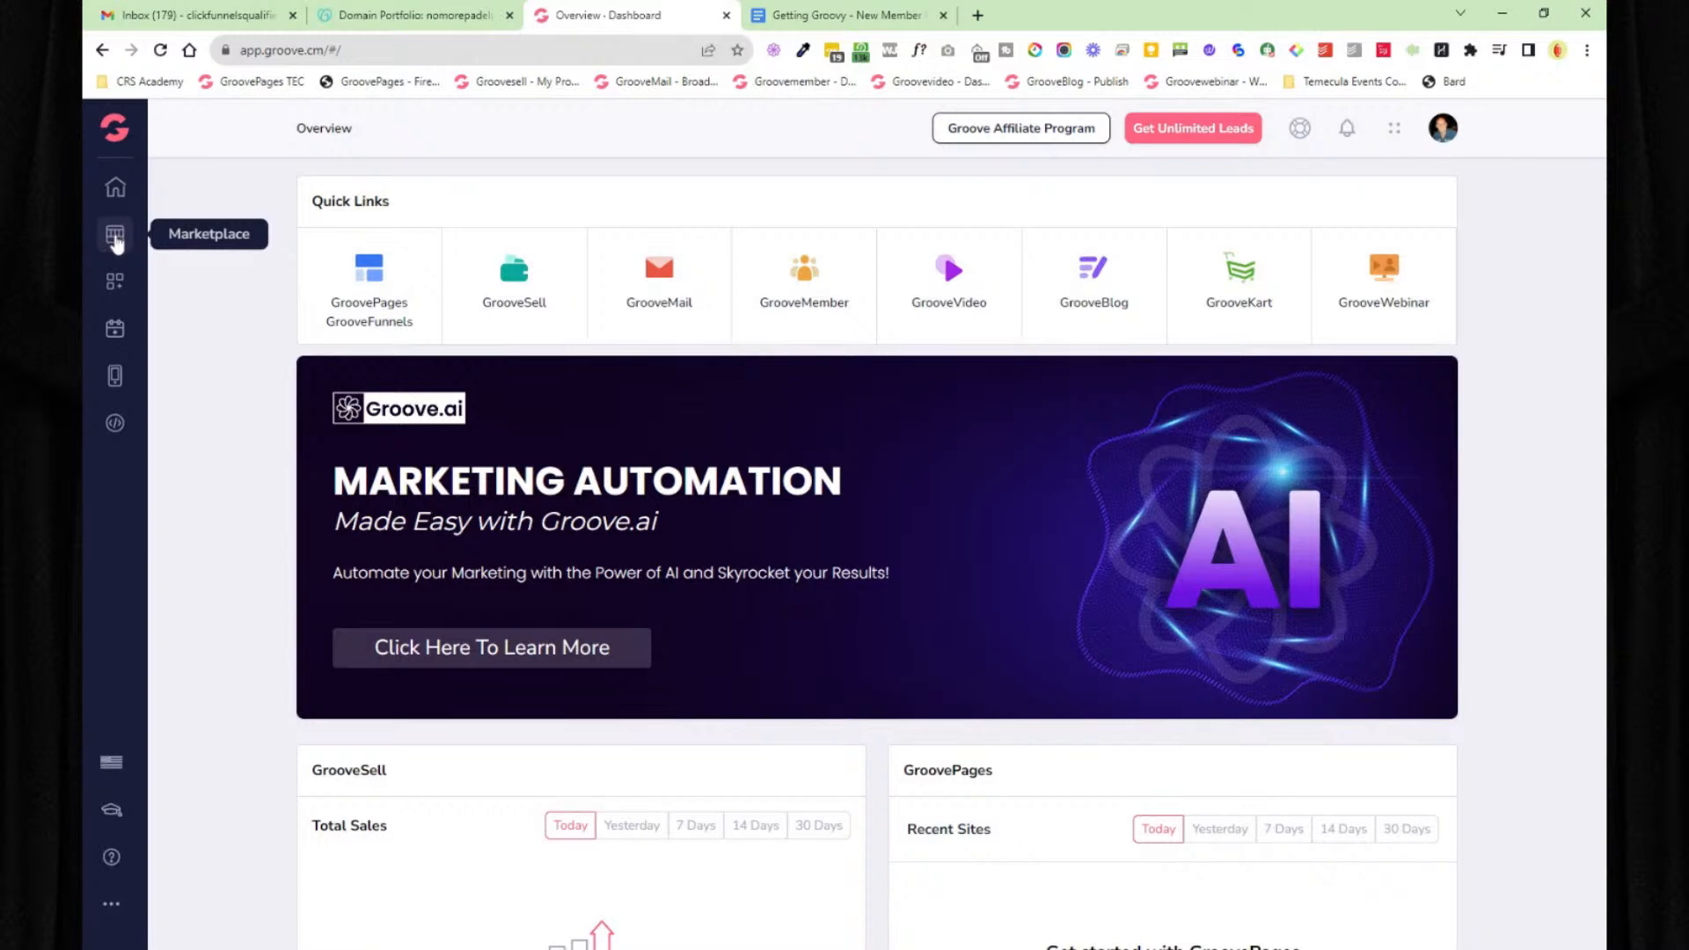
- Open the Marketplace, review the affiliate options on the Groove.ai offer, and return to the dashboard
click(115, 237)
click(205, 225)
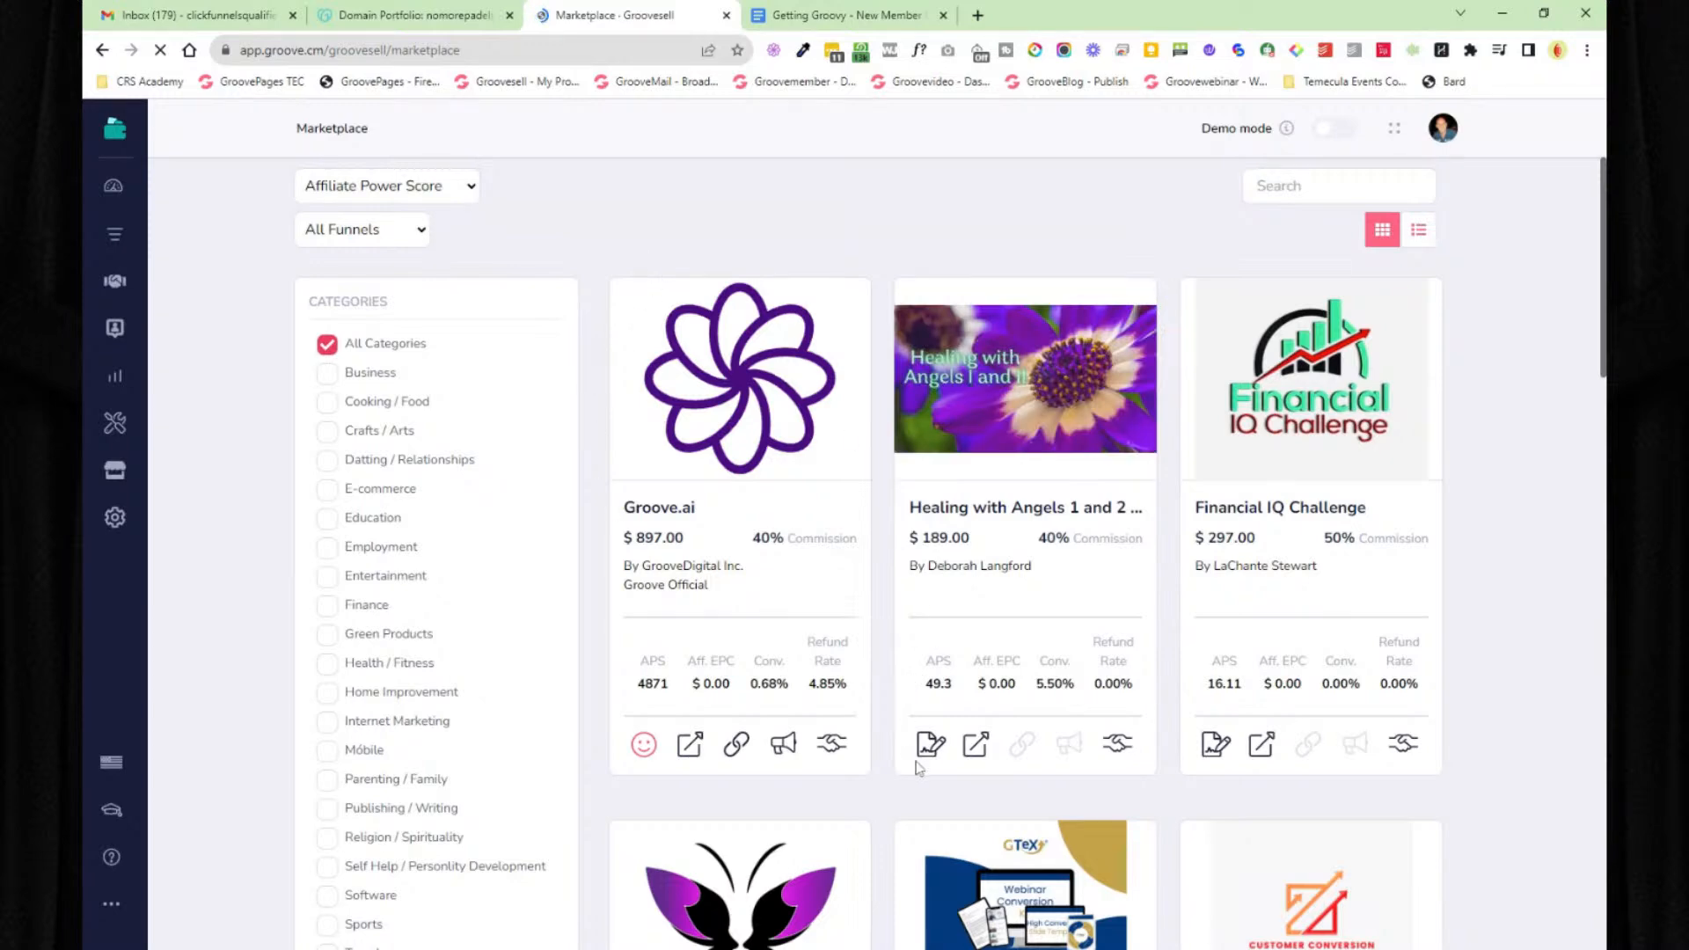
mouse_move(647, 755)
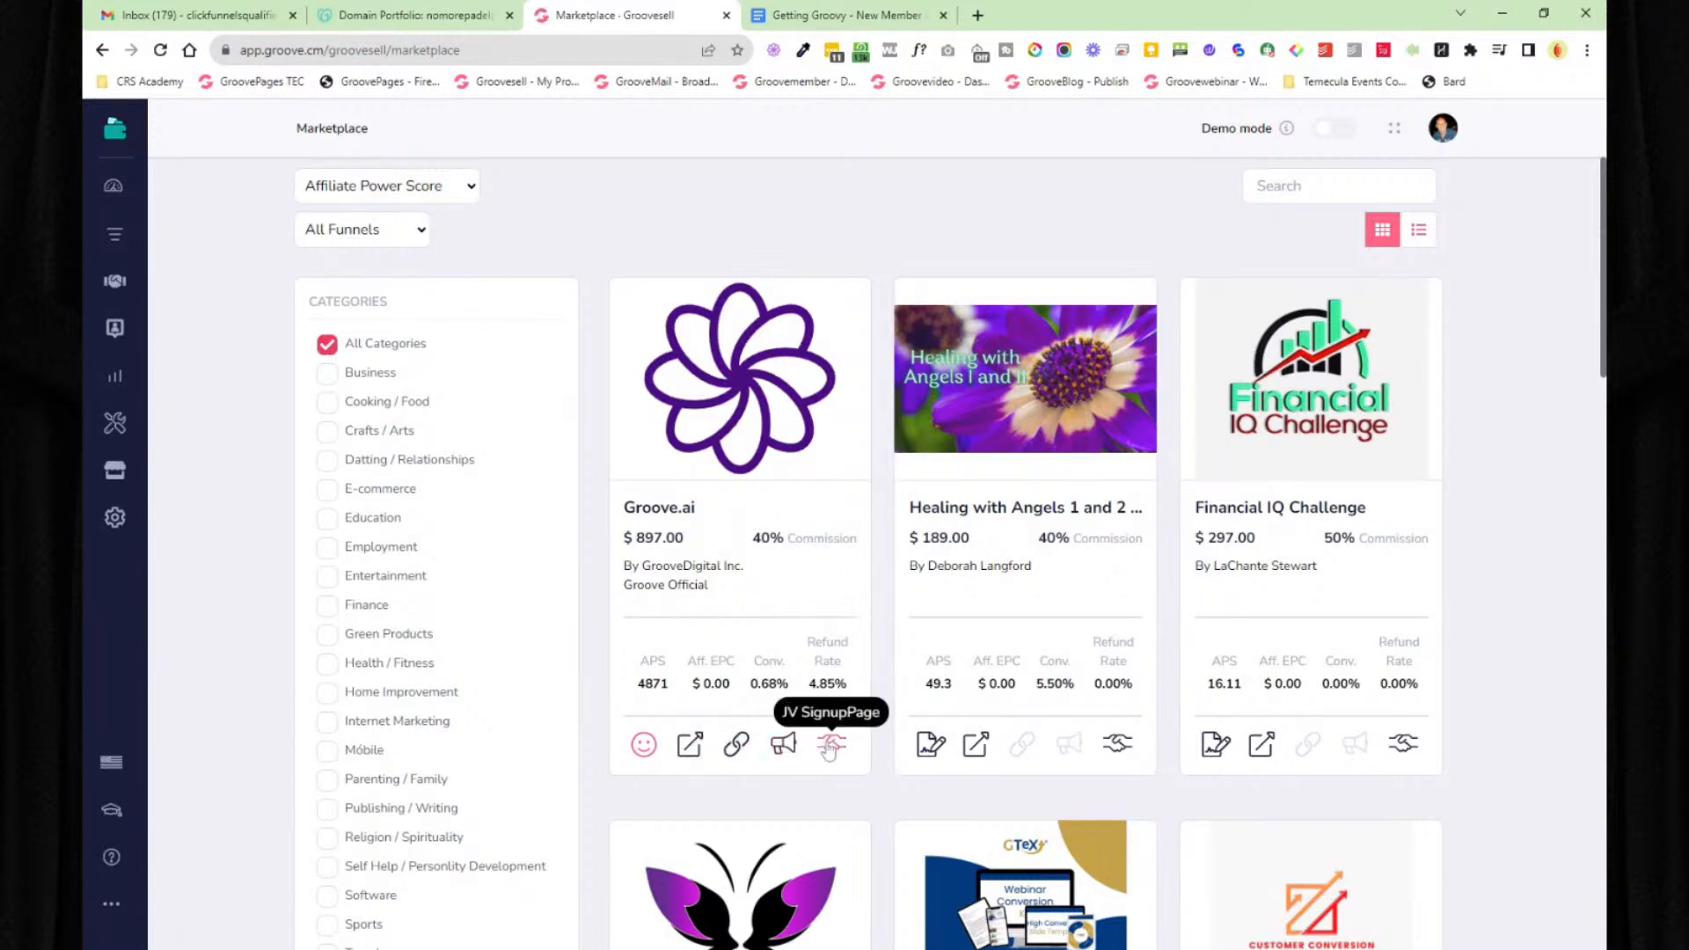
click(116, 130)
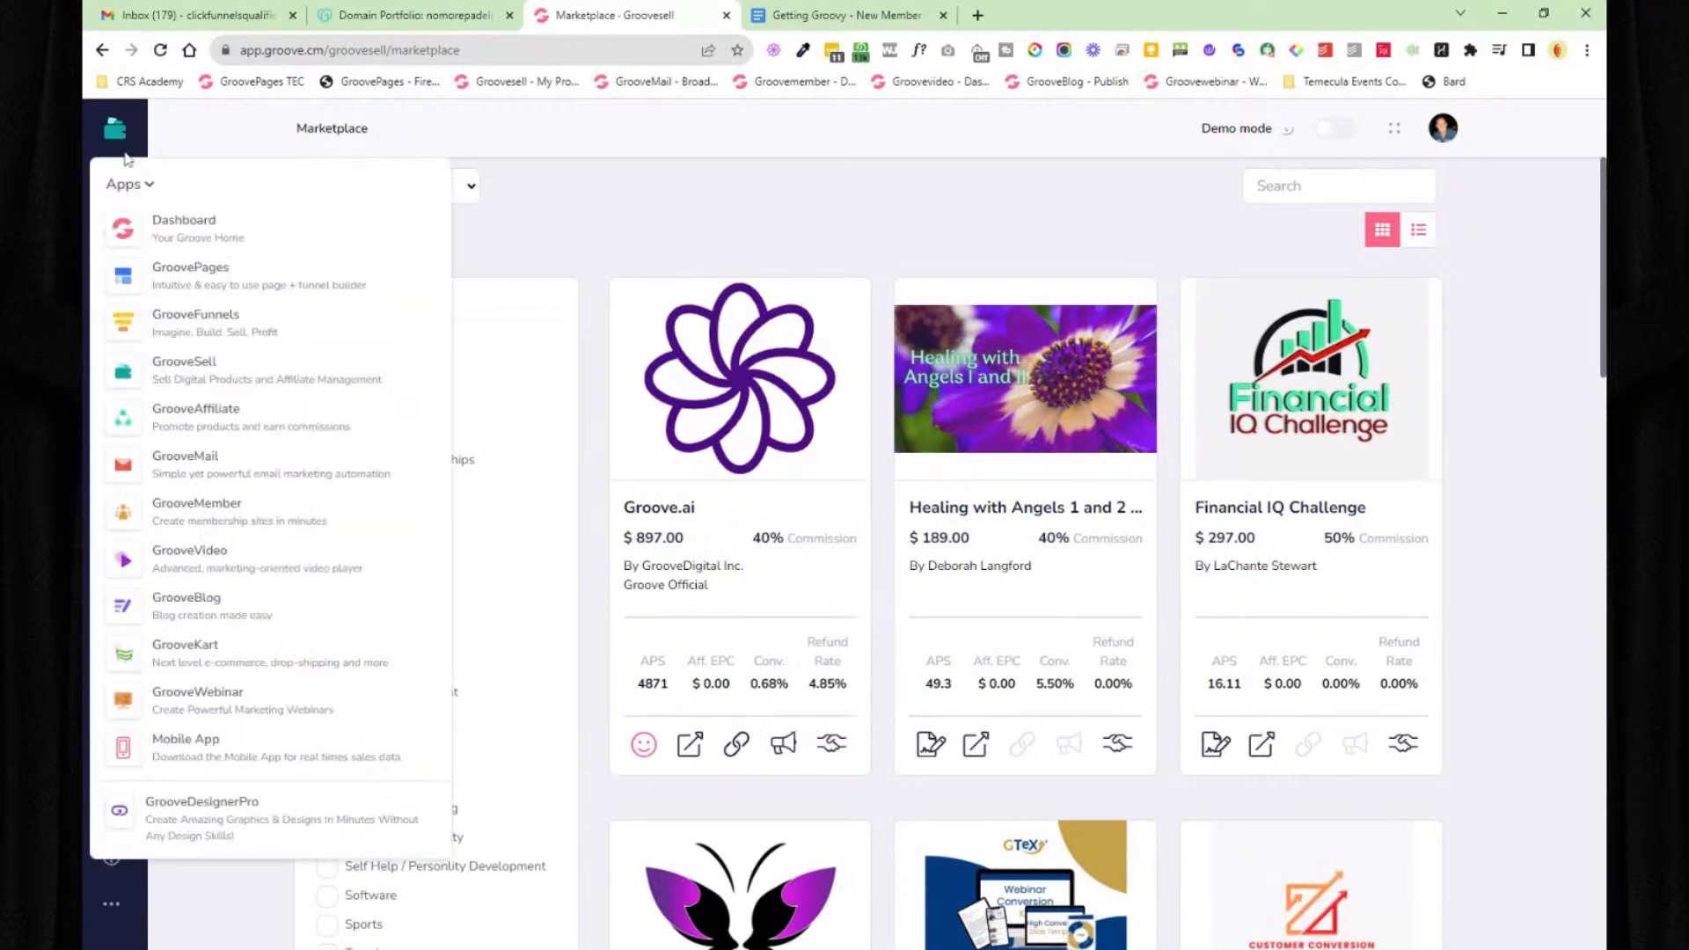
click(171, 230)
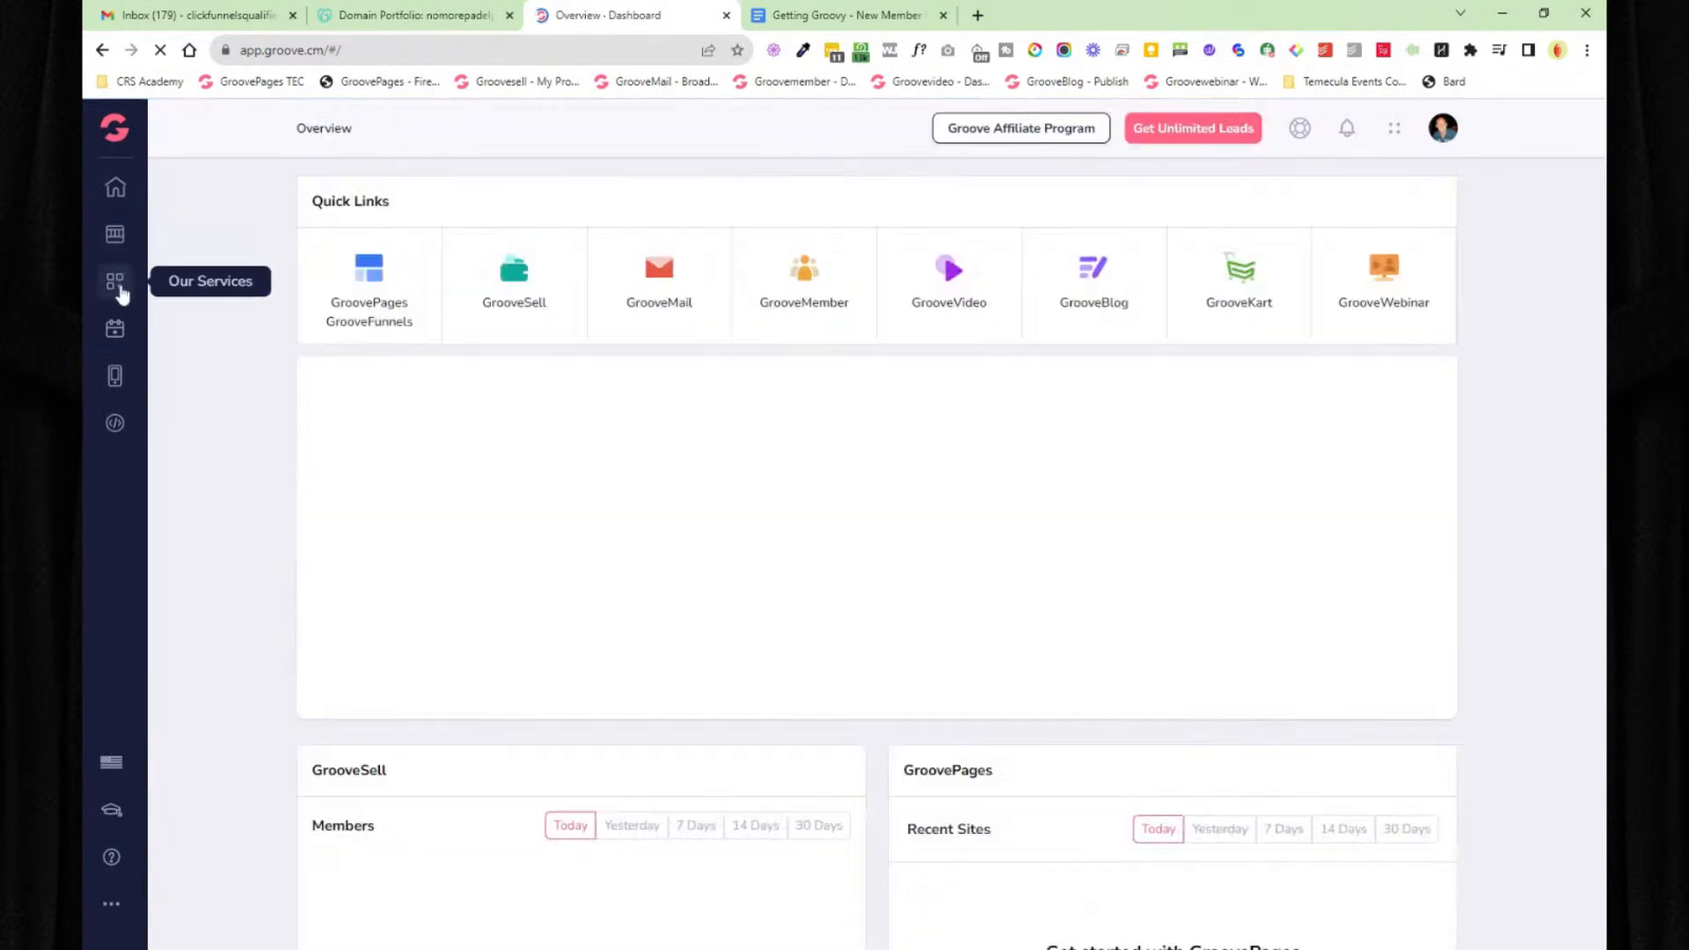
- View the GroovePay and GrooveSolos pages listed under Our Services, closing the GrooveSolos site when done
click(116, 282)
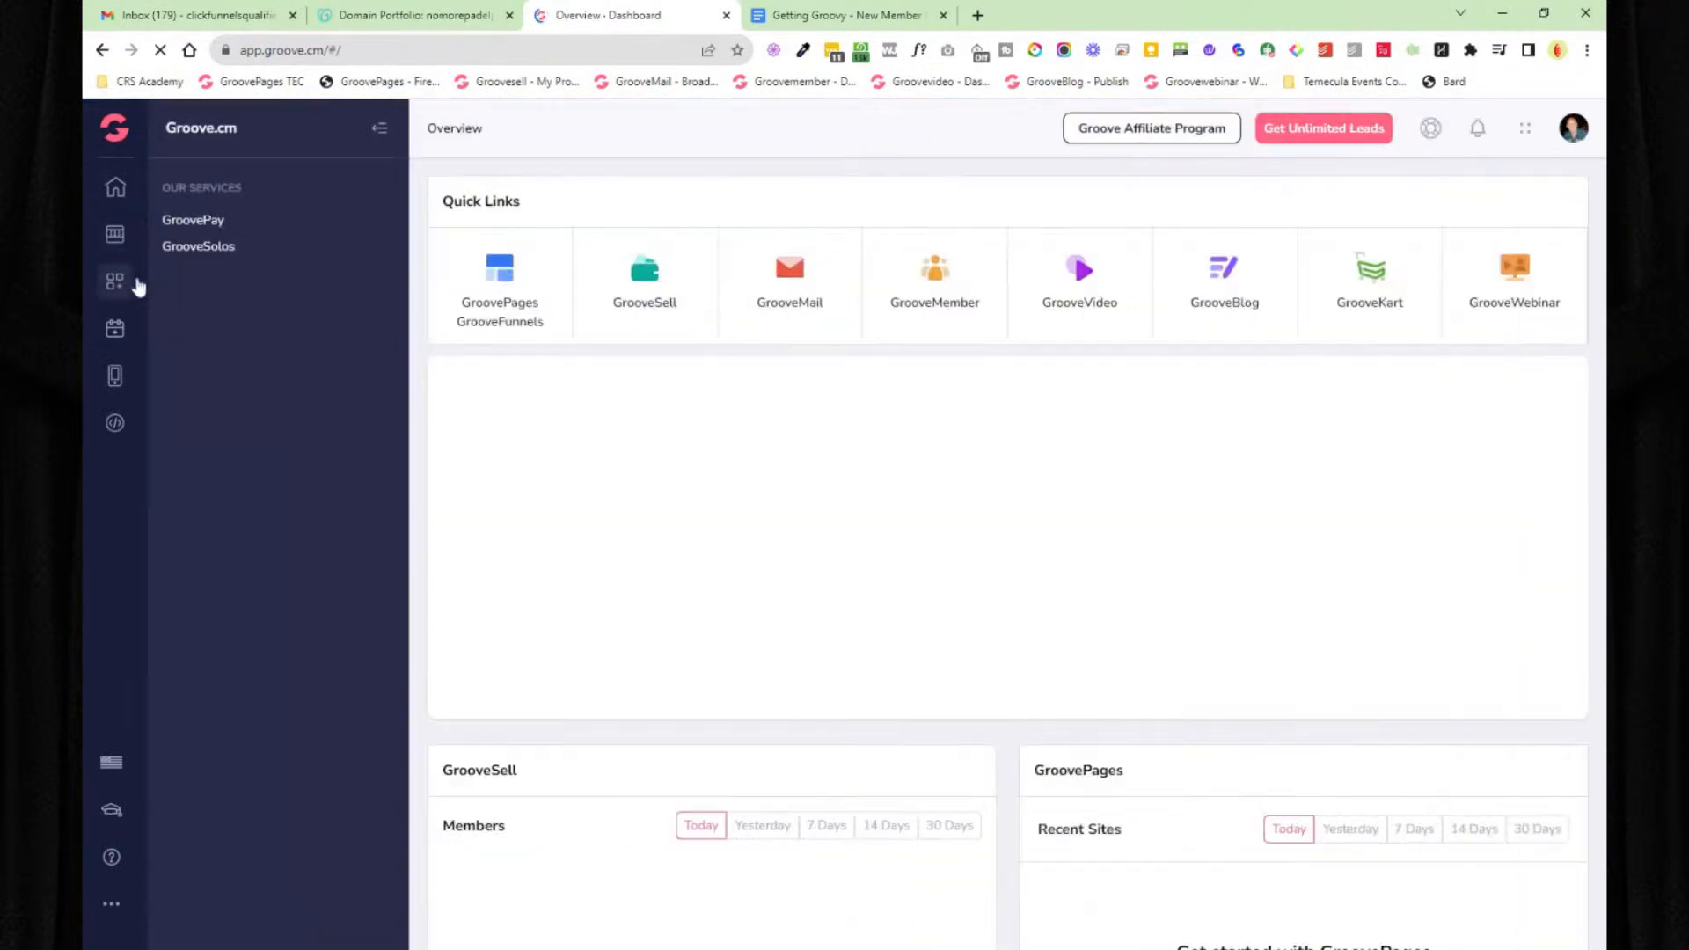
click(197, 227)
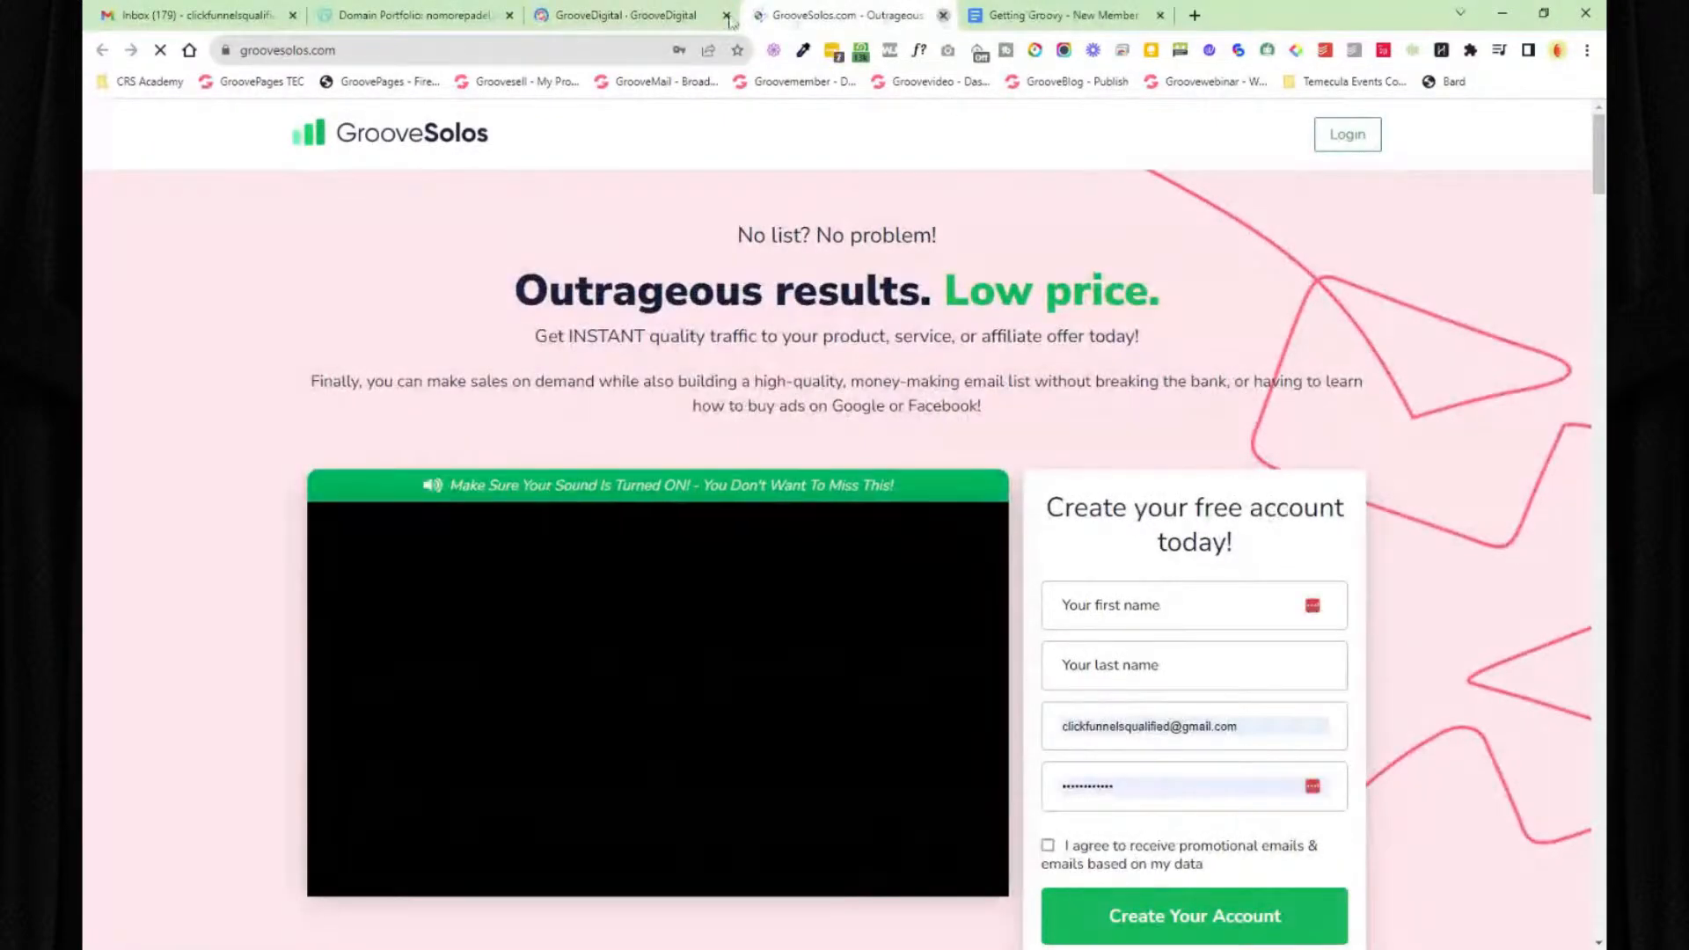
click(945, 16)
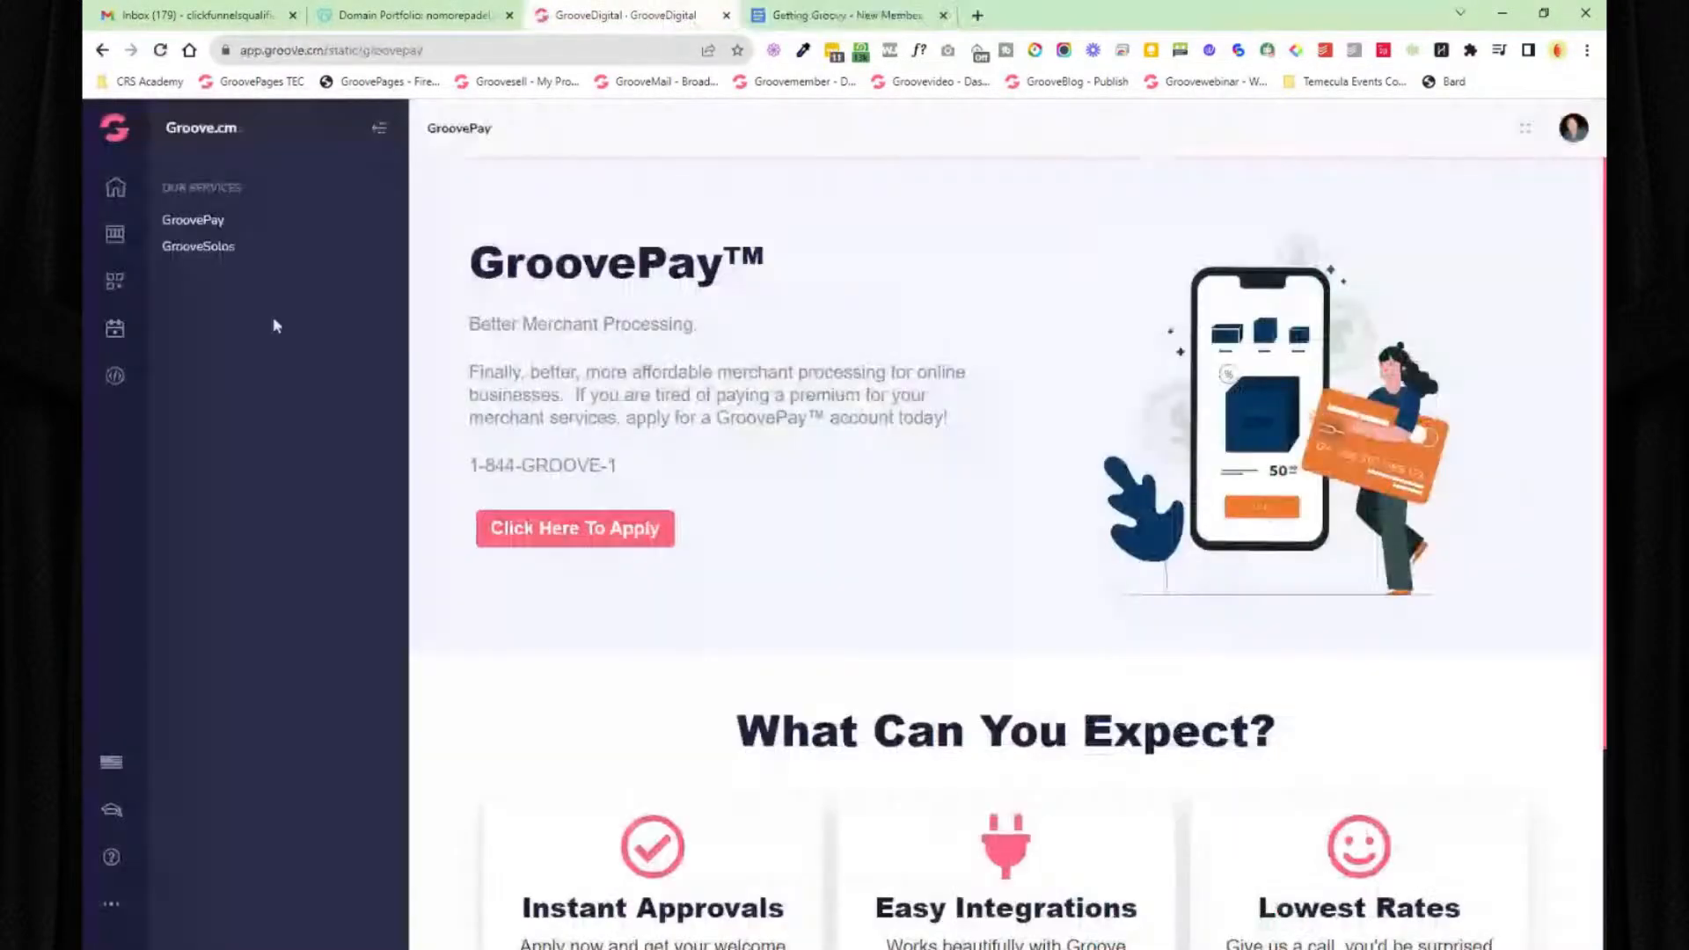
- View the GrooveKon event page from Events & Workshops and return to the Groove page
click(114, 335)
click(192, 221)
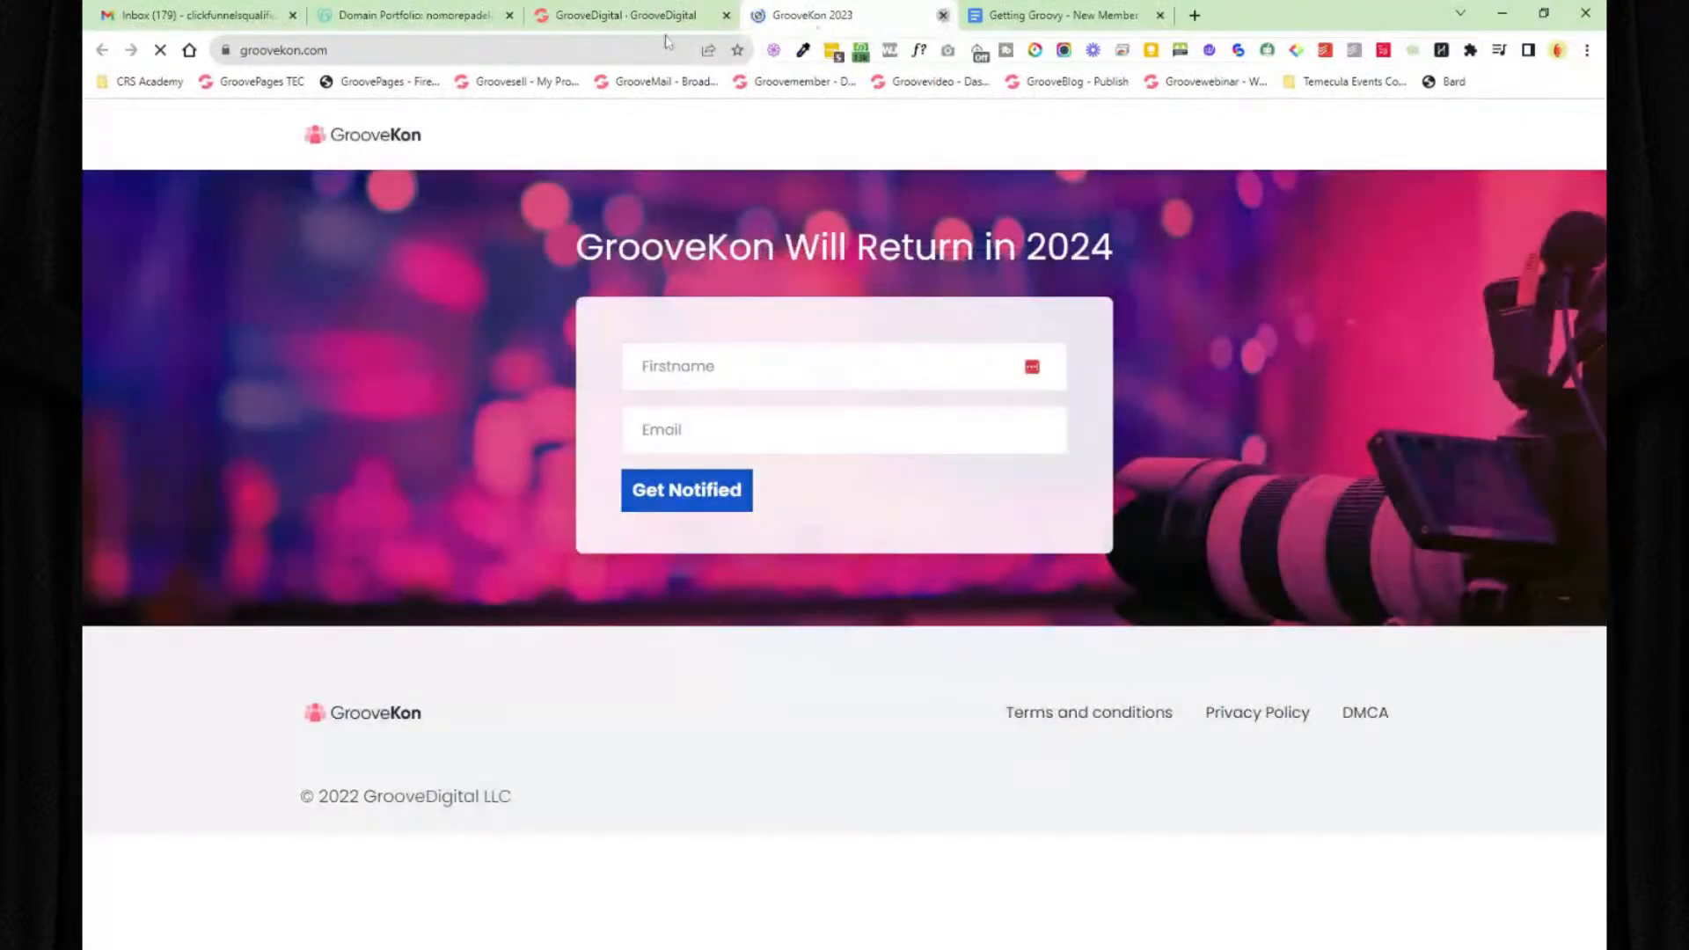
click(631, 16)
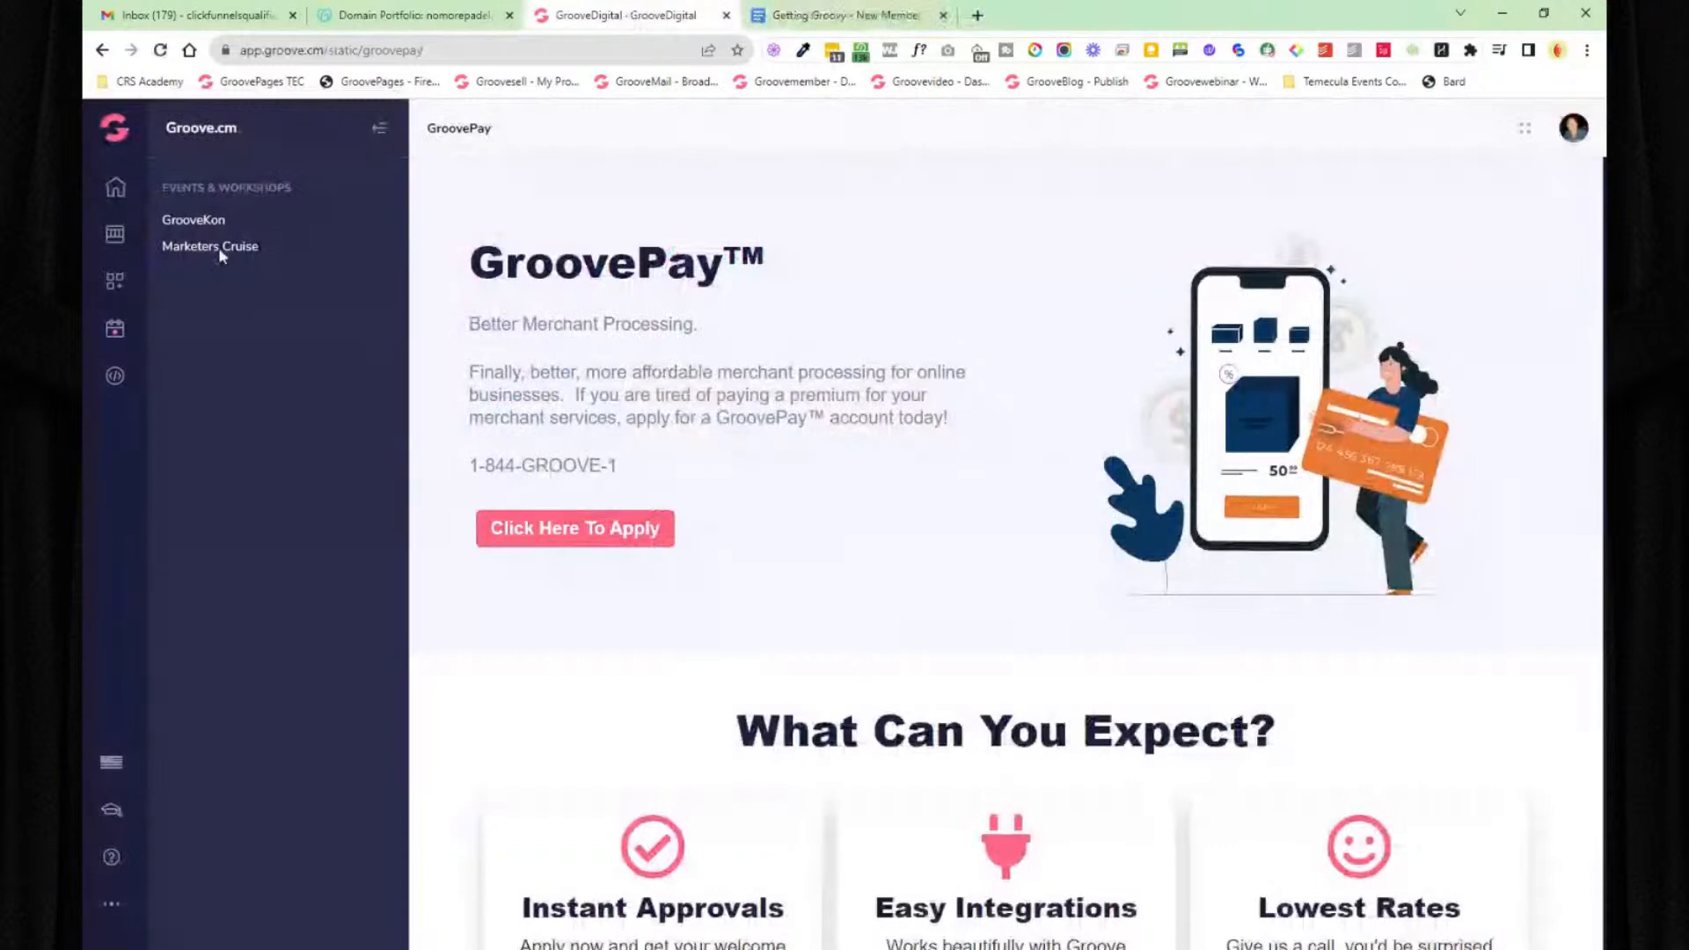
- Open the Marketers Cruise event page, examine its sailing date, event description and hosts, and close the page
click(219, 248)
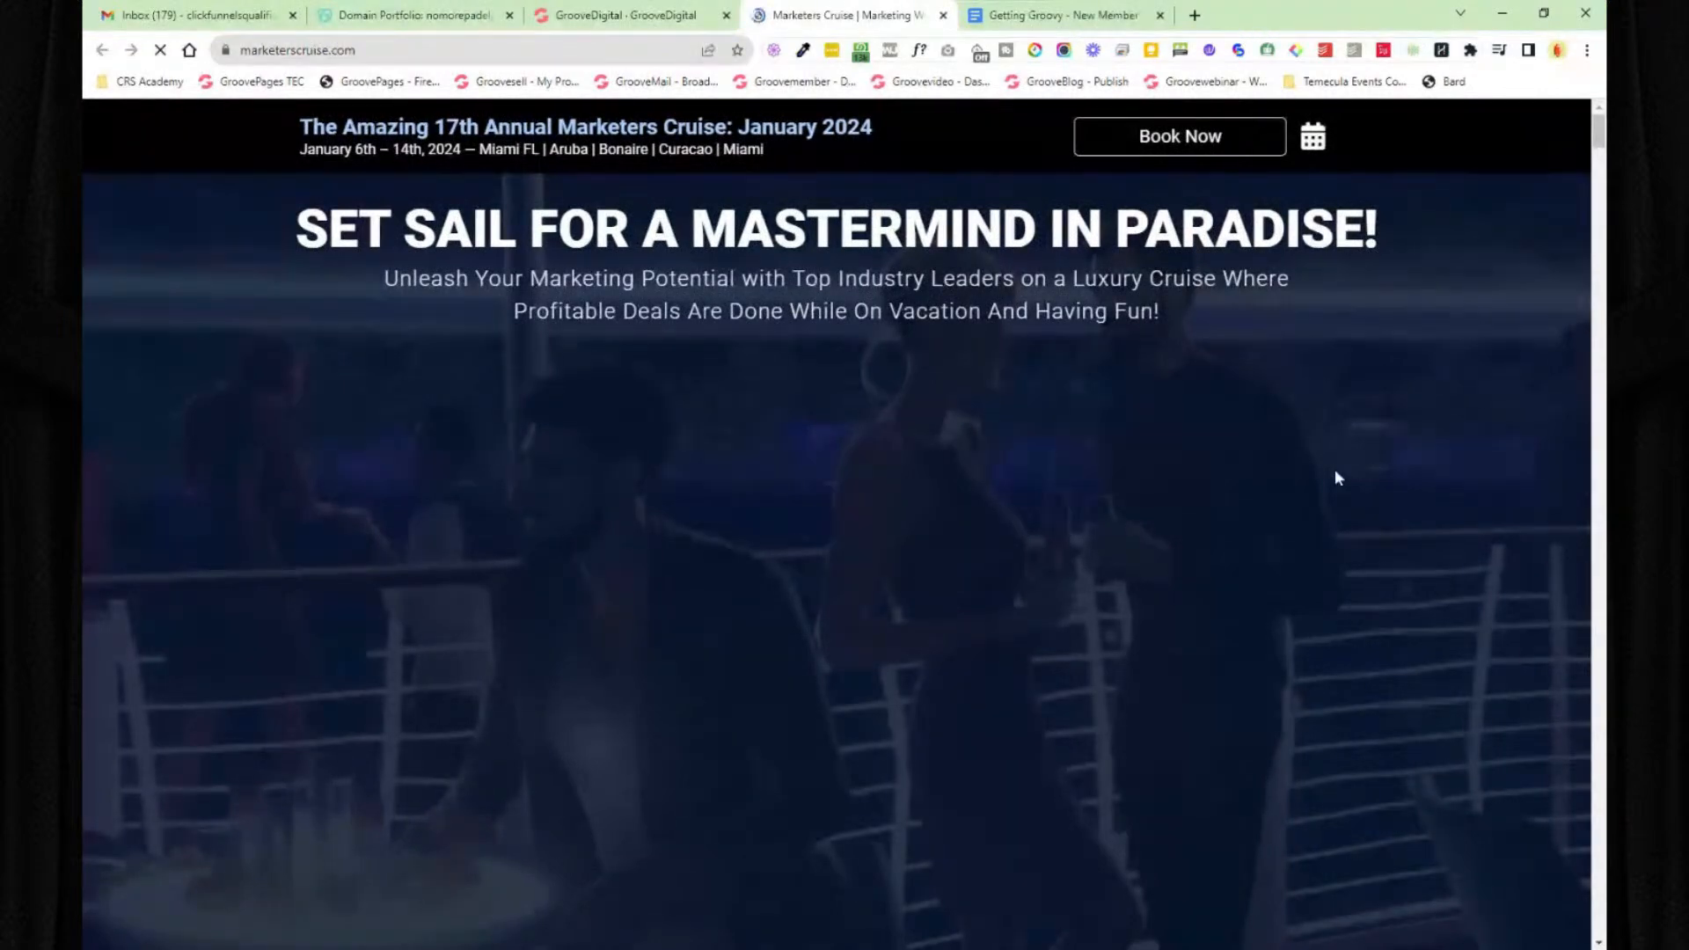
scroll(1336, 477, down, 6)
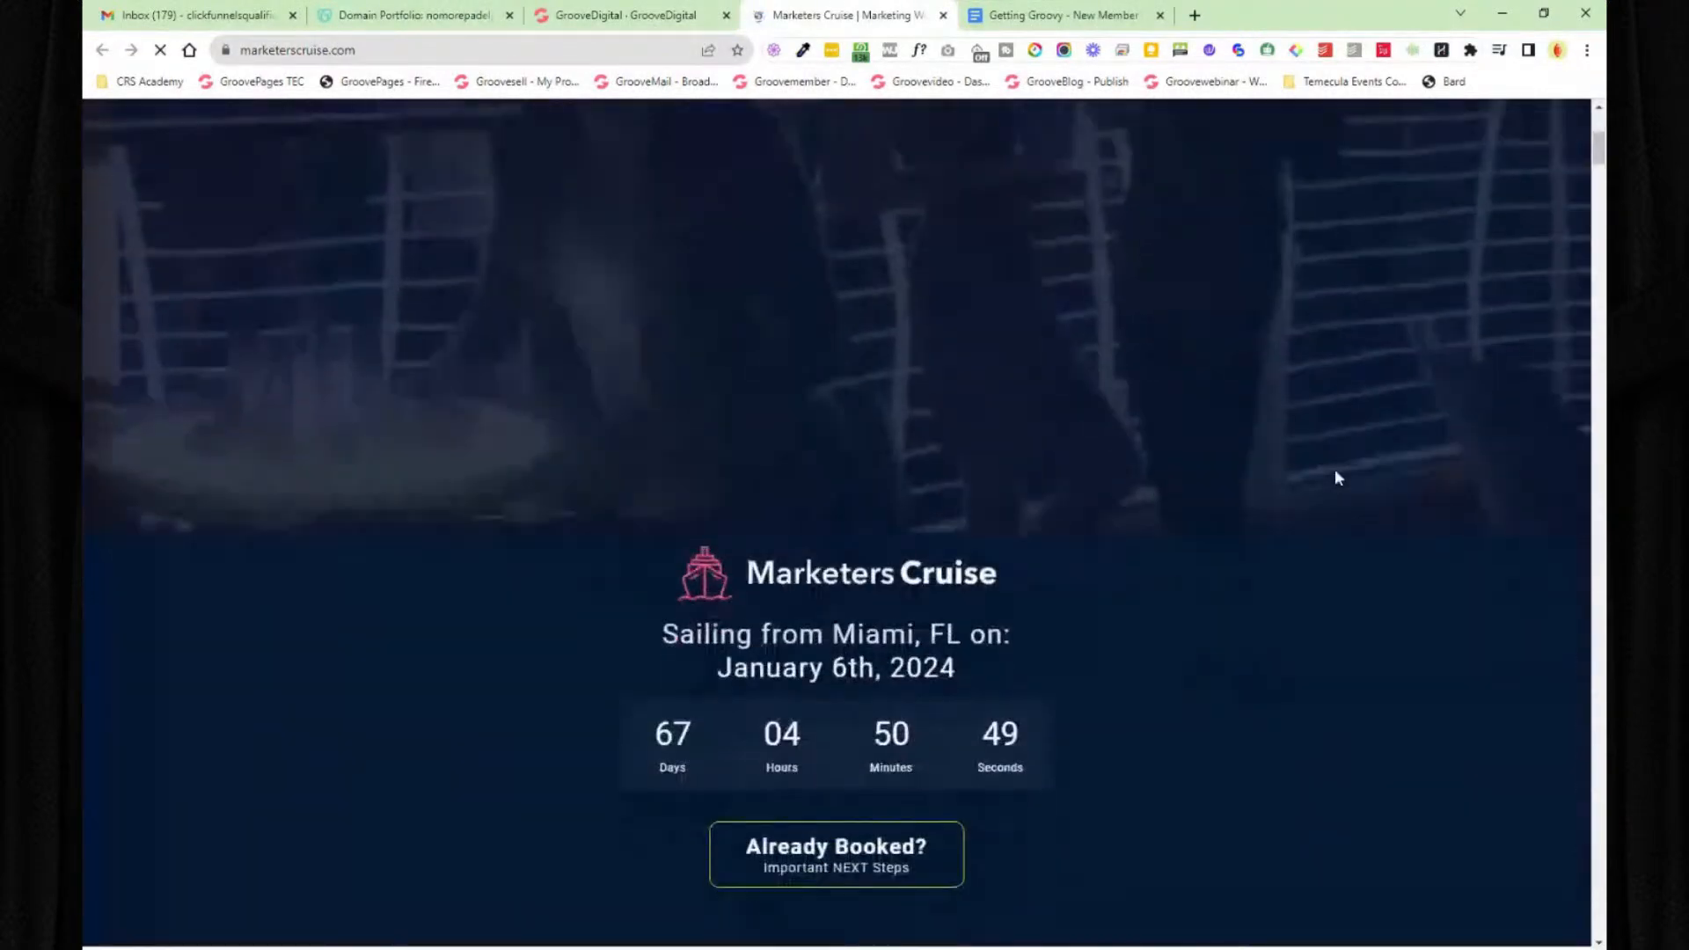
scroll(1339, 474, down, 1)
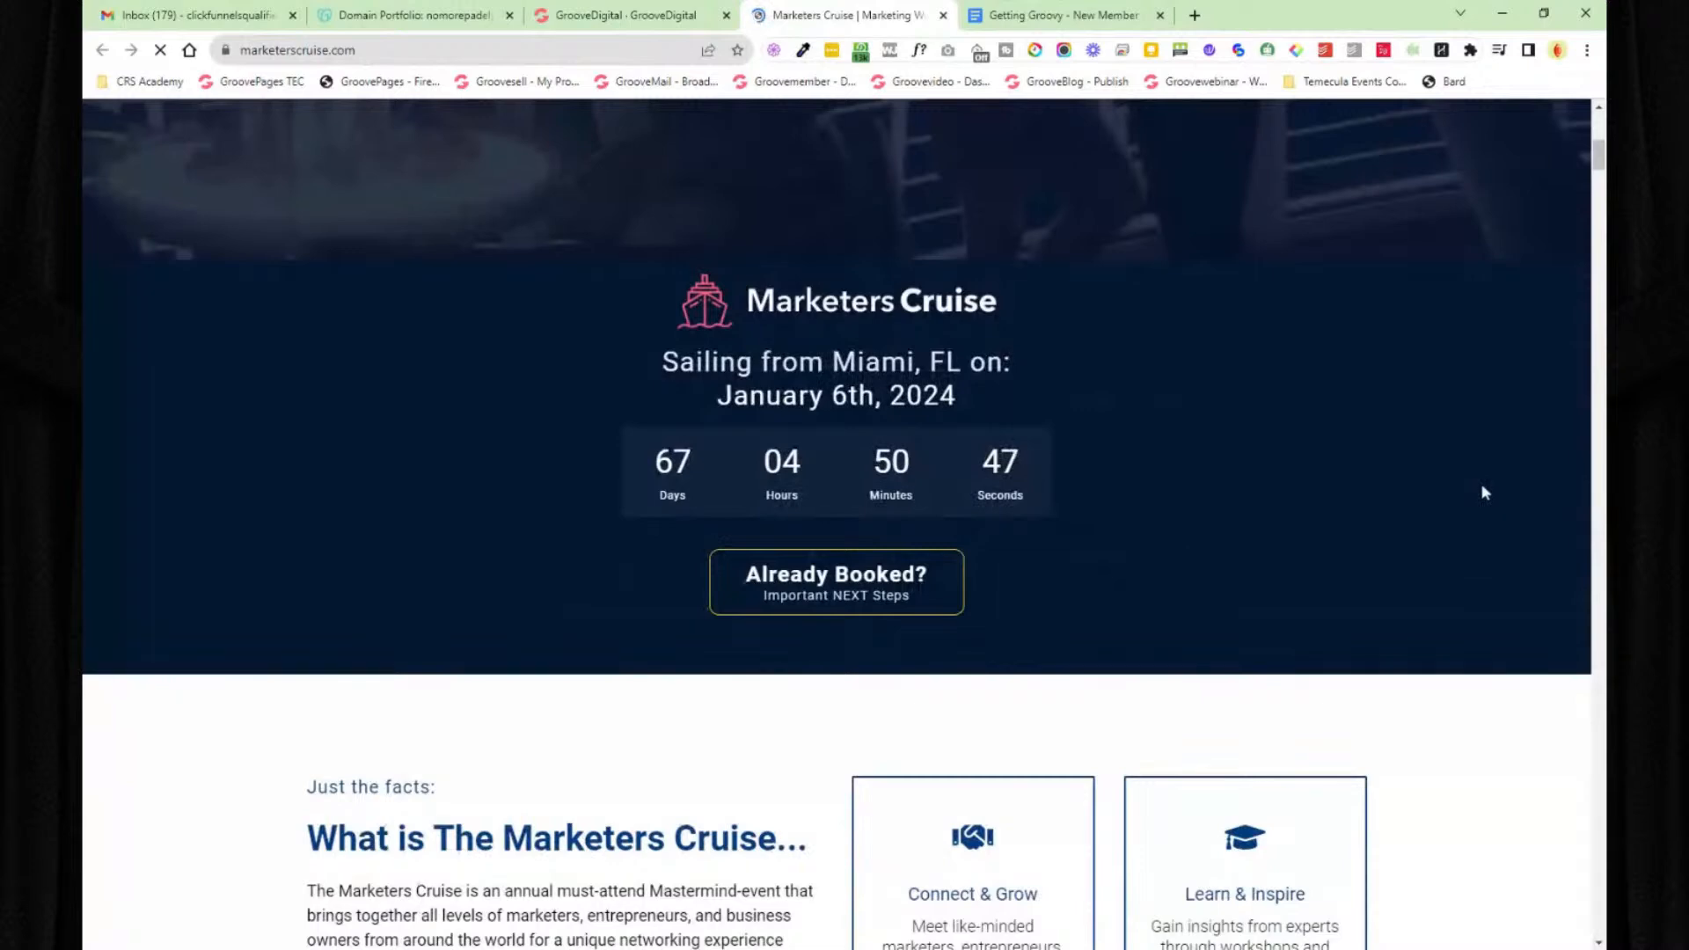
scroll(1484, 493, down, 2)
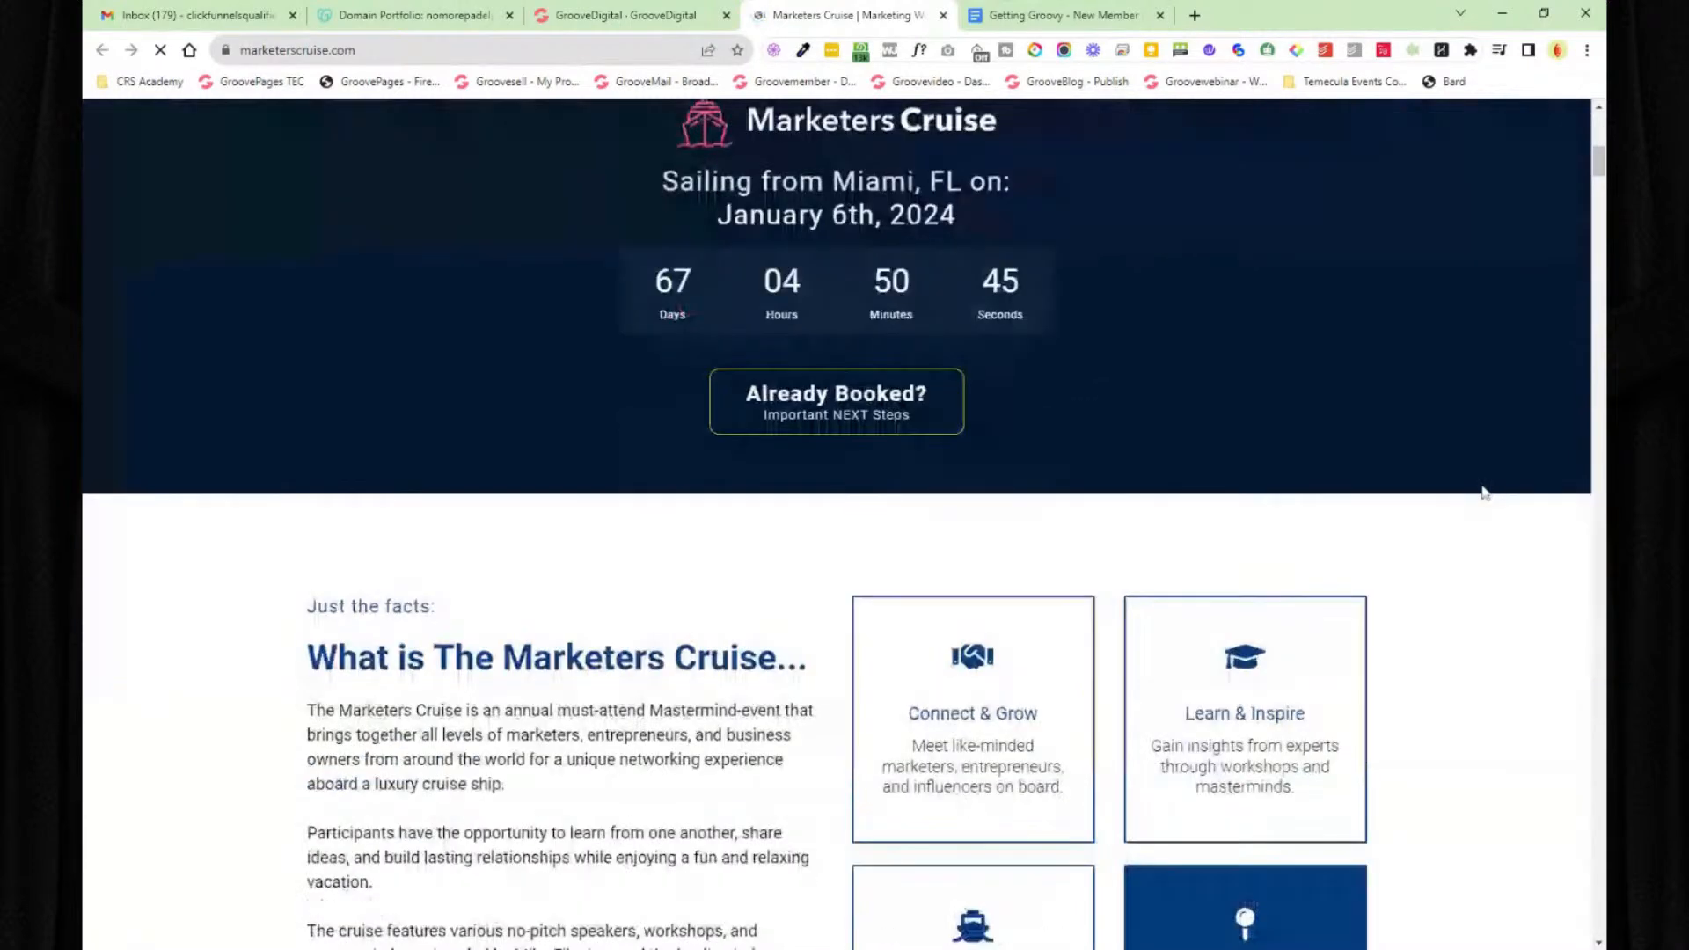
scroll(1484, 493, down, 4)
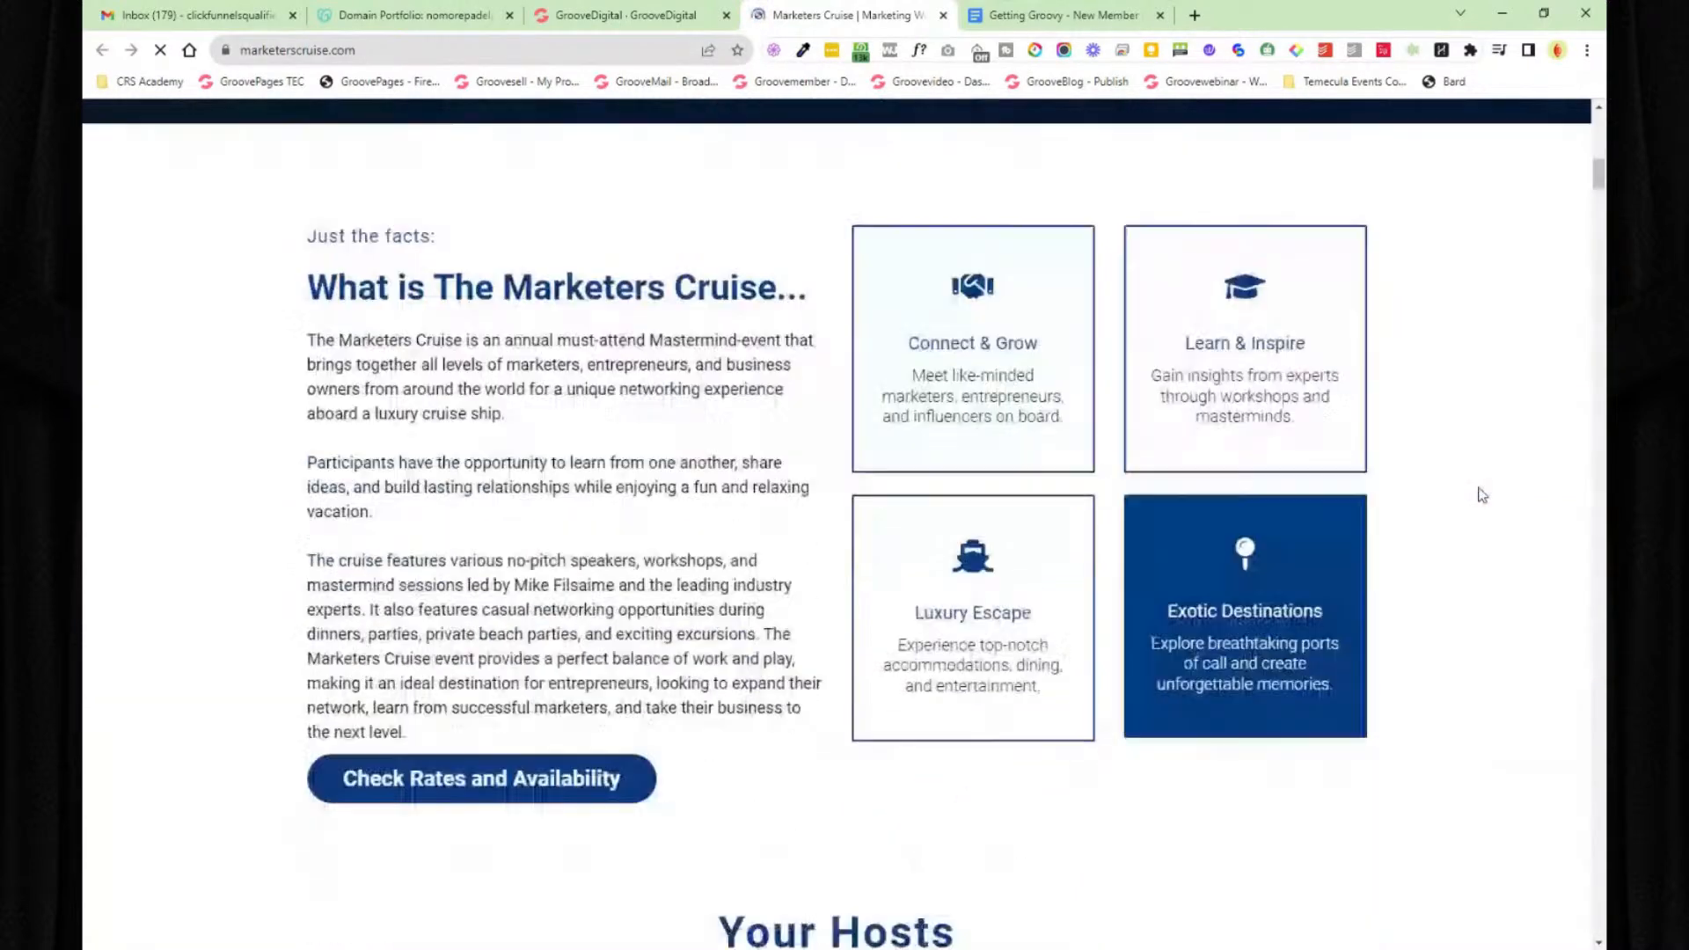
scroll(1481, 495, down, 9)
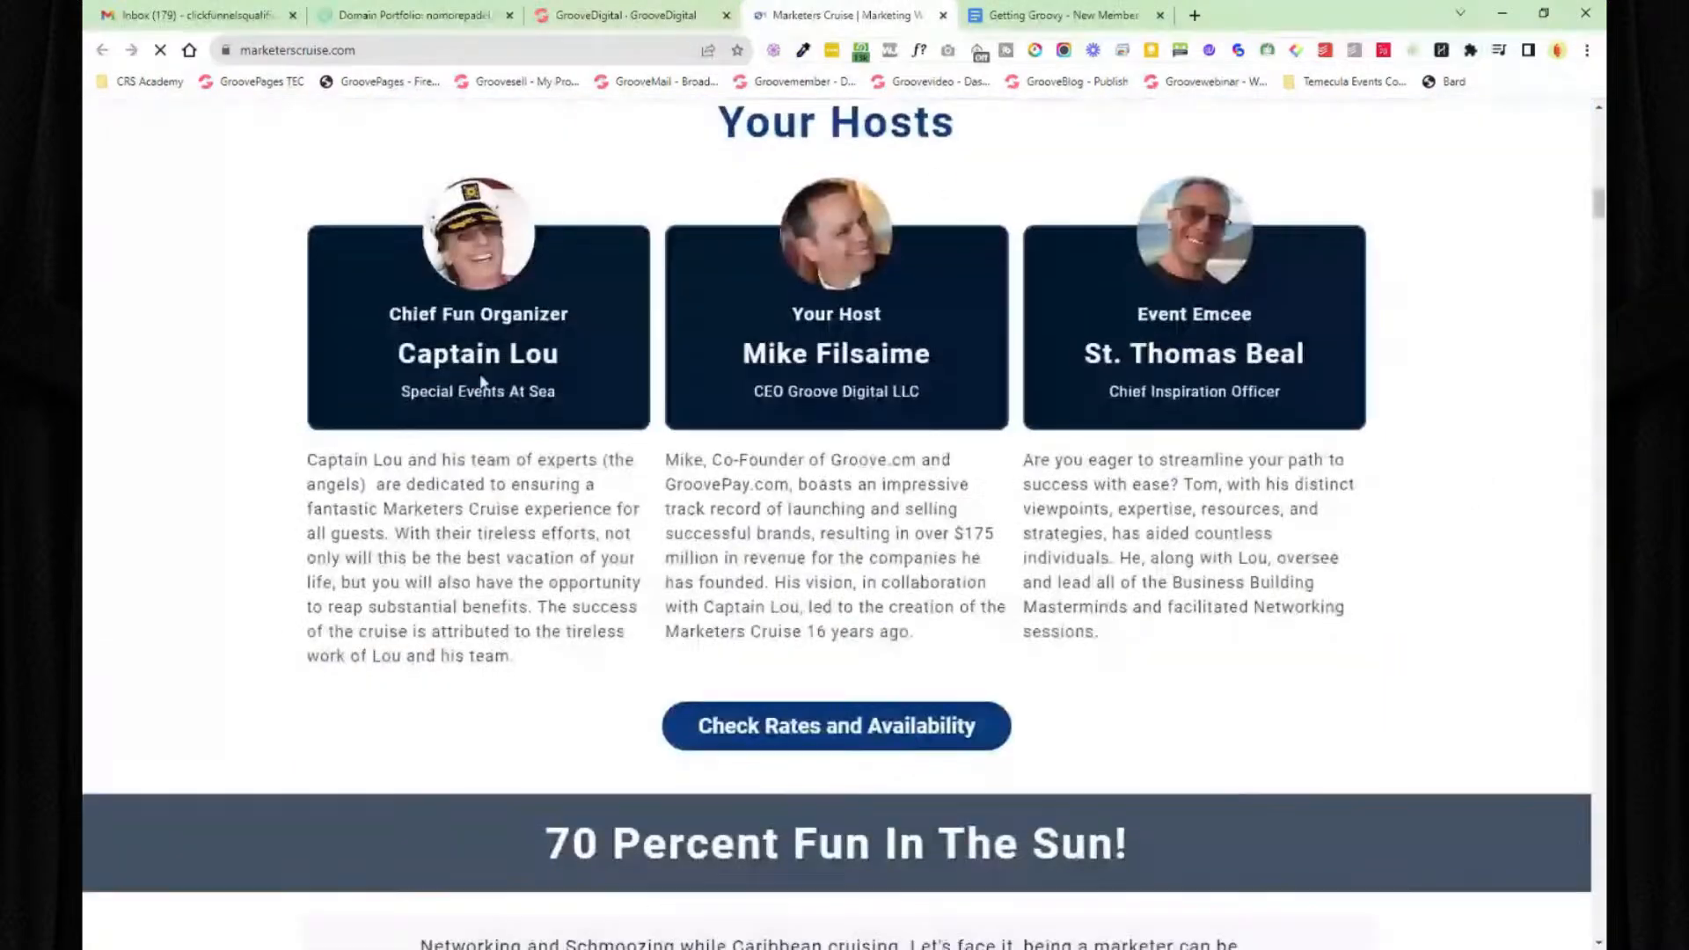
scroll(1517, 431, down, 1)
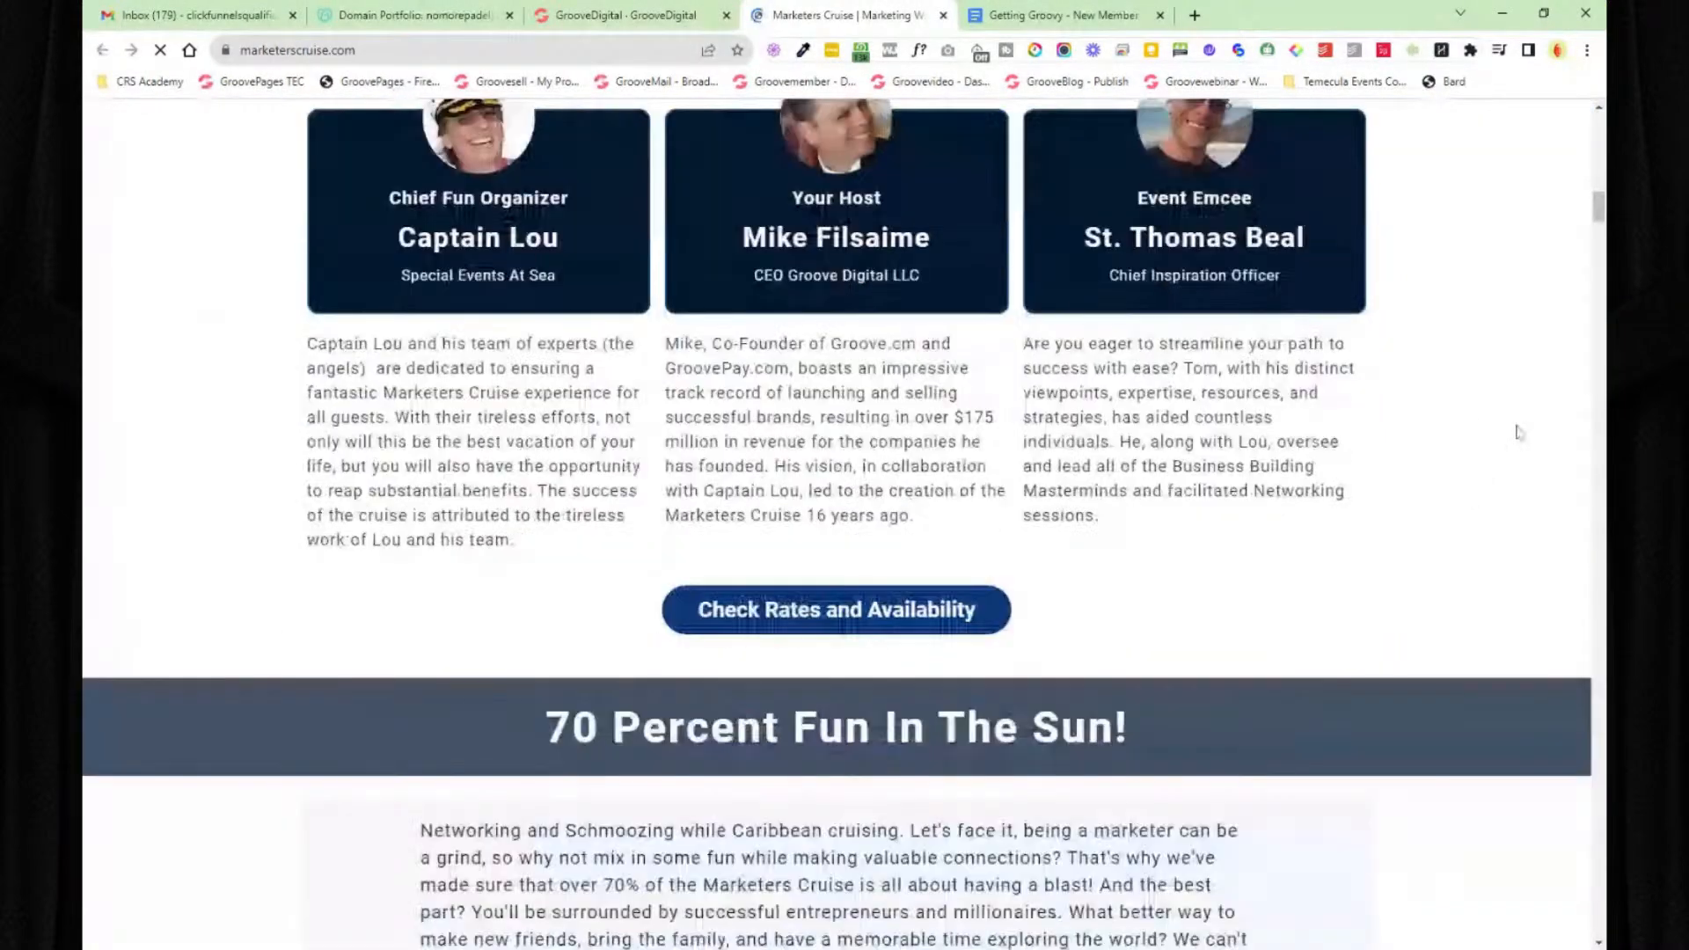
scroll(1487, 422, down, 4)
scroll(347, 515, down, 6)
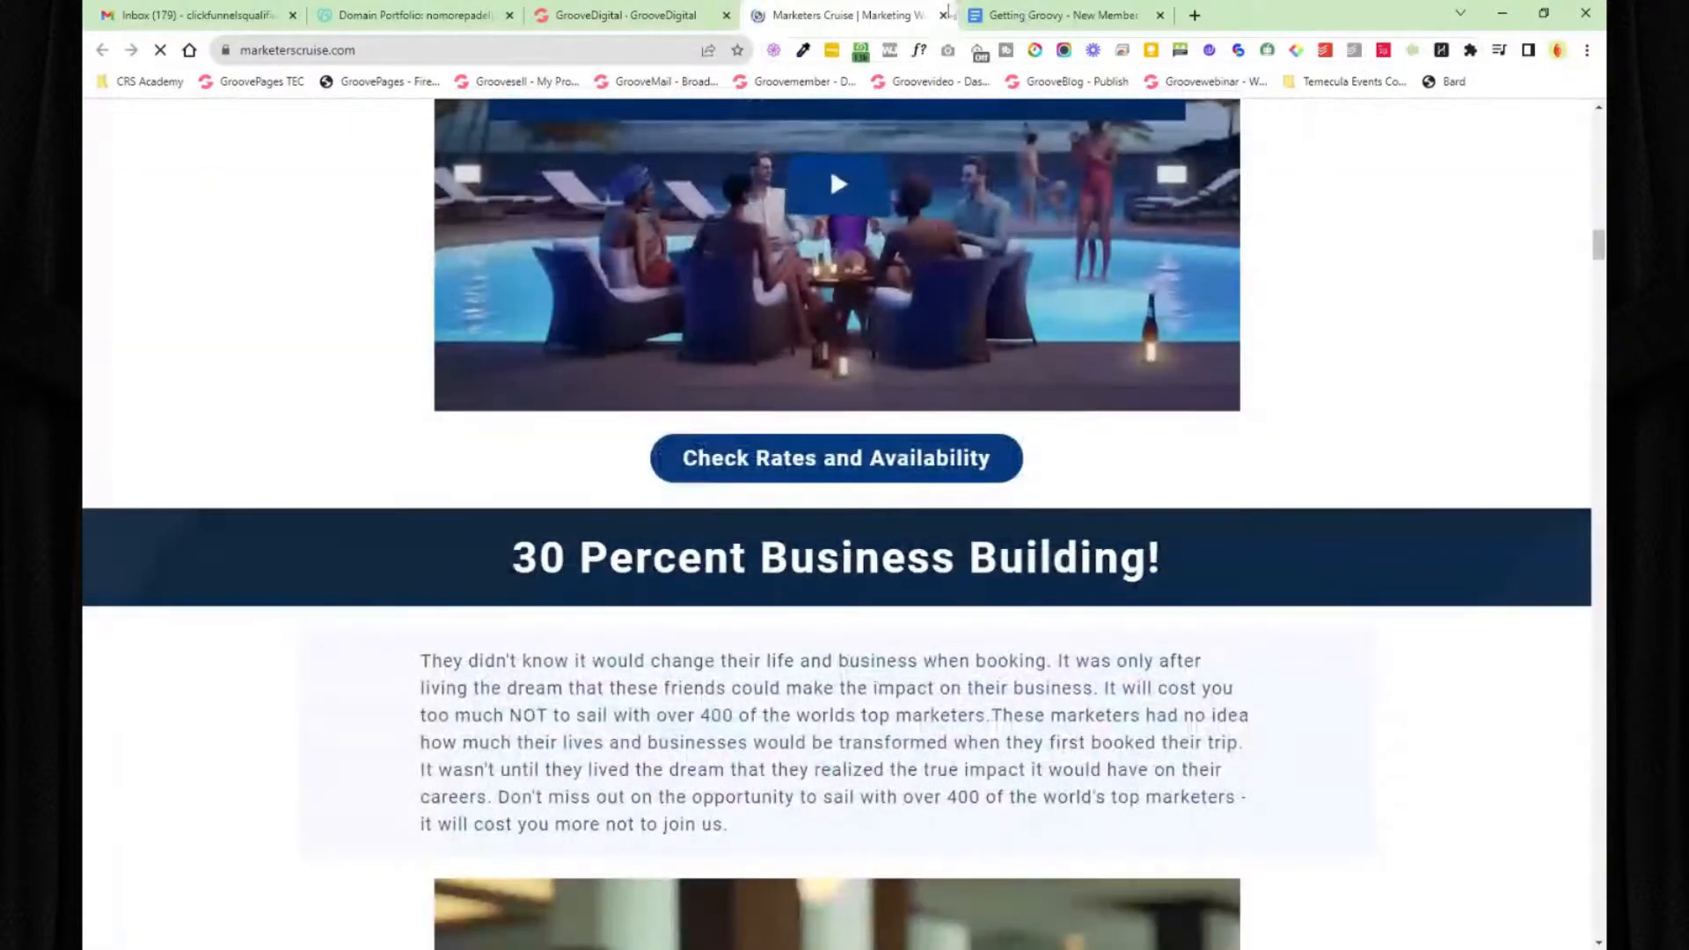
click(943, 16)
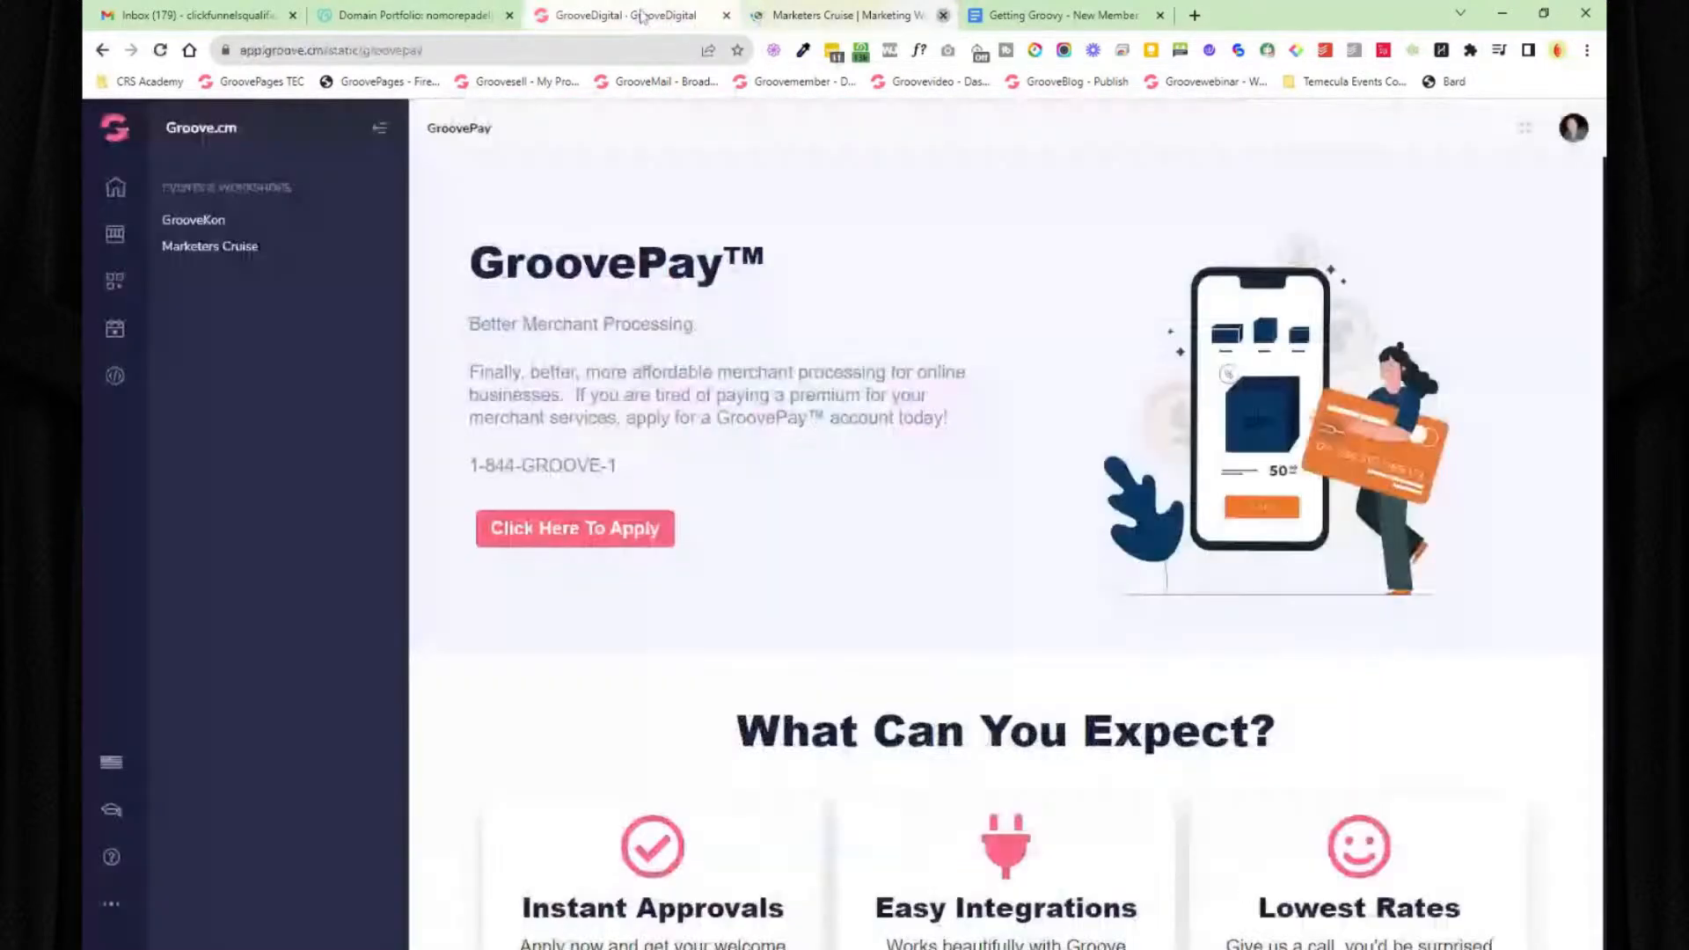
- Check the Developer settings of the account and the available interface languages, keeping English selected
click(117, 377)
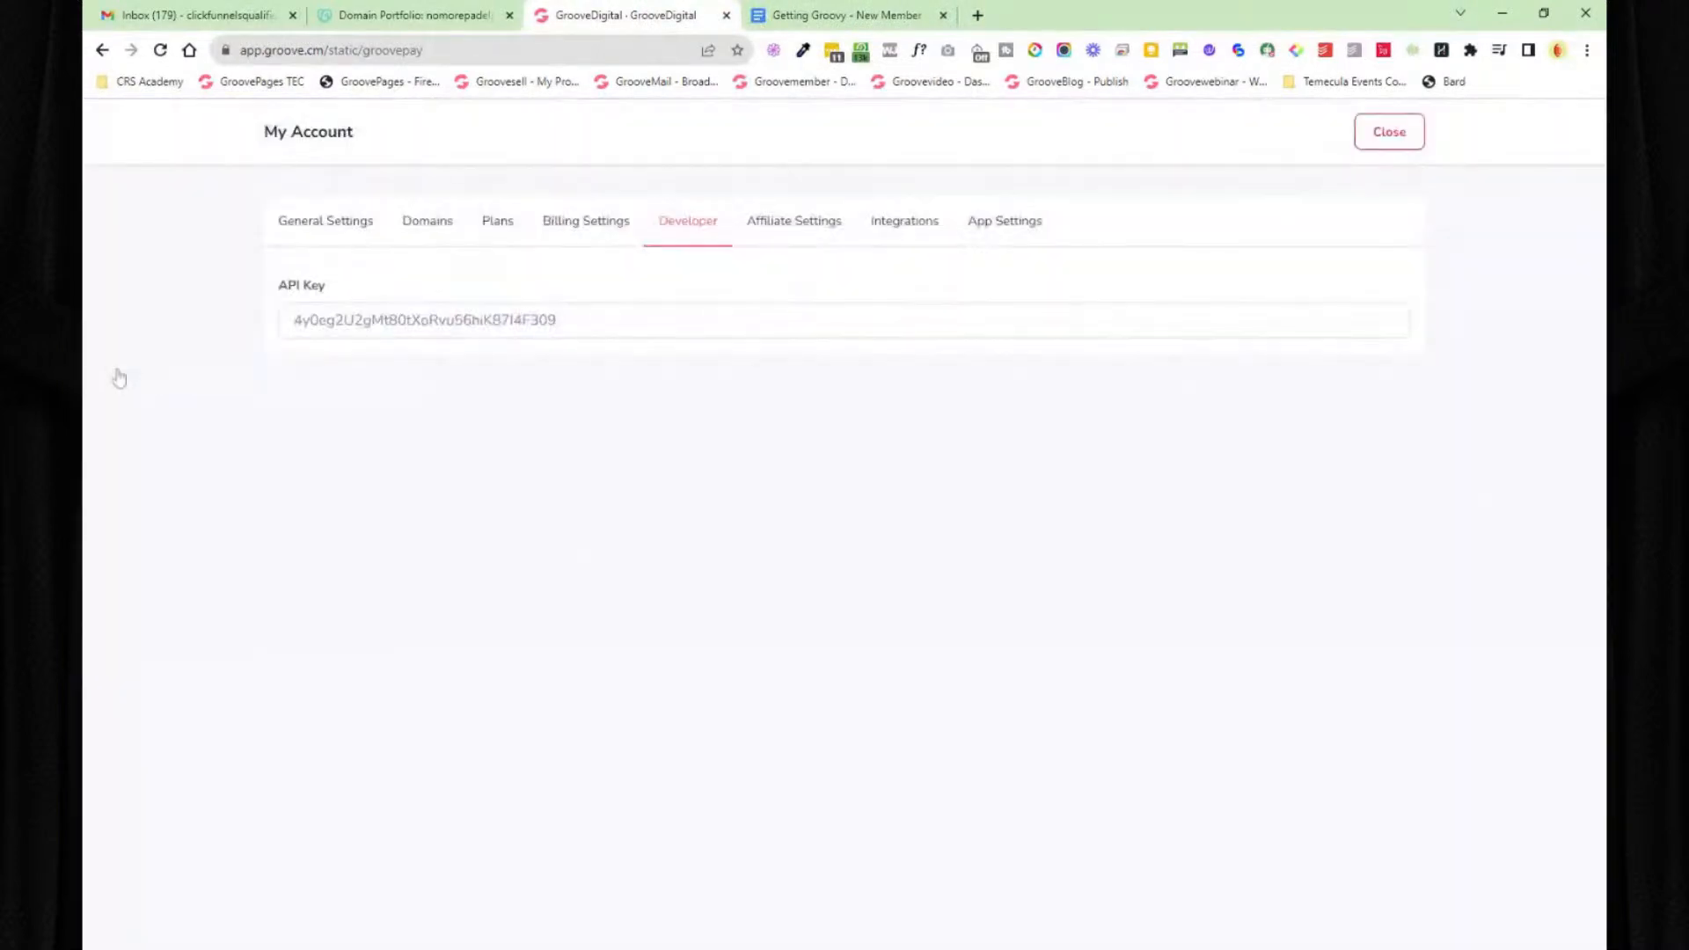
click(1400, 139)
click(110, 762)
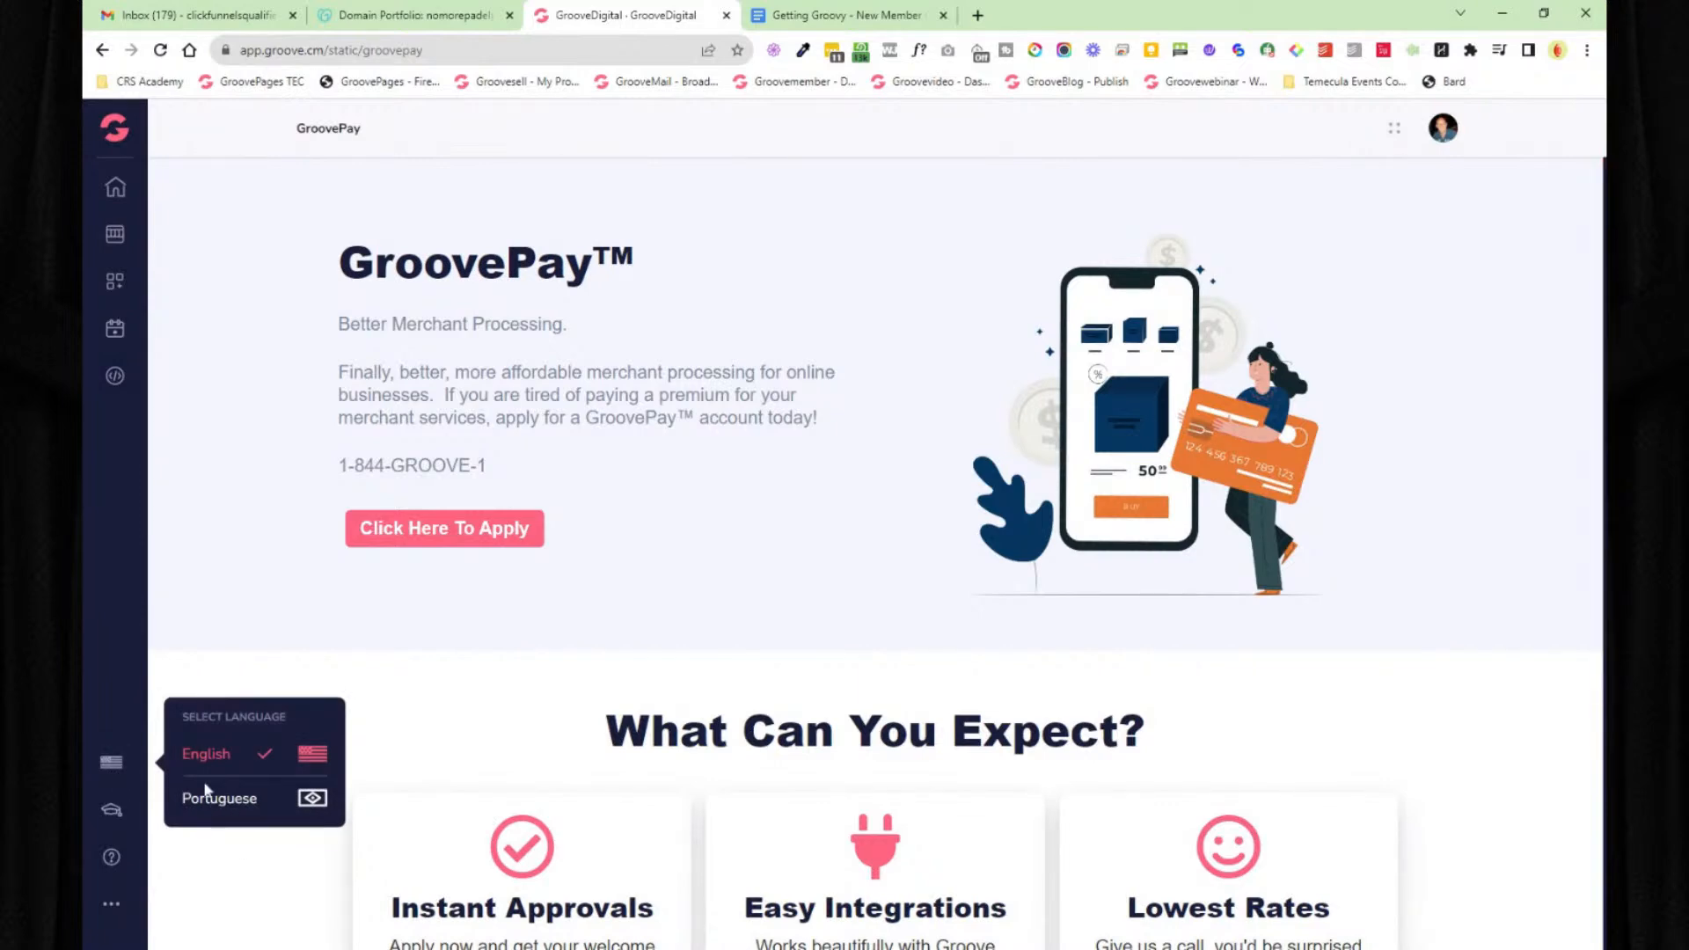
click(112, 763)
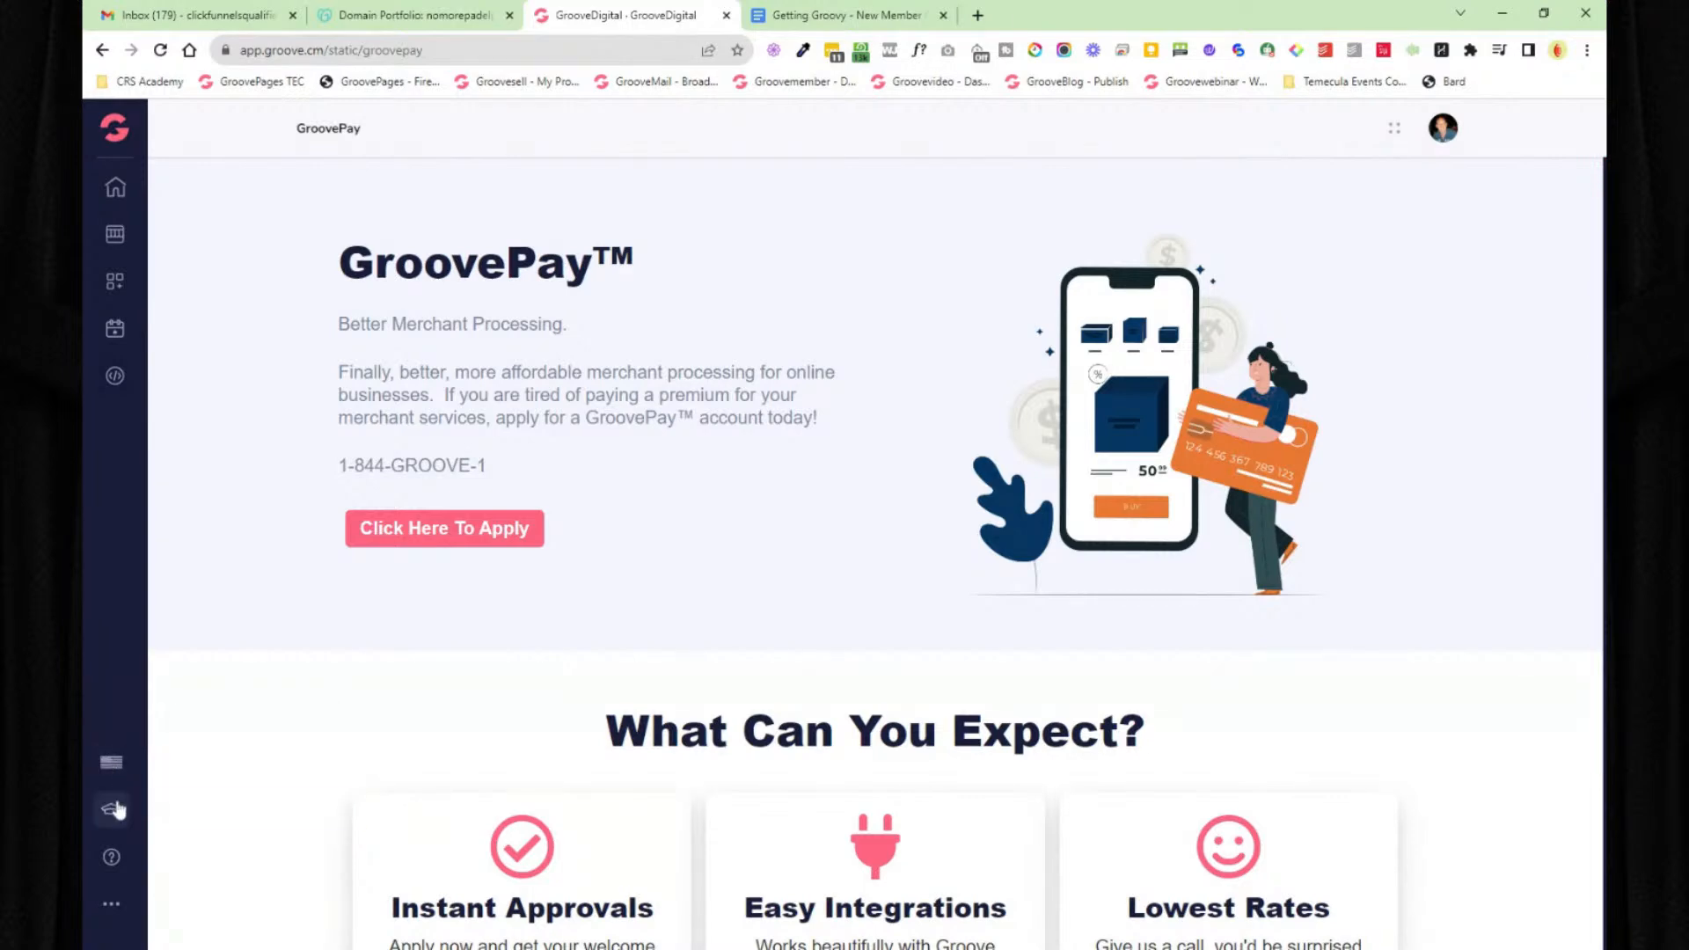
- Open the GrooveDigital Academy, enter "custom" as the post search term, and close the academy site
click(112, 809)
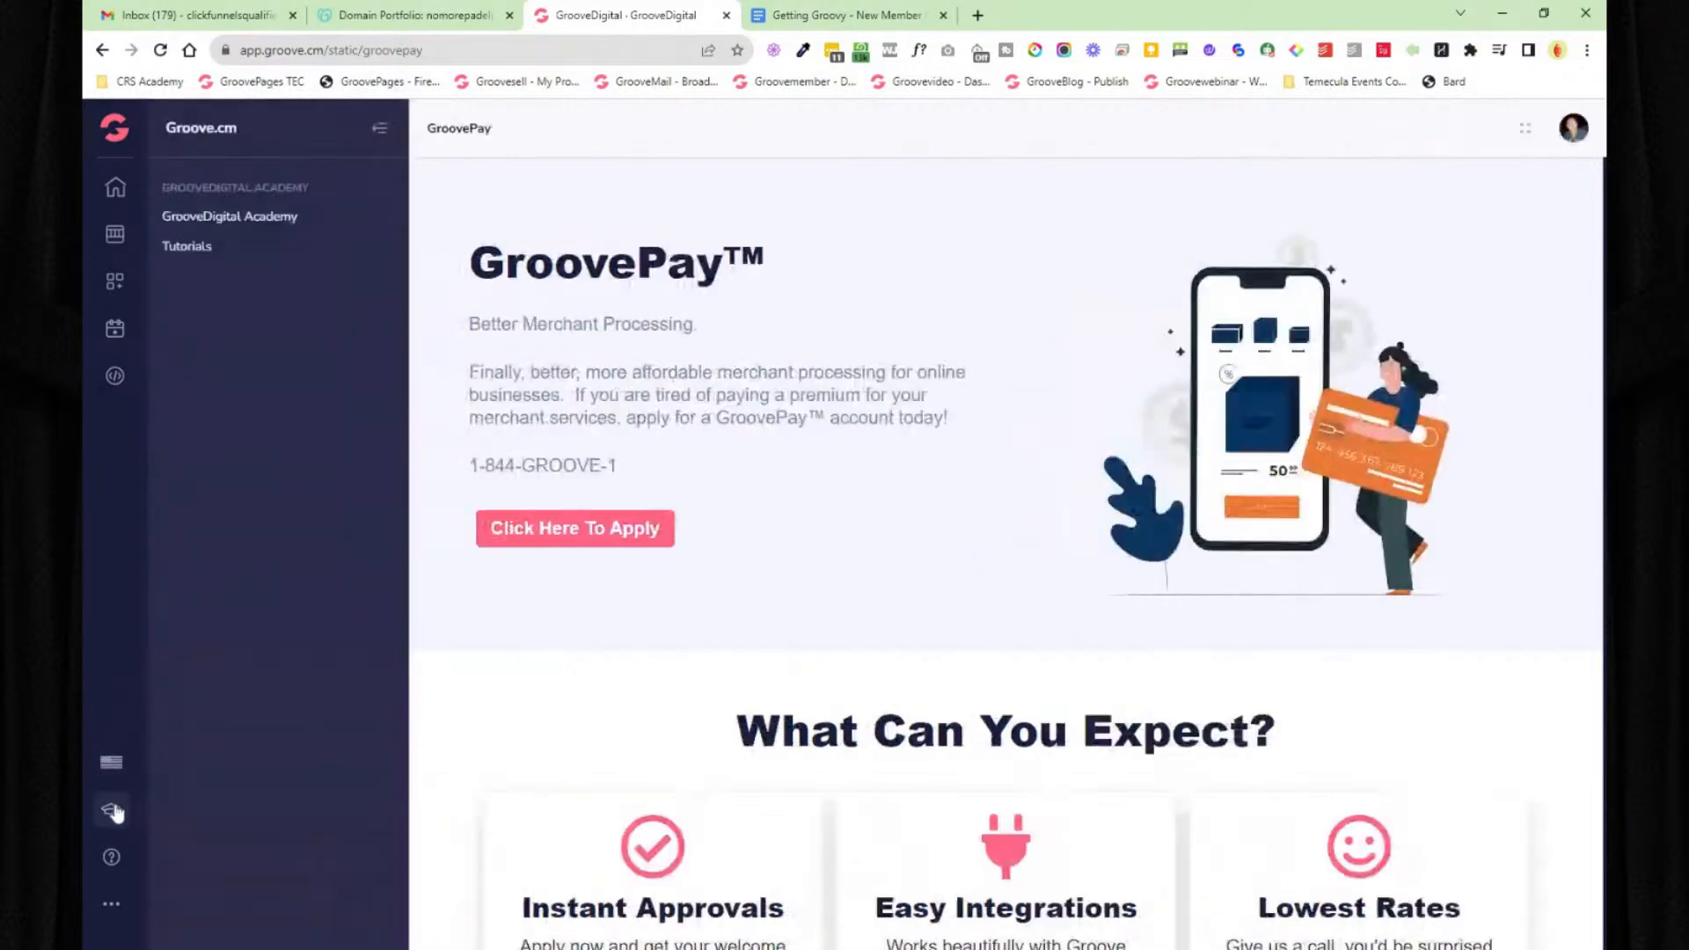
click(268, 225)
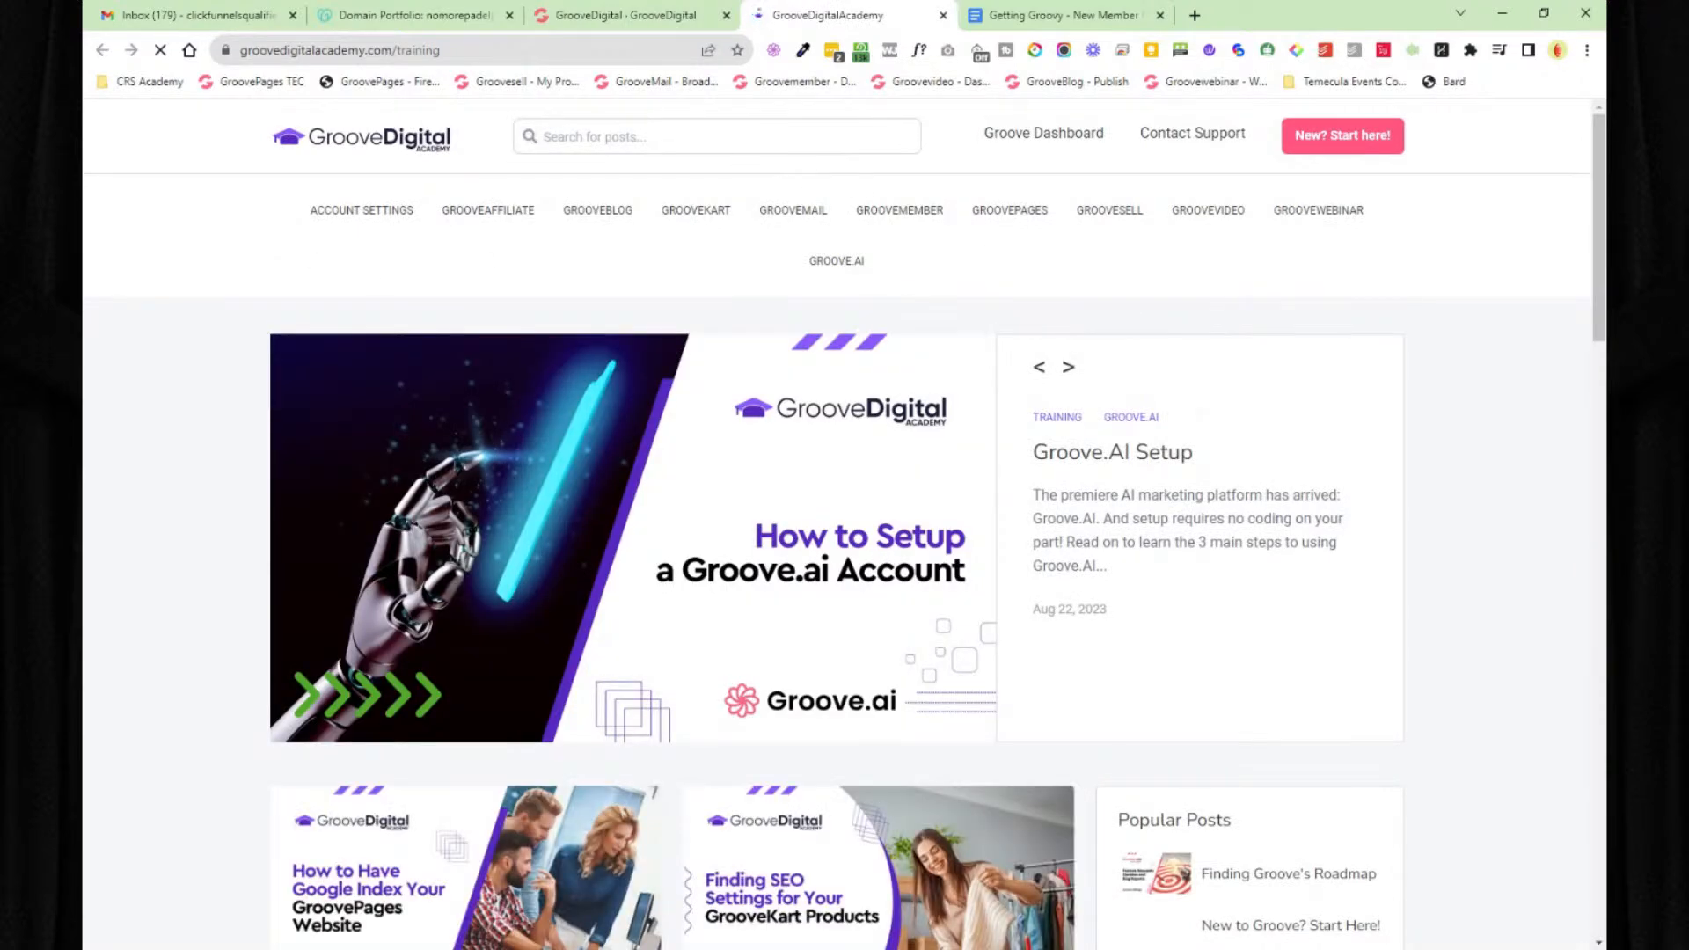
text(custom)
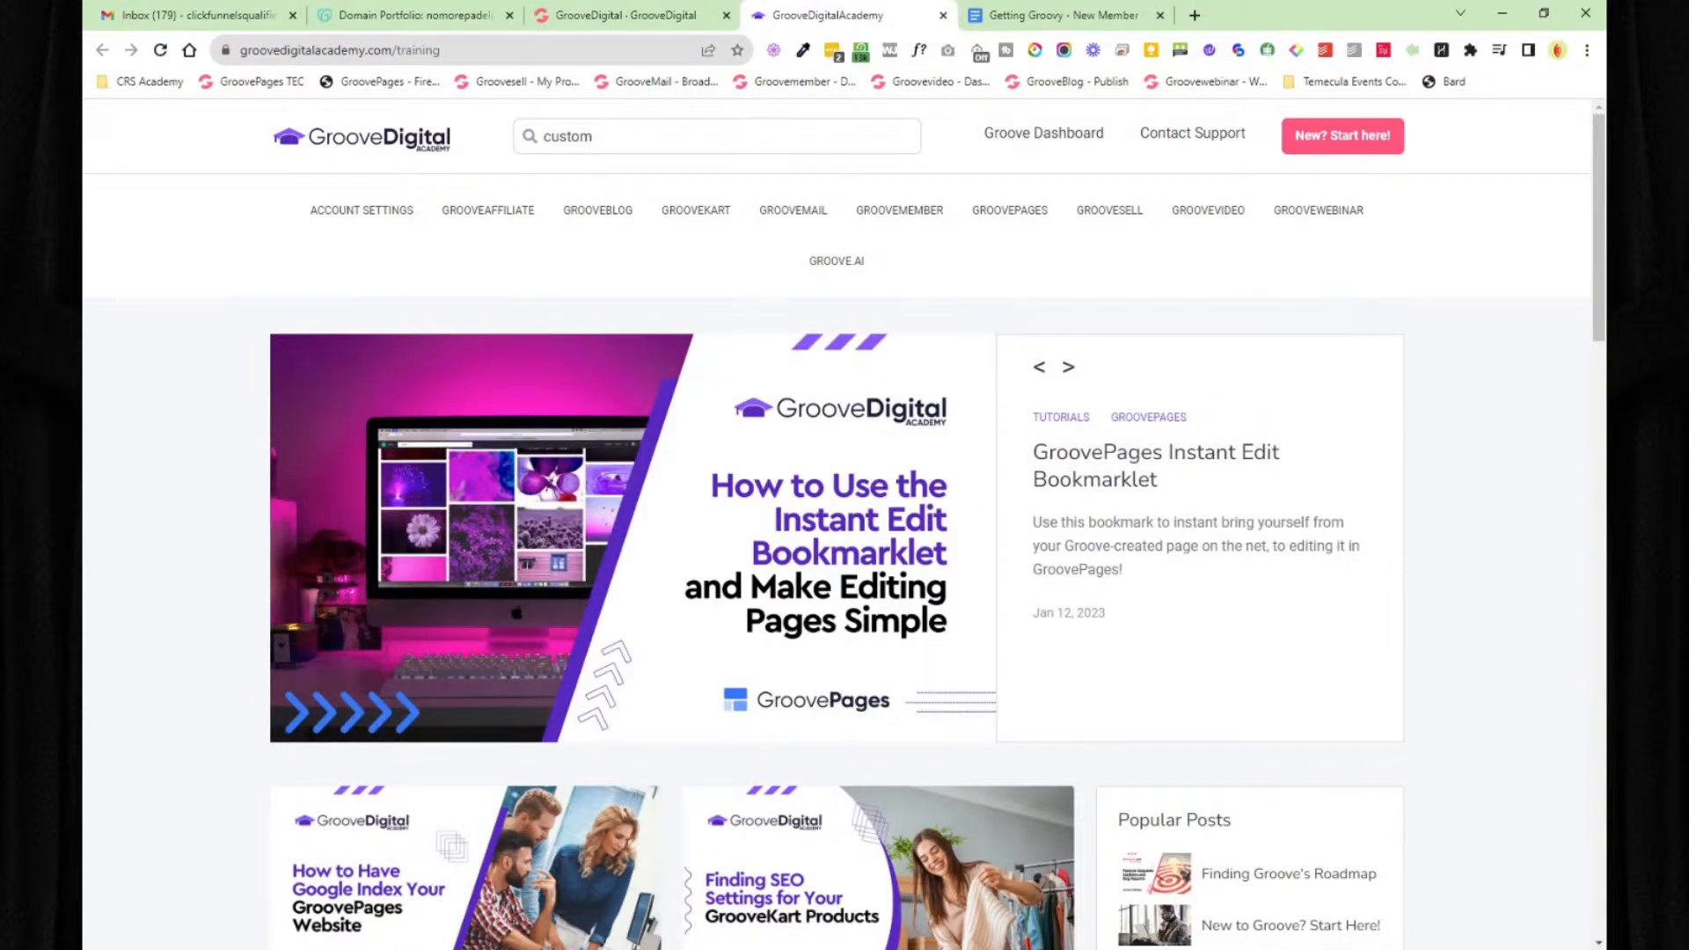
click(943, 16)
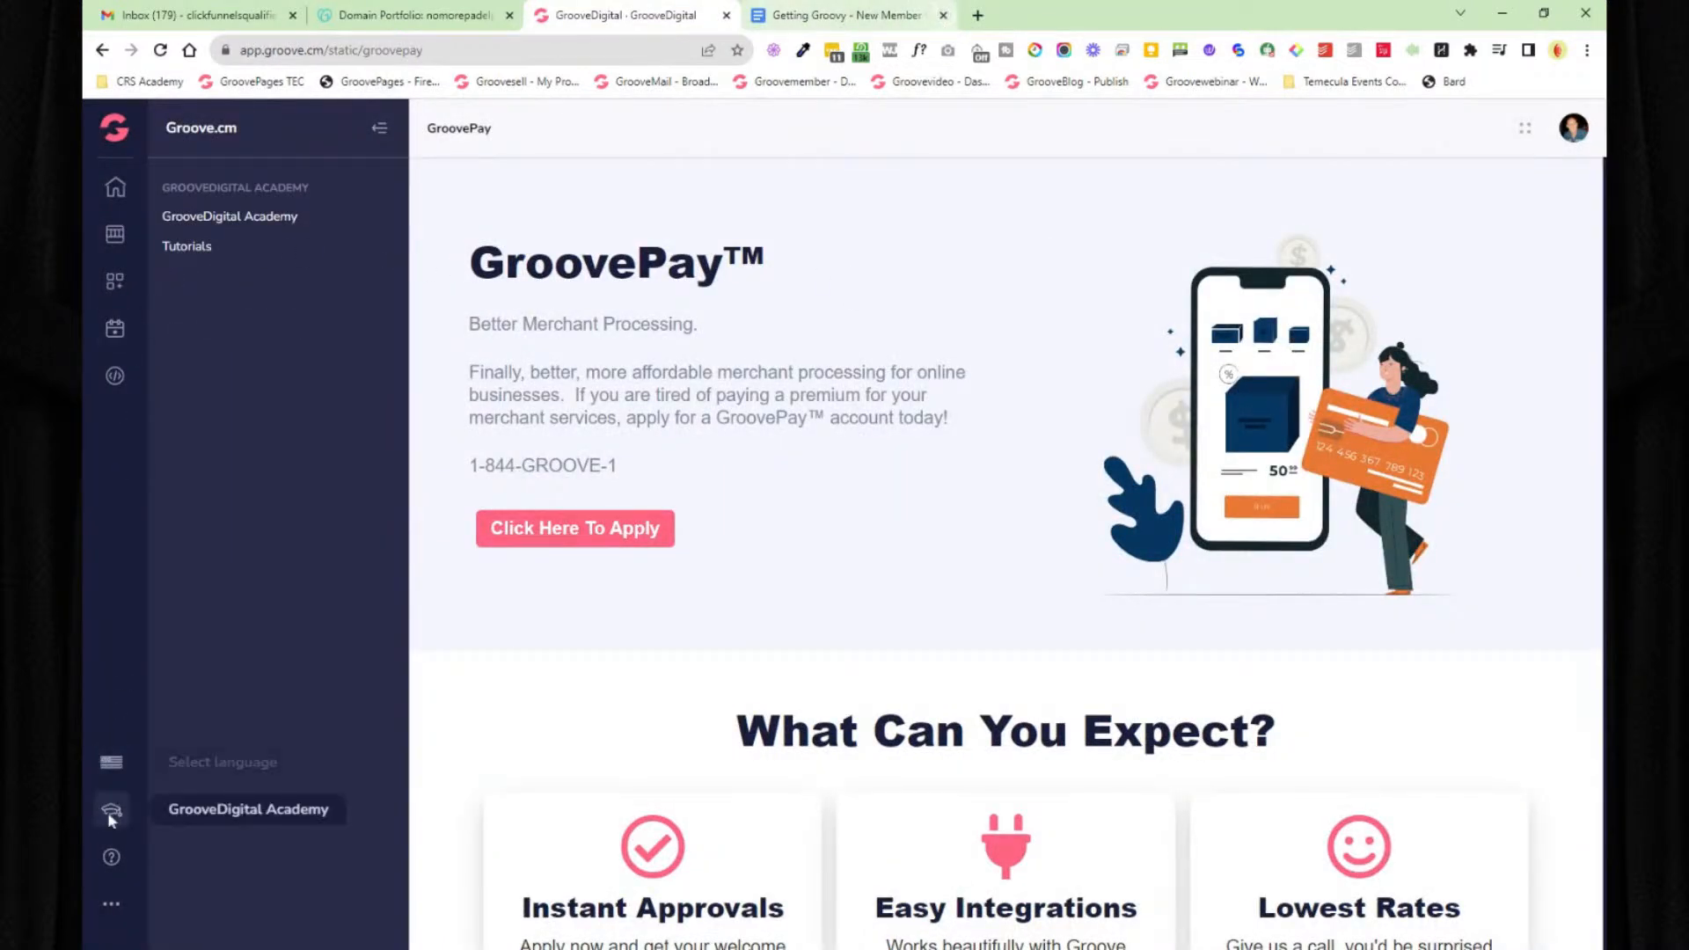
- Open the Groove Support Desk from the helpdesk section and close it to return to Groove
click(112, 858)
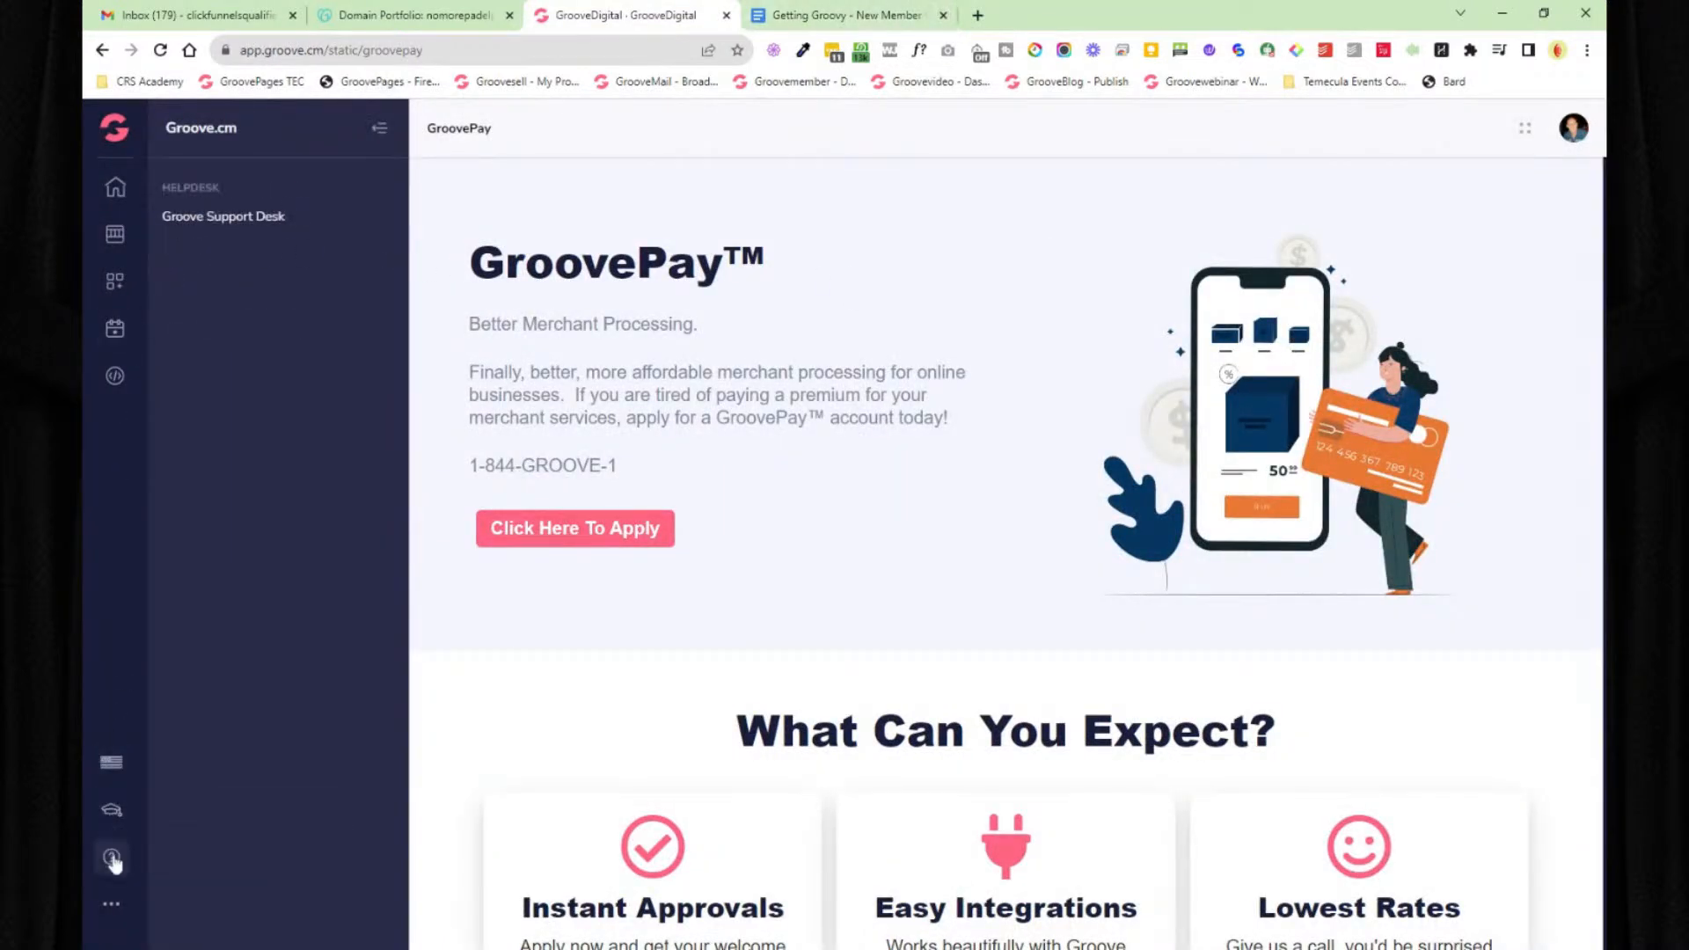
click(253, 218)
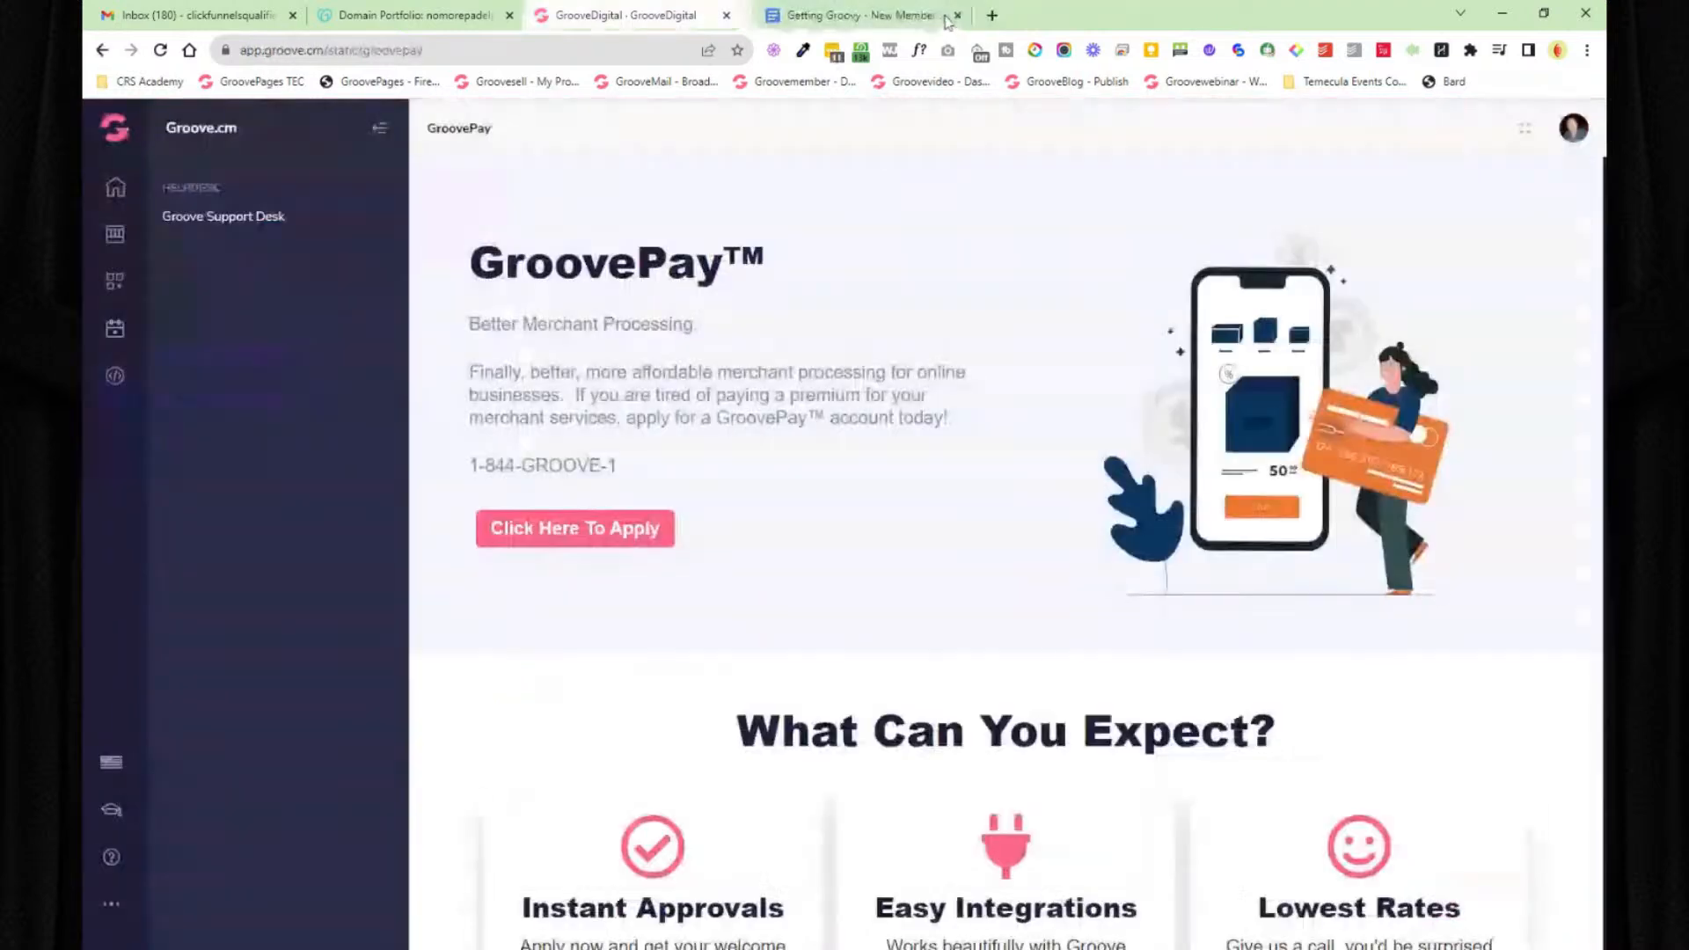
click(943, 15)
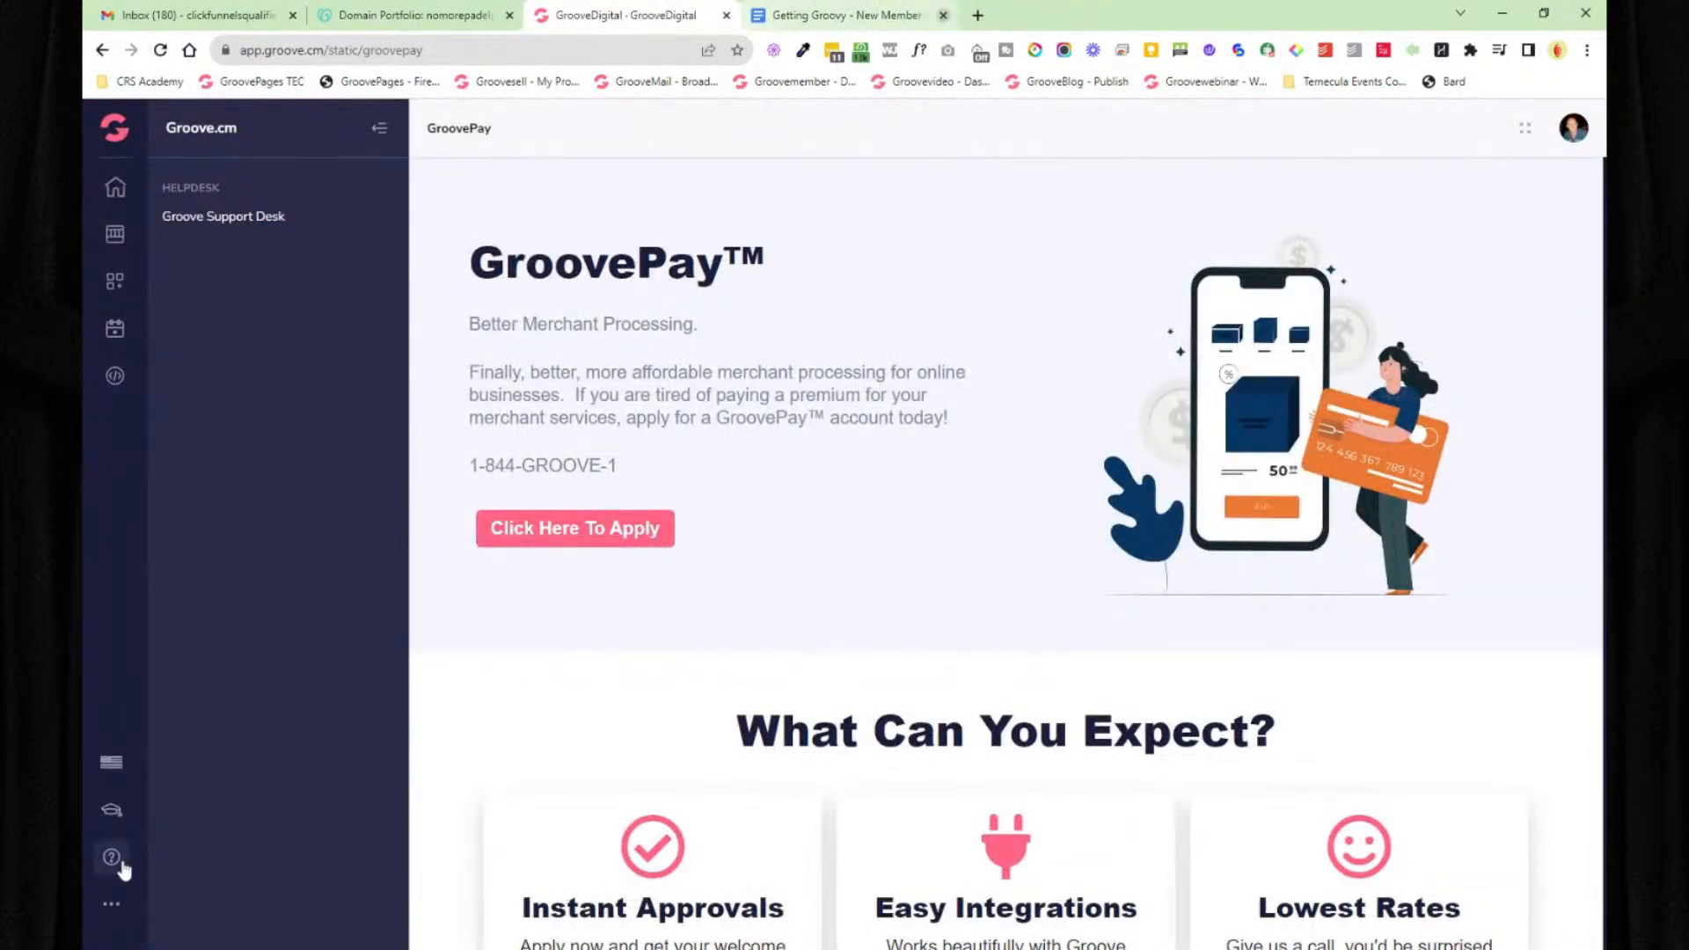
- Open Roadmap And Feedback and upvote the feature request "GrooveMember 2.0 - Option to delete text above and below video"
click(110, 904)
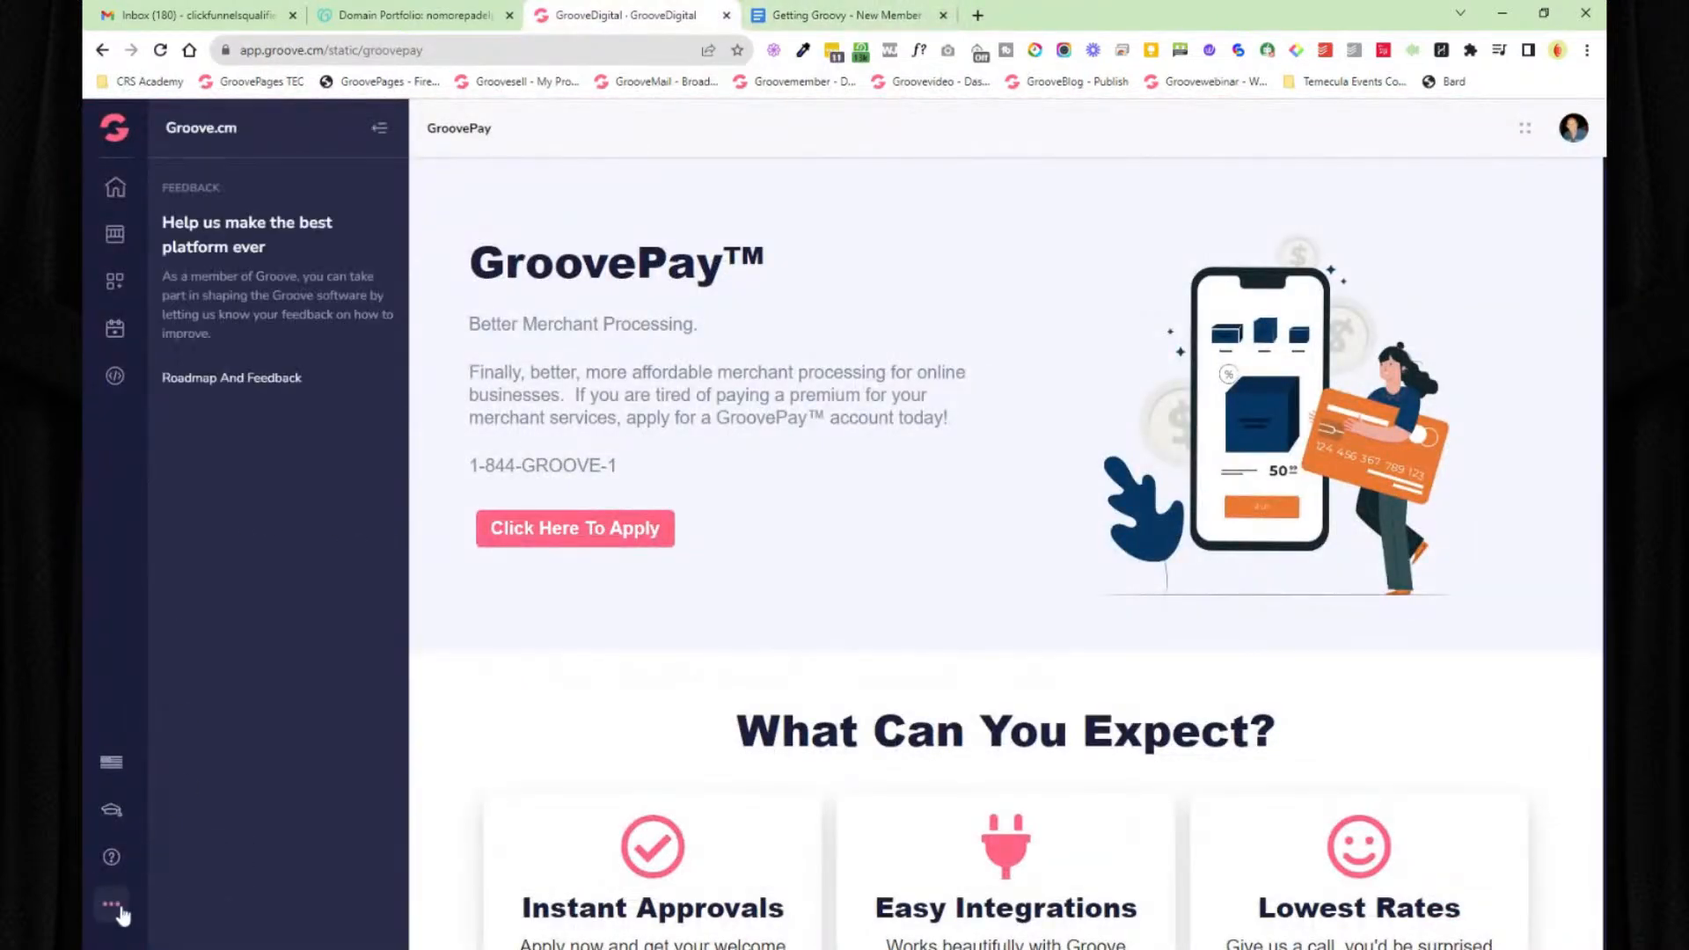
click(226, 387)
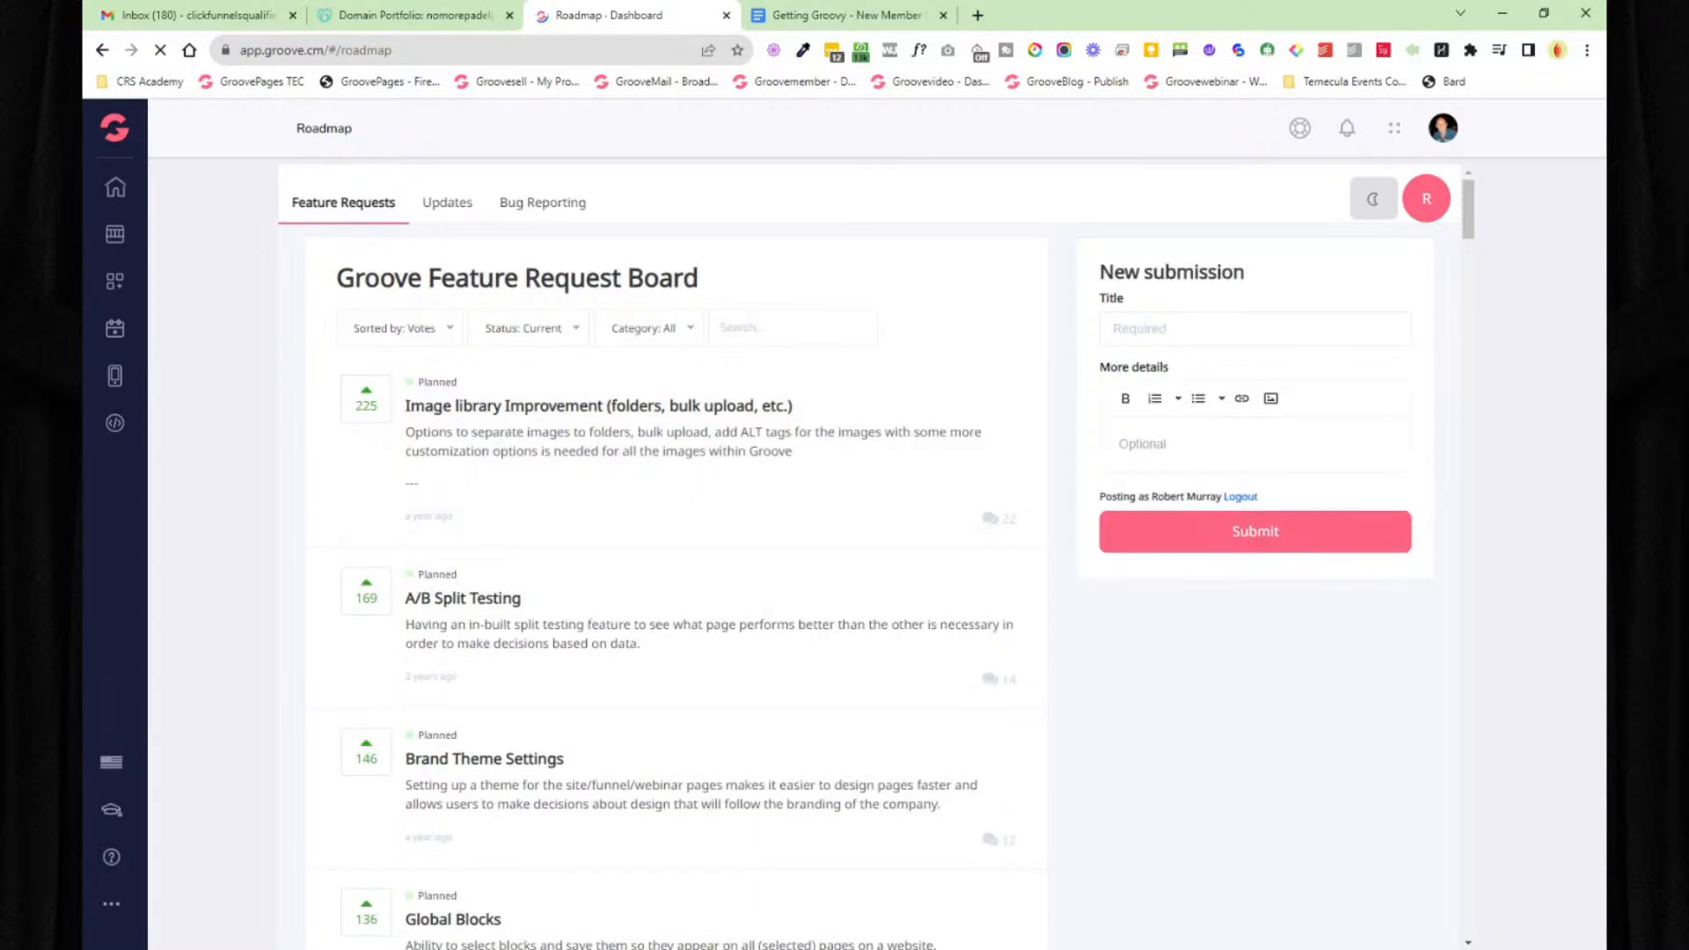
scroll(669, 541, down, 20)
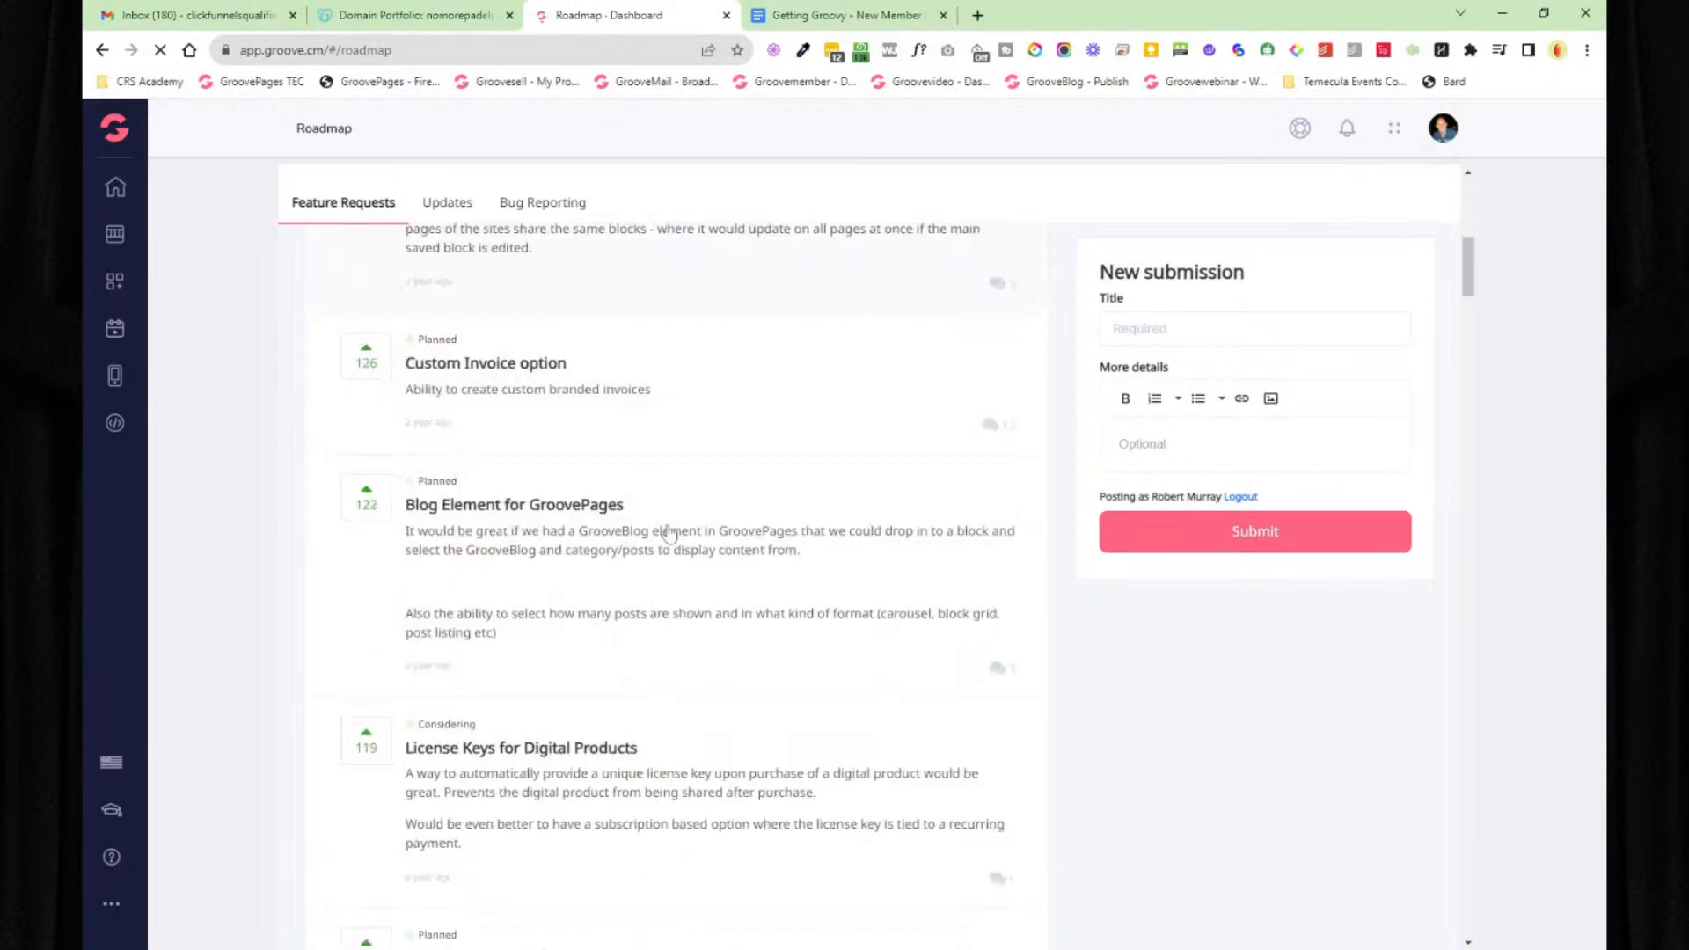
scroll(670, 537, down, 10)
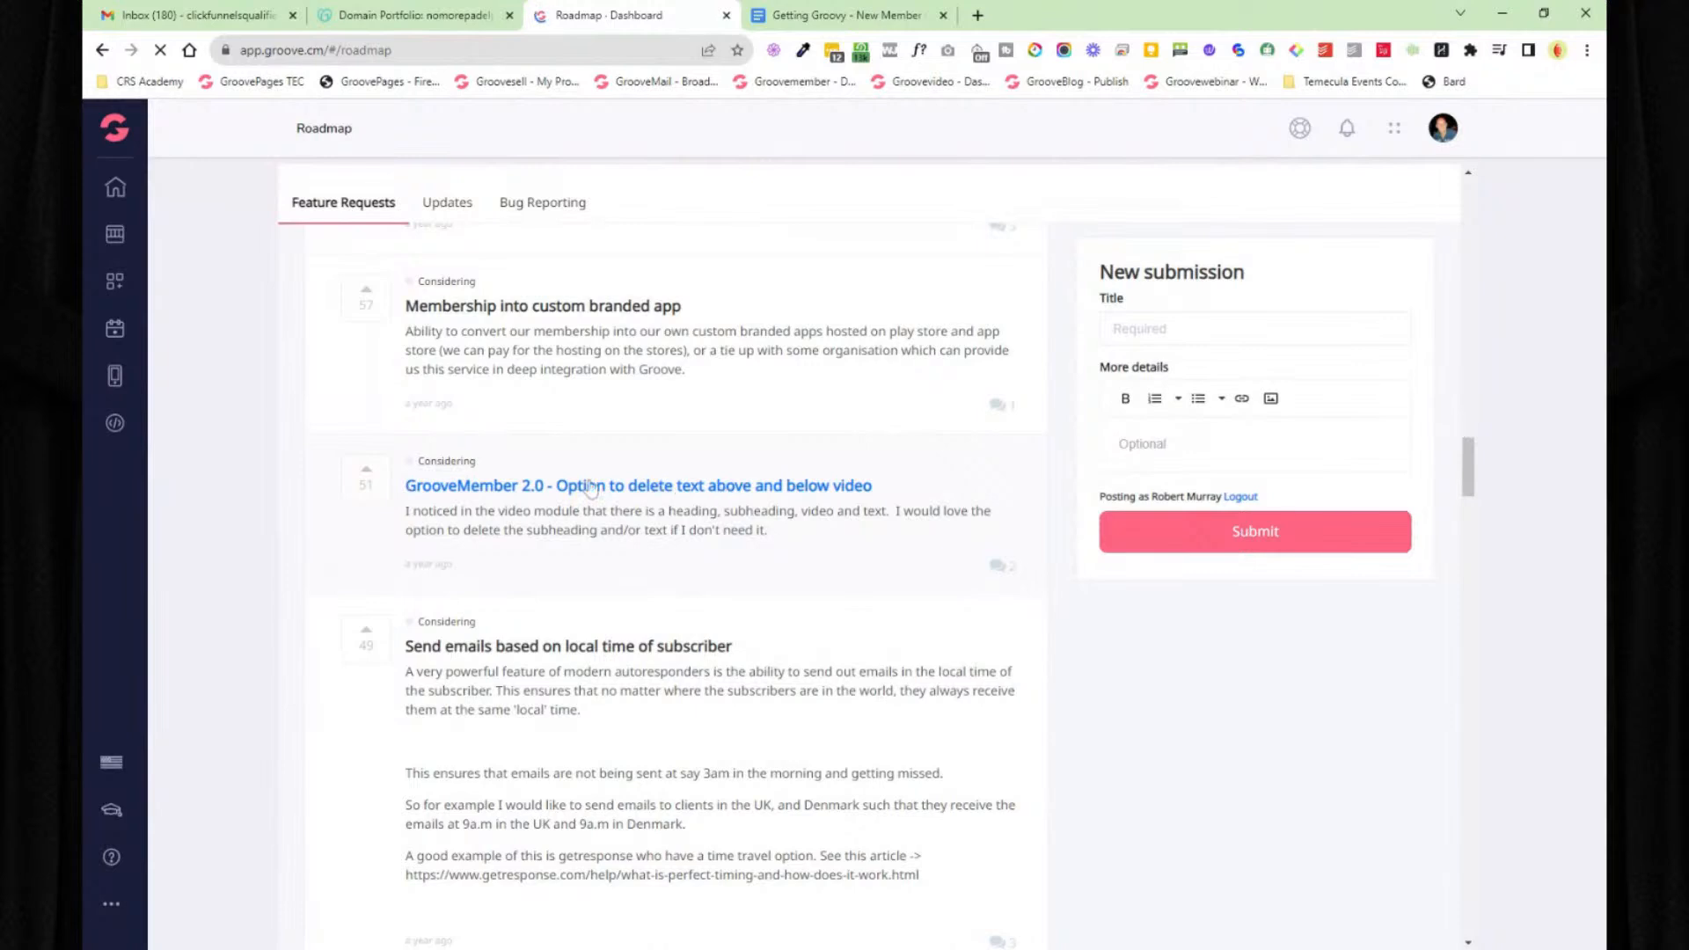
click(373, 489)
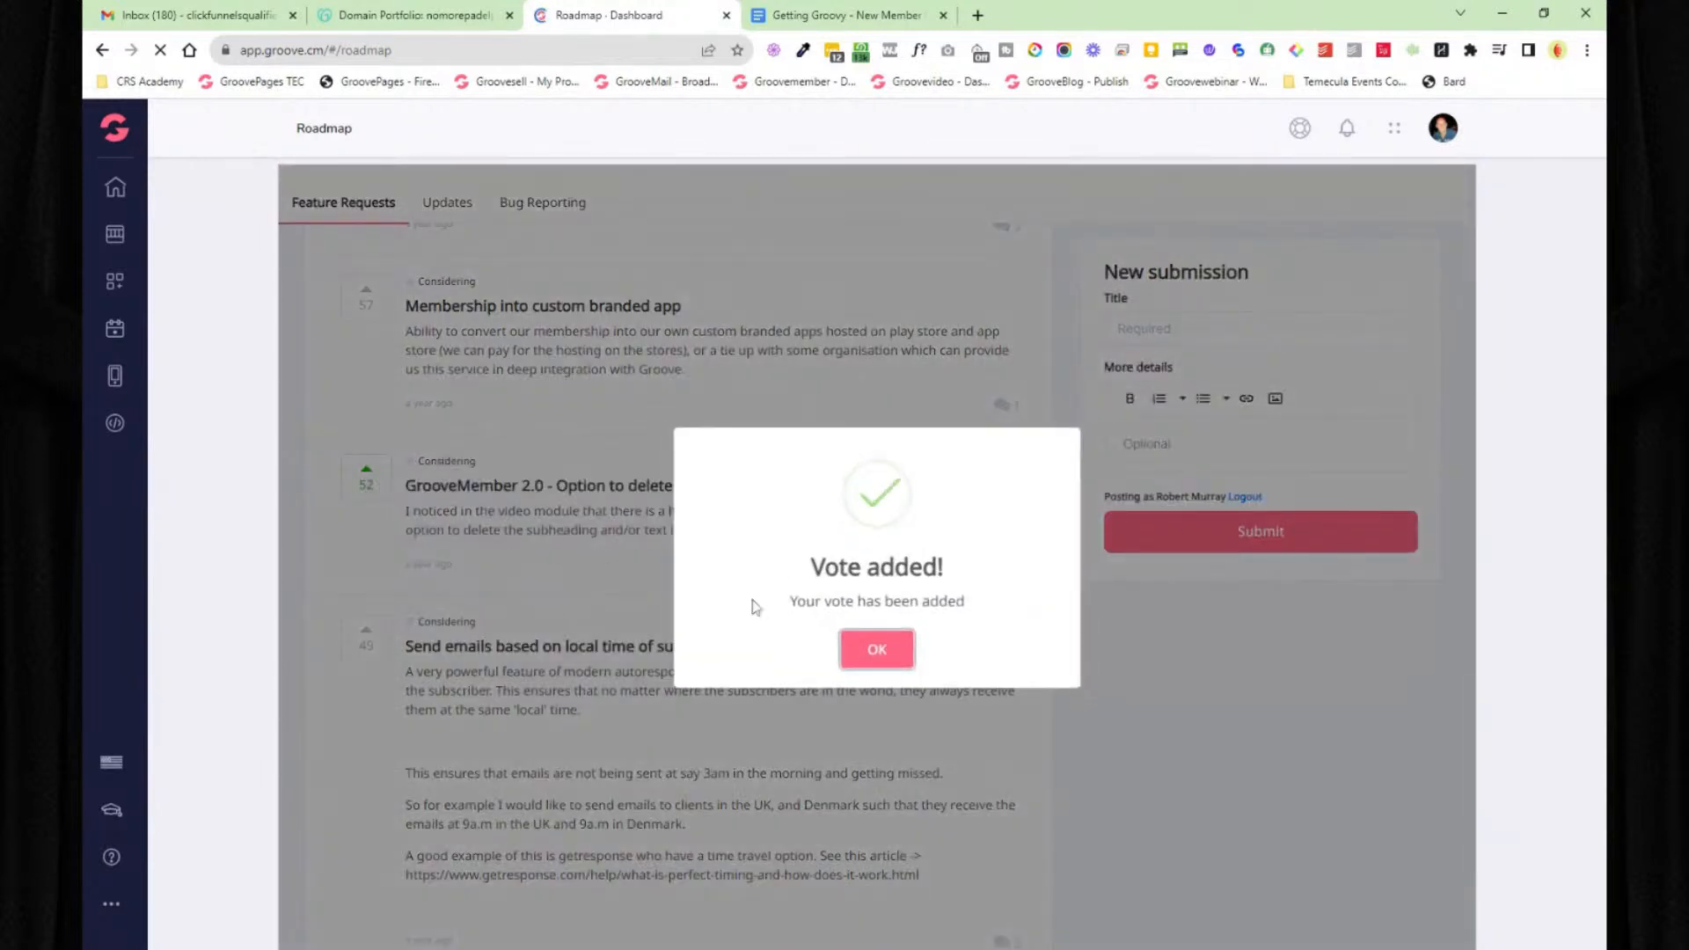
click(873, 648)
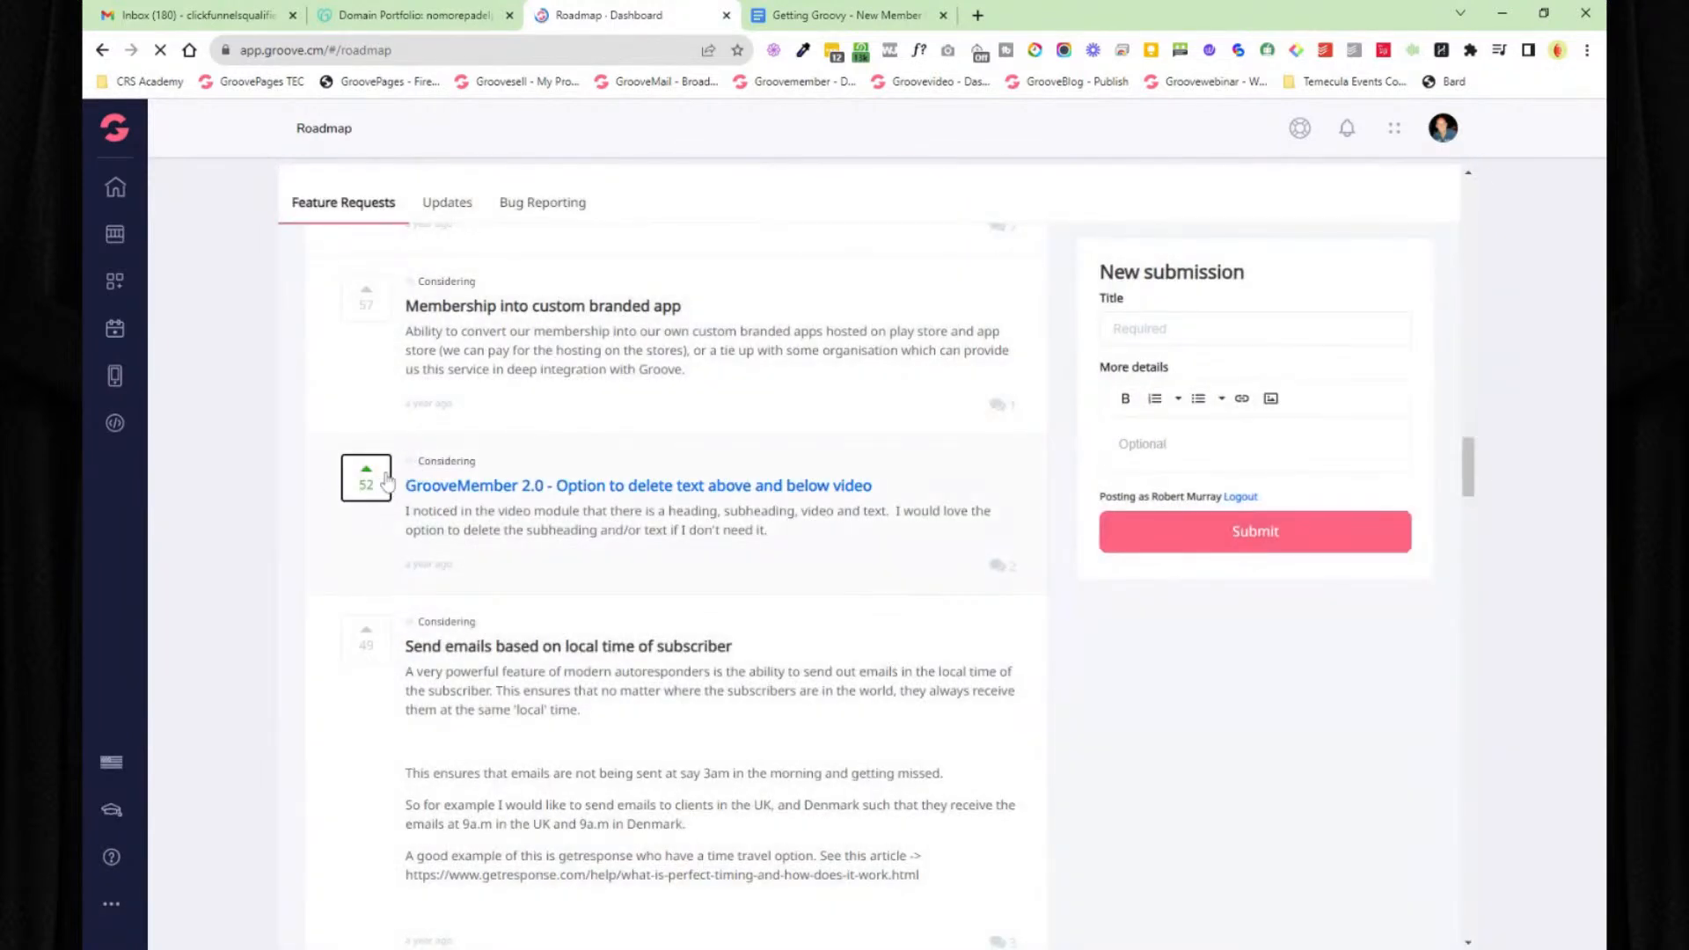
scroll(687, 534, up, 1)
scroll(687, 534, up, 15)
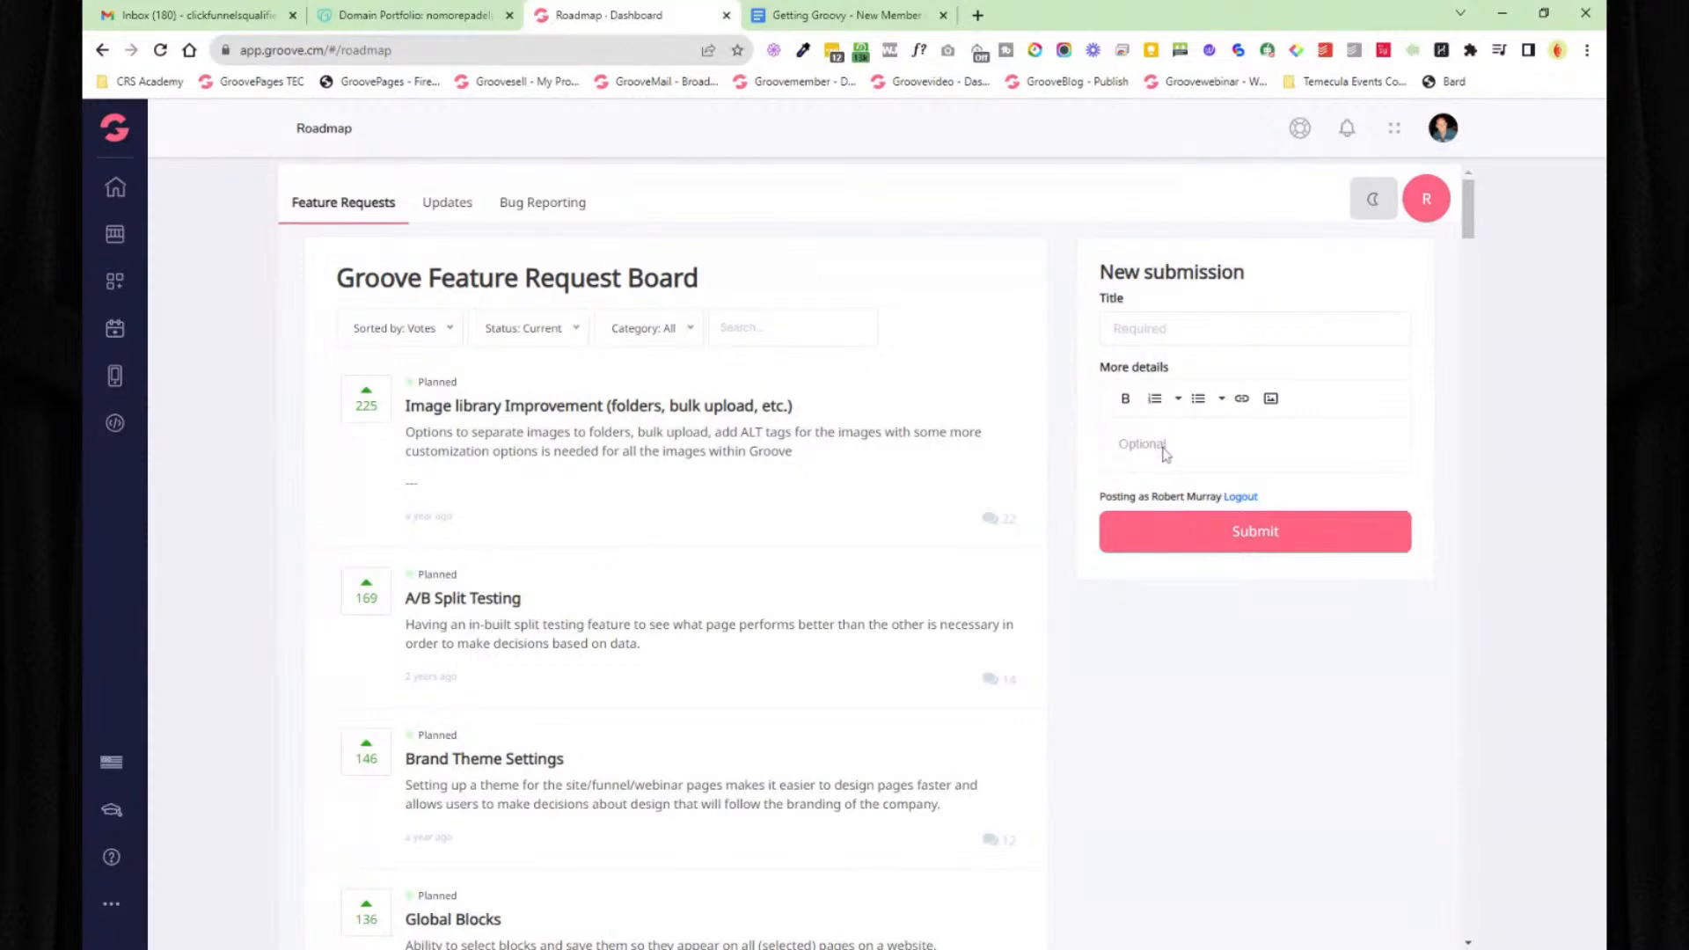
- Look through the product announcements in the Updates section of the Groove roadmap
click(447, 205)
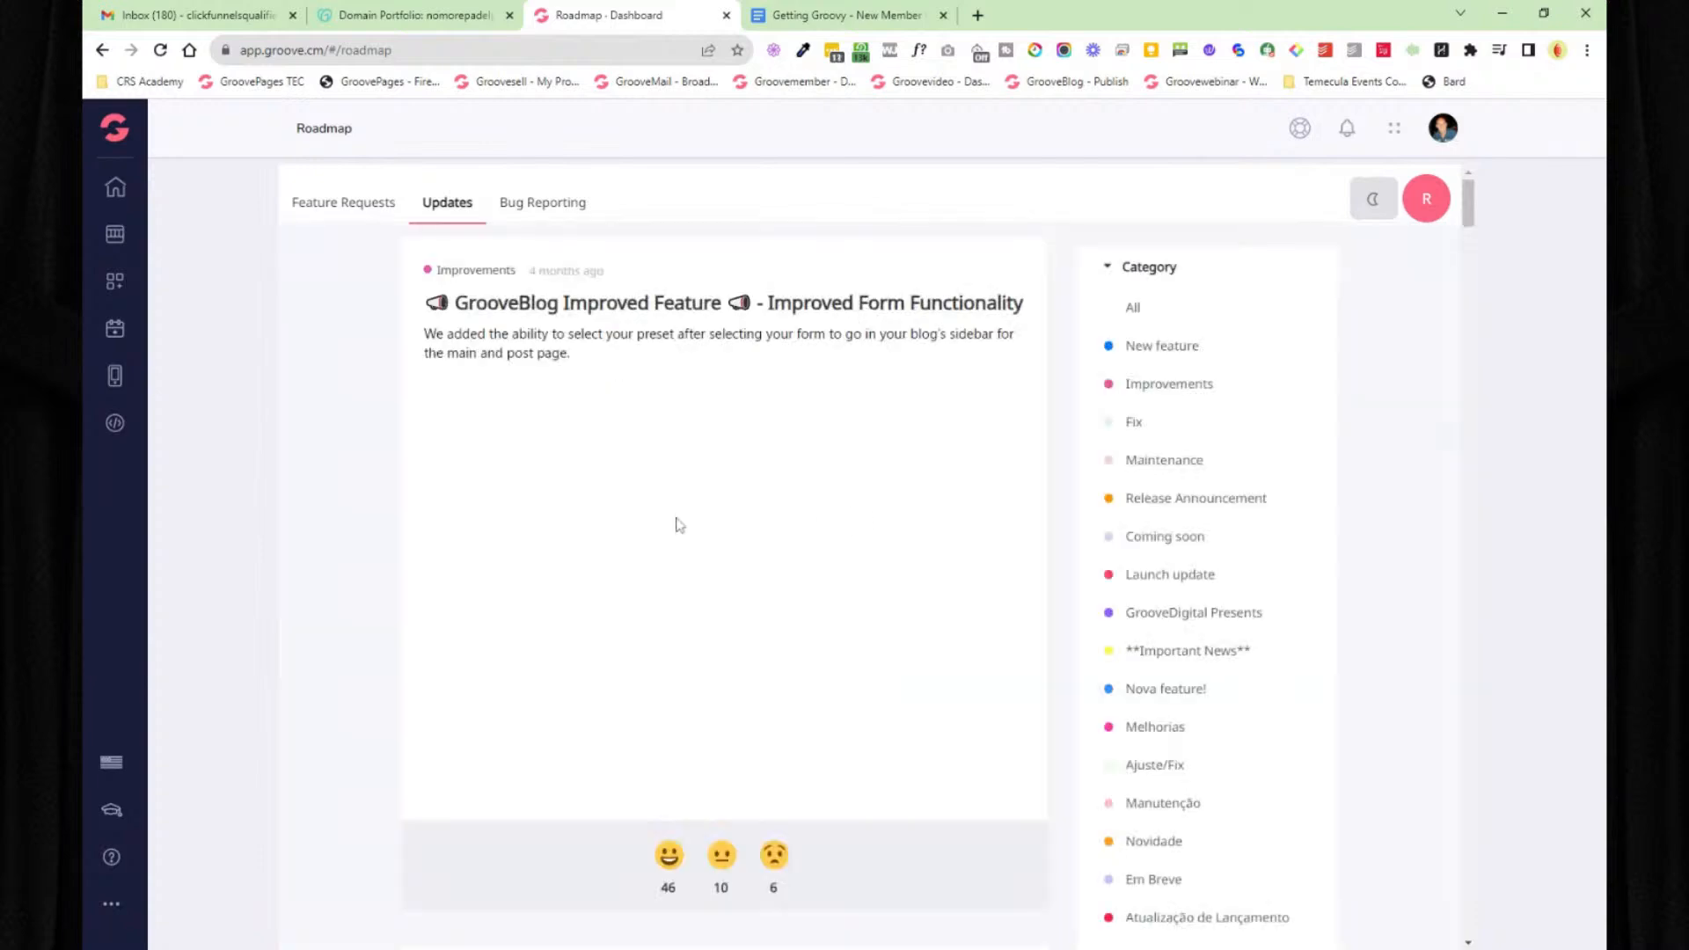
scroll(673, 508, down, 5)
scroll(673, 507, down, 5)
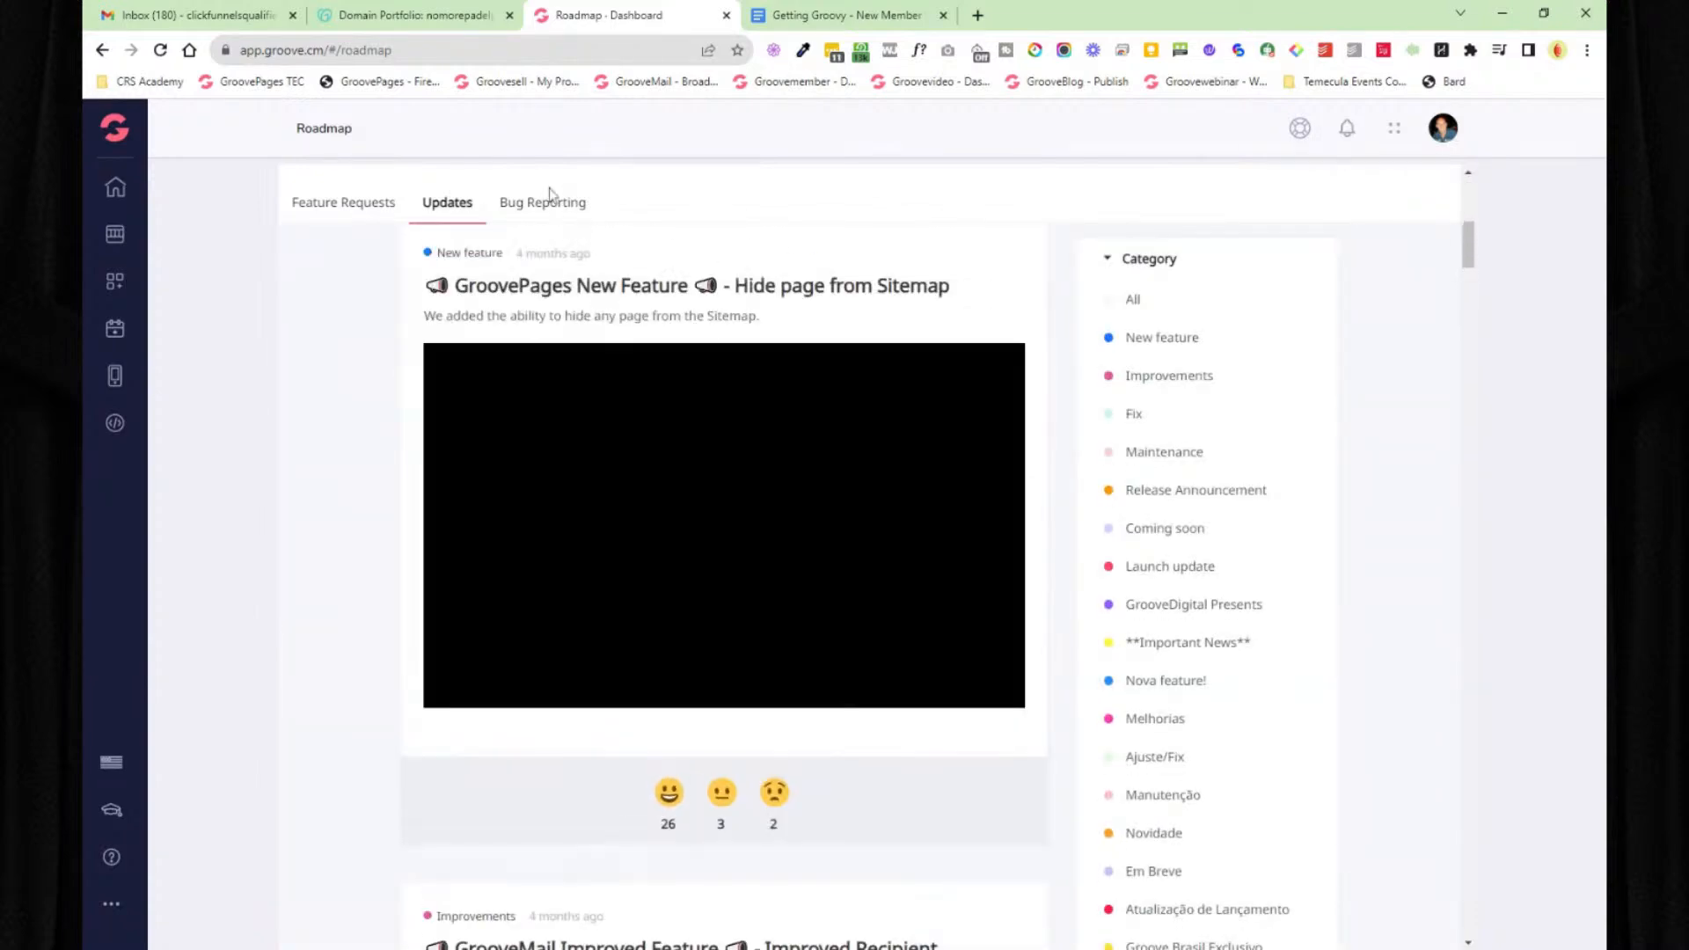
- Open Bug Reporting and upvote the bug "Groovepages builder element configuration doesn't recognize clicked/selected element"
click(550, 201)
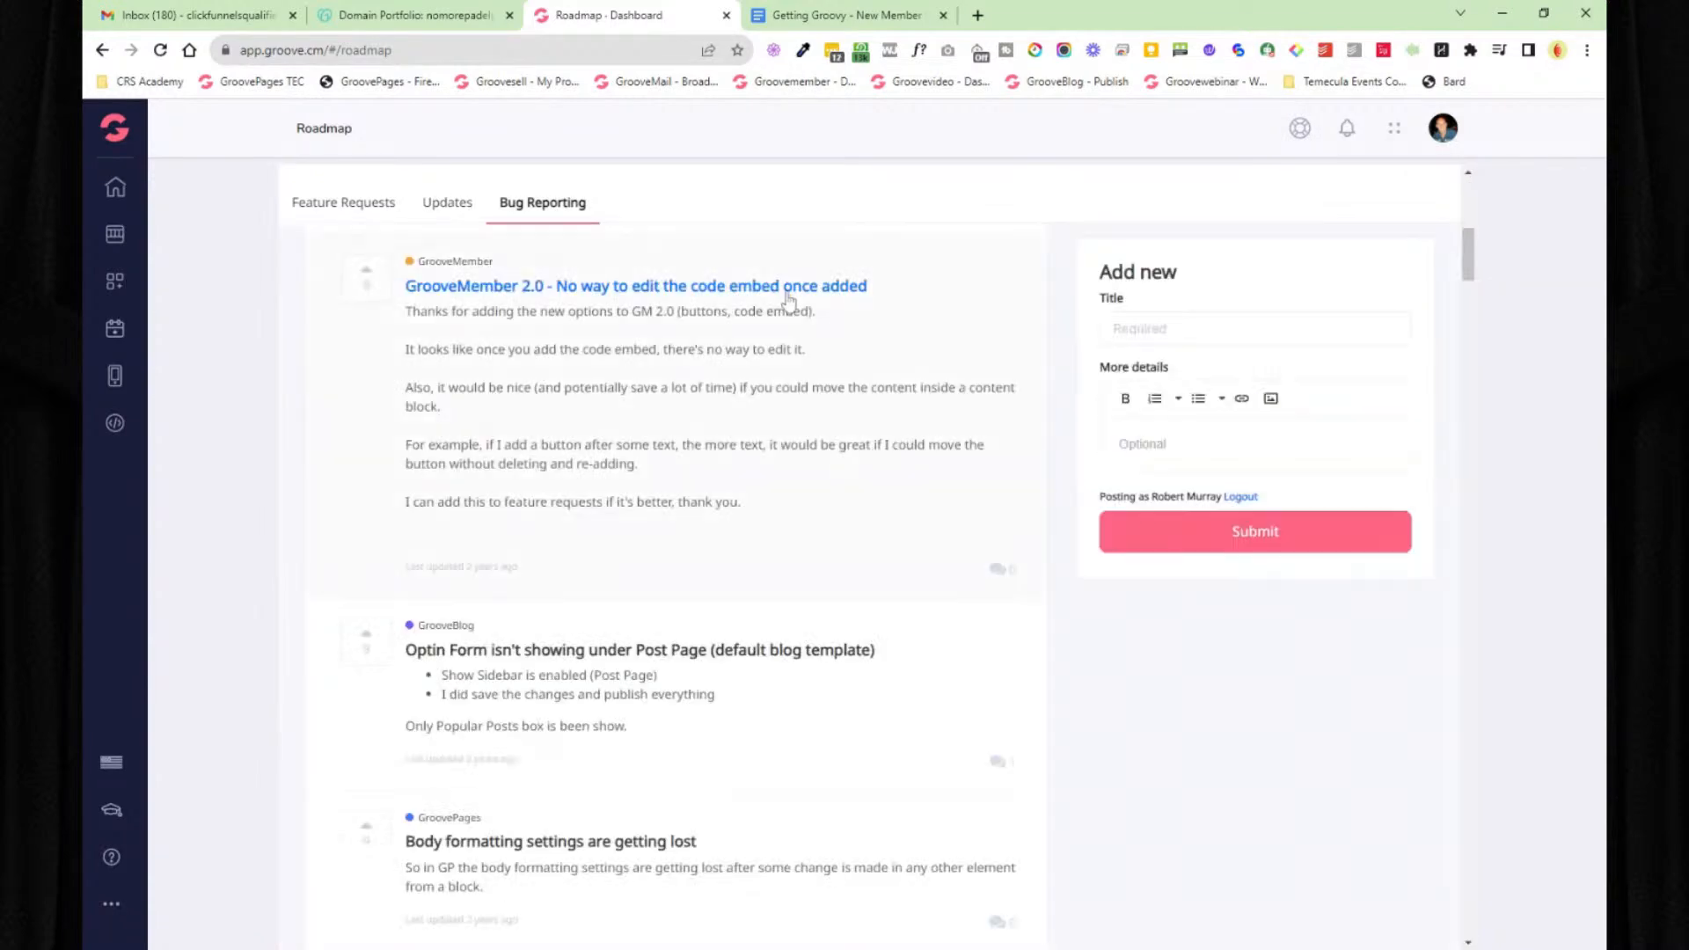
scroll(572, 303, up, 6)
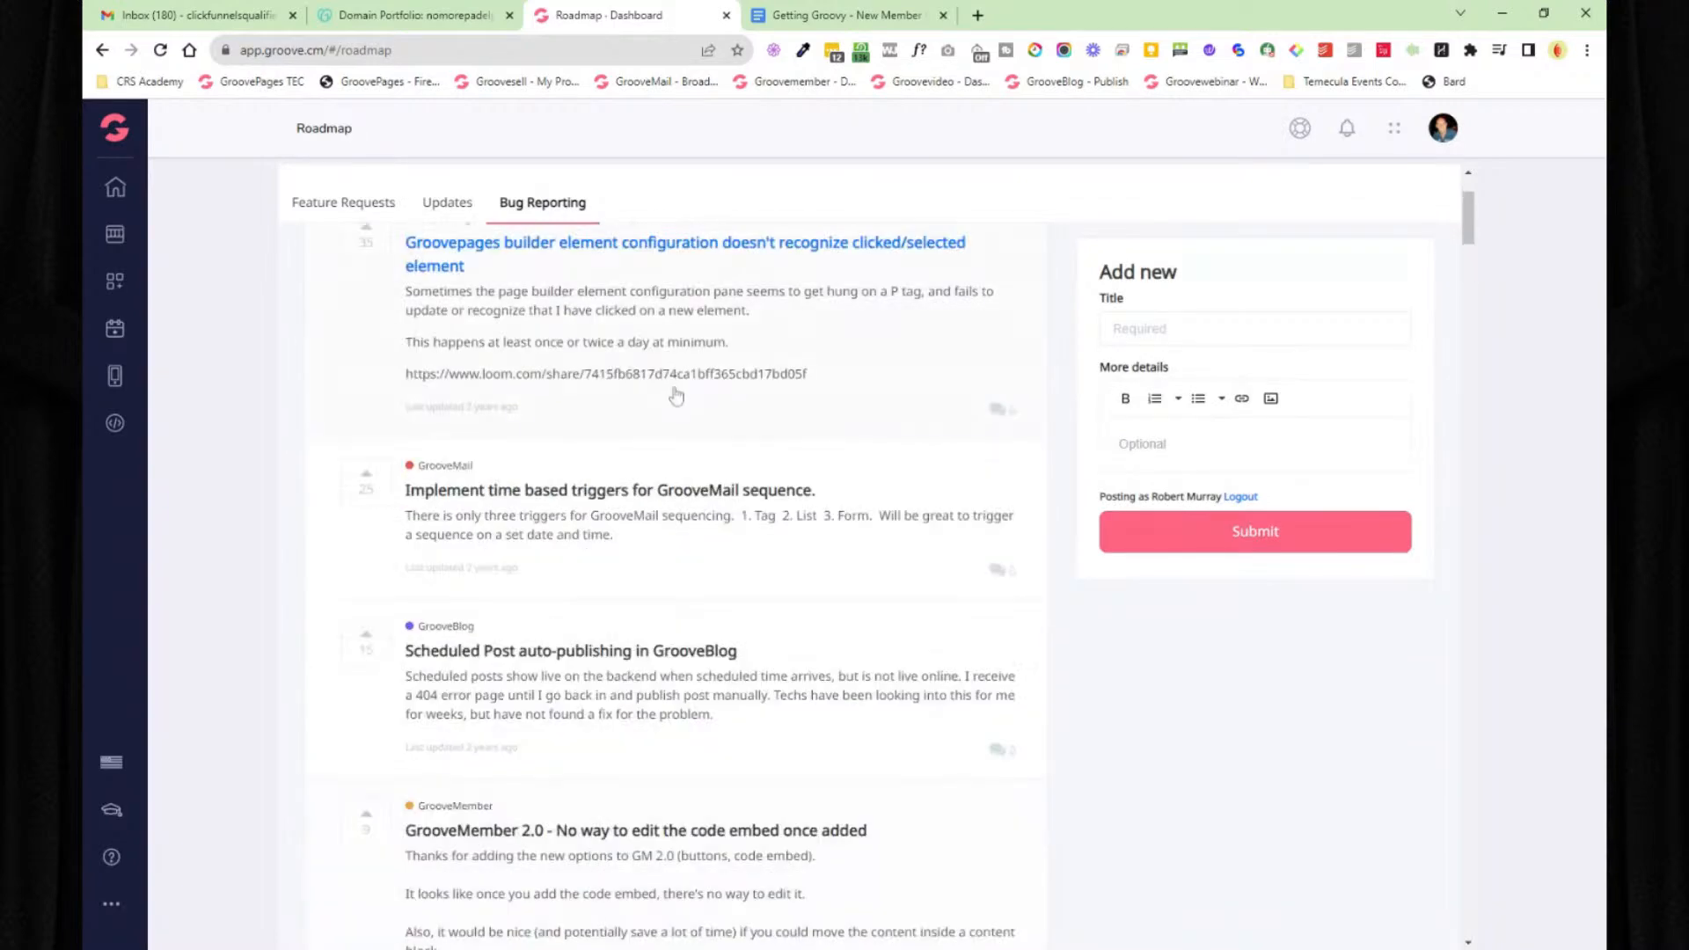
scroll(676, 395, up, 2)
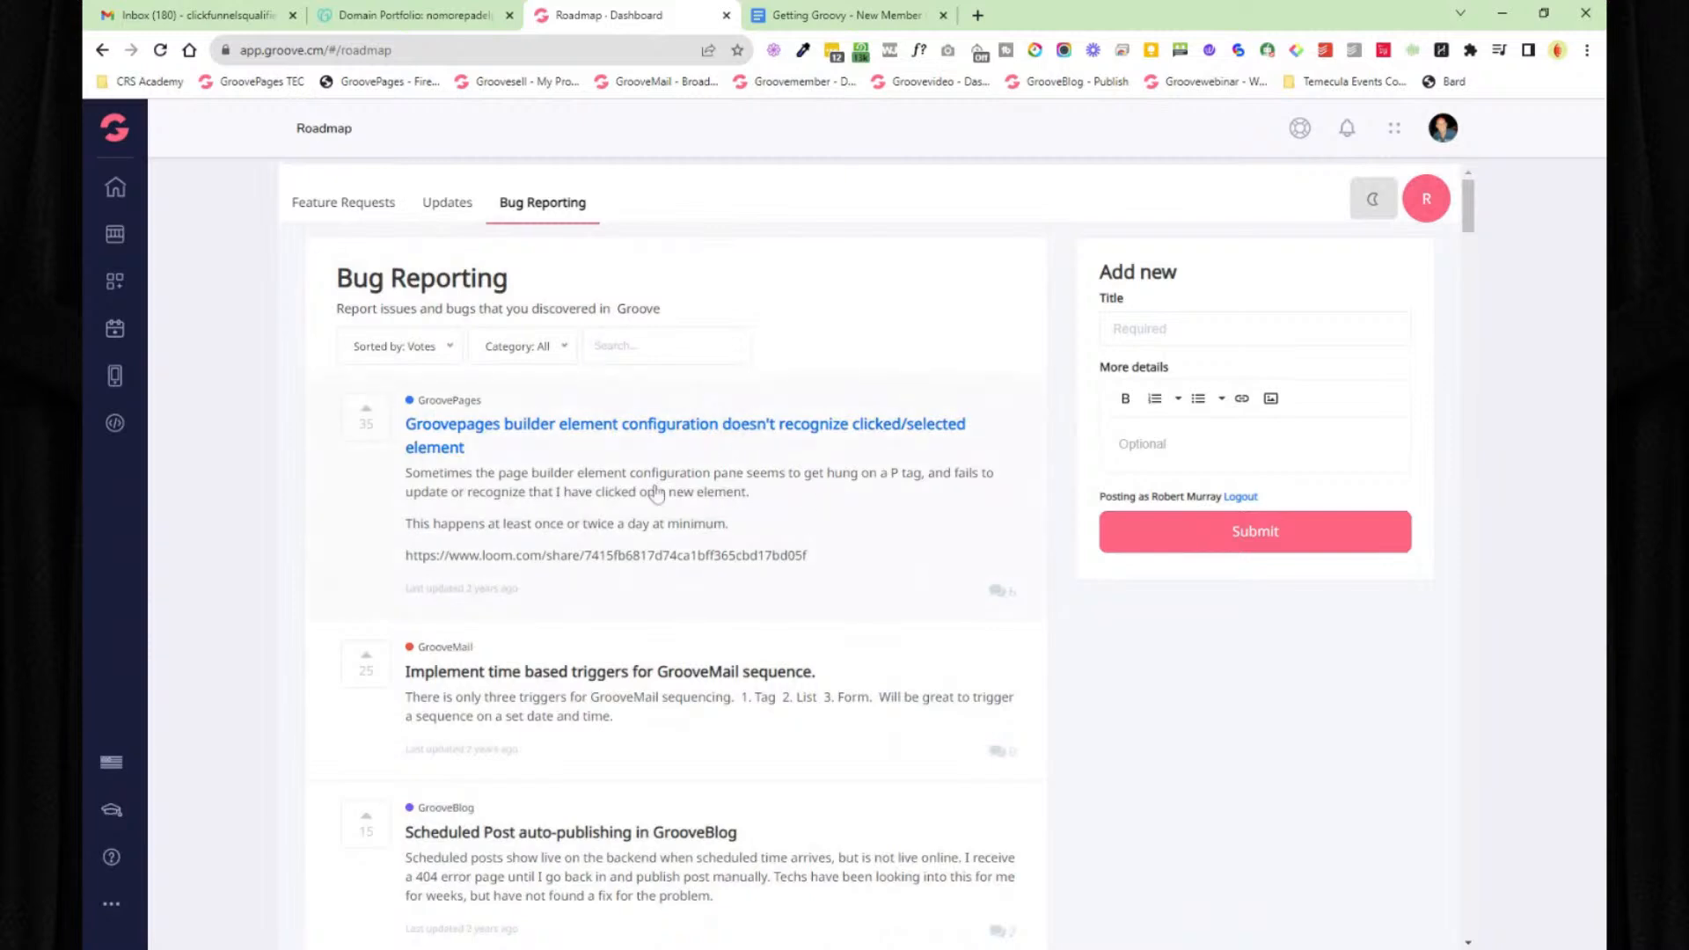
click(384, 425)
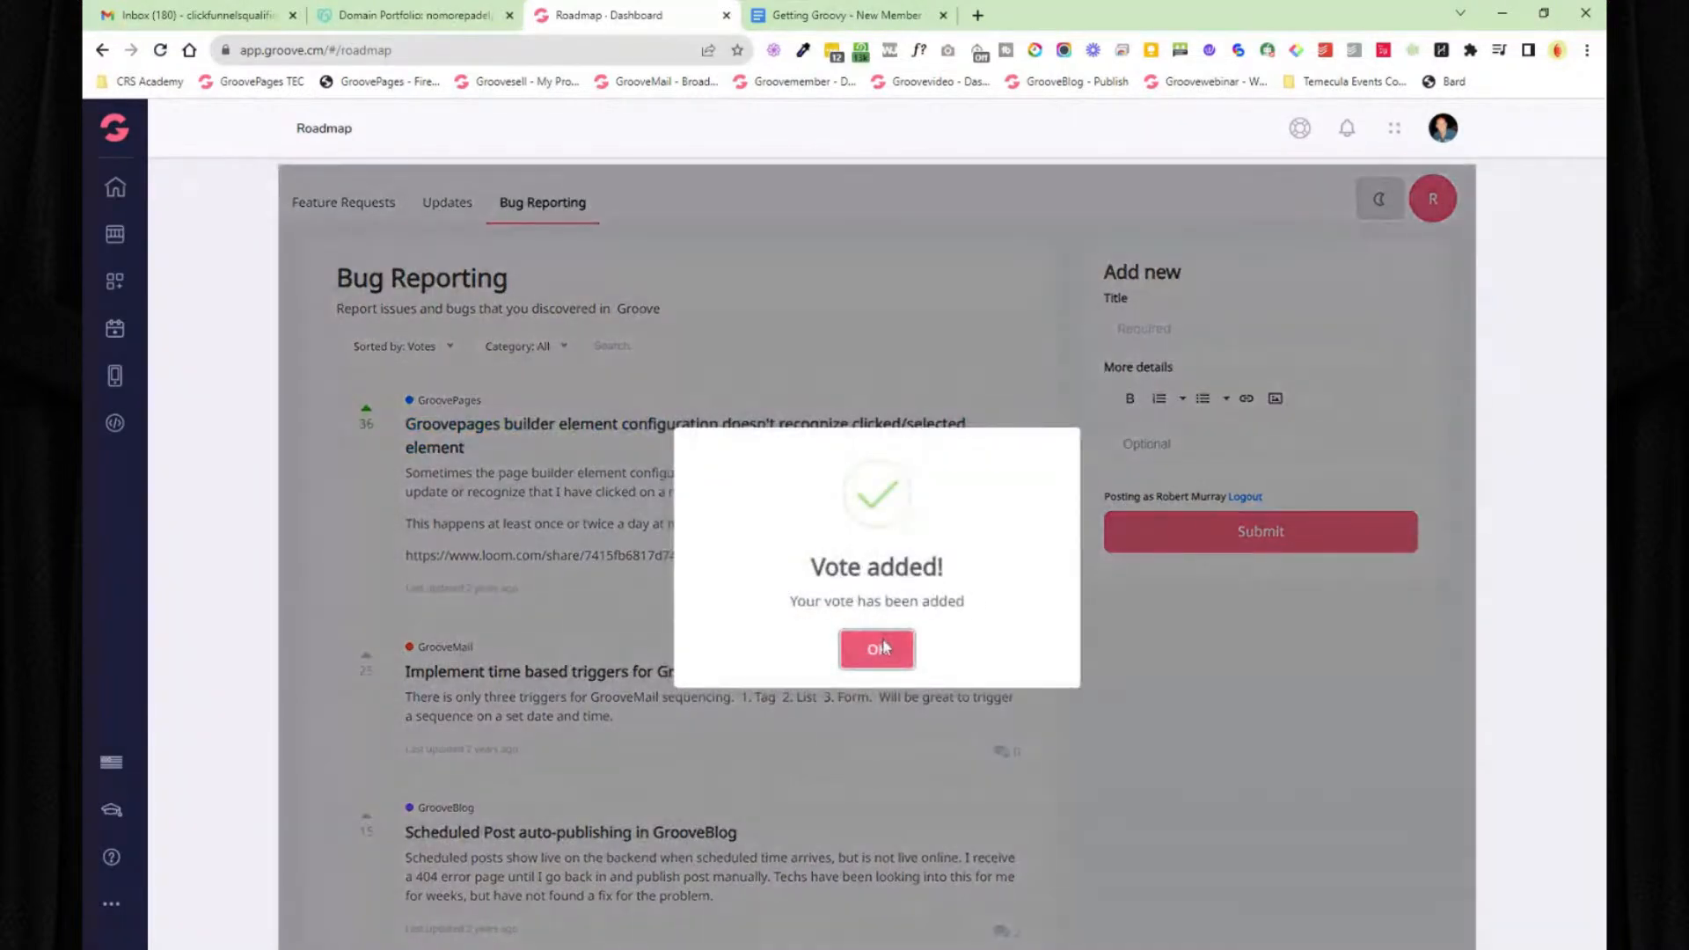
click(880, 648)
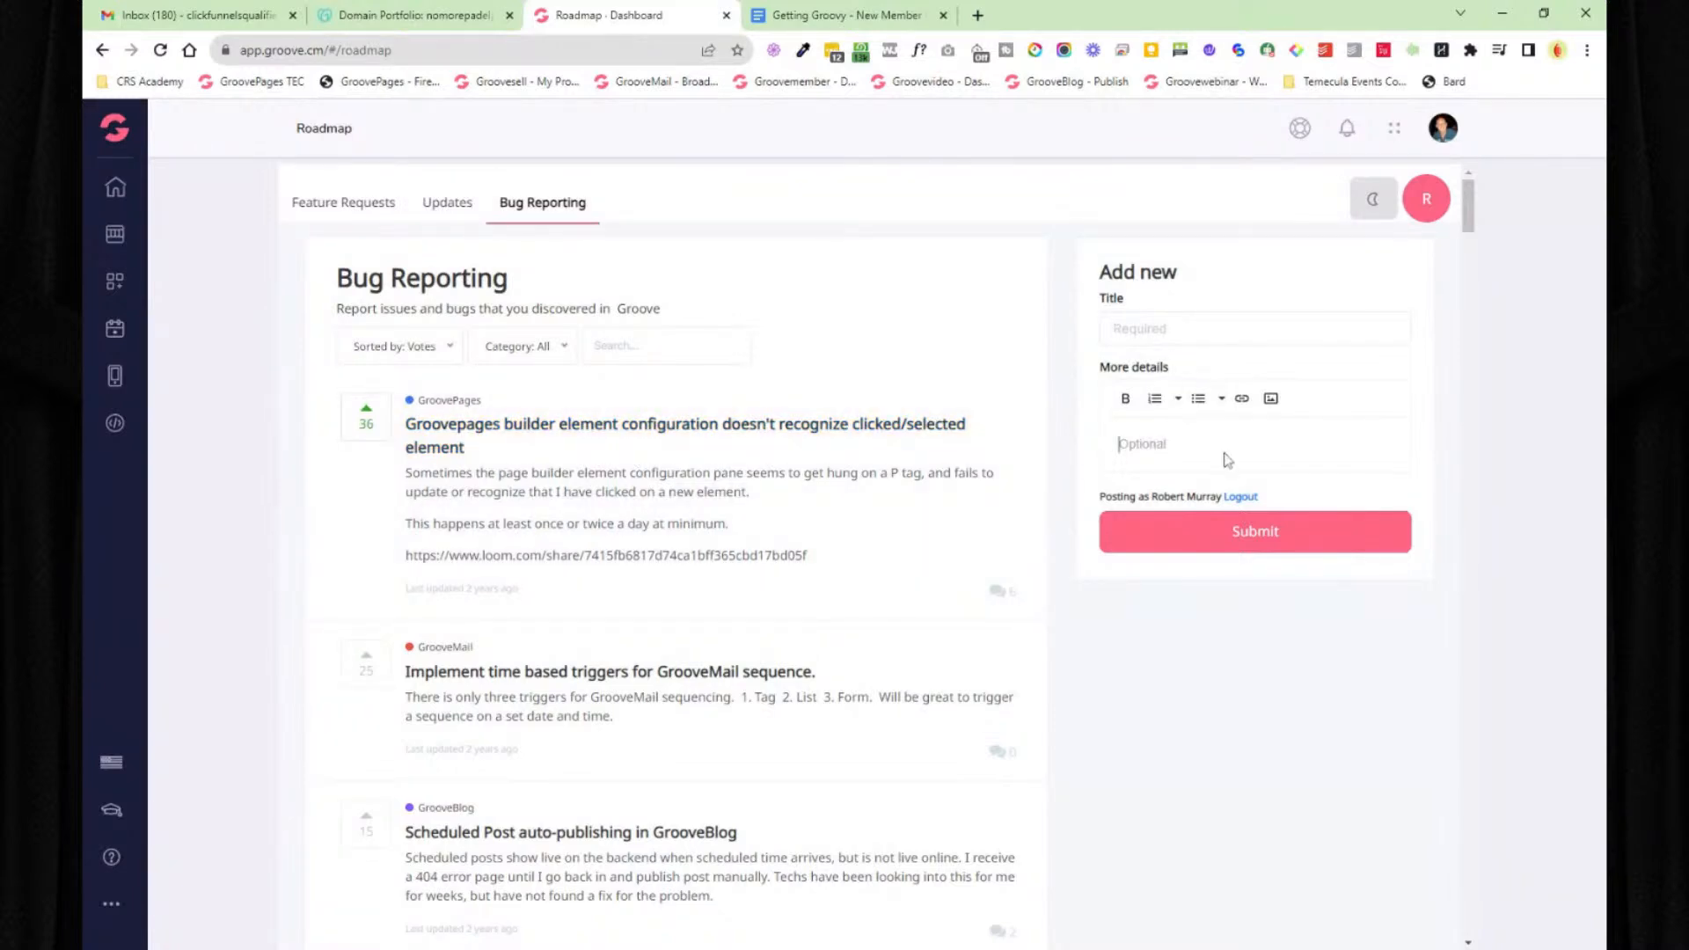
- Return to the Groove dashboard and check the shortcut options offered on the app tiles in Quick Links
click(116, 131)
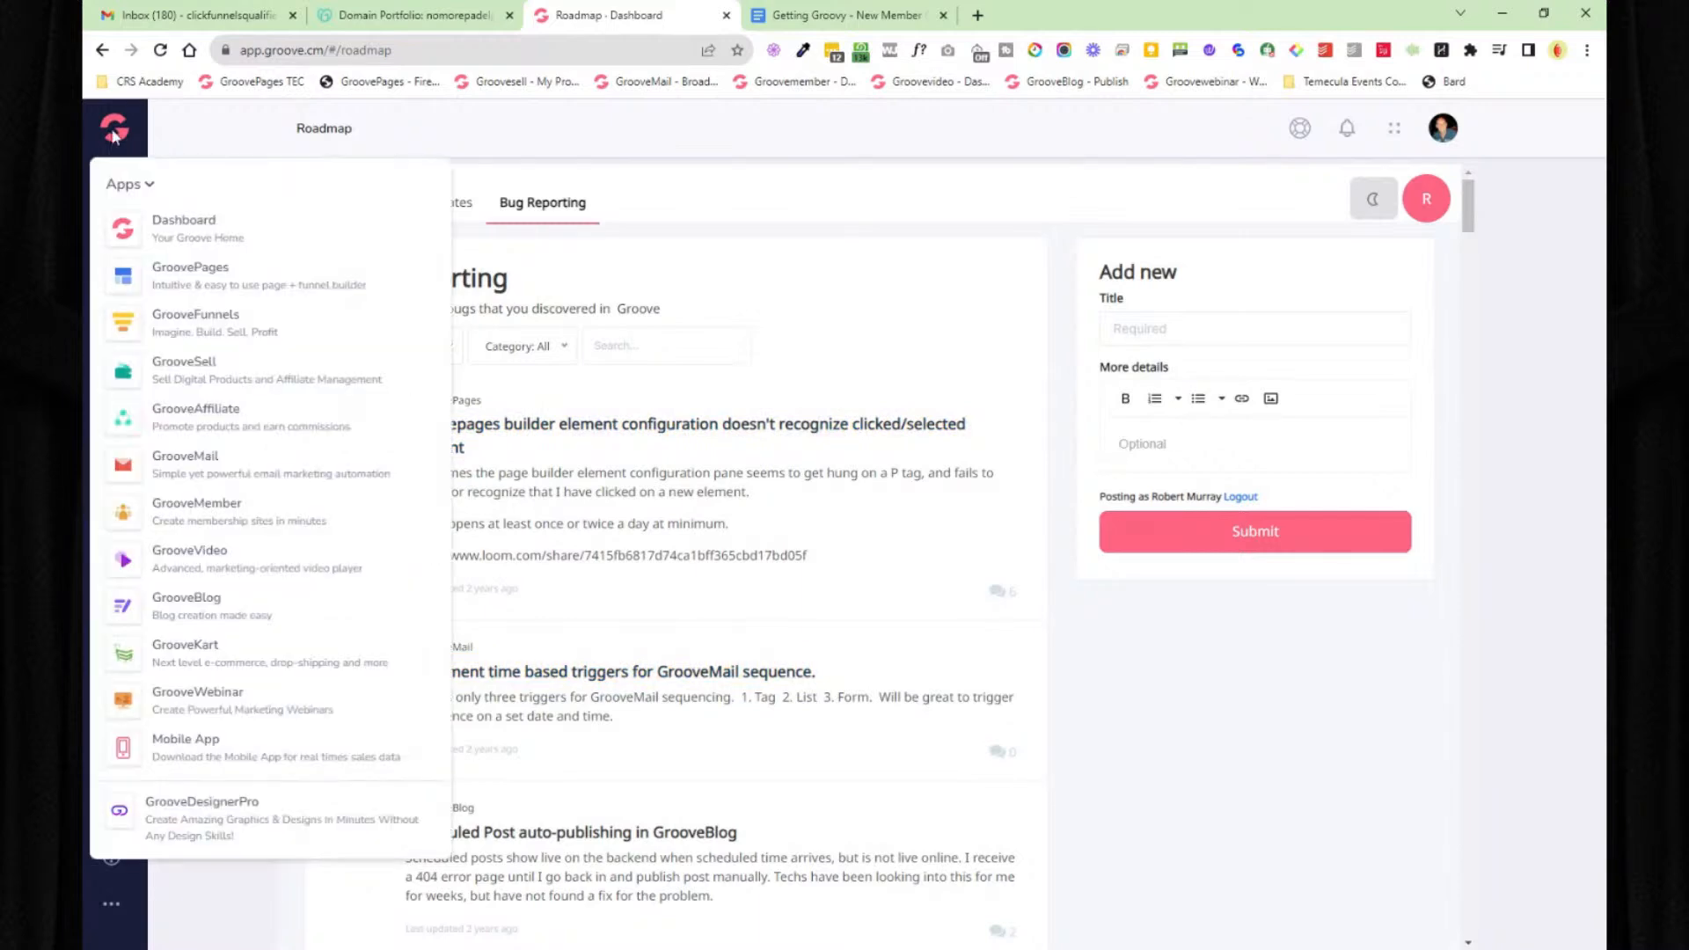
click(172, 224)
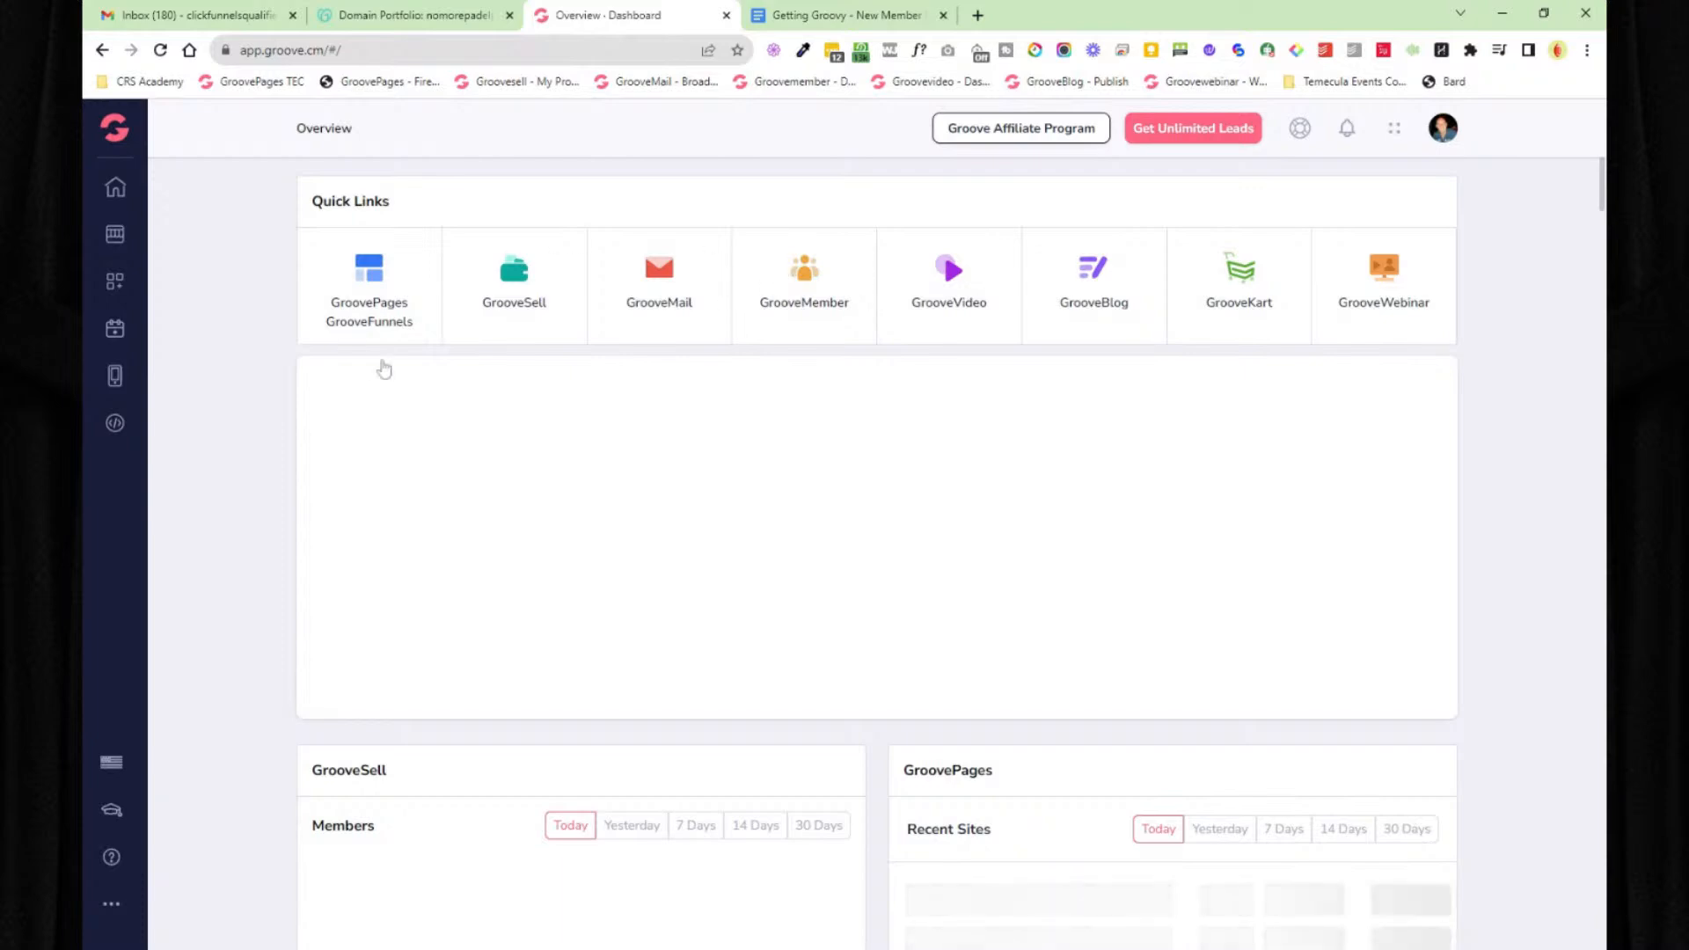
scroll(244, 493, down, 2)
scroll(245, 493, down, 5)
scroll(250, 496, up, 7)
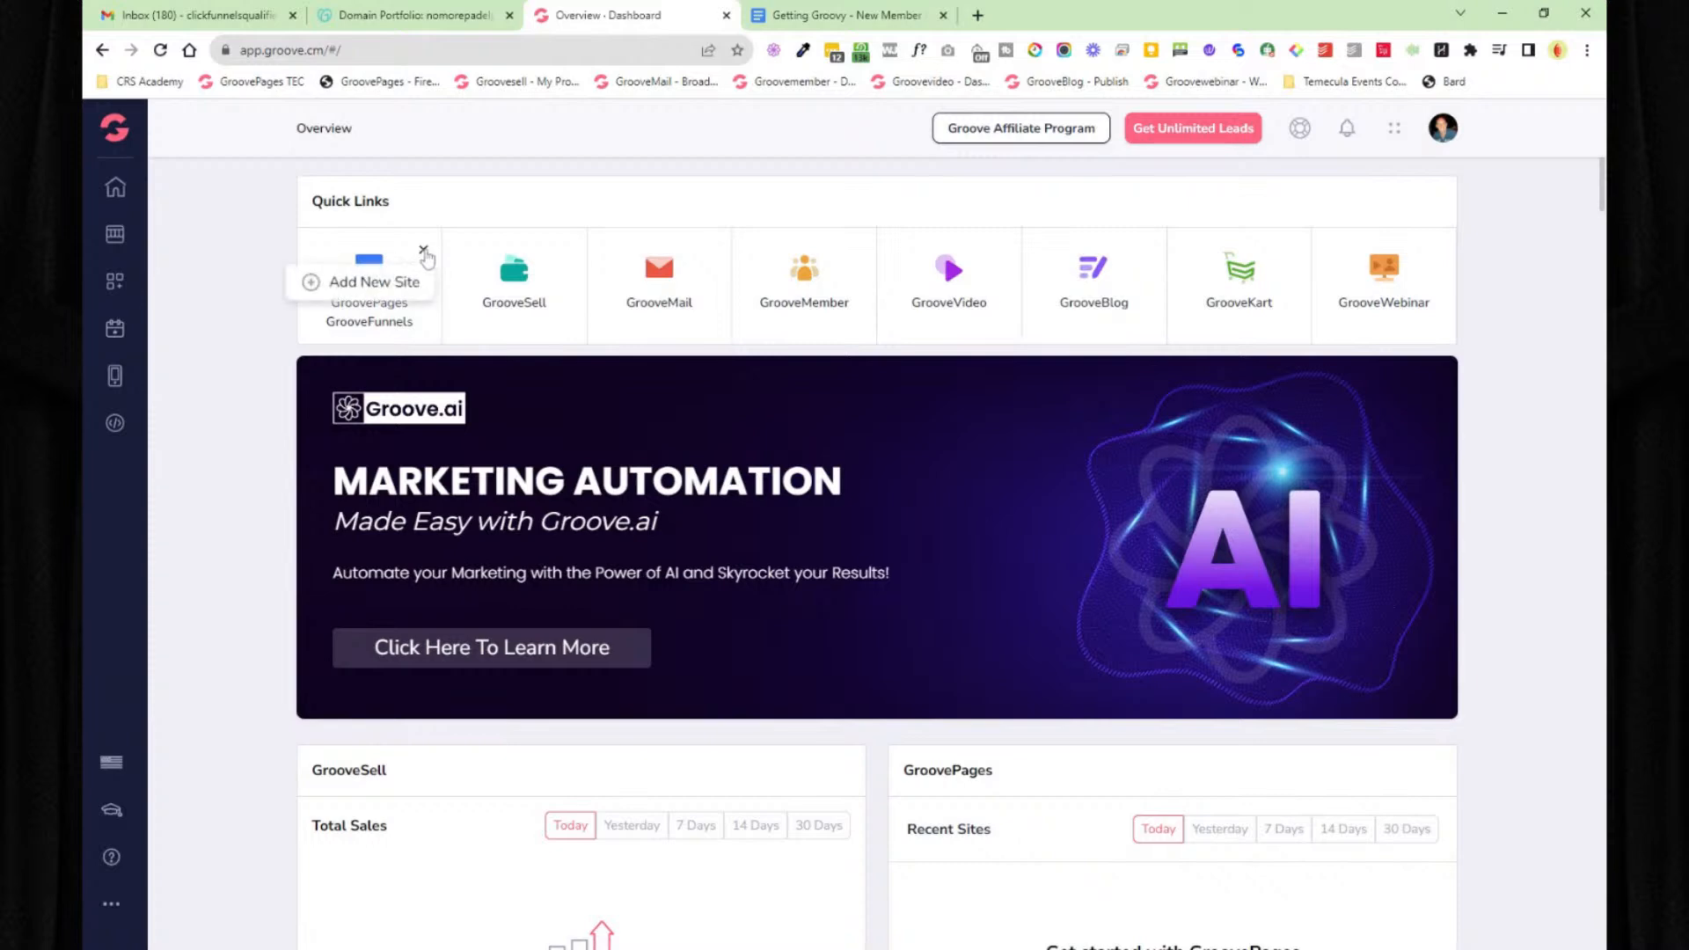
mouse_move(568, 251)
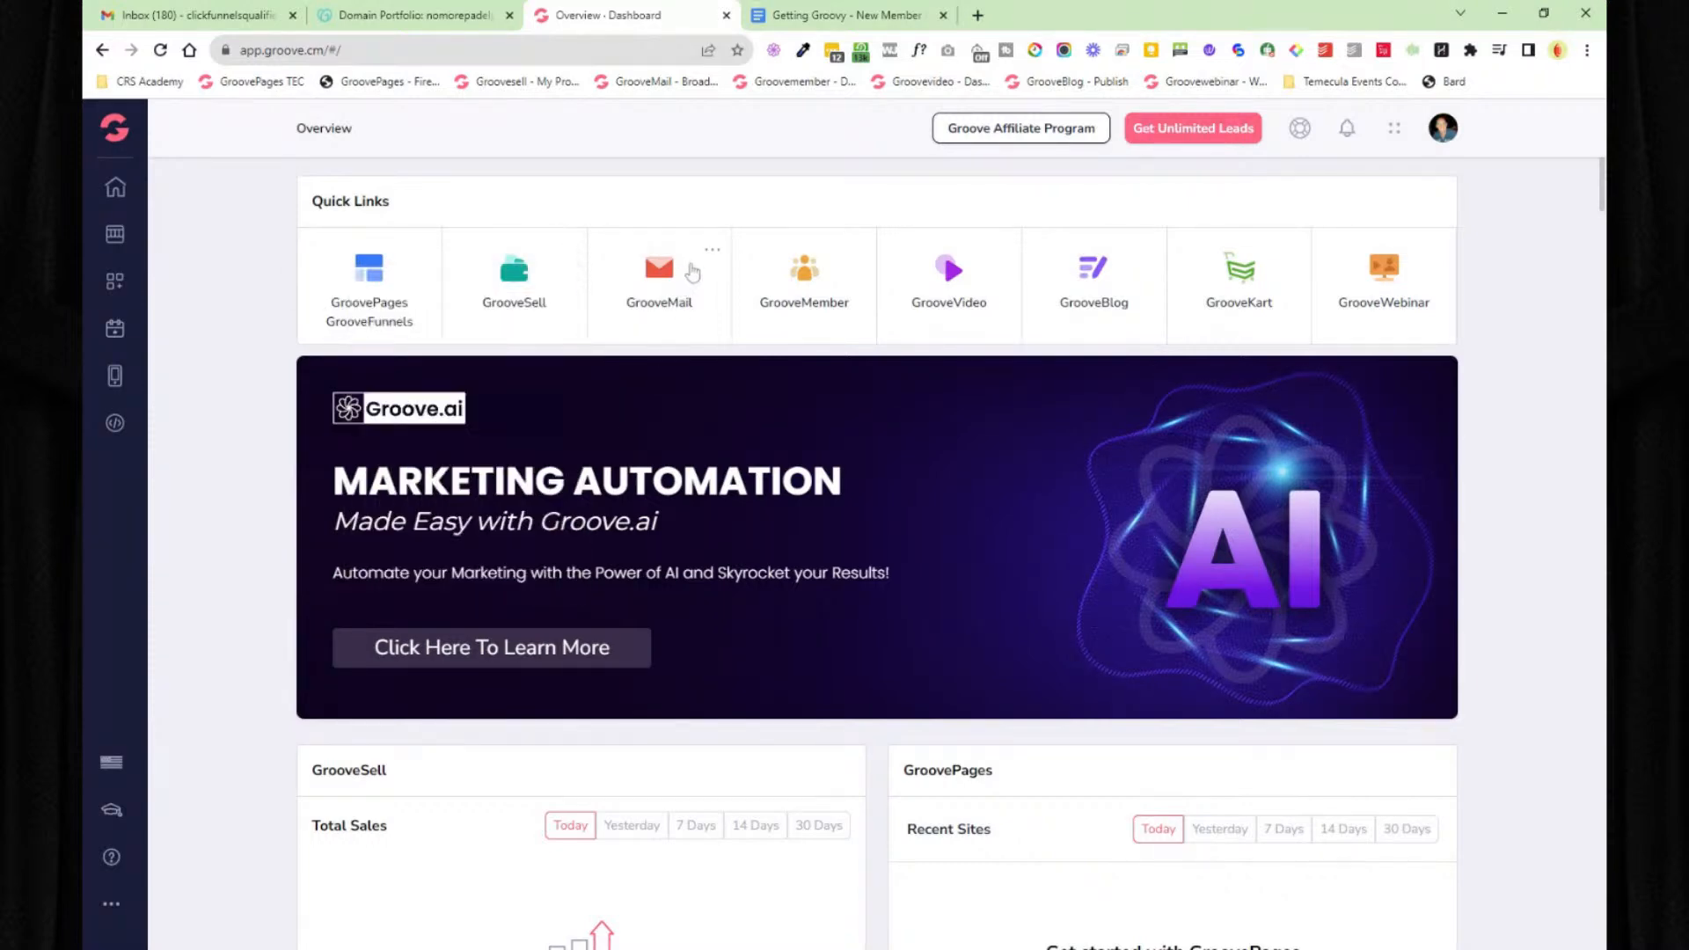
mouse_move(712, 250)
mouse_move(856, 261)
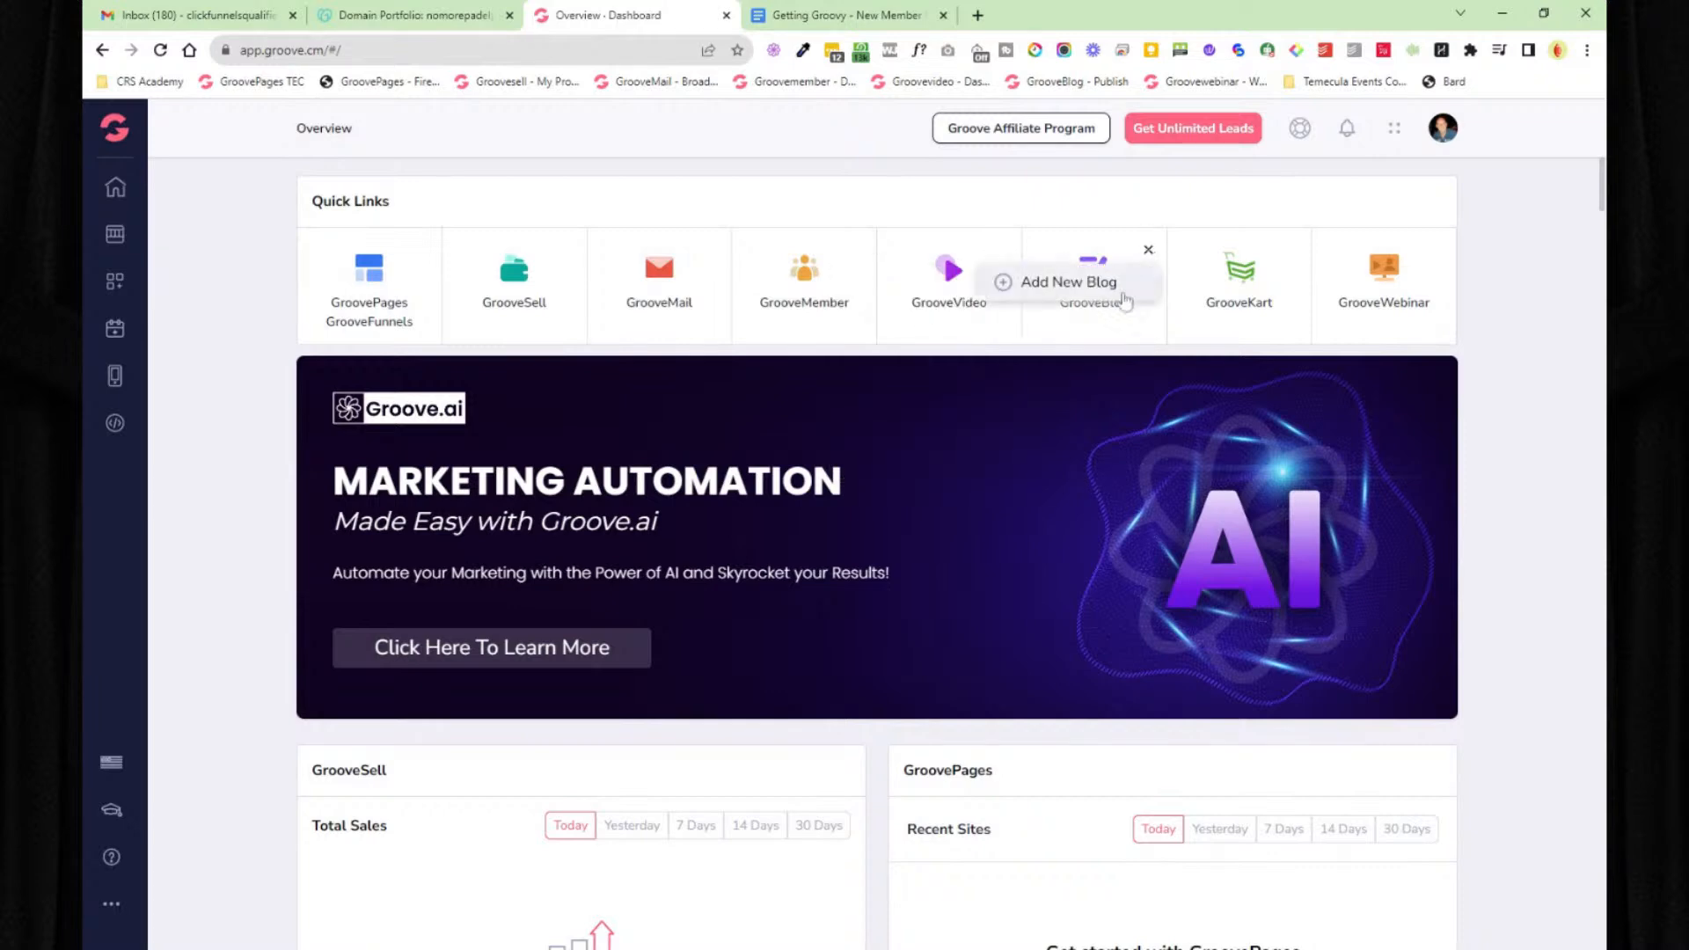
- Look over the dashboard's app statistics and set the GrooveSell Total Sales period to 7 Days
scroll(1511, 414, down, 4)
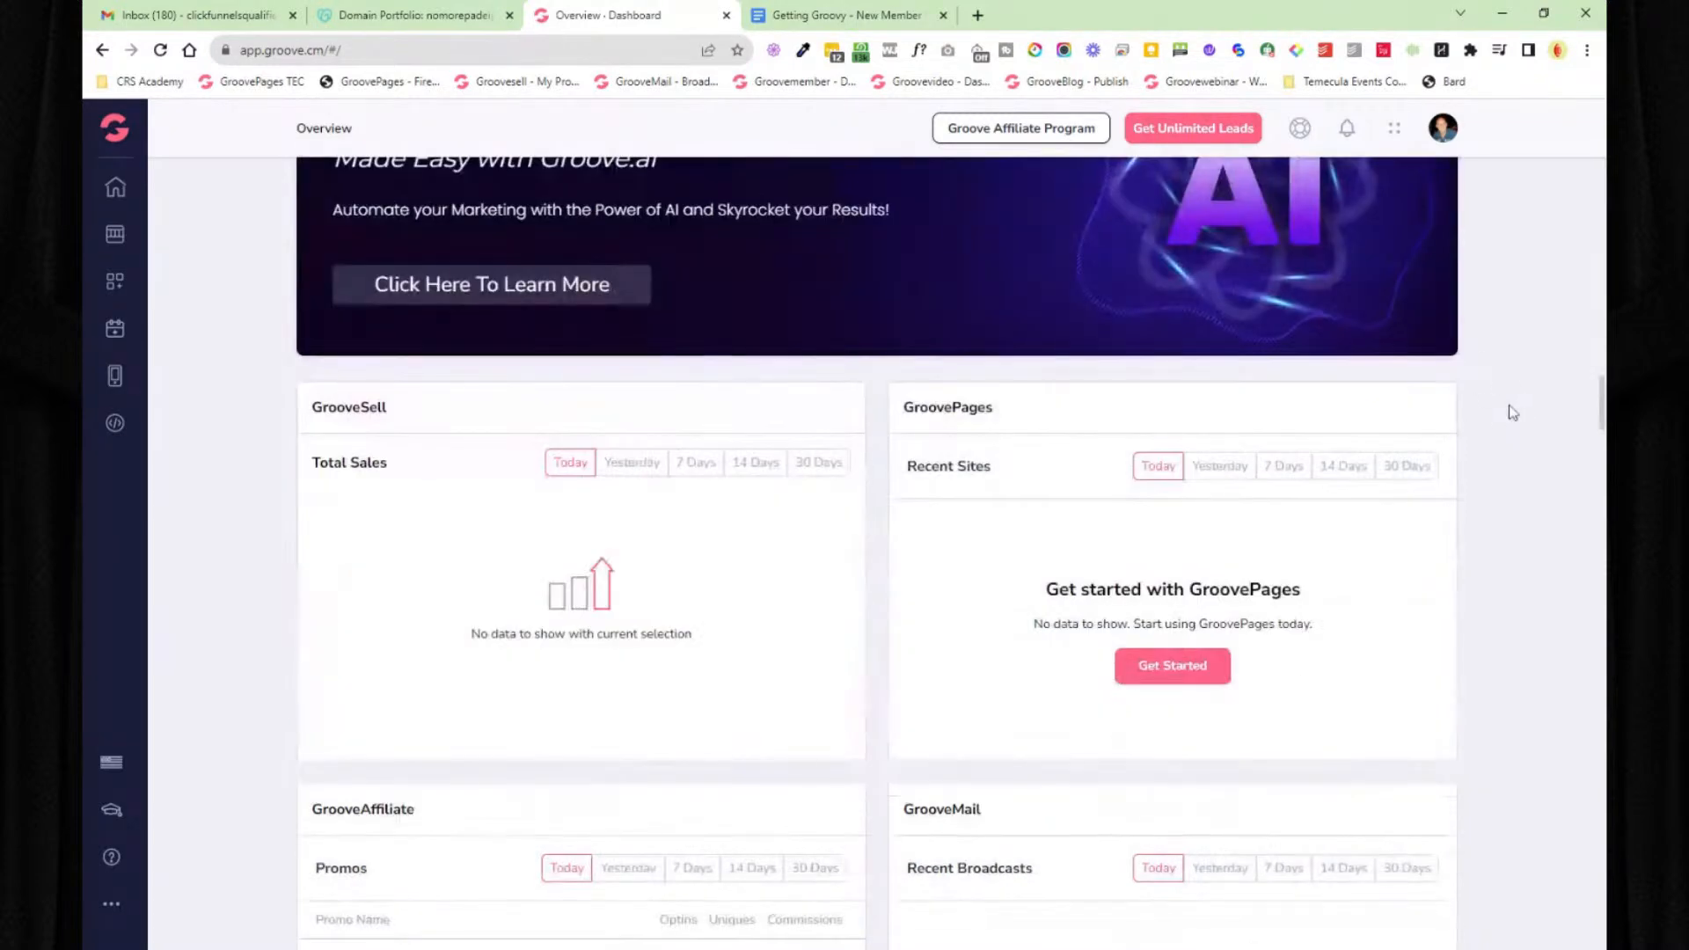
scroll(885, 479, down, 10)
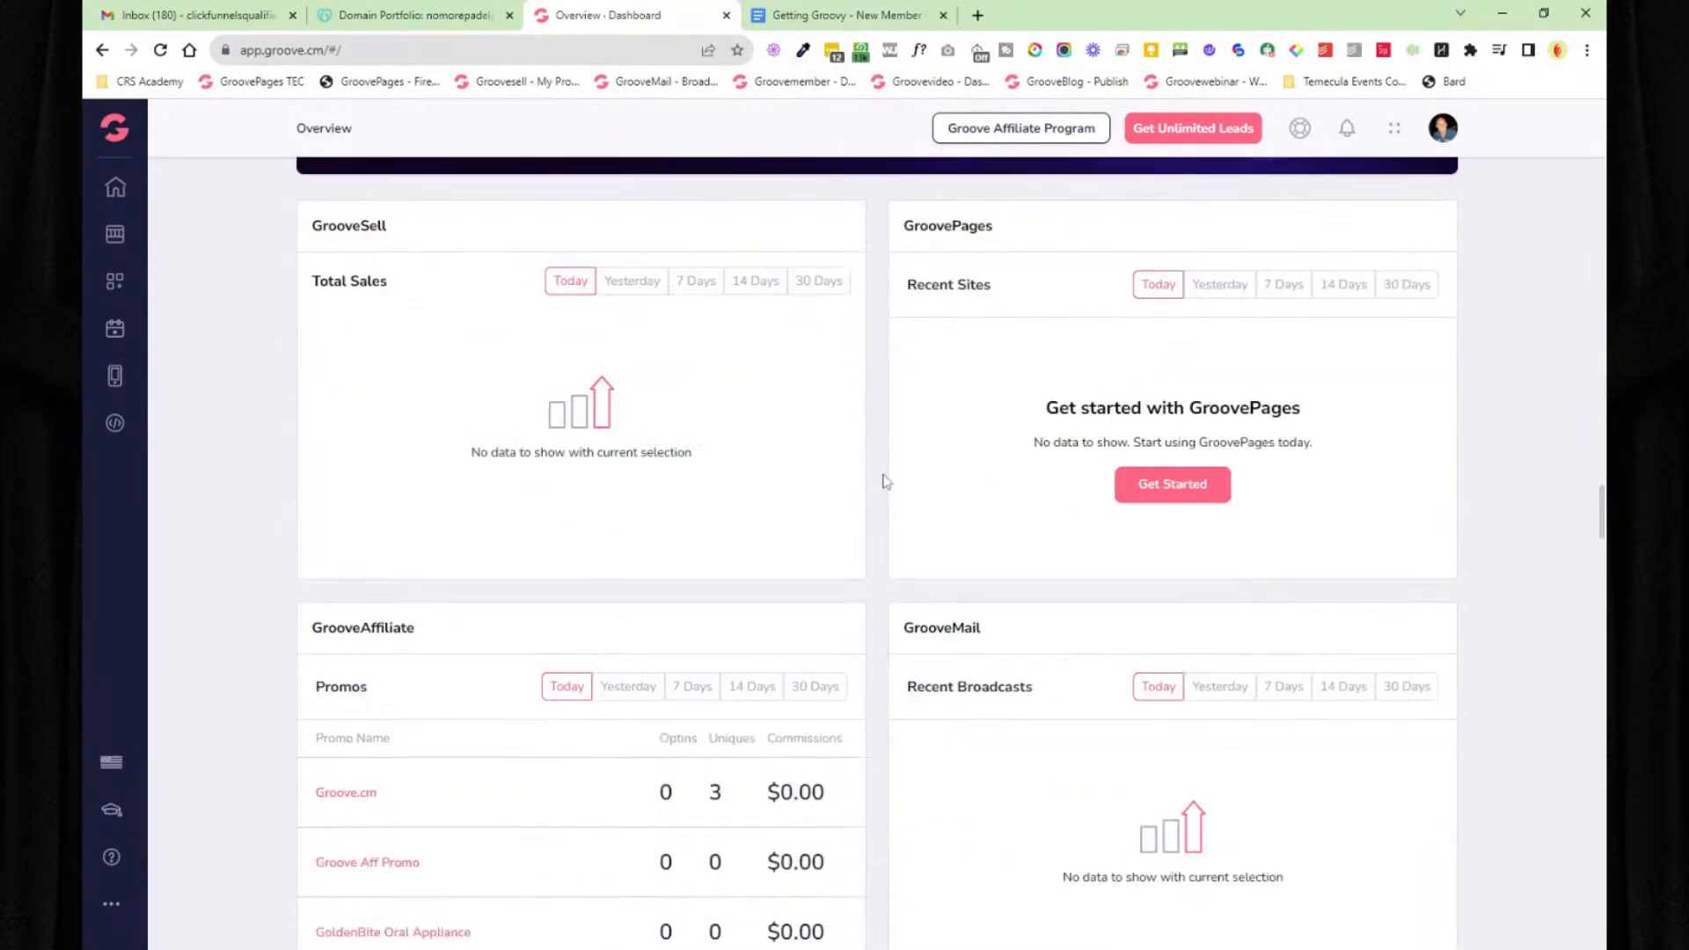
scroll(885, 479, up, 15)
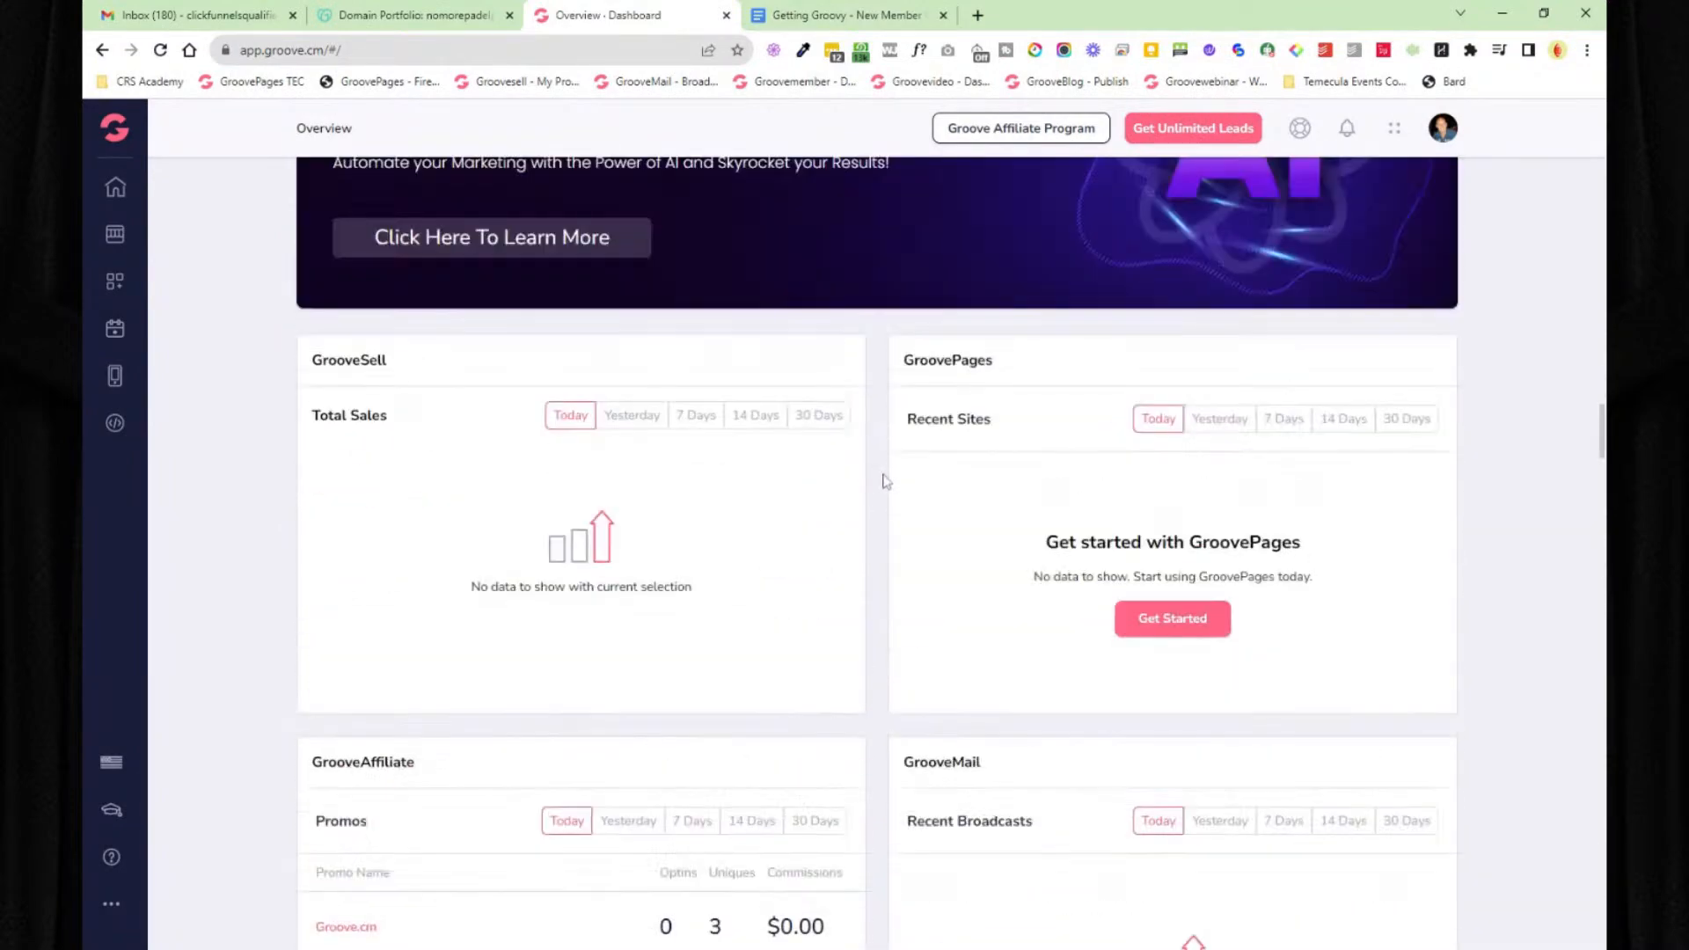
click(708, 831)
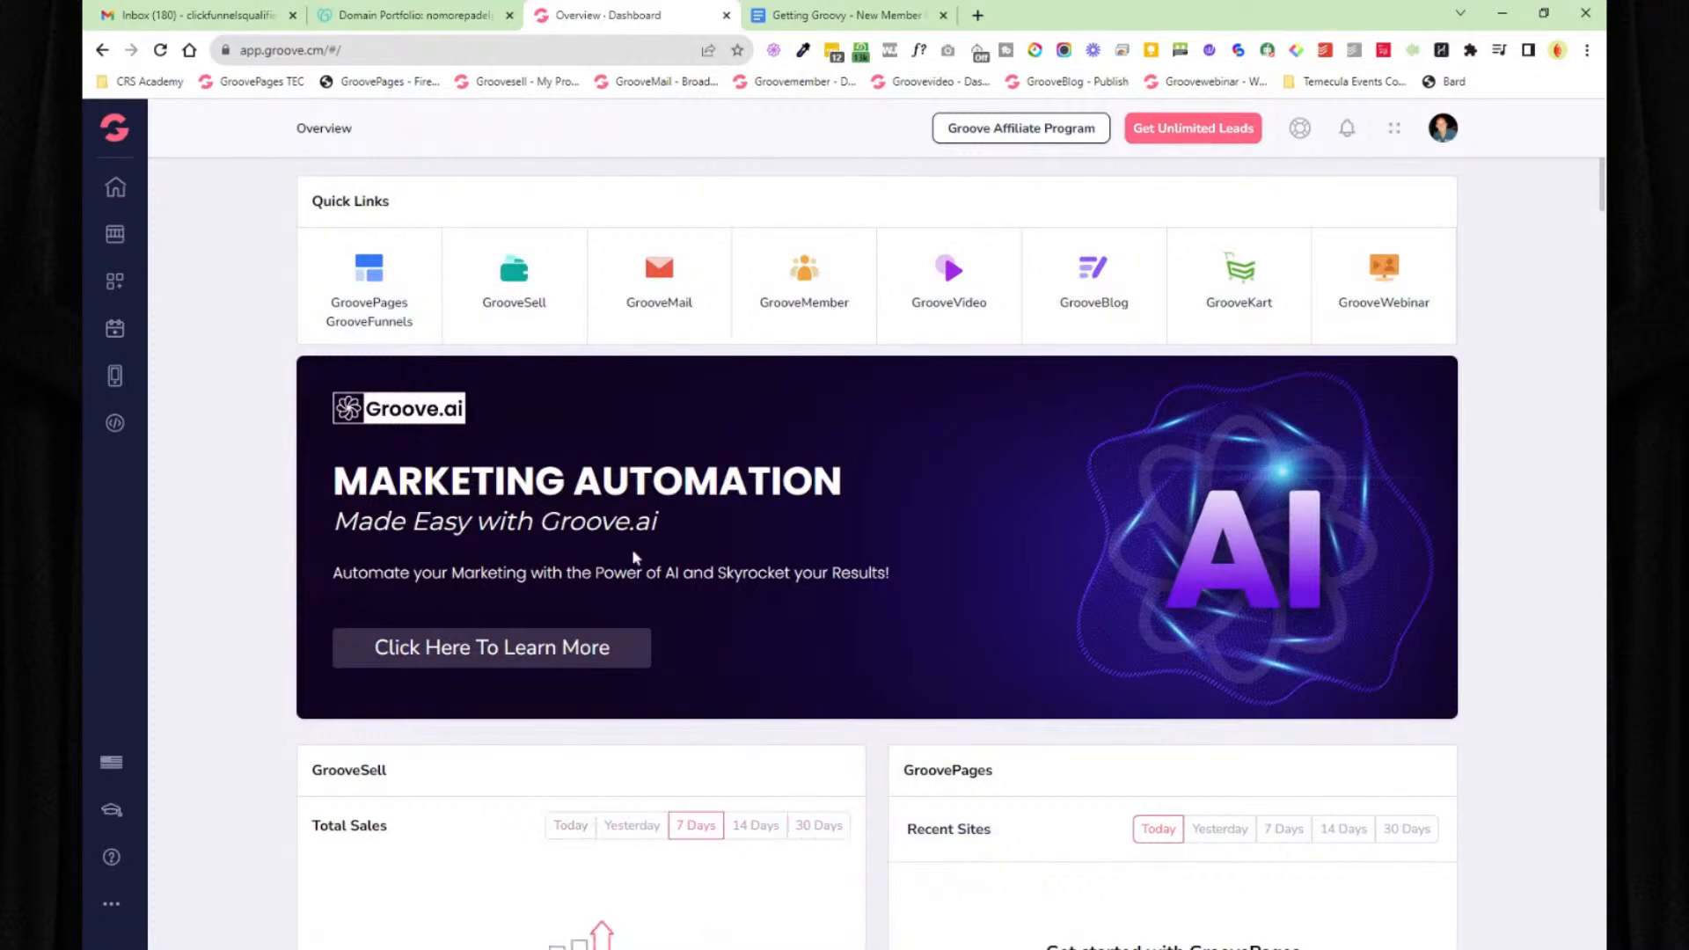
- Check the Getting Groovy onboarding roadmap in Google Docs and return to the Groove dashboard
click(890, 26)
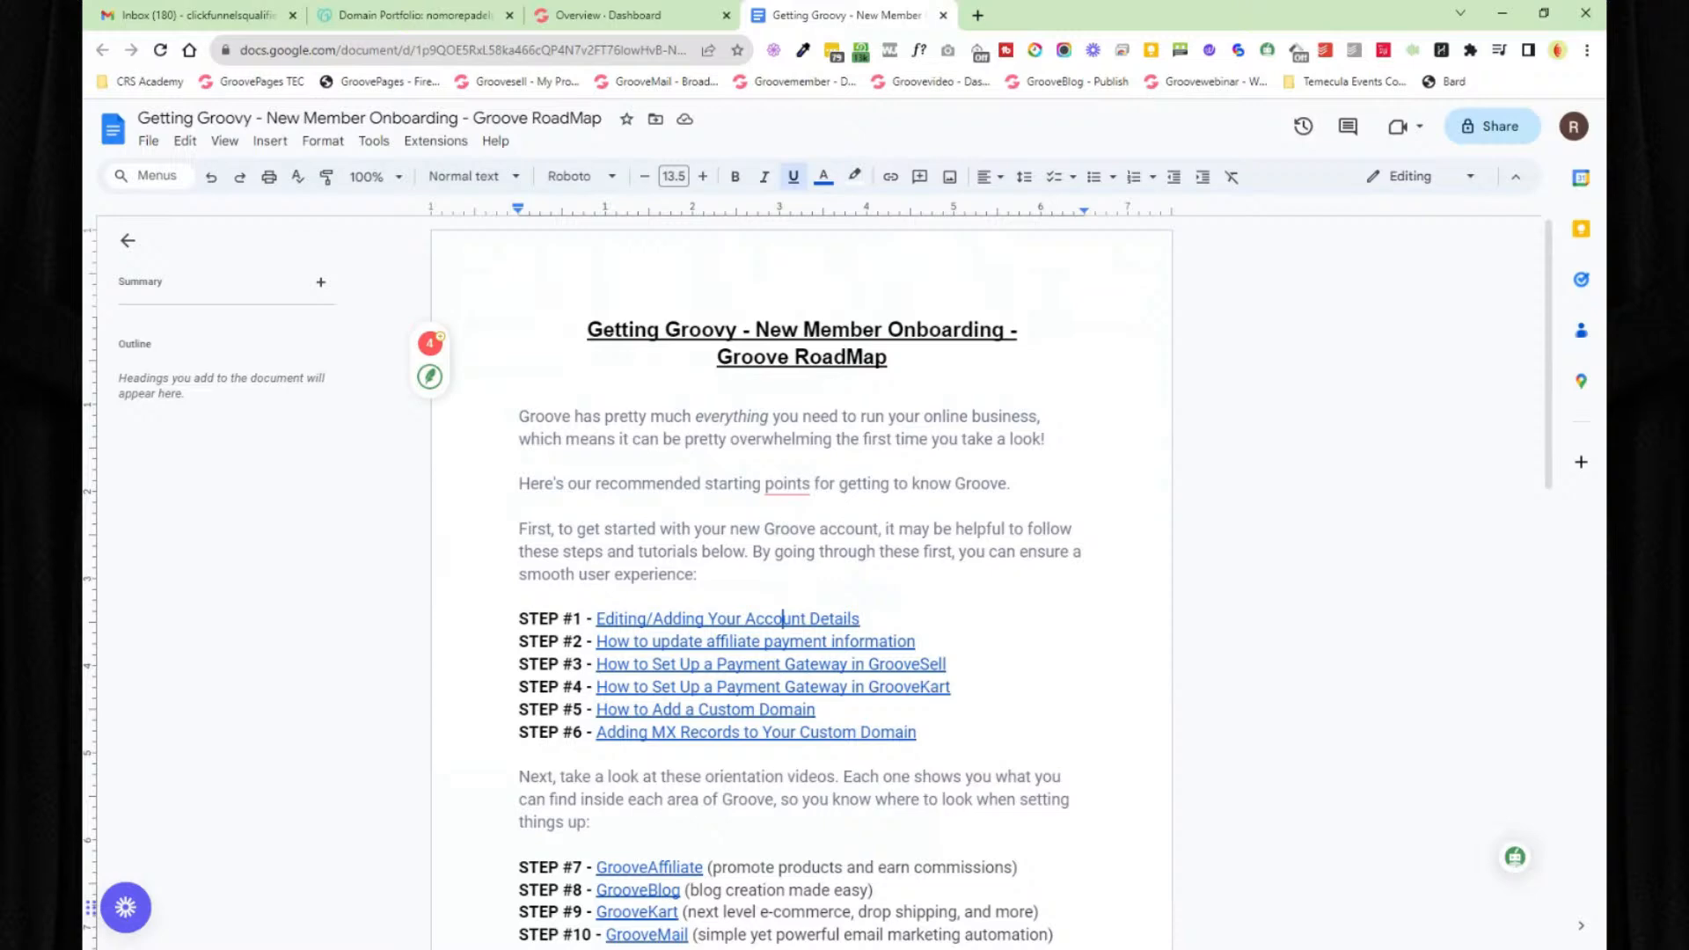
click(605, 17)
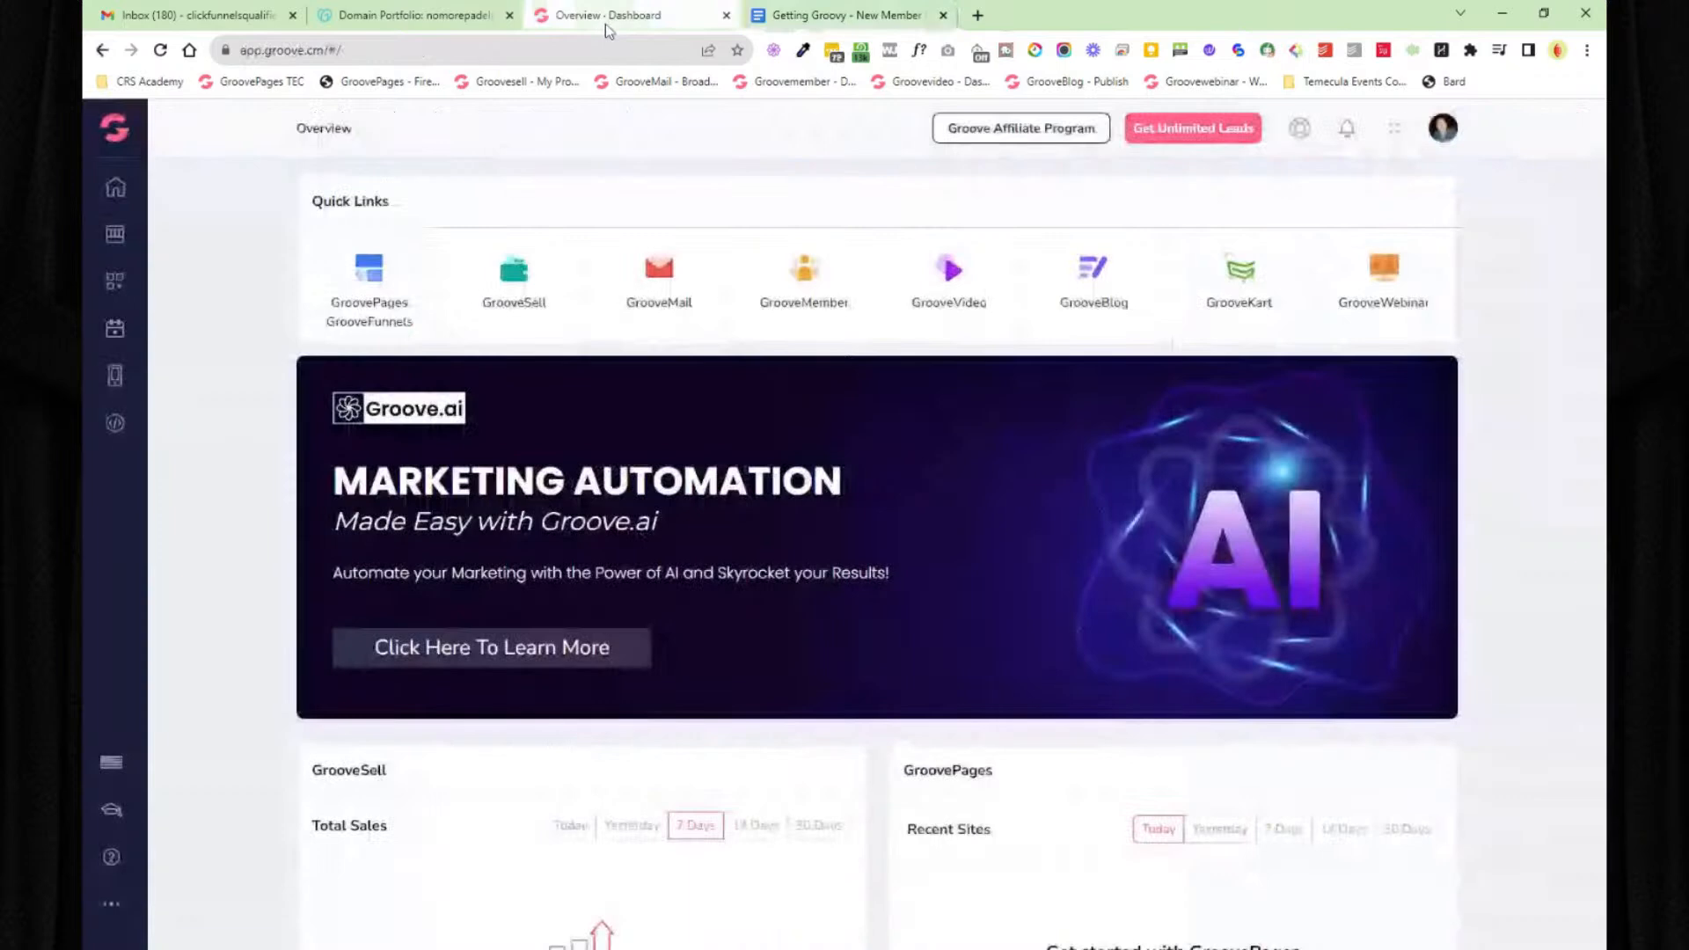
- Open the GroovePages site list from the dashboard and switch to the GrooveMail app
click(373, 282)
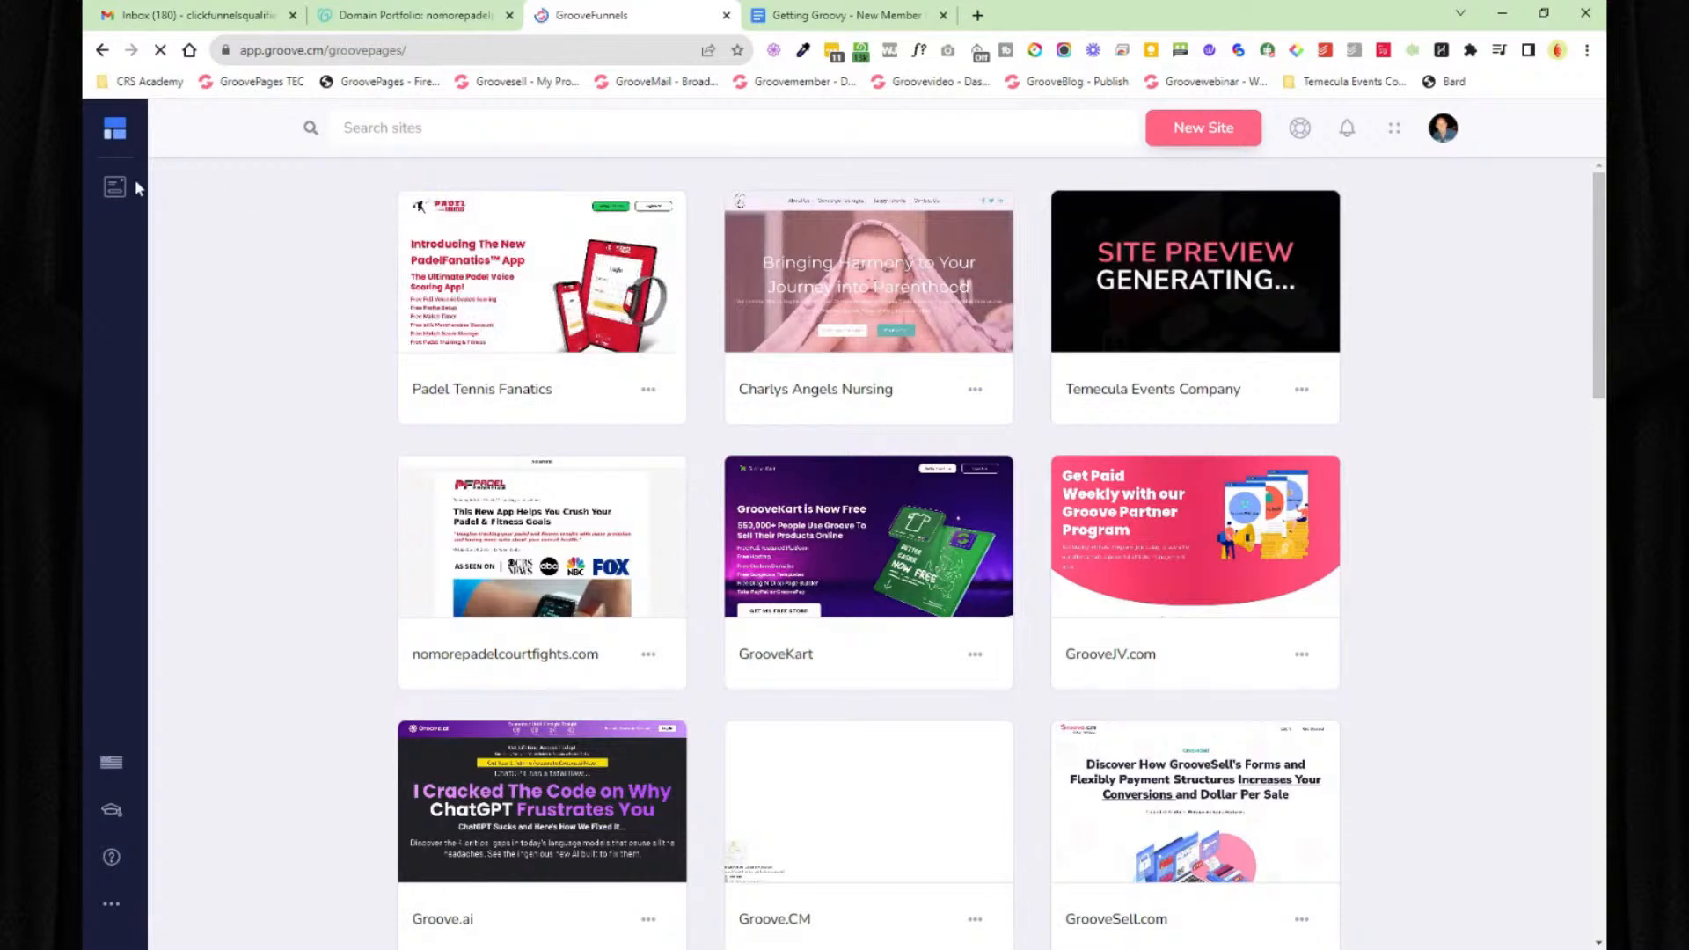
click(114, 129)
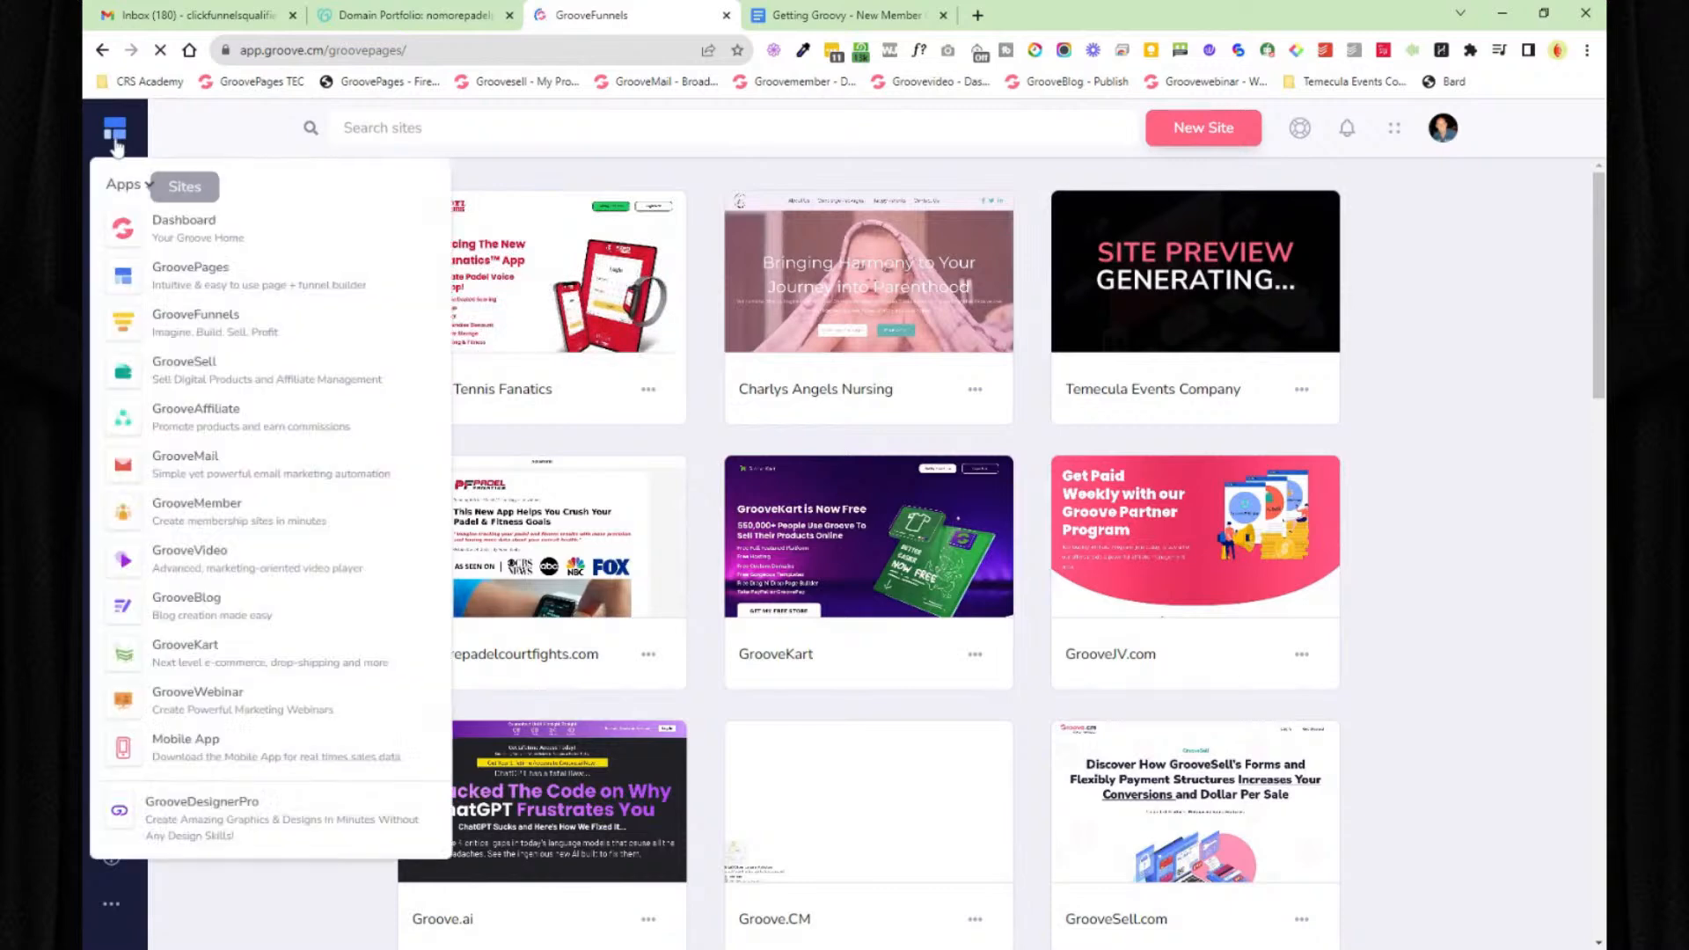
click(220, 467)
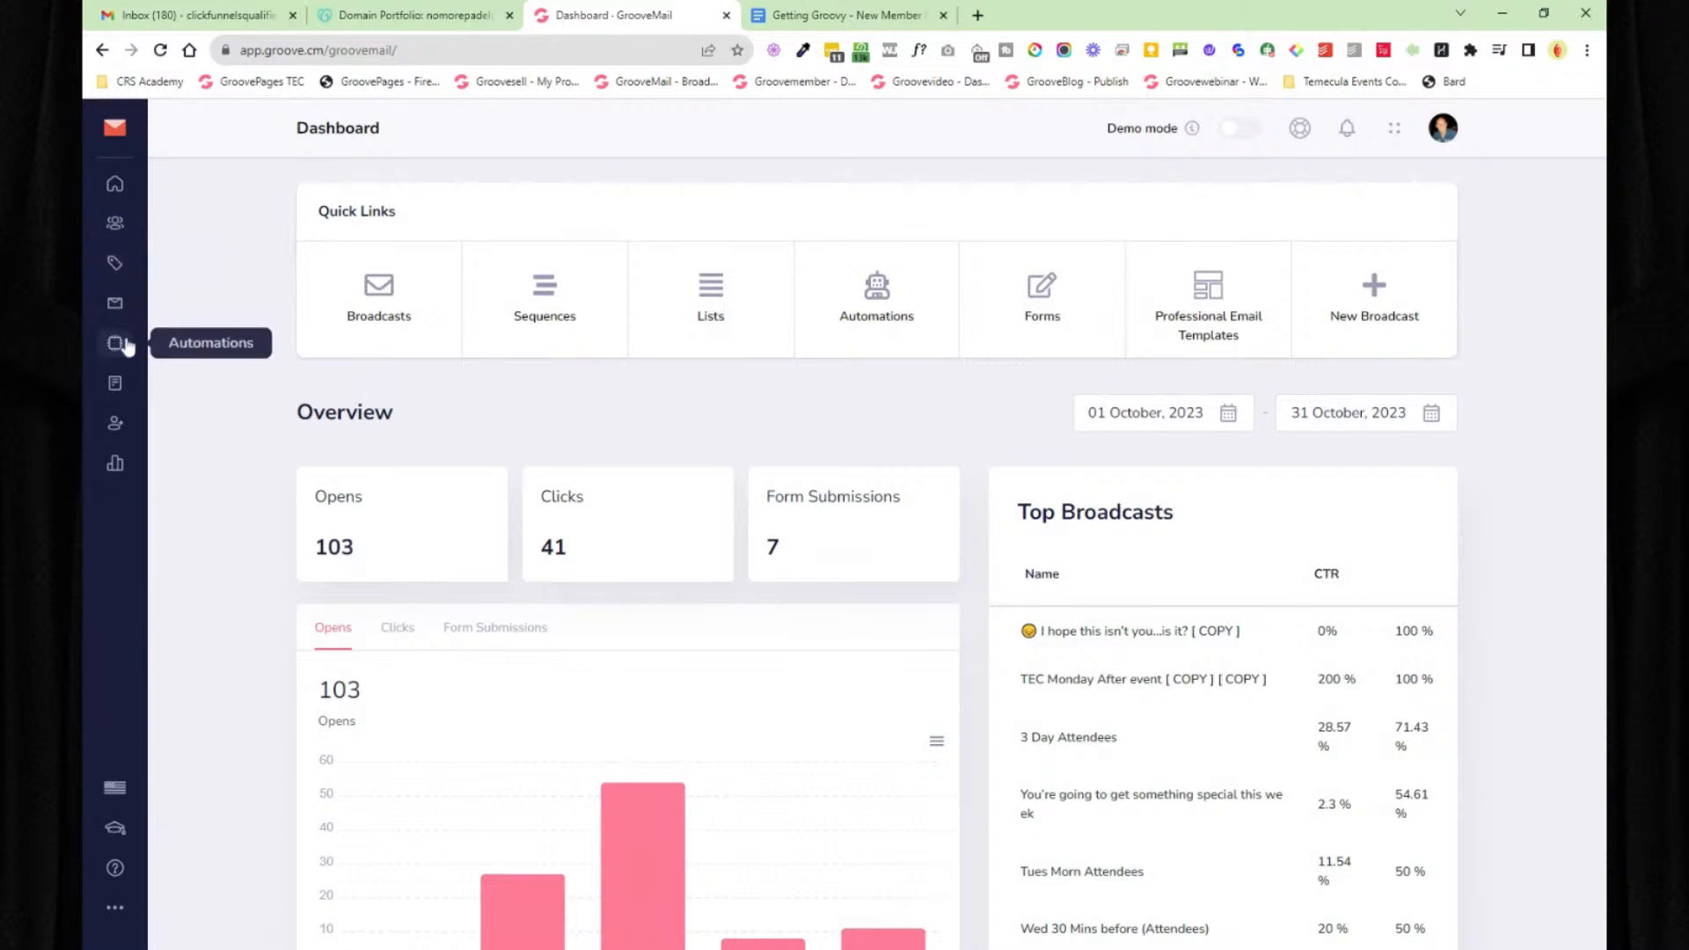
- Switch to GrooveMember, open its Files list and show the actions available for the New Content Campaign file
click(115, 128)
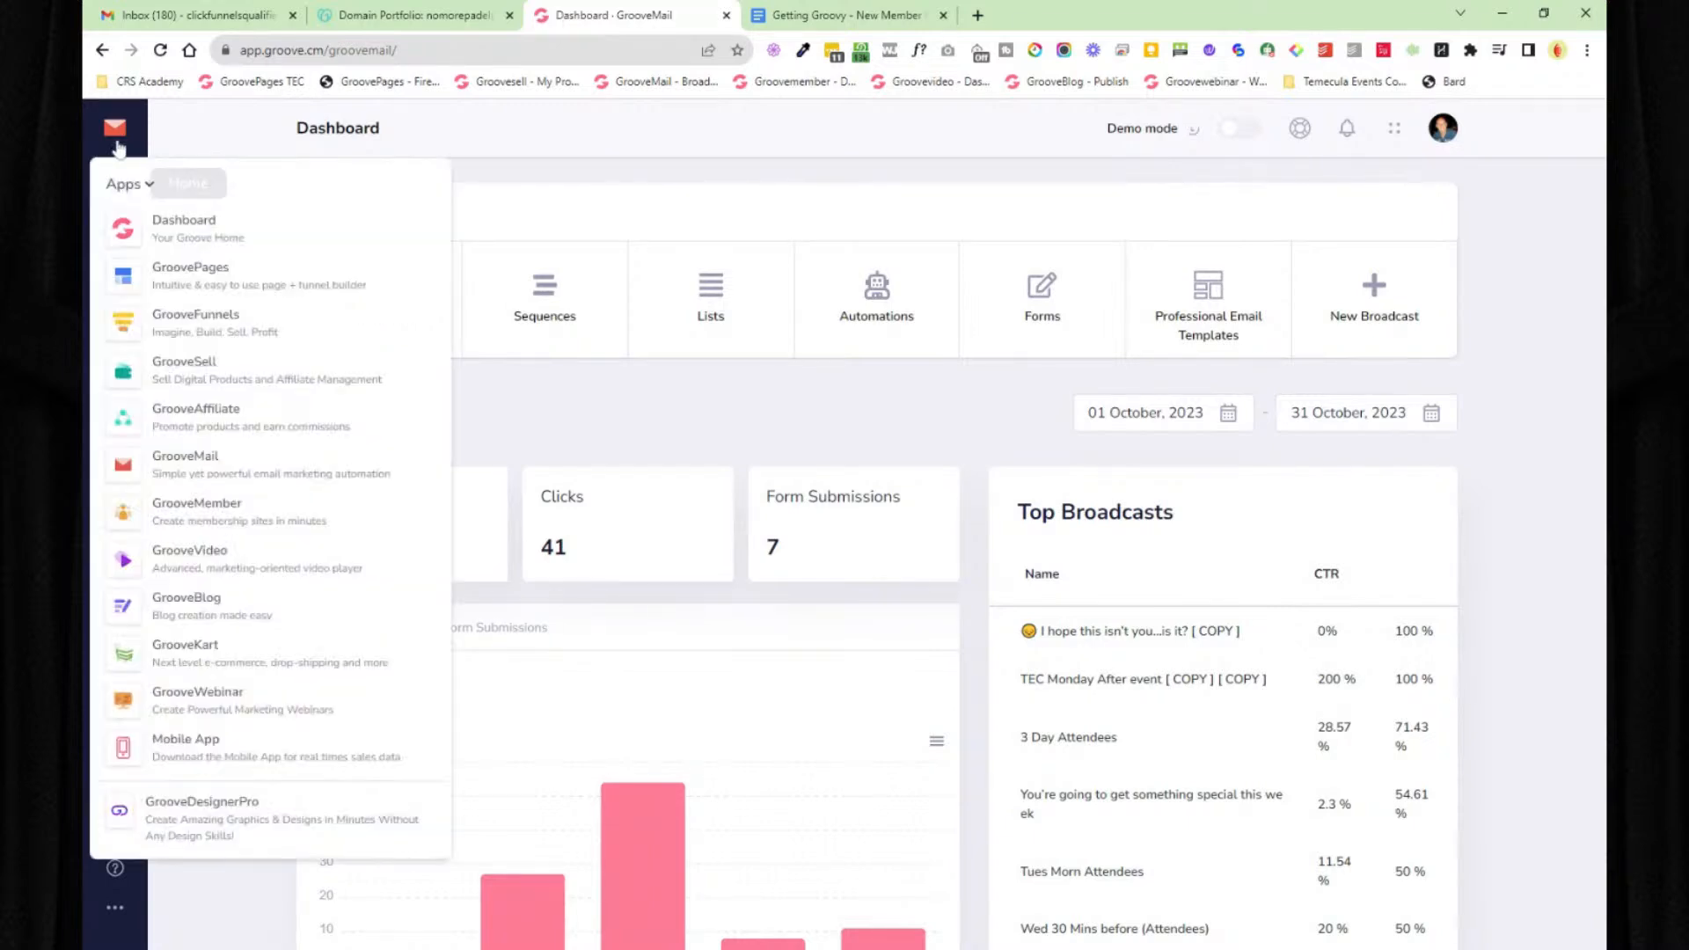
click(237, 462)
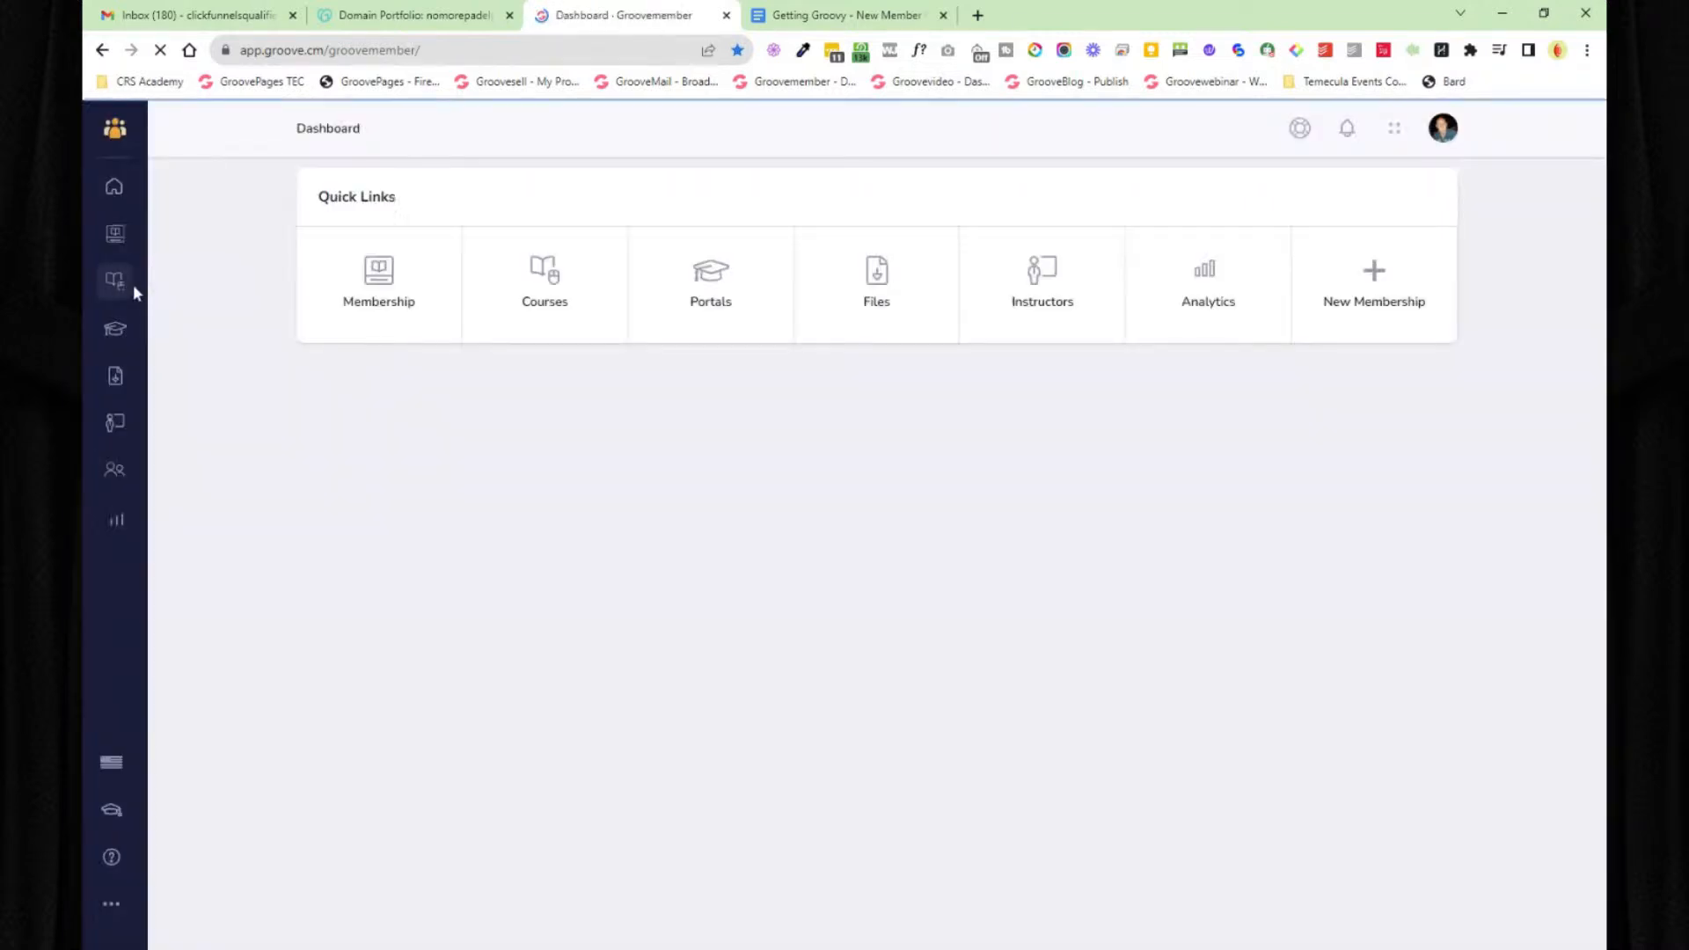
click(114, 378)
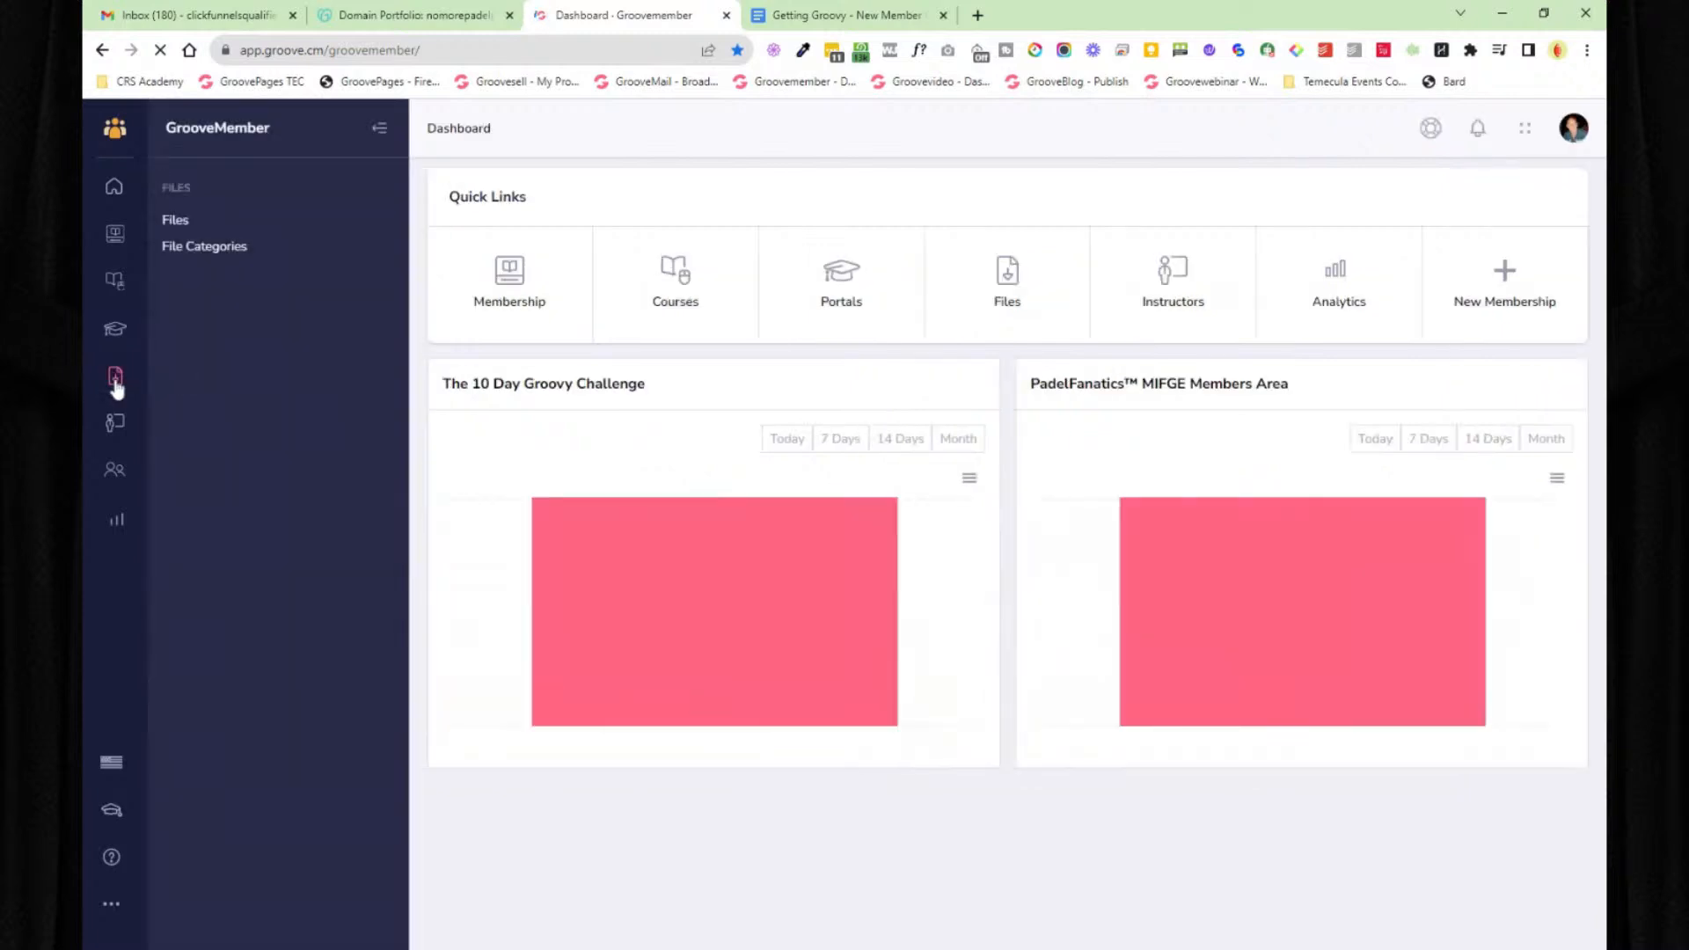
click(175, 220)
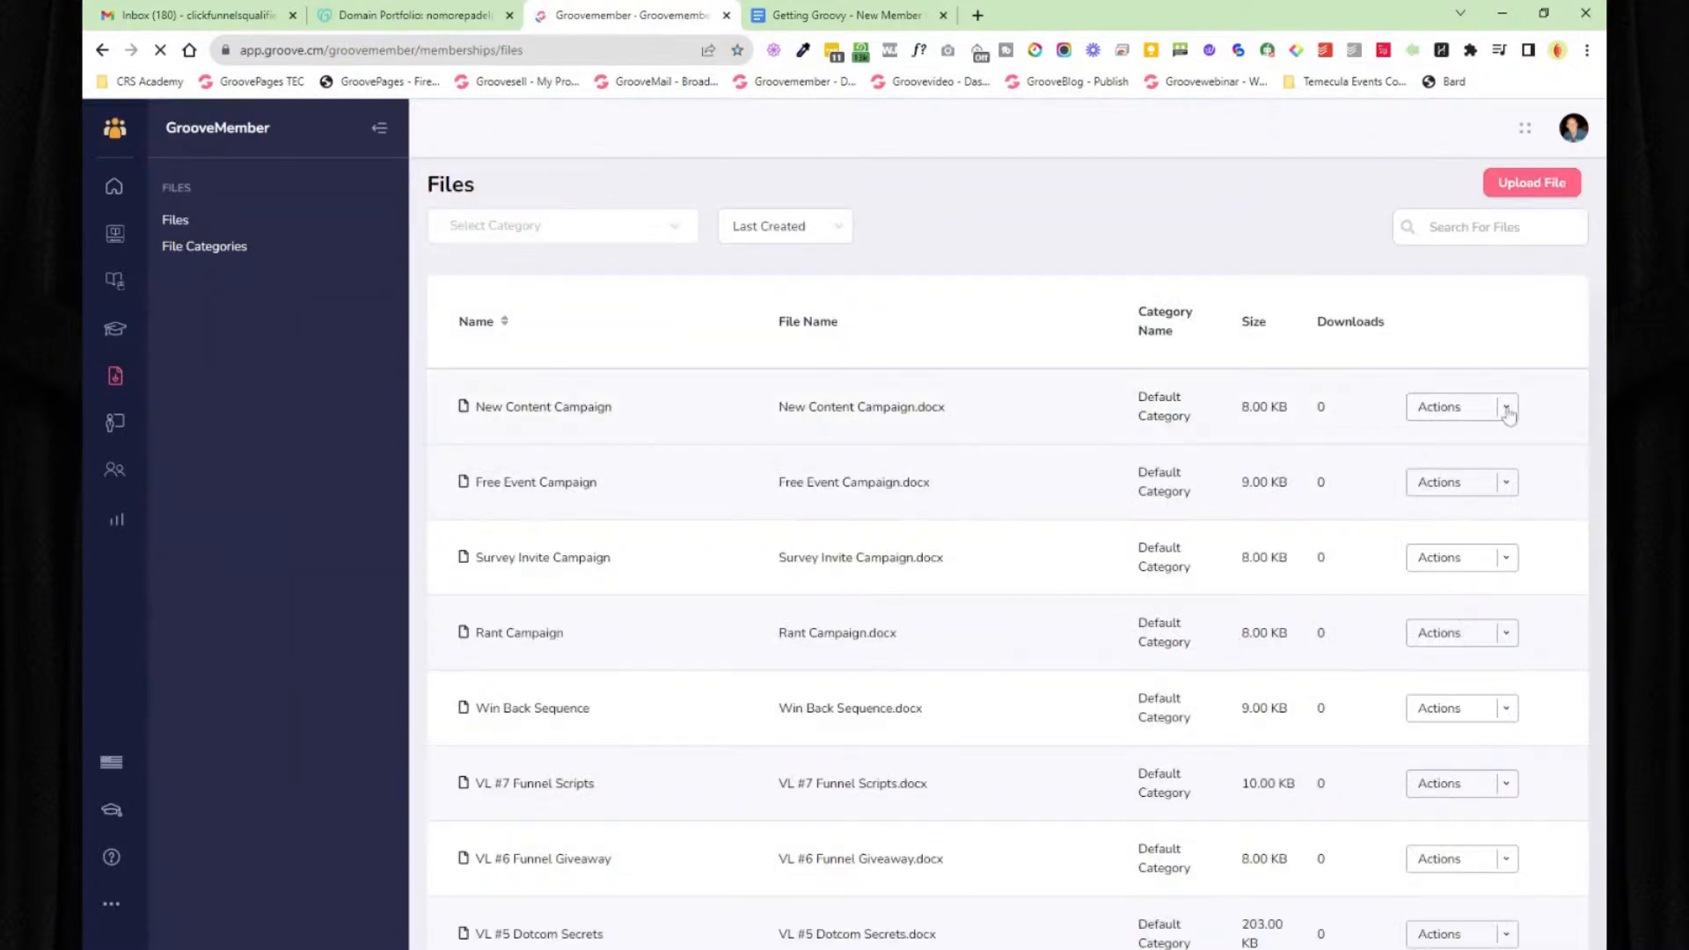
click(1507, 409)
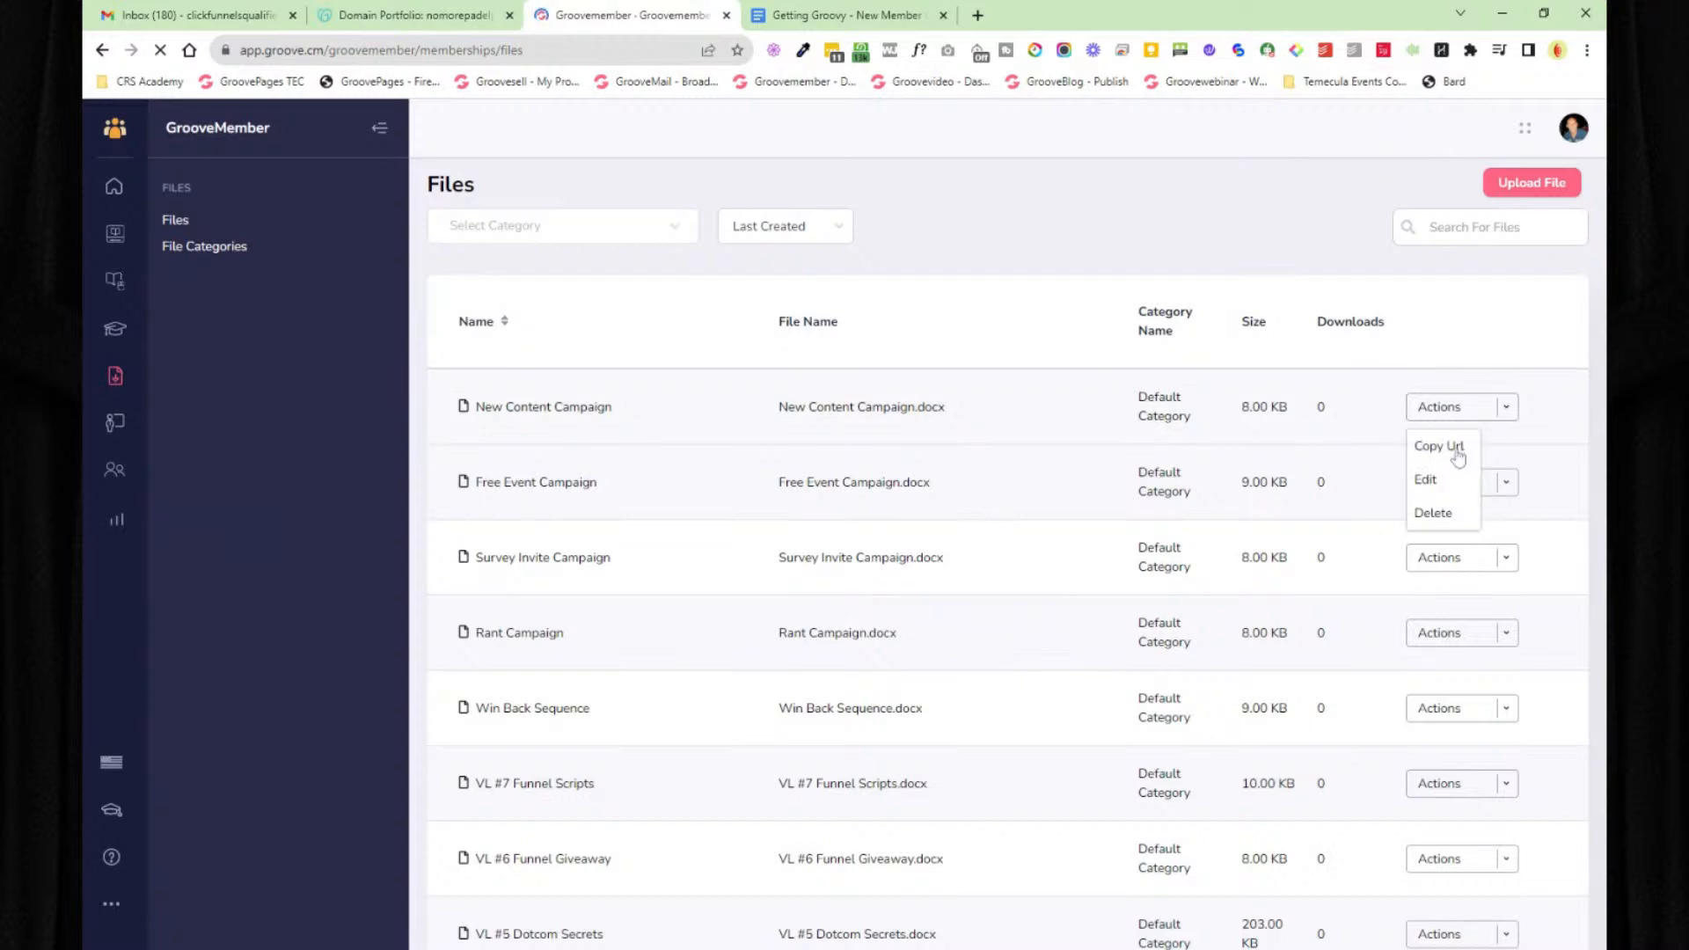
- Return to the Groove dashboard, switch to the Google Docs onboarding roadmap and highlight STEP #5 and STEP #6 for reference
mouse_move(119, 132)
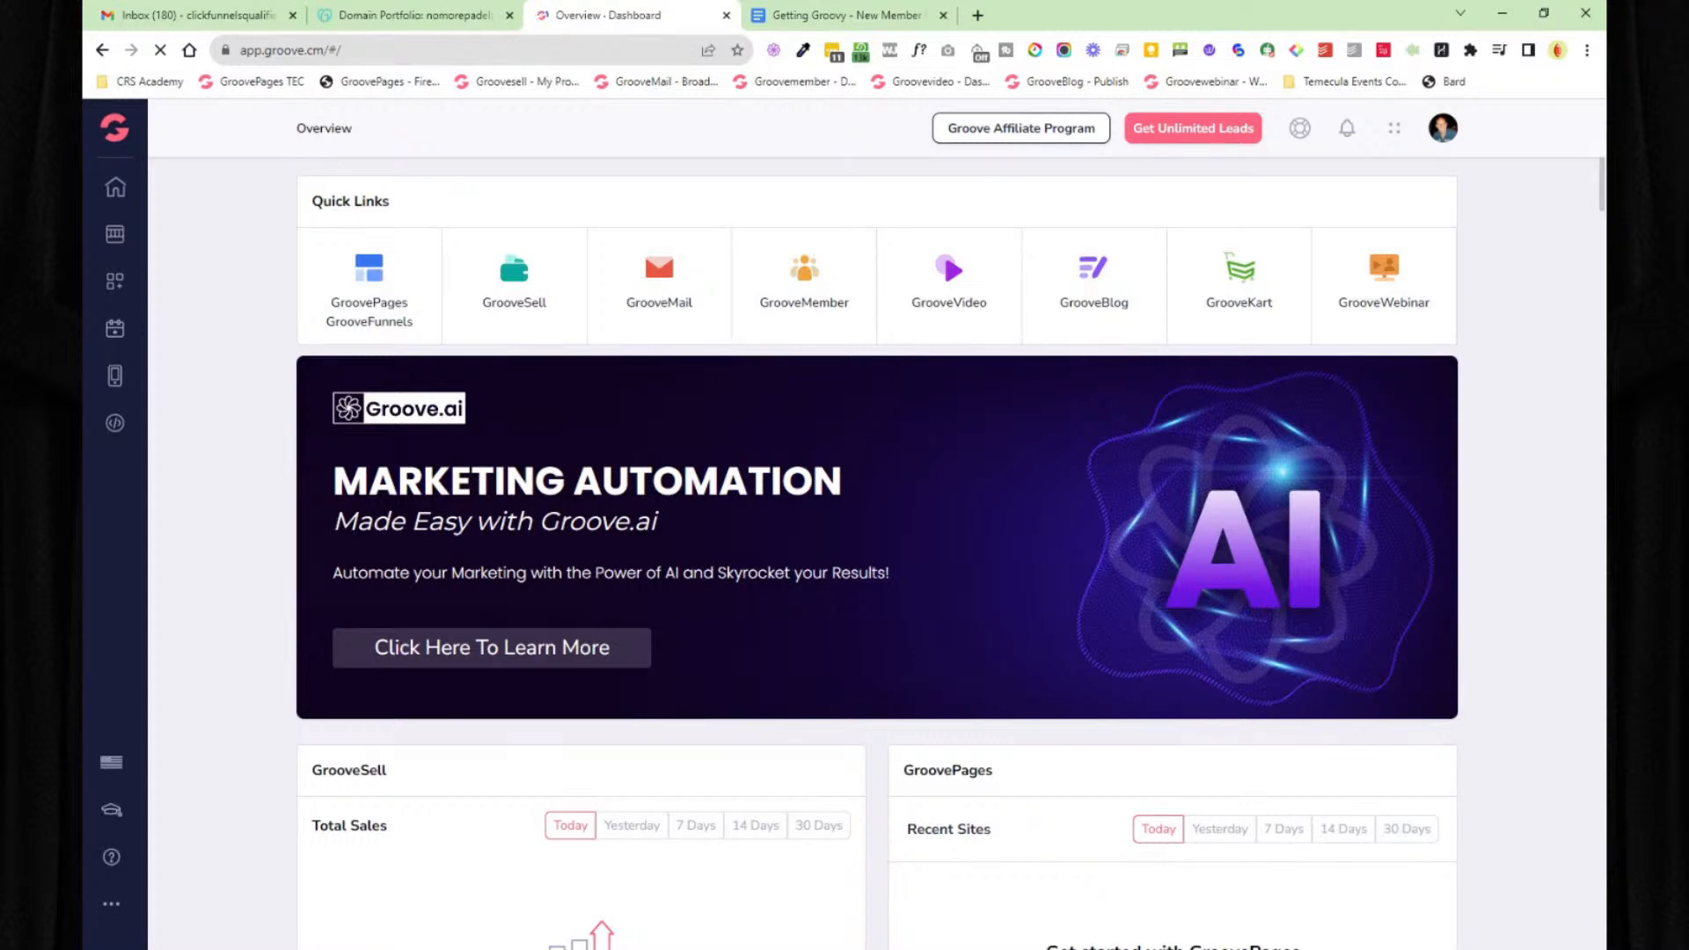
click(816, 18)
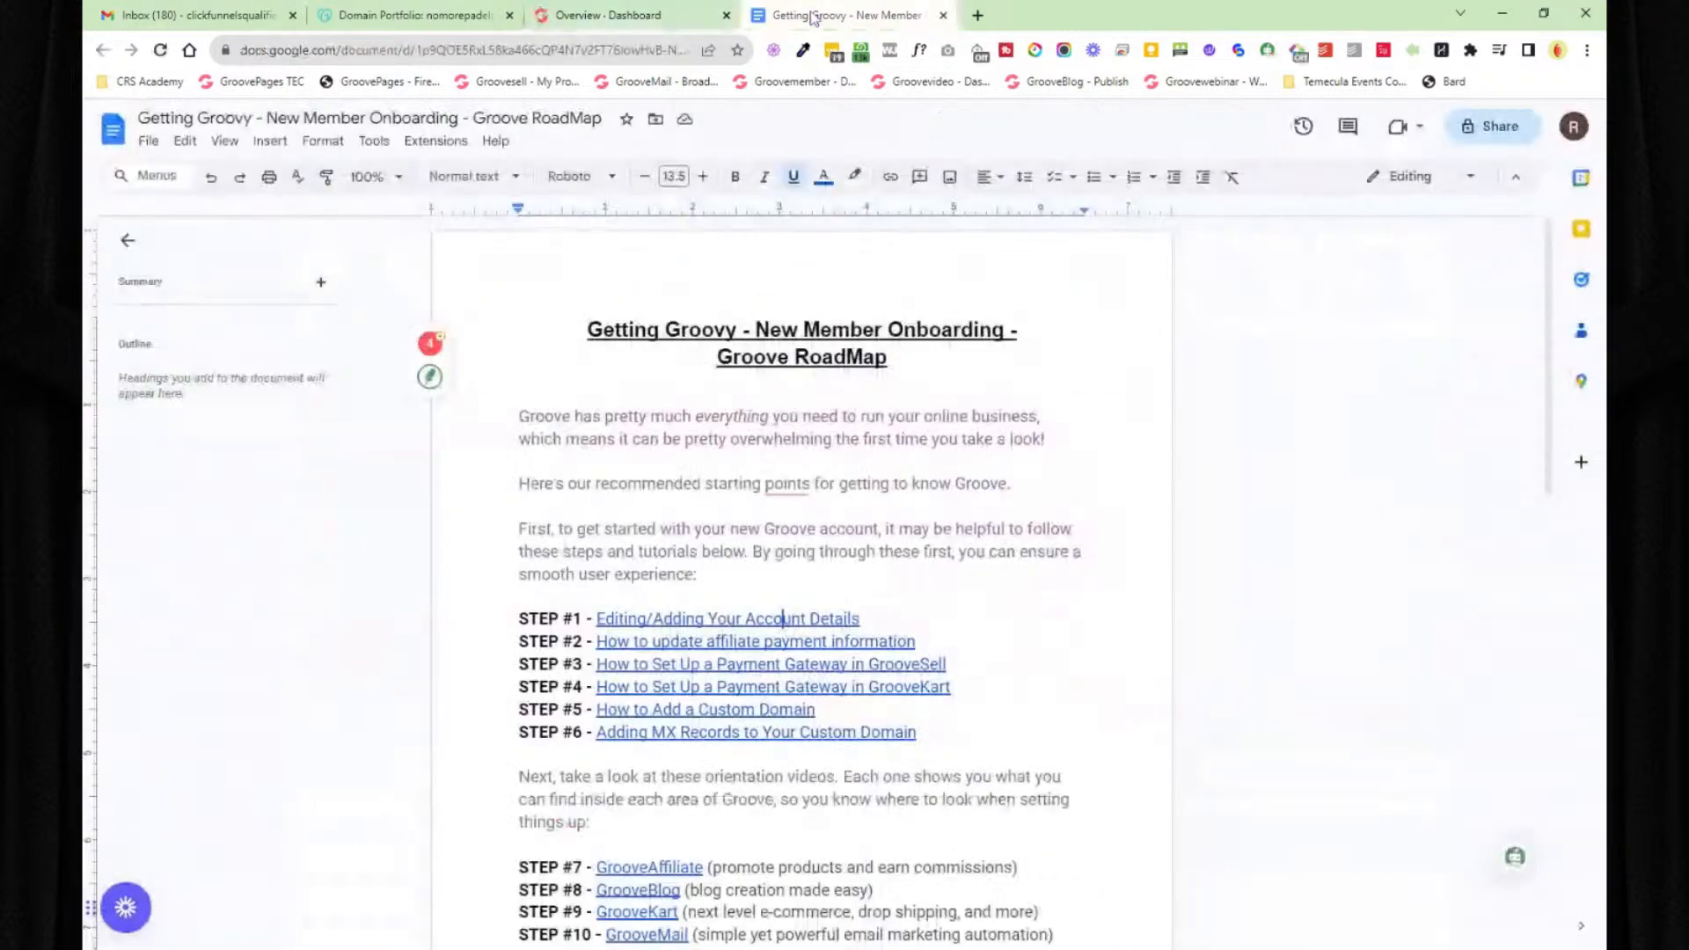
scroll(800, 581, down, 4)
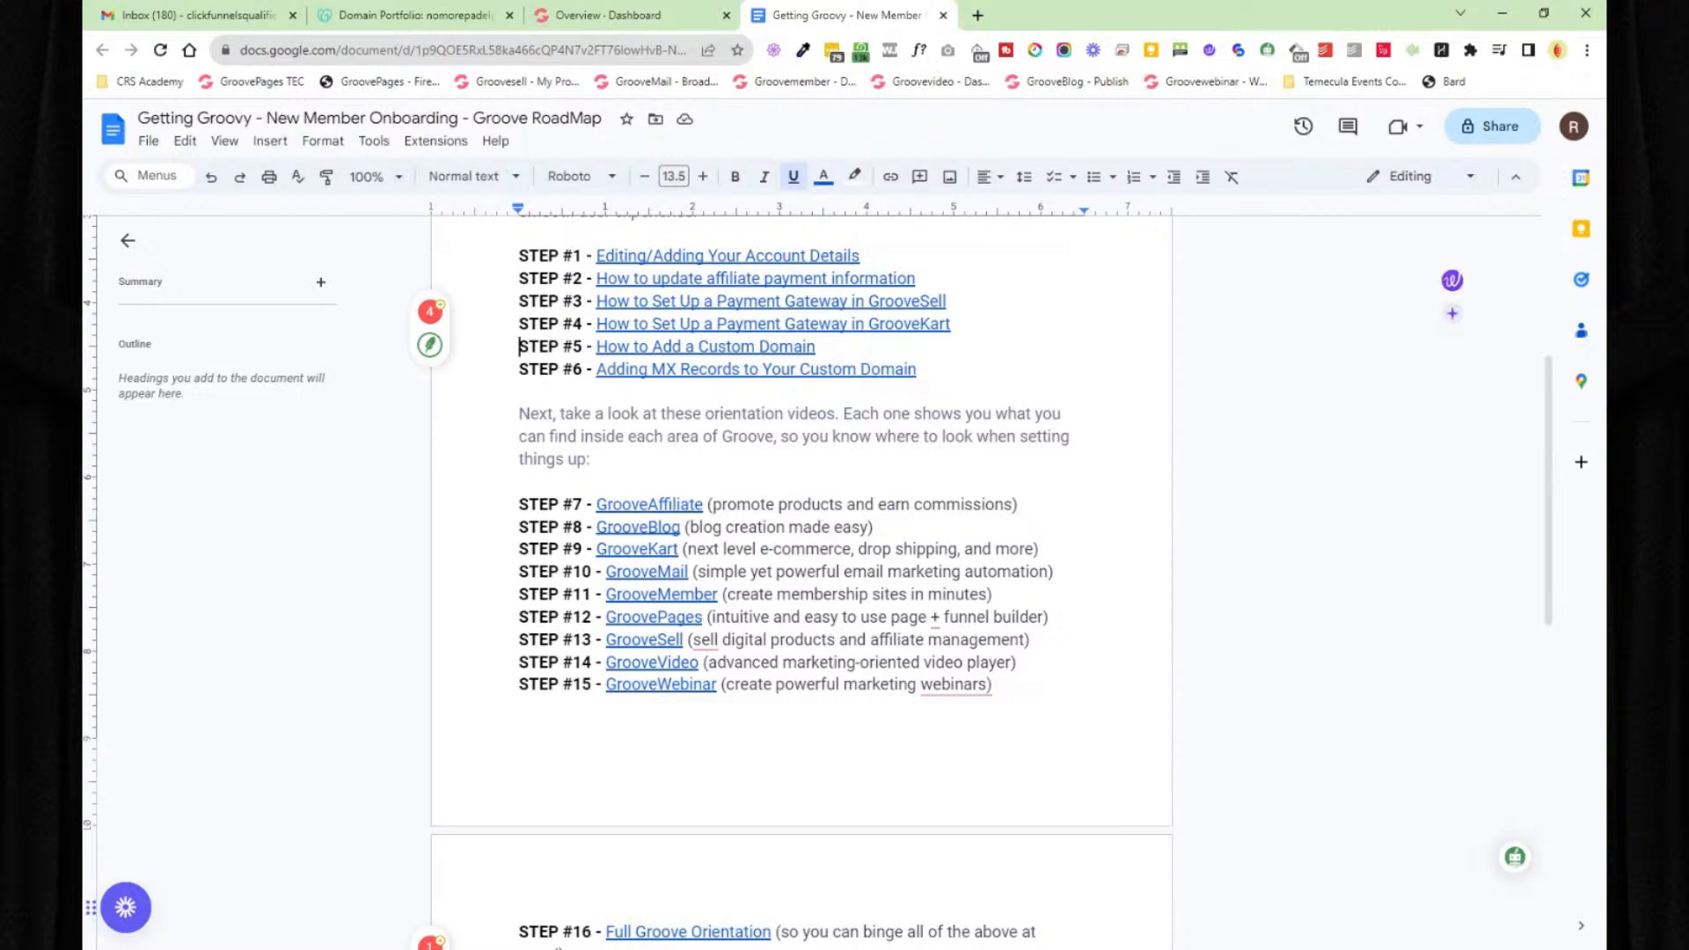
drag(519, 346, 917, 369)
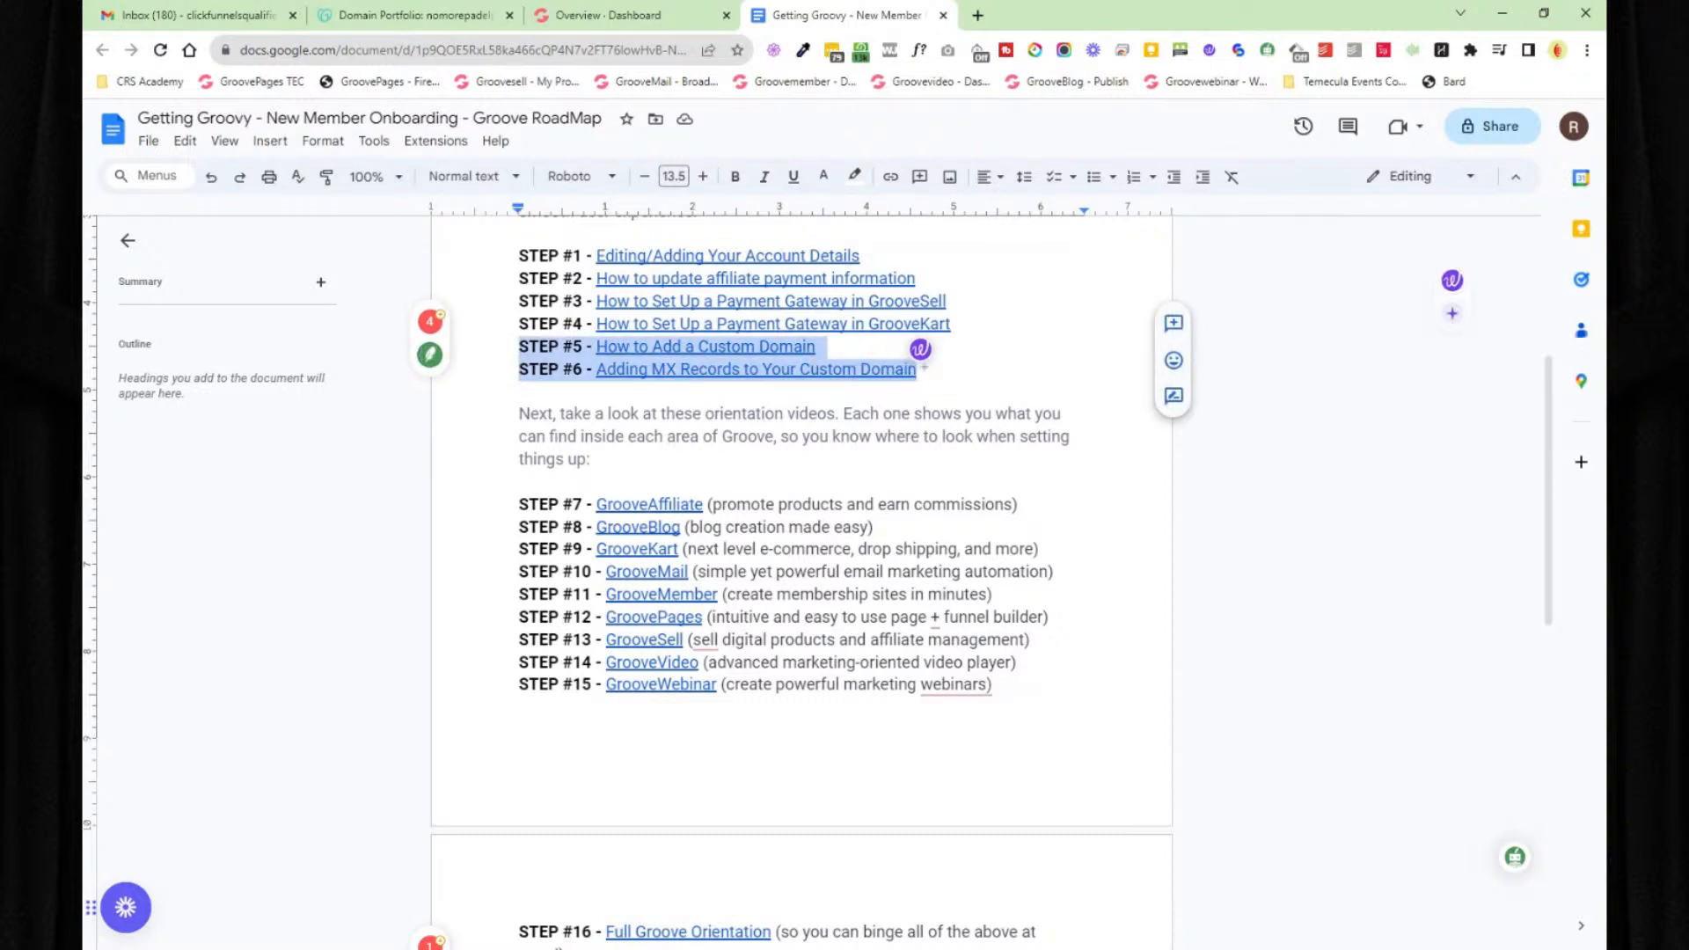
click(631, 346)
click(549, 346)
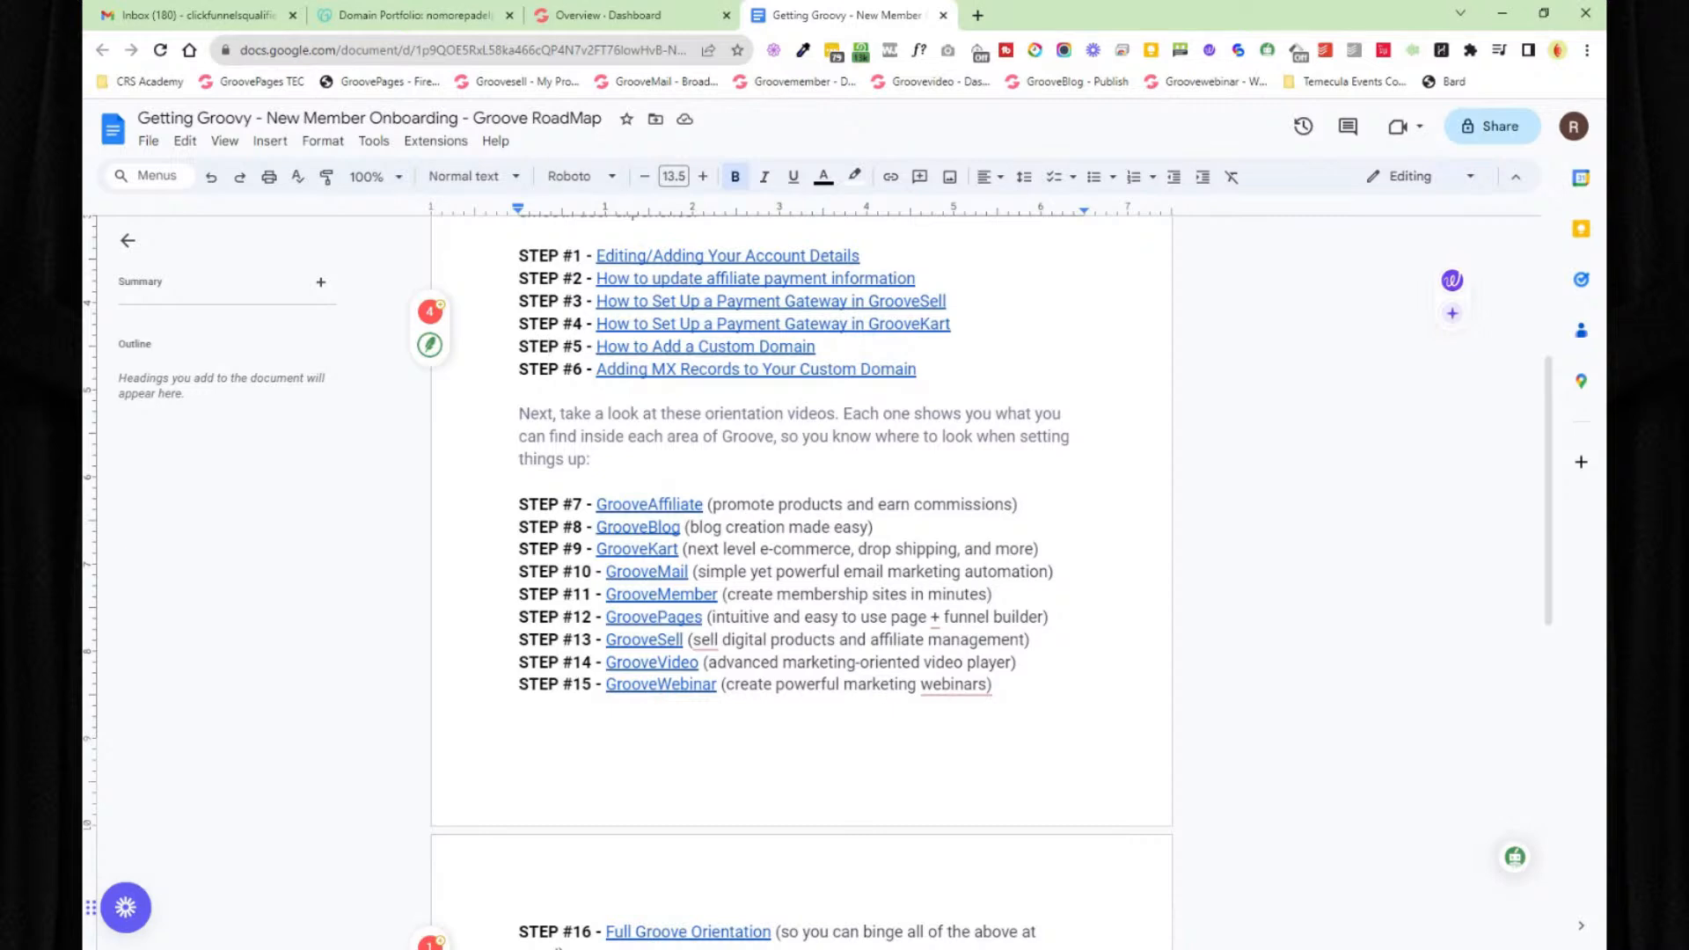
- Return to the Groove dashboard and review the account's password, contact, social media and business information sections, closing the settings when done
click(623, 19)
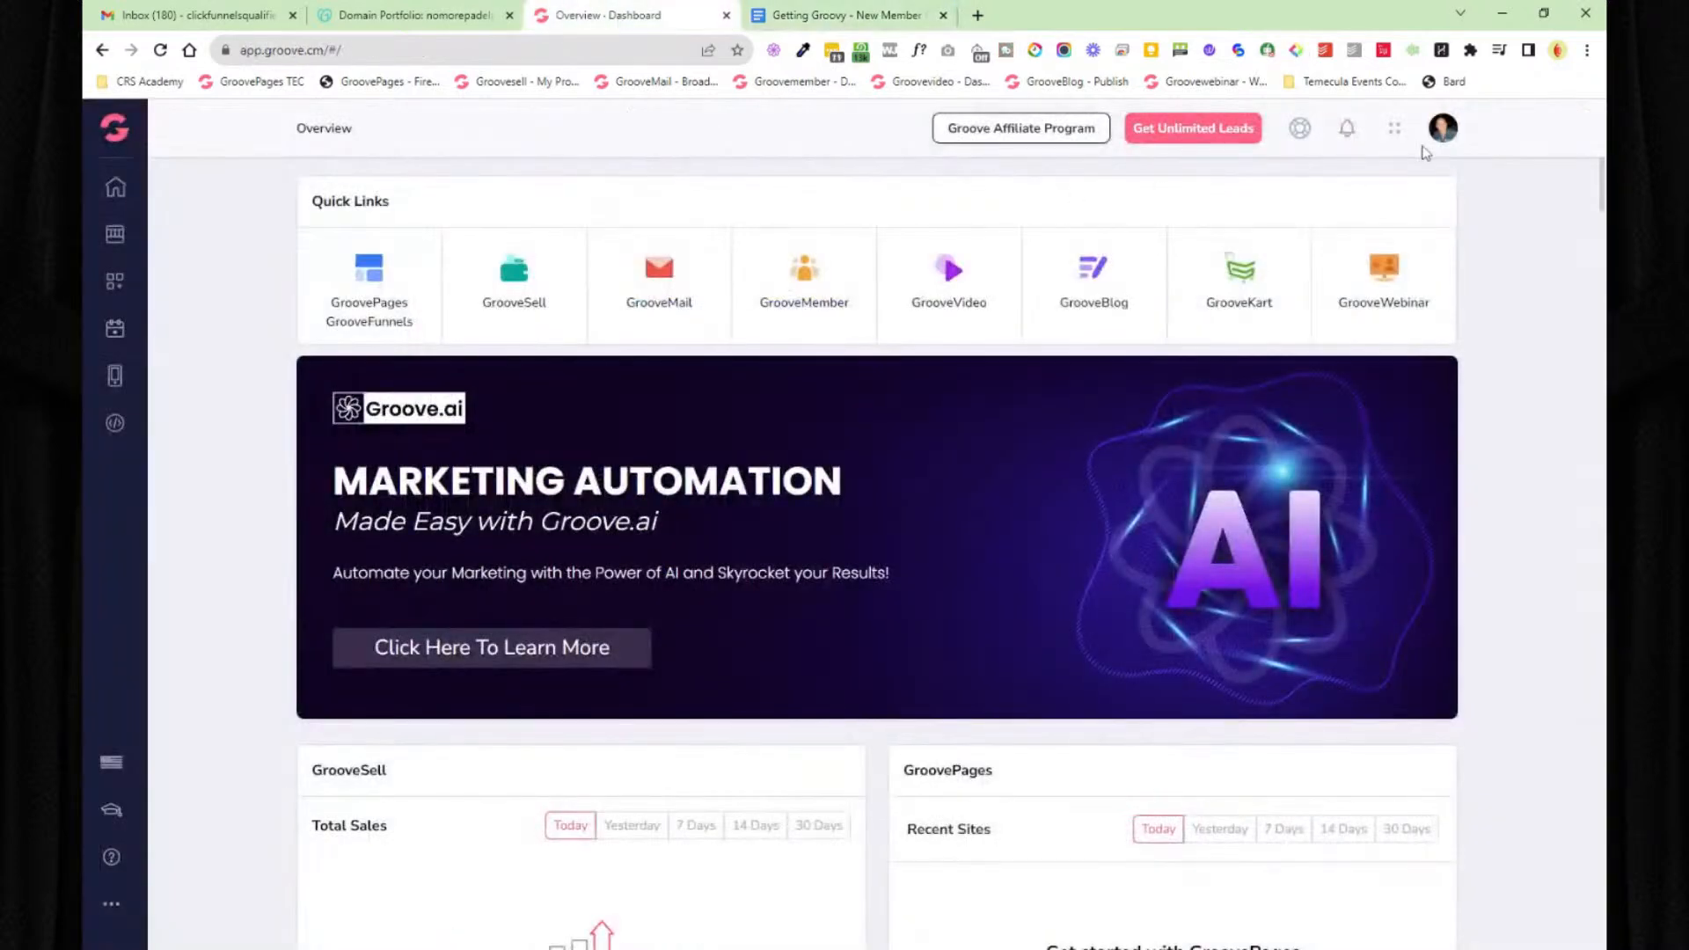
click(1444, 130)
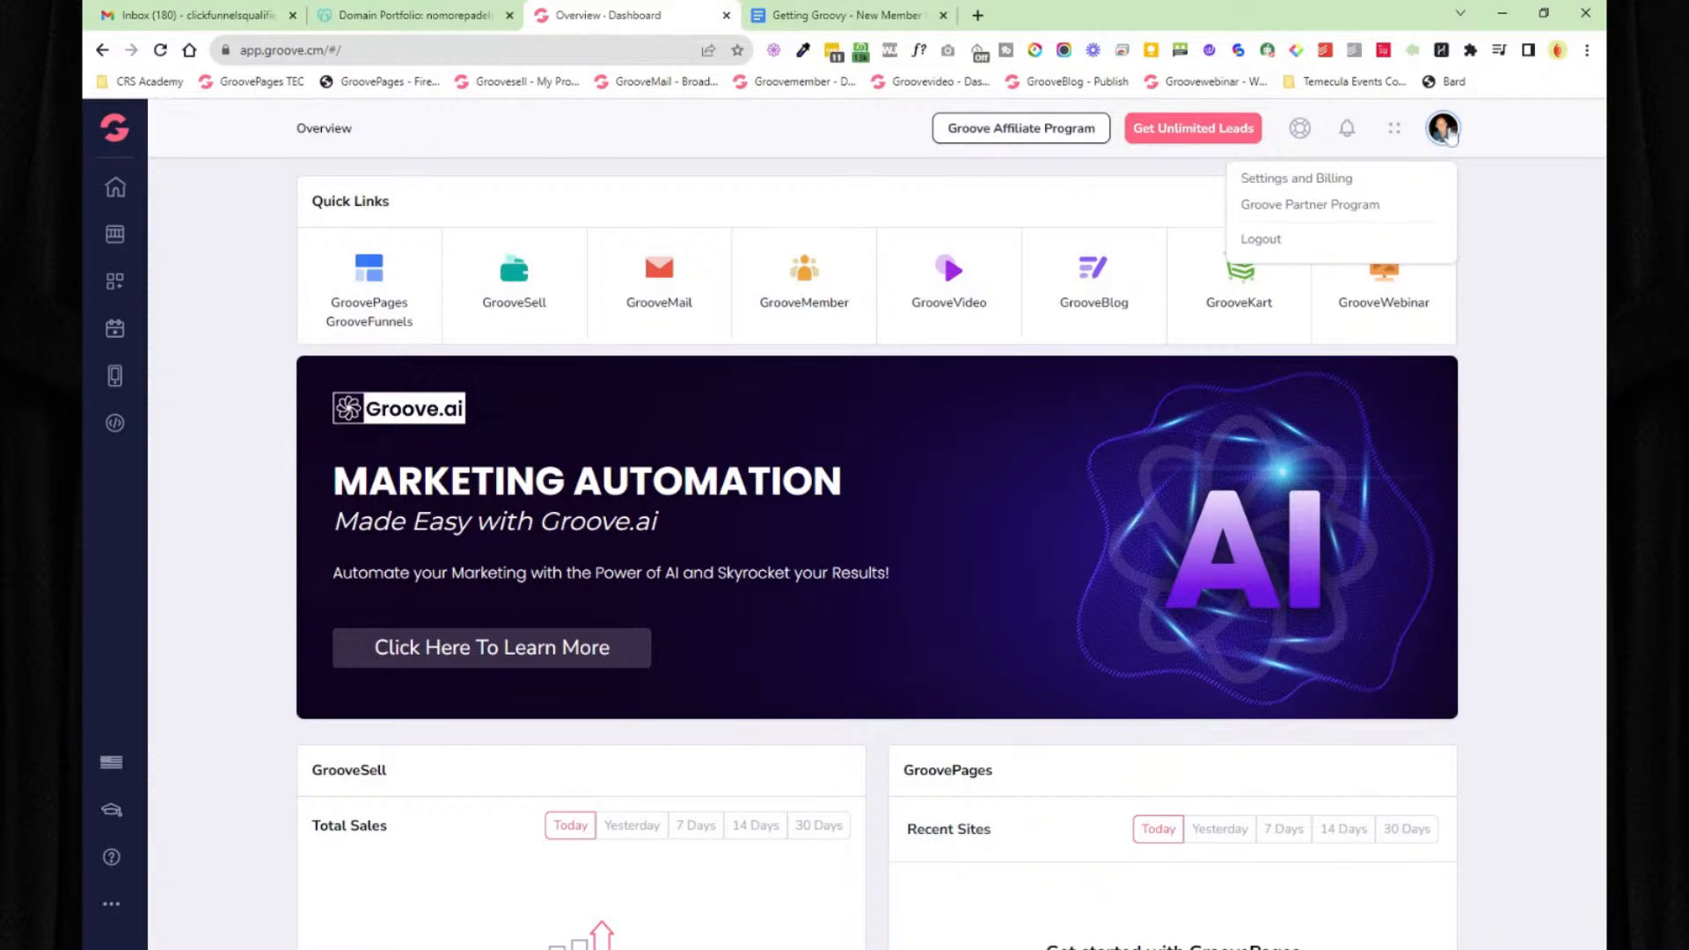
click(1316, 177)
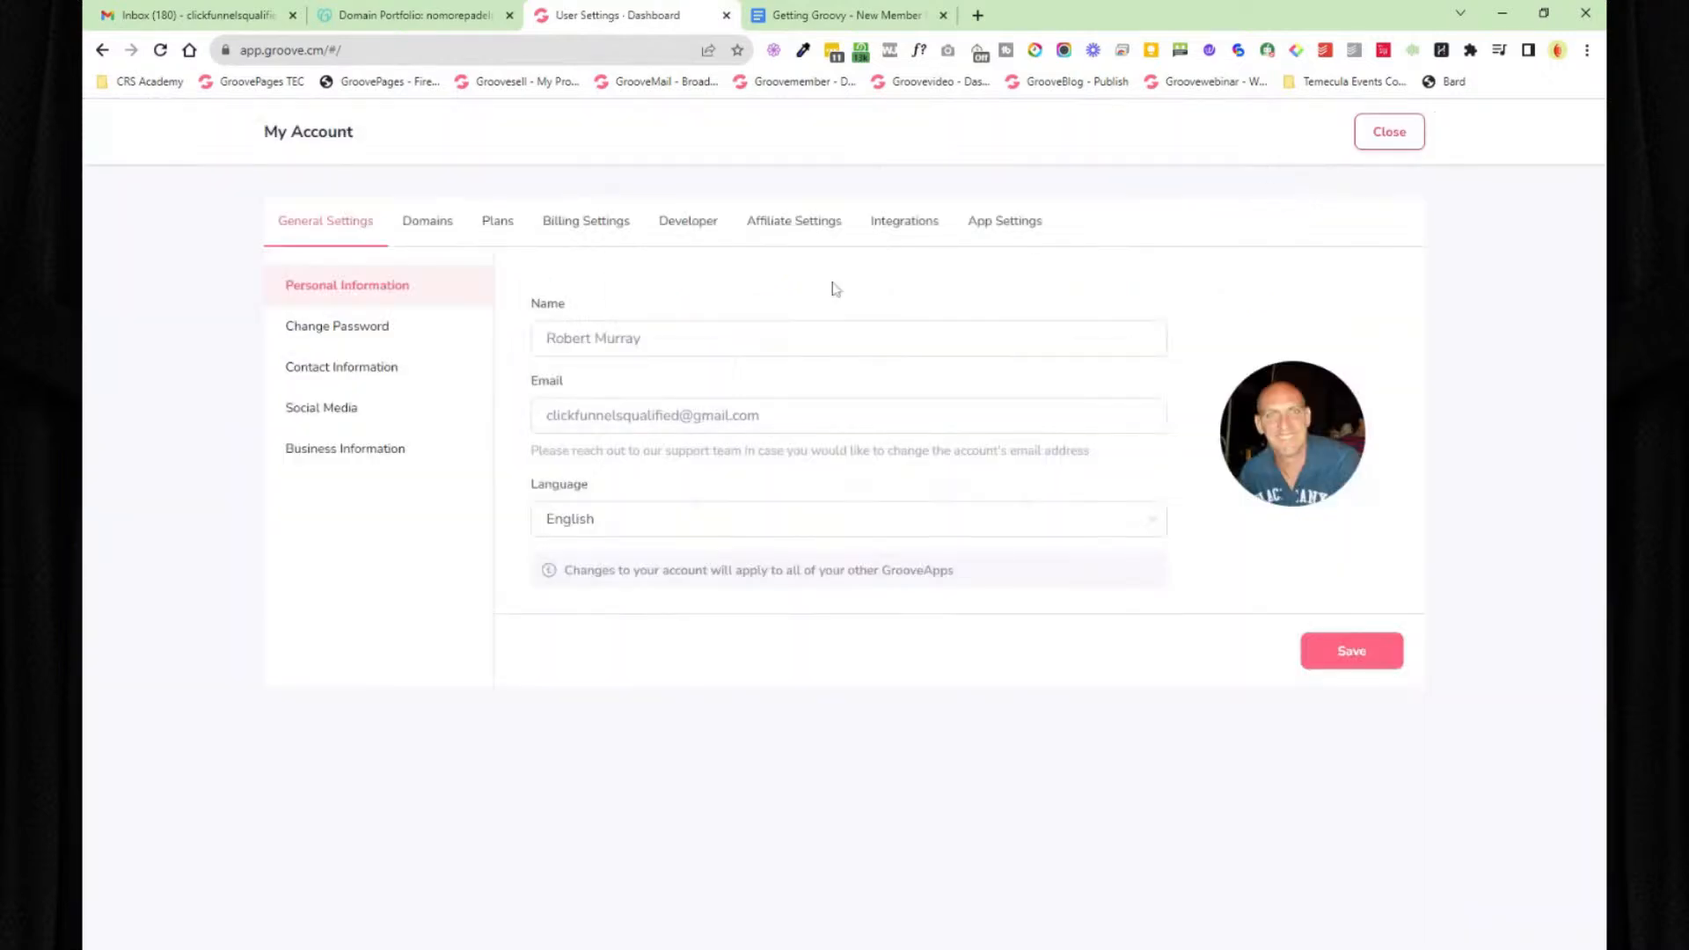
click(343, 333)
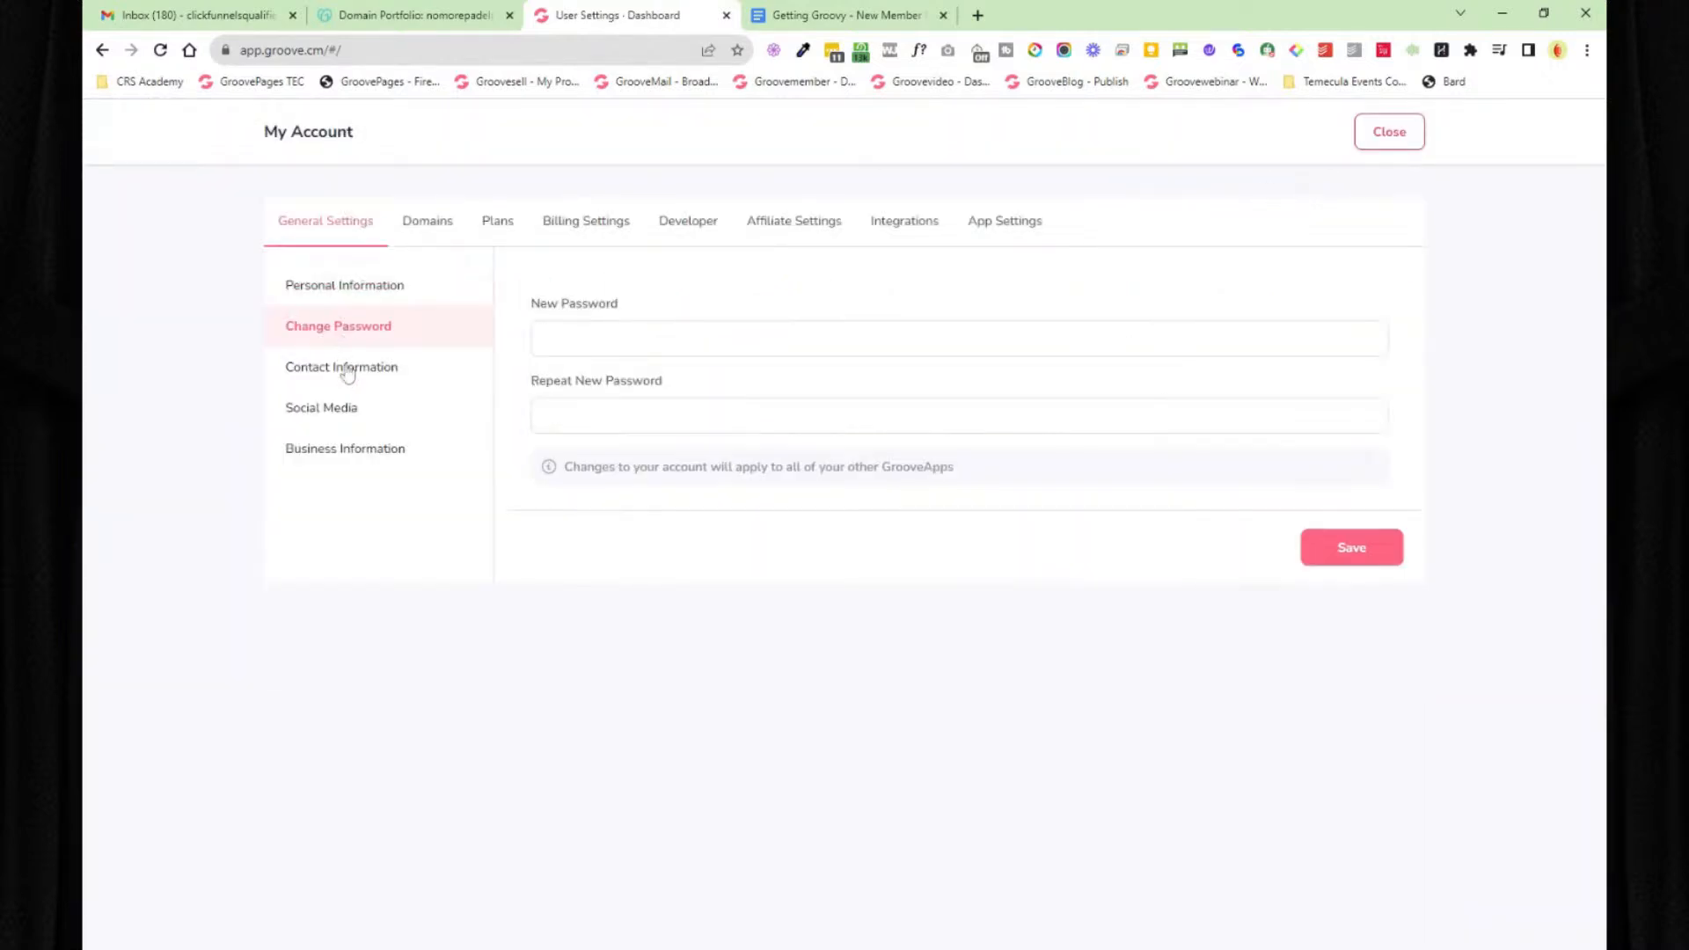
click(343, 369)
click(348, 408)
click(371, 450)
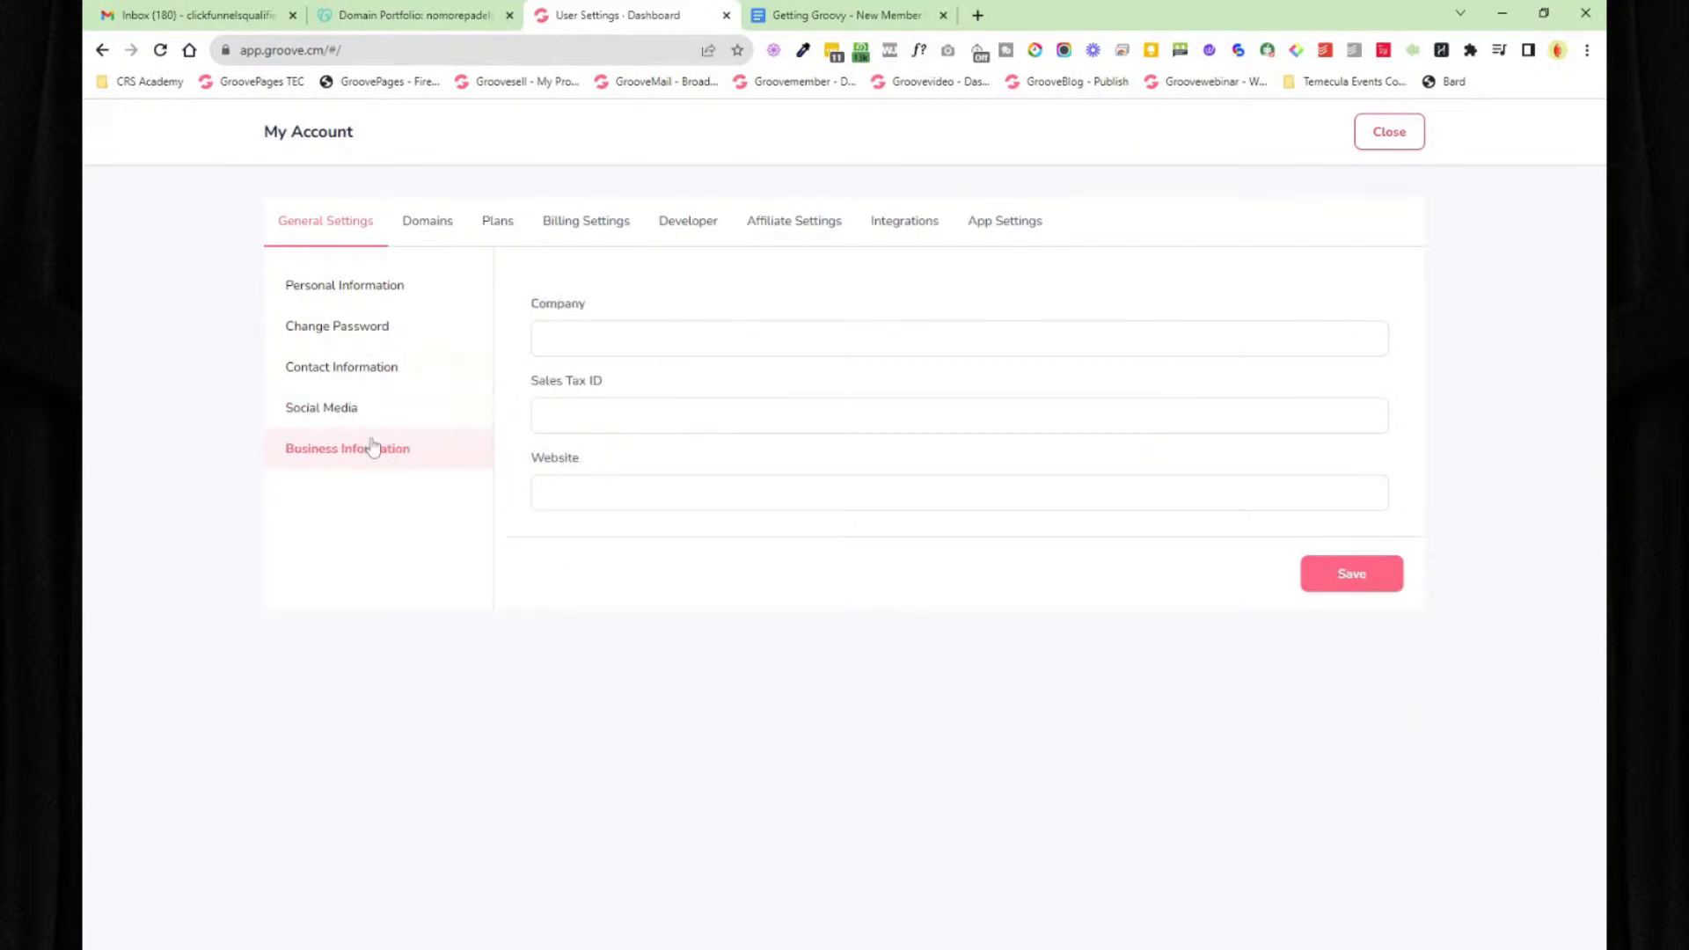
click(1382, 140)
- Check the Google Docs onboarding roadmap, return to Groove and open the Affiliate Settings of the account
click(858, 15)
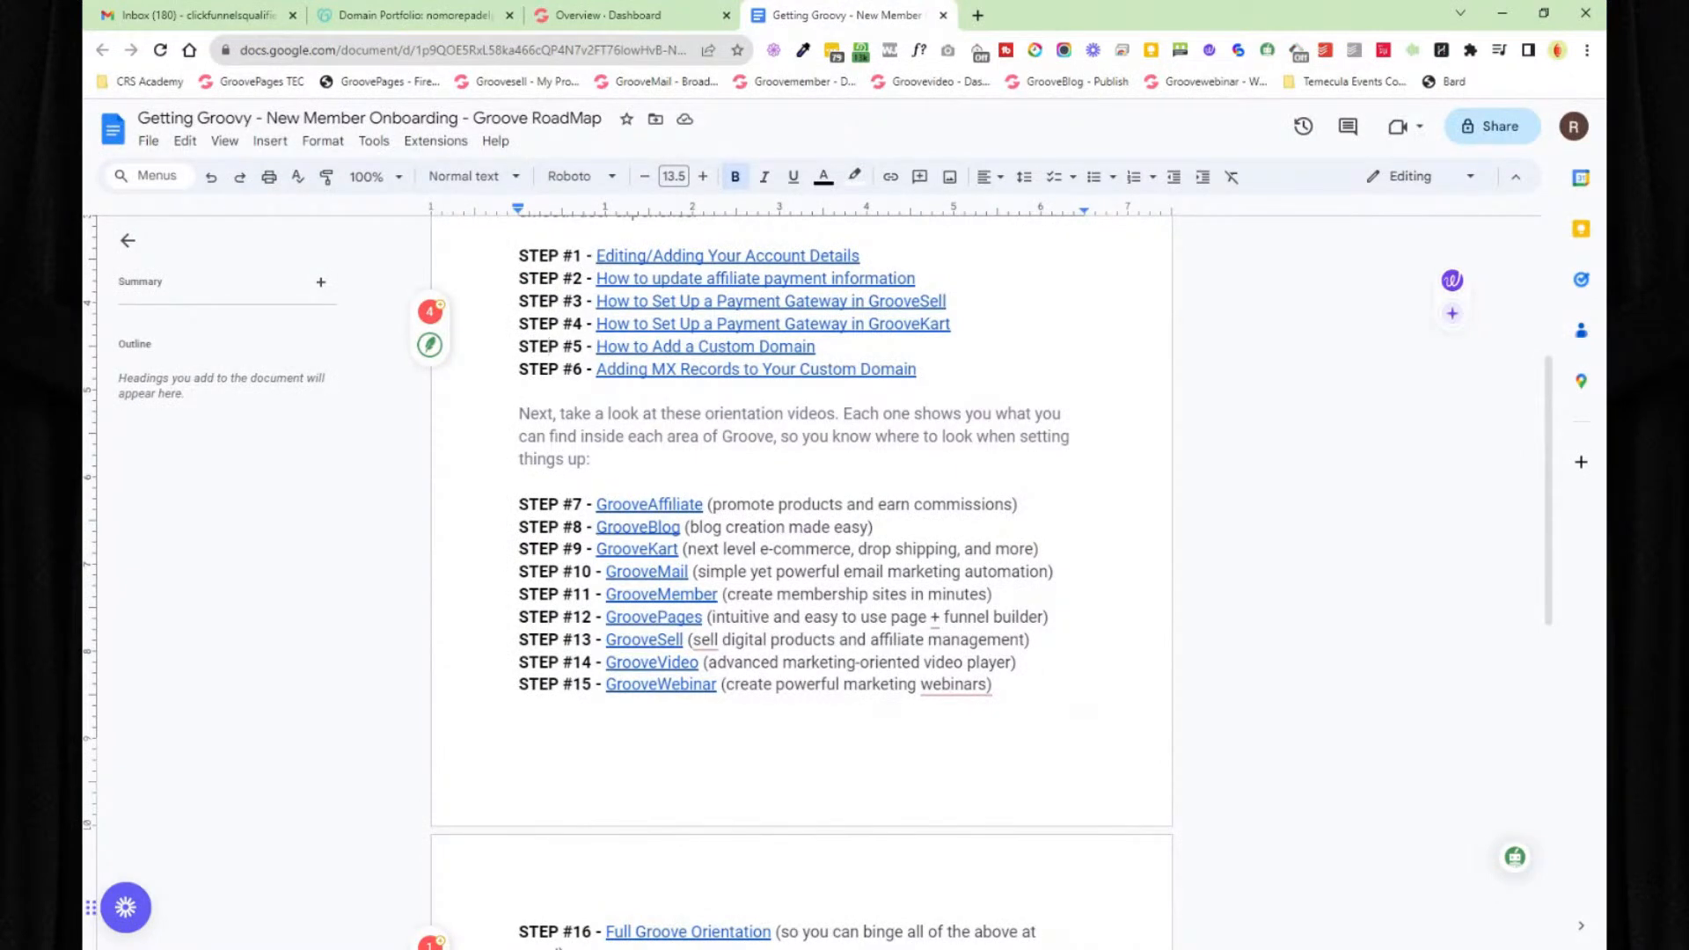
click(616, 19)
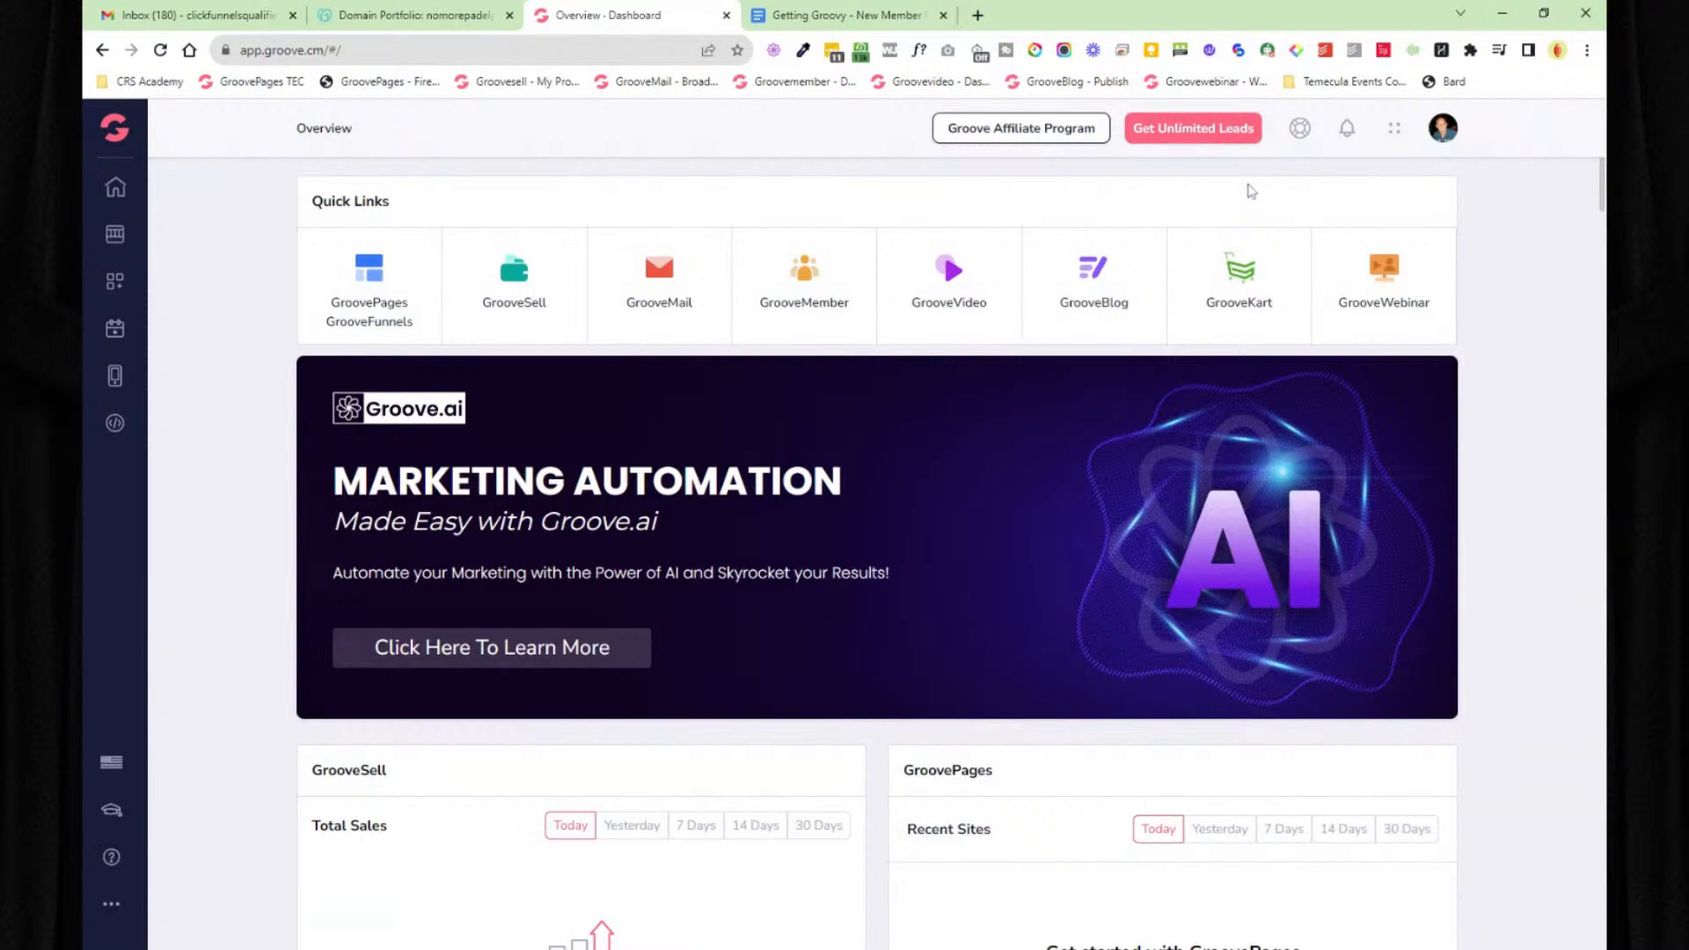
click(119, 129)
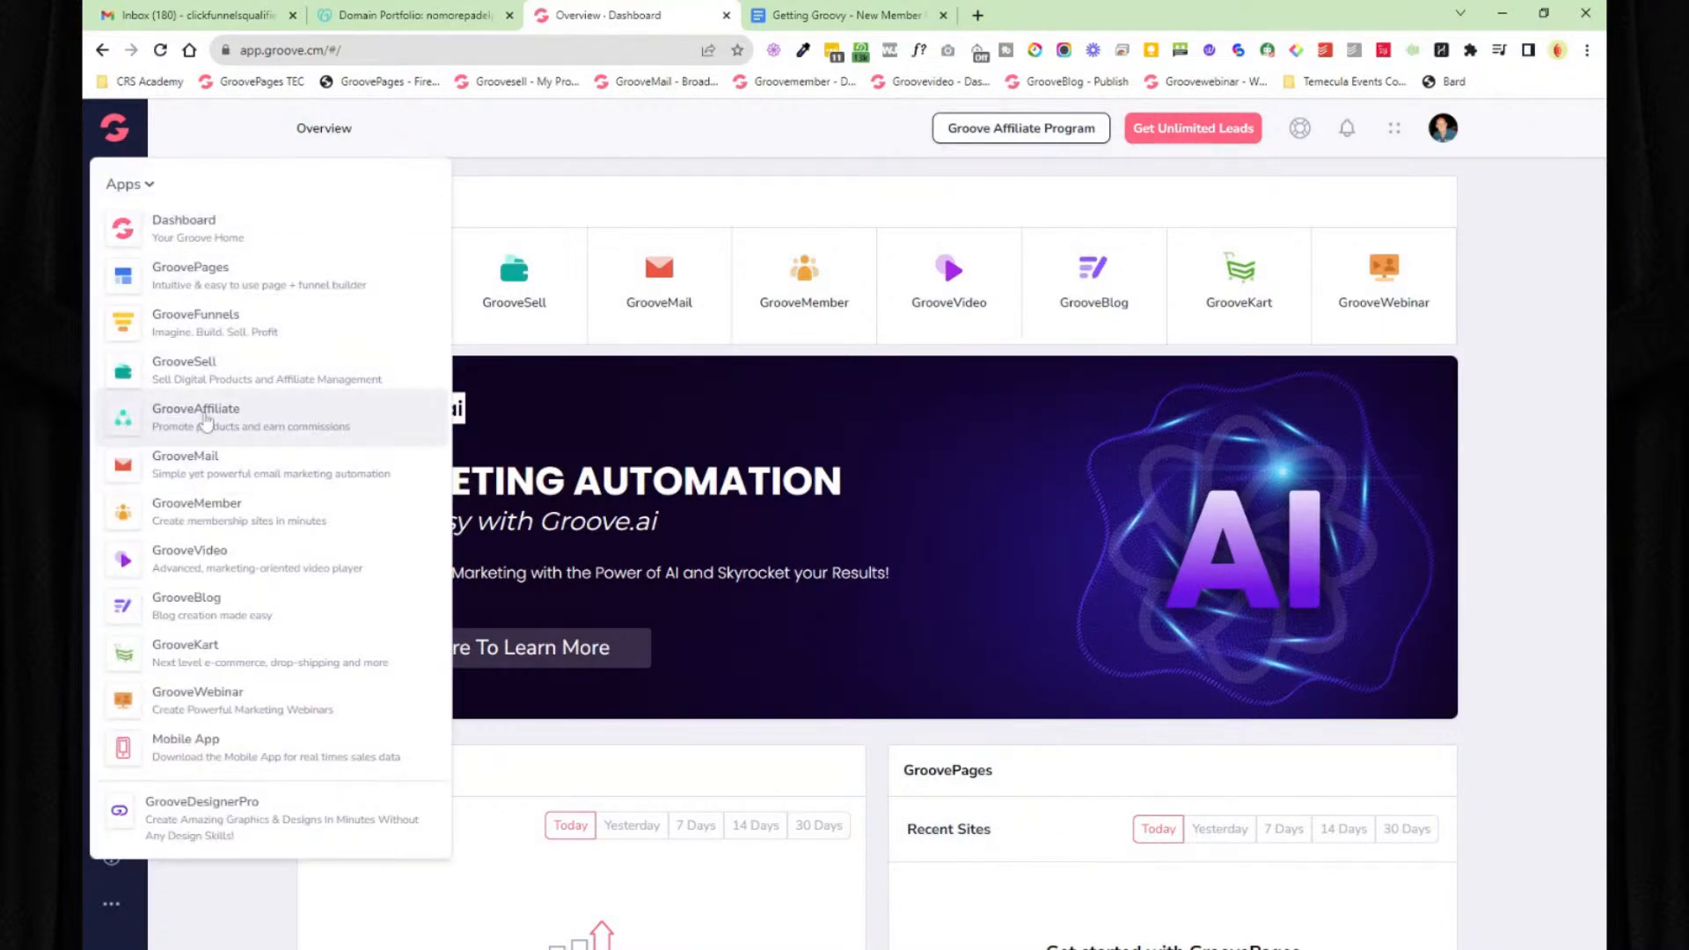
click(1443, 128)
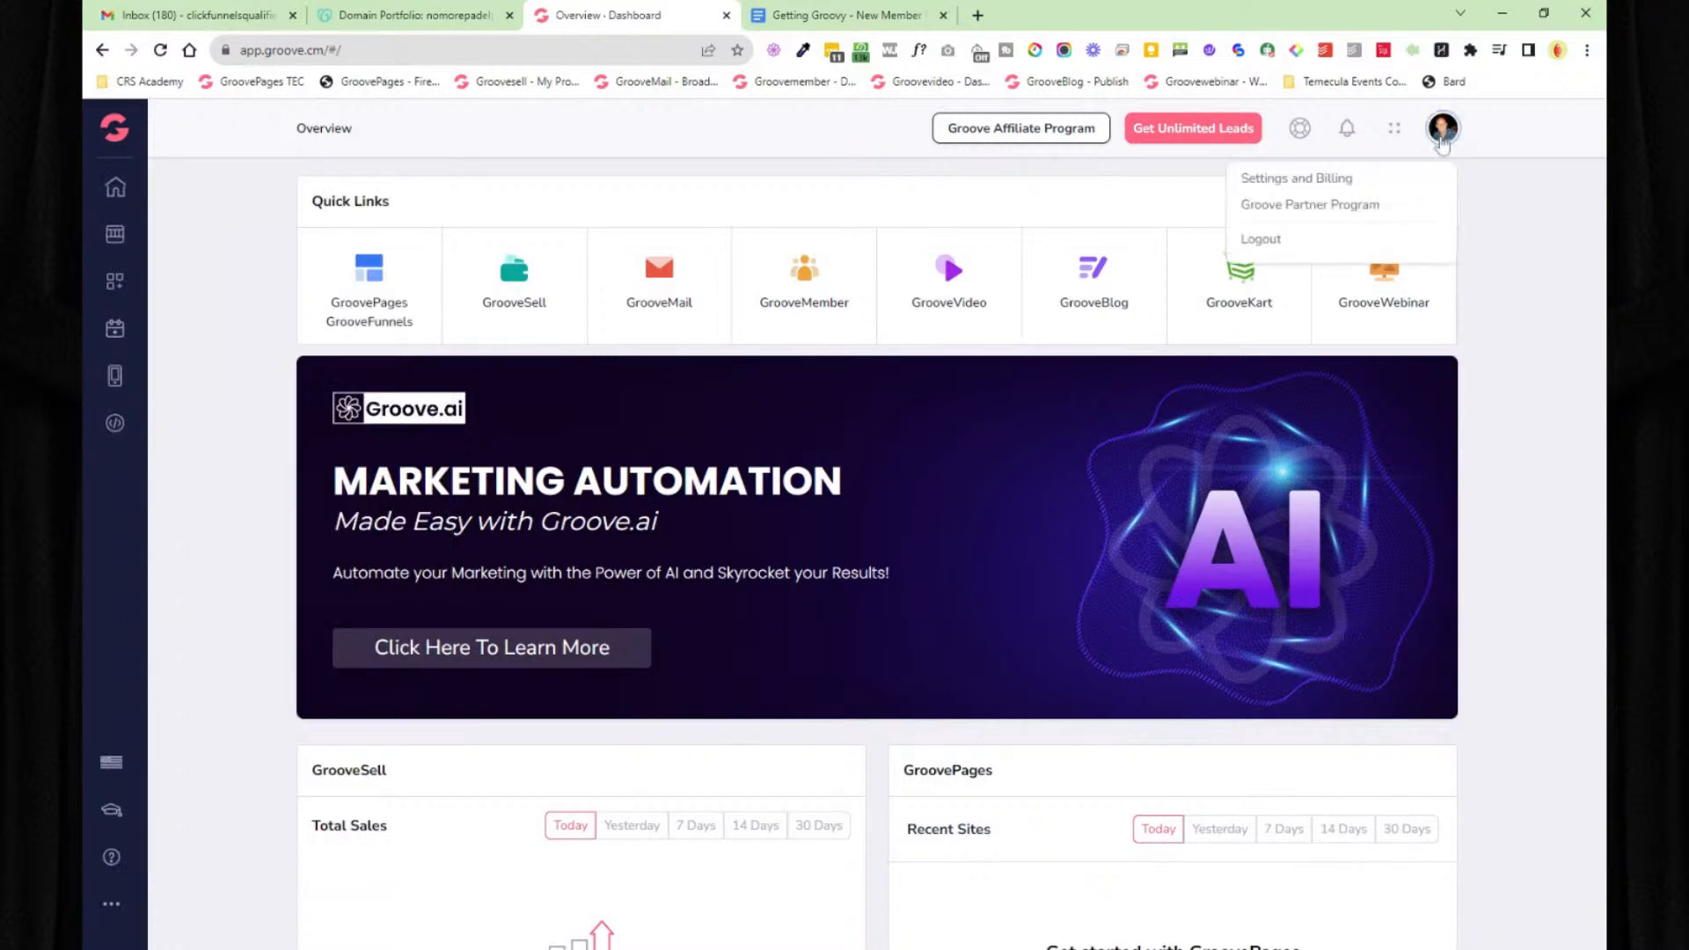
click(1279, 181)
click(791, 222)
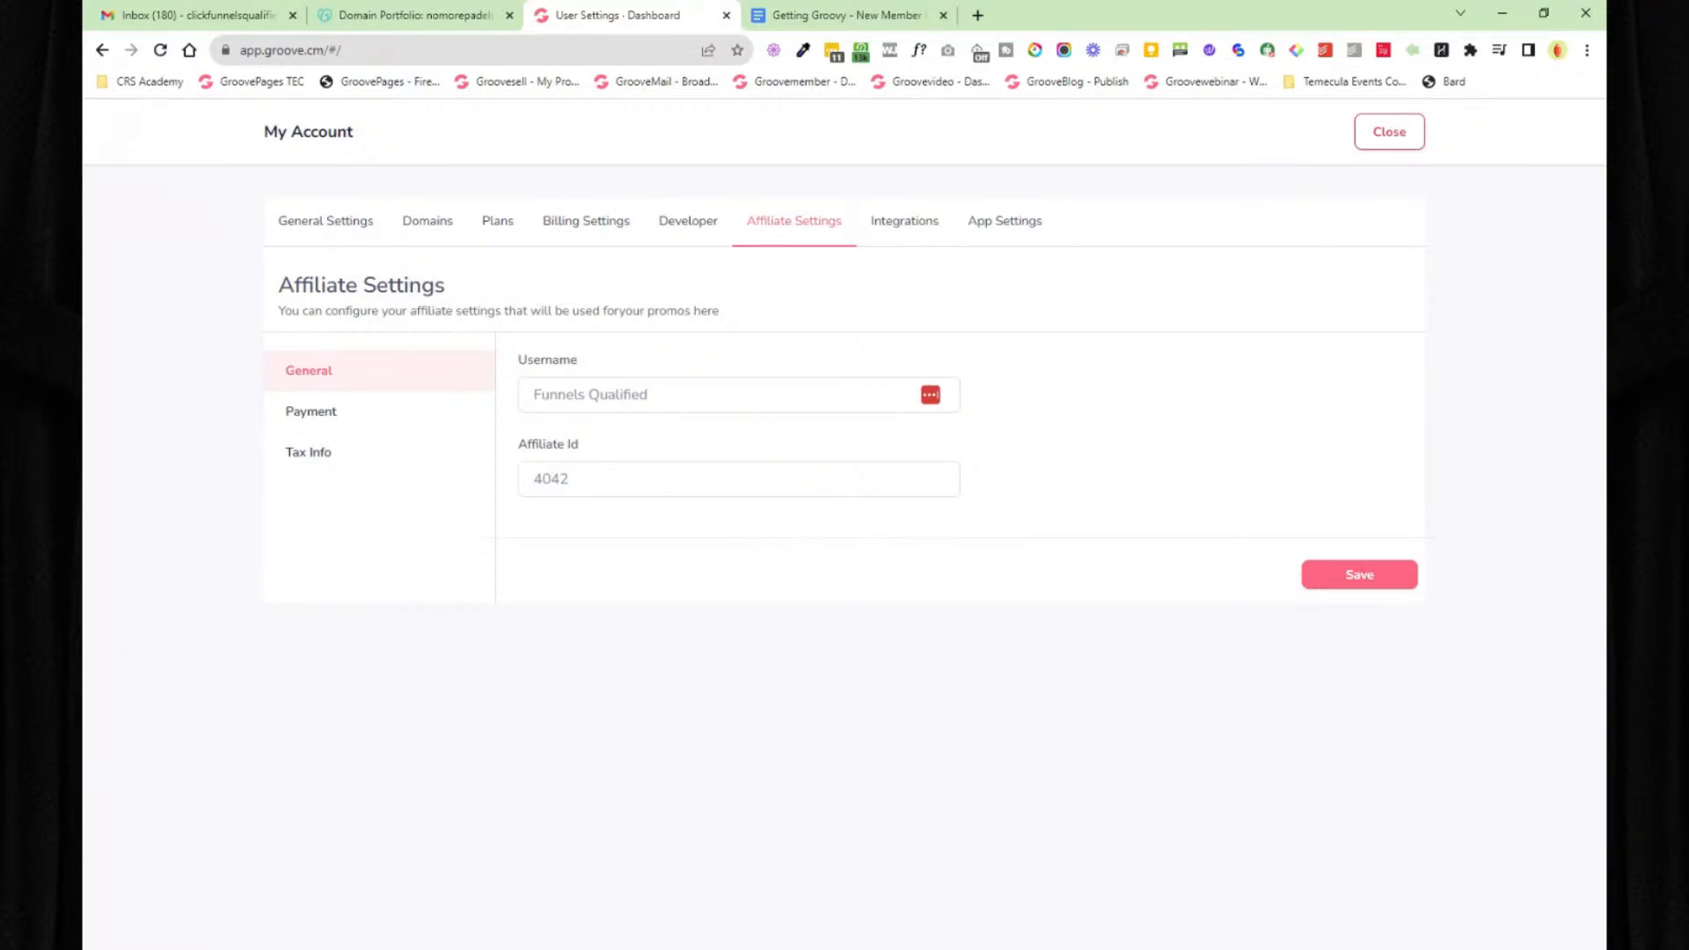
- Highlight the username and affiliate ID in the general affiliate settings for reference
double_click(541, 400)
triple_click(541, 400)
click(726, 381)
drag(584, 479, 540, 490)
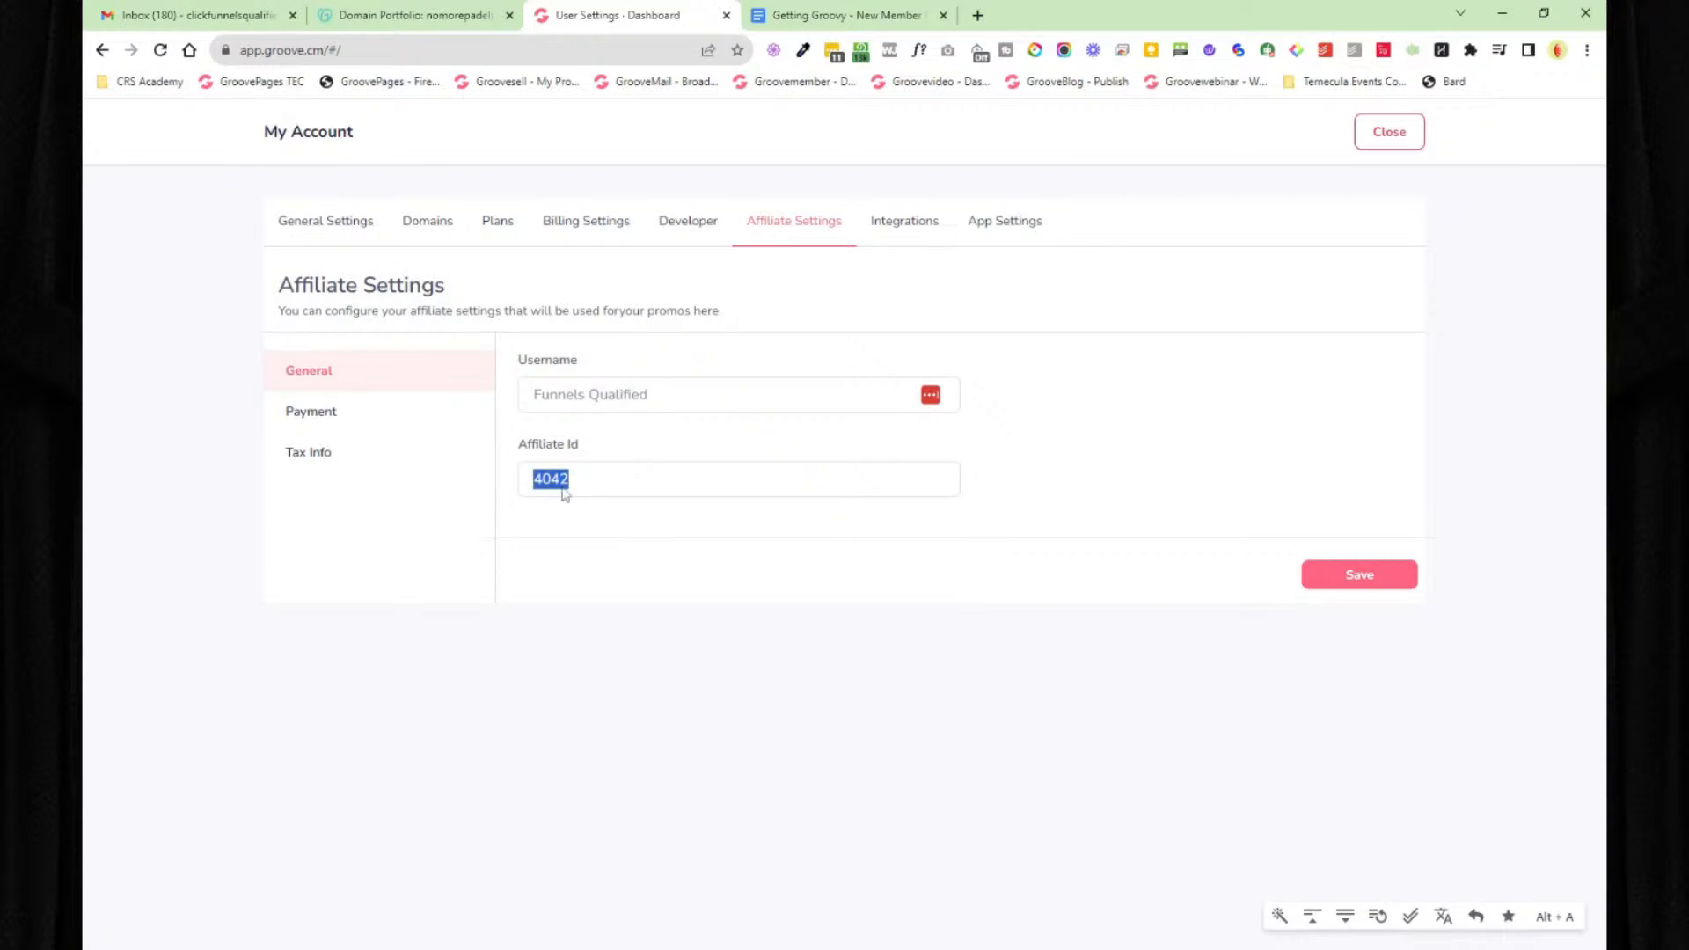
click(546, 484)
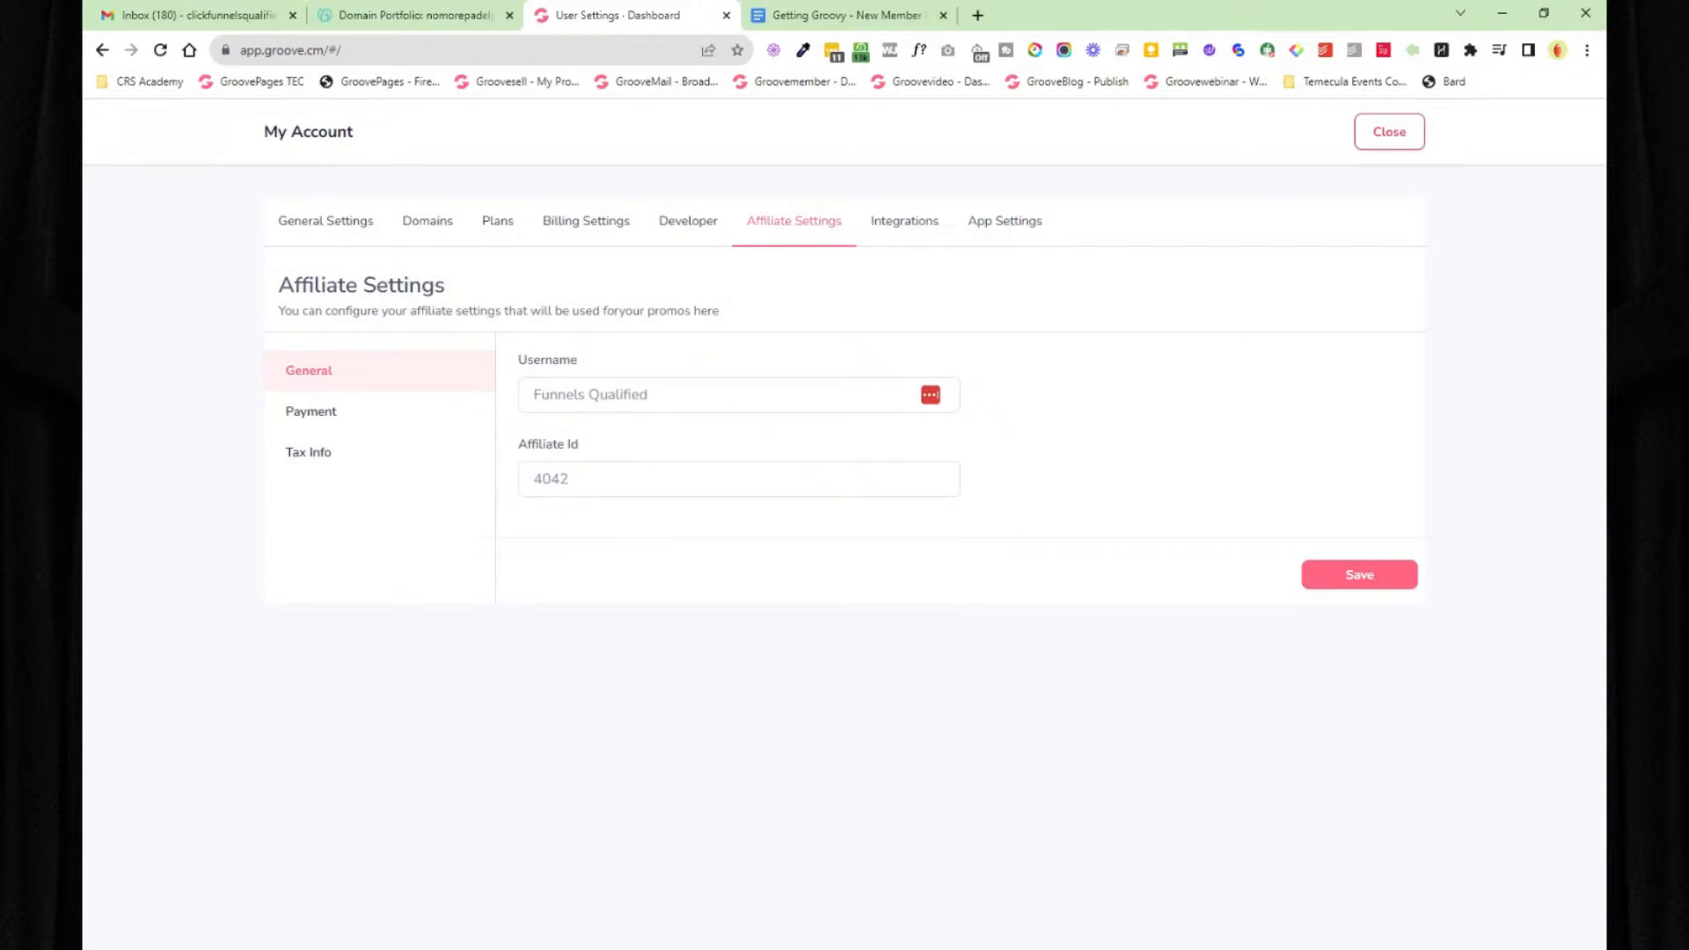
- Review the PayPal and Wire payment options and the Tax Info in the affiliate settings, and close My Account
click(335, 417)
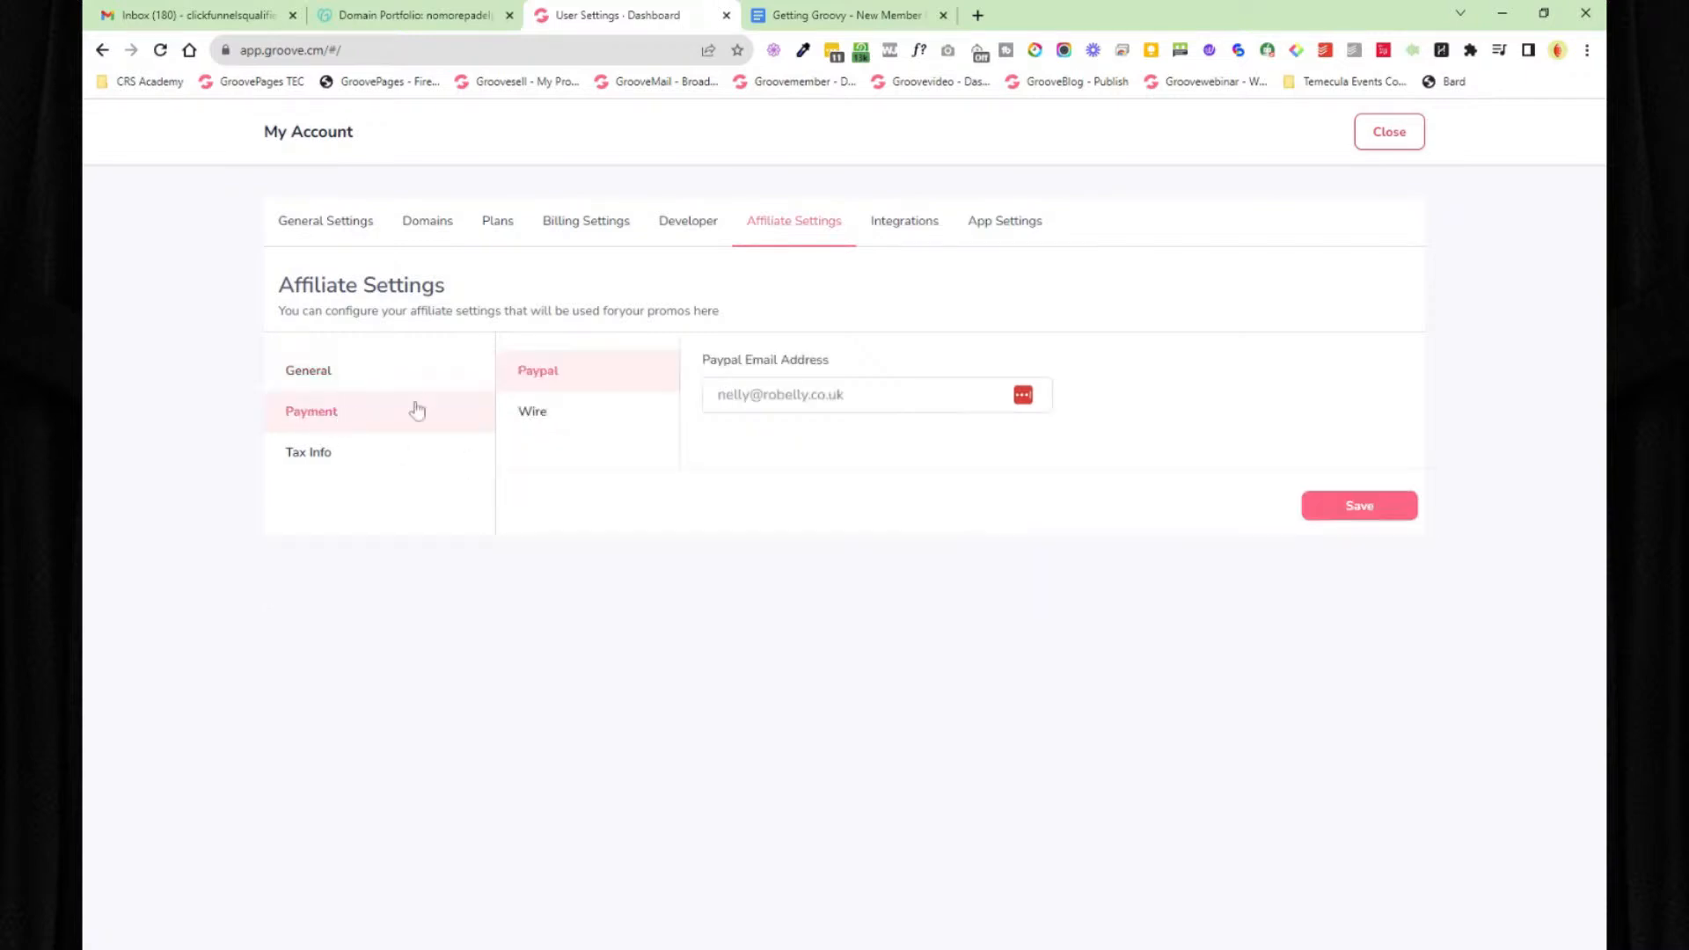
click(552, 410)
click(363, 454)
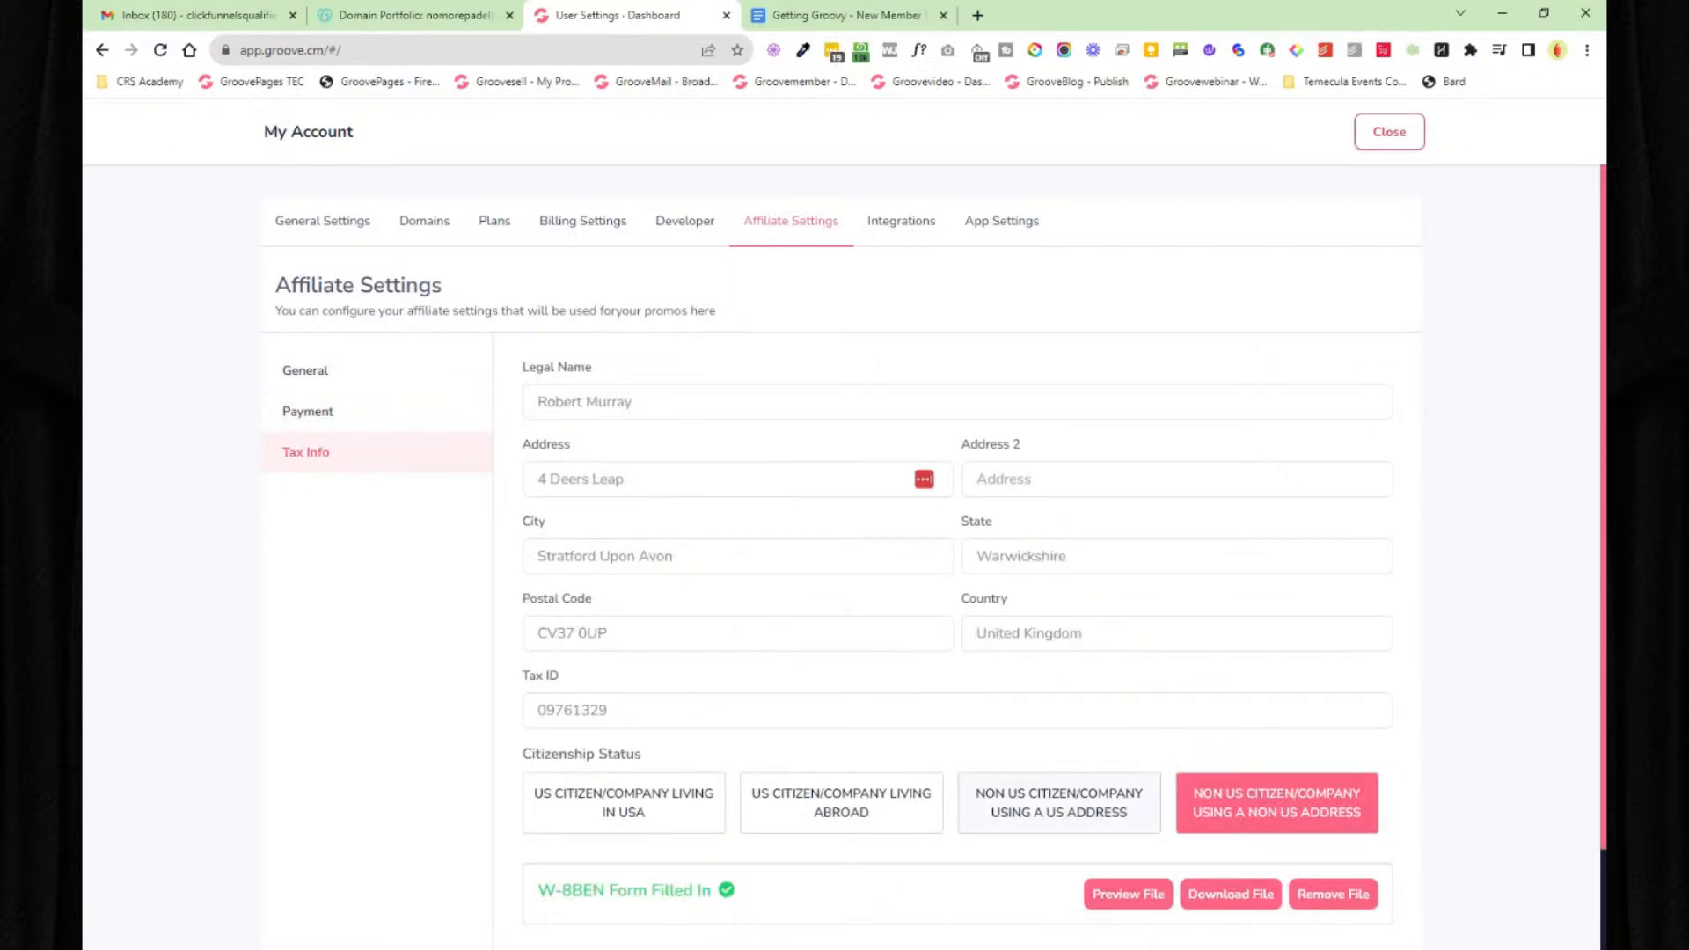
click(1391, 134)
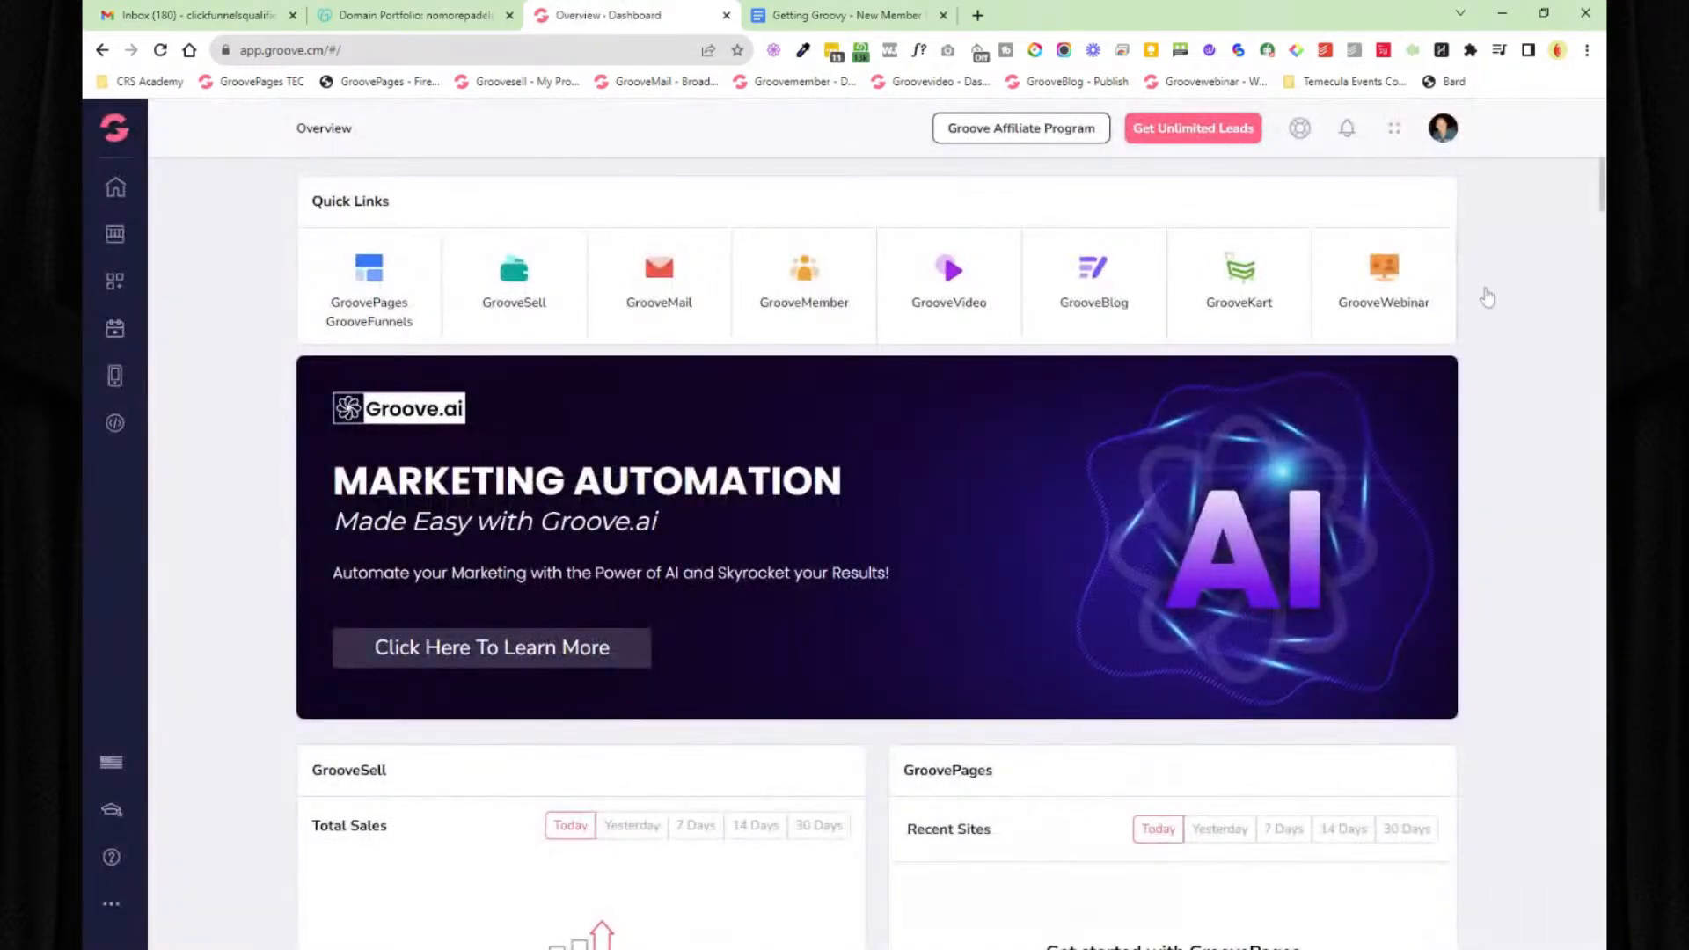
- Check the Google Docs onboarding roadmap, return to Groove and open GrooveSell's vendor settings showing the payment gateways
click(836, 17)
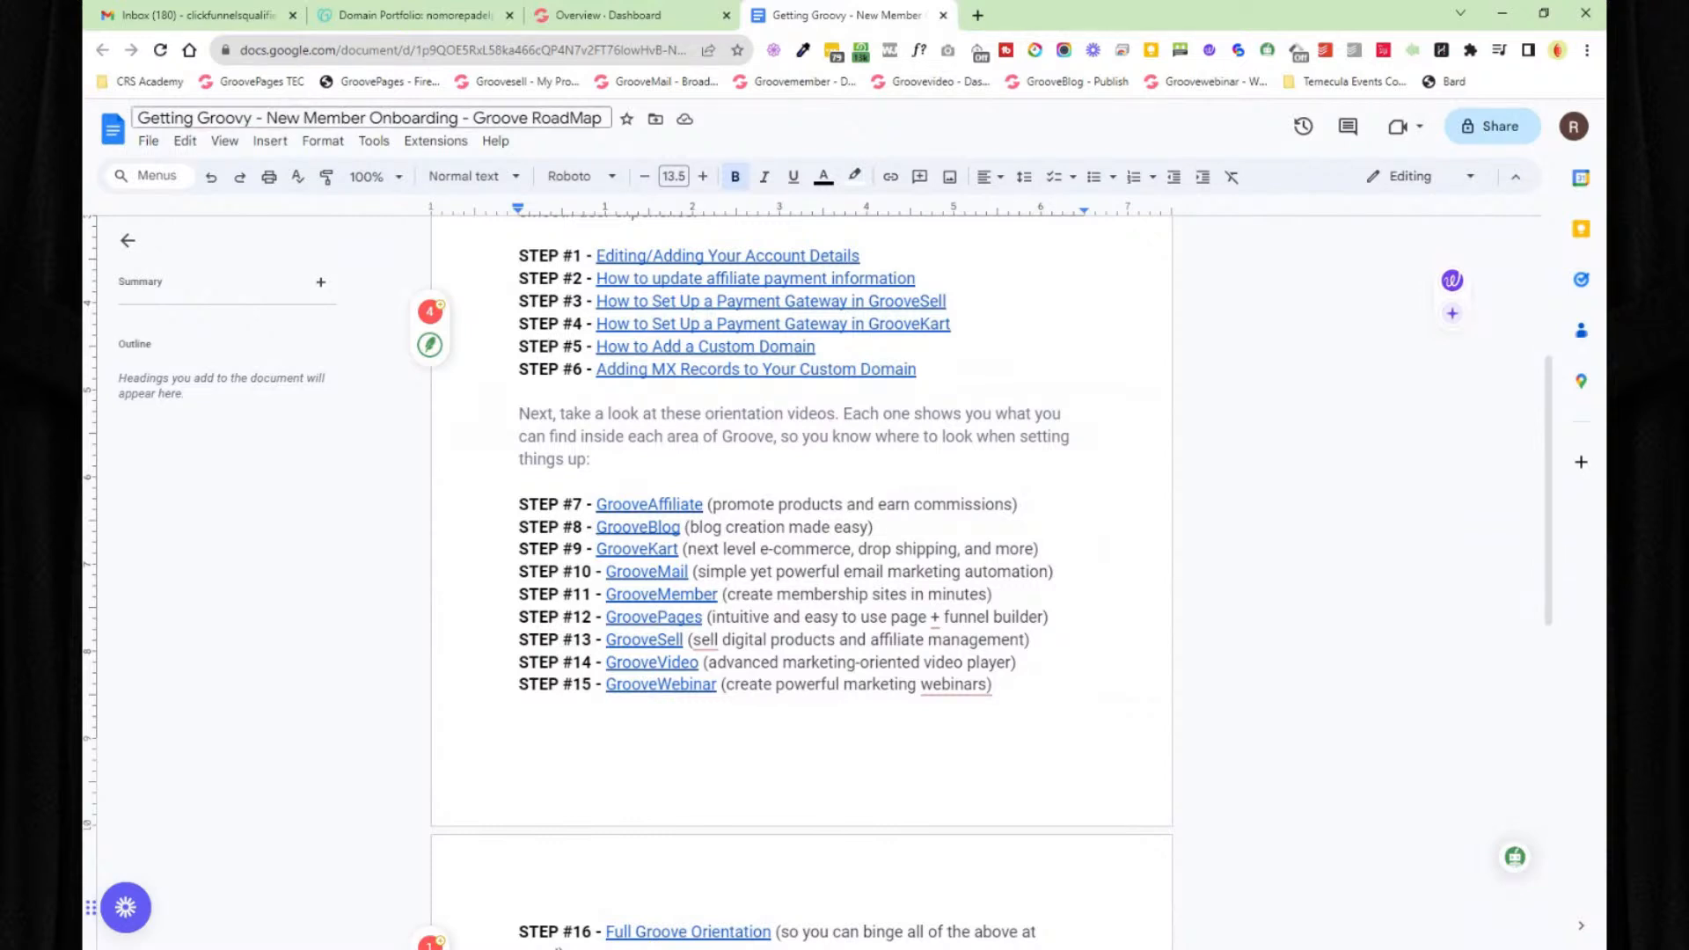
click(642, 19)
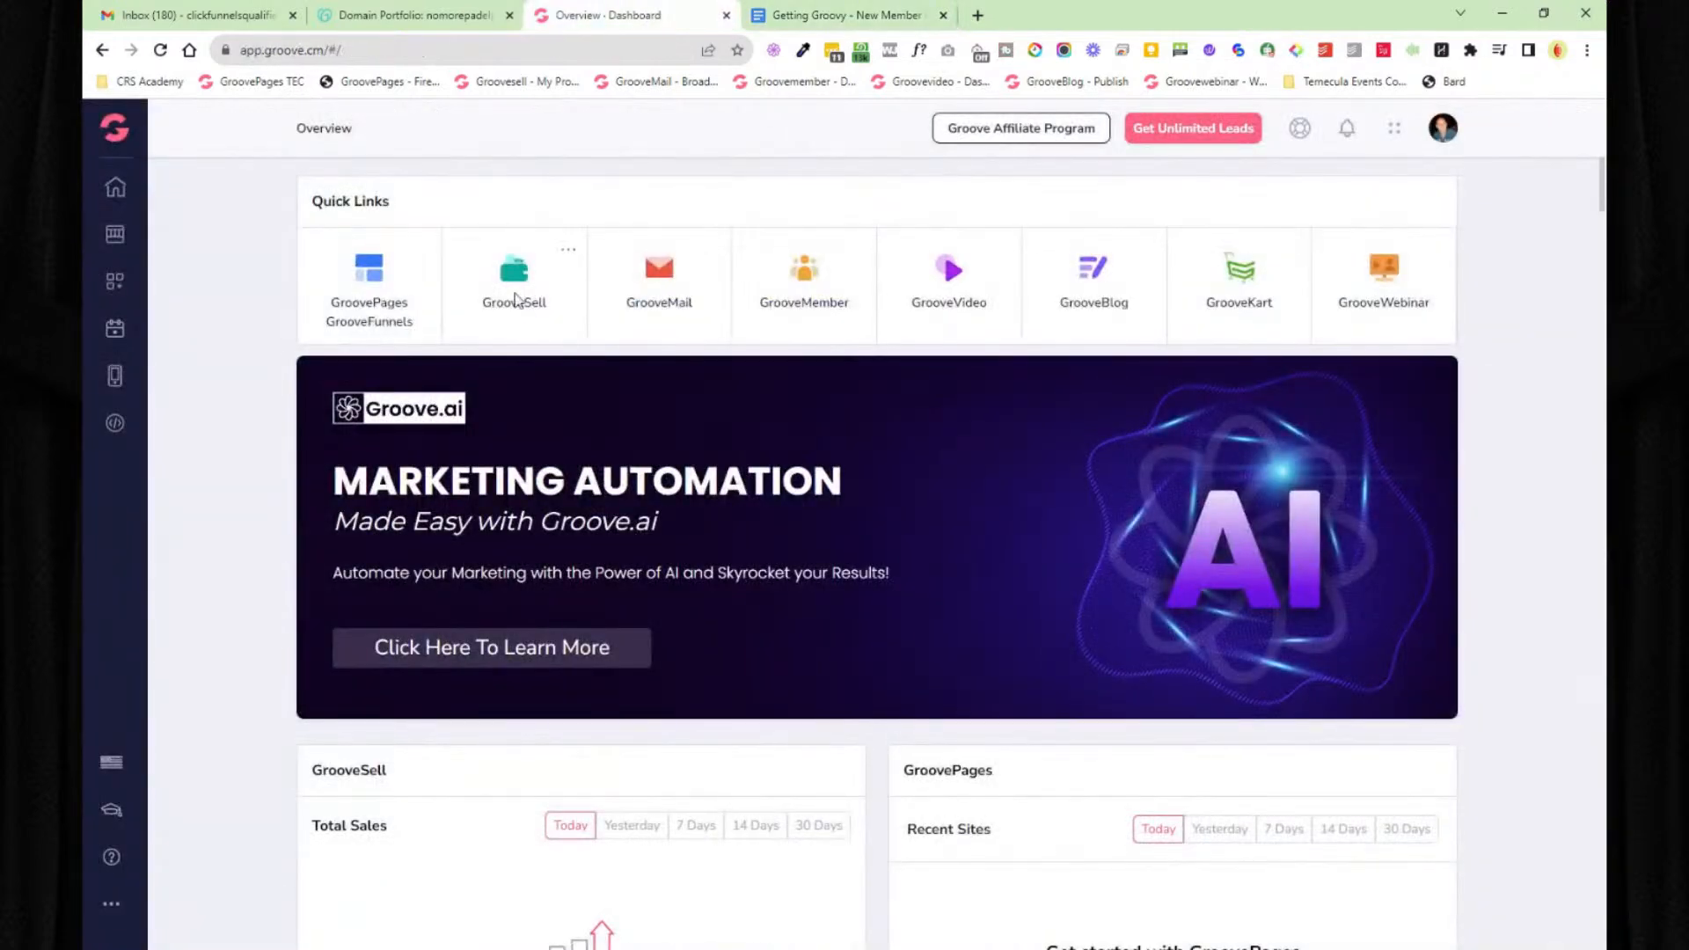
click(515, 283)
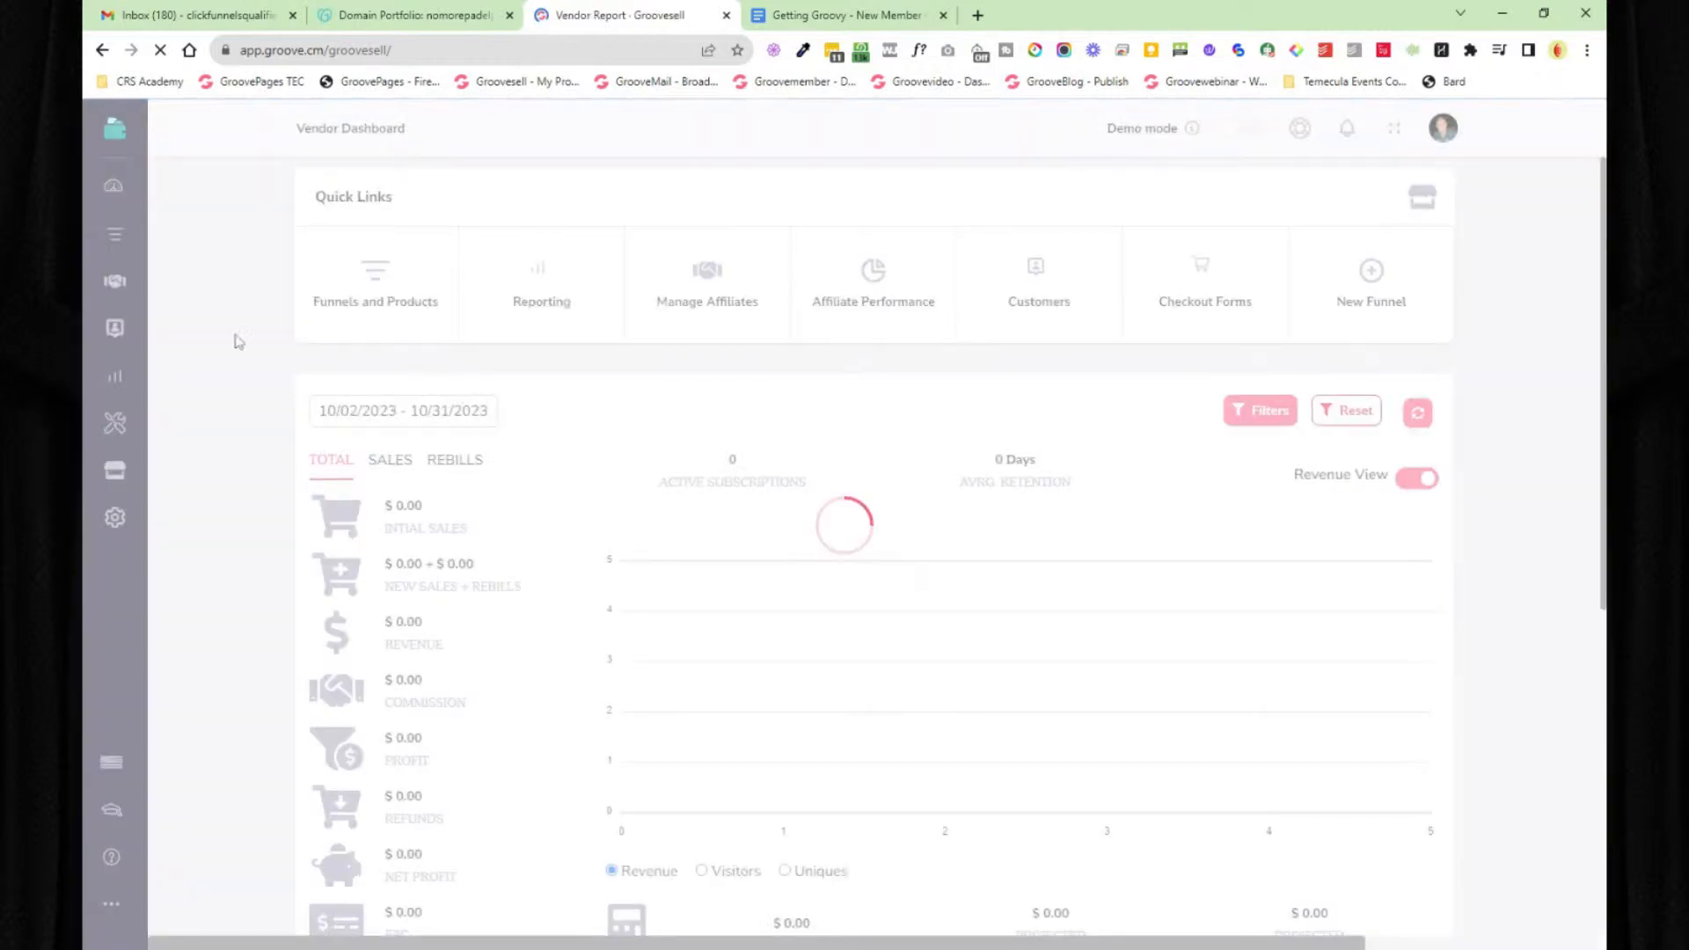
click(115, 525)
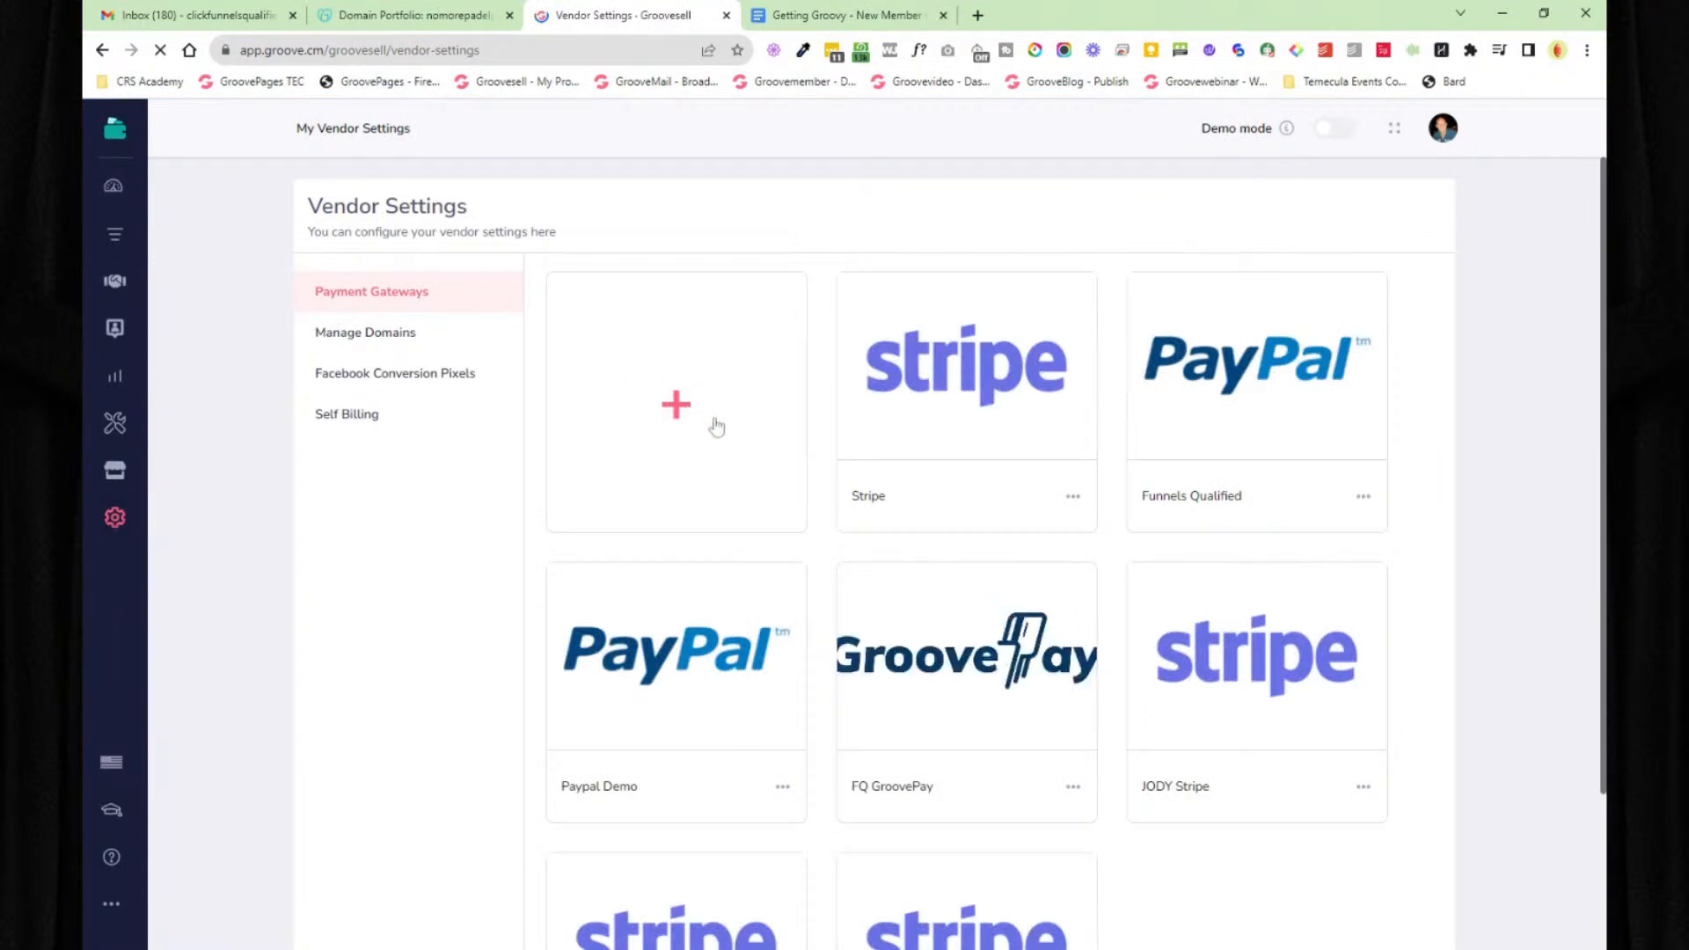
- Examine the connection forms for the Authorize.net, NMI, Braintree and Stripe payment gateways and leave without adding a gateway
click(657, 411)
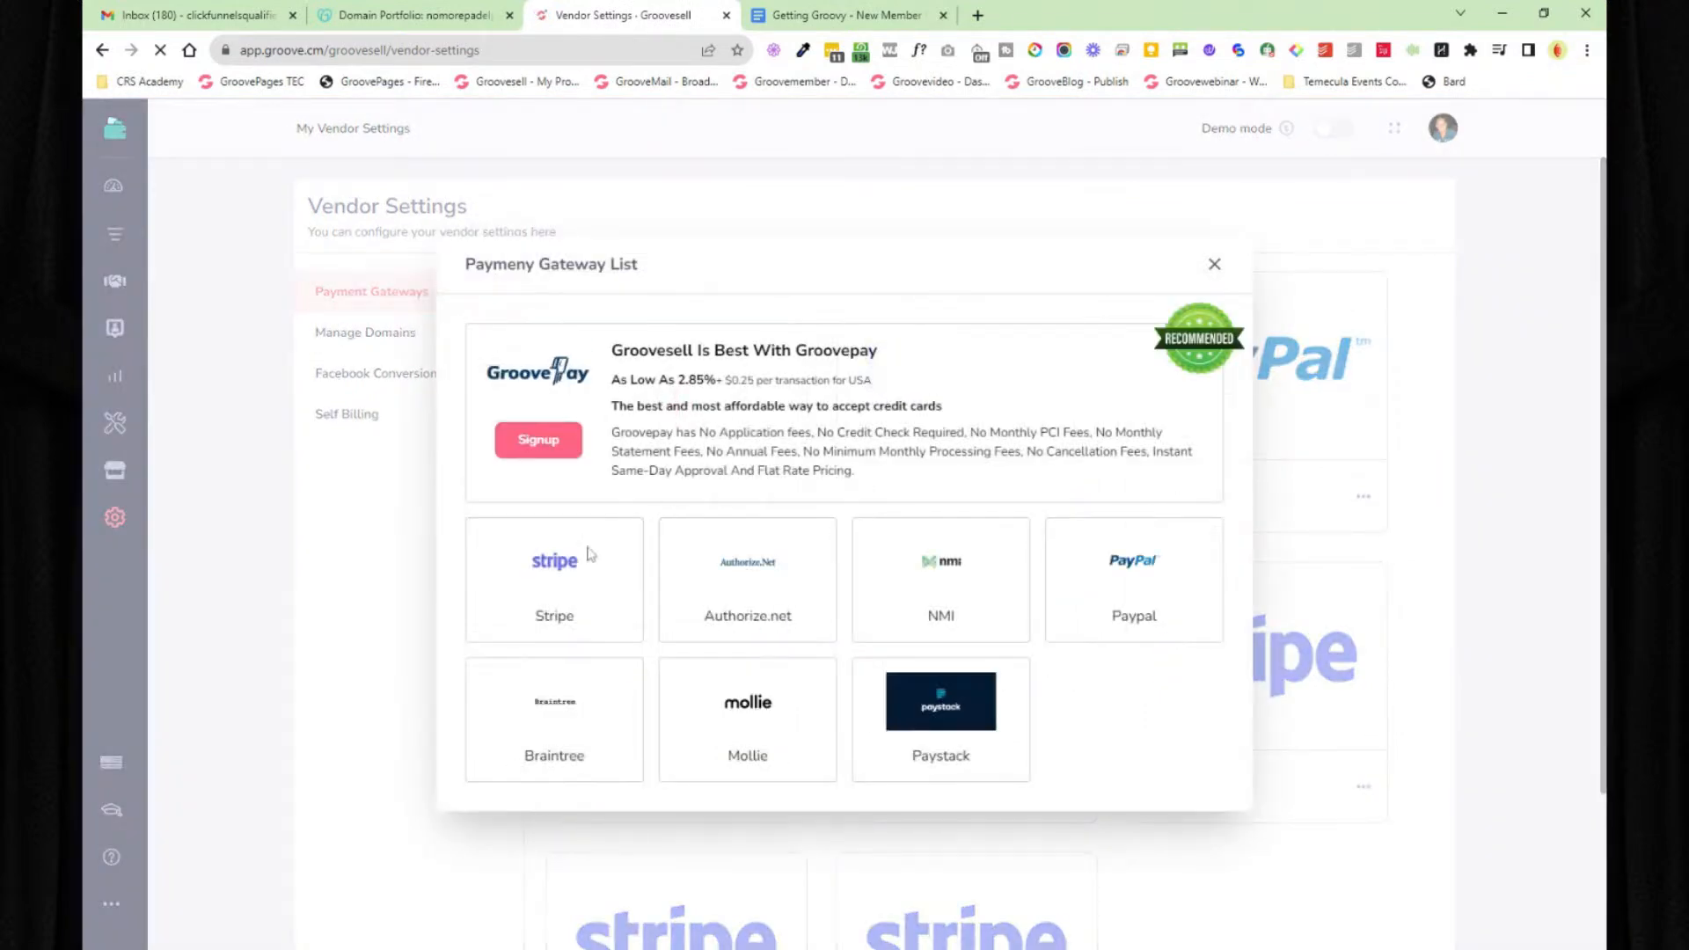
click(746, 582)
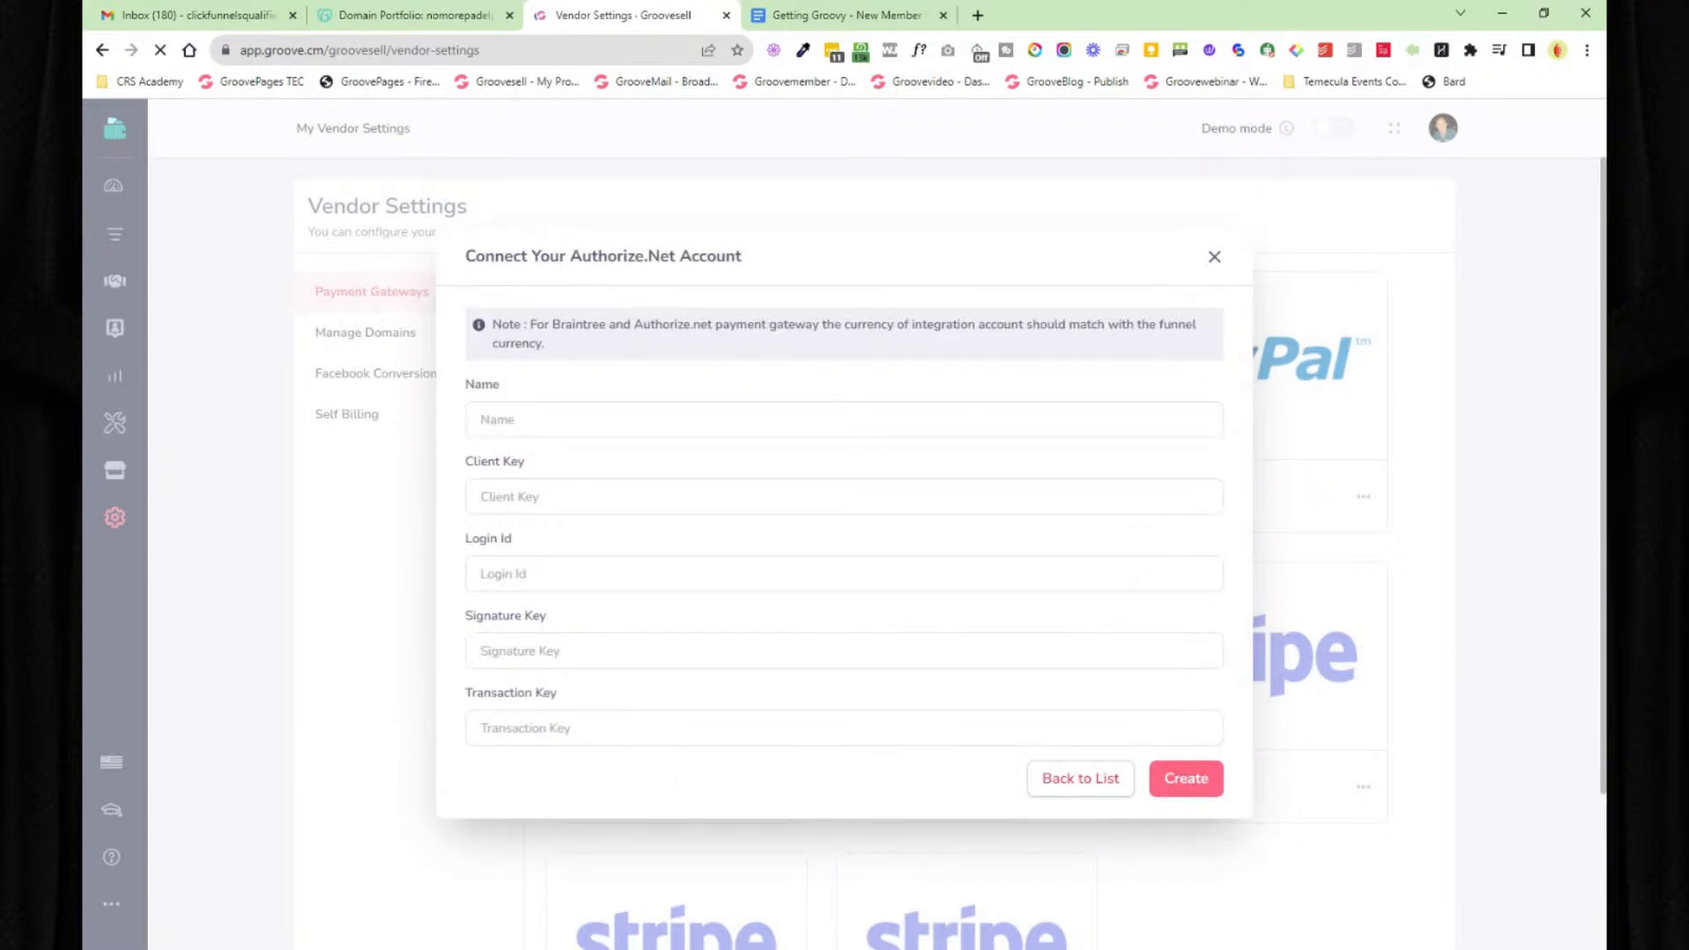
click(1089, 778)
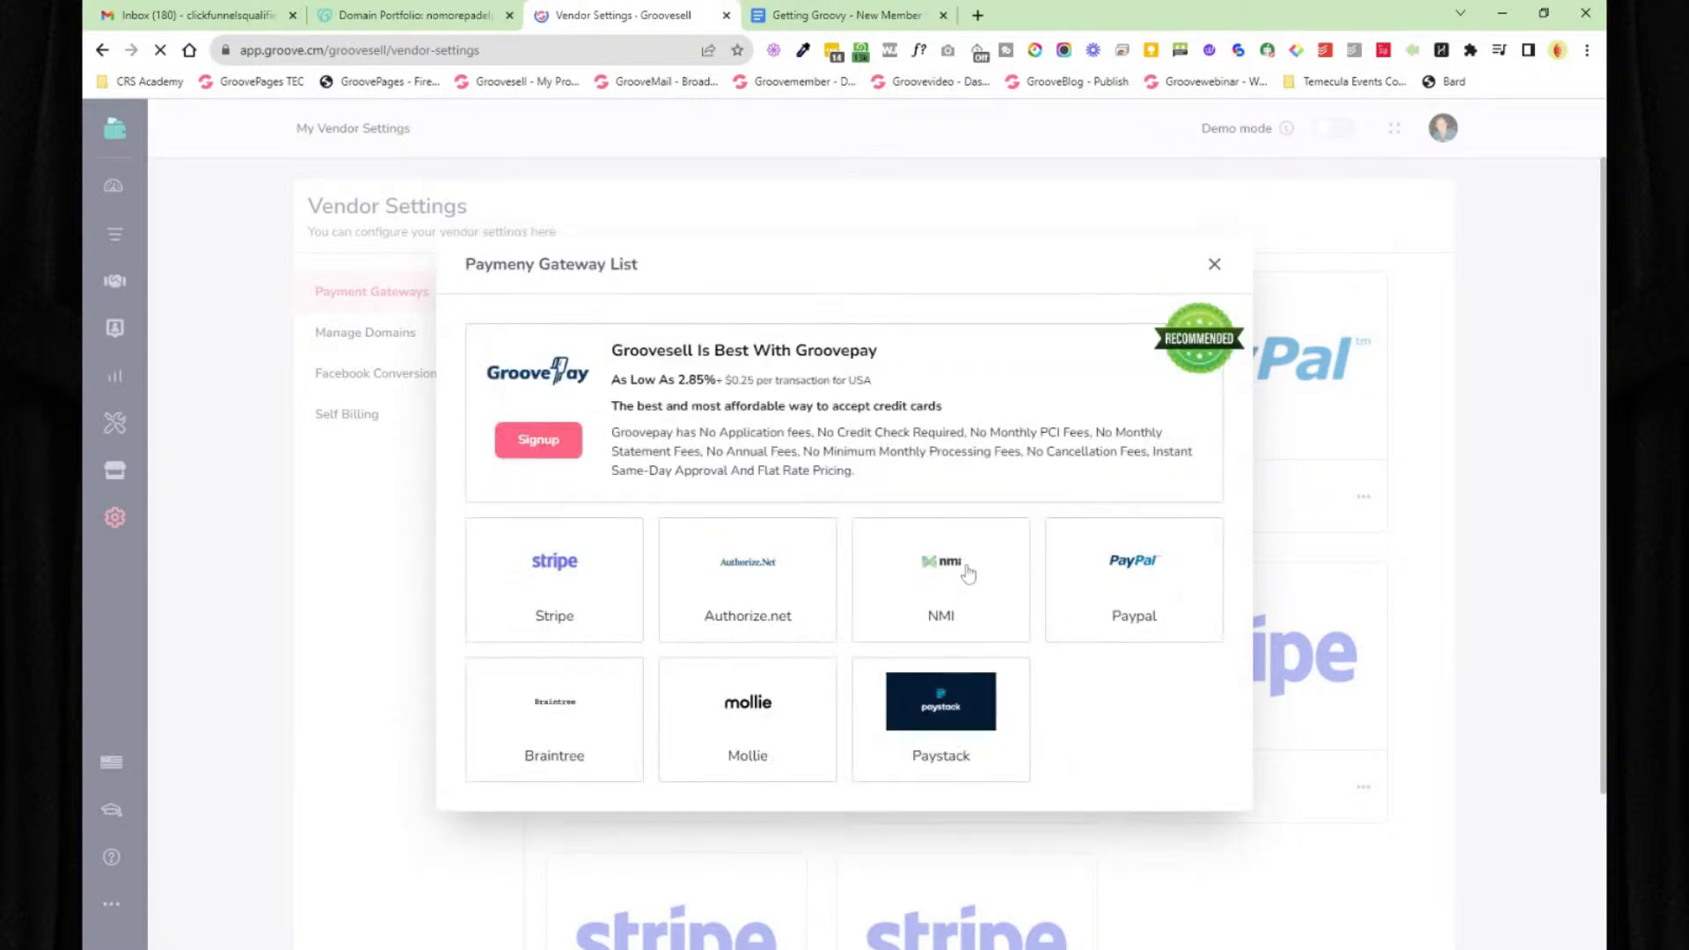
click(966, 577)
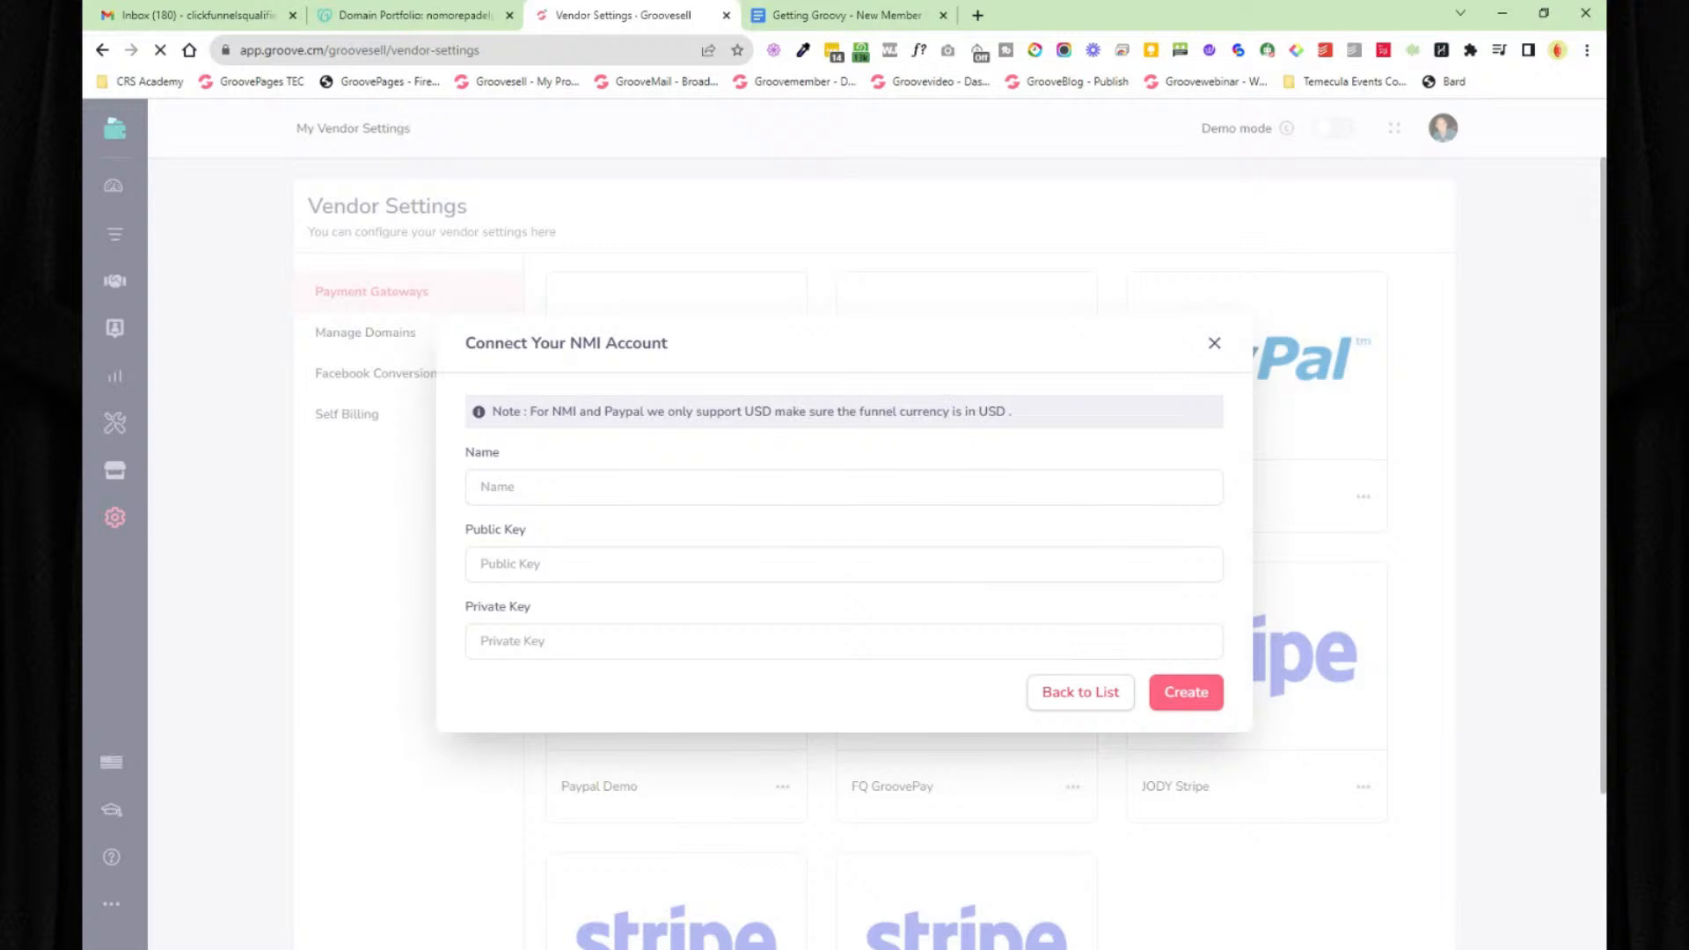
click(1084, 694)
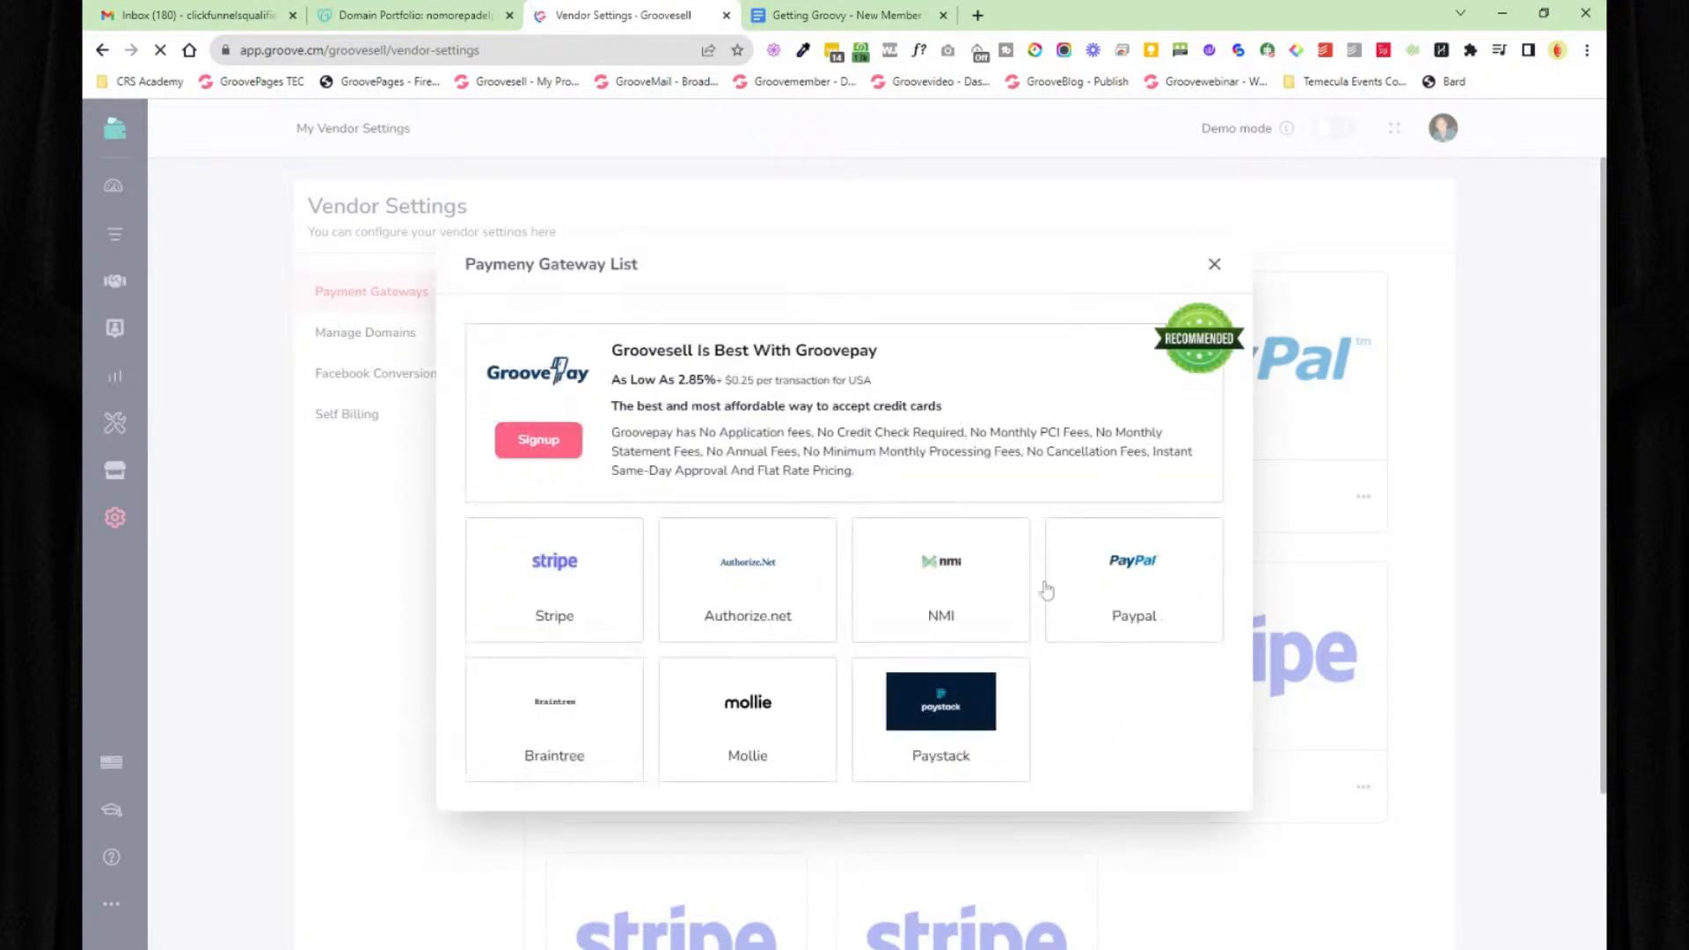
click(570, 709)
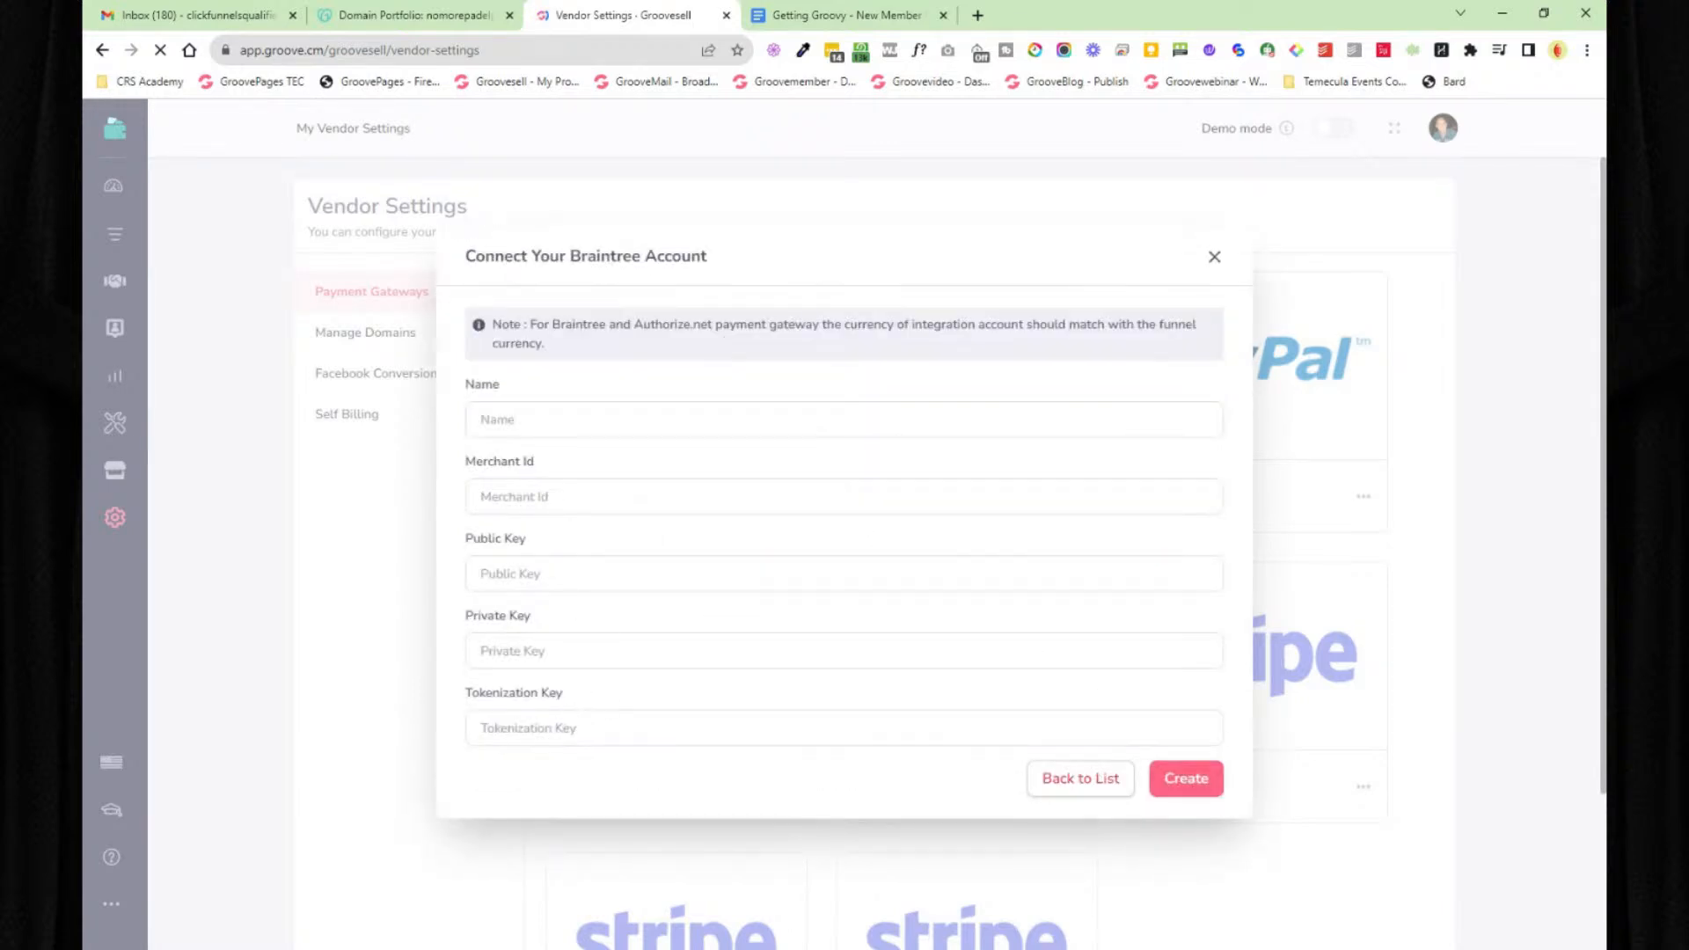
click(1080, 778)
click(582, 566)
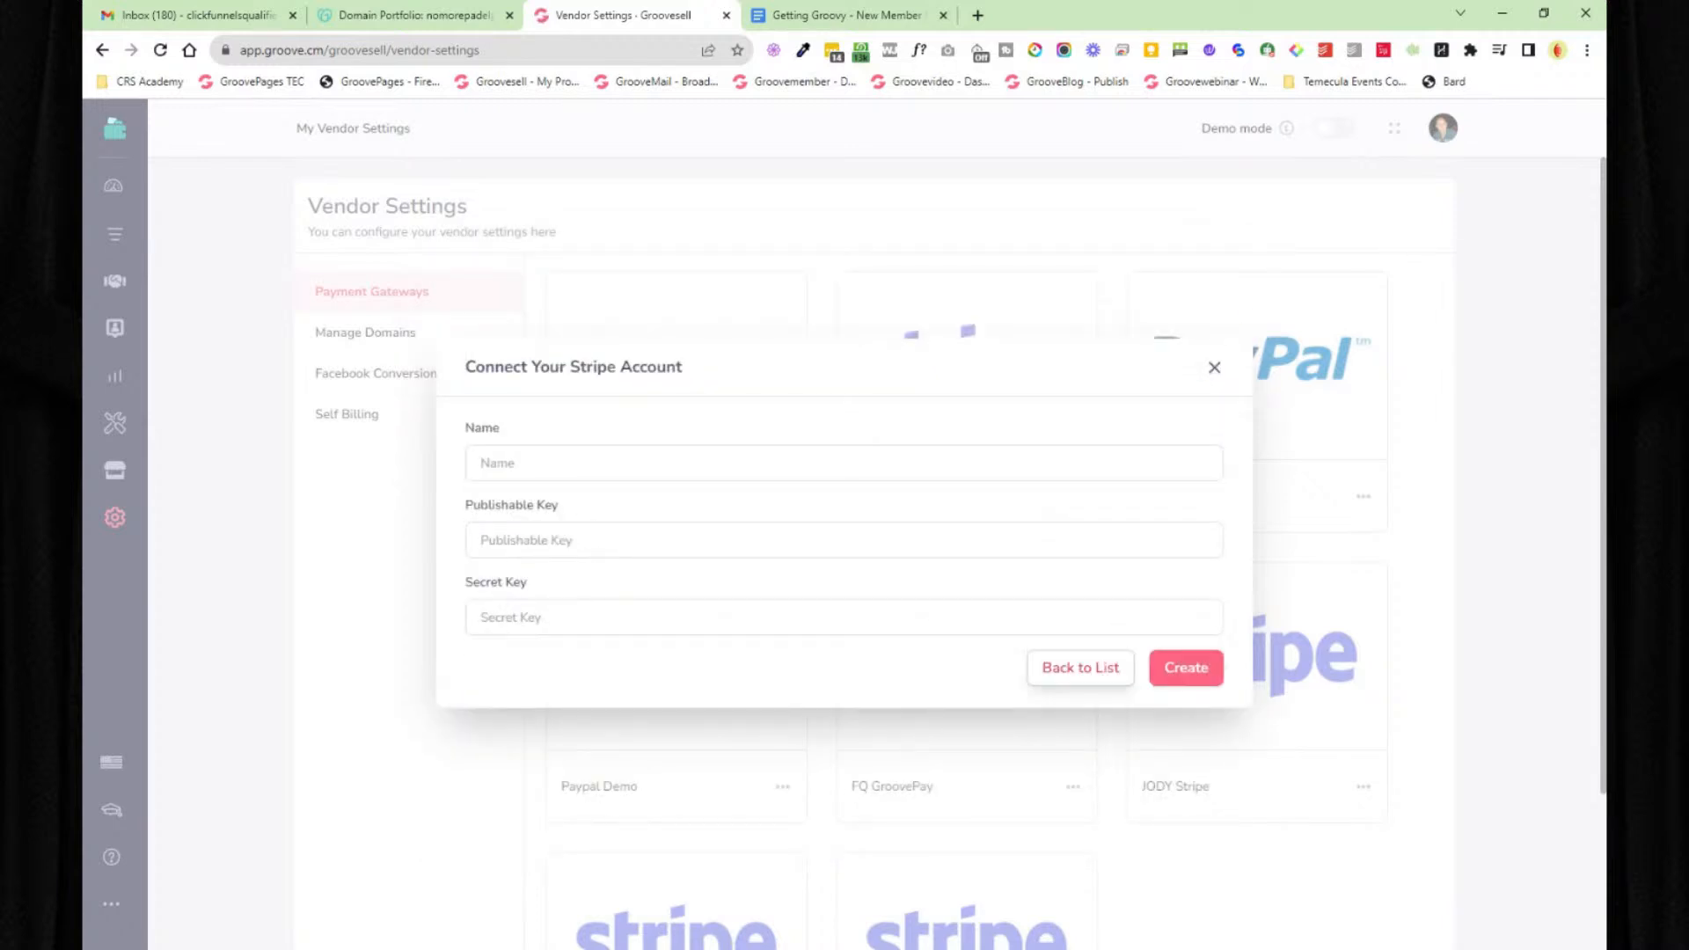
click(1075, 674)
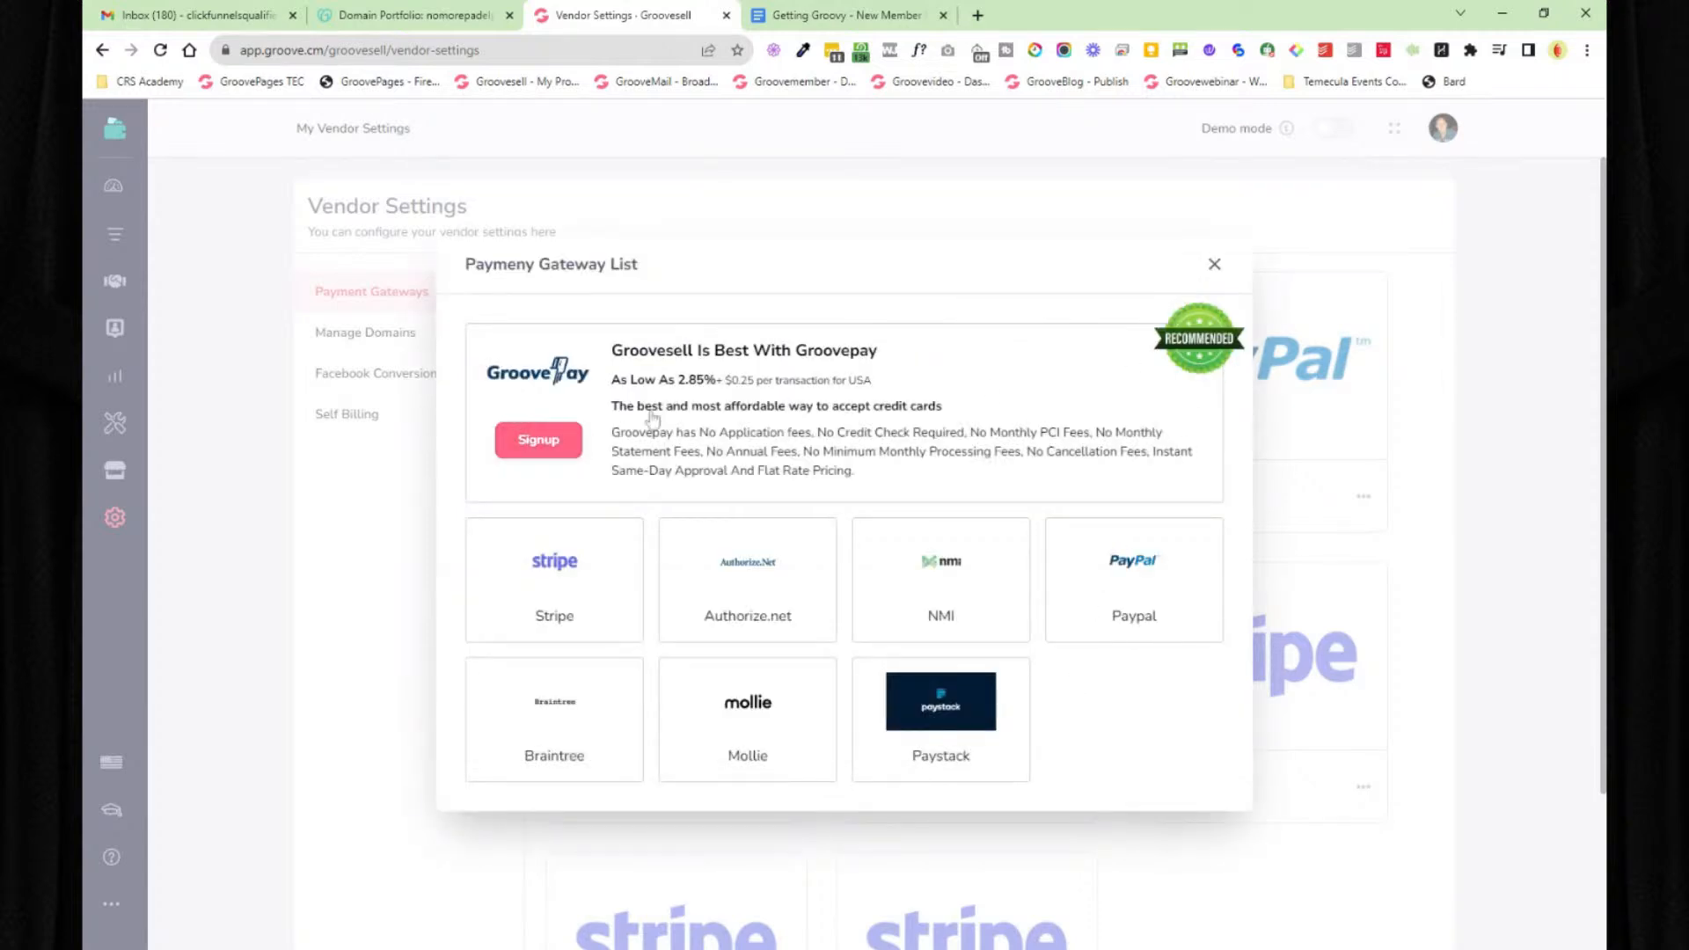
click(1214, 264)
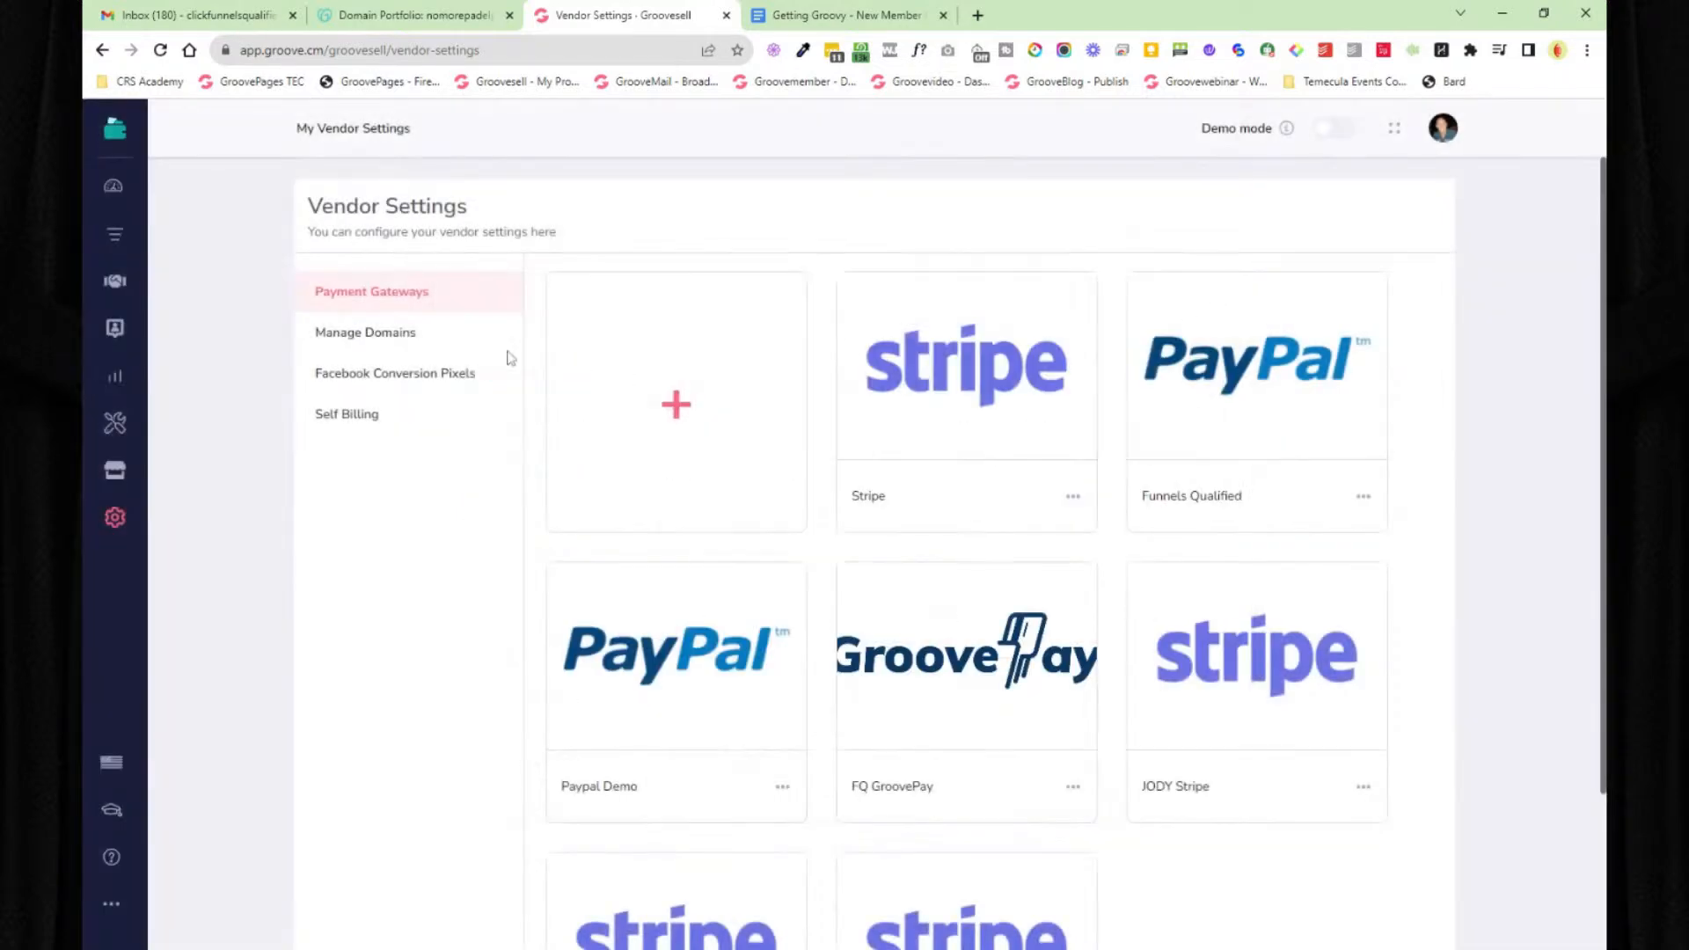
- Go back to the Groove dashboard from GrooveSell, checking the Google Docs onboarding roadmap while it loads
mouse_move(113, 169)
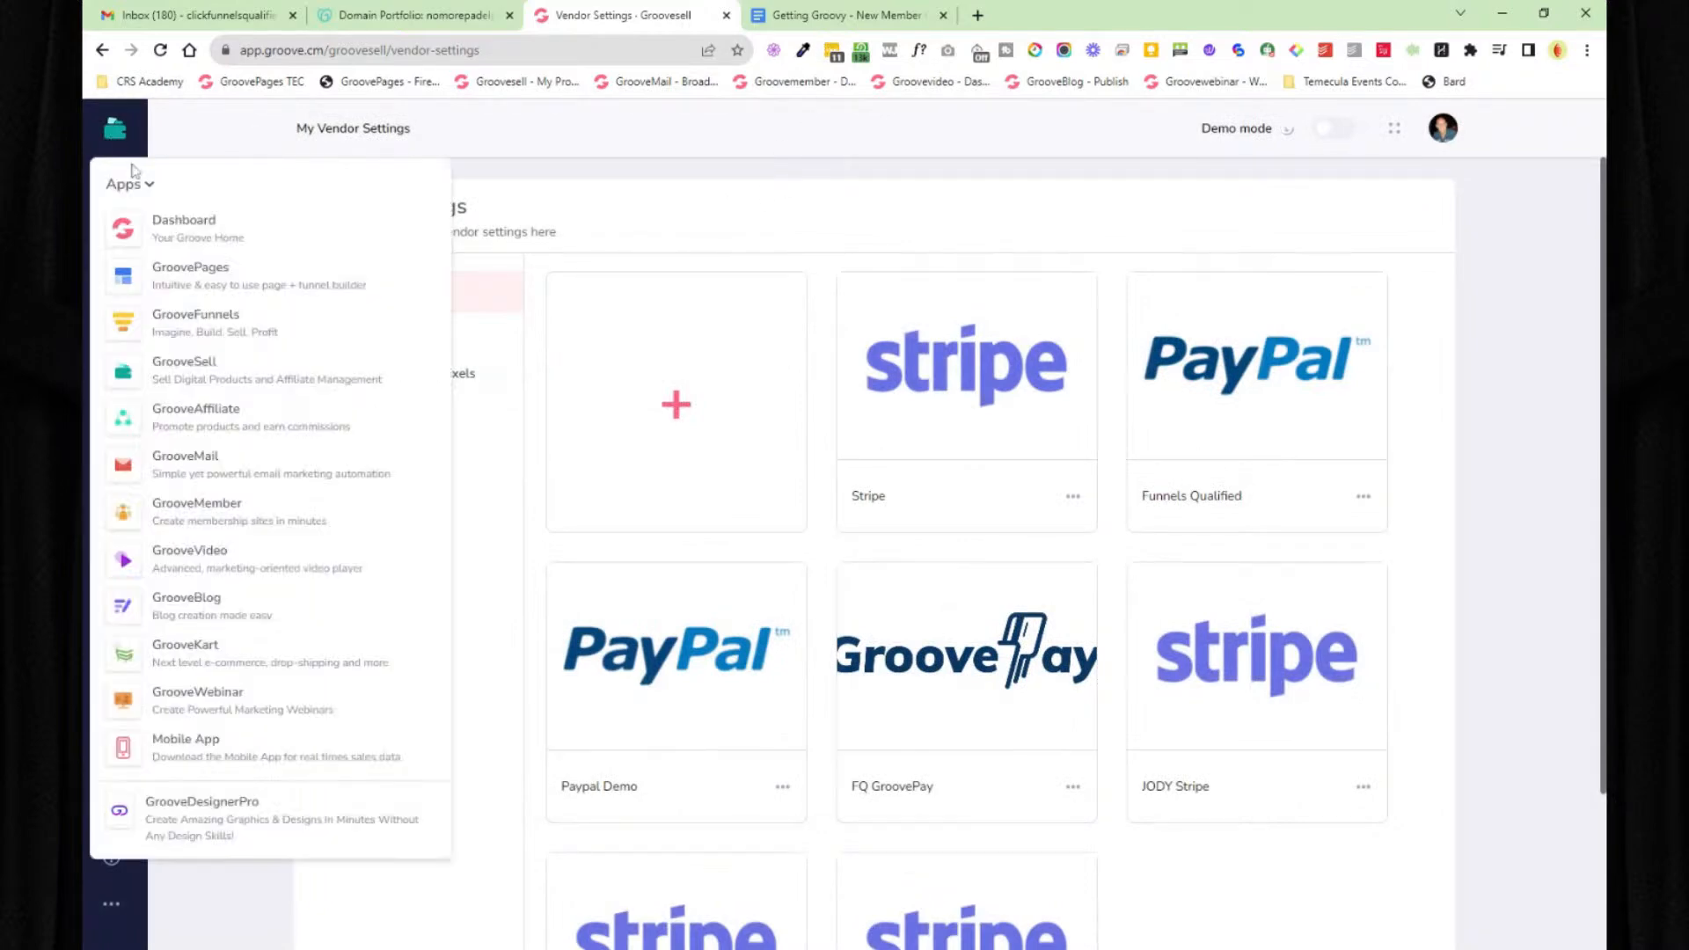
click(240, 229)
click(813, 27)
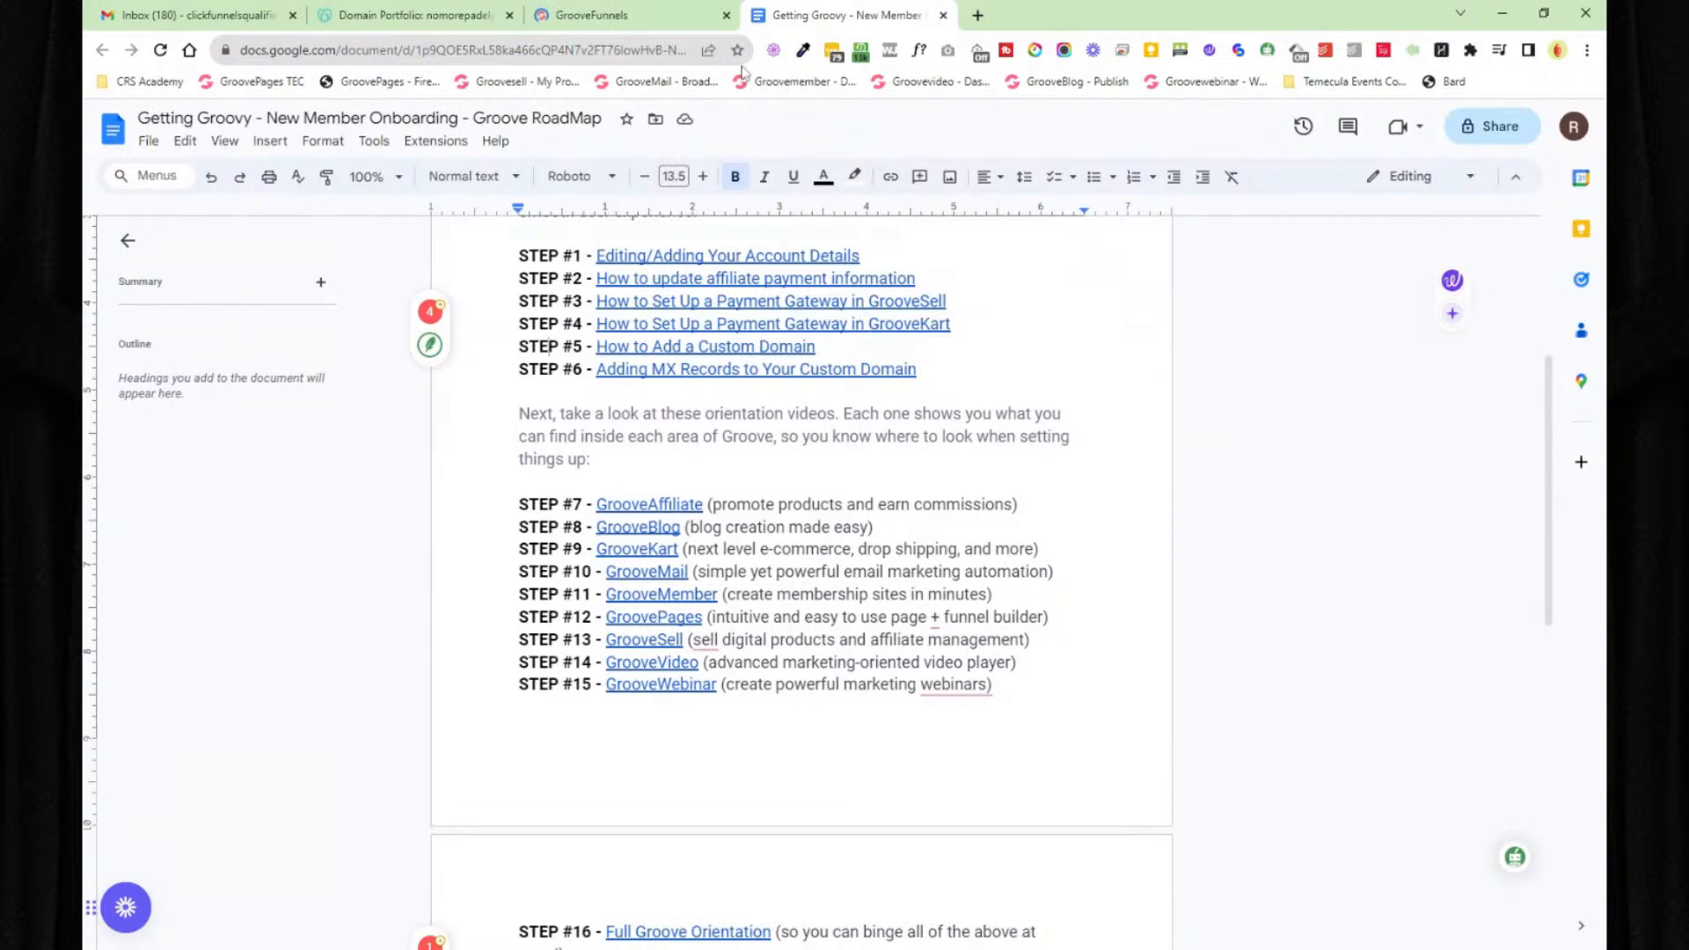
key(ctrl+shift+Tab)
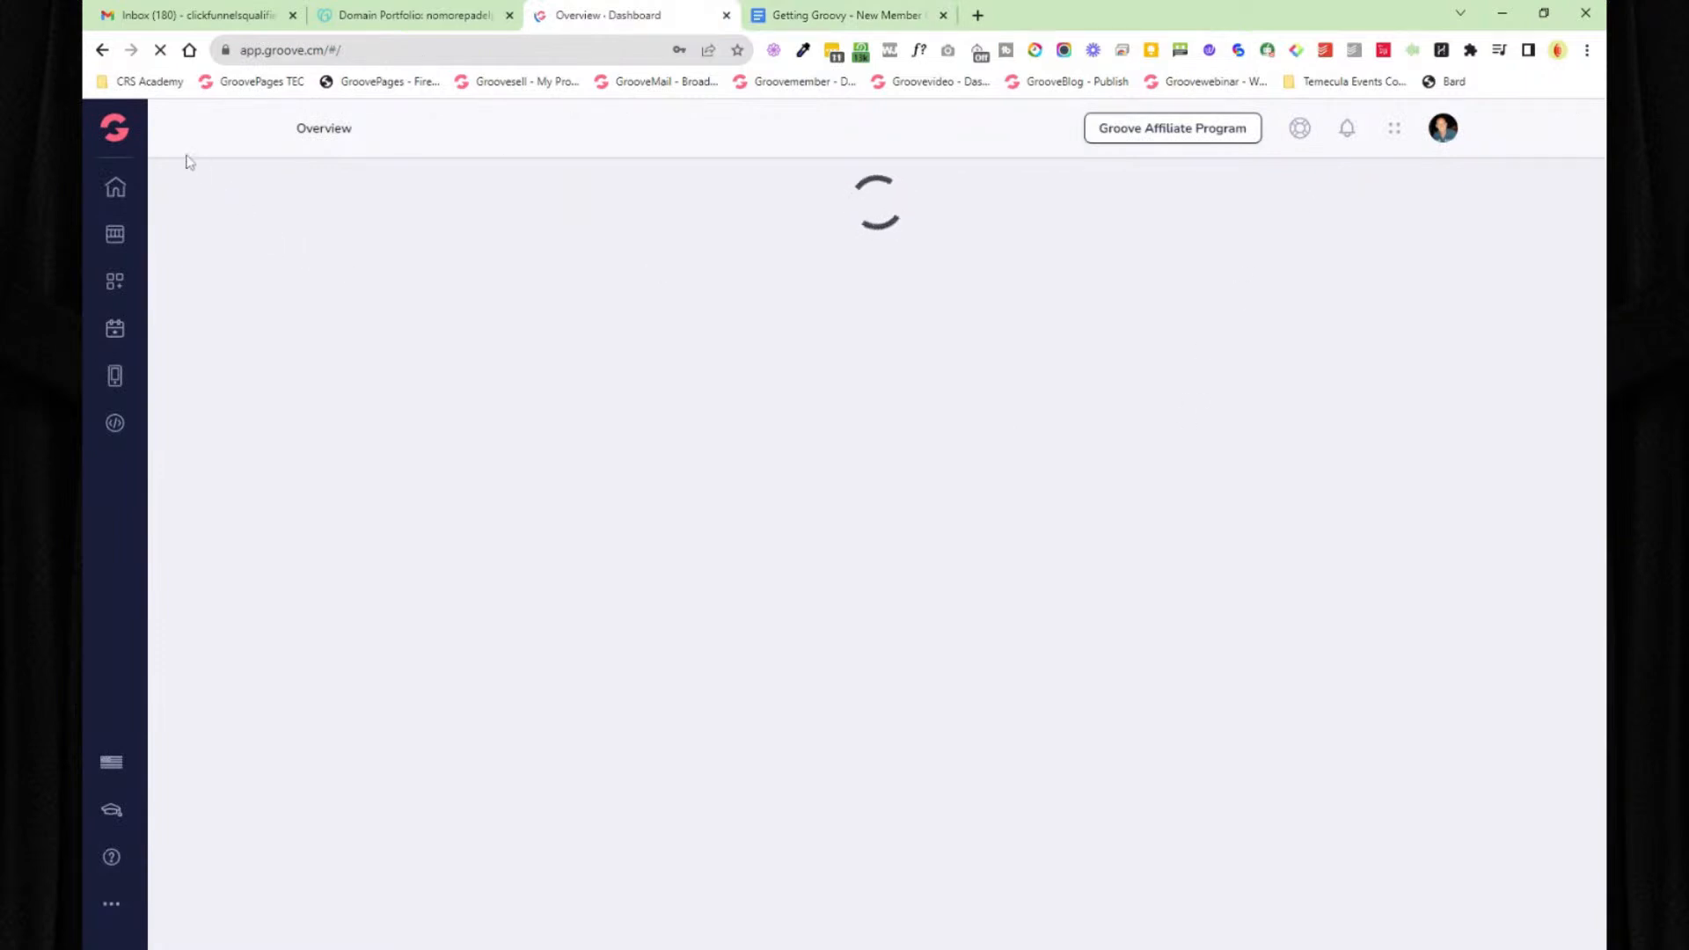
- Switch to the GrooveKart app and open the admin dashboard of the store at padelfanatics.groovekart.com
click(132, 141)
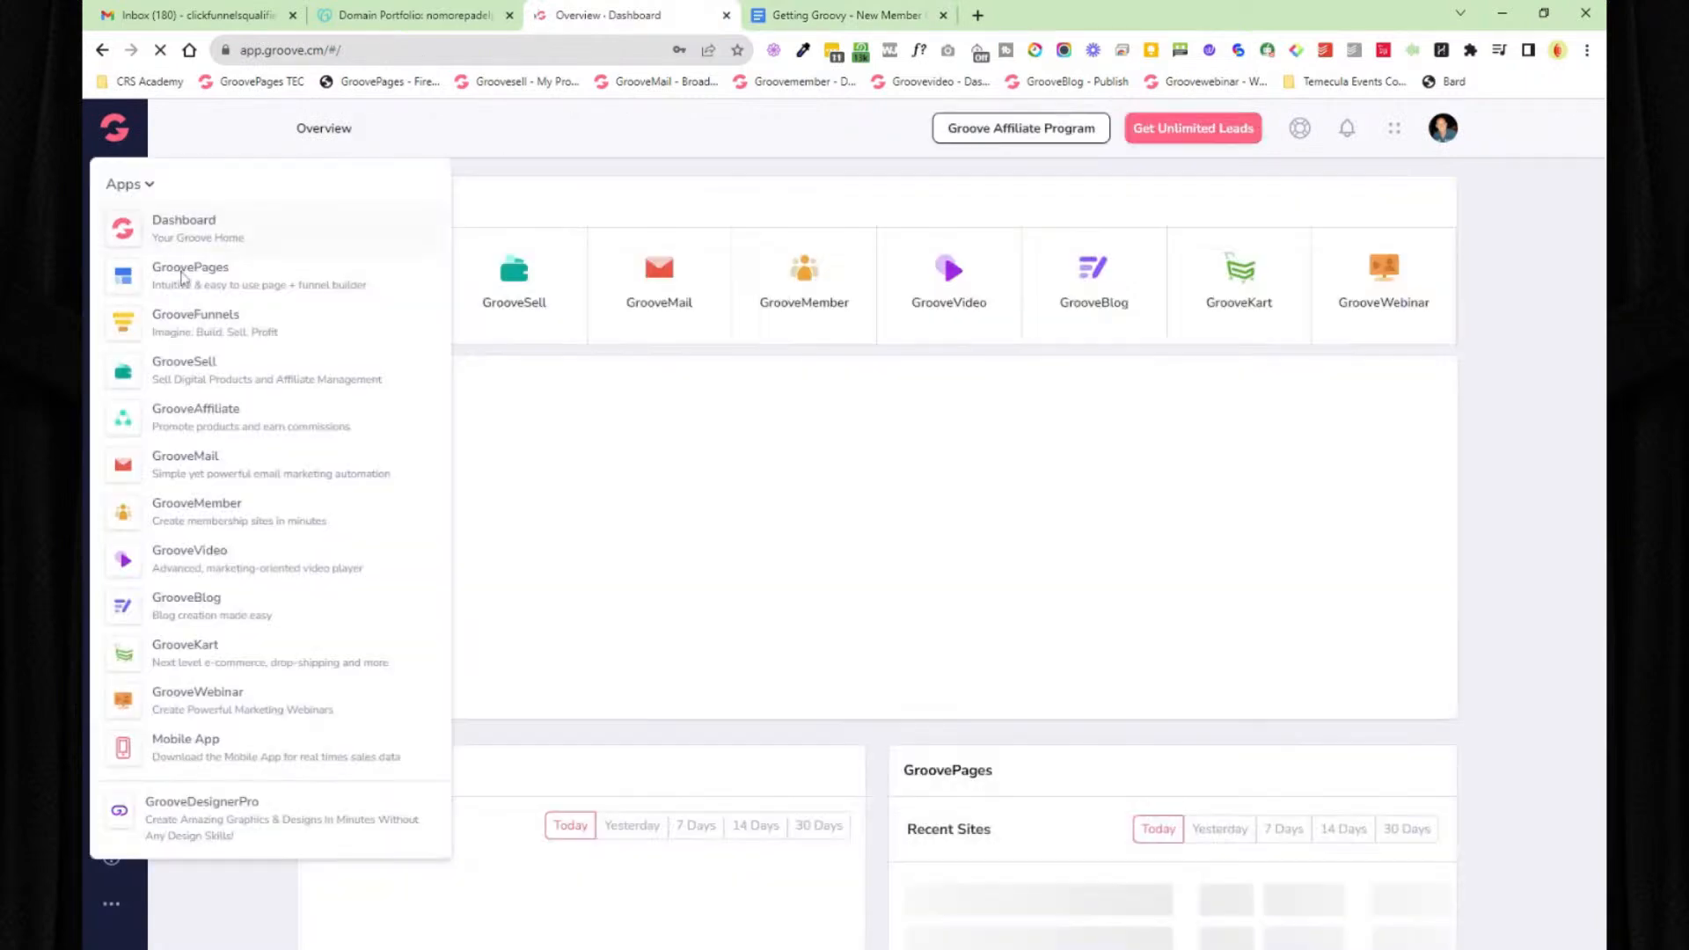
click(242, 666)
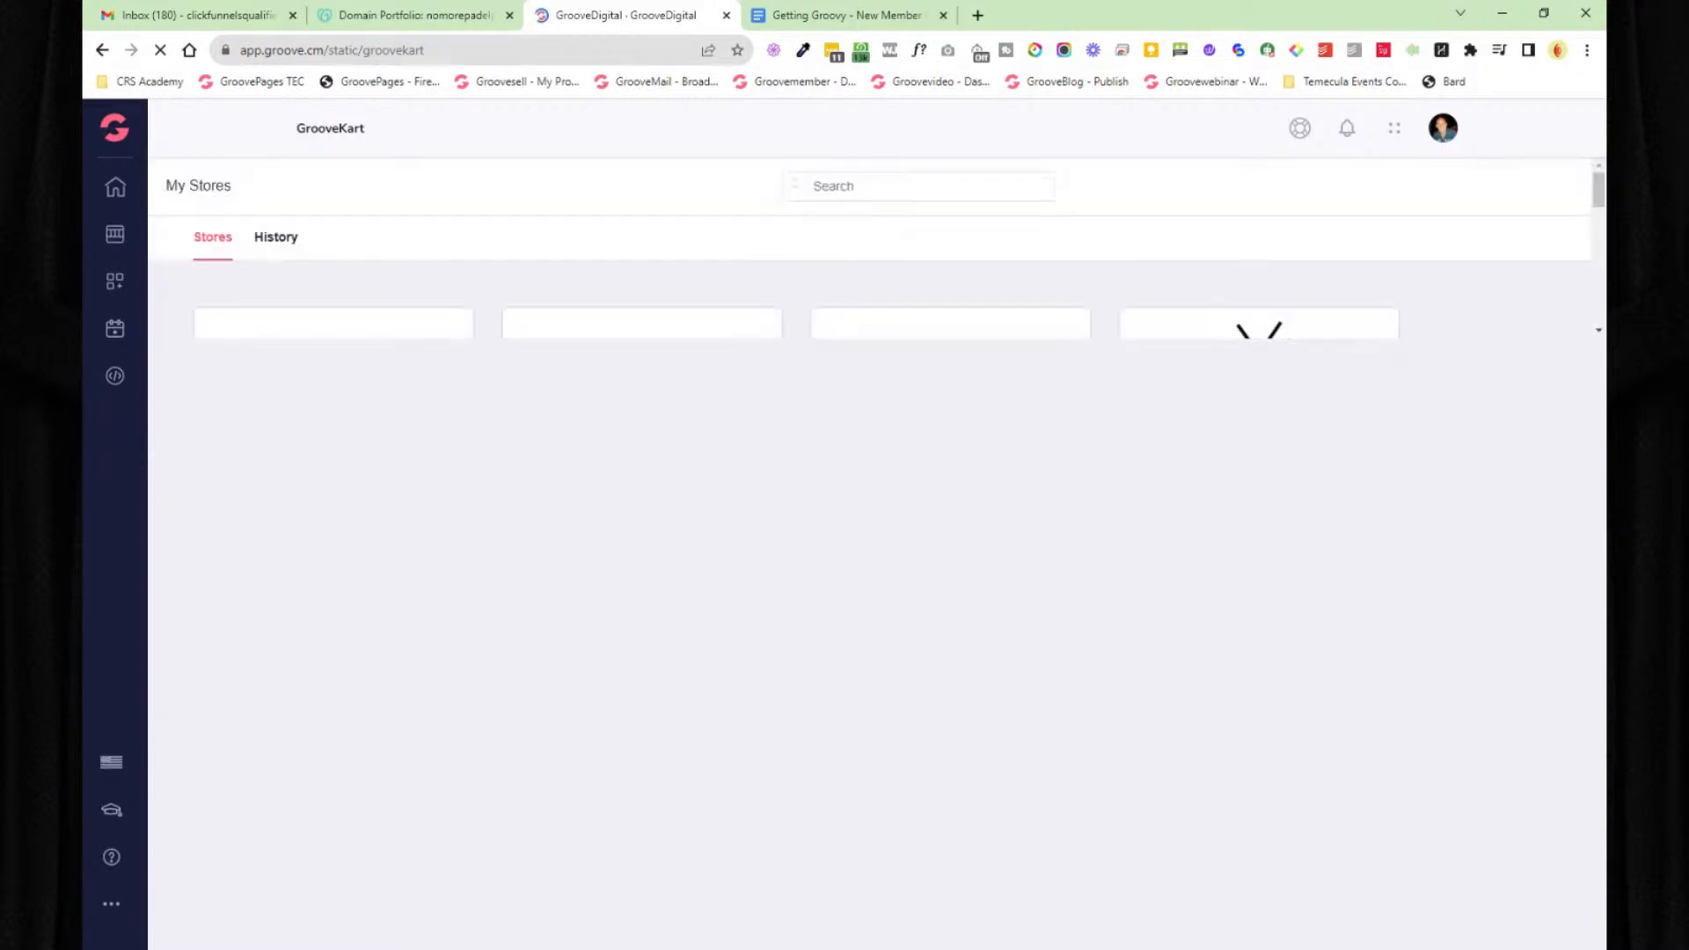
mouse_move(590, 501)
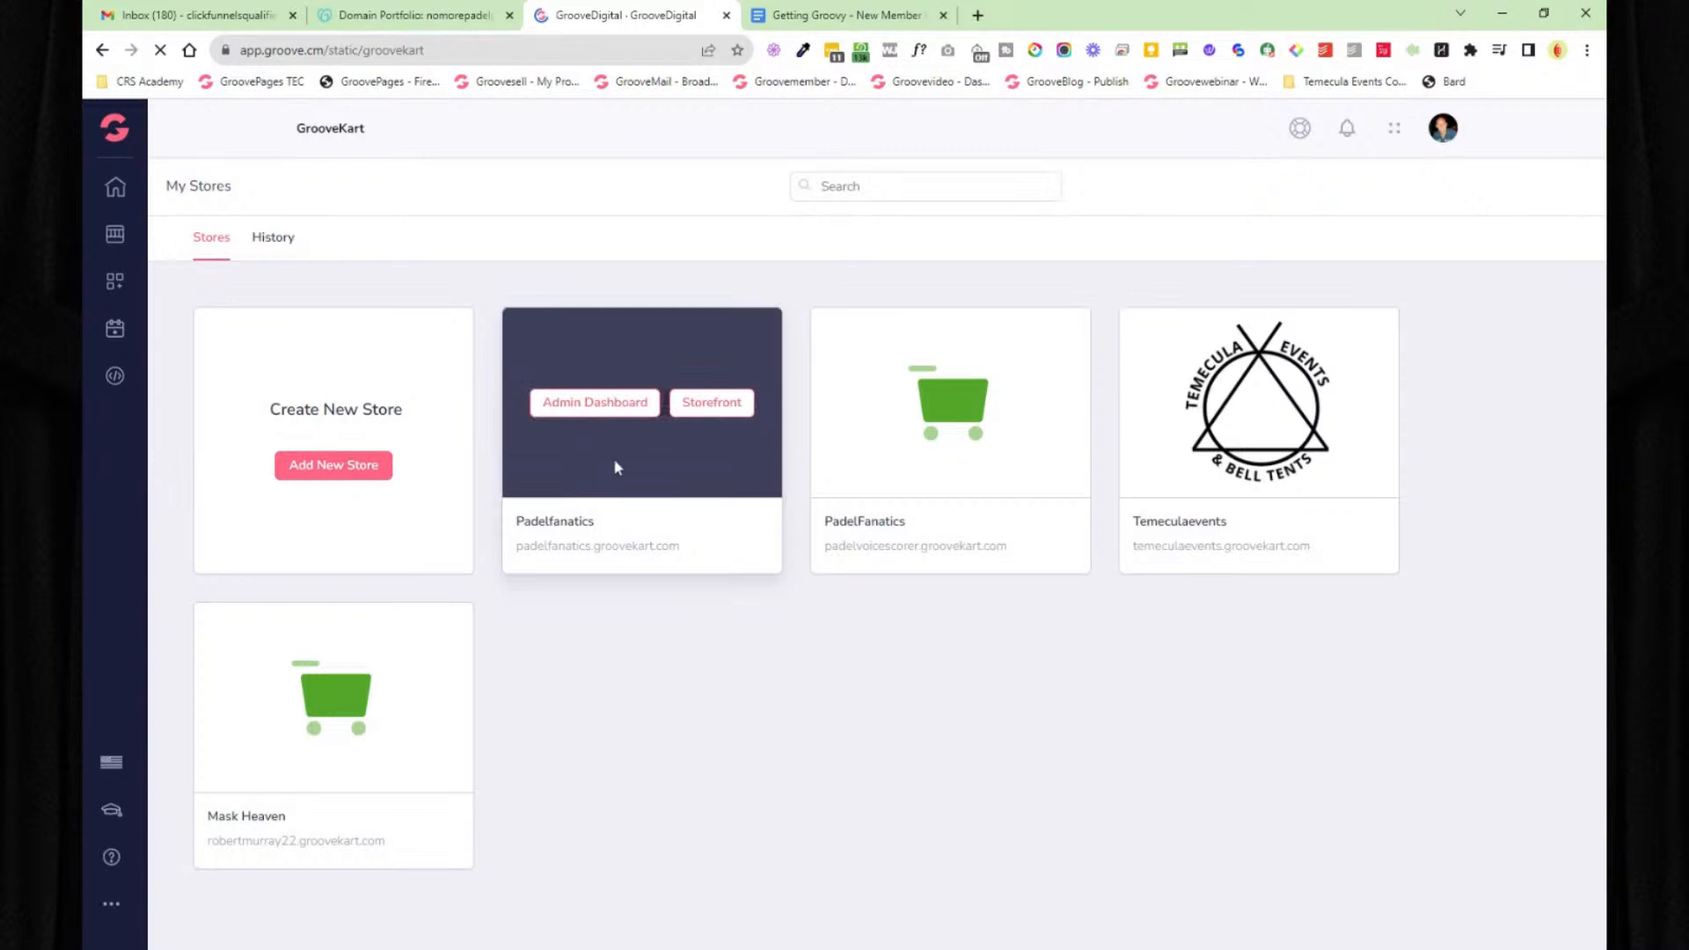
click(596, 407)
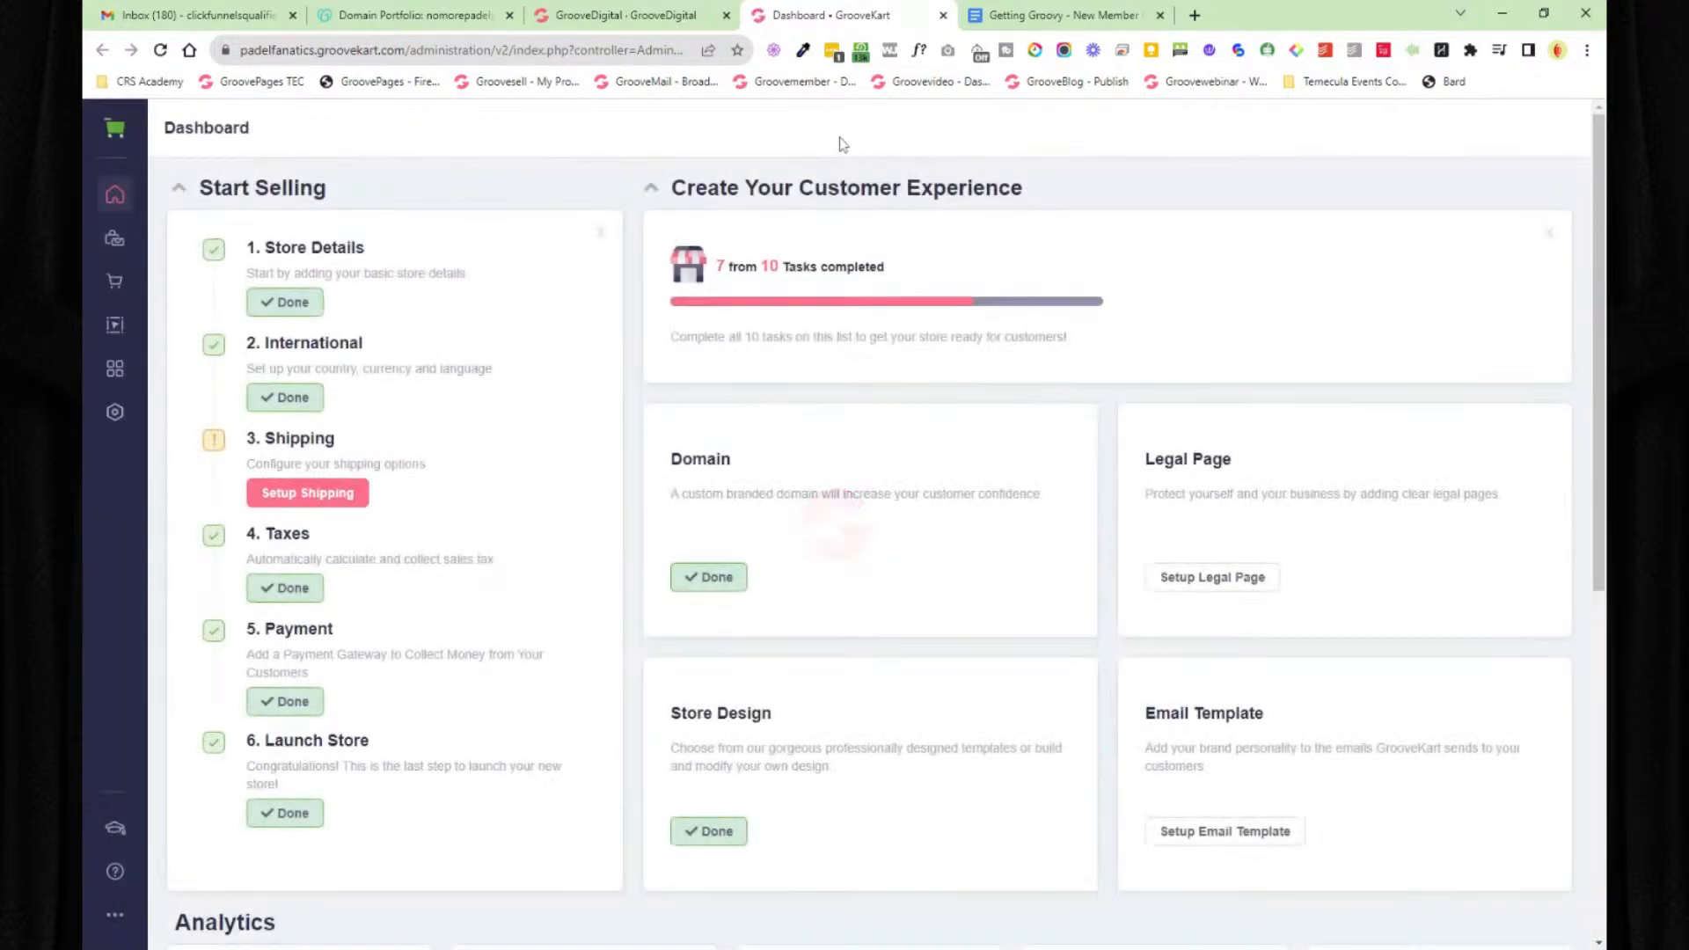
- Open the GrooveKart store's payment gateway settings and look over the available gateways, including the options for Stripe
click(115, 414)
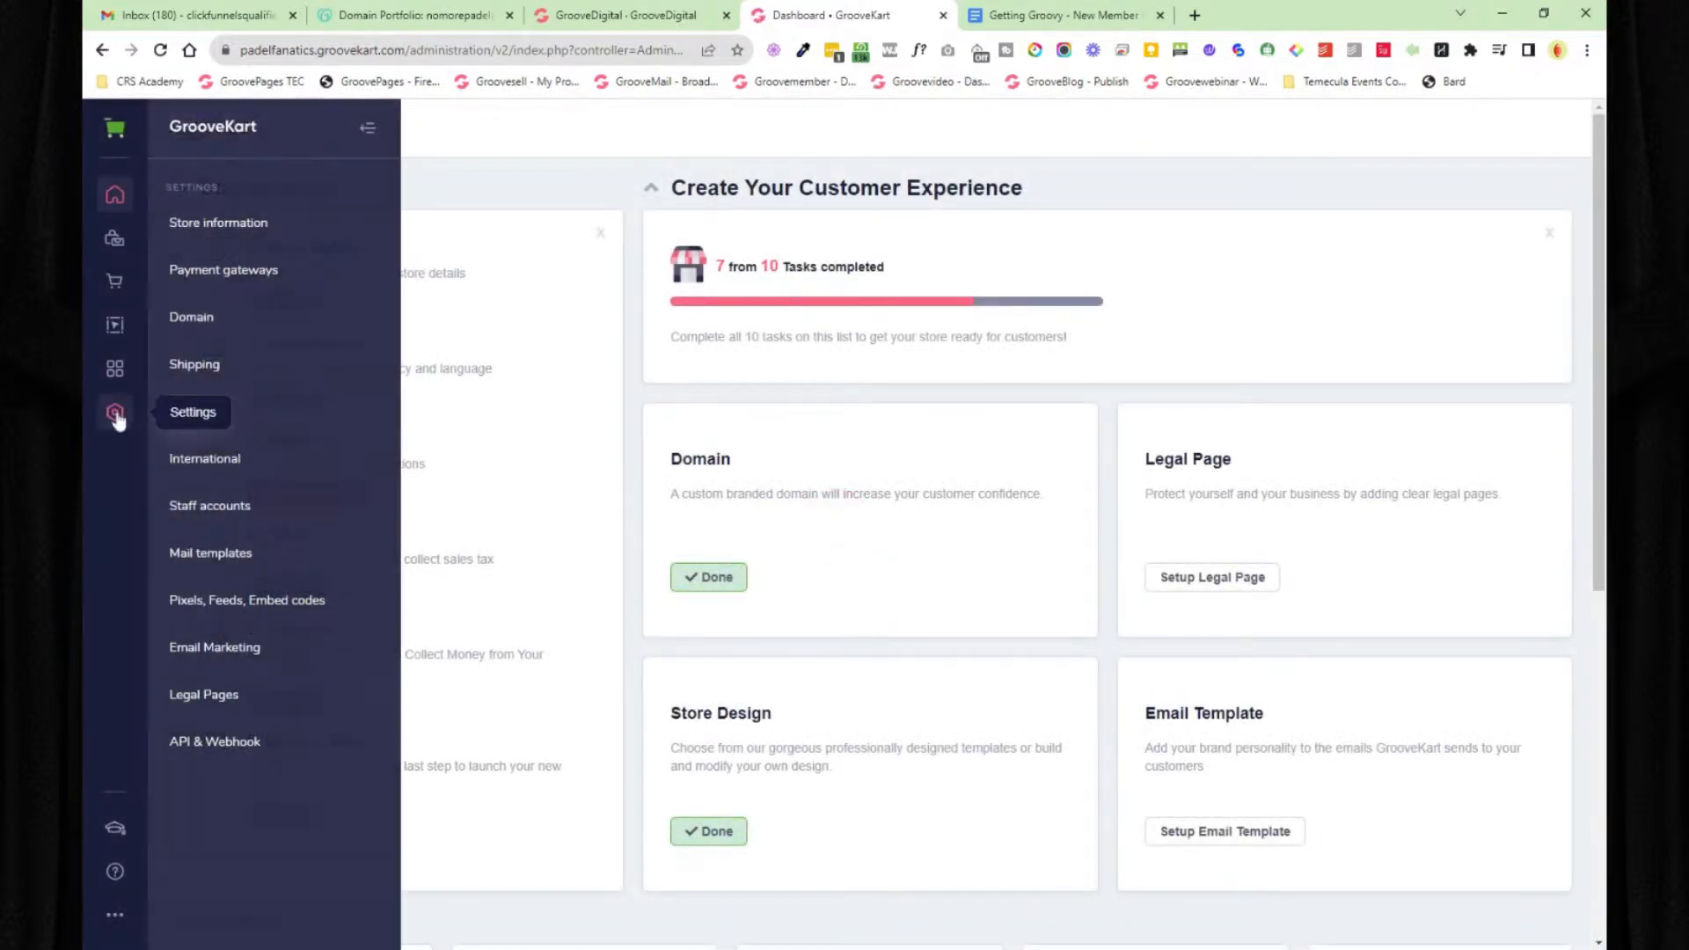
click(270, 269)
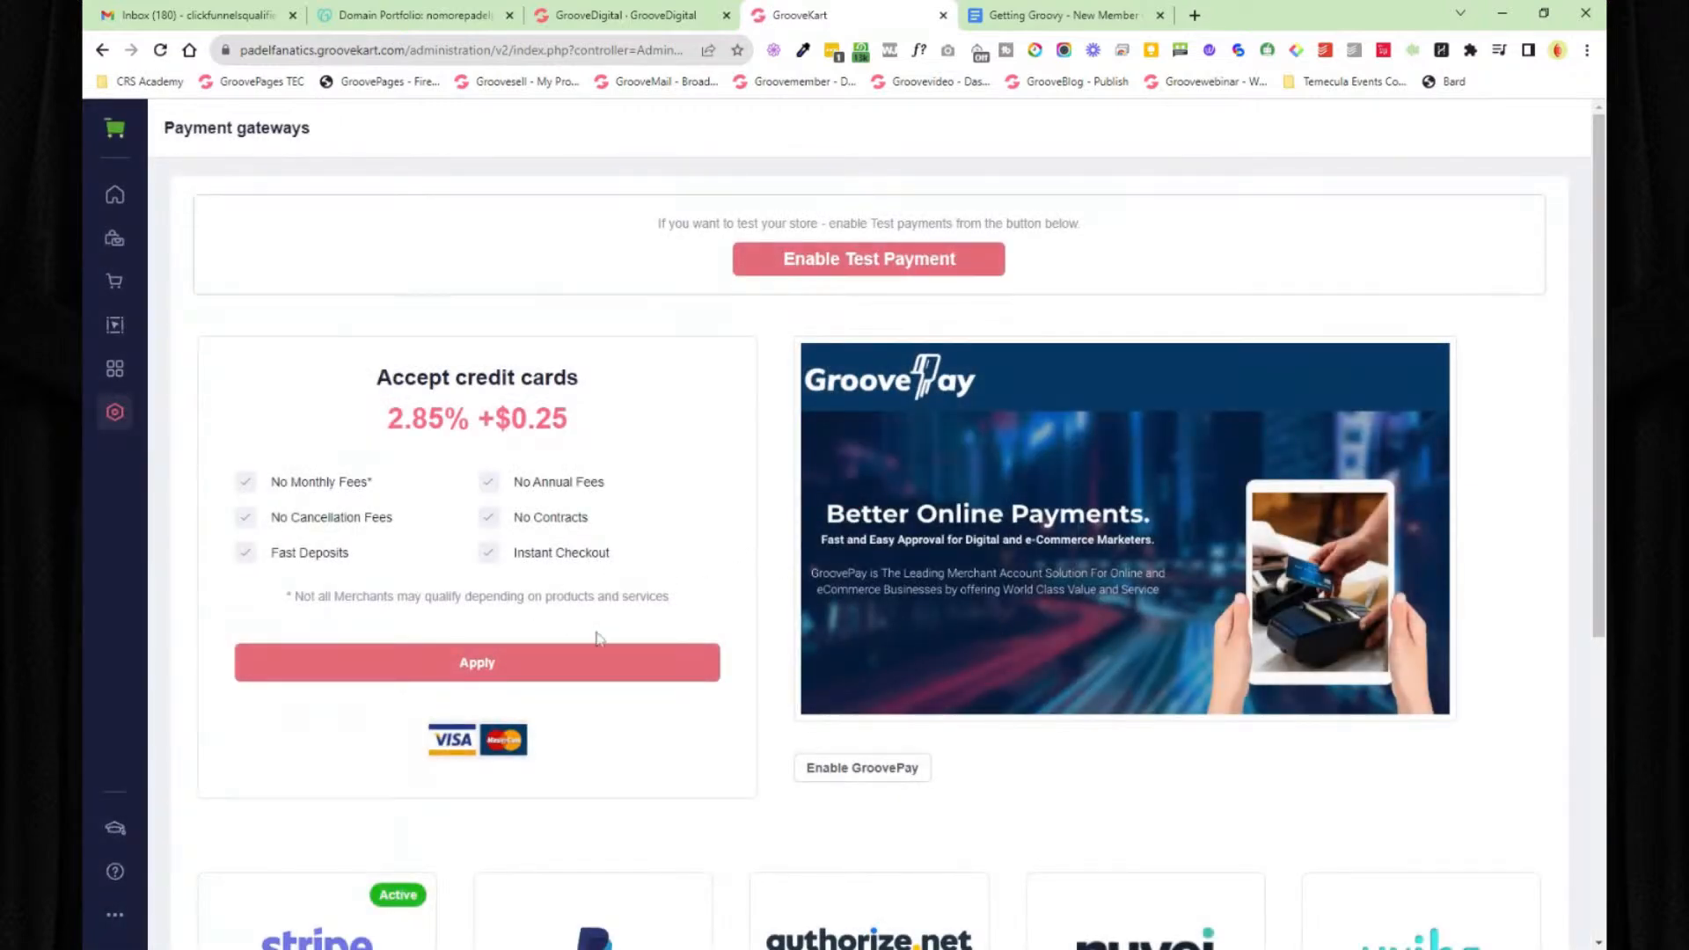
scroll(529, 671, down, 5)
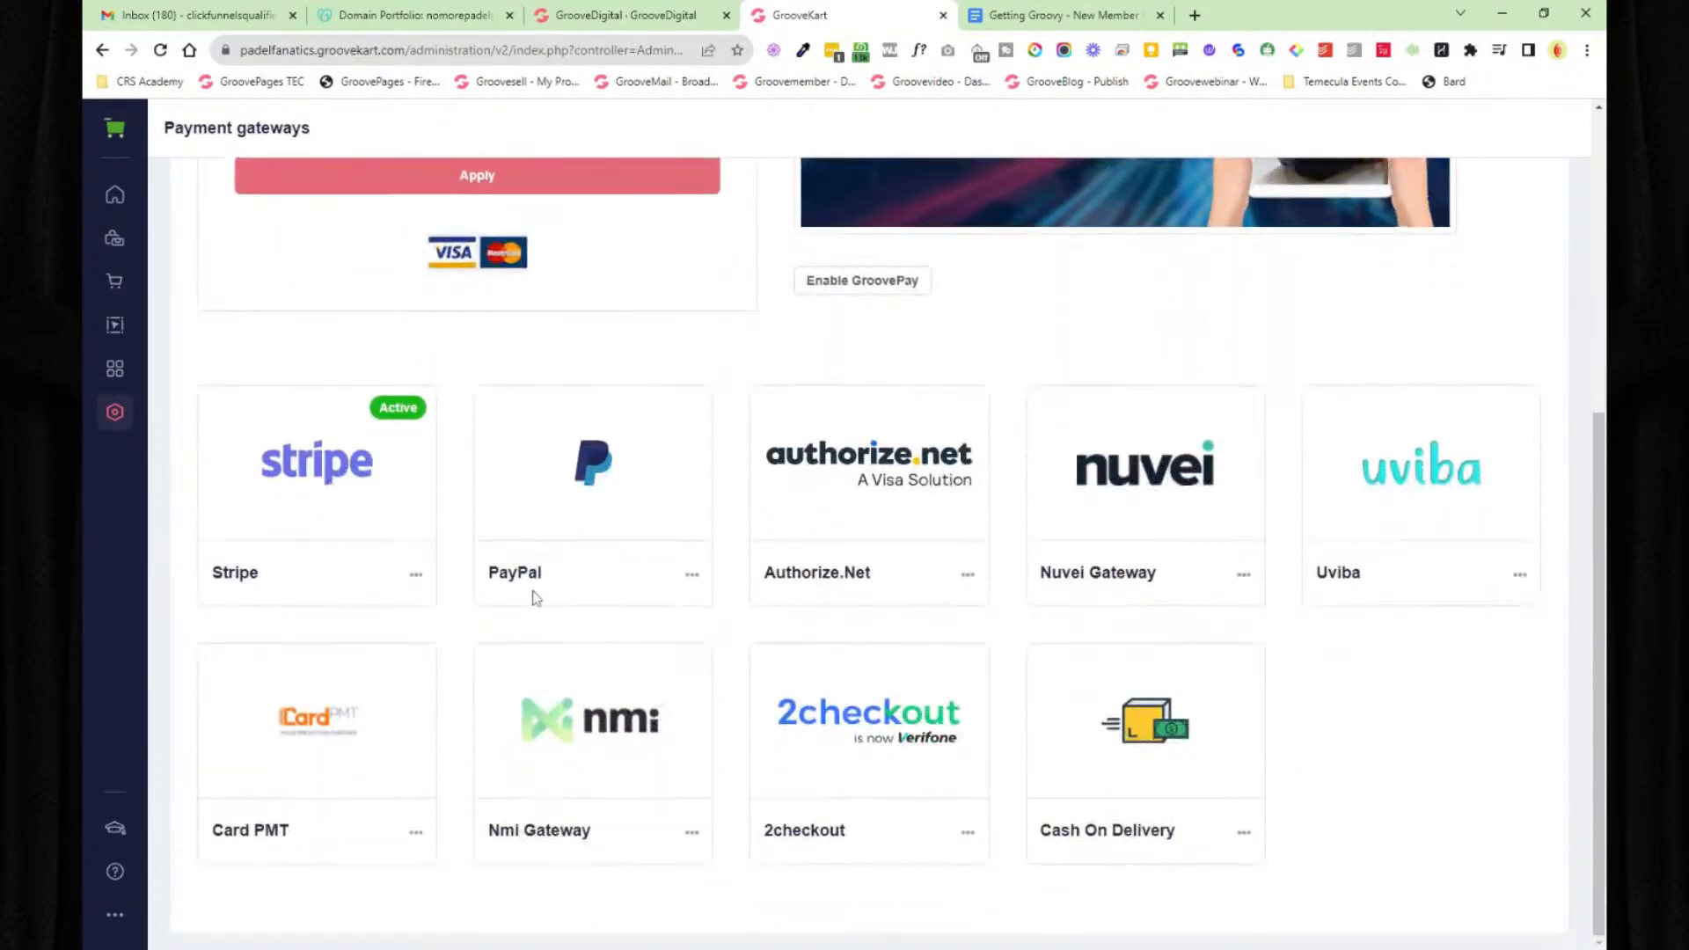
click(415, 574)
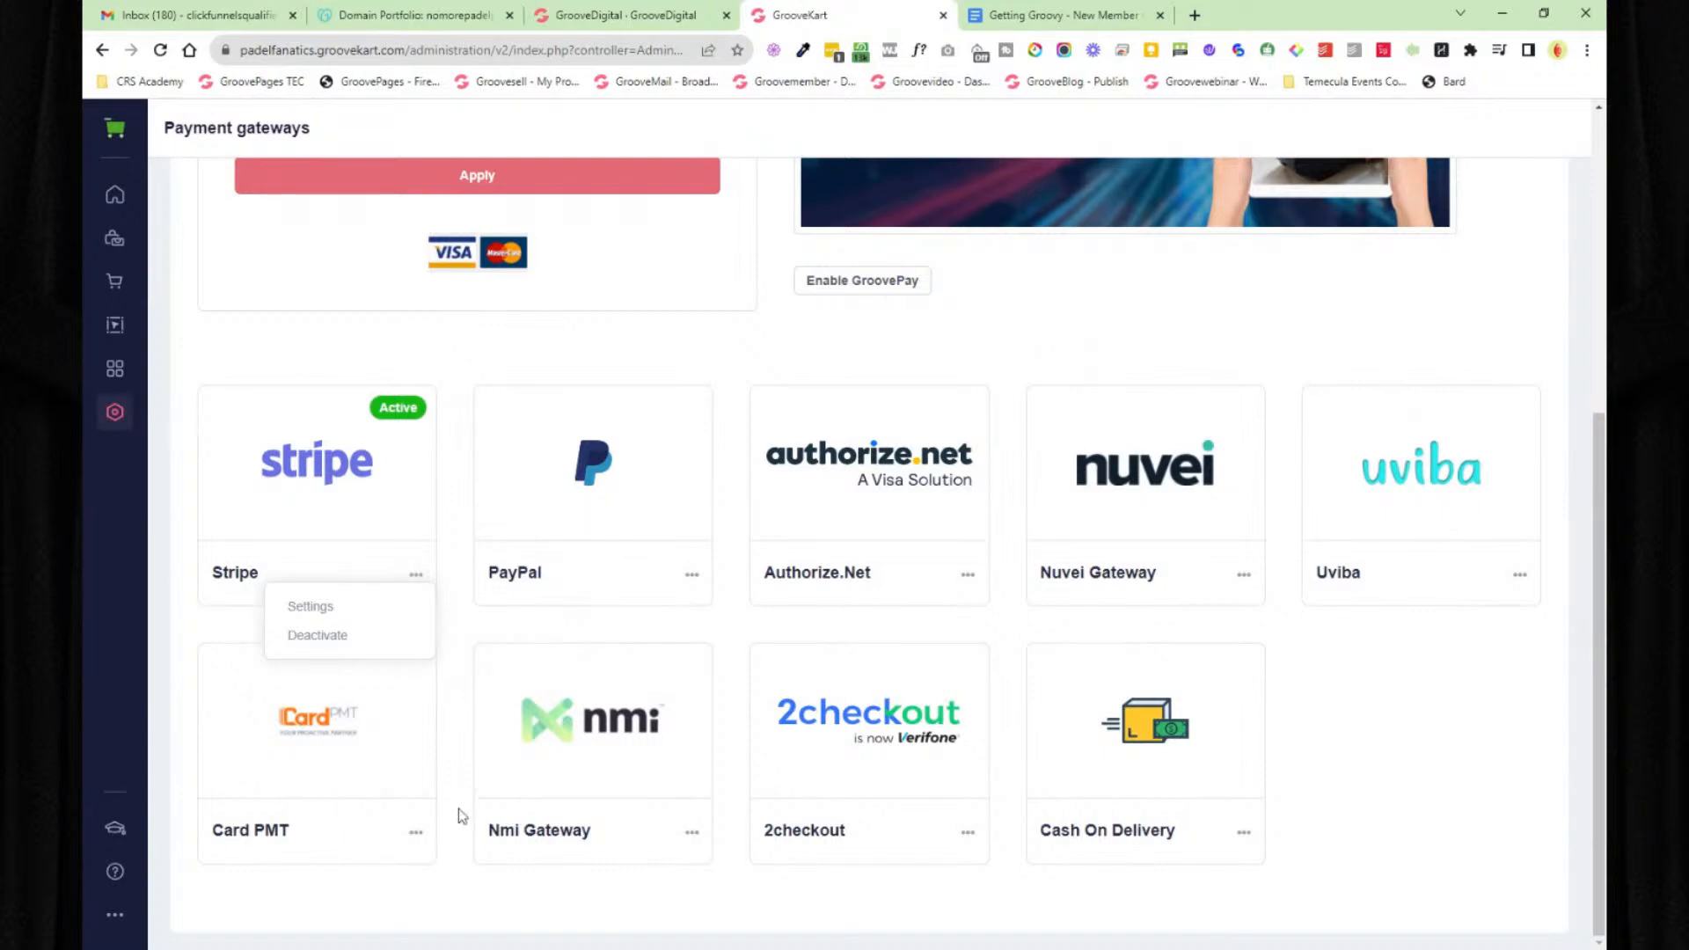
click(415, 577)
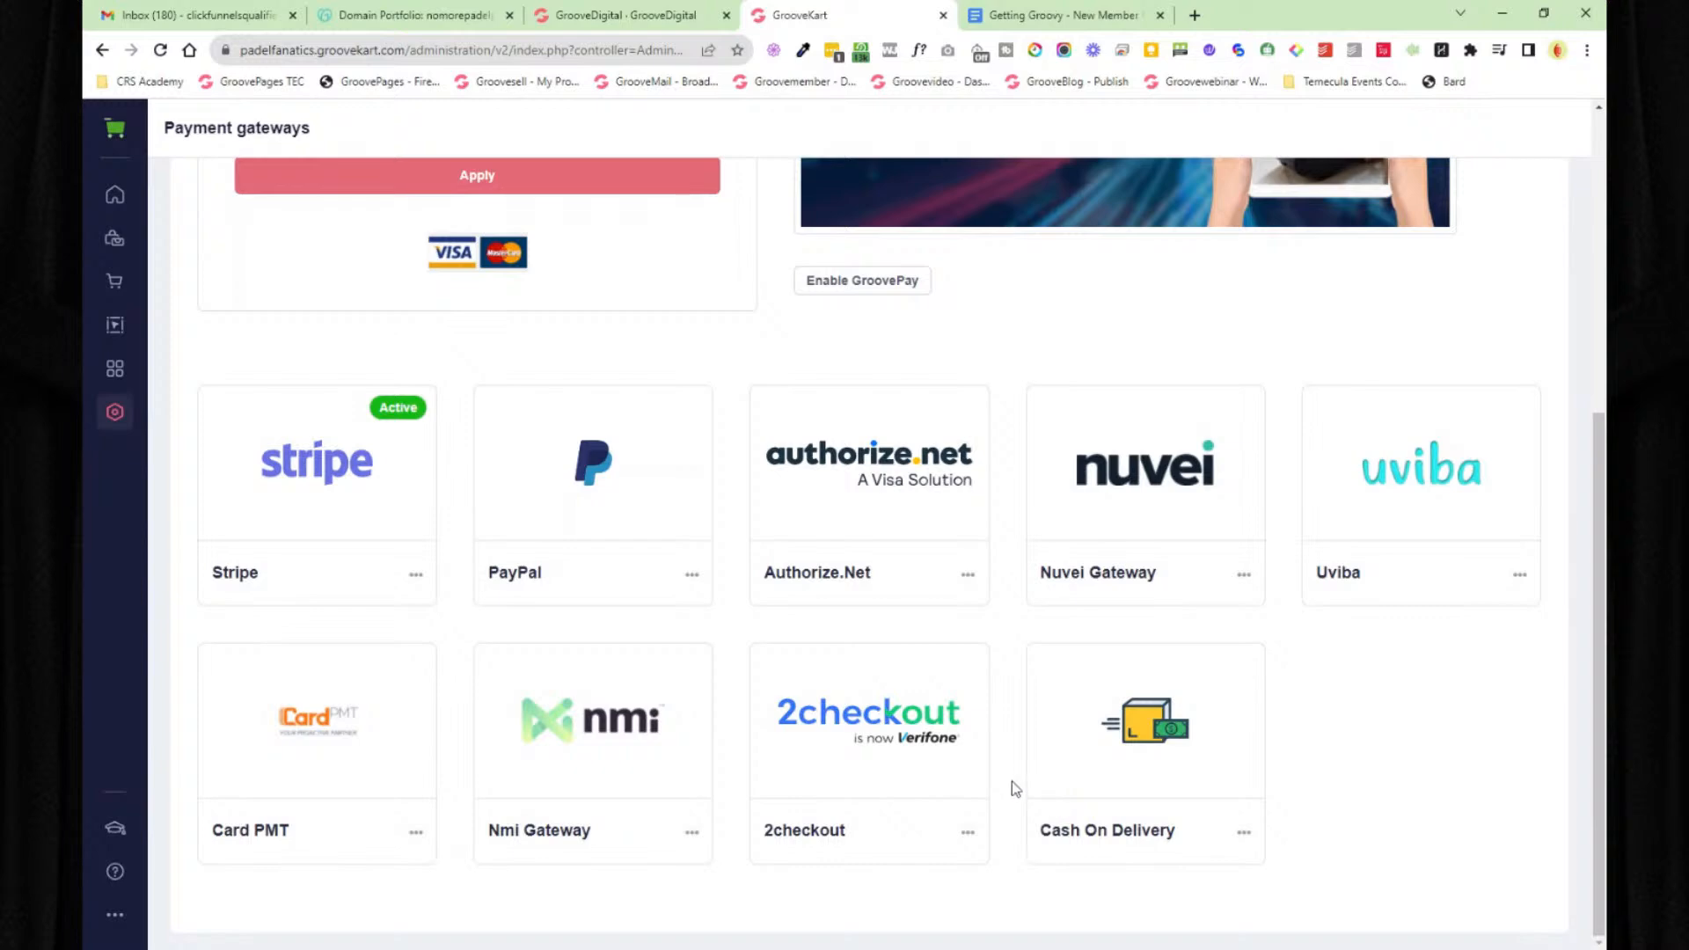
scroll(1012, 783, up, 5)
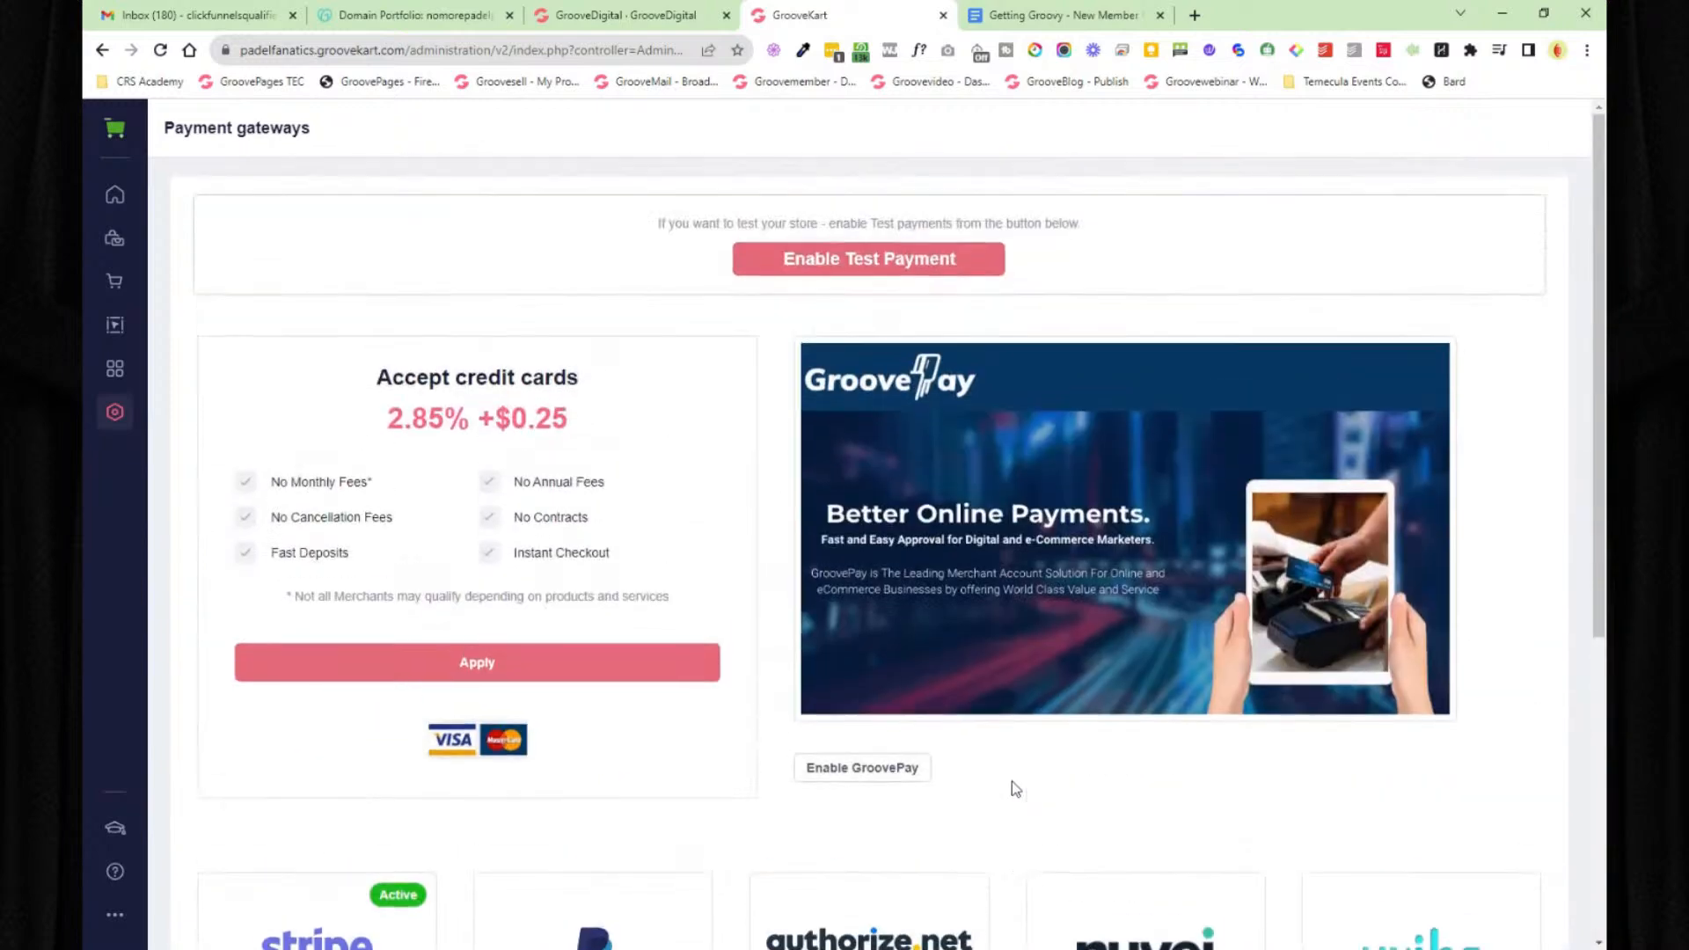
- Close the GrooveKart store admin, check the Google Docs roadmap and open the My Account settings in Groove
click(945, 23)
click(872, 26)
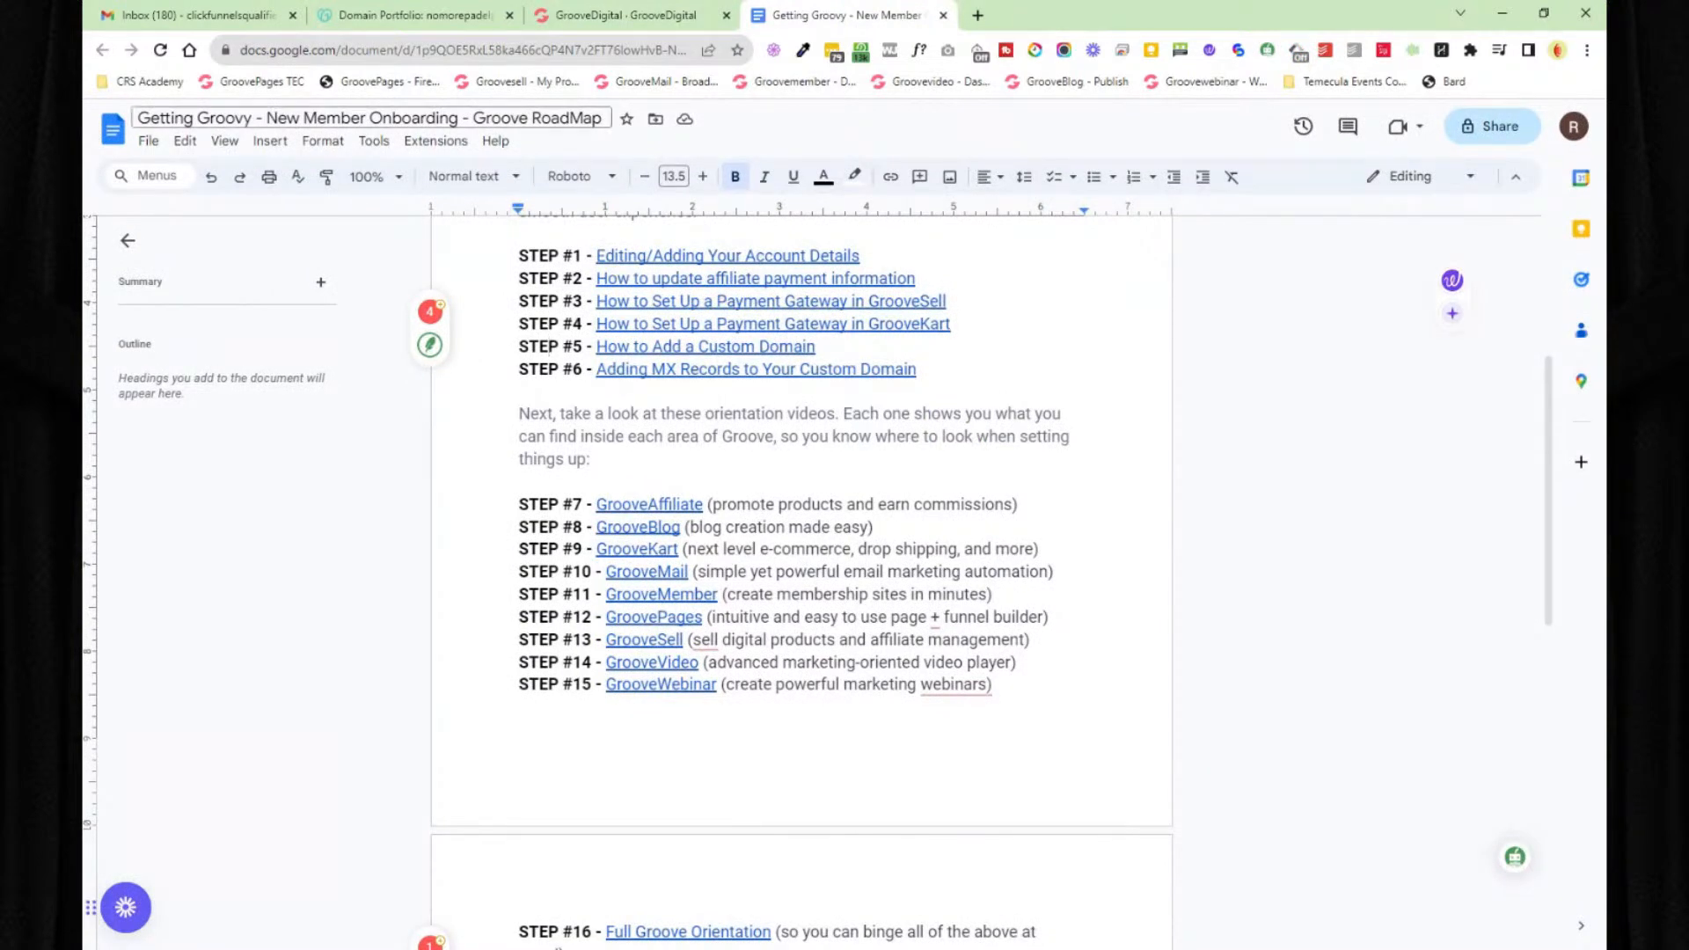
click(620, 25)
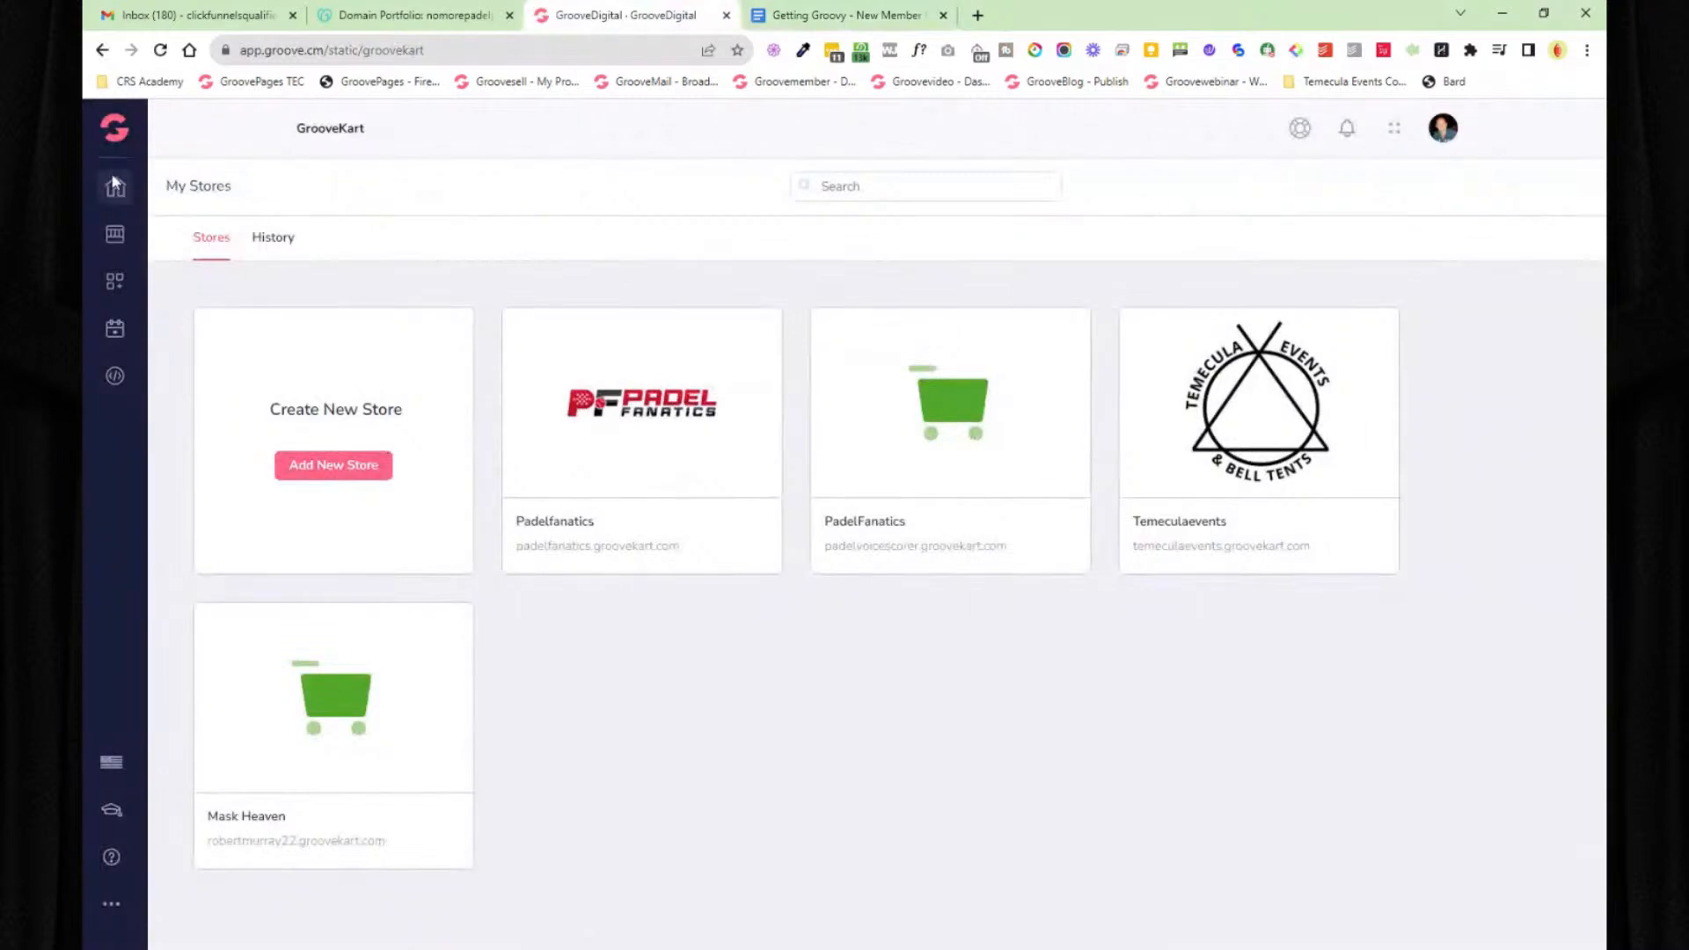
click(110, 138)
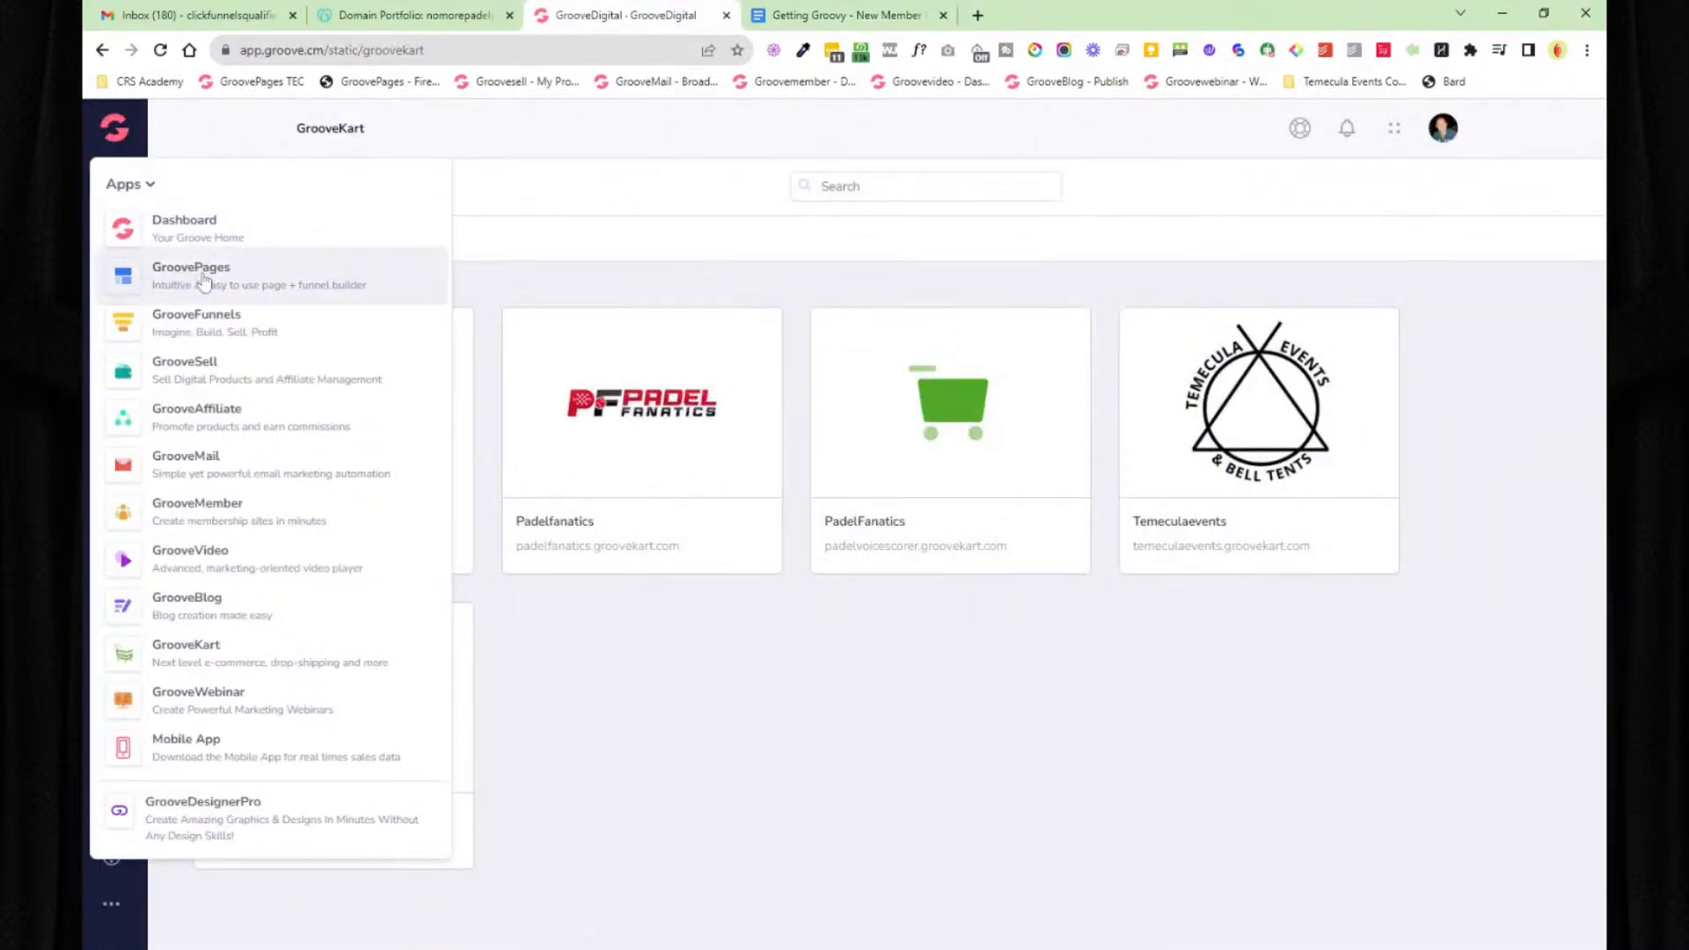
click(819, 225)
click(1443, 128)
click(1309, 180)
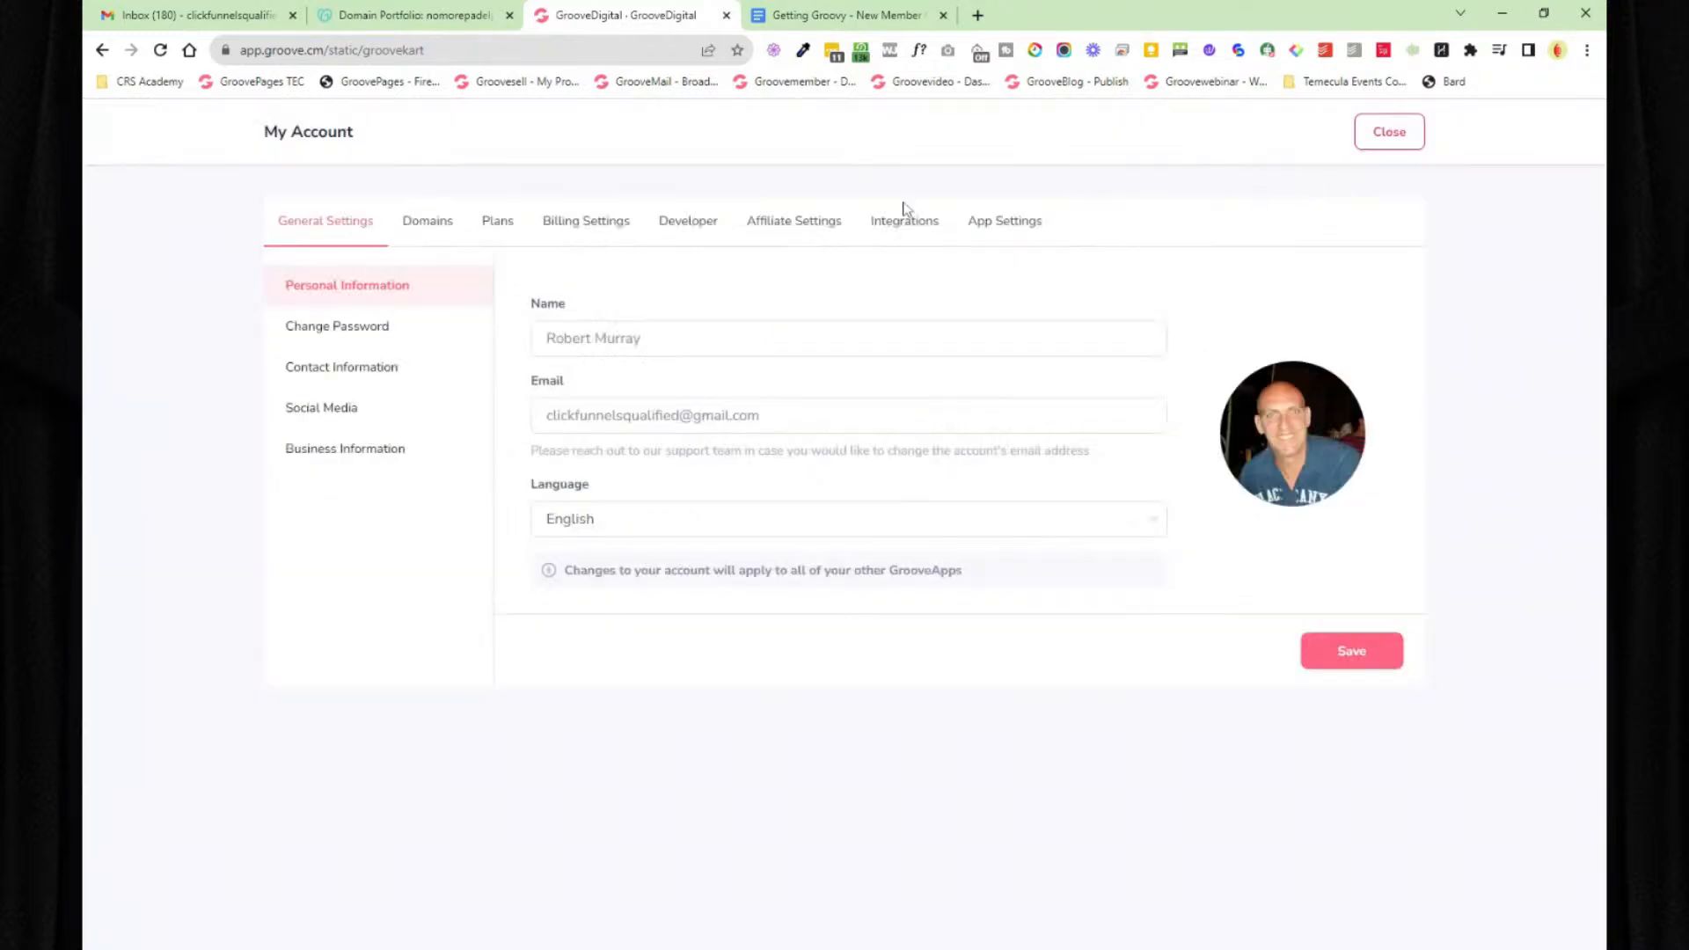
- Open the account's custom domains list and start adding a new domain
click(421, 226)
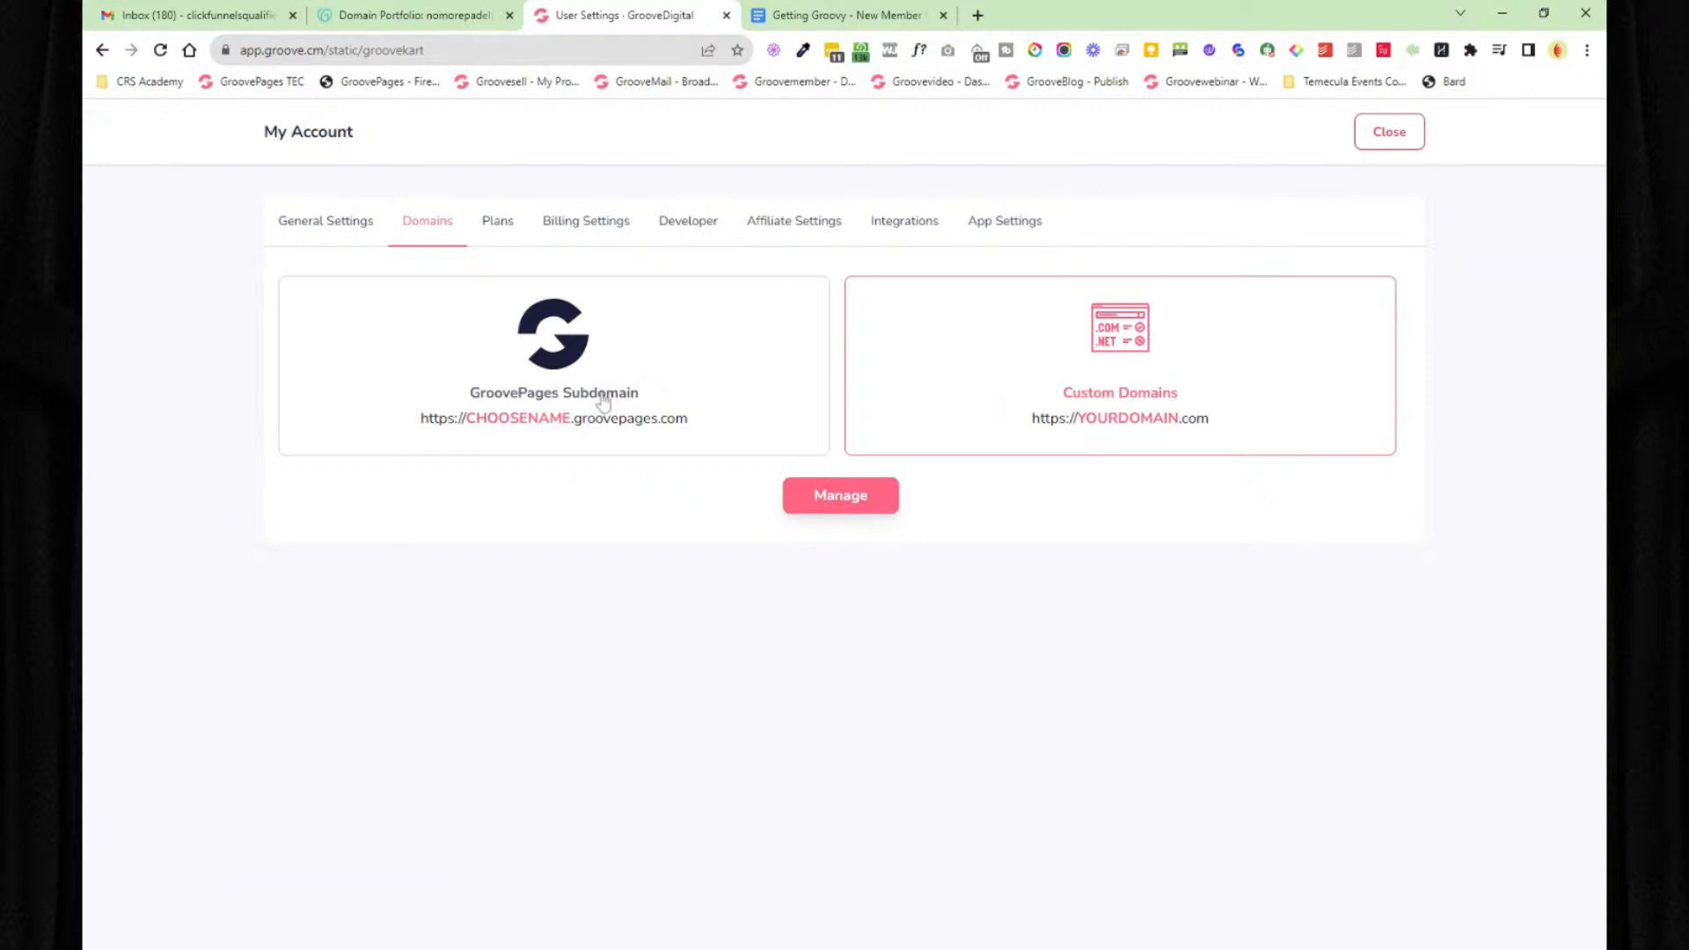
click(475, 440)
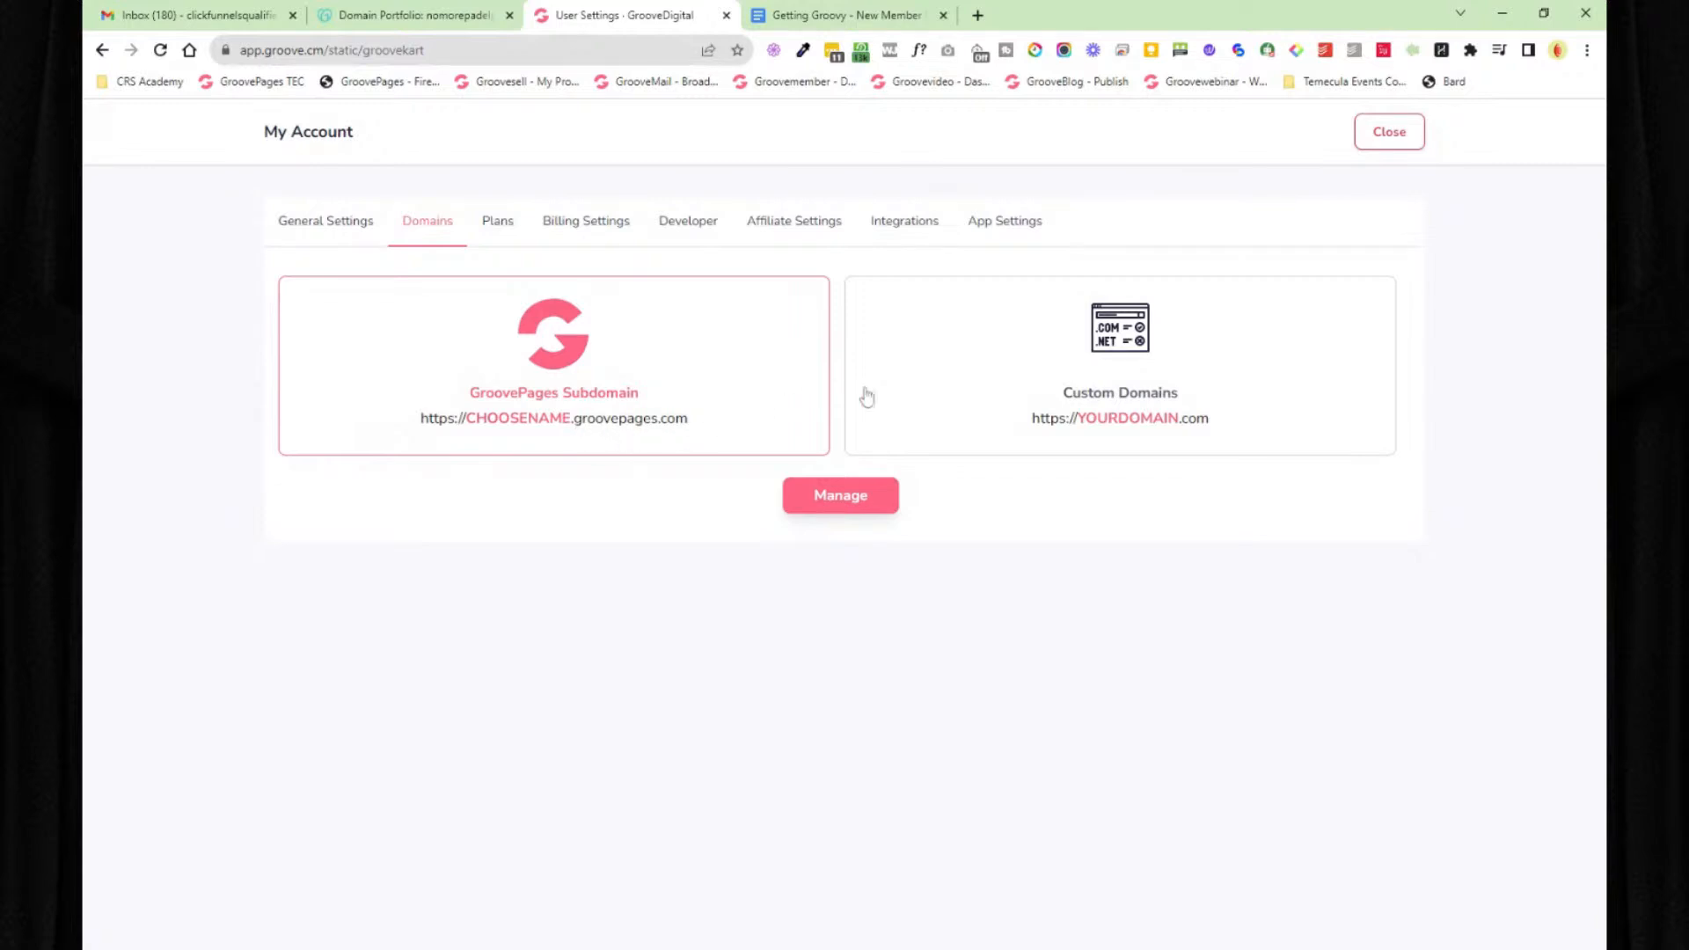
click(983, 379)
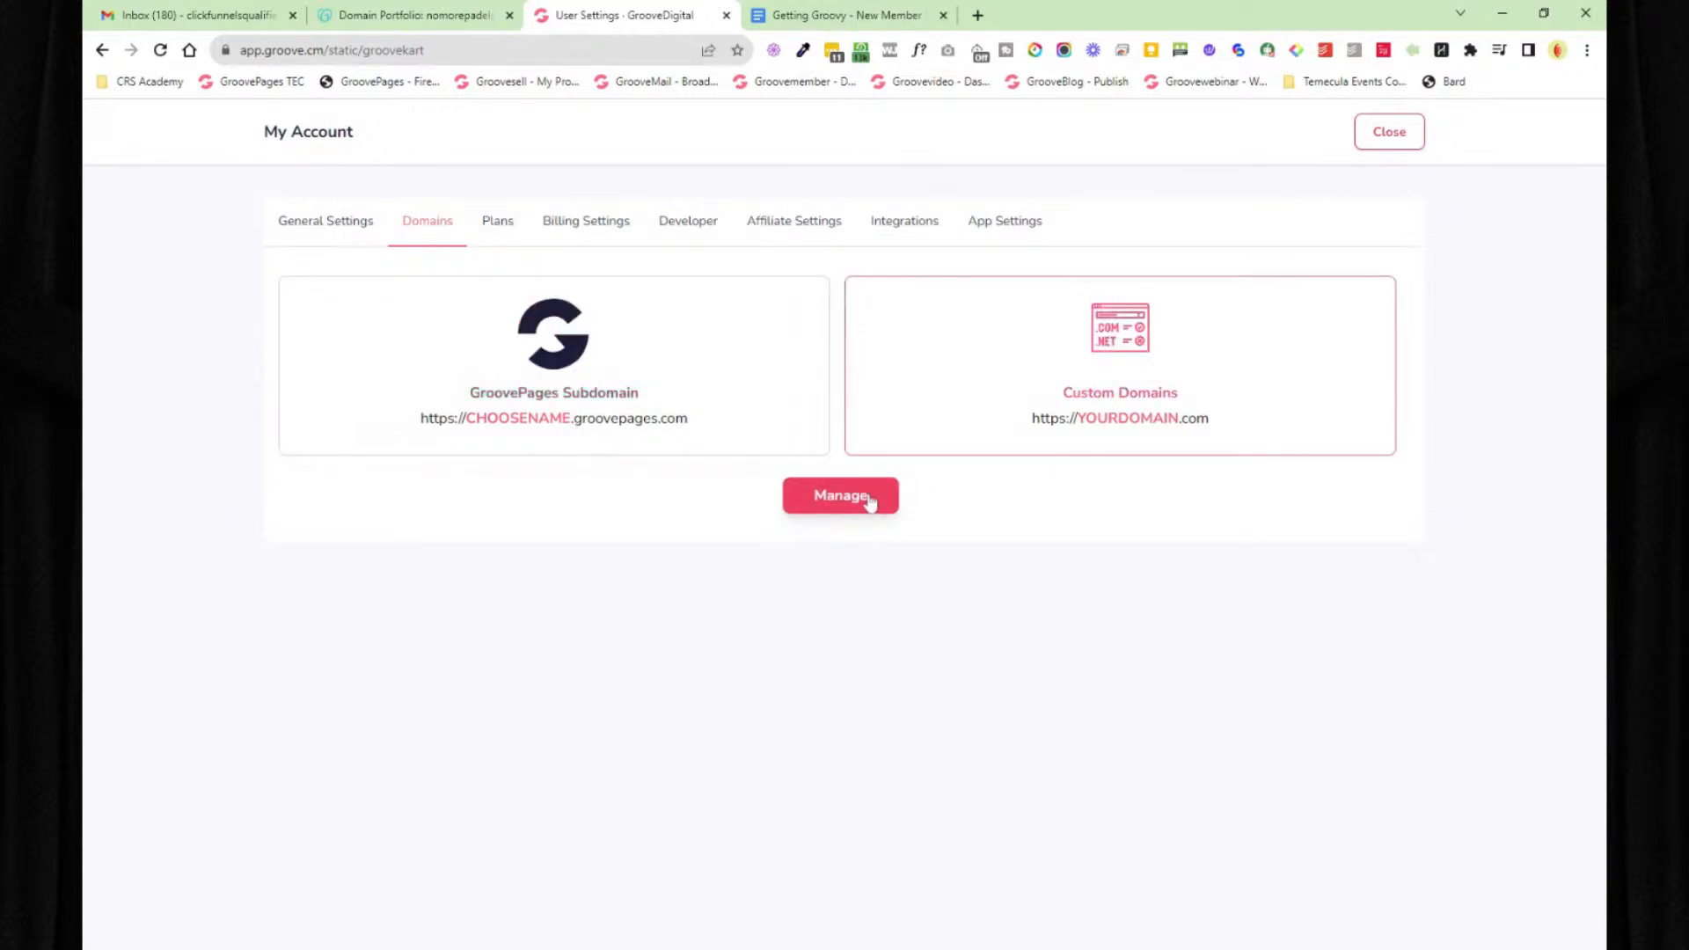
click(834, 498)
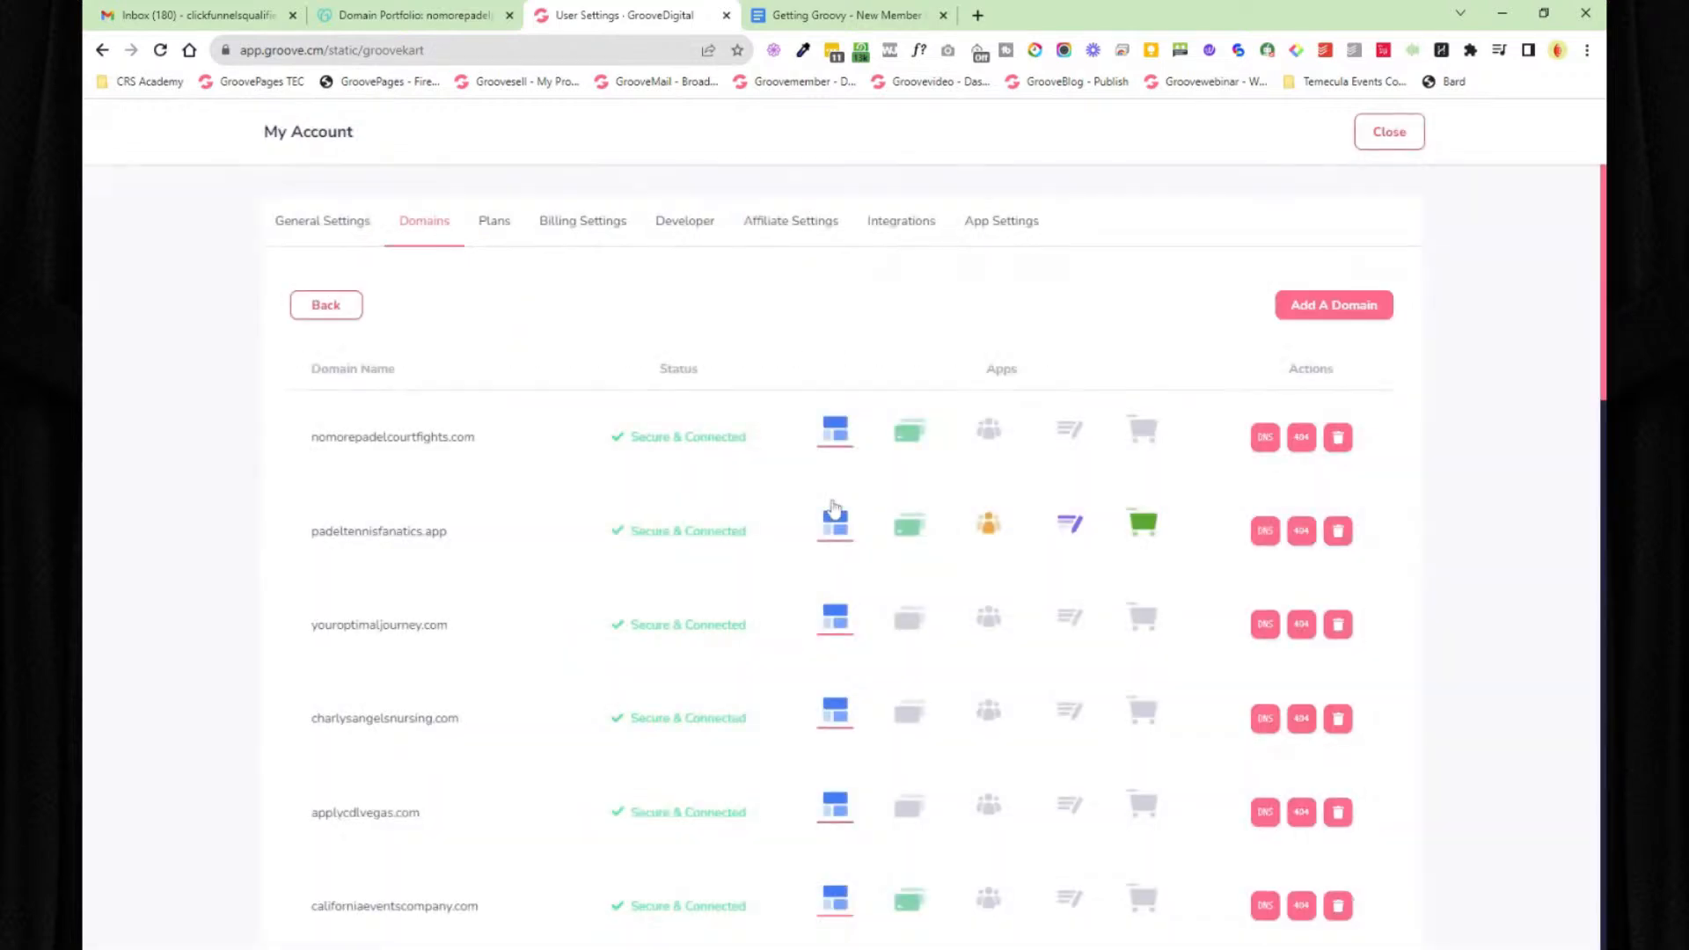
click(1334, 310)
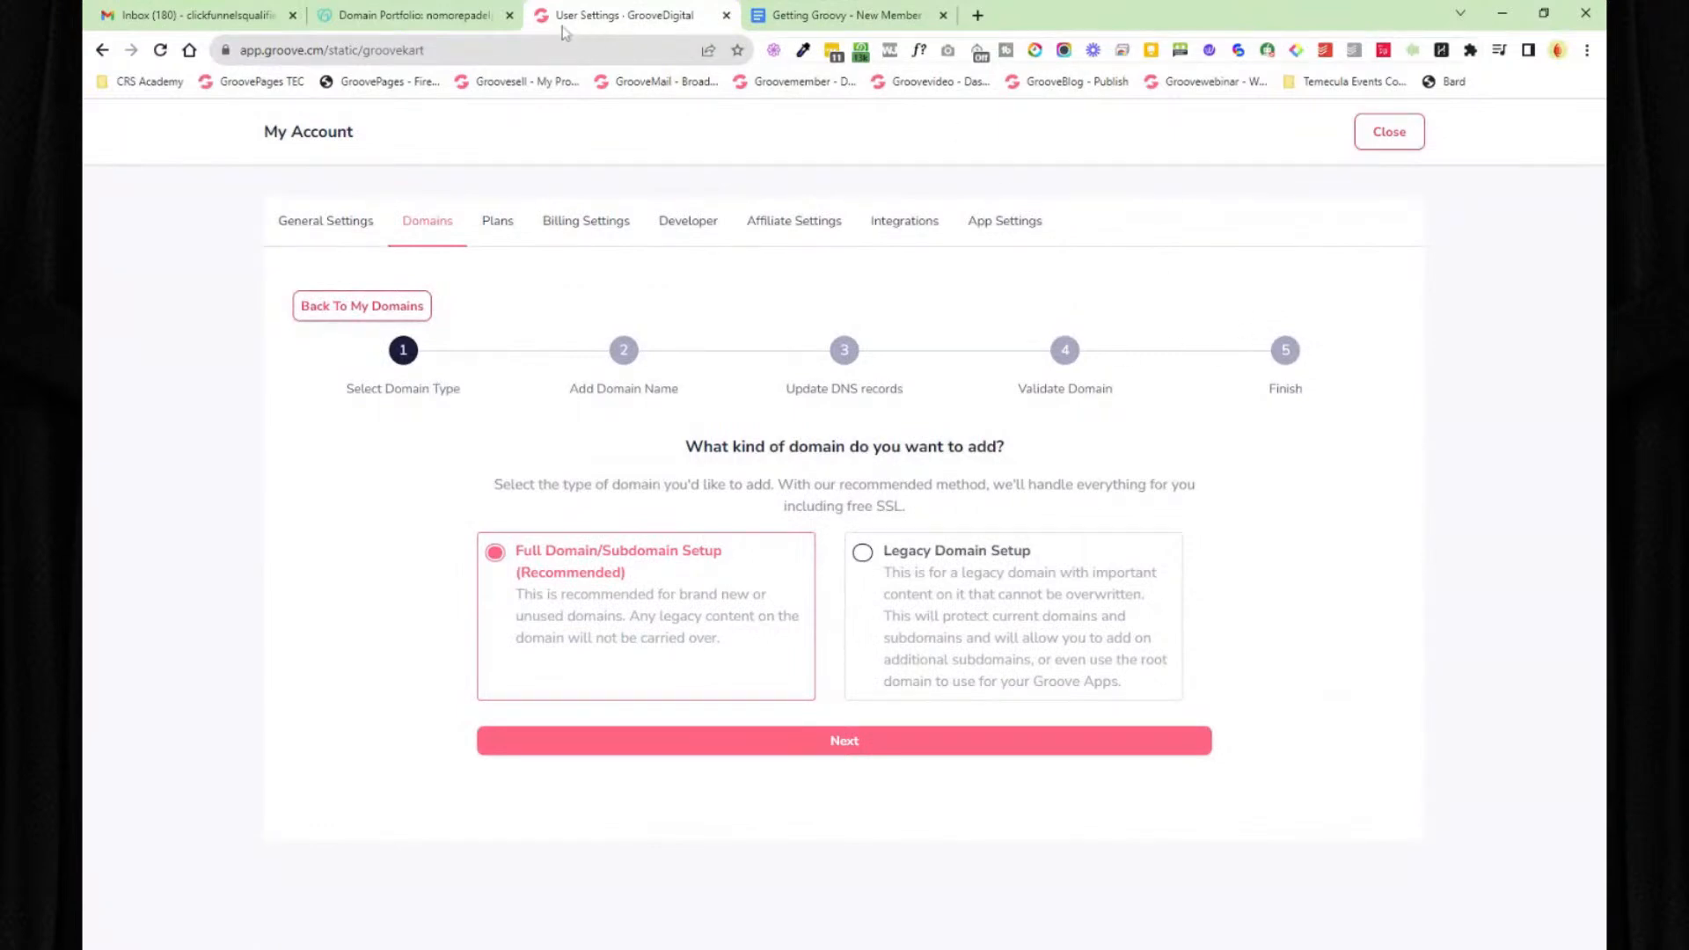
- Copy the domain name nomorepadelpointconfusion.com from its GoDaddy page and return to Groove's domain setup
click(423, 22)
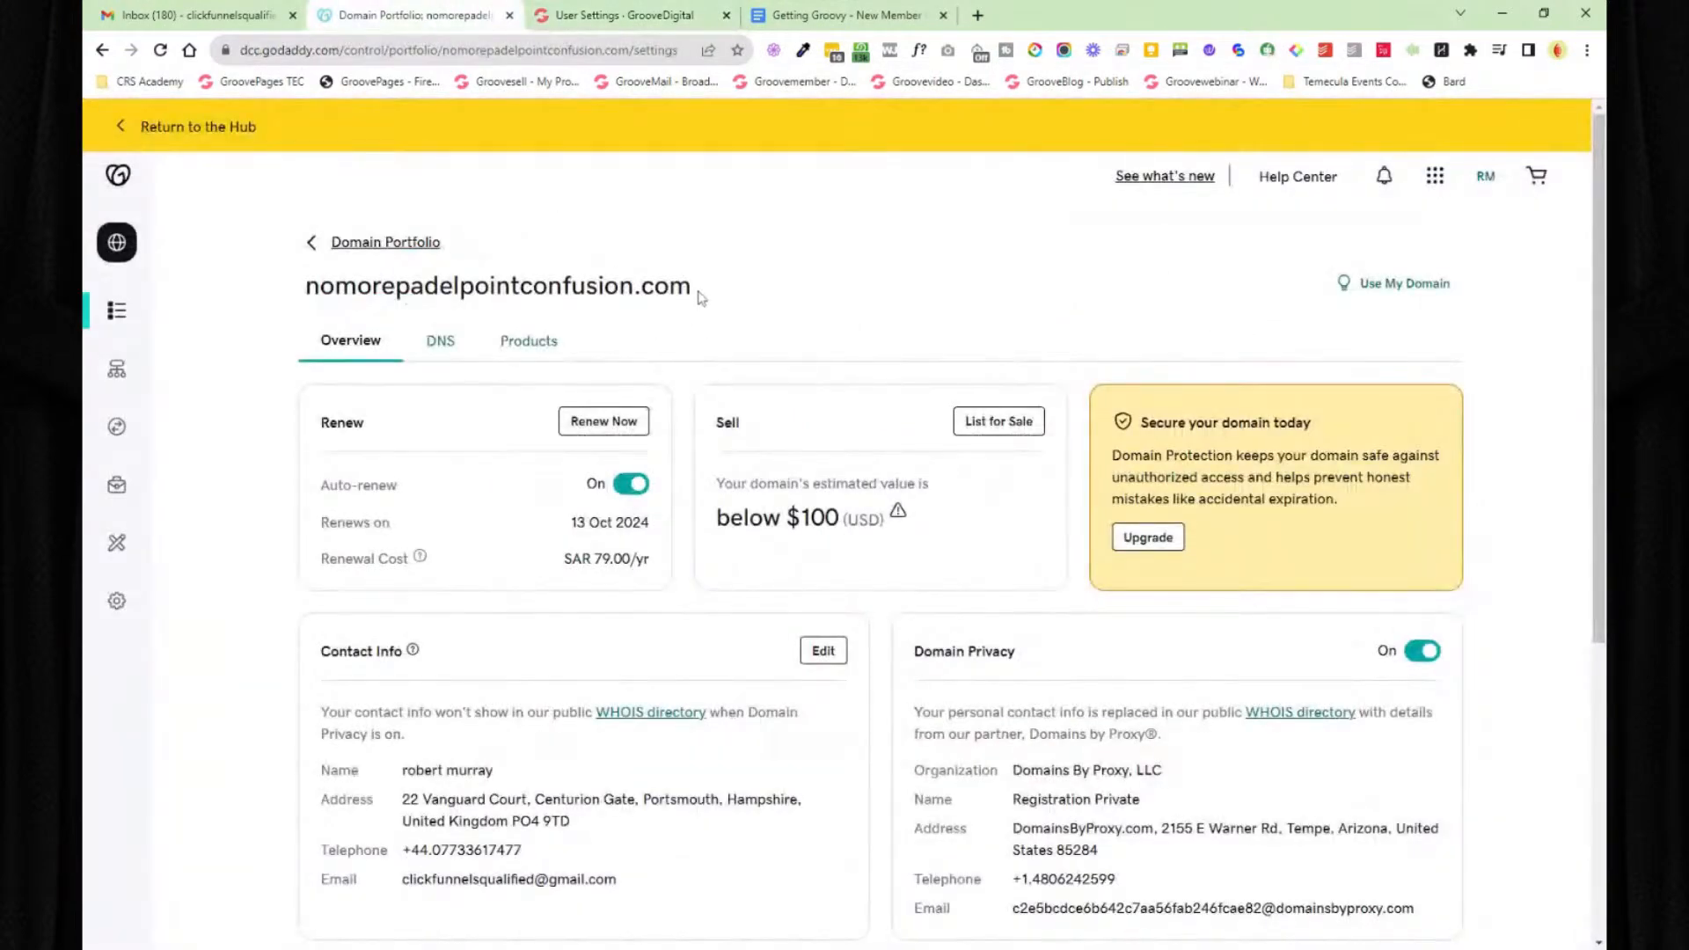
drag(697, 291, 309, 288)
key(ctrl+c)
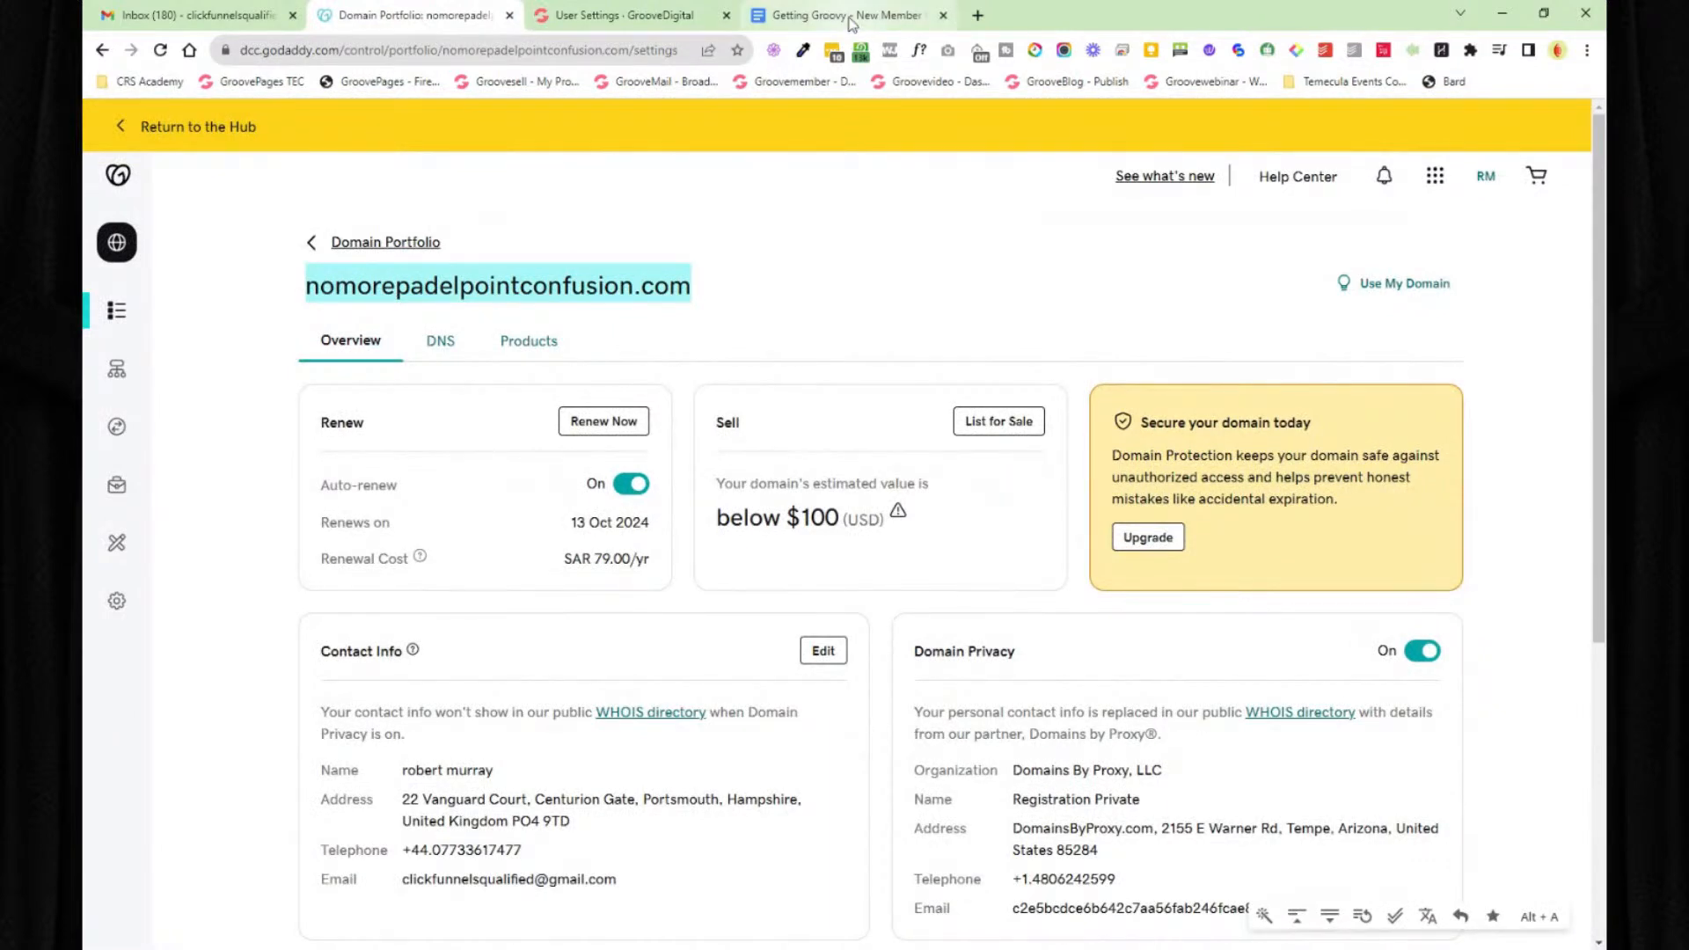
click(659, 22)
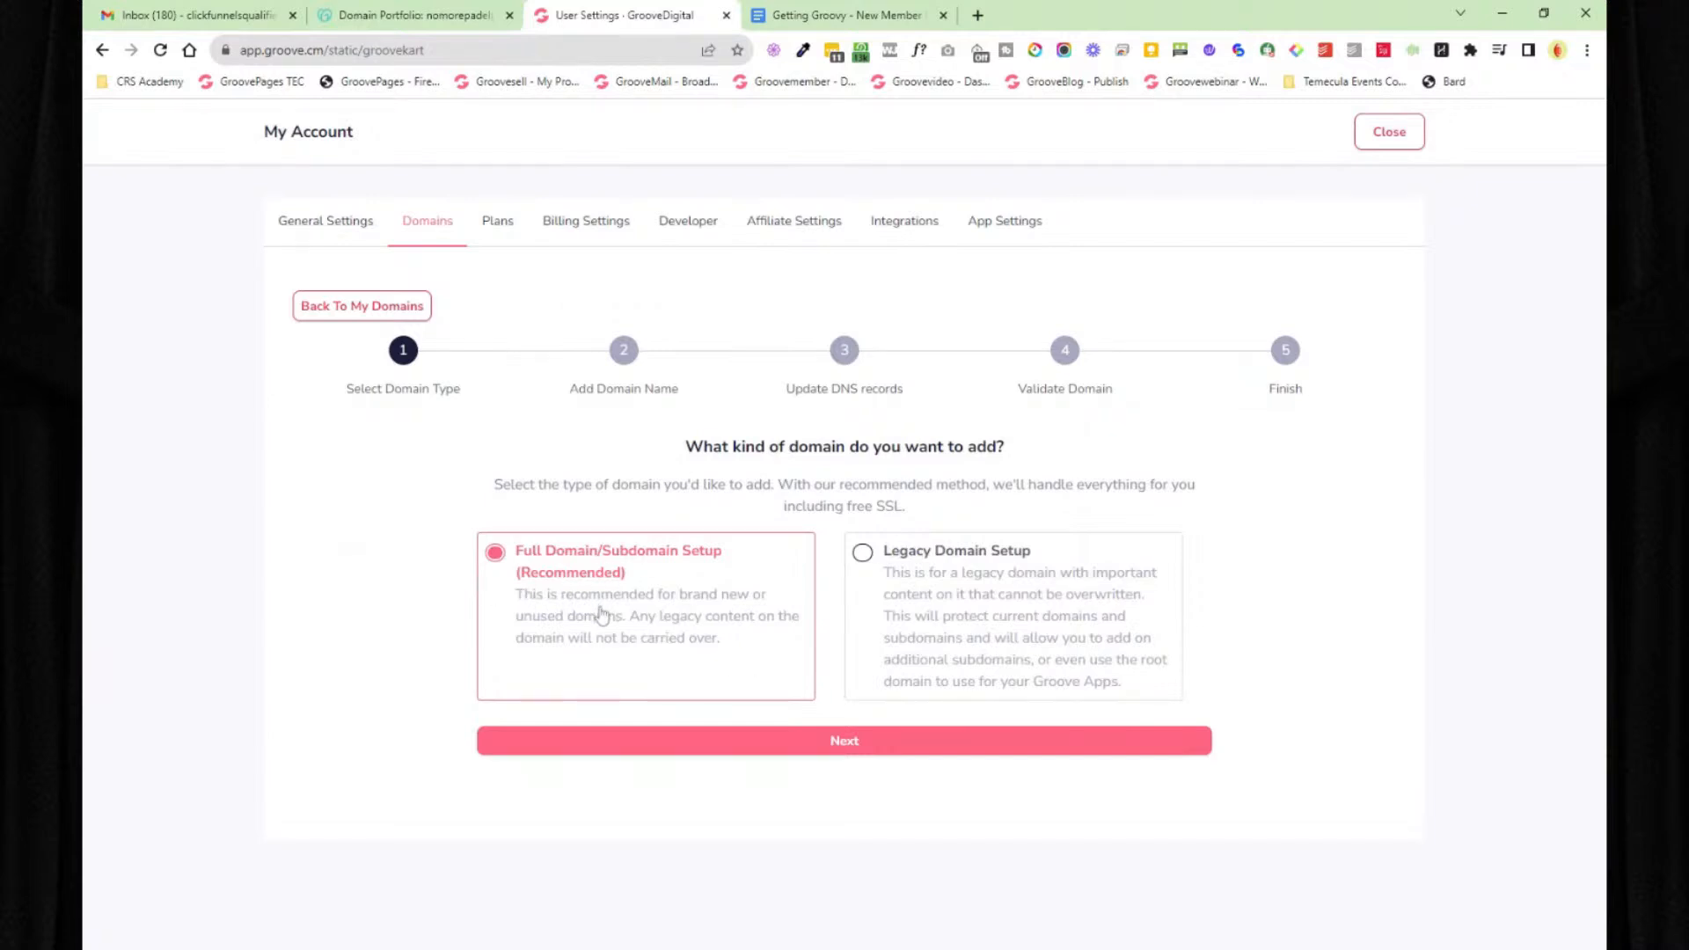
click(855, 744)
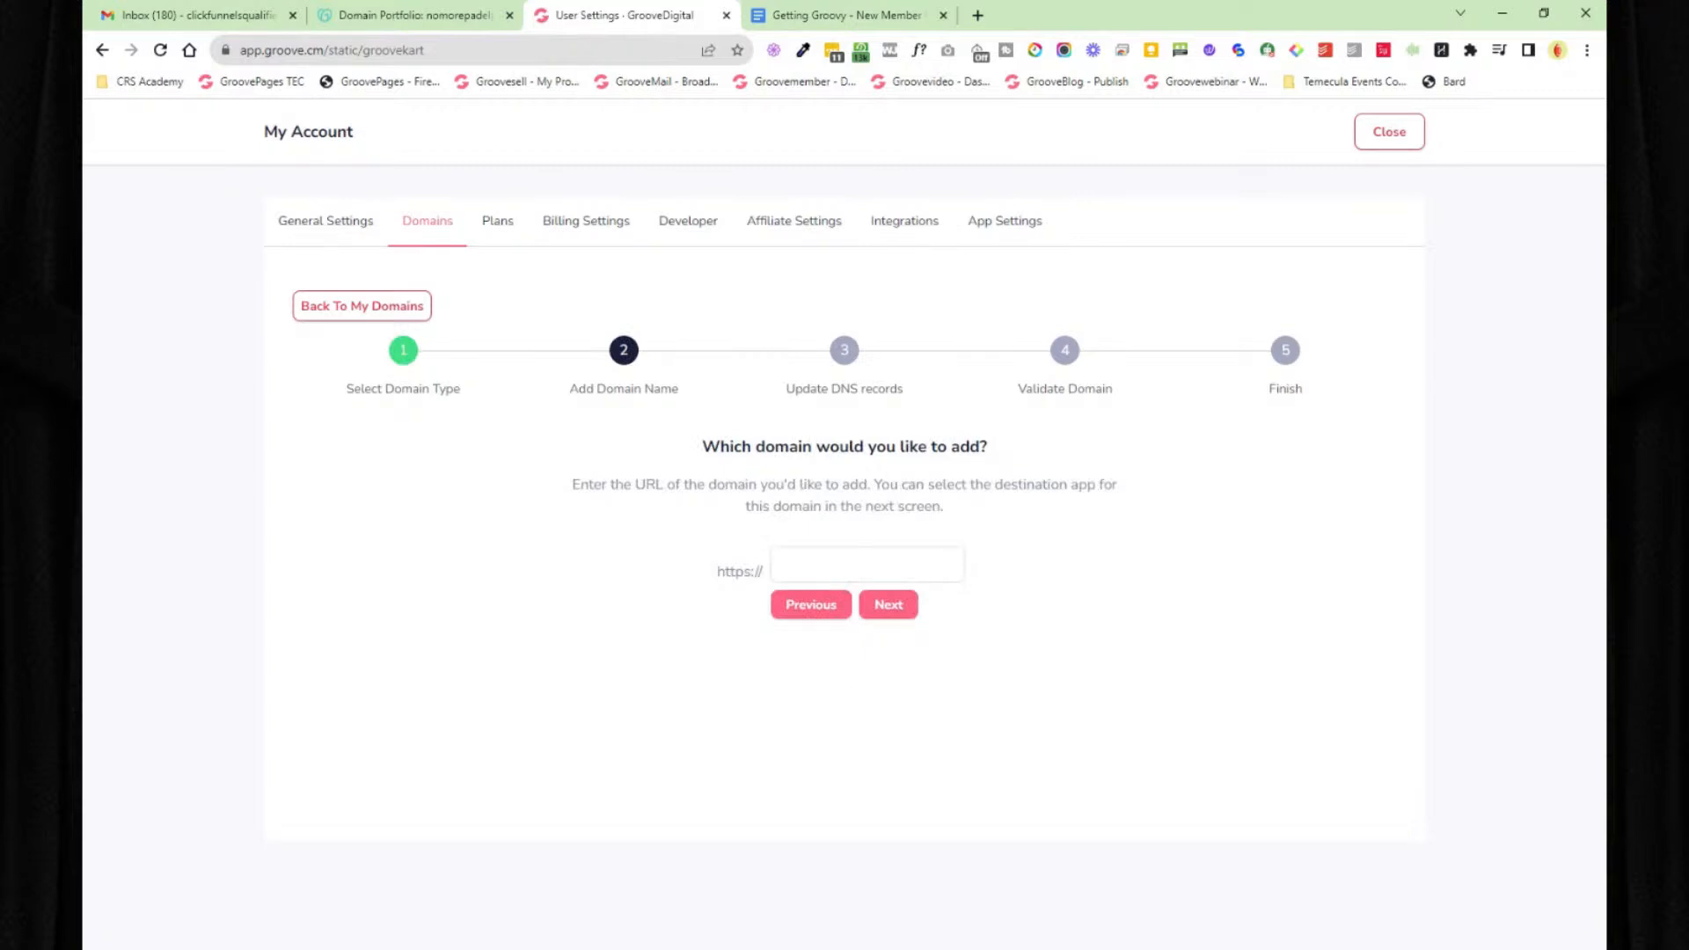
key(ctrl+v)
click(995, 610)
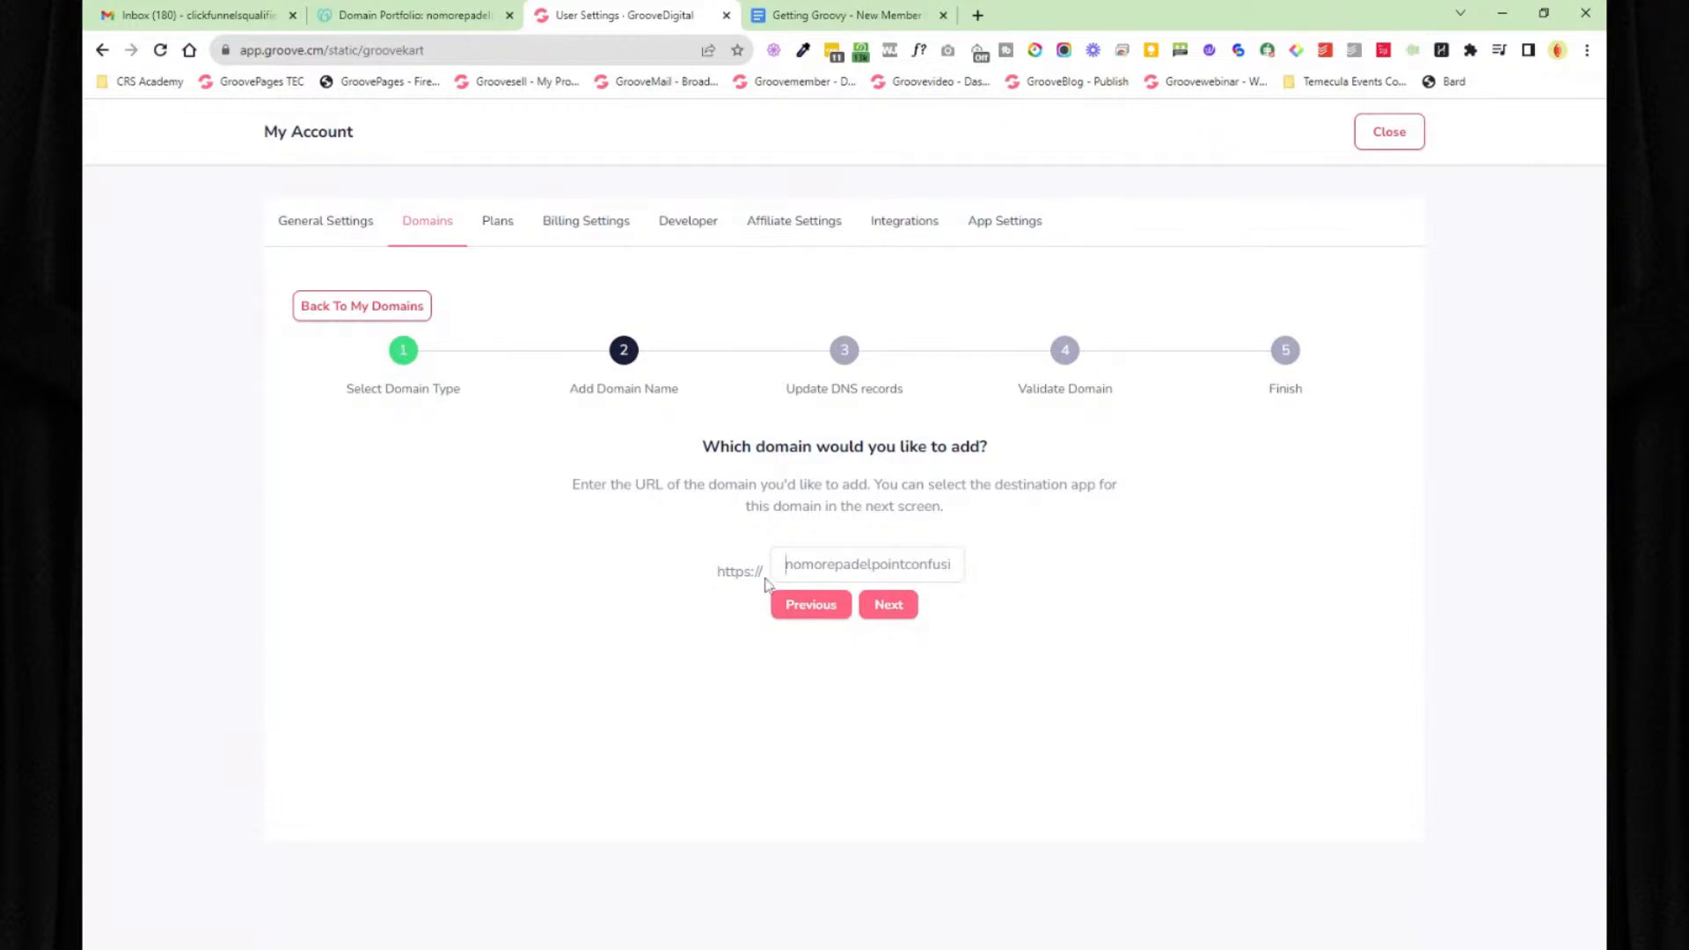
drag(765, 578, 717, 578)
click(722, 620)
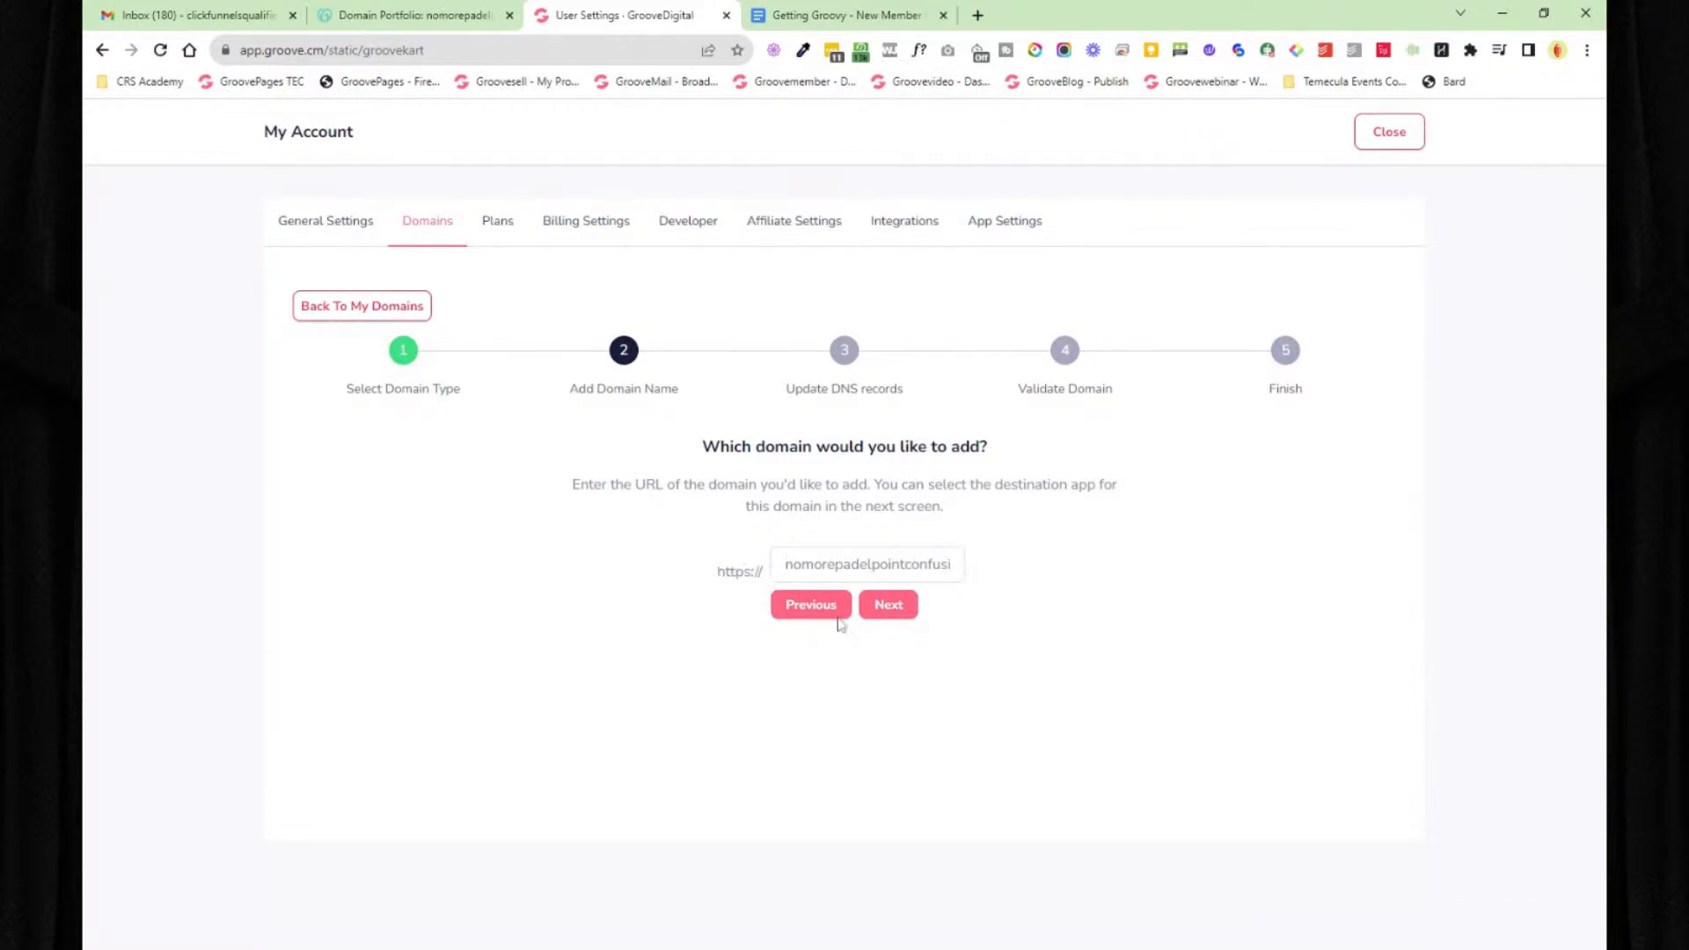
click(889, 607)
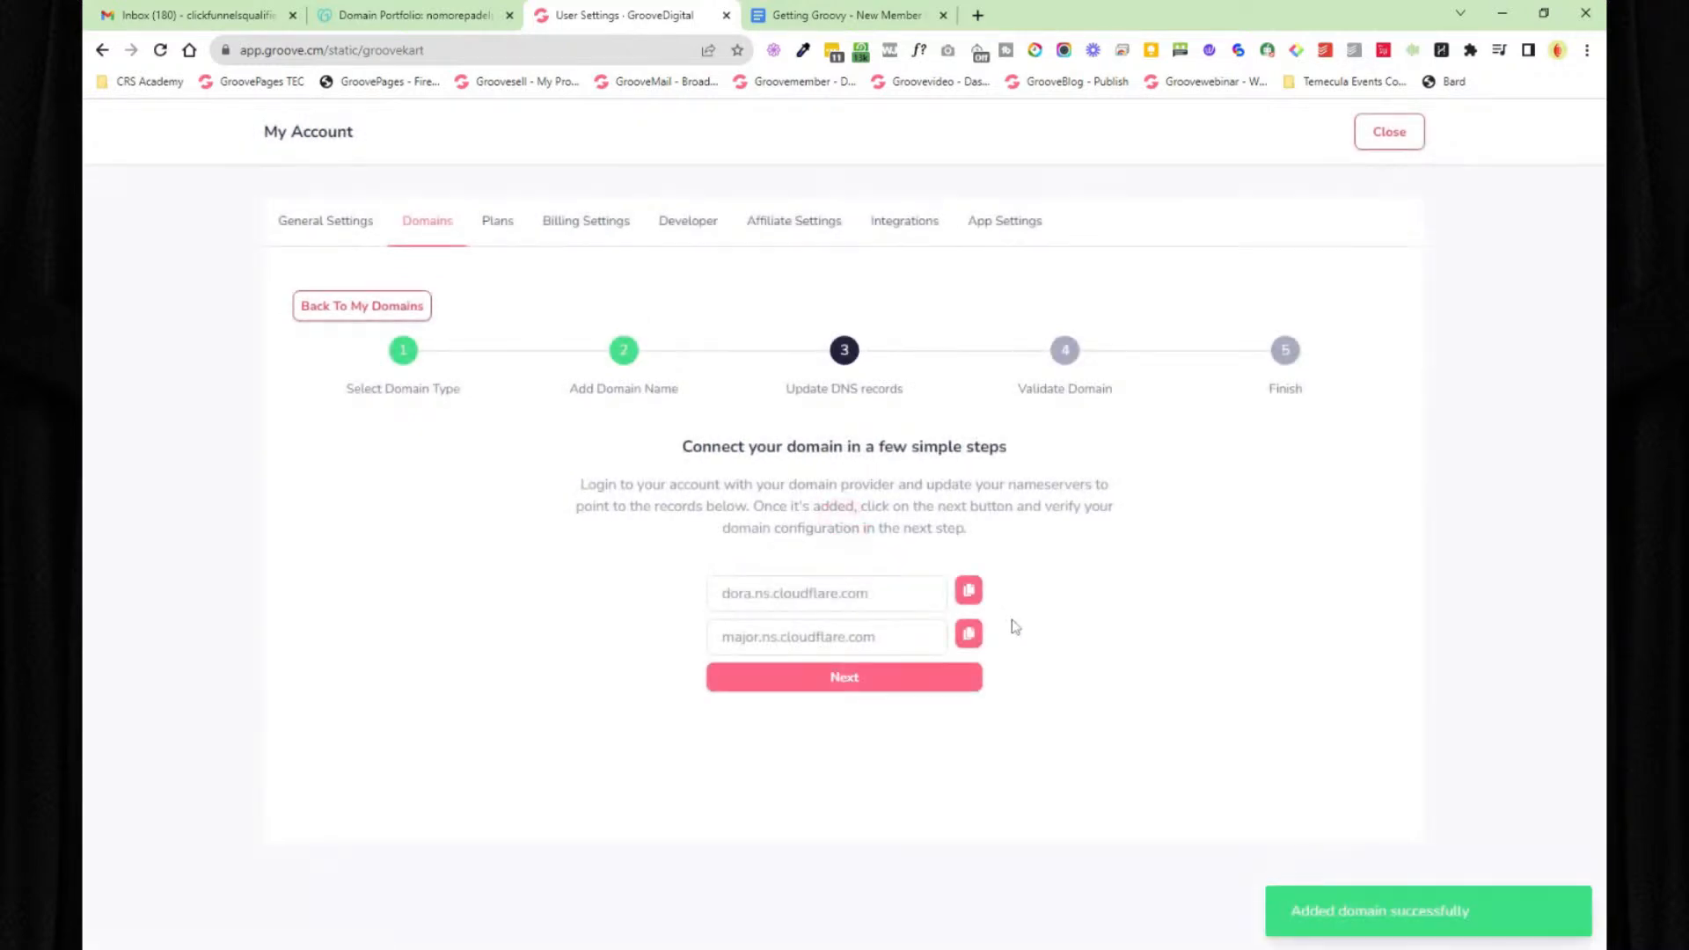
- Copy Groove's first nameserver and switch to GoDaddy to open the nameserver editor for nomorepadelpointconfusion.com
click(969, 593)
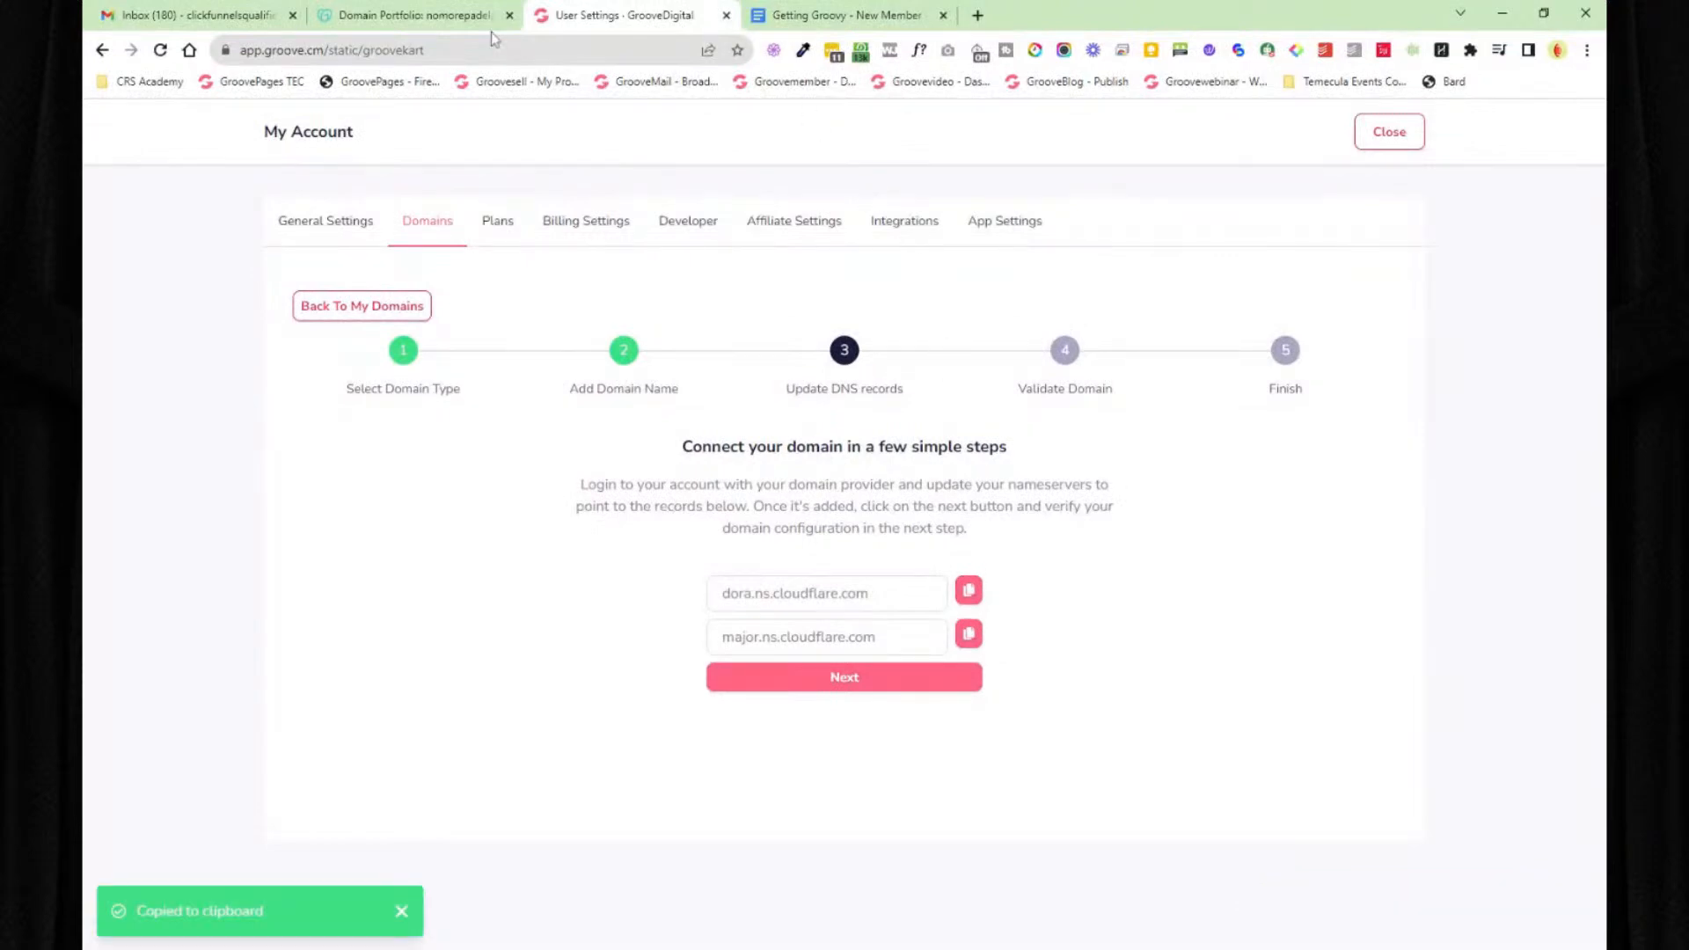
click(449, 22)
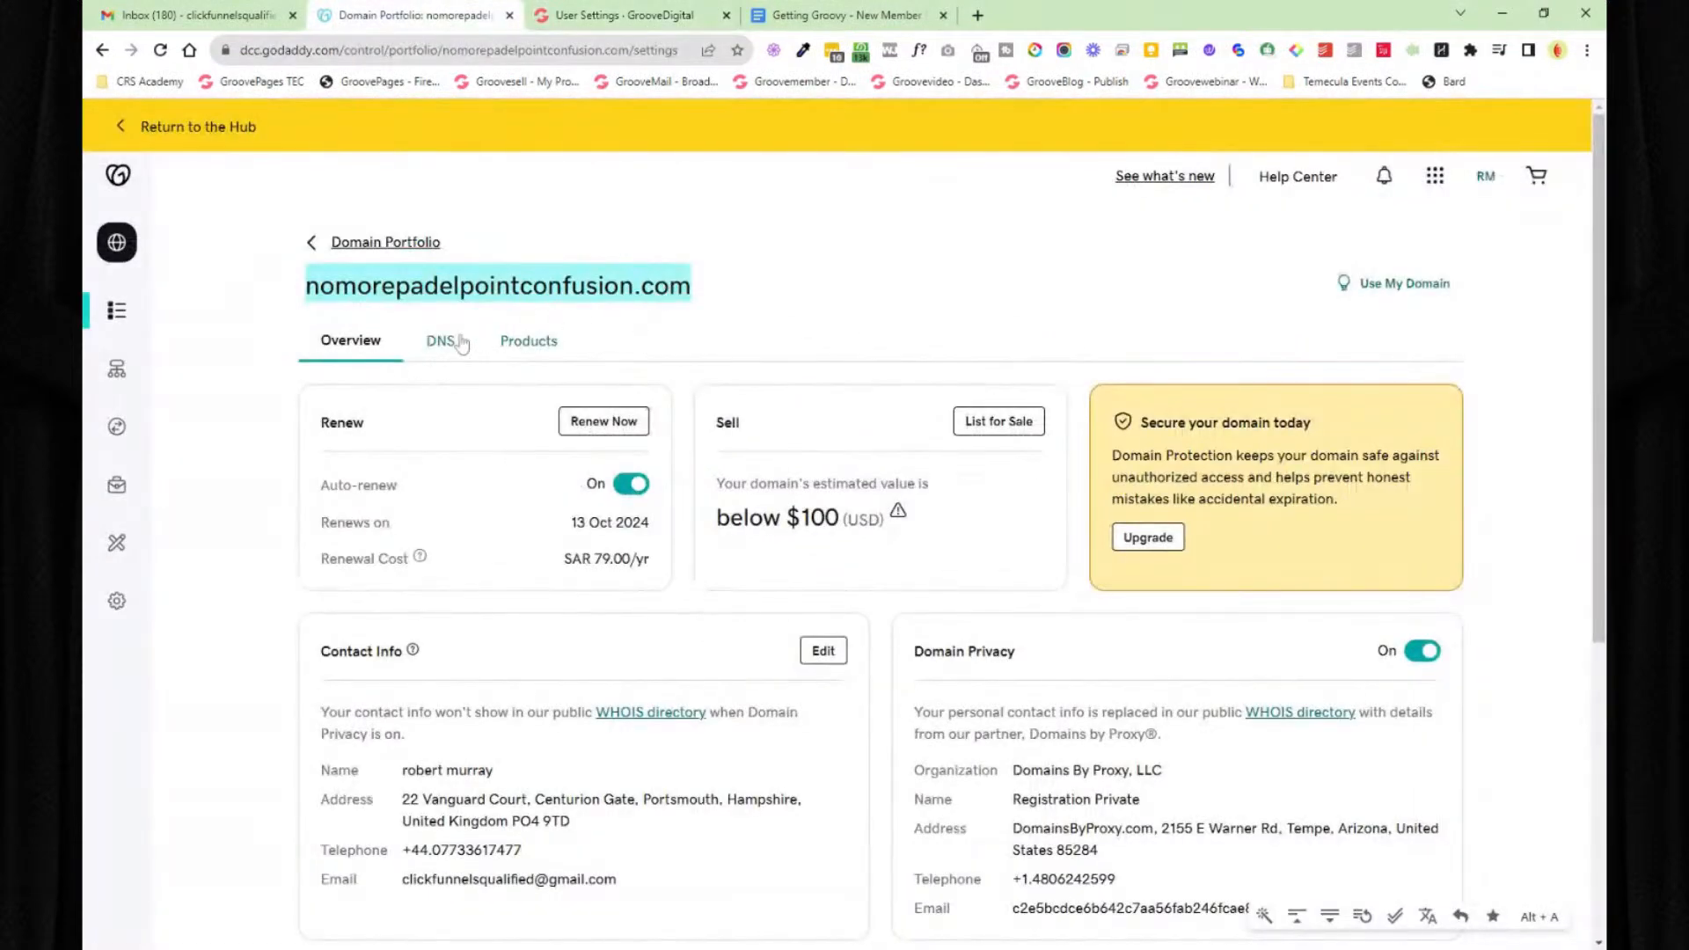
click(443, 343)
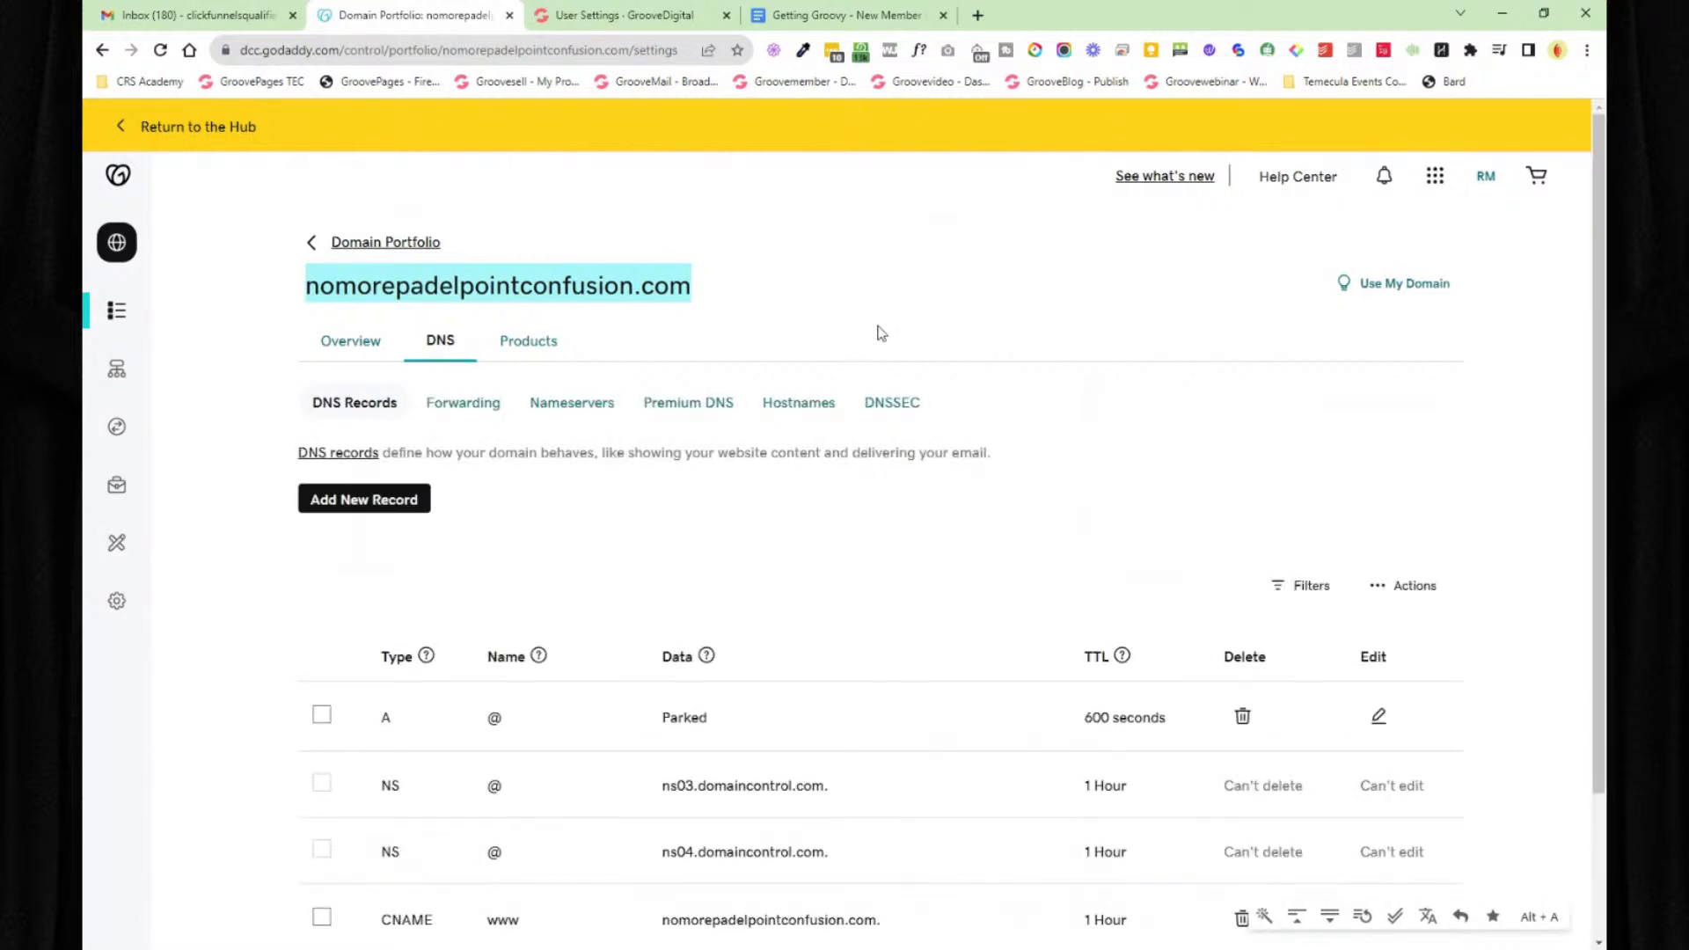
click(578, 406)
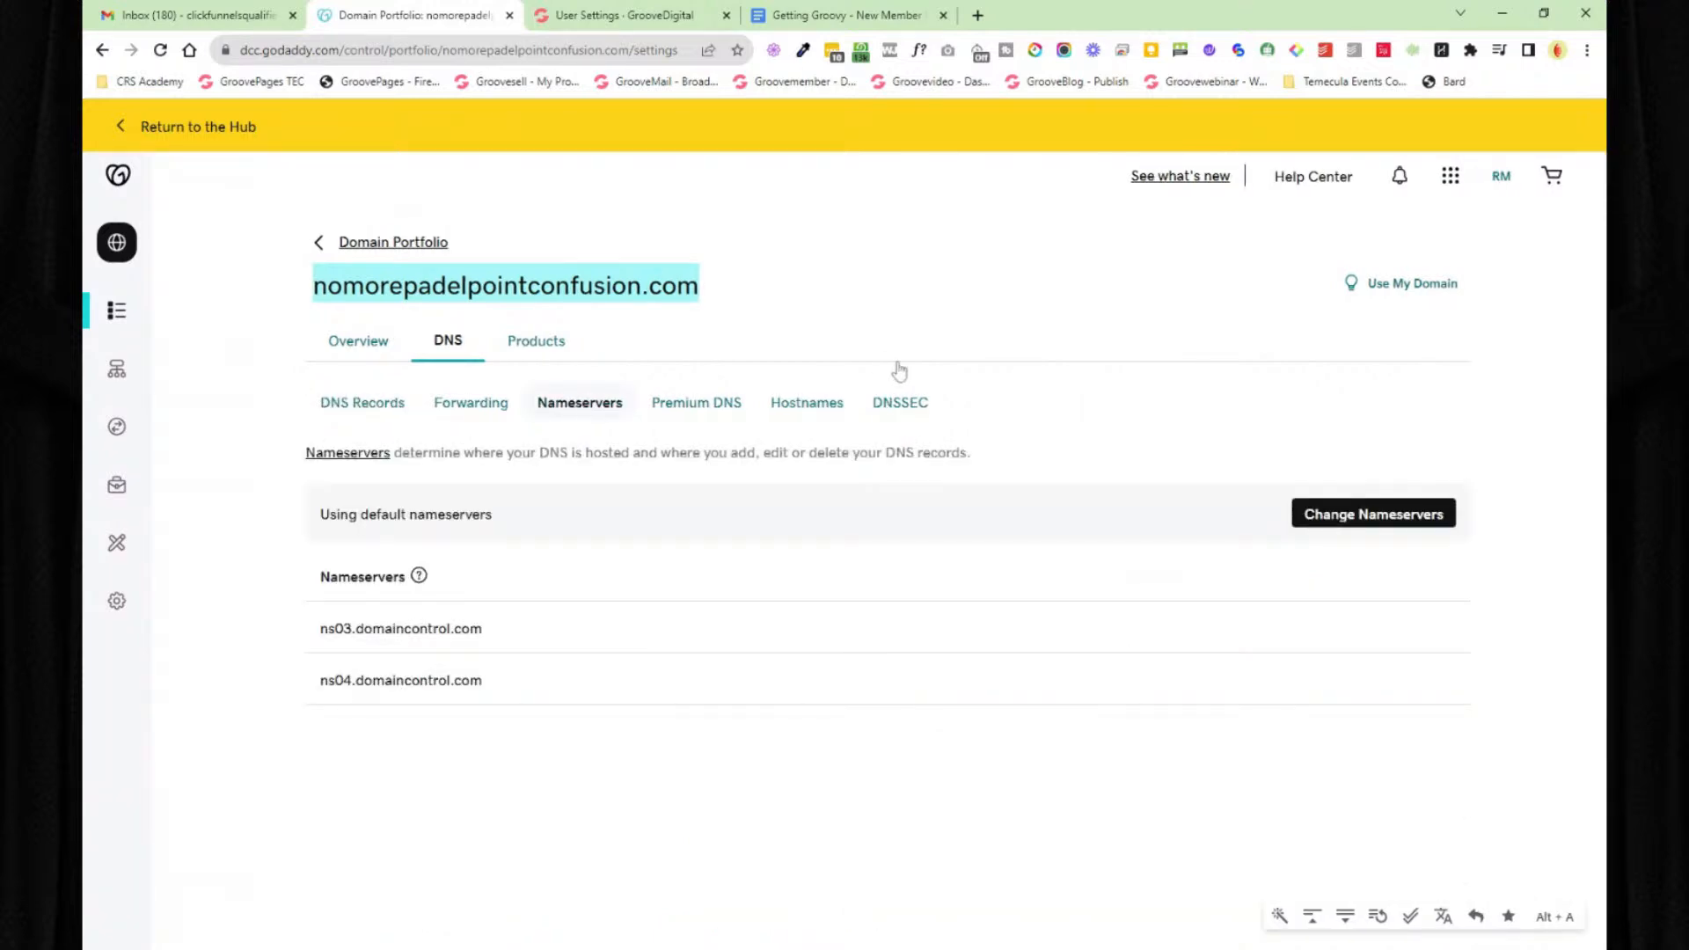
click(1398, 521)
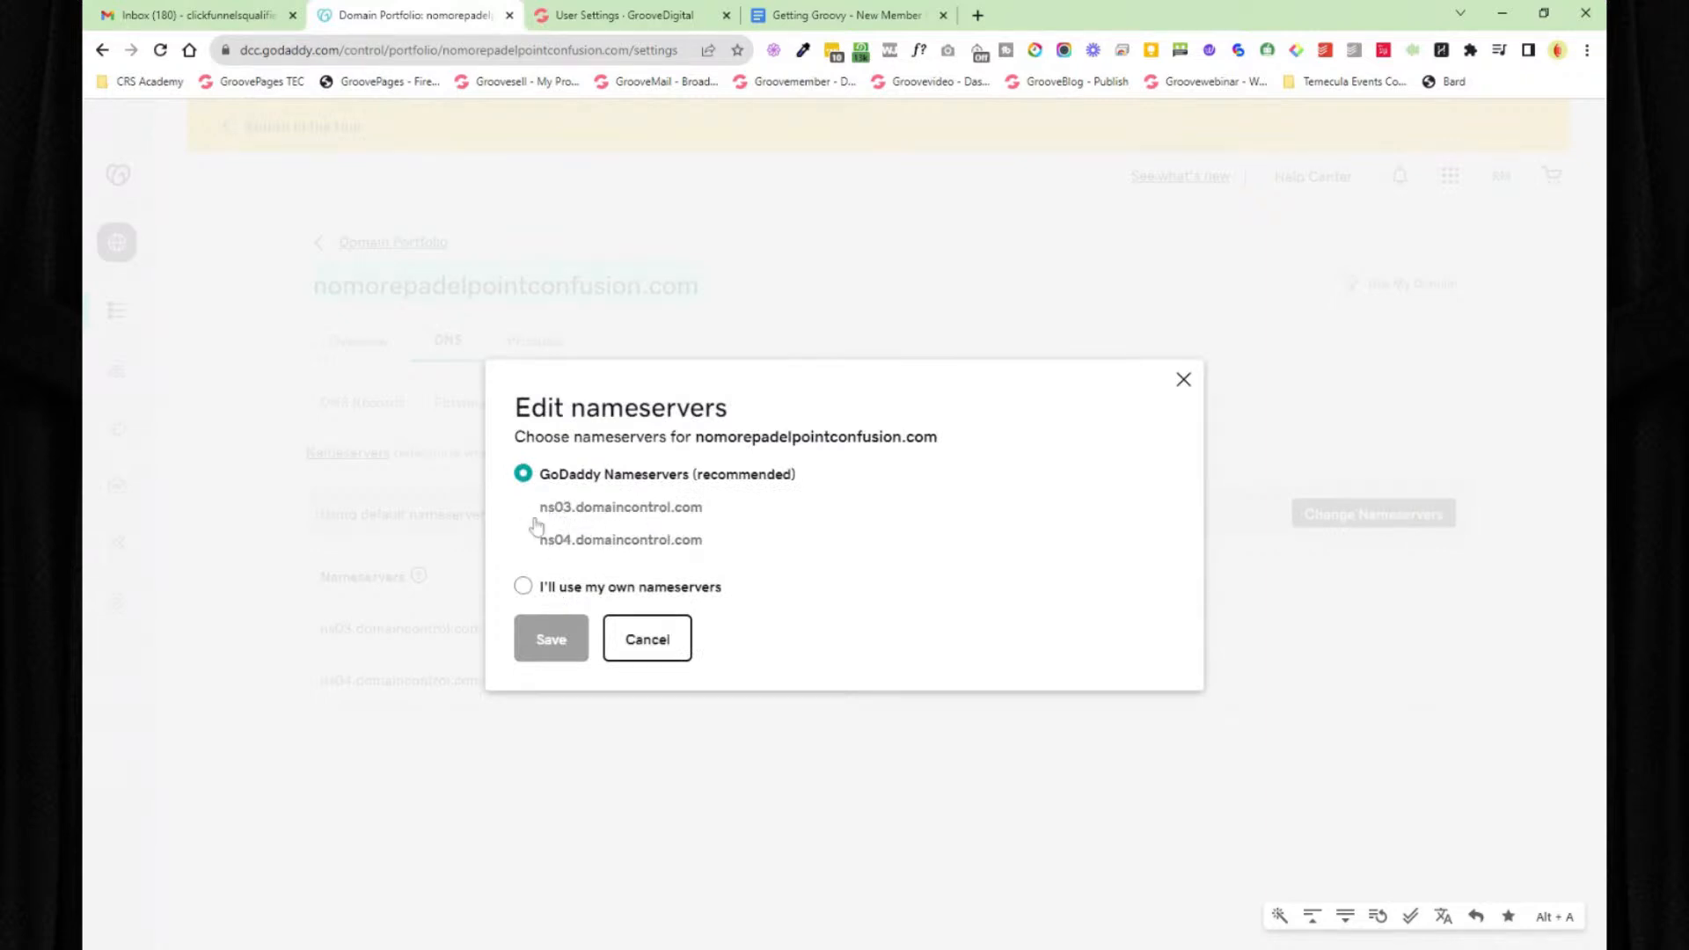
- Choose to use own nameservers for the domain and set Nameserver 1 to dora.ns.cloudflare.com
click(522, 587)
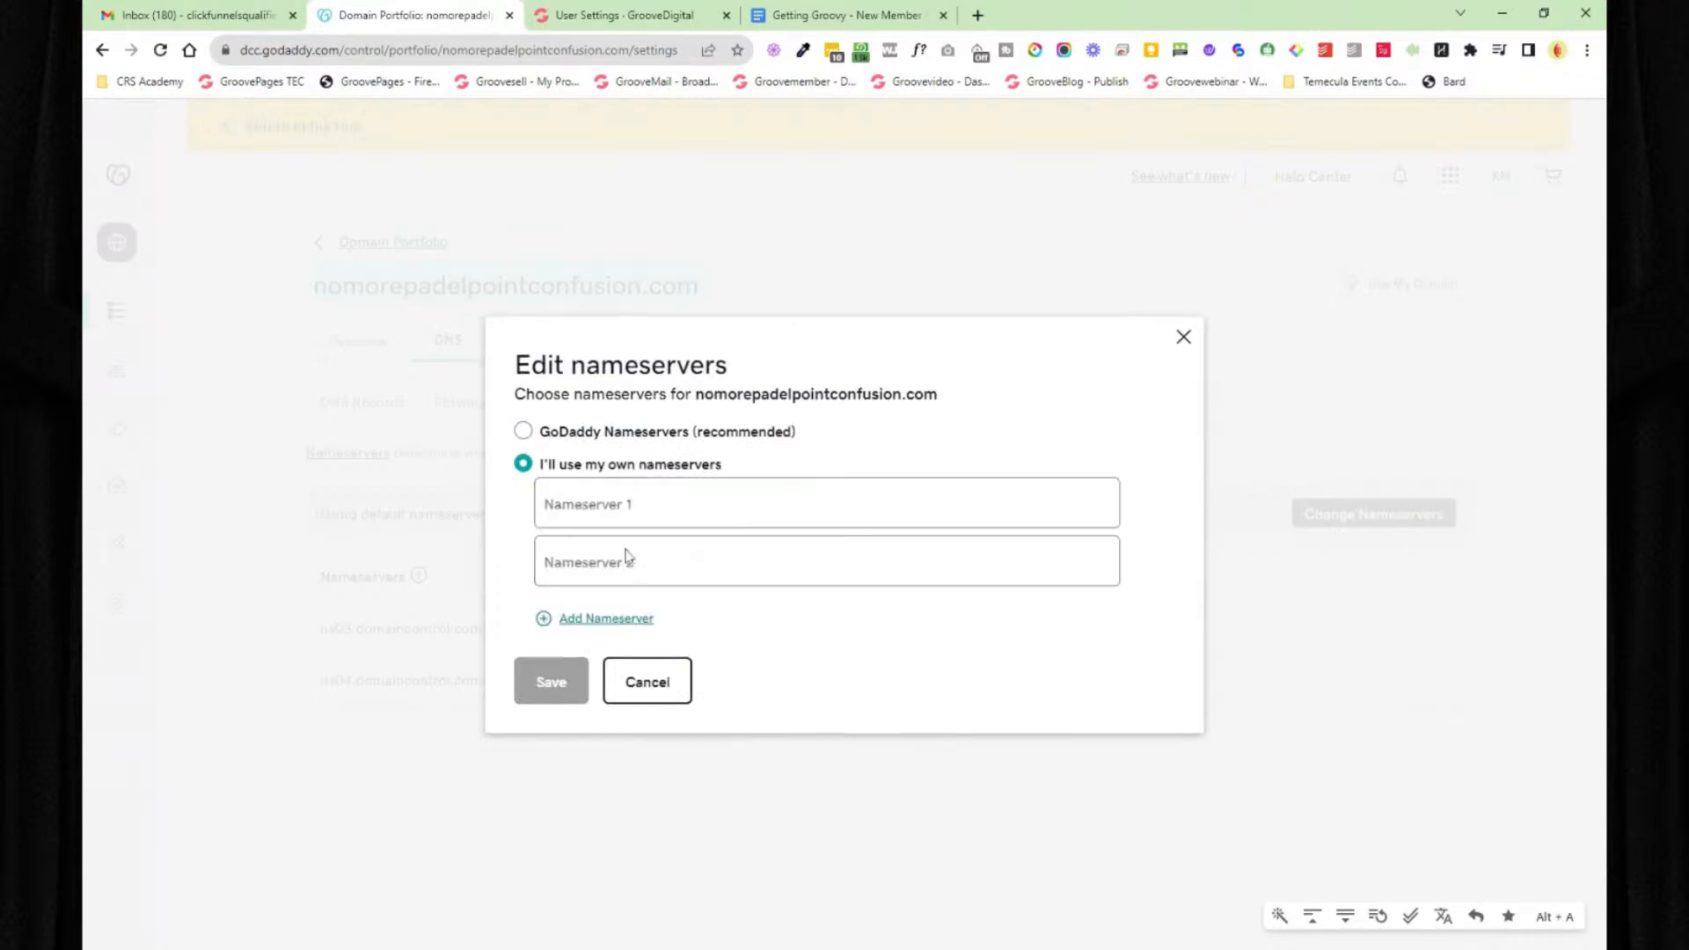
click(646, 521)
key(ctrl+v)
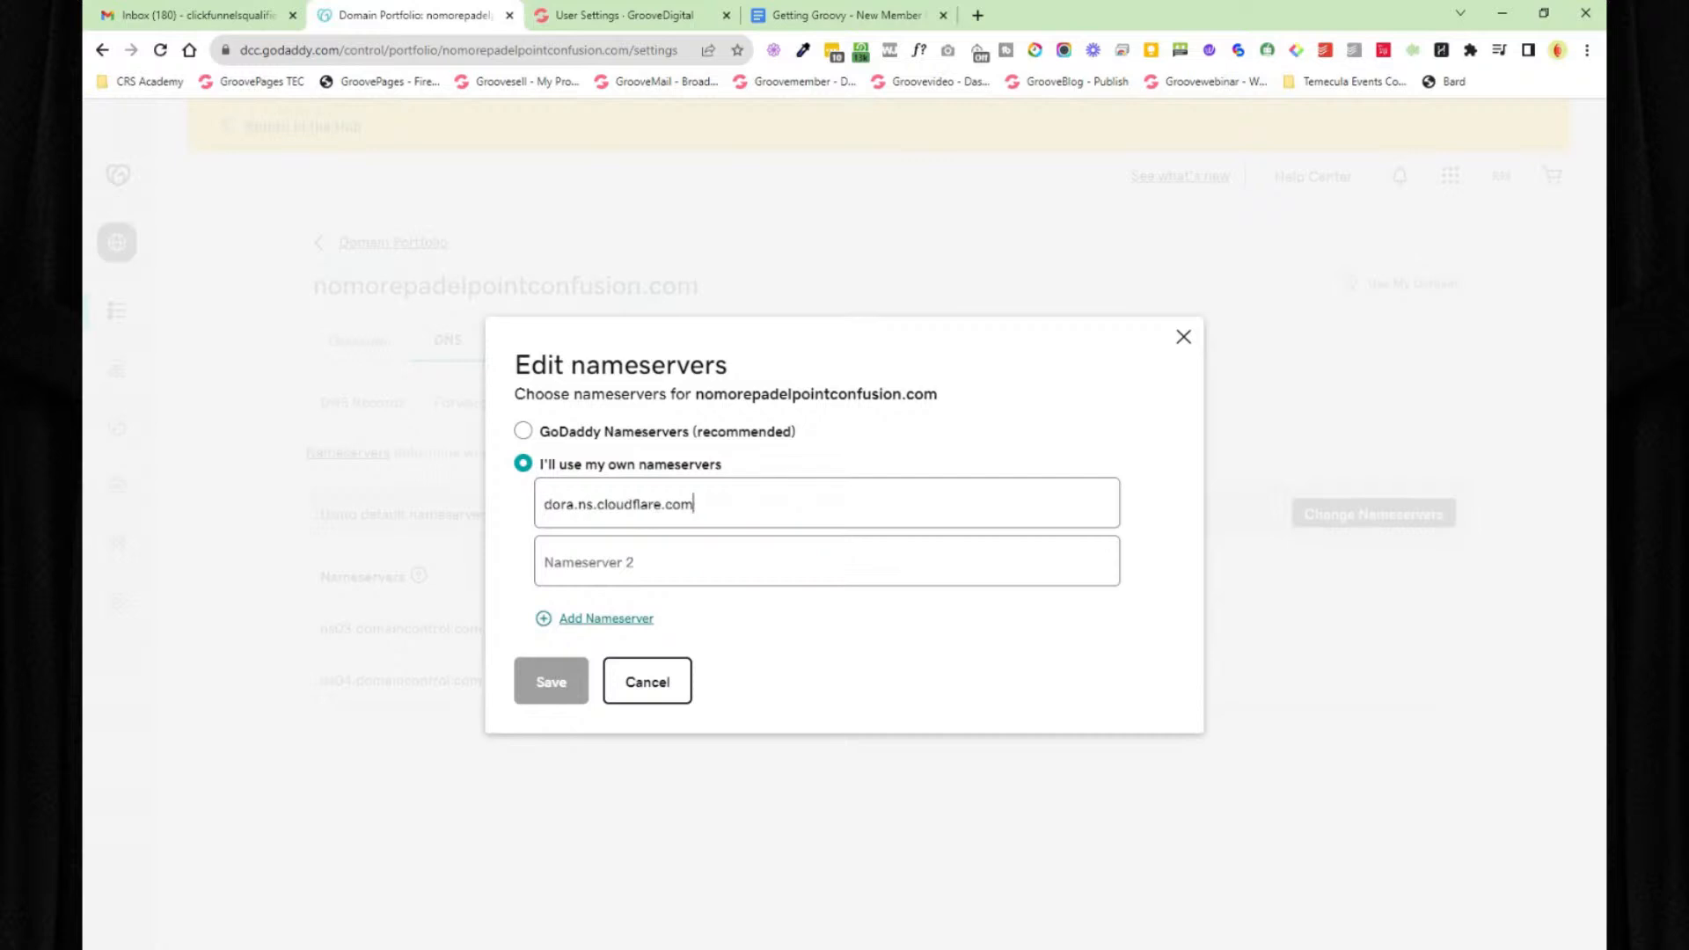
- Copy the second nameserver from Groove and set GoDaddy's Nameserver 2 to major.ns.cloudflare.com
click(620, 15)
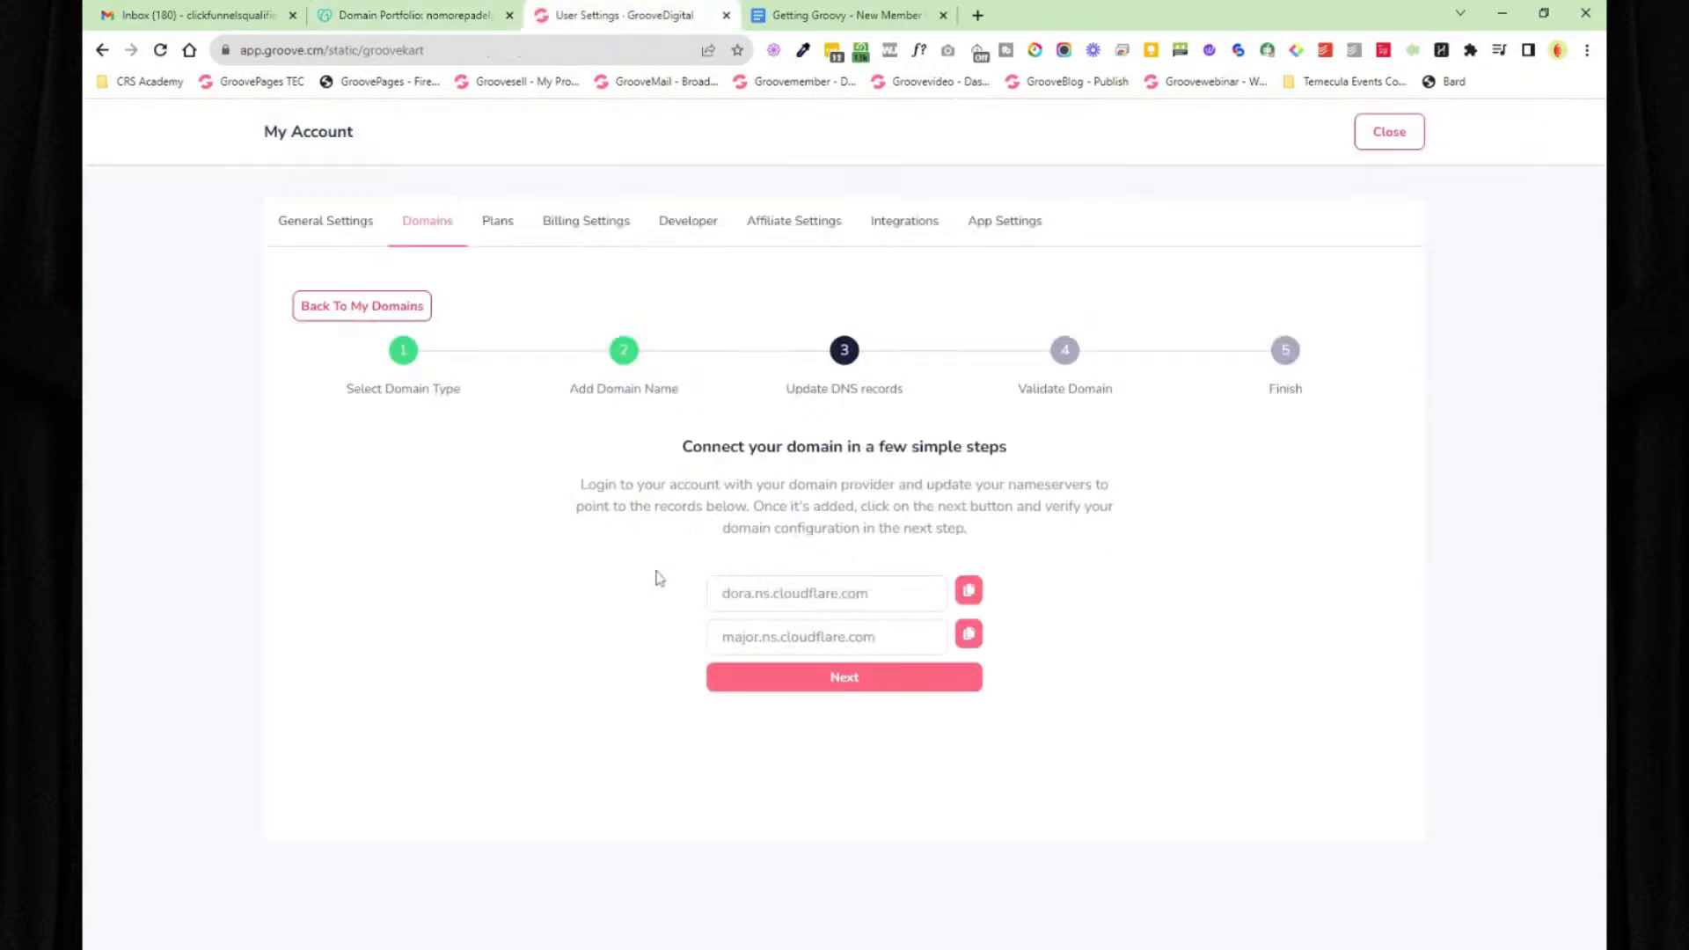
click(969, 634)
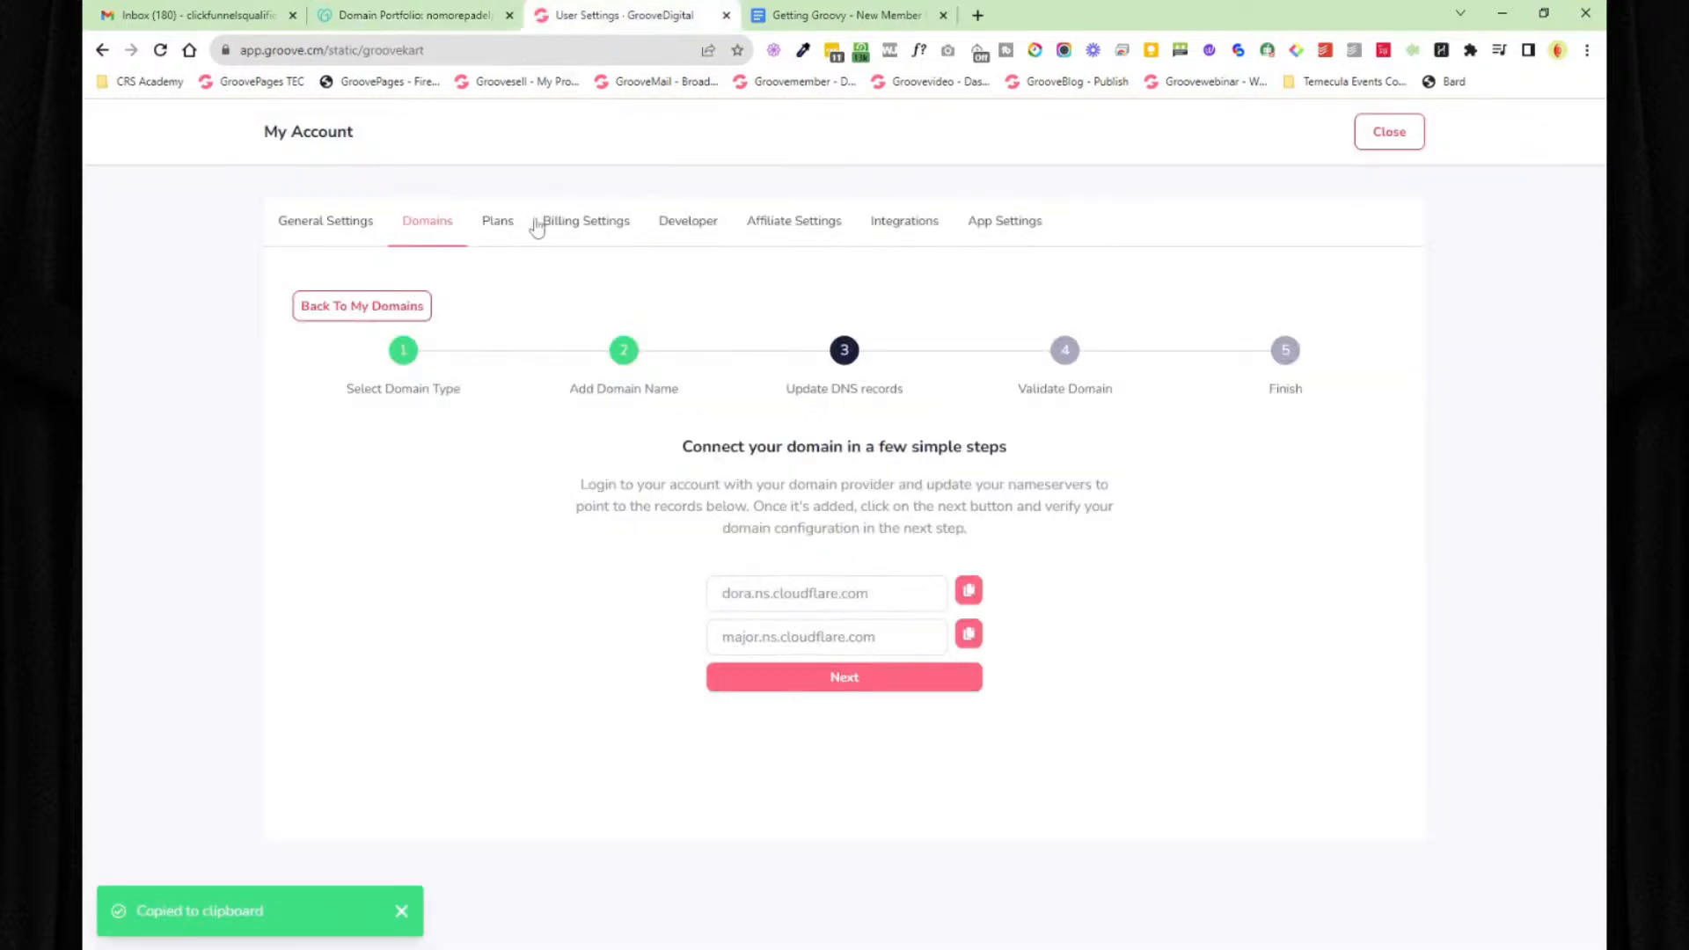
click(400, 18)
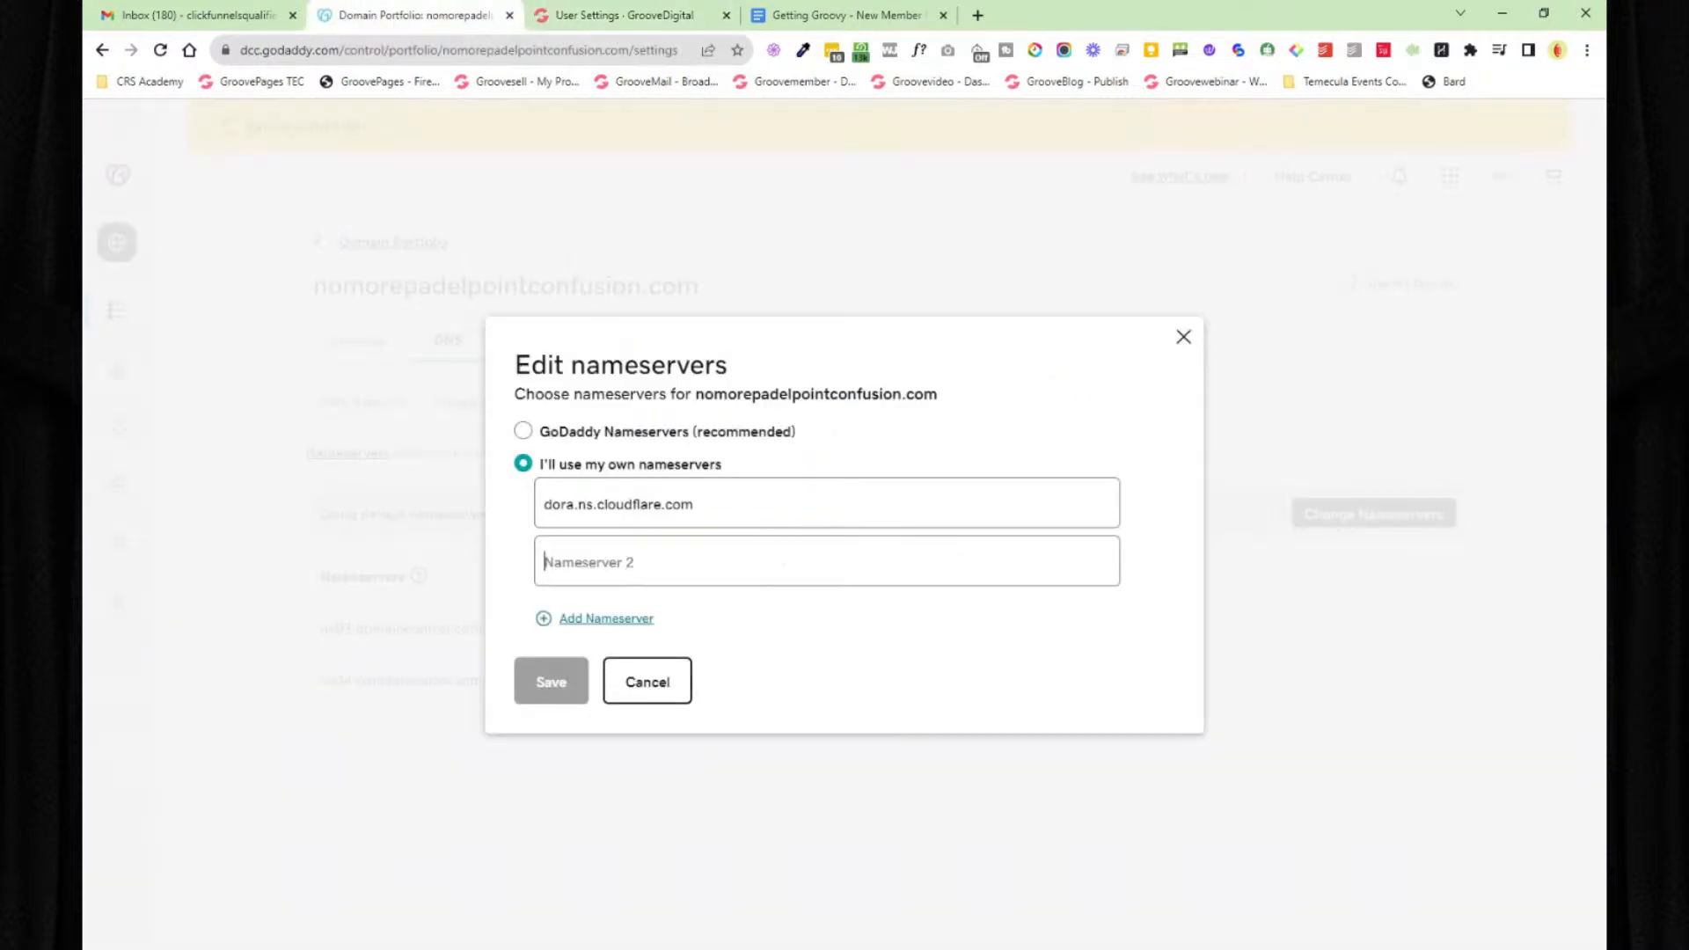
key(ctrl+v)
- Save the custom nameservers, consent to the nameserver update and reload the domain's GoDaddy page
click(565, 687)
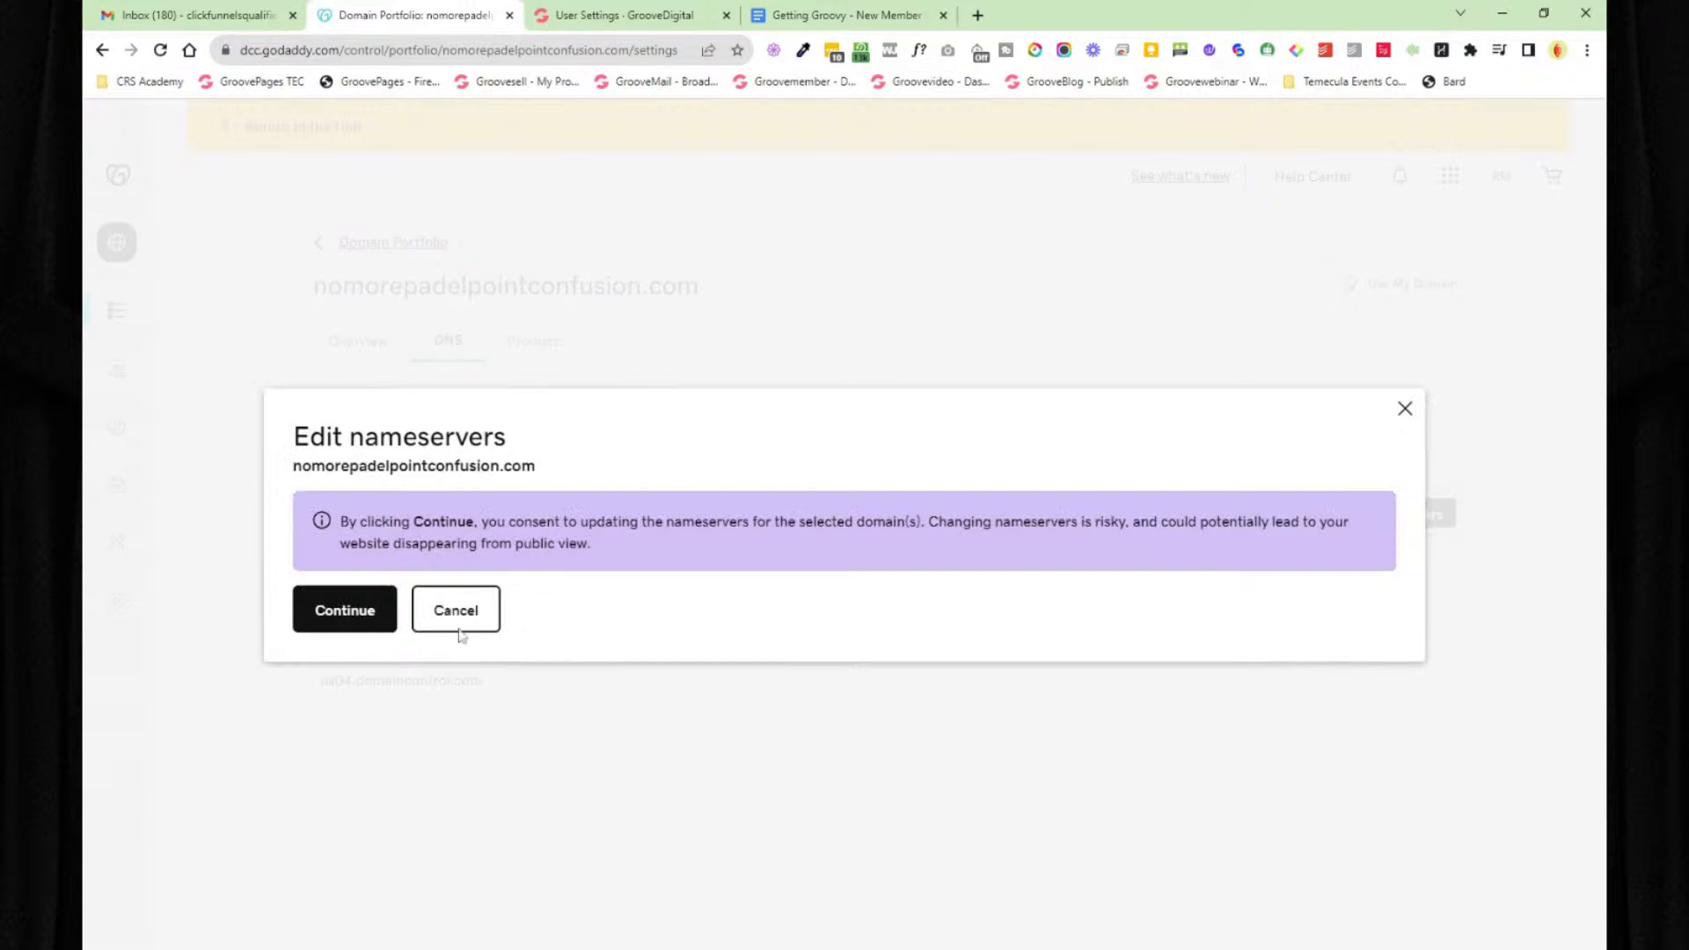
click(341, 613)
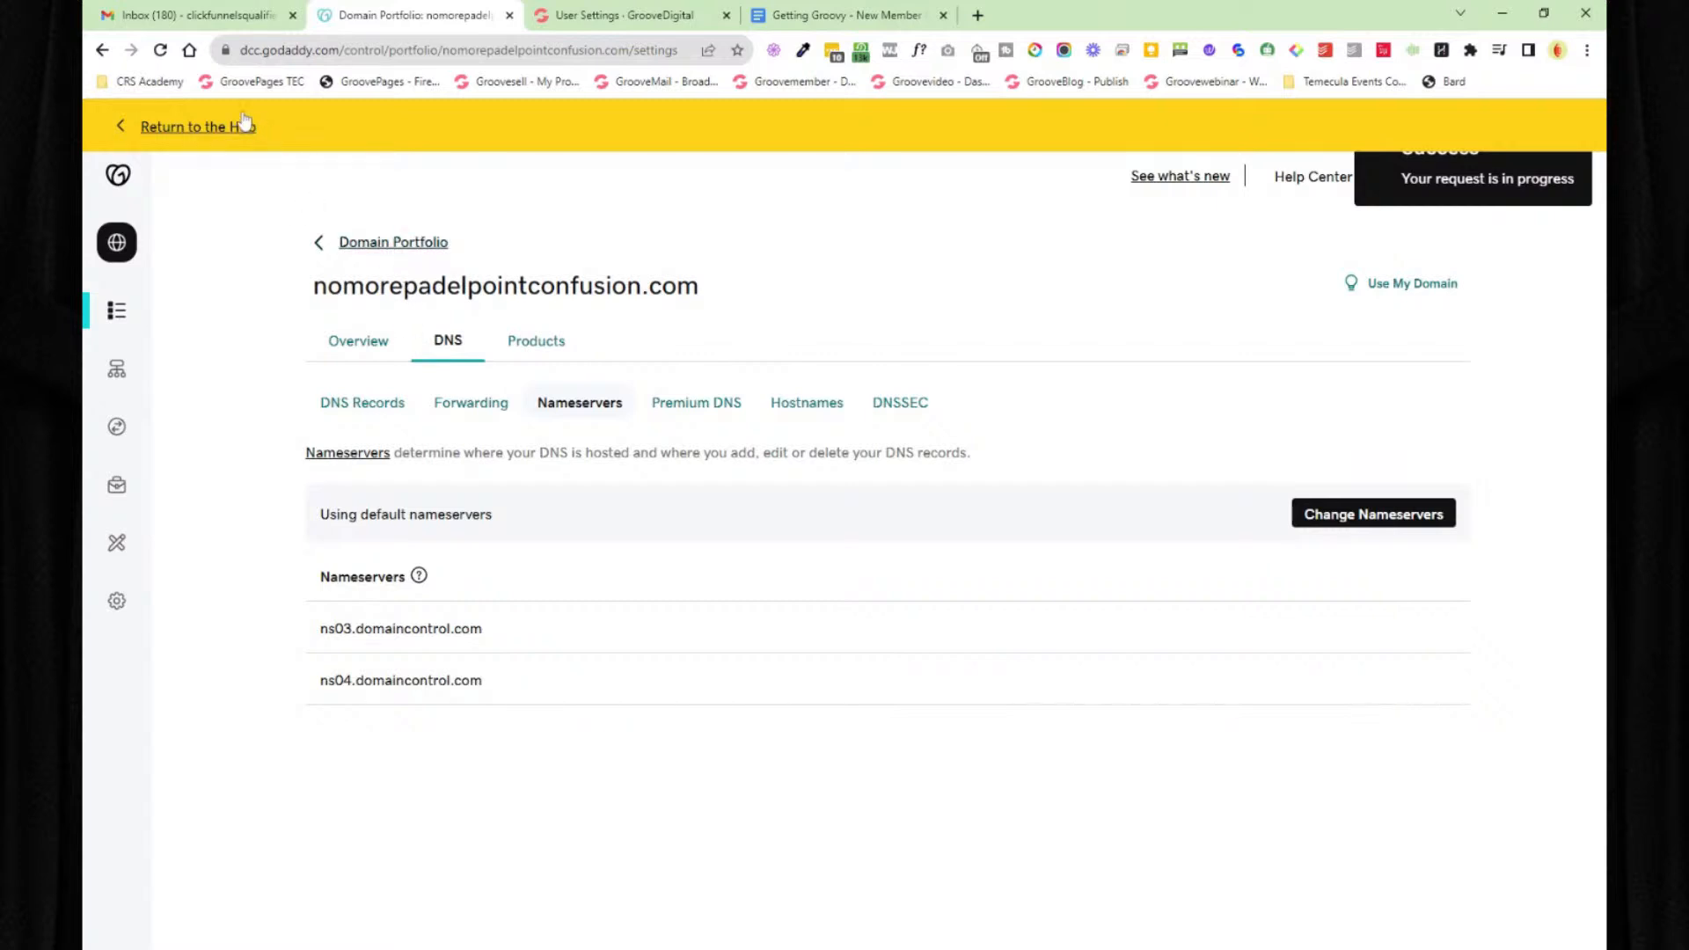
click(161, 51)
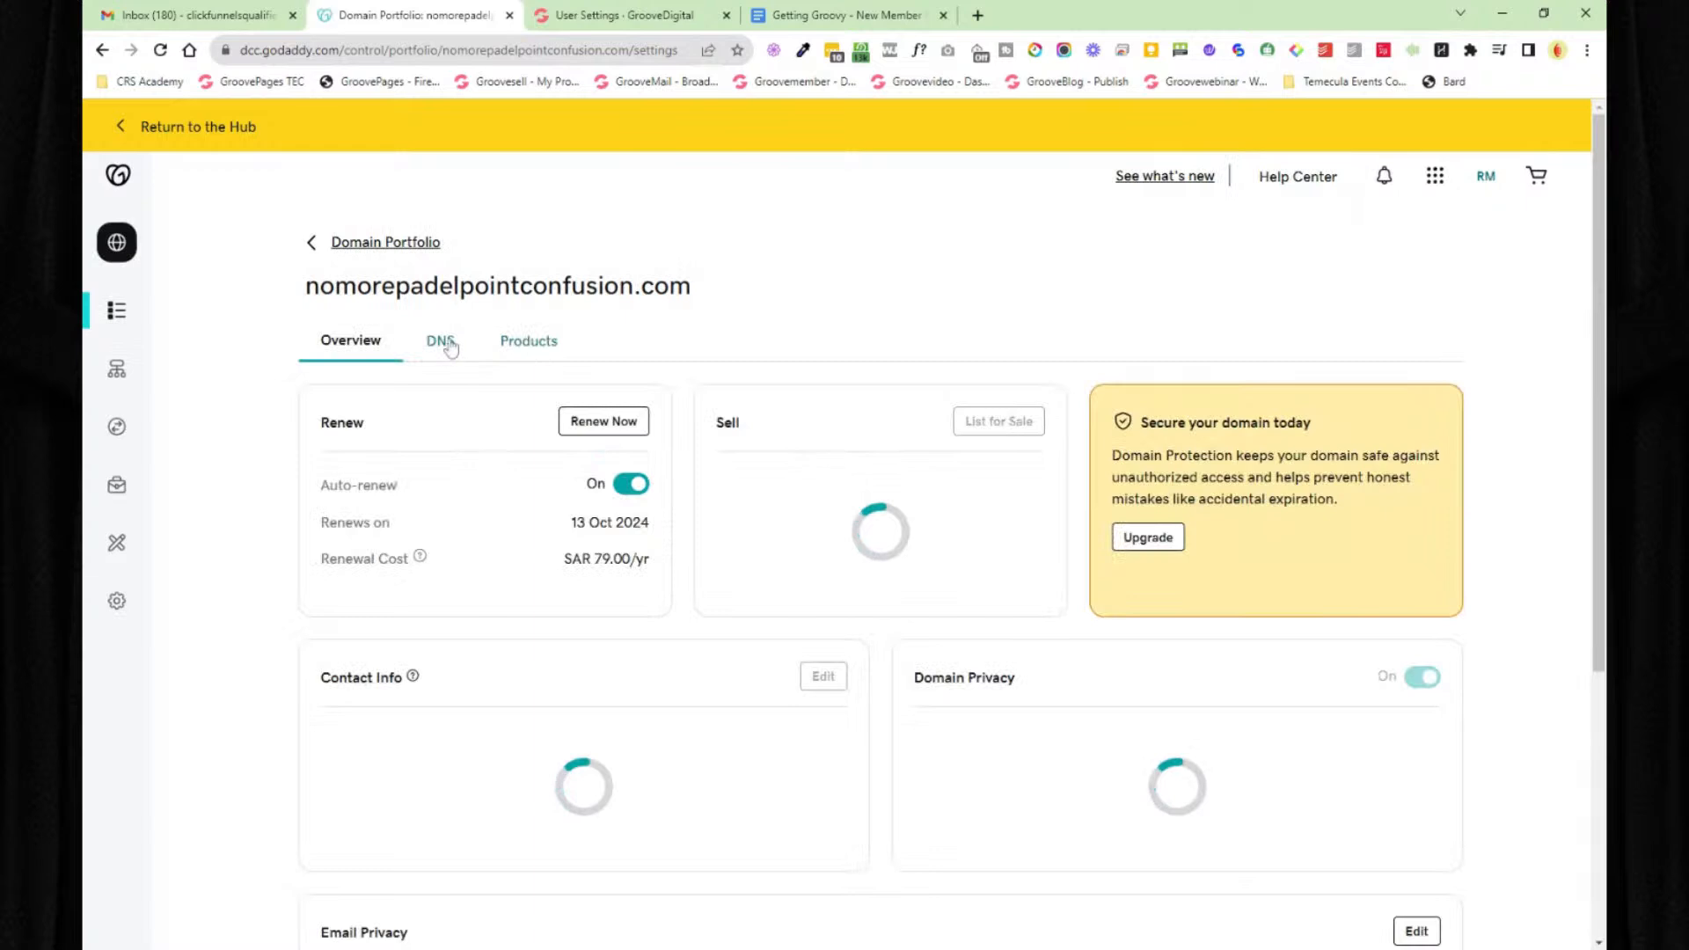
- Check the domain's nameservers in GoDaddy, and switch to Groove to validate the DNS records and complete the domain connection
click(448, 343)
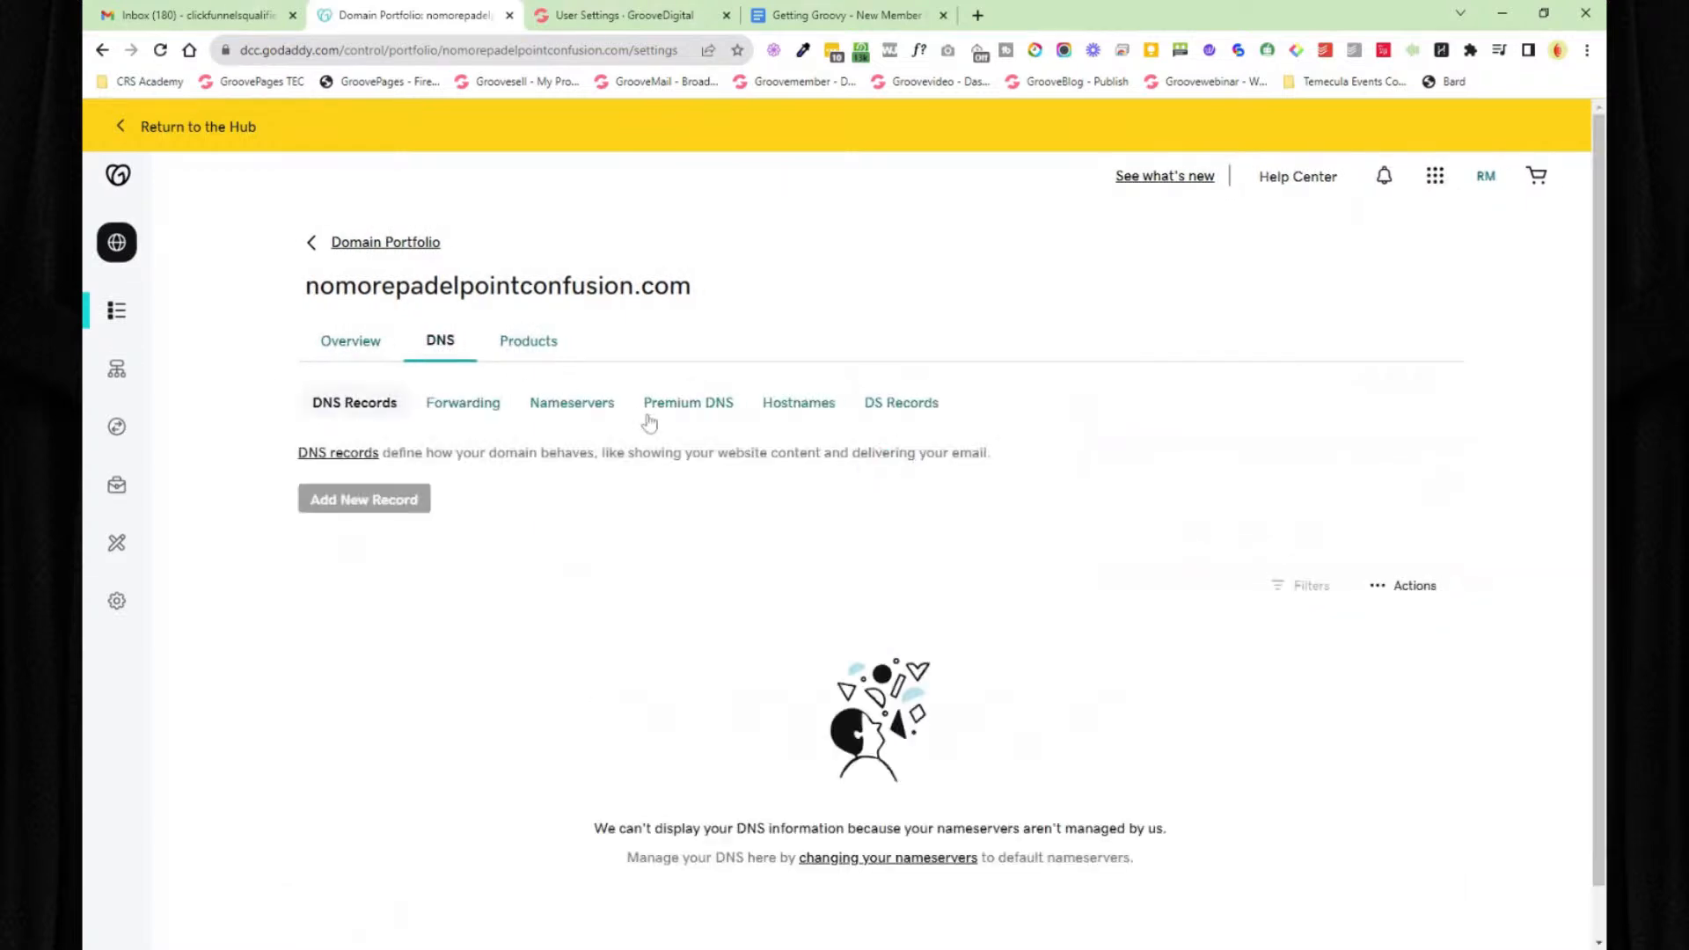
click(574, 406)
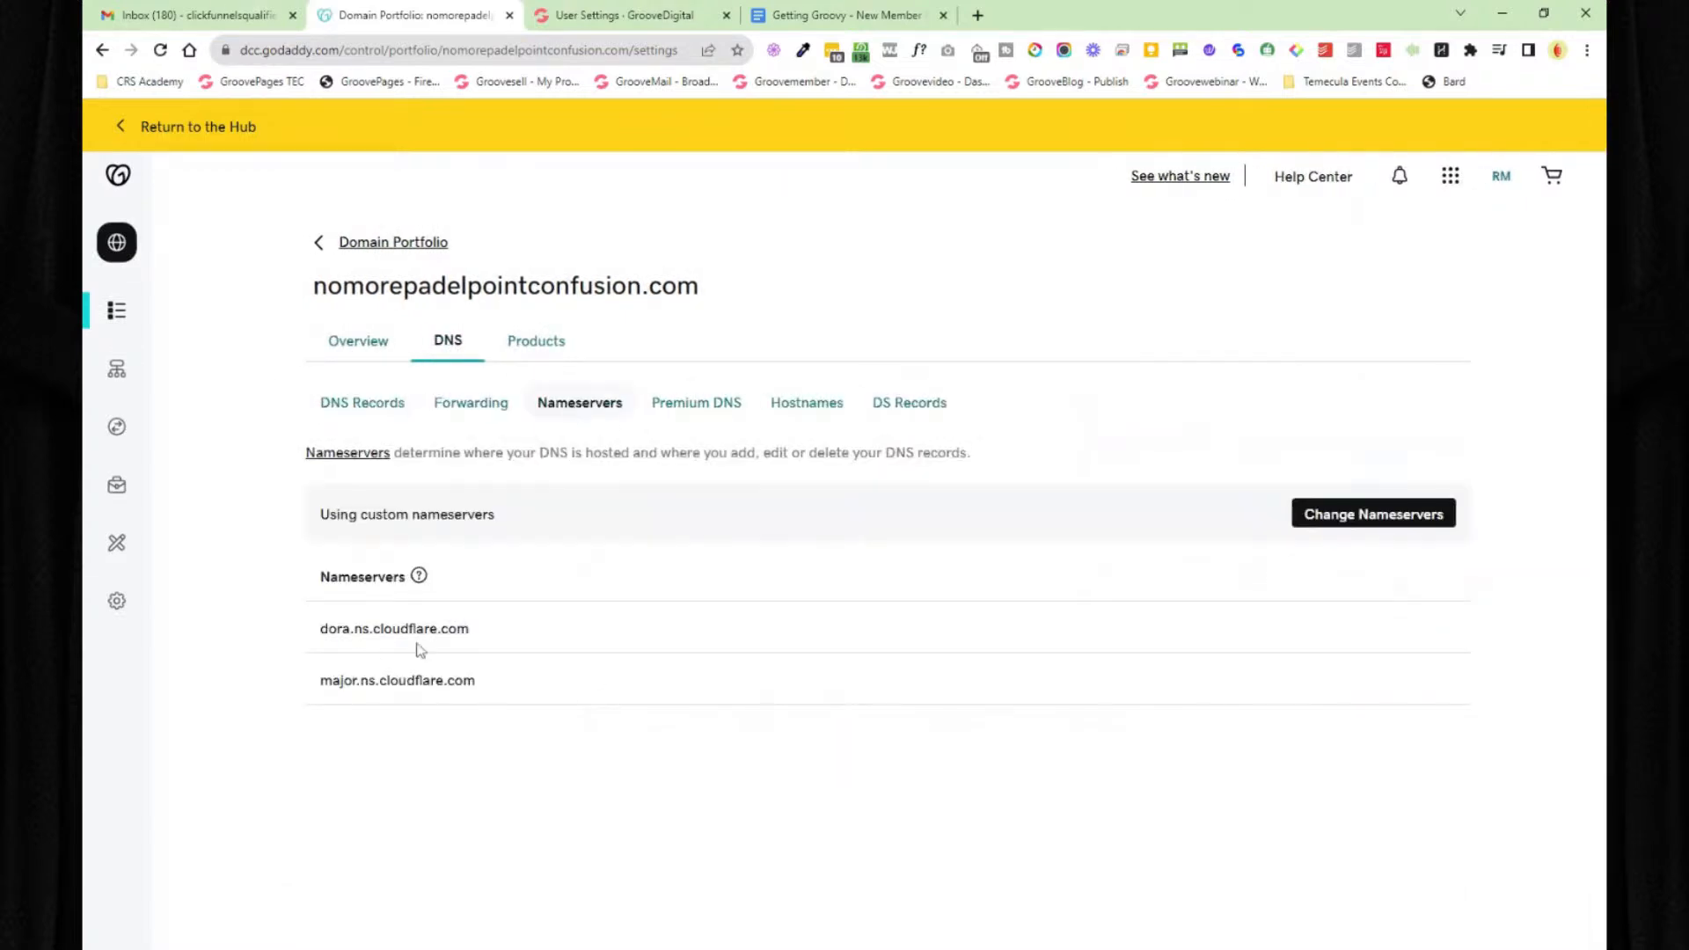
click(691, 16)
click(827, 682)
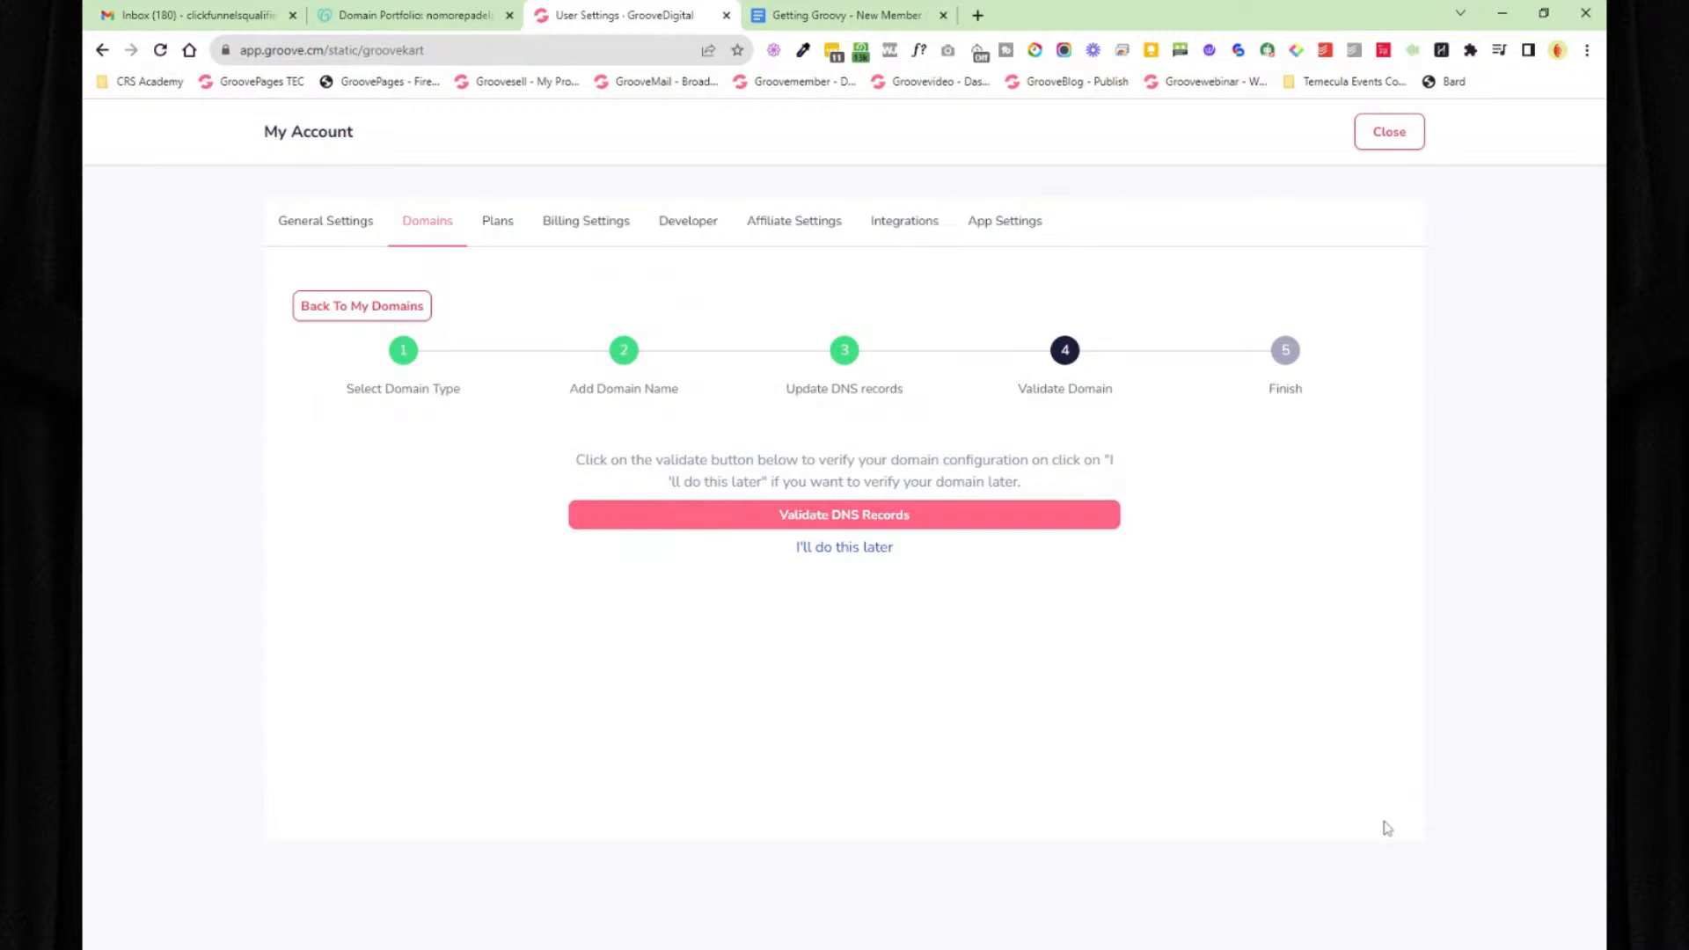
click(996, 520)
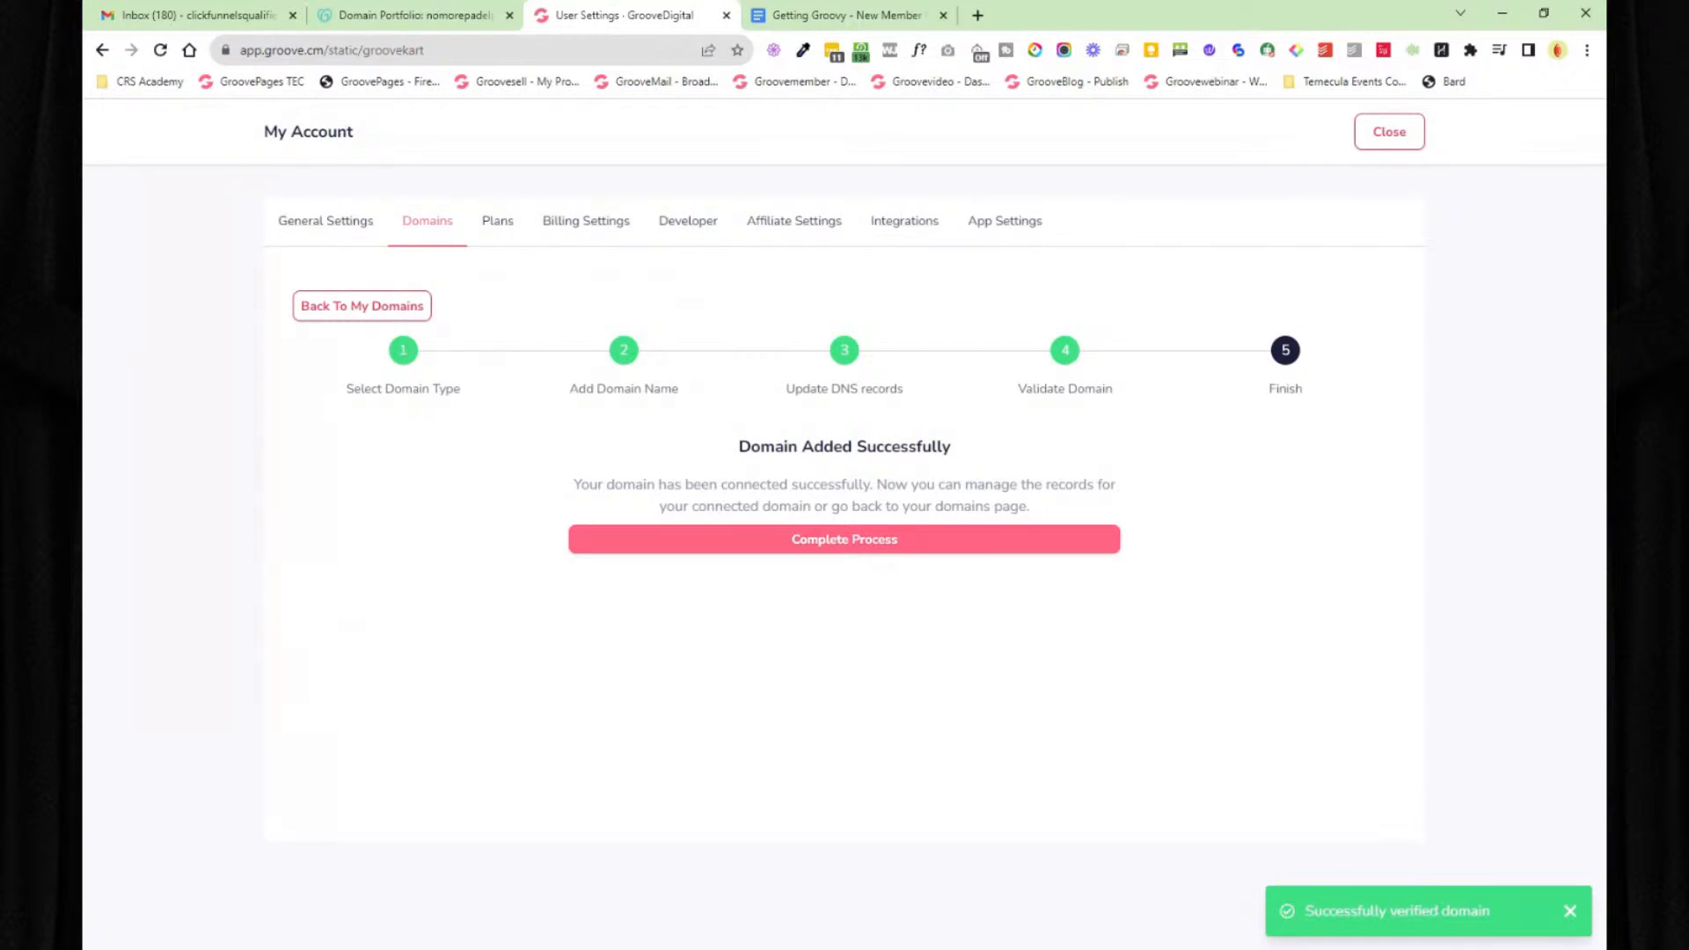
click(808, 541)
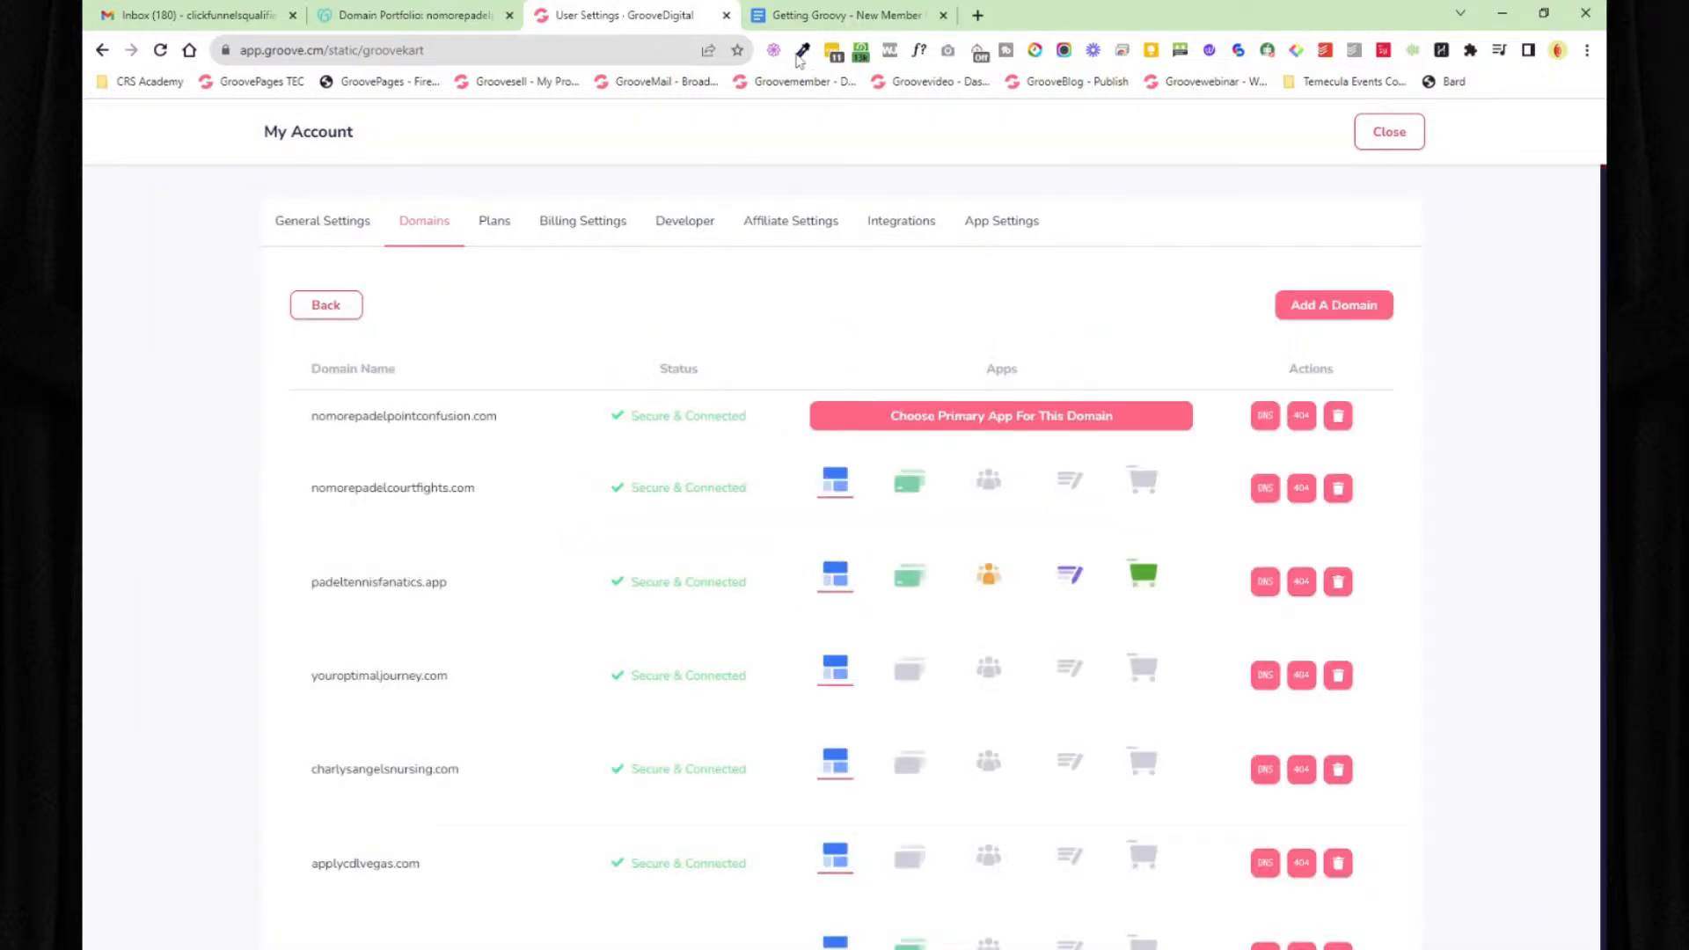
- Consult the onboarding roadmap and set GroovePages as the primary app for nomorepadelpointconfusion.com in Groove
click(828, 24)
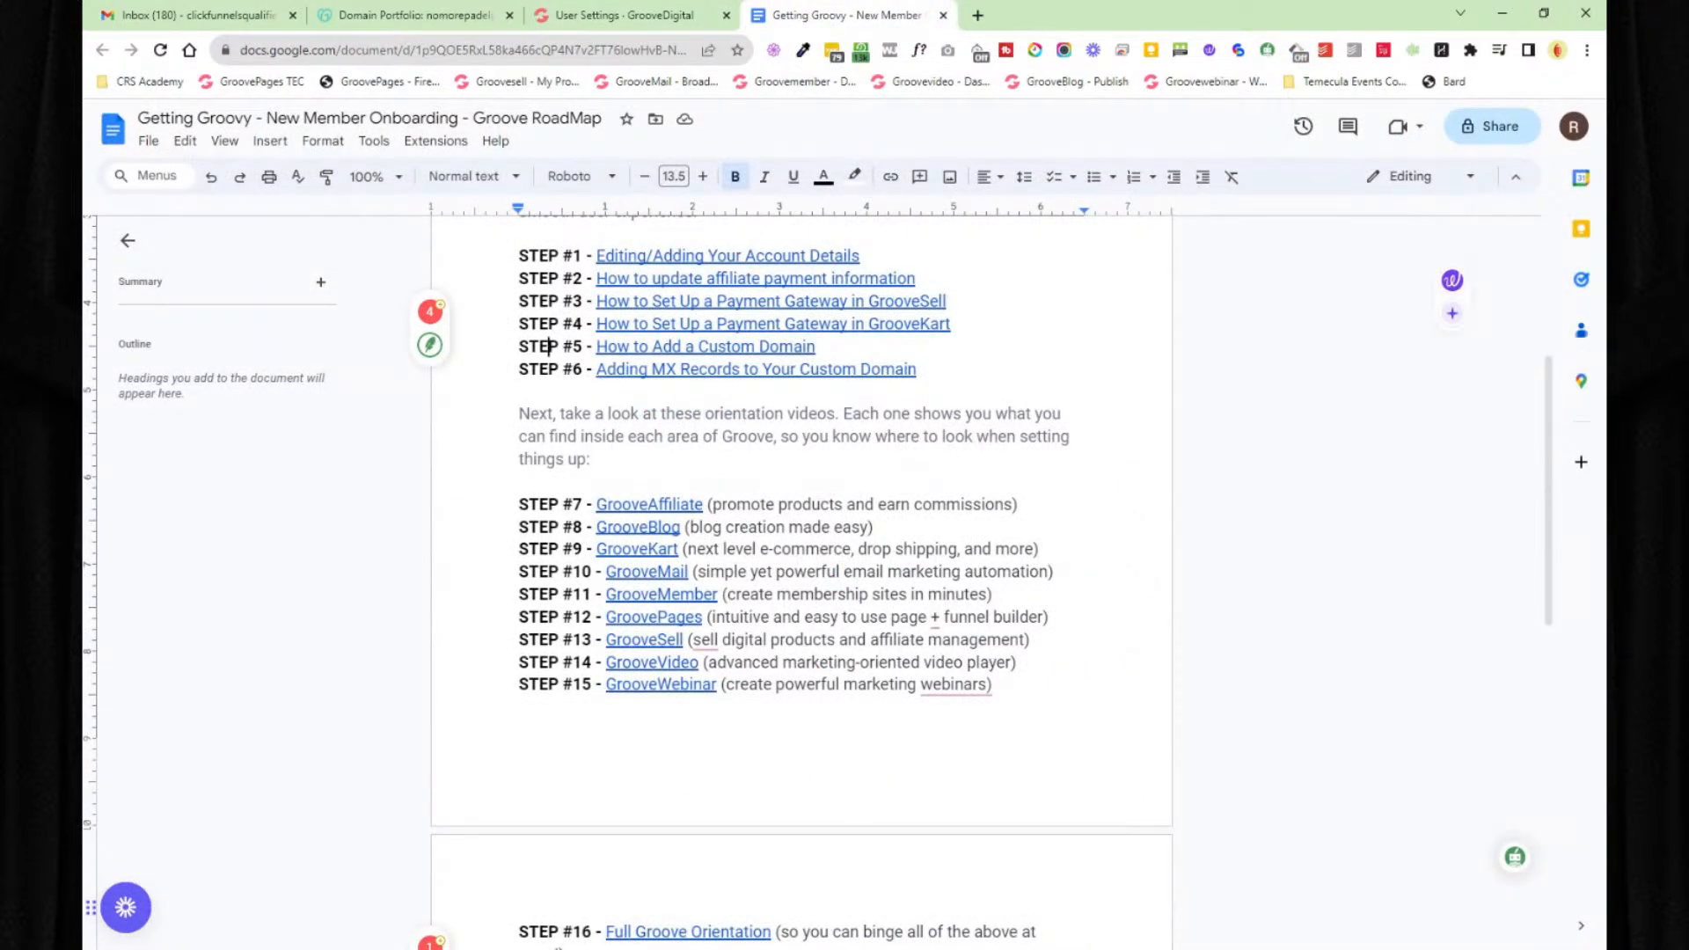
click(644, 26)
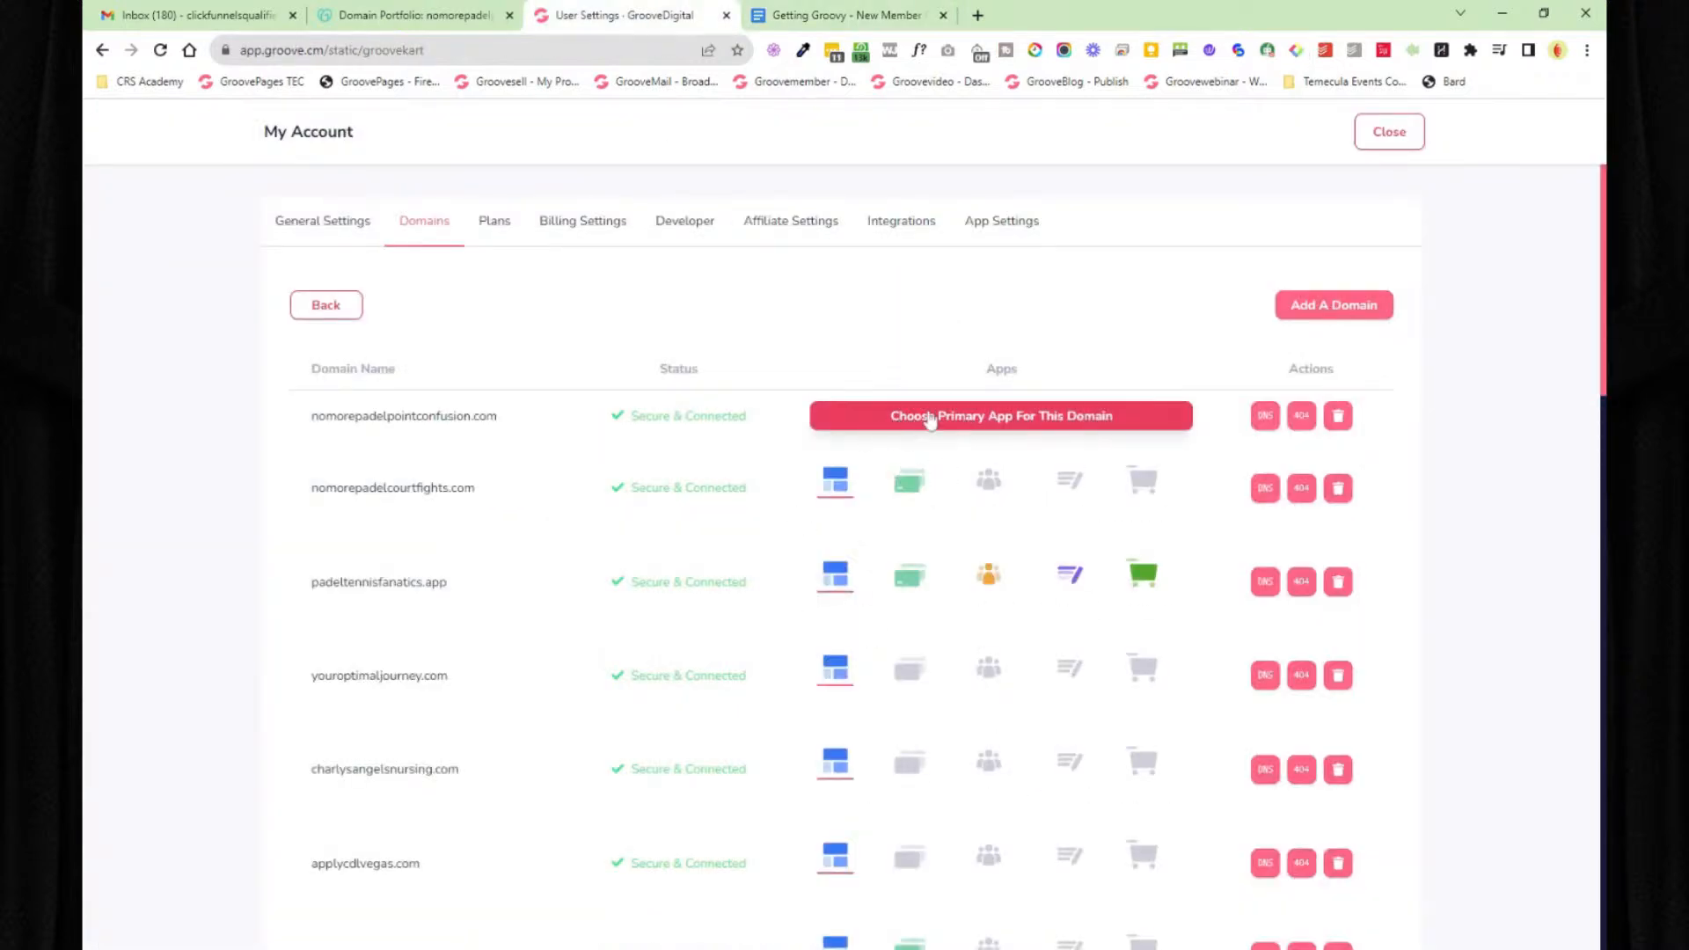
click(1000, 419)
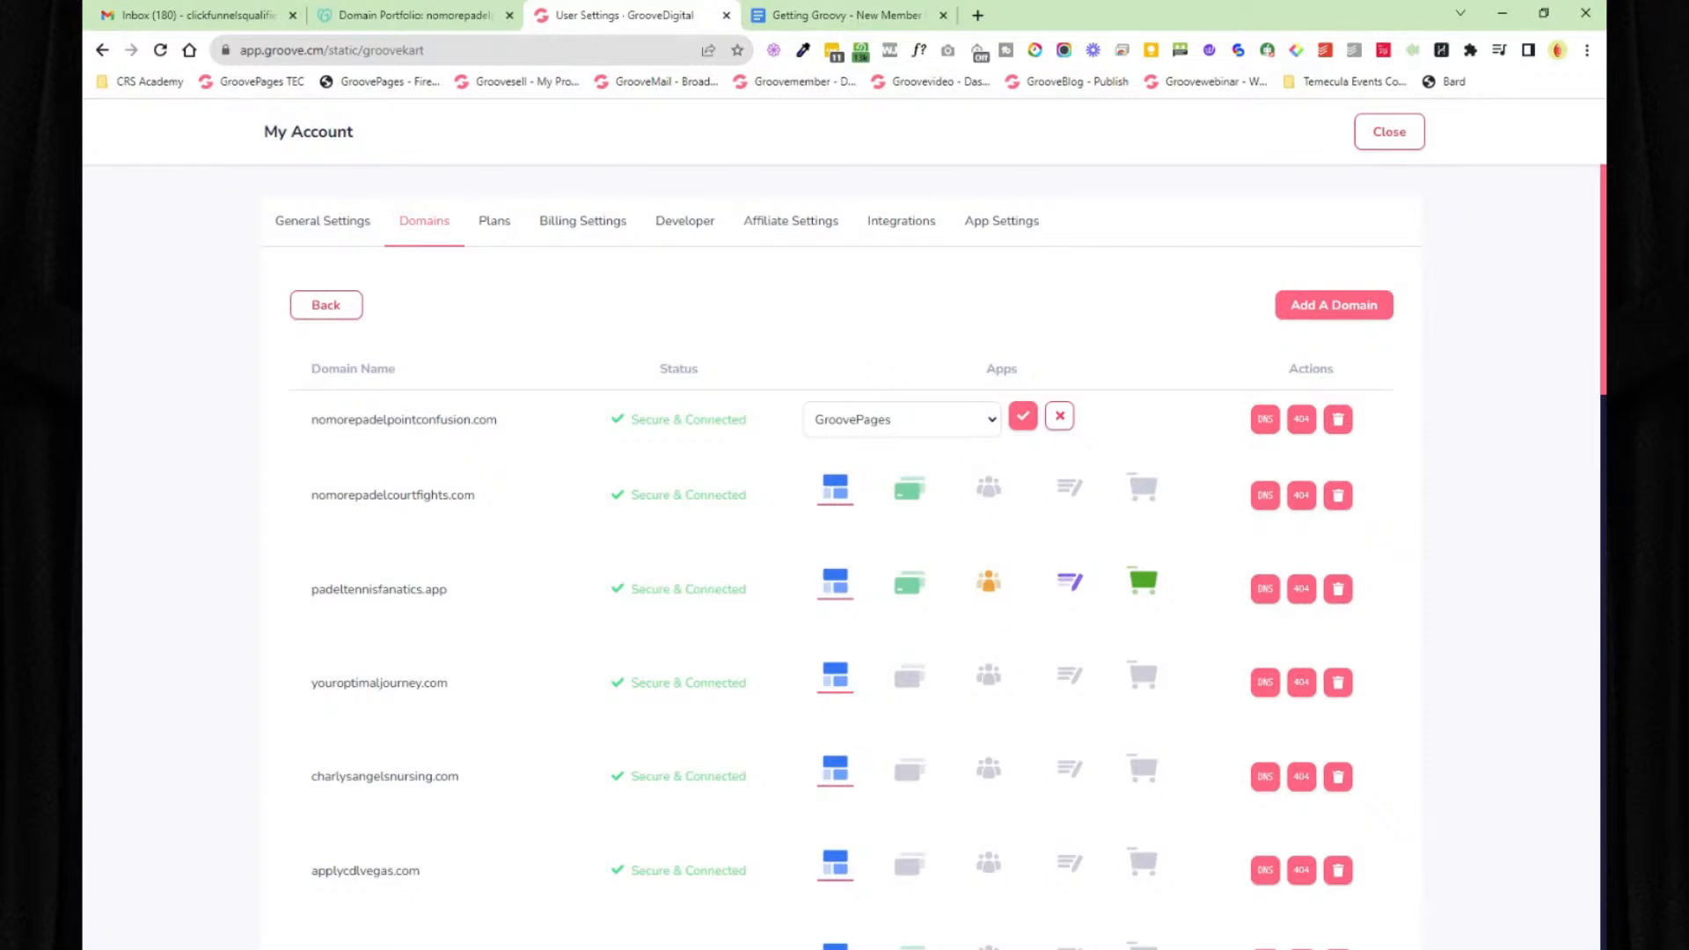
click(1023, 416)
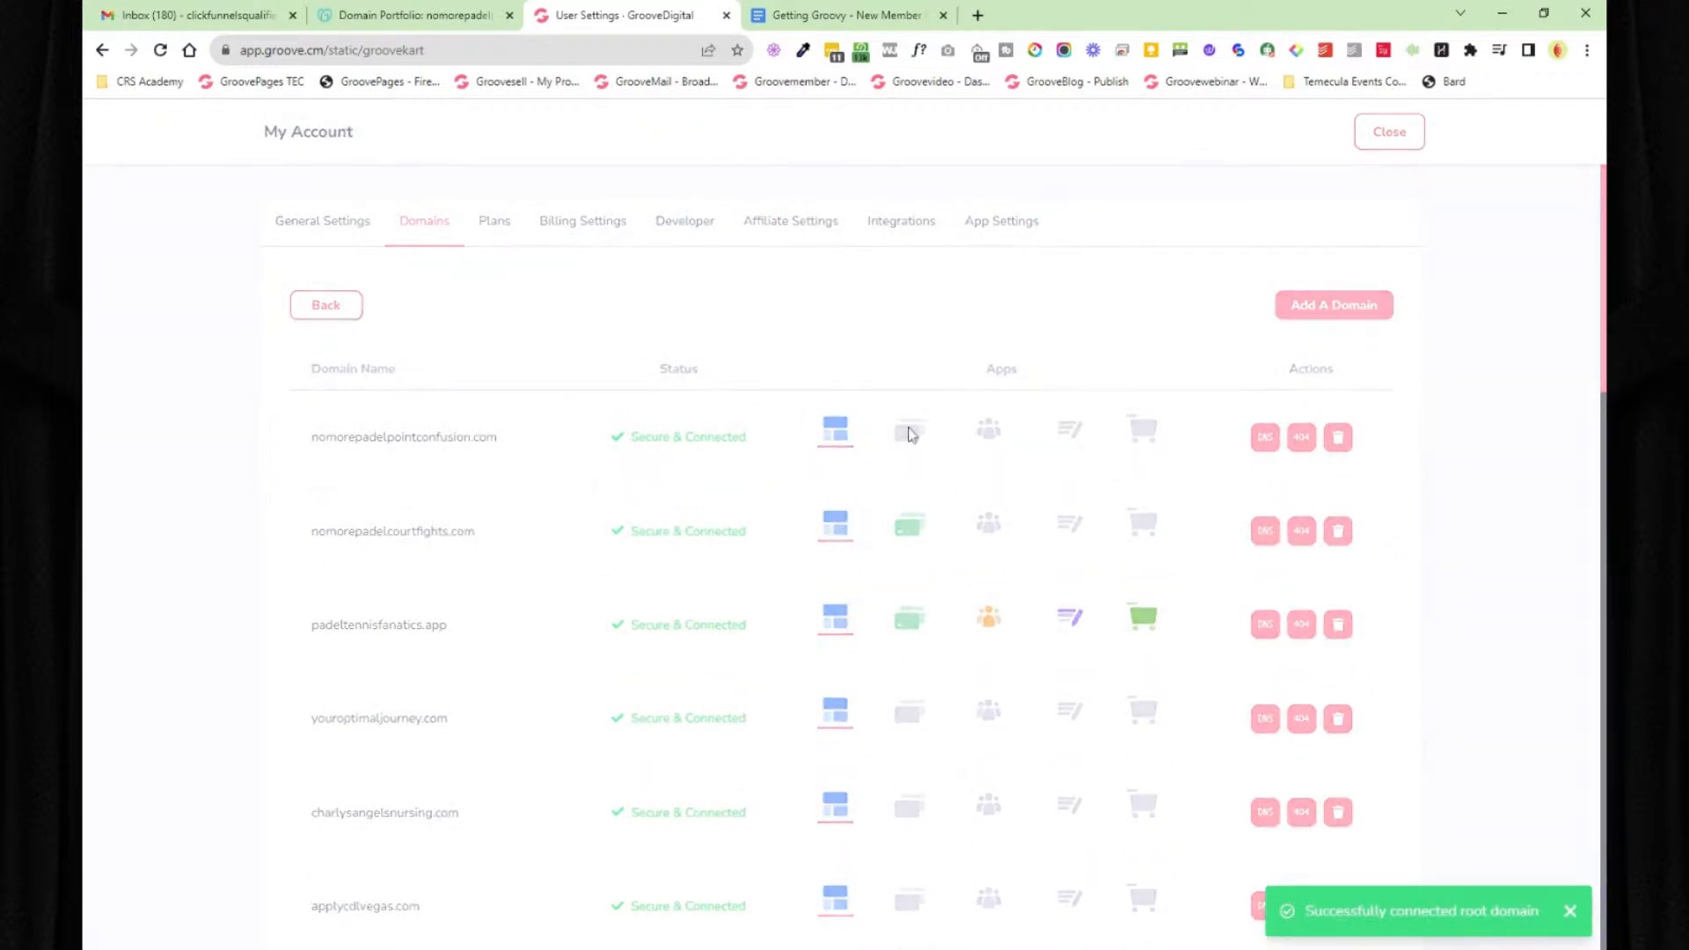
- Add the GrooveSell Branding subdomain "buy" to nomorepadelpointconfusion.com and return to the domain list
click(910, 431)
click(896, 473)
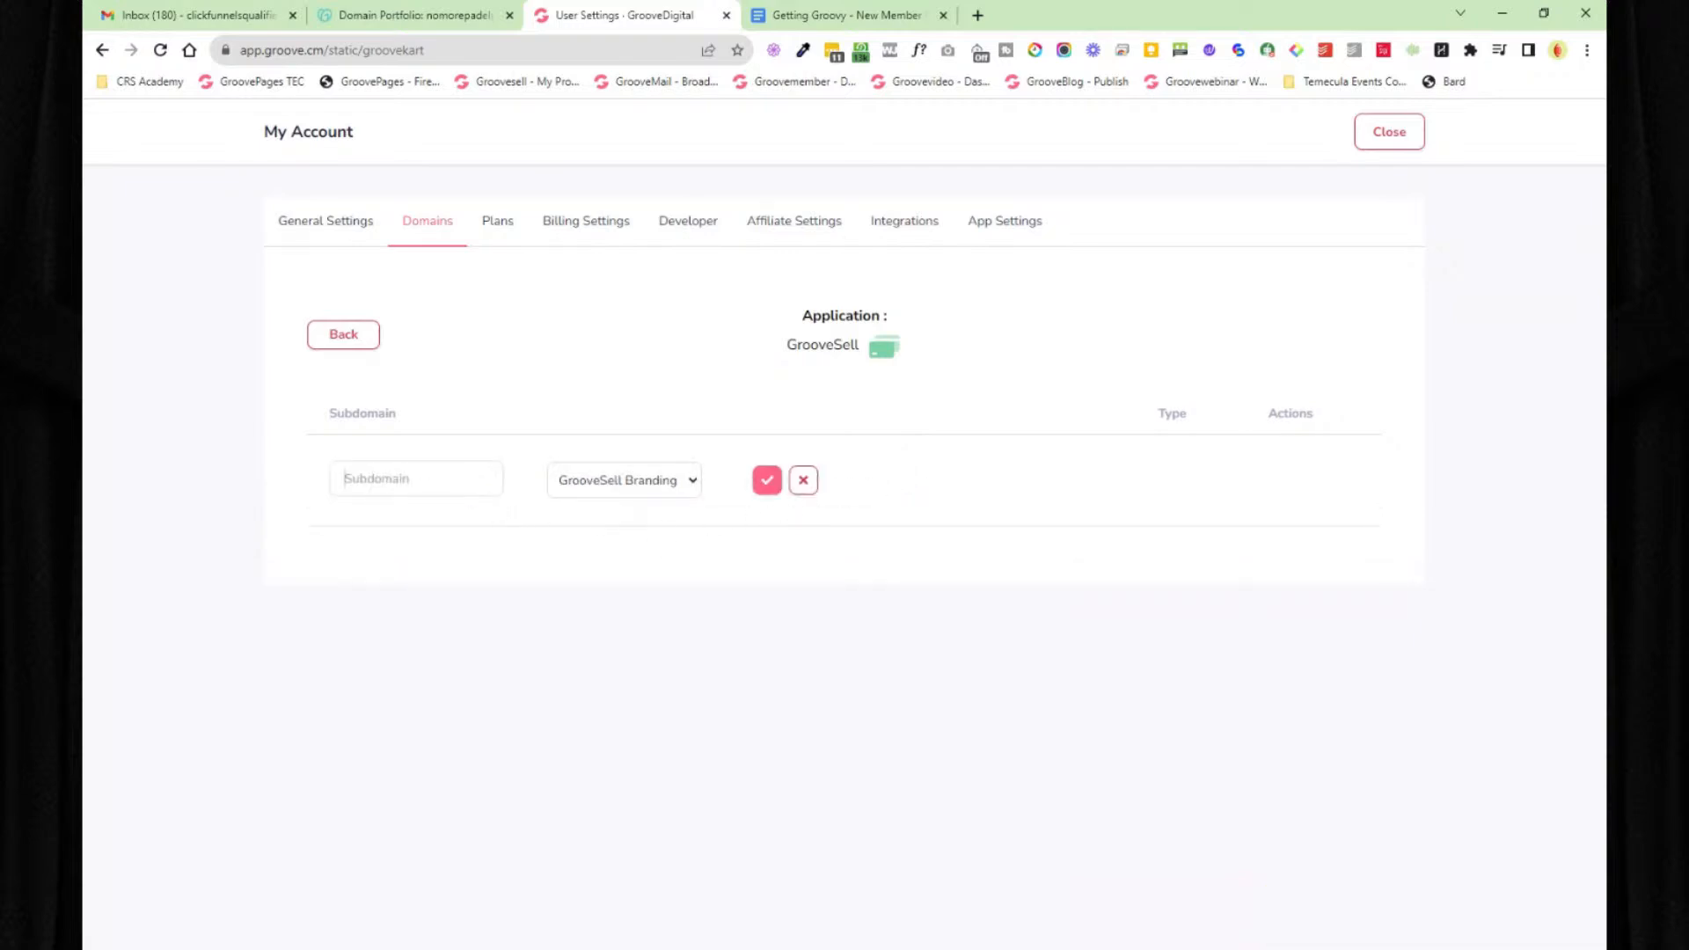
text(buy)
click(778, 480)
click(346, 347)
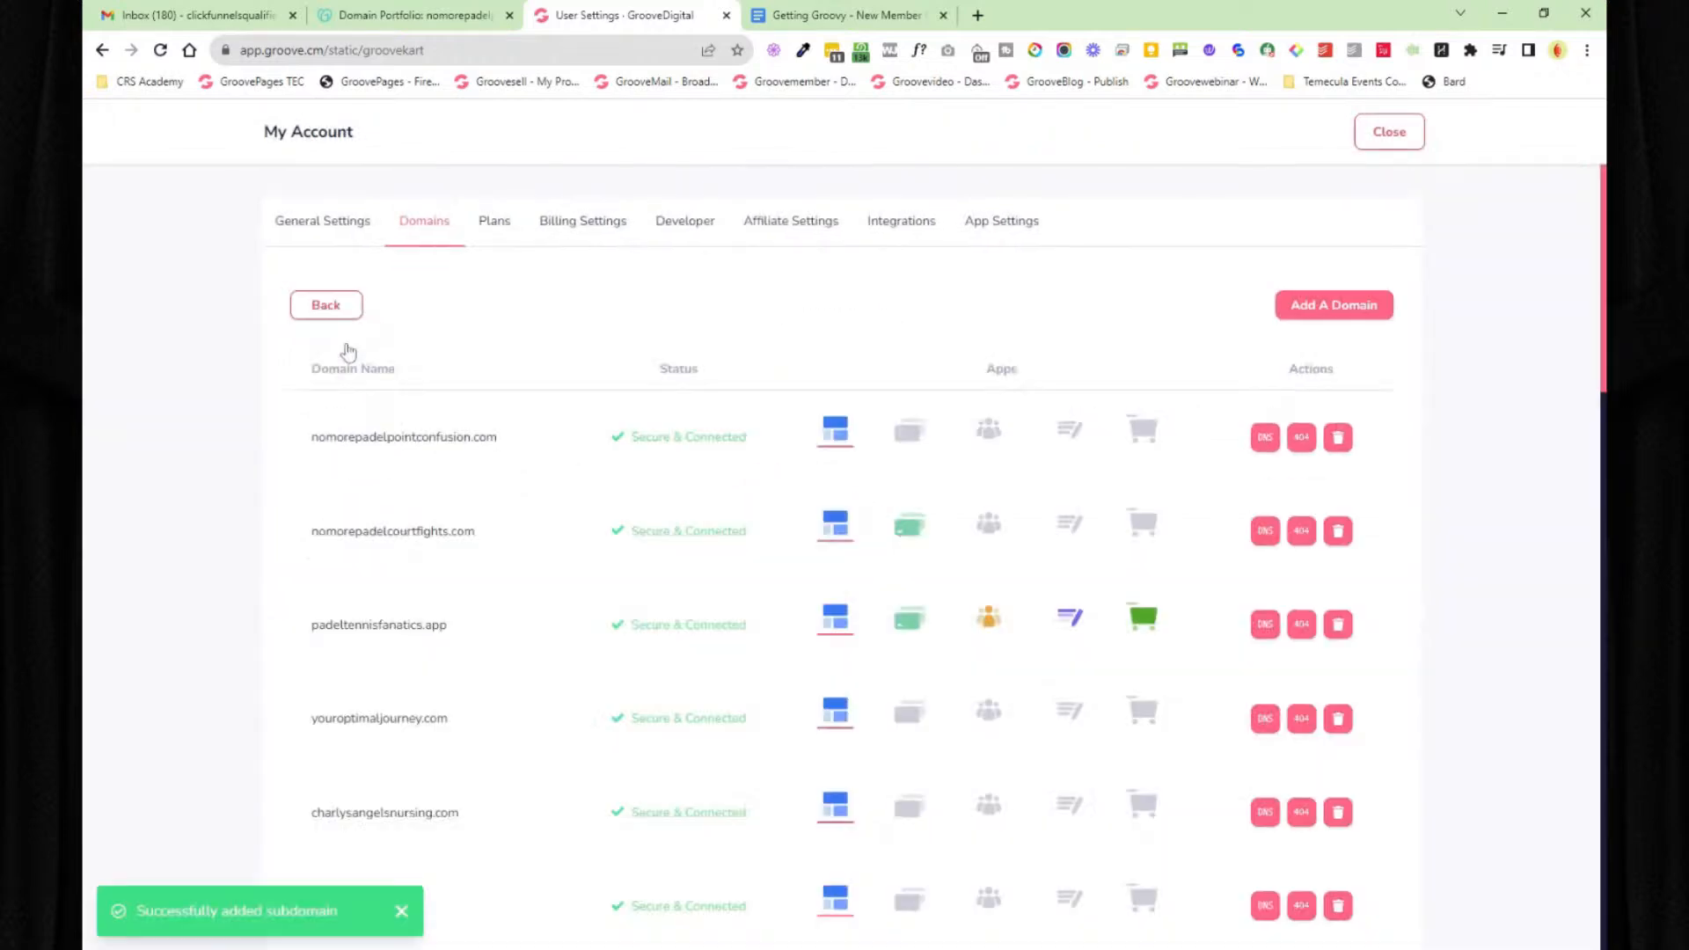
- View the GrooveMember subdomain page of nomorepadelpointconfusion.com and return to its entry in the domain list
click(991, 435)
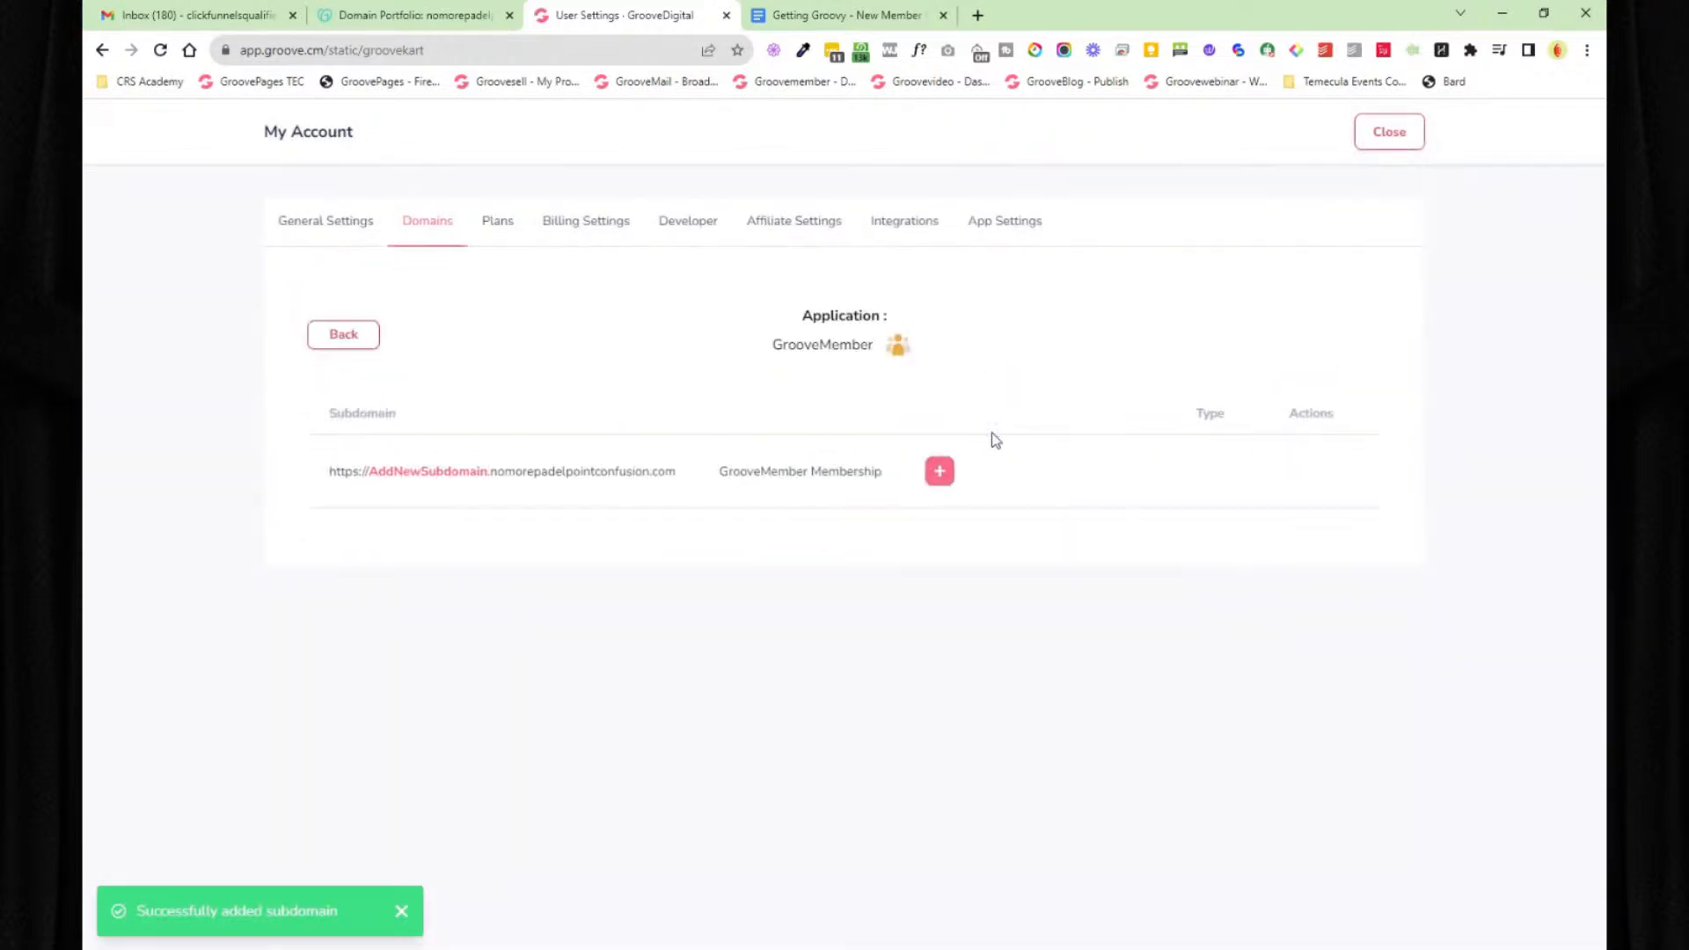
click(333, 341)
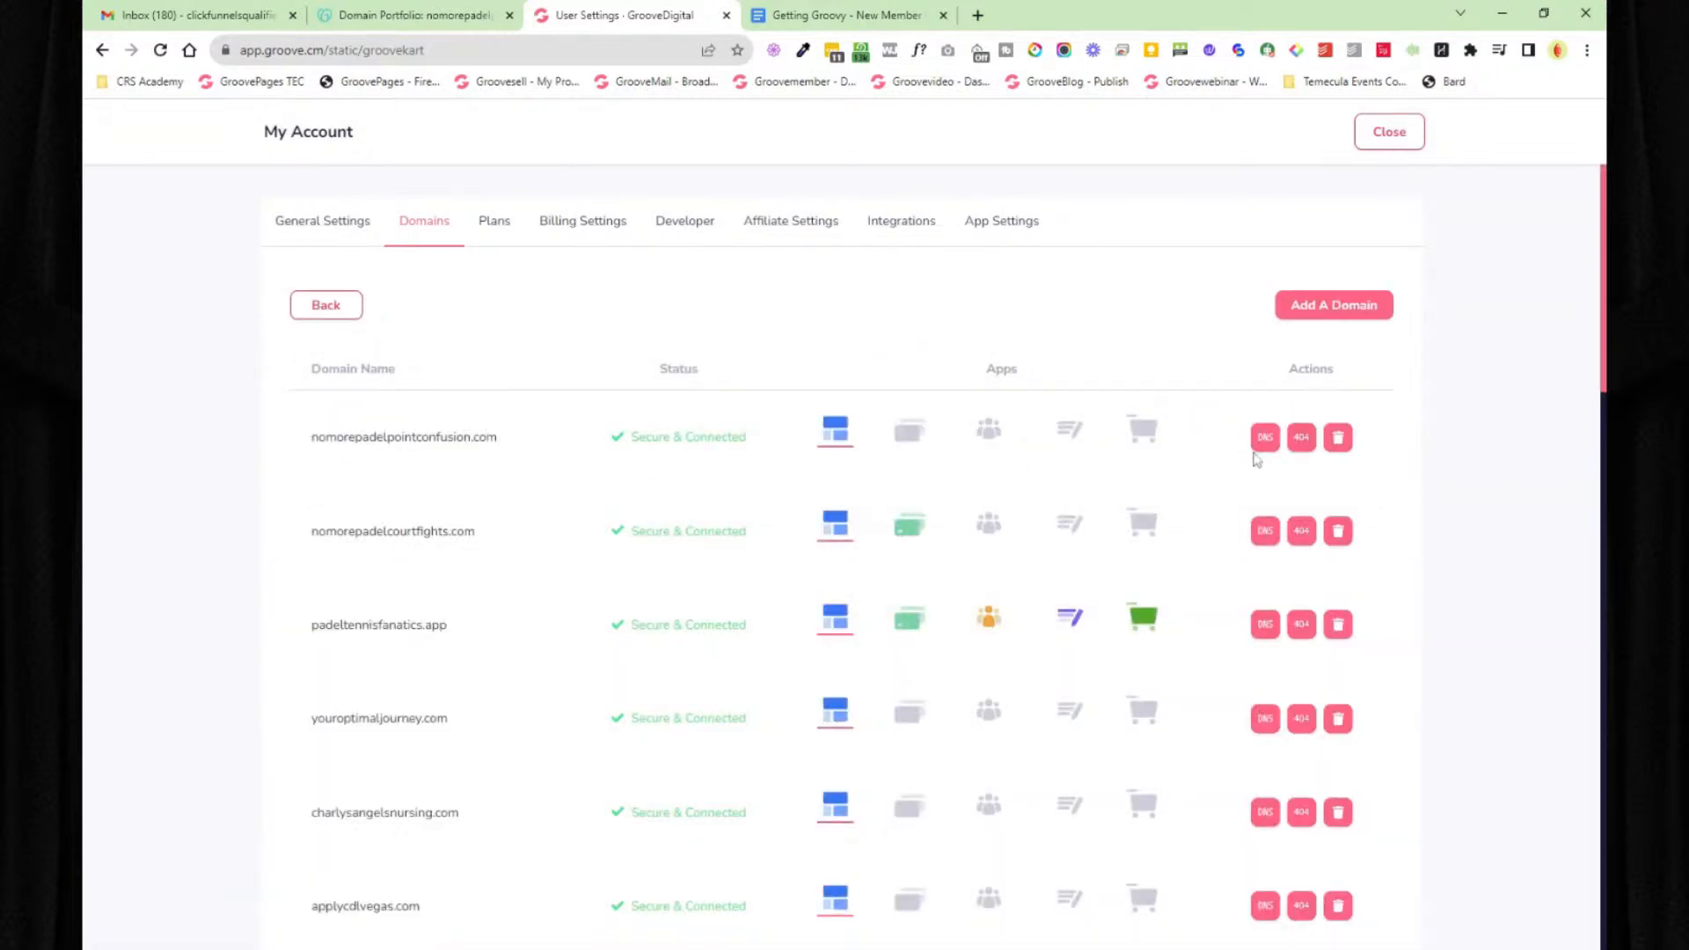
drag(508, 449, 308, 445)
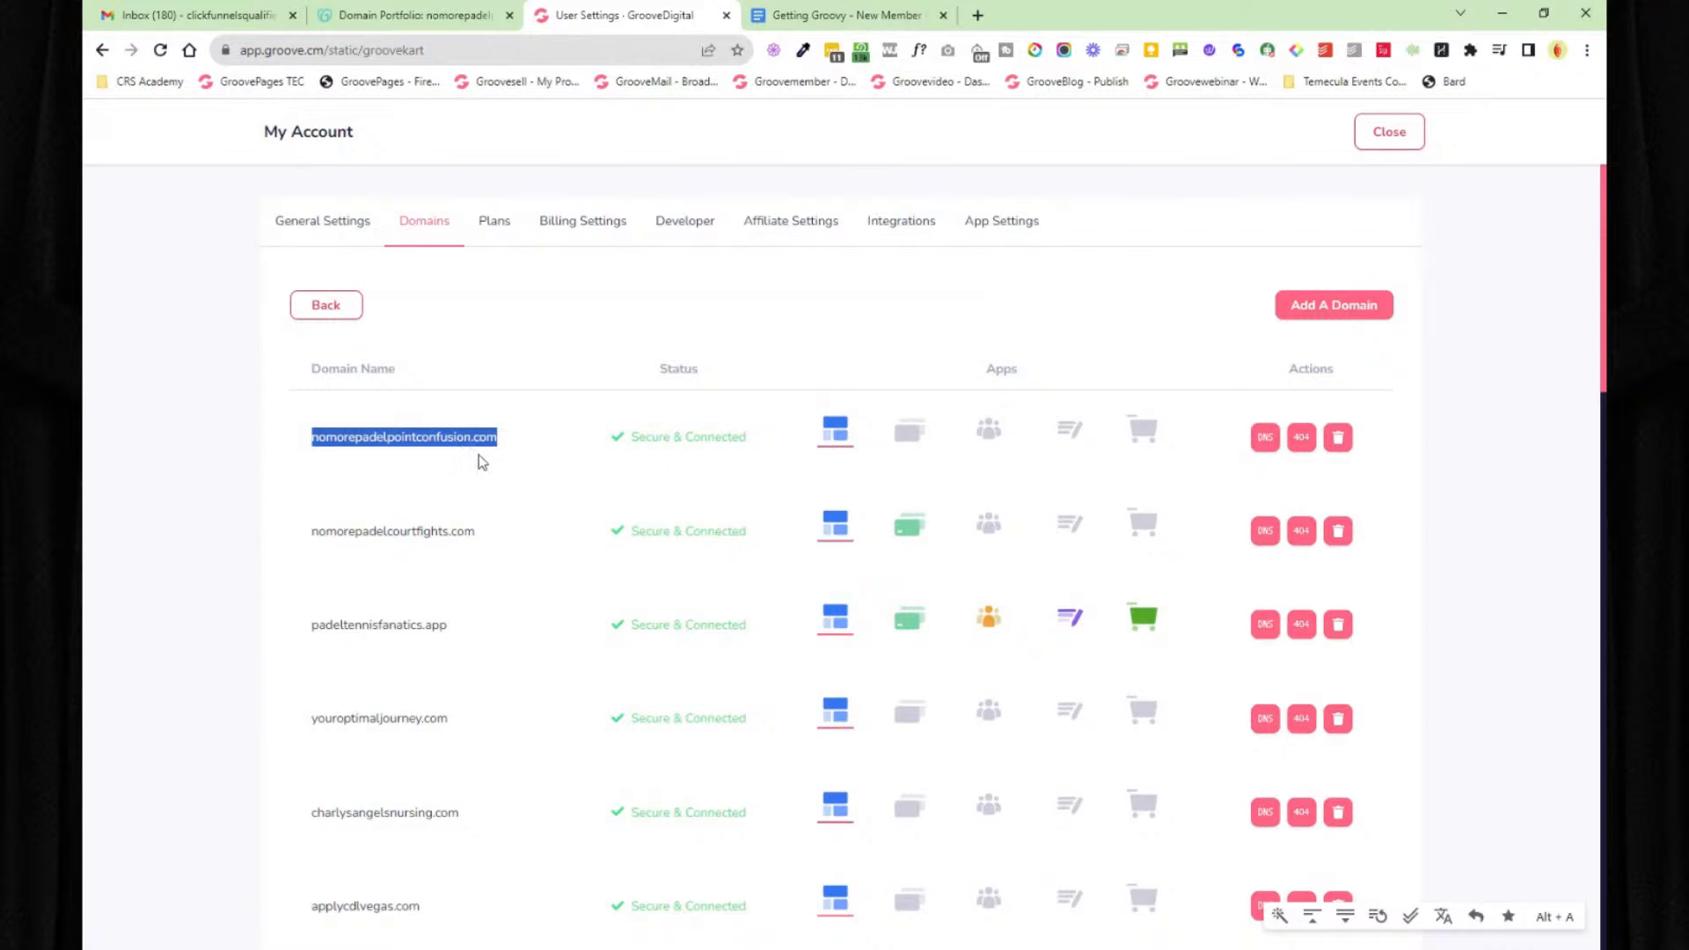
- Start a new TXT record in the DNS settings of nomorepadelpointconfusion.com and leave without saving it
click(1267, 440)
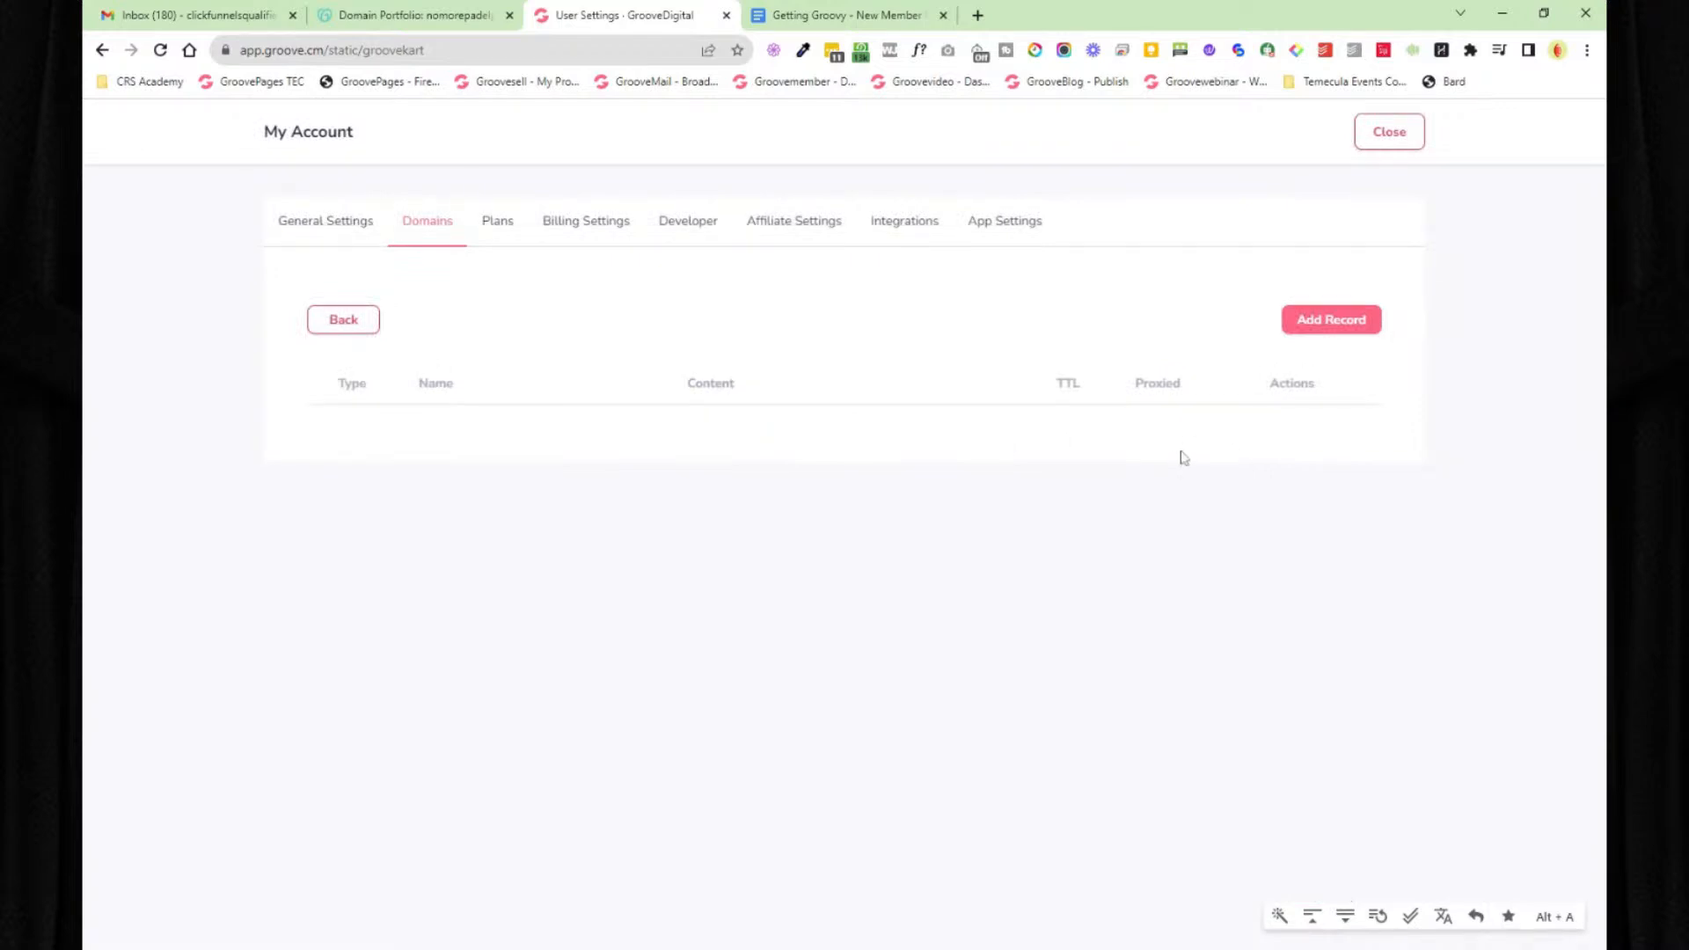
click(1333, 322)
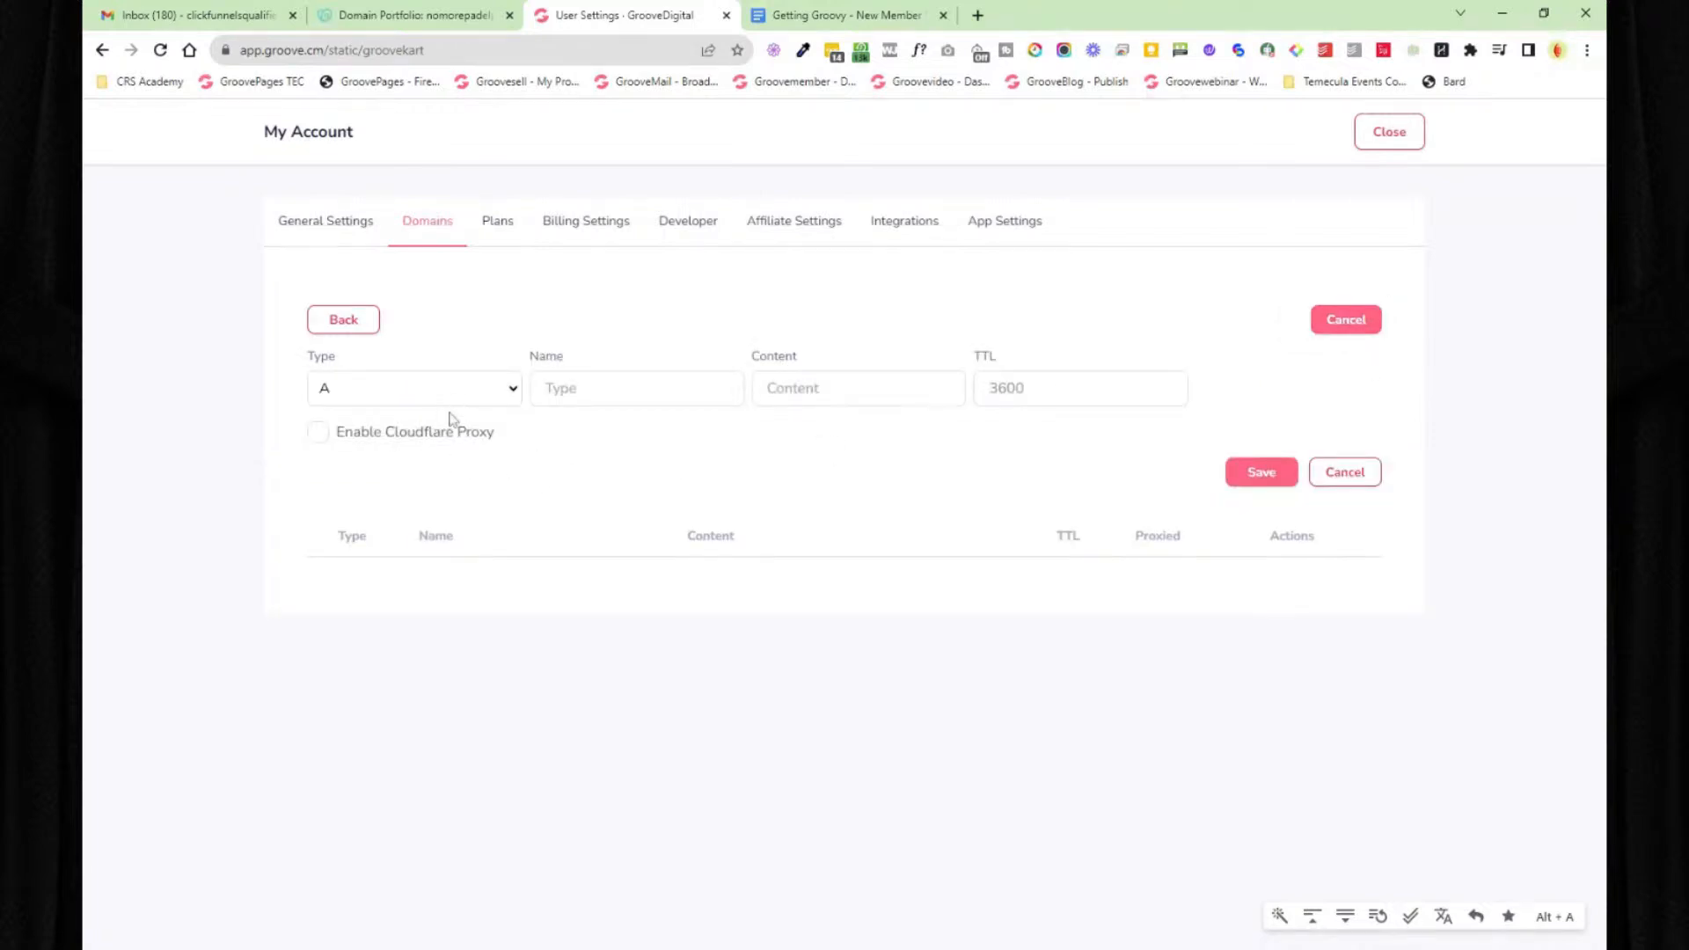
click(422, 492)
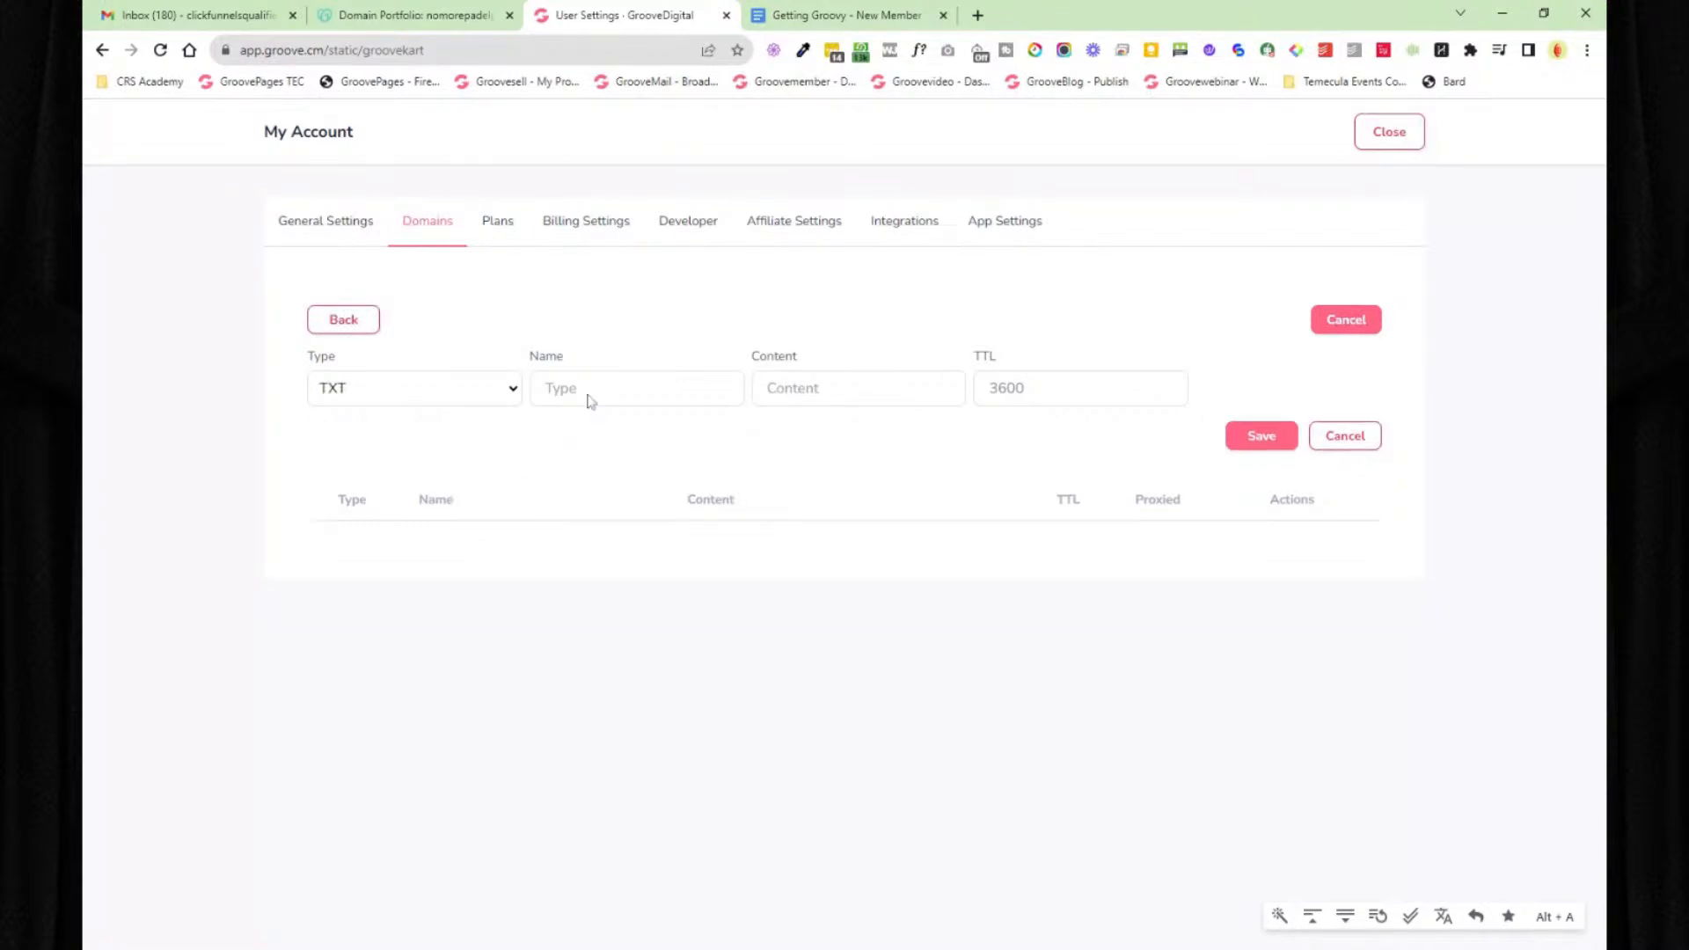
click(587, 395)
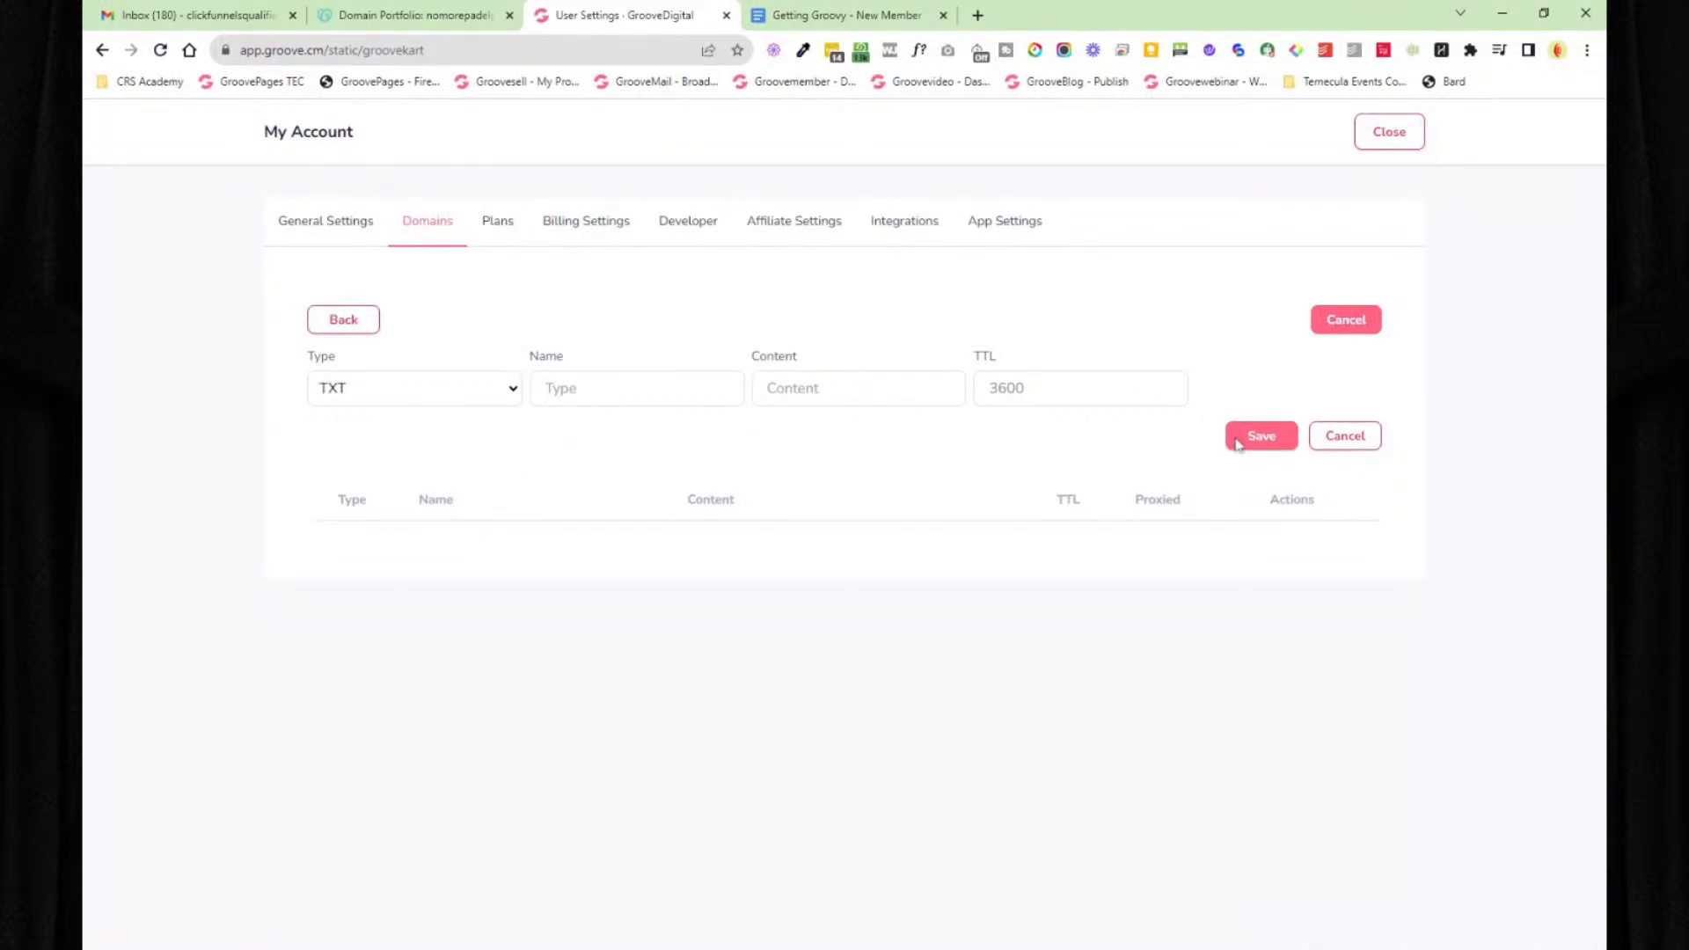
key(Tab)
click(339, 326)
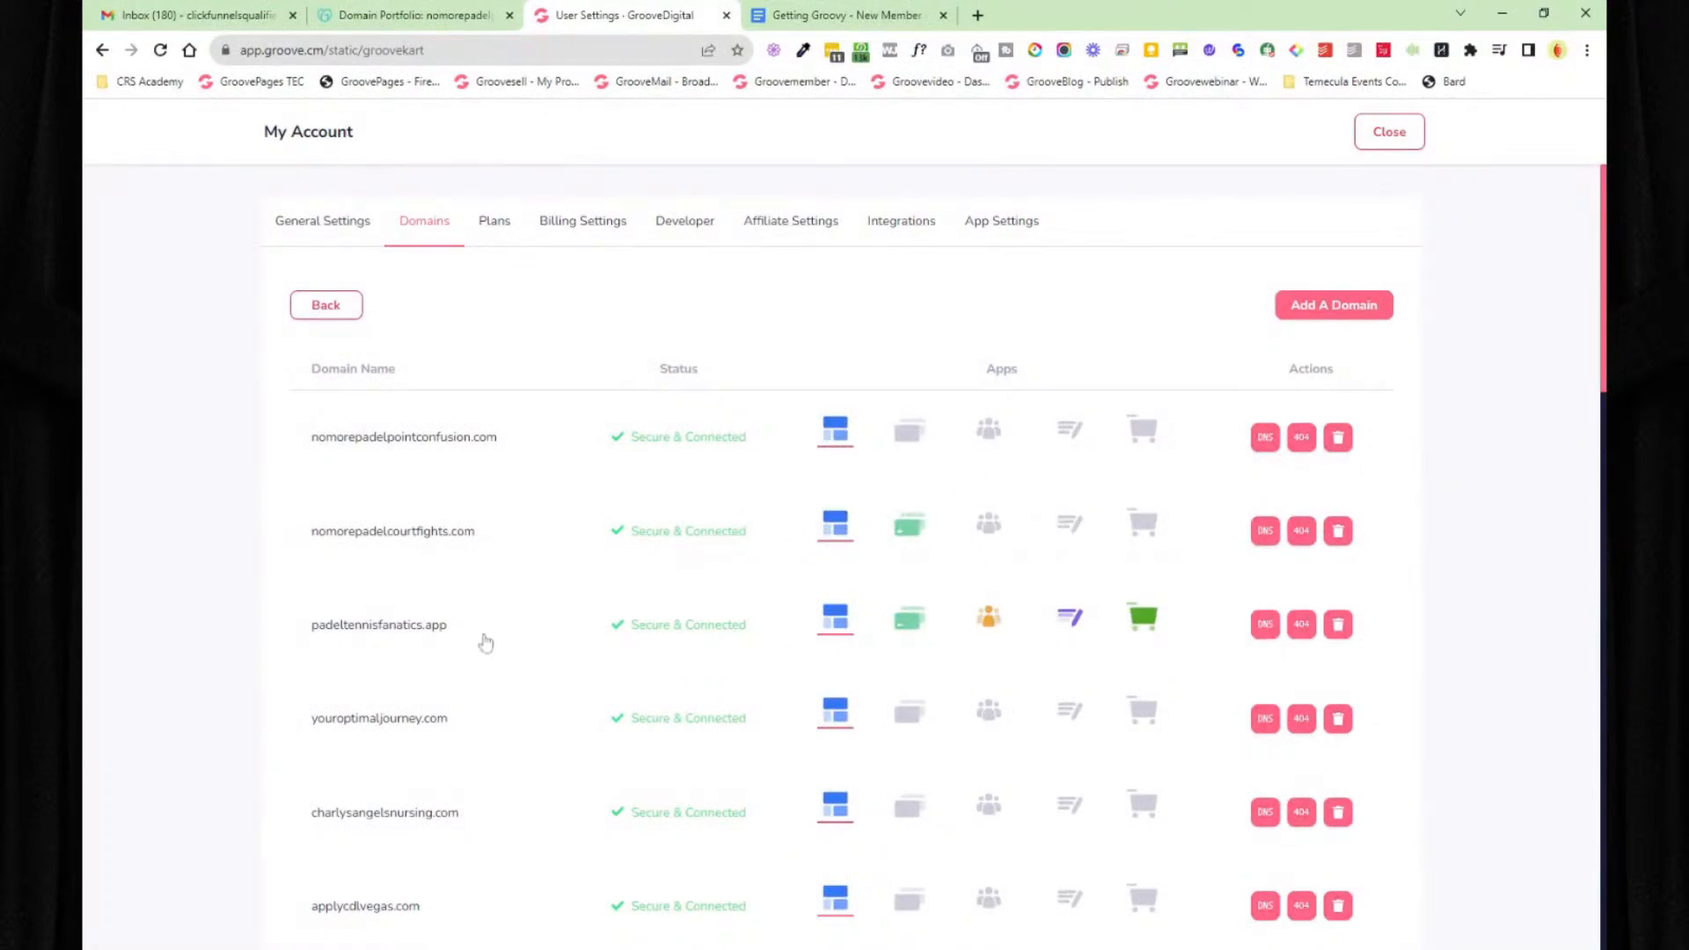
- Examine the DNS records of padeltennisfanatics.app and close the account settings
click(1265, 627)
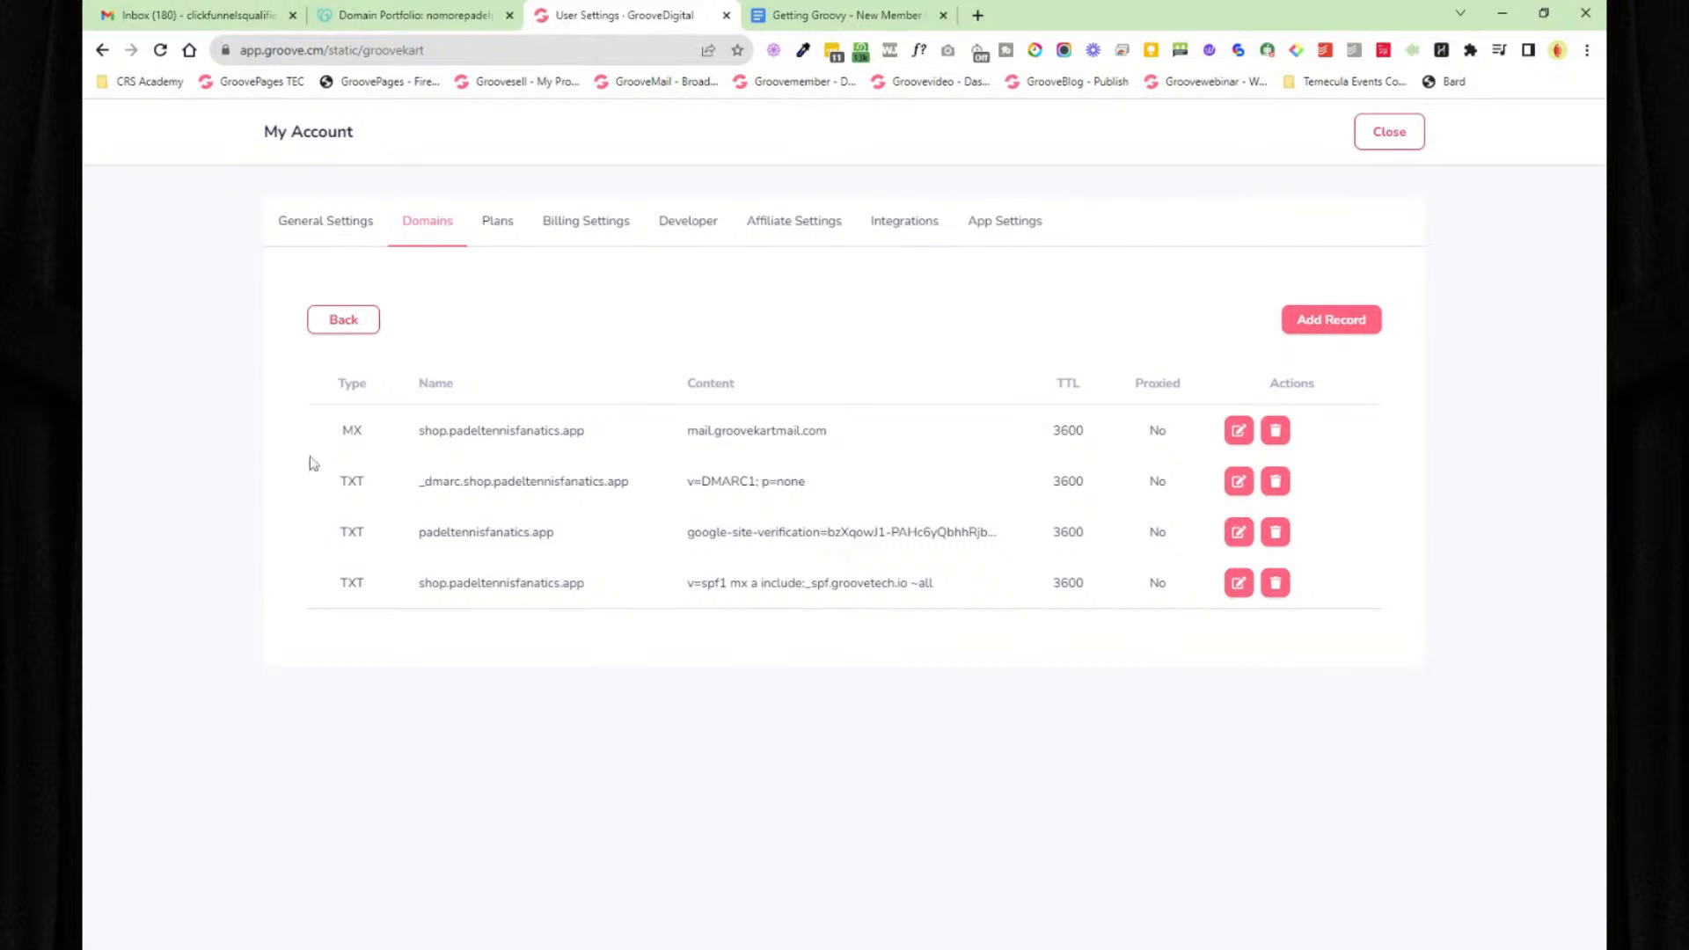
click(337, 338)
click(1380, 137)
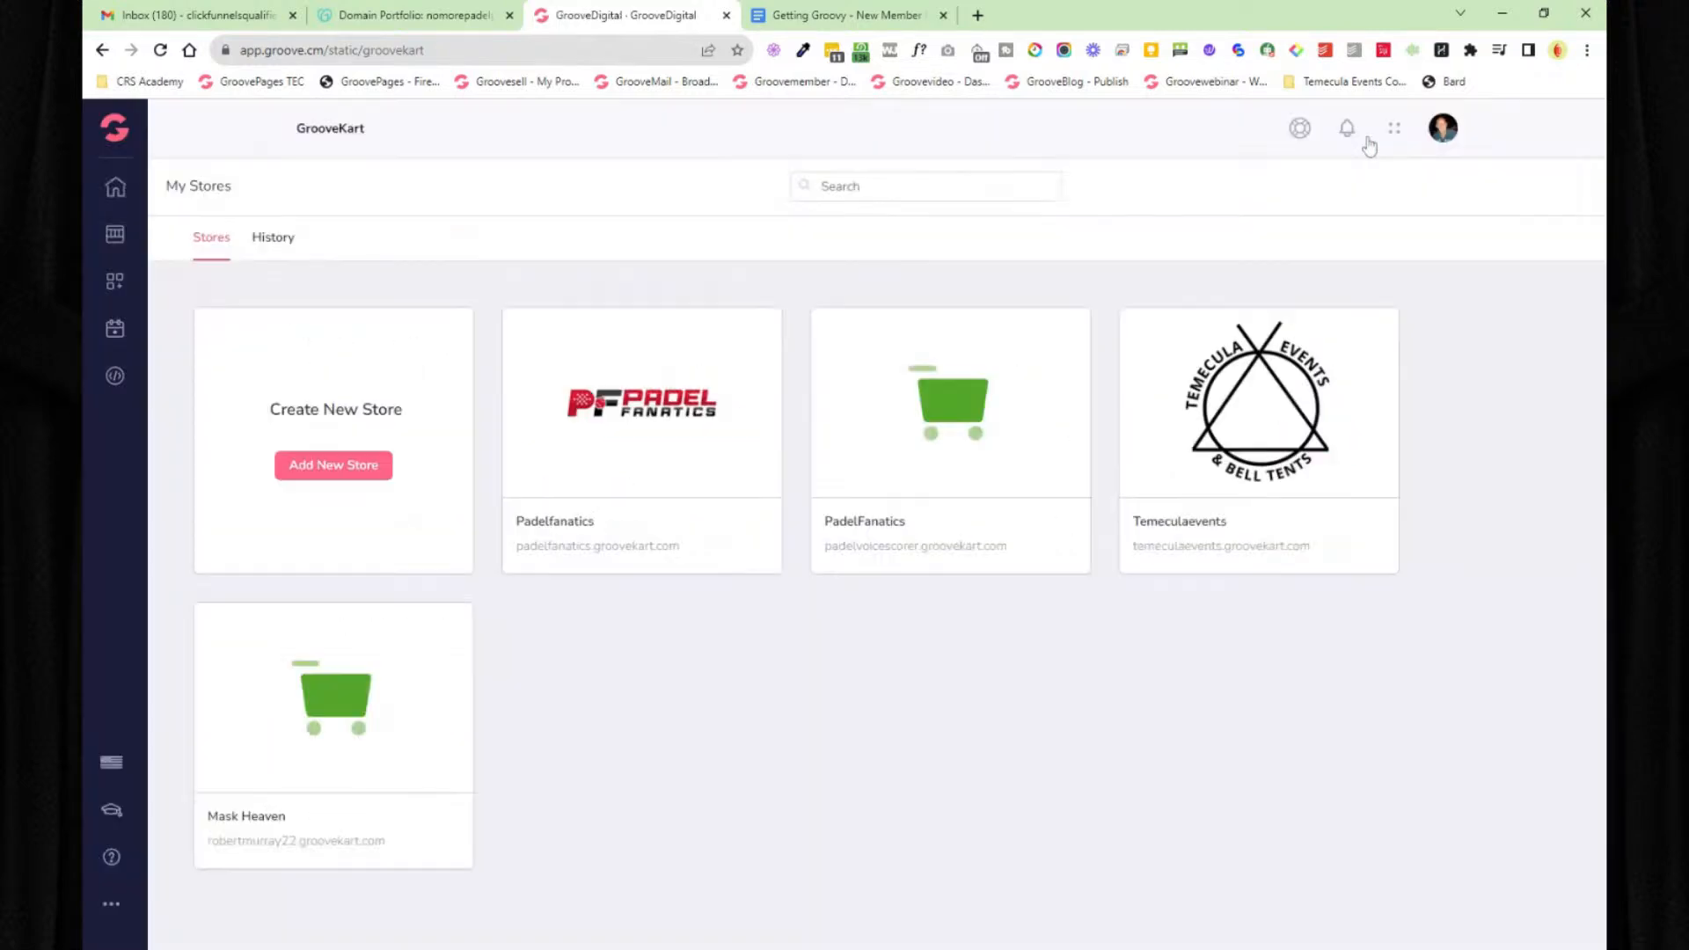
- Open the Groove dashboard and switch to the roadmap document to review the orientation steps from GrooveAffiliate onward
click(118, 130)
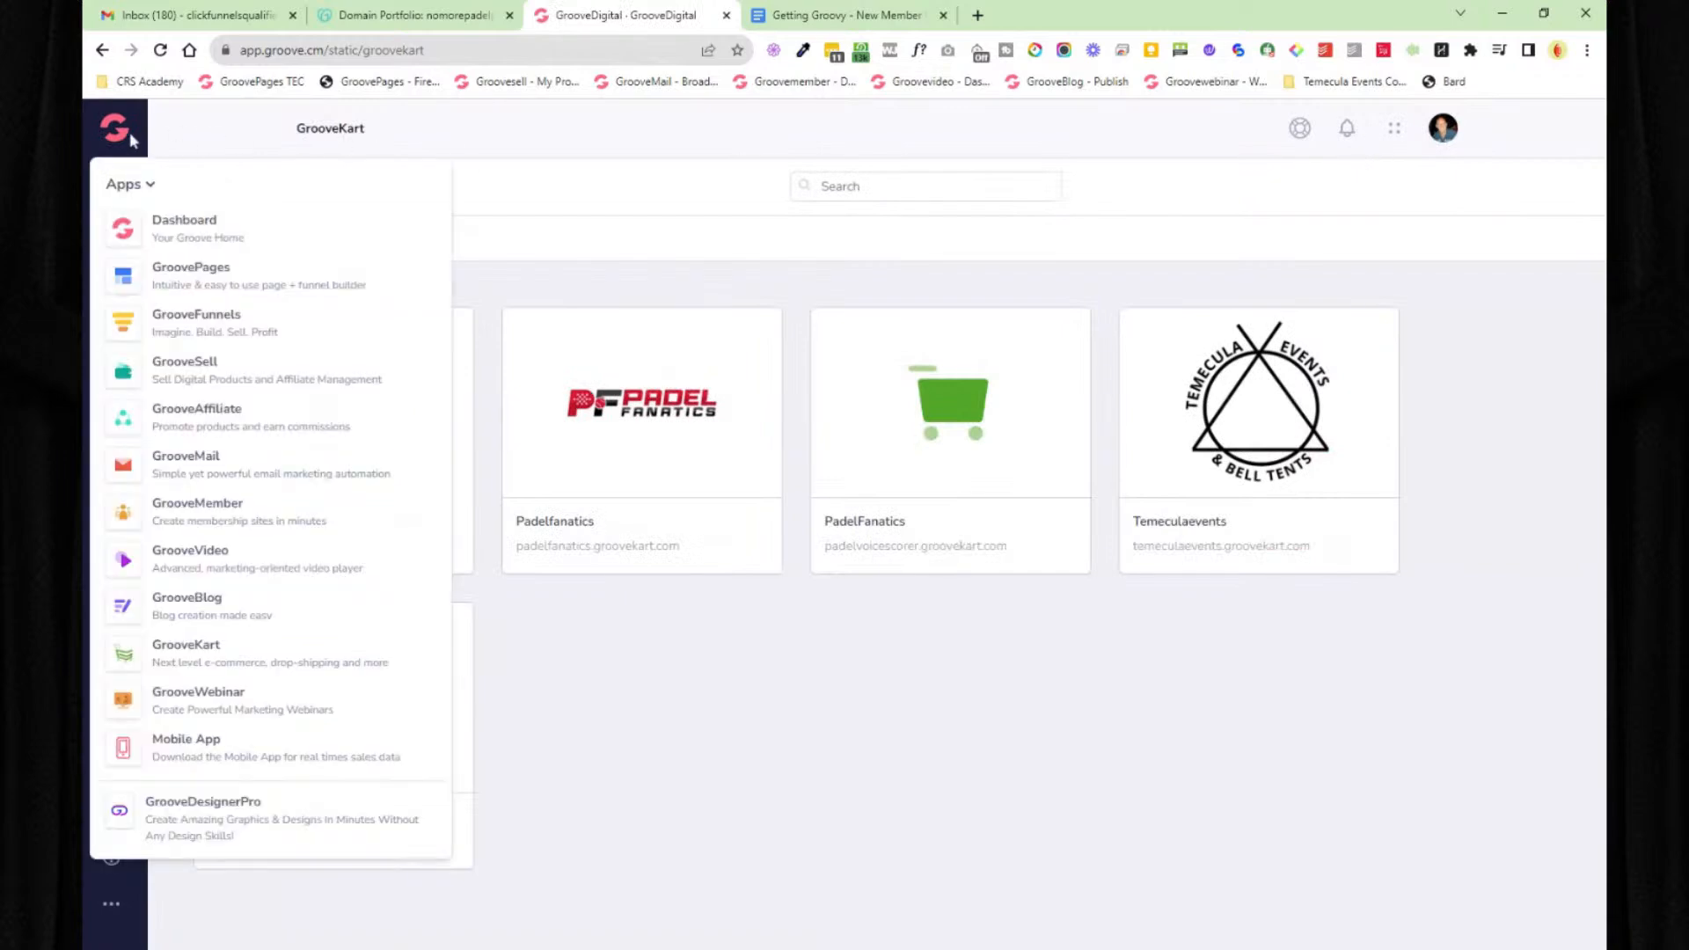
click(205, 231)
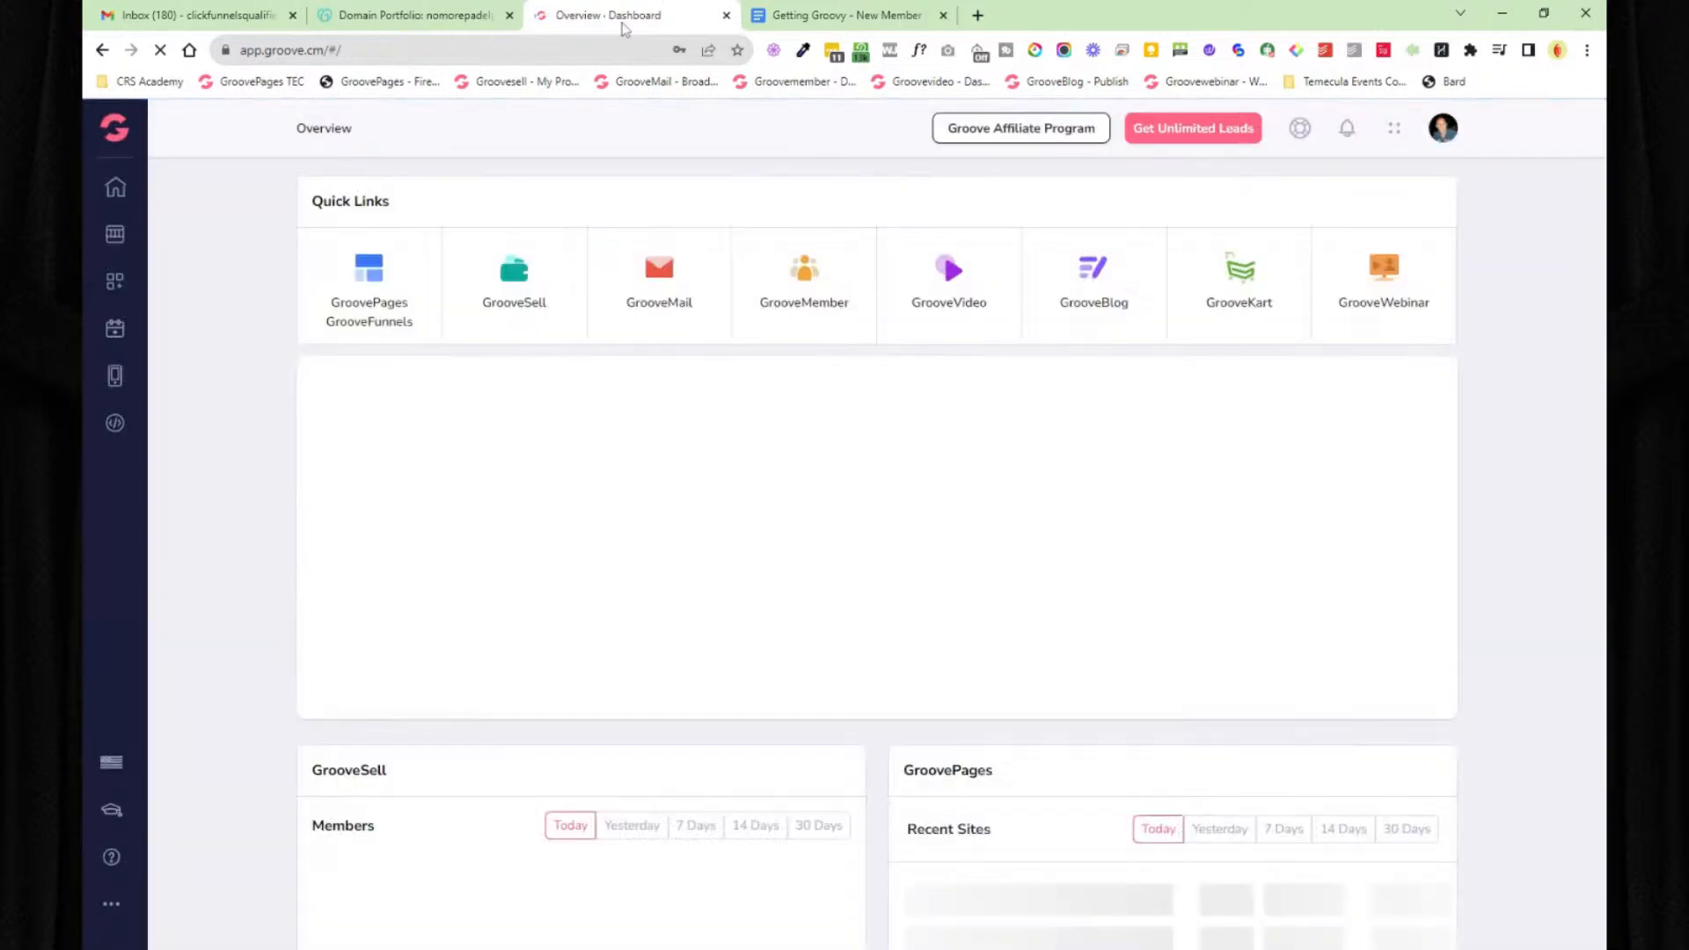
click(811, 20)
scroll(731, 493, down, 1)
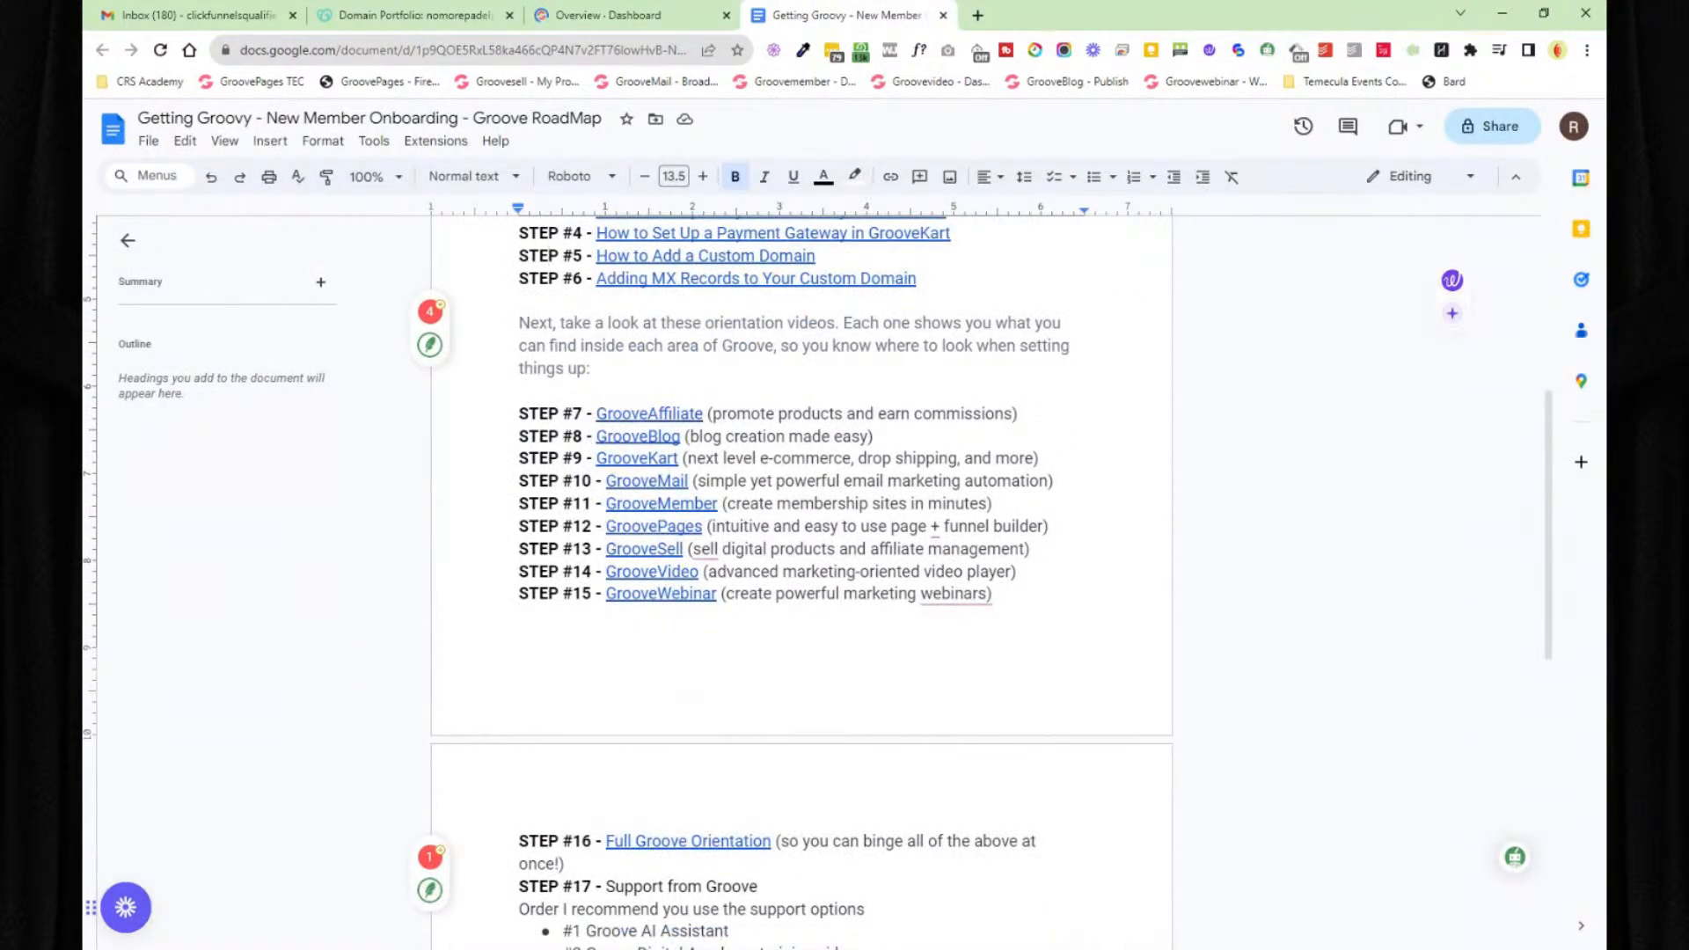
scroll(549, 256, down, 1)
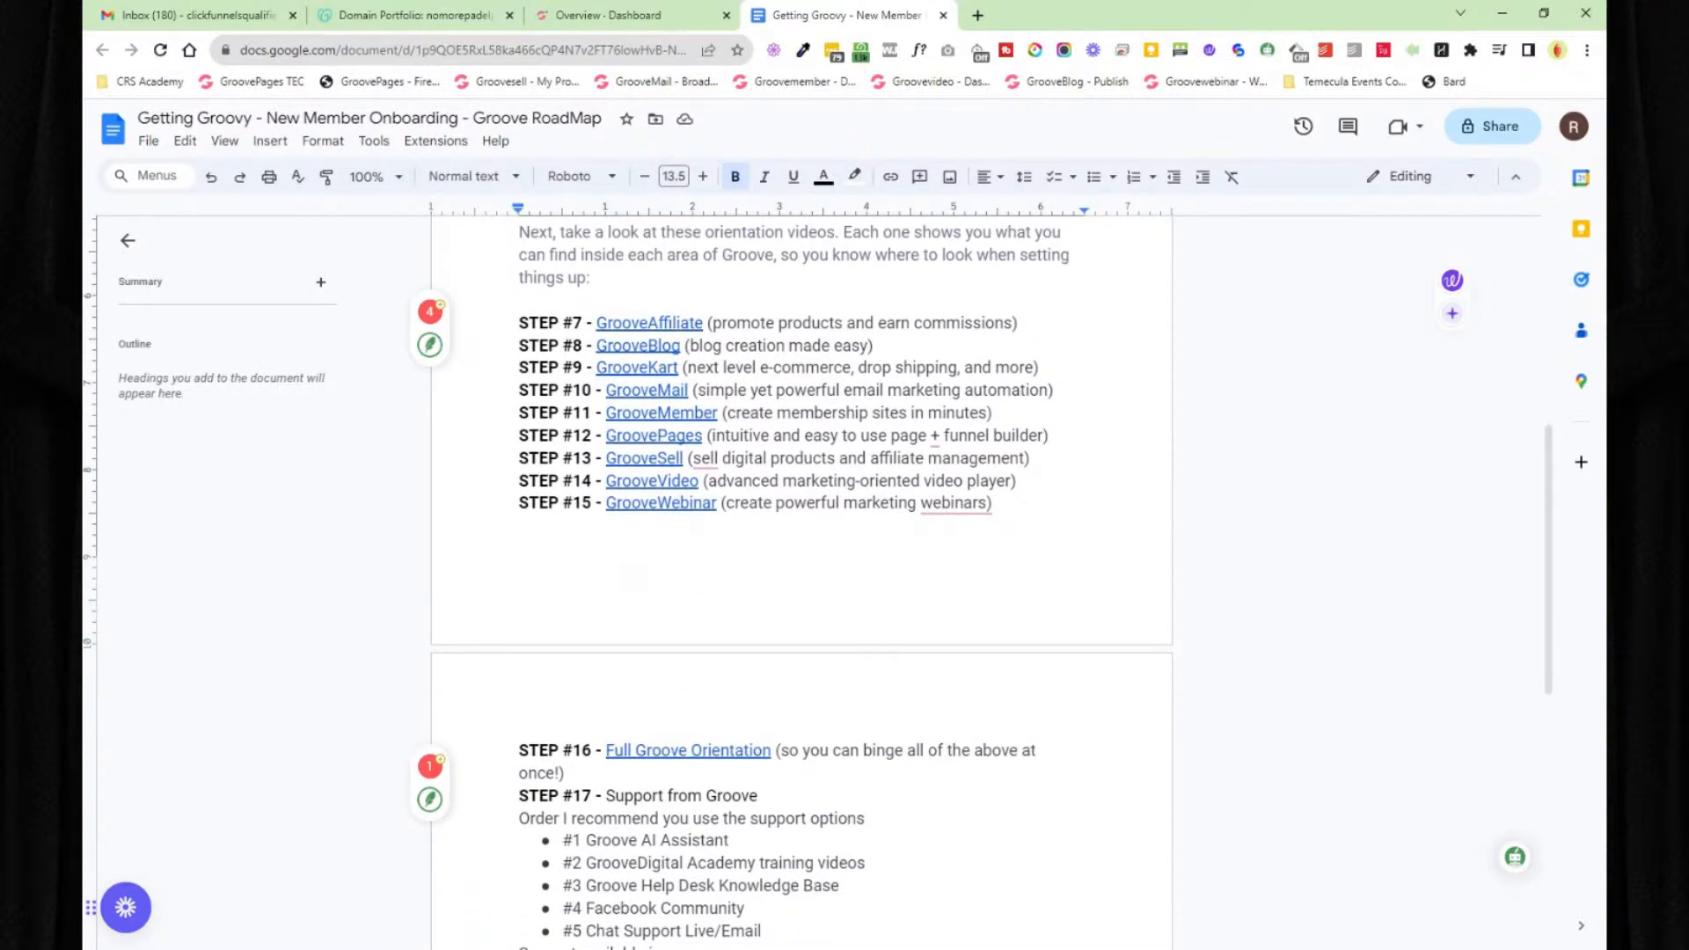
- Switch to Groove, open the Affiliate Dashboard and look over its date range options and advanced filters
click(609, 20)
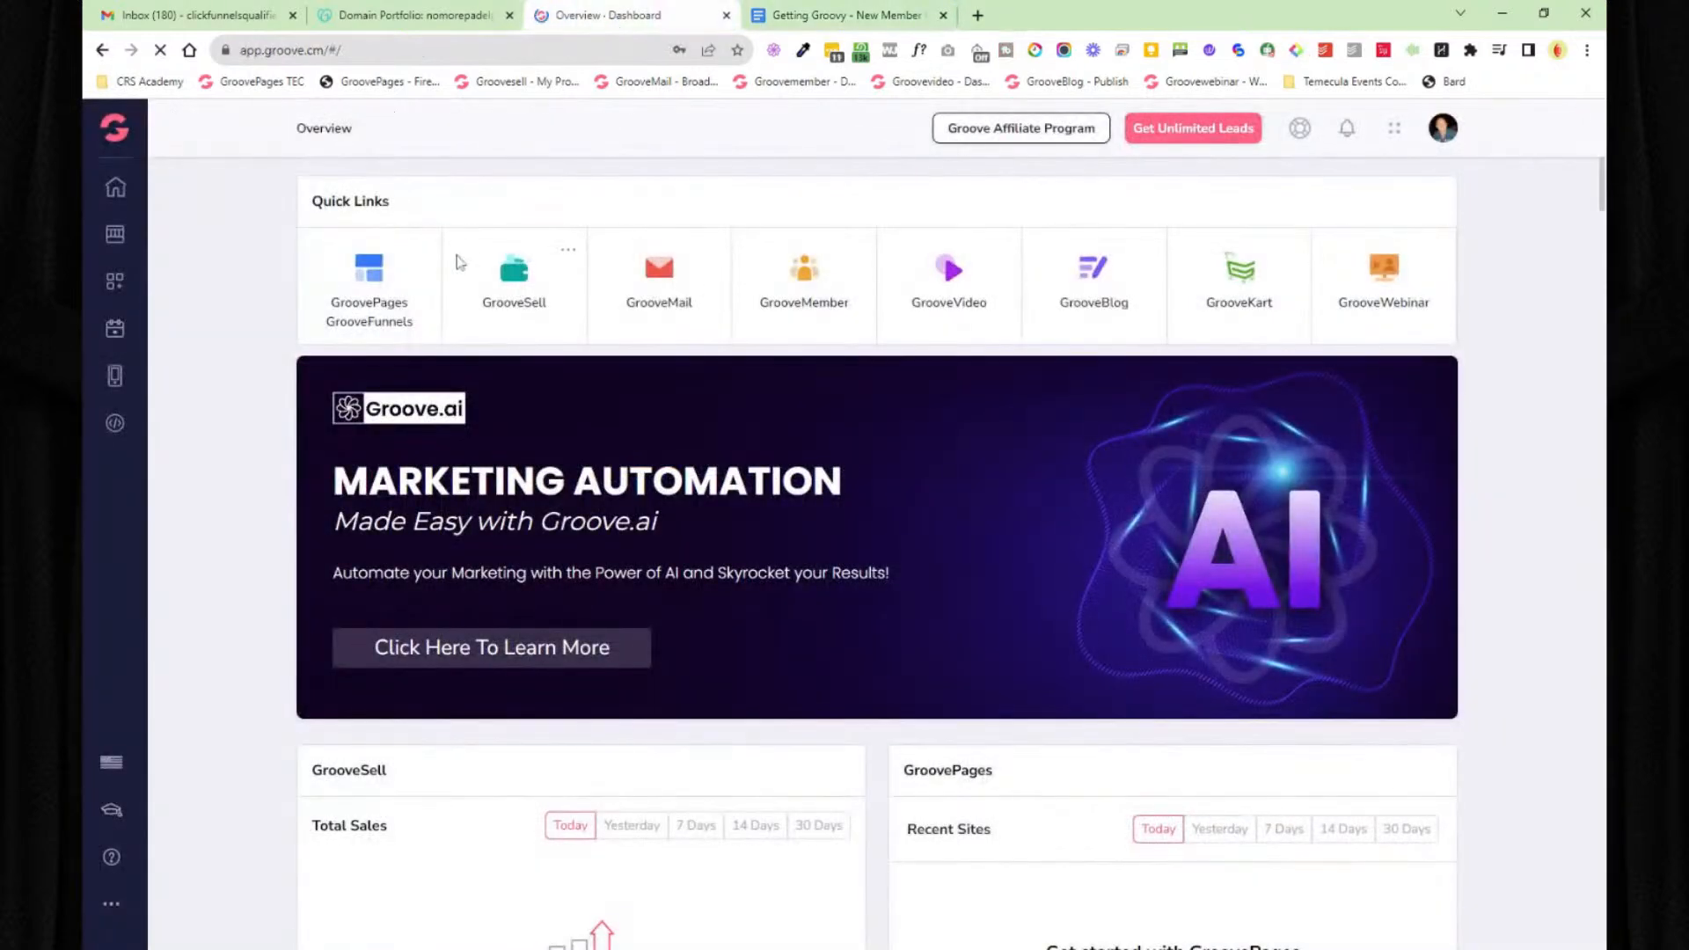
mouse_move(123, 143)
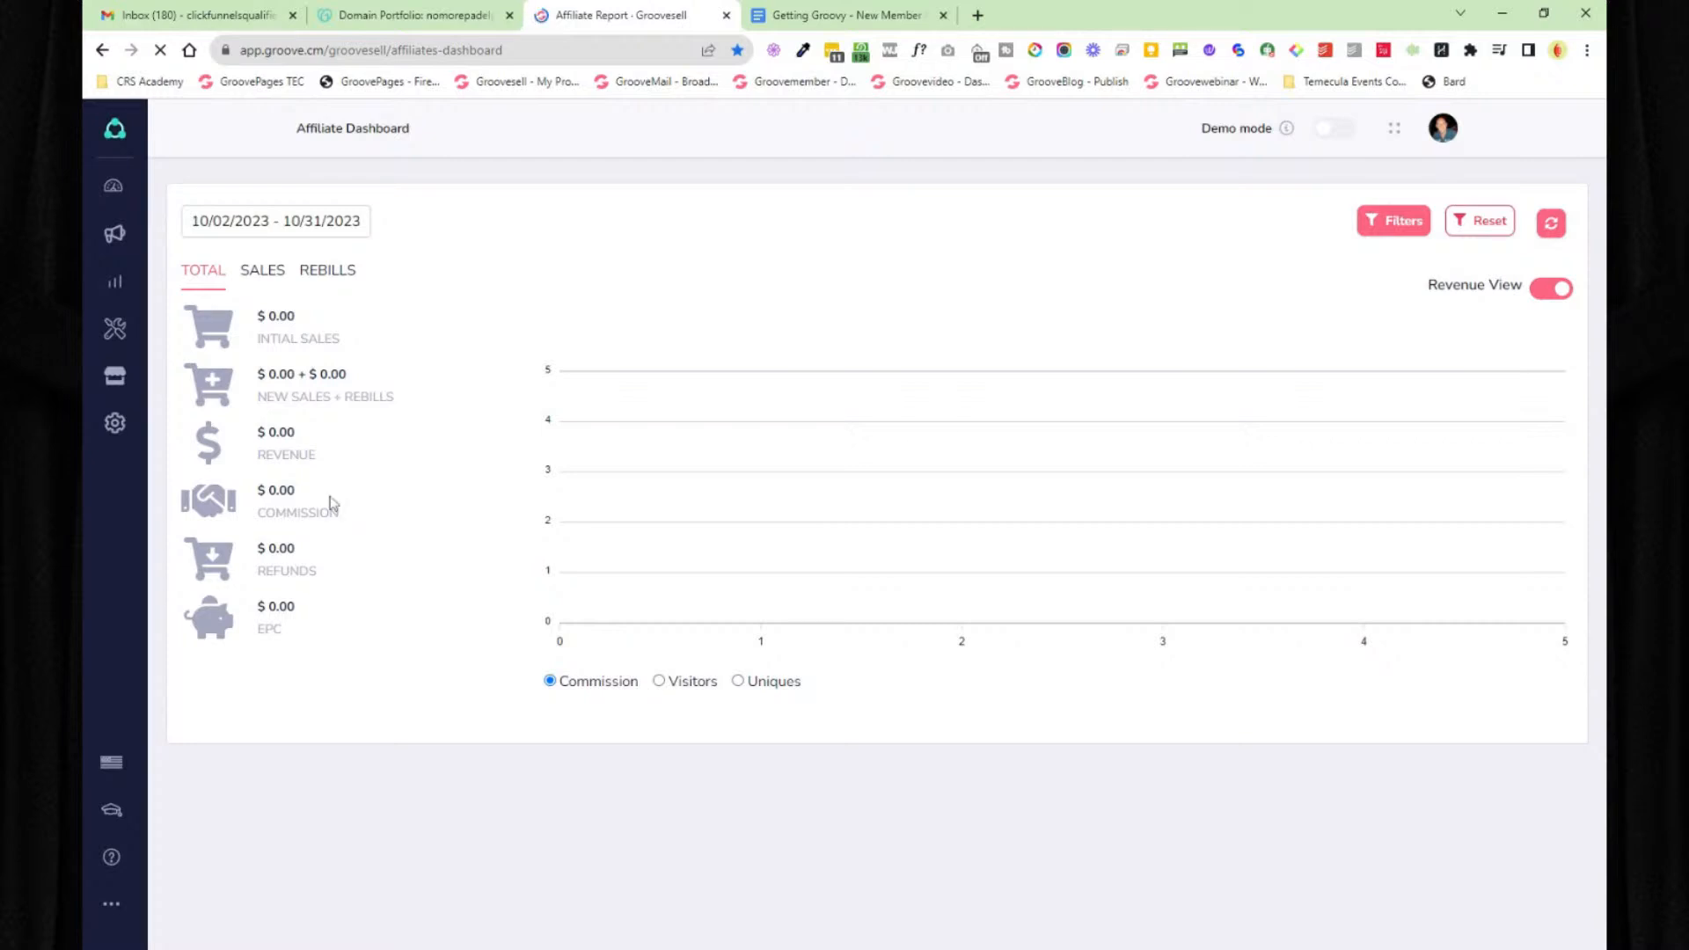
click(296, 227)
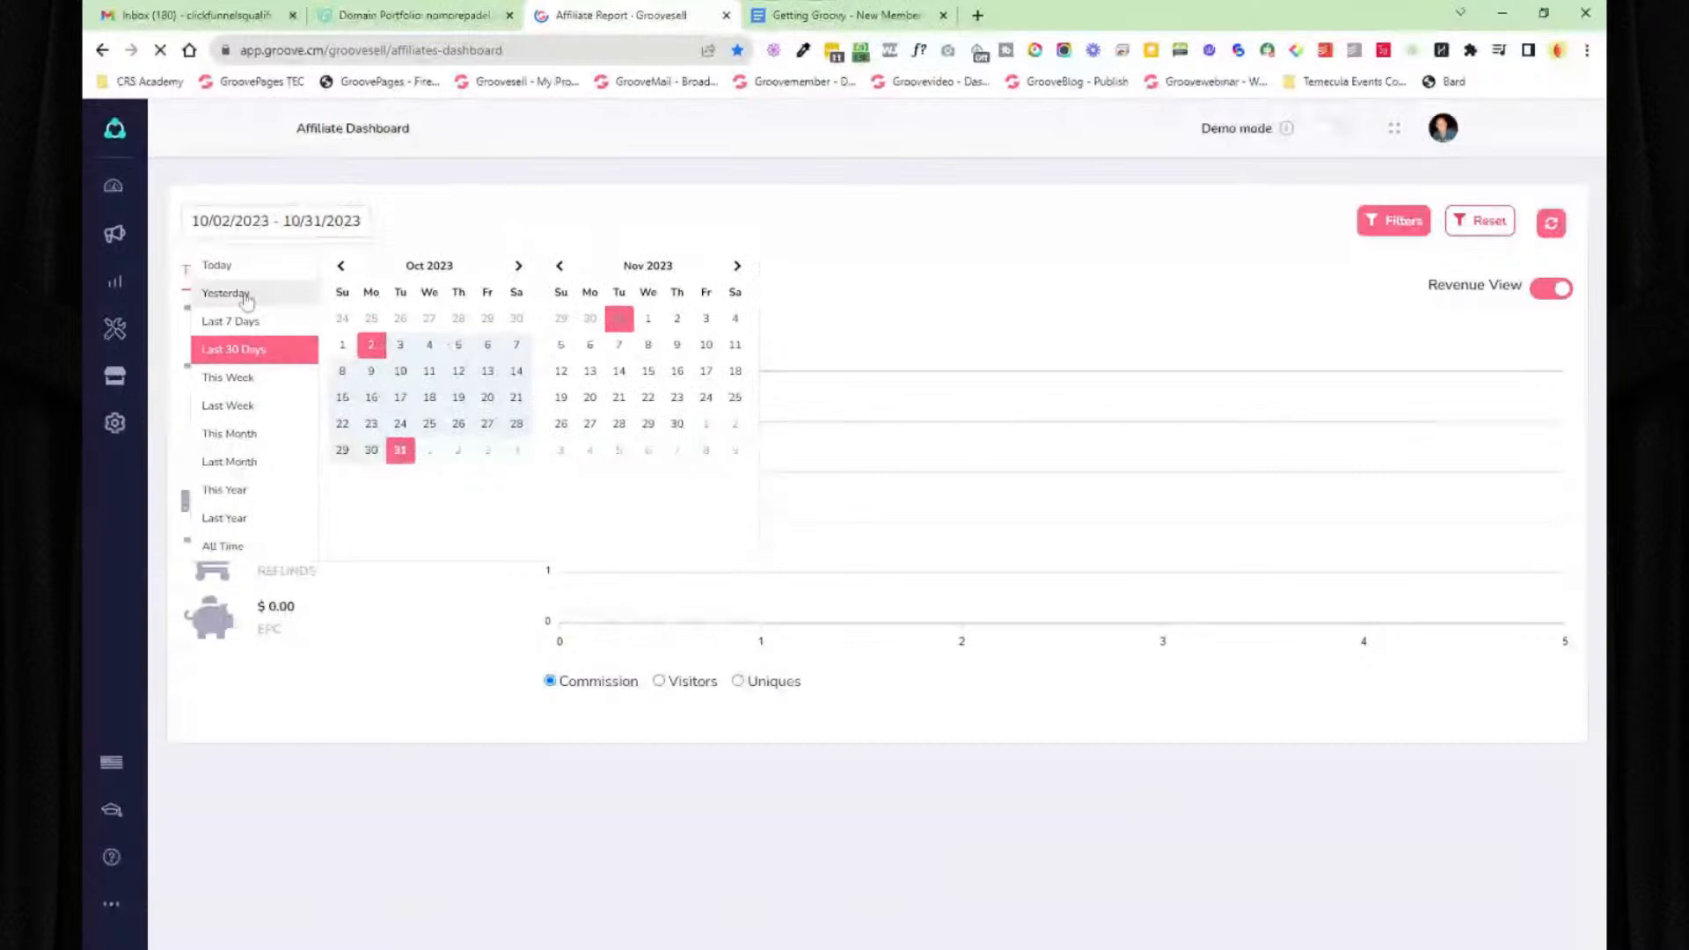
click(916, 318)
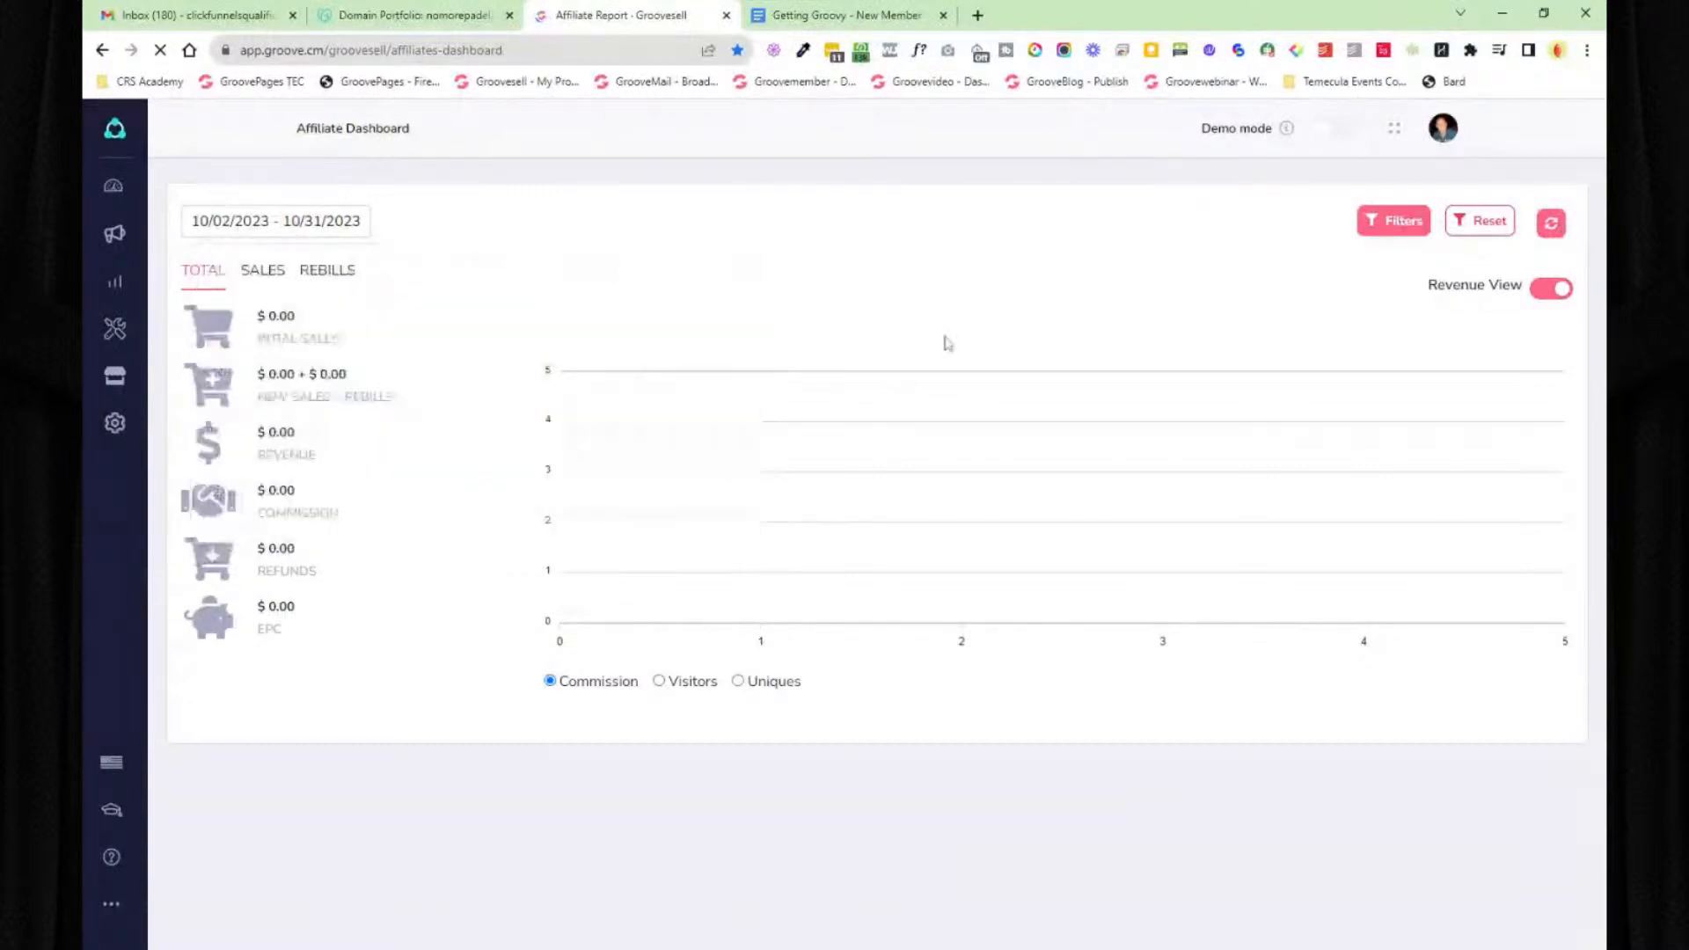
click(1397, 227)
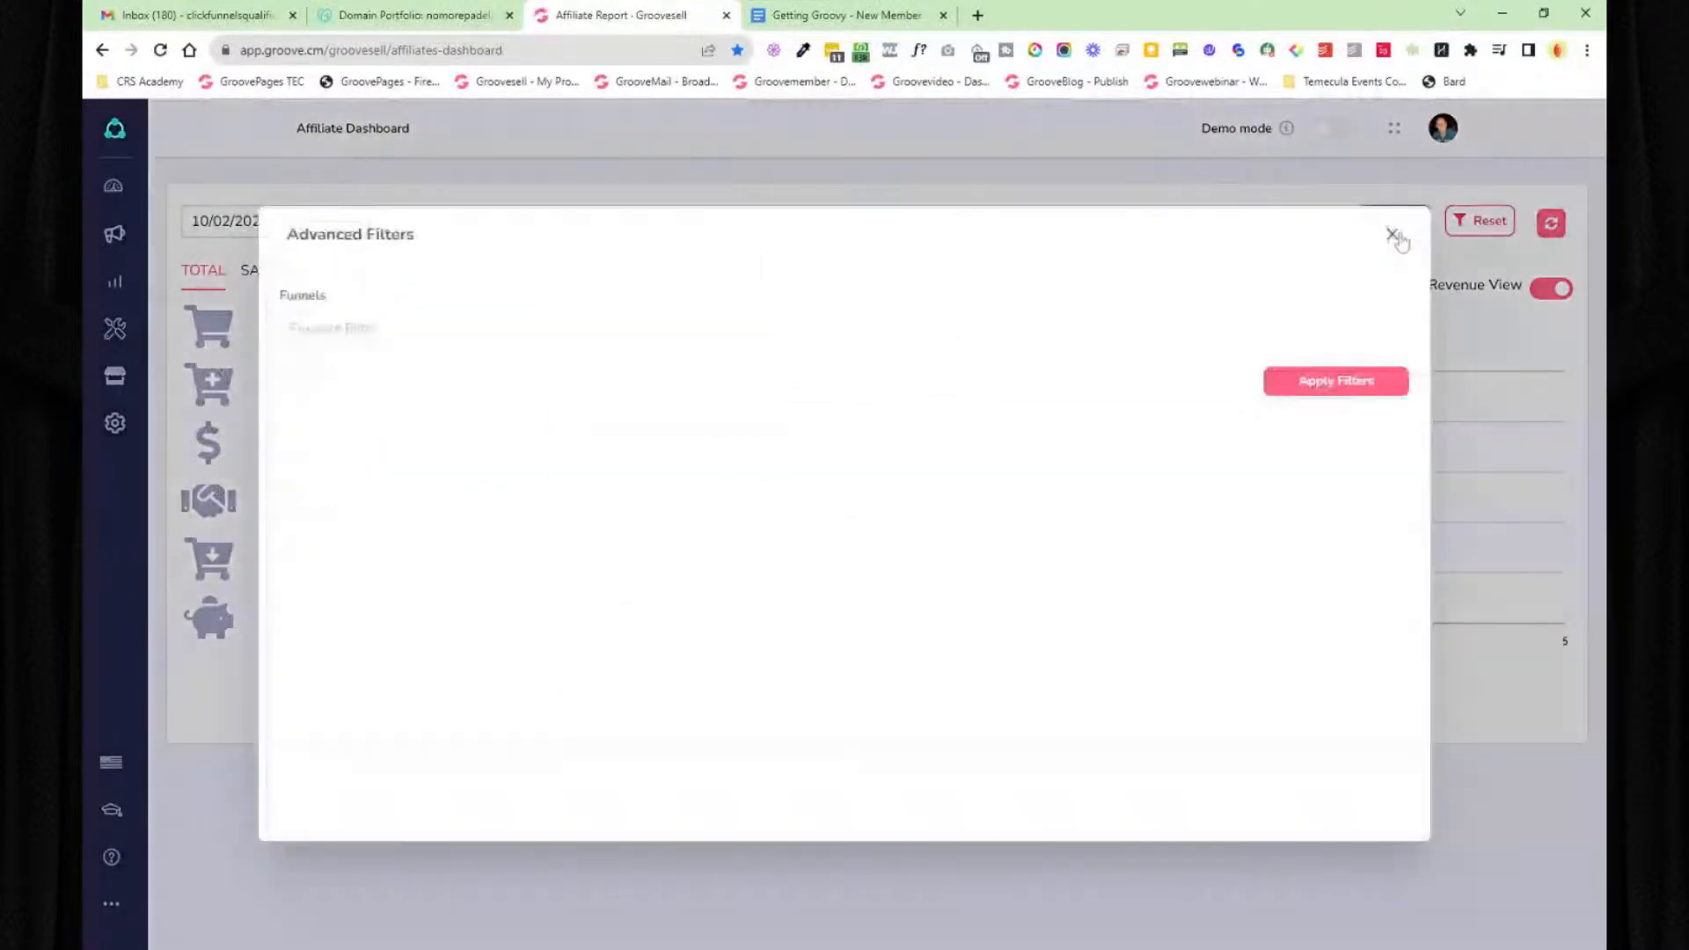
click(1394, 236)
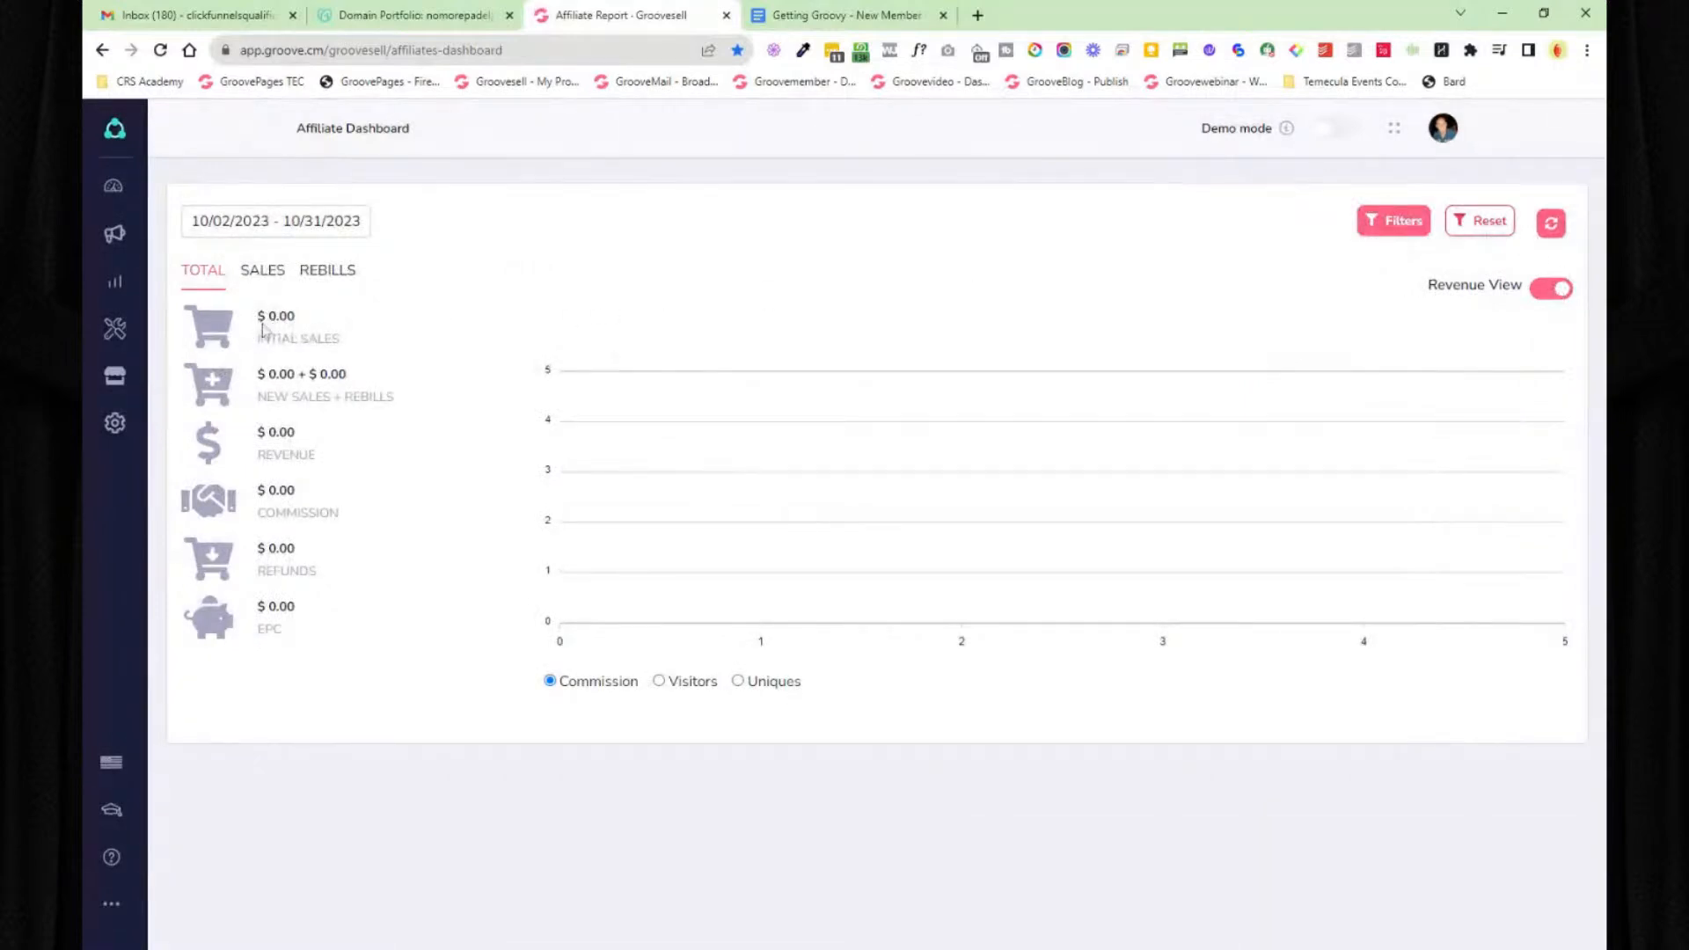
- Look through the sales, rebills and total figures on the Affiliate Dashboard
drag(261, 327, 337, 614)
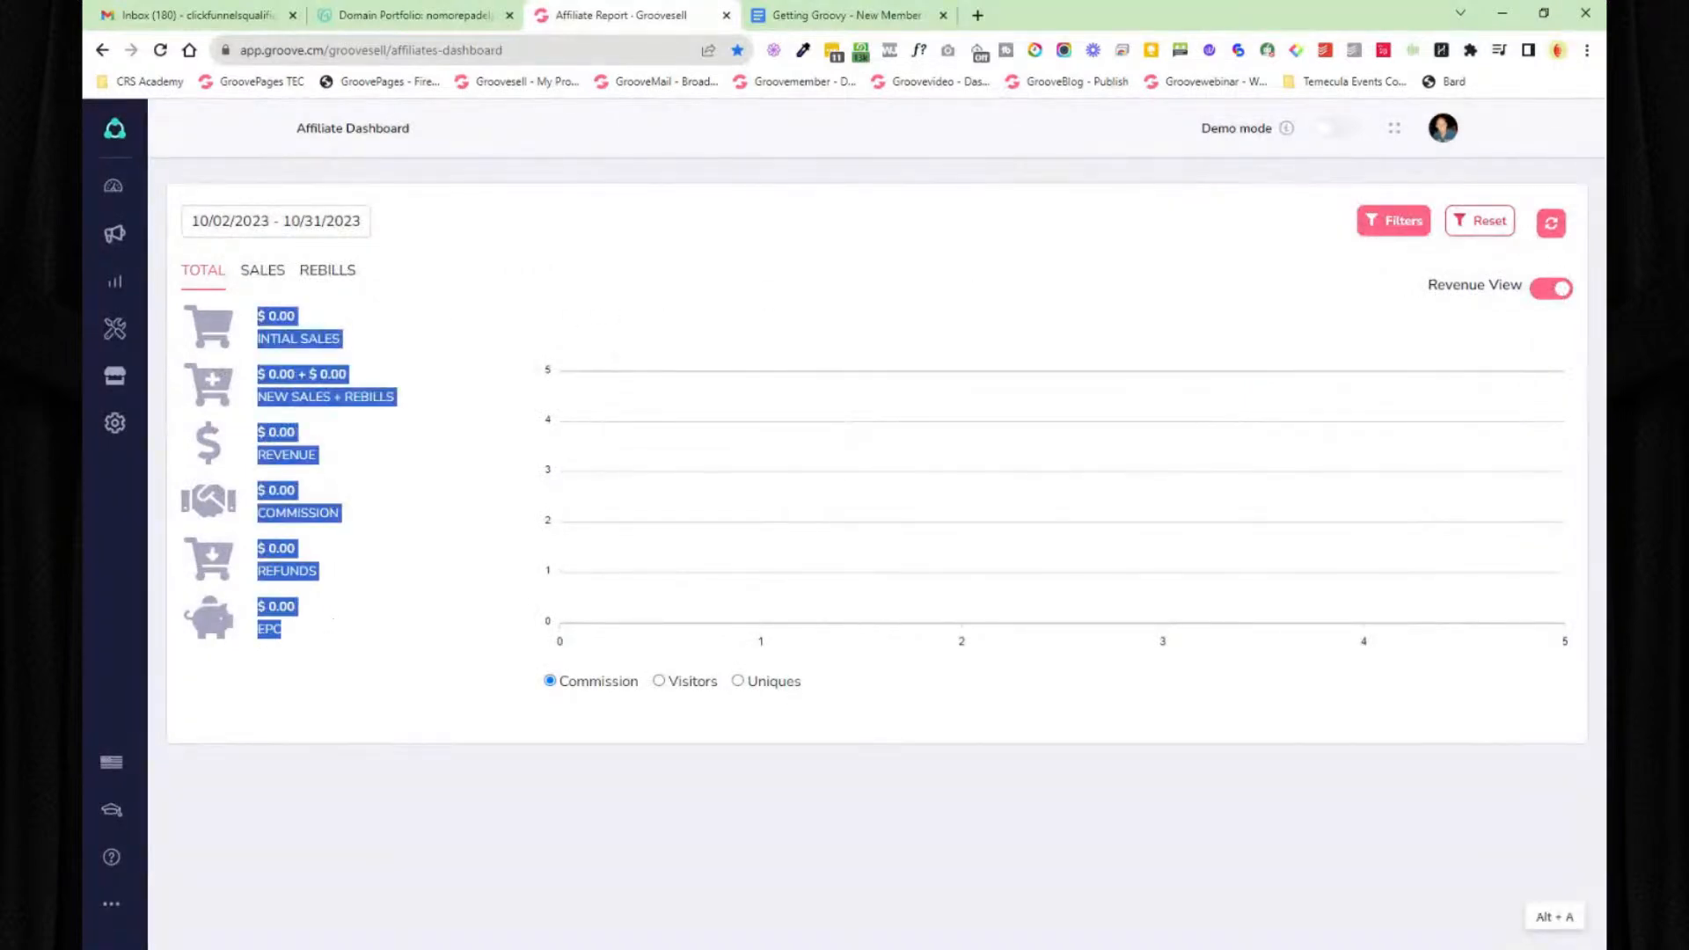
click(267, 278)
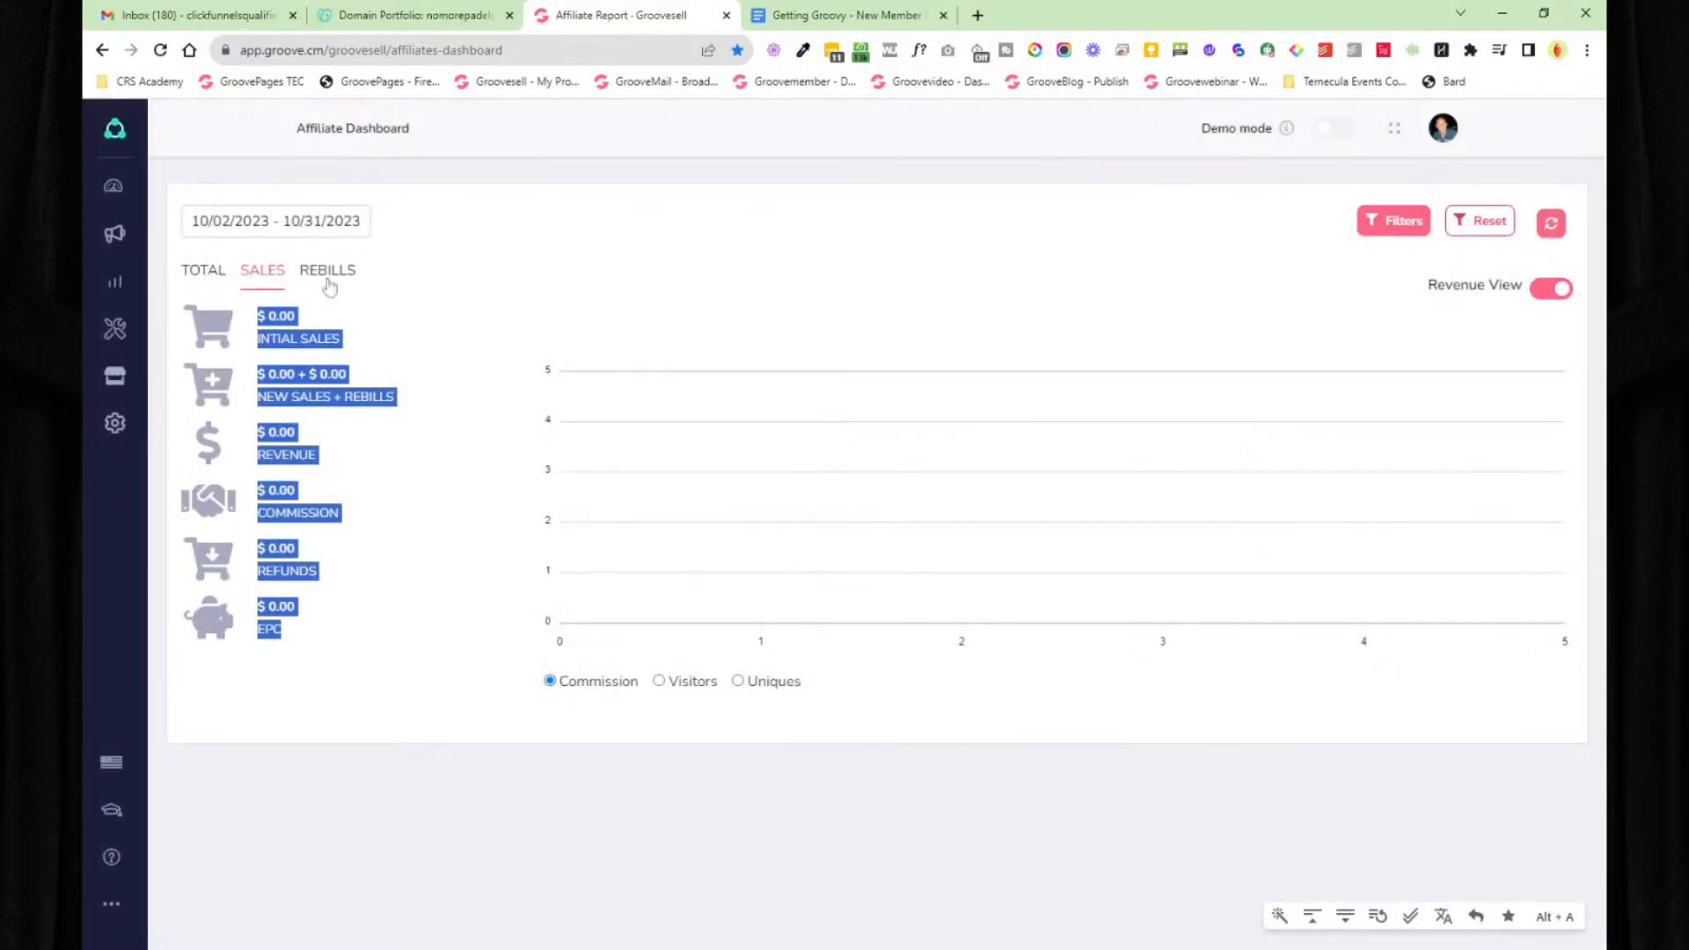
click(328, 279)
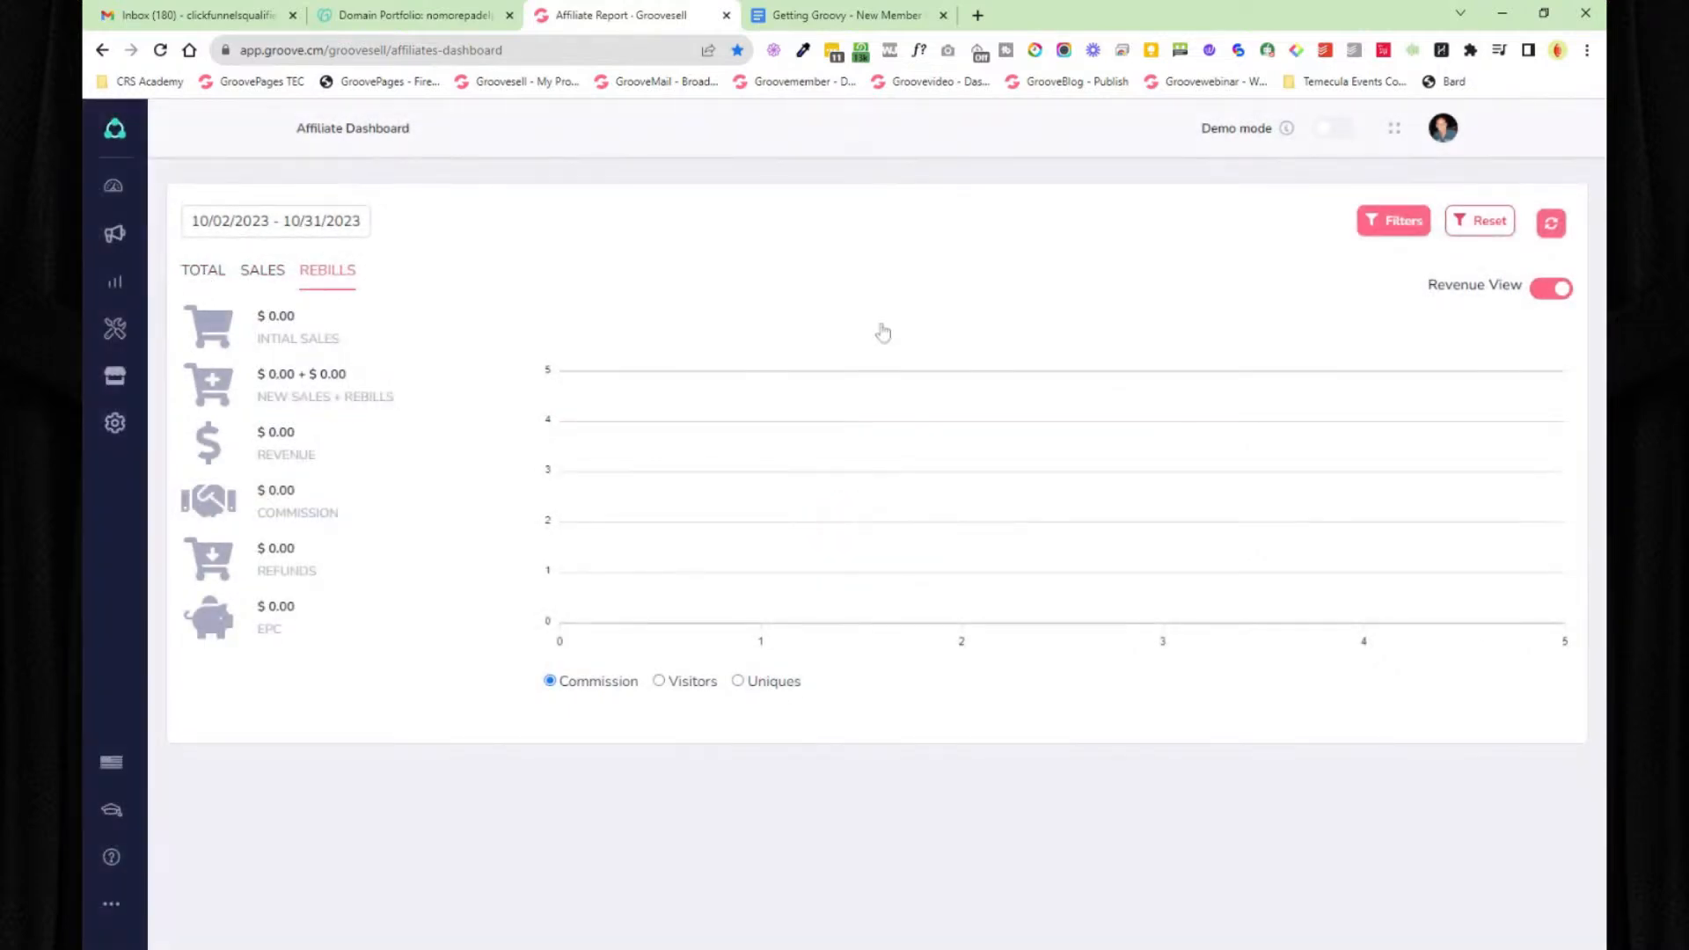
click(204, 276)
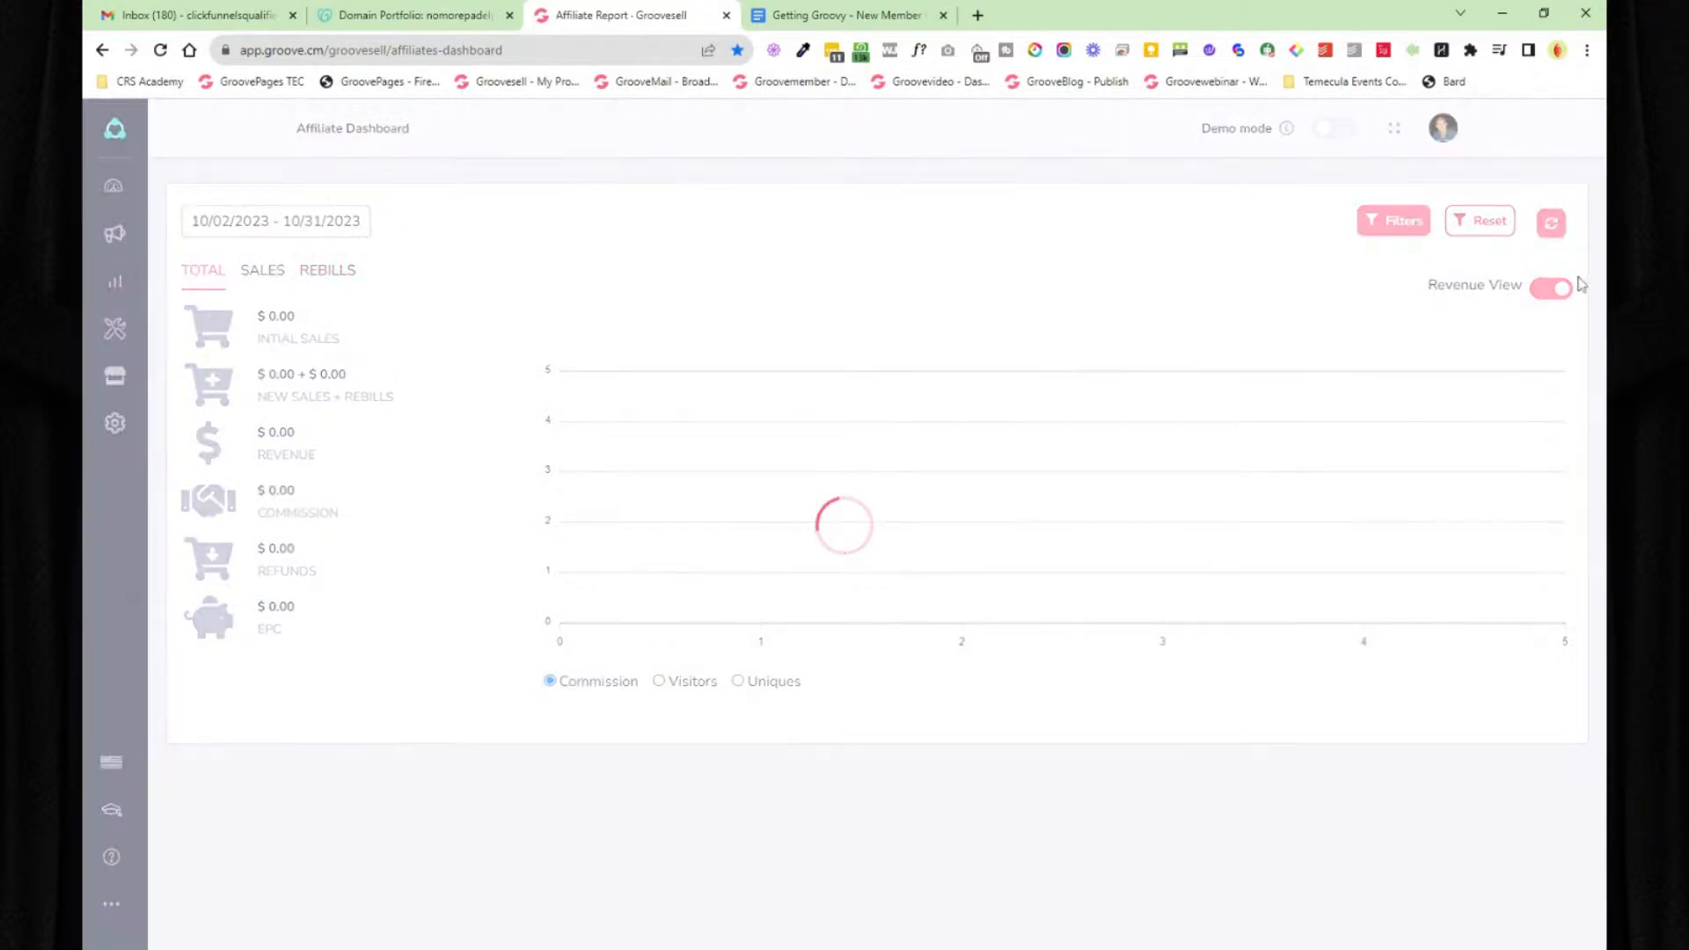
- Turn off Revenue View to look over the visitor, signup and sales counts, and turn it back on
click(1554, 291)
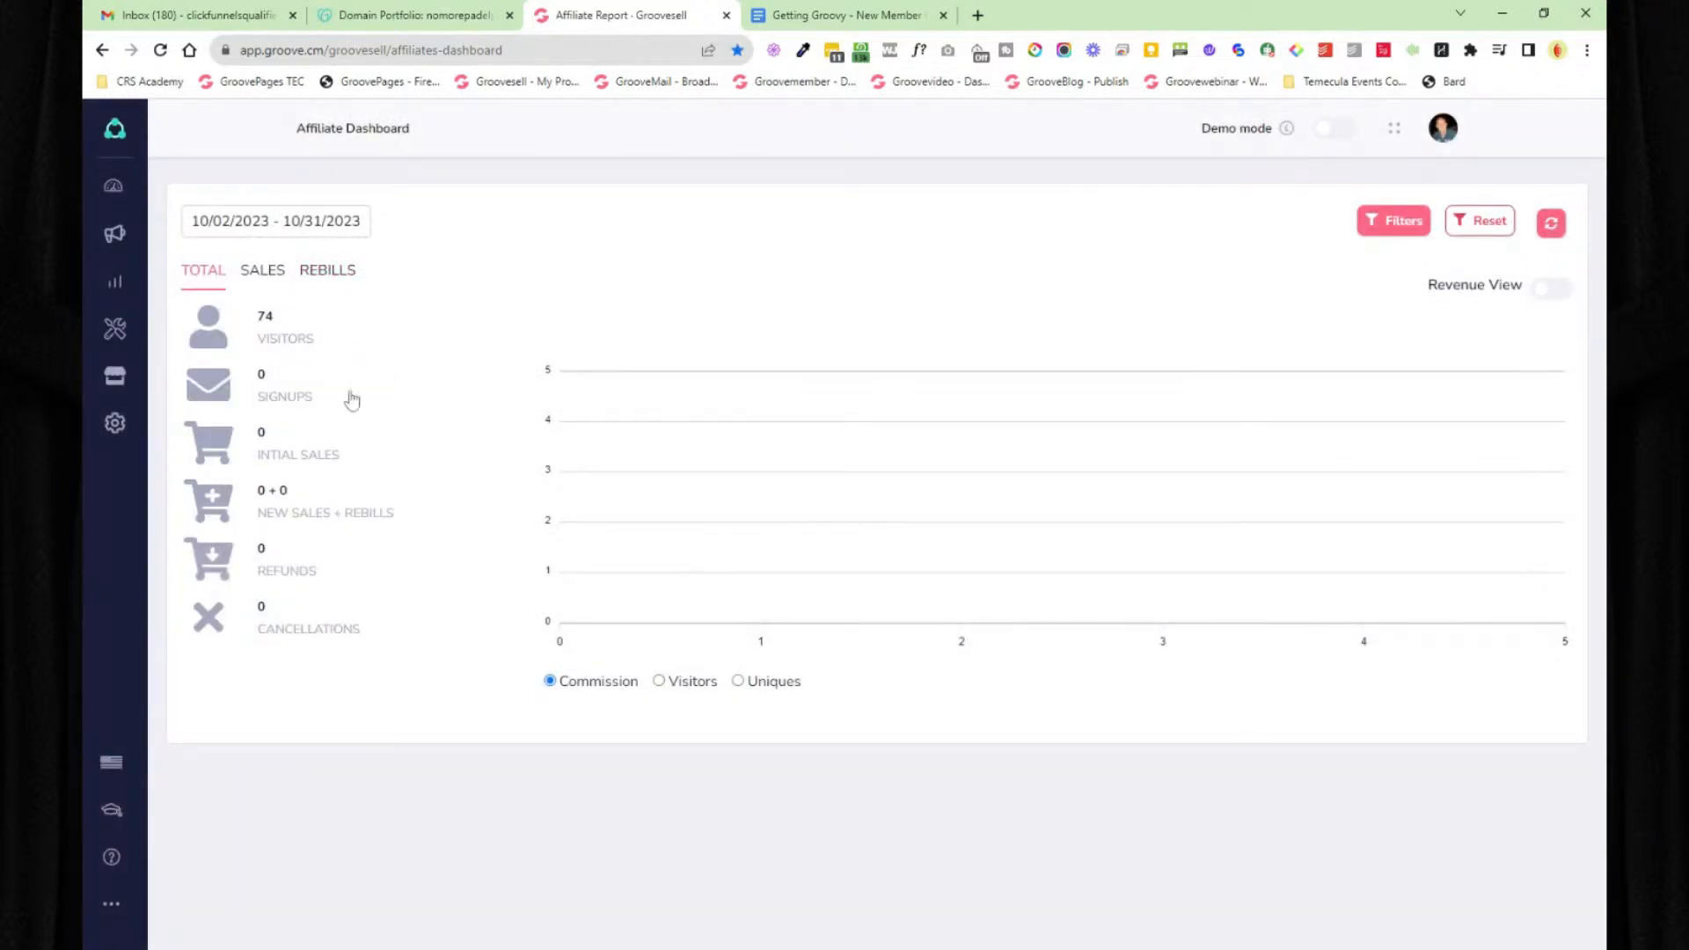
drag(256, 327, 405, 642)
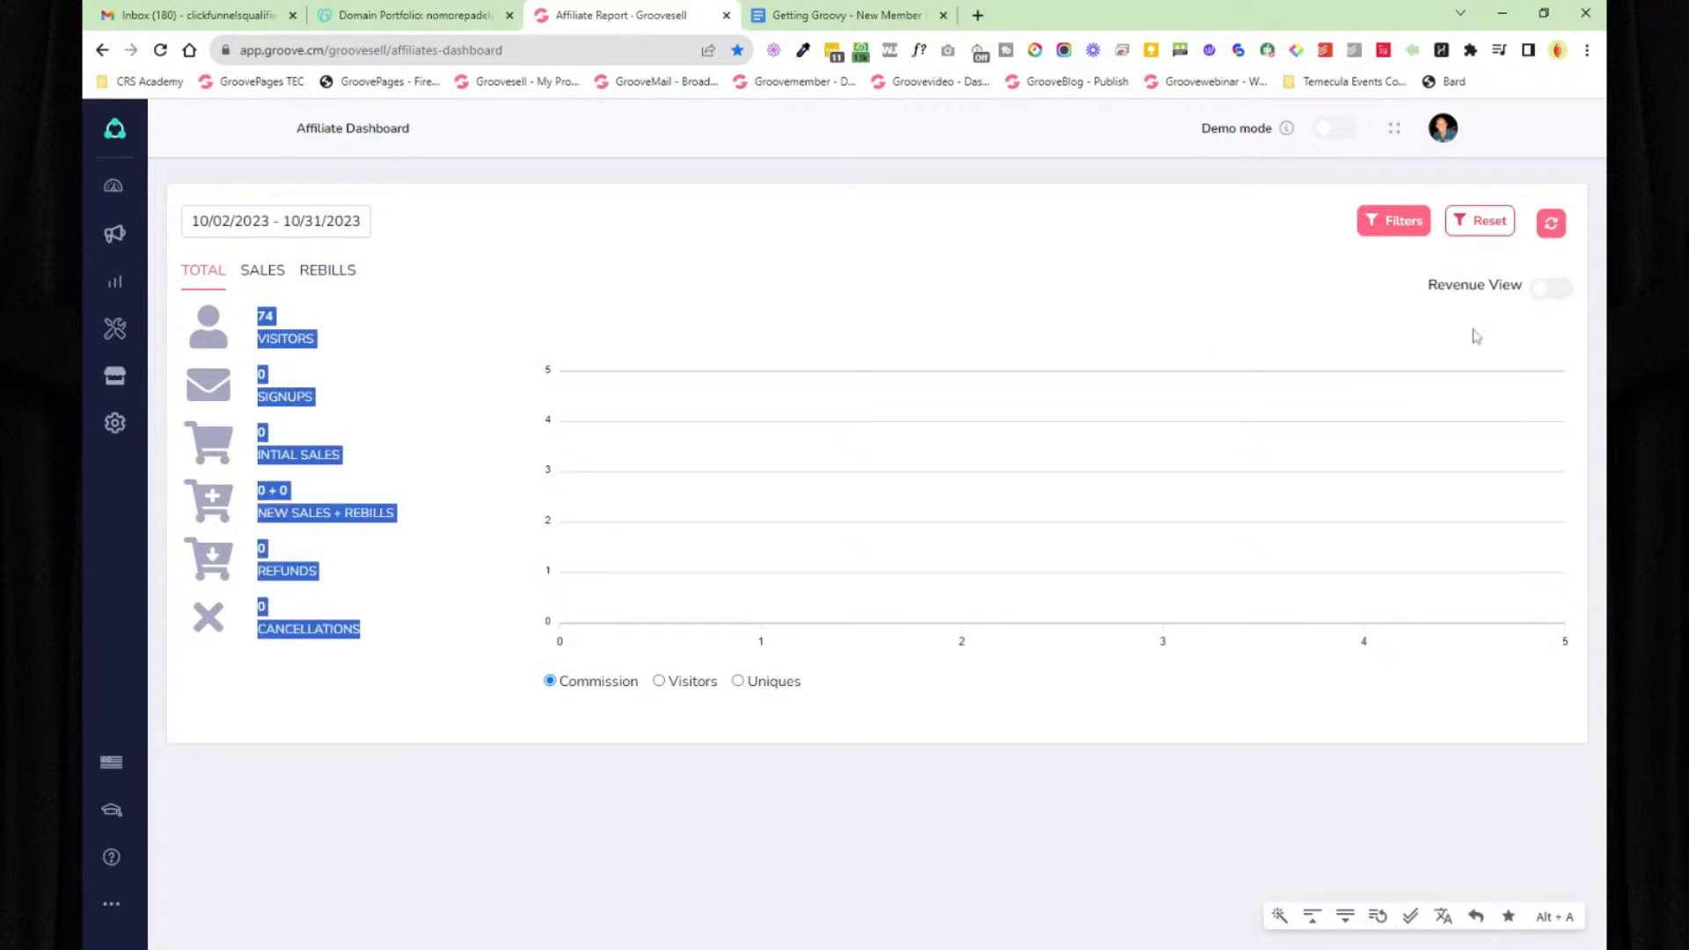
click(1554, 289)
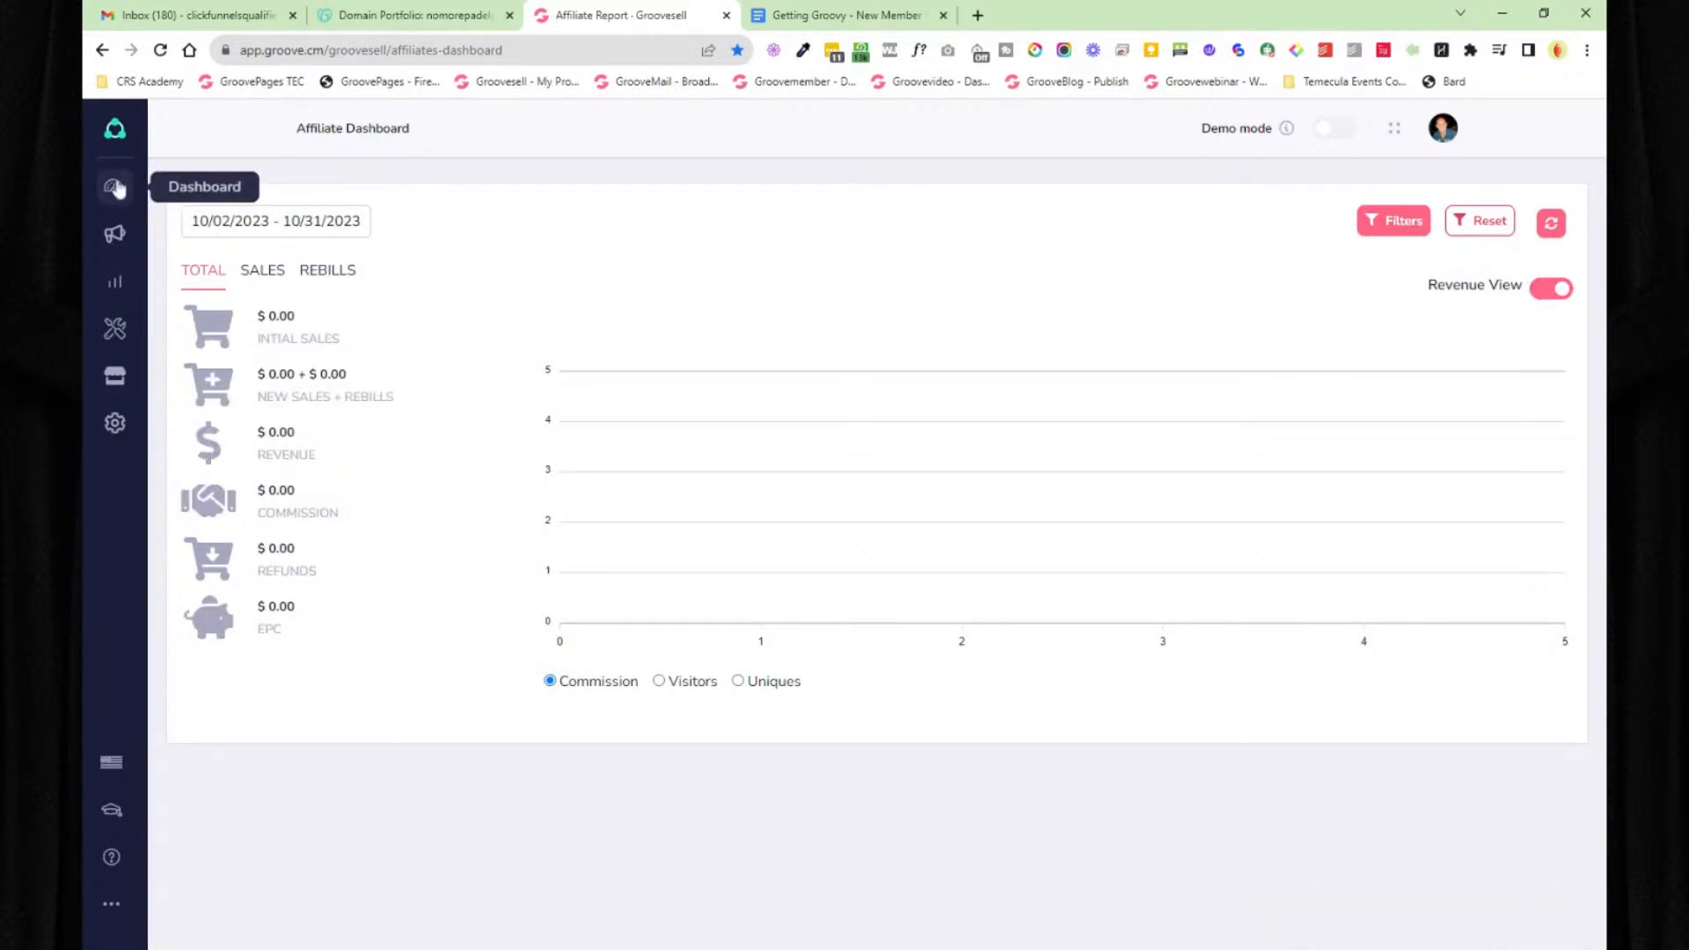
- Open the affiliate Promotions And Links list and copy the Groove.cm affiliate link
click(113, 234)
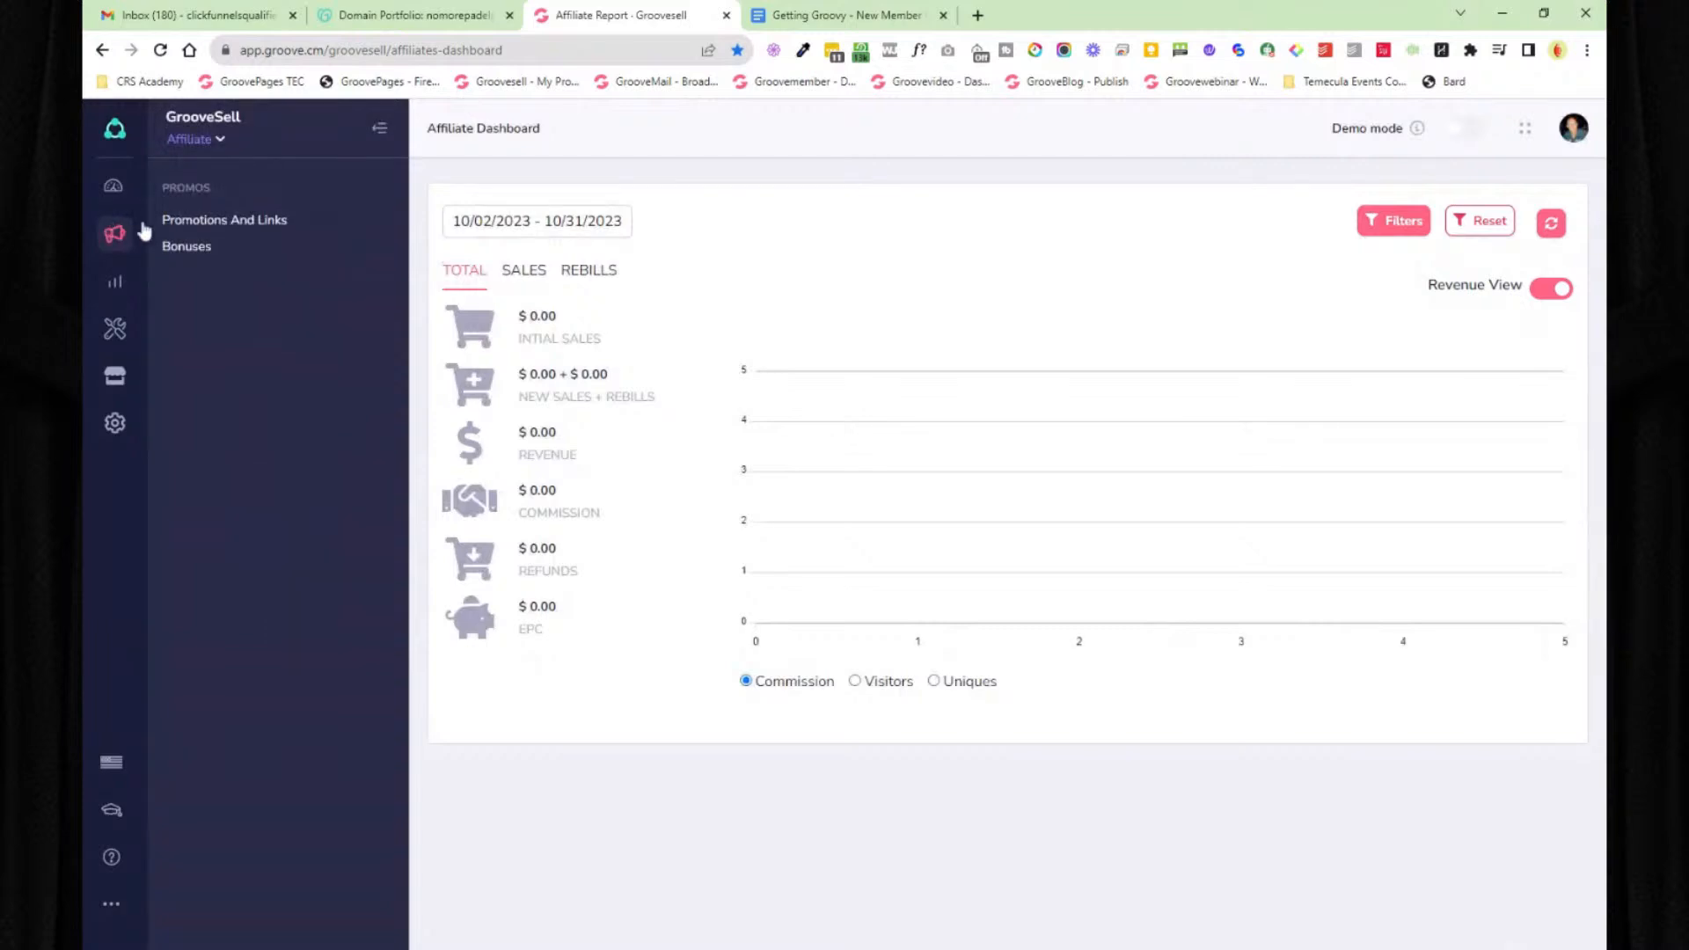
click(224, 222)
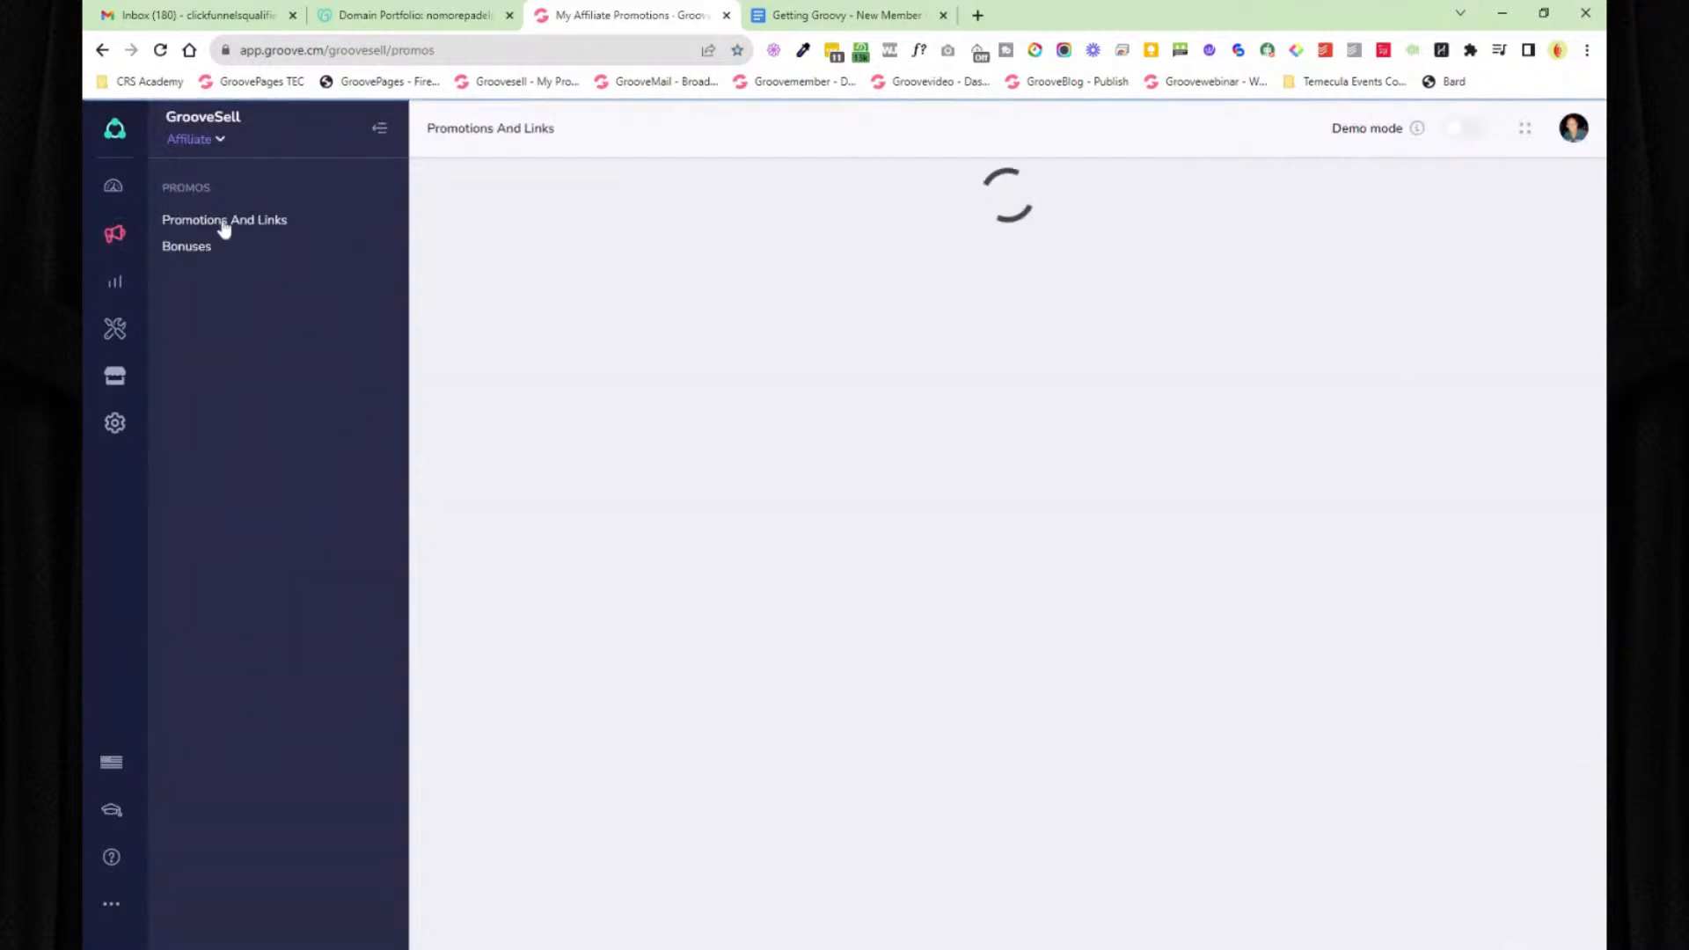
click(378, 130)
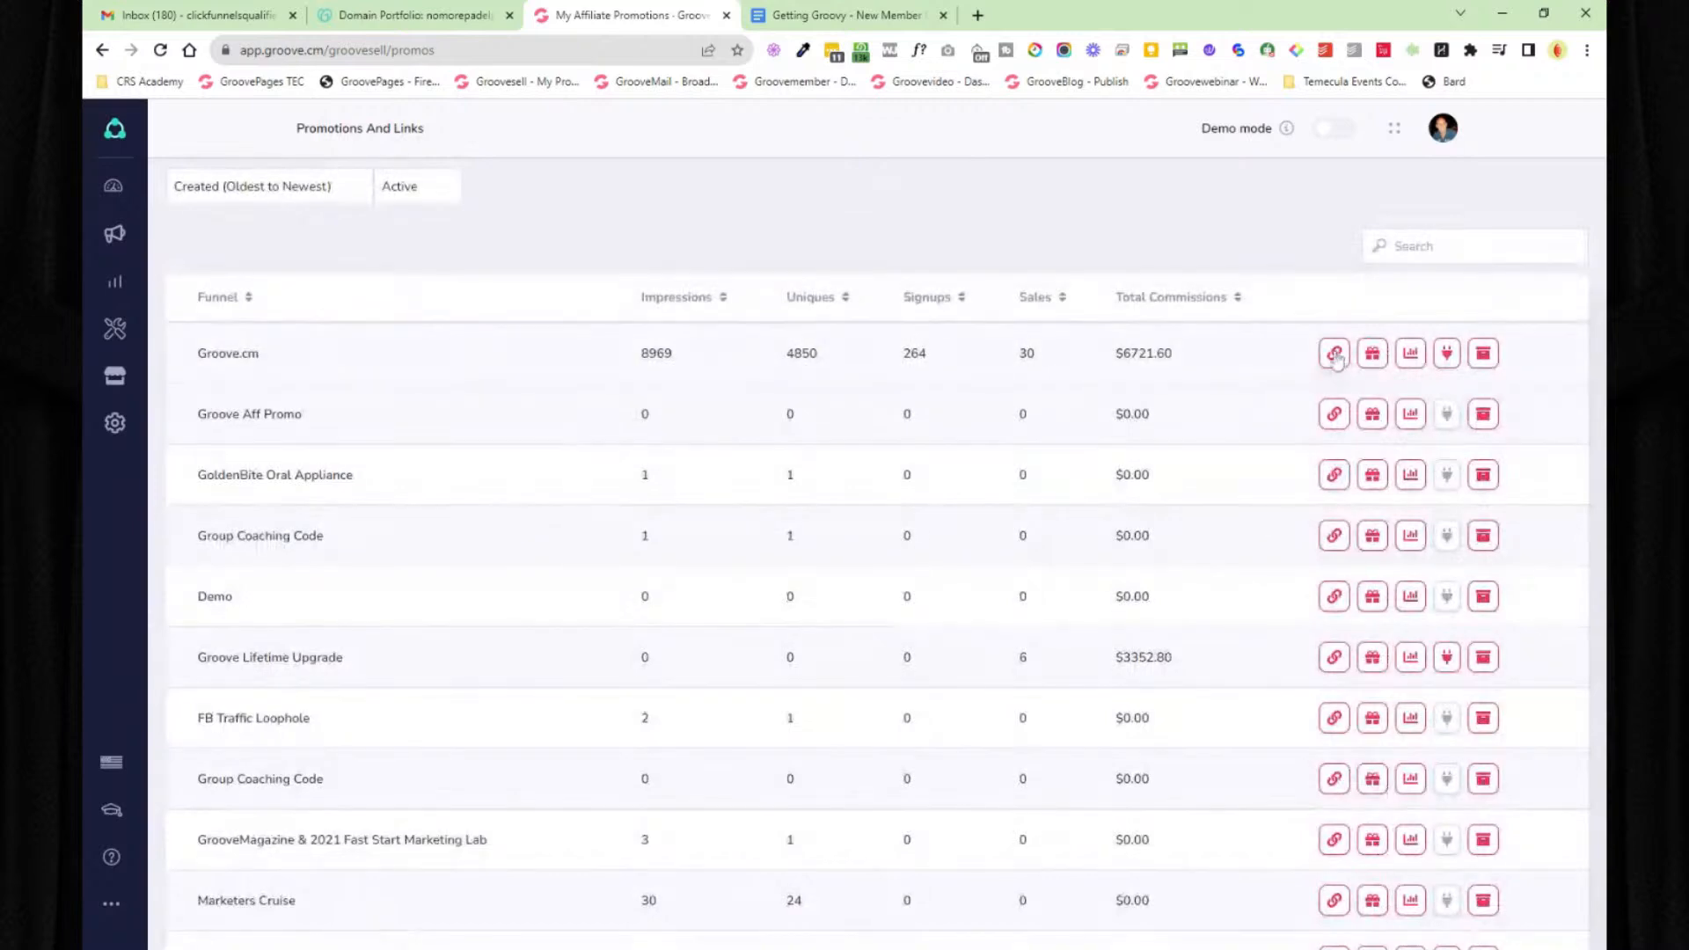
click(1334, 352)
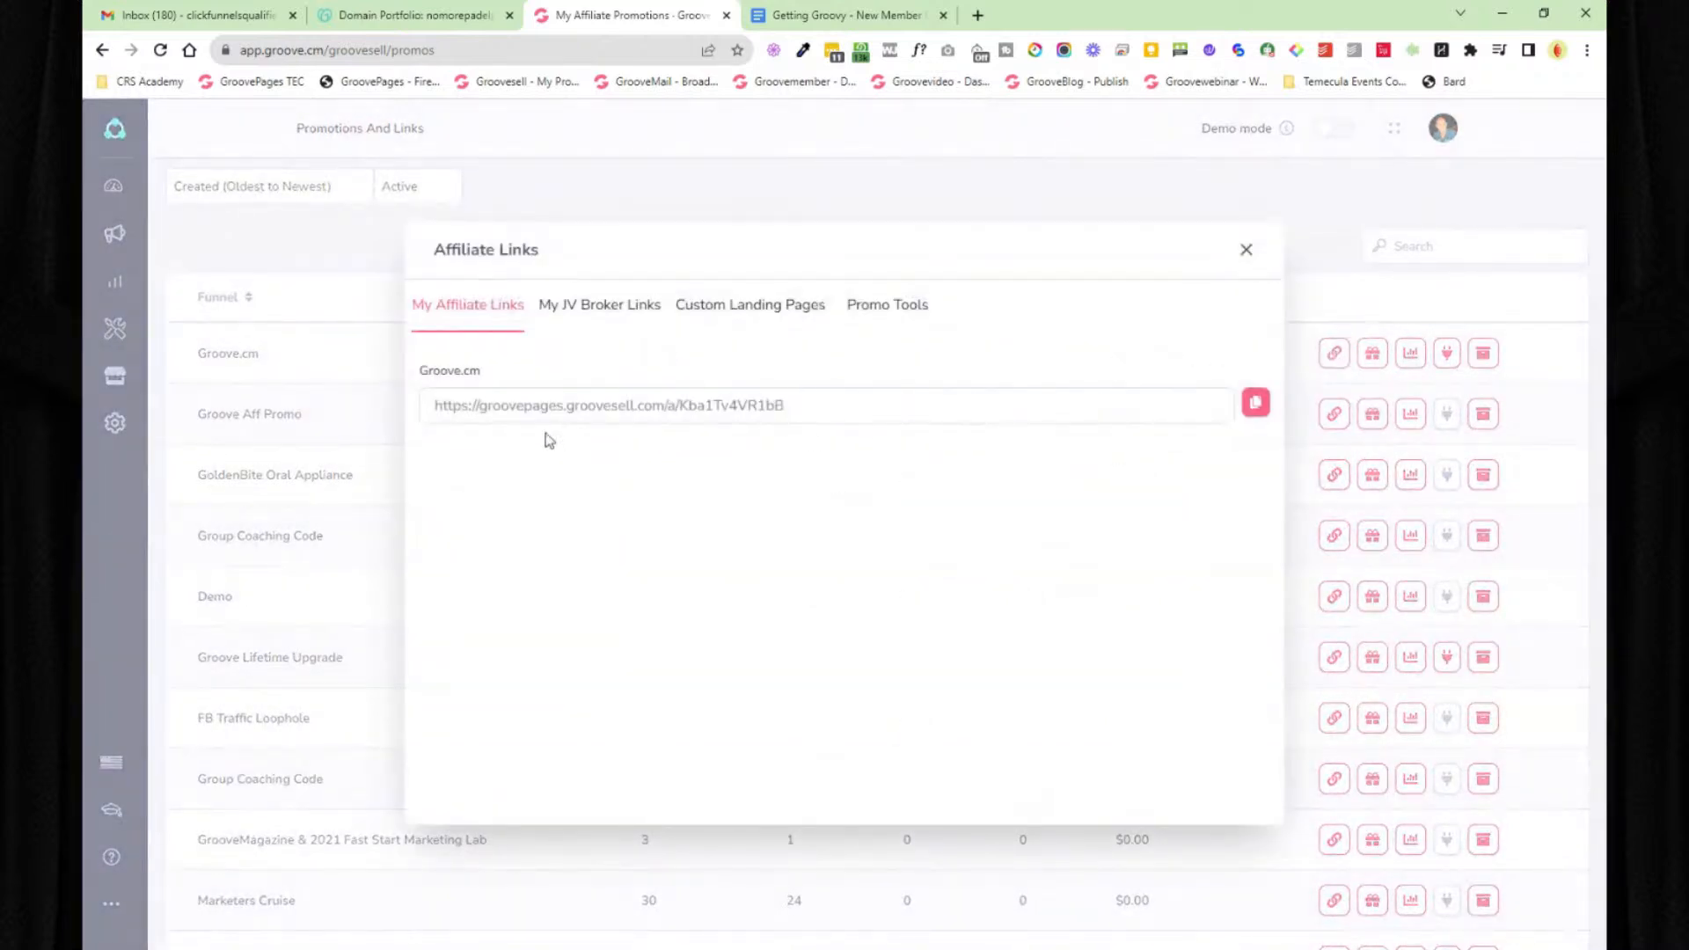
click(1255, 402)
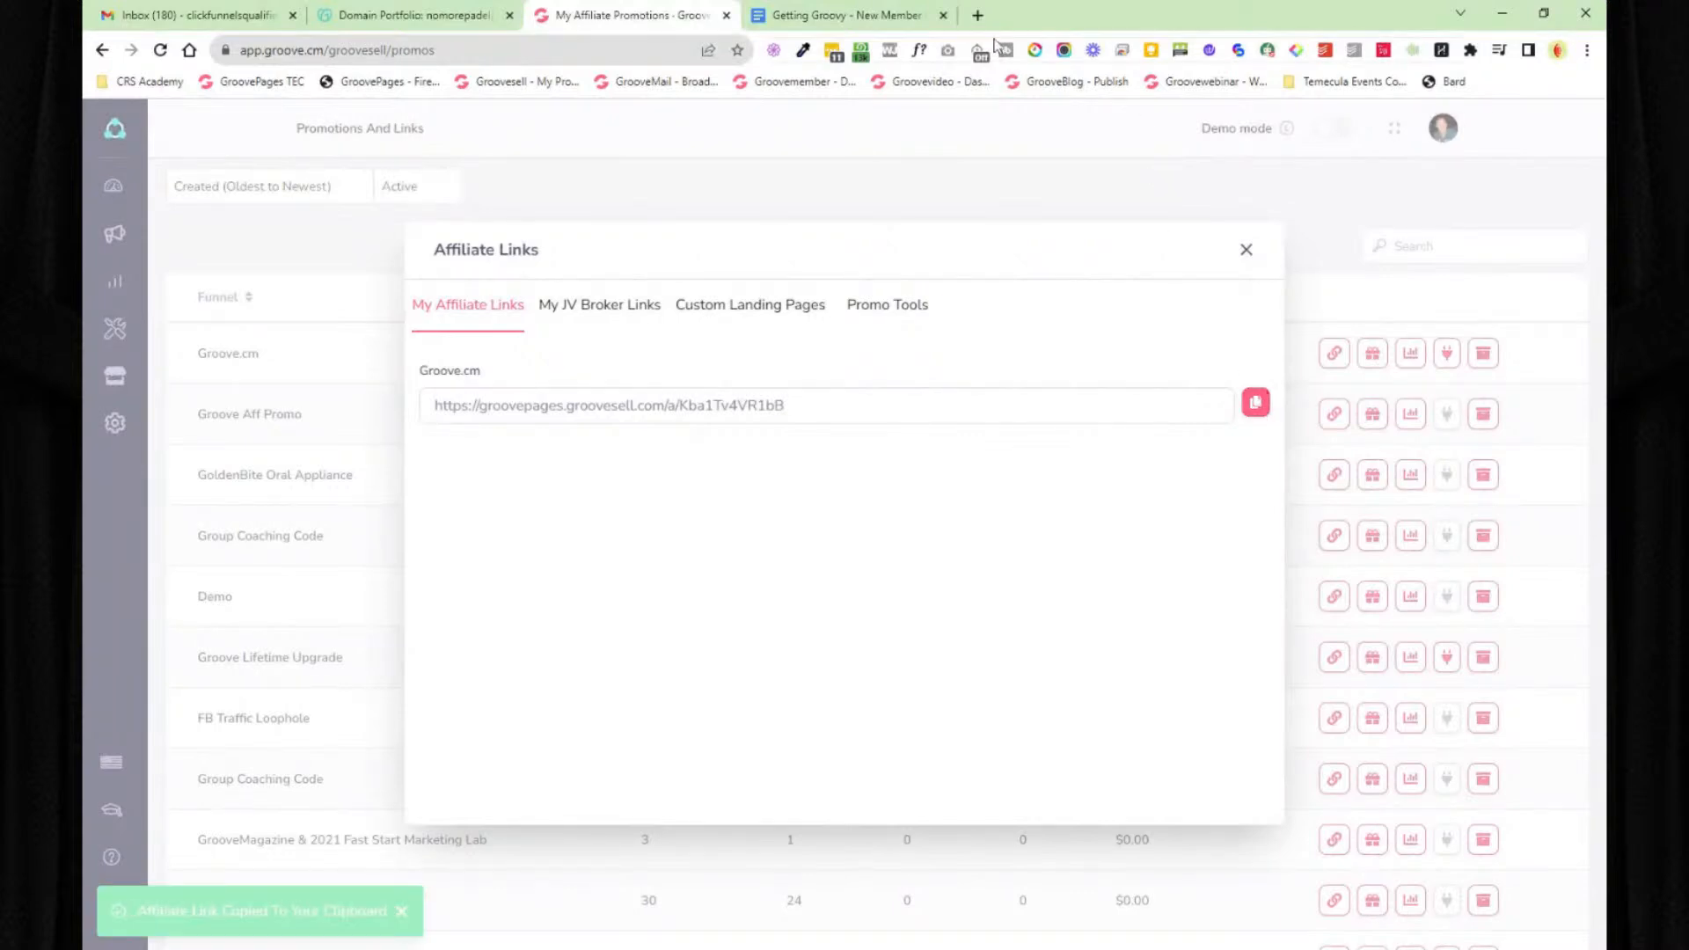
- Paste the copied affiliate link into a new browser tab's address and highlight the affiliate code after the domain
click(978, 16)
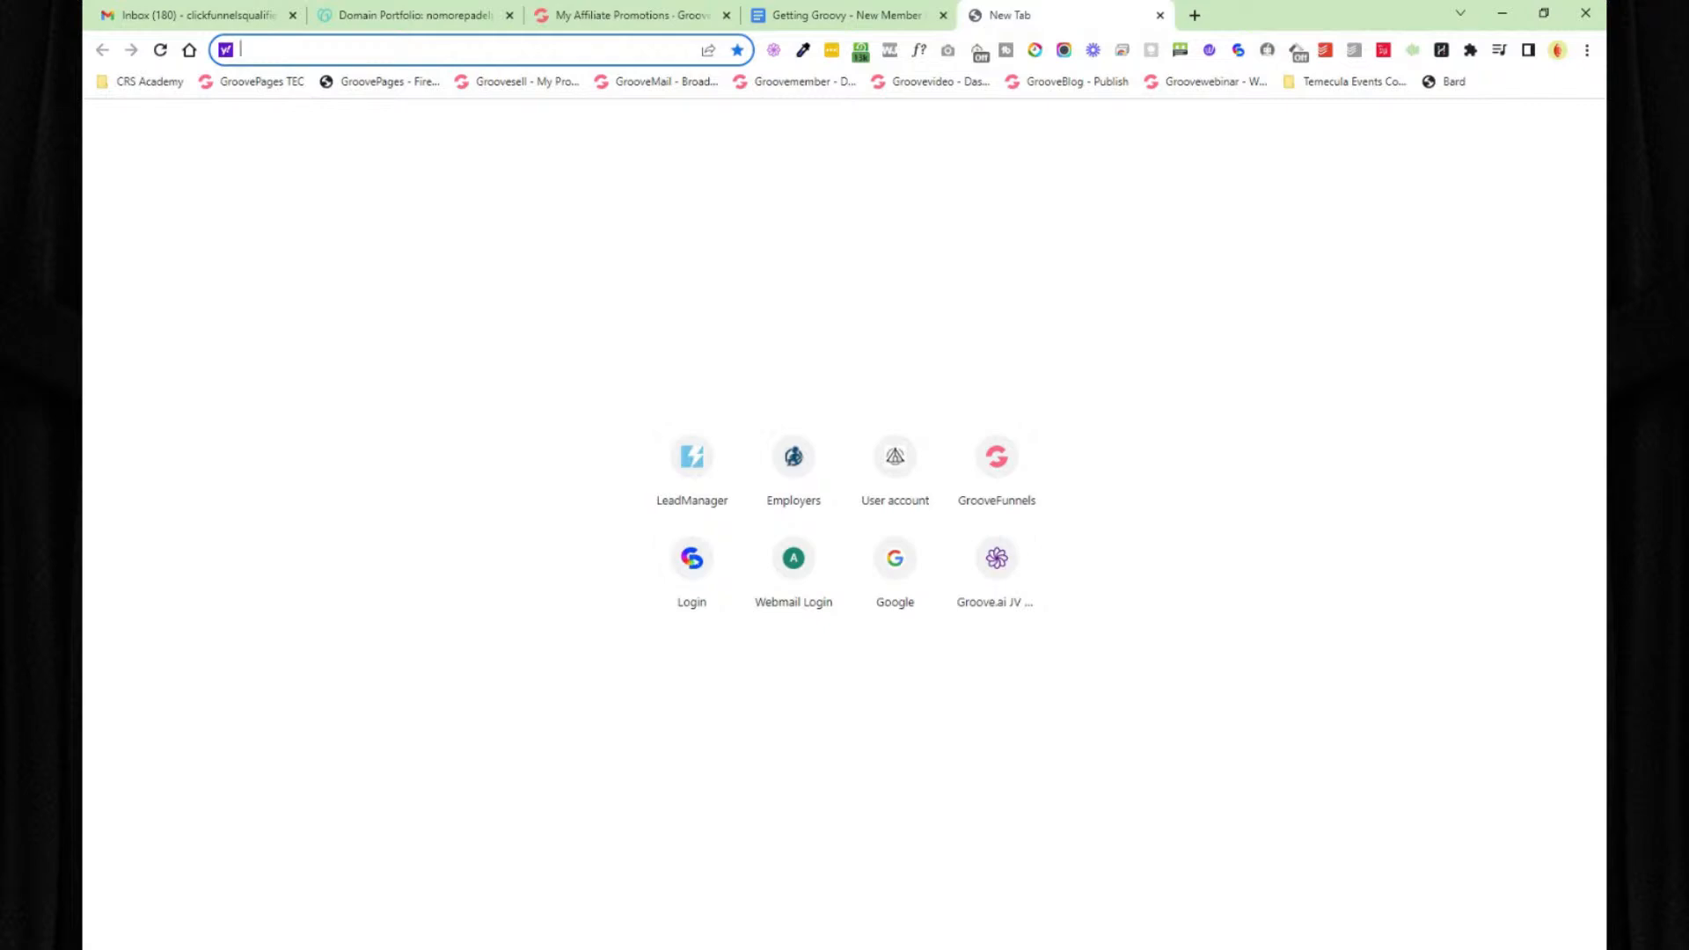
key(ctrl+v)
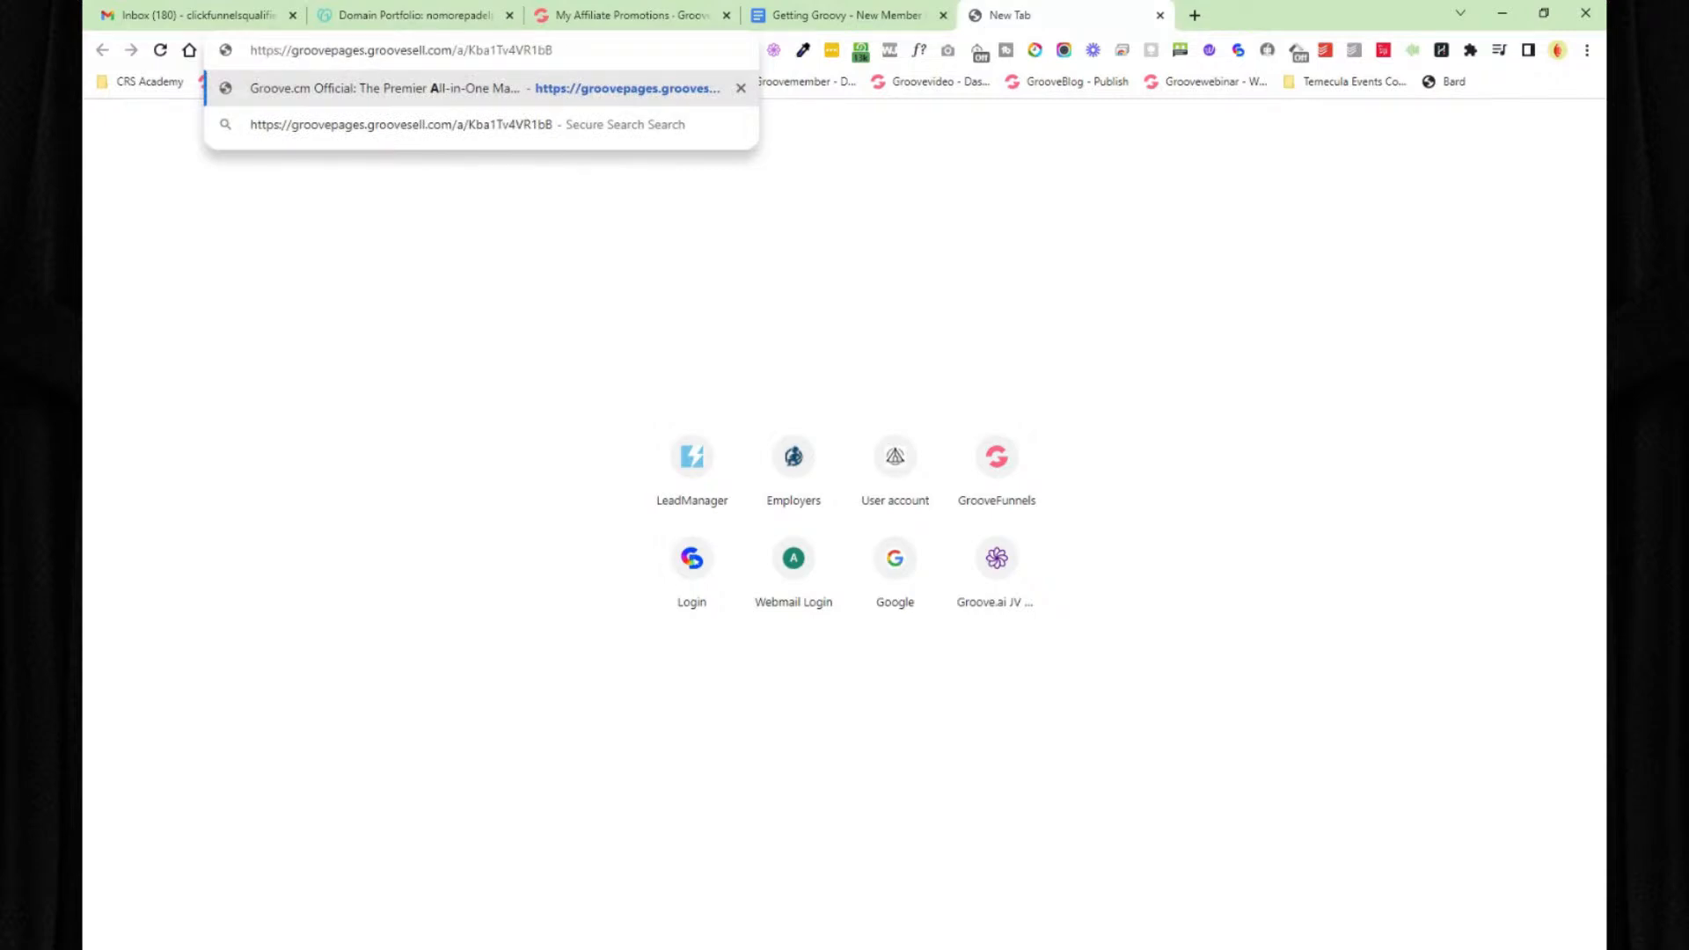
key(shift+Left)
key(shift+Left)
key(shift+Left)
key(shift+Left)
key(shift+Left)
key(shift+Left)
key(shift+Left)
key(shift+Left)
key(shift+Left)
key(shift+Left)
key(shift+Left)
key(shift+Left)
key(shift+Left)
key(shift+Left)
key(shift+Left)
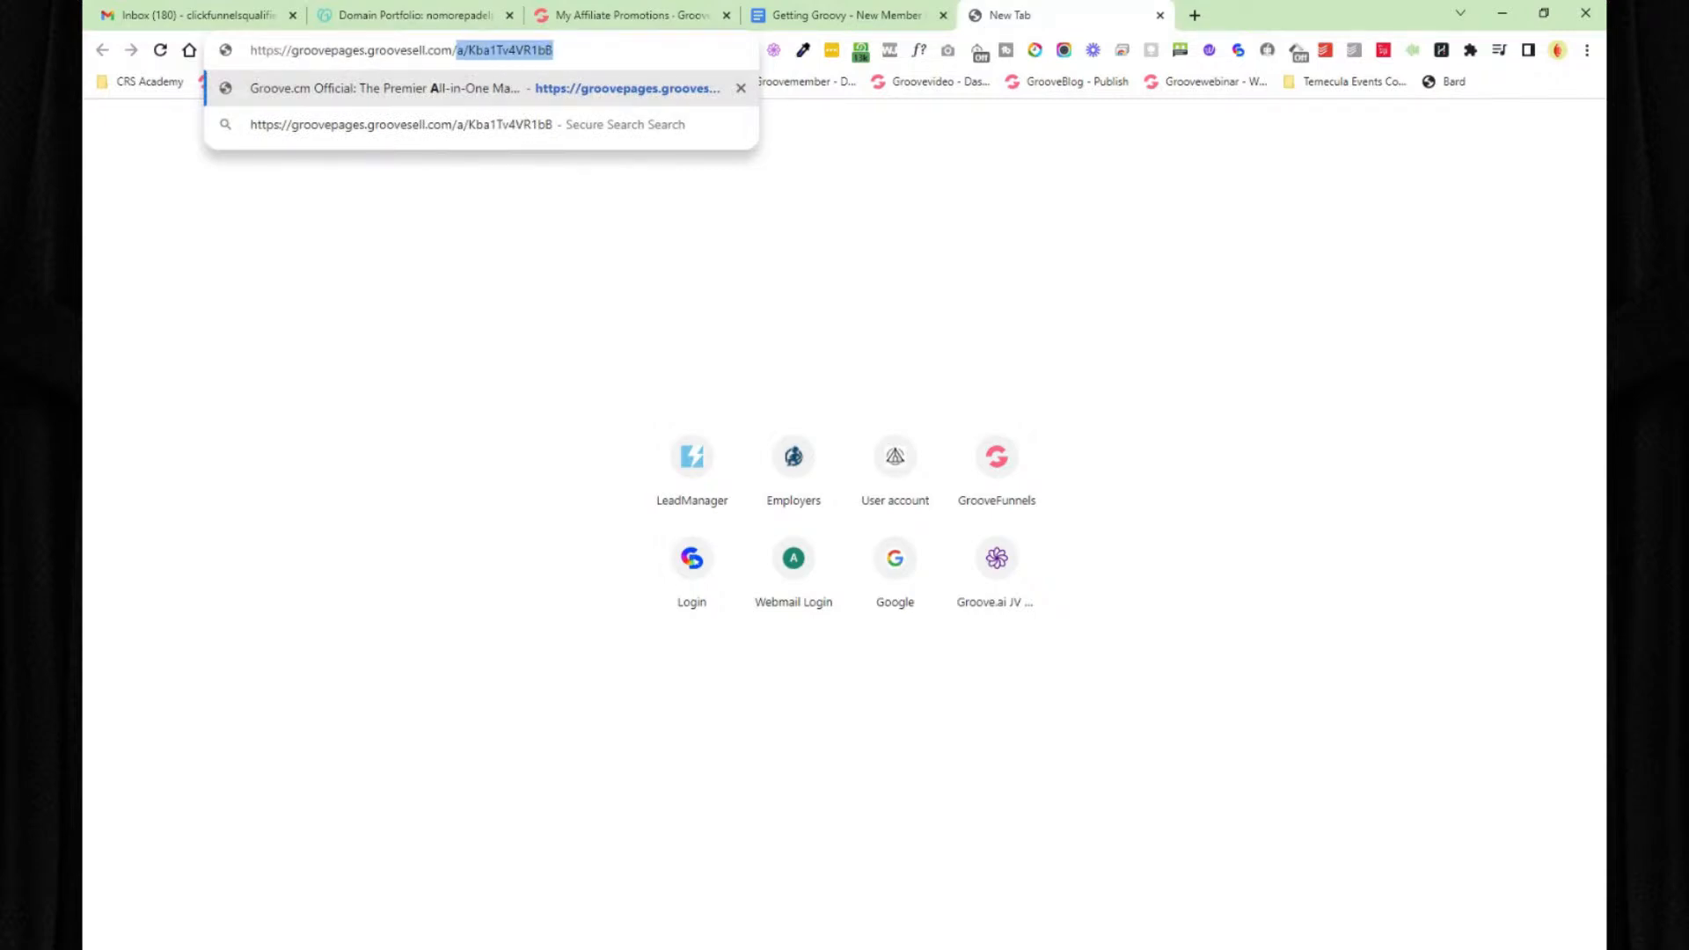
- Compare the pasted link with the one in Affiliate Links, load it and highlight the aff_id in the resulting address
click(579, 16)
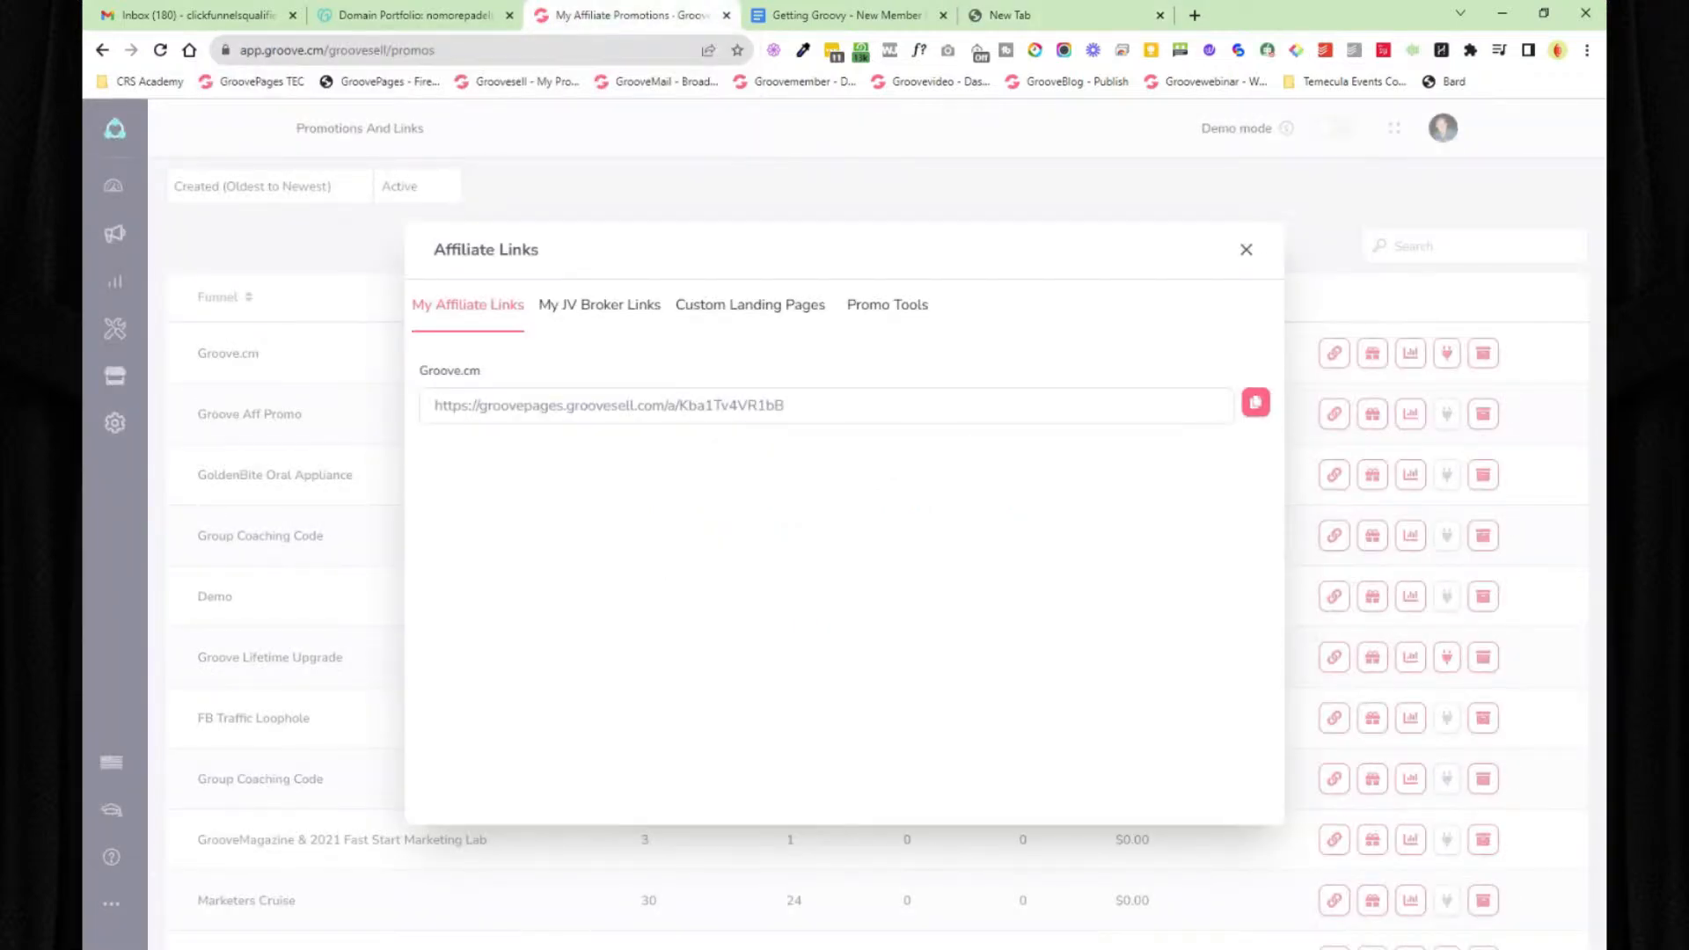
click(1058, 24)
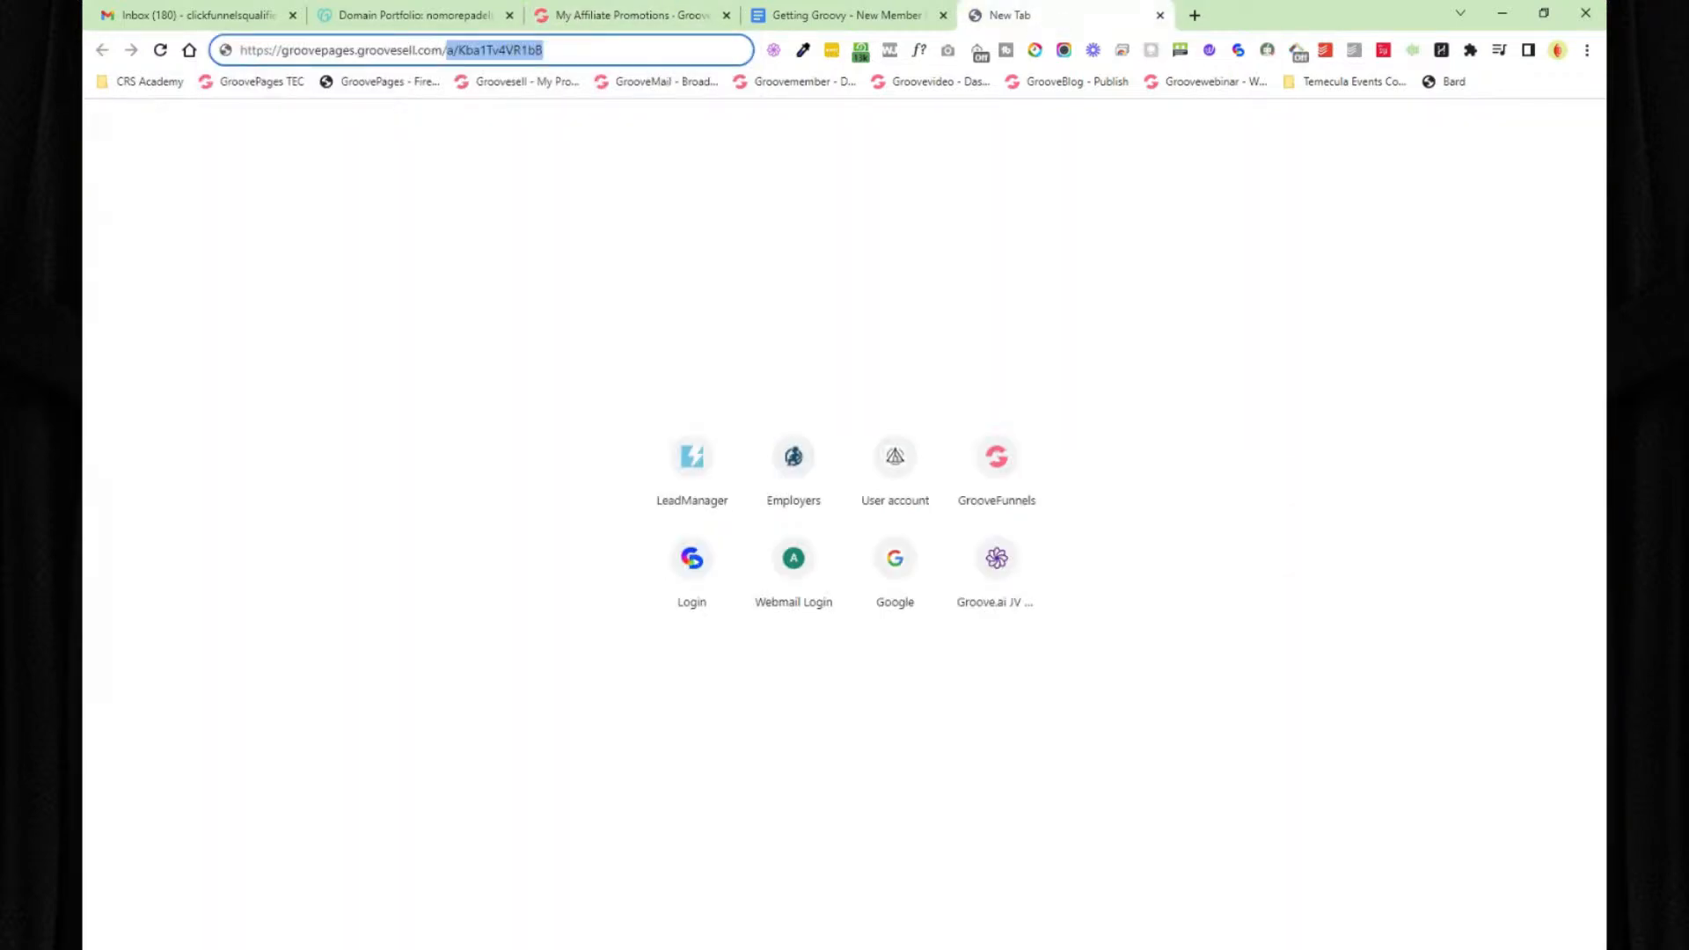
click(547, 50)
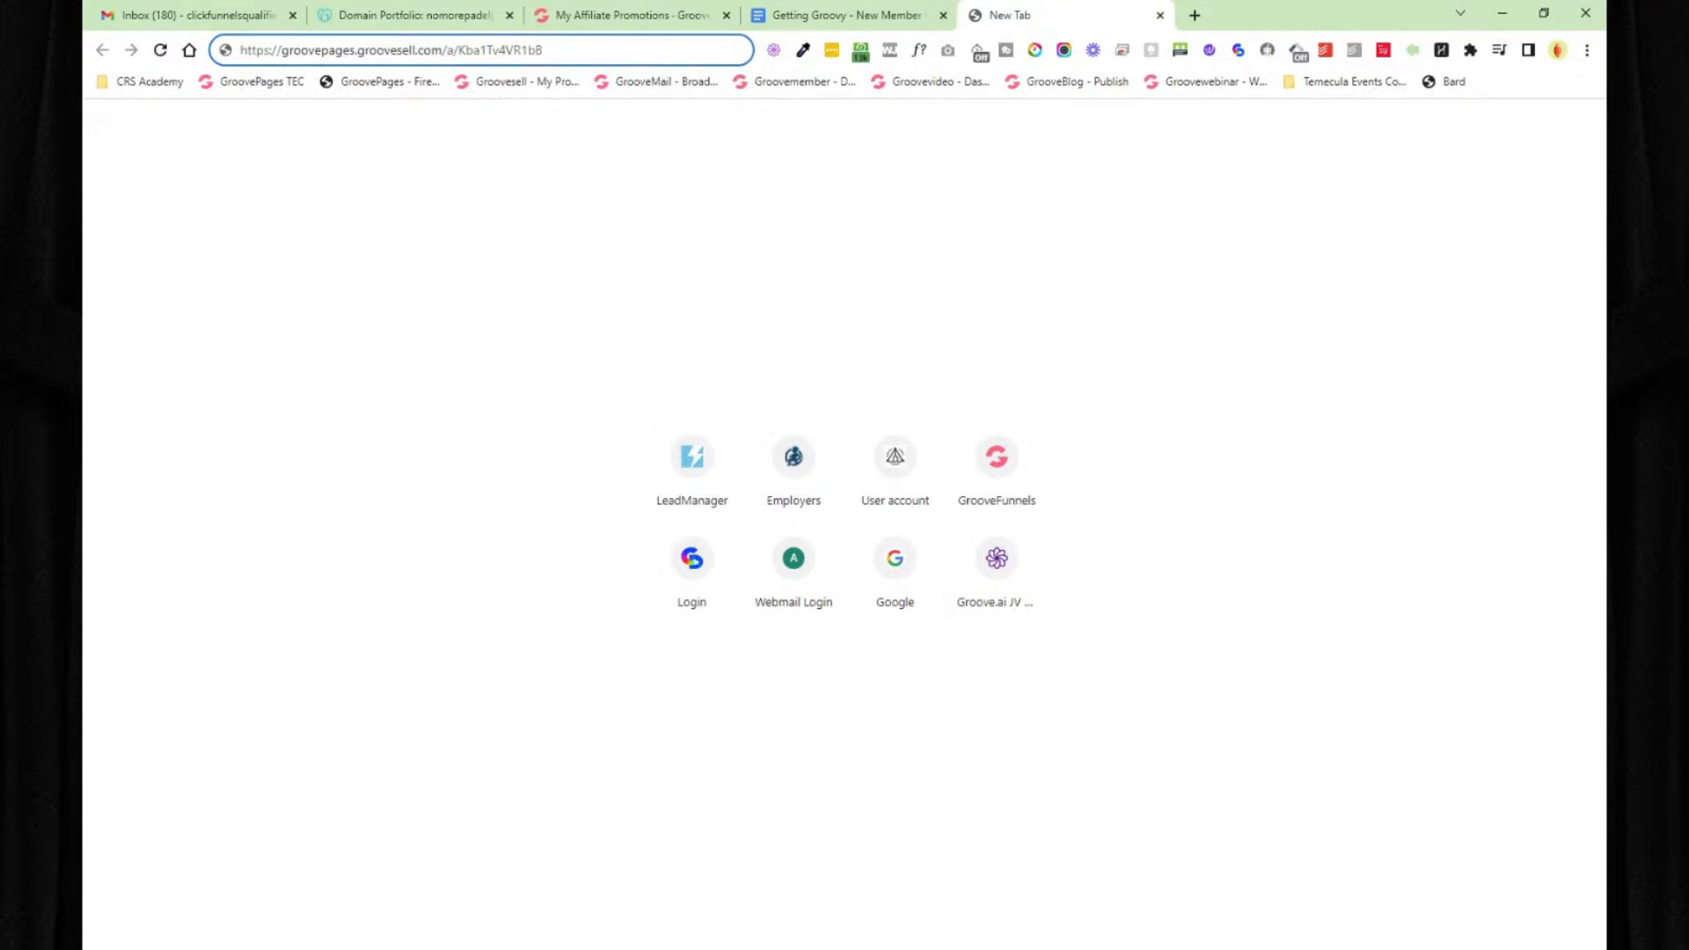
key(Return)
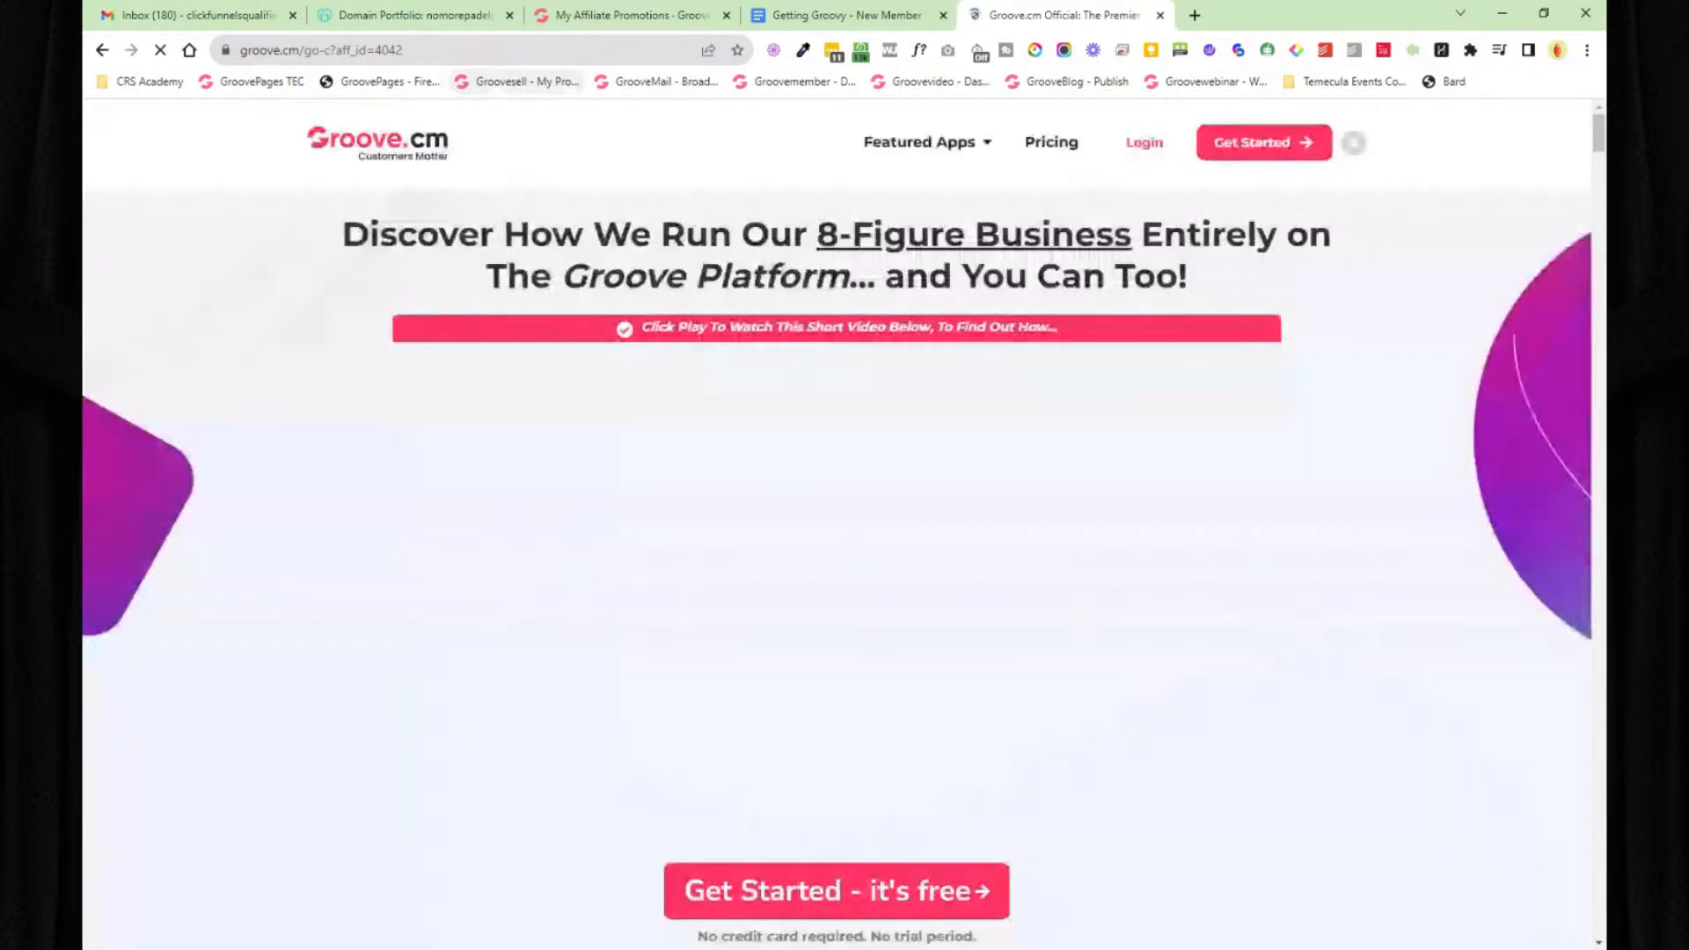
drag(410, 51, 336, 50)
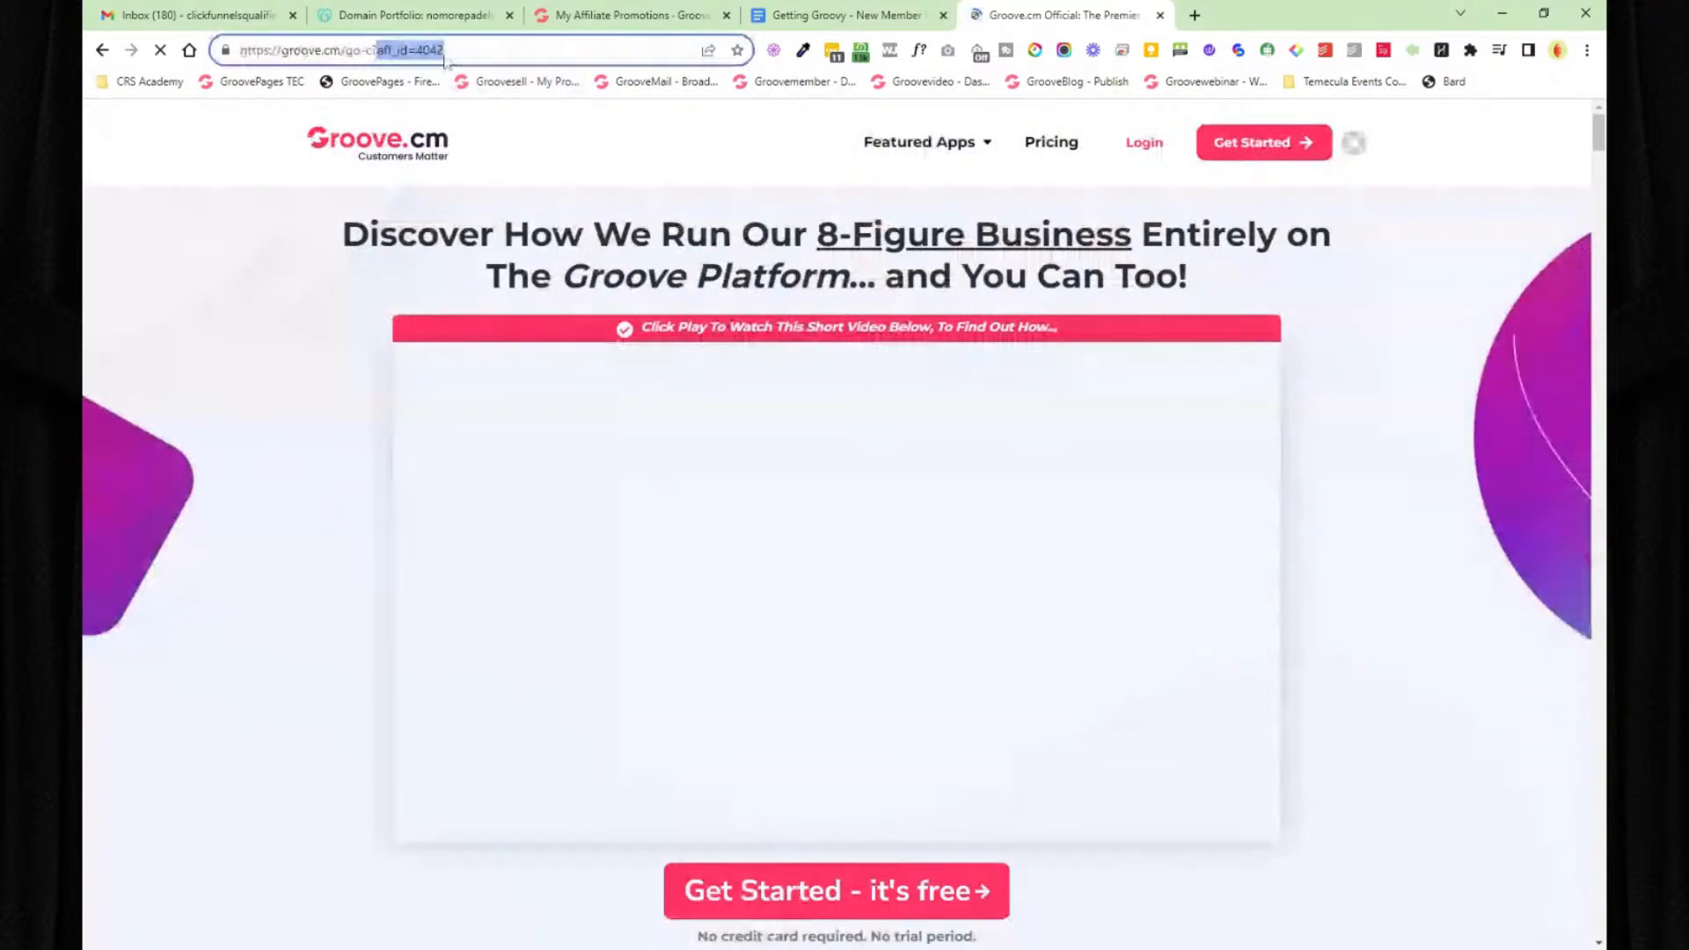
click(1460, 384)
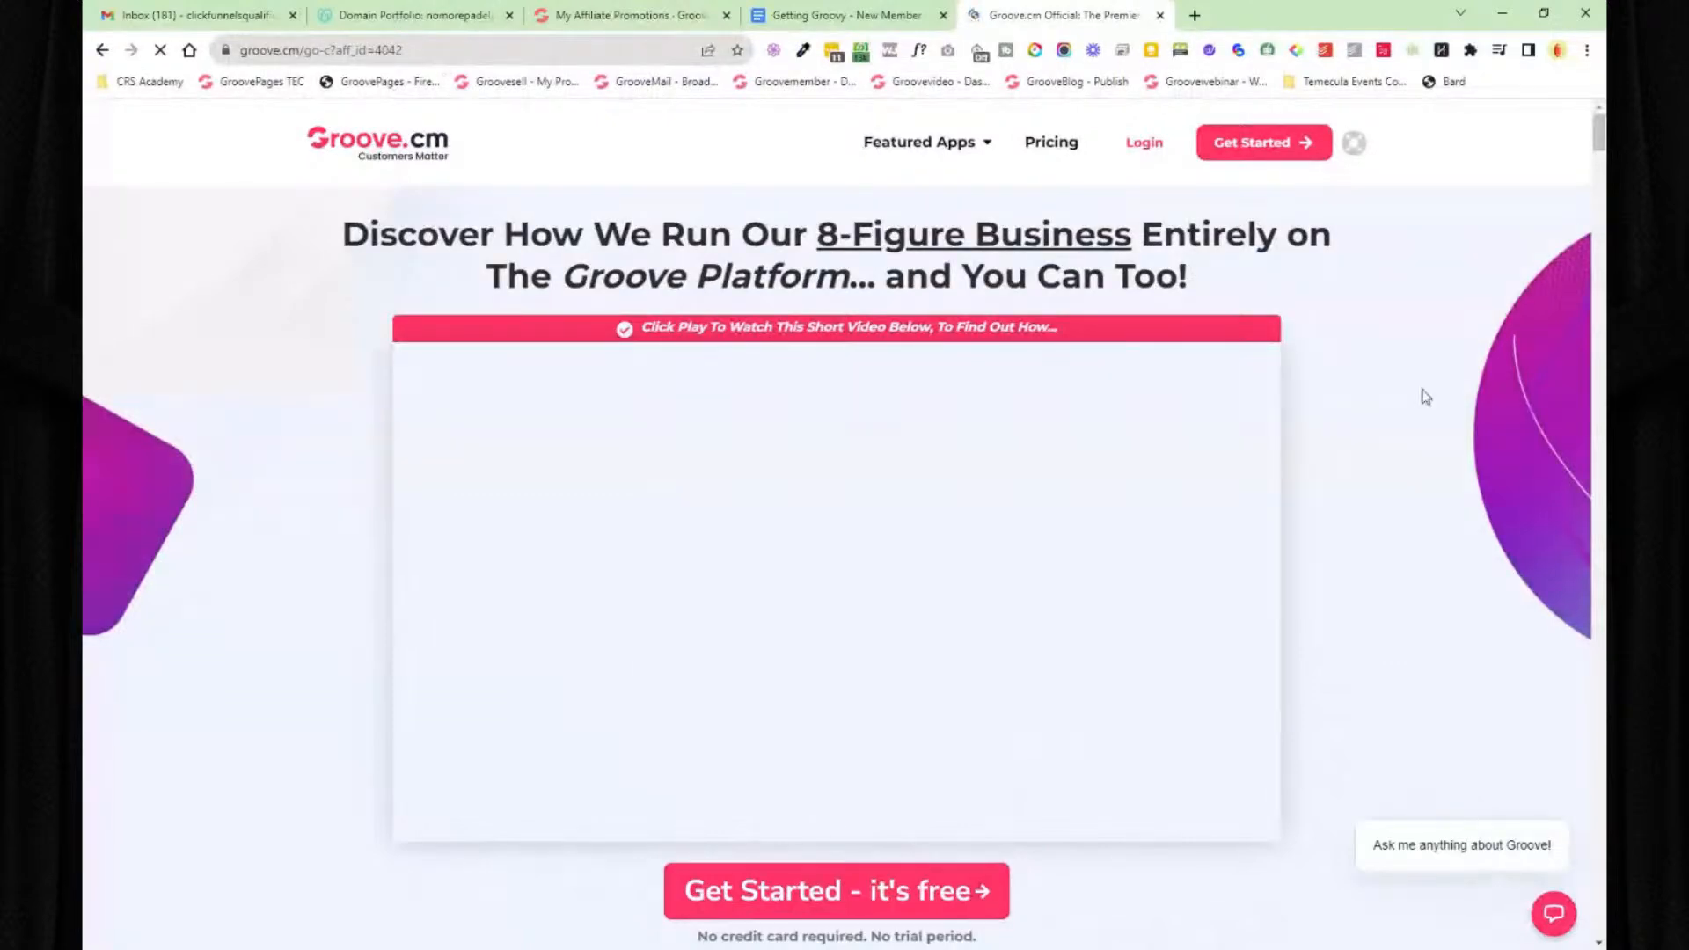
- Check the referrer line beneath the free account signup form, and return to the Promotions And Links list
click(1300, 149)
scroll(1300, 151, down, 3)
drag(1016, 800, 884, 799)
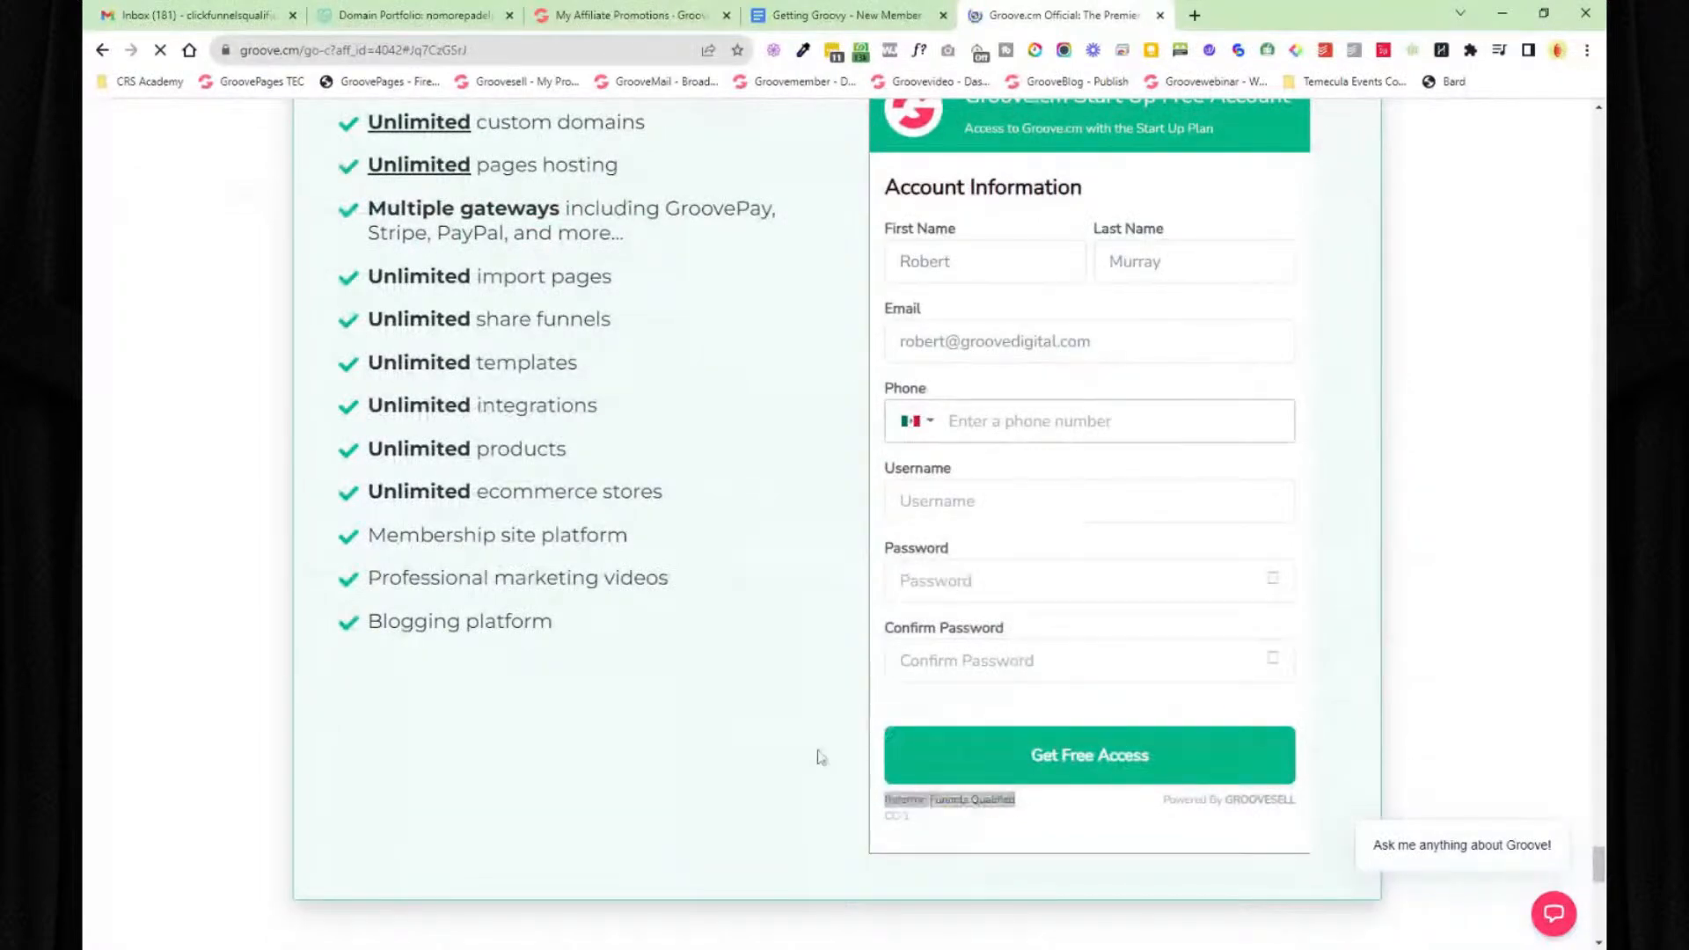
click(1160, 16)
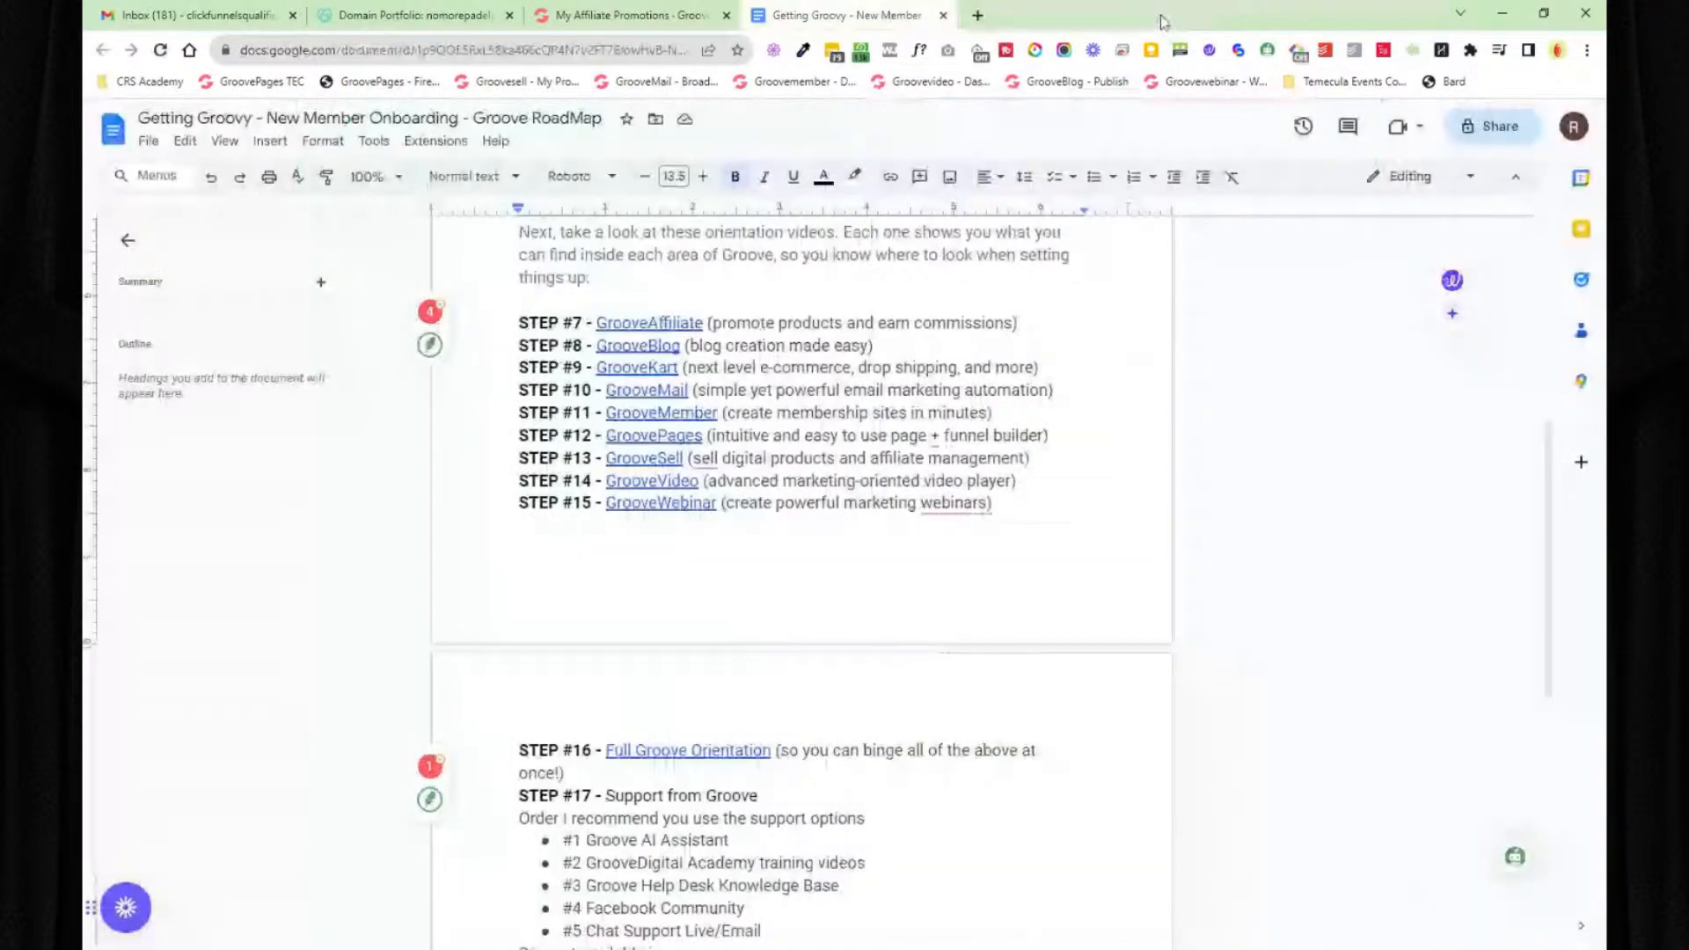
click(632, 15)
click(1246, 254)
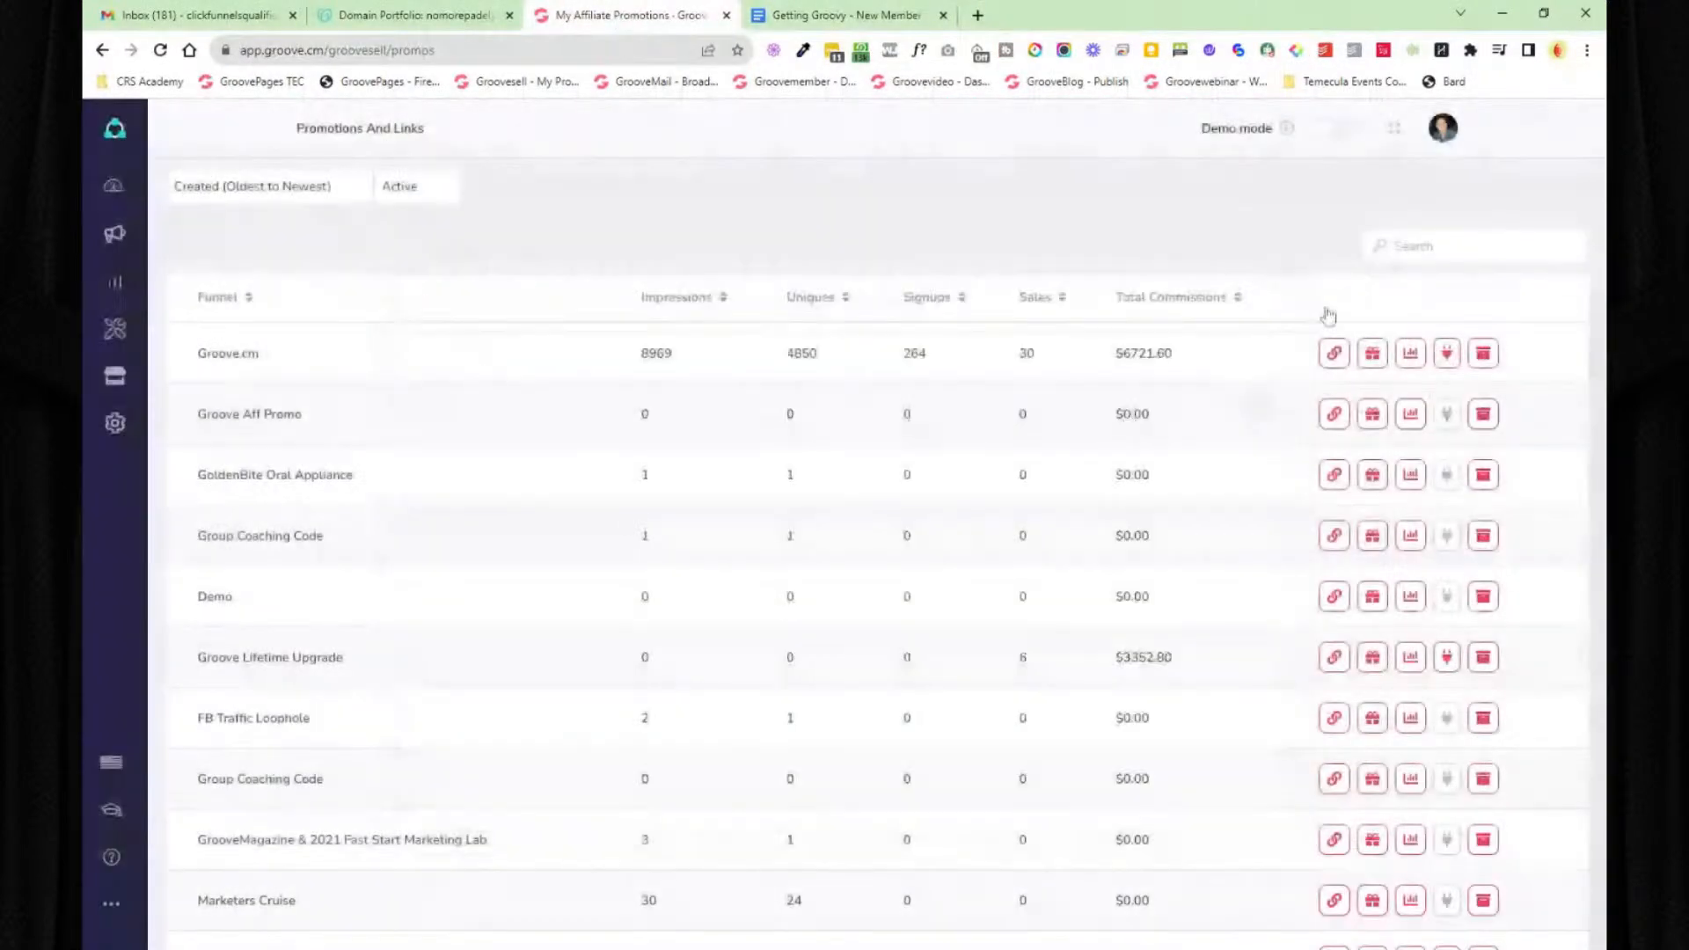
- Look through the Groove.cm promotion's affiliate bonuses, including the Trial bonus options and the GrooveFunnels (PaypalOTO) plans
click(1372, 354)
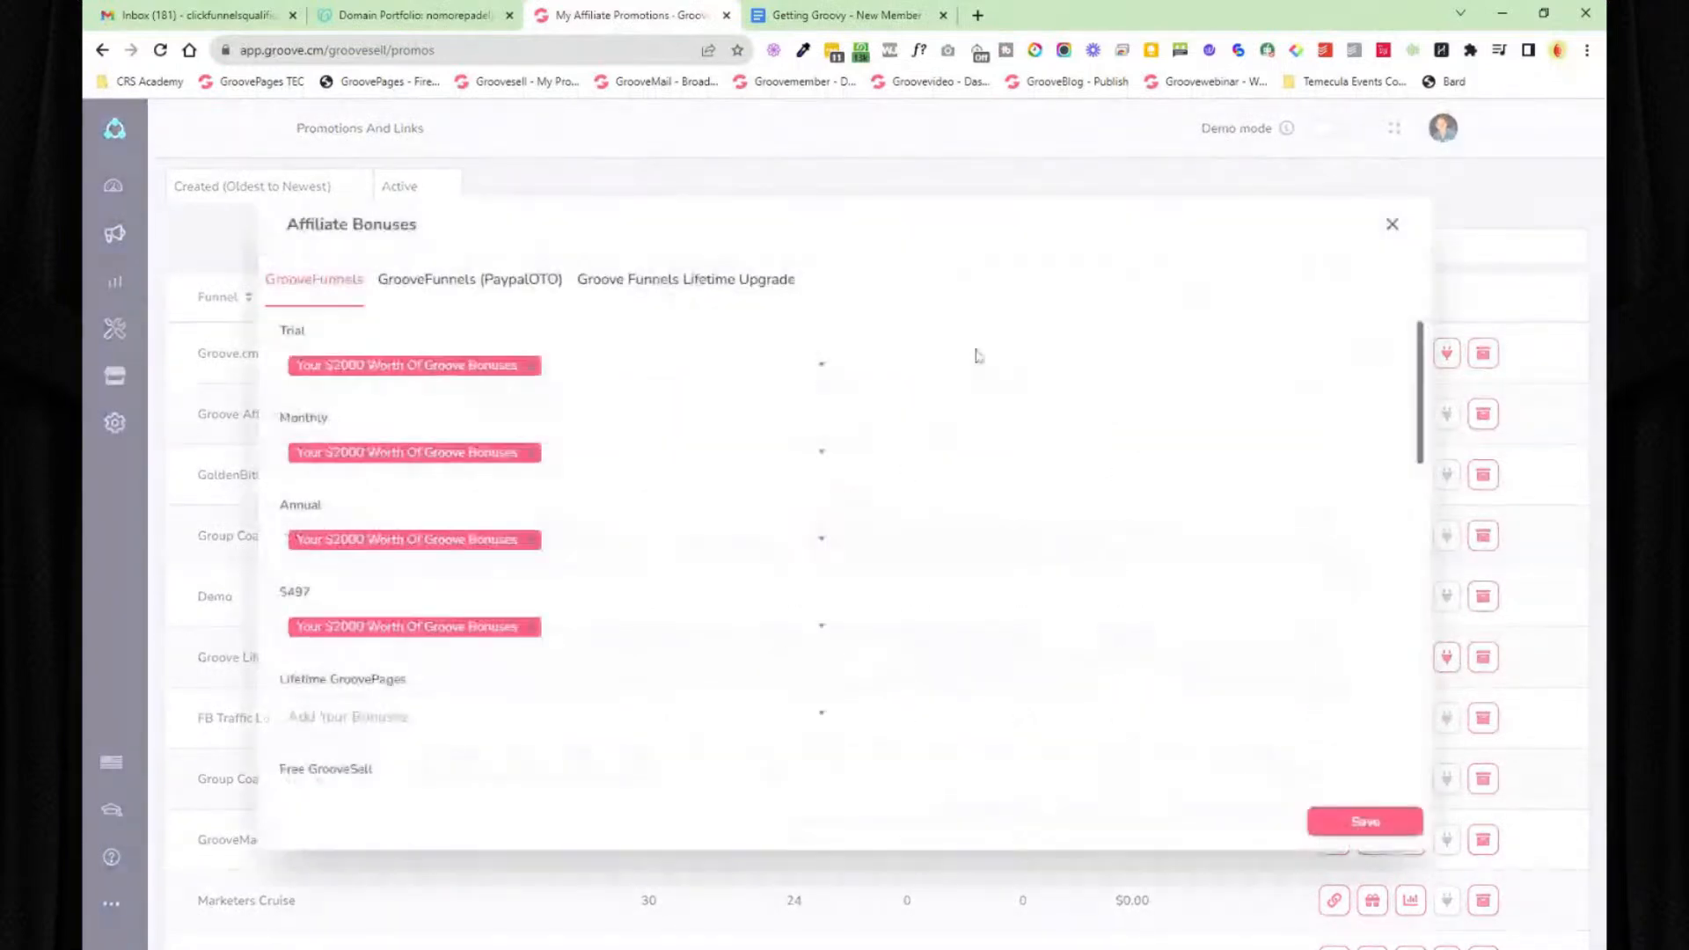
click(801, 380)
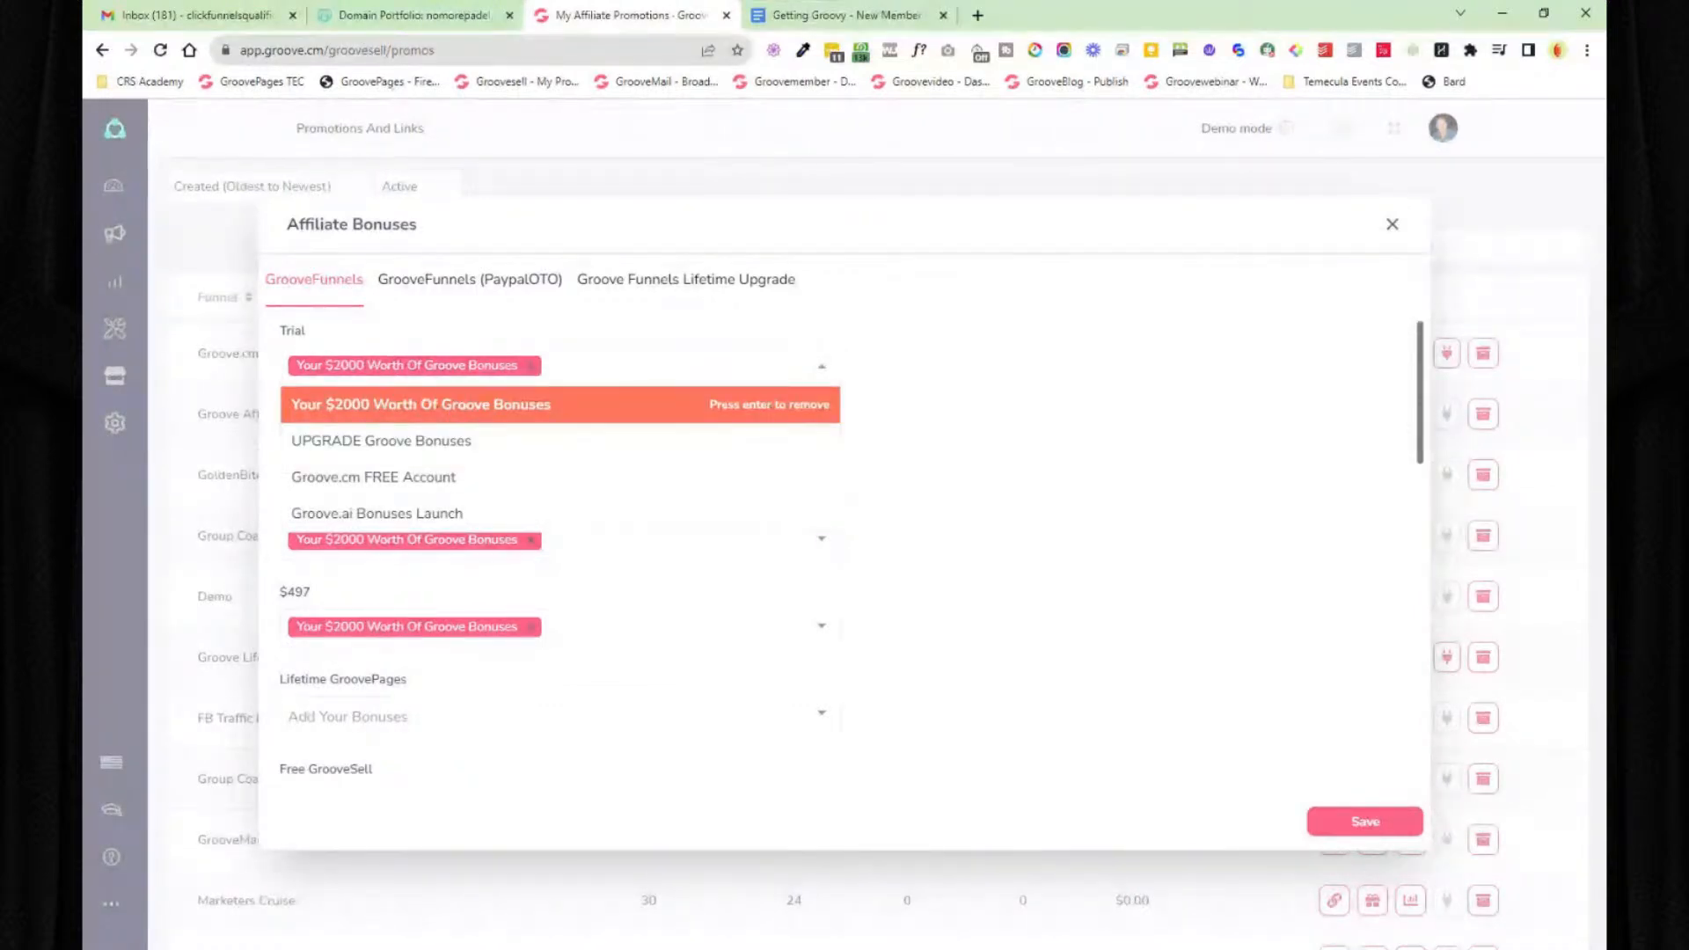
click(919, 406)
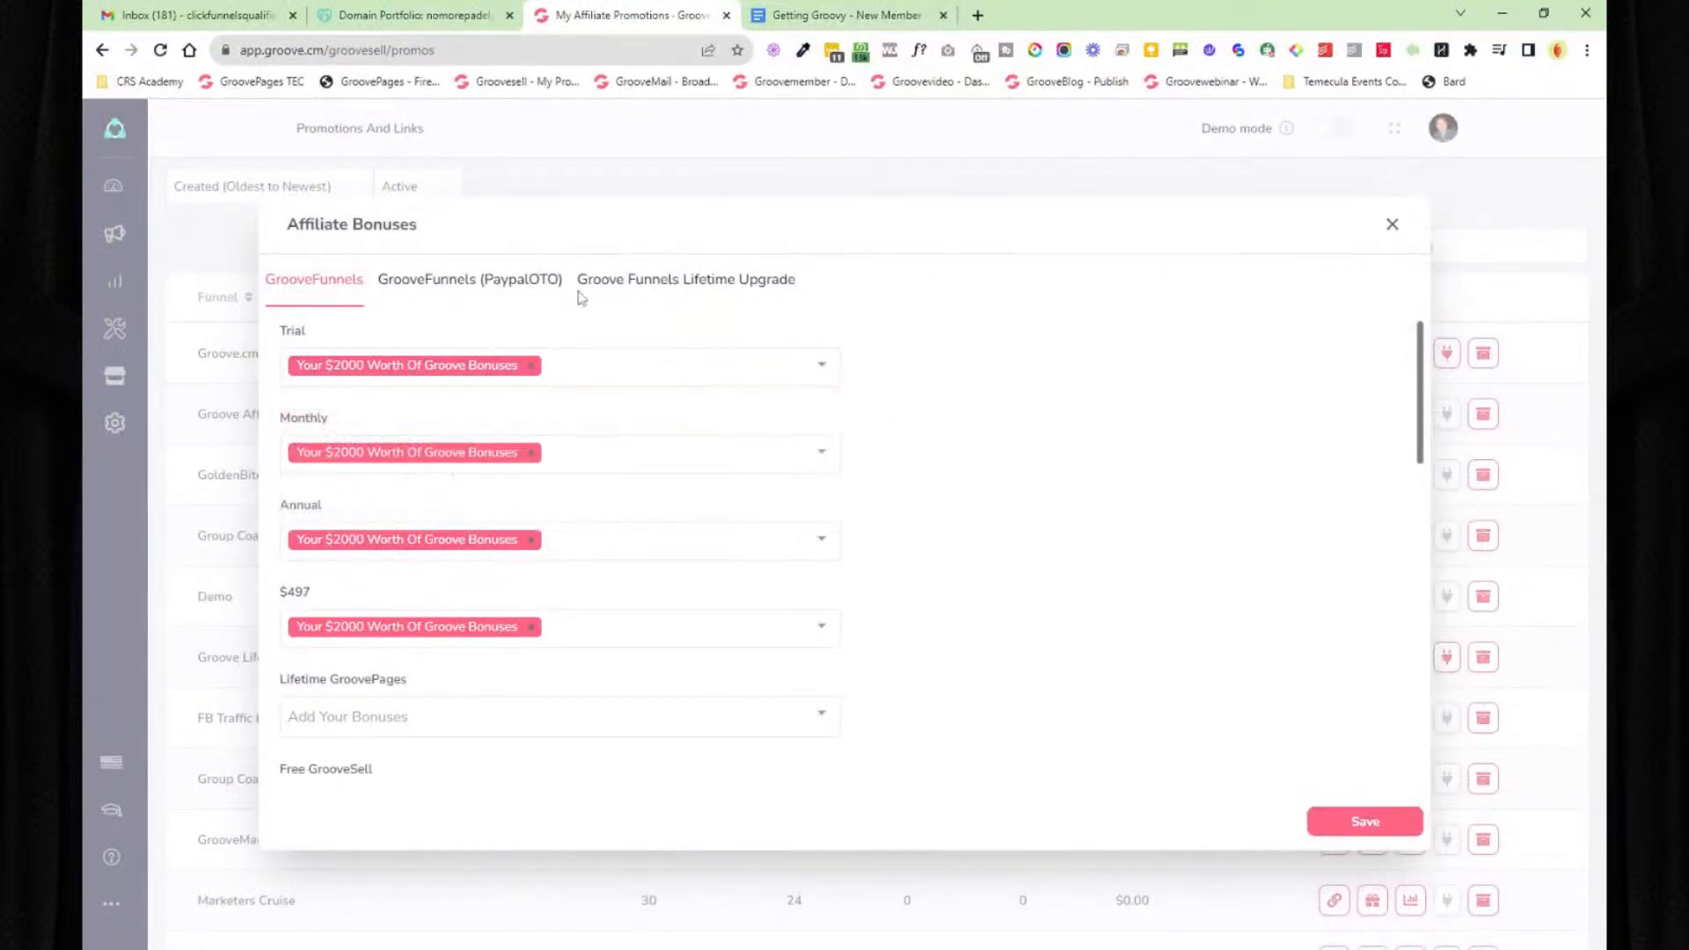
click(522, 286)
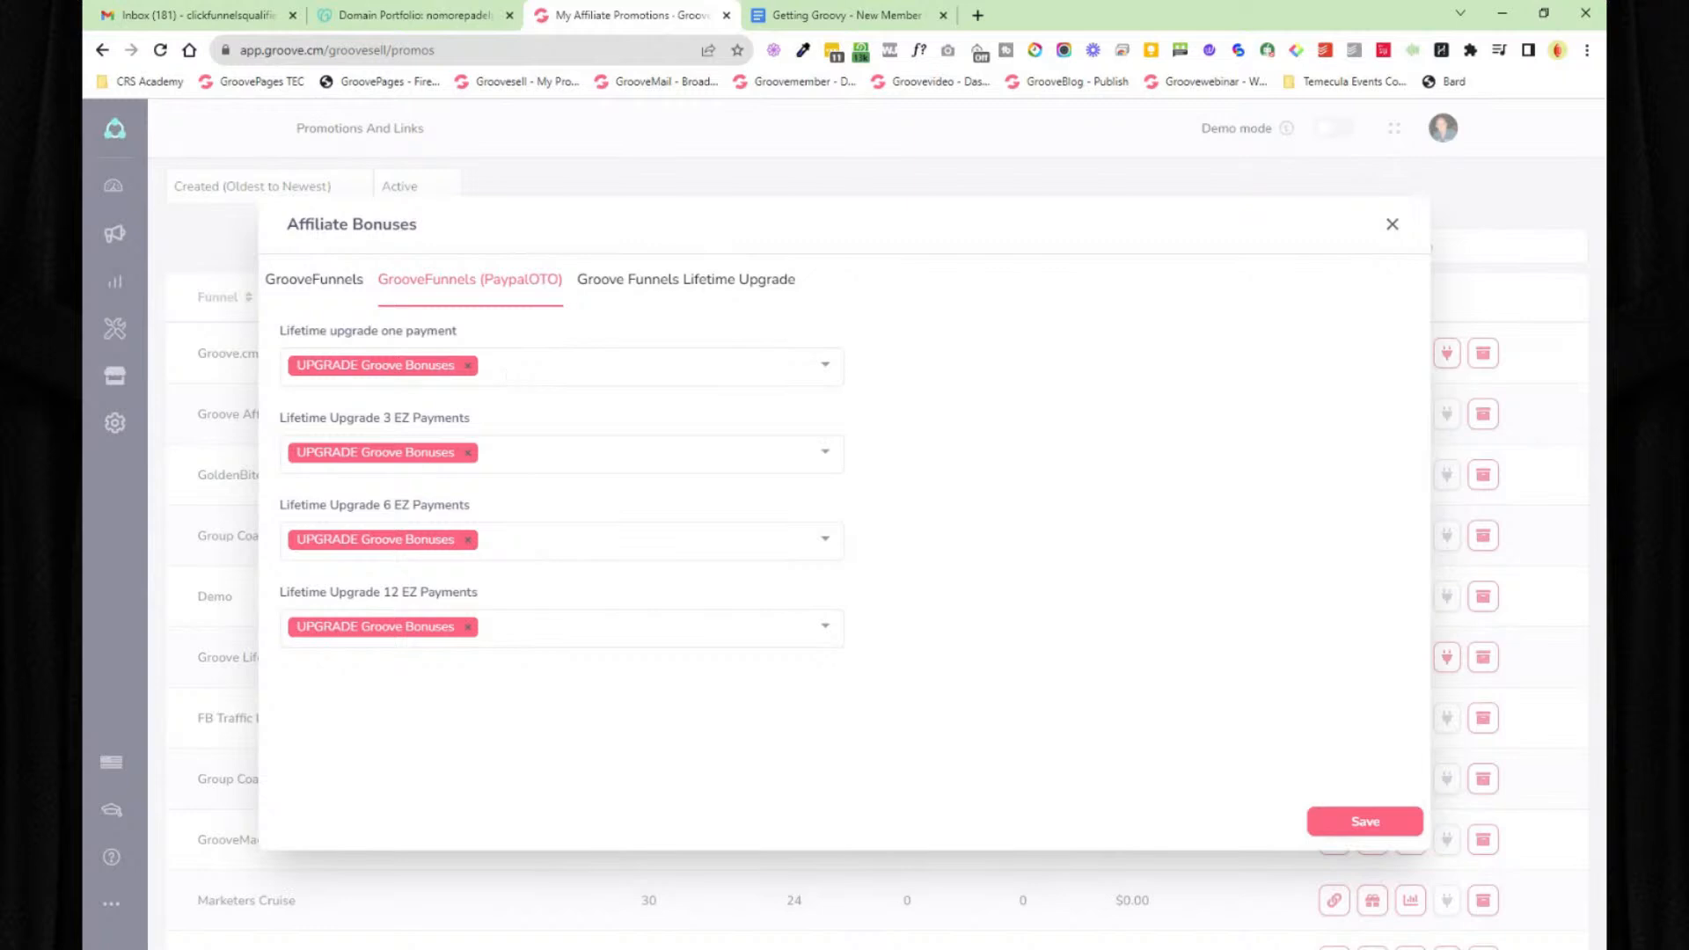
click(1392, 224)
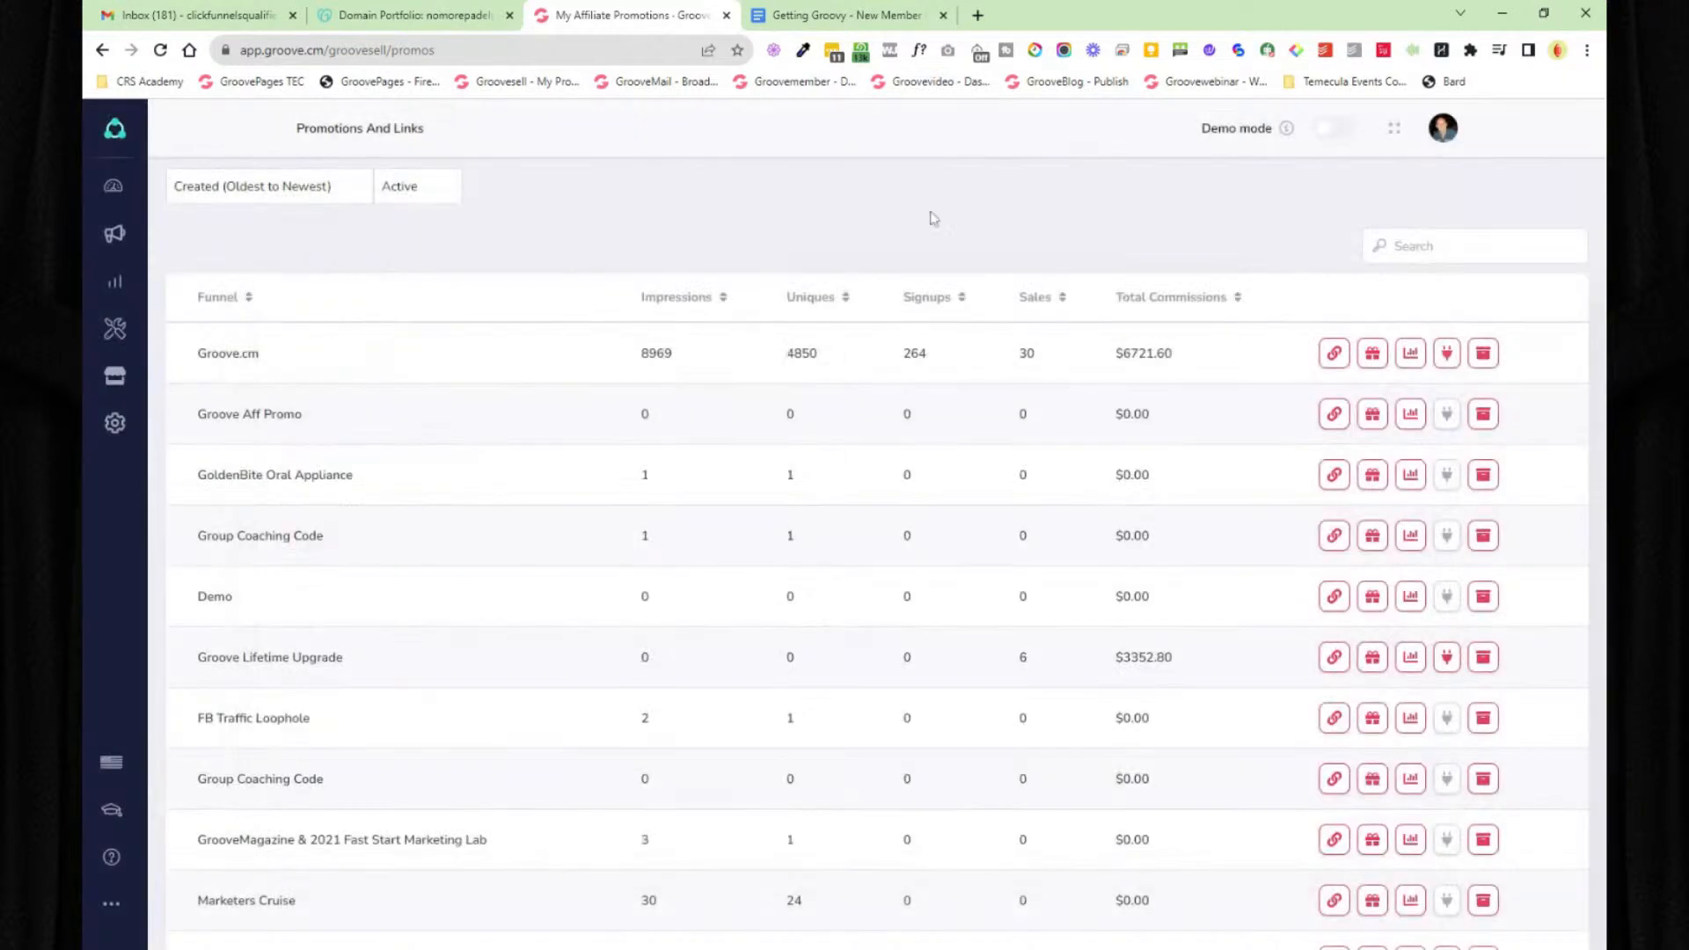
- Open the Bonuses list and view the Create New Bonus form, closing it without creating anything
click(114, 234)
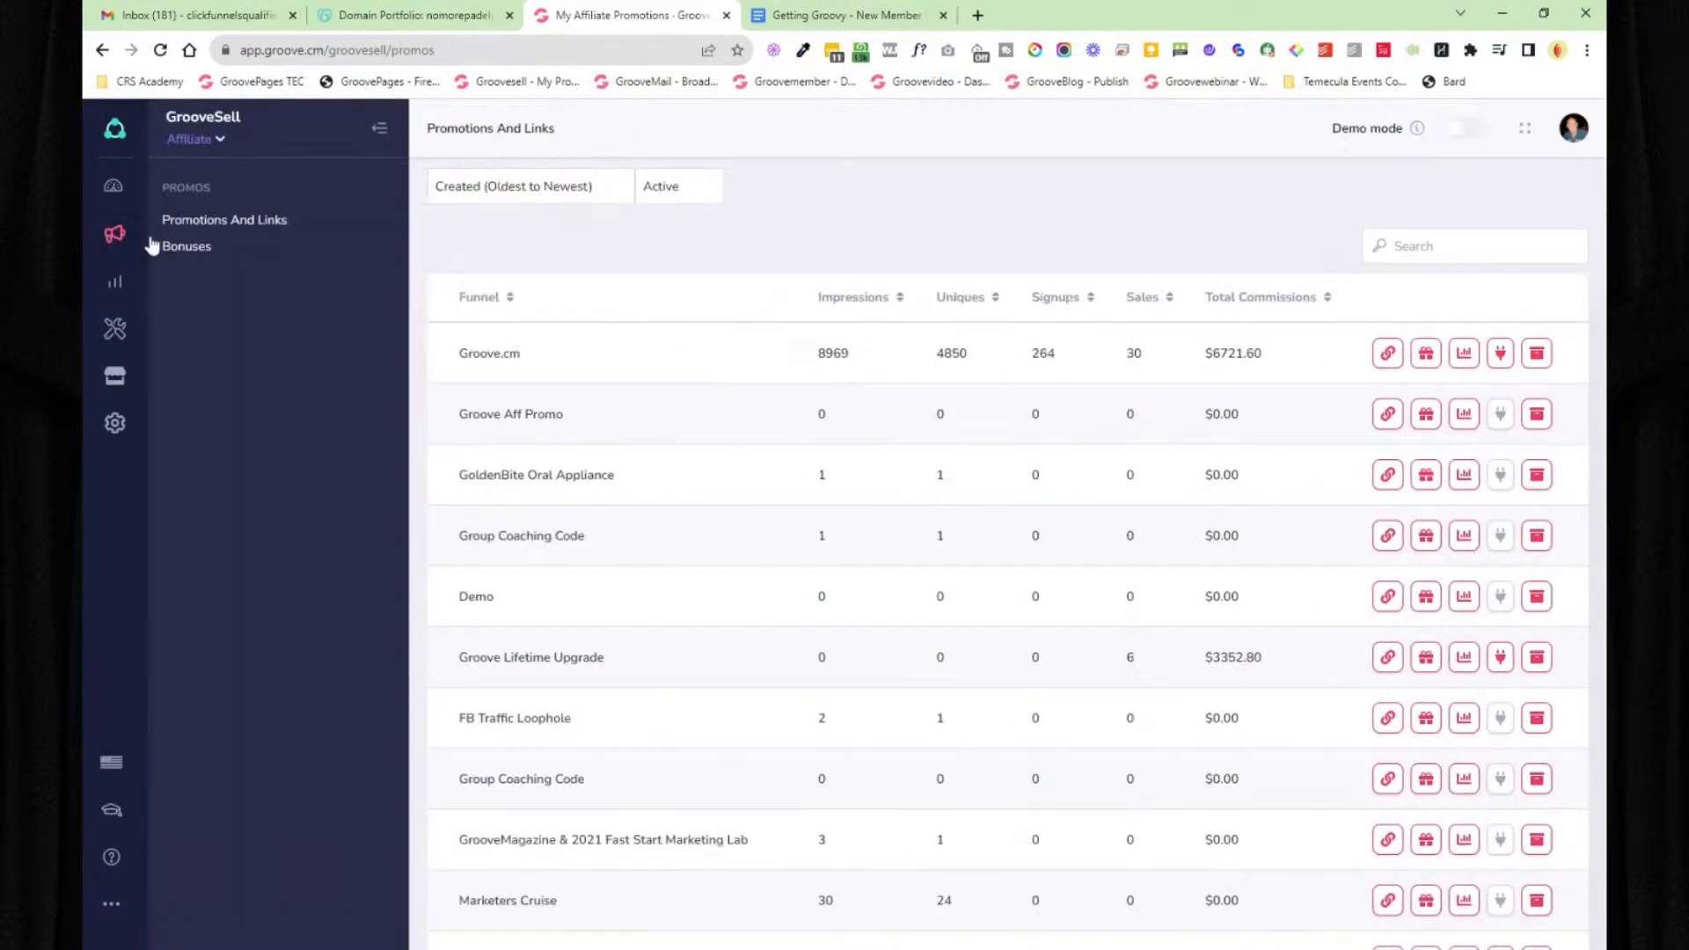
click(197, 249)
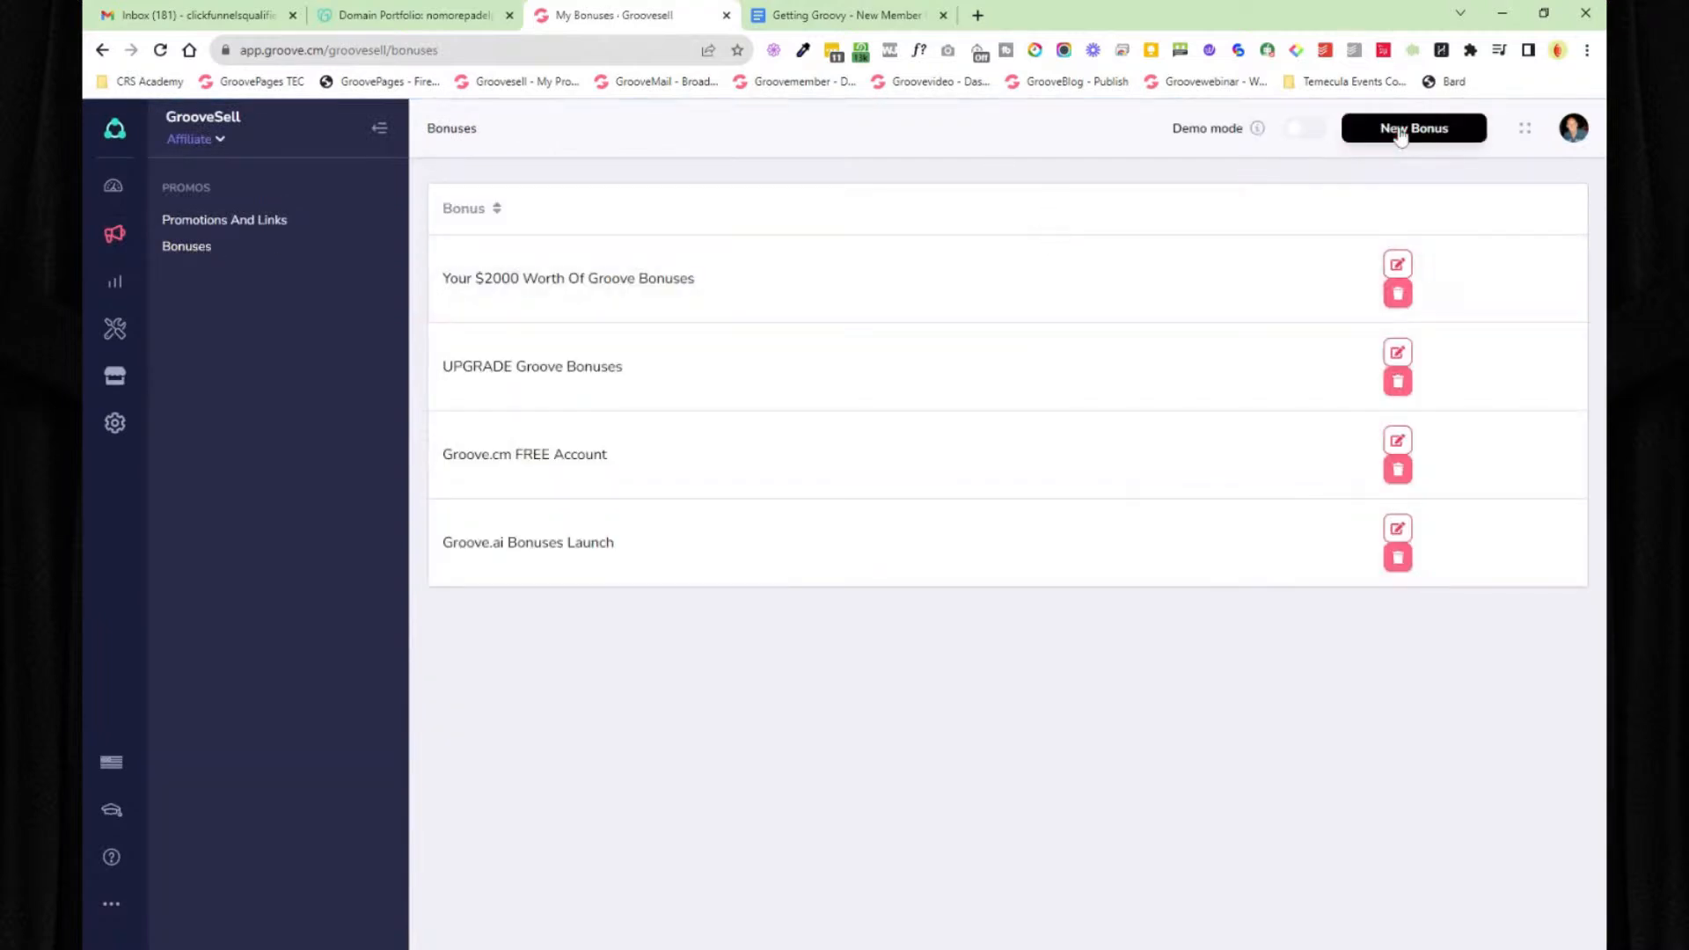
click(1401, 134)
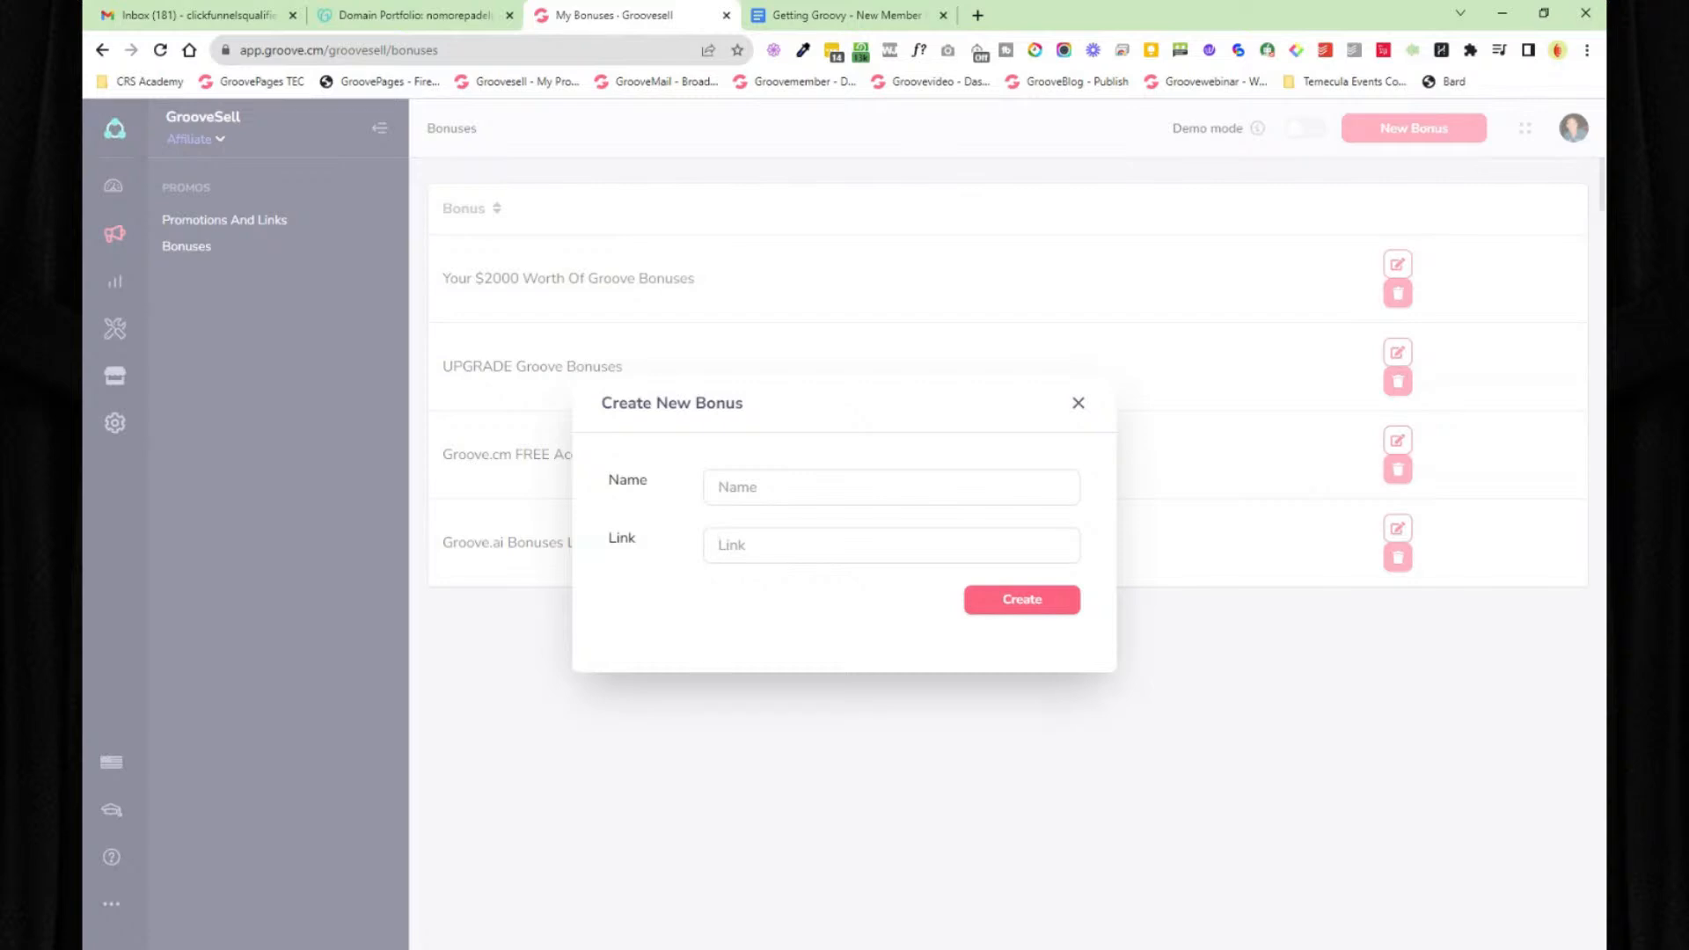
click(1081, 404)
- Return to Promotions And Links and review the Groove.cm affiliate link and its Trial bonus options
click(245, 224)
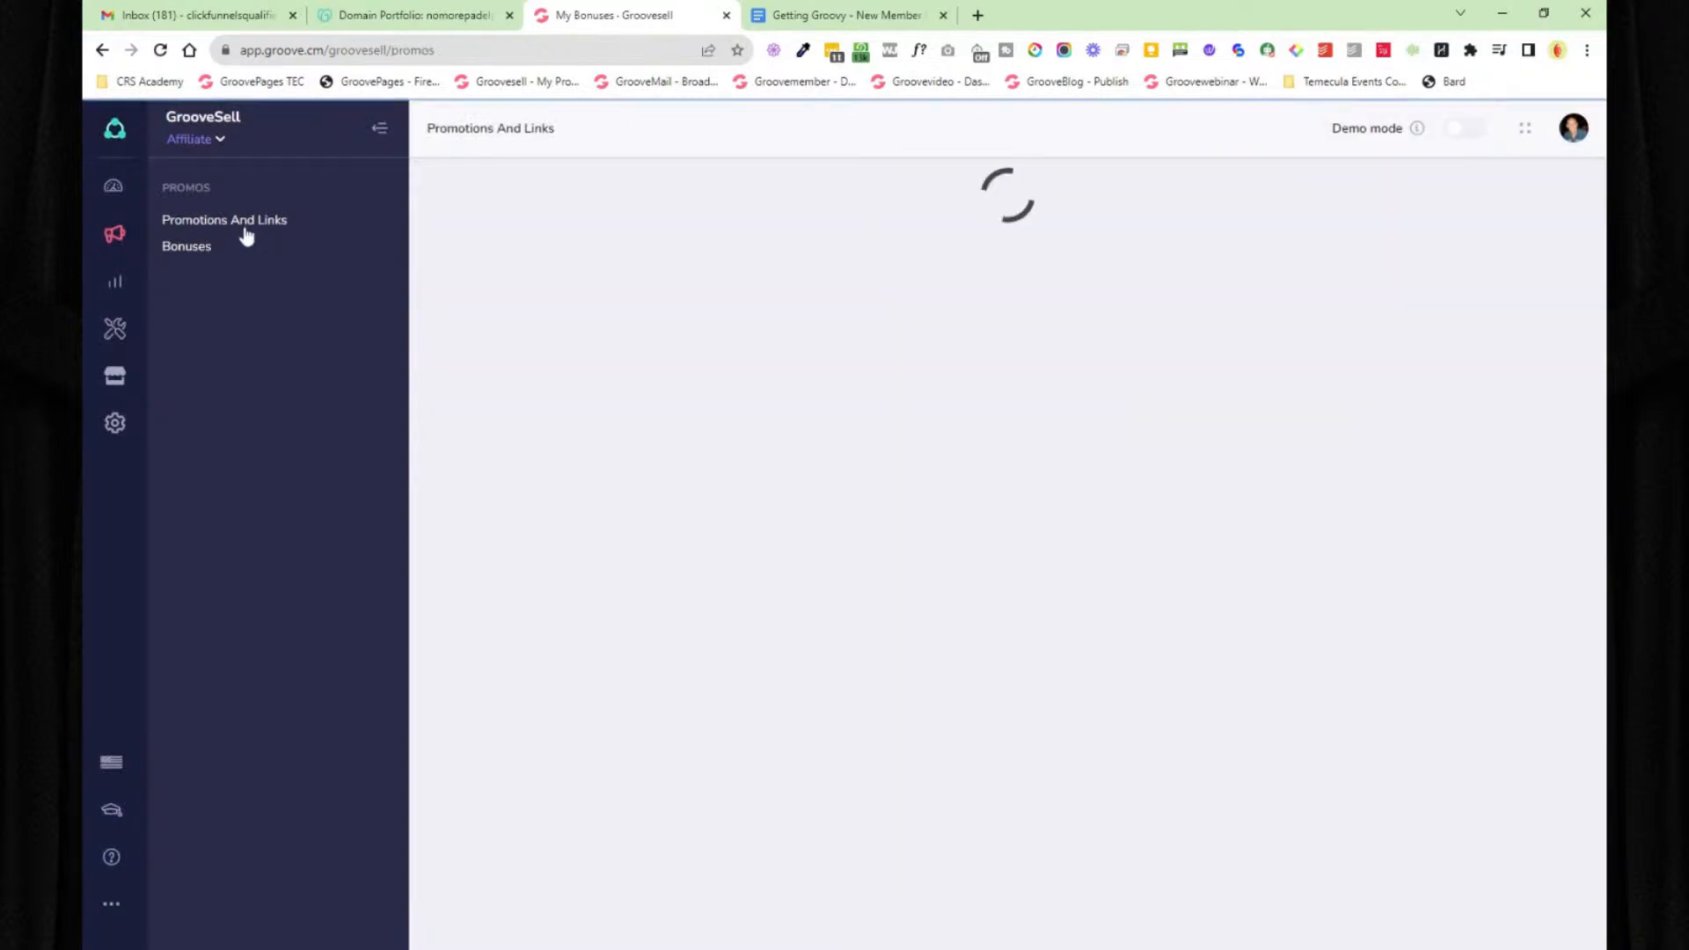
click(380, 132)
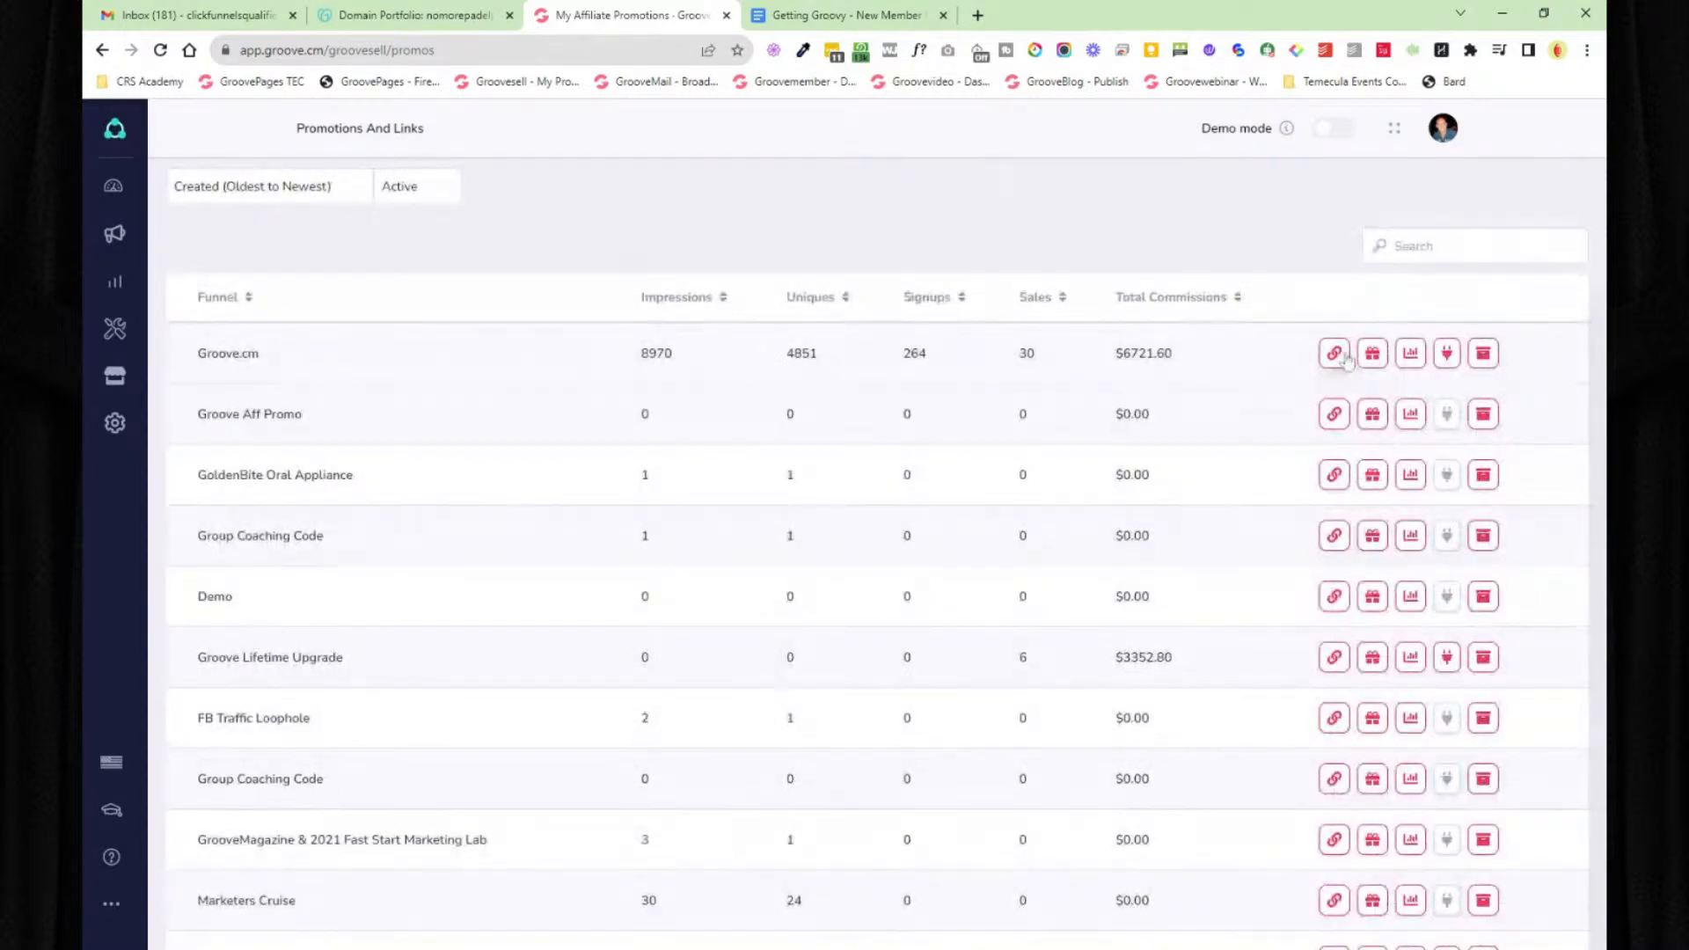
click(1335, 353)
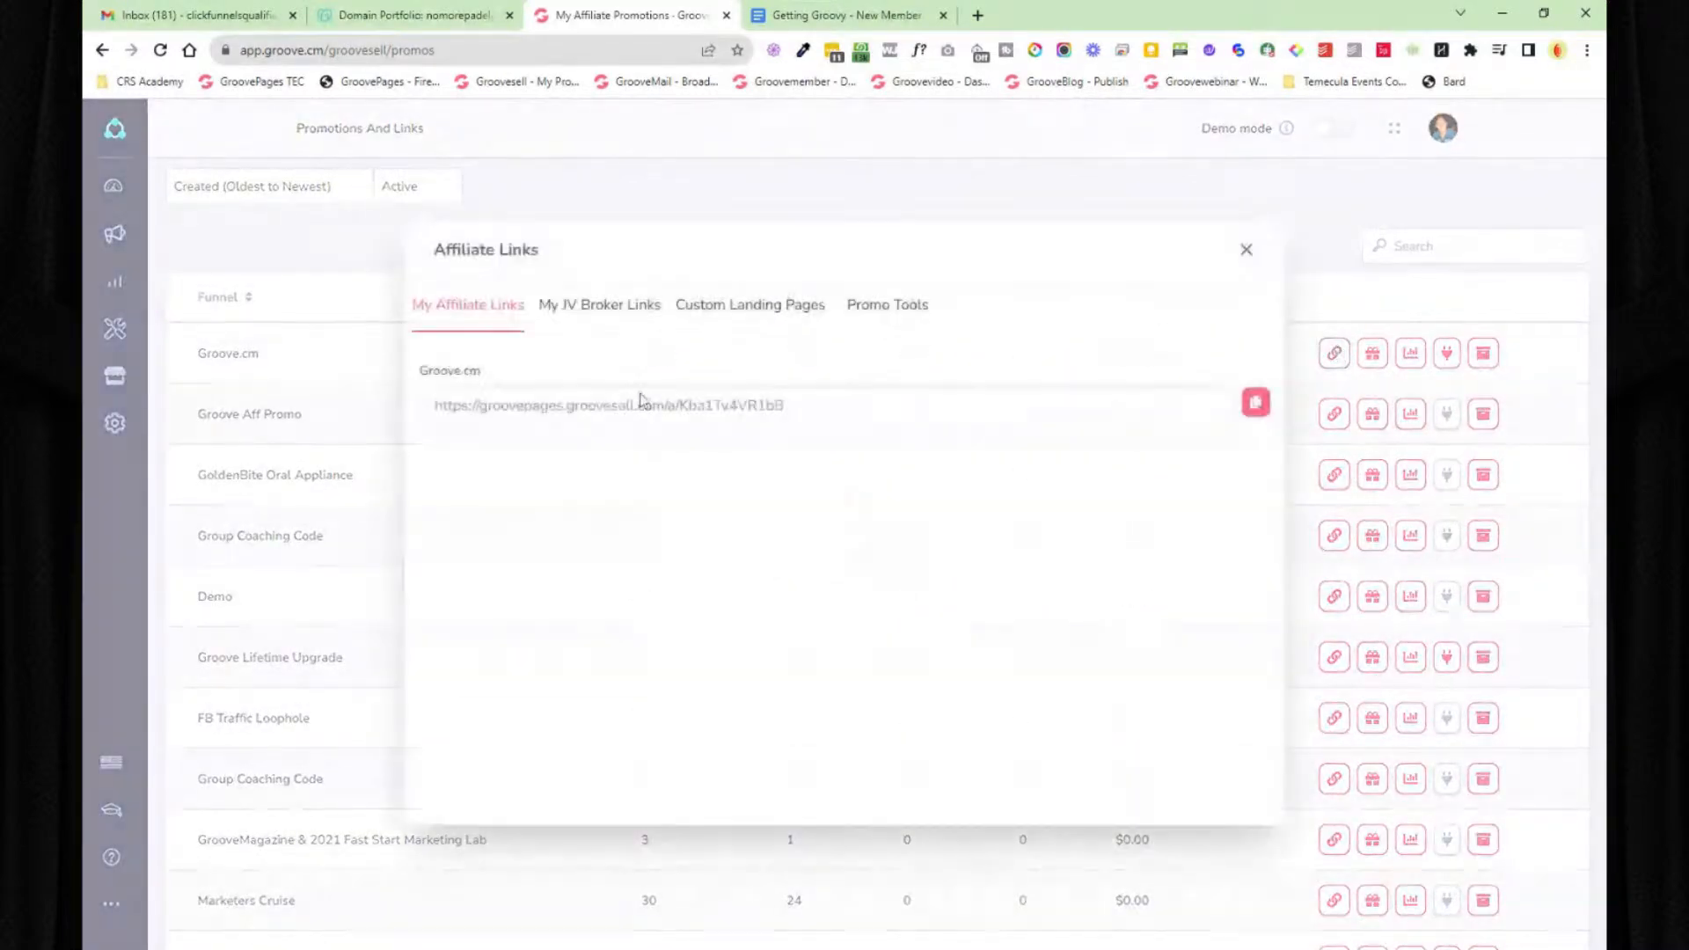
click(1246, 250)
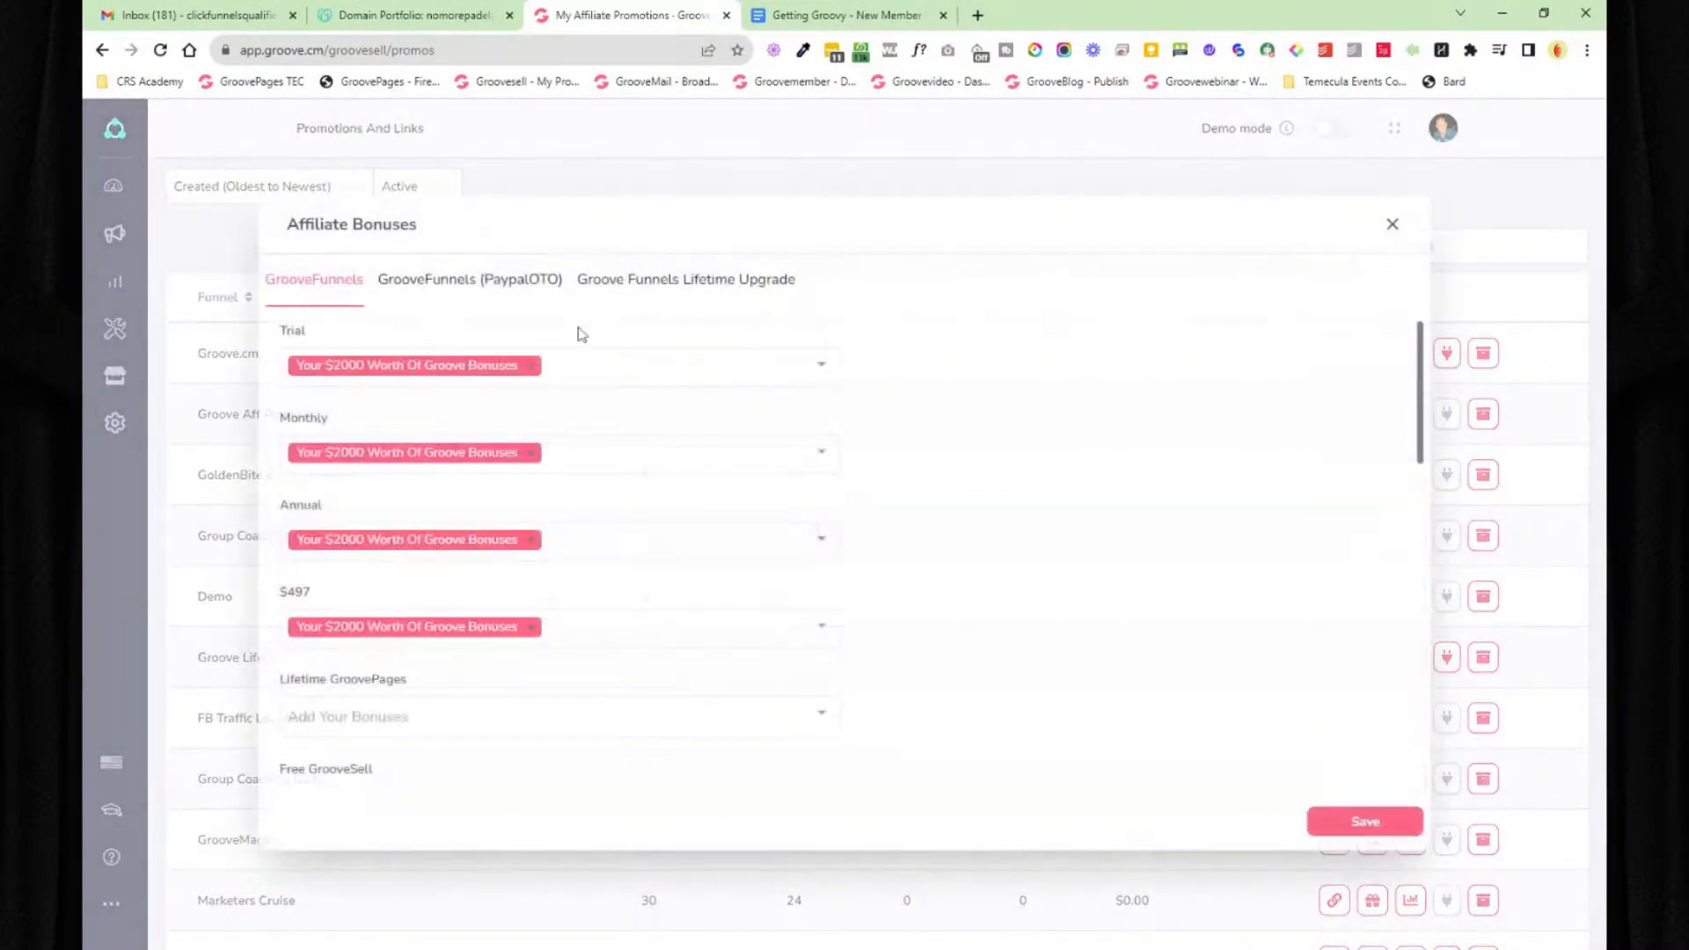
click(603, 368)
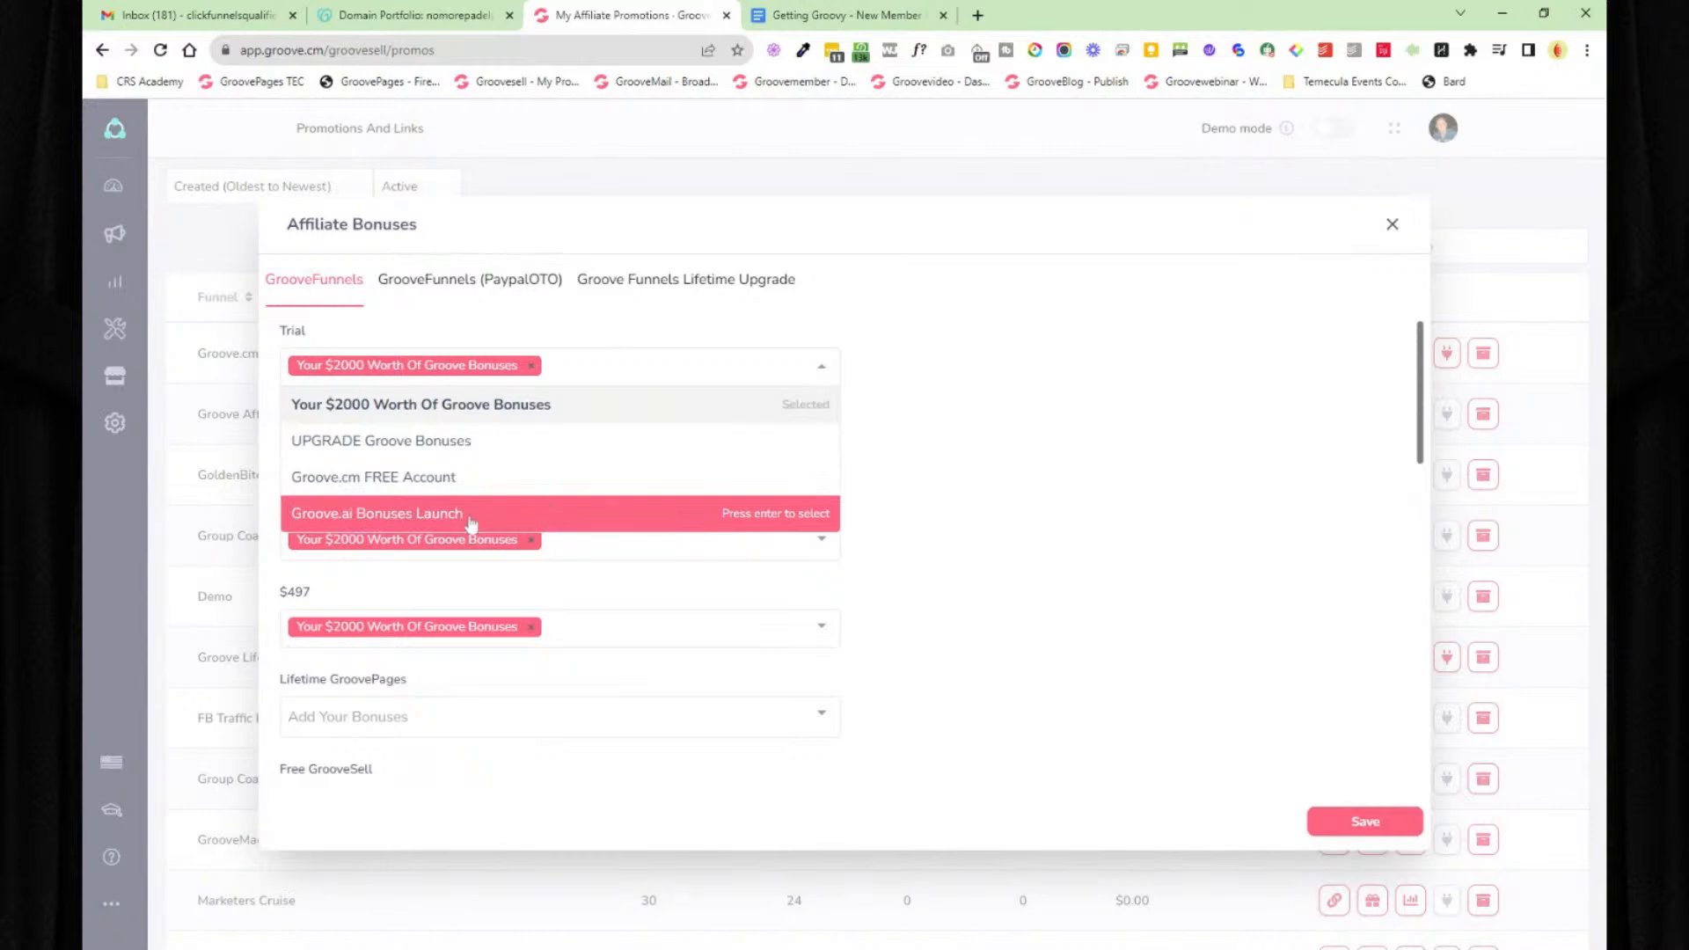
click(1392, 223)
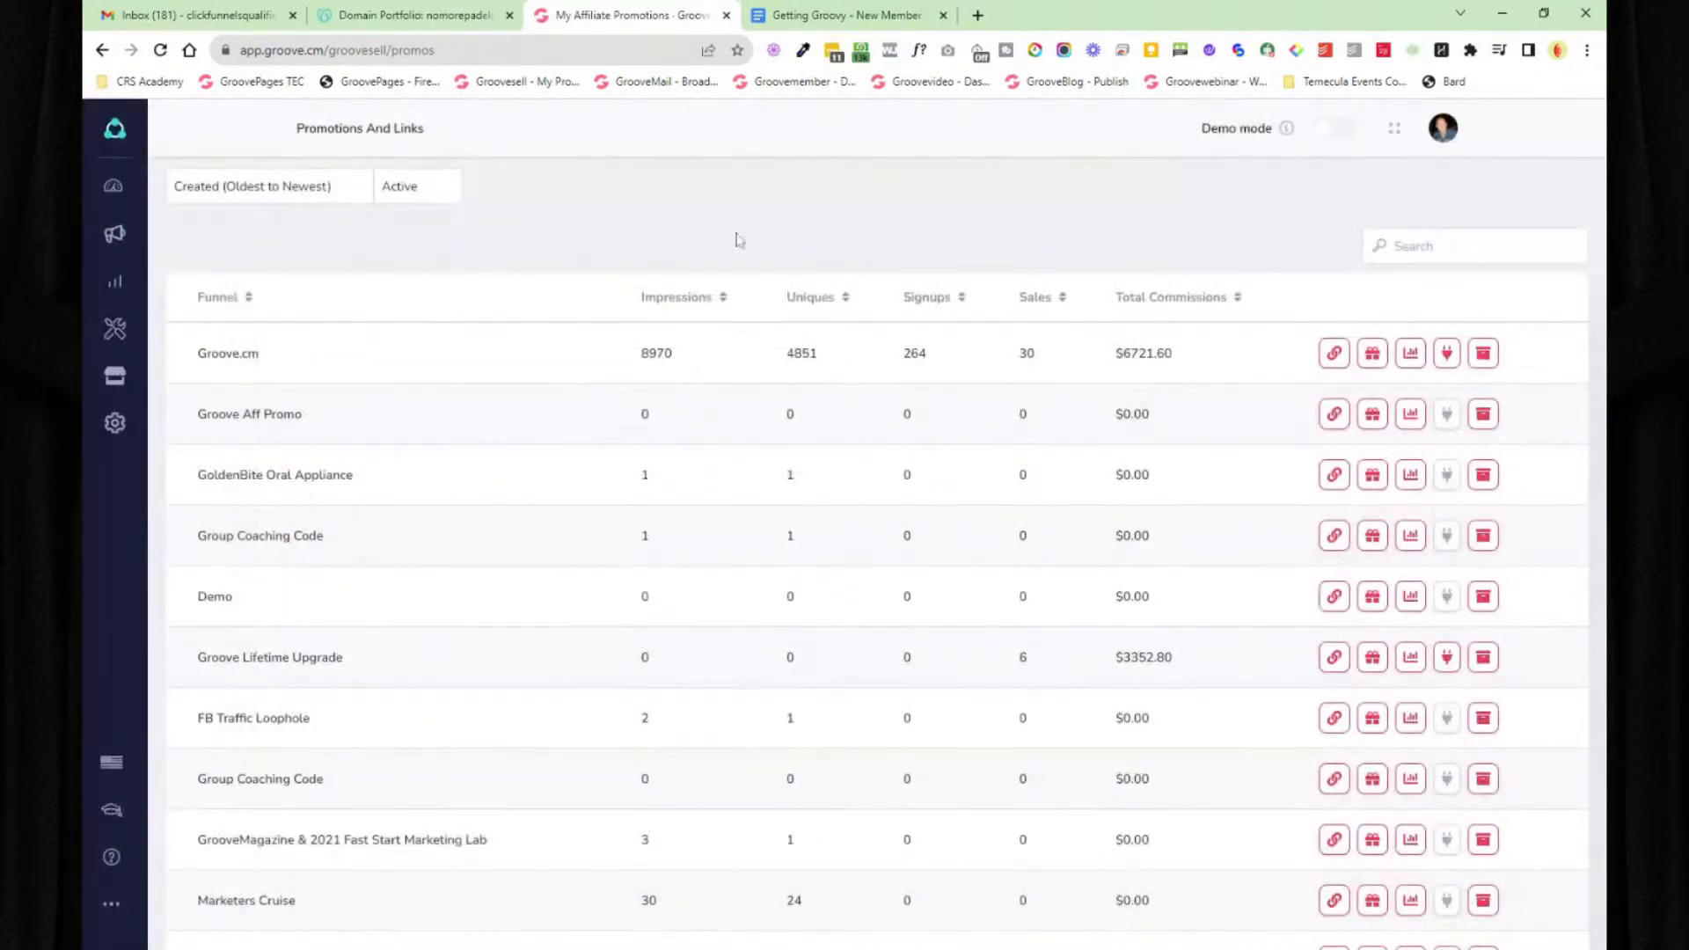
- Look over the affiliate Reporting options and open the Tracking Links list
click(114, 234)
click(112, 283)
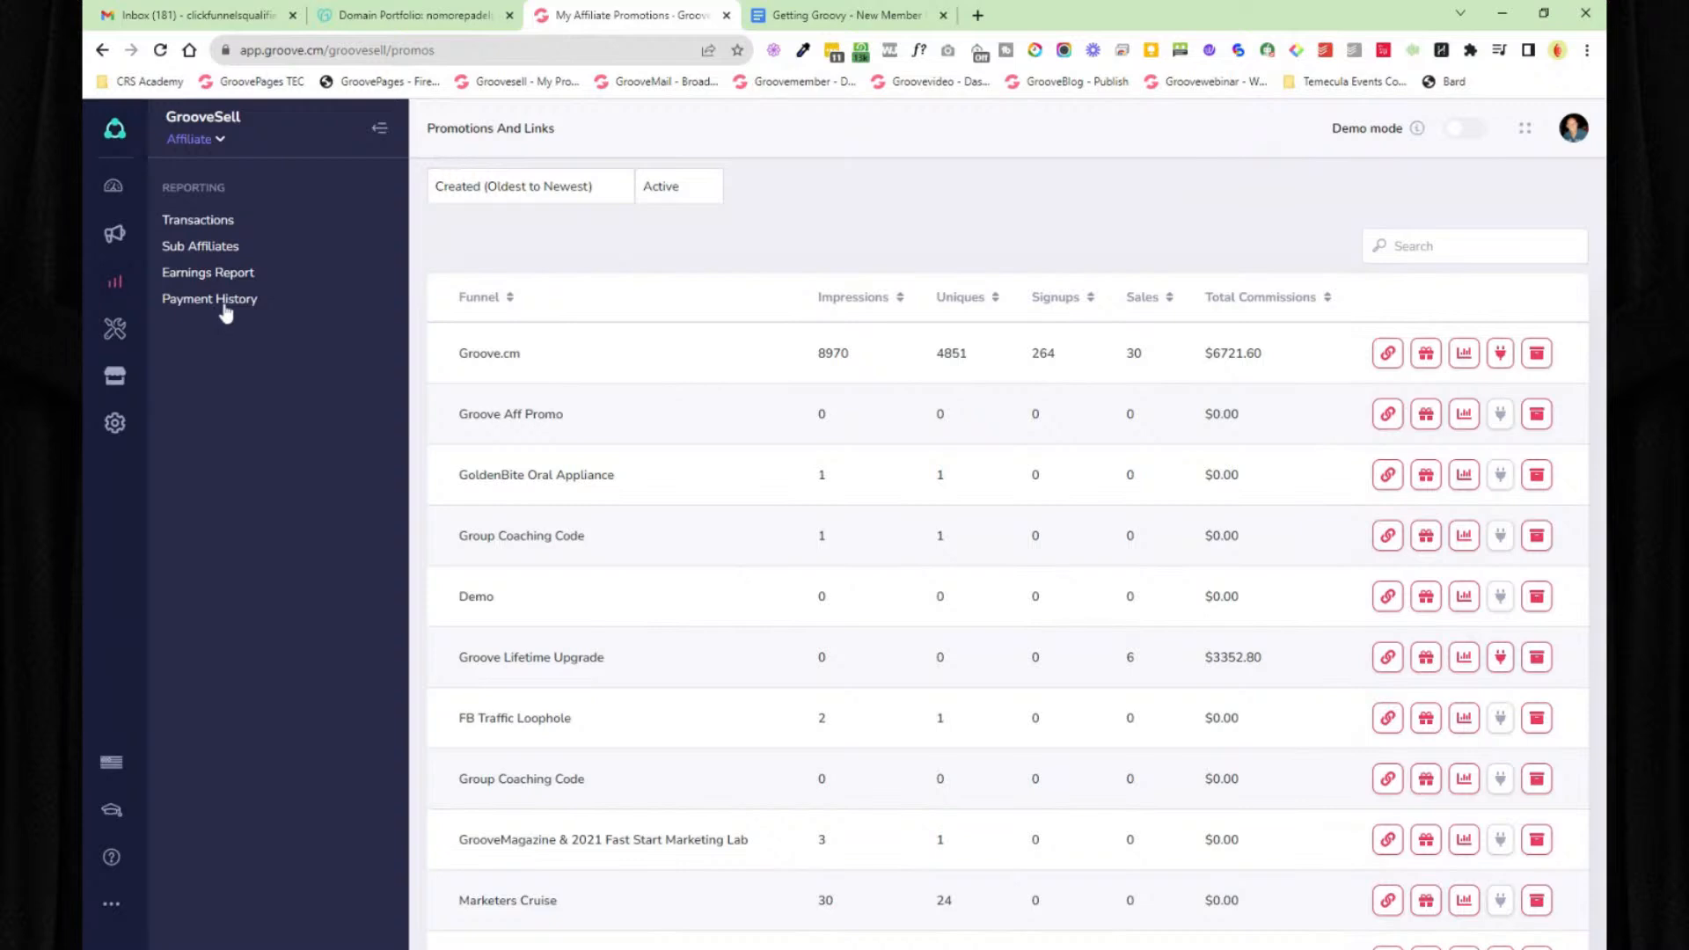
click(114, 328)
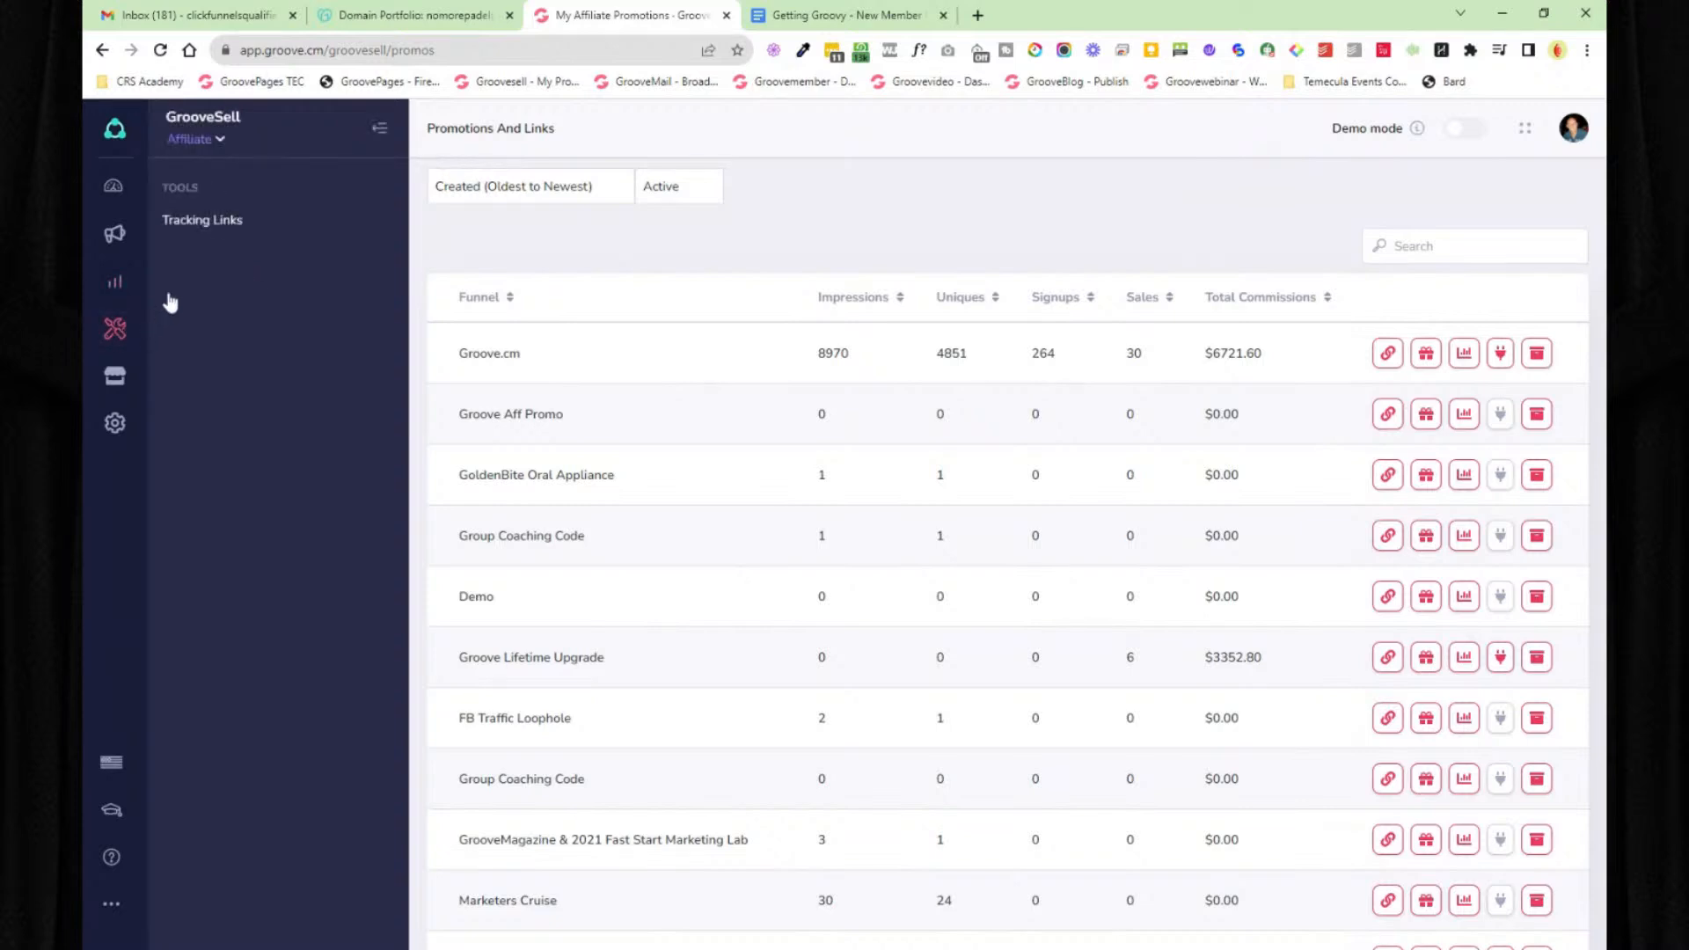
click(203, 222)
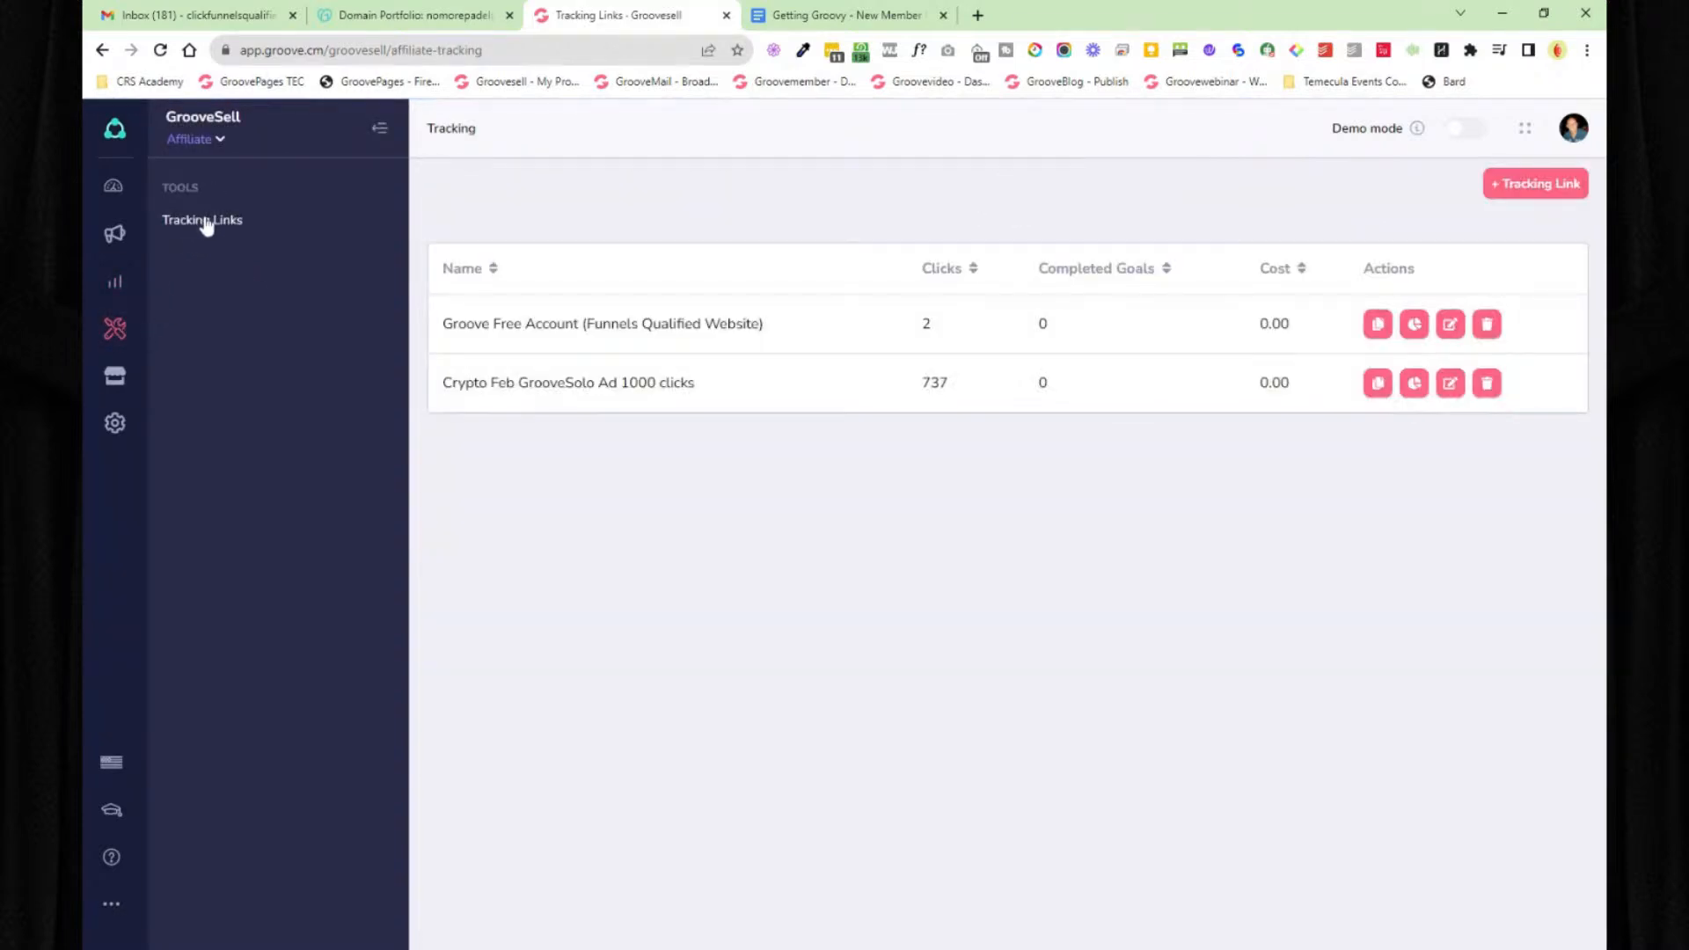
- View the affiliate Marketplace and the general Affiliate Settings page
click(113, 387)
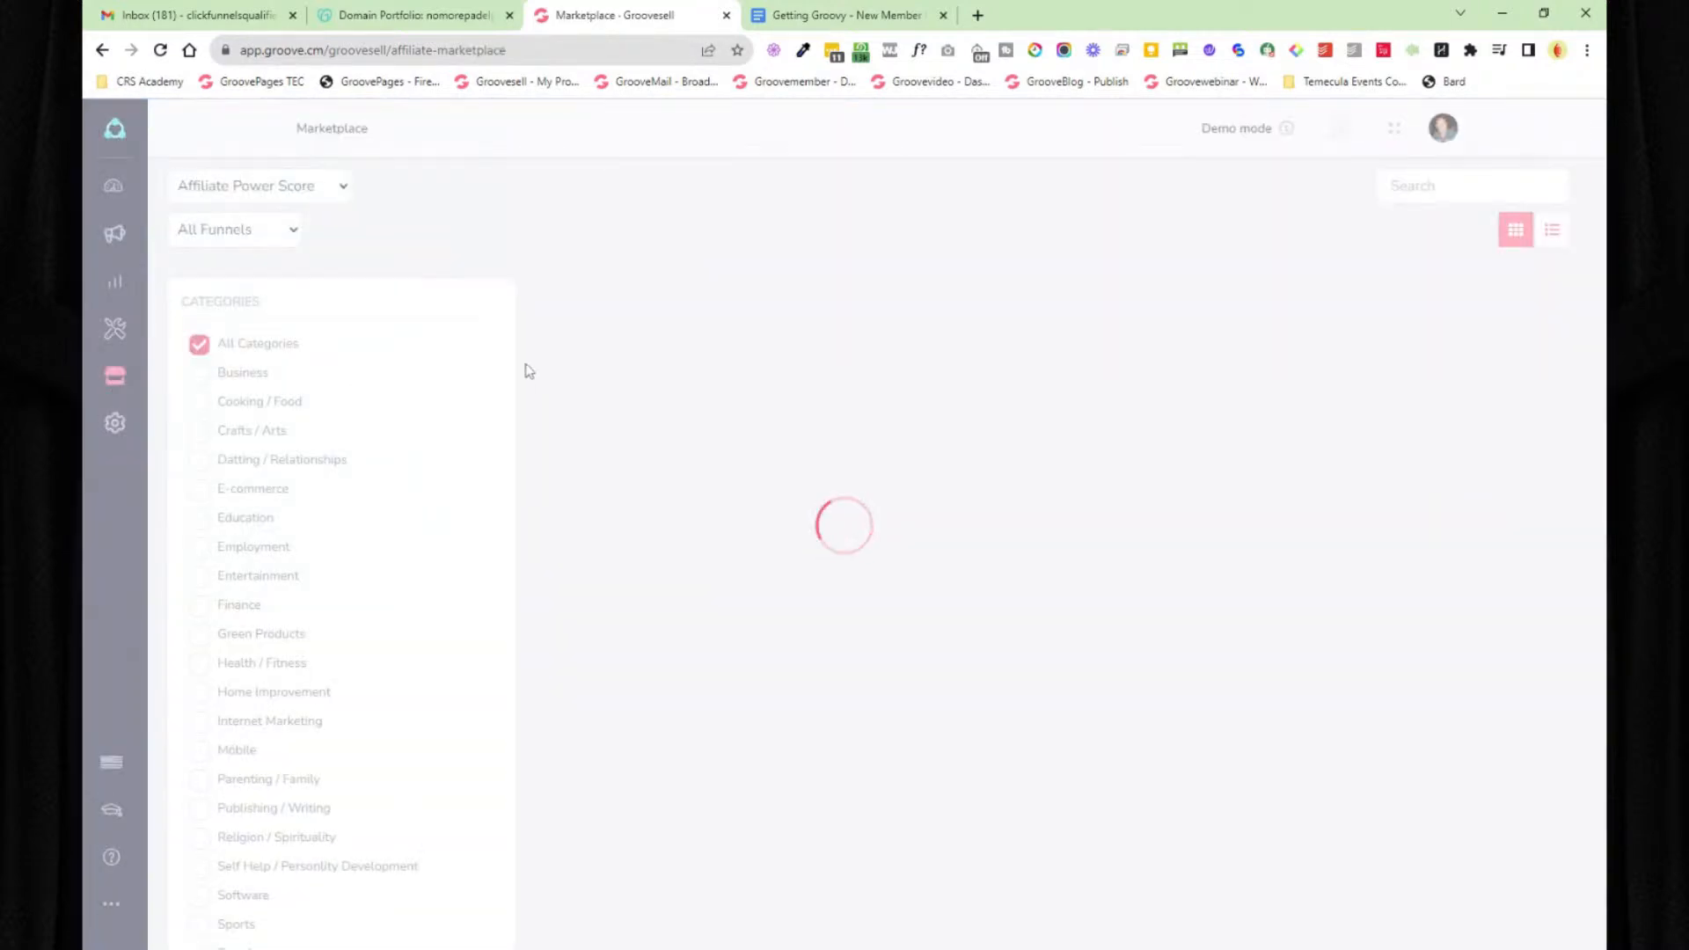
click(115, 423)
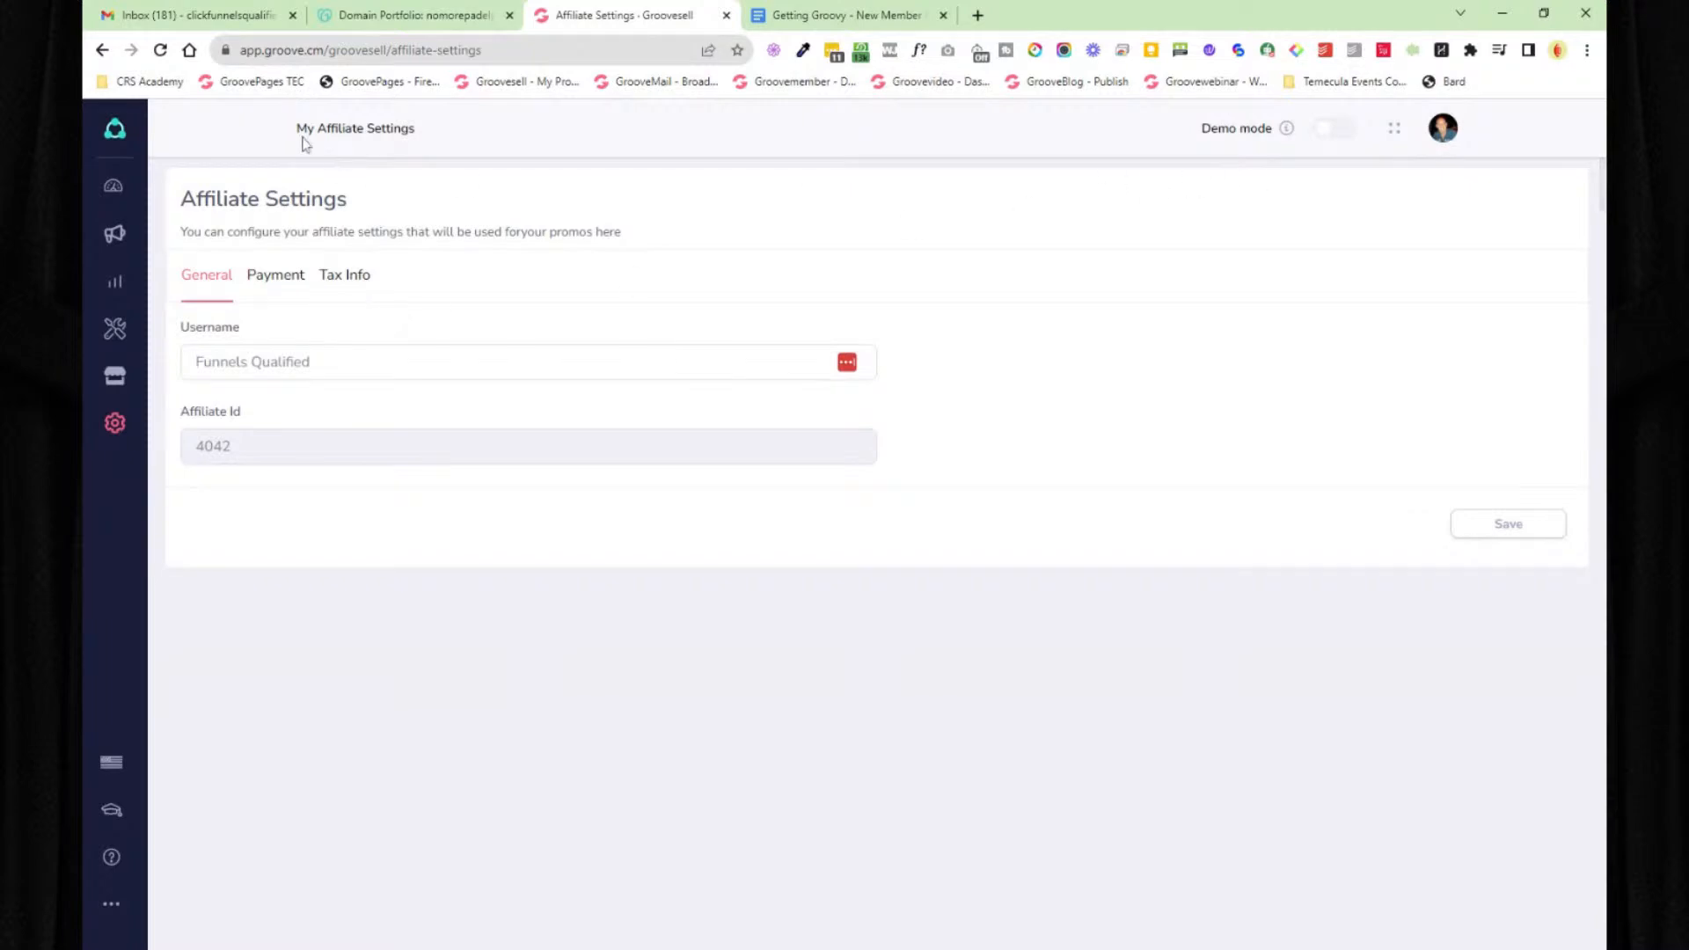
- Leave the affiliate area for the main Groove dashboard and check the orientation steps in the Groove RoadMap document in Google Docs
click(115, 128)
click(201, 233)
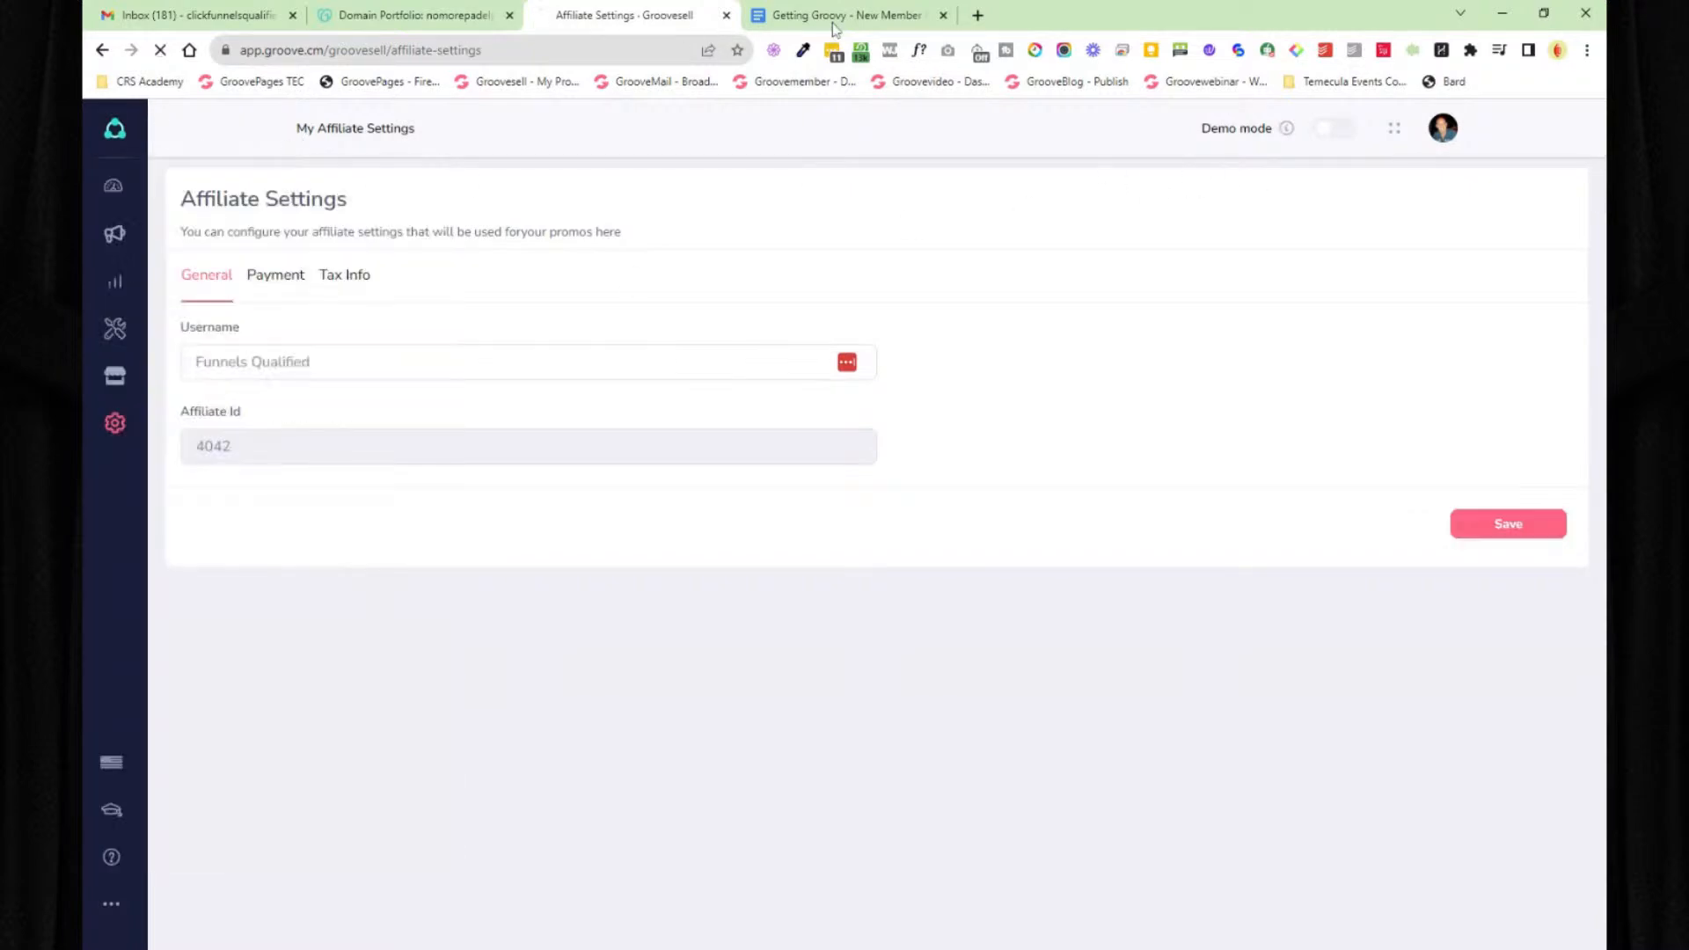
click(838, 26)
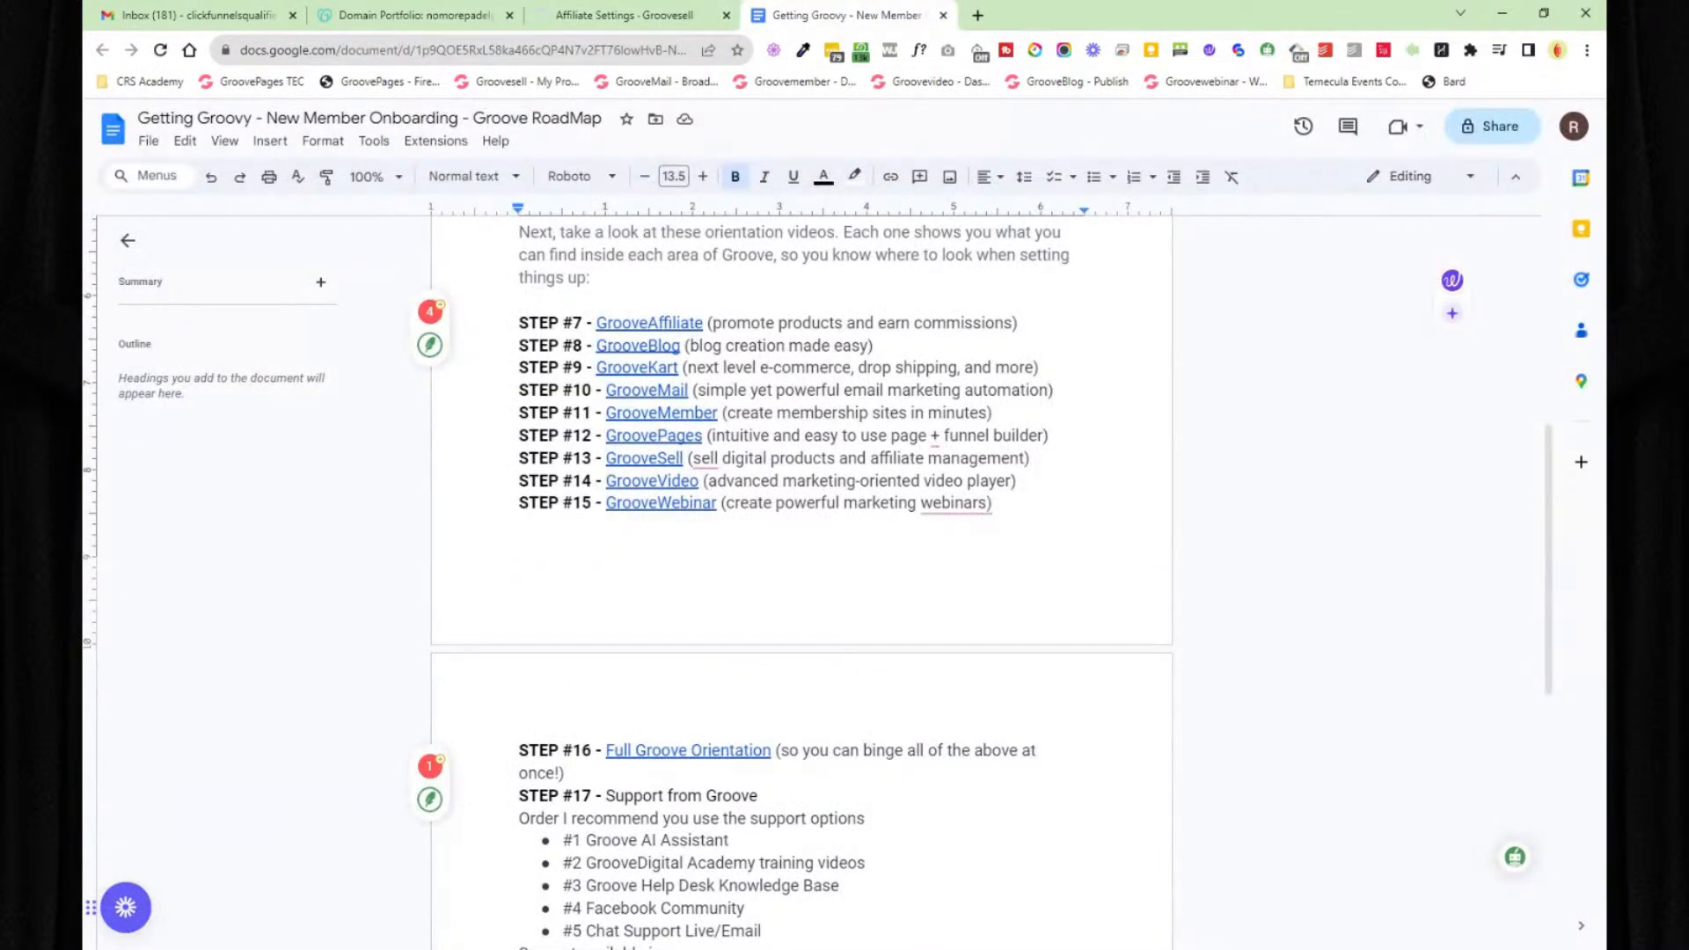
scroll(800, 581, down, 1)
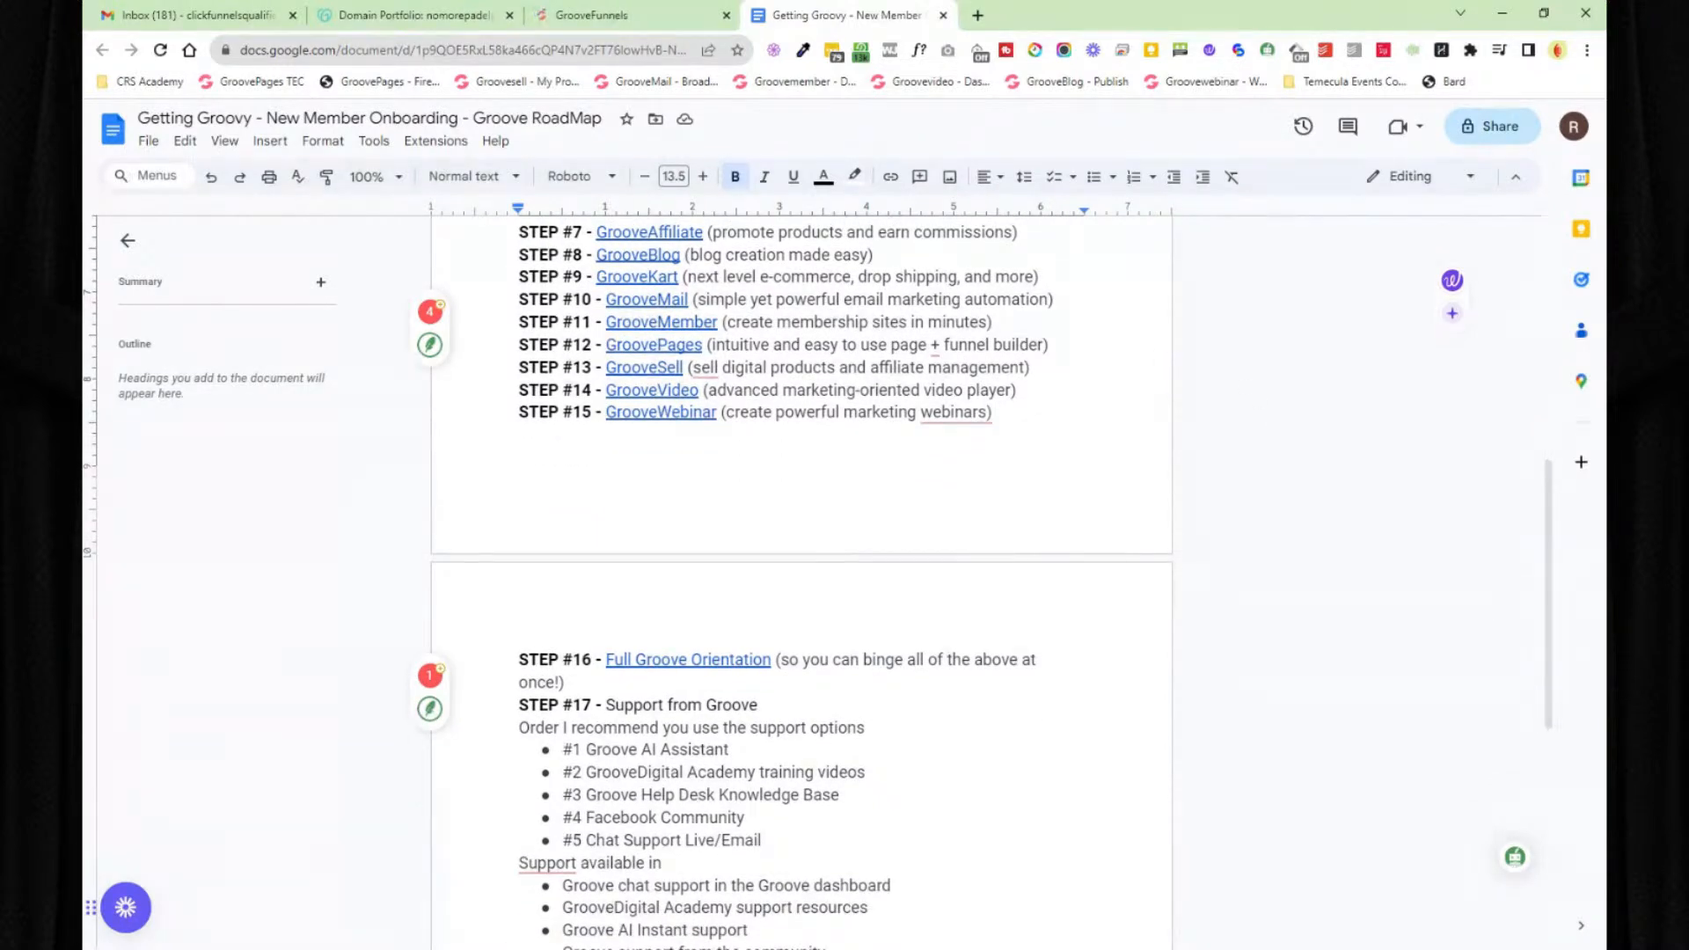
- Switch back to Groove, open GrooveBlog and open the Temecula Events Company blog
click(653, 19)
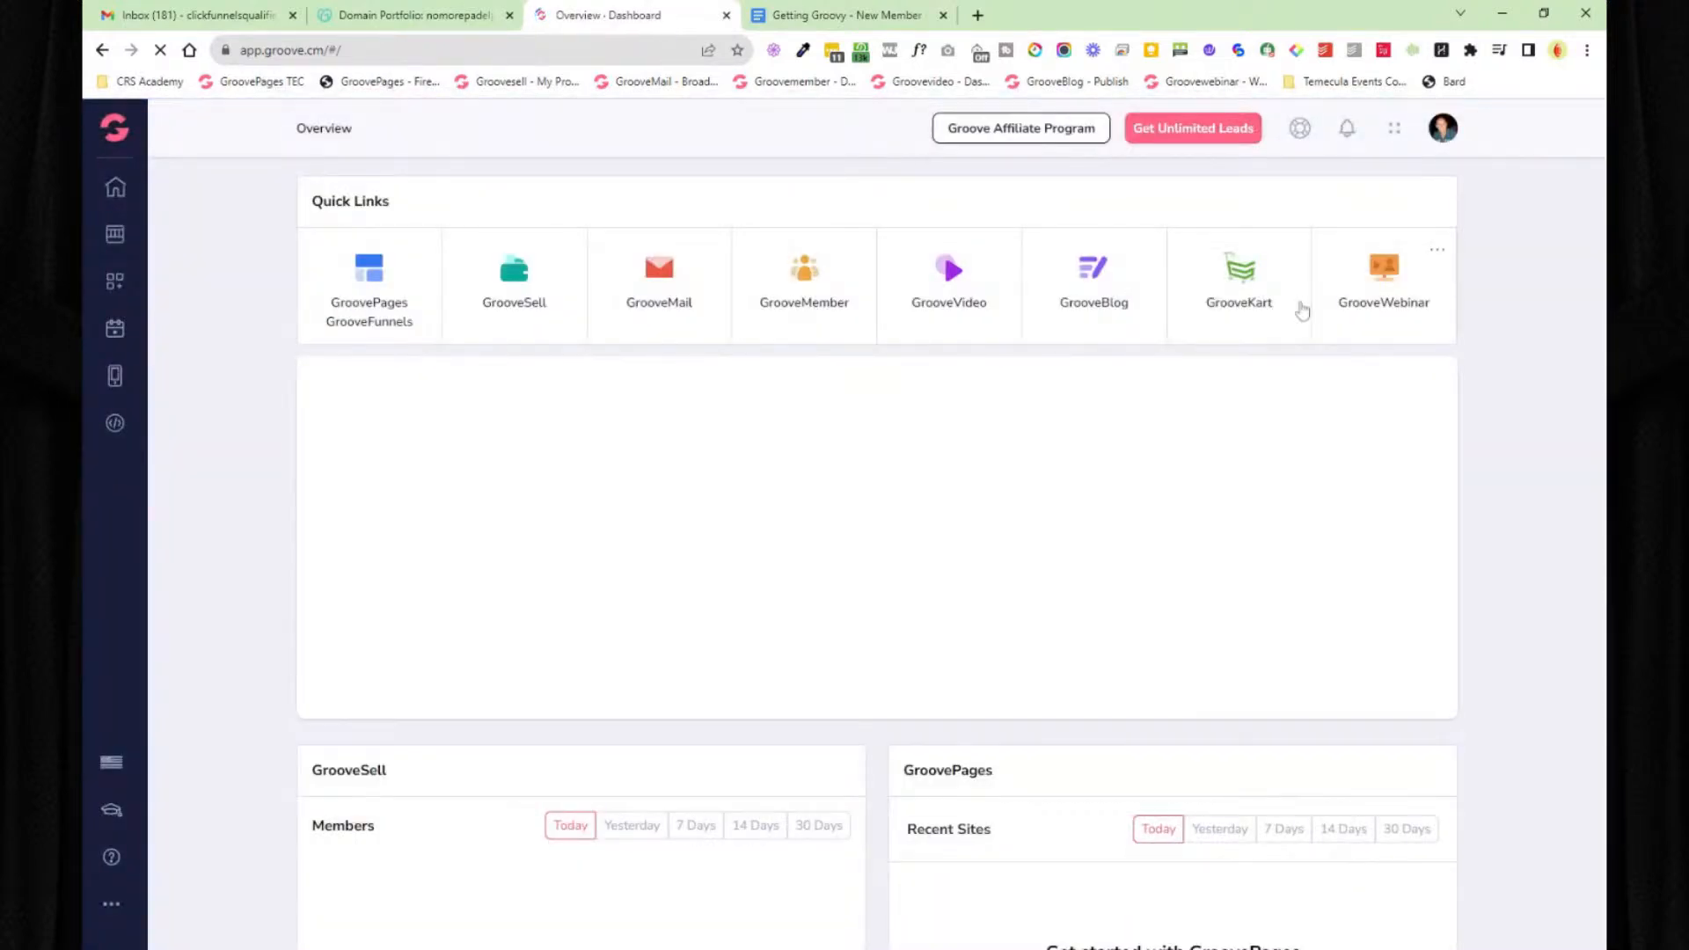
click(1083, 282)
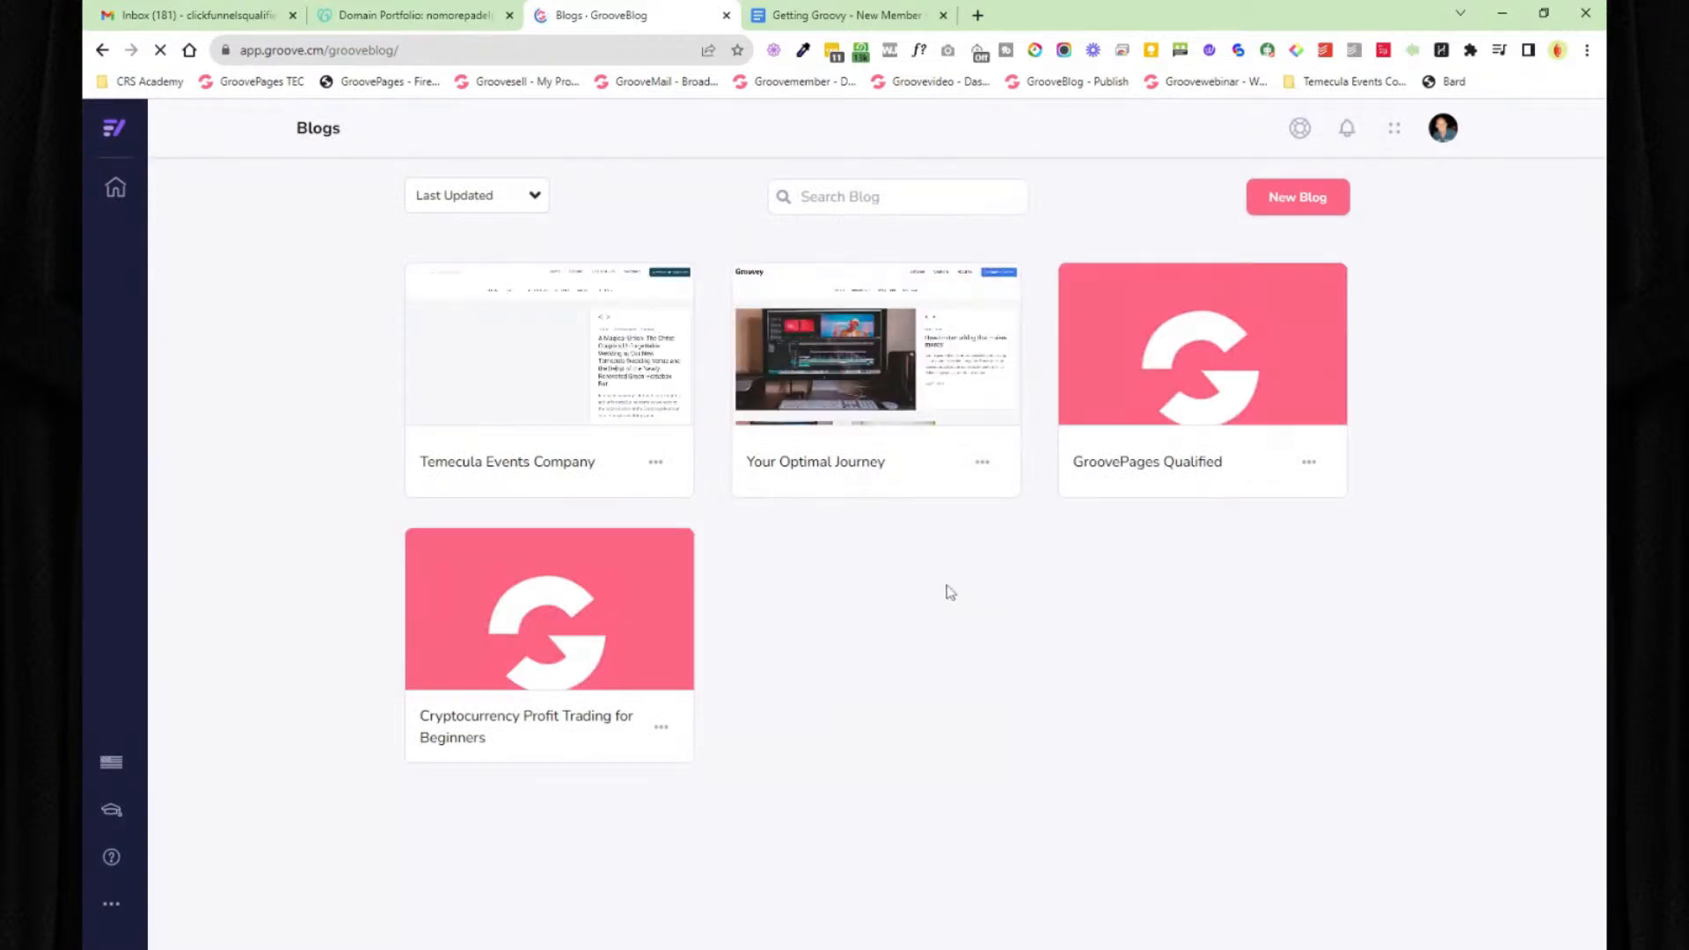
mouse_move(536, 353)
click(540, 352)
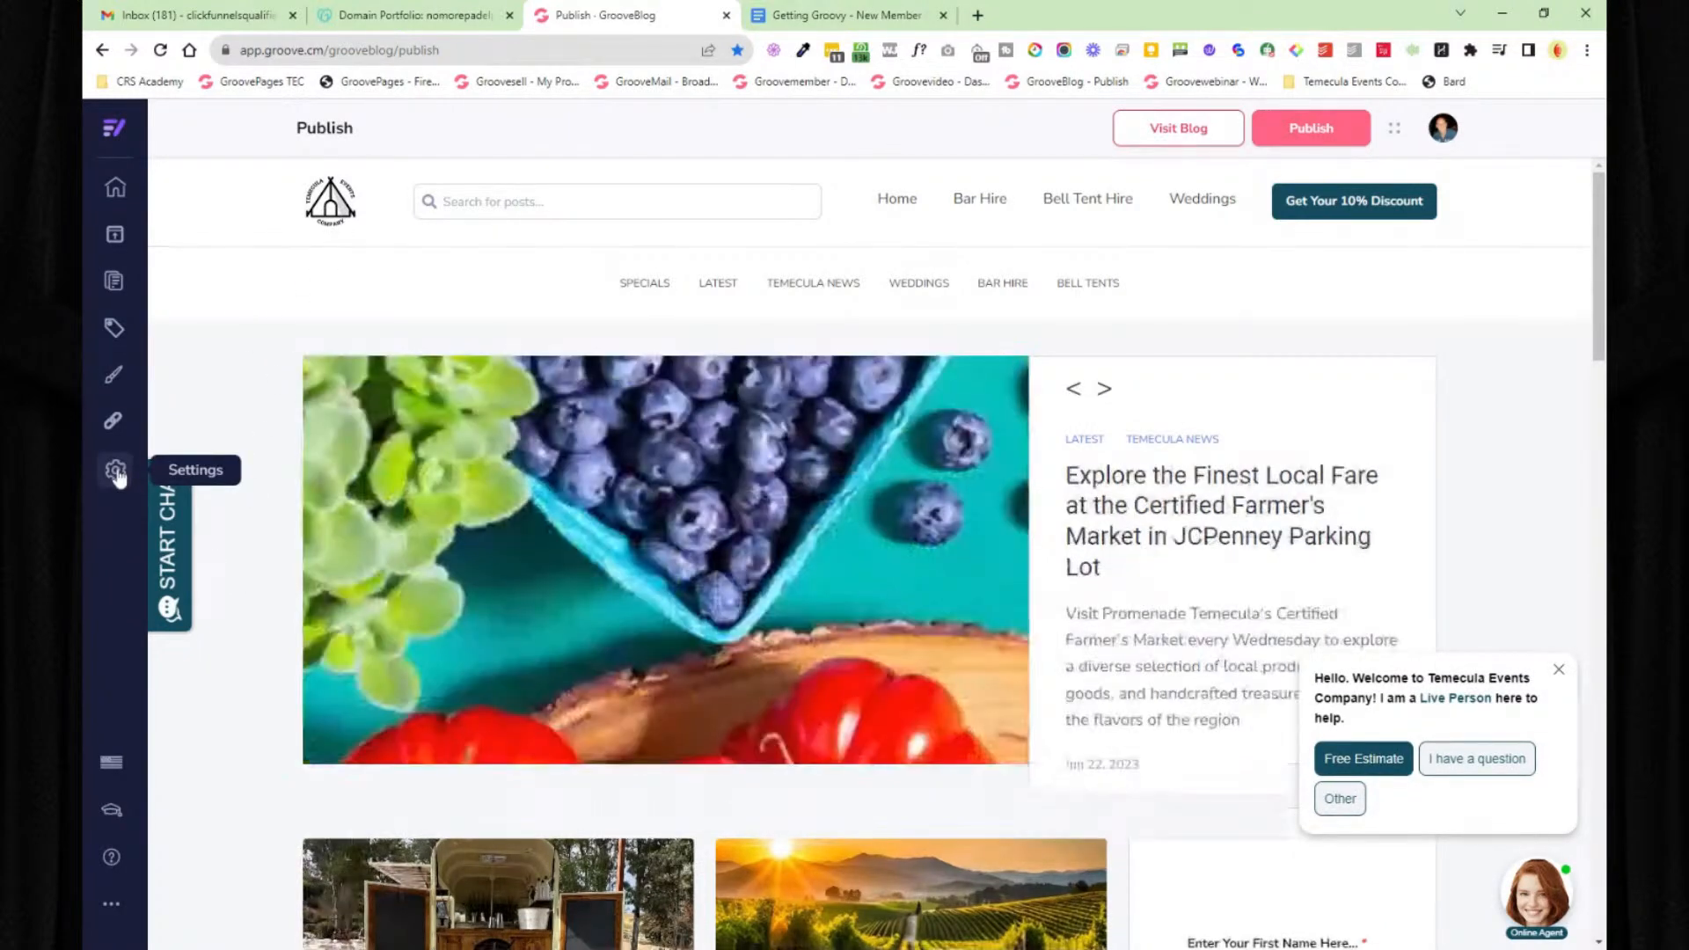
- Review the blog's settings from SEO and Domains through Logo, Favicon, Social Links and Comments
click(117, 472)
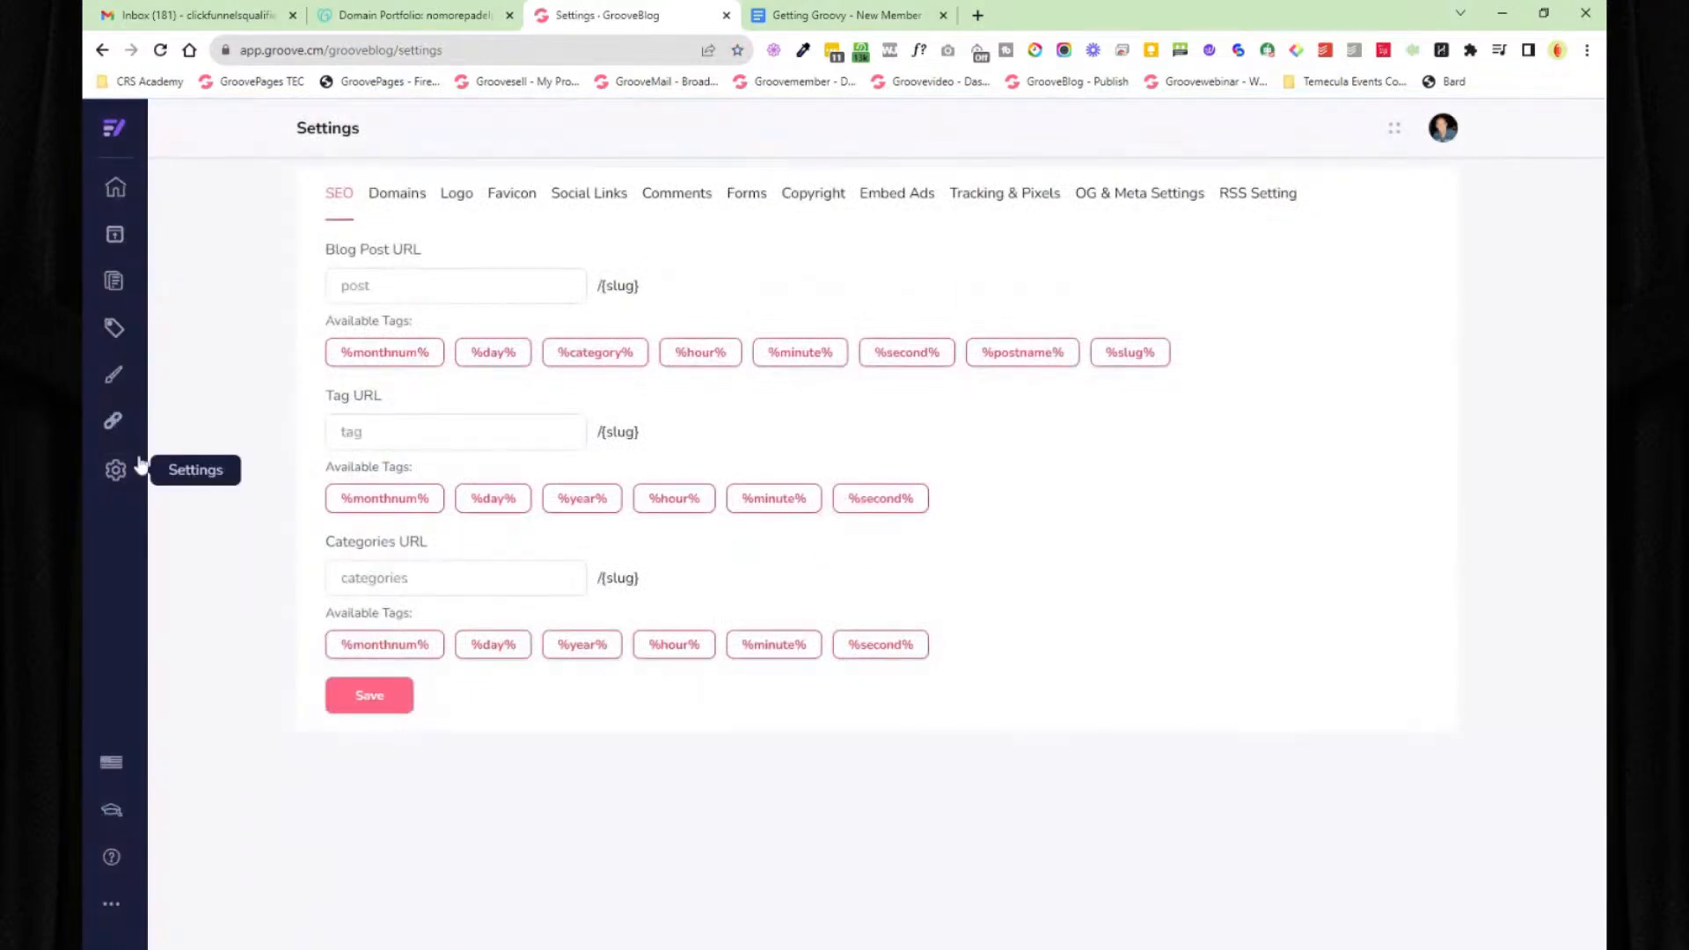
click(398, 198)
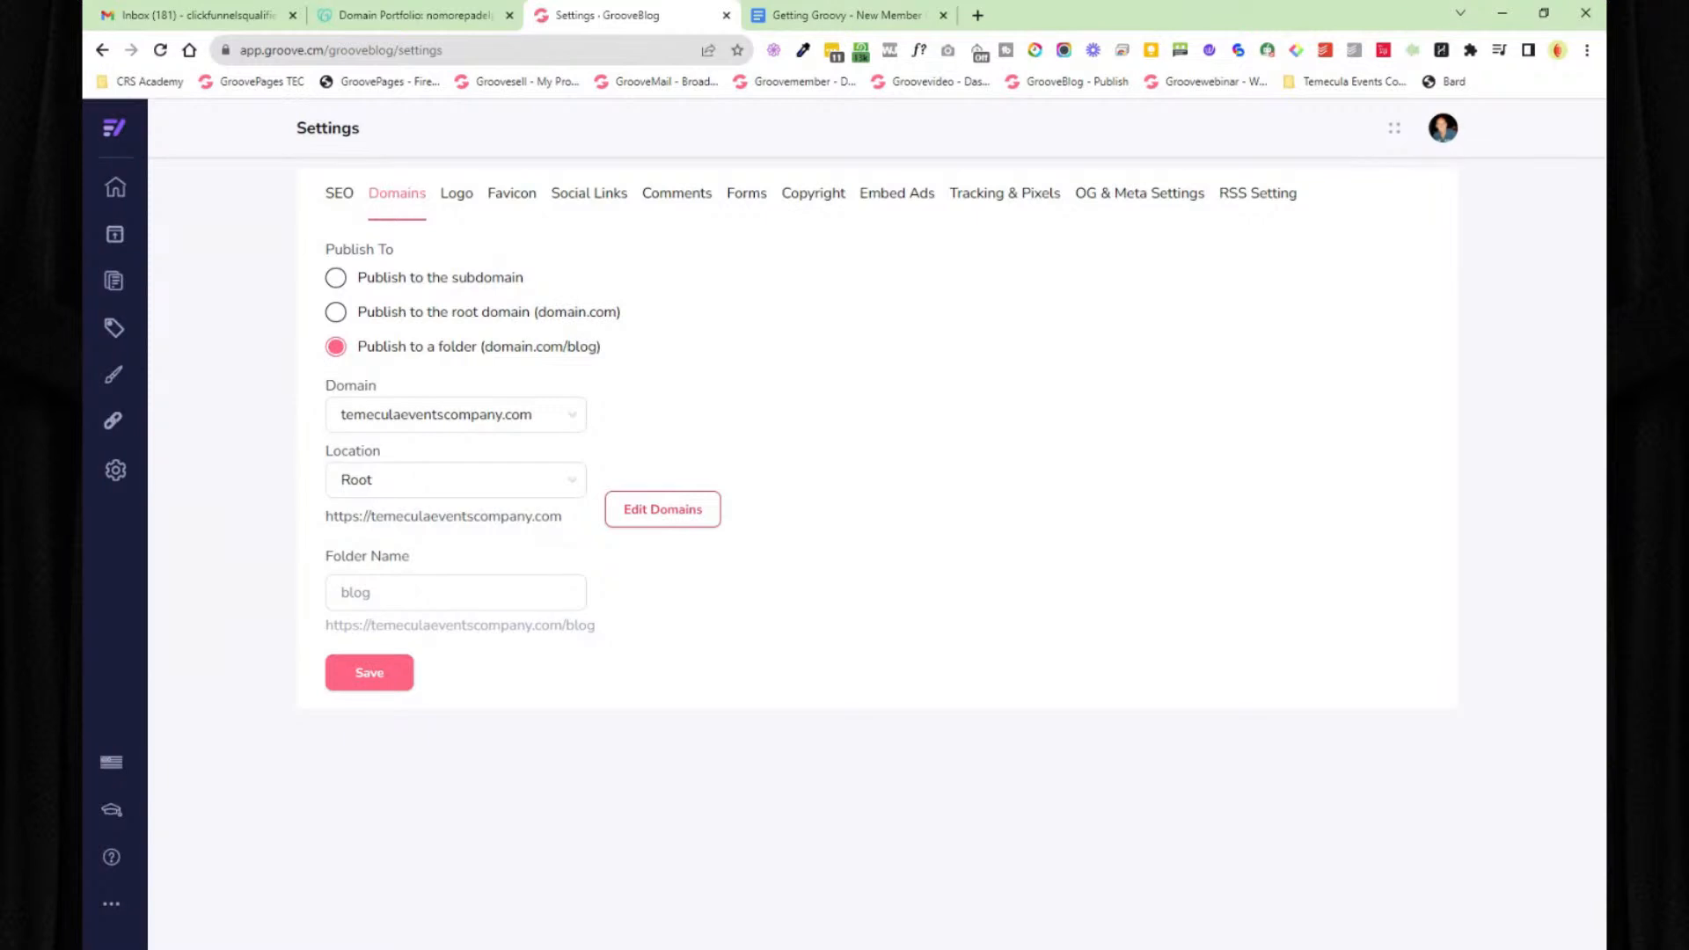
click(453, 198)
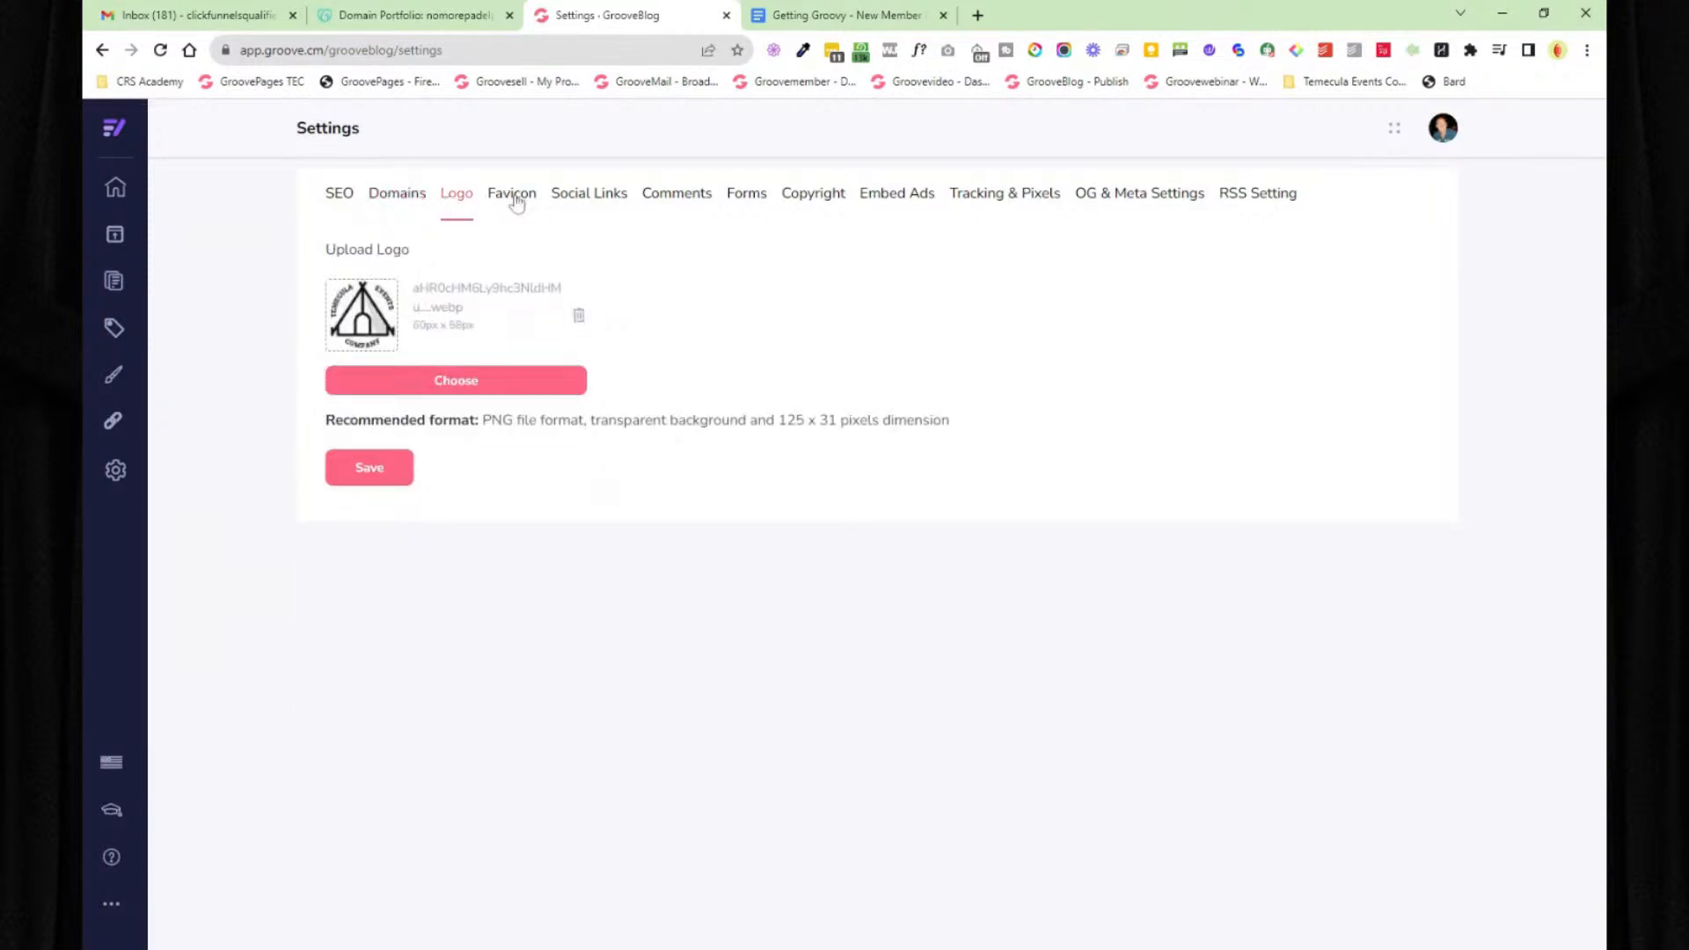
click(517, 198)
click(596, 201)
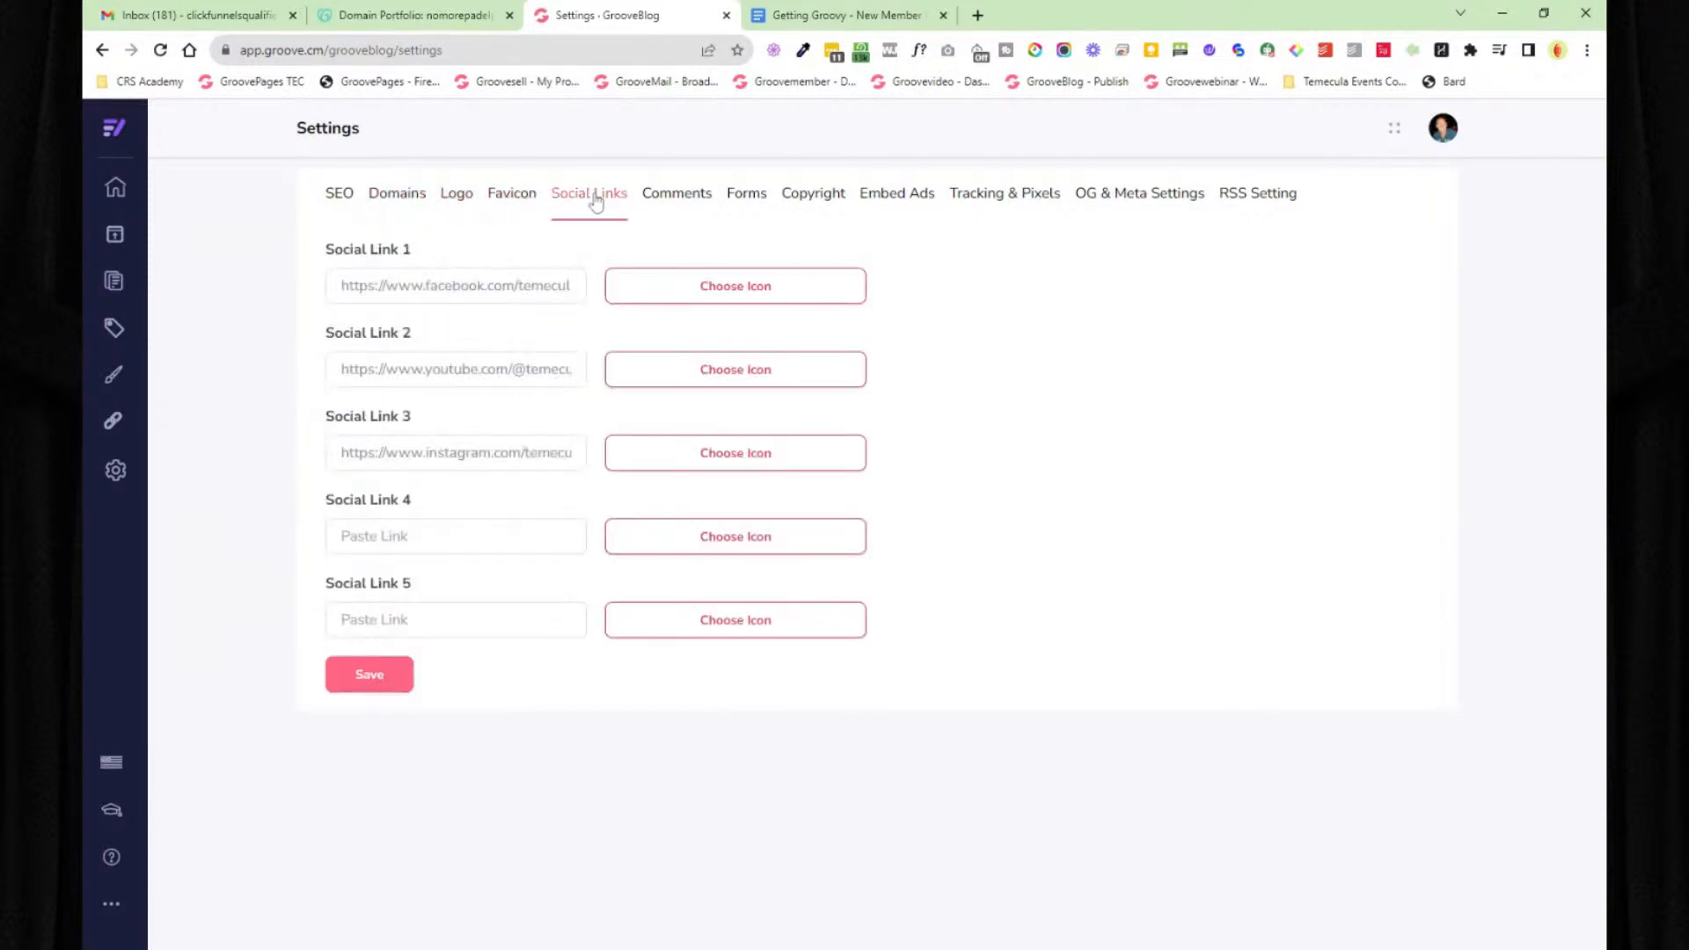
click(679, 201)
- Examine the blog's Forms settings, viewing the available GrooveMail forms and form presets without changing either
click(743, 198)
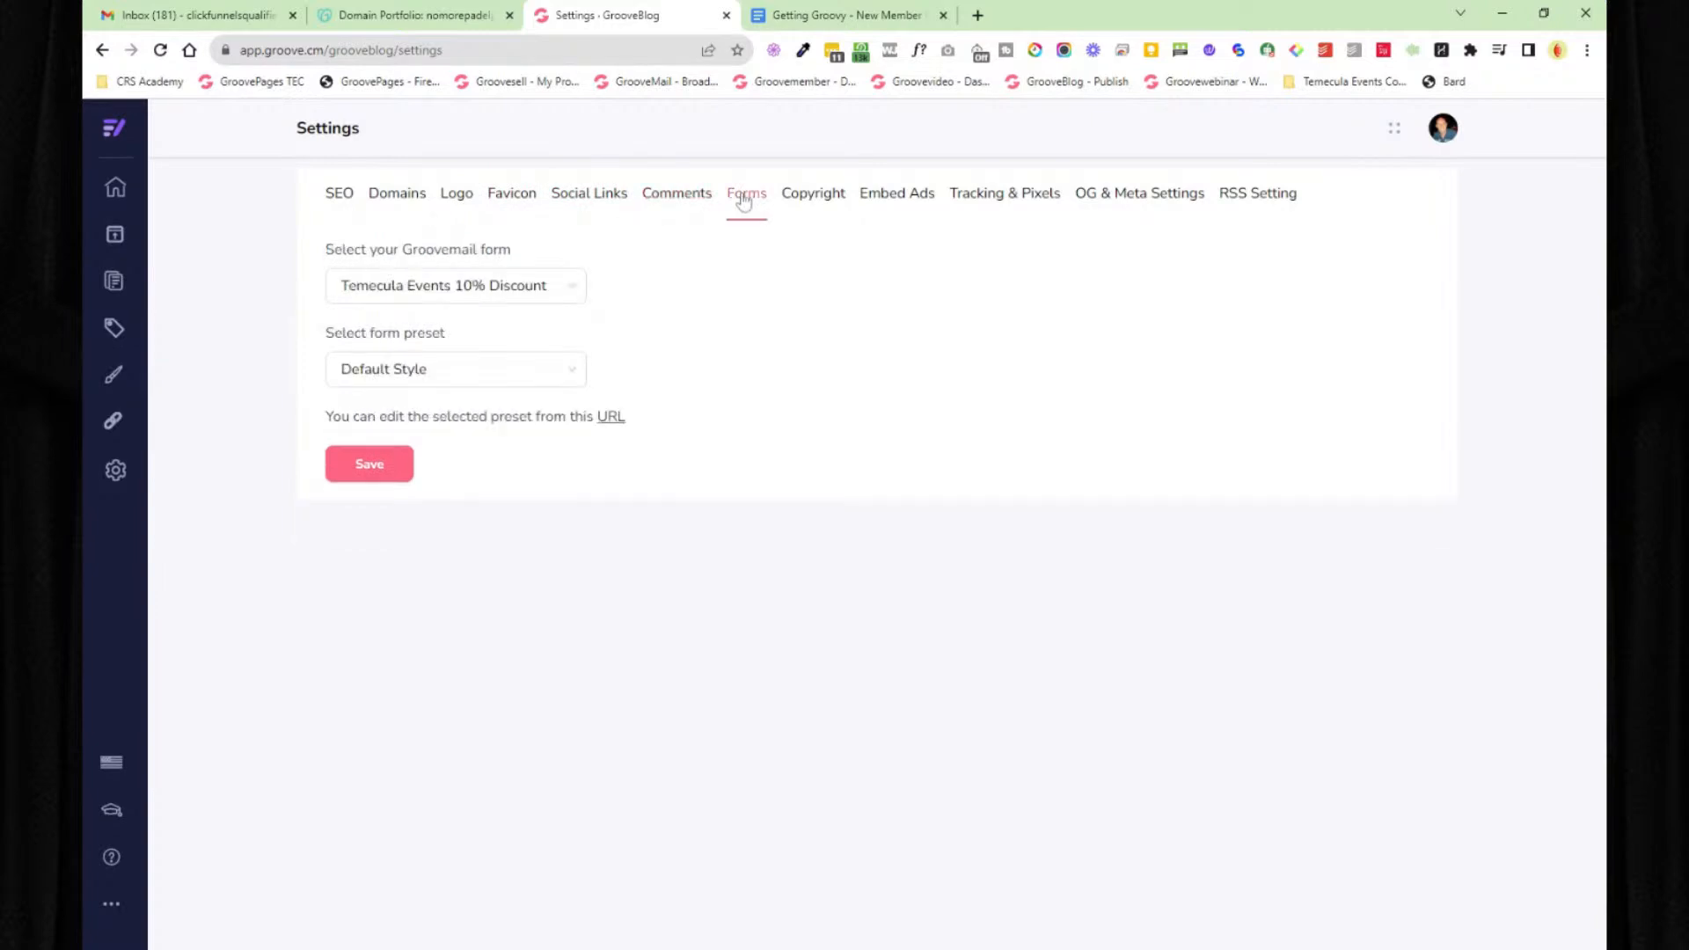
click(541, 290)
scroll(516, 388, down, 3)
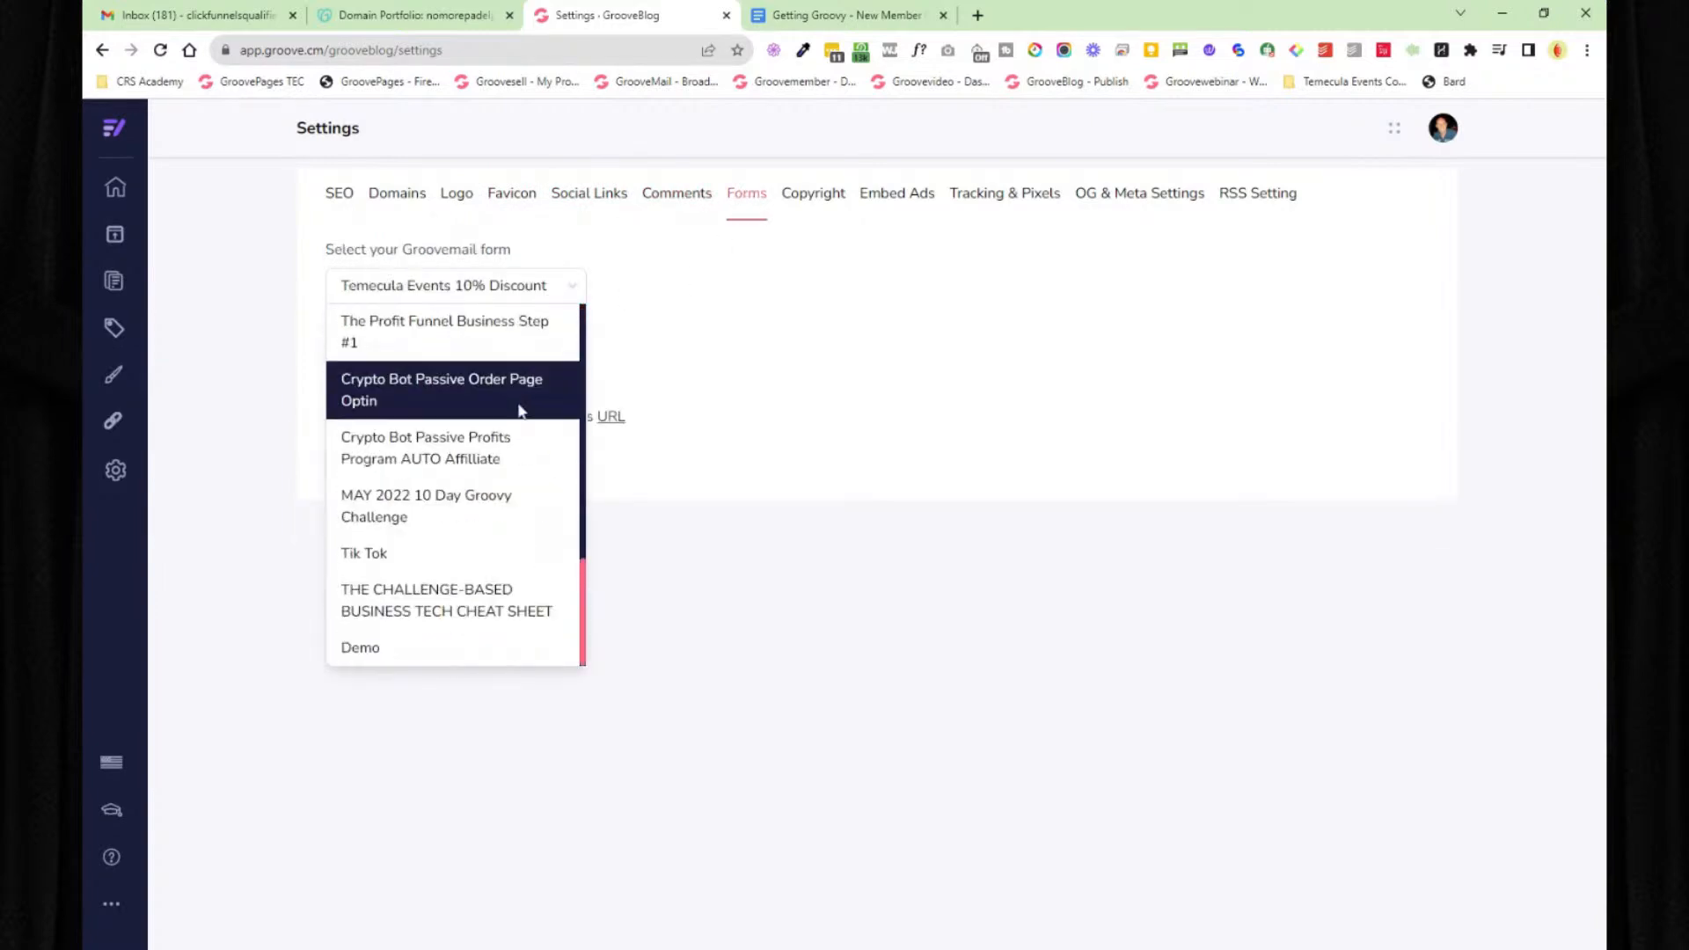
click(758, 349)
click(474, 377)
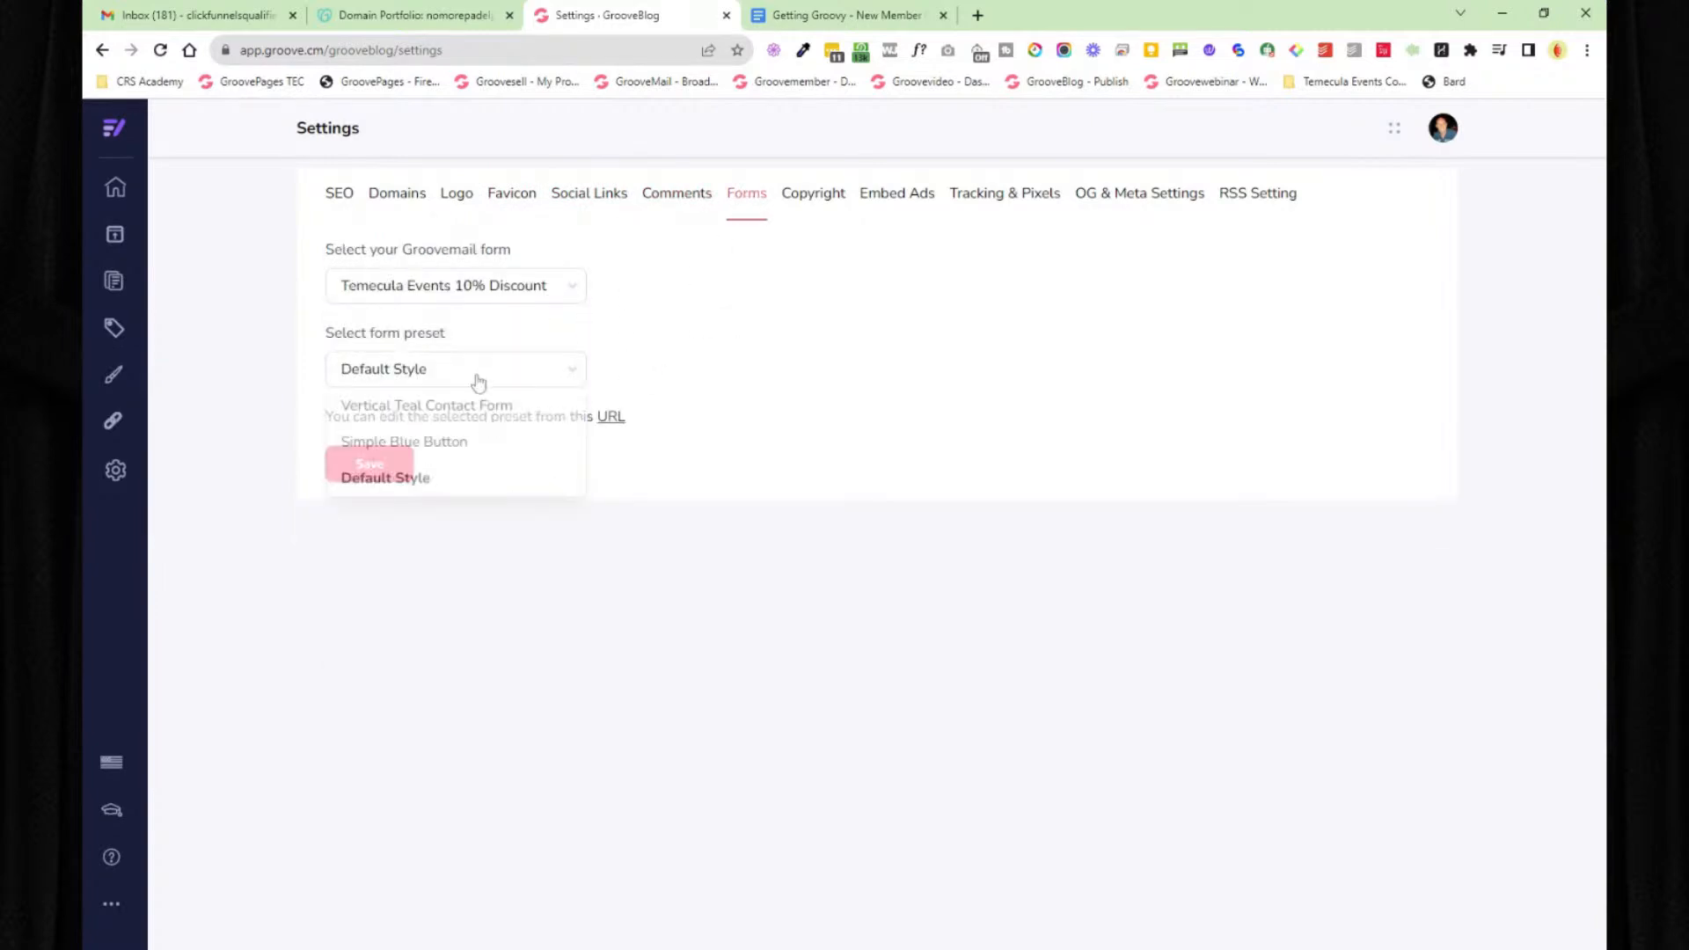
click(717, 350)
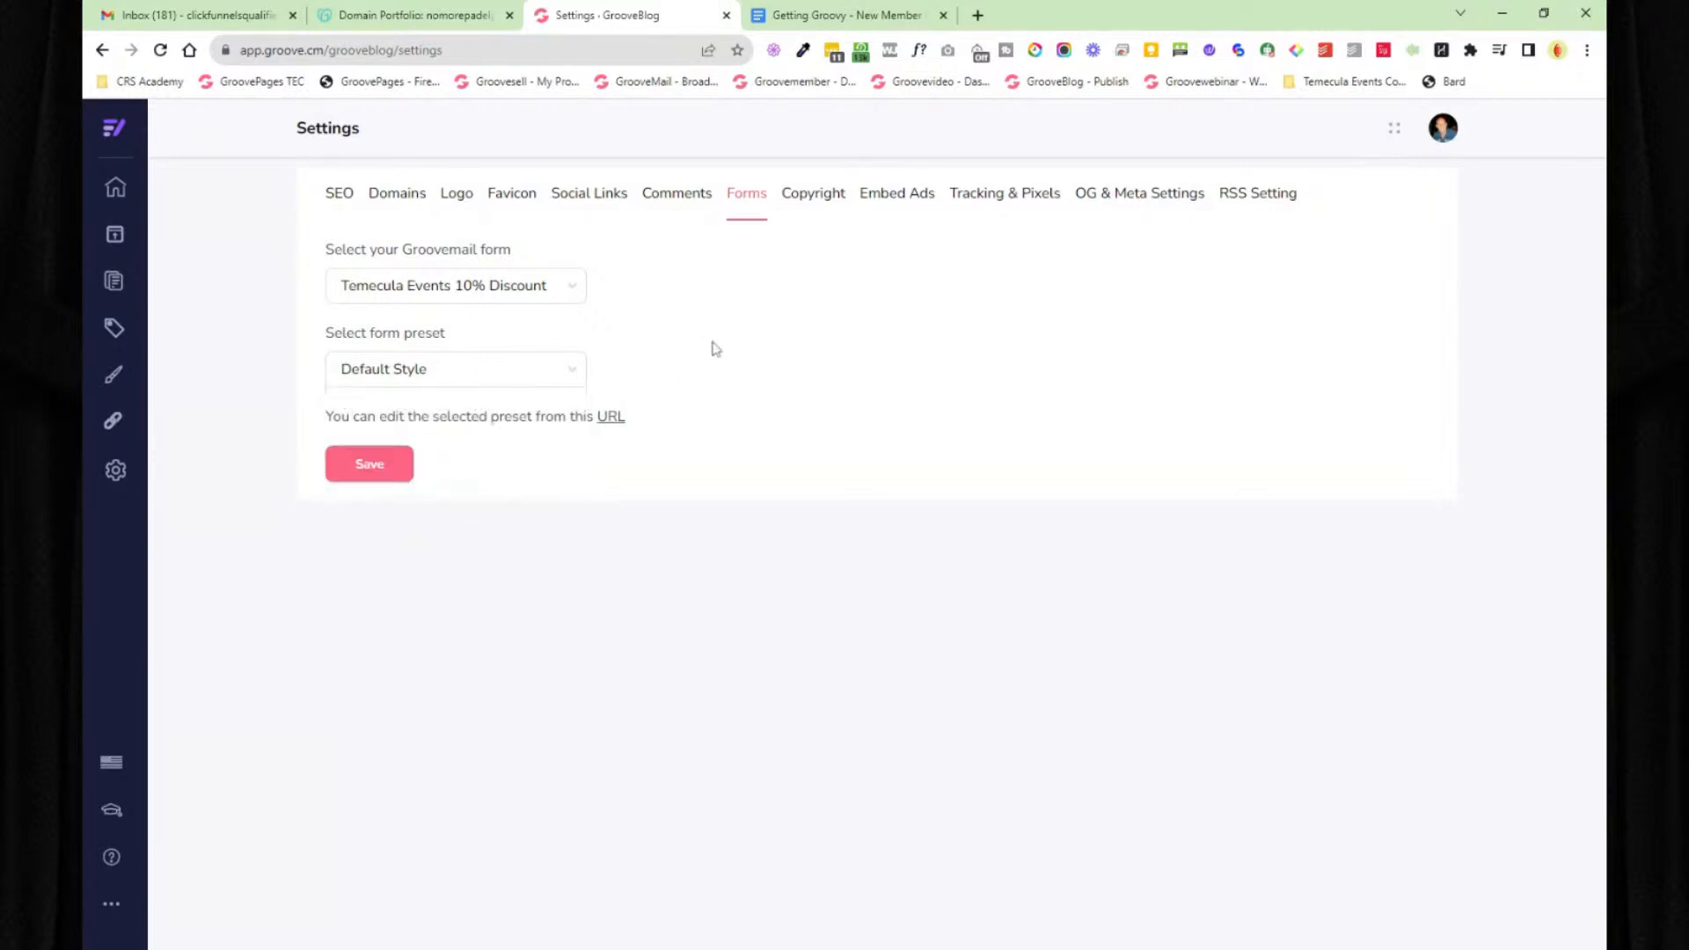
- Open the Copyright settings and highlight the year placeholder and the linked company name in the copyright text
click(823, 201)
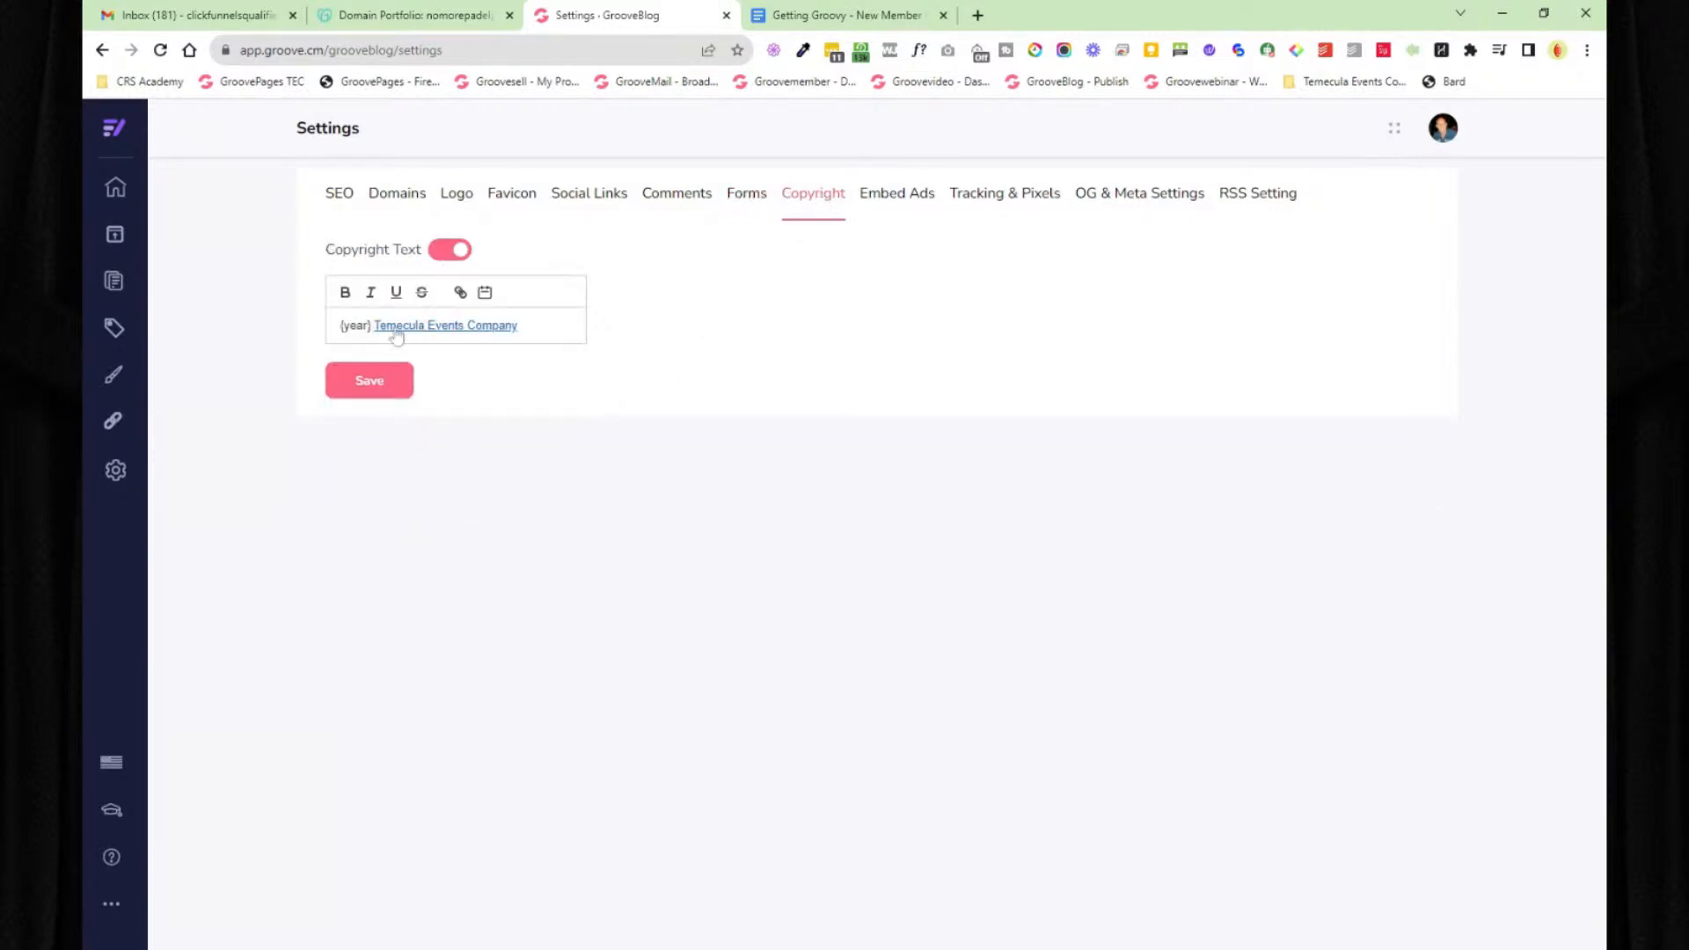
drag(371, 326, 341, 326)
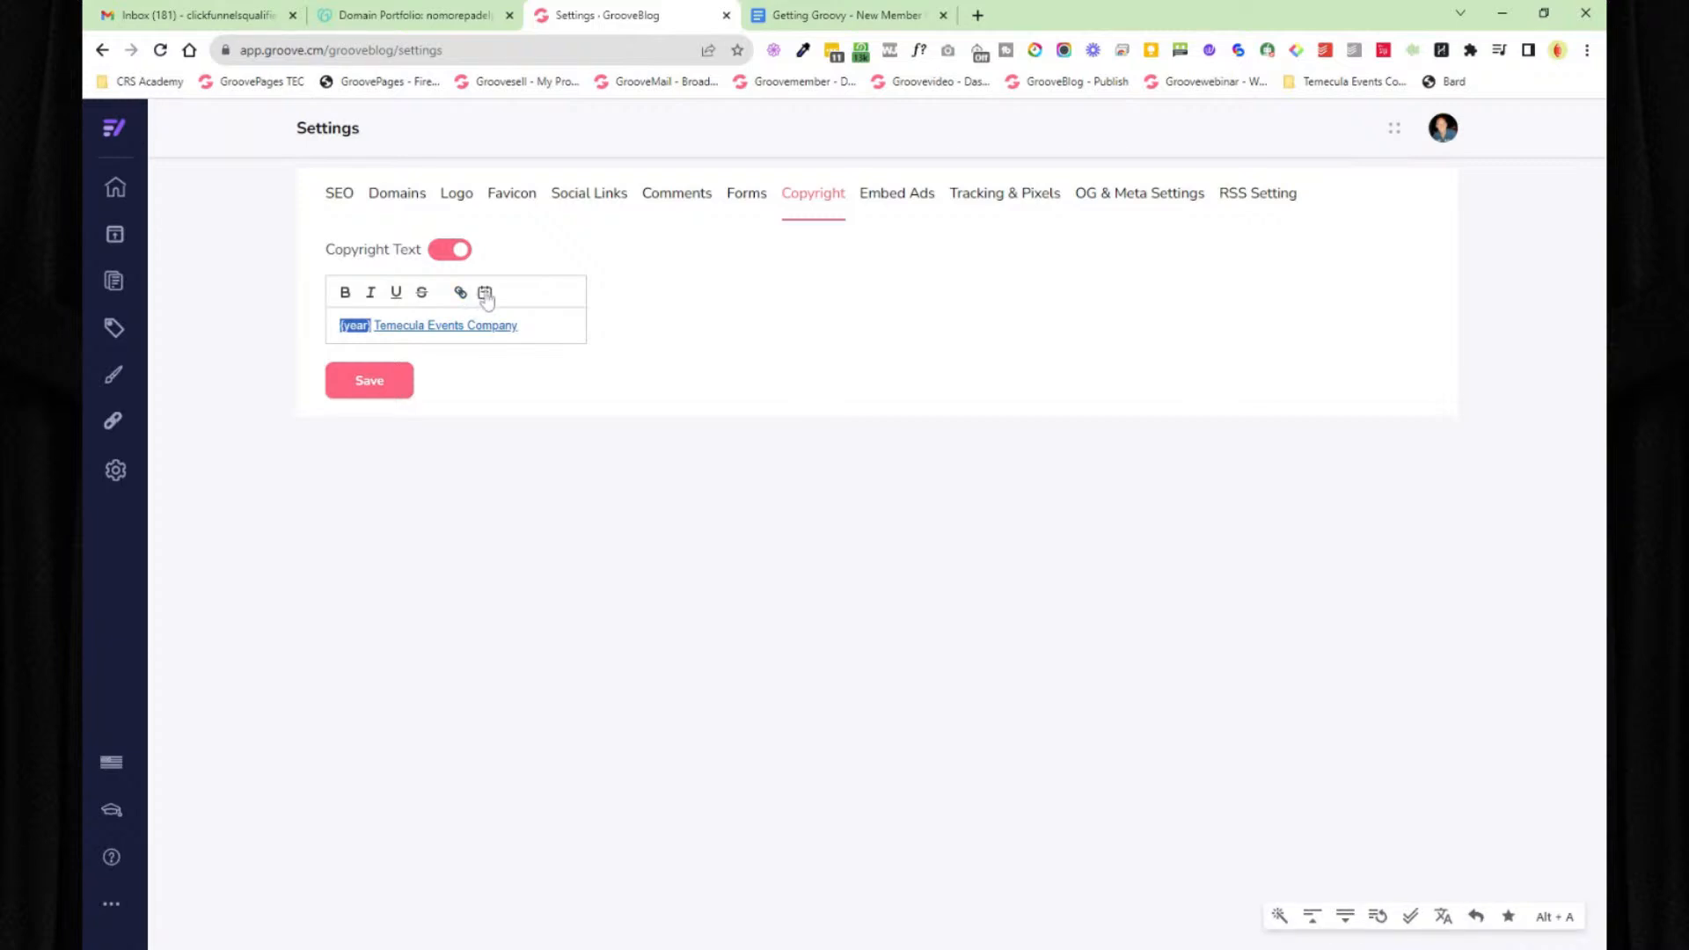
click(519, 325)
drag(519, 326, 370, 326)
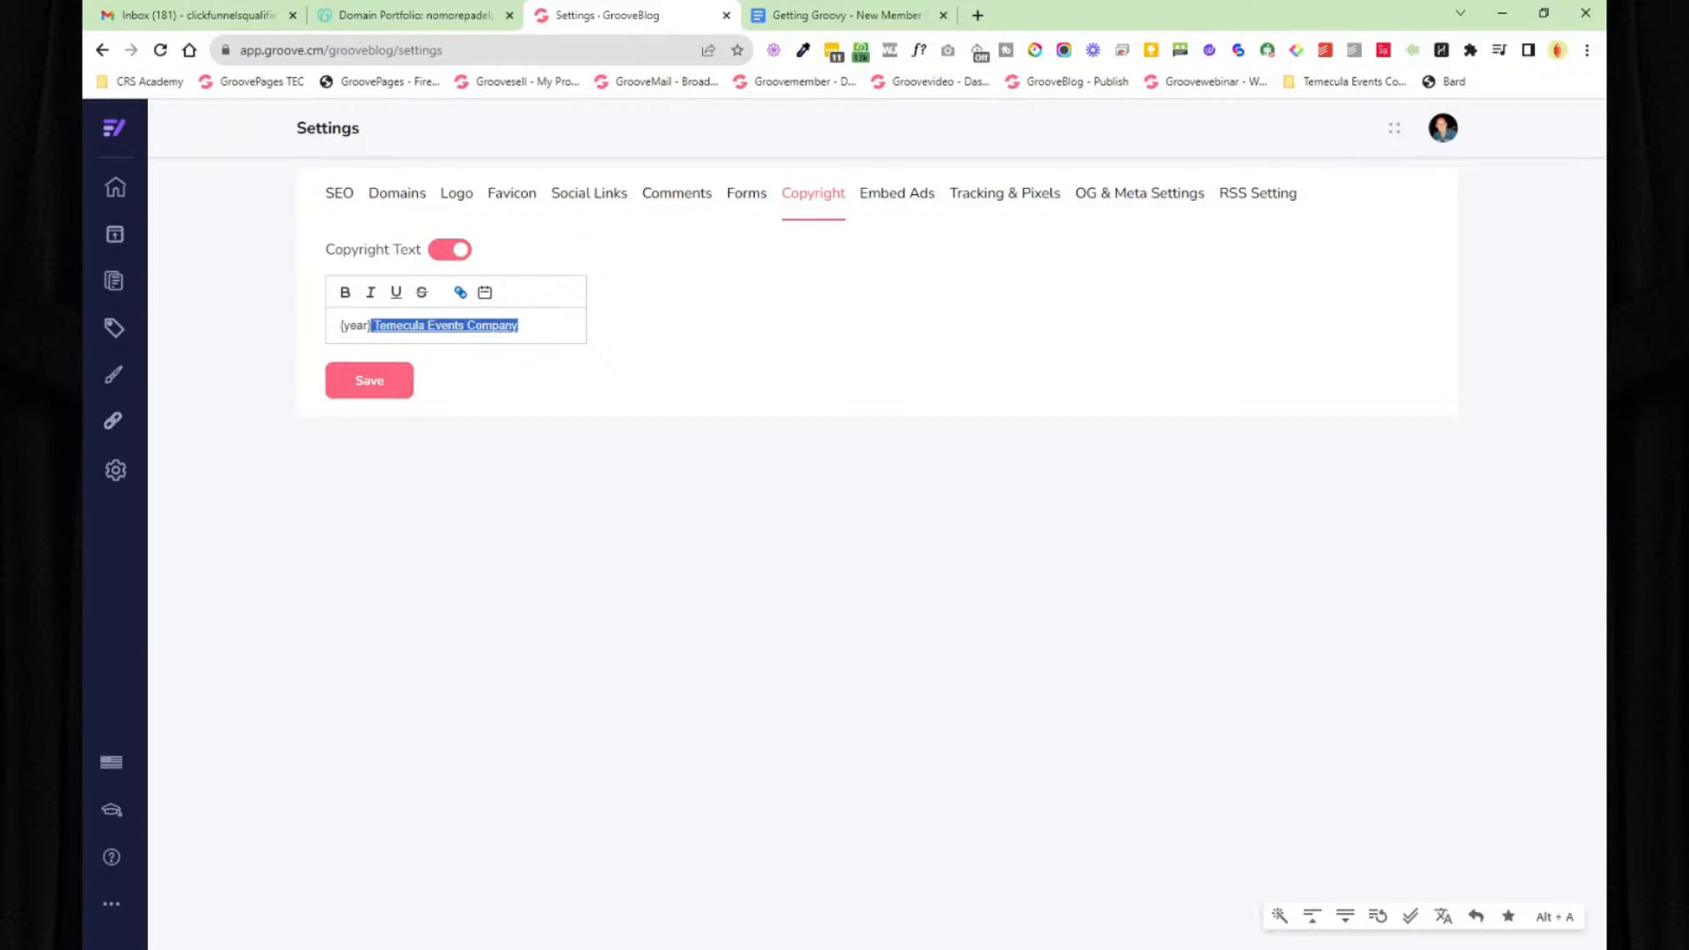
- Review the remaining blog settings: Embed Ads, Tracking & Pixels, OG & Meta Settings and RSS Setting
click(891, 195)
click(1013, 199)
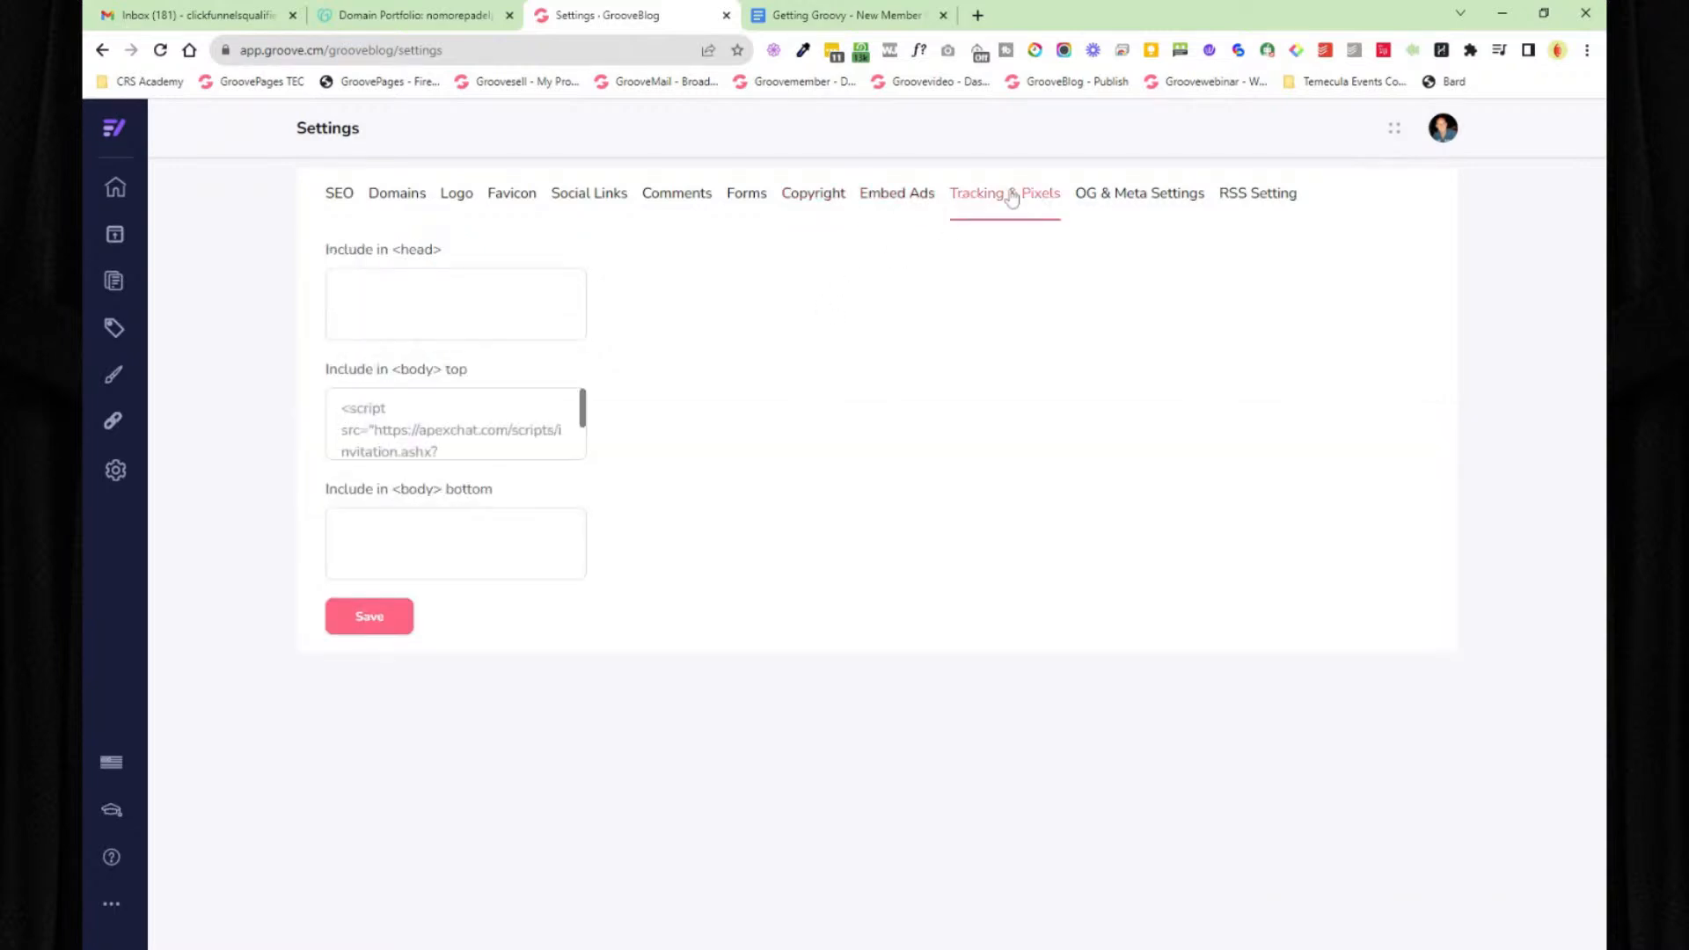
click(1113, 201)
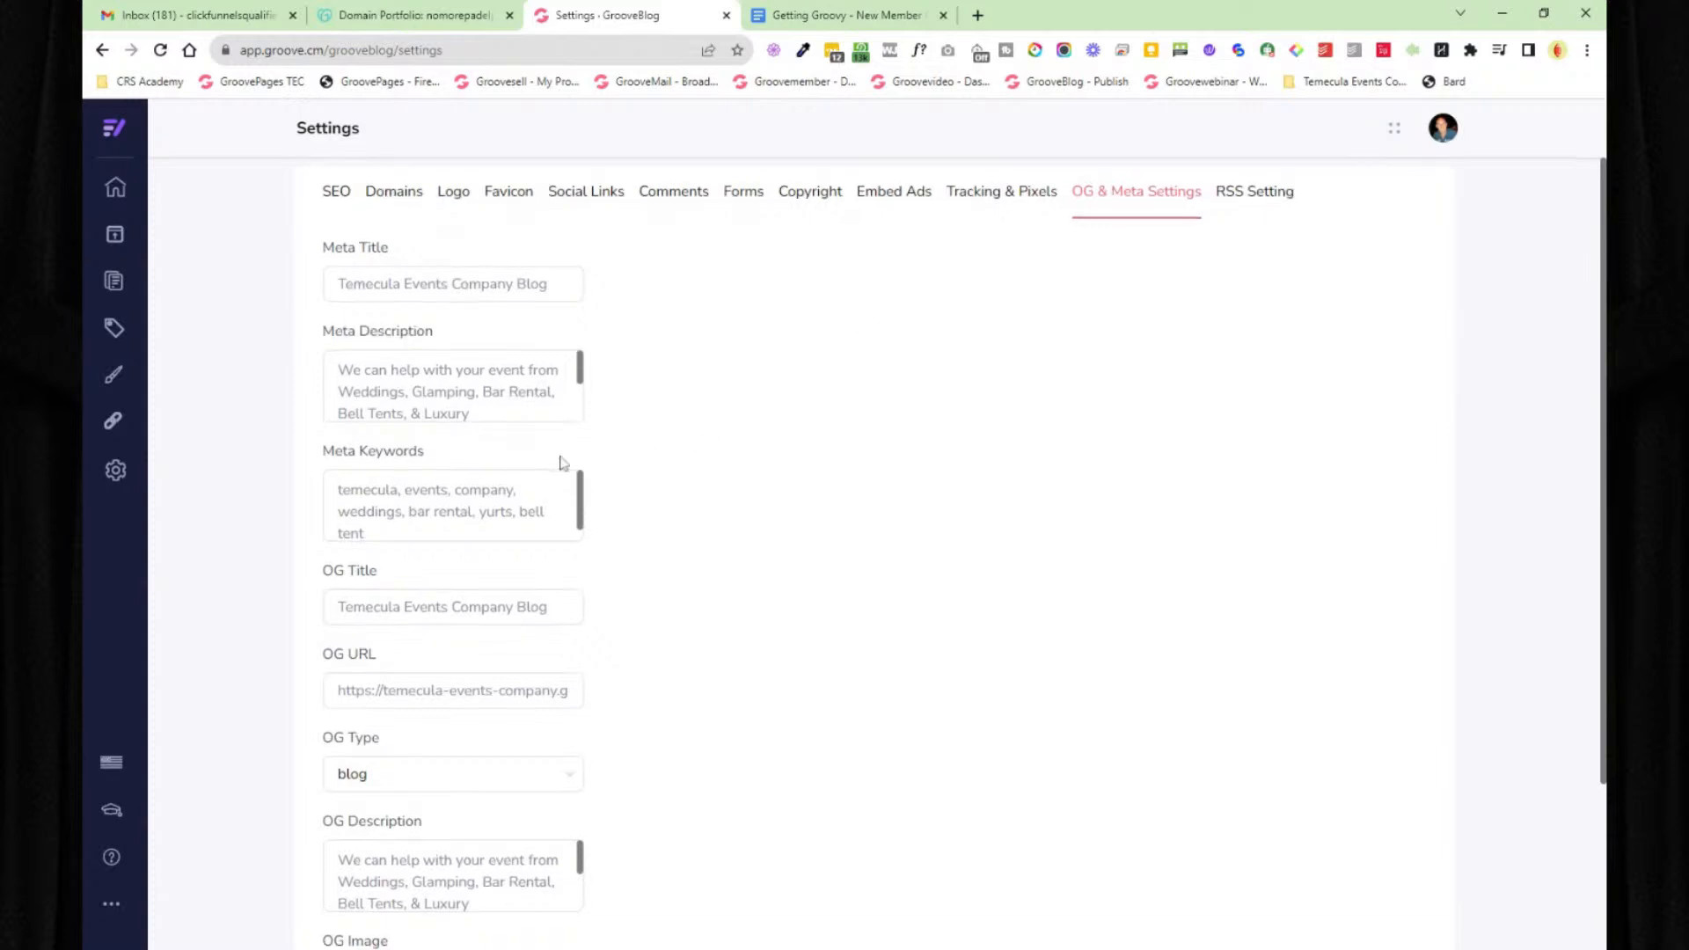
scroll(597, 491, down, 3)
scroll(638, 574, up, 2)
scroll(638, 574, up, 1)
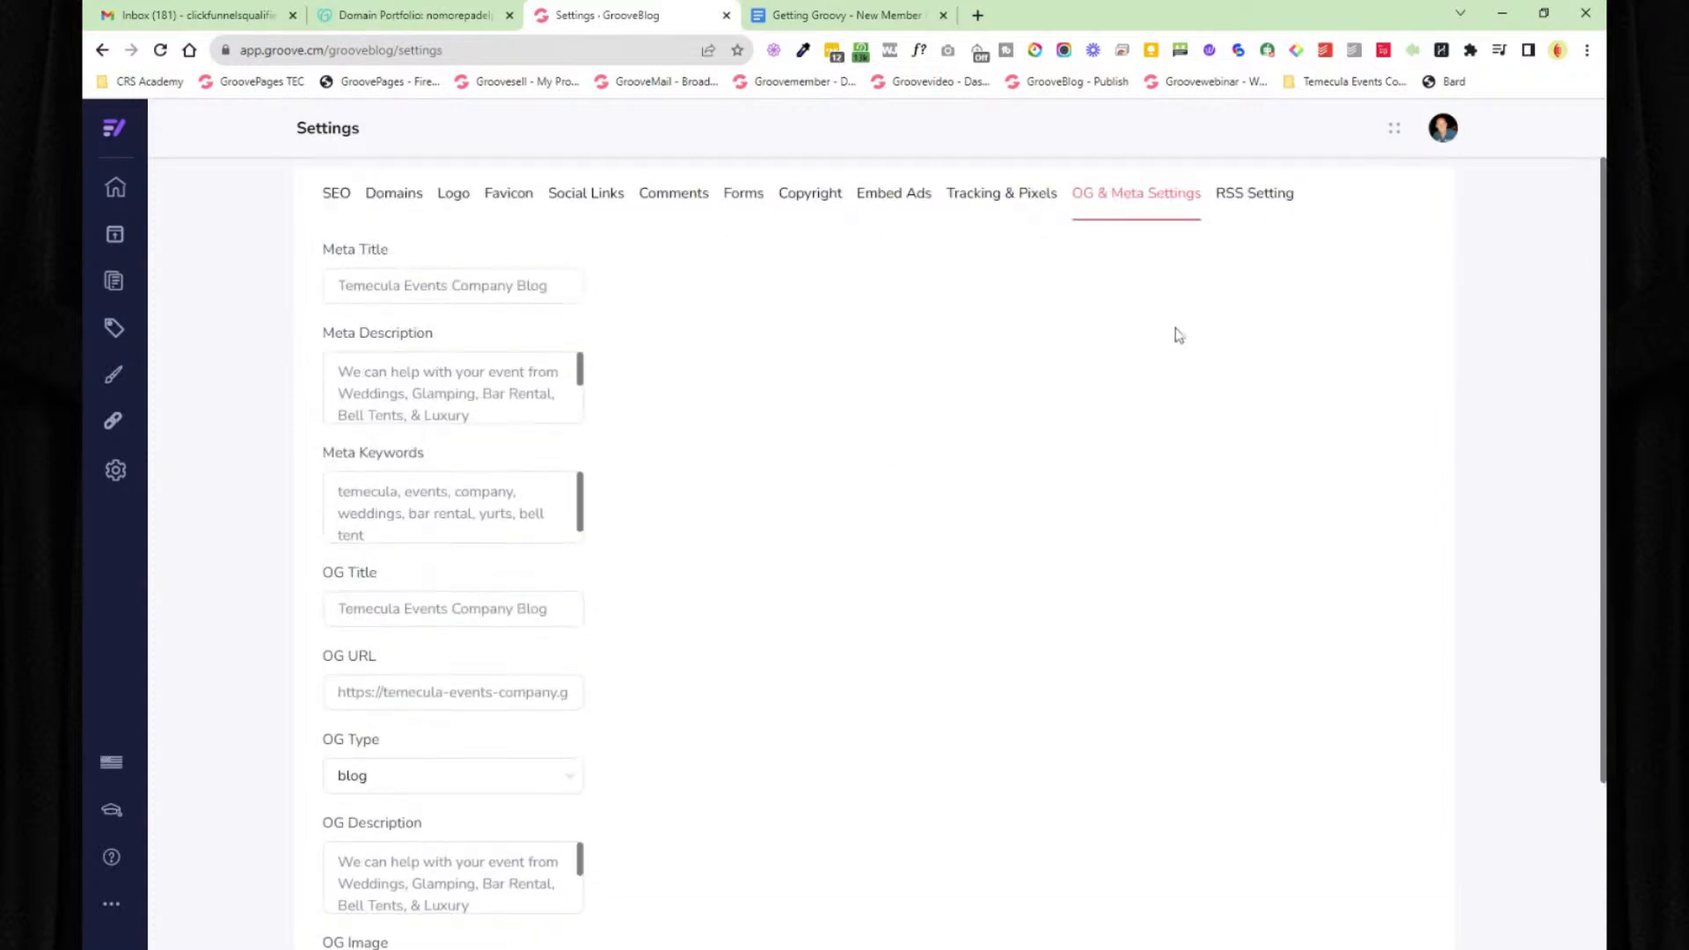
click(1264, 205)
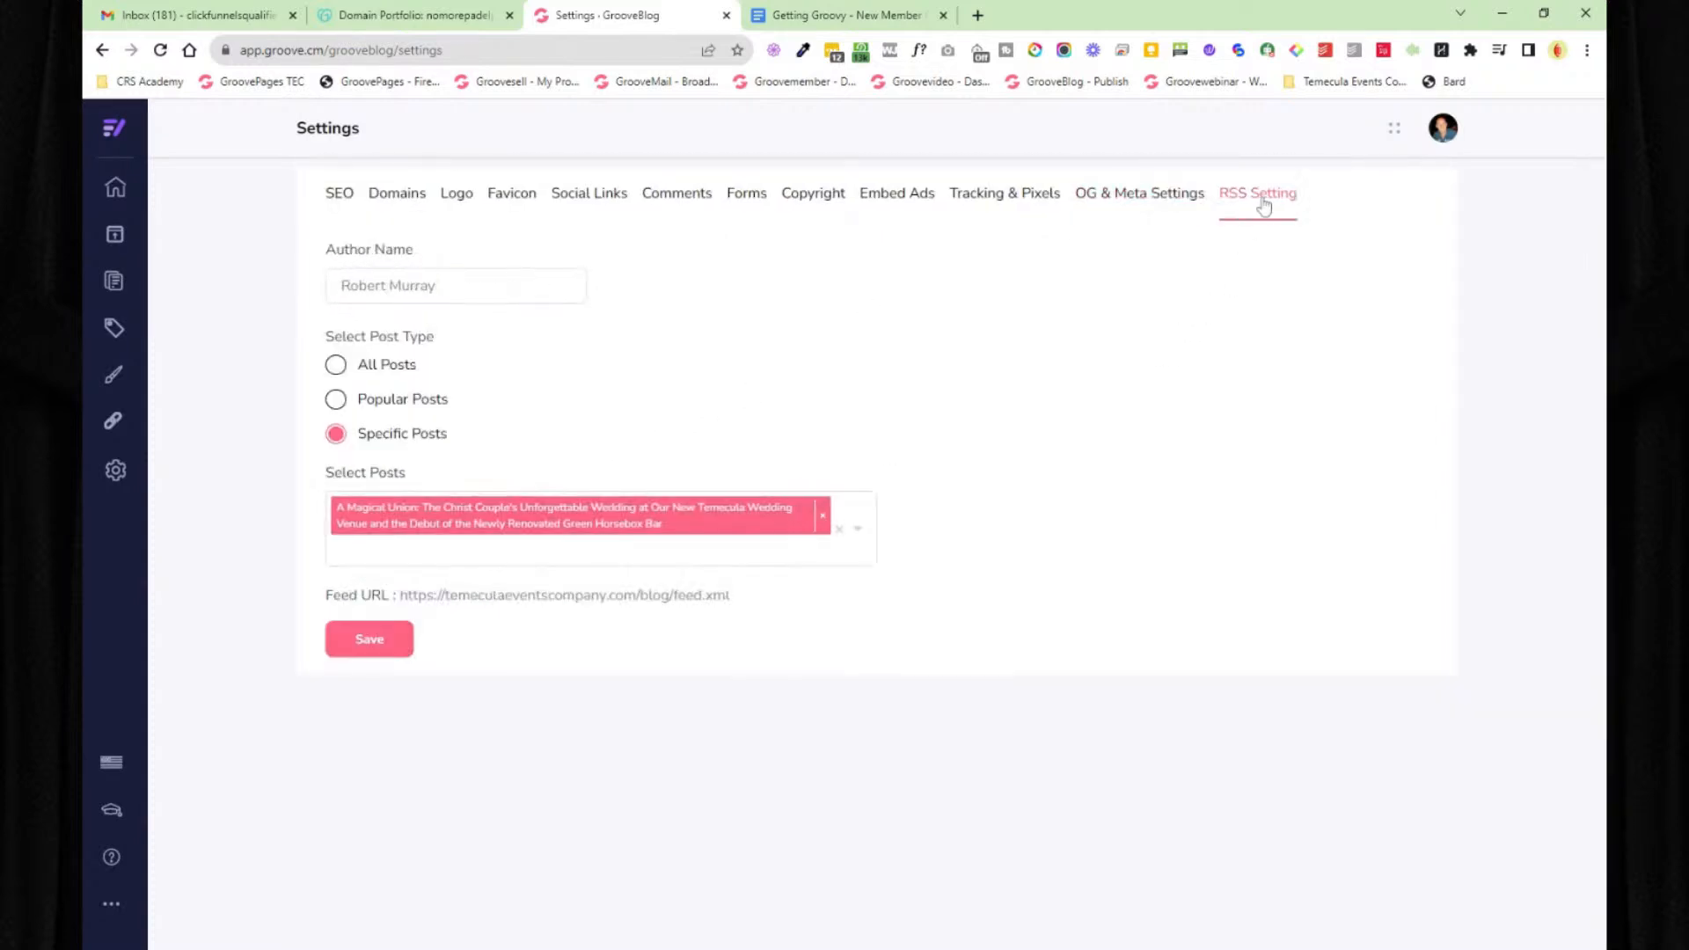
- Open the blog's navigation links beside the Publish preview and examine the Top Navigation entries
click(111, 426)
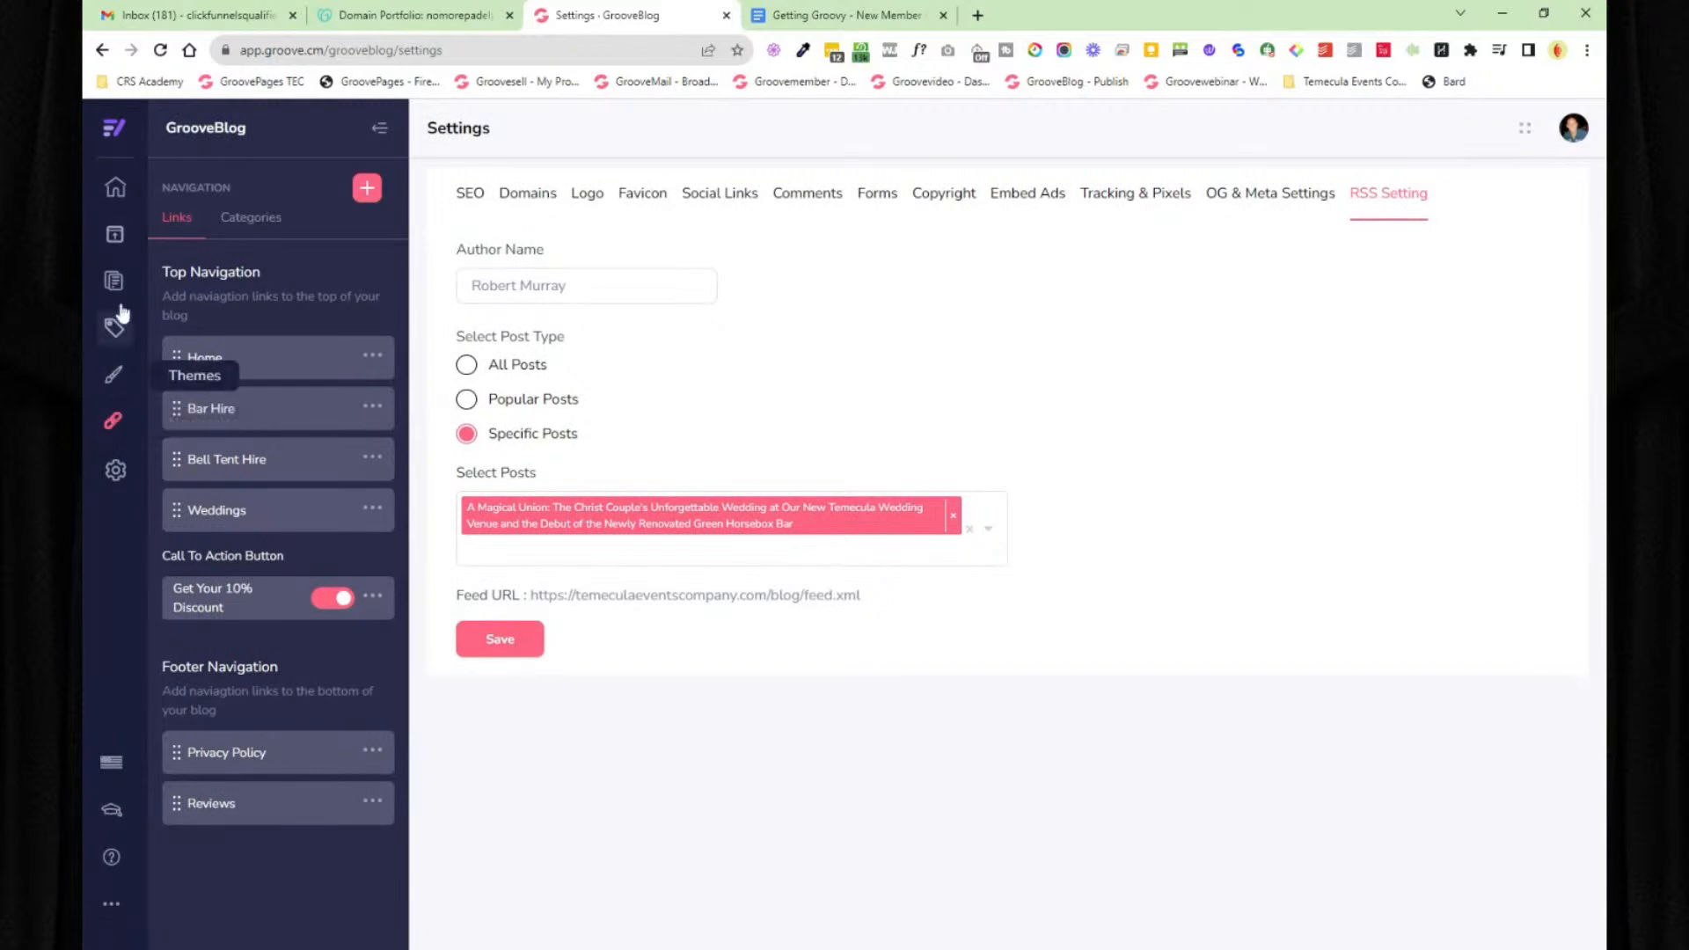
click(114, 235)
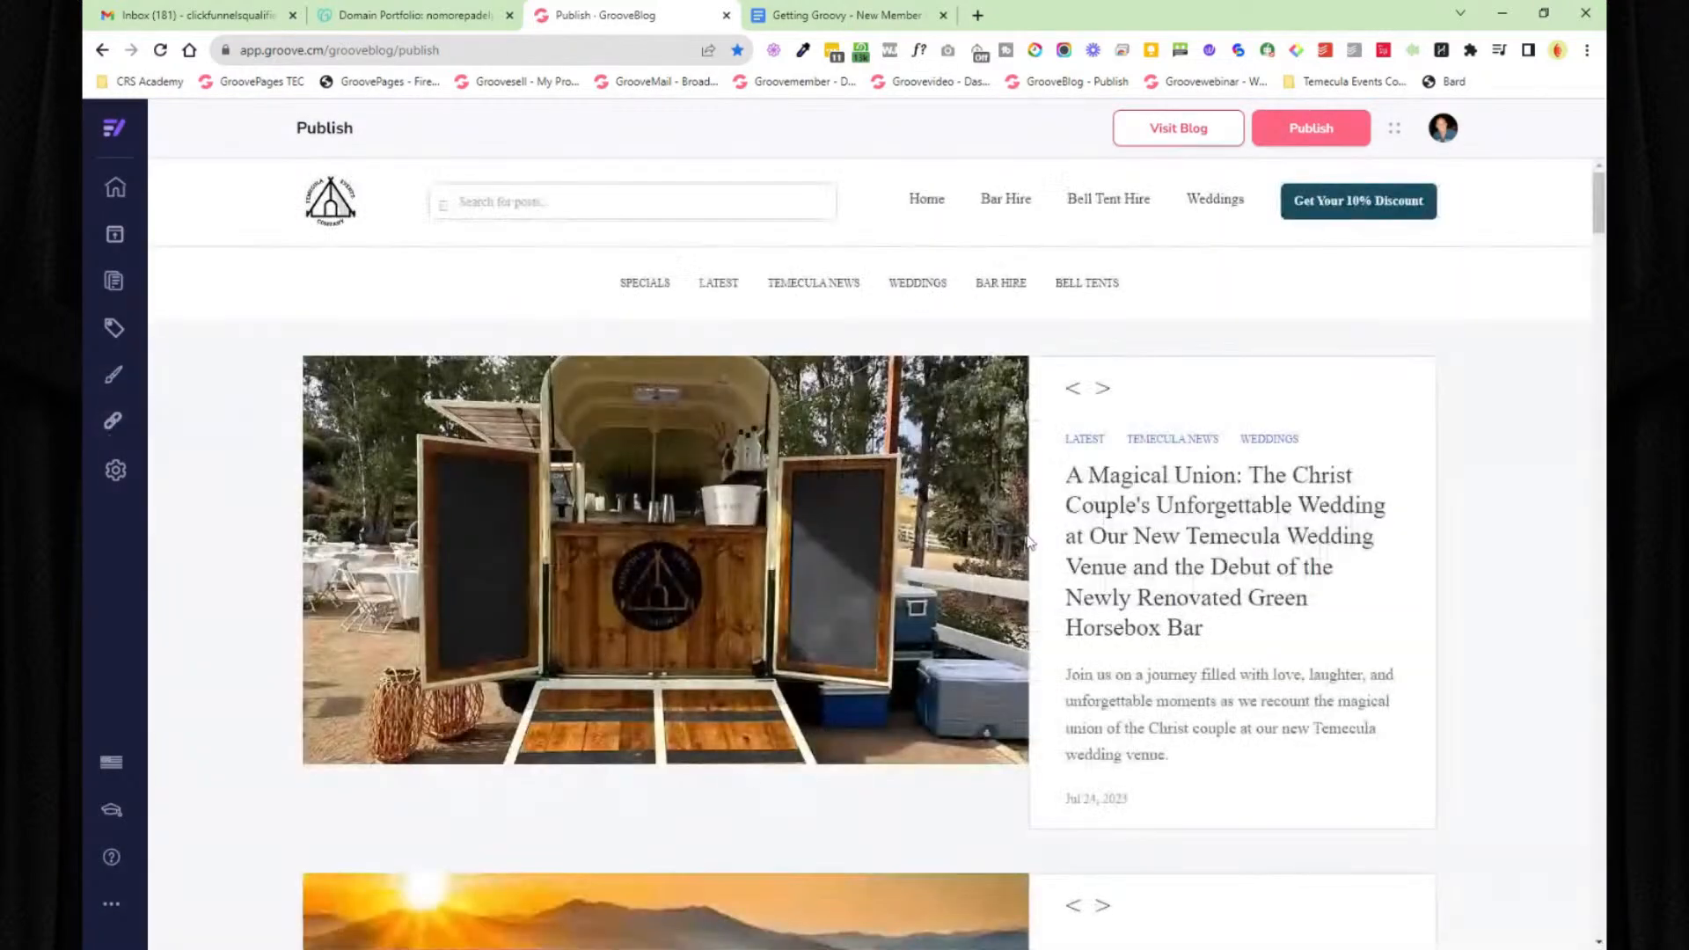
click(113, 422)
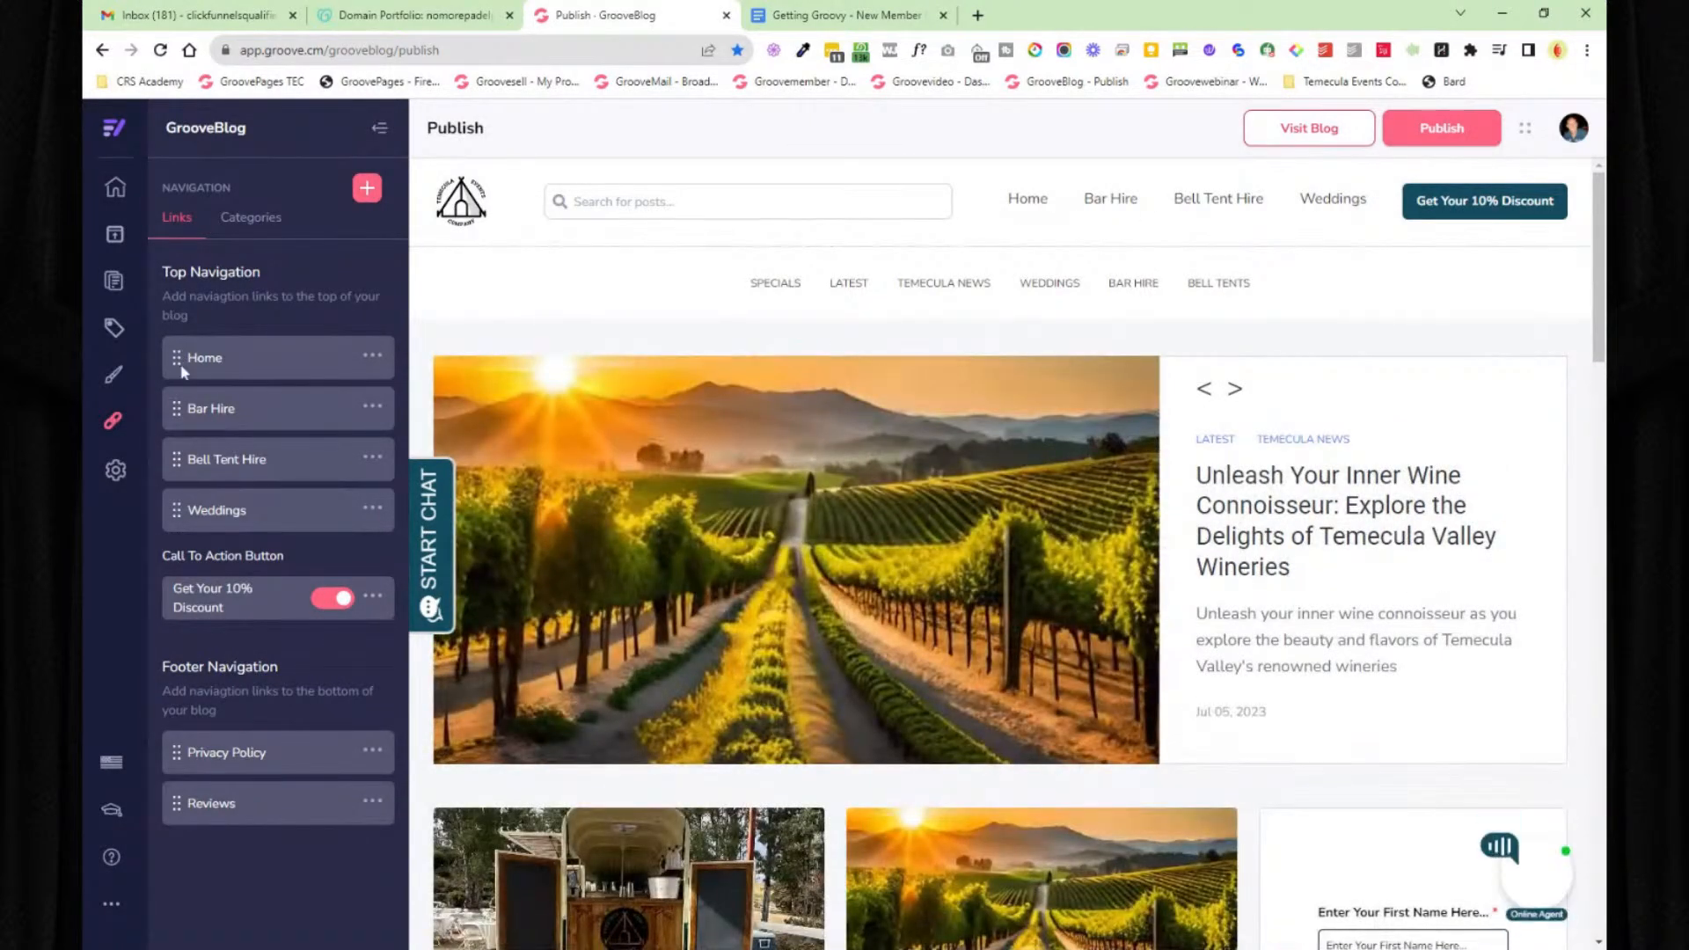
drag(188, 445, 189, 408)
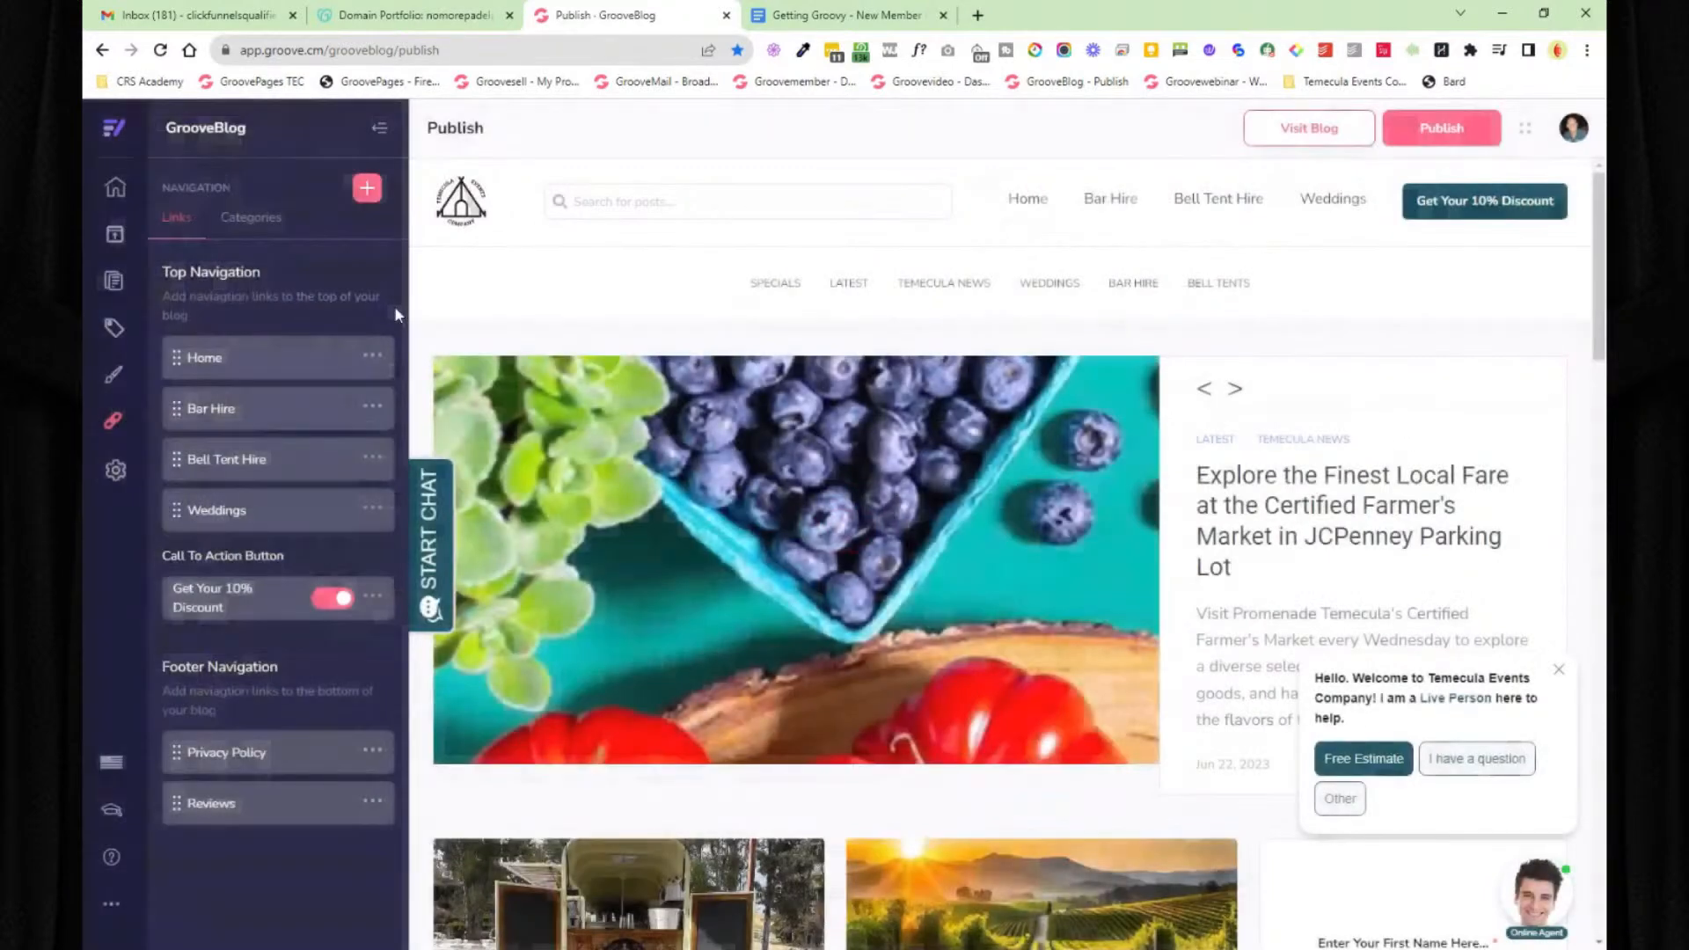
click(371, 357)
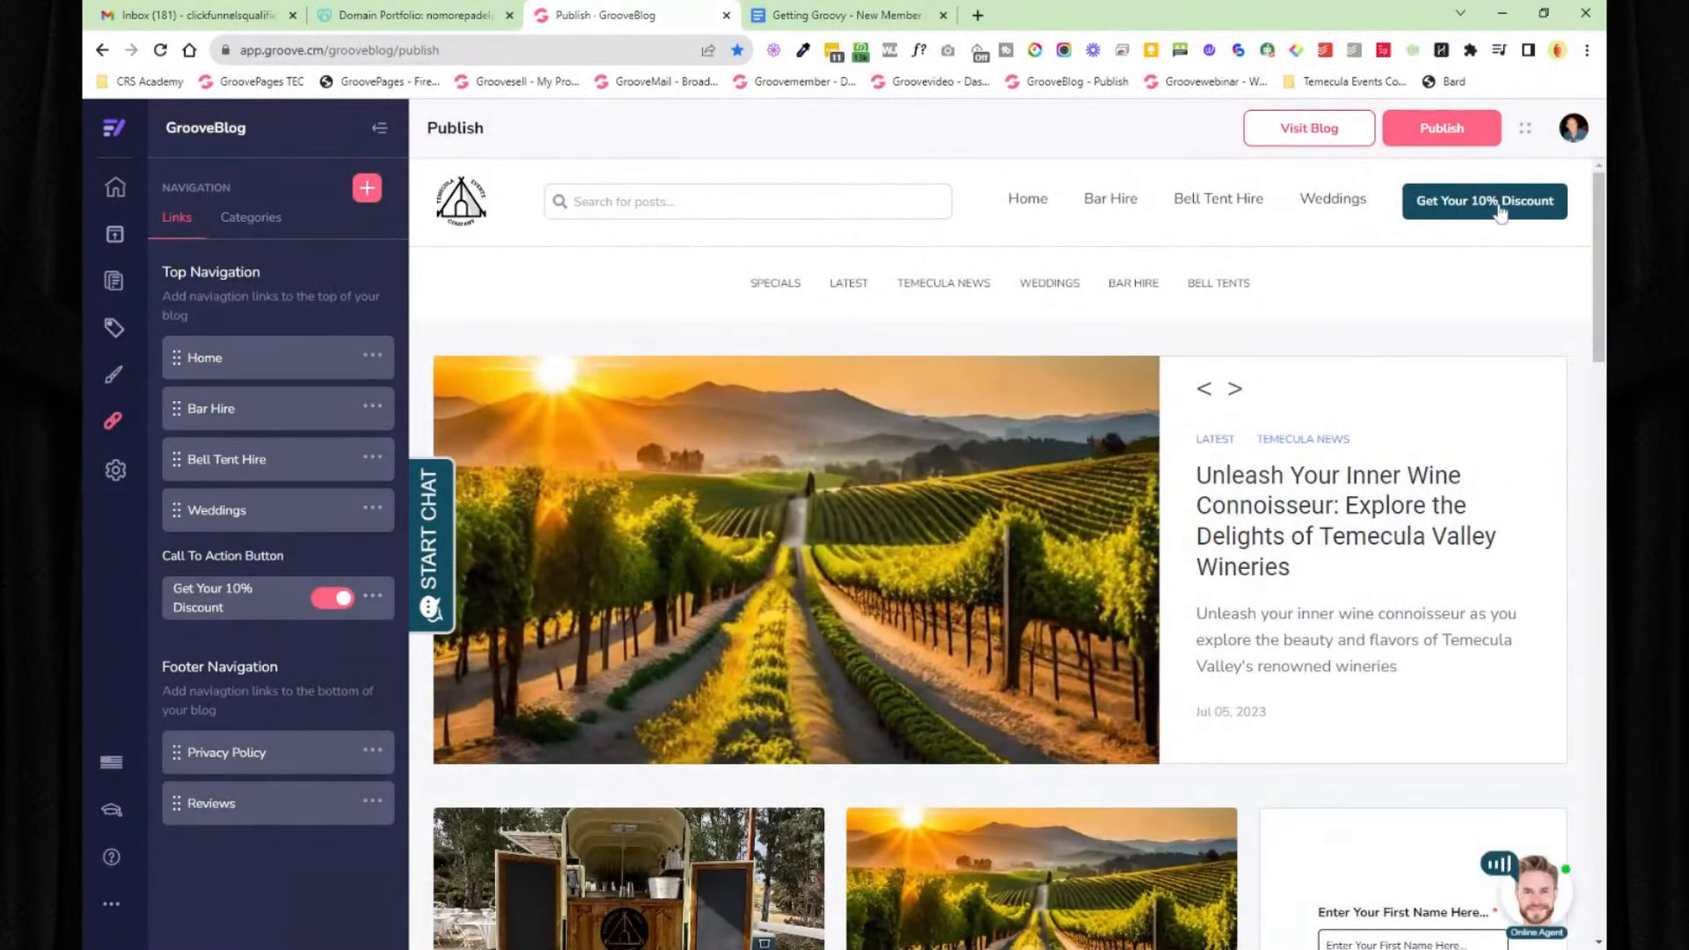
- Examine the blog preview down to its footer links and copyright line, and return to the header
scroll(545, 699, down, 20)
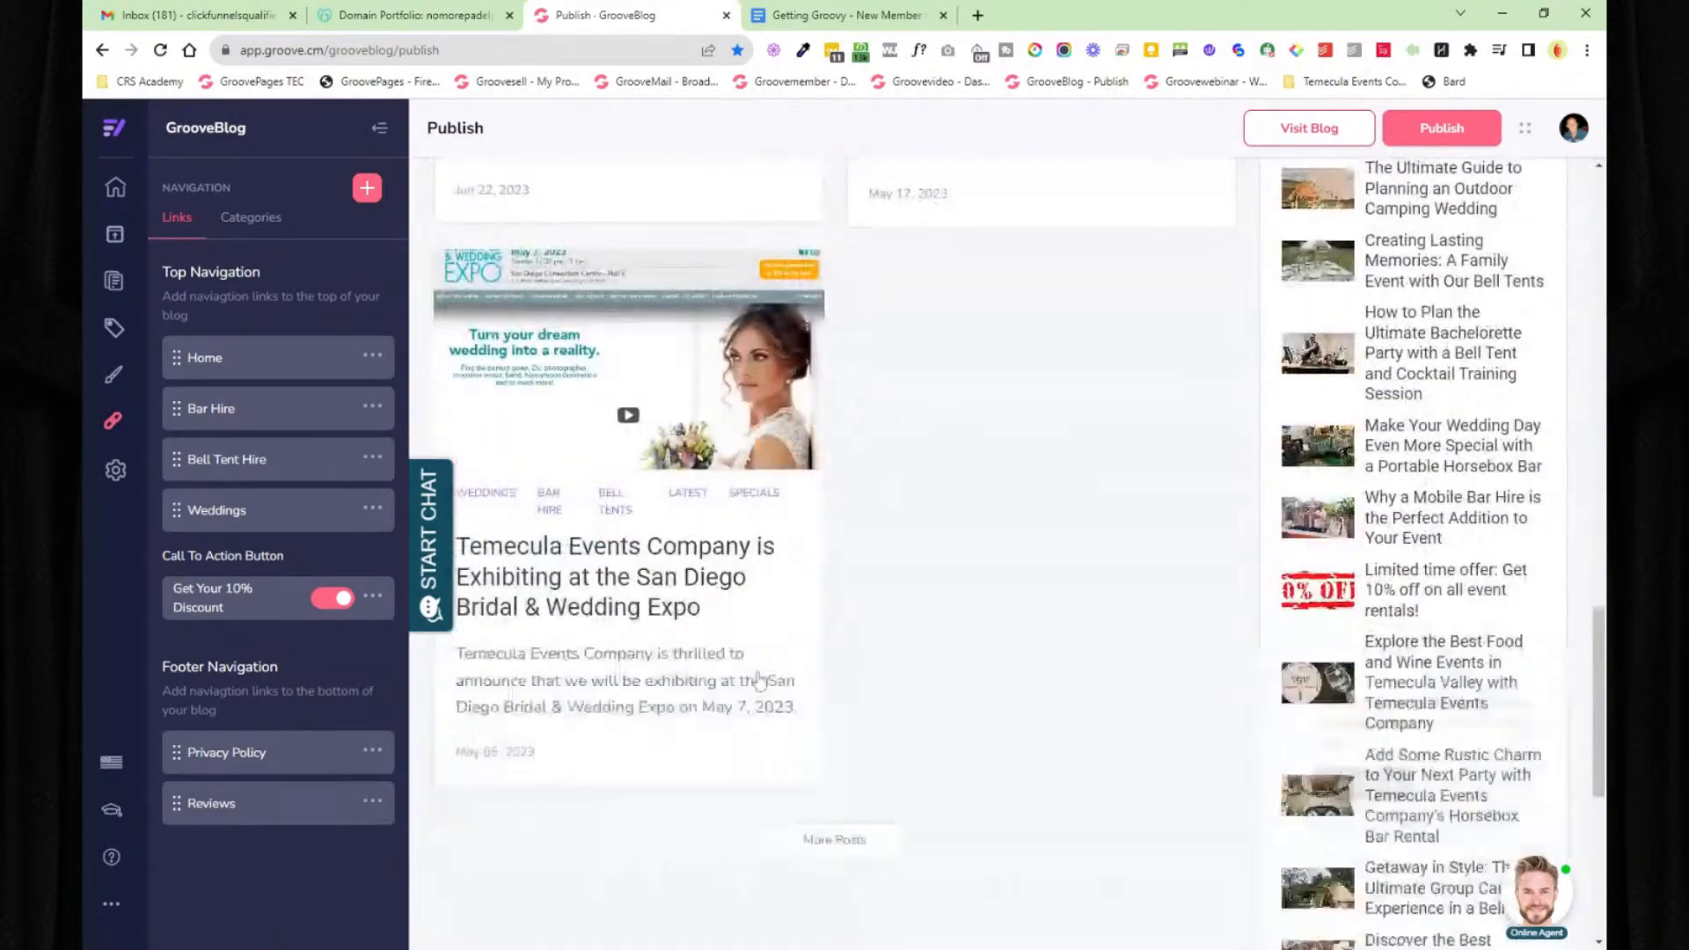
scroll(760, 680, down, 5)
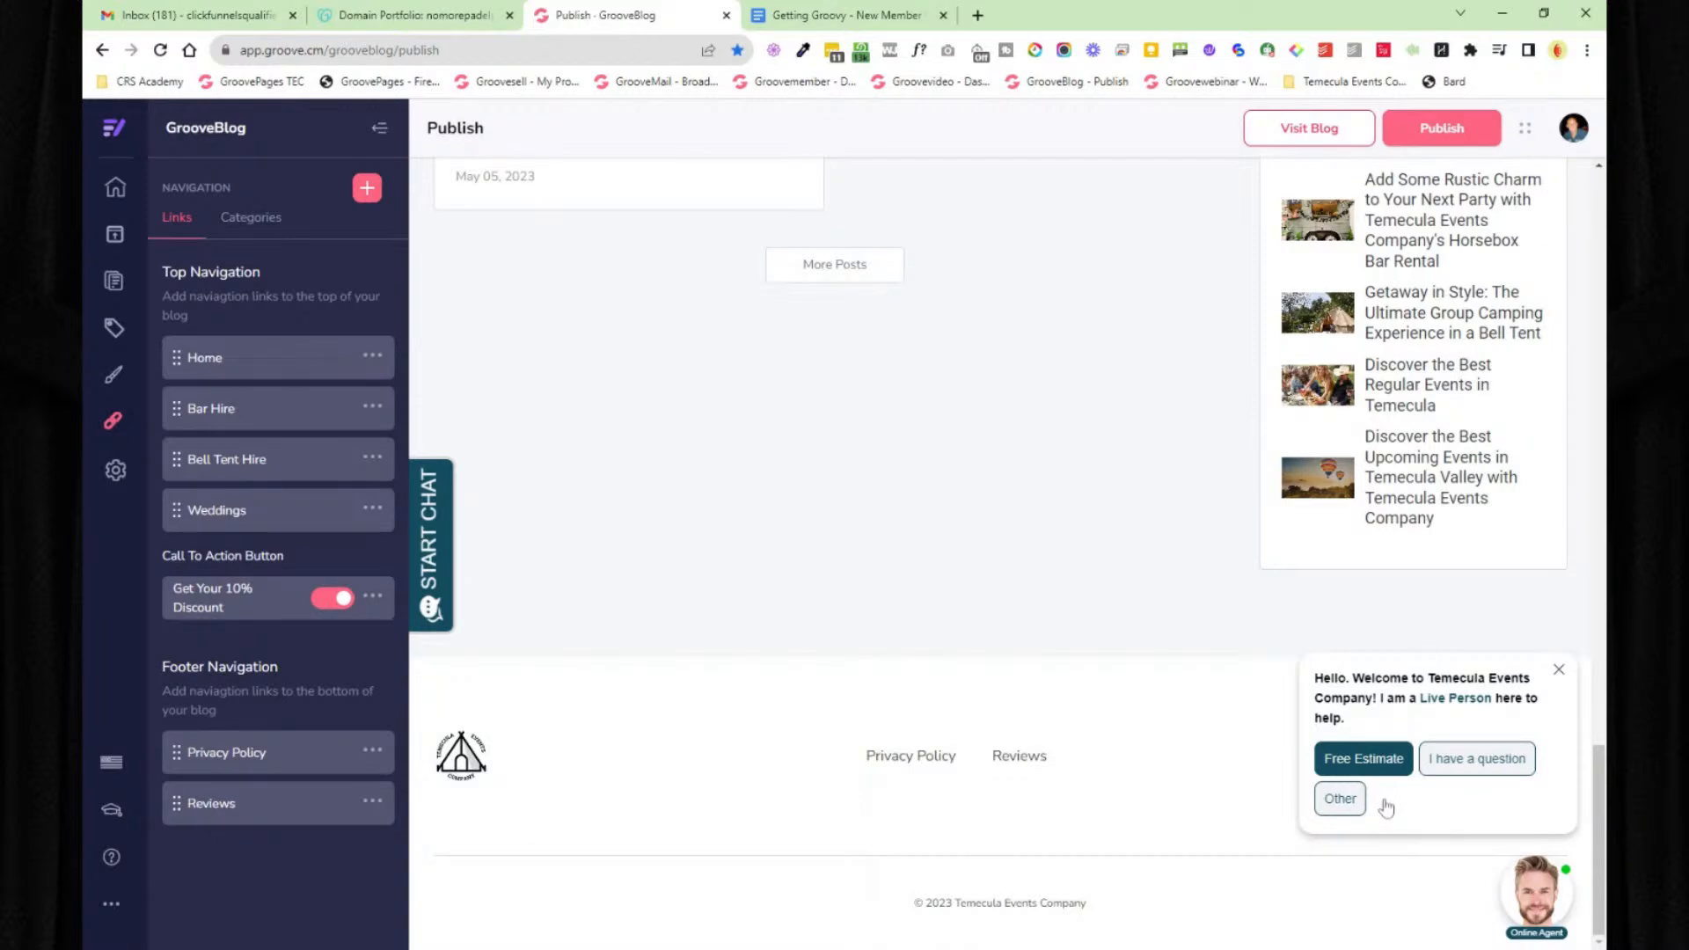
scroll(1046, 517, up, 15)
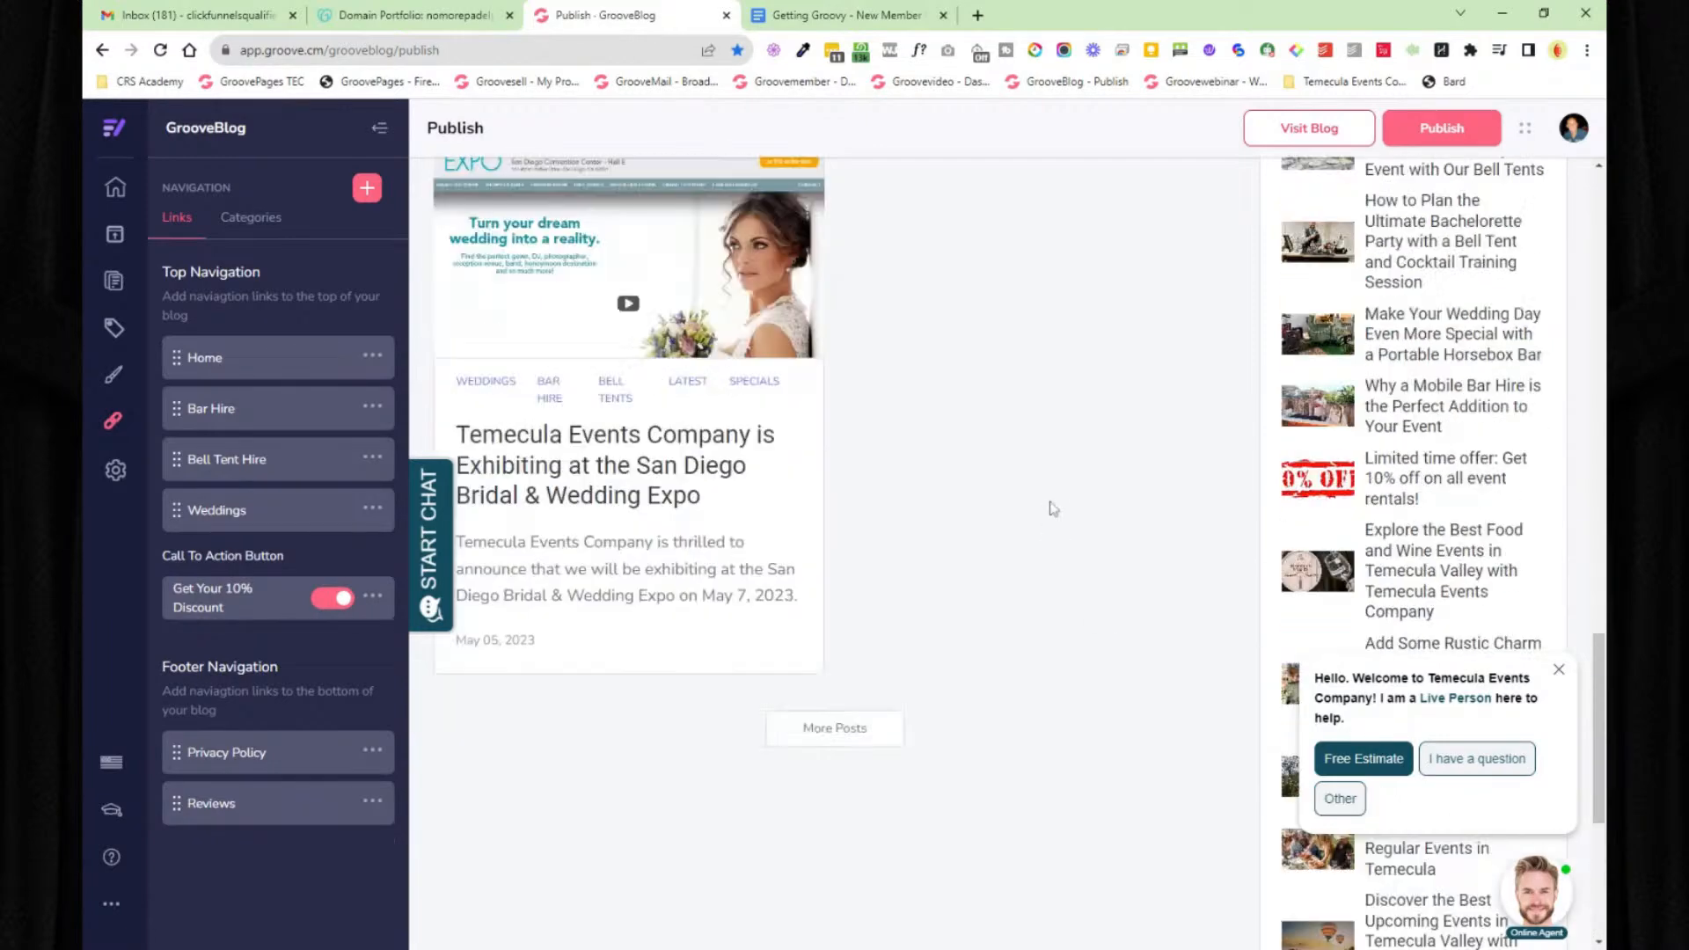
scroll(1052, 509, up, 10)
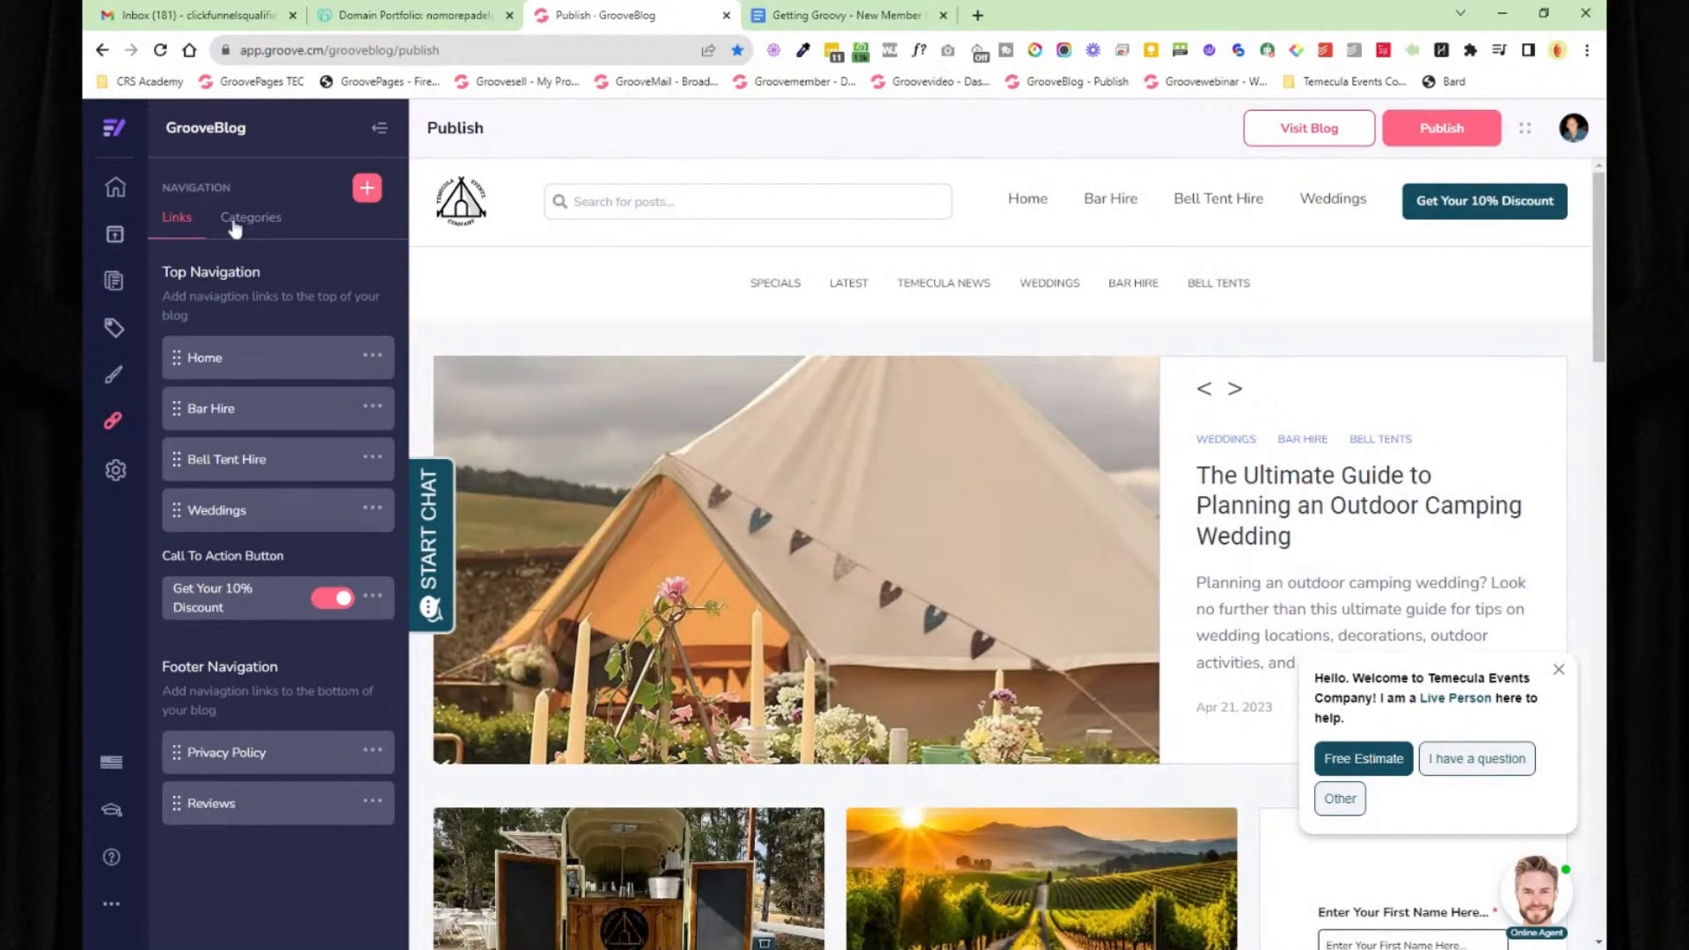
- Open the blog's category navigation, examine its entries and compare them with the category bar in the preview
click(235, 224)
drag(749, 291, 1243, 284)
click(668, 310)
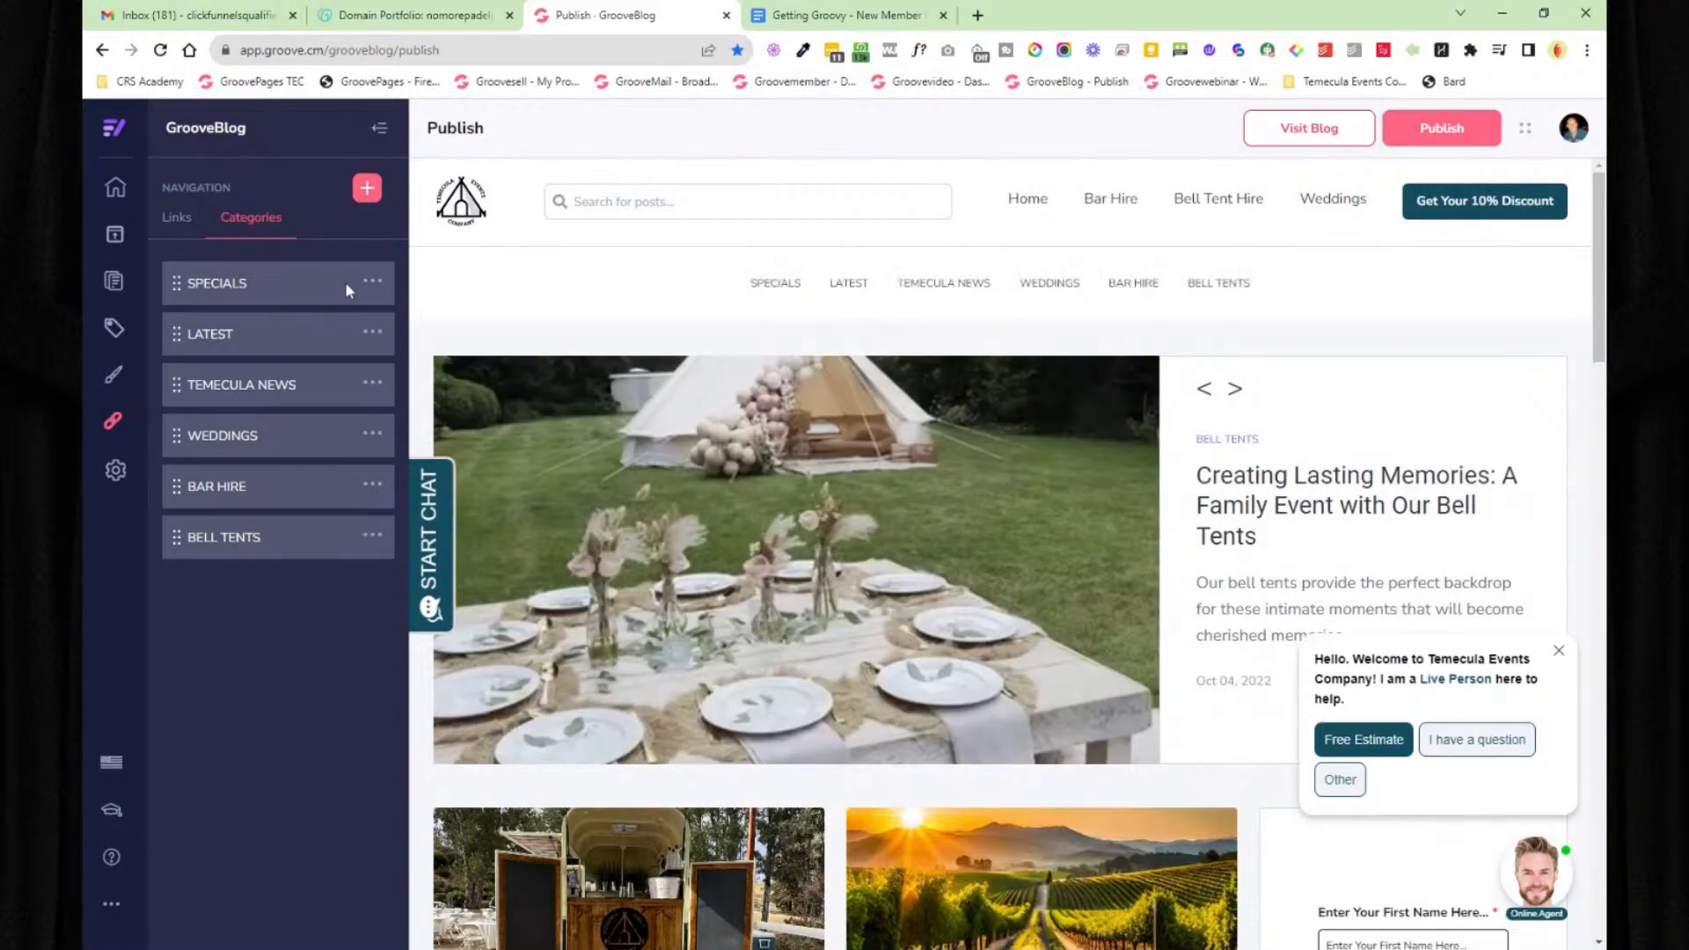
click(372, 286)
click(361, 250)
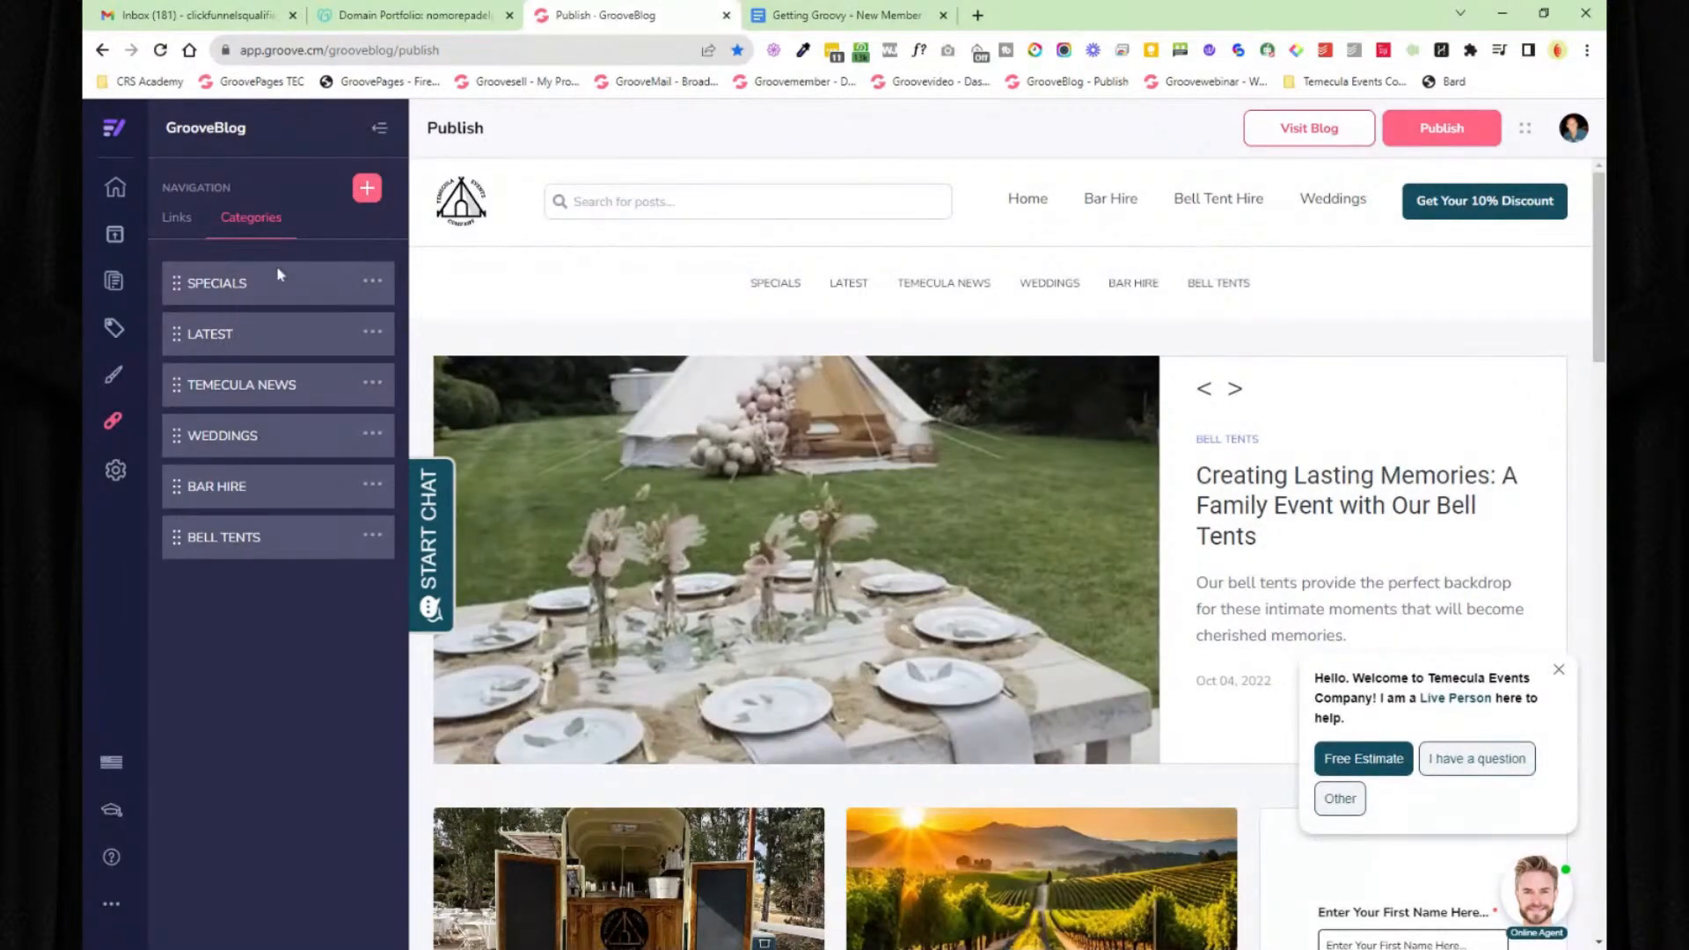
- Open the GrooveBlog Classic theme for customizing and browse the available heading fonts without changing the selection
click(113, 378)
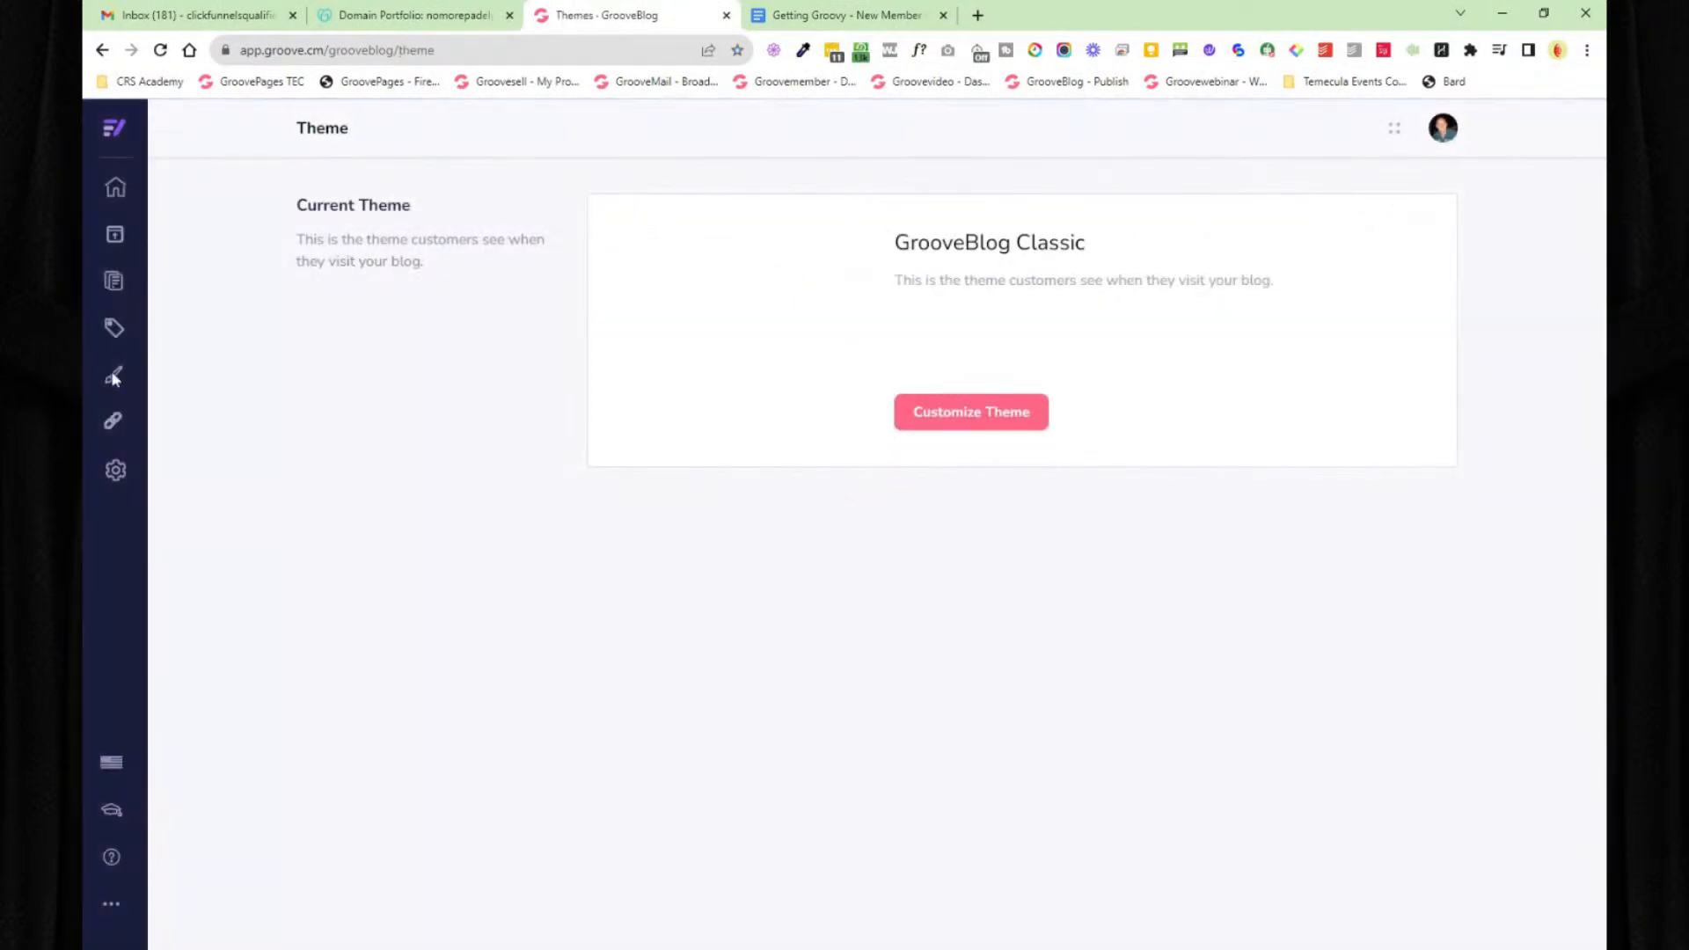
click(997, 417)
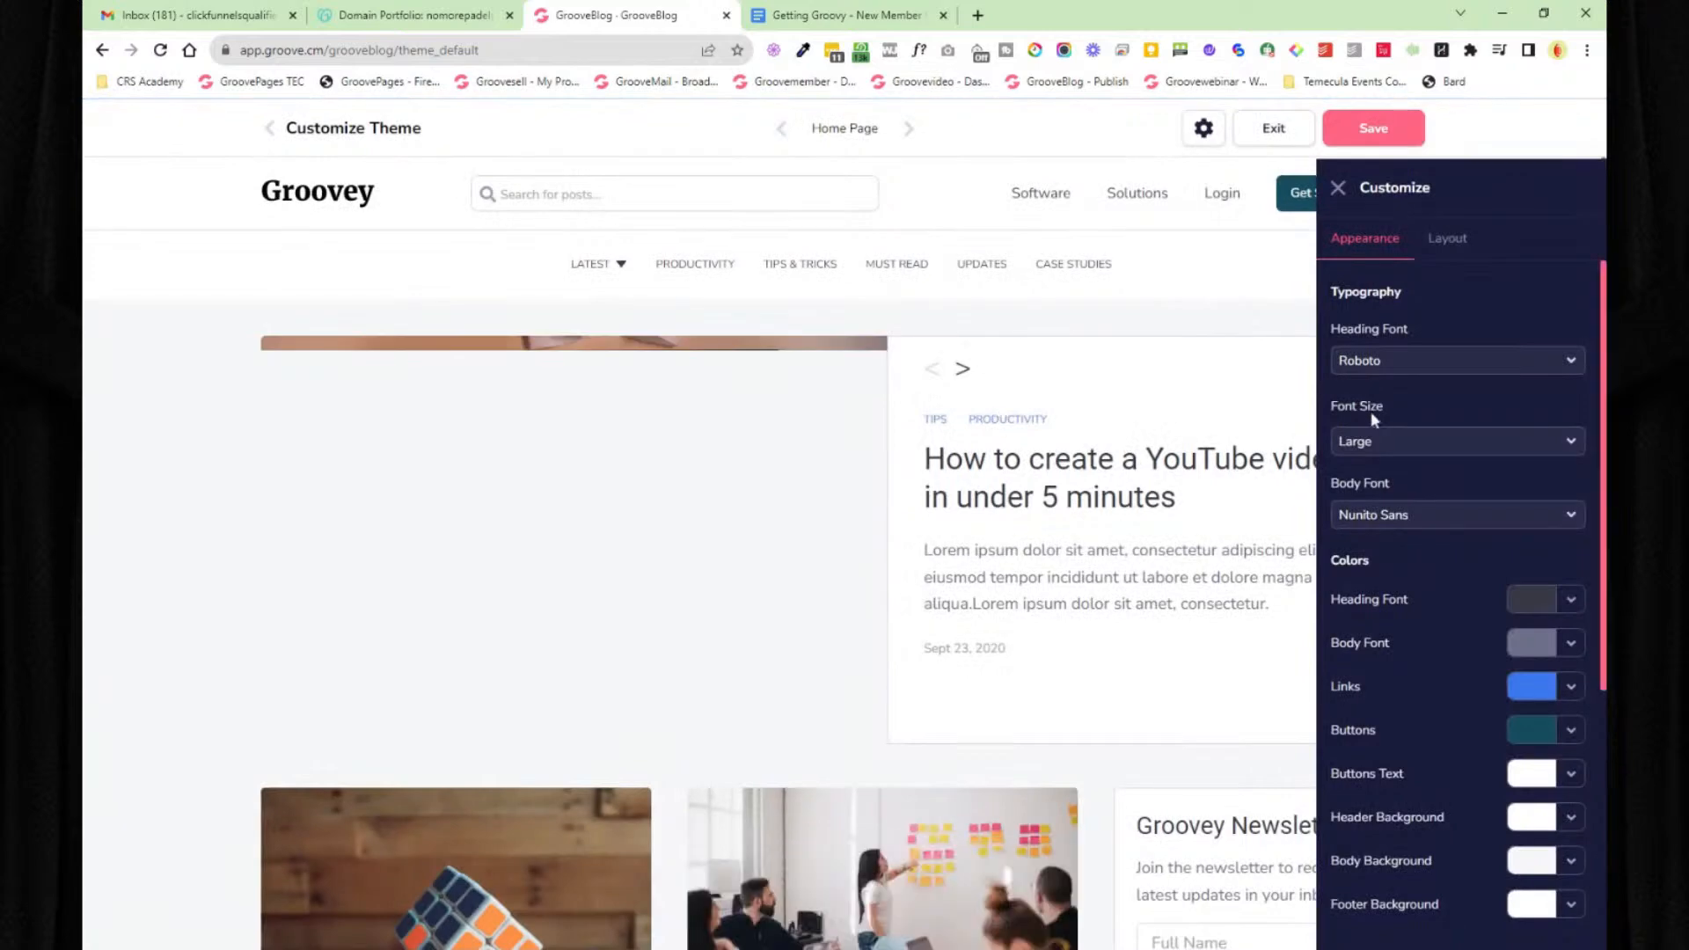
click(1492, 361)
scroll(1452, 532, down, 3)
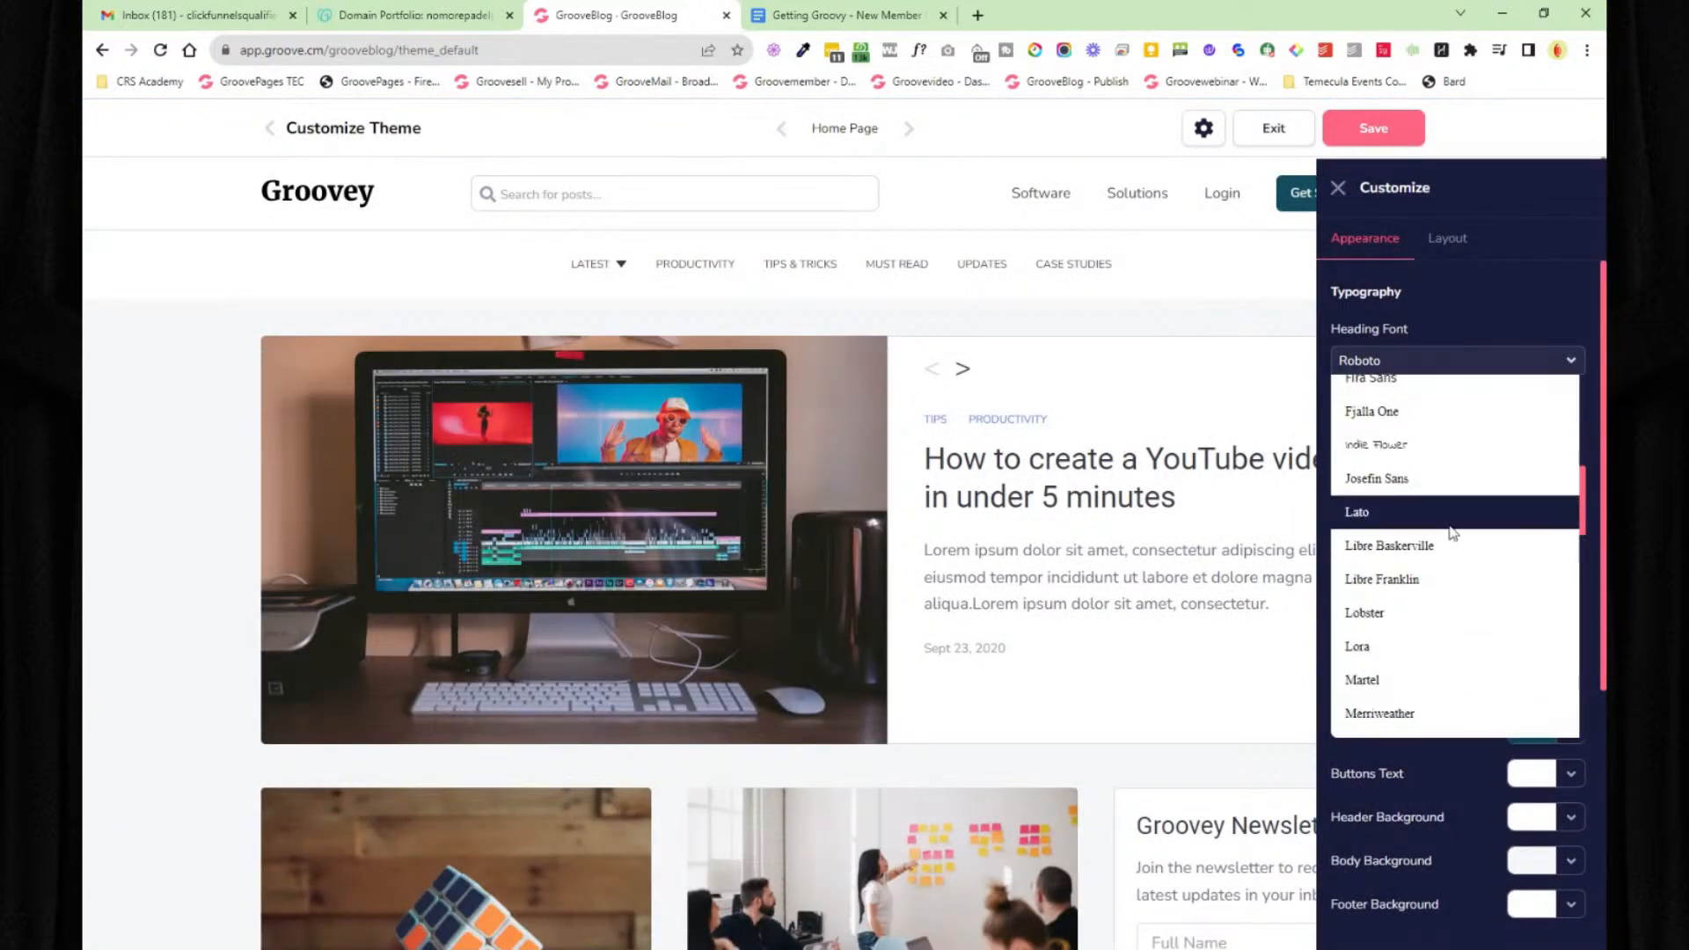
click(1523, 314)
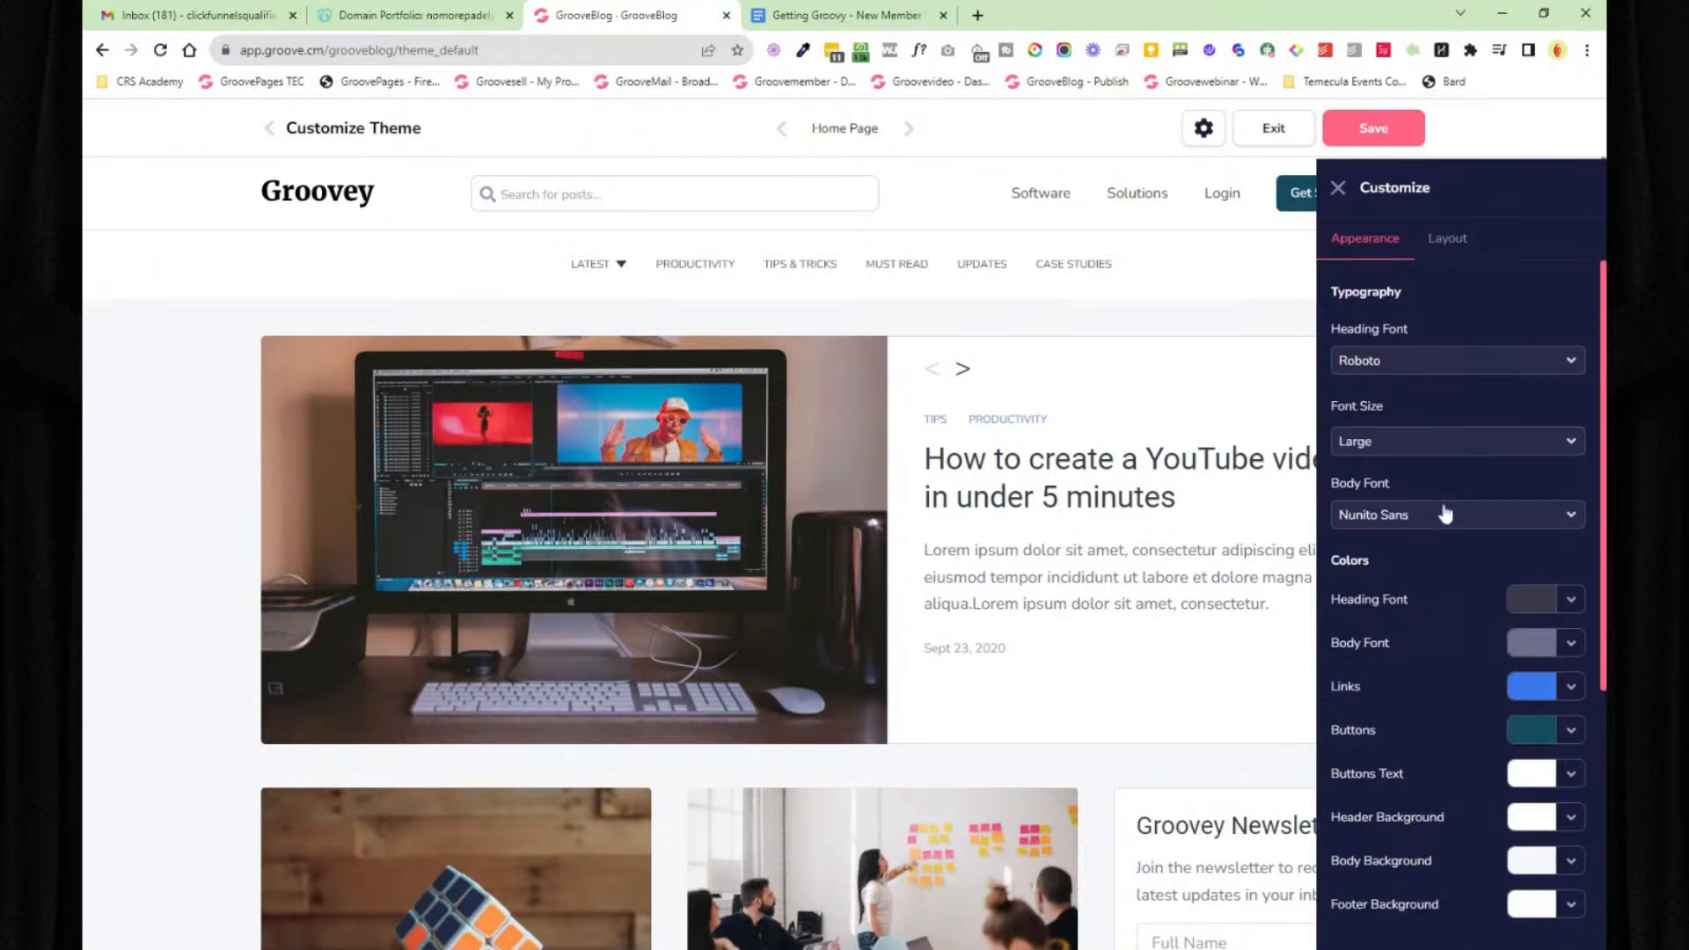
- Open the Home Page layout options and switch the sidebar, categories and optin form off and back on
click(1447, 243)
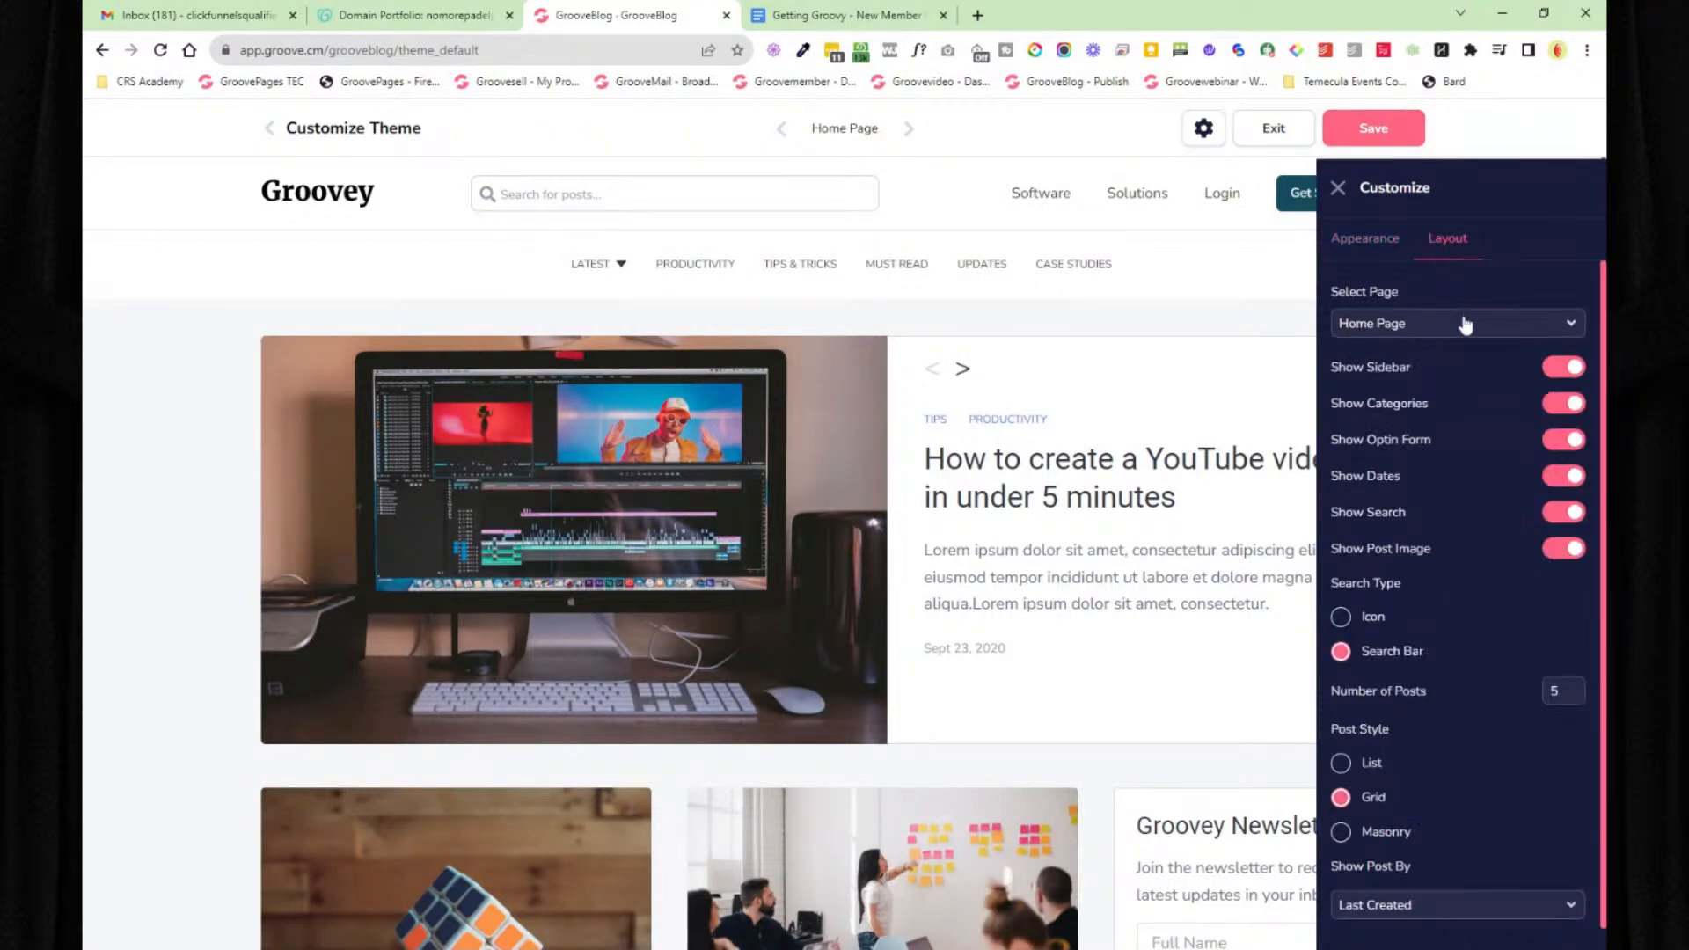
click(1563, 368)
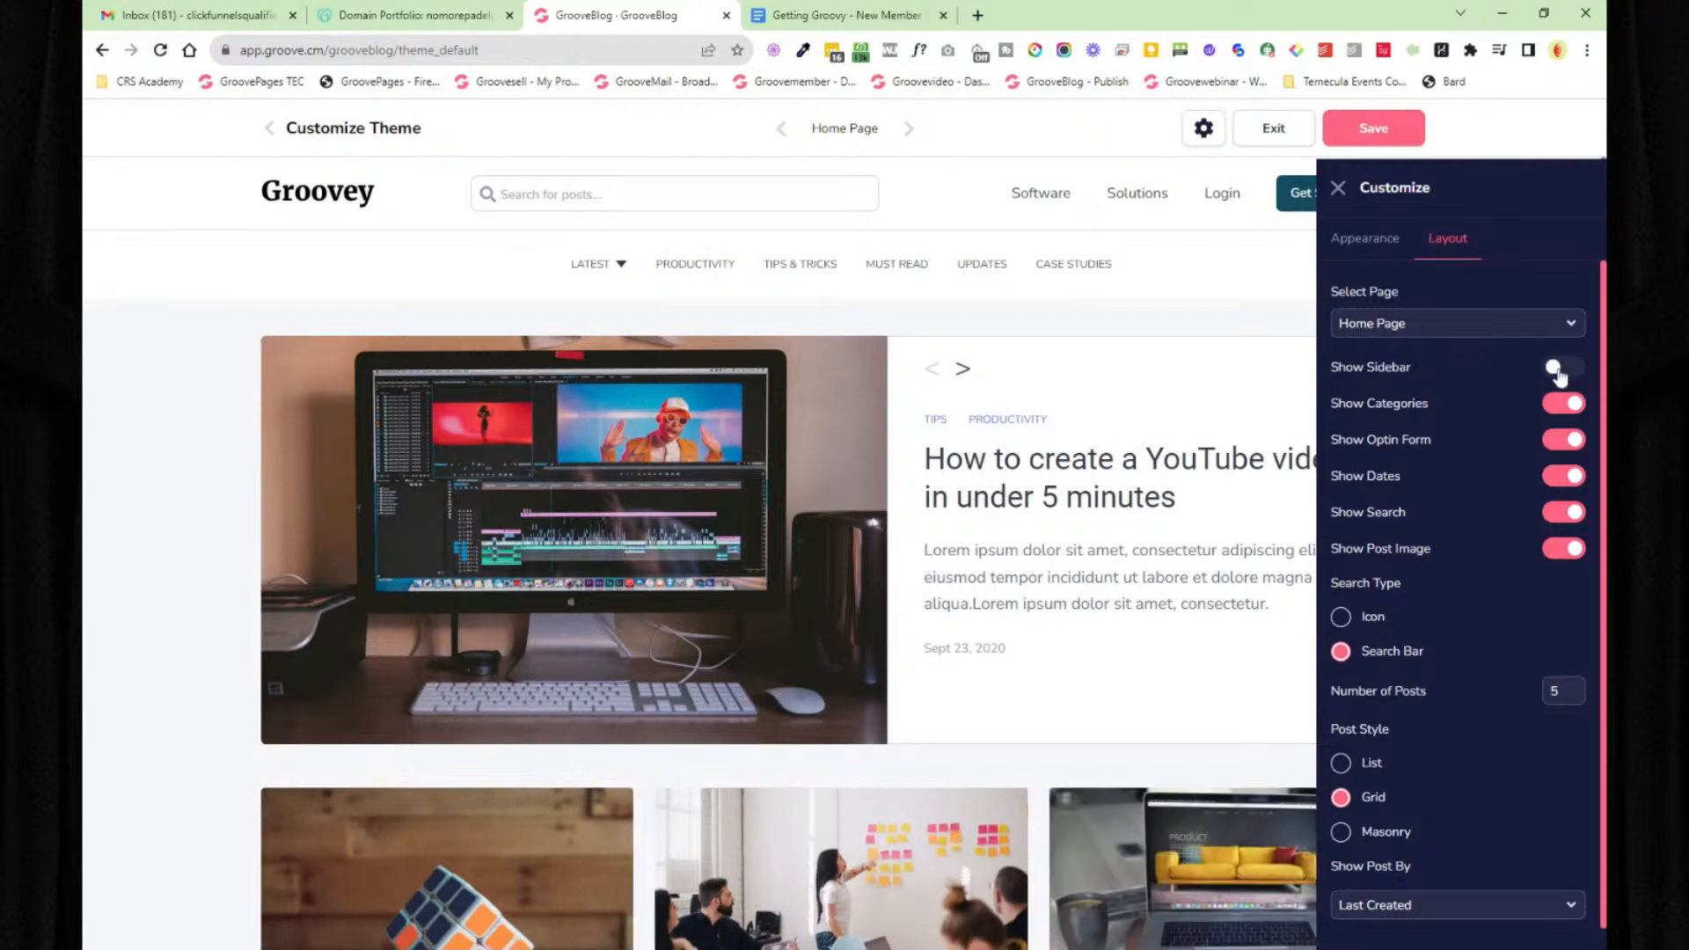
click(1562, 368)
scroll(700, 554, down, 5)
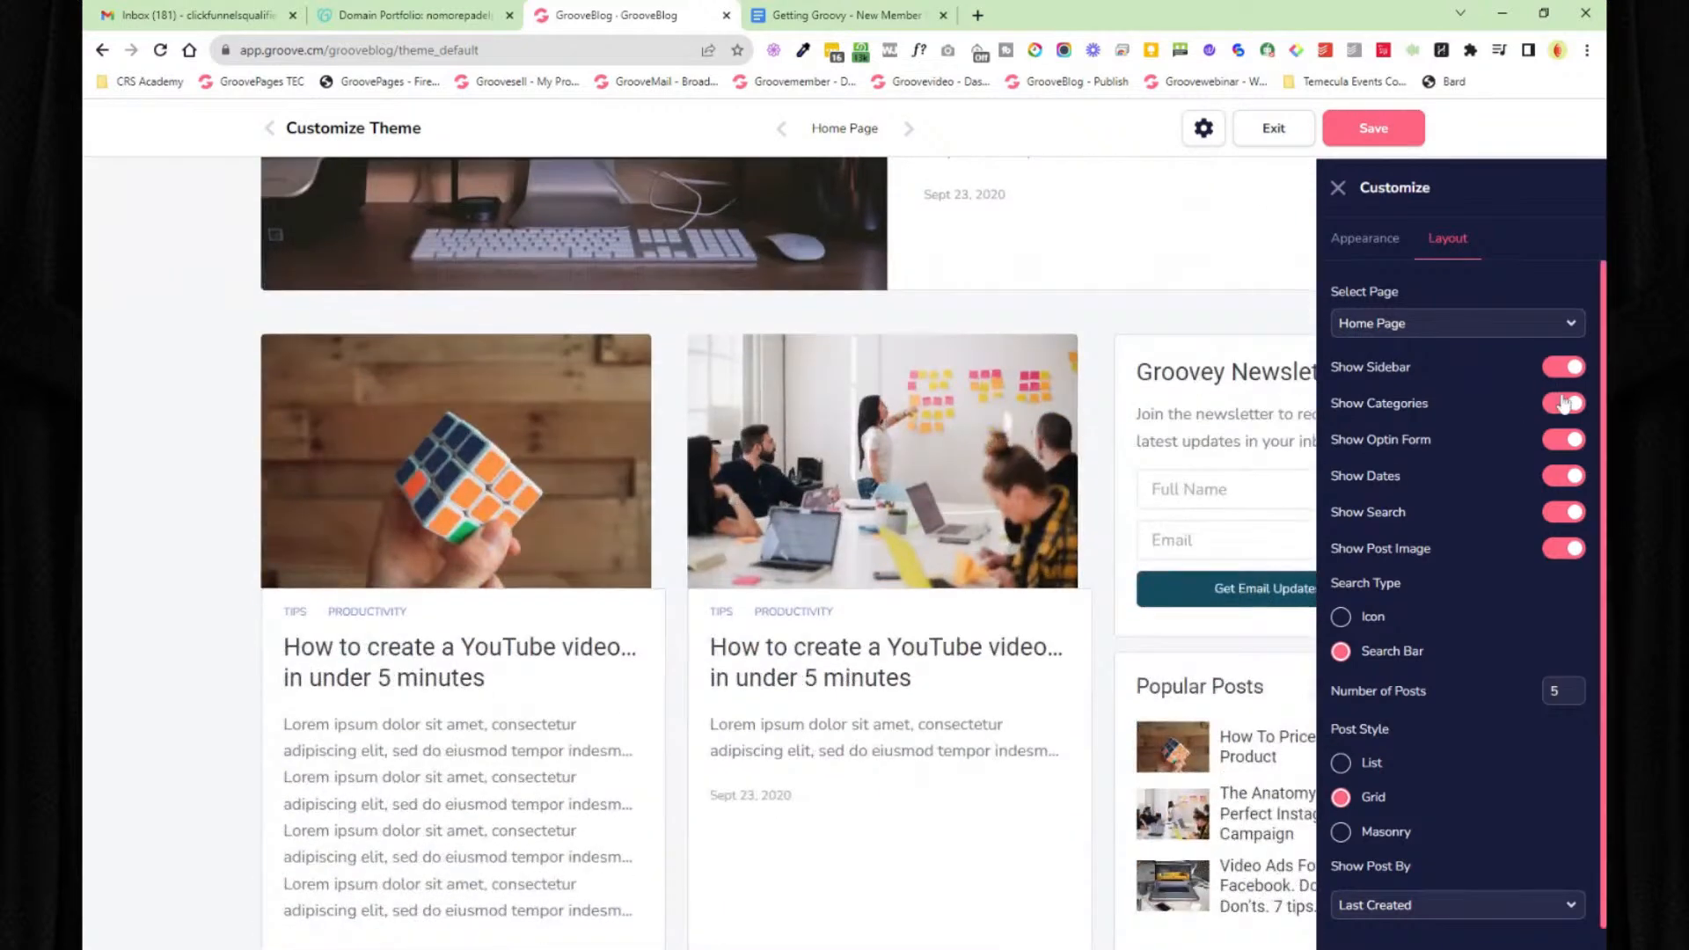
click(1565, 403)
click(1564, 404)
click(1559, 453)
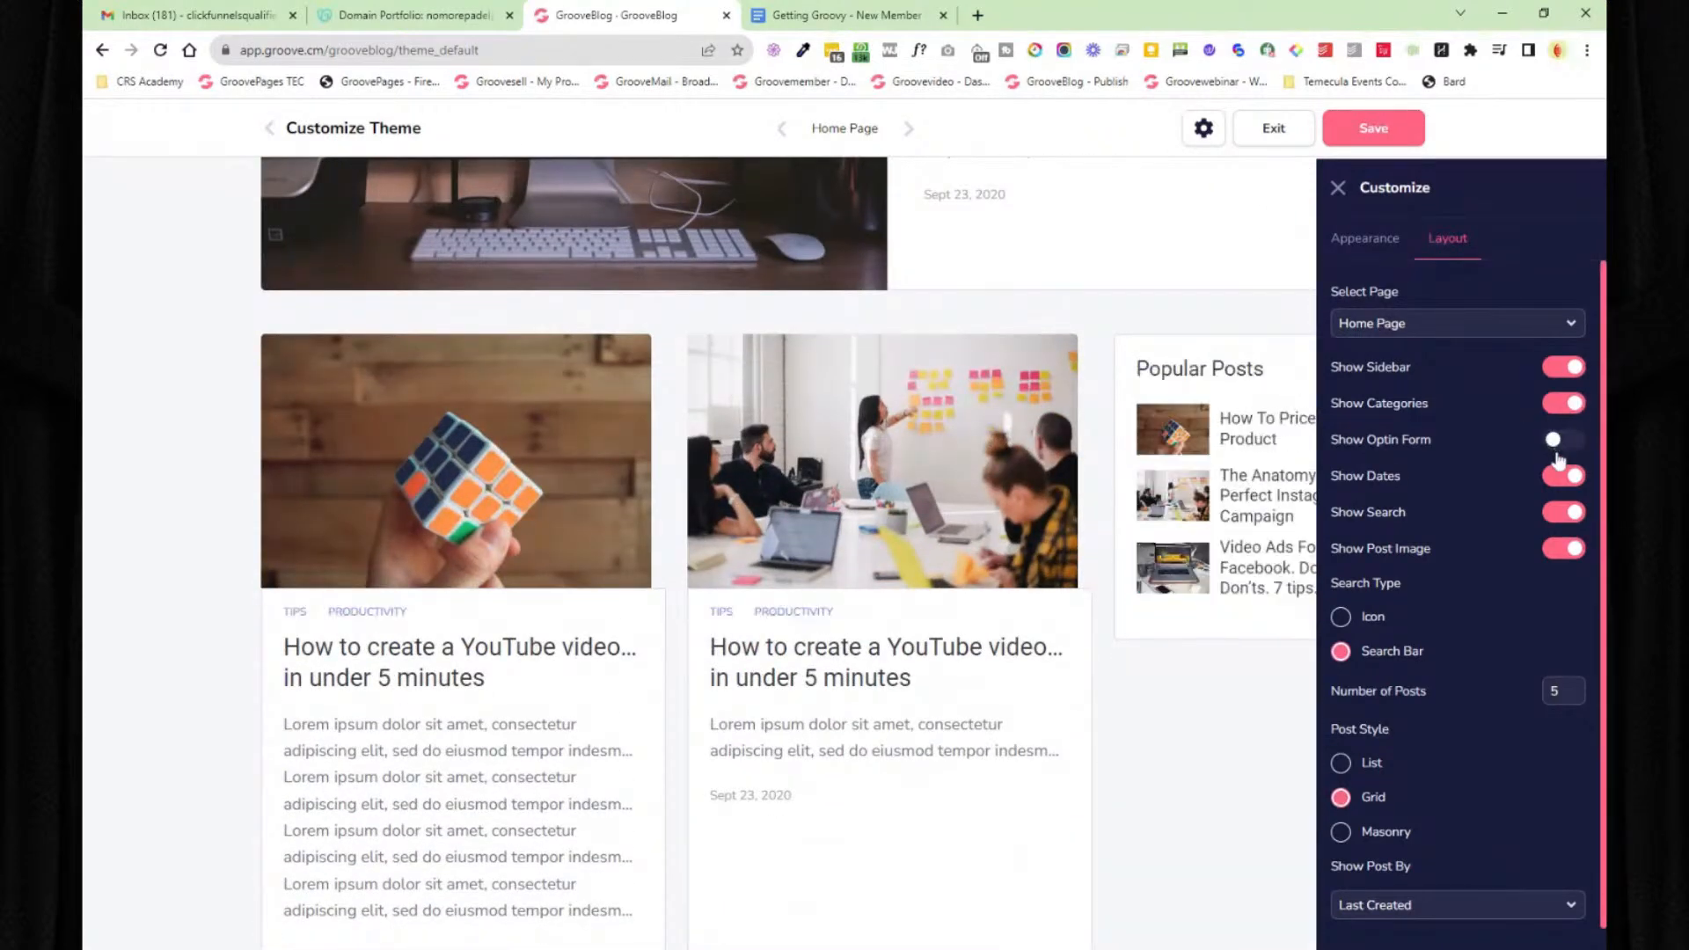
click(1557, 454)
scroll(1475, 426, up, 1)
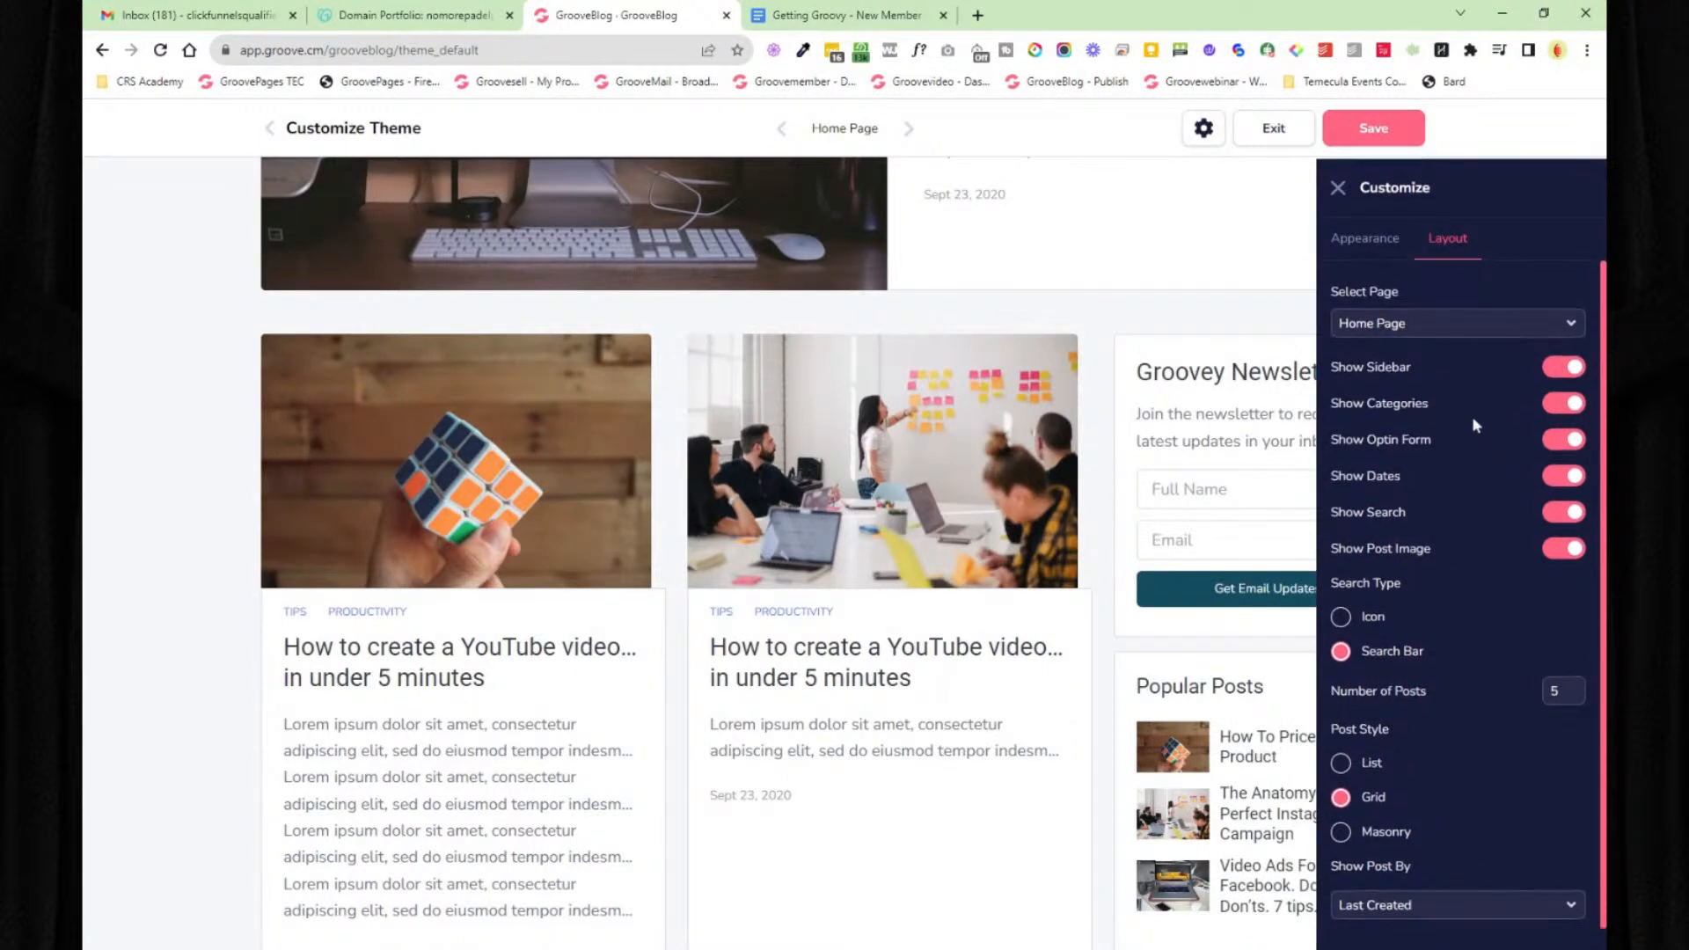
- Select the Post Page layout and switch its sidebar and dates off and back on
click(1489, 332)
click(1450, 386)
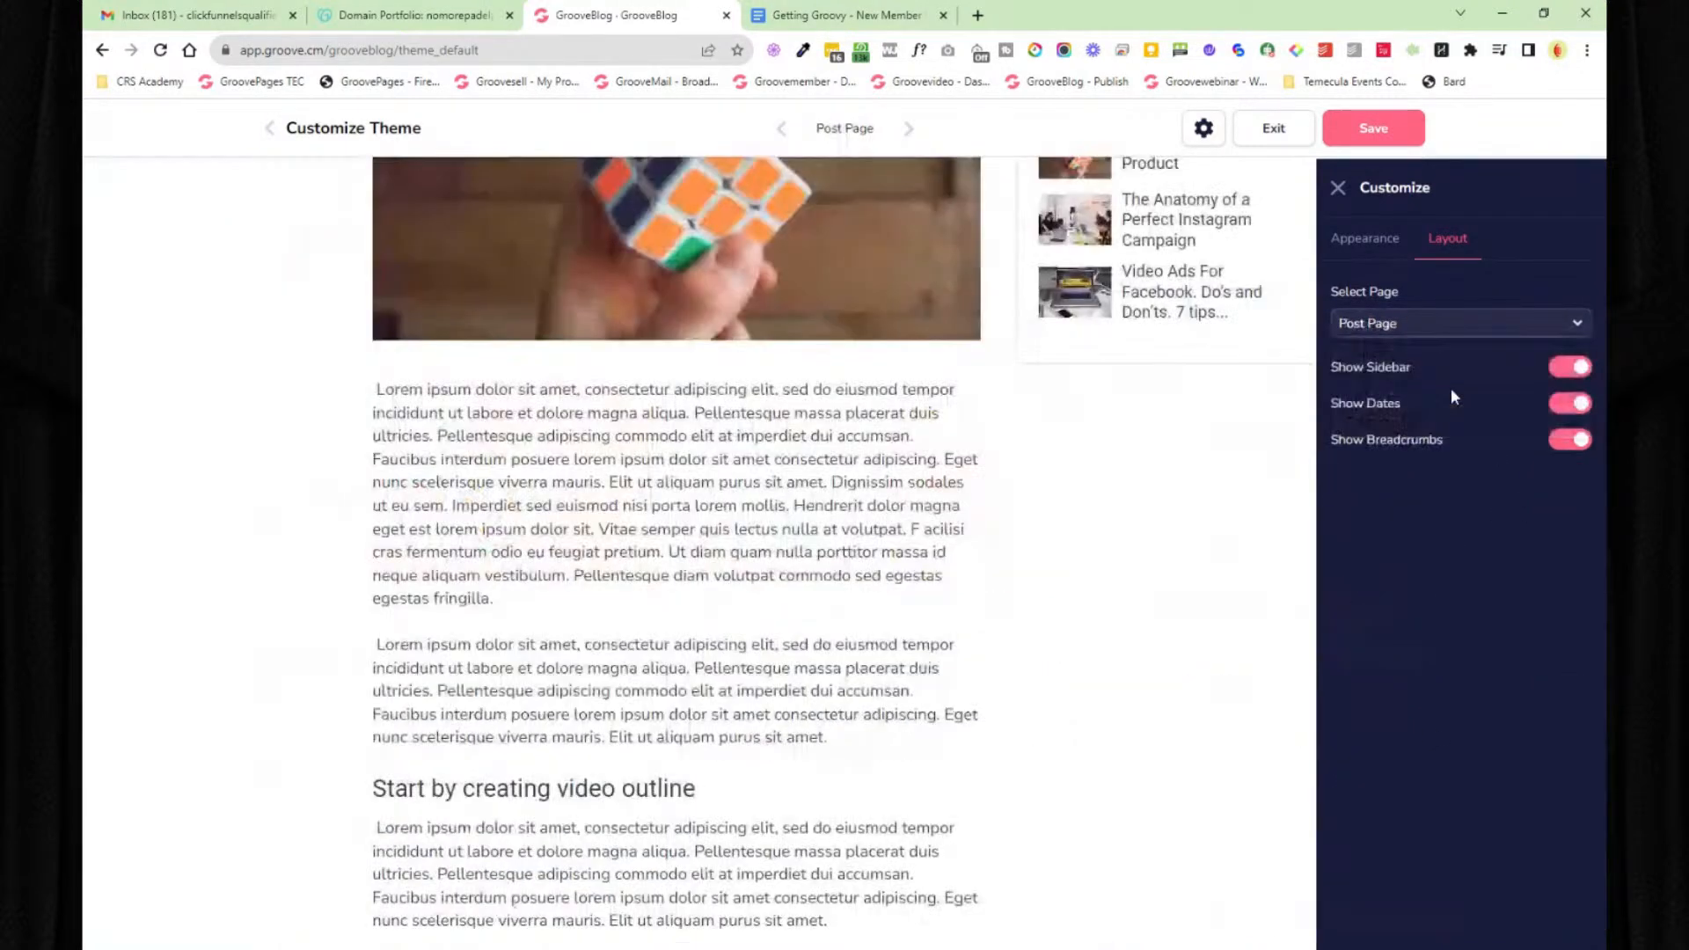
click(1557, 368)
click(1562, 368)
click(1568, 405)
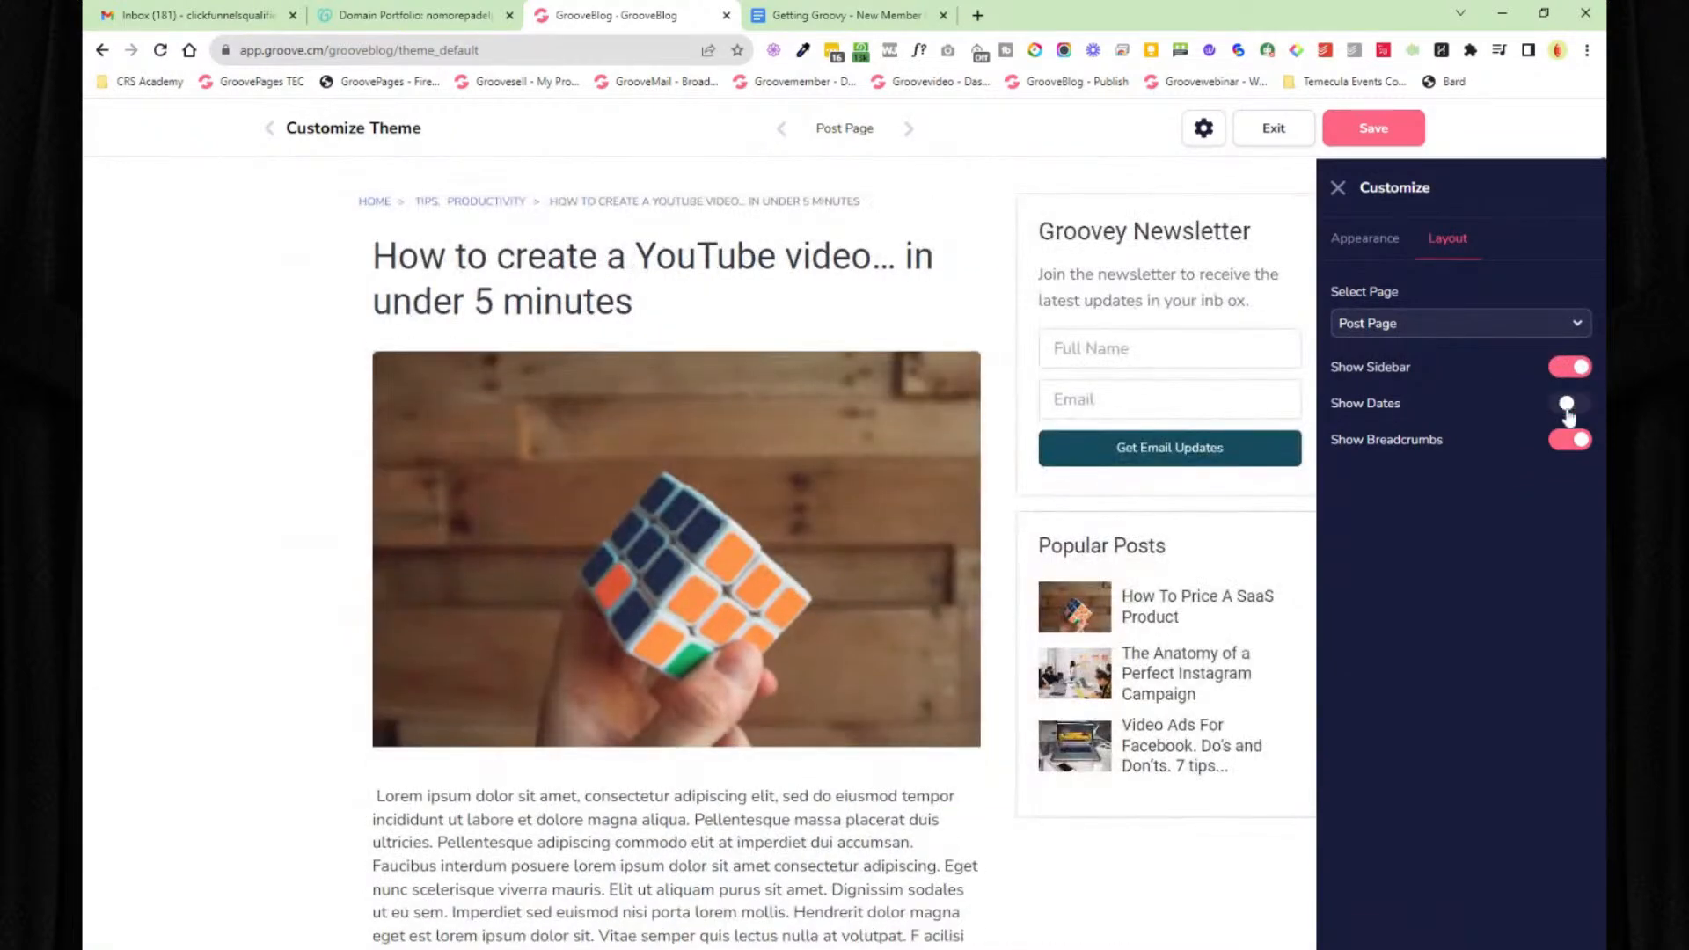
click(1568, 404)
- Examine the Category Page layout options and return to the Home Page layout
click(1462, 323)
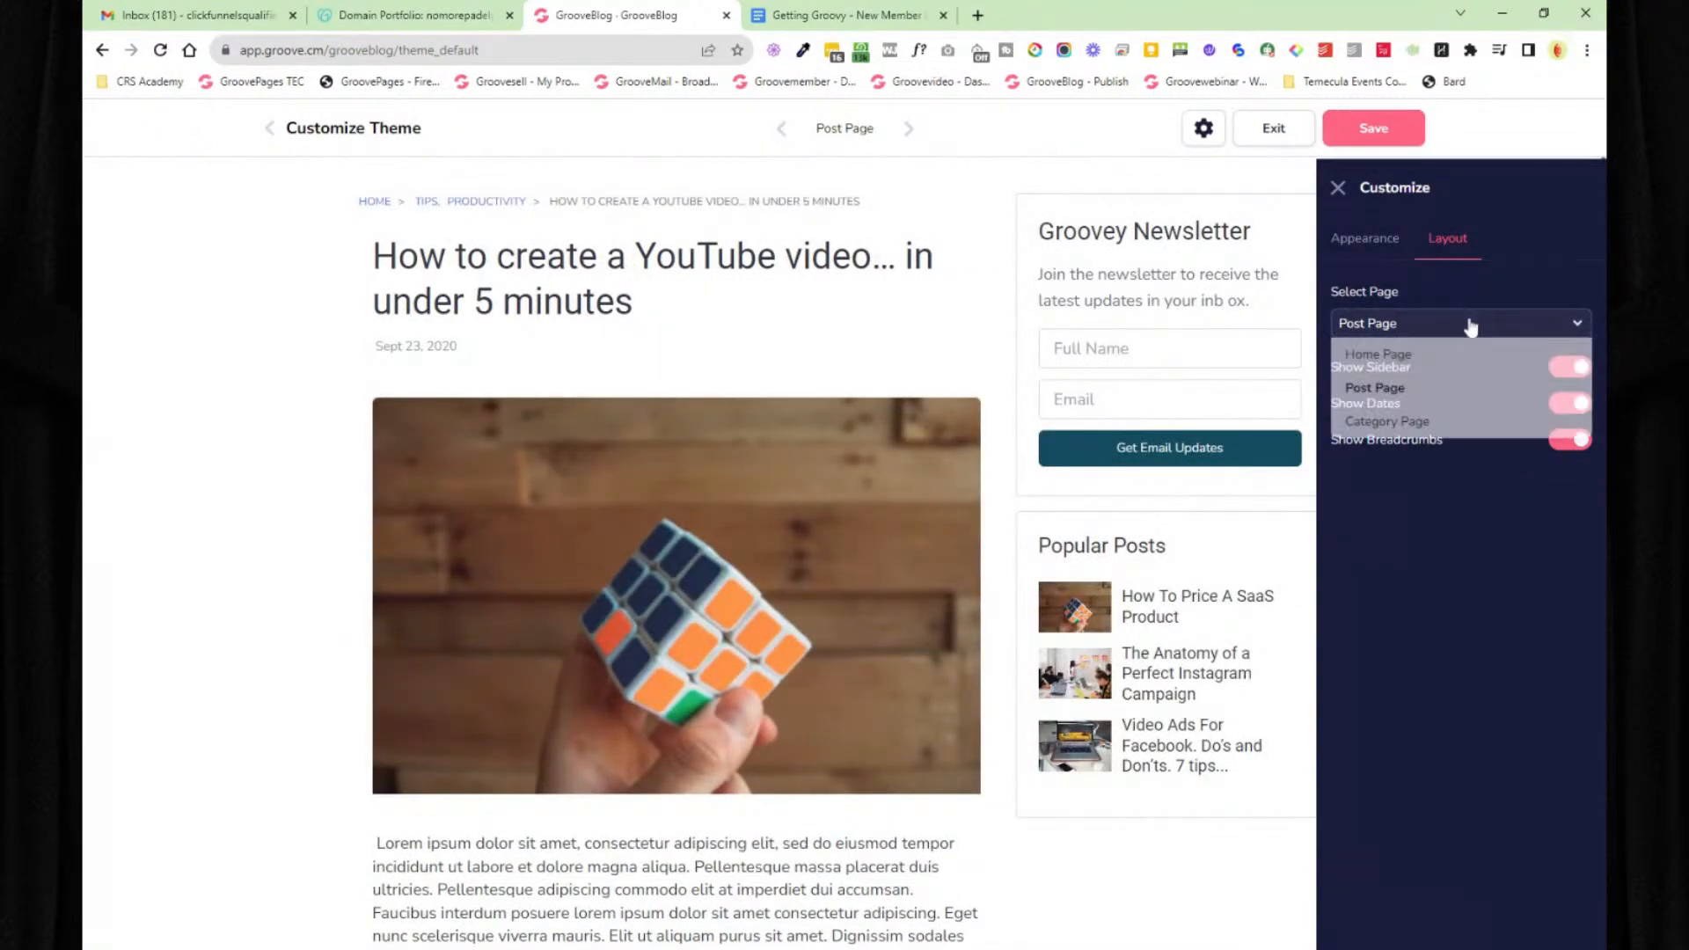
click(1433, 421)
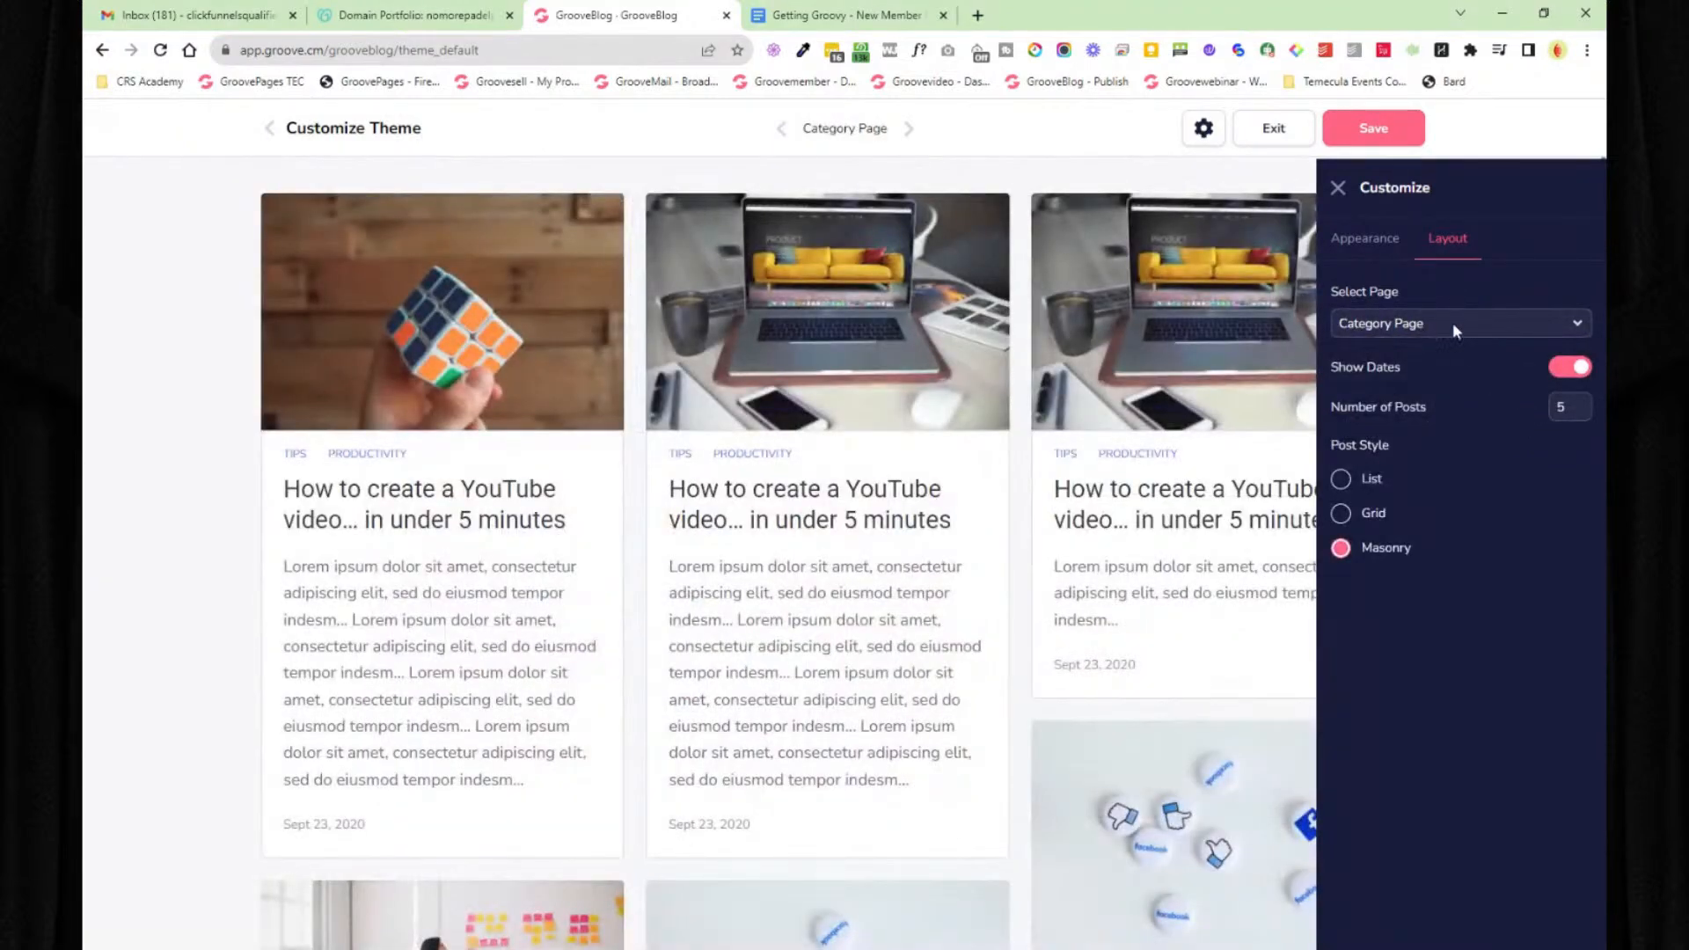
click(1423, 325)
click(1412, 352)
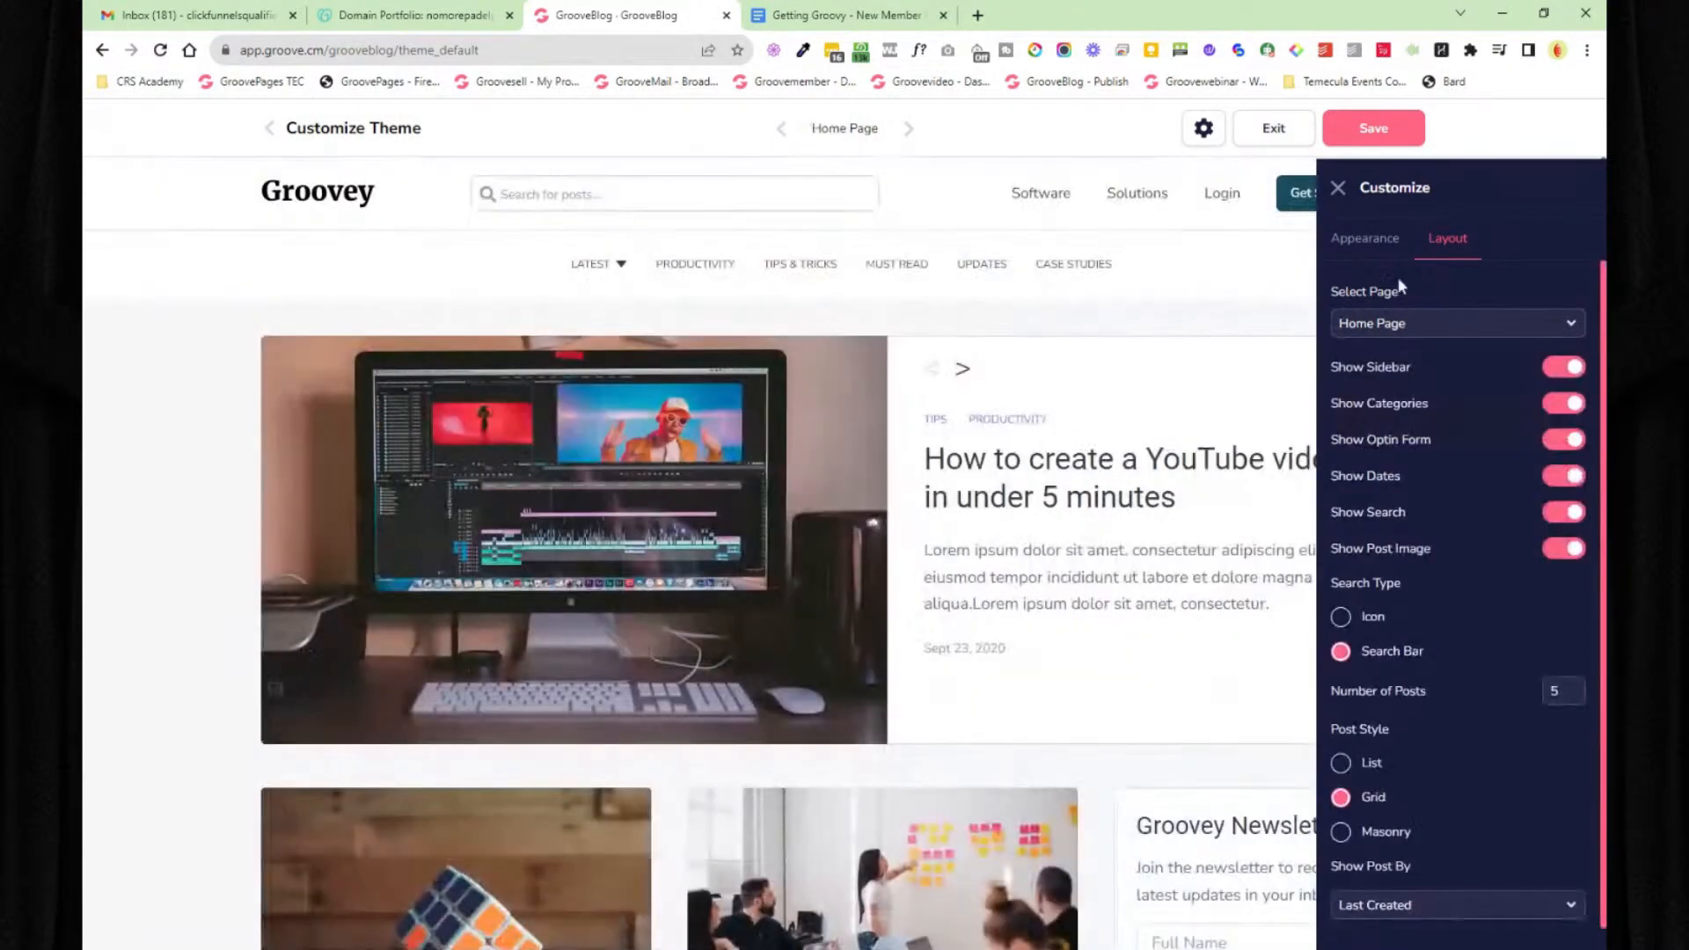
- Return to the appearance settings, view the color choices for links and exit the theme customizer without saving
click(1365, 237)
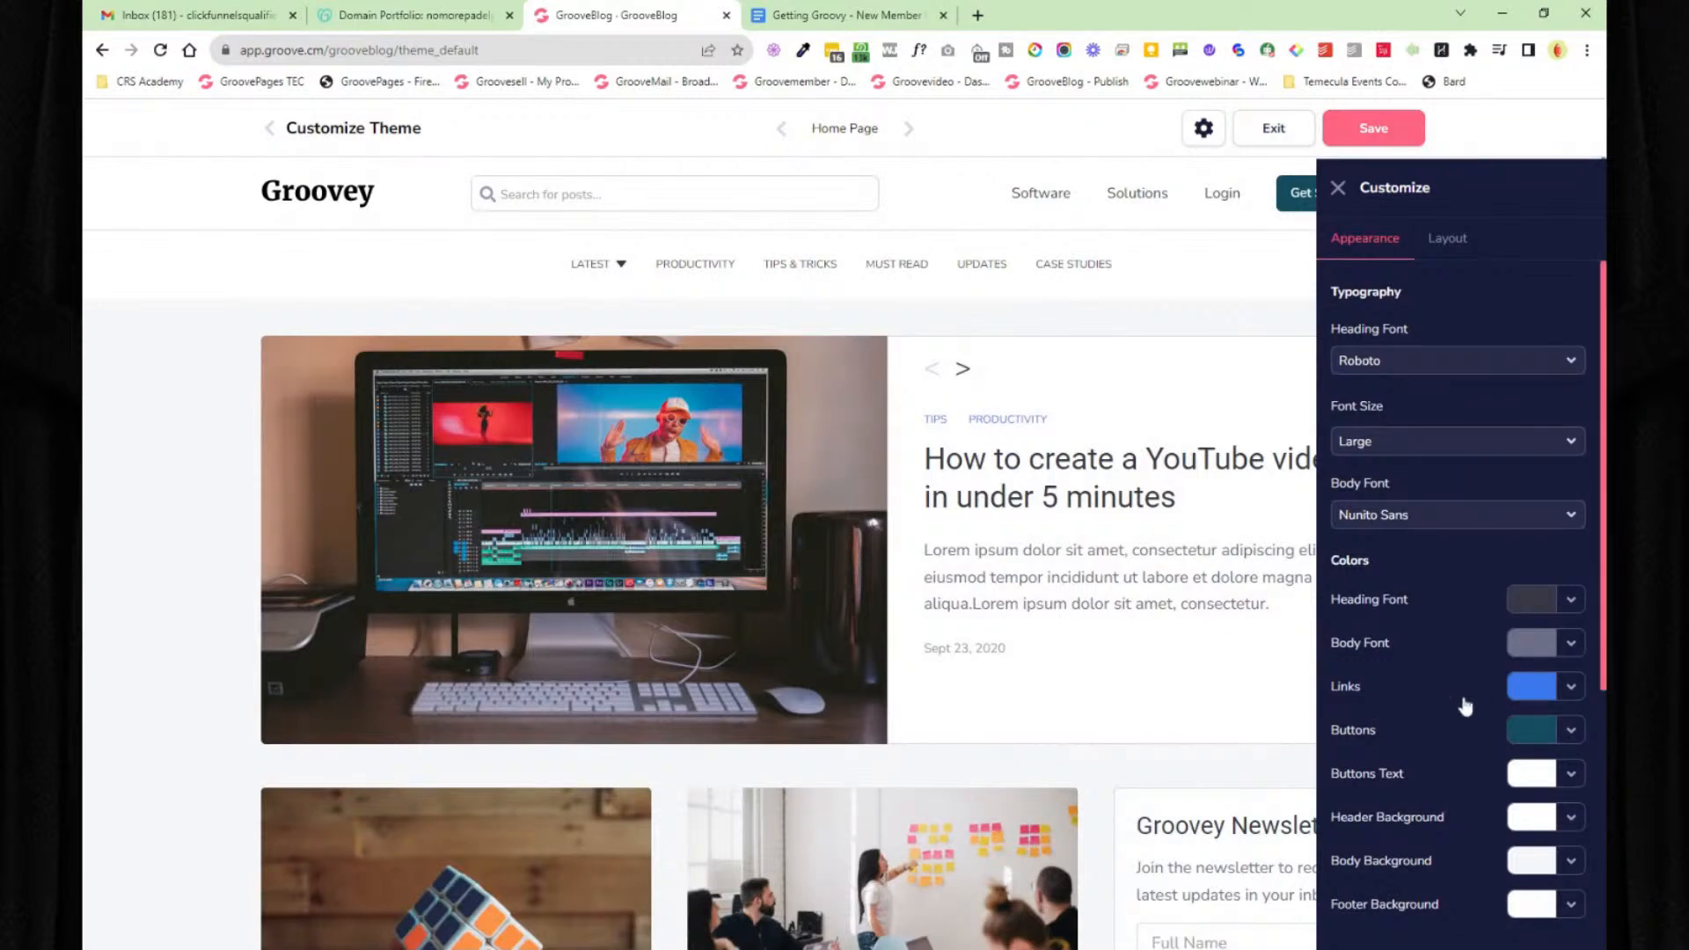
click(1529, 691)
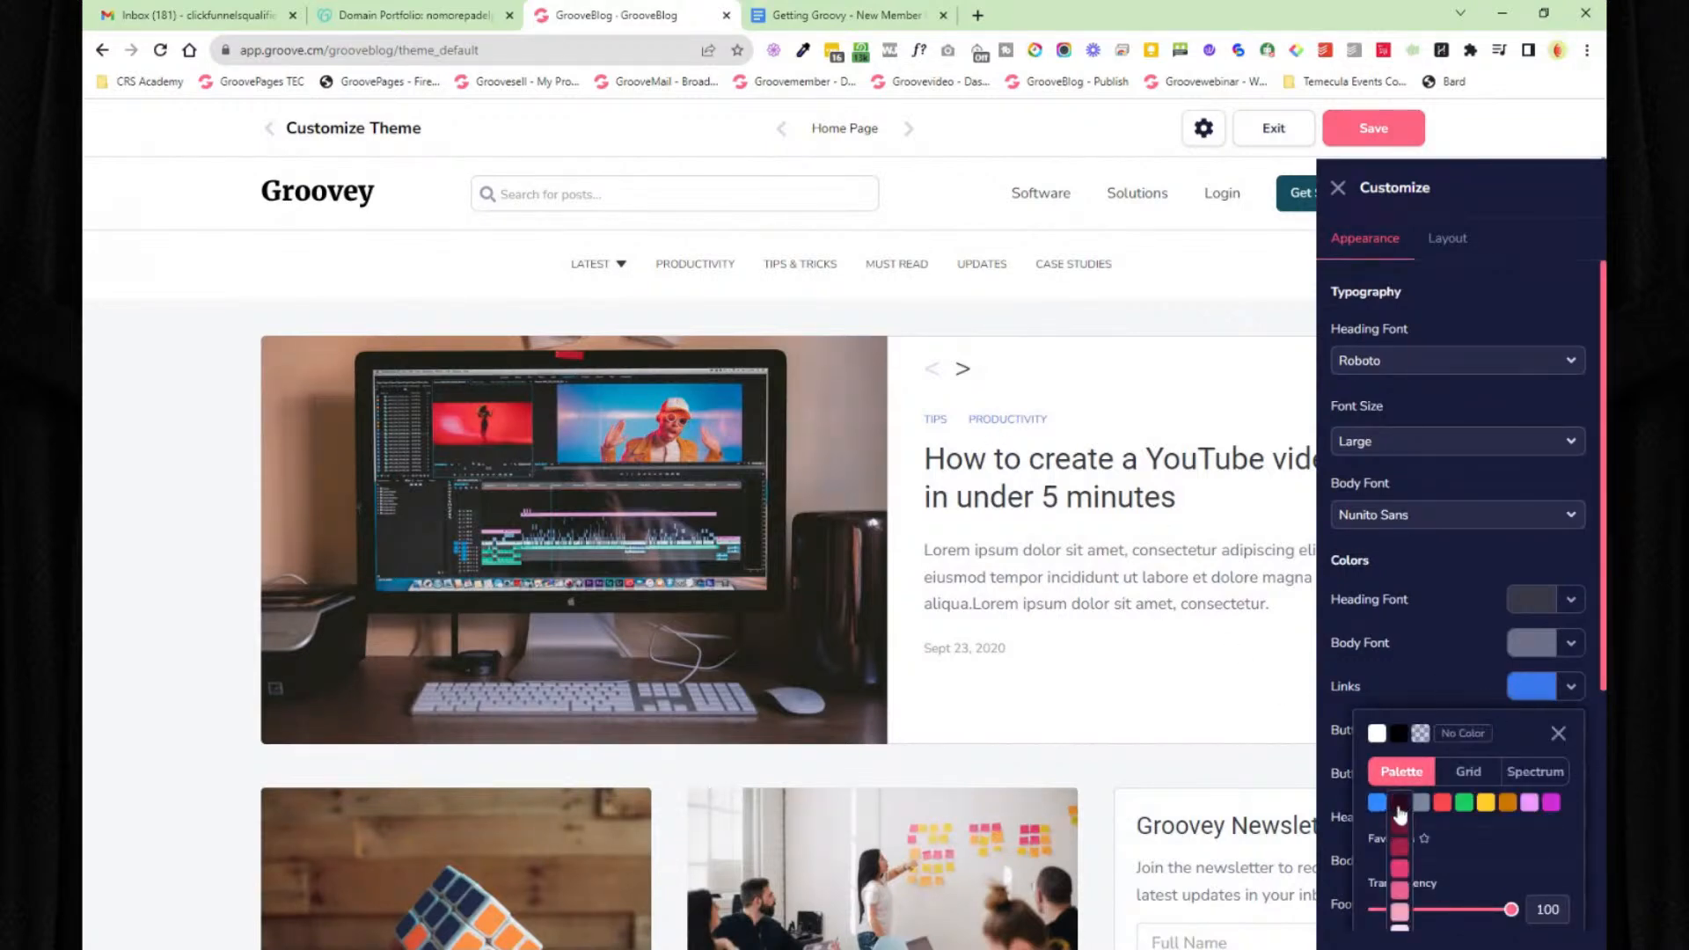
click(1438, 679)
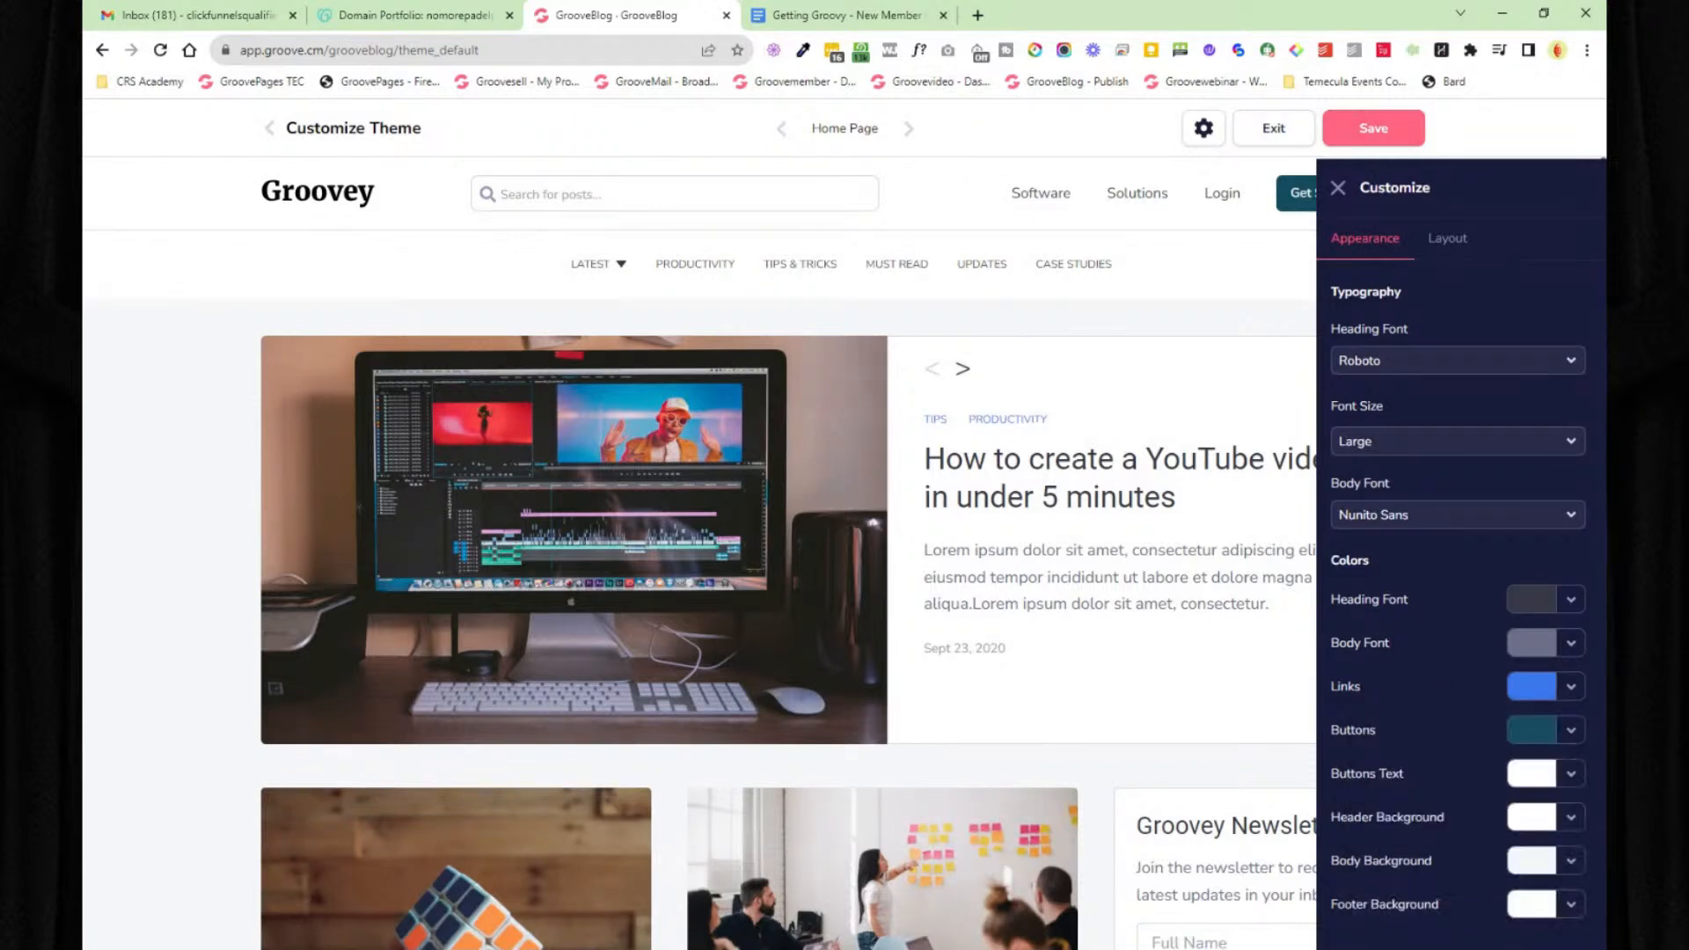
click(1340, 188)
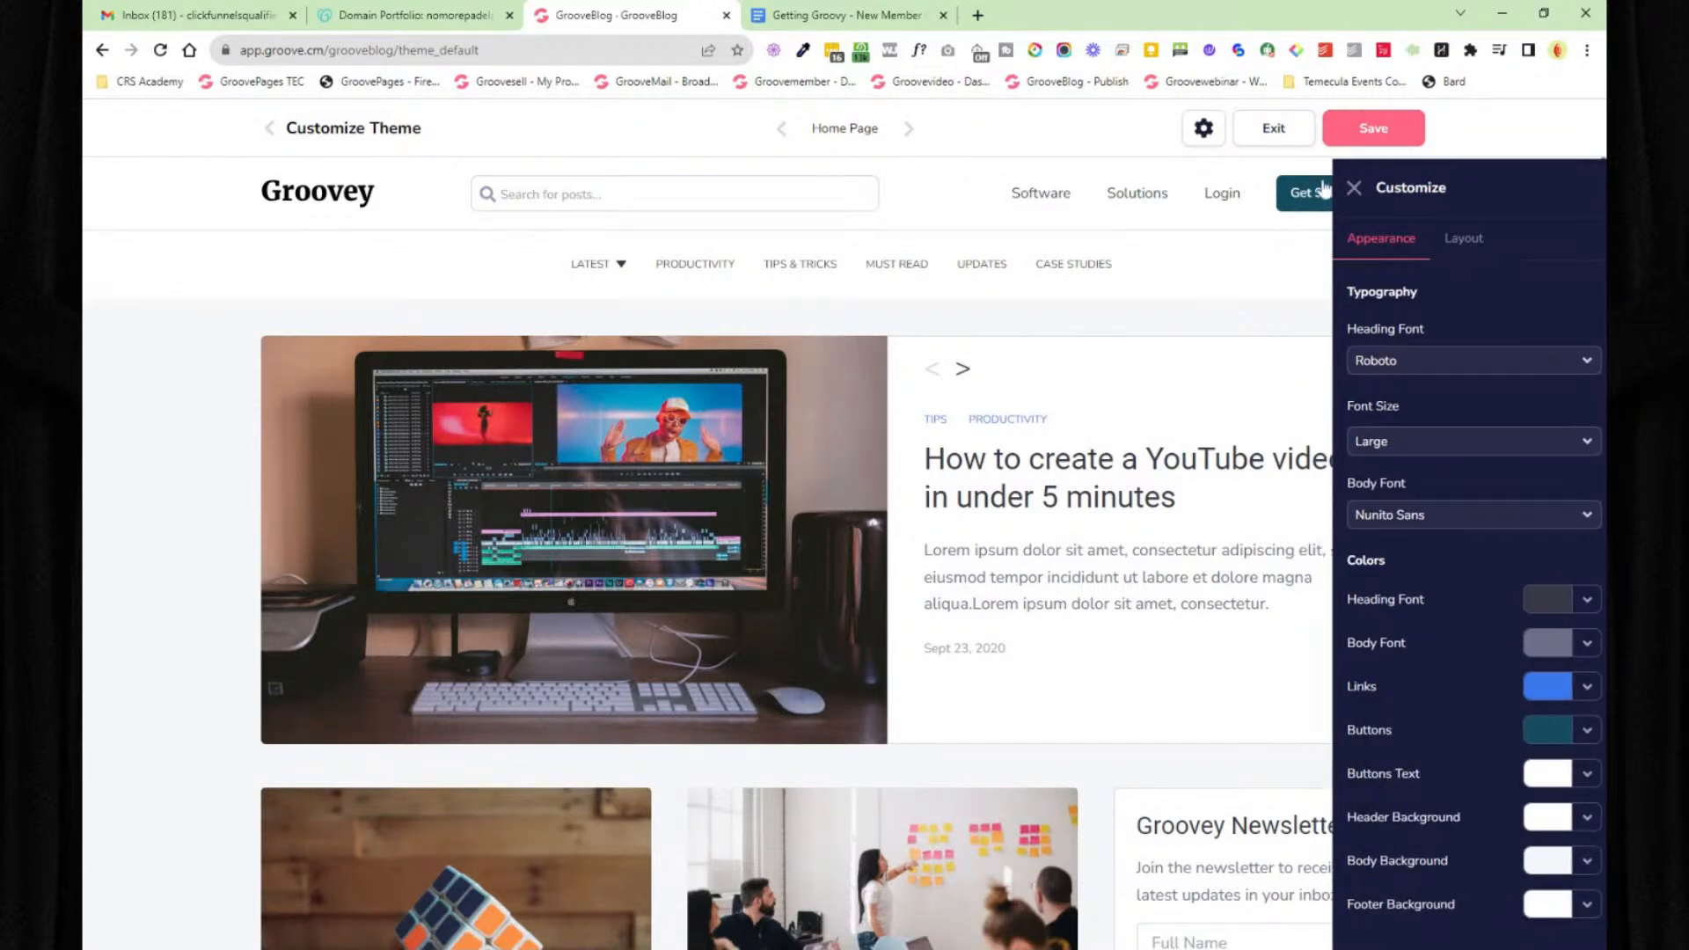
click(1272, 132)
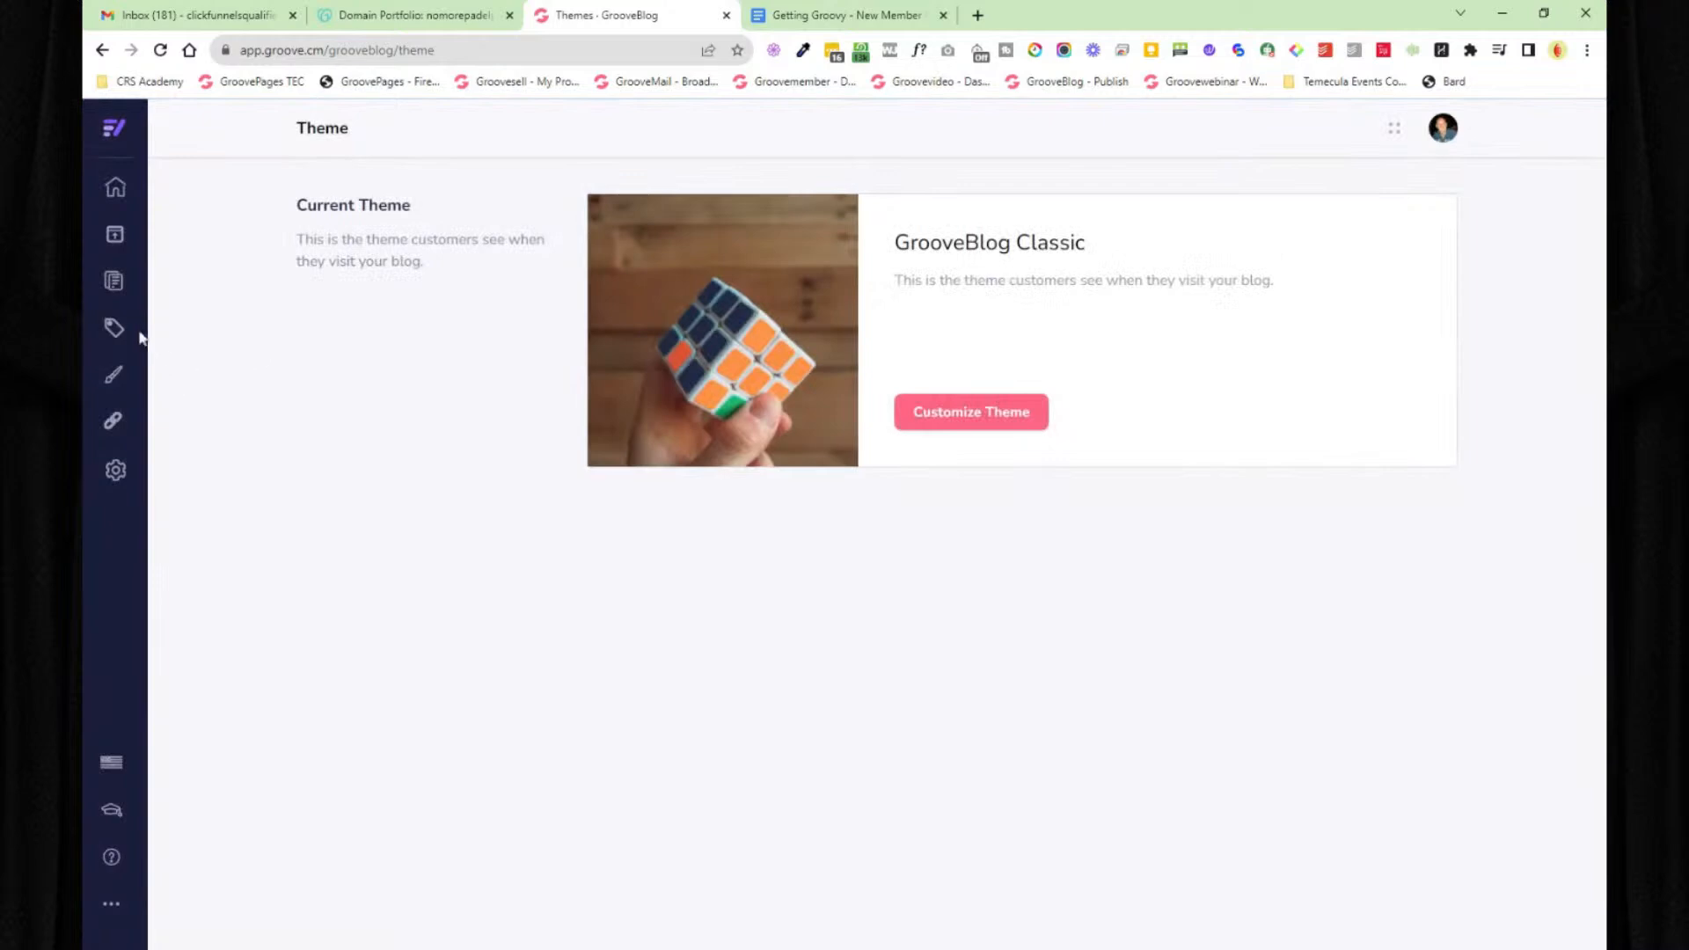
- Review the blog's category list and open the posts overview with the side menu collapsed
click(117, 330)
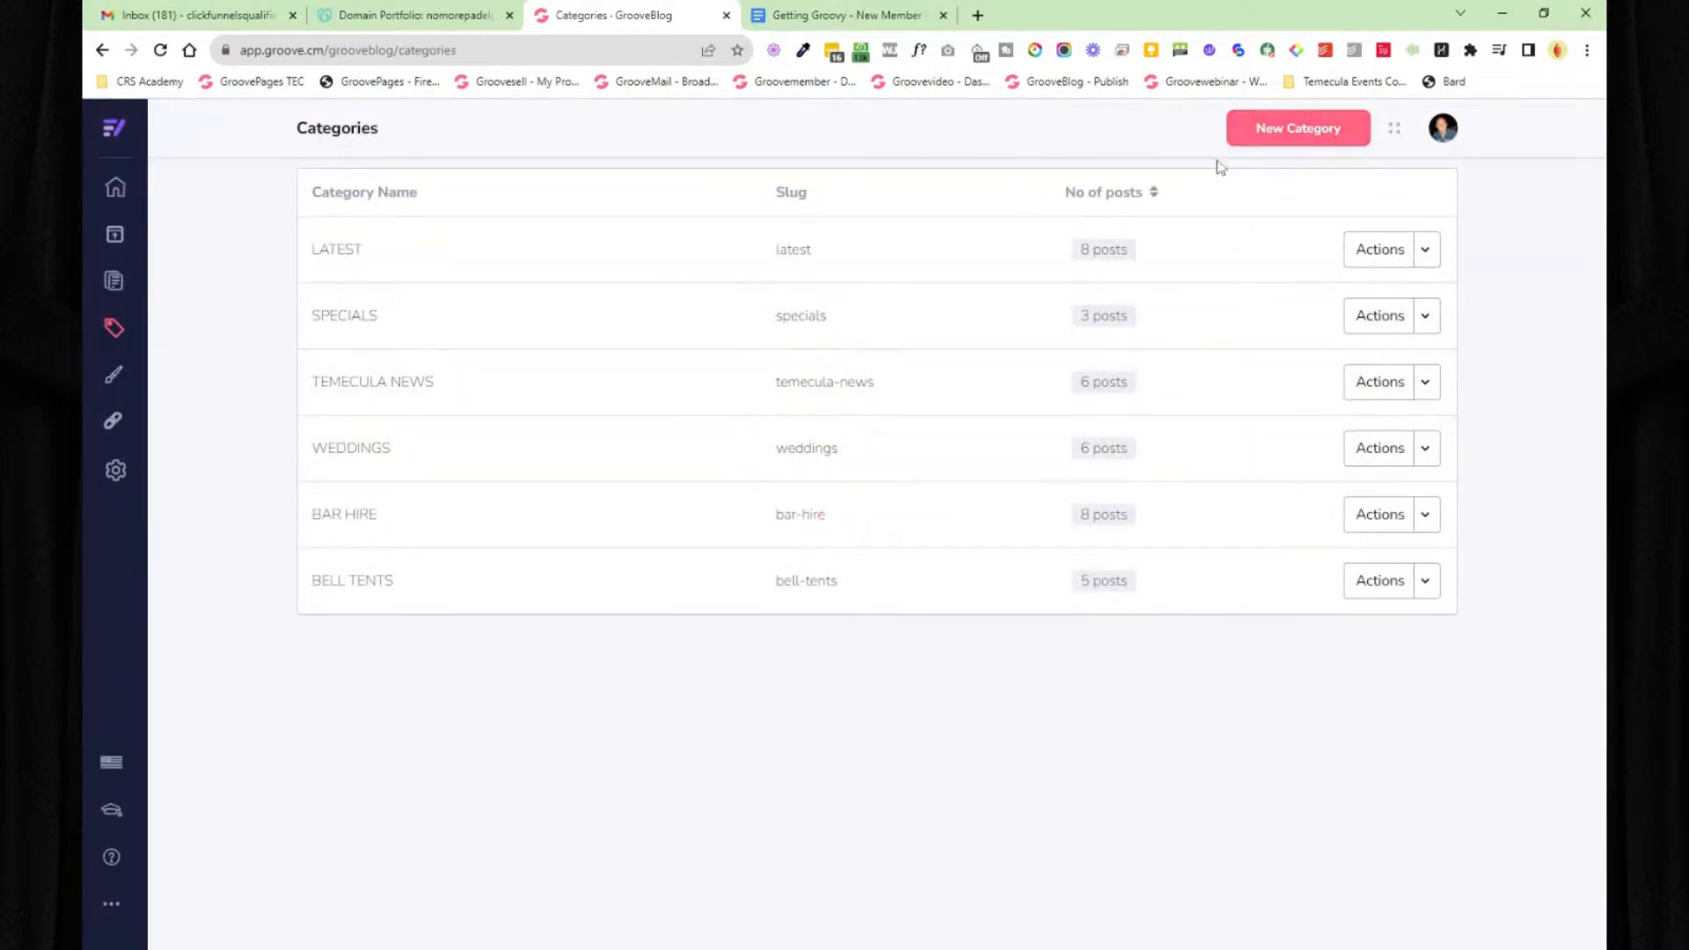
click(121, 282)
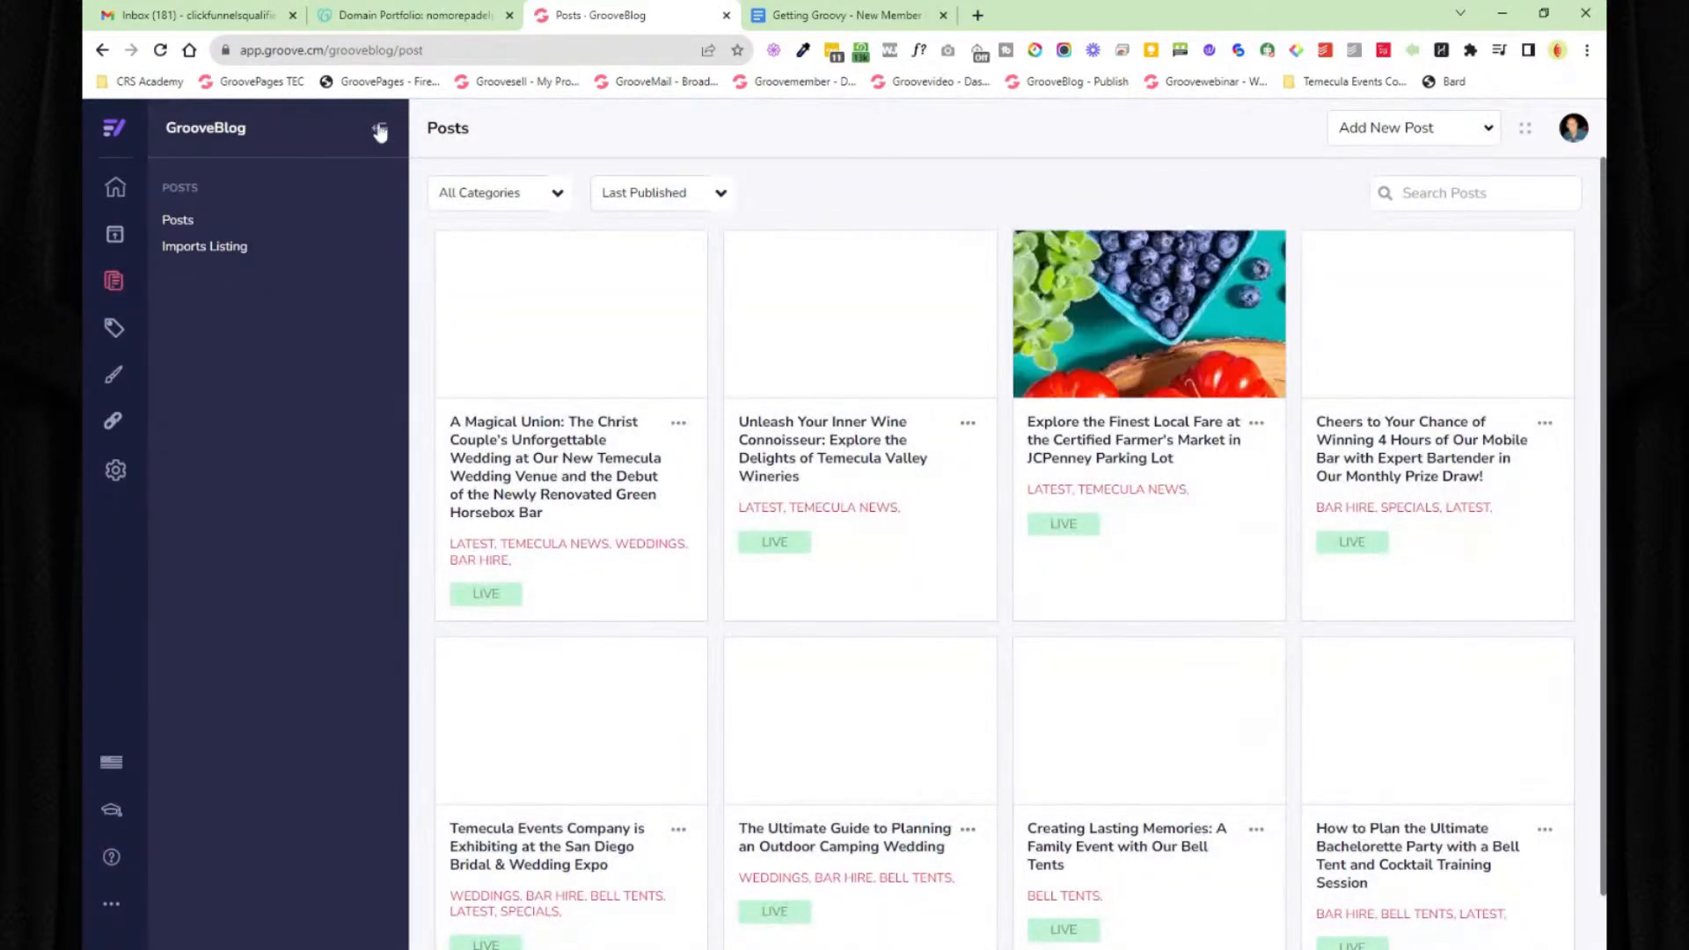
click(378, 128)
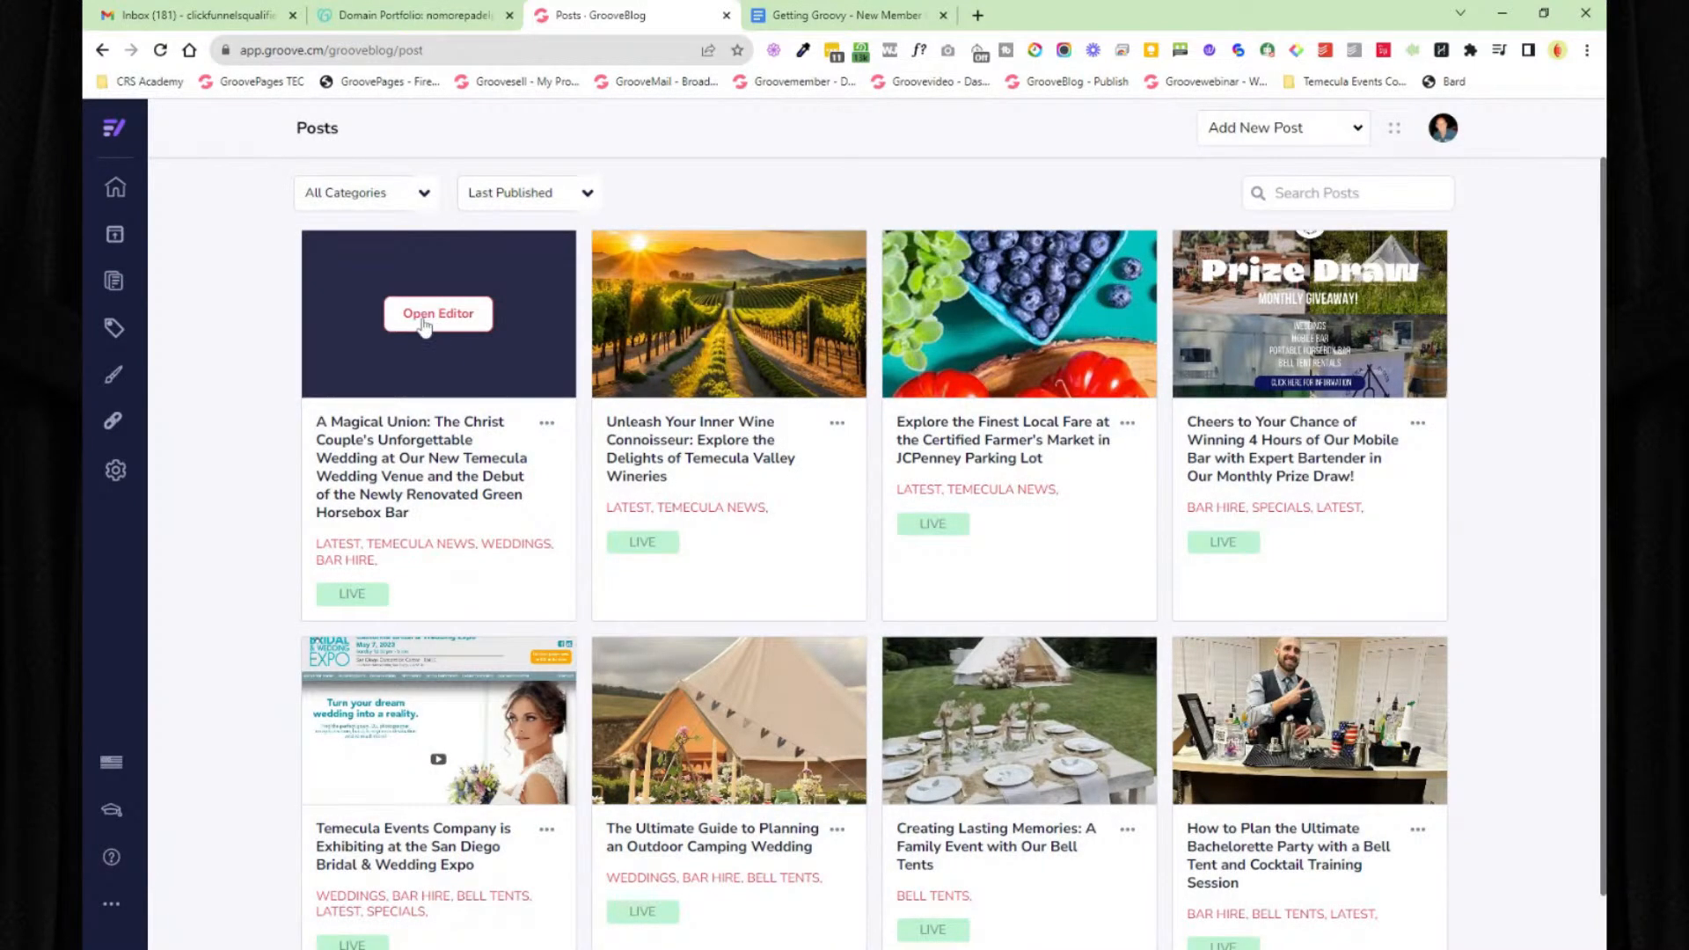
- Open the post about the Temecula wedding and Green Horsebox Bar for editing and examine its title and subheading
click(429, 324)
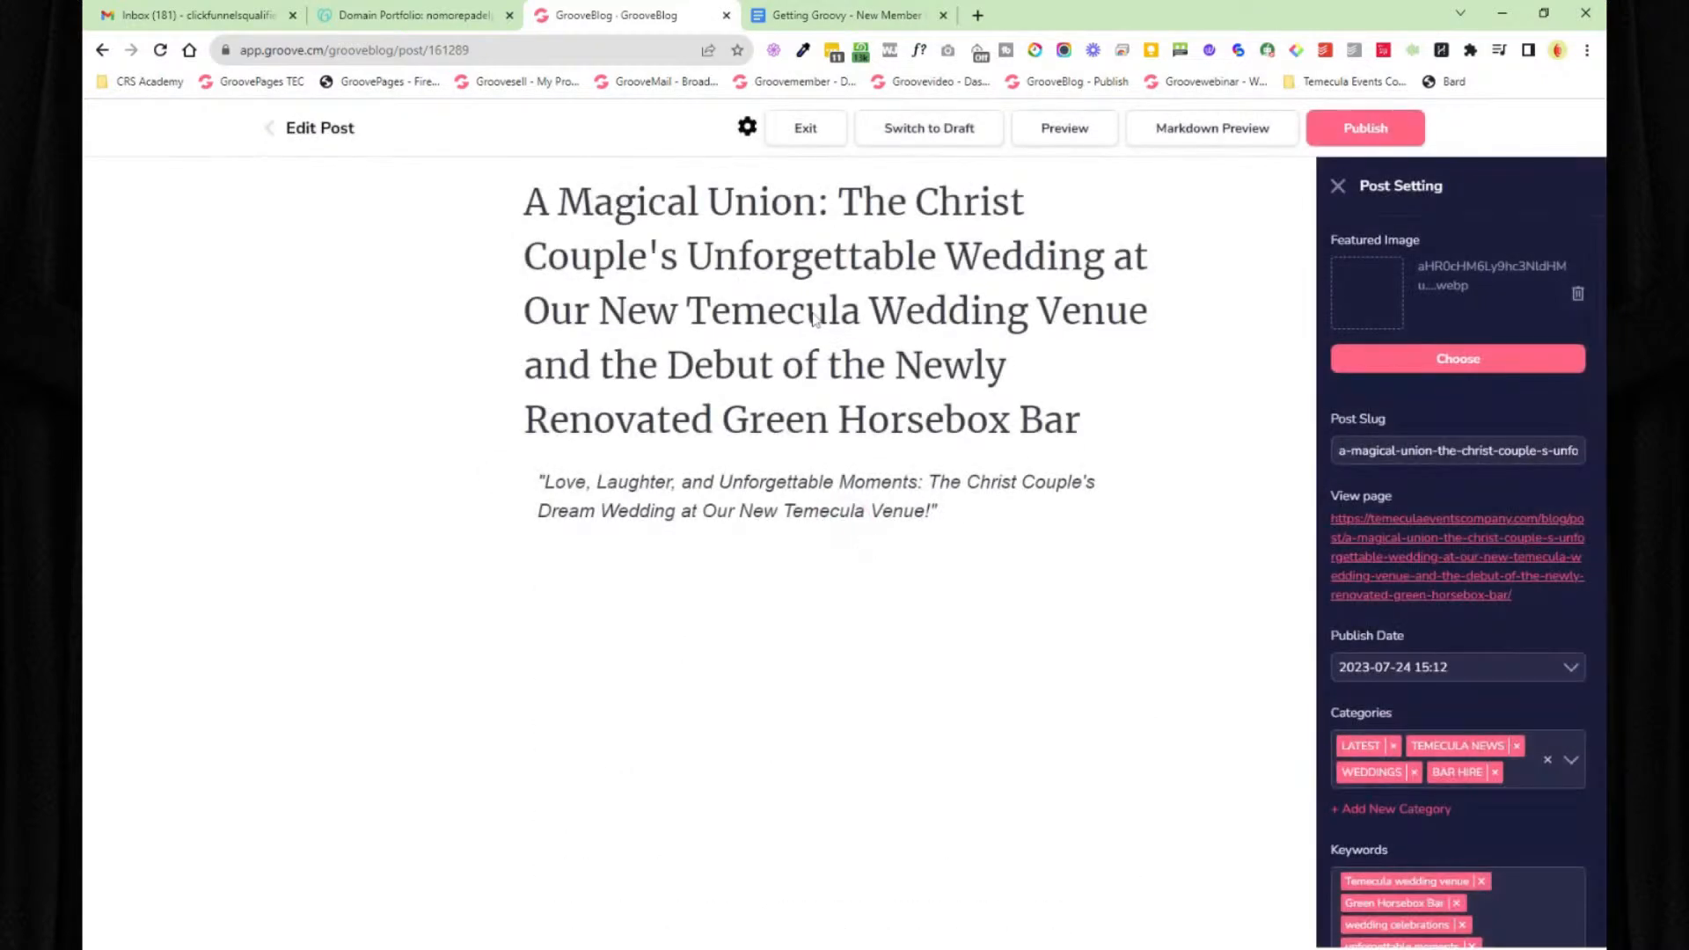
triple_click(806, 311)
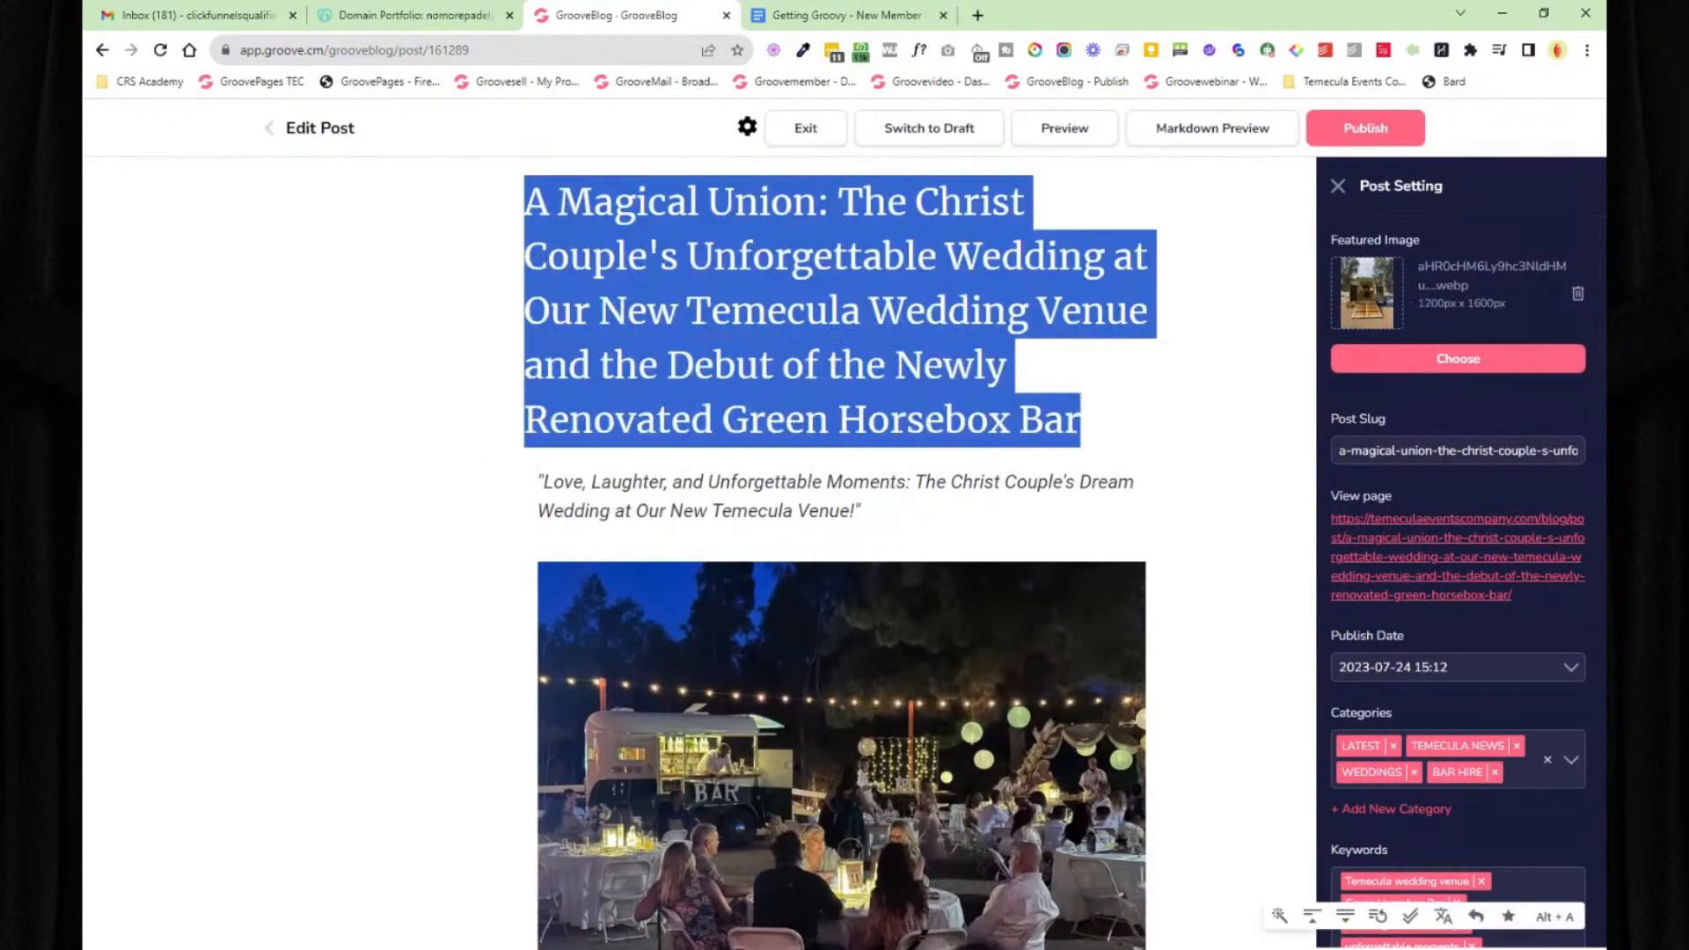
double_click(796, 510)
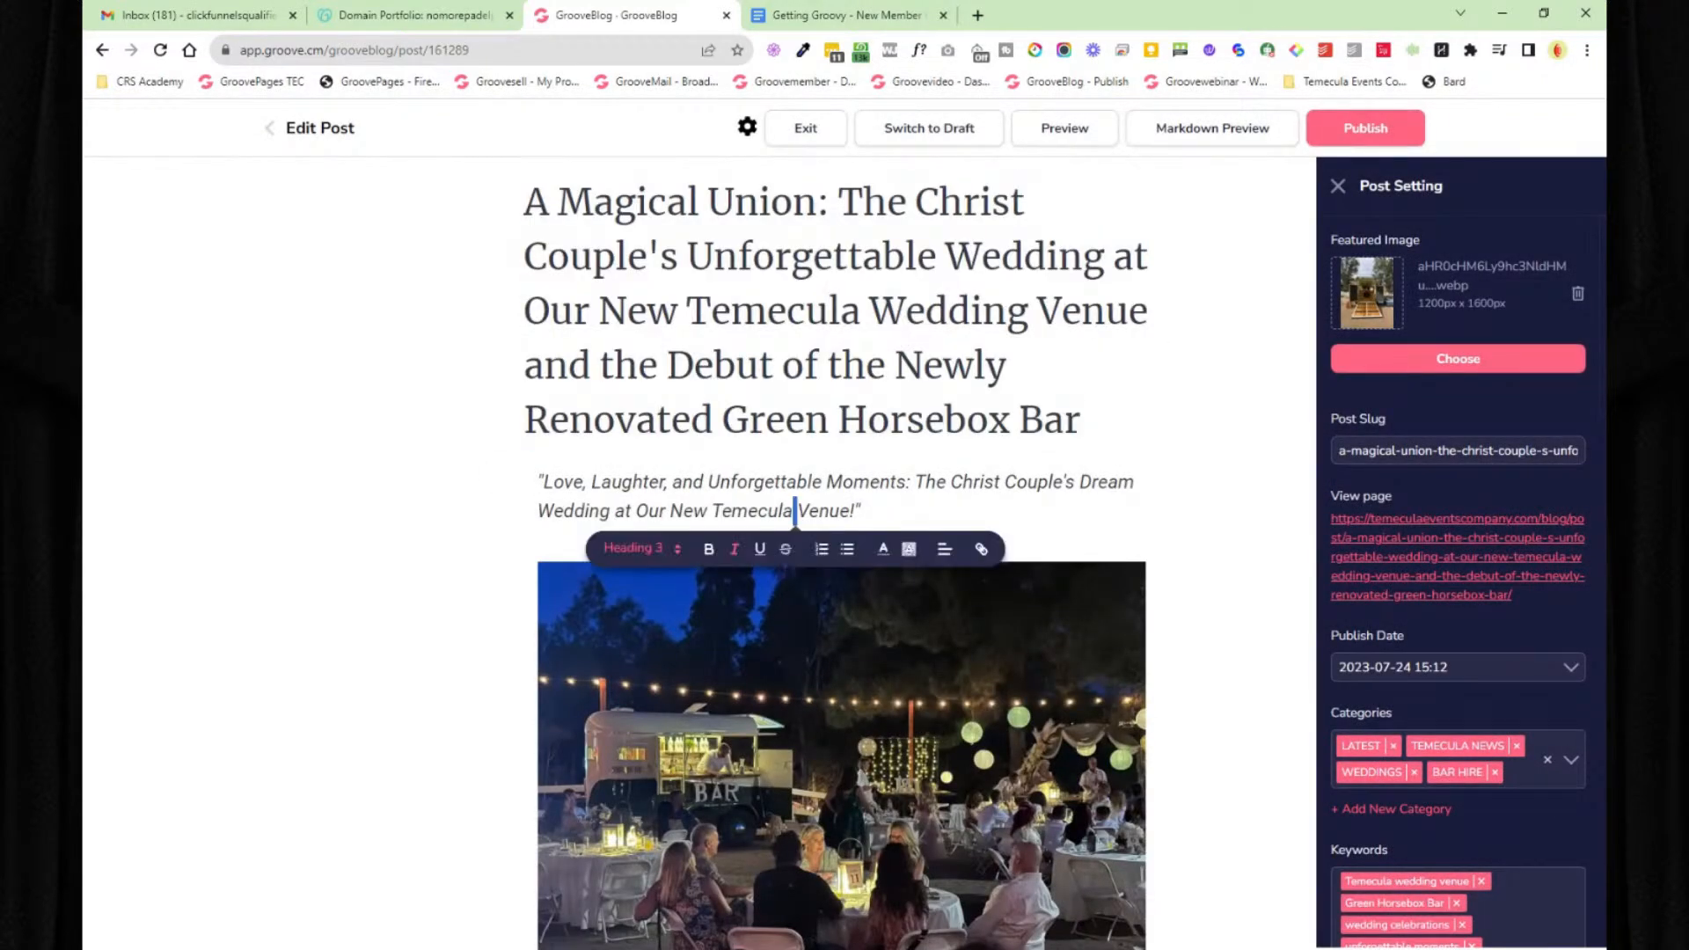
click(797, 629)
click(790, 472)
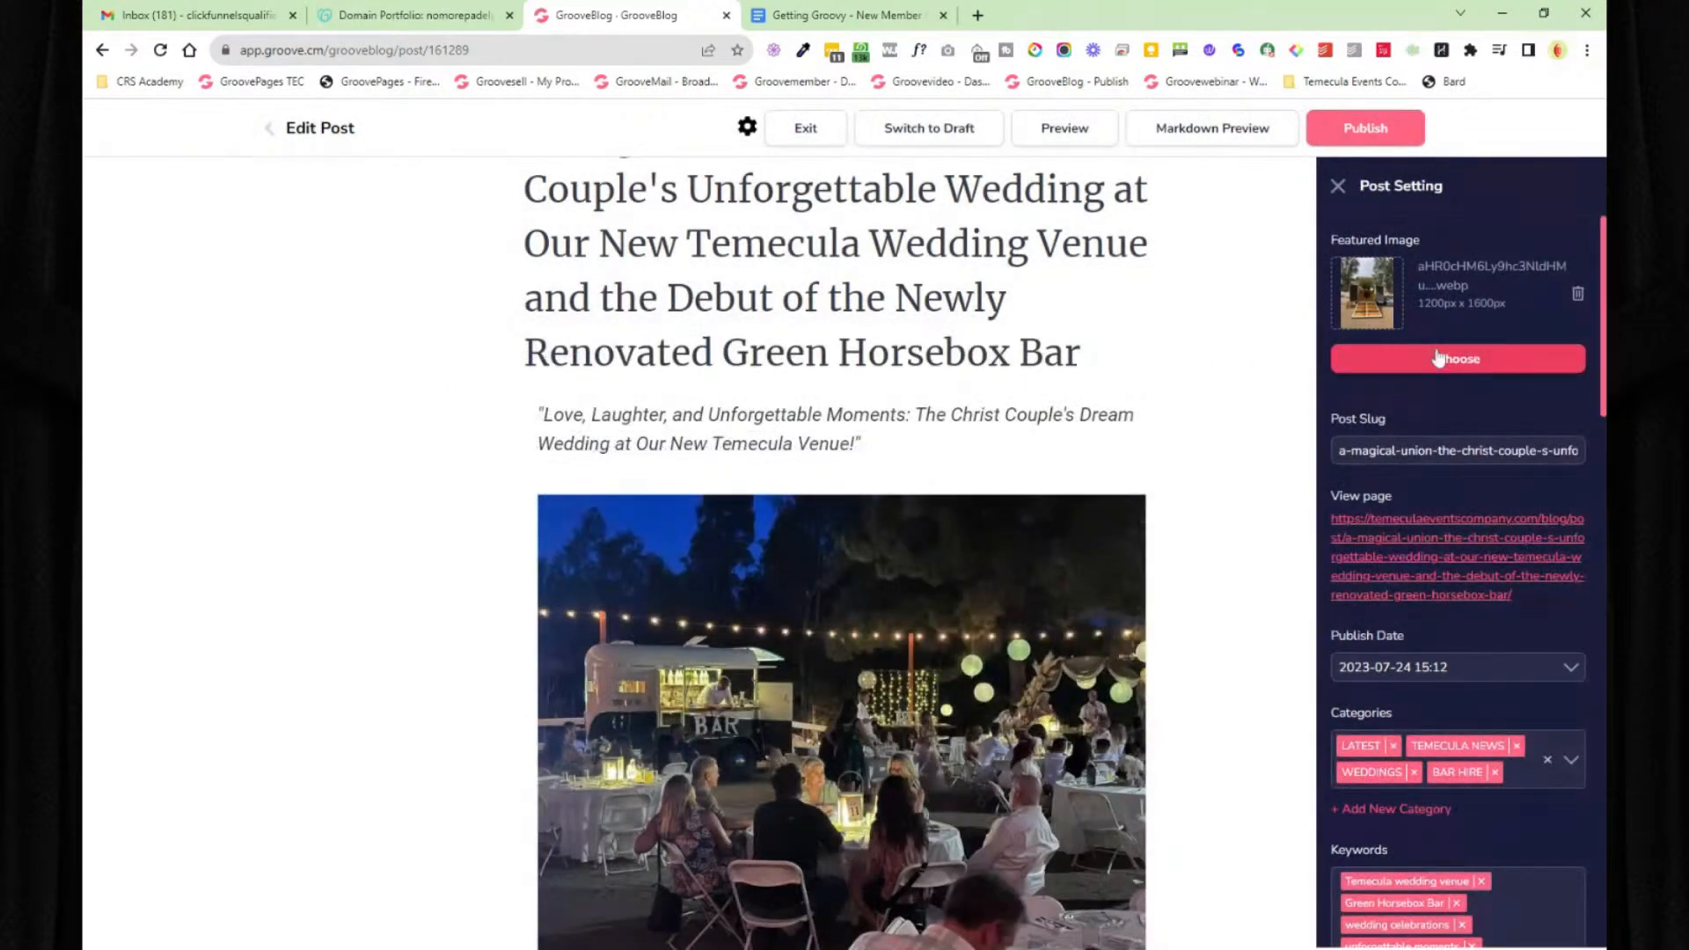
- Review the post settings from the featured image and slug down through categories, keywords and excerpt
scroll(1418, 453, down, 3)
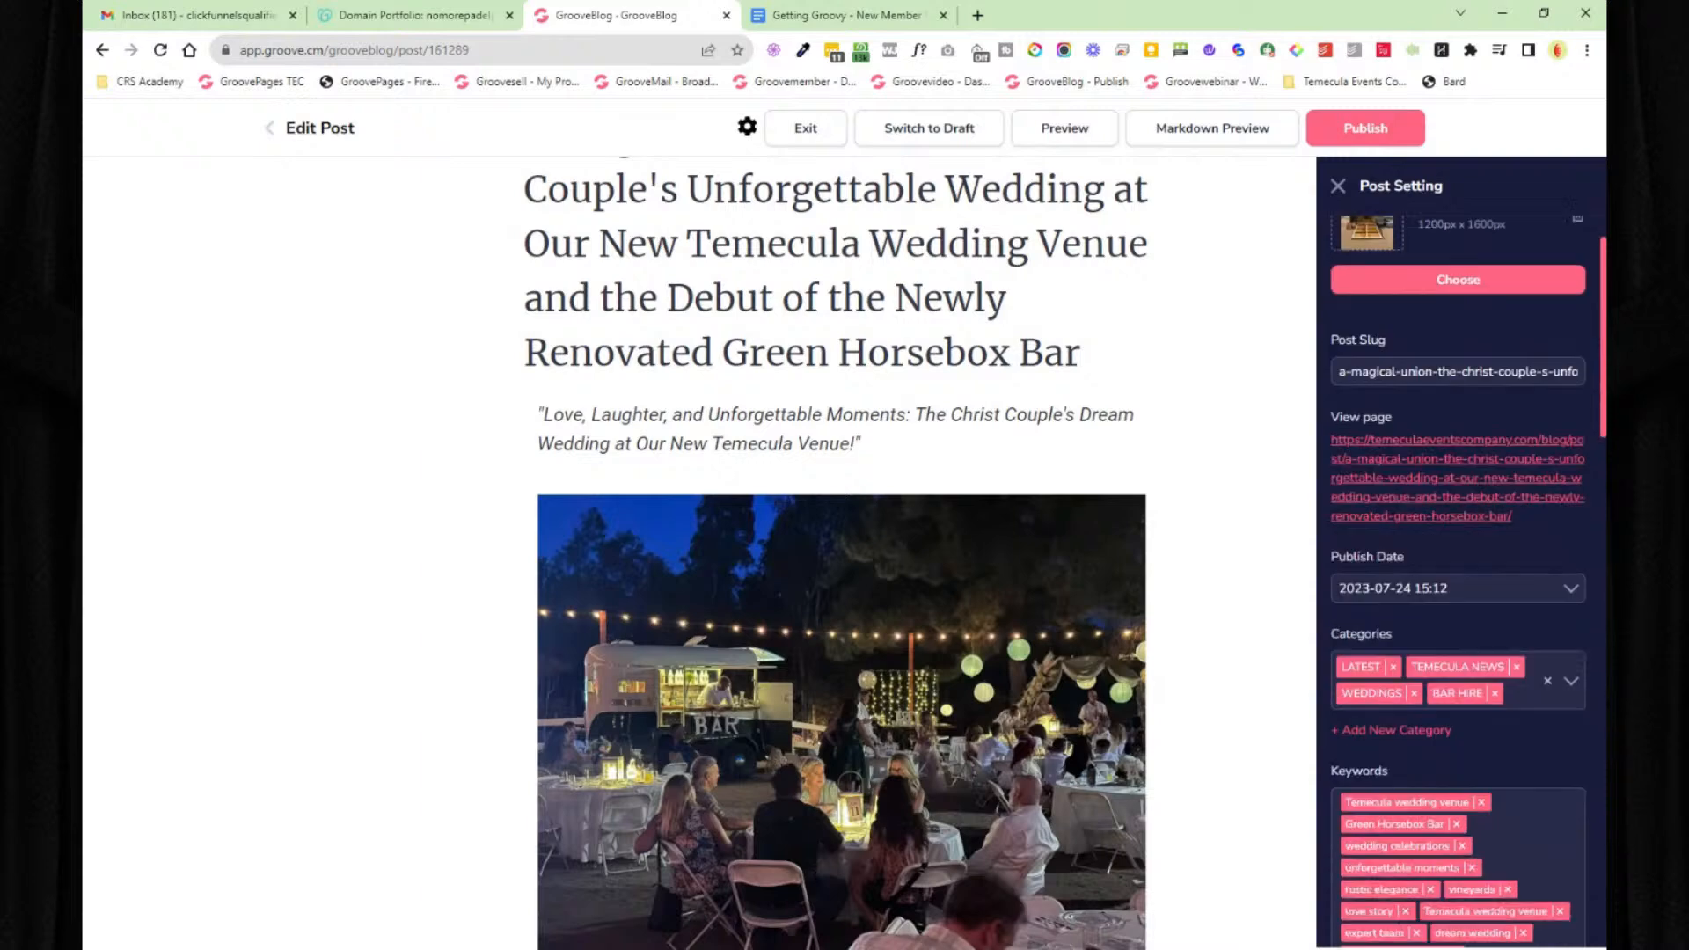
scroll(1461, 421, down, 1)
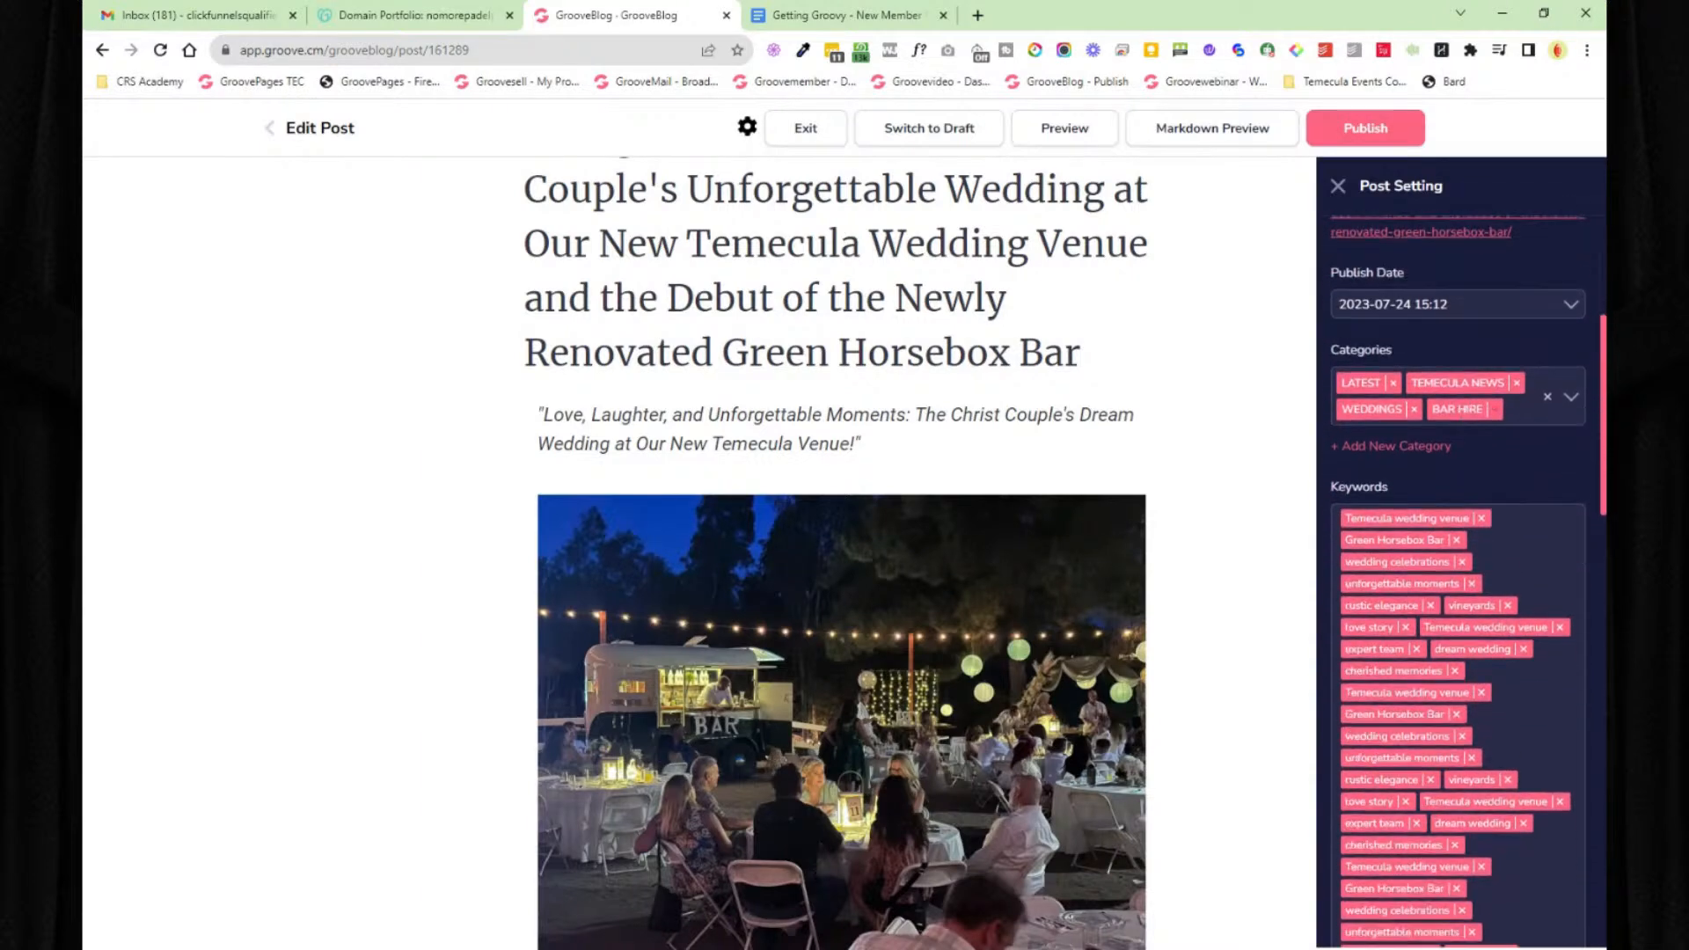
scroll(1475, 430, down, 5)
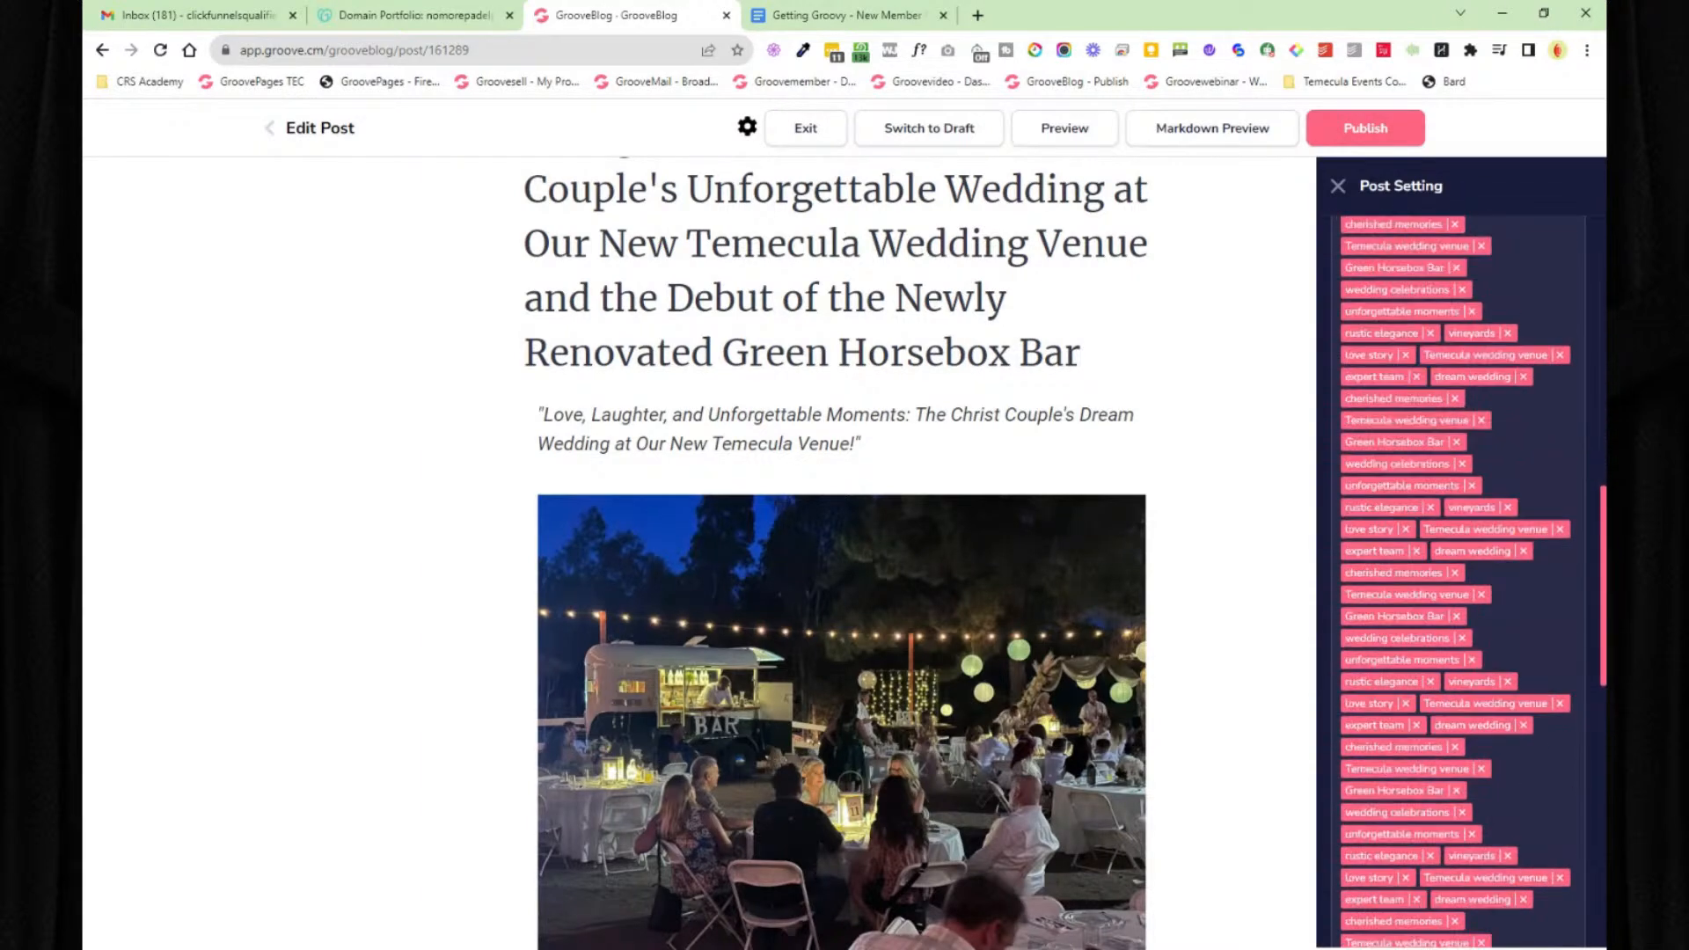
scroll(1471, 424, down, 2)
double_click(1423, 461)
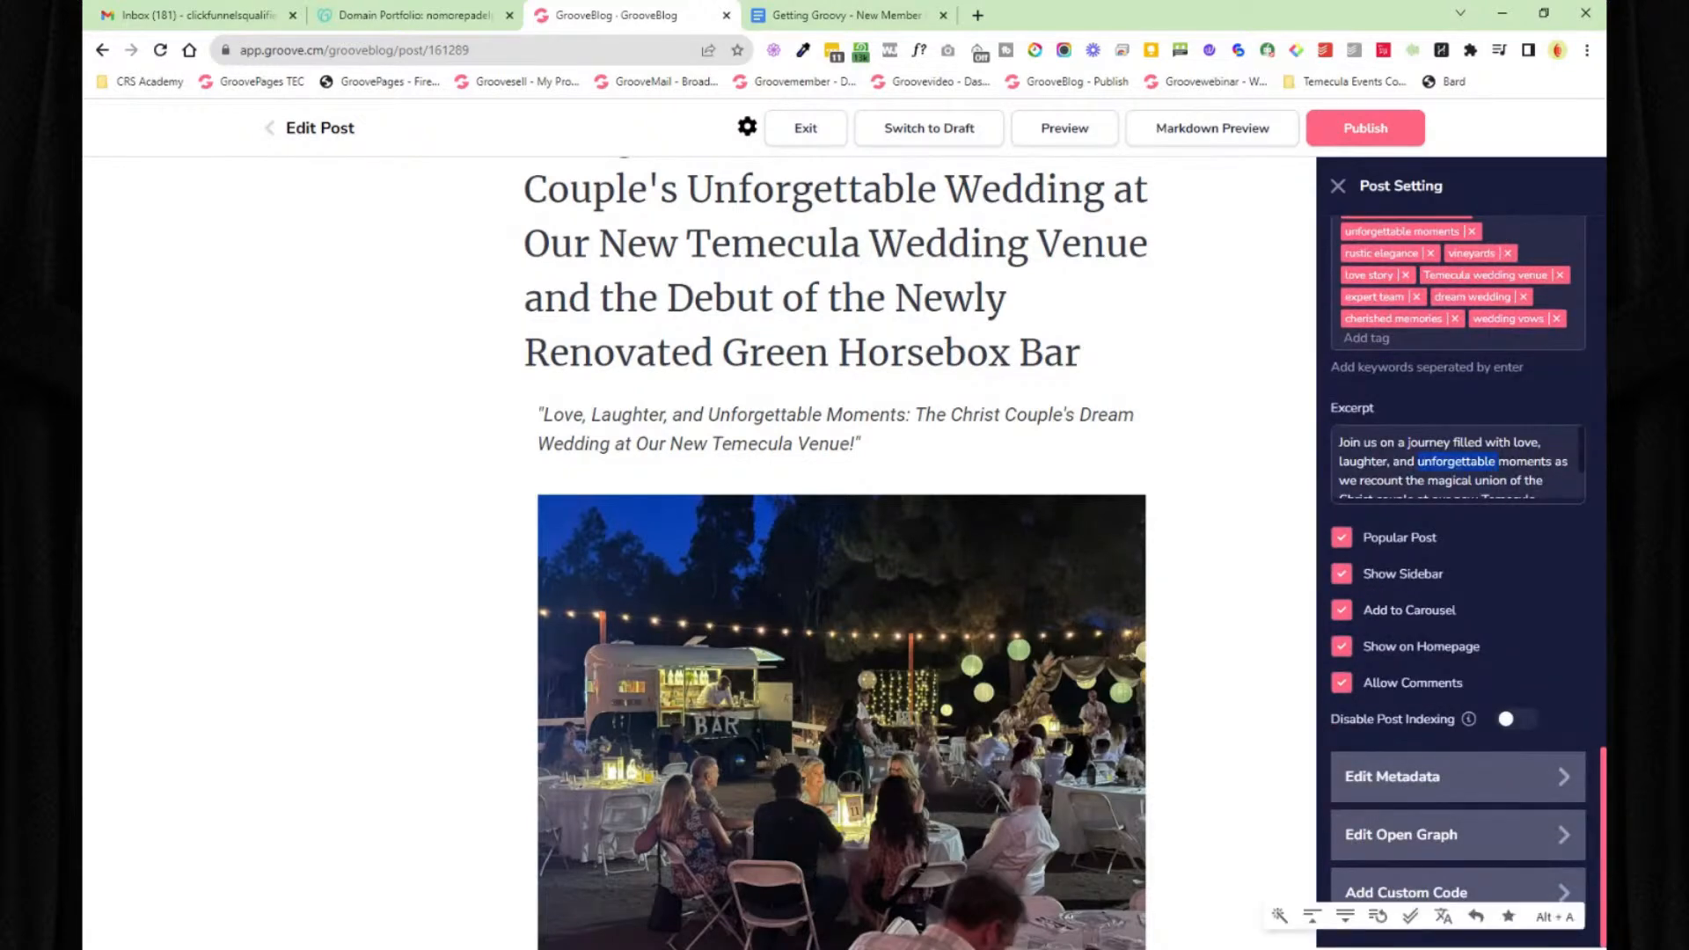
- Switch the Popular Post option off and back on, and expand the post's metadata fields
click(1343, 540)
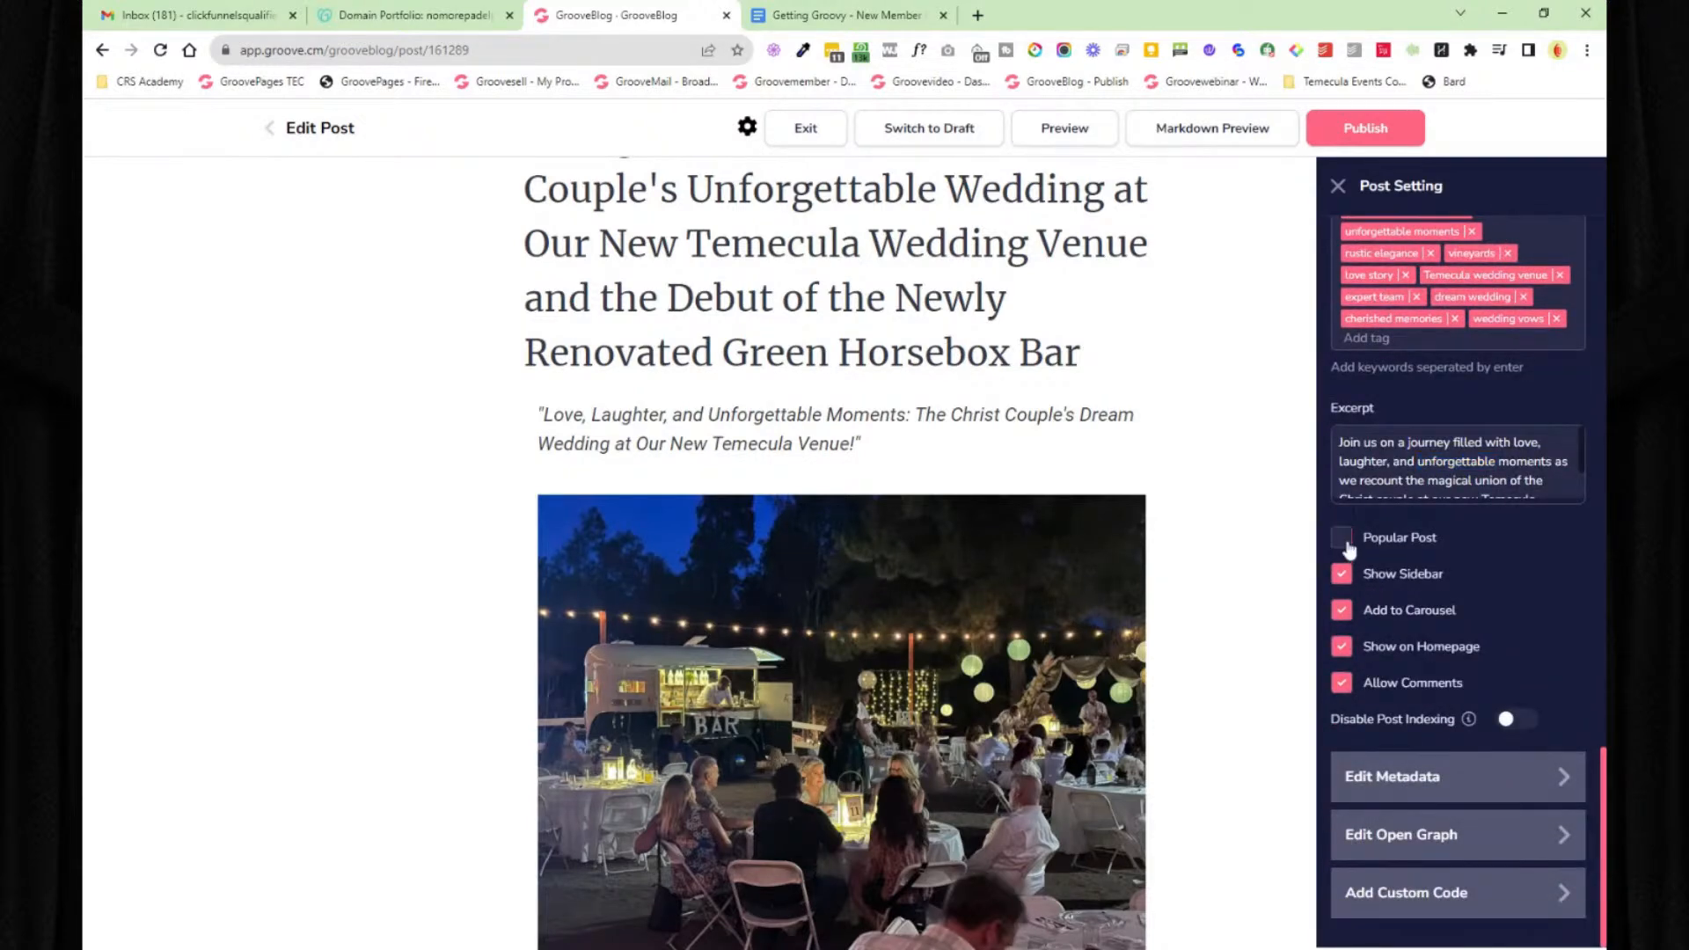
click(1344, 540)
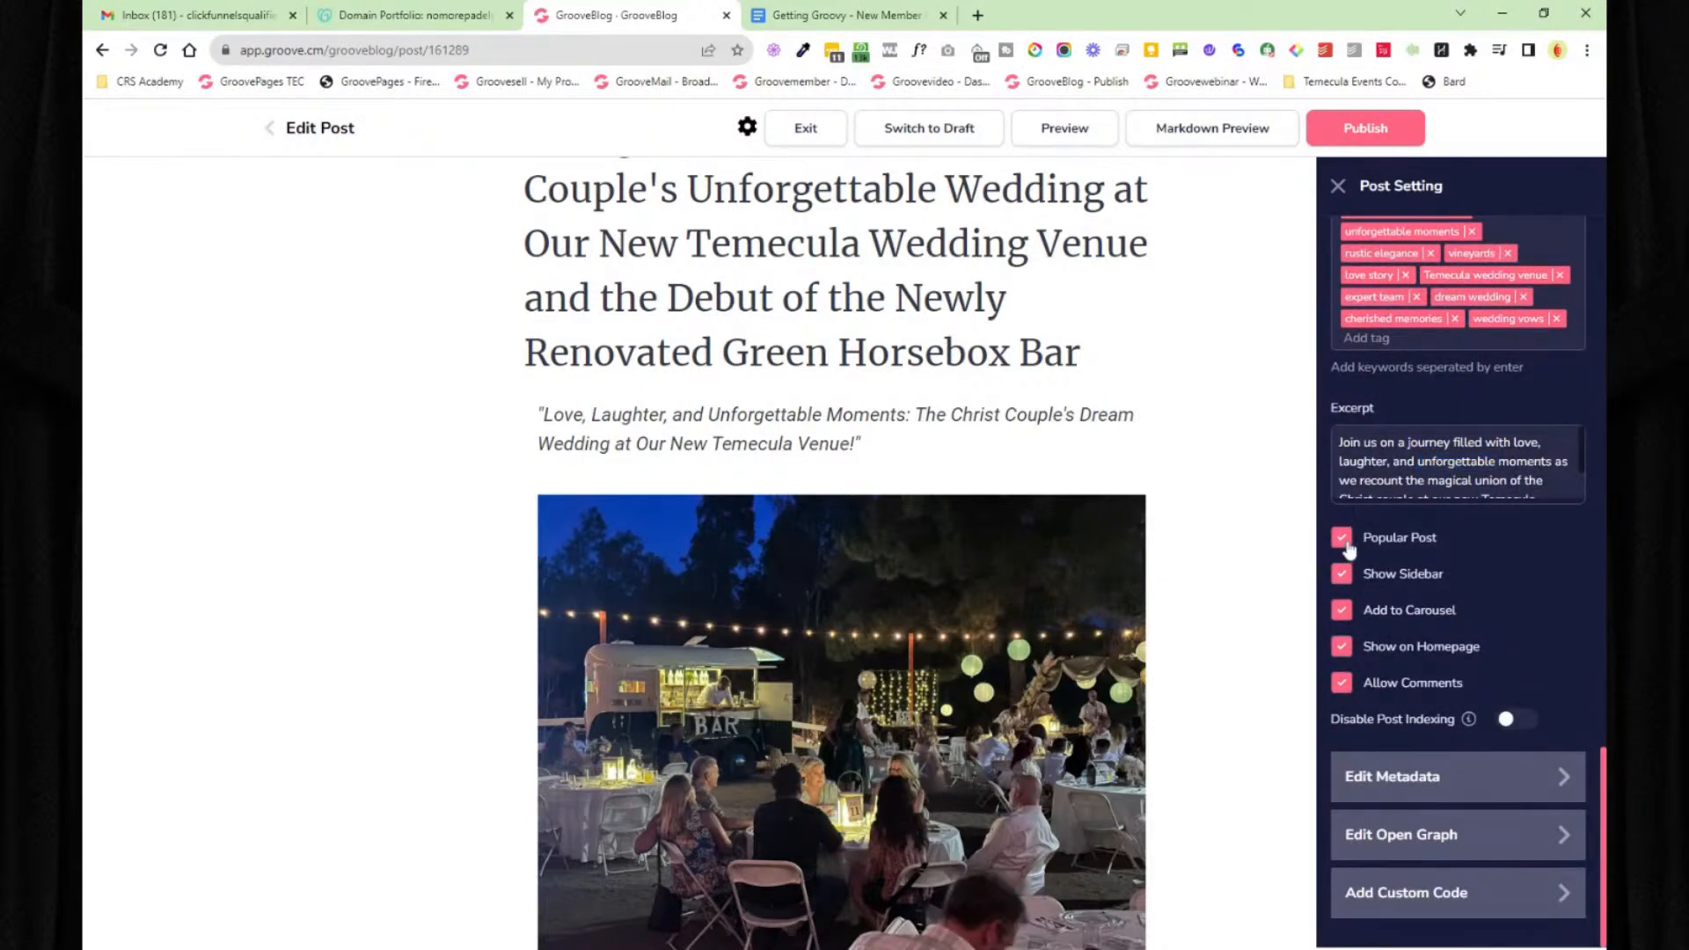
click(1529, 768)
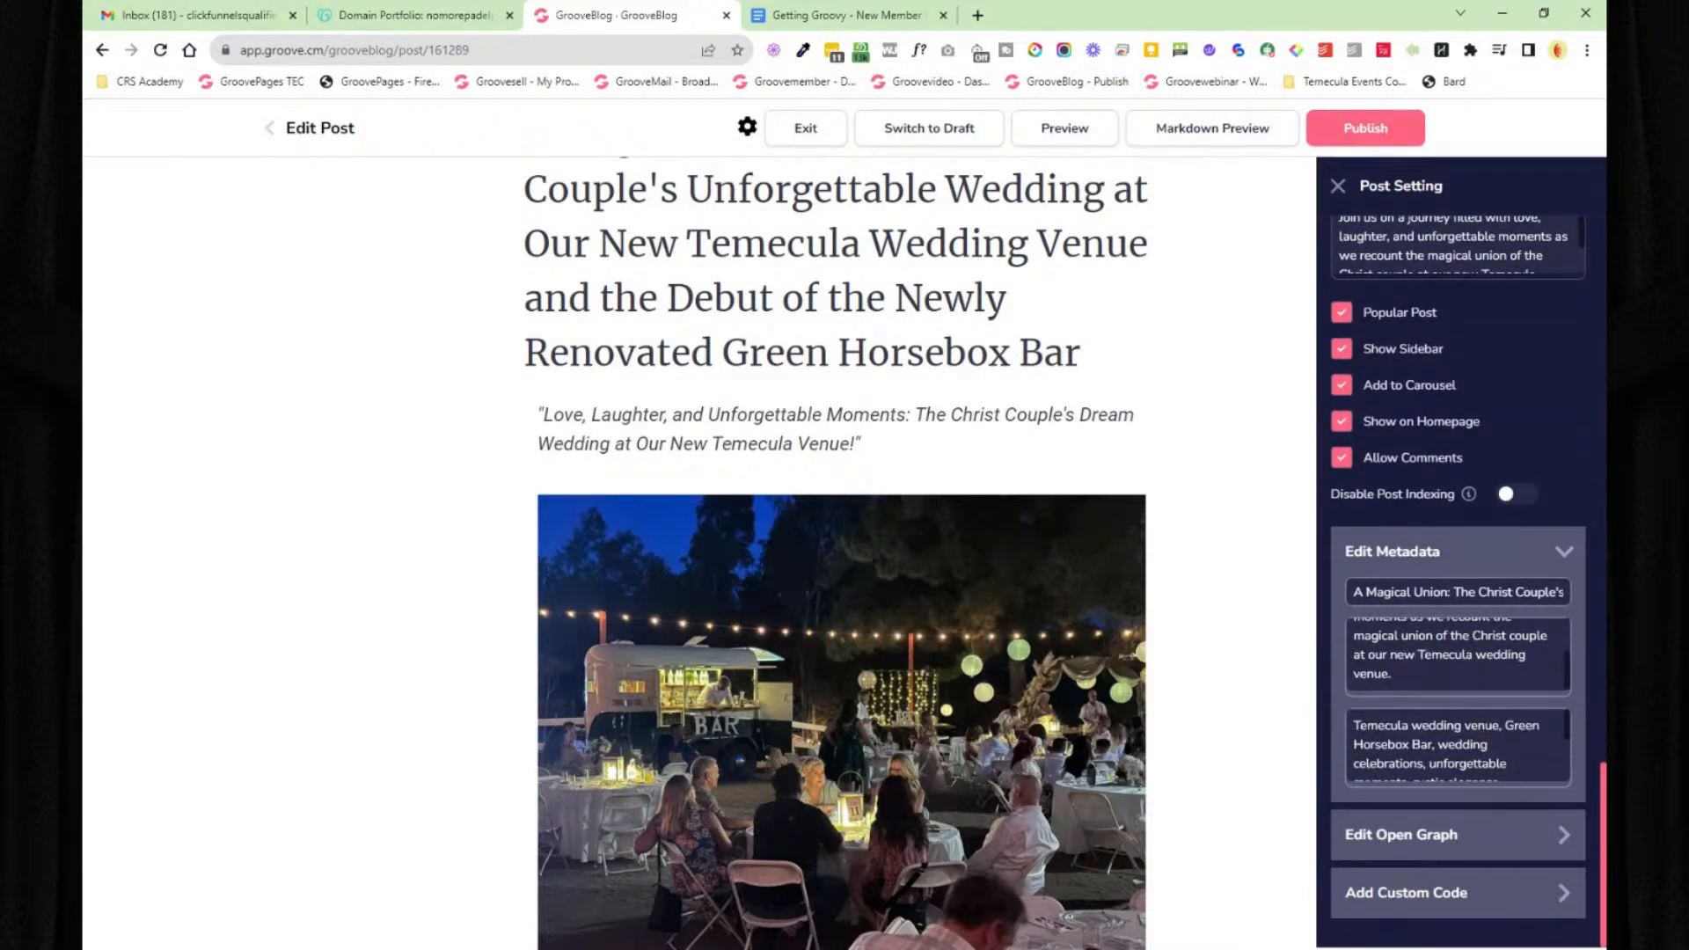
- Expand the post's Open Graph fields for review and close the post settings
click(1494, 841)
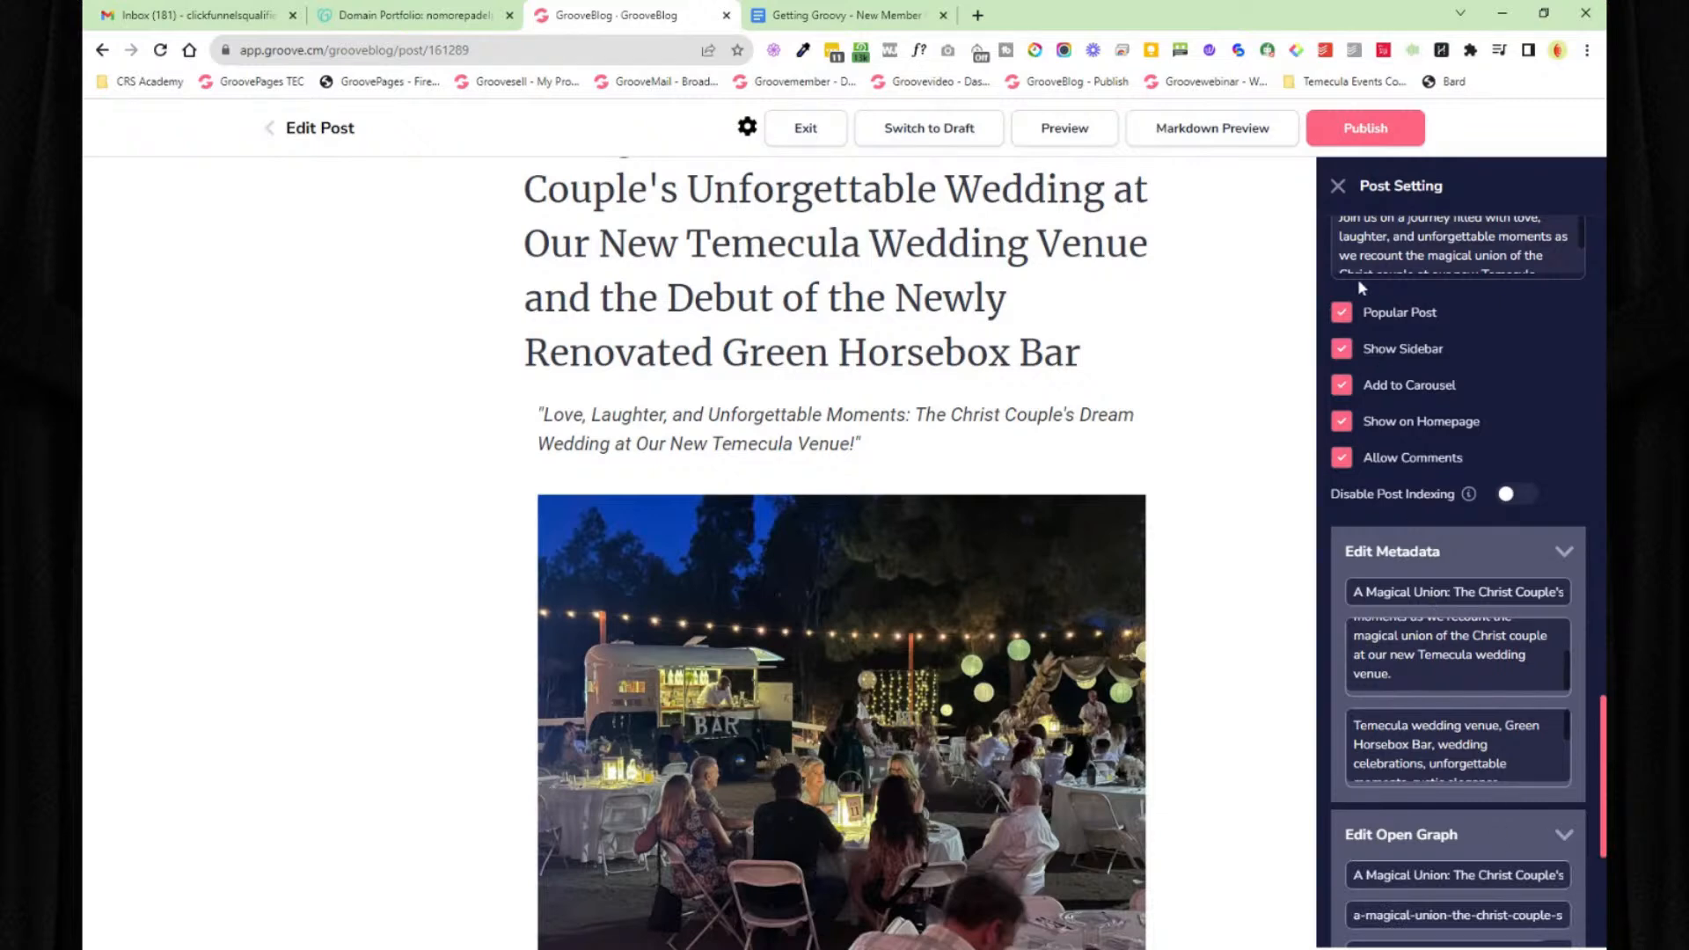
click(1338, 185)
- Add an empty line below the post's subheading, expand its content insertion options, and remove the line
click(866, 443)
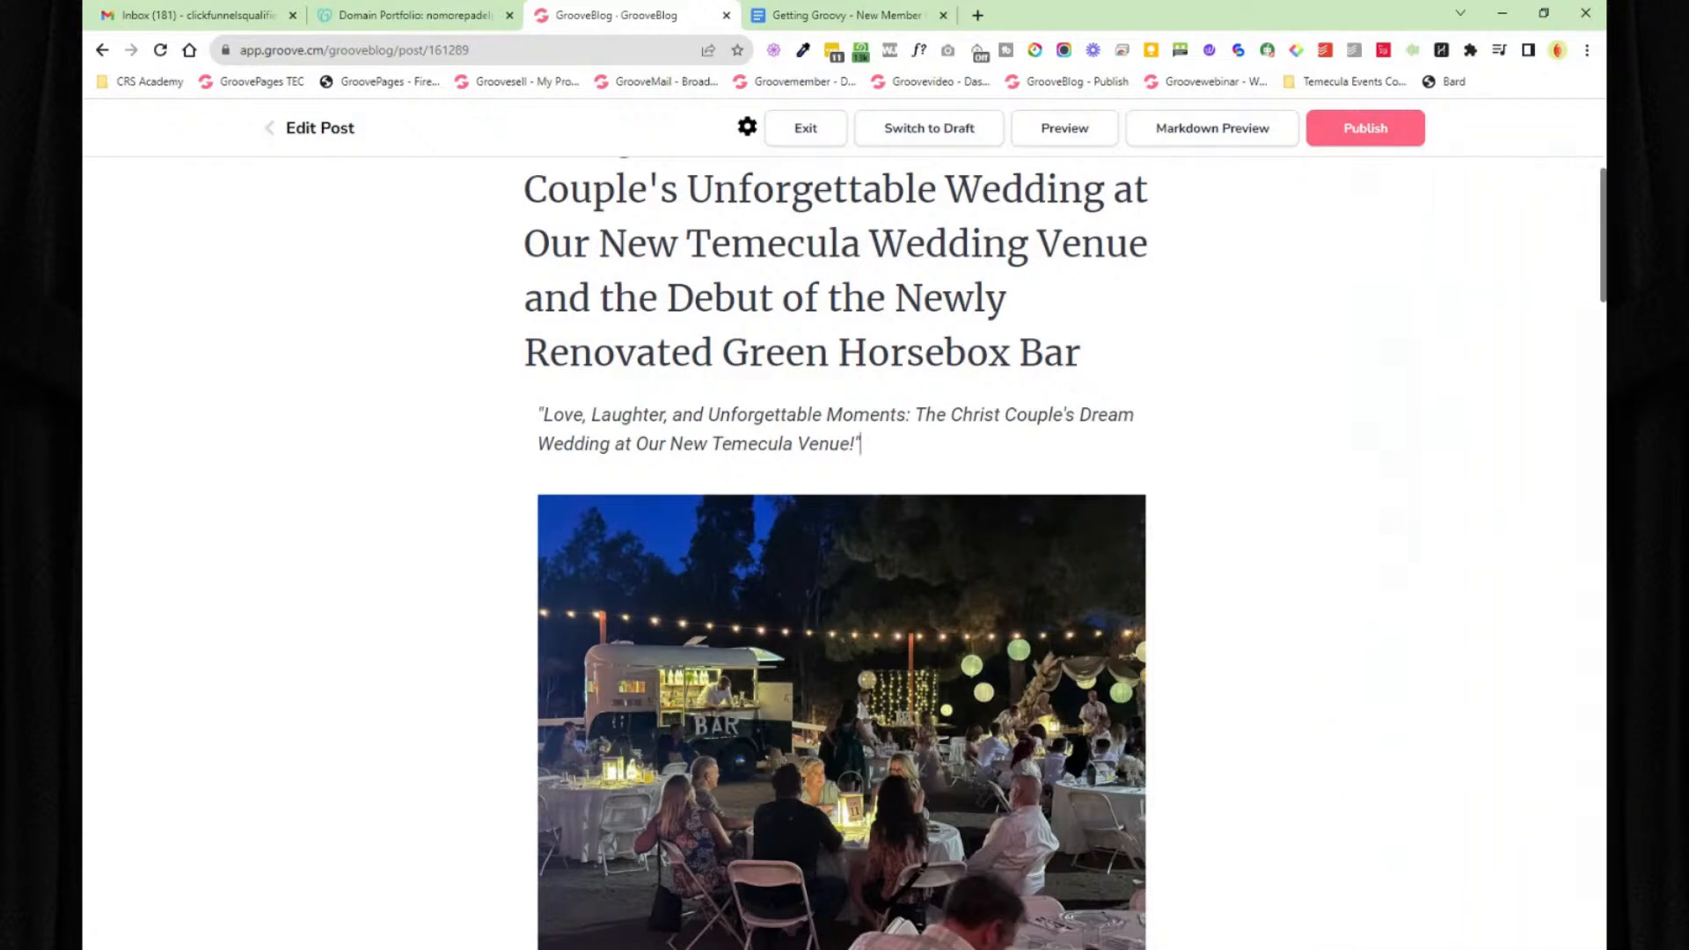
key(Return)
click(498, 464)
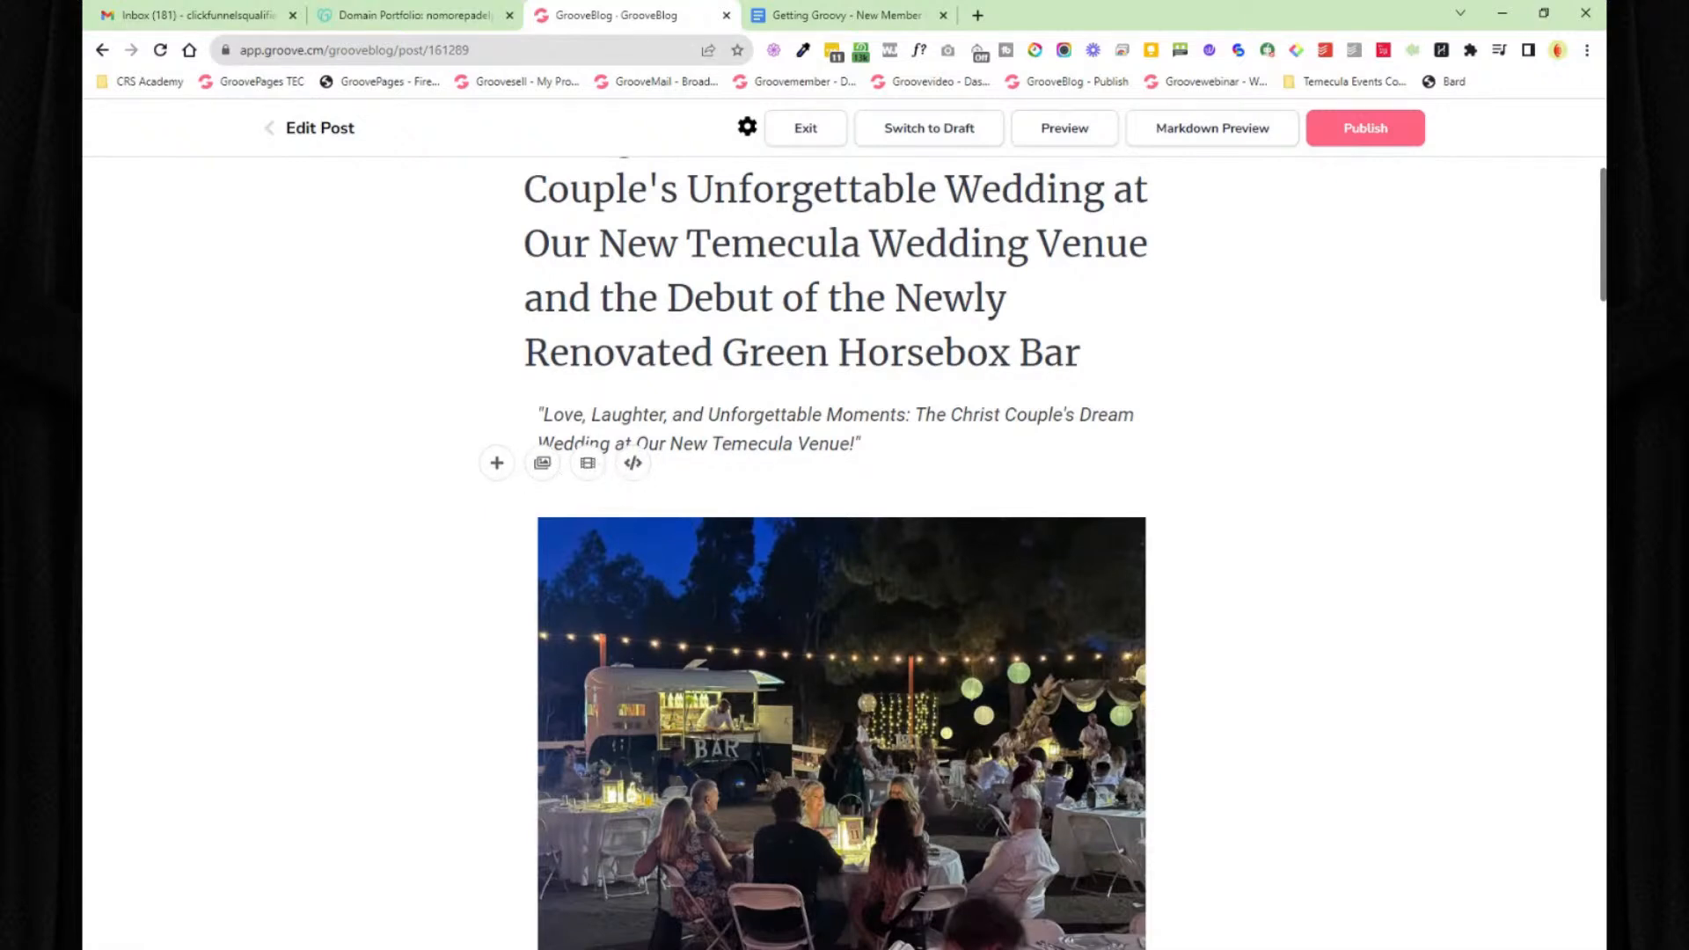
key(BackSpace)
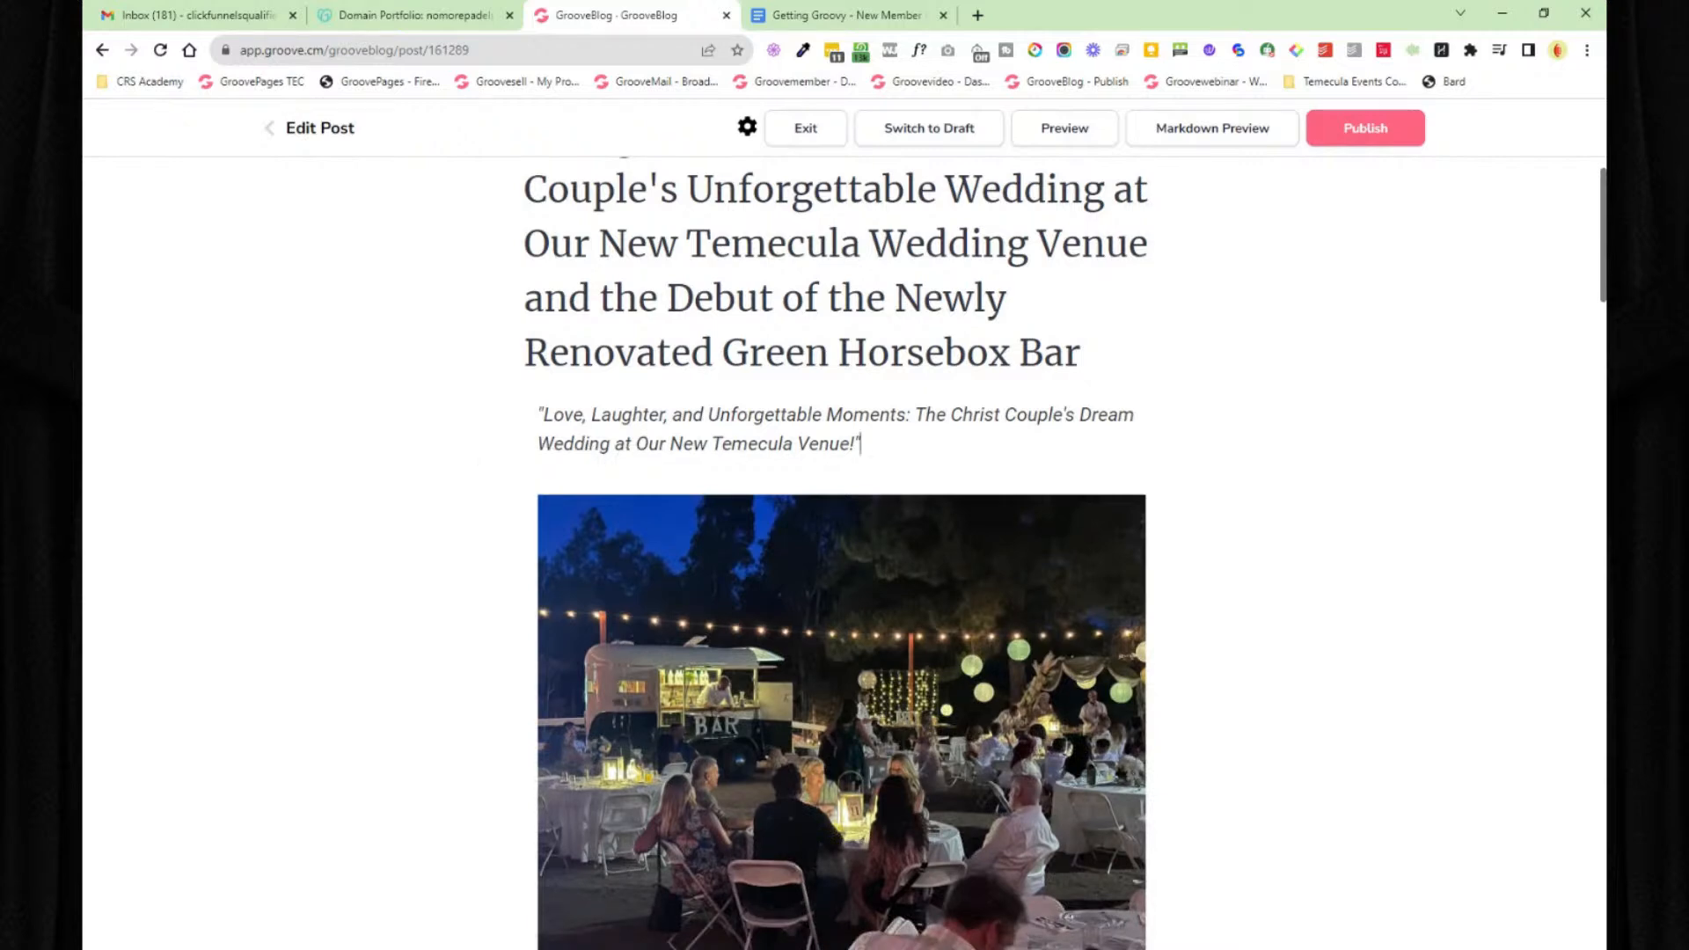
- Exit the post editor and visit the live Temecula Events Company blog from the Publish page
click(804, 132)
click(802, 583)
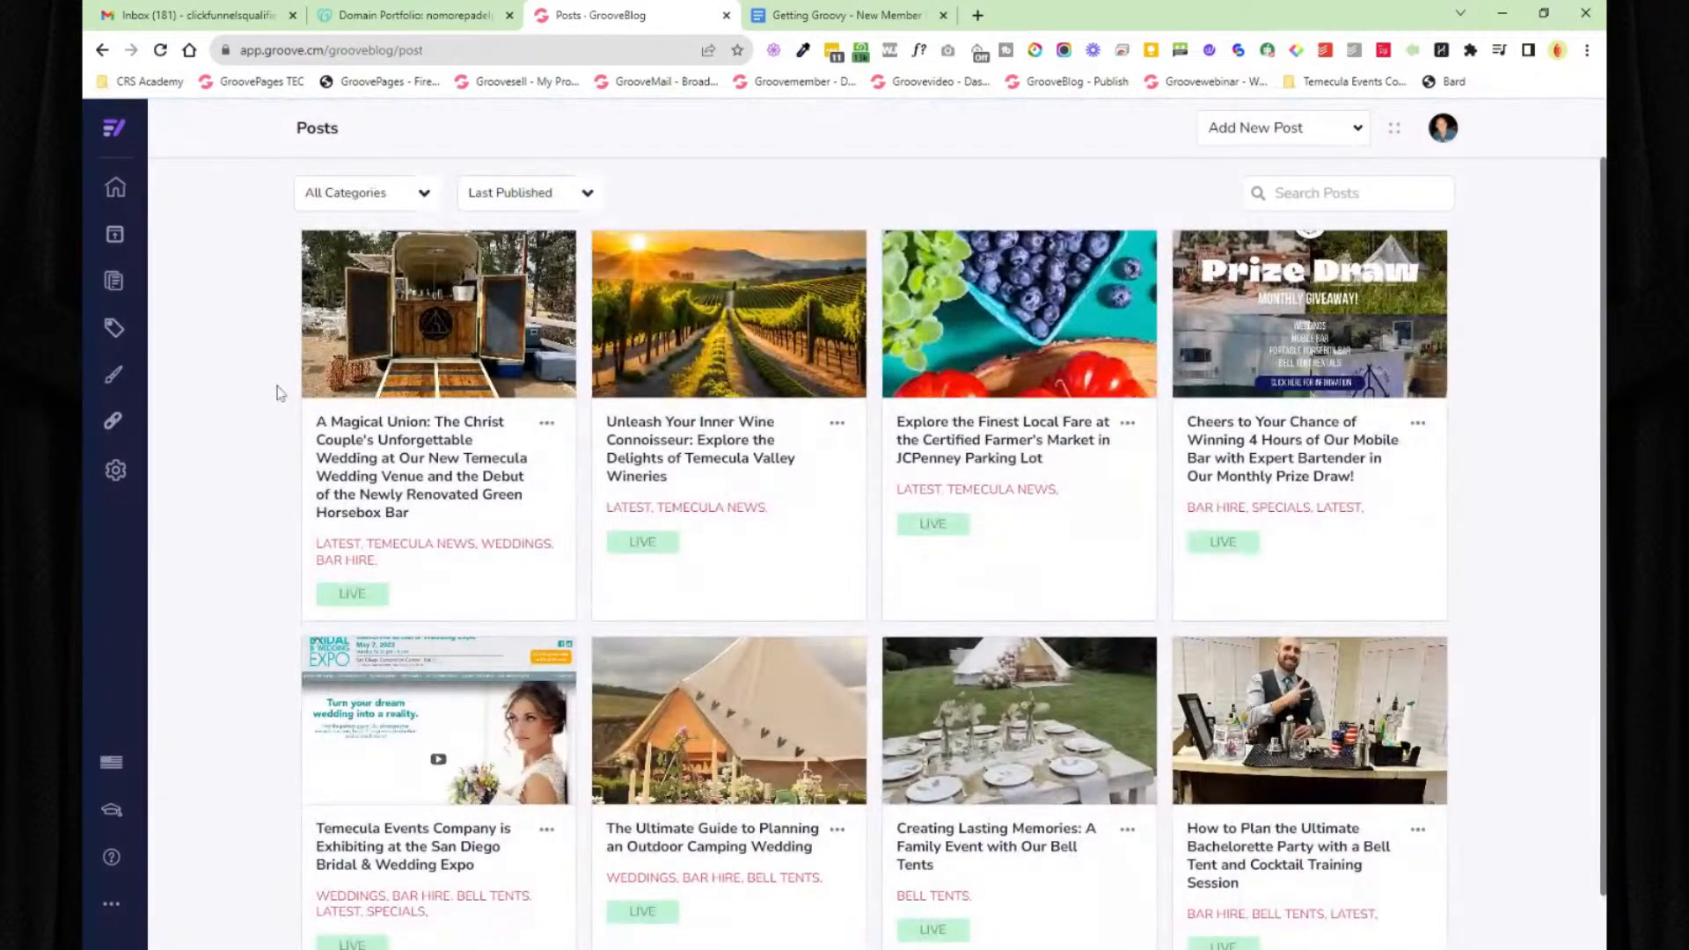
click(115, 234)
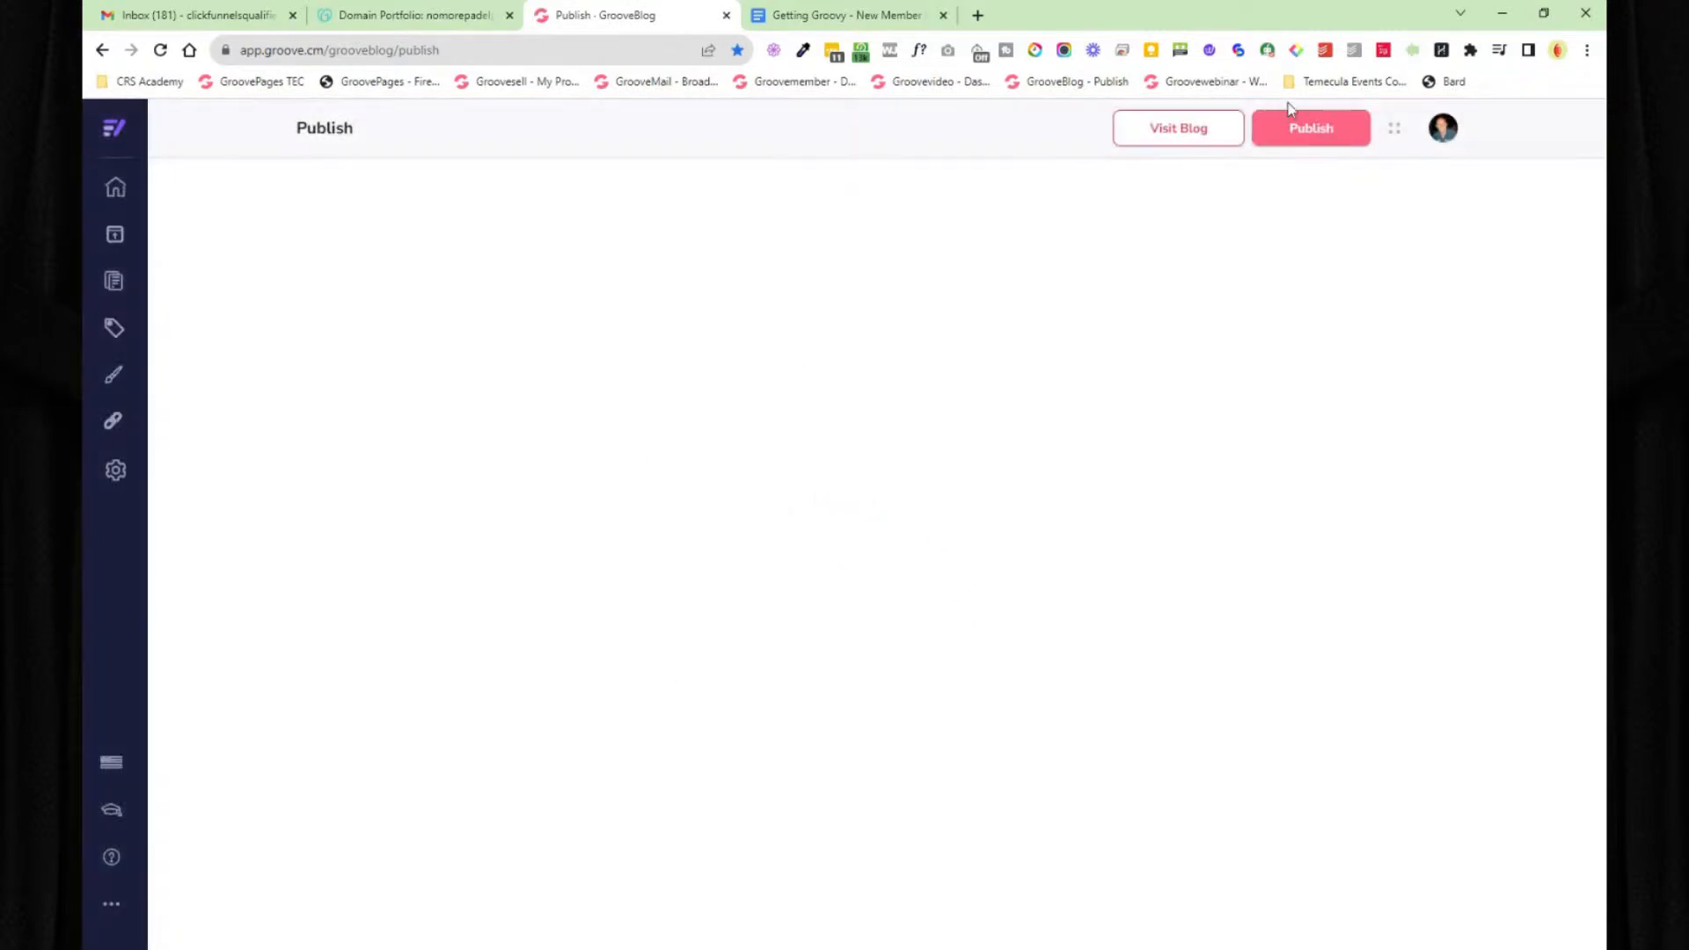
click(1183, 129)
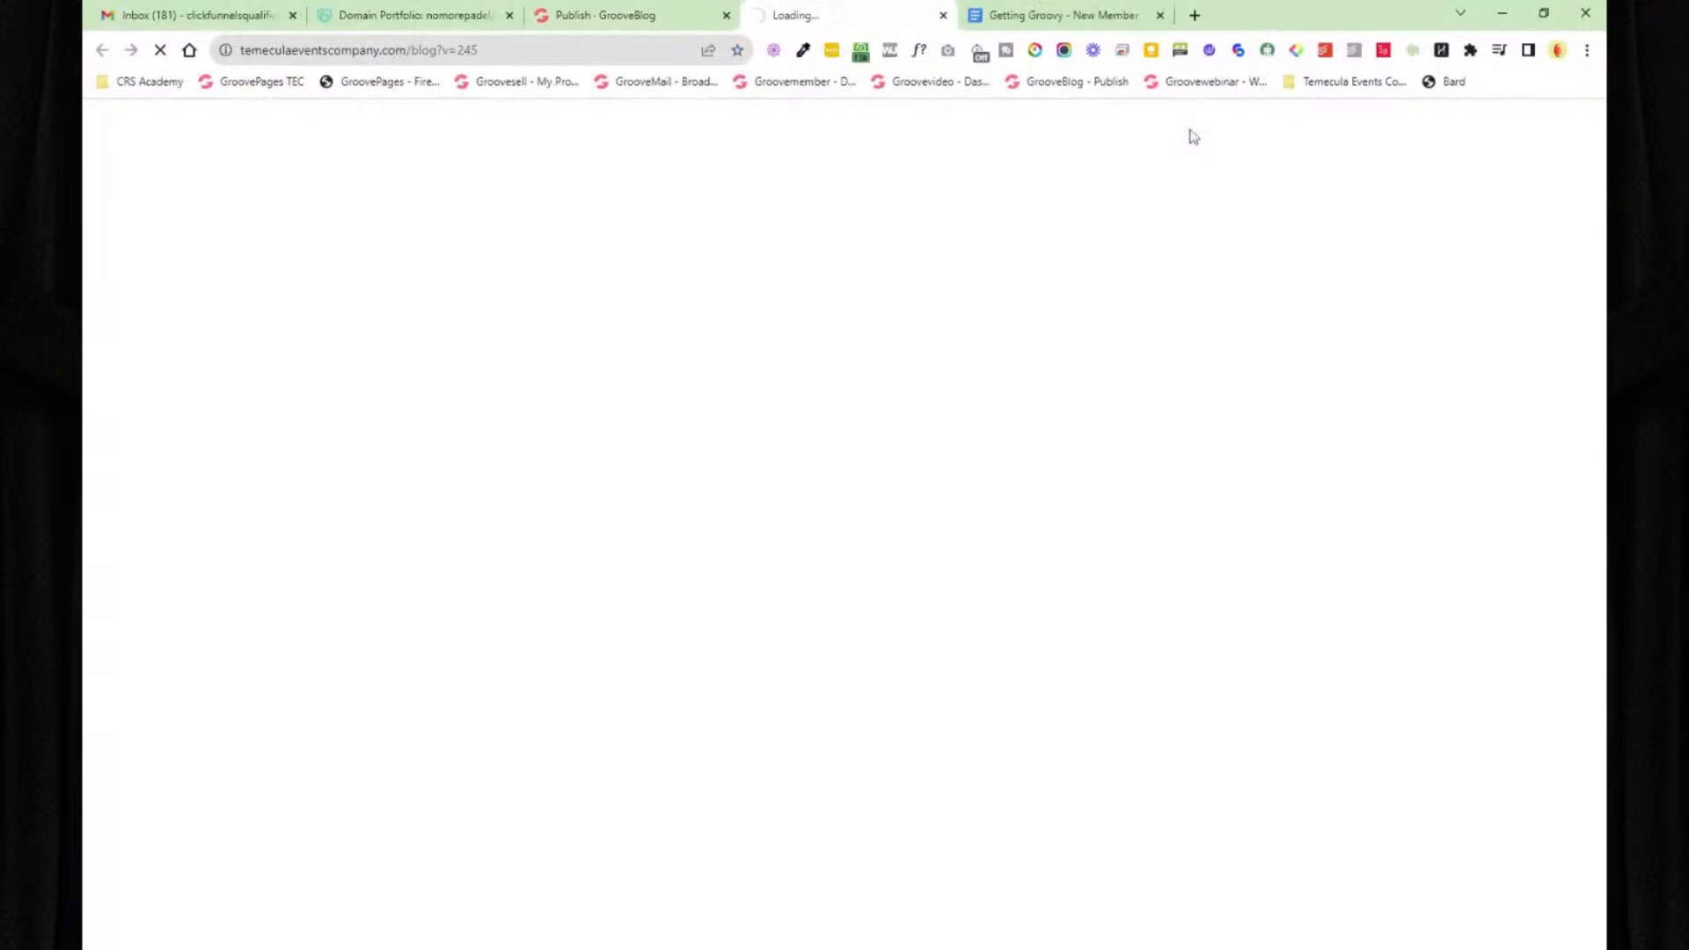
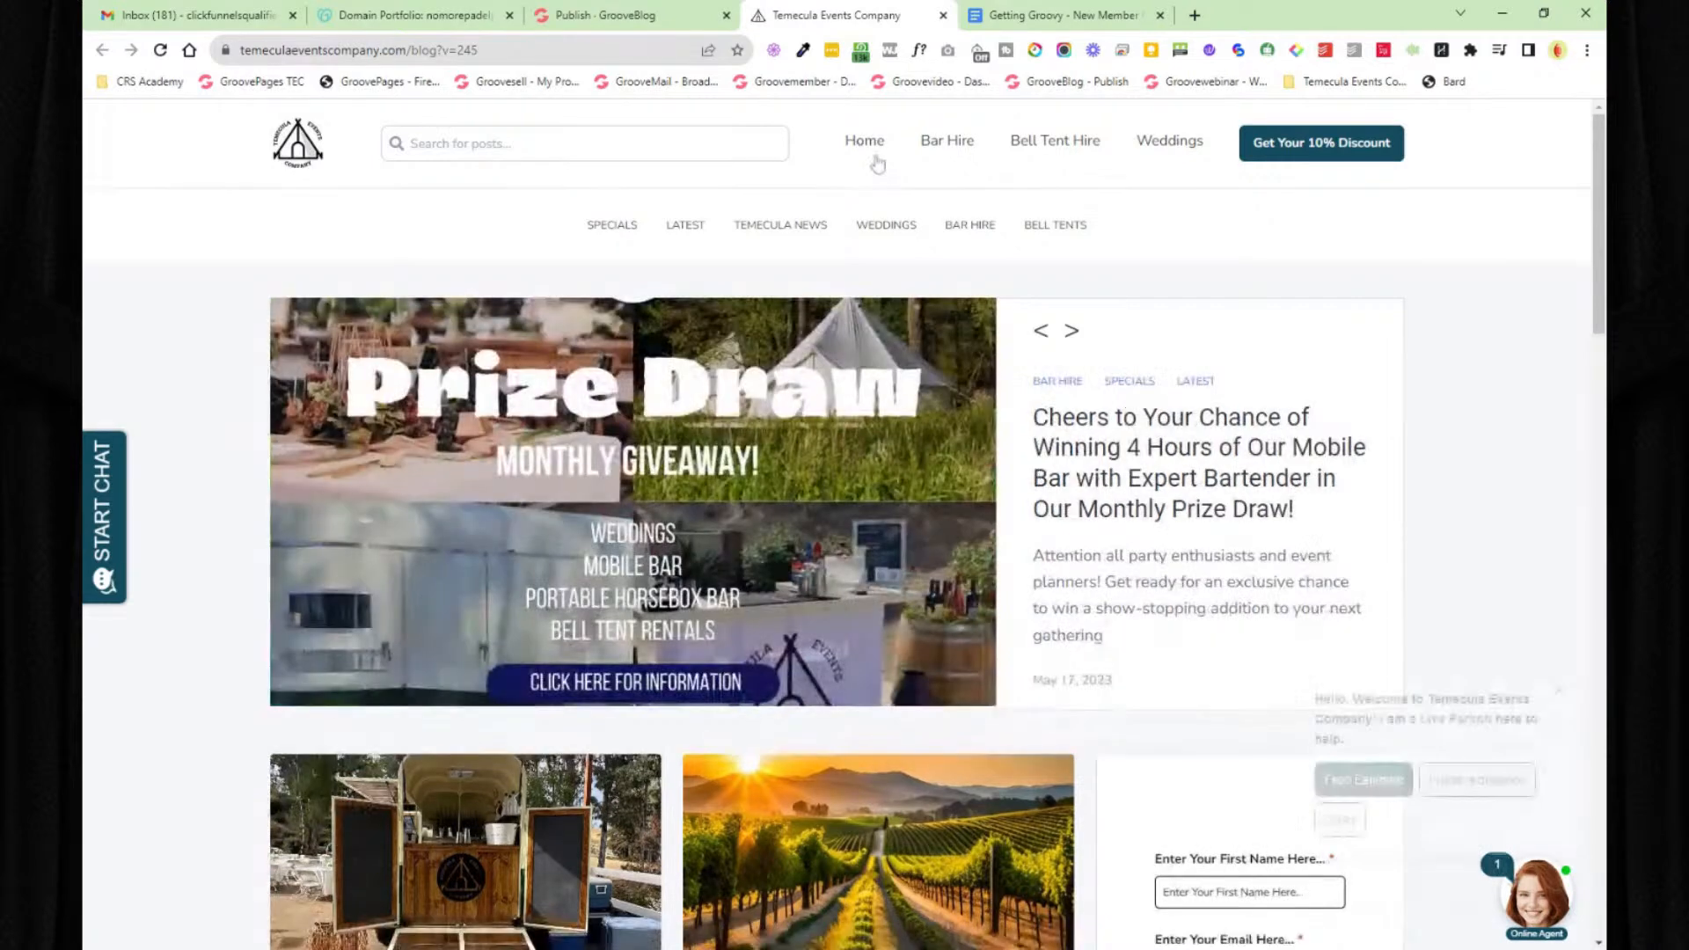
- Open the company's home page in a separate tab, dismissing the discount pop-up and accepting the cookies
ctrl+click(864, 141)
click(1011, 18)
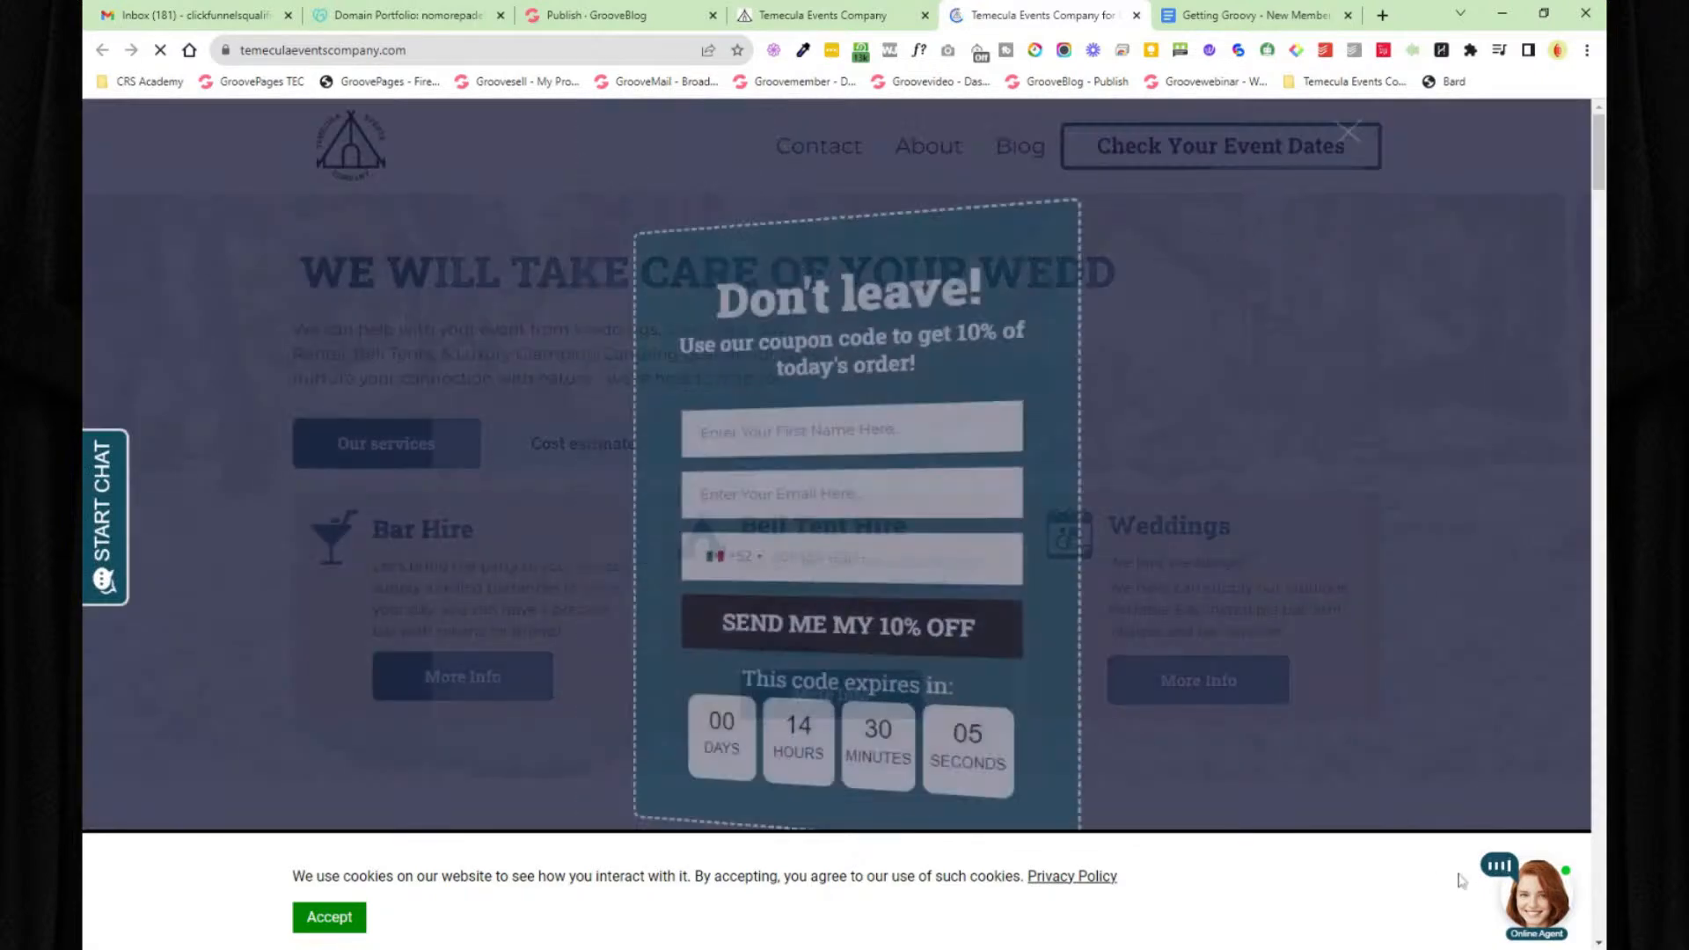
click(1297, 183)
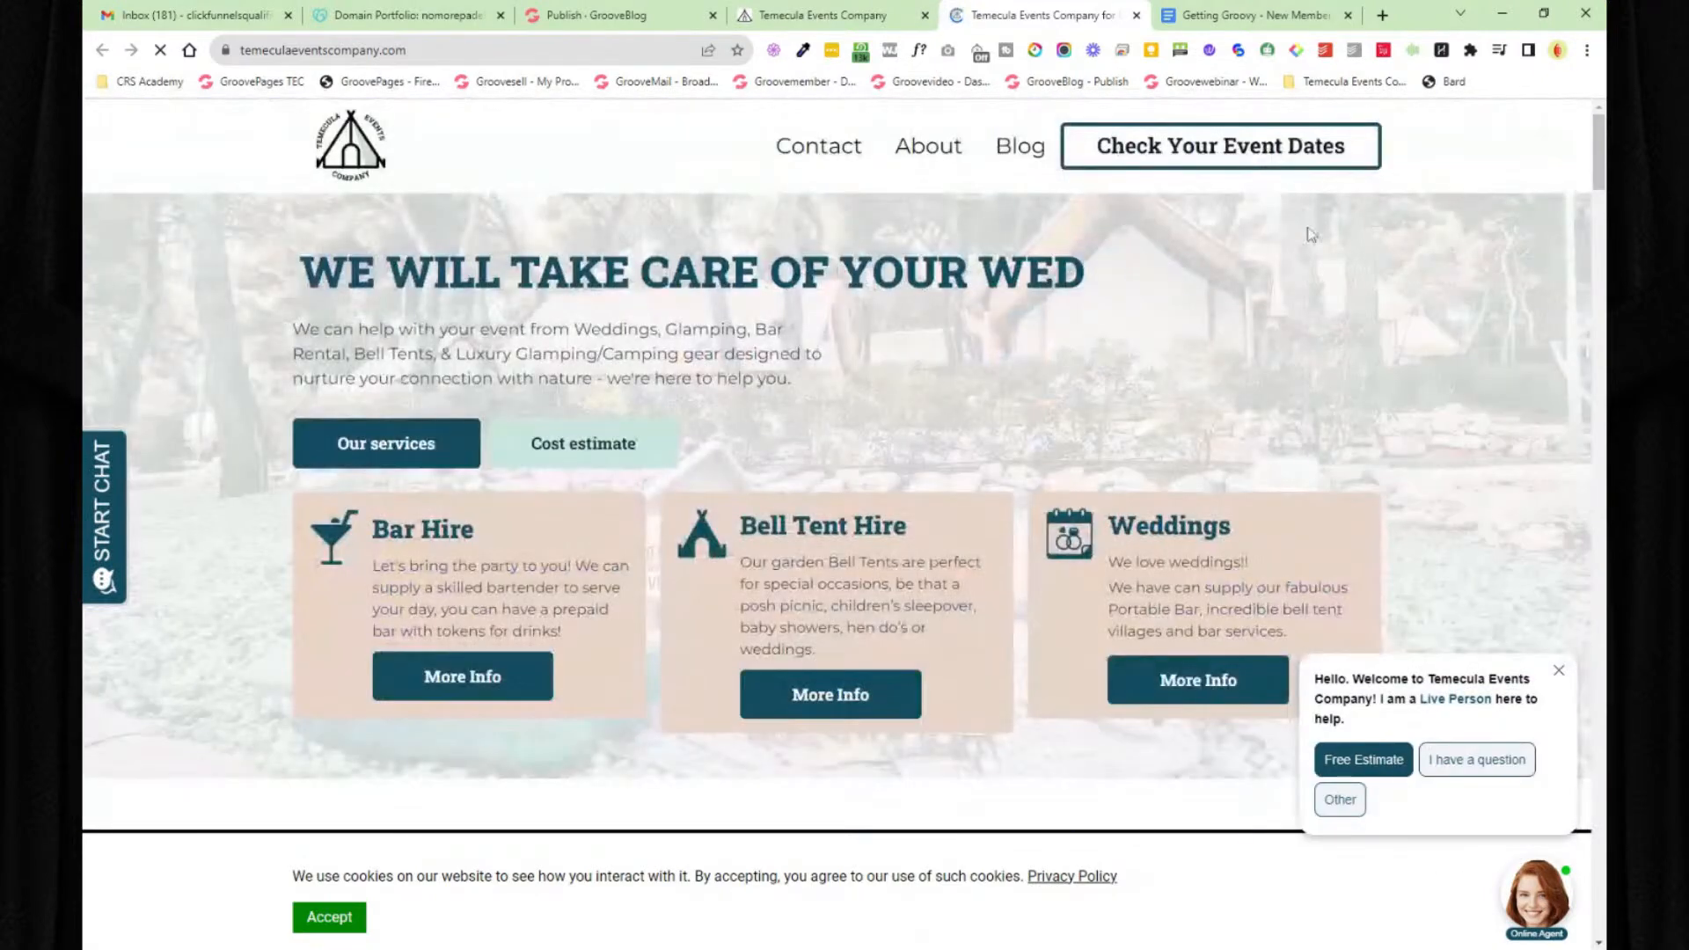
click(334, 920)
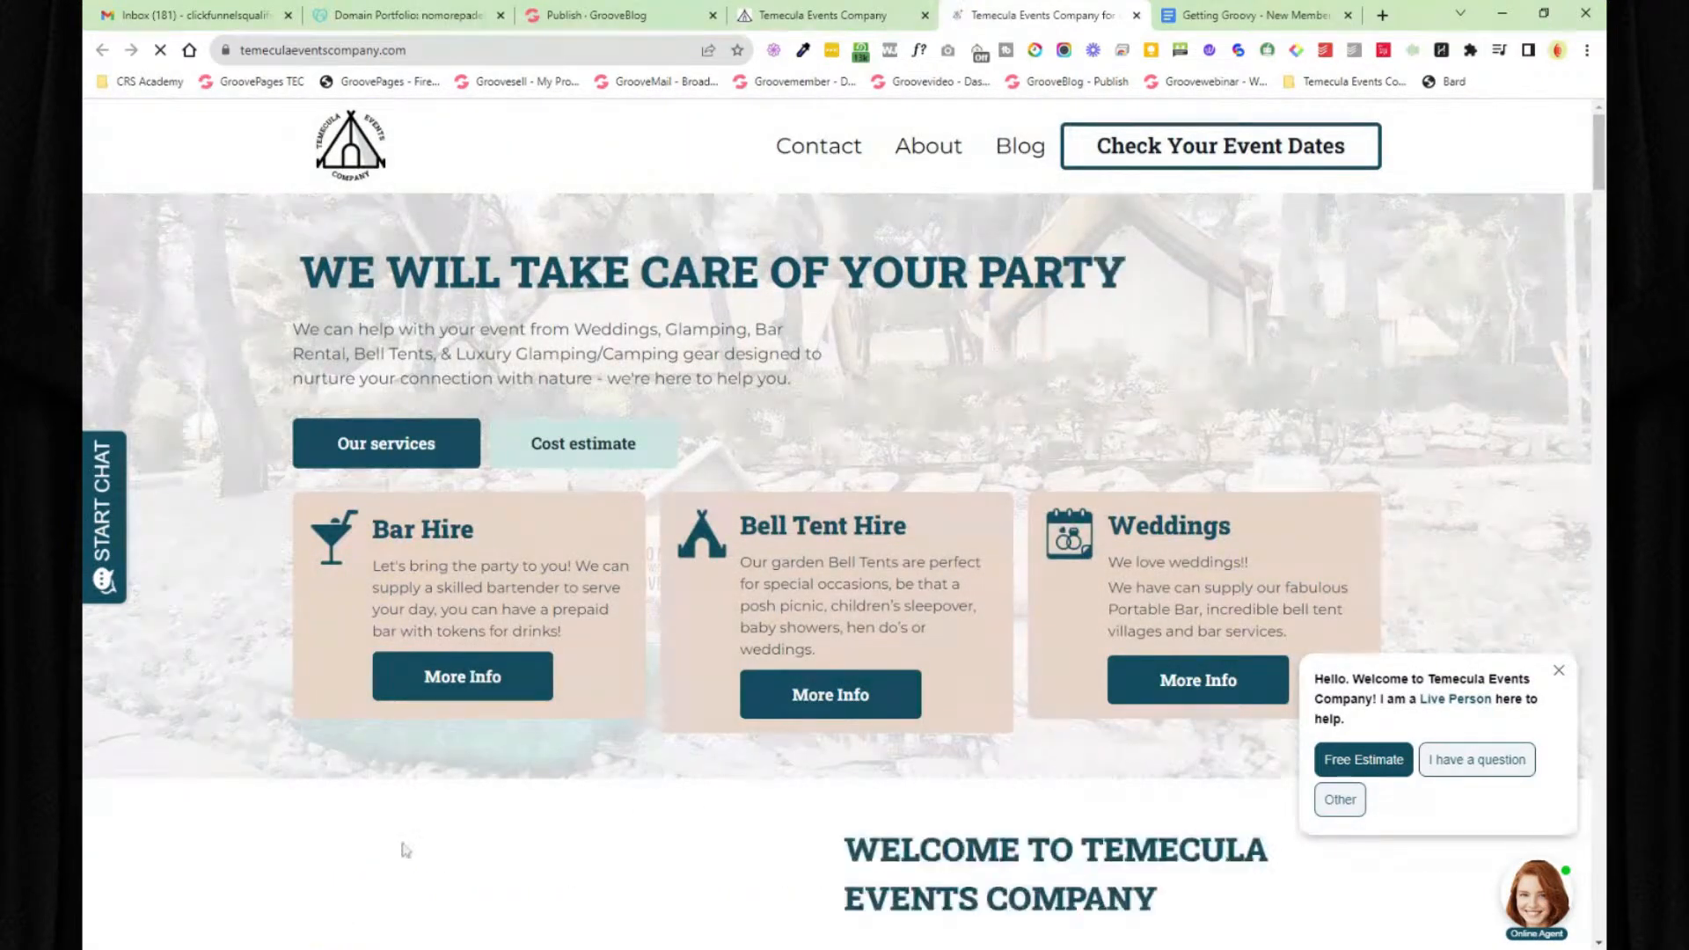
- Return to the live blog, advance through its carousel posts, and examine the article grid, opt-in form and Popular Posts sidebar
click(855, 24)
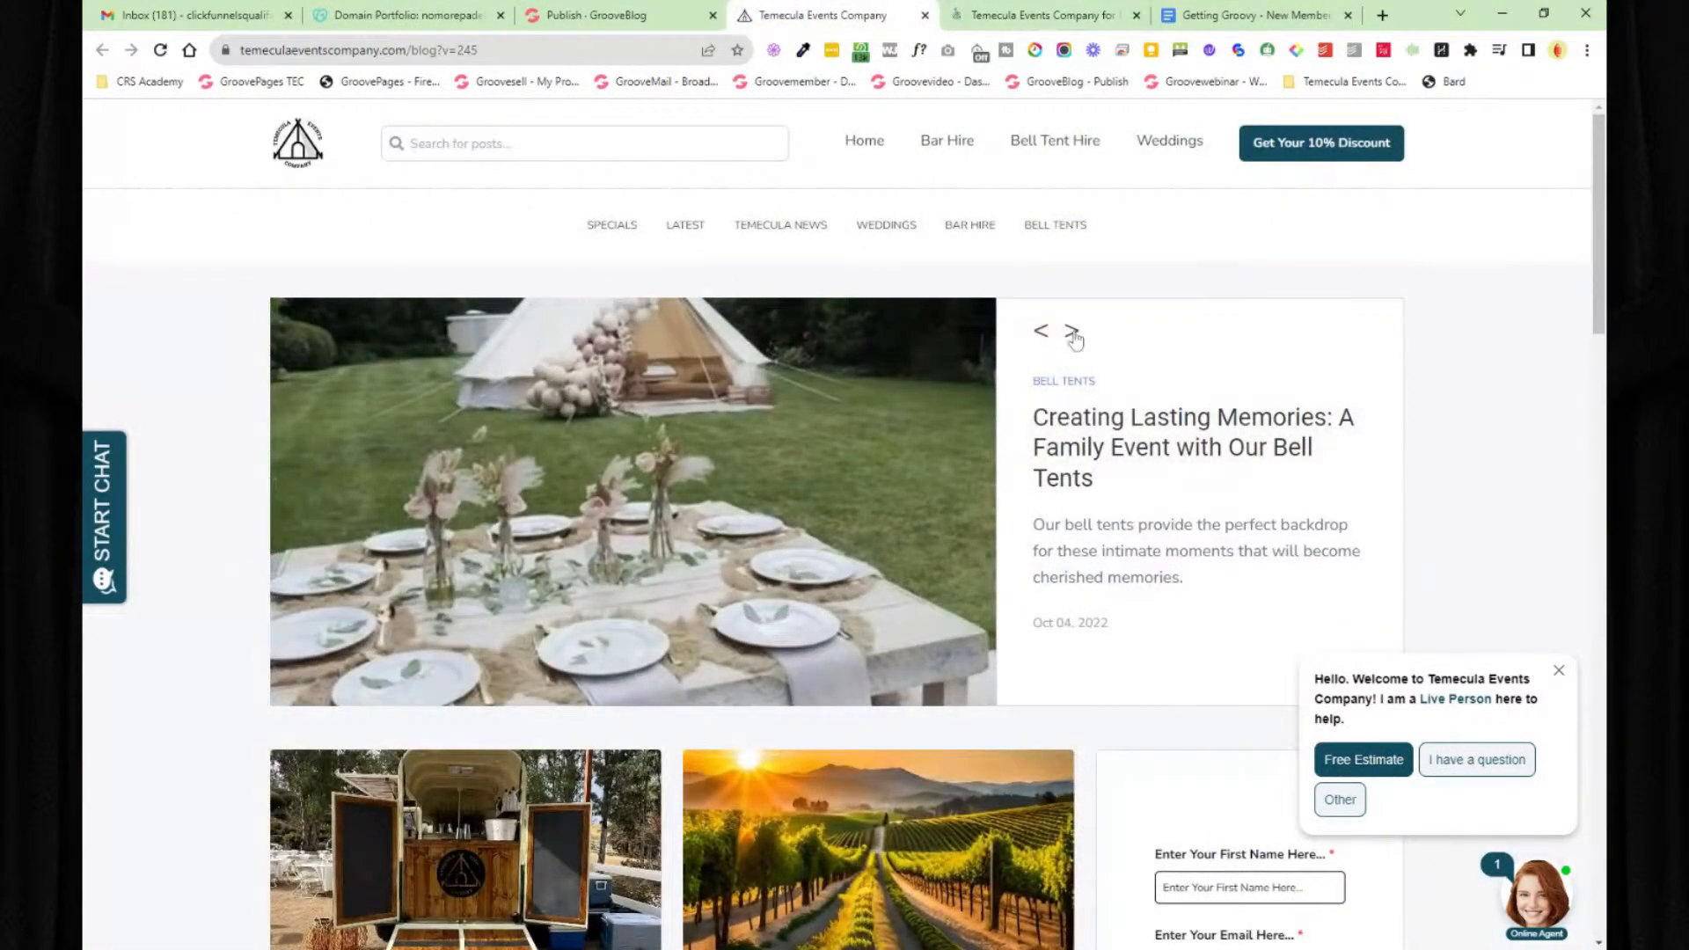
click(1071, 333)
click(1072, 333)
click(1072, 333)
scroll(1144, 428, down, 5)
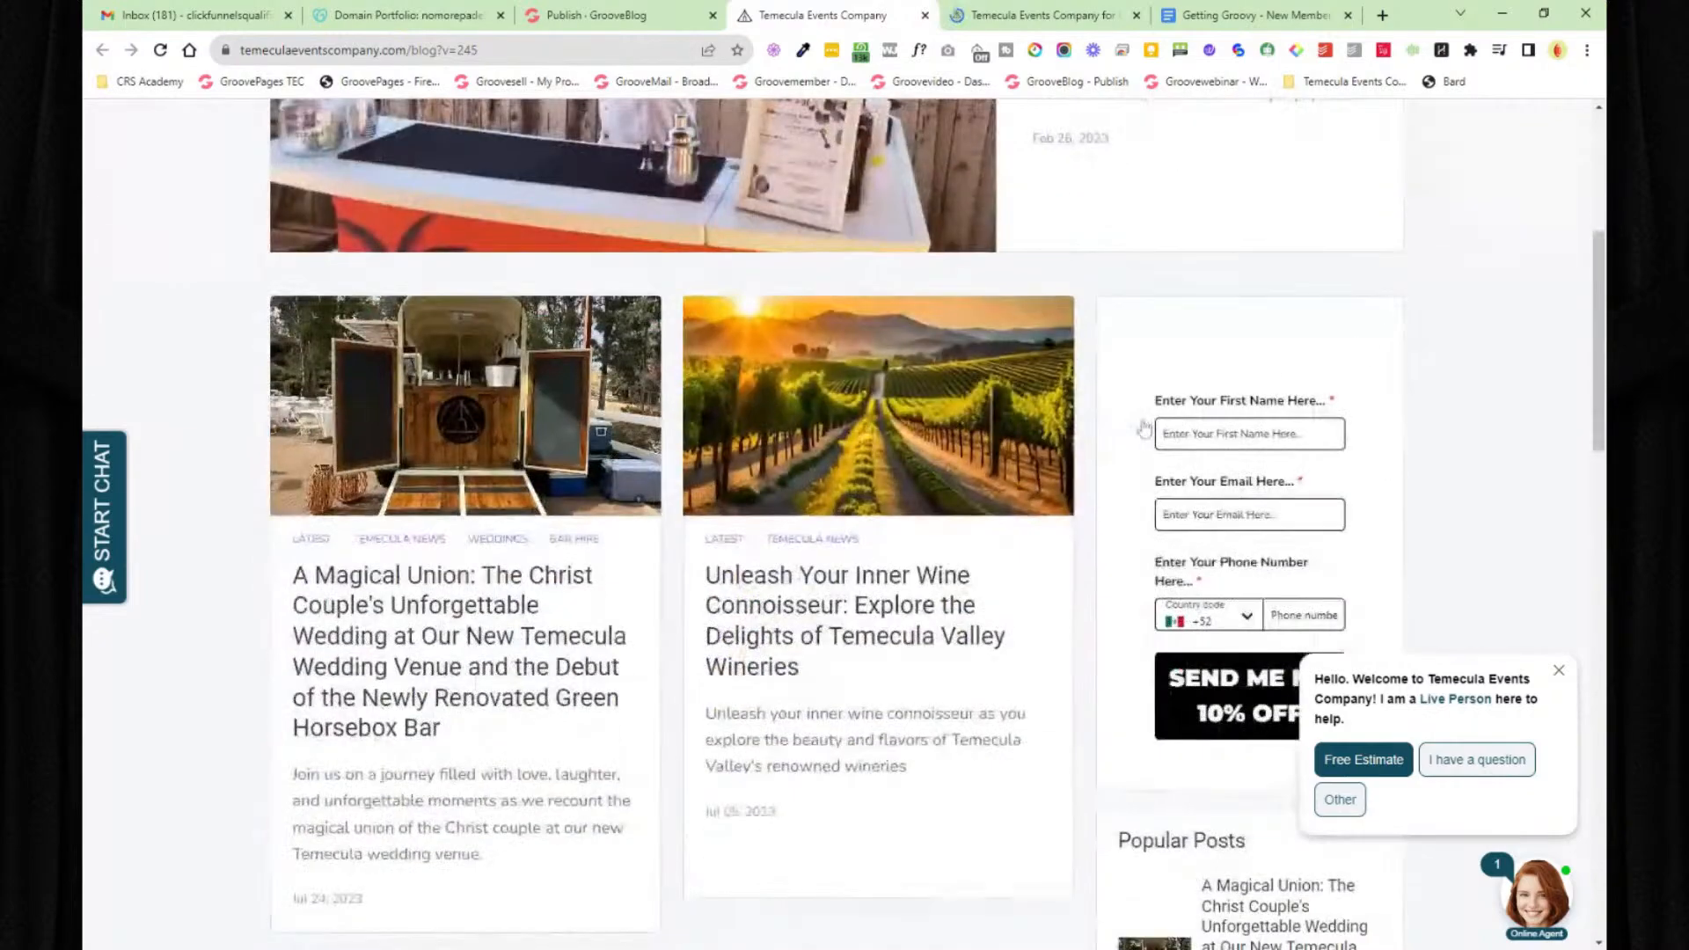
scroll(1129, 465, down, 11)
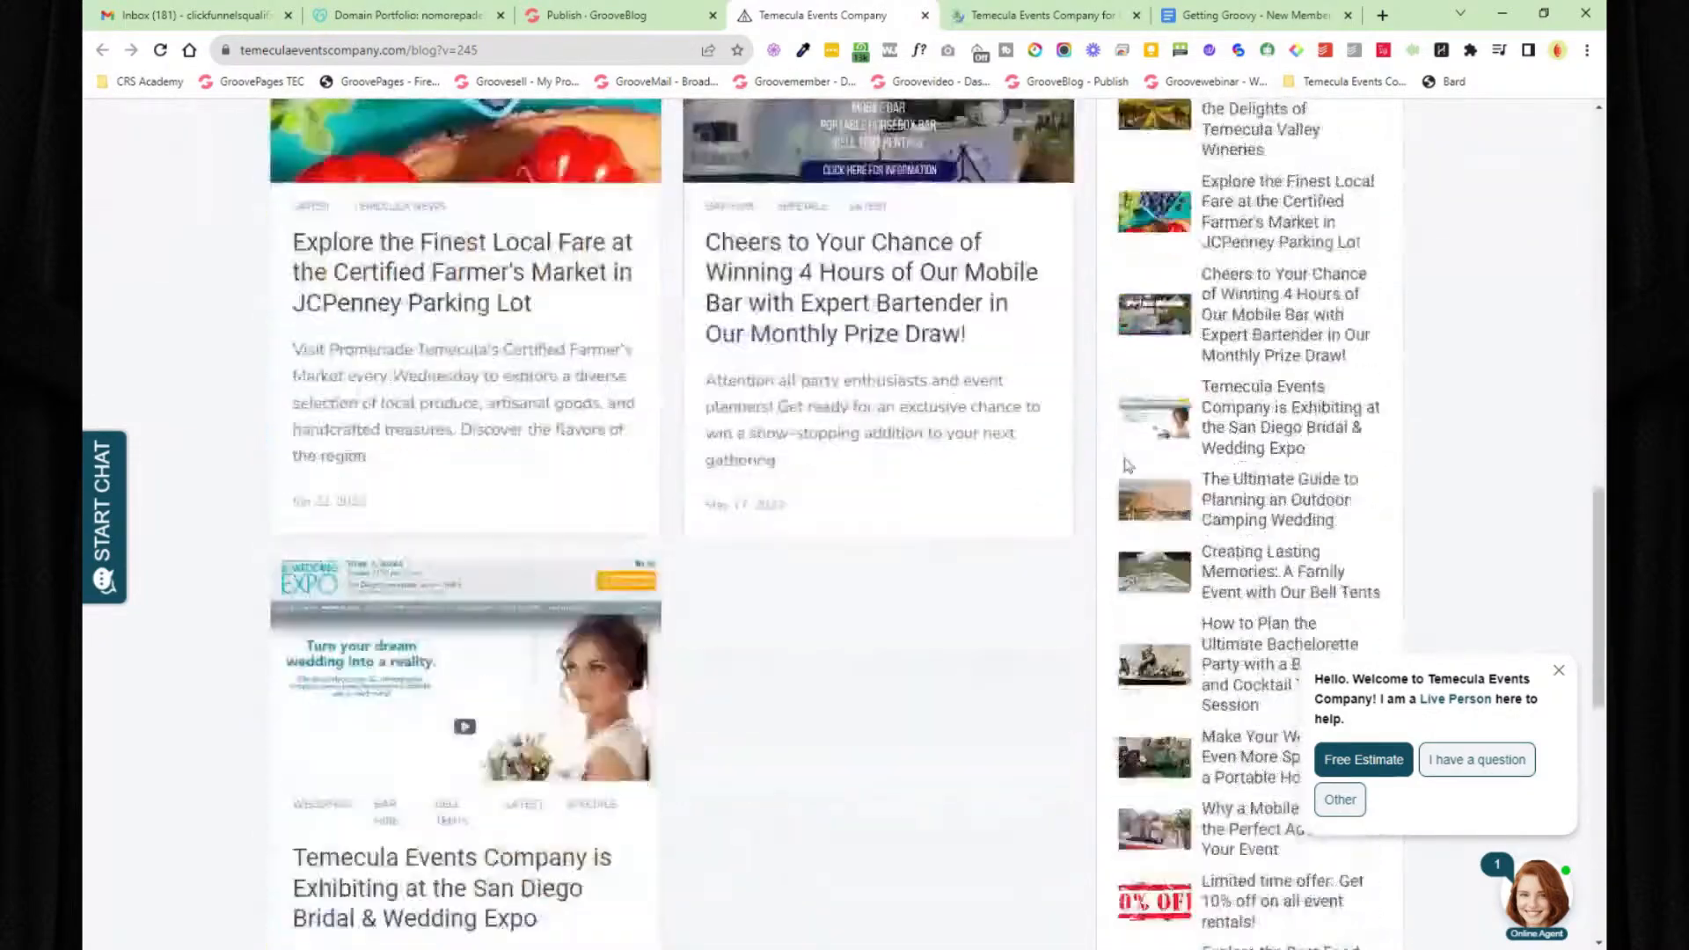
scroll(1112, 483, down, 3)
scroll(1112, 475, up, 5)
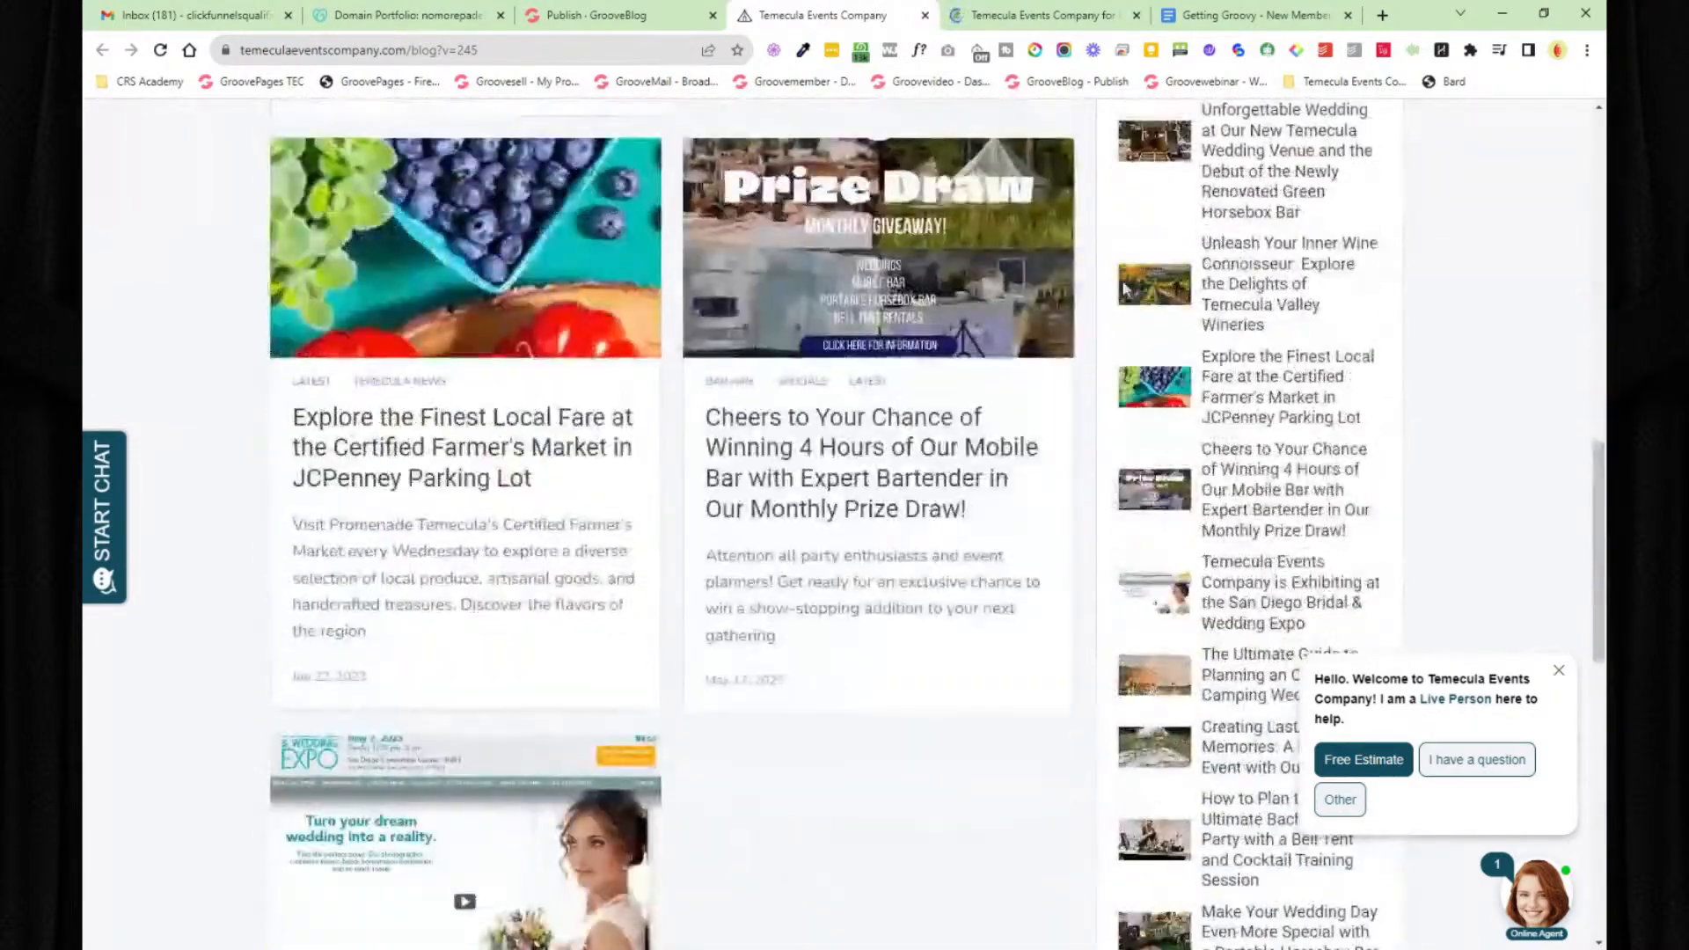
- Close the blog and company home page tabs and return from GrooveBlog to the main Groove dashboard
click(926, 16)
click(927, 16)
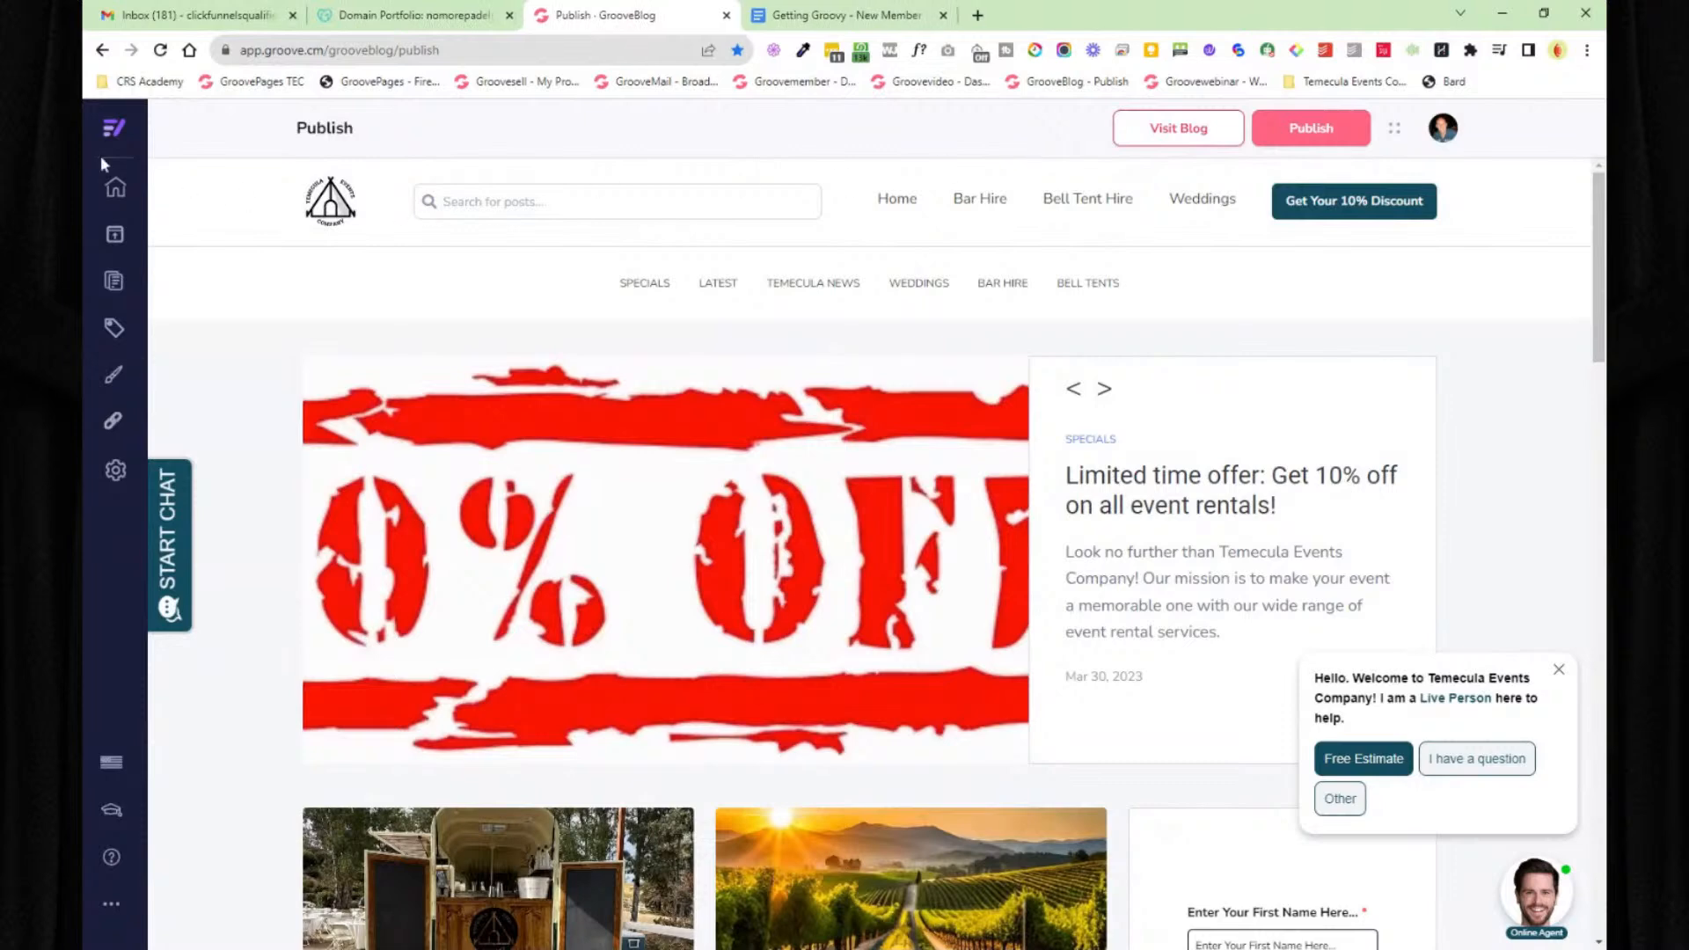
click(109, 132)
click(149, 224)
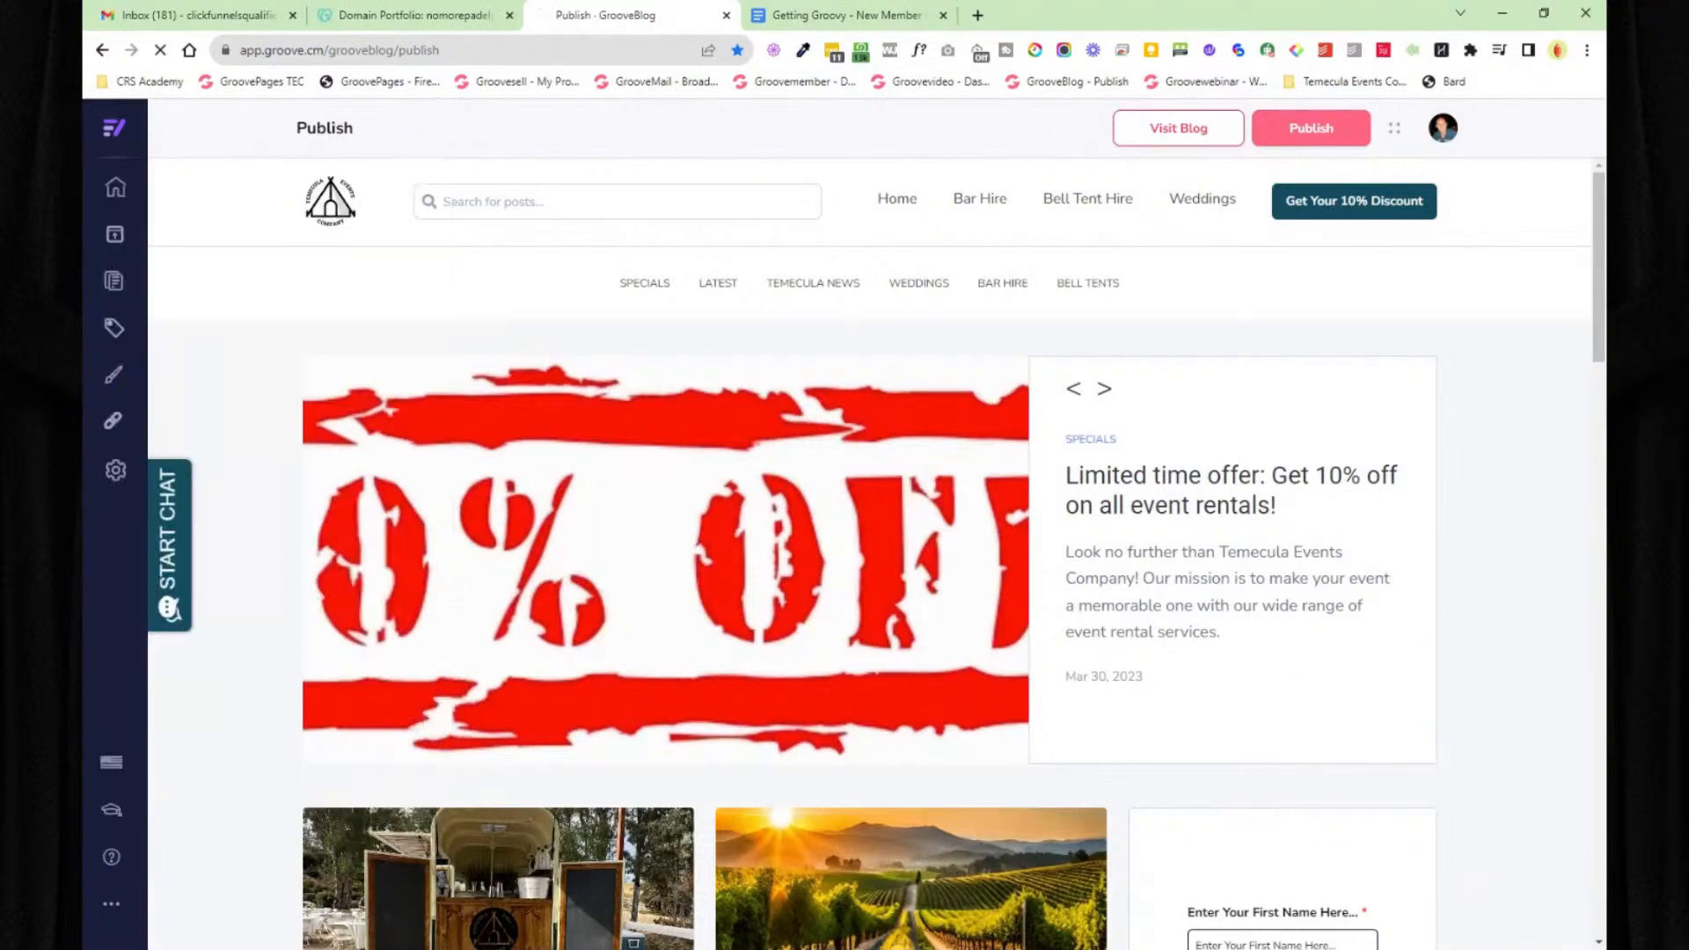
- Check the onboarding roadmap document for the next app and open GrooveKart from the Groove dashboard
click(885, 15)
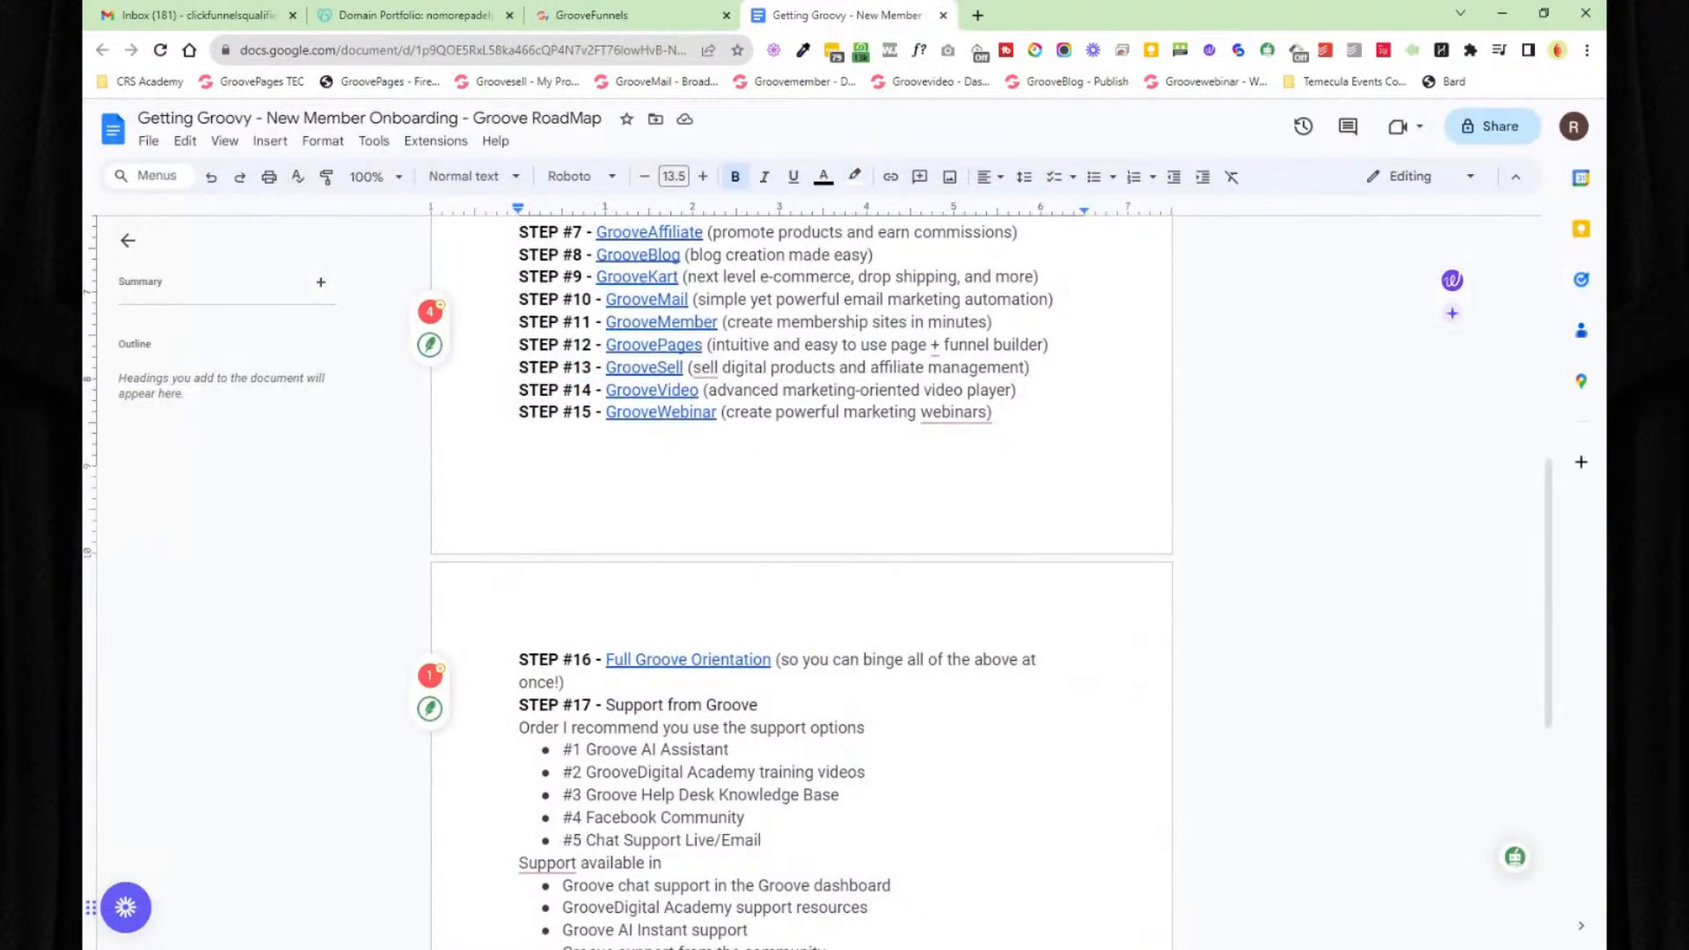
click(643, 22)
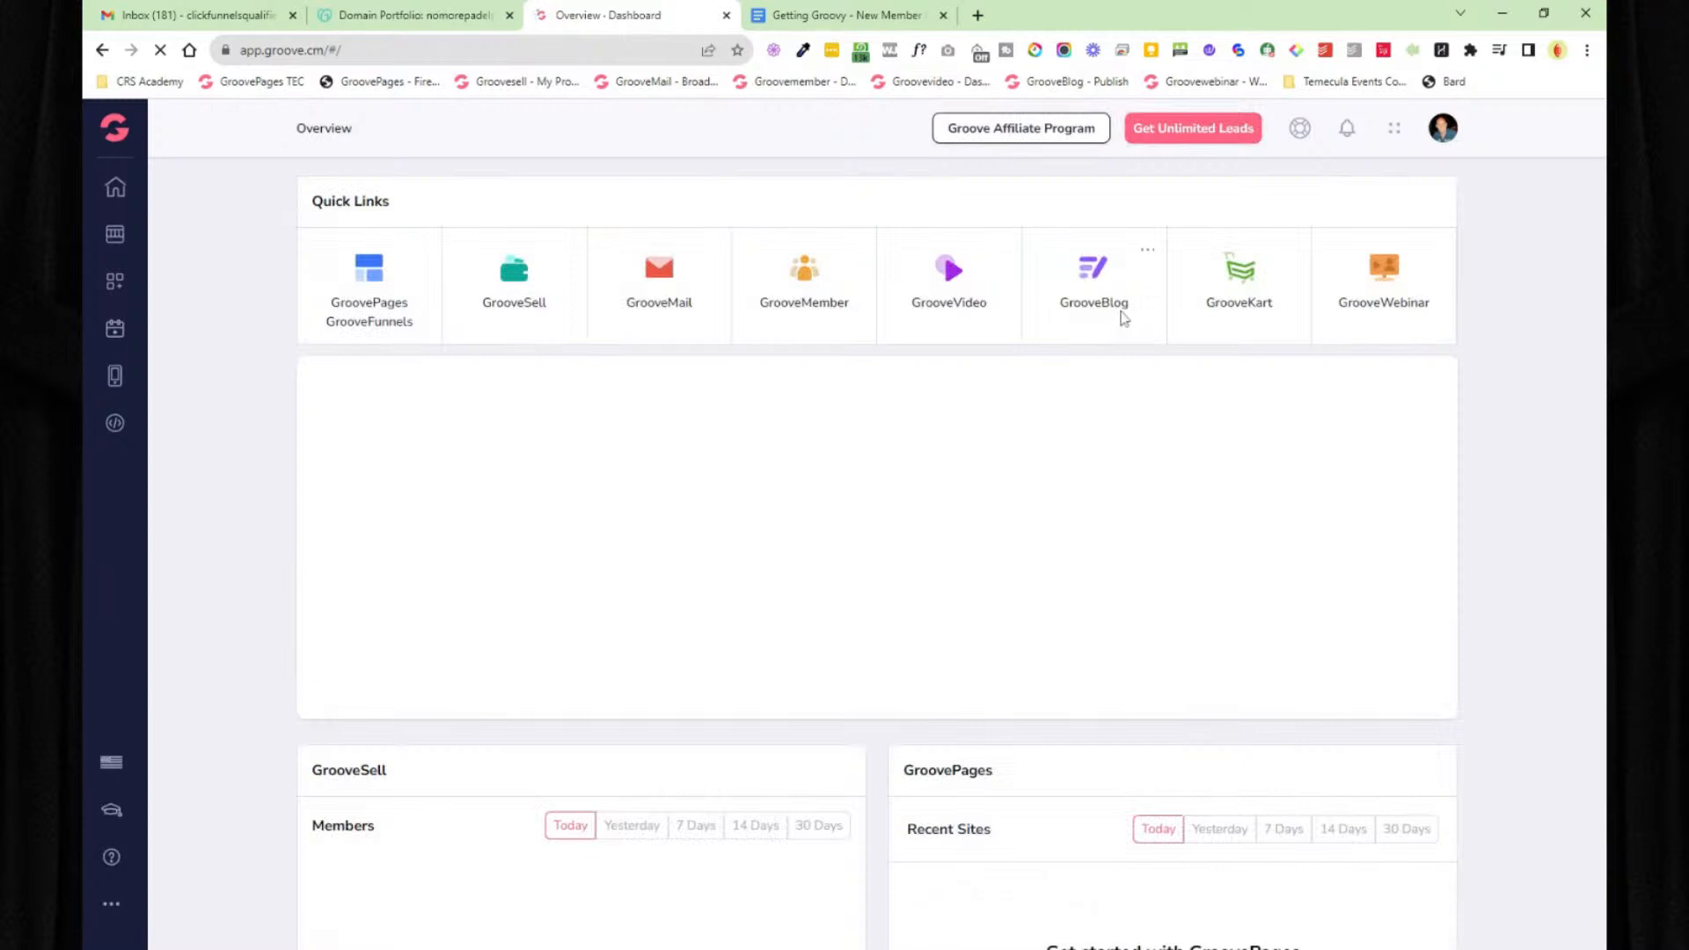
click(1250, 266)
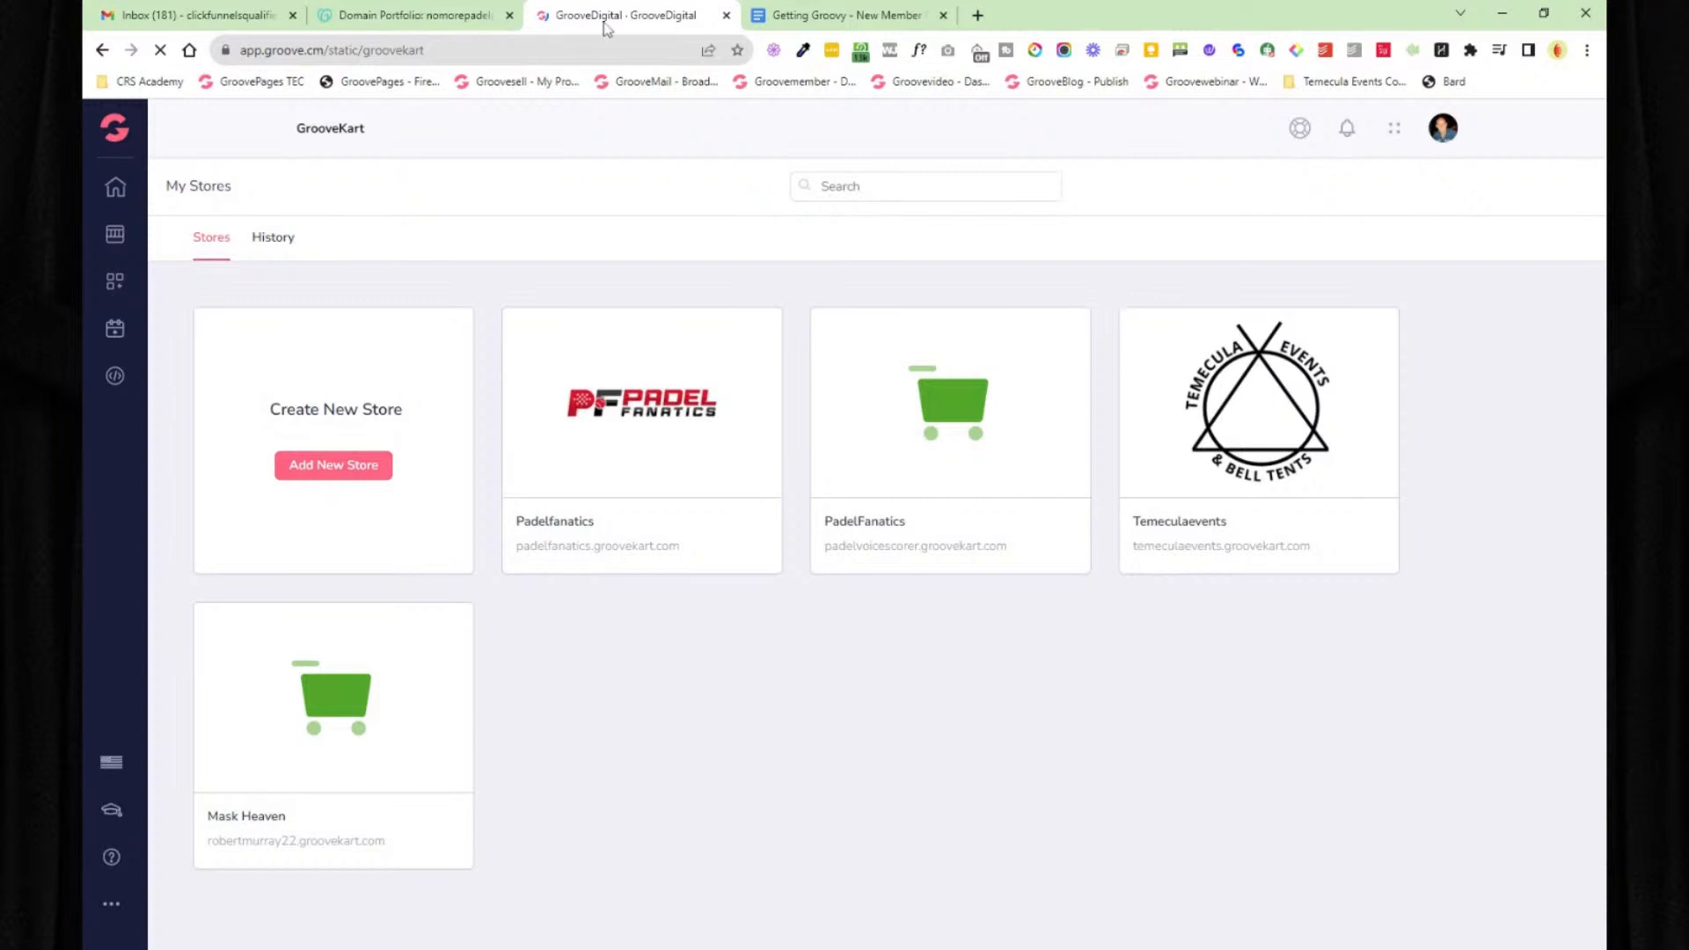
- Open GrooveBlog in a separate tab and open the Temecula Events Company blog
click(115, 129)
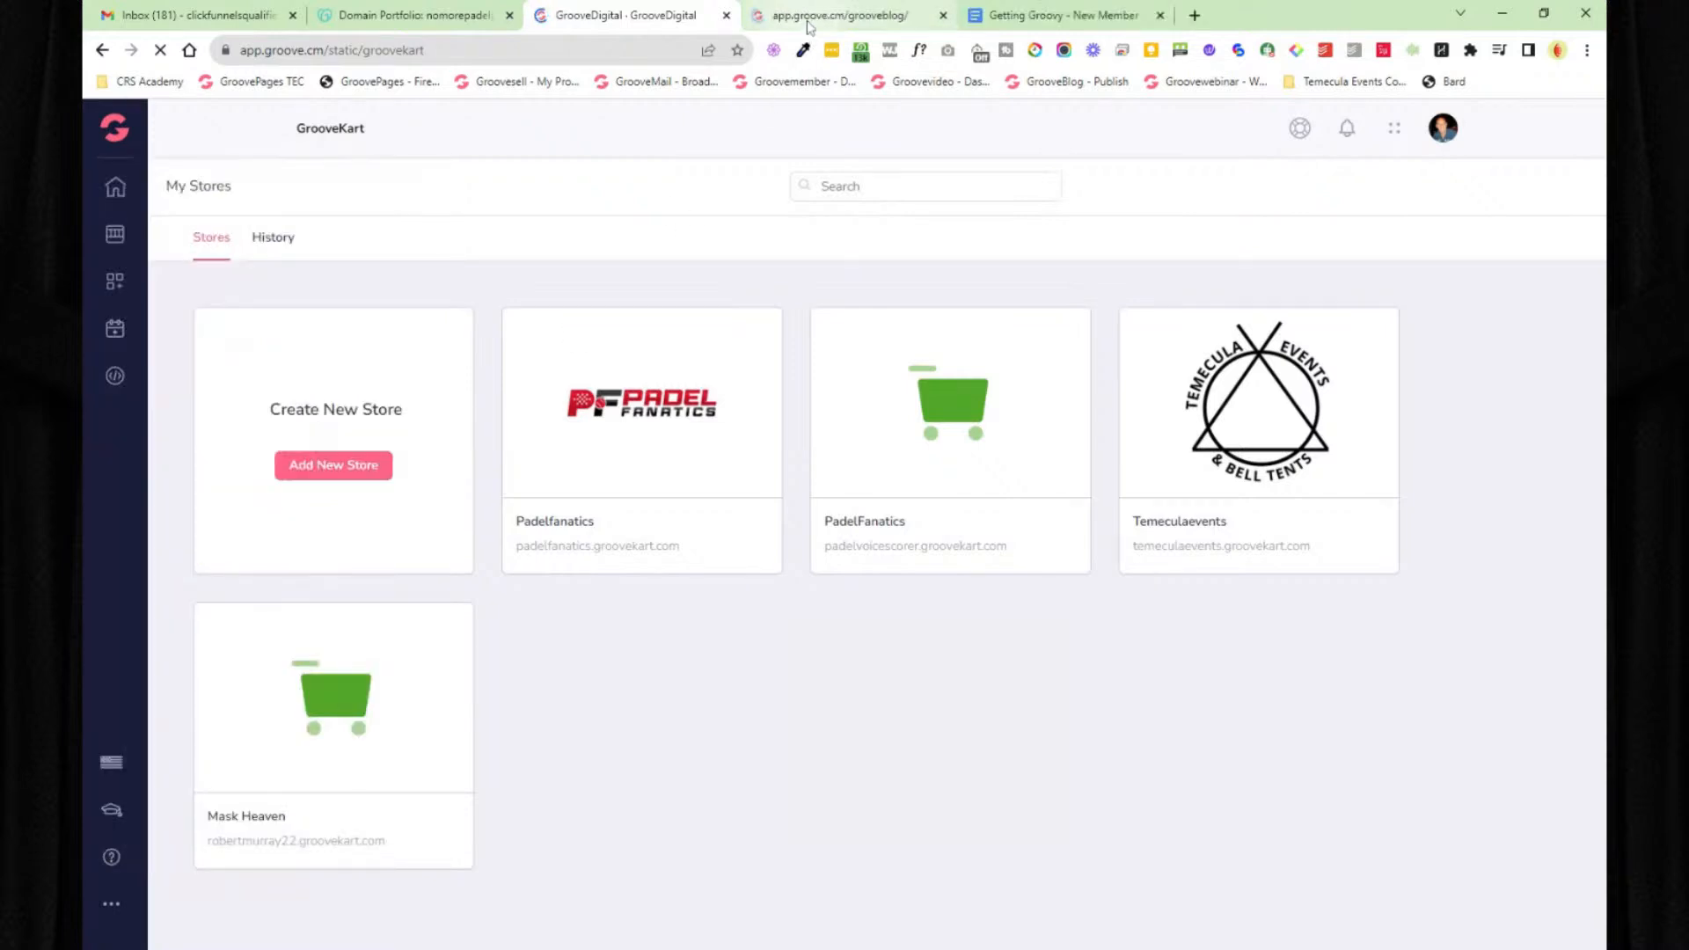
click(808, 21)
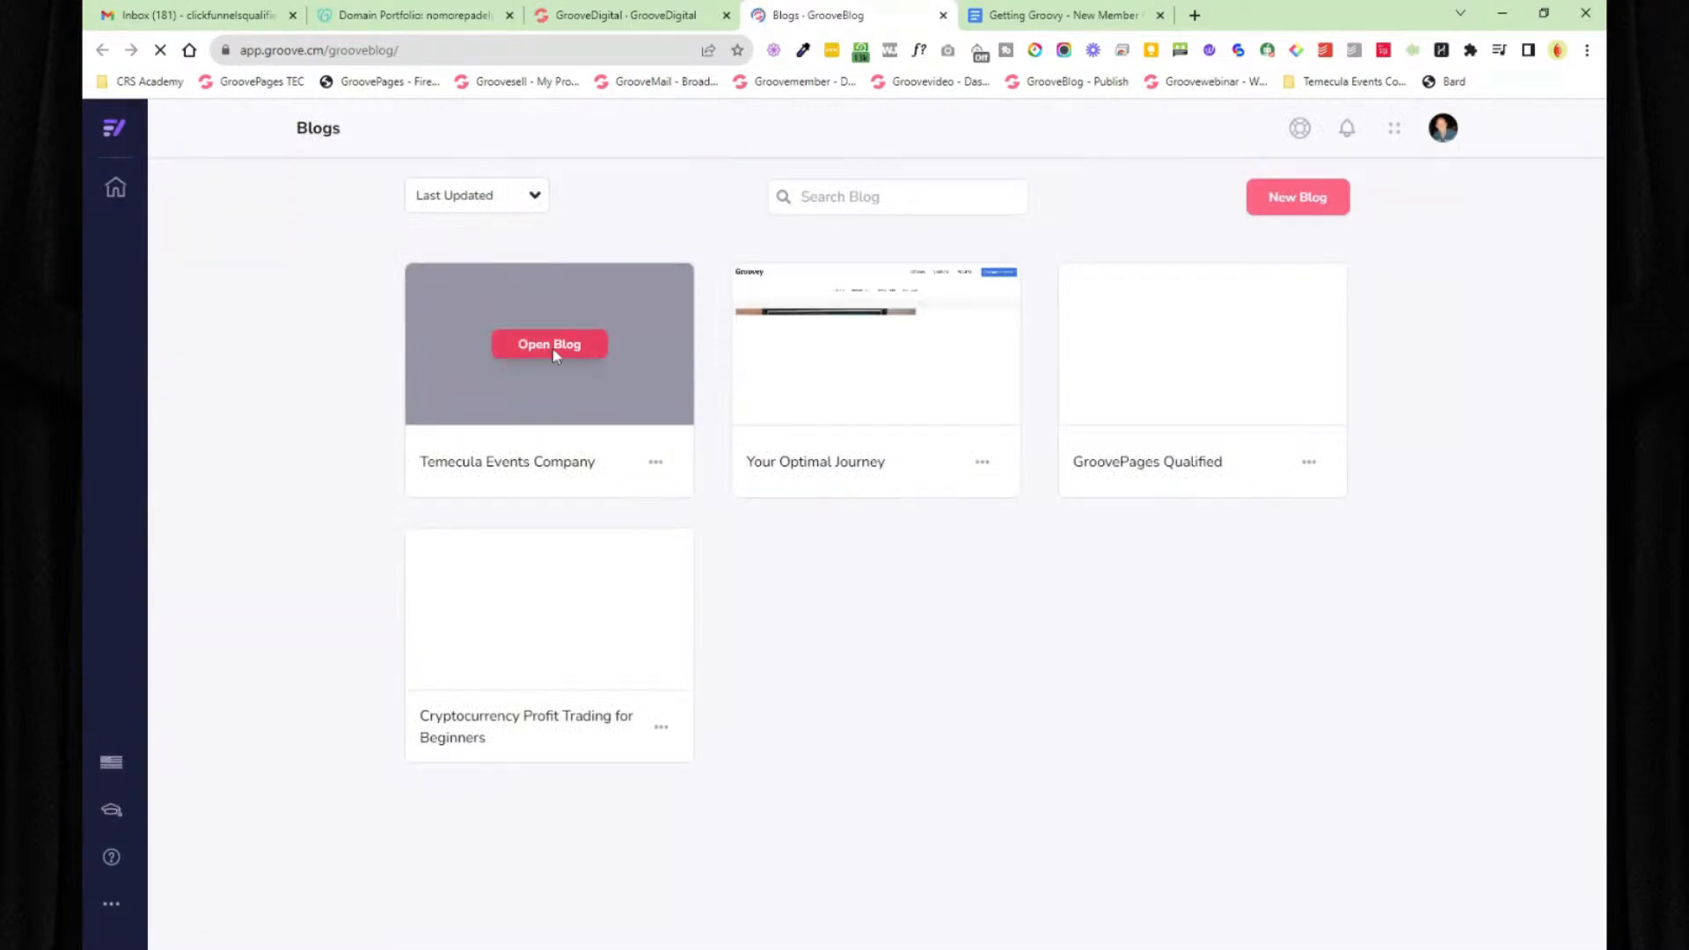
click(553, 345)
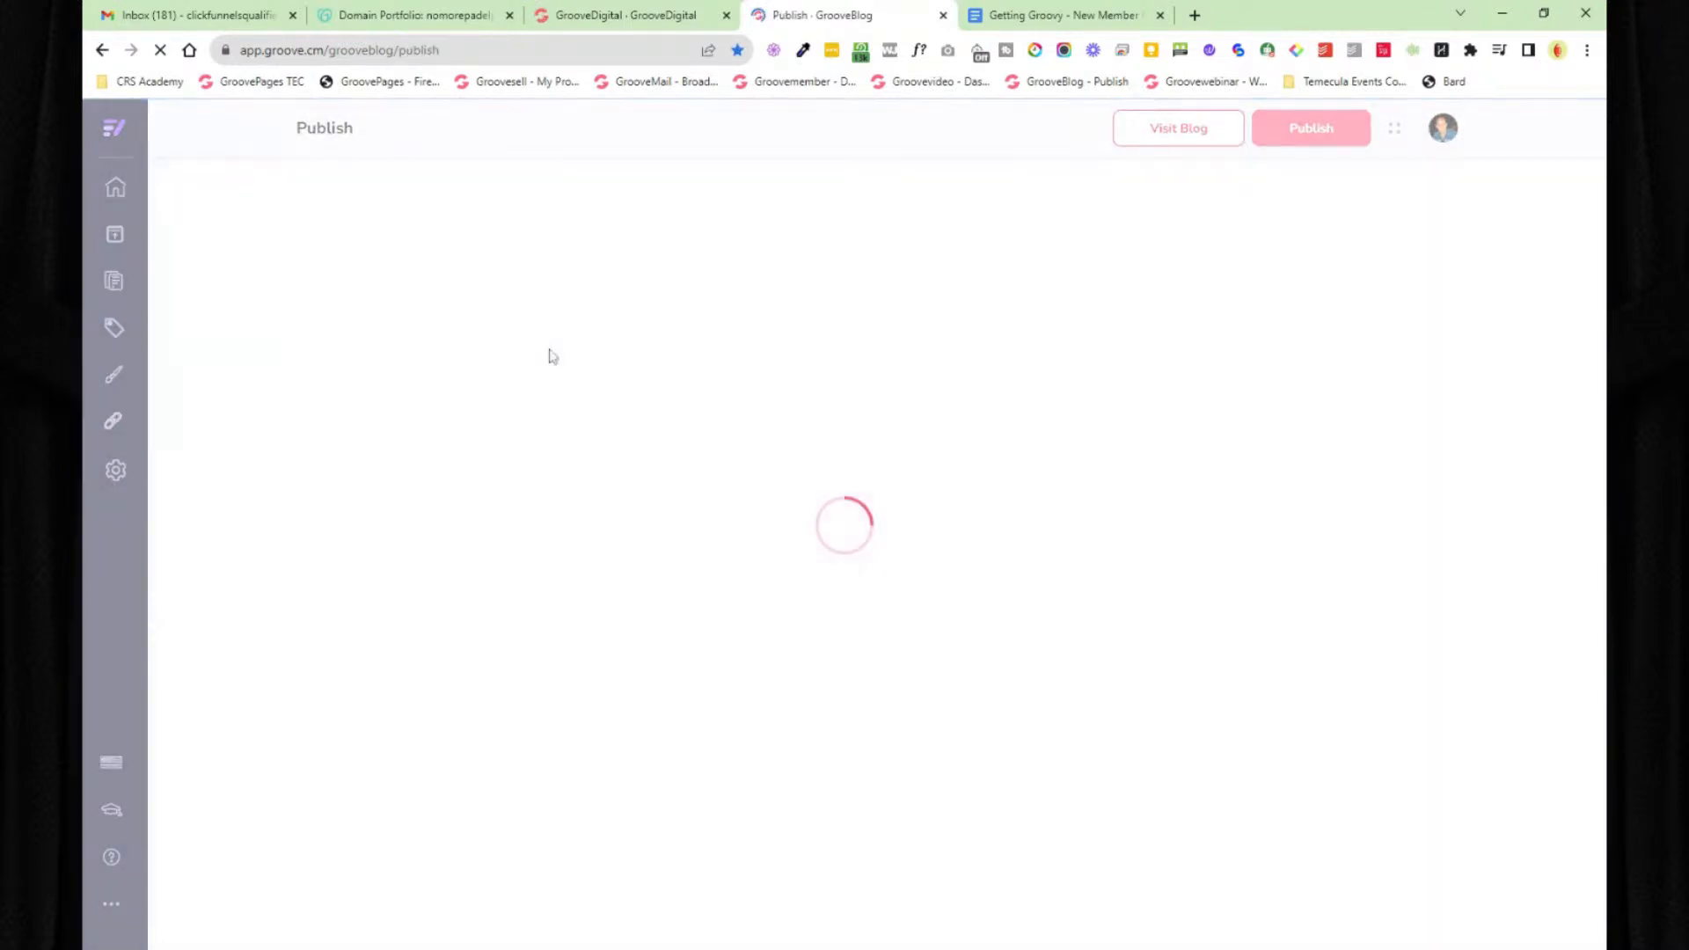
- Examine the blog's Embed Ads settings for header, footer and sidebar code, and return to the Publish preview
click(116, 469)
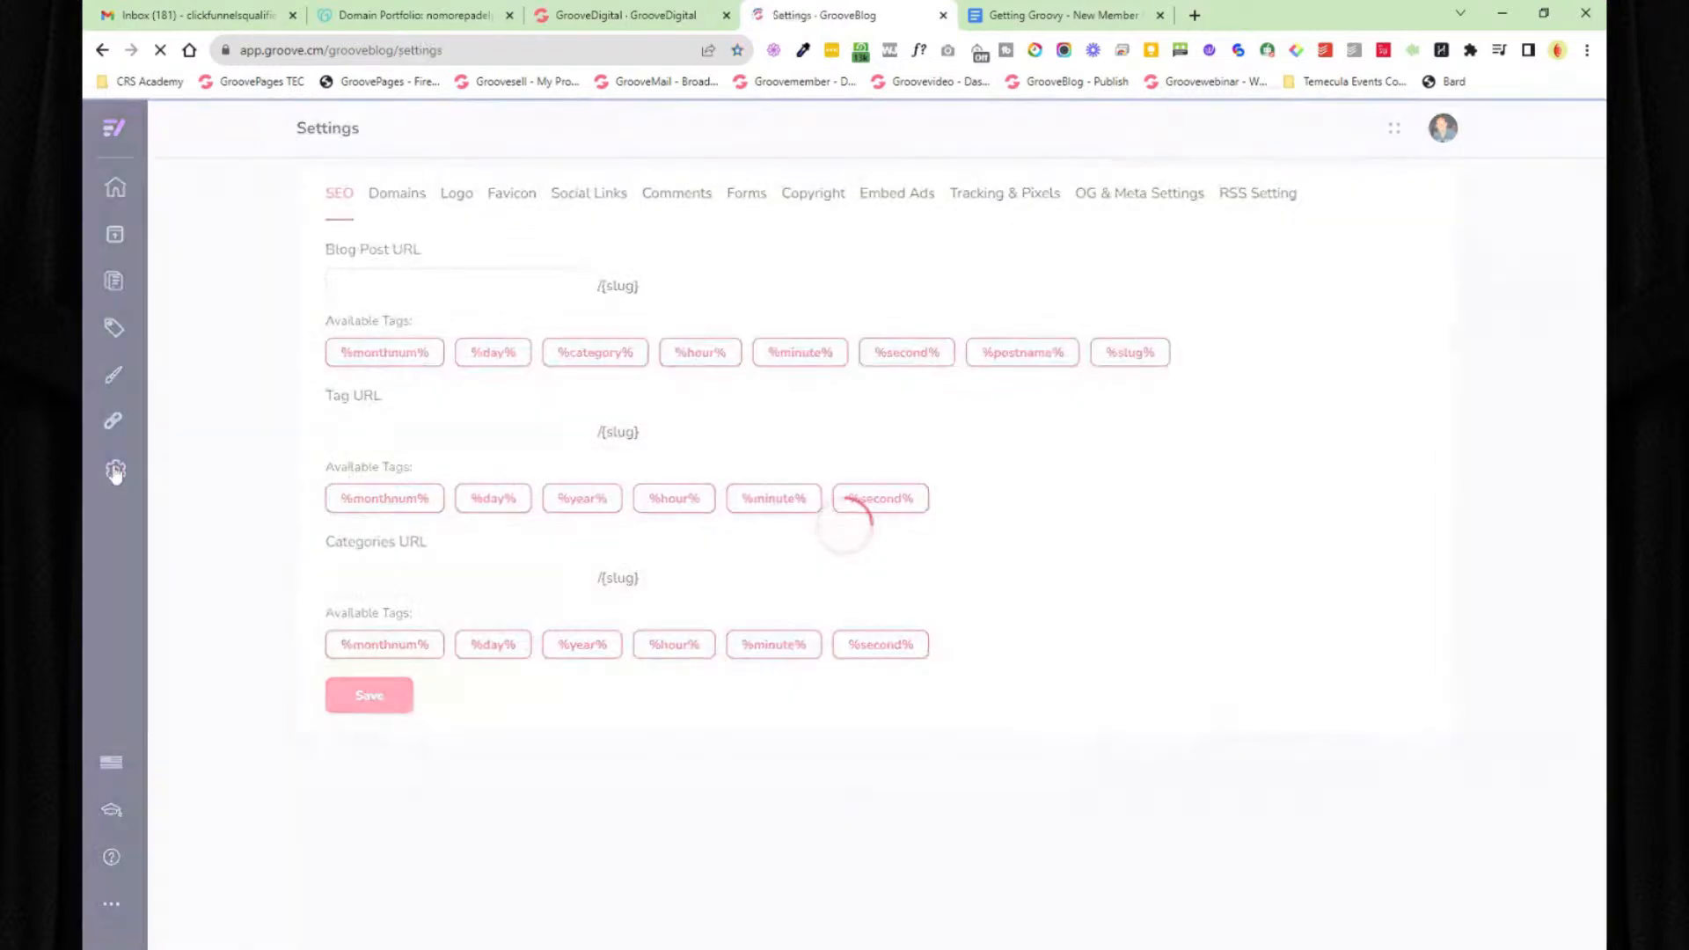
click(897, 204)
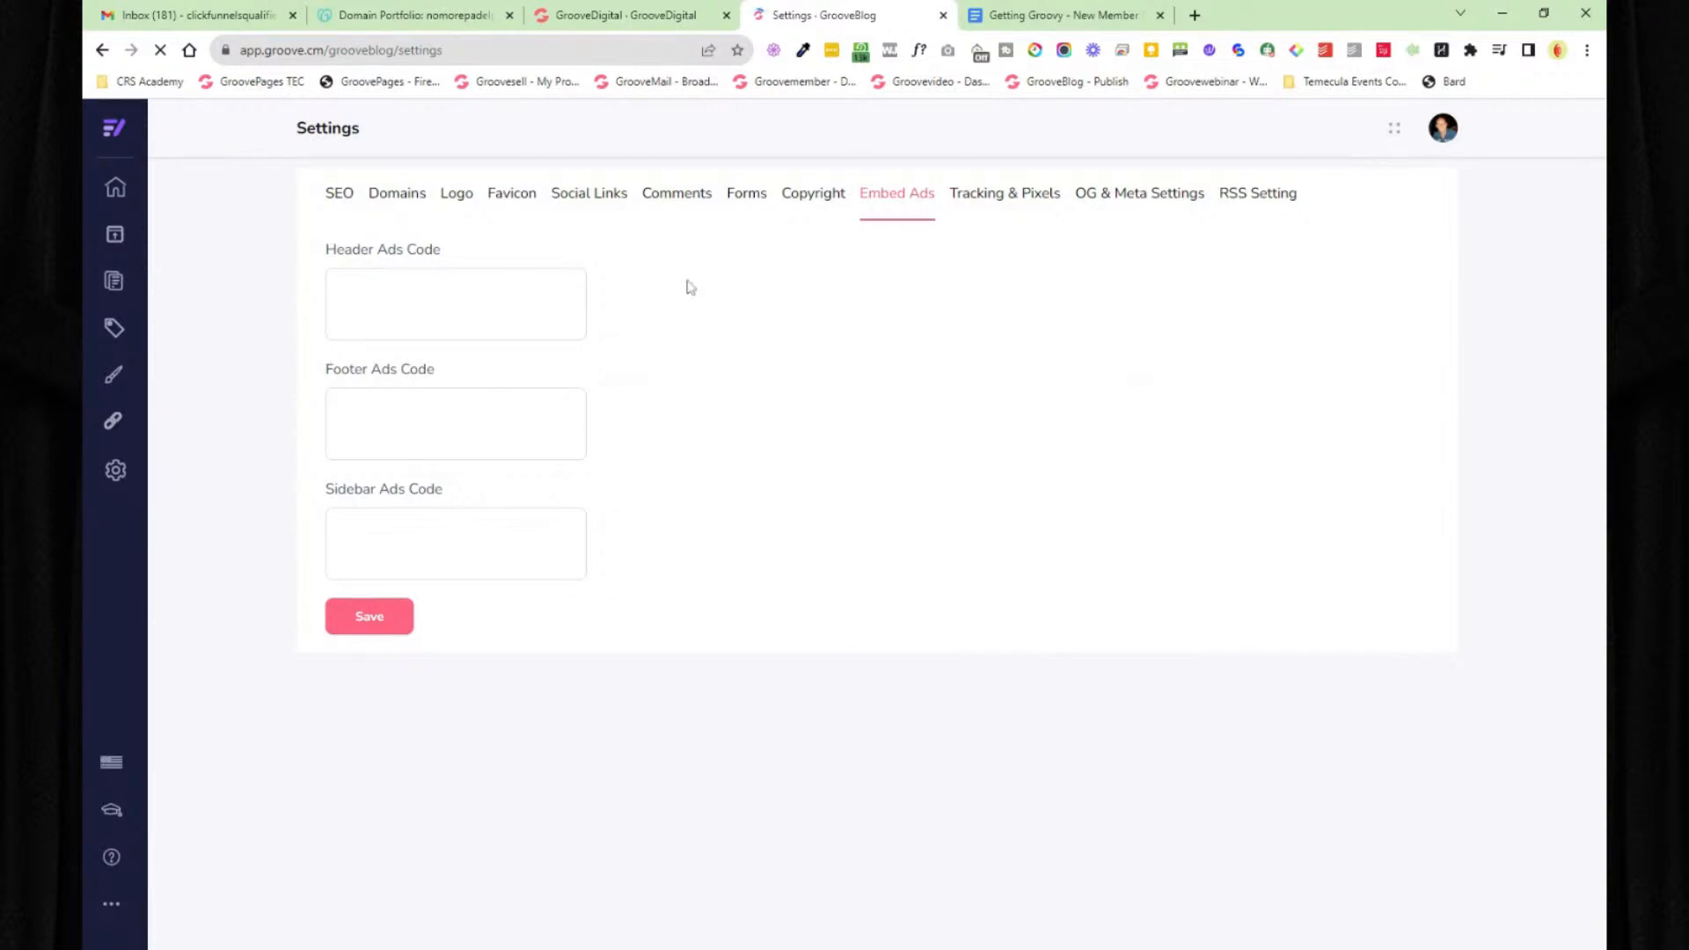
click(115, 235)
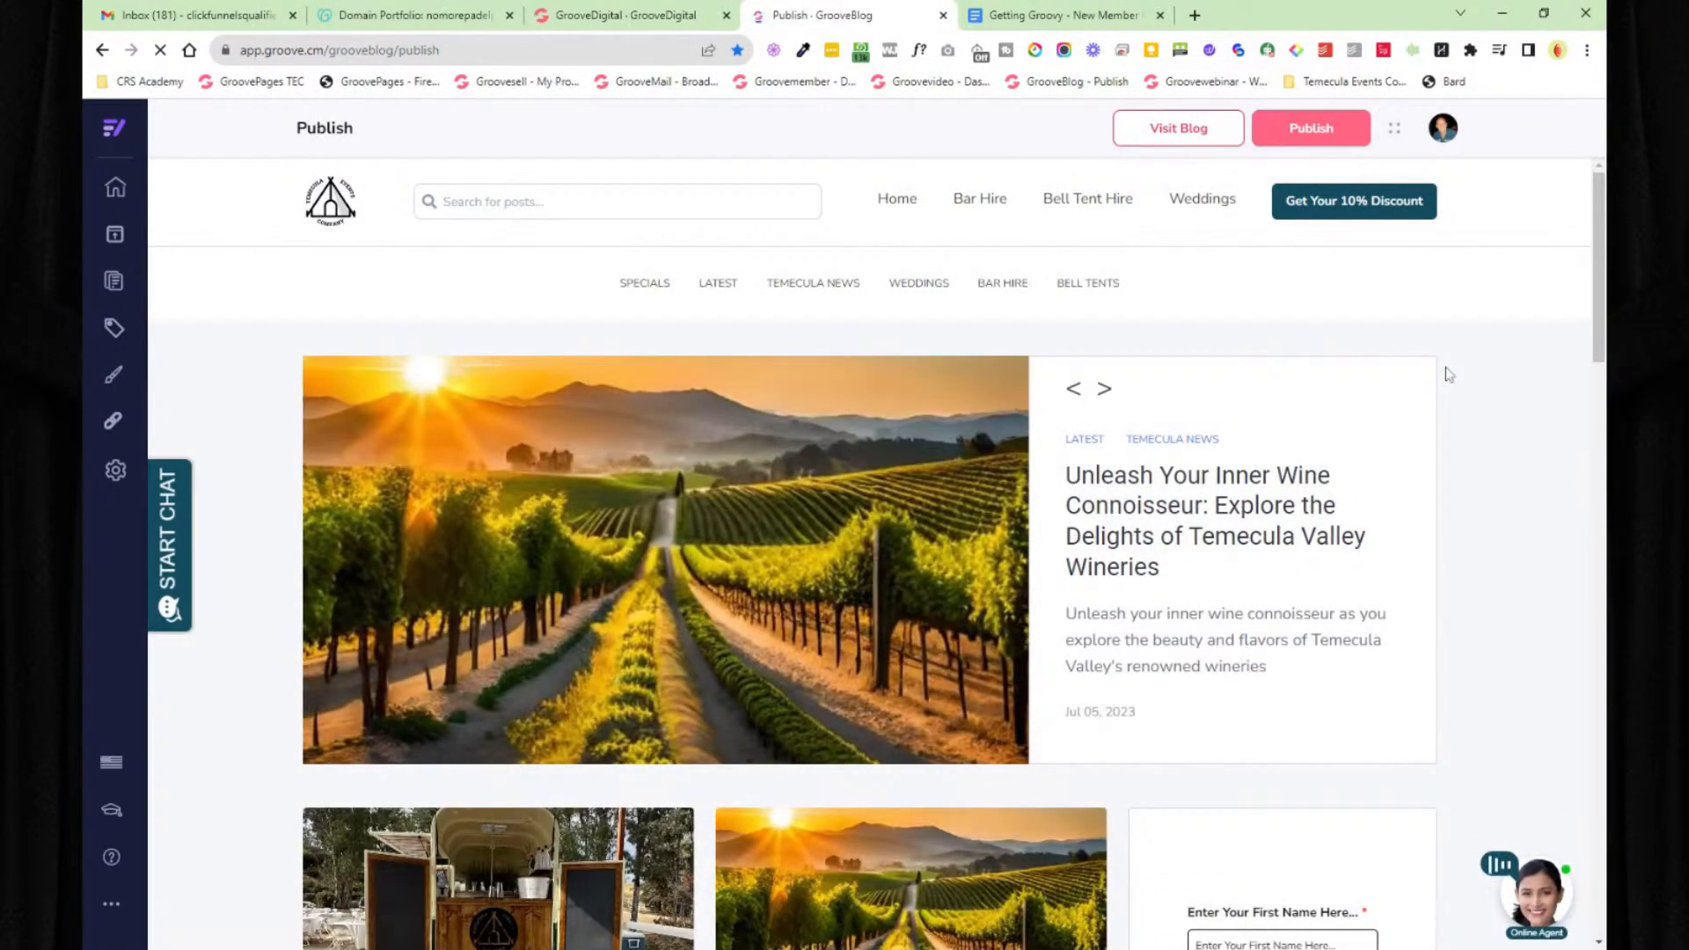
- Close the GrooveBlog tab and open the admin dashboard of the padelfanatics.groovekart.com store
click(138, 152)
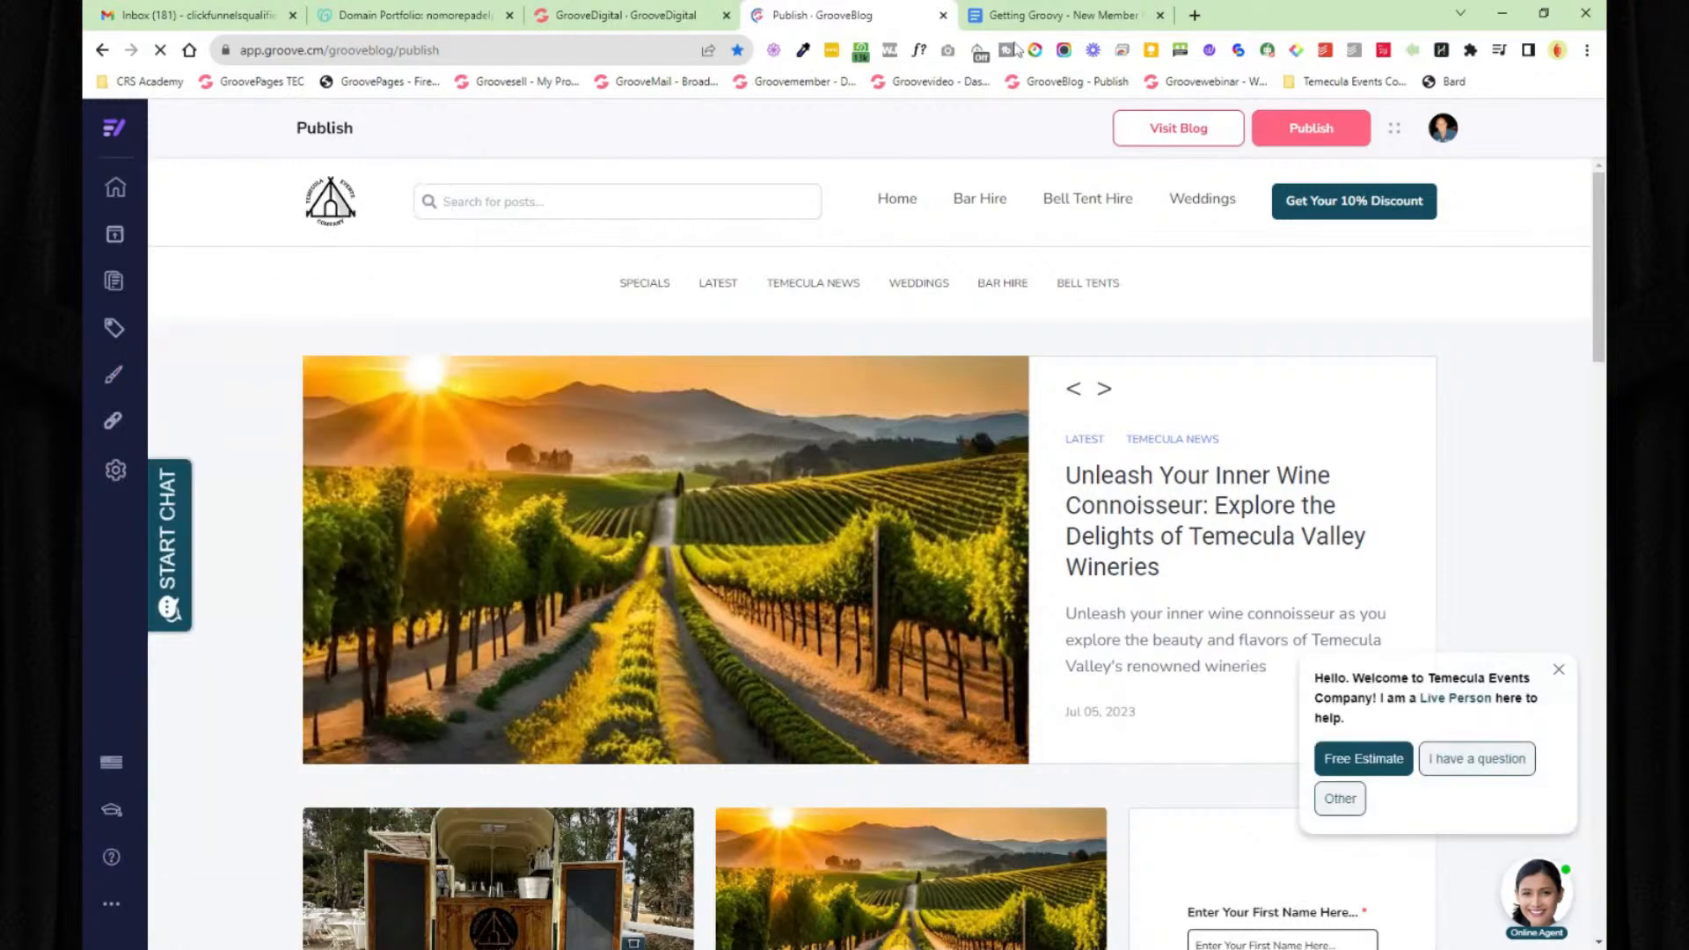
click(944, 15)
click(614, 410)
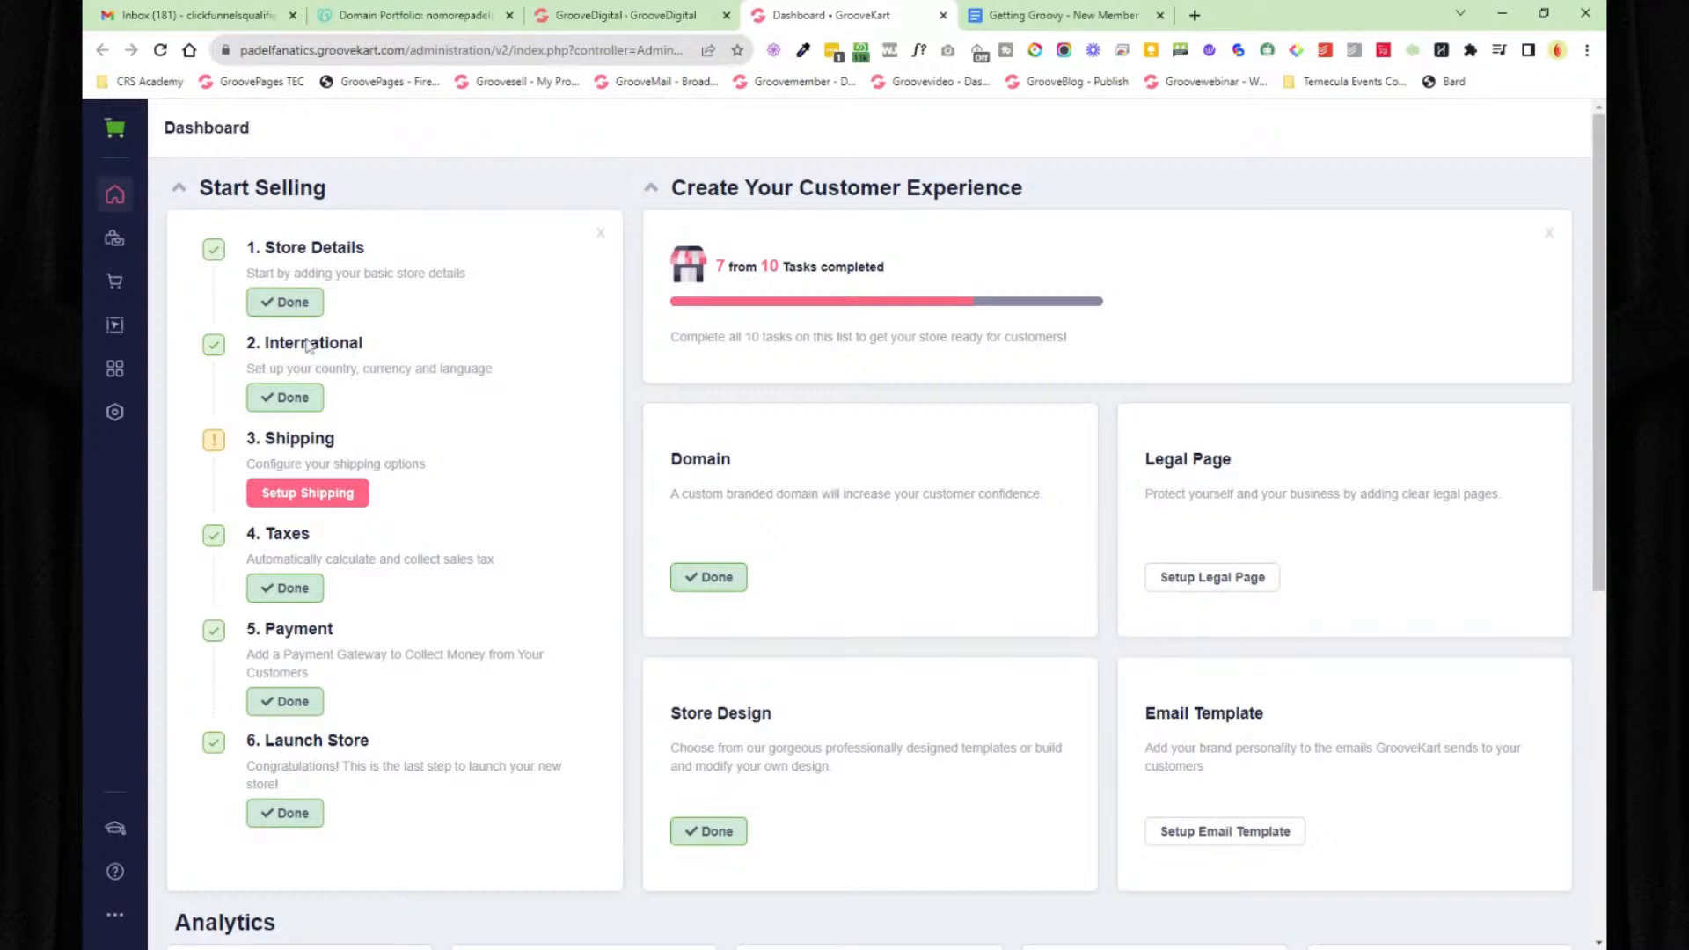
- Review the store's Start Selling checklist from Store Details to Launch Store and open its My Products list
drag(248, 249, 370, 767)
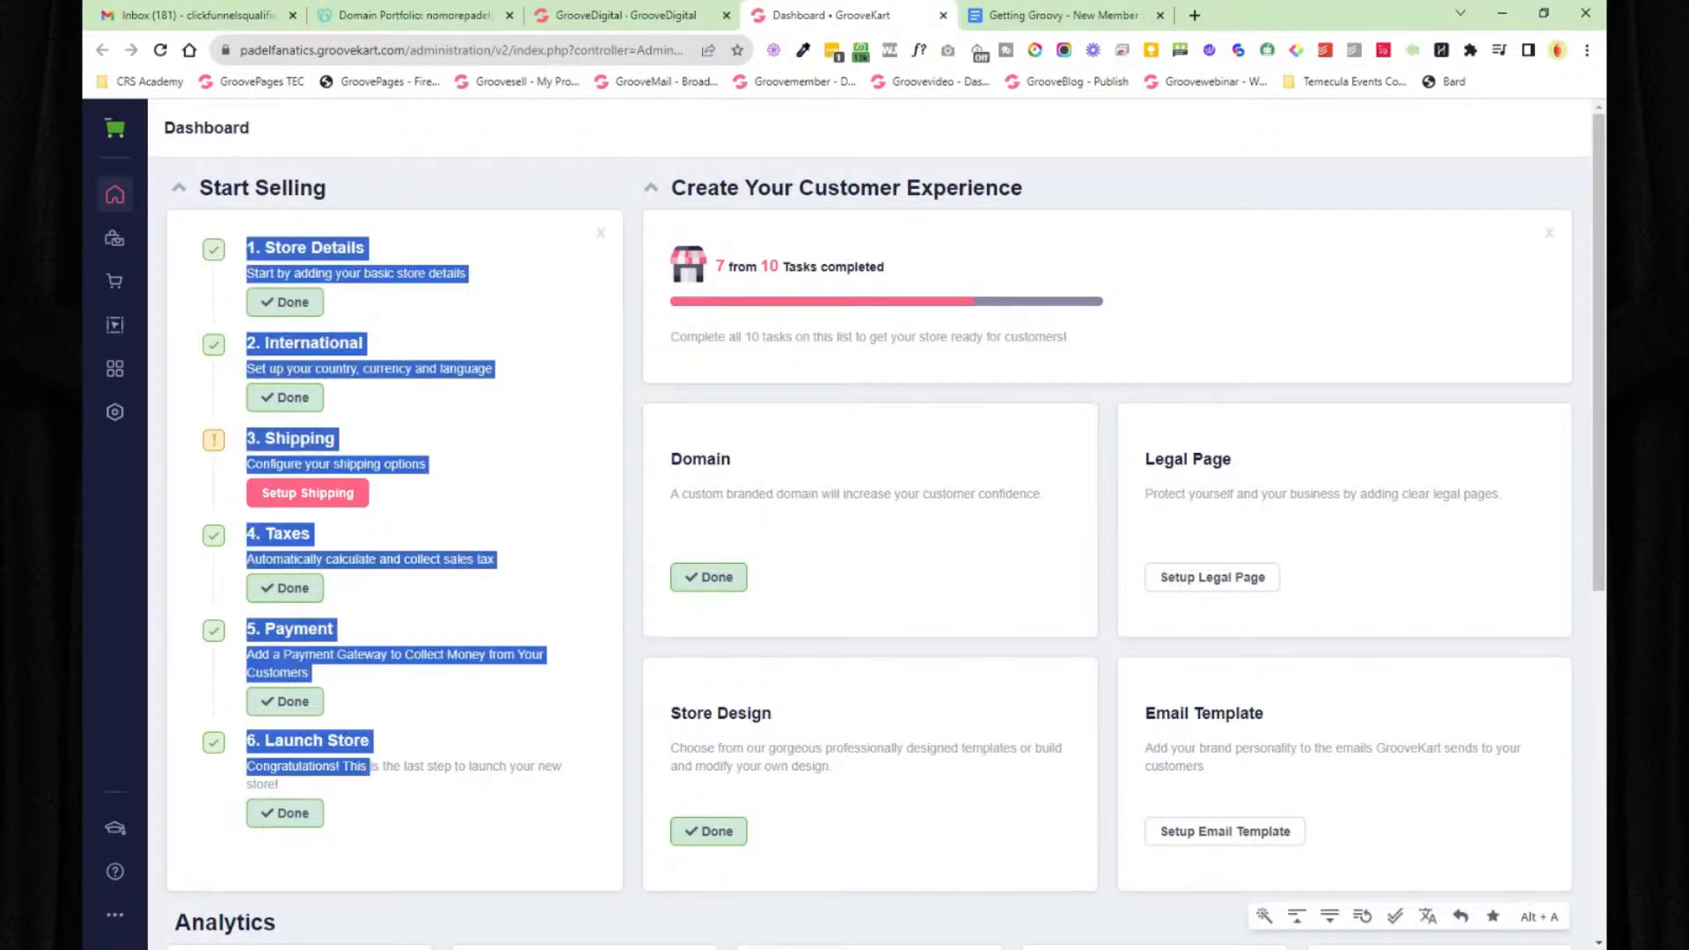
click(442, 792)
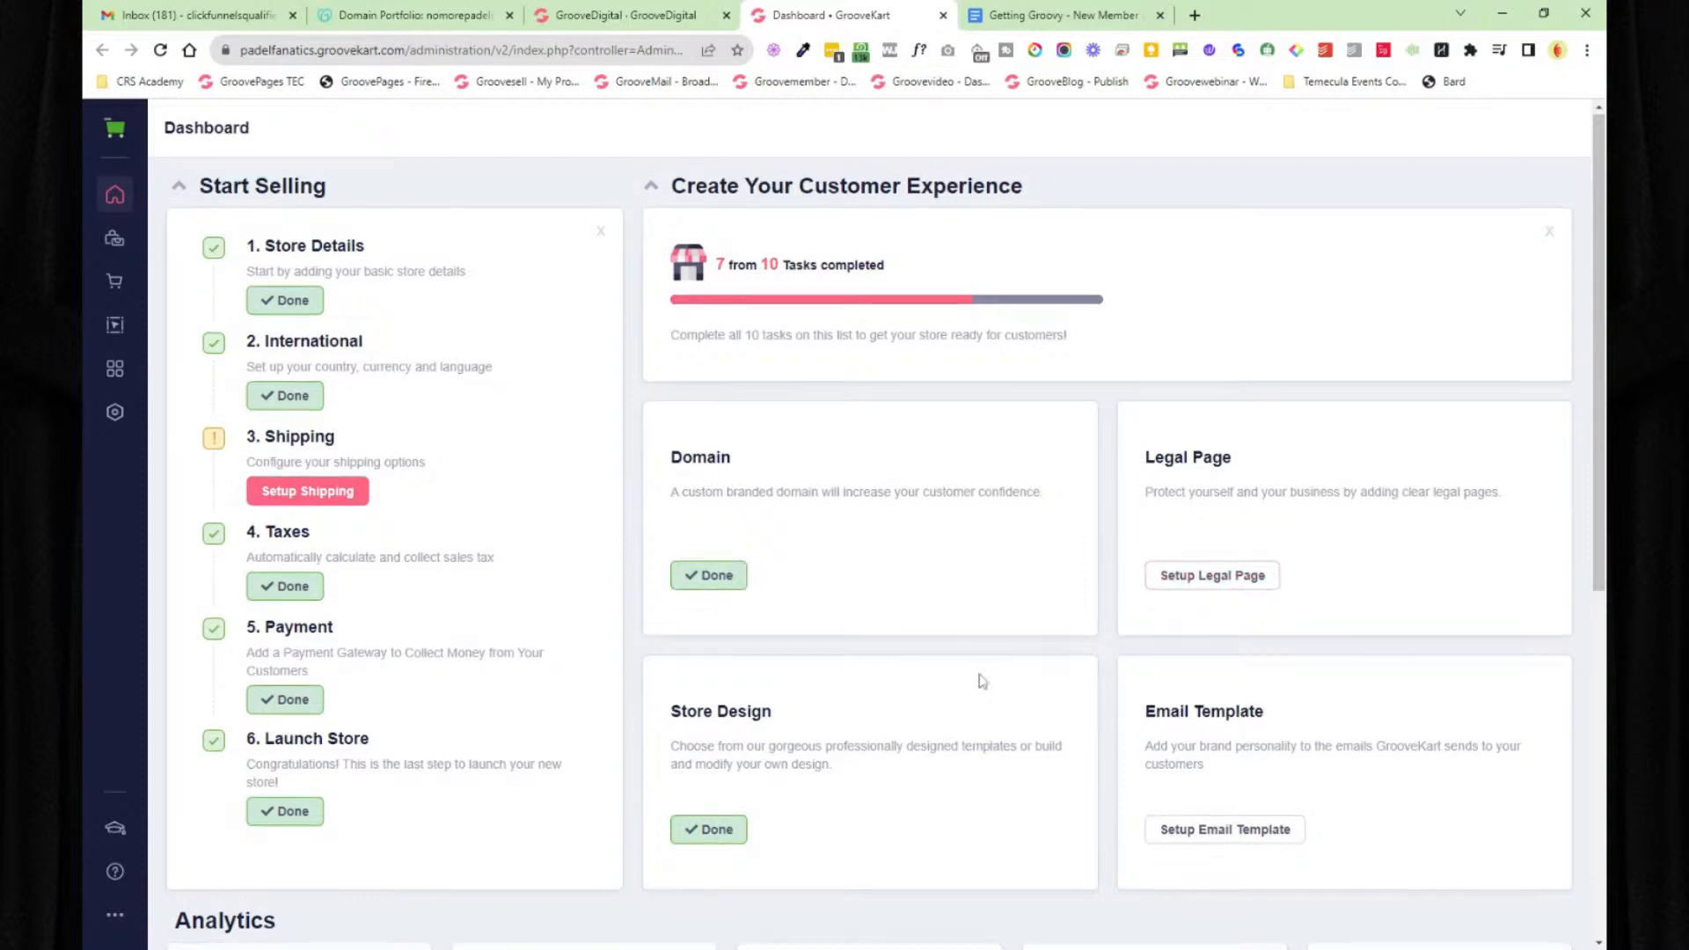
scroll(950, 674, down, 1)
scroll(1088, 662, up, 1)
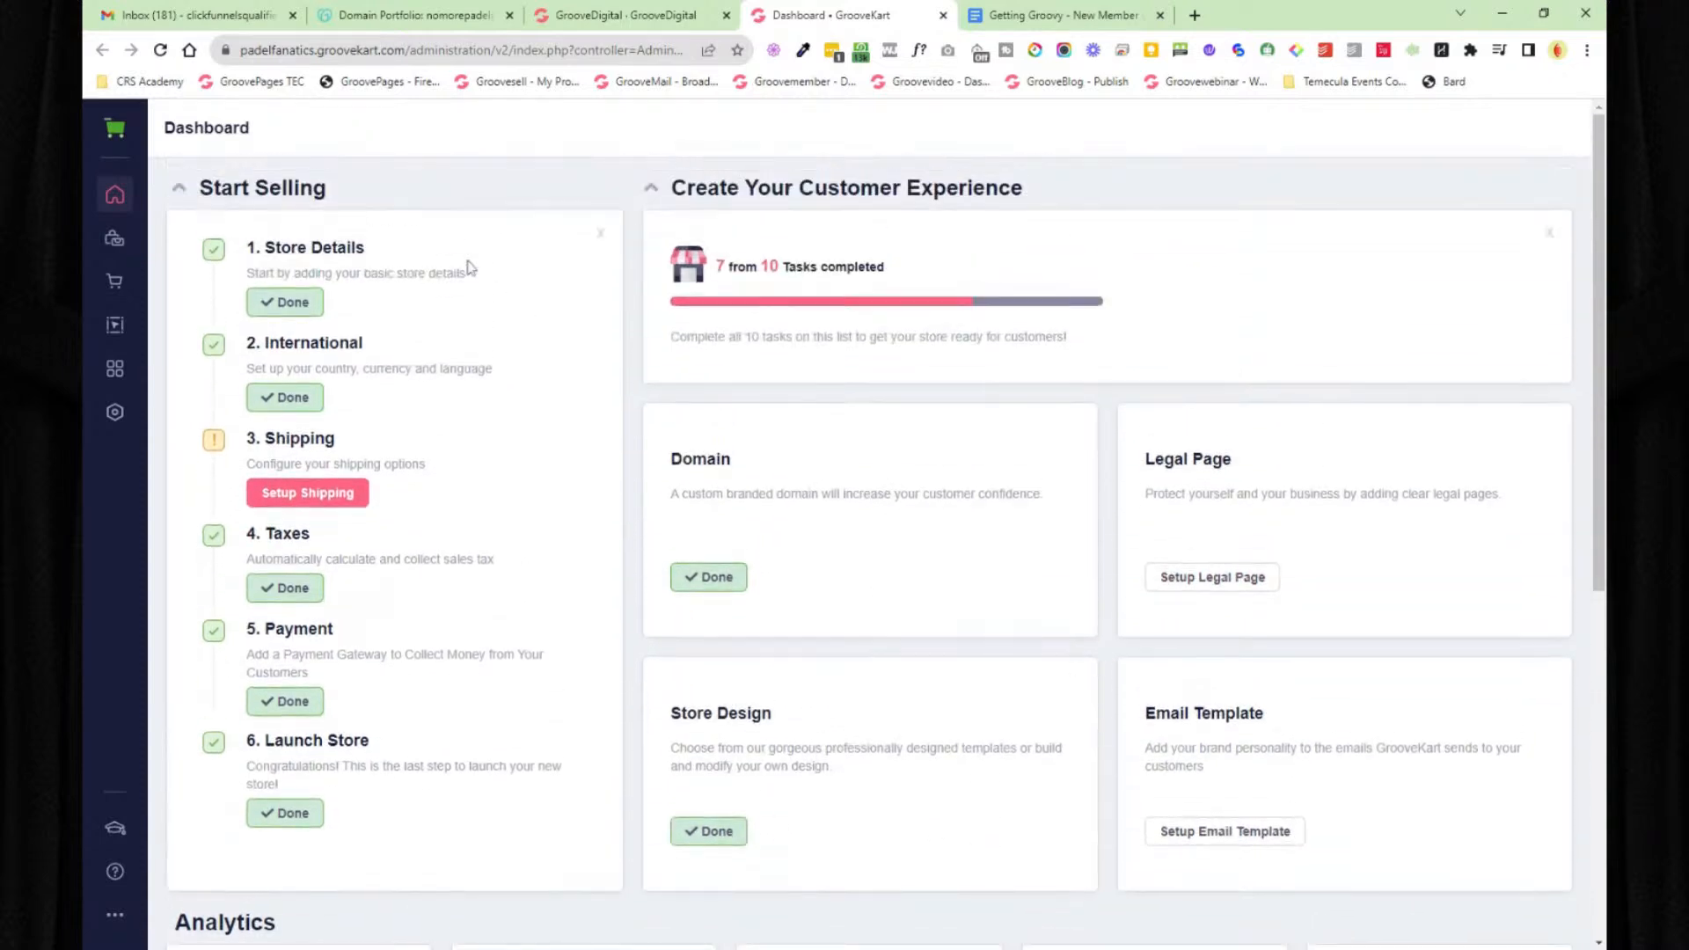
click(114, 240)
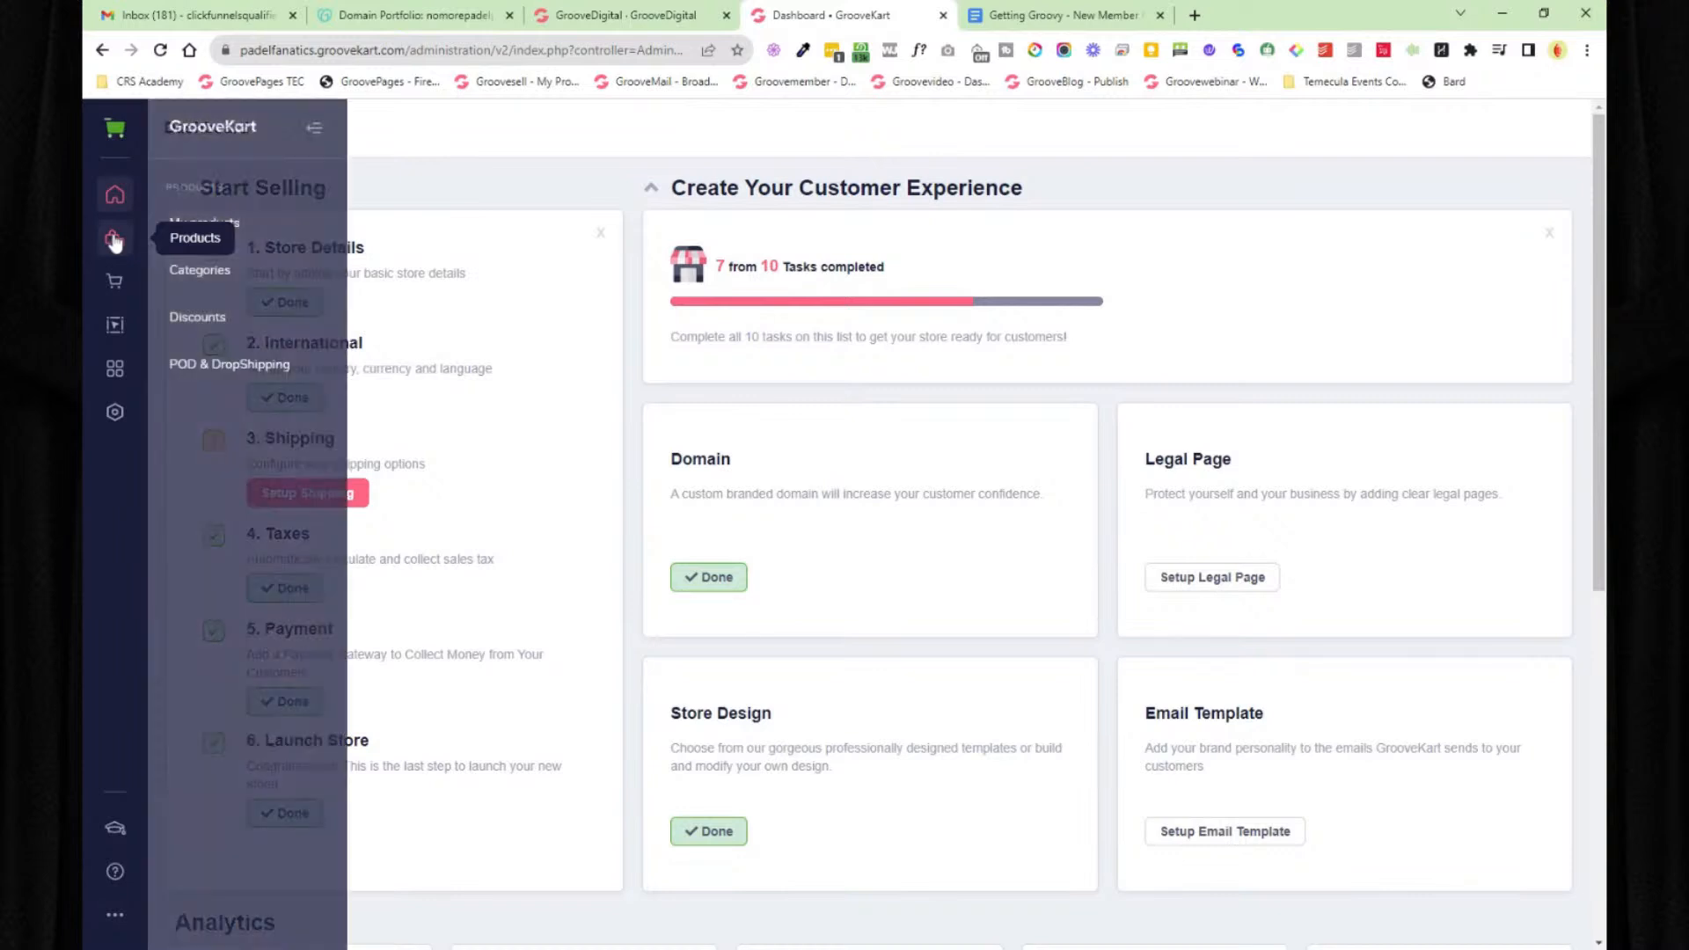
click(217, 229)
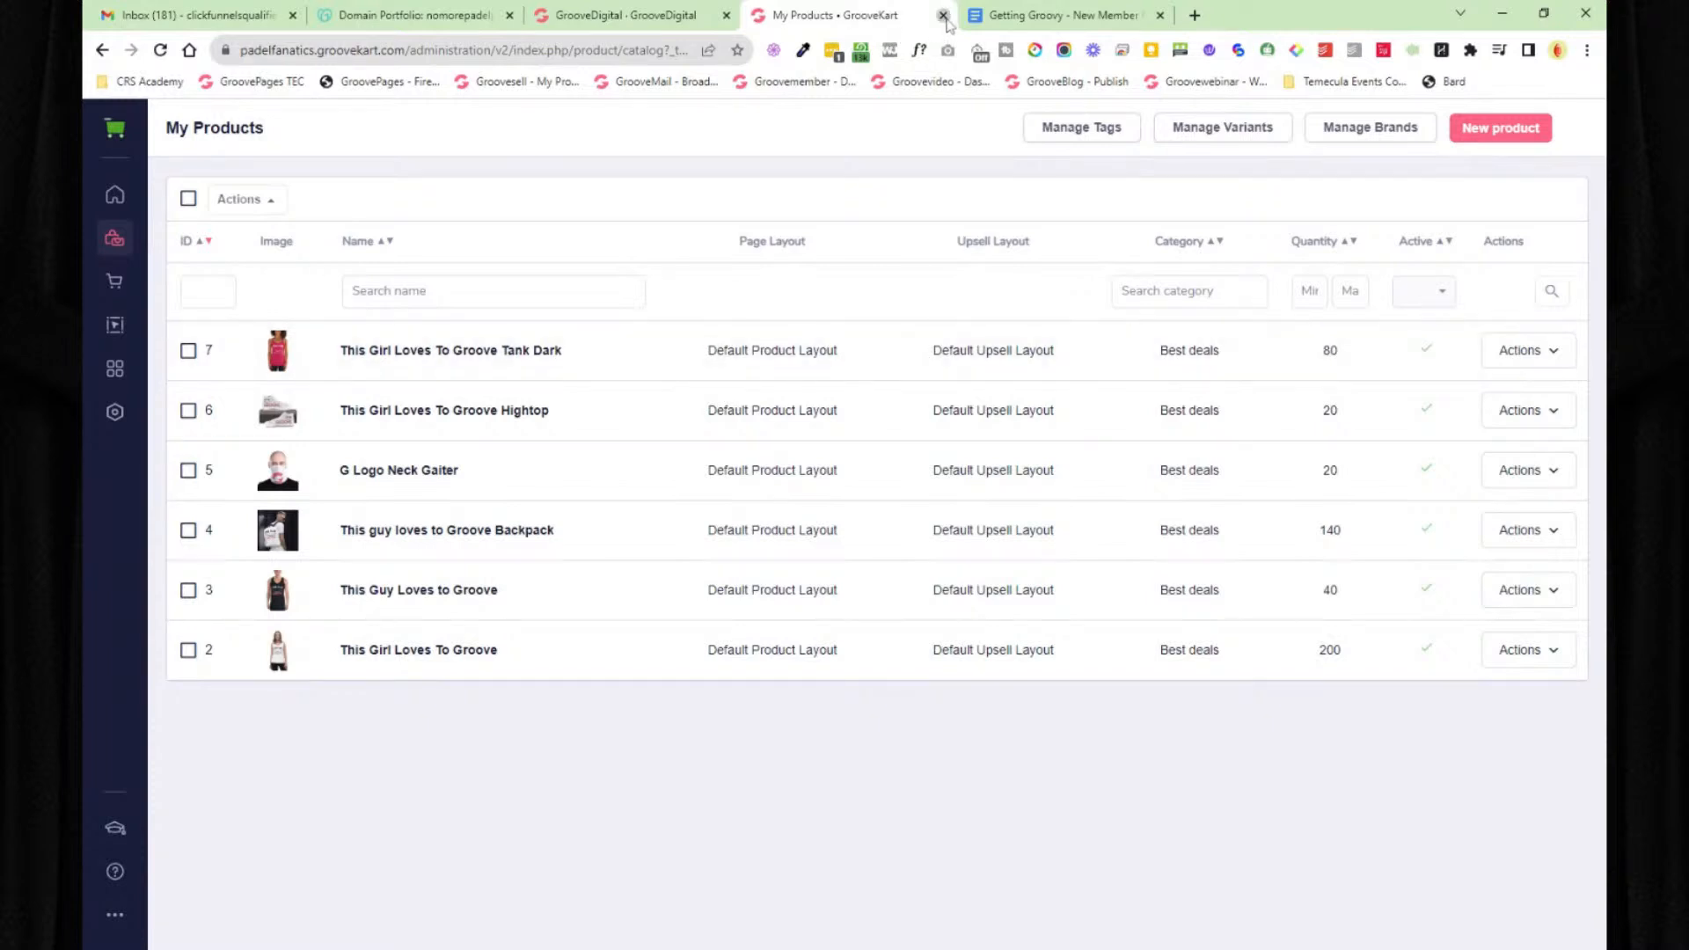
- Close this store's product list and open the admin dashboard of the padelvoicescorer.groovekart.com store
key(ctrl+w)
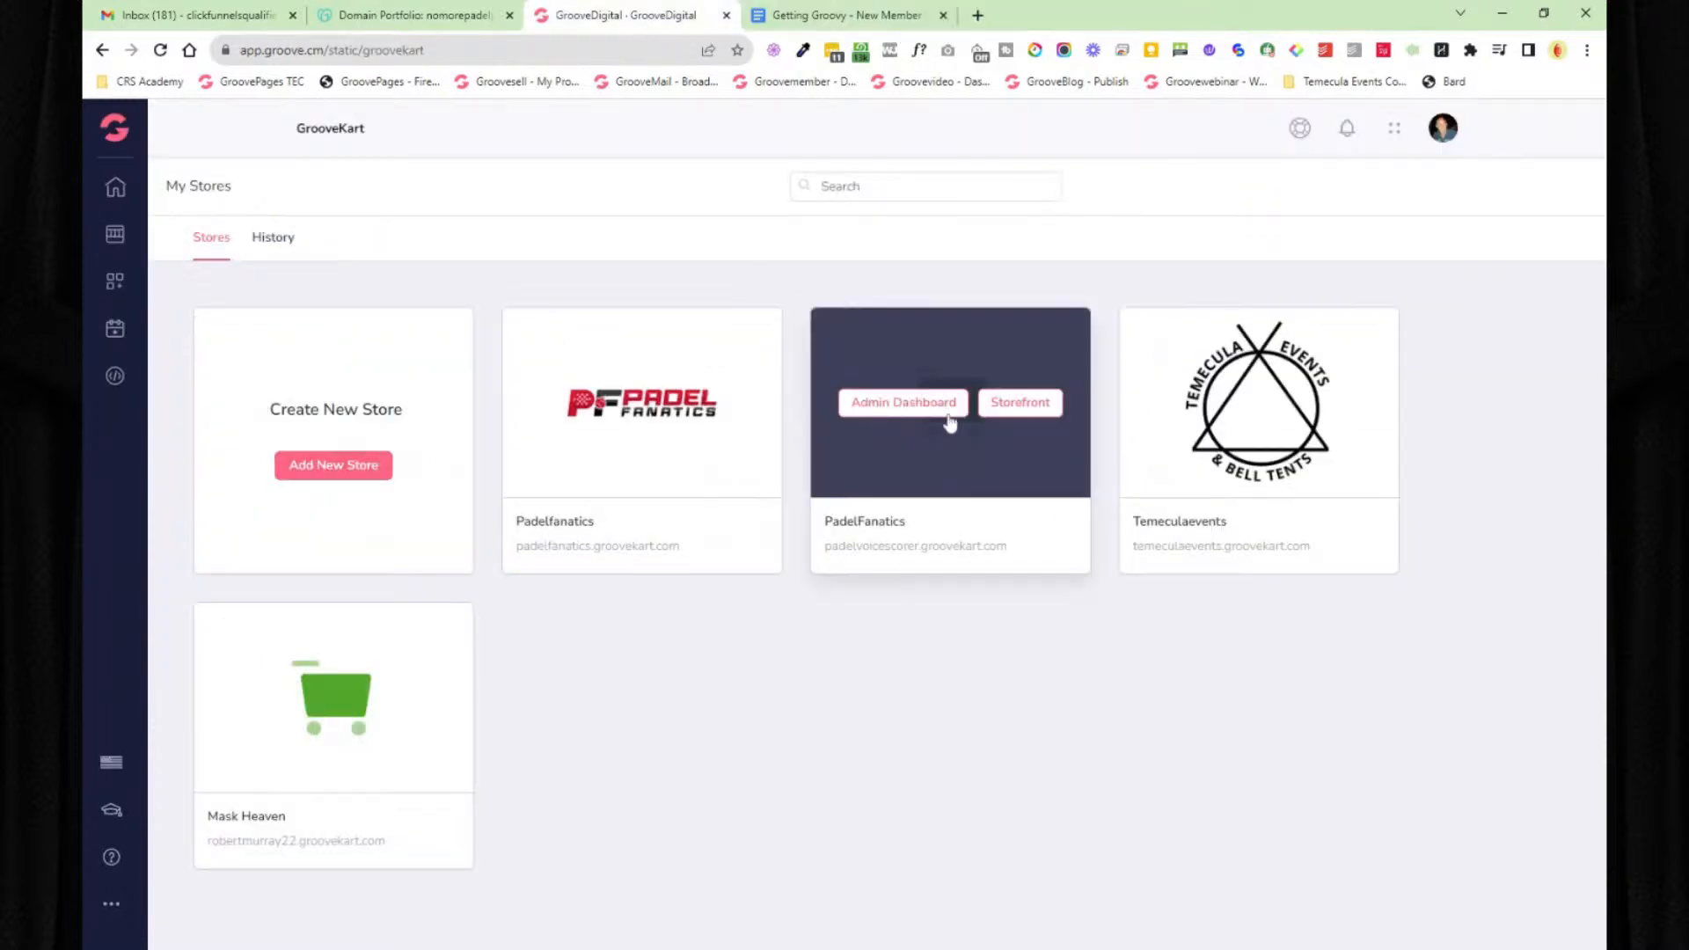
click(918, 405)
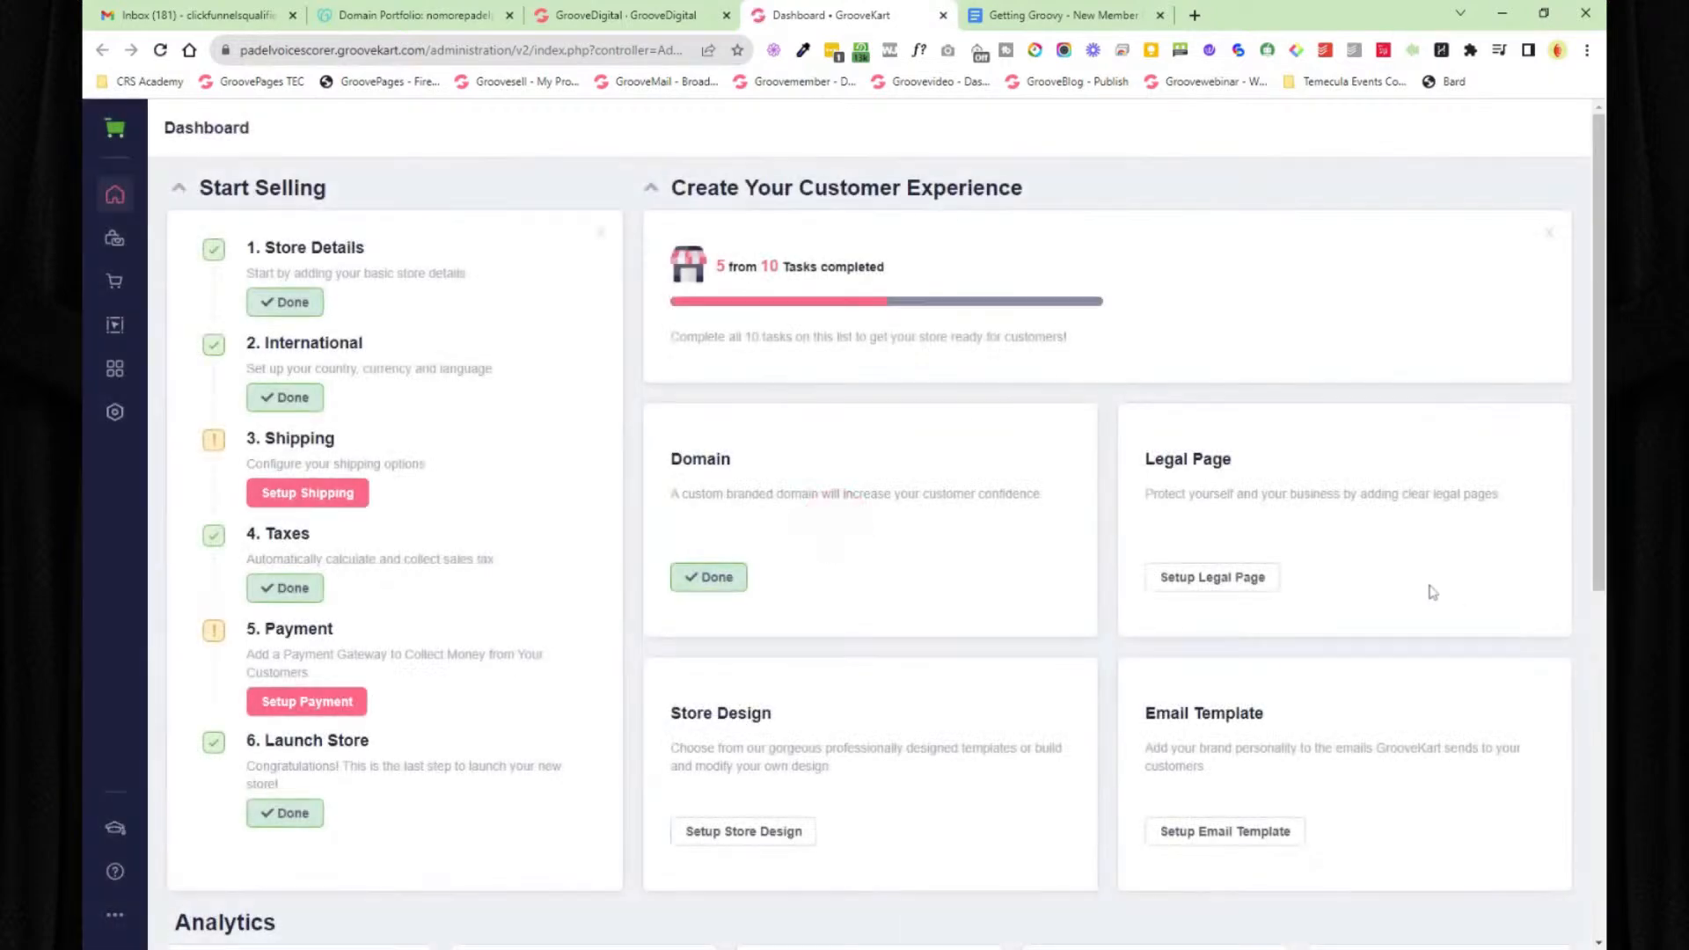
- View the store's POD & DropShipping integrations and open its My Products list
click(115, 237)
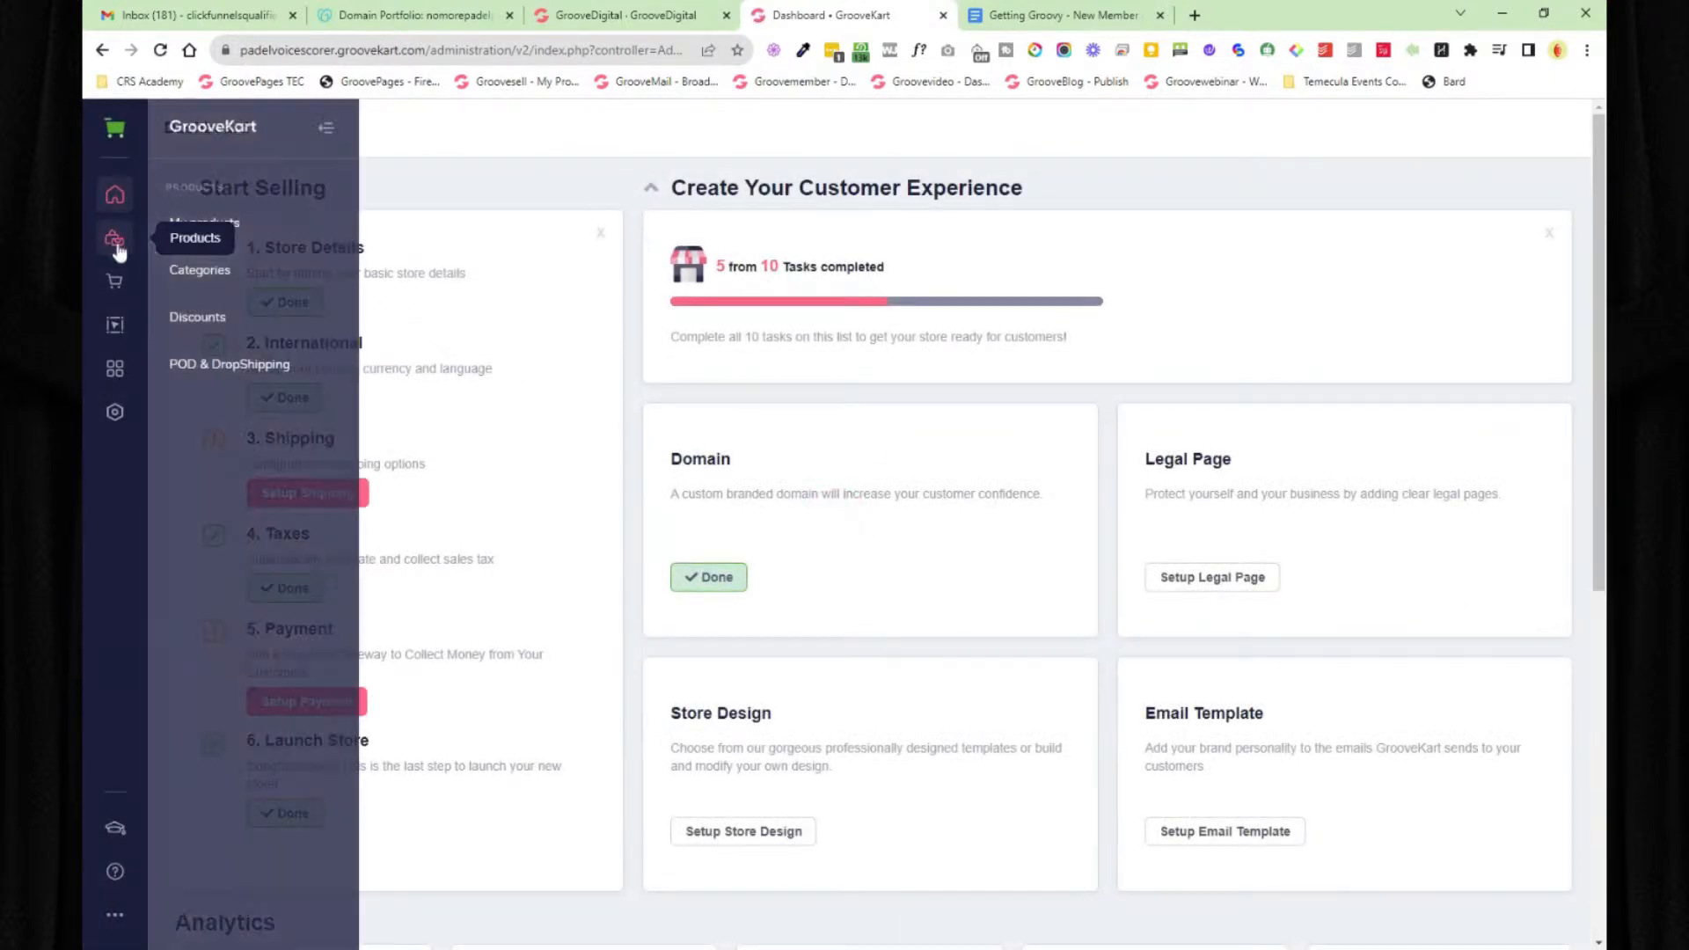
click(239, 370)
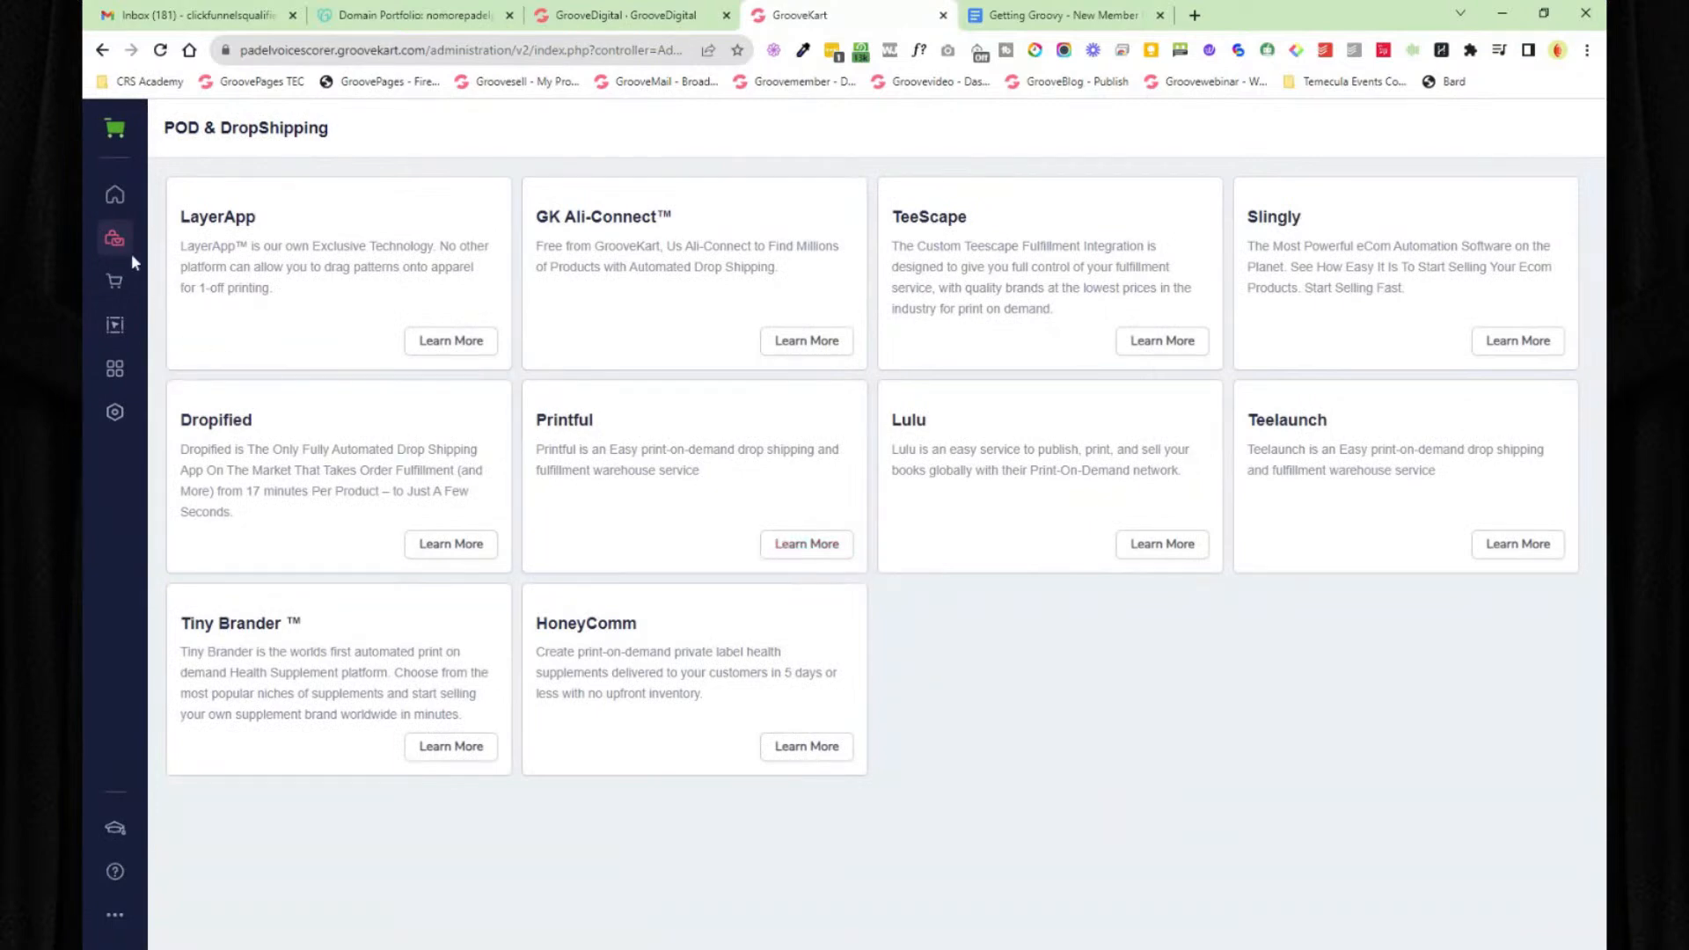
click(114, 238)
click(227, 227)
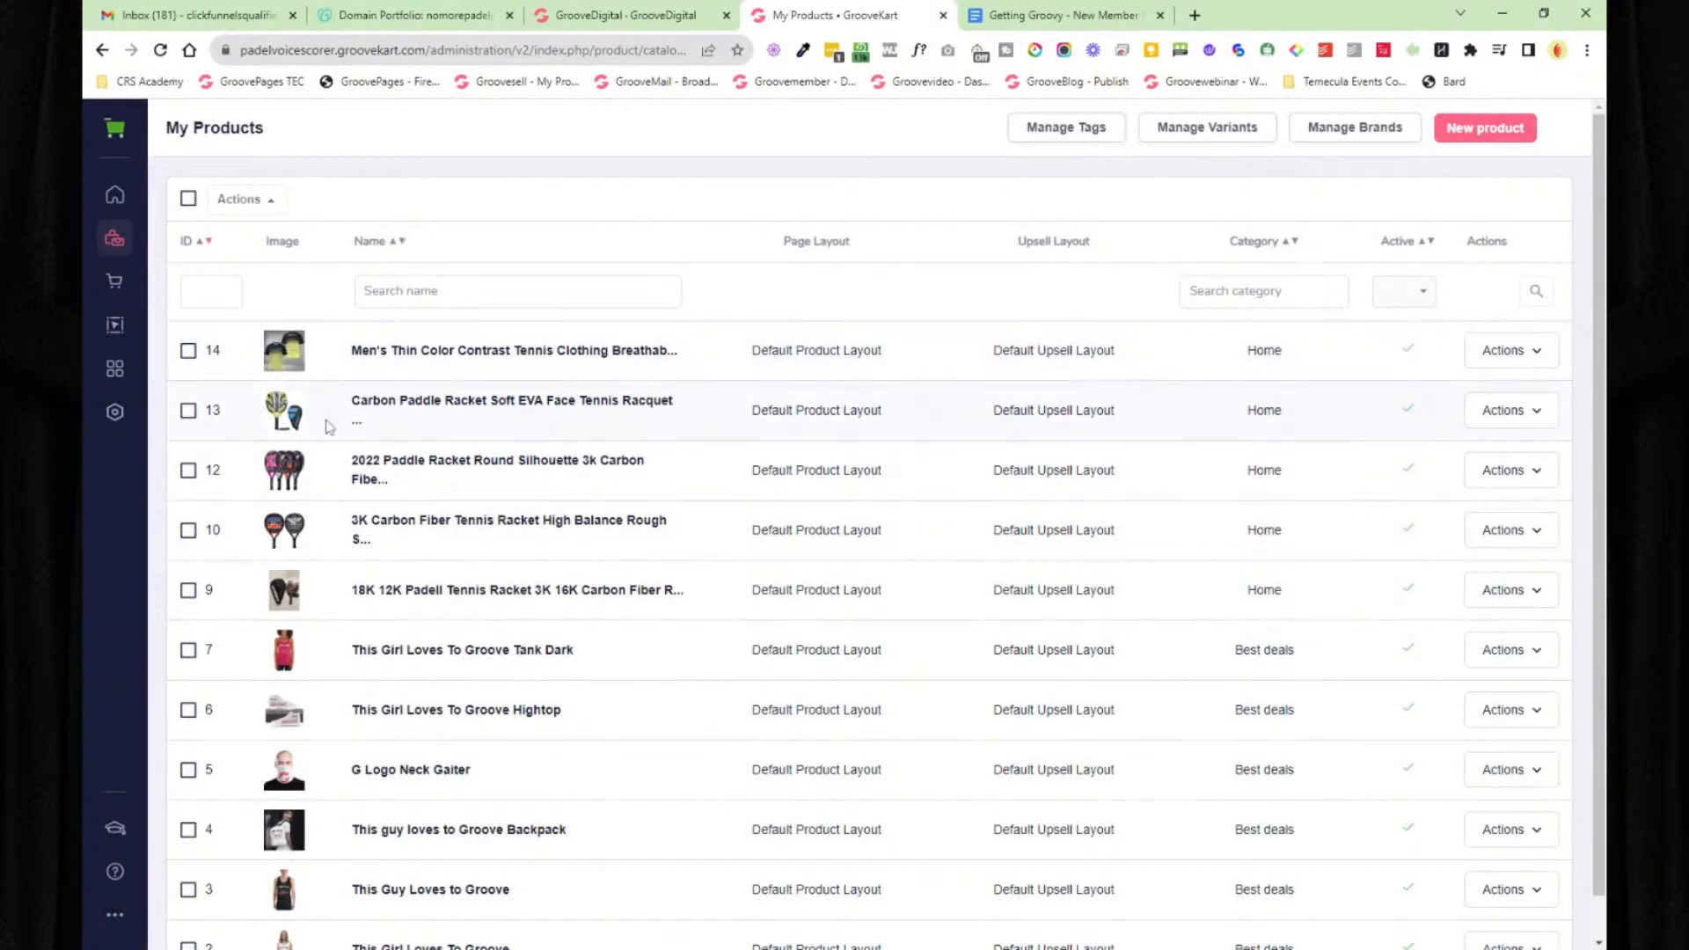
- Open the Carbon Paddle Racket Soft EVA product and preview its storefront page, checking the title and gallery images
click(444, 406)
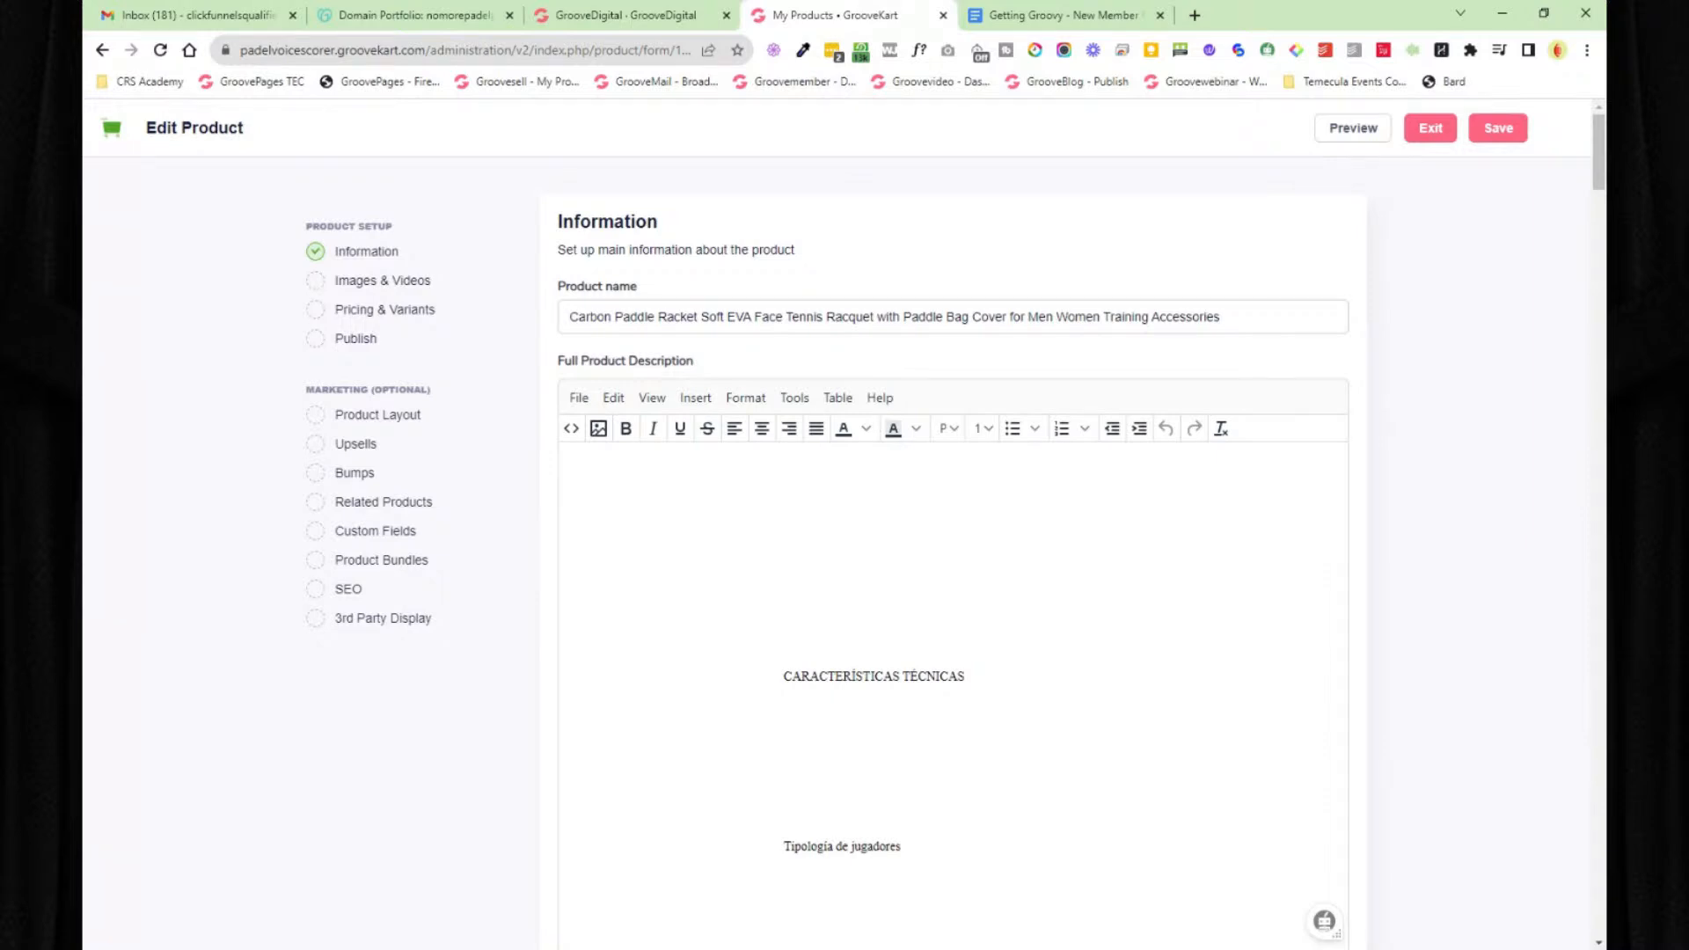
click(1363, 134)
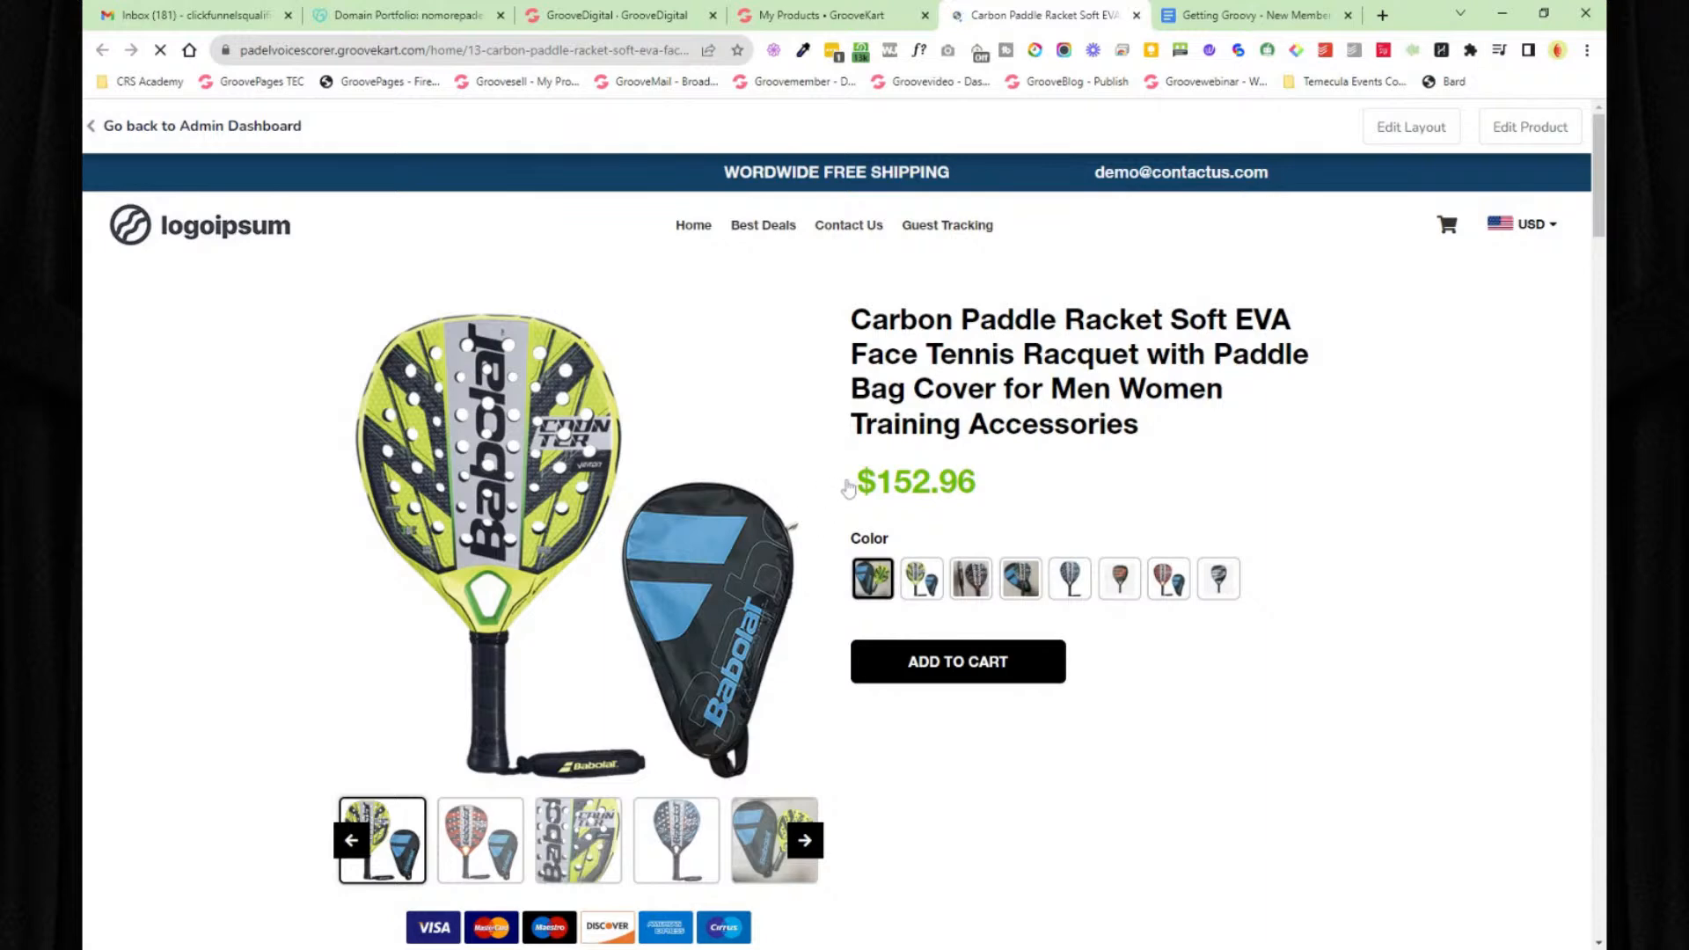
scroll(848, 482, down, 1)
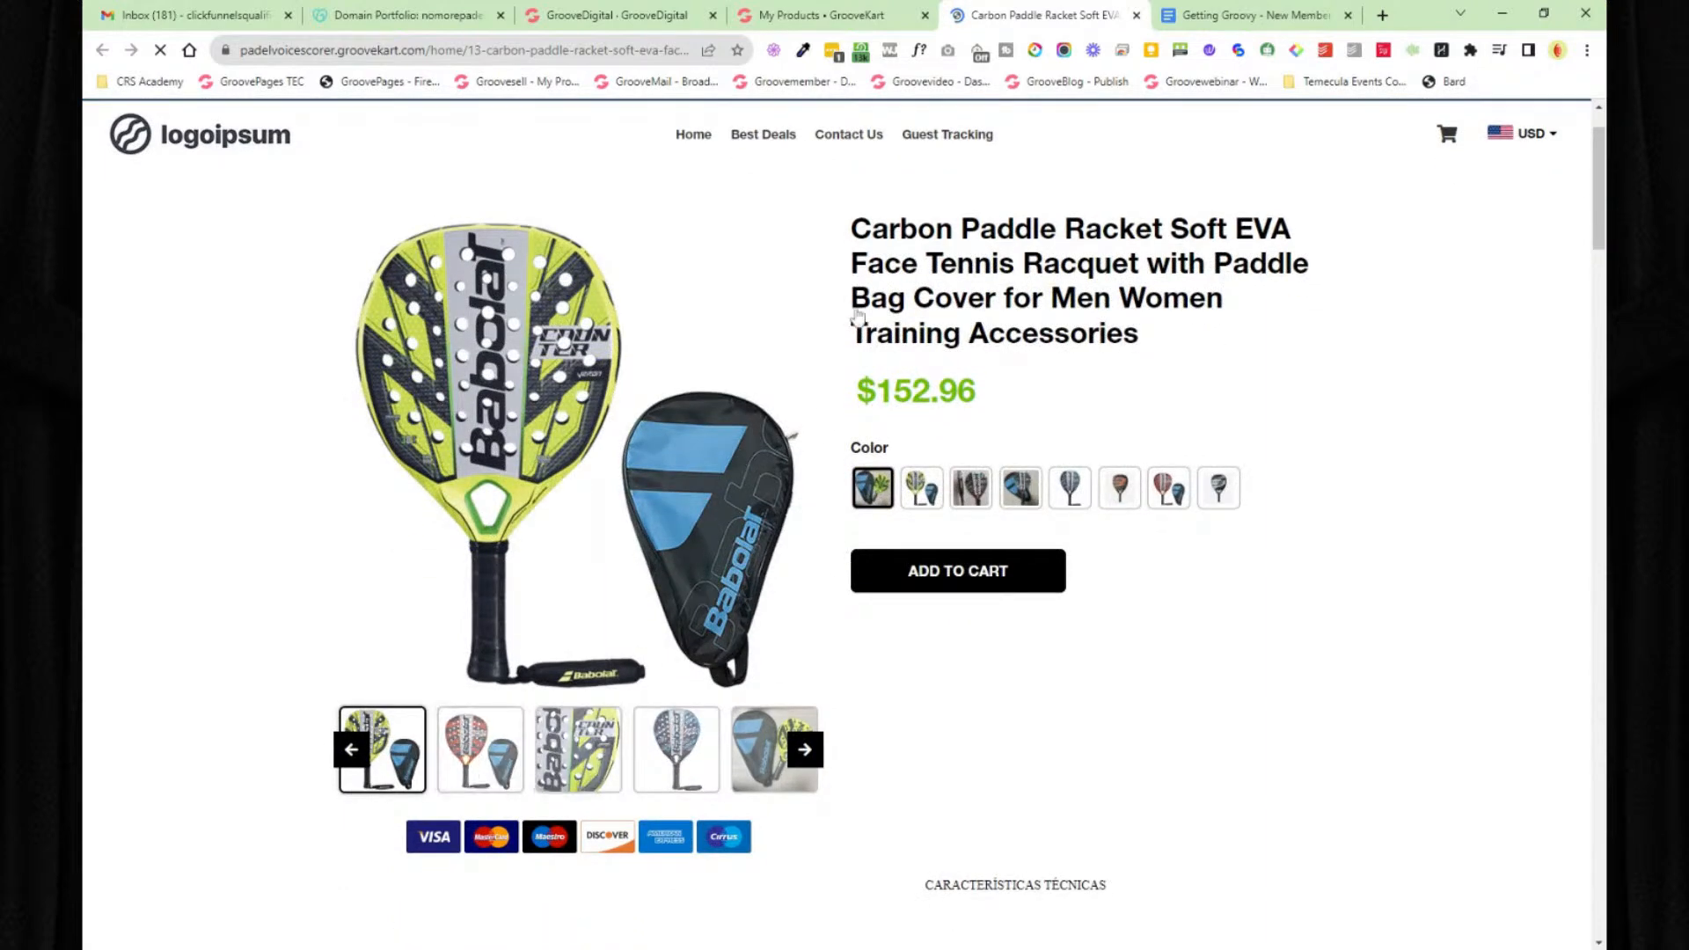
drag(852, 230, 877, 355)
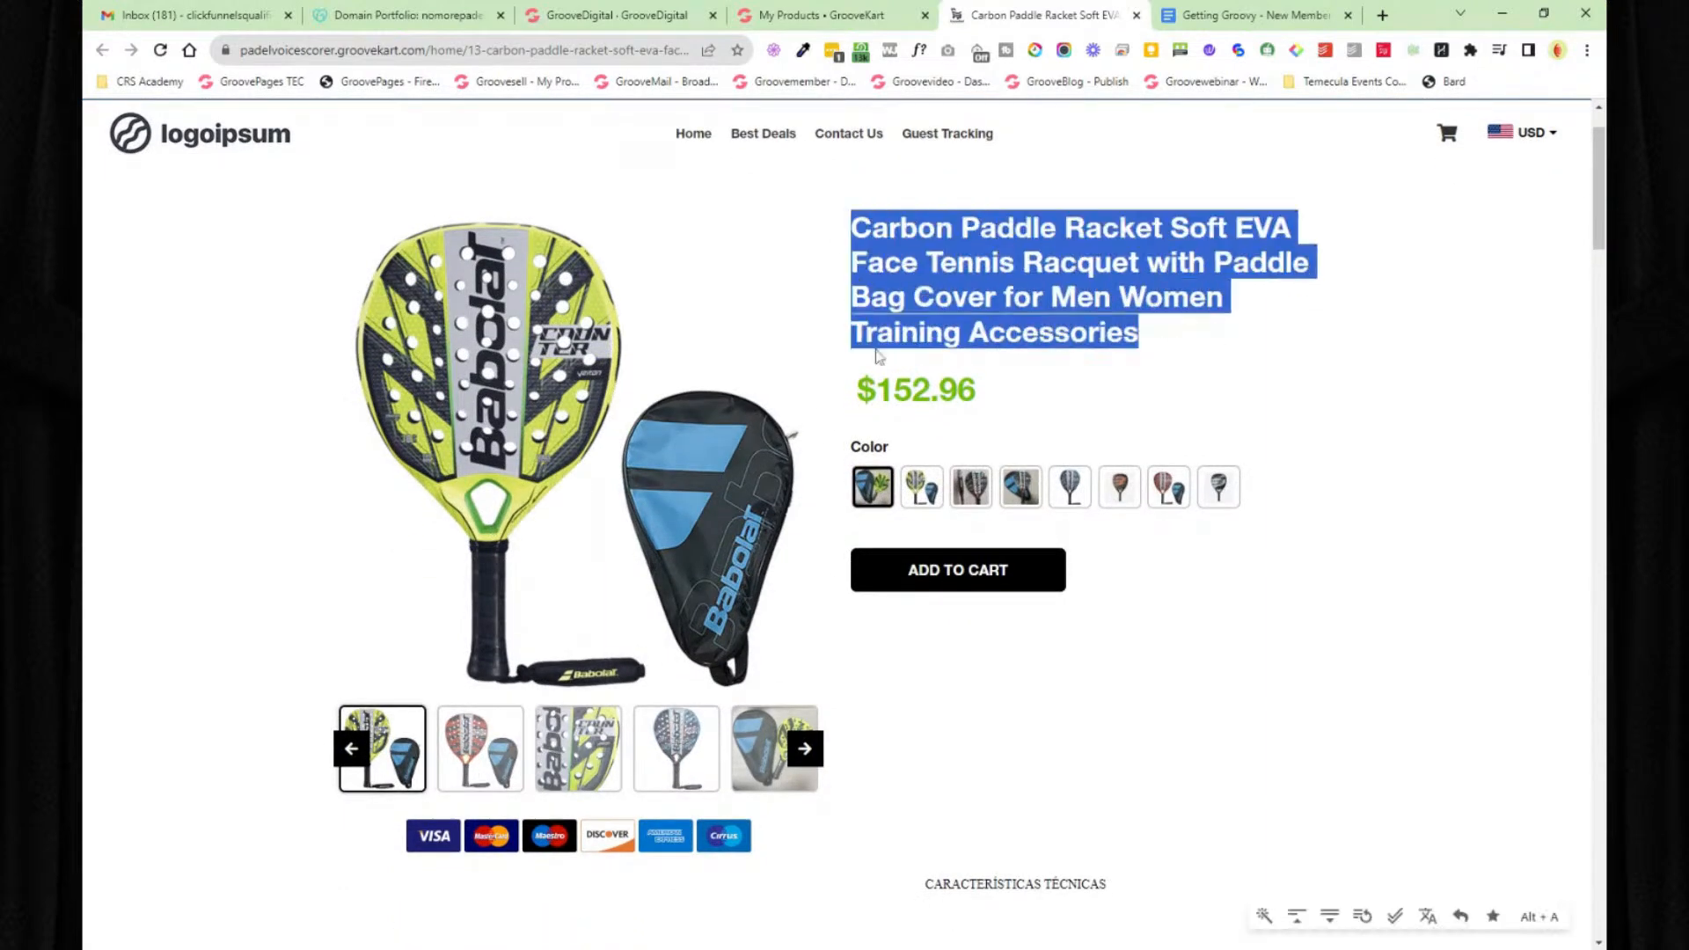
click(480, 748)
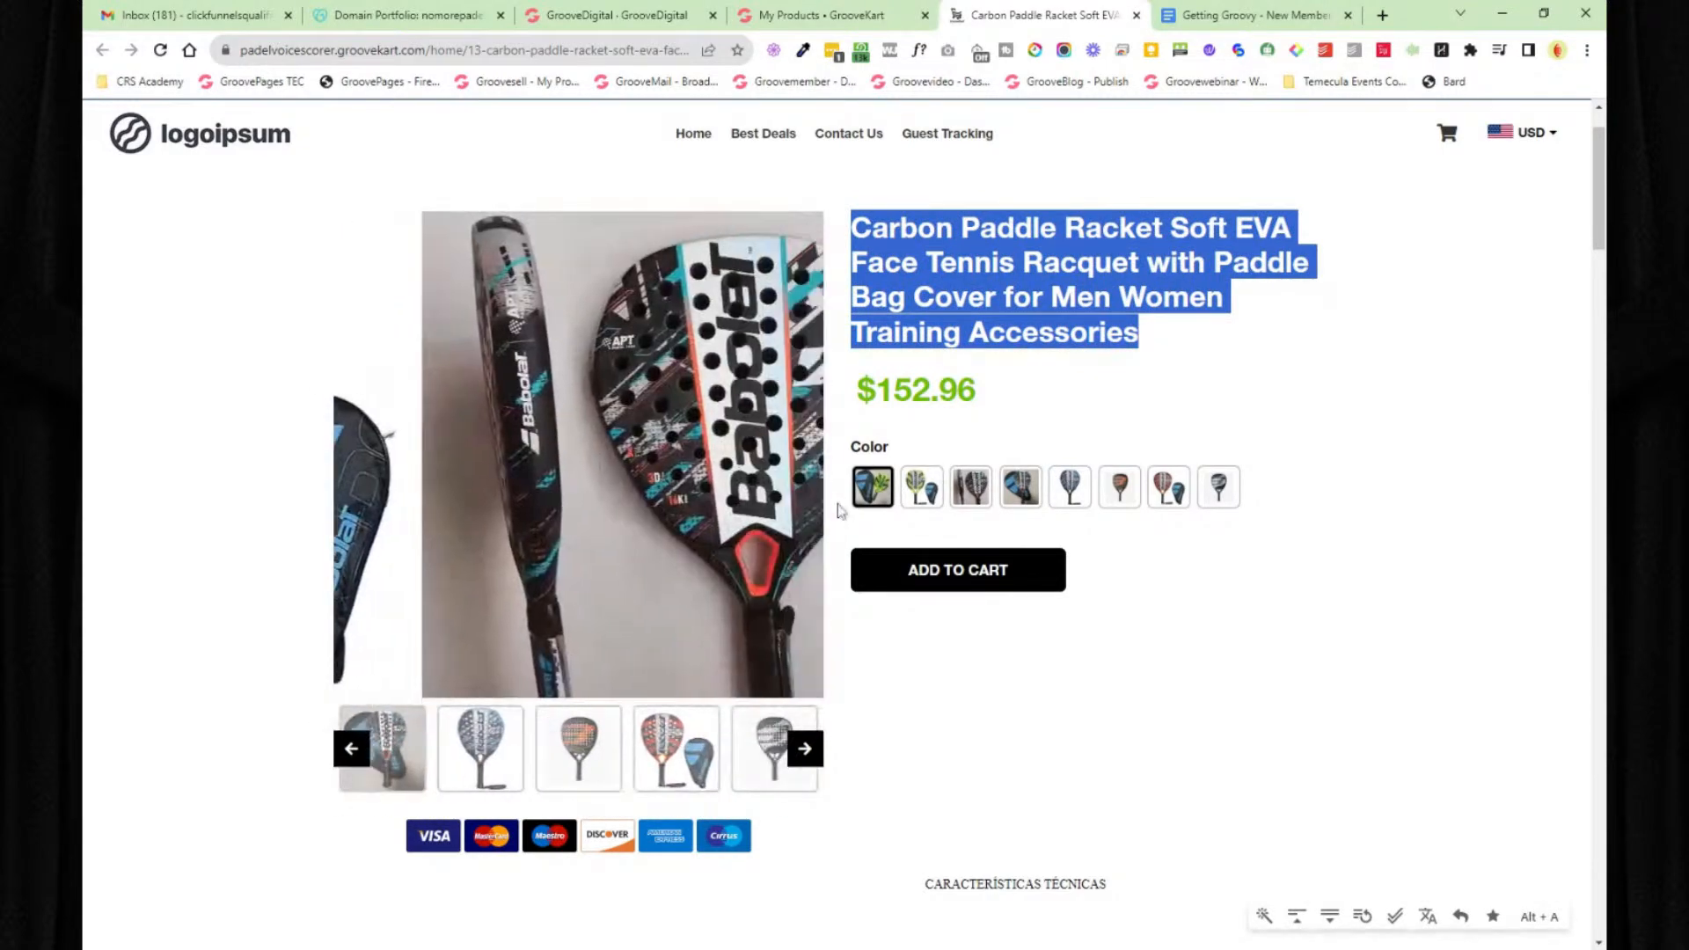
- Read through the previewed product's description down to the Product Details, Shipping Policy and Returns sections, and return to the page's beginning
scroll(842, 510, down, 5)
scroll(933, 498, down, 7)
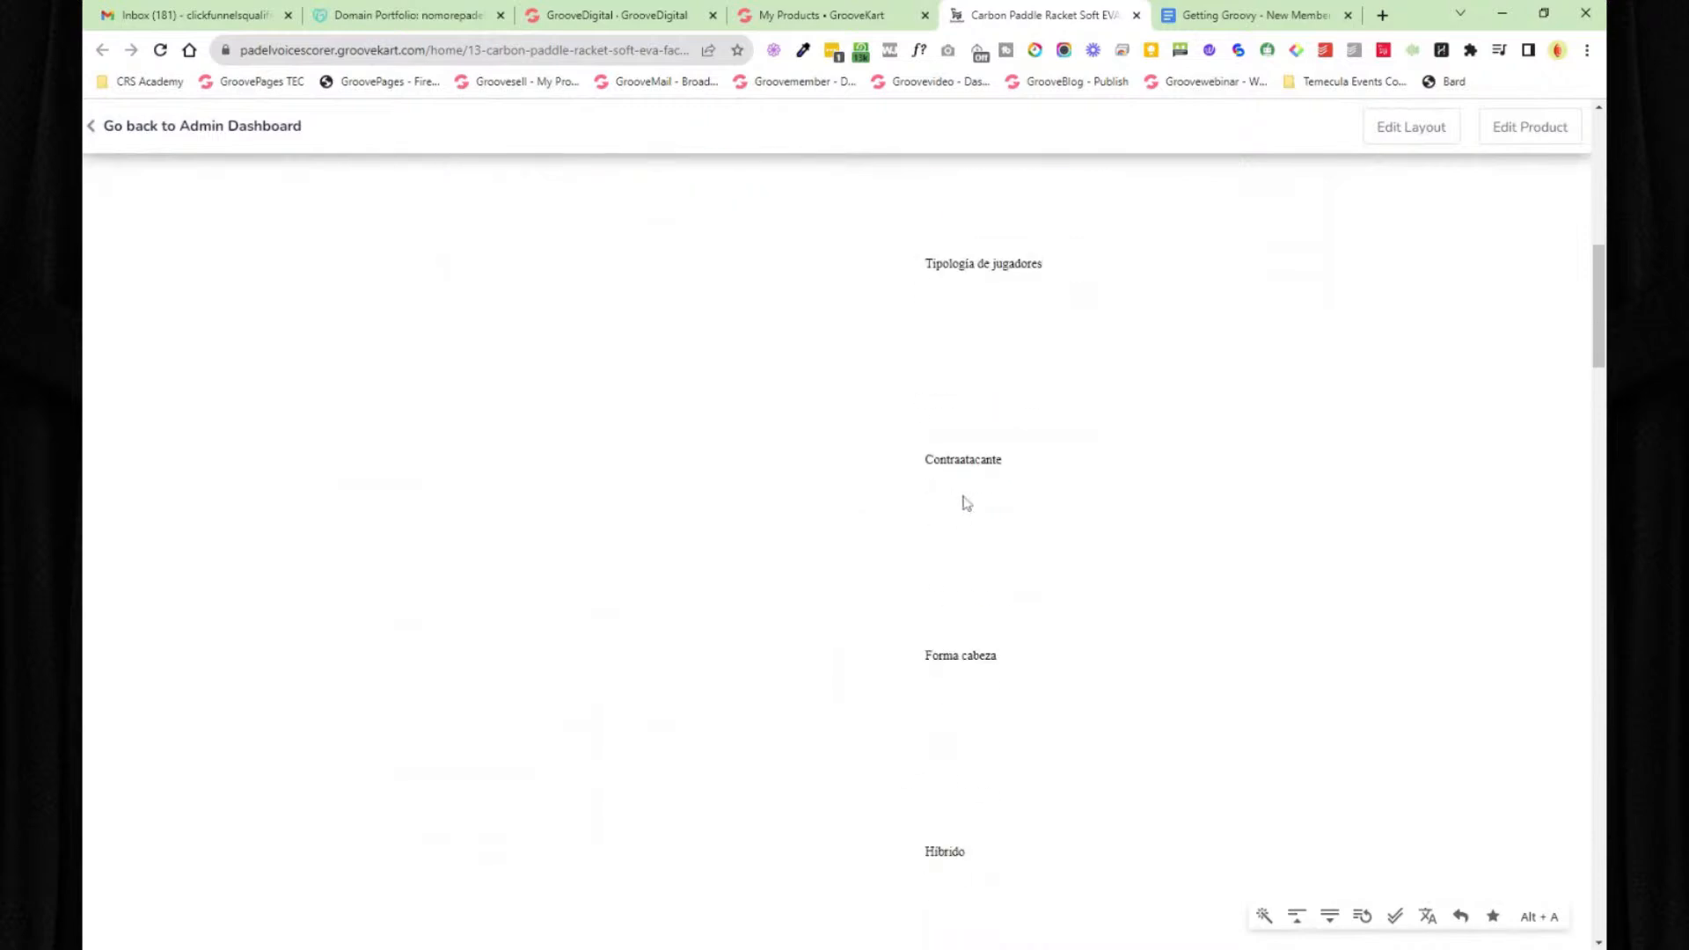
scroll(987, 509, down, 19)
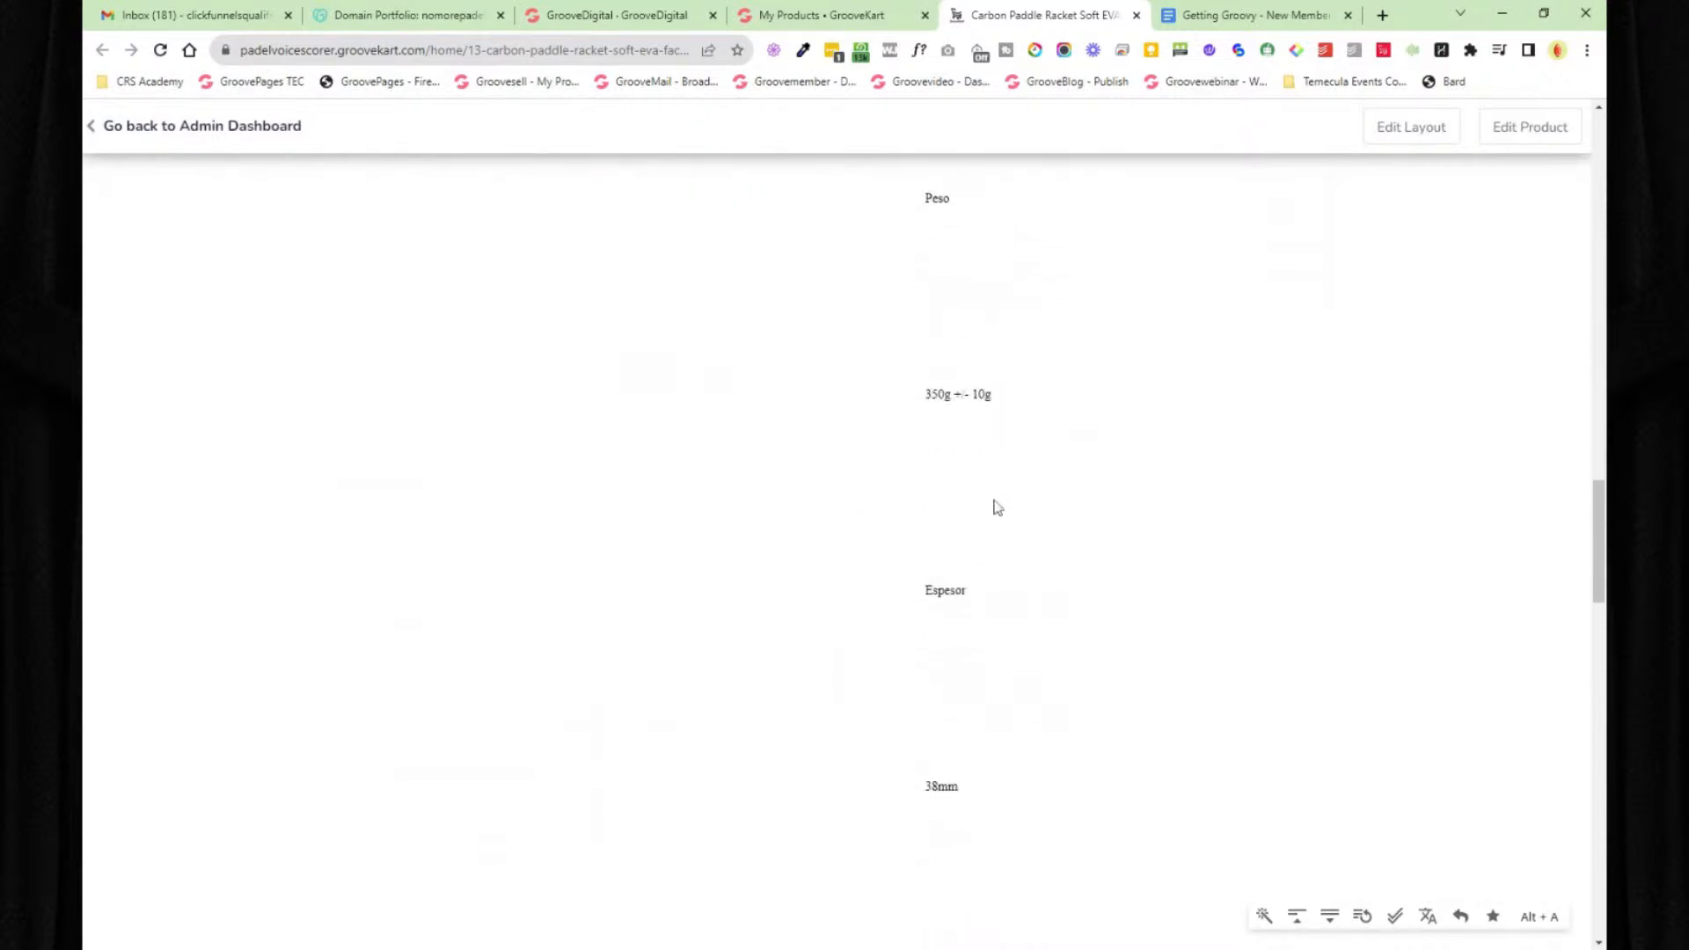
scroll(1001, 508, down, 15)
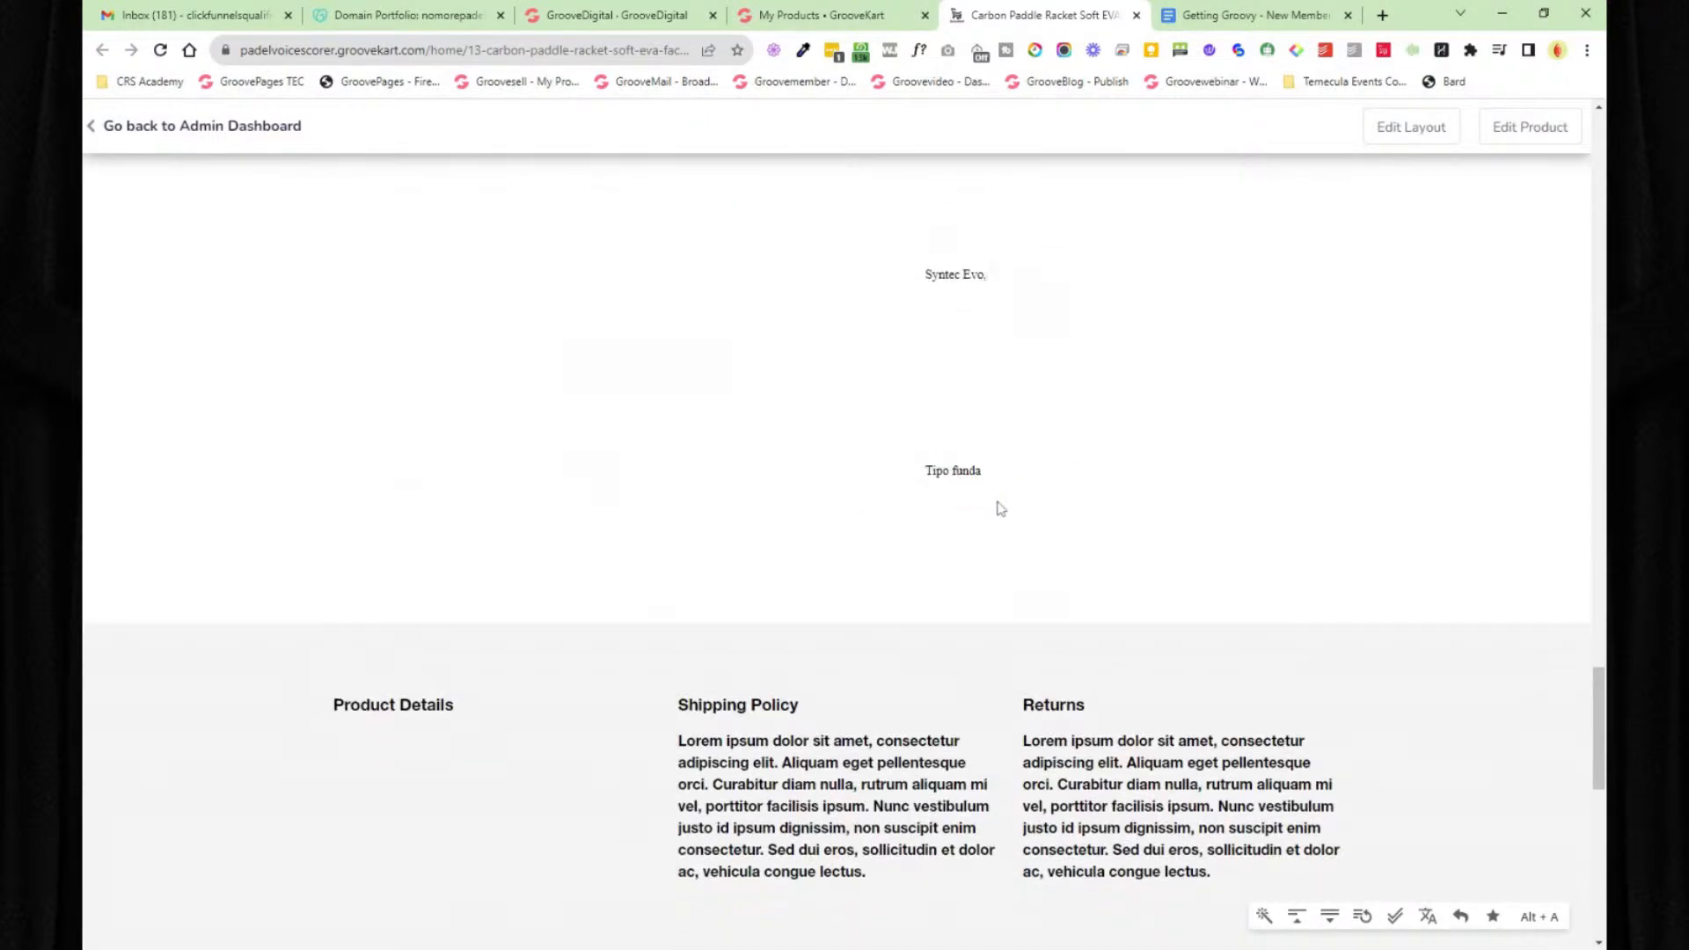
scroll(1000, 509, up, 7)
scroll(1000, 508, up, 20)
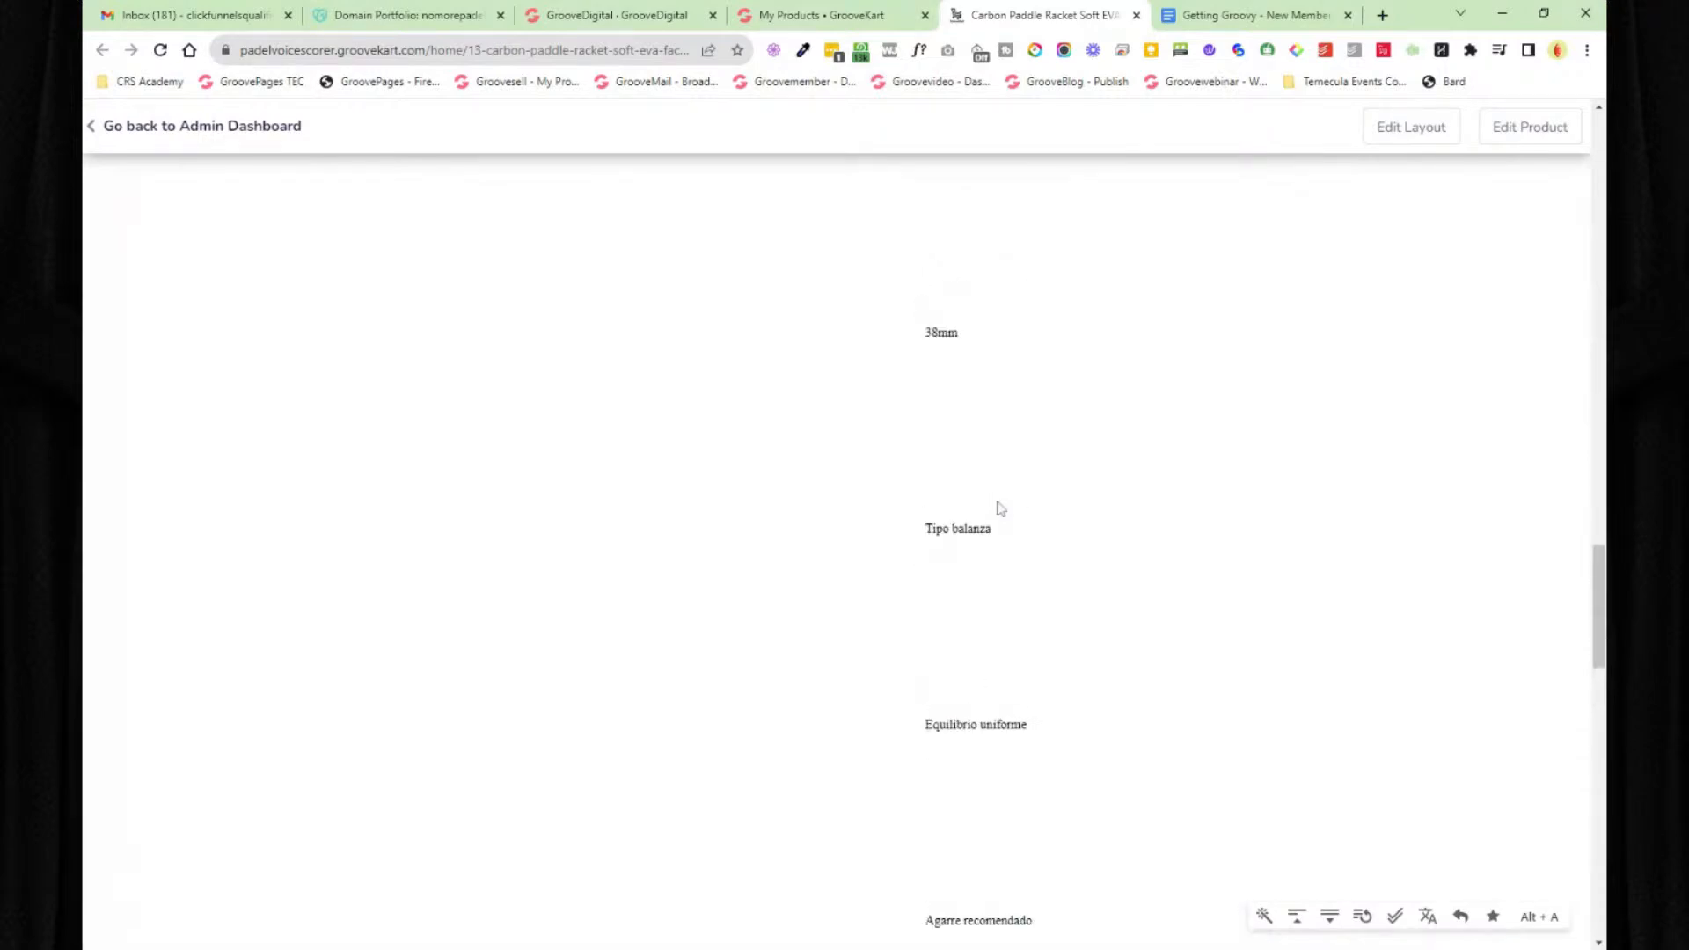
scroll(1001, 508, up, 1)
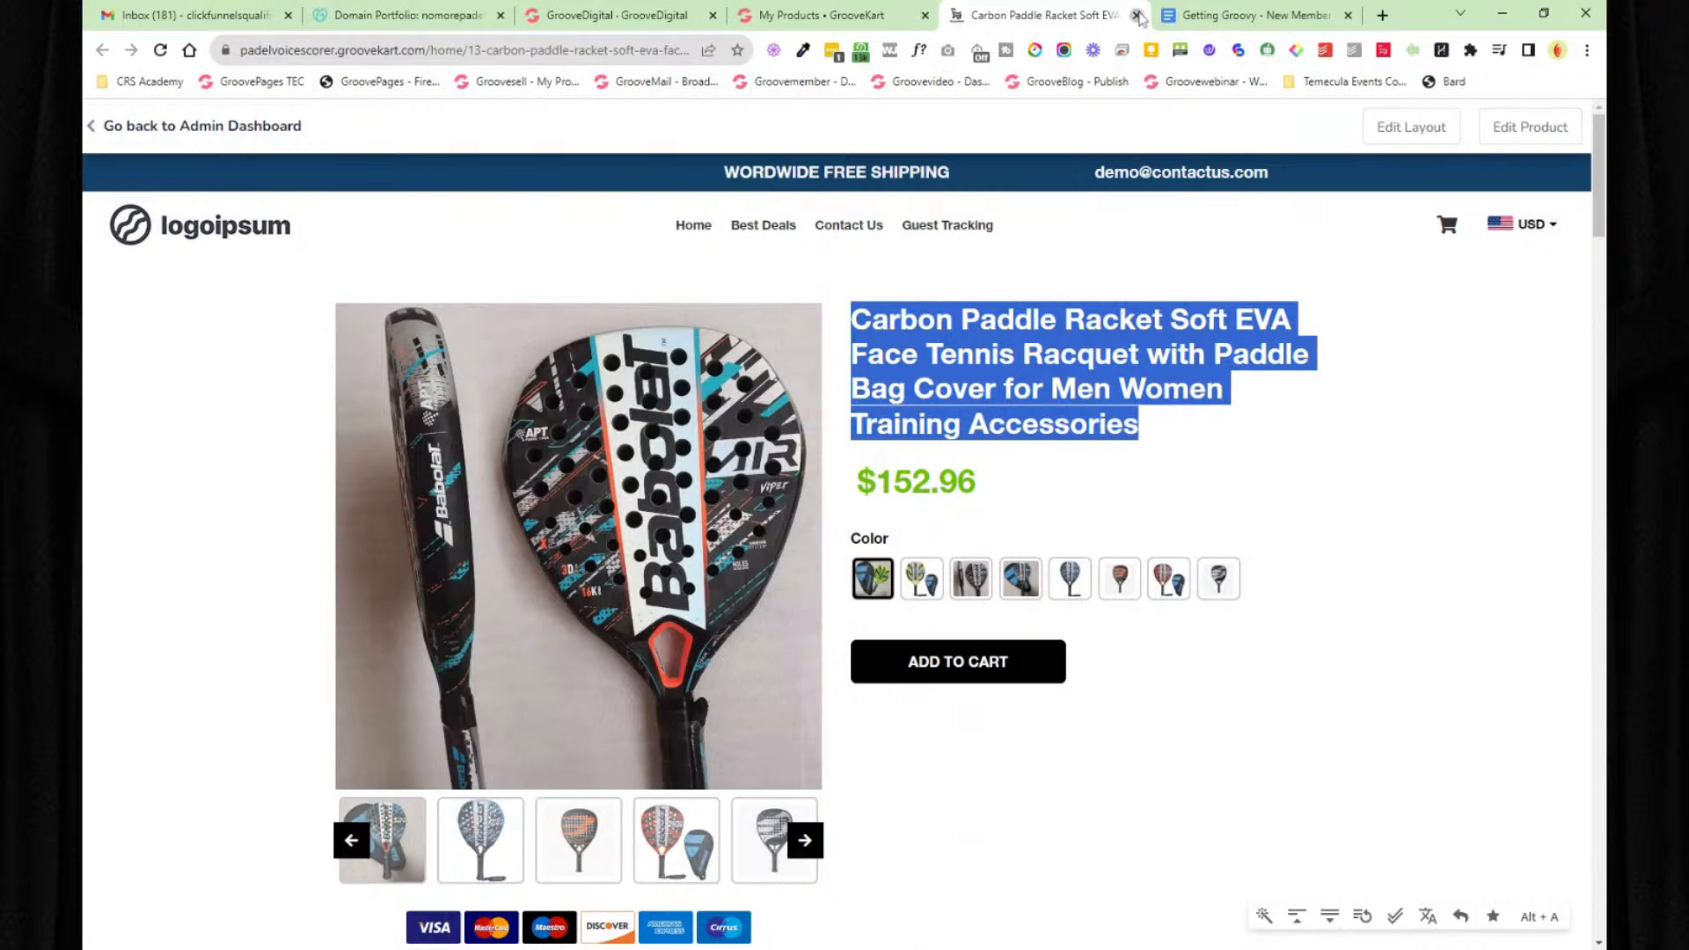
- Close the product preview and product editor, and reopen the admin dashboard of the padelvoicescorer.groovekart.com store from My Stores
click(1137, 14)
click(925, 15)
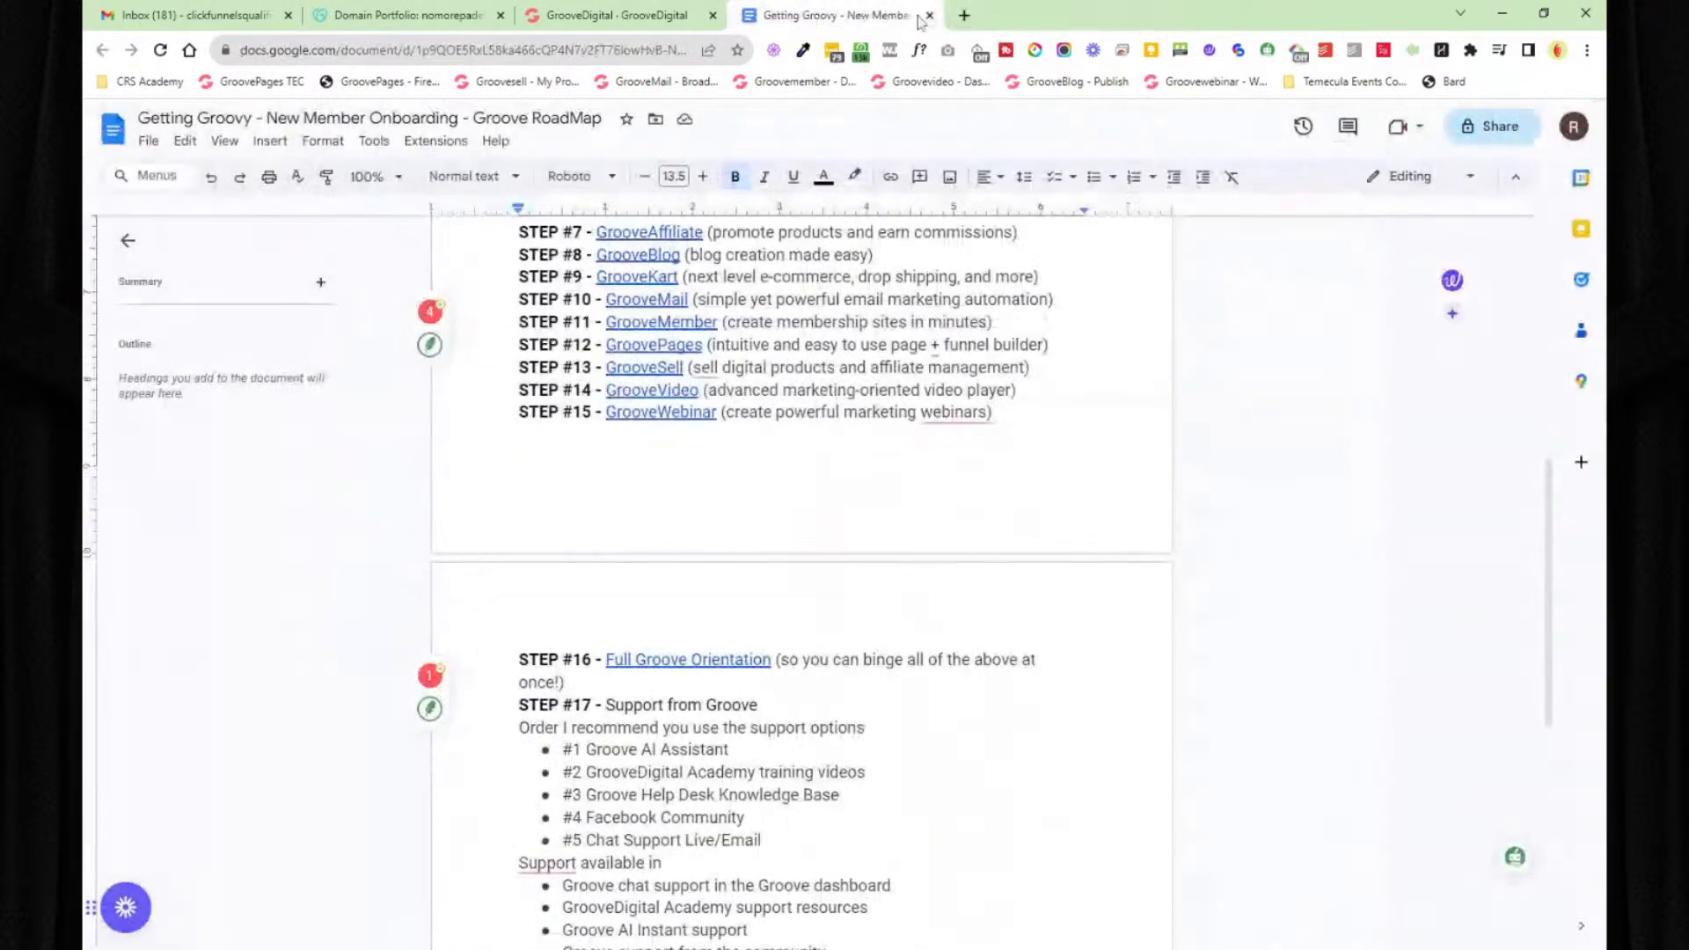
click(682, 22)
mouse_move(685, 462)
mouse_move(932, 439)
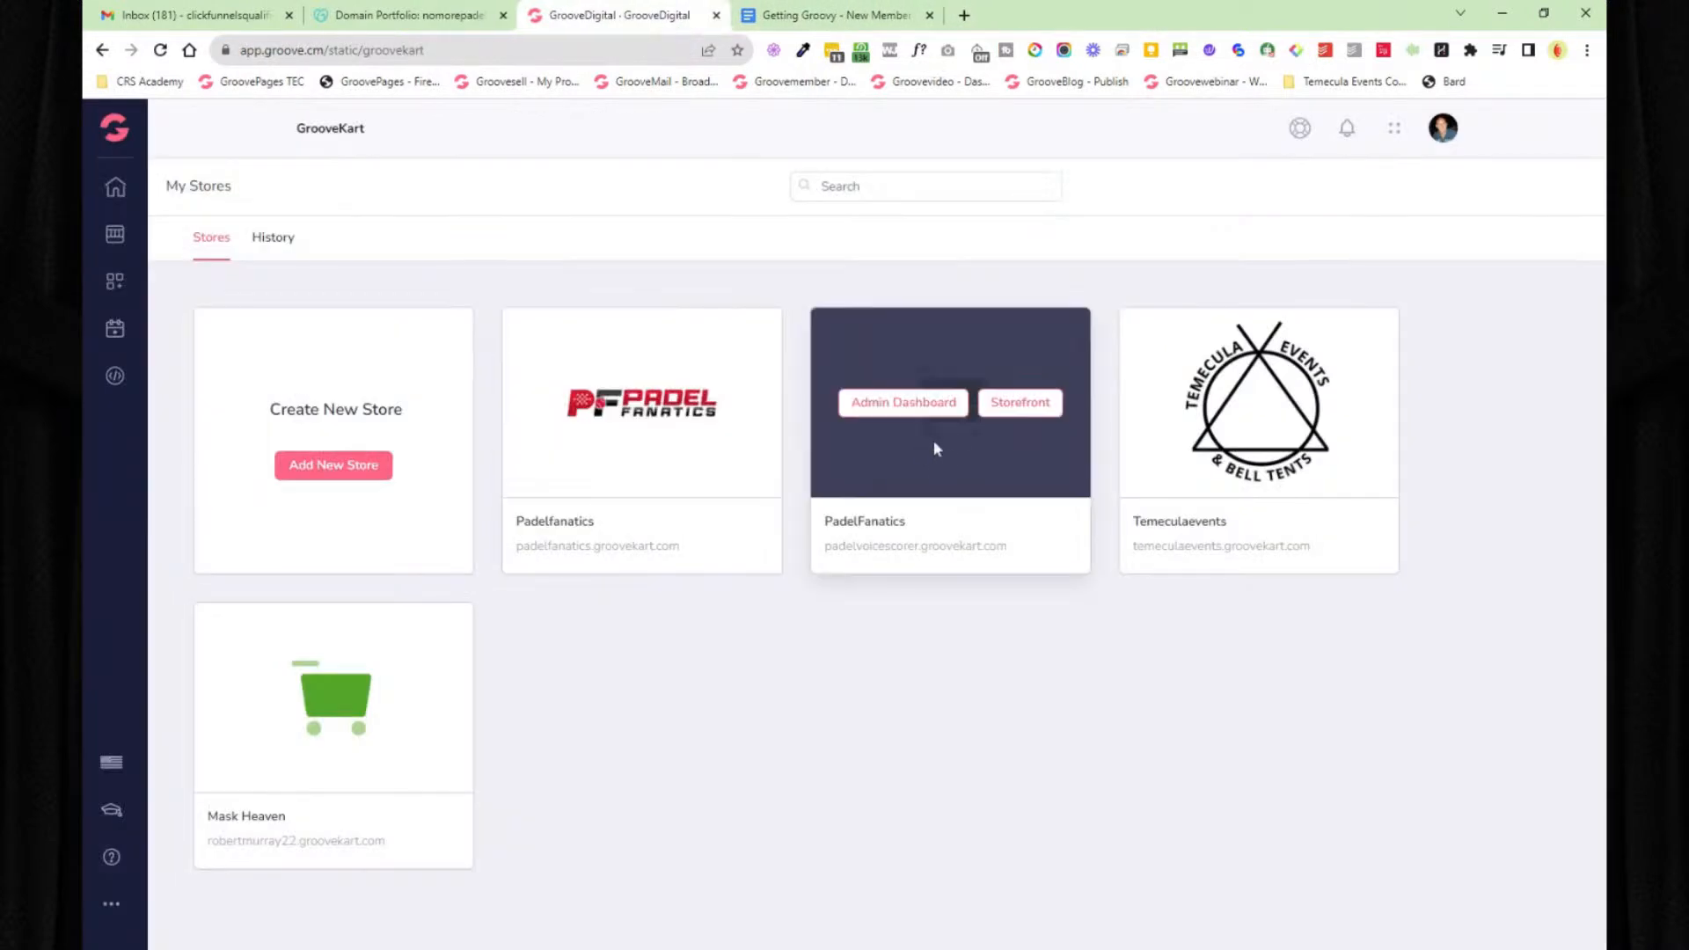
click(935, 402)
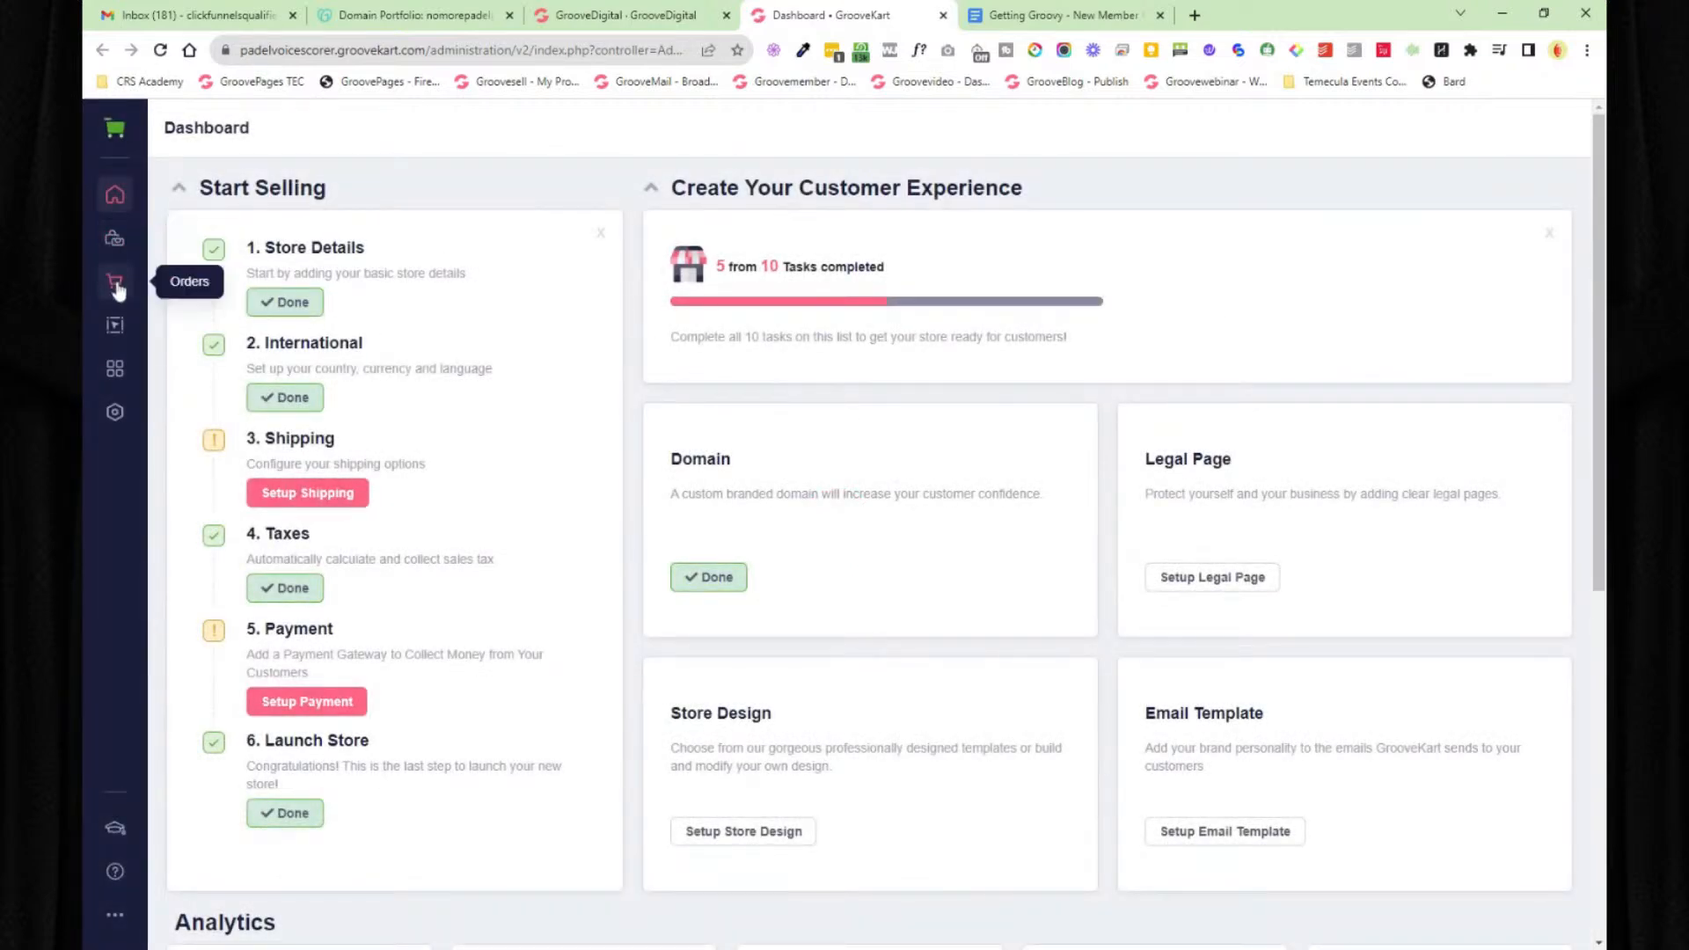
- Open the store's homepage in the page builder and examine its banner, product lists, category and brand sections
click(114, 281)
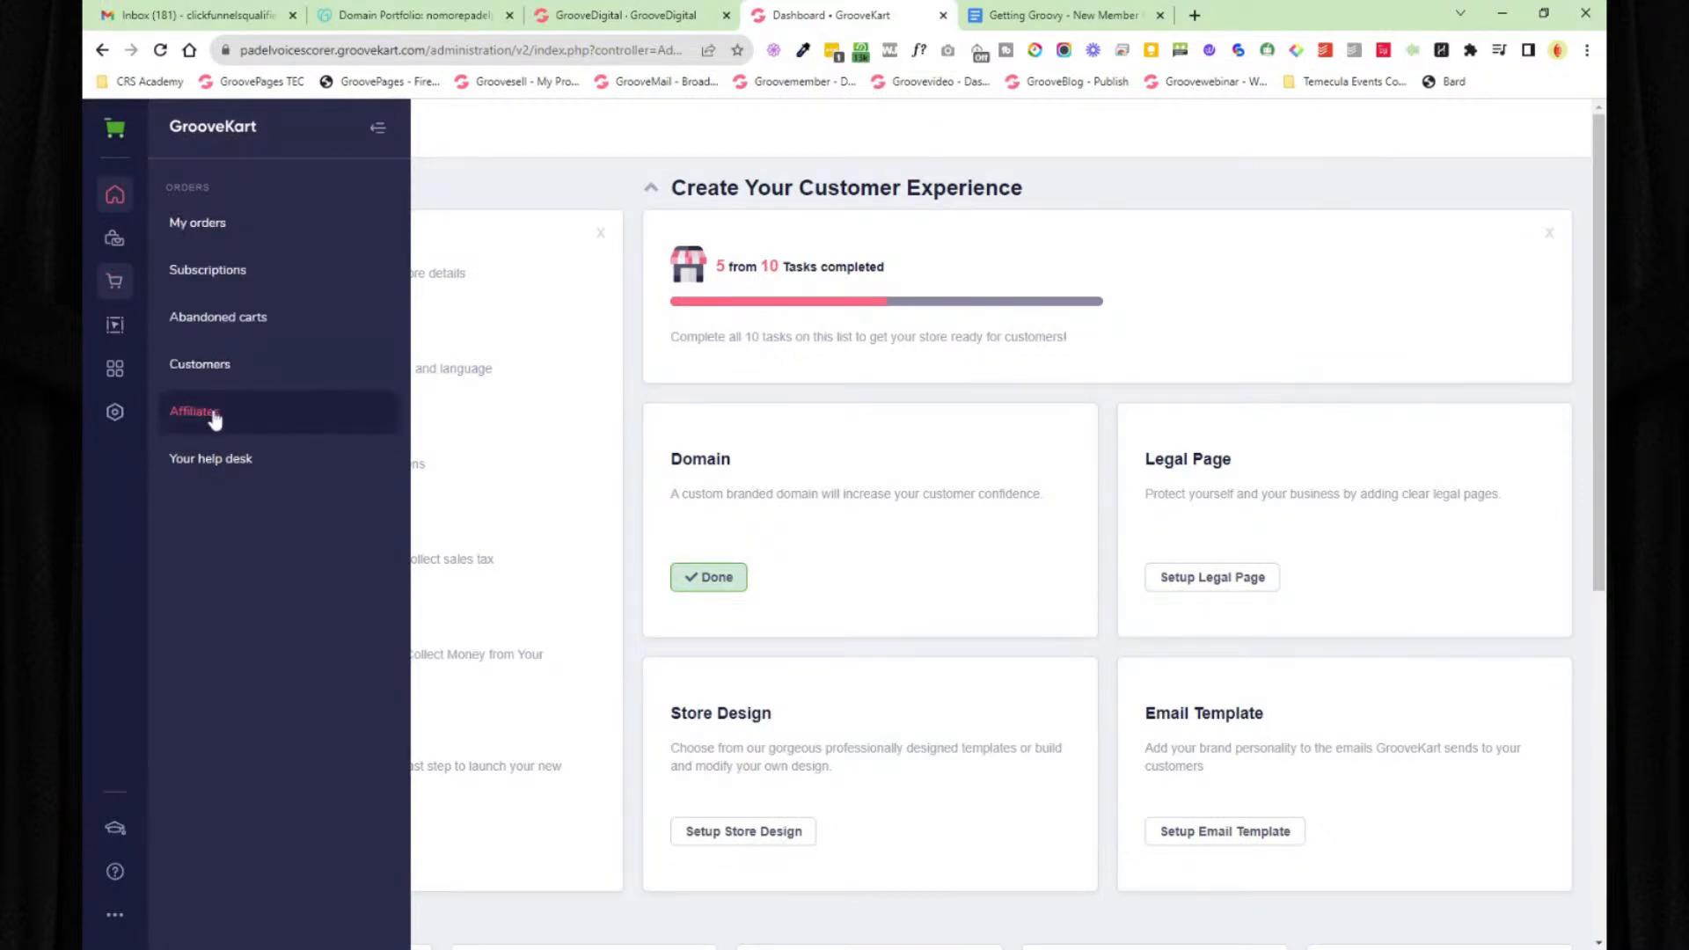
click(114, 328)
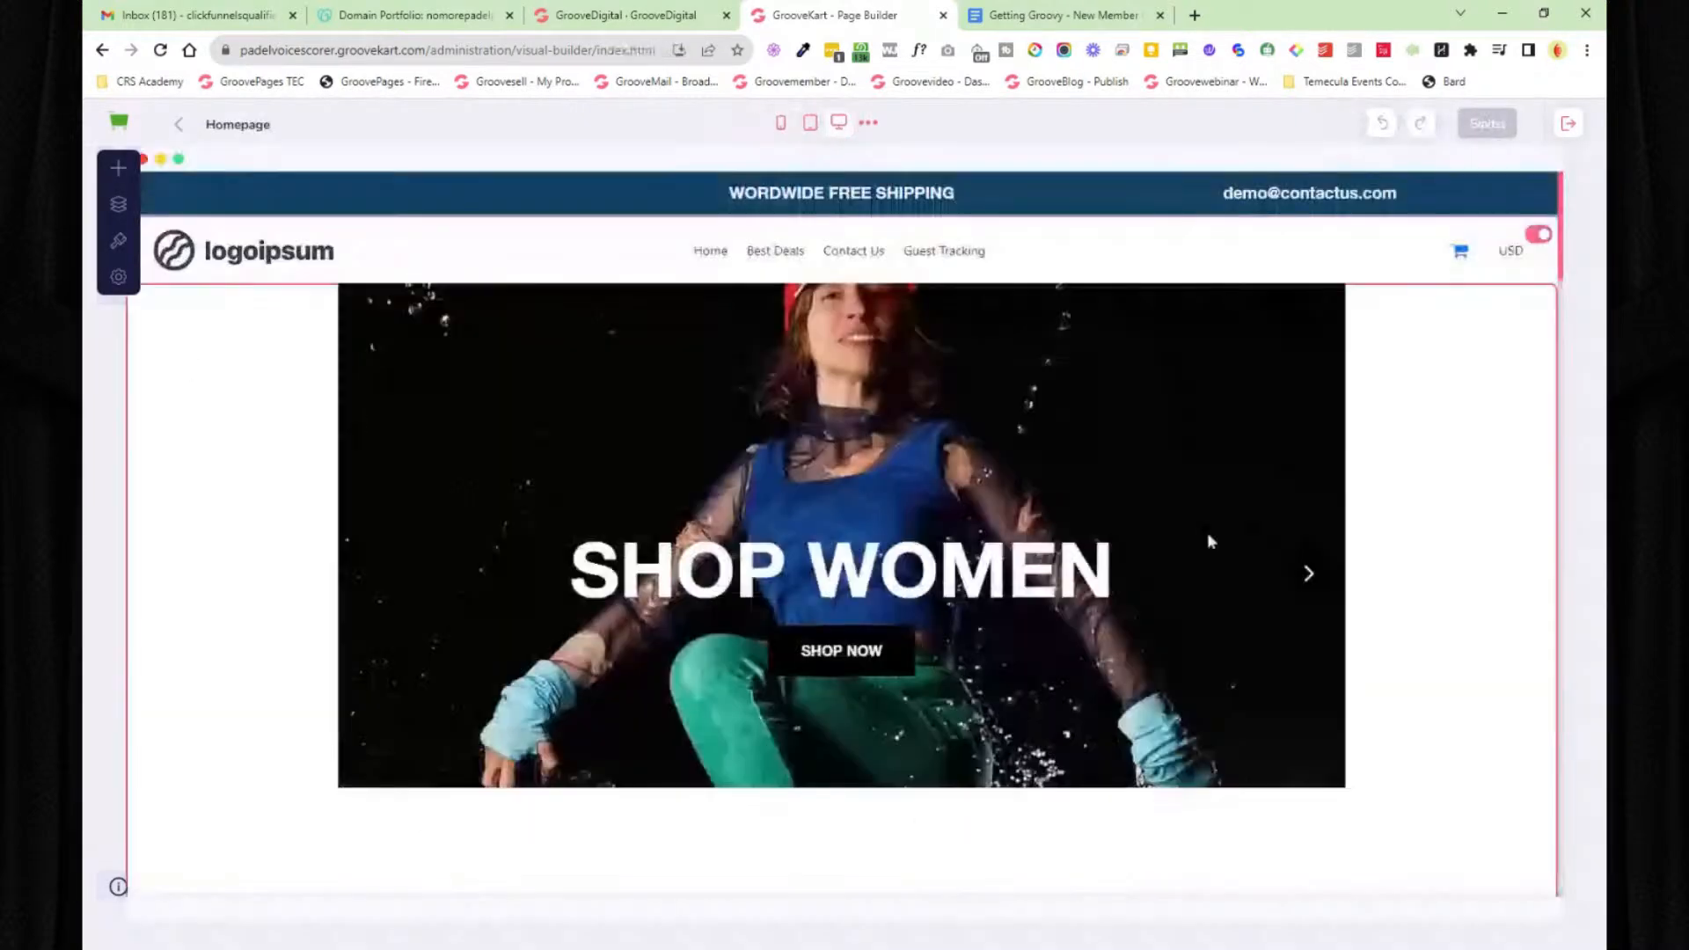
scroll(1393, 502, down, 5)
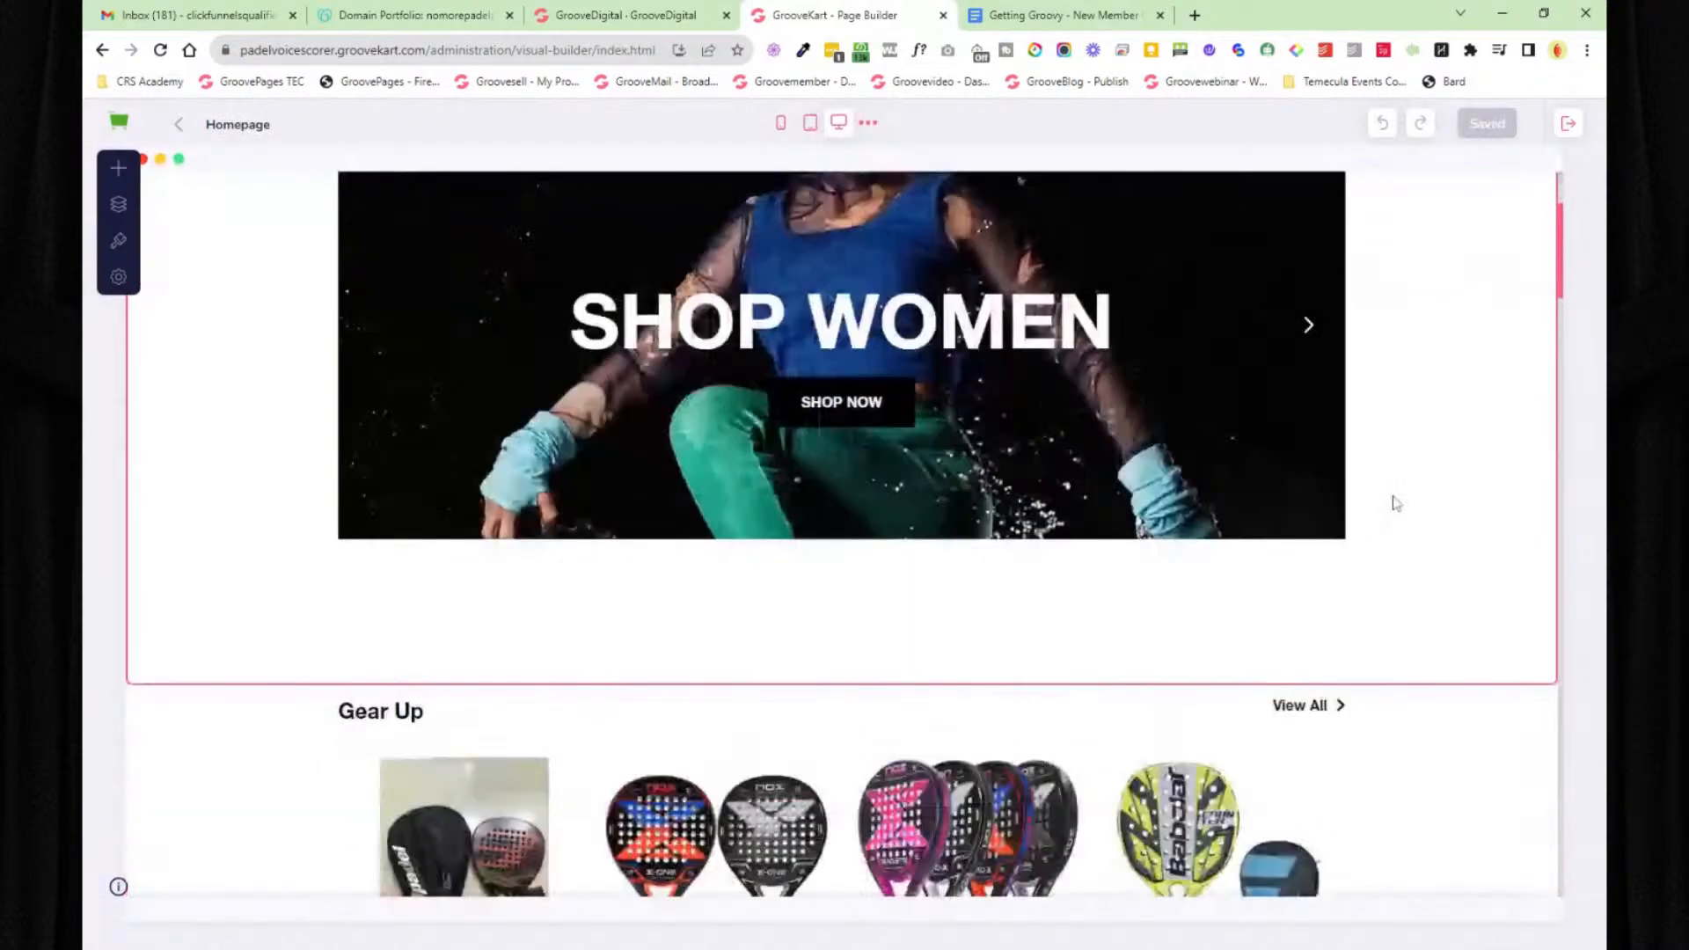
scroll(1417, 451, down, 15)
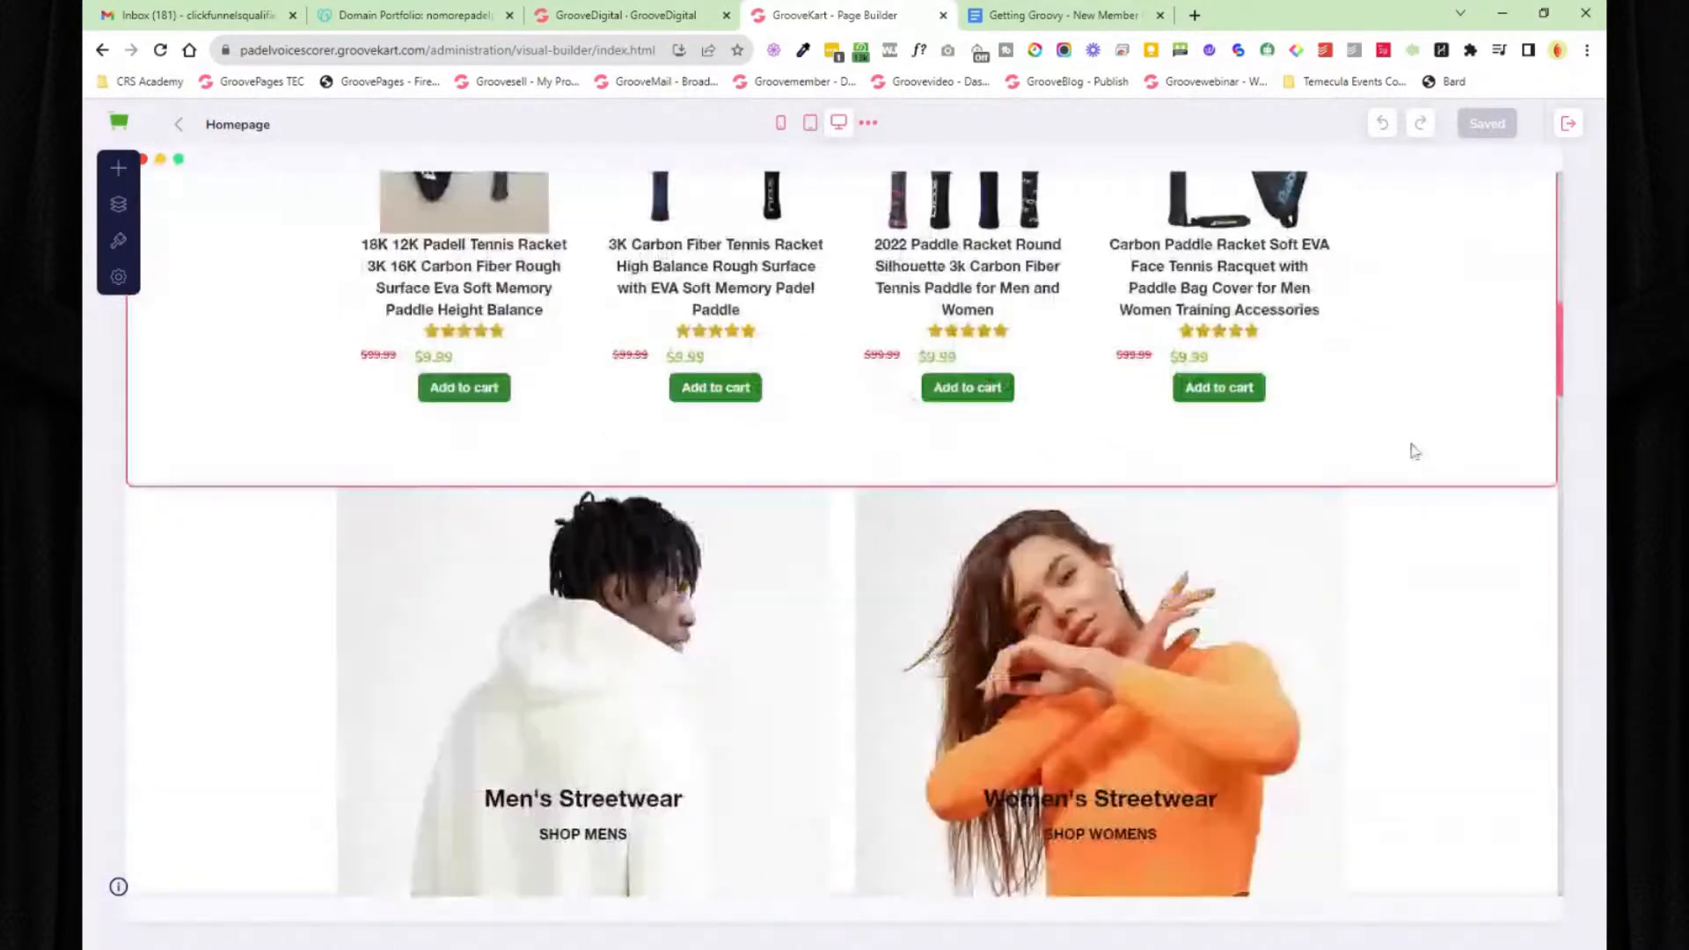
scroll(1422, 453, down, 20)
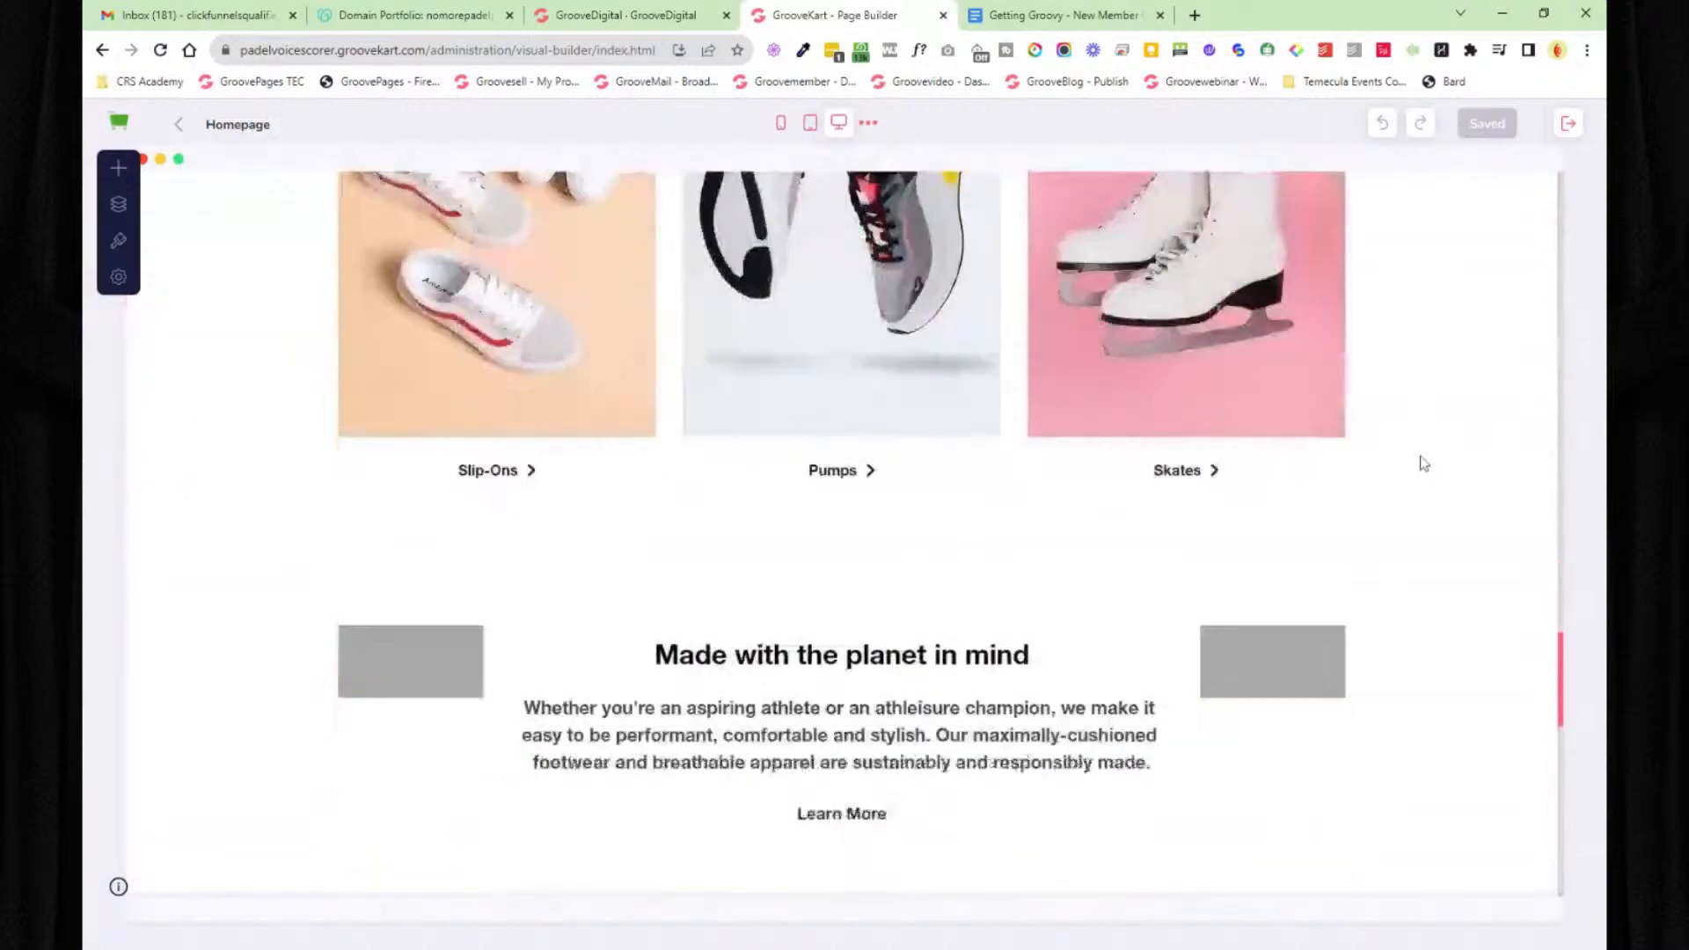
scroll(1426, 484, up, 12)
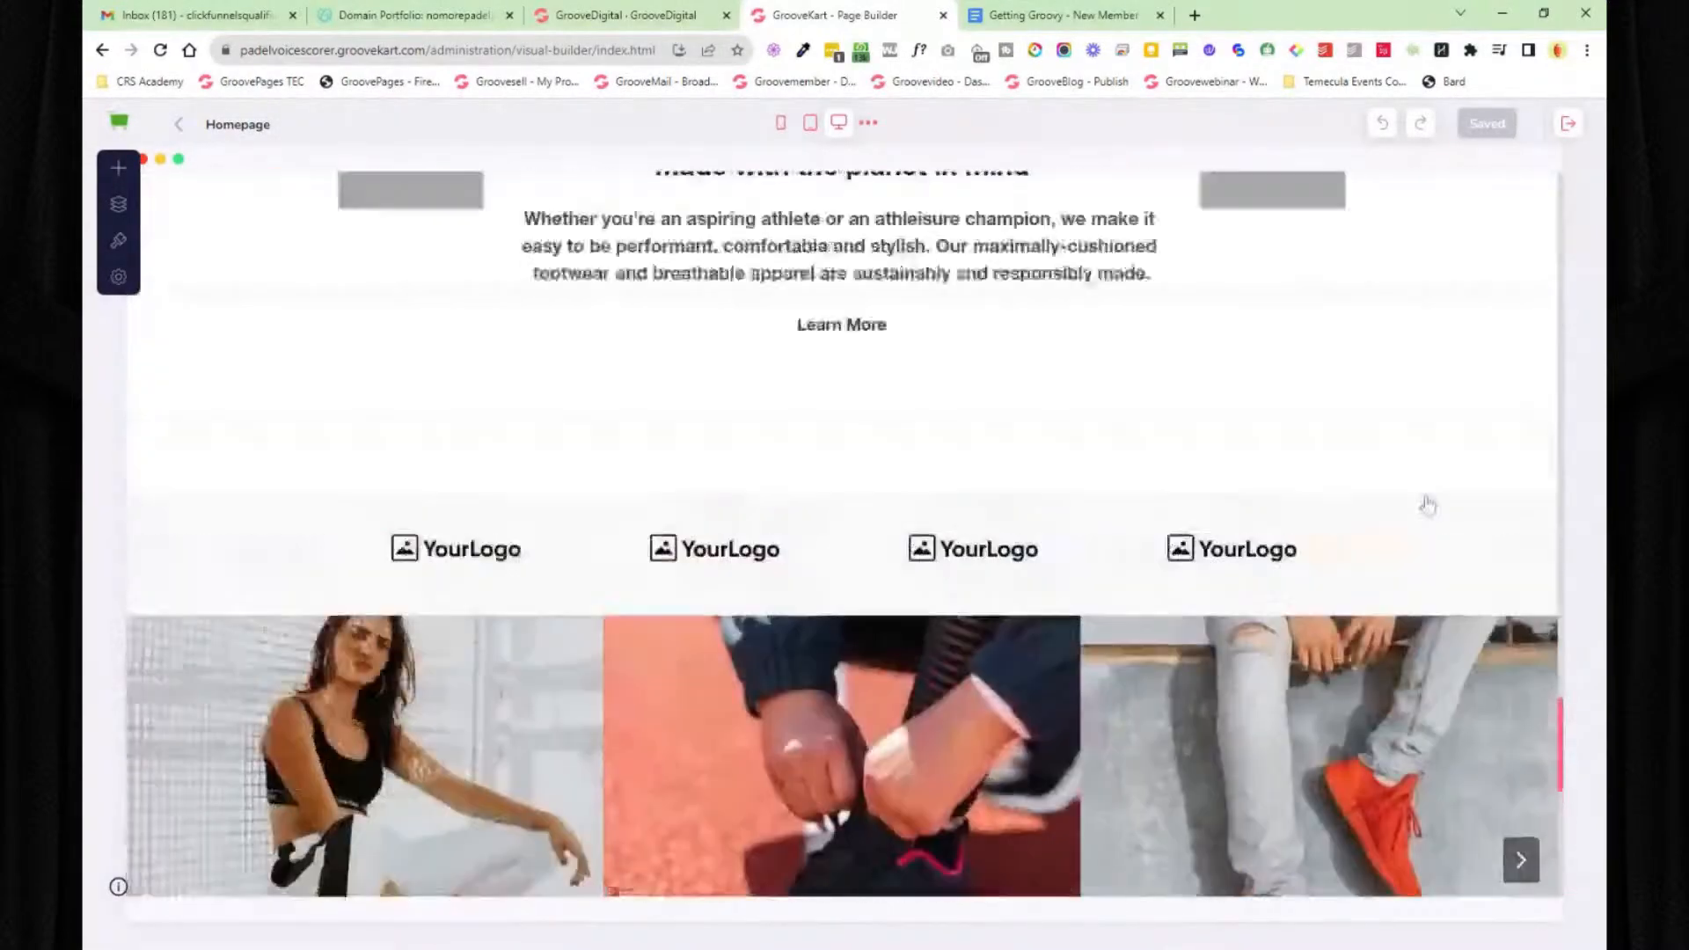
scroll(1428, 505, up, 8)
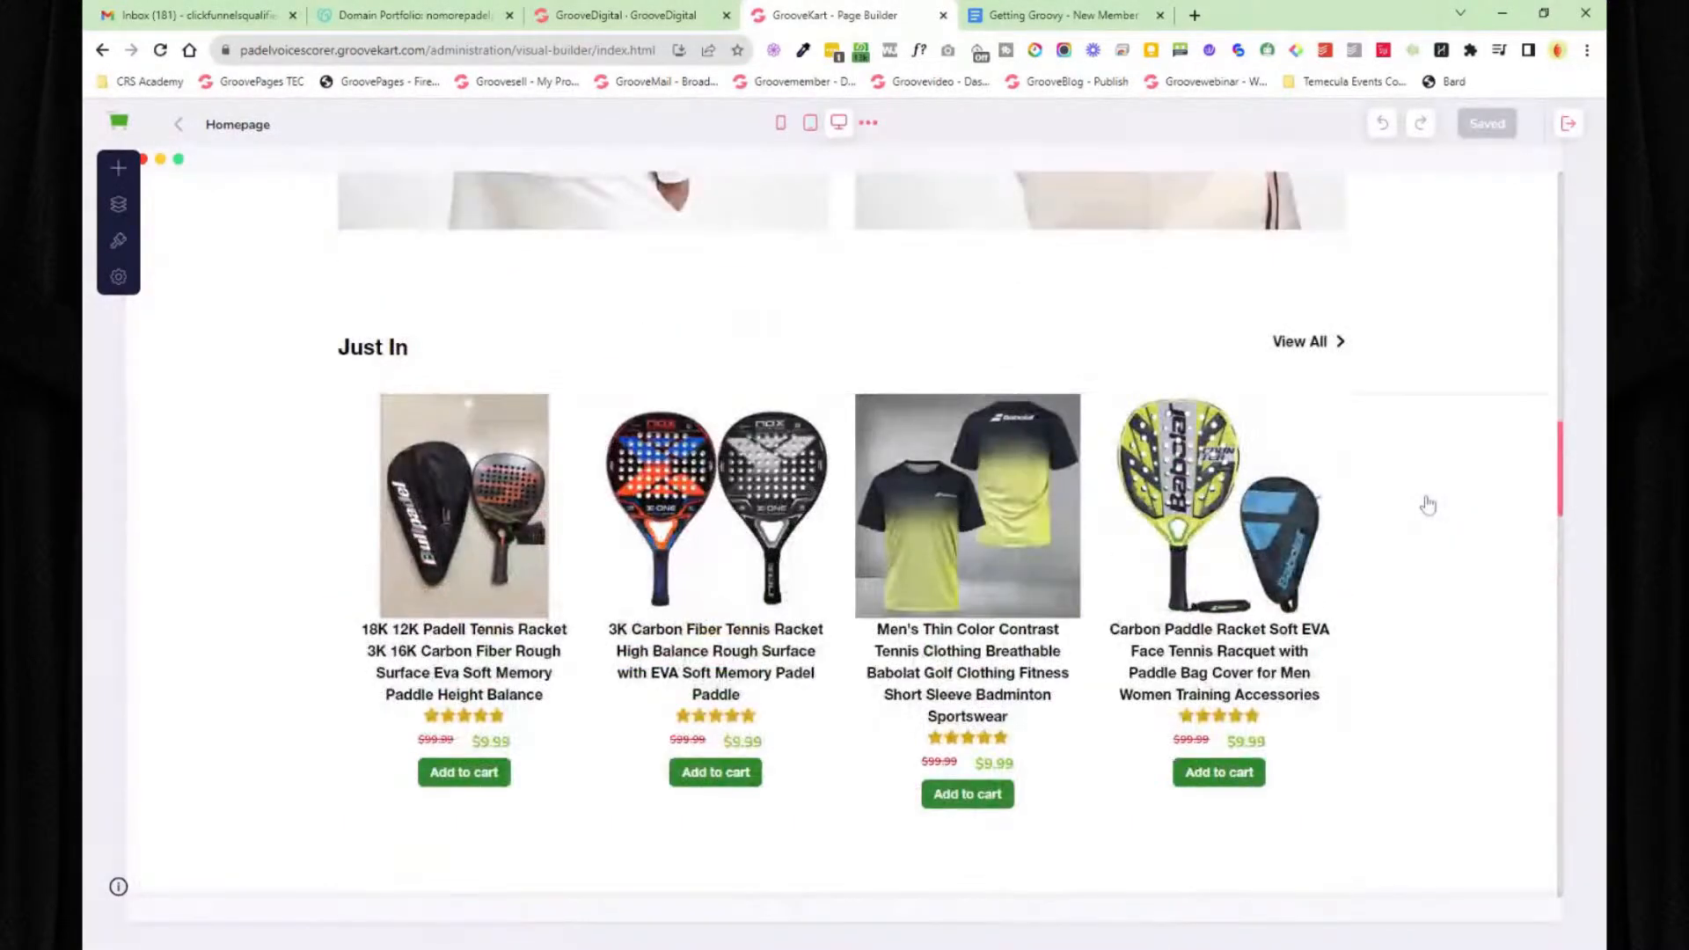
scroll(1428, 505, up, 10)
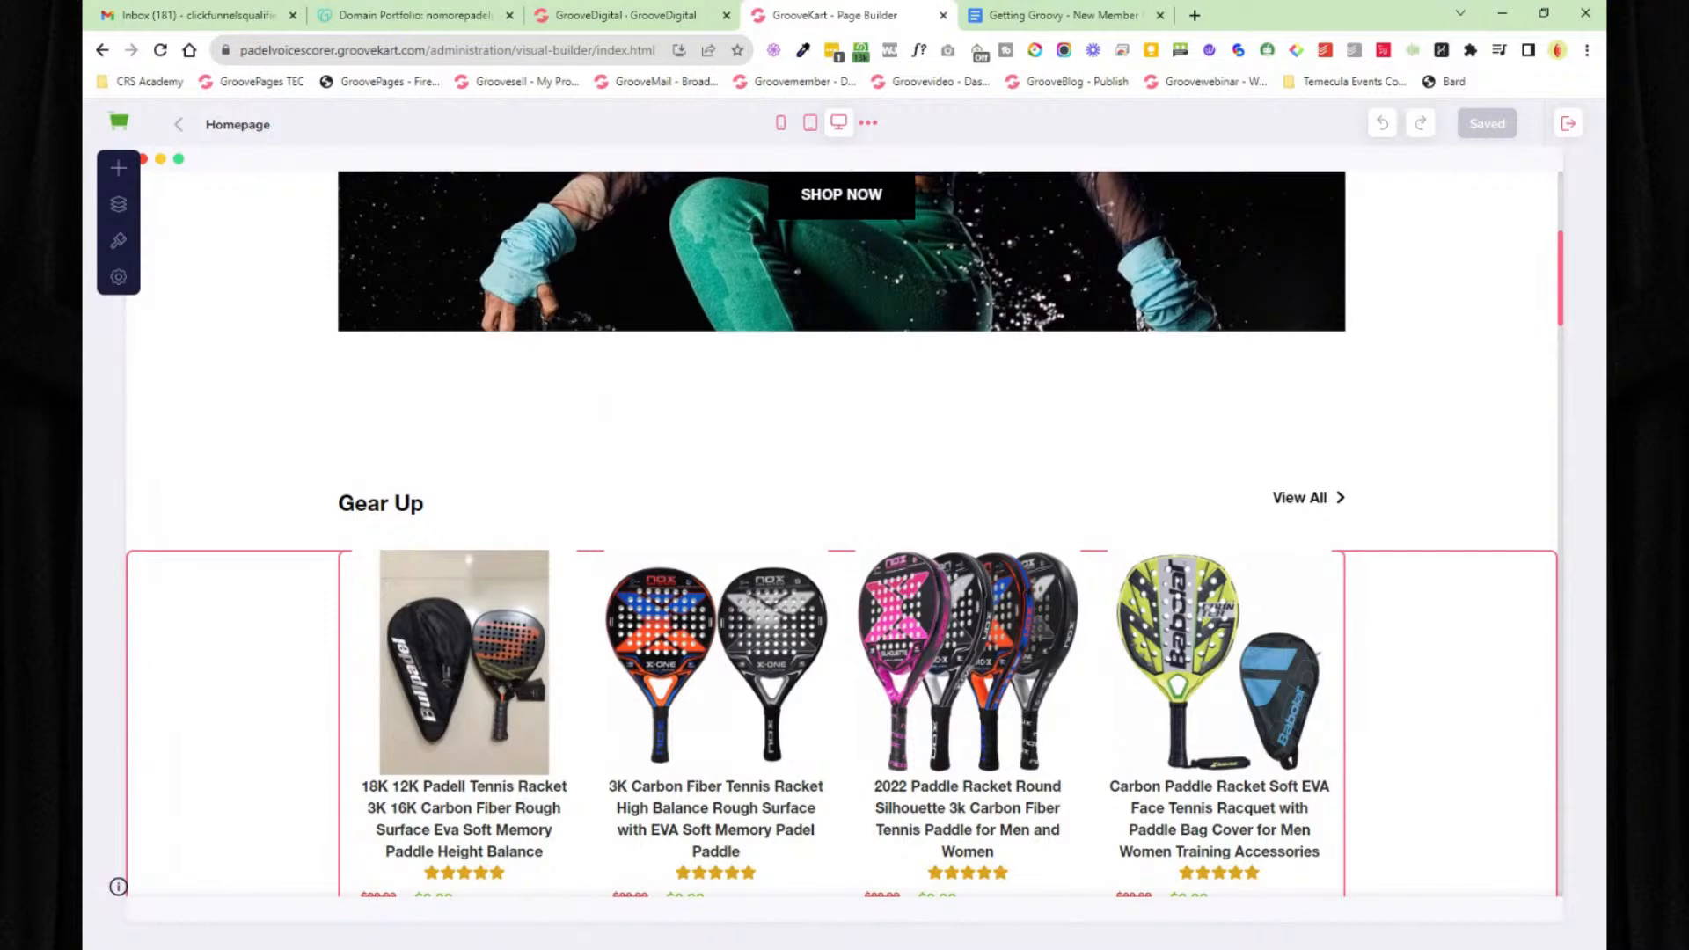
scroll(727, 660, down, 2)
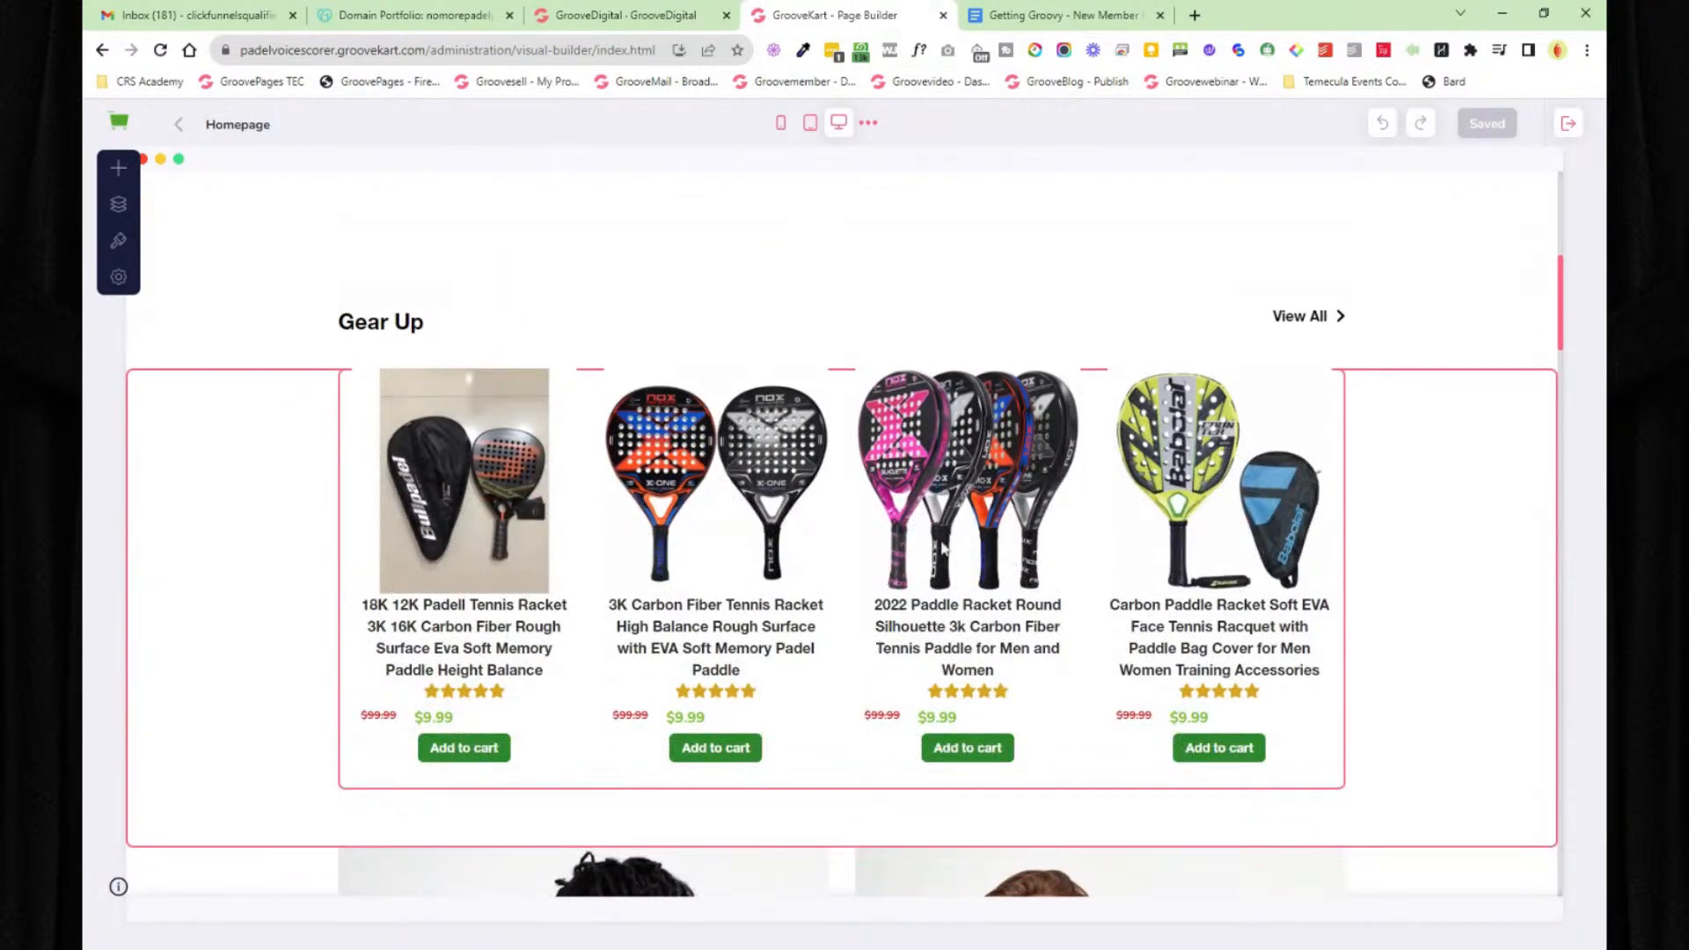
scroll(1482, 616, up, 2)
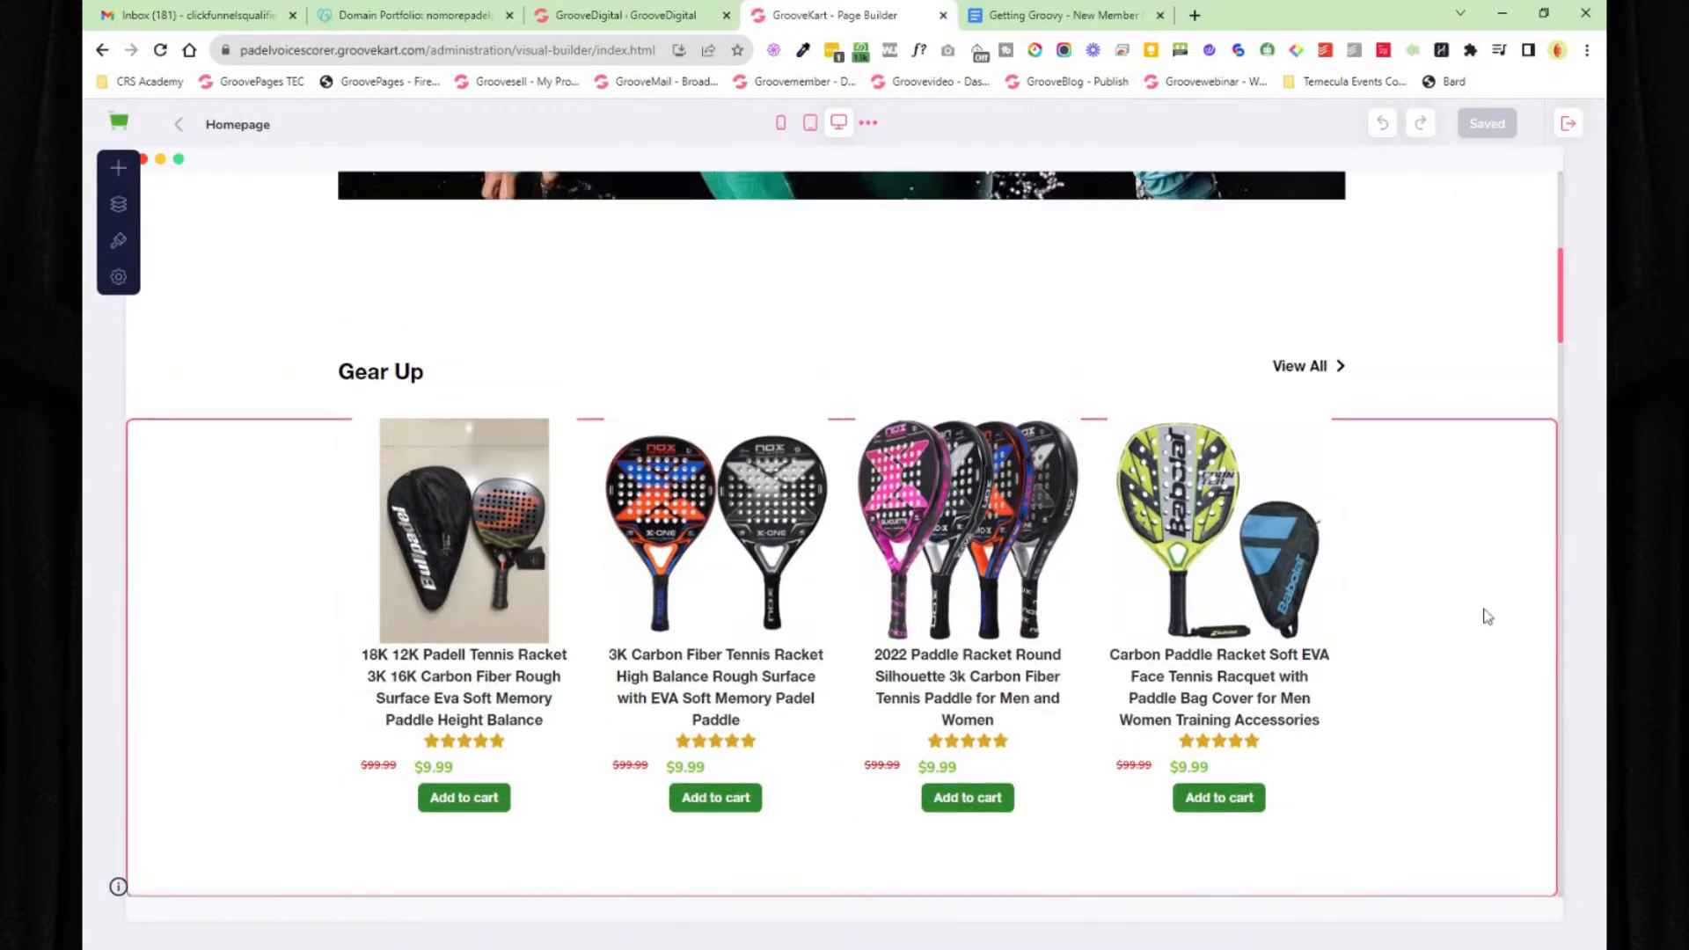
scroll(1485, 616, up, 5)
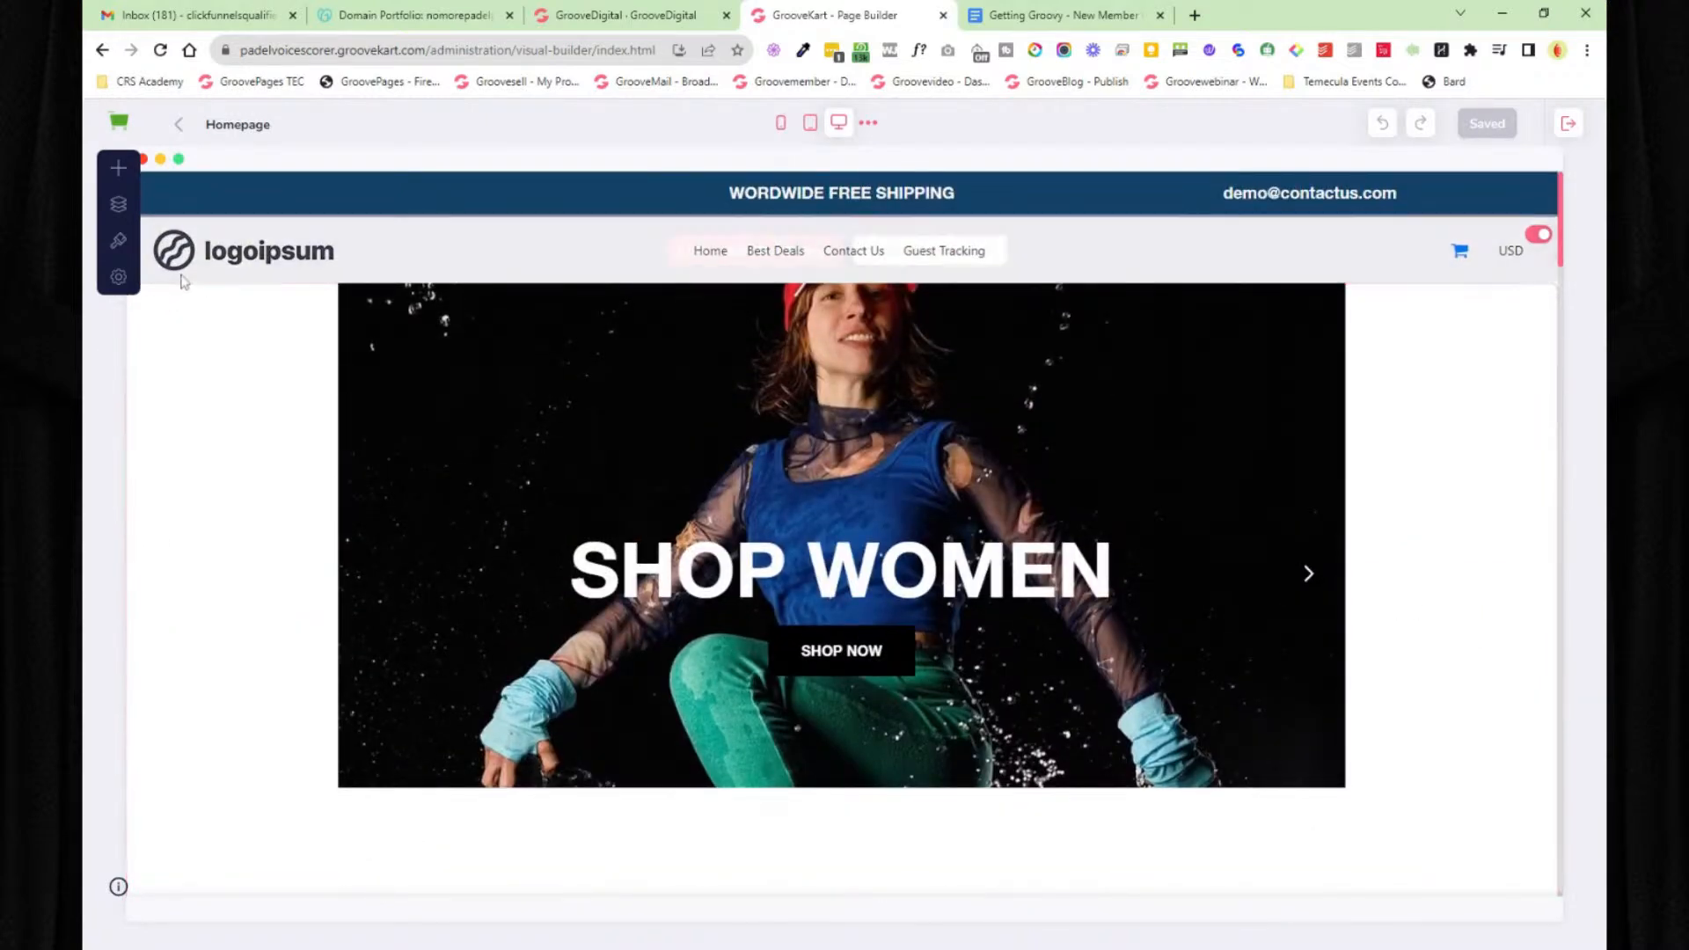
- Review the store's page list, the new custom page form, the site navigation entries and the store popups
click(118, 204)
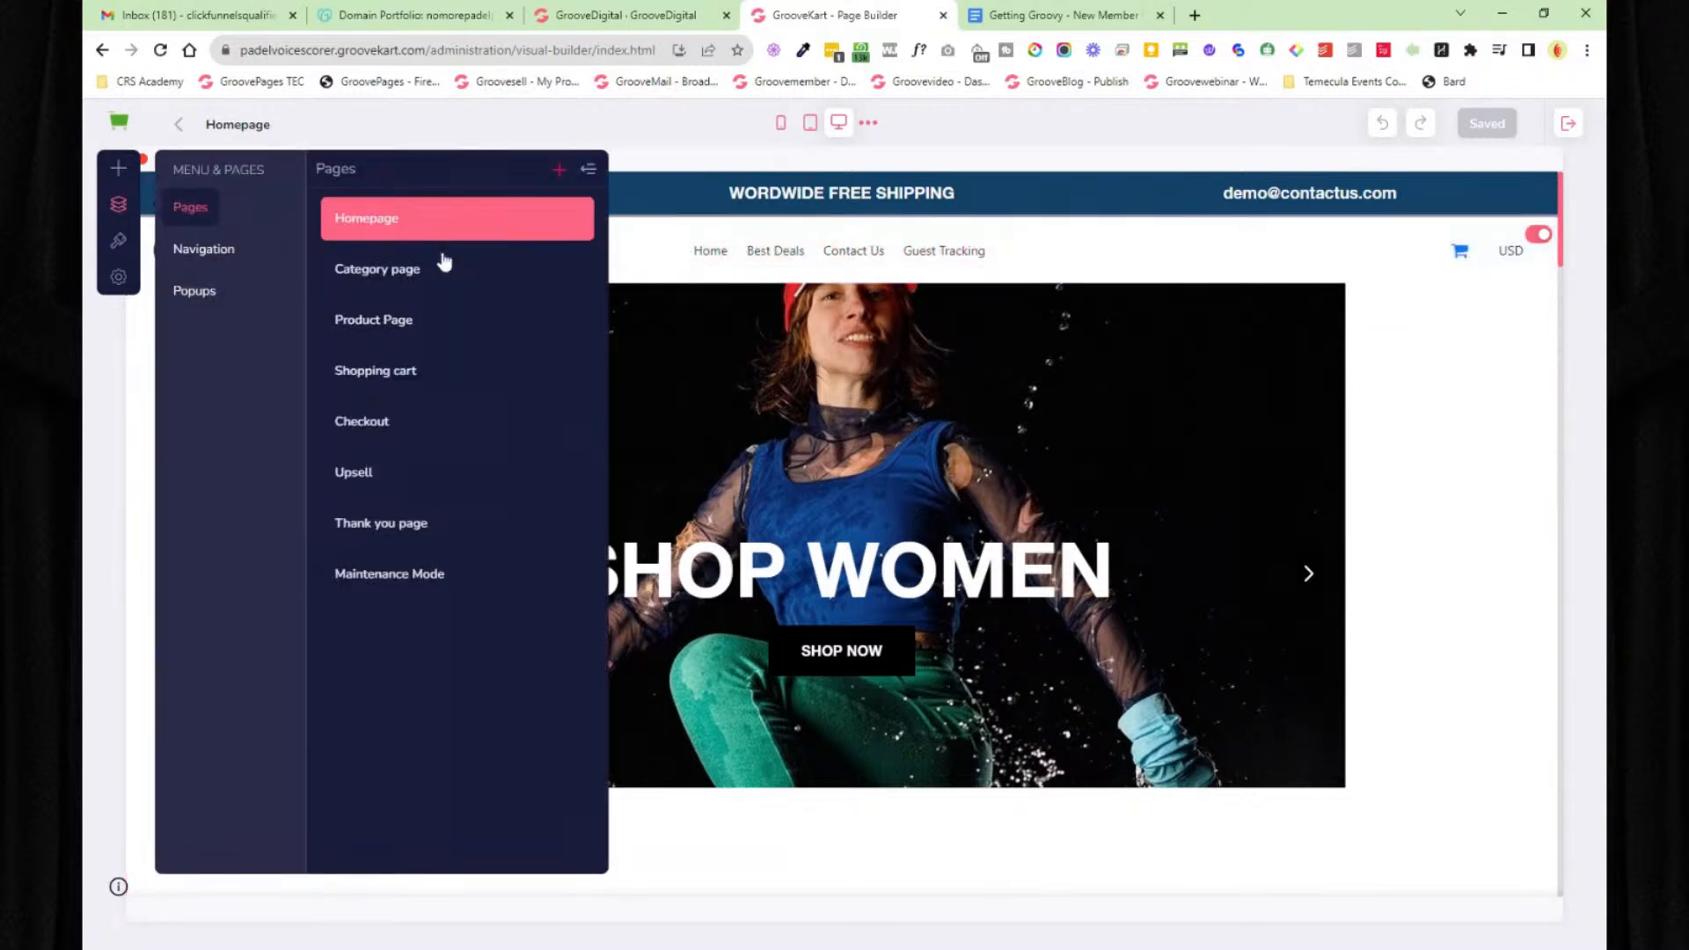
click(558, 170)
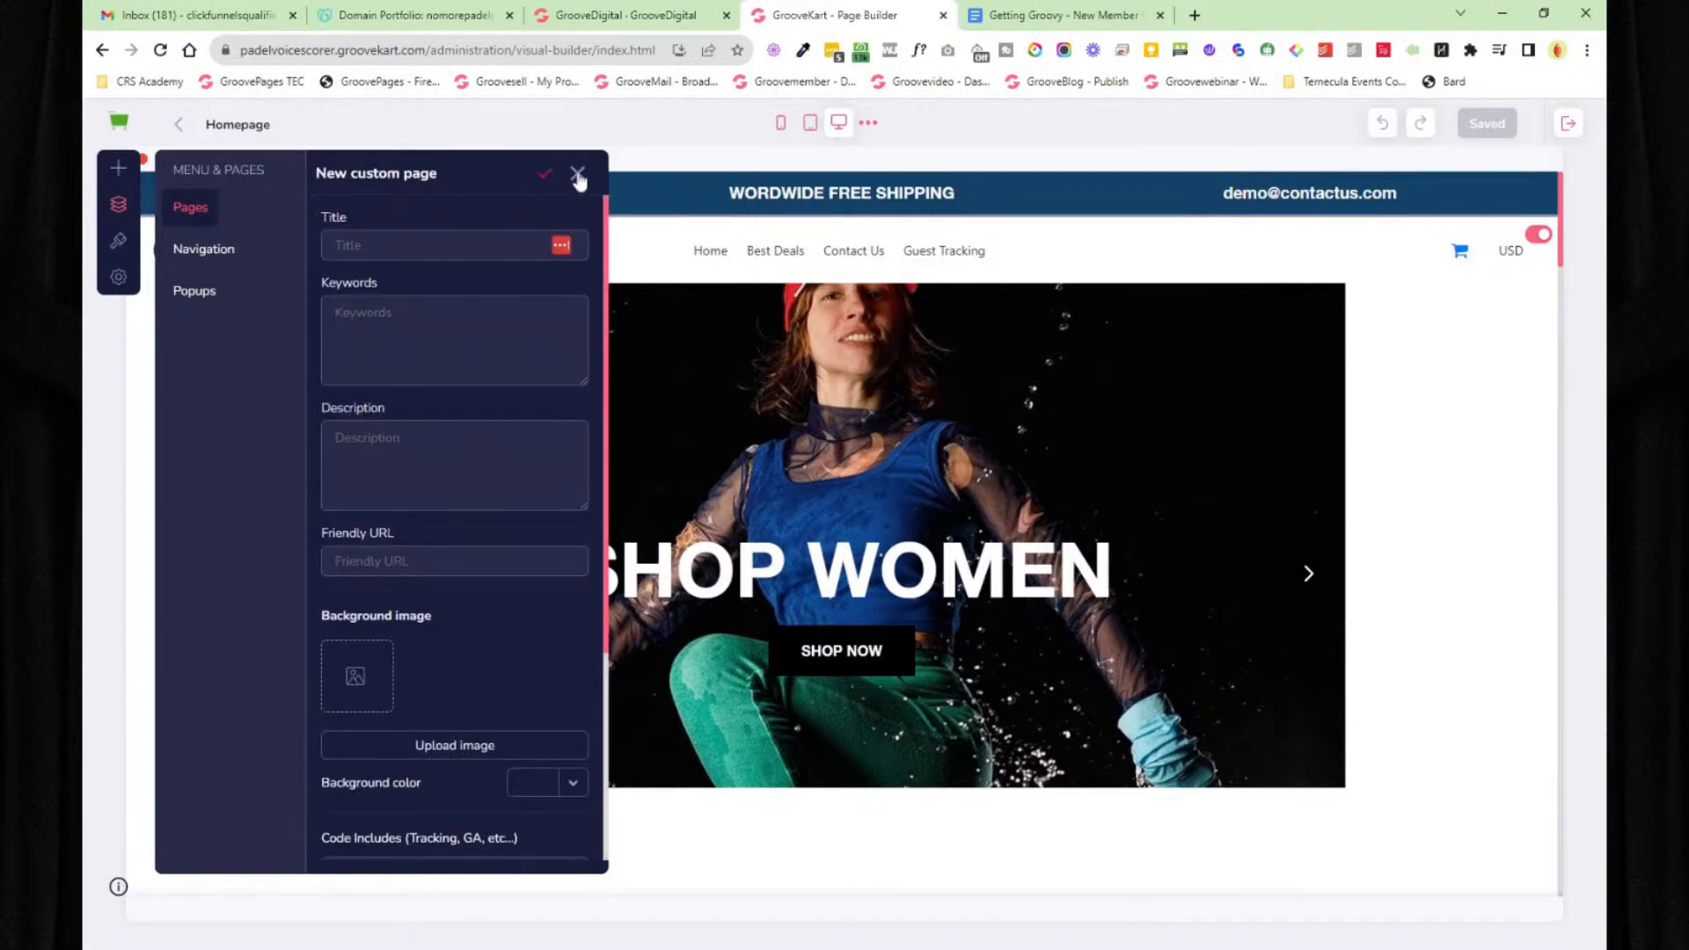
click(577, 175)
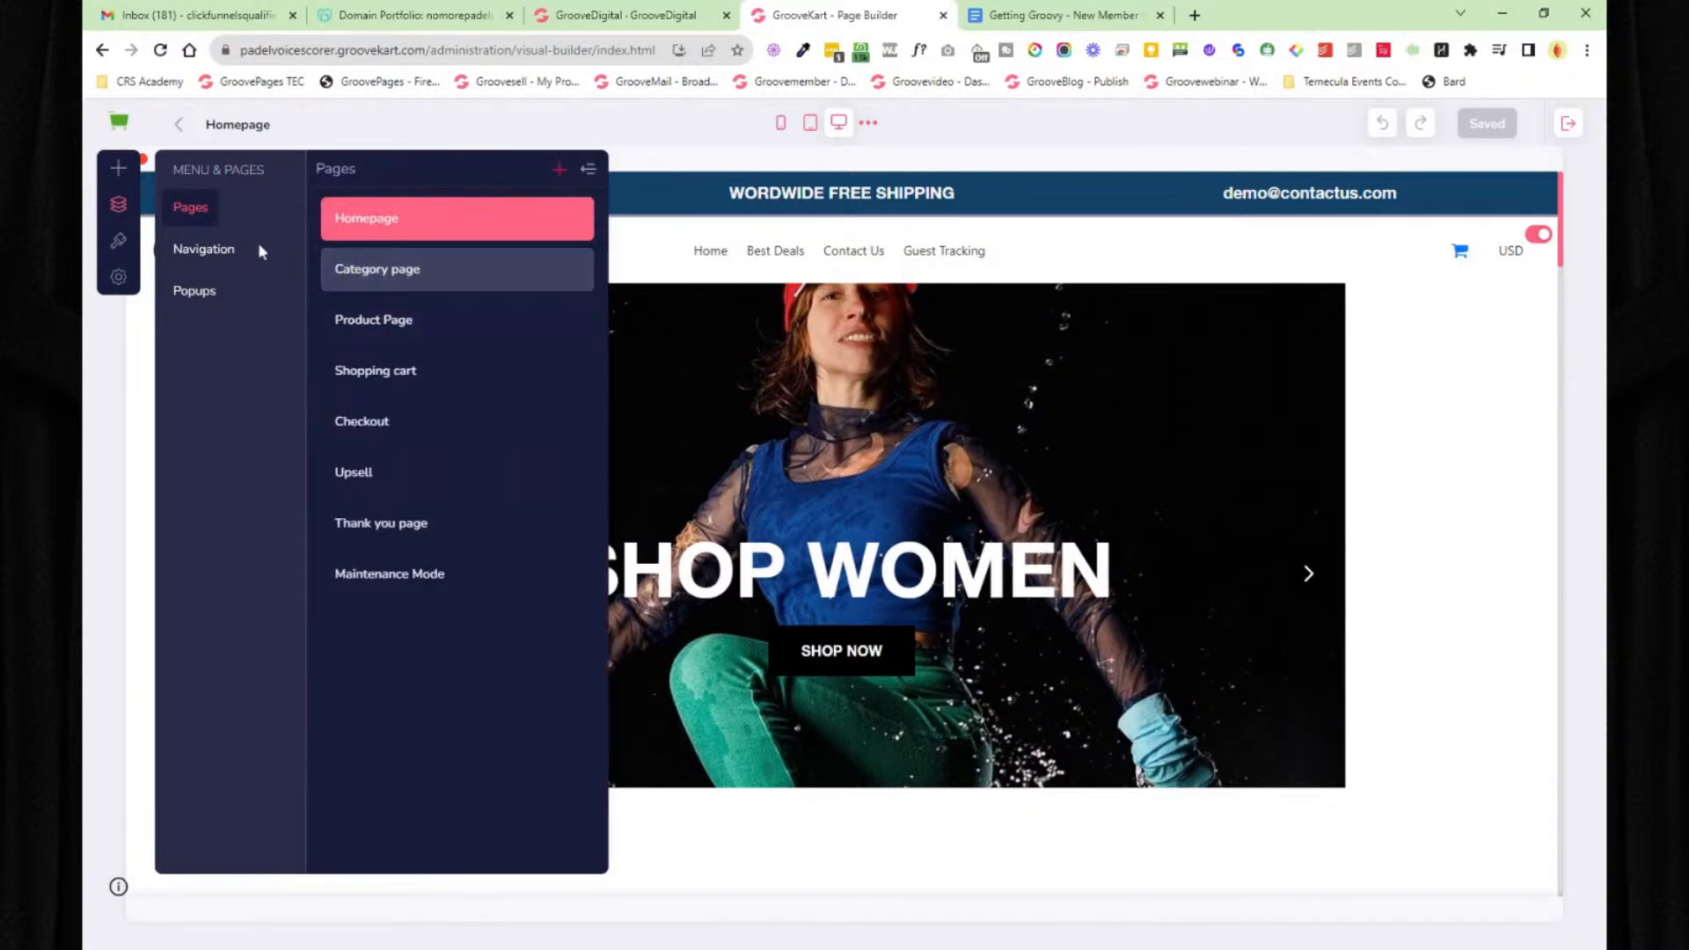
click(205, 250)
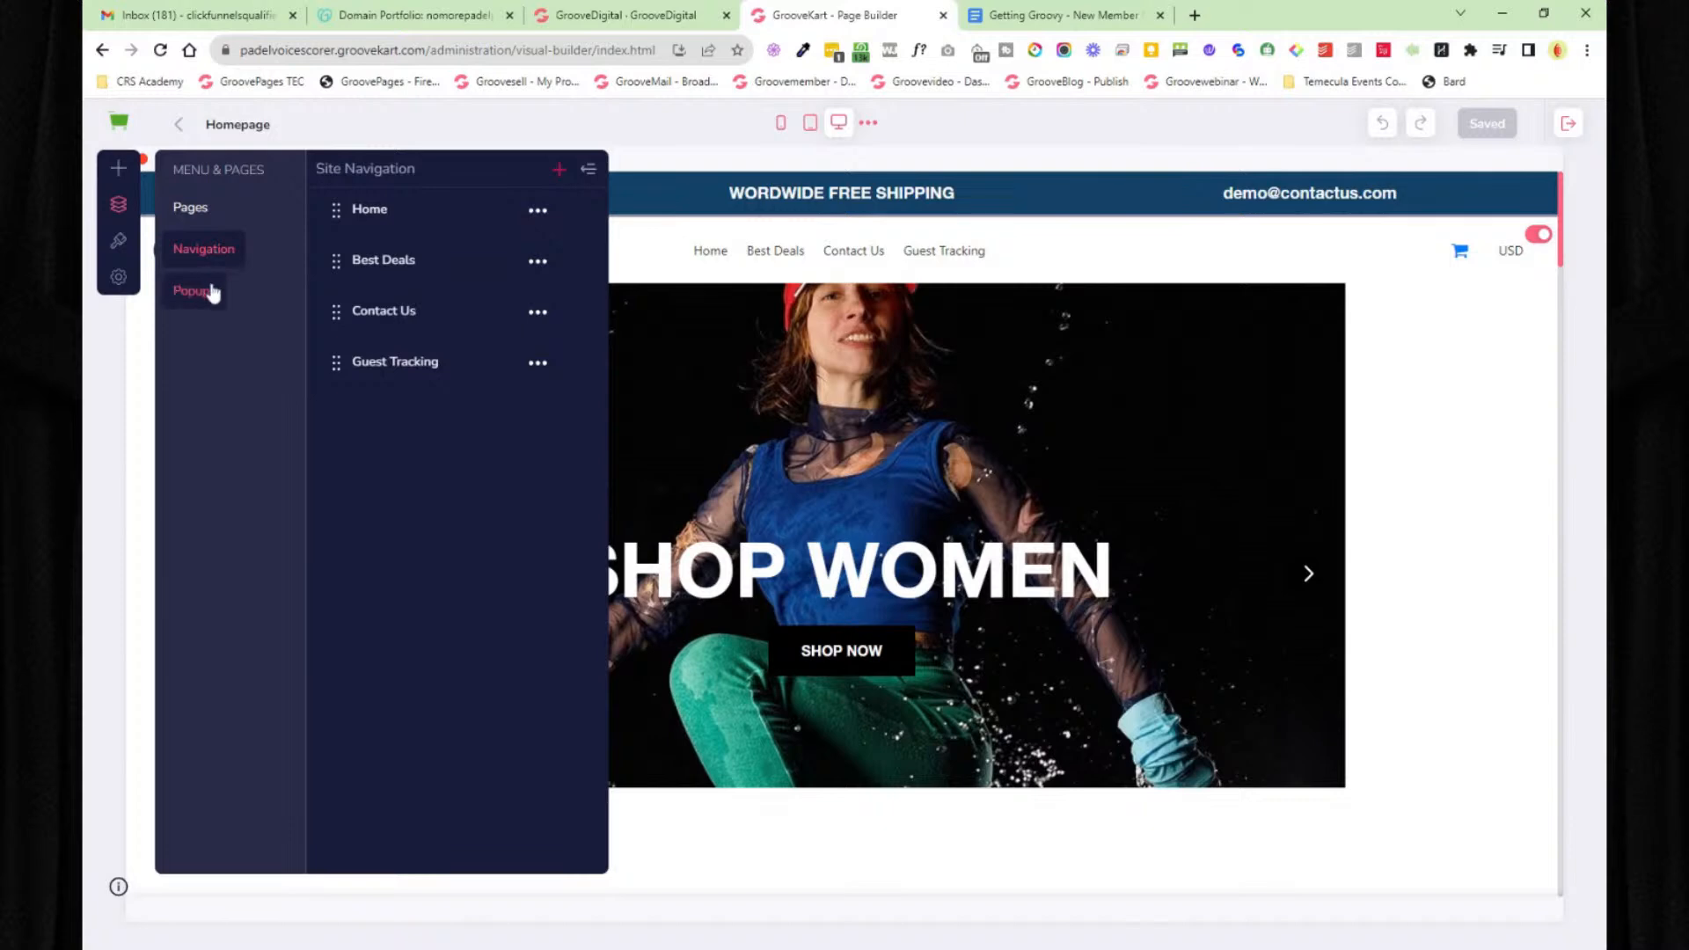
click(211, 292)
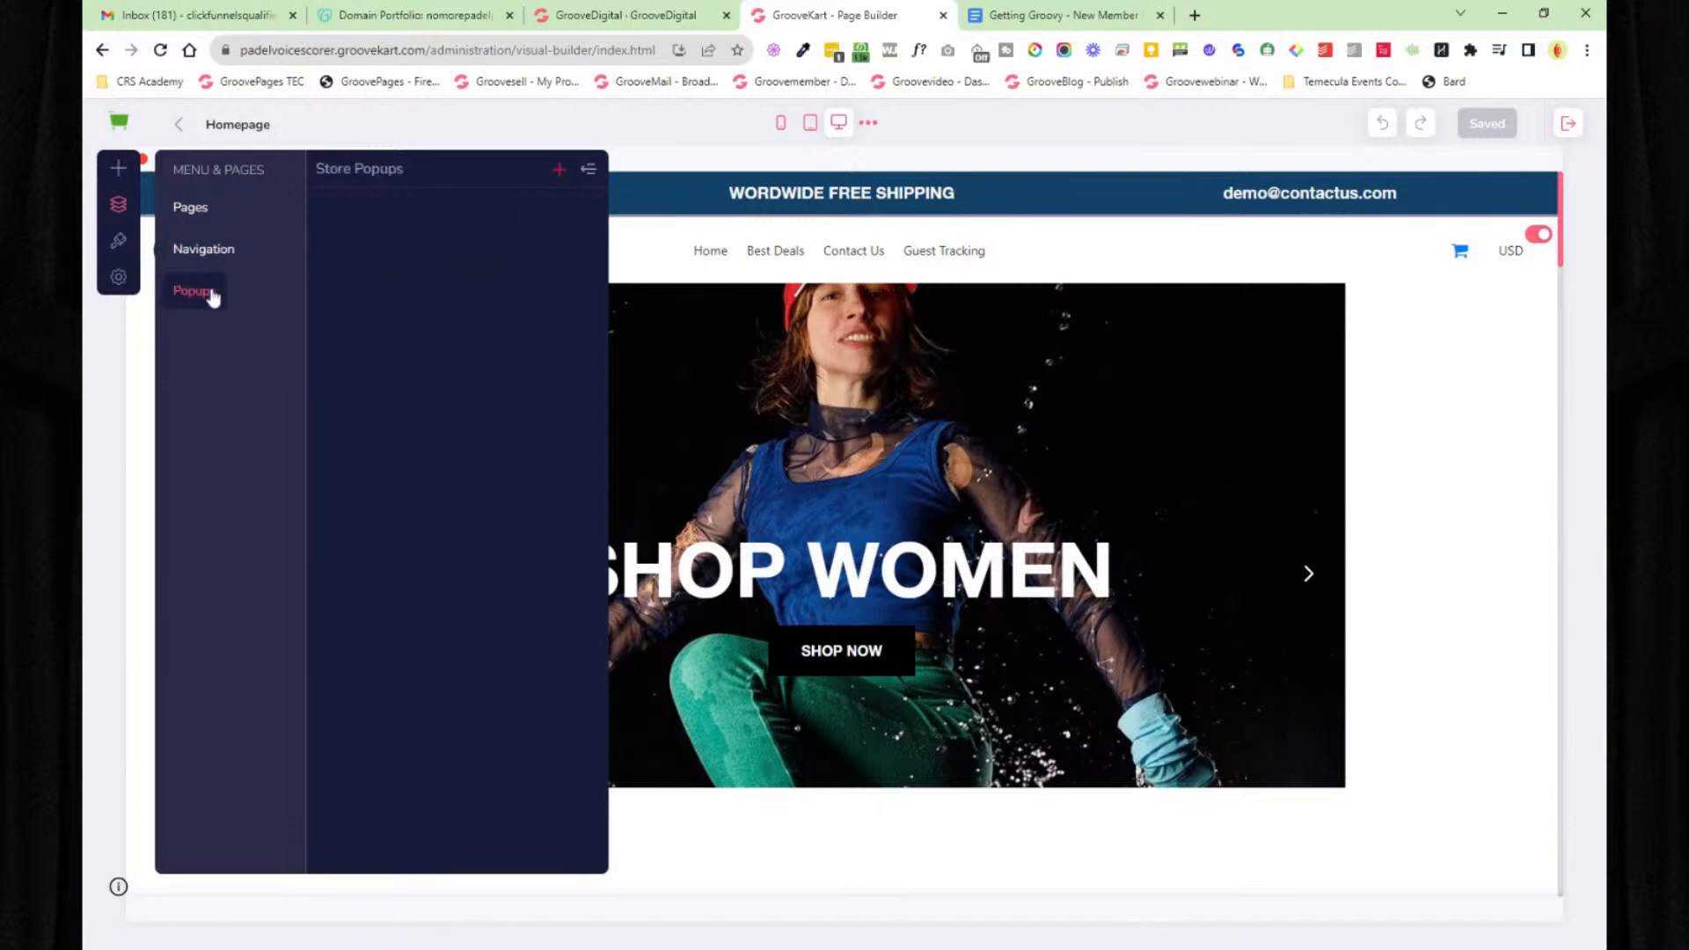
- Browse the available Basic themes and check the store's current theme under My Themes
click(120, 243)
mouse_move(473, 278)
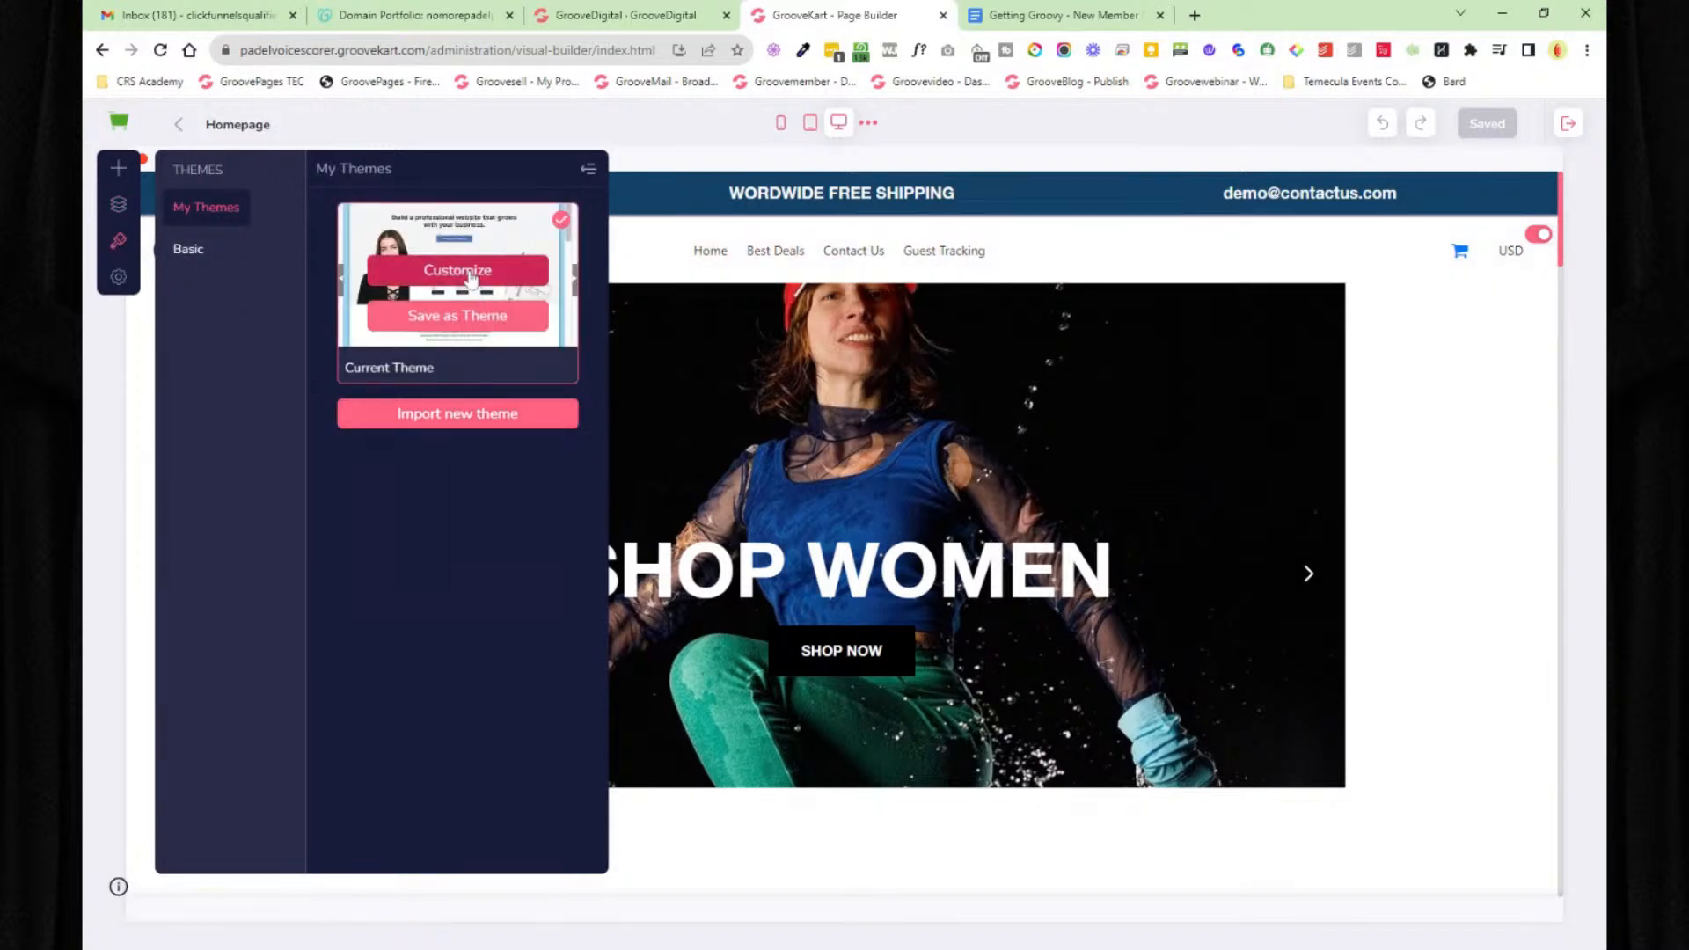
click(202, 251)
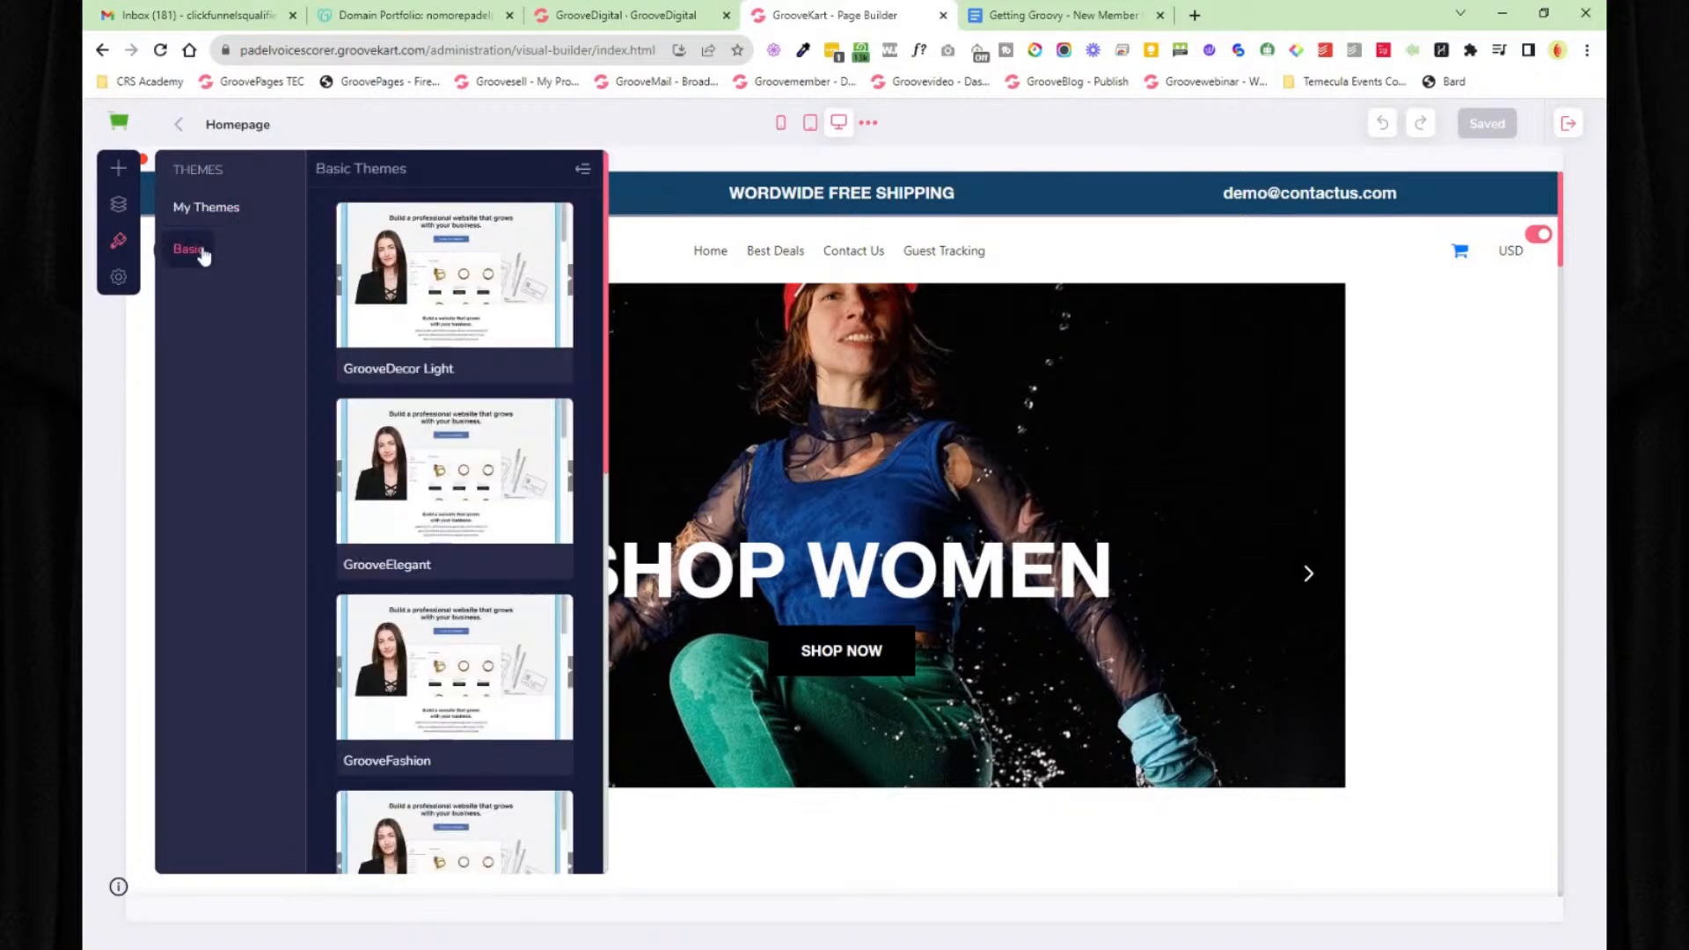
scroll(499, 461, down, 10)
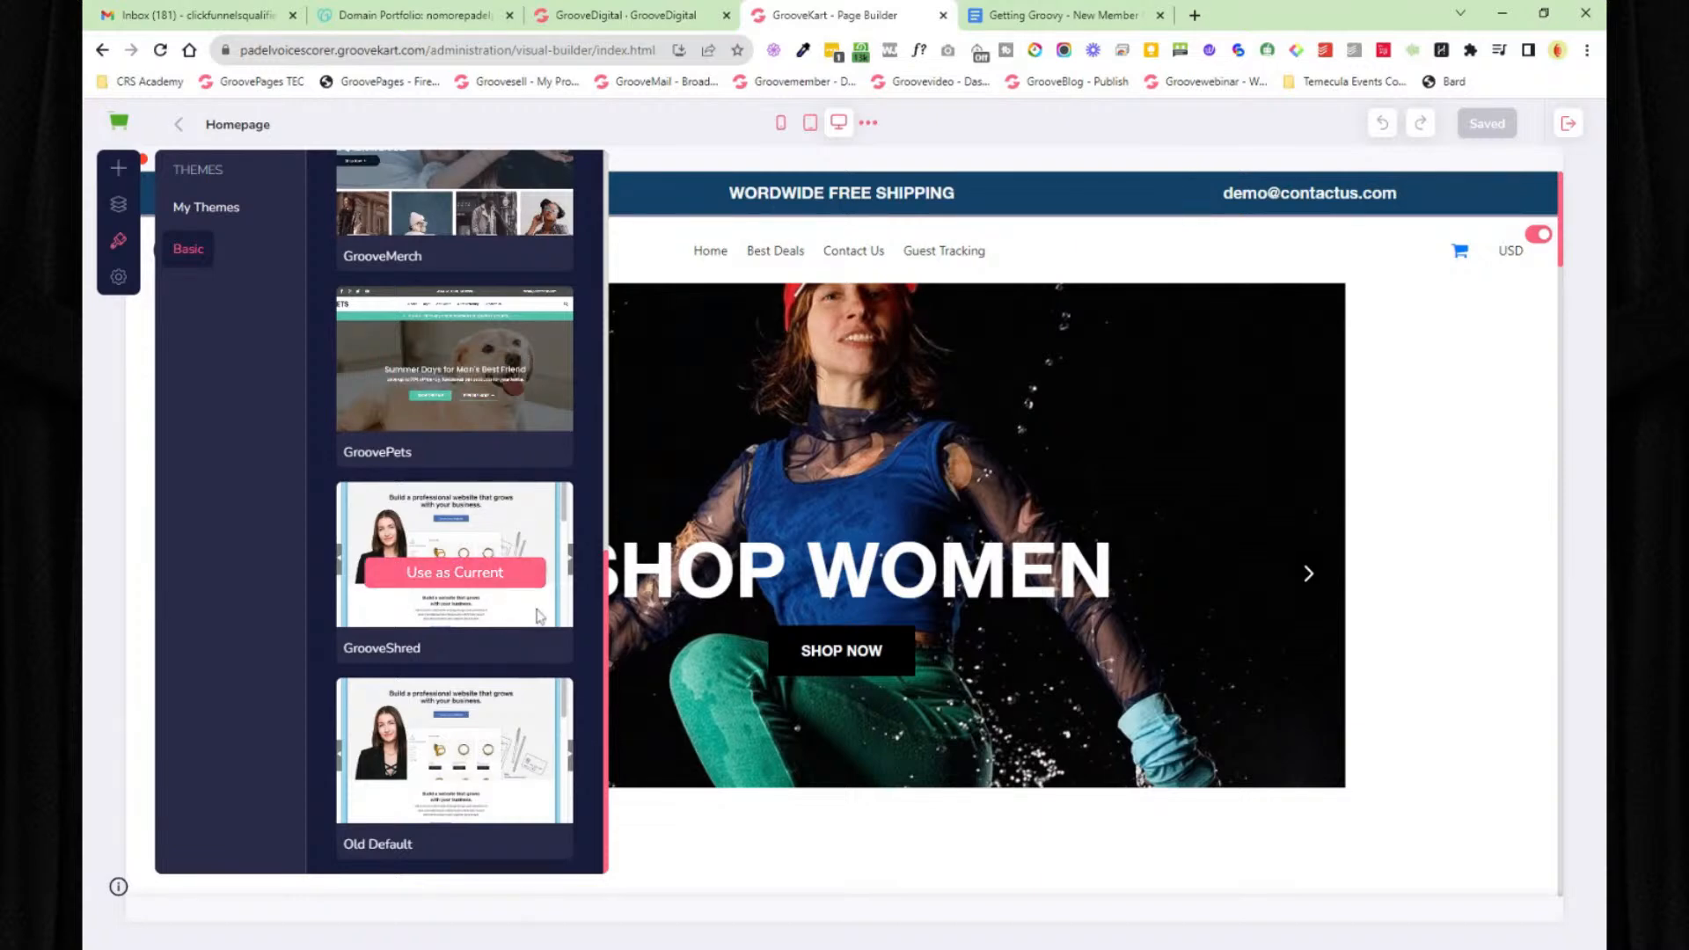
scroll(538, 616, up, 10)
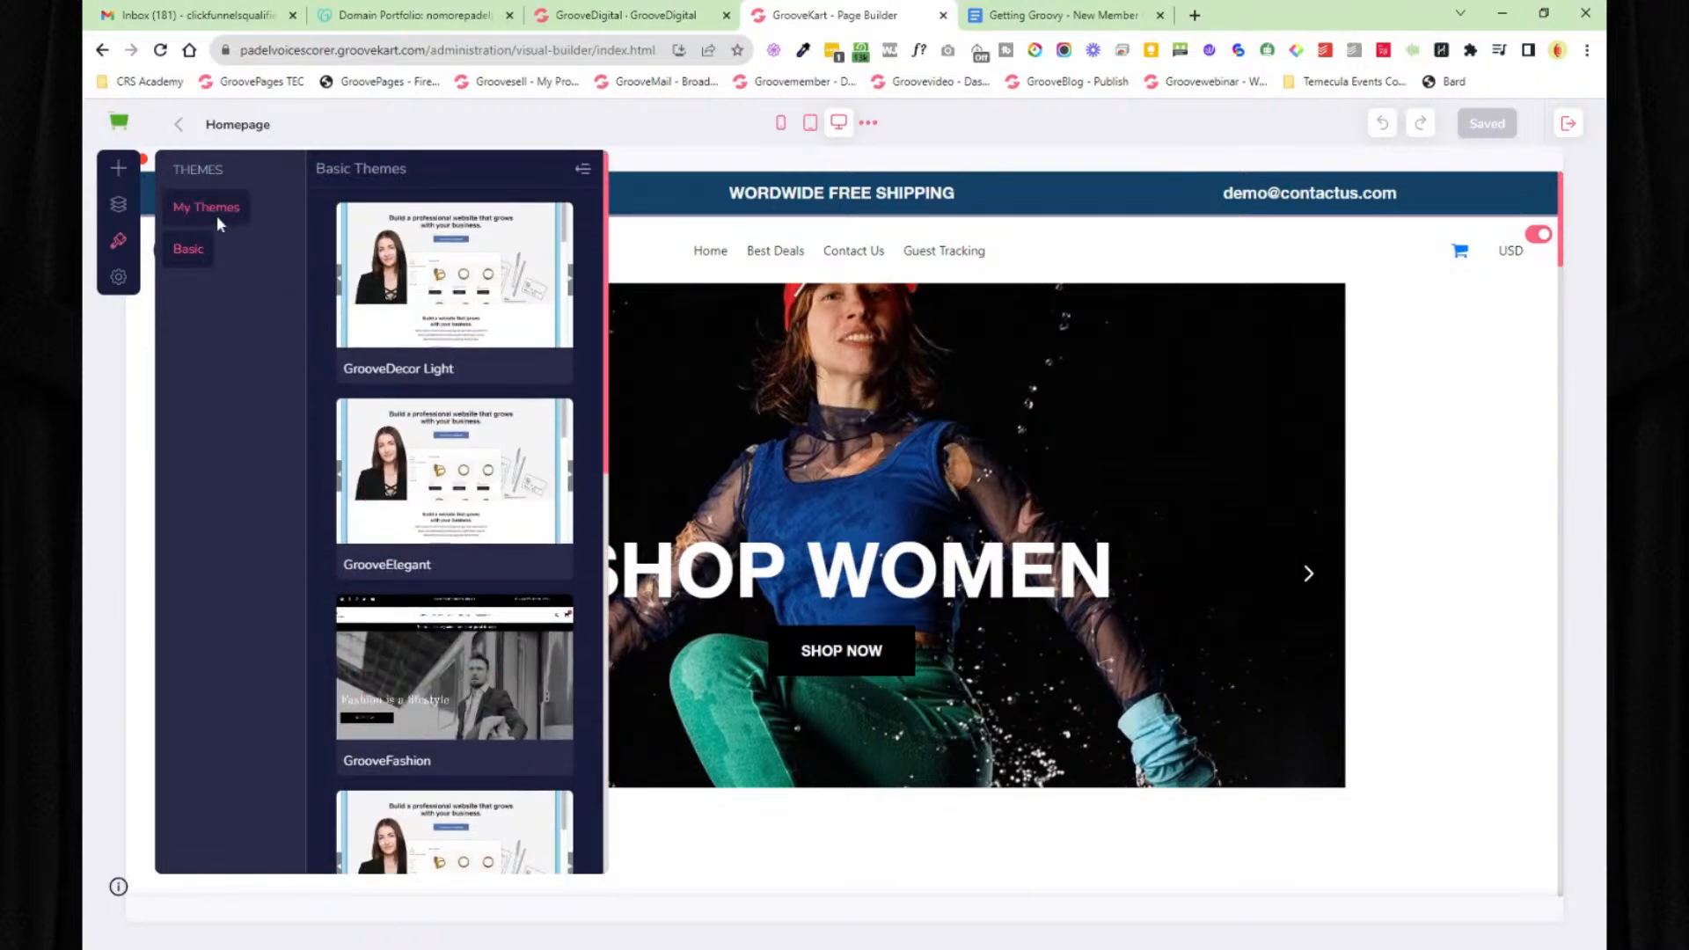
click(216, 215)
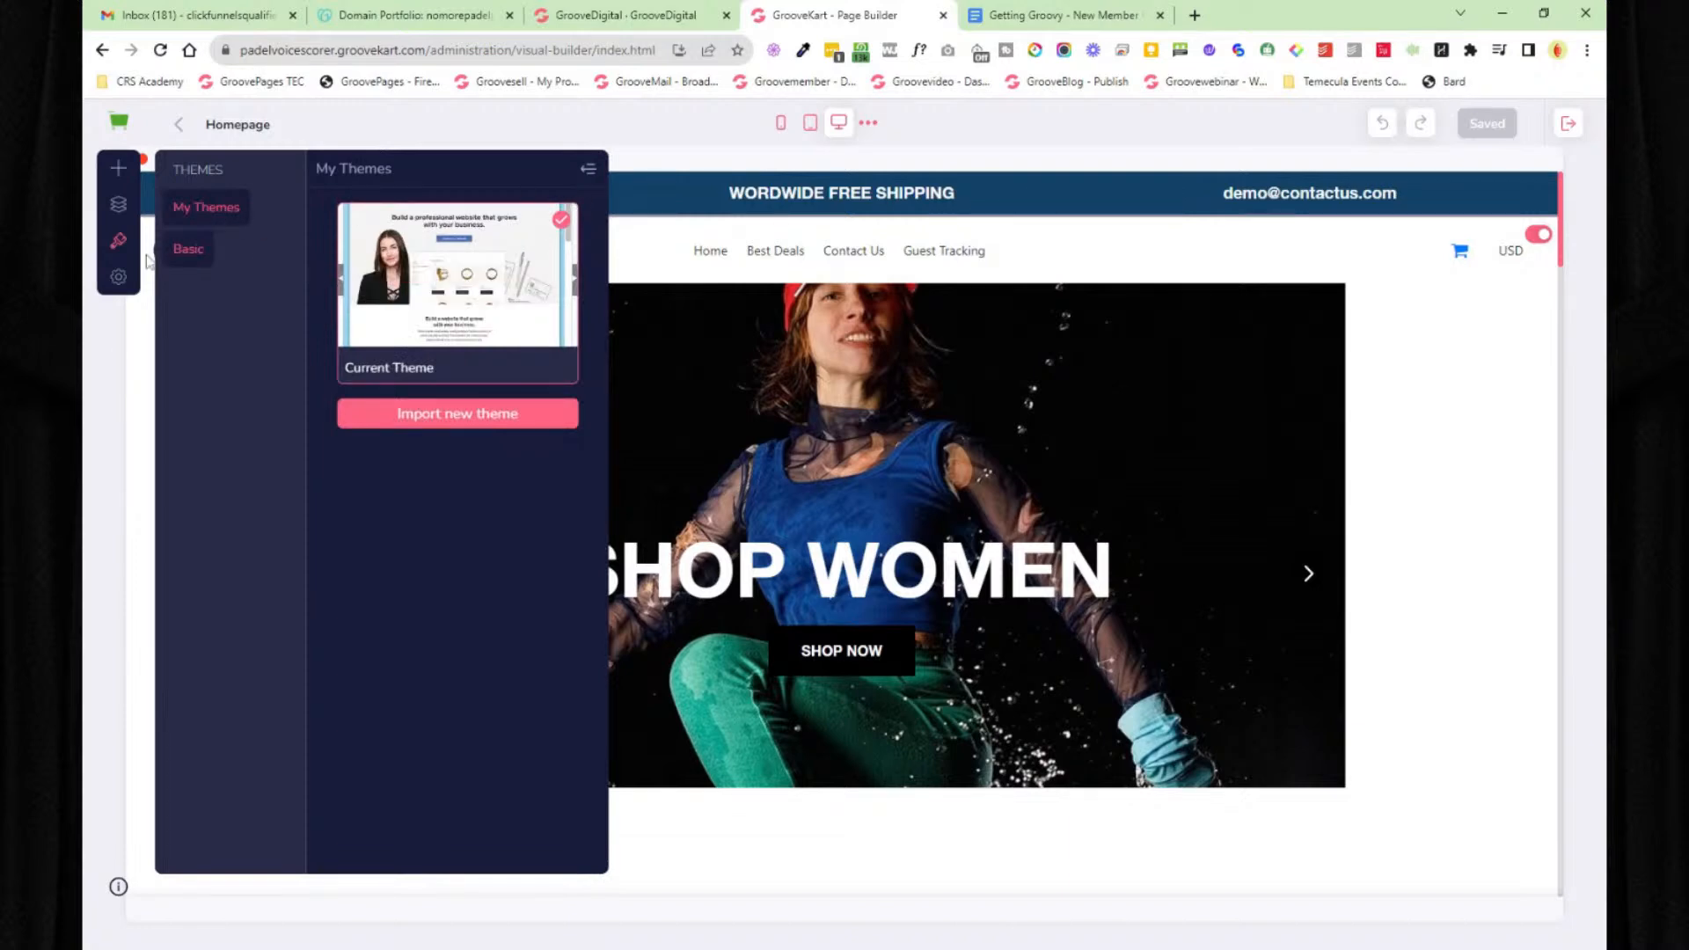
- Check the homepage's page settings and preview the page in mobile, tablet and desktop views
click(120, 278)
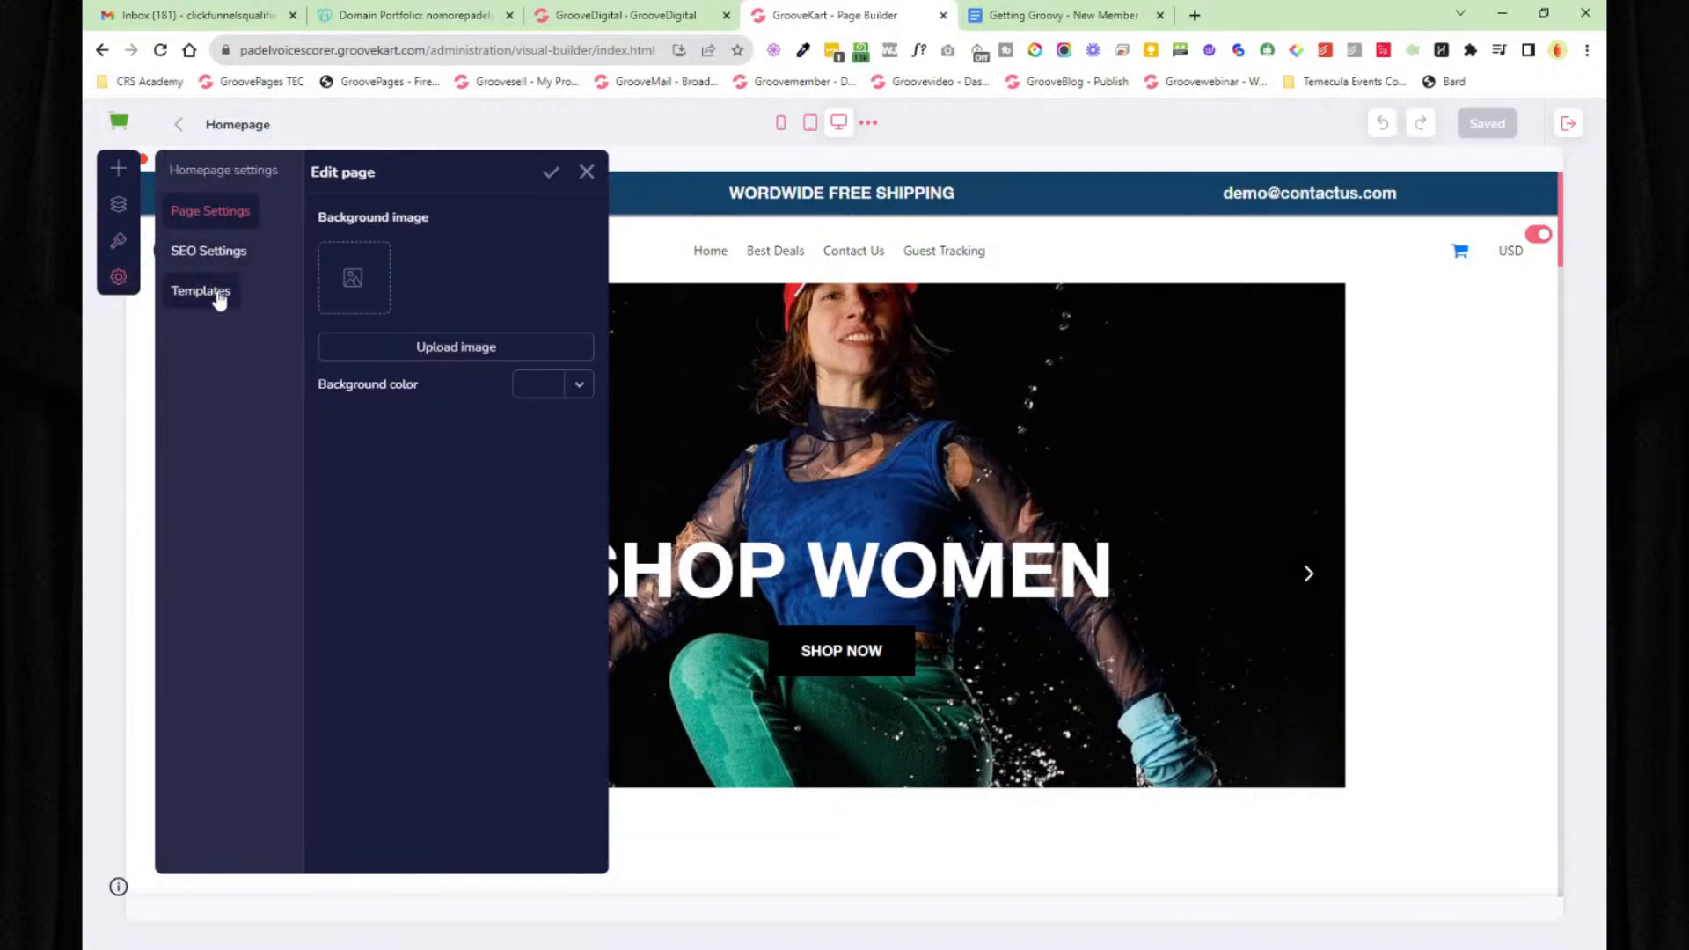
click(586, 172)
click(780, 123)
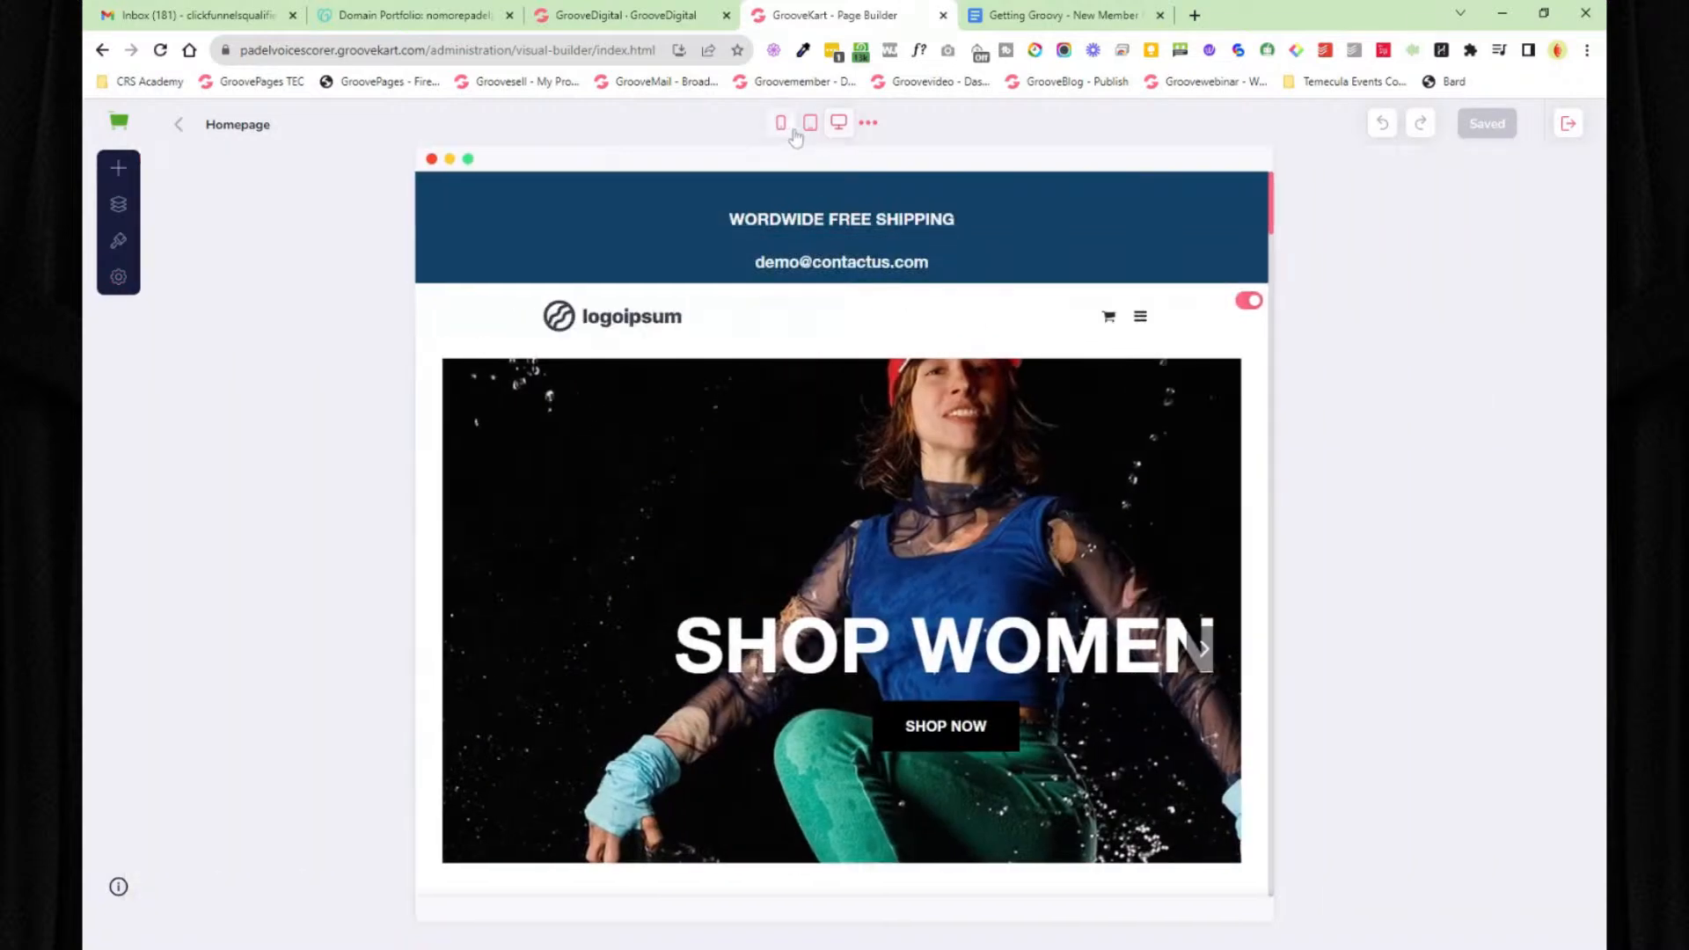
click(811, 123)
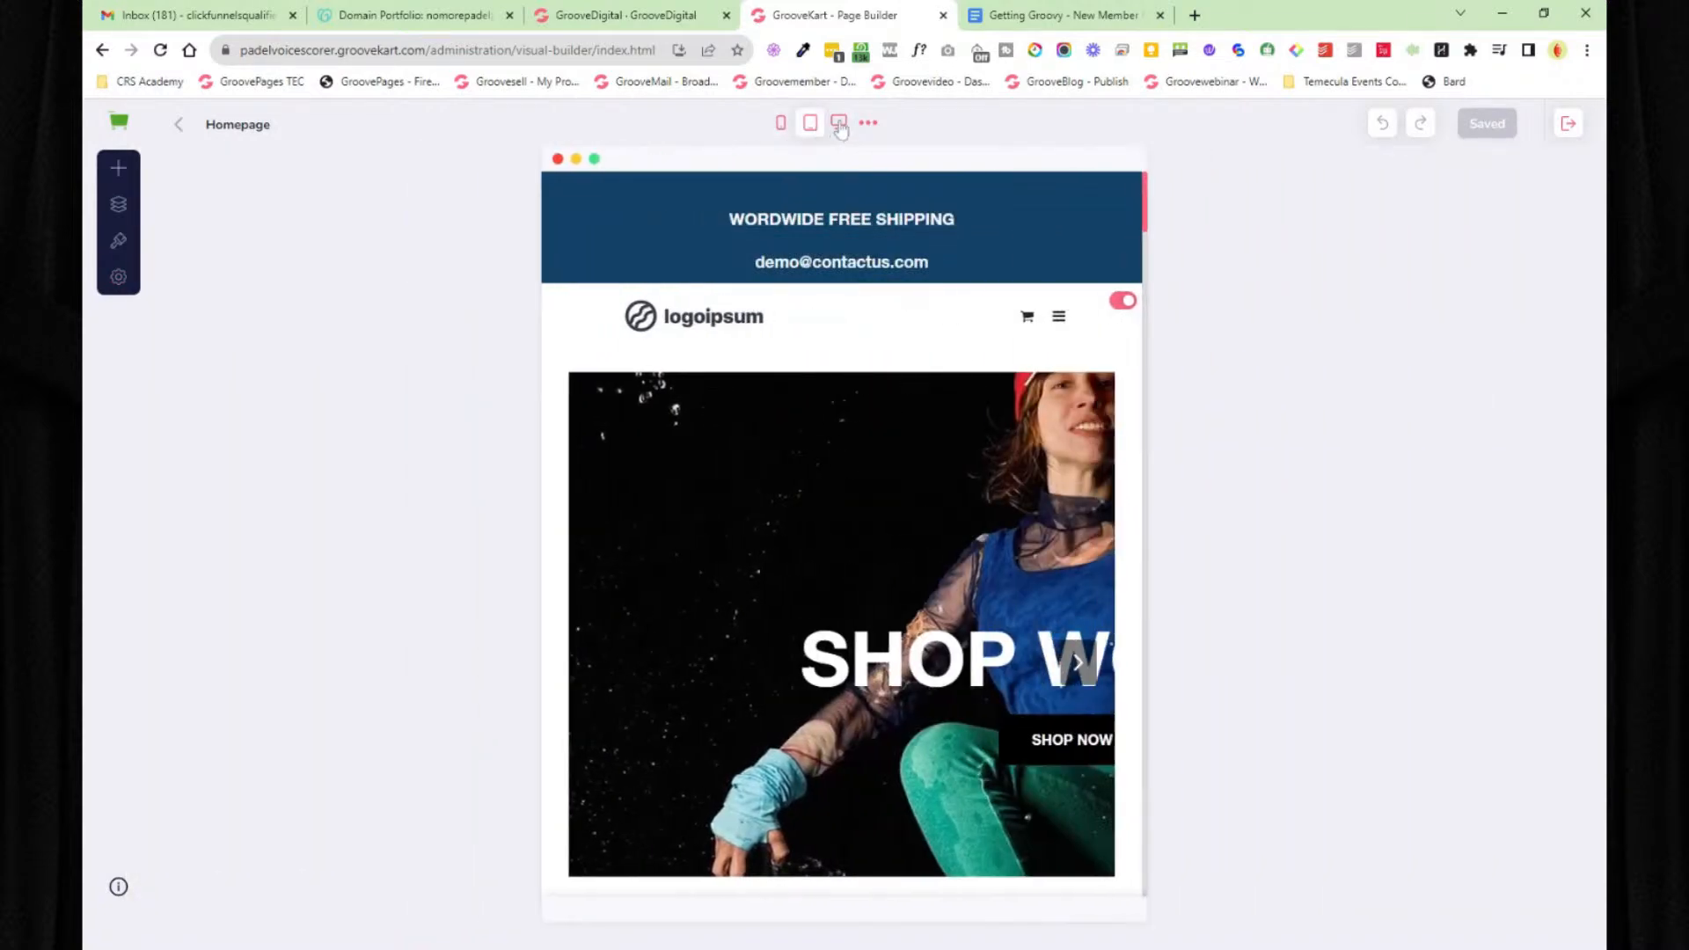
click(839, 124)
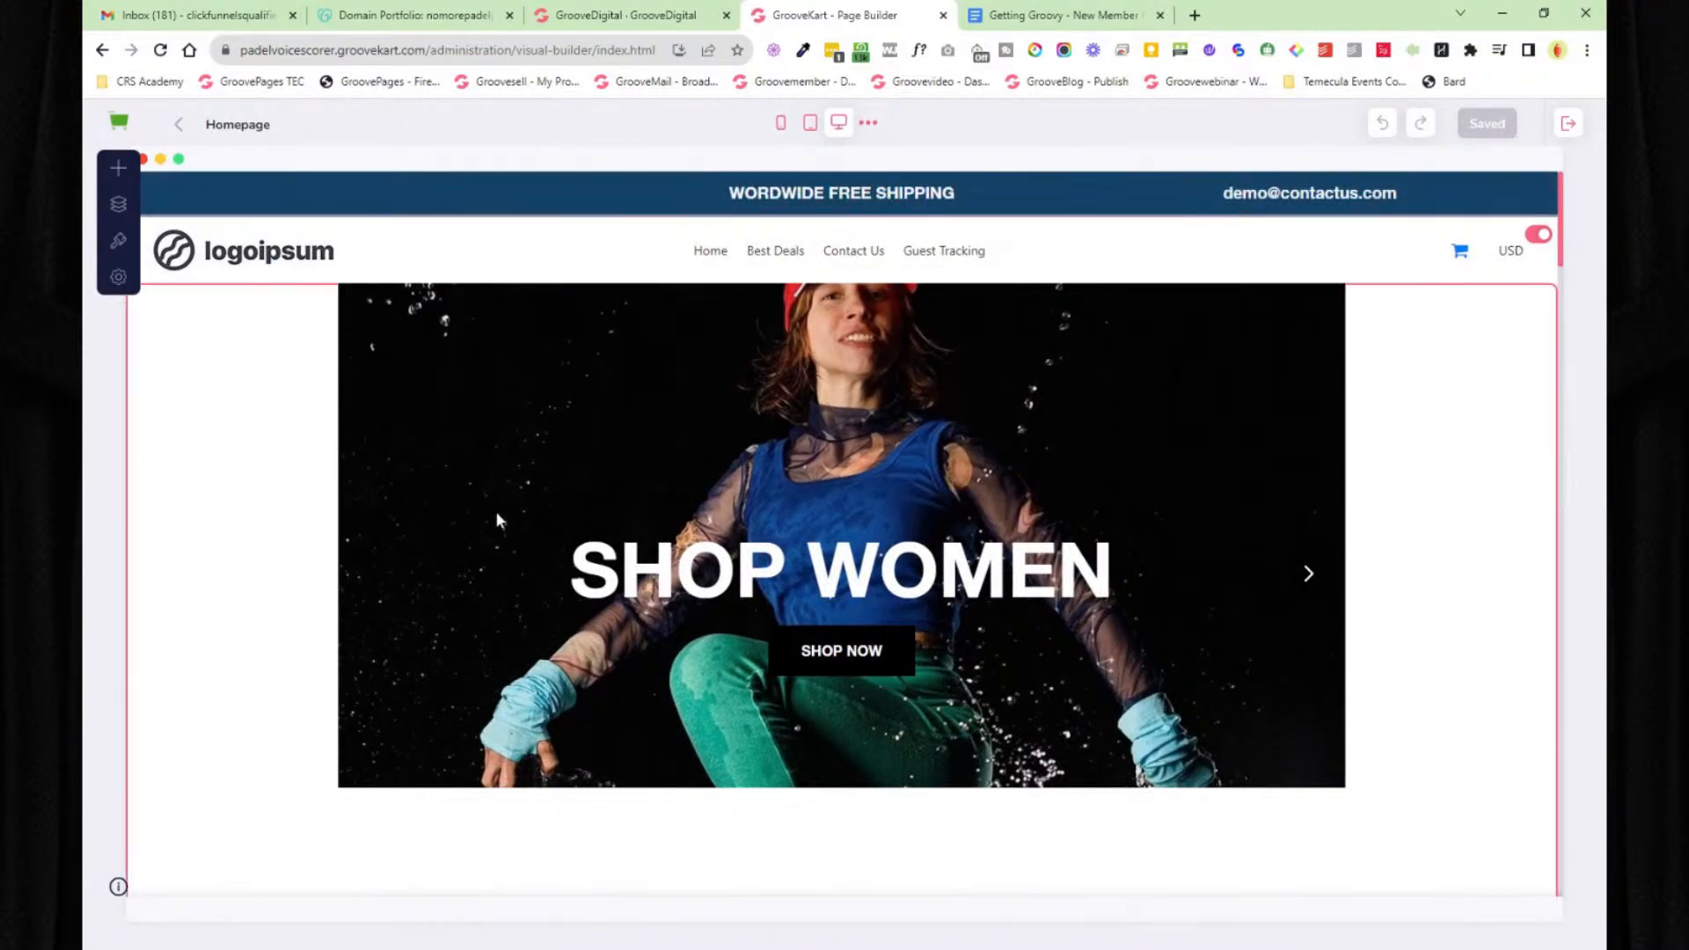
- Inspect the settings of the Products List element in the Gear Up section, leaving them as they are
scroll(547, 519, down, 2)
scroll(549, 521, down, 2)
scroll(551, 522, down, 2)
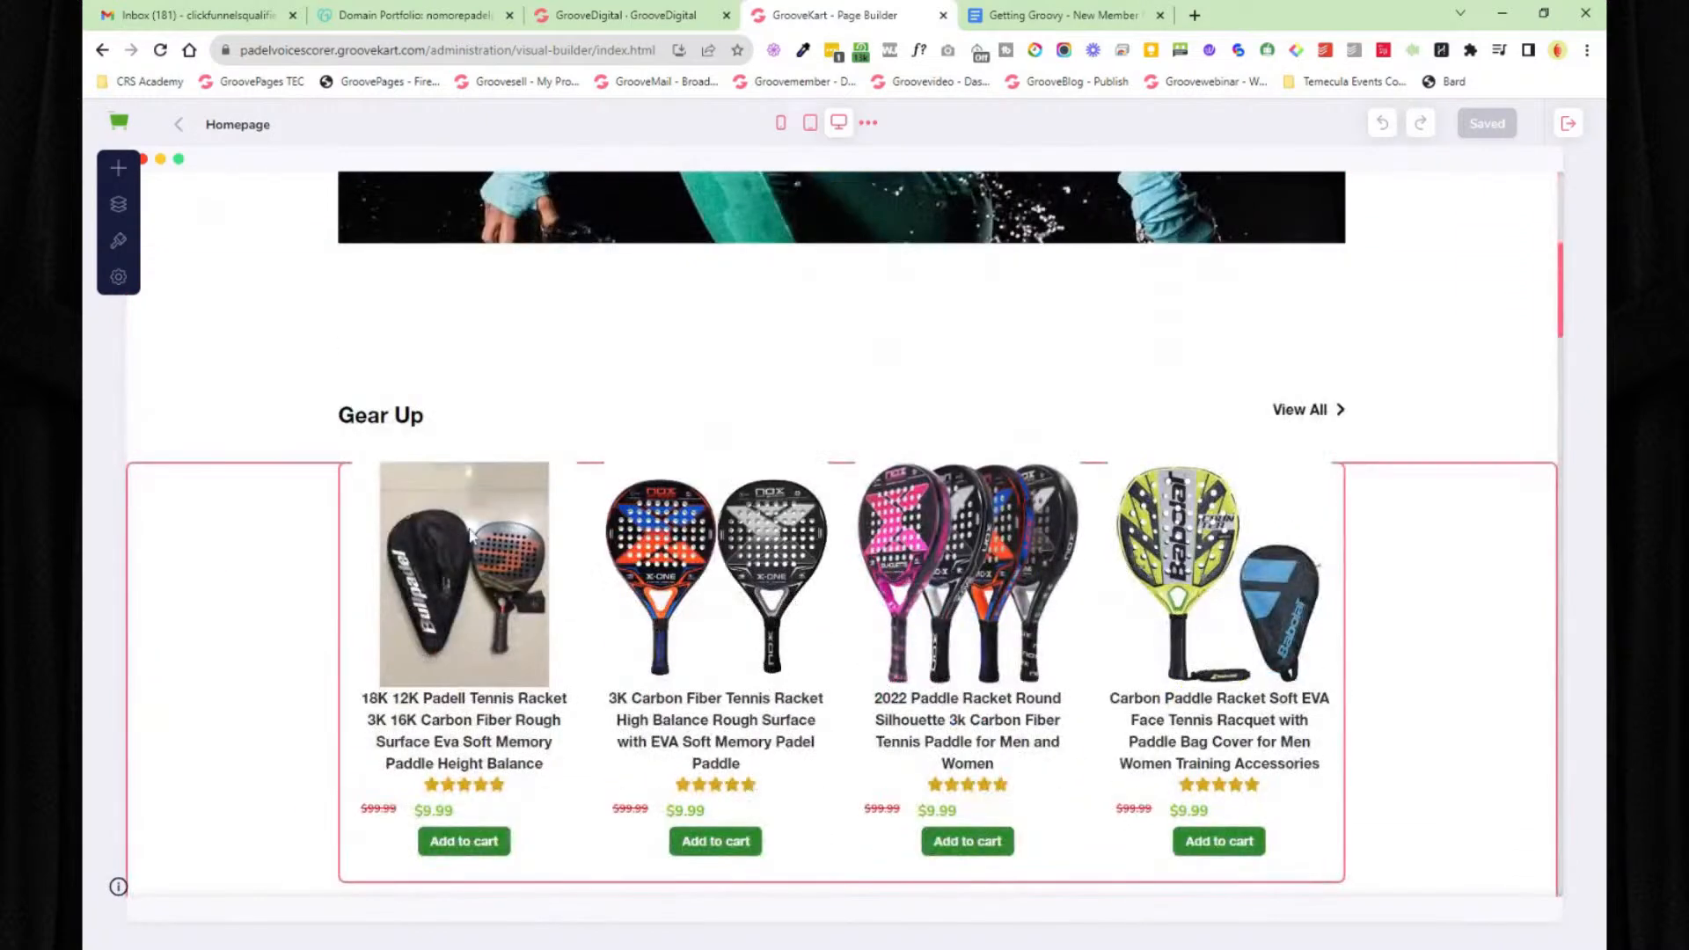
click(363, 550)
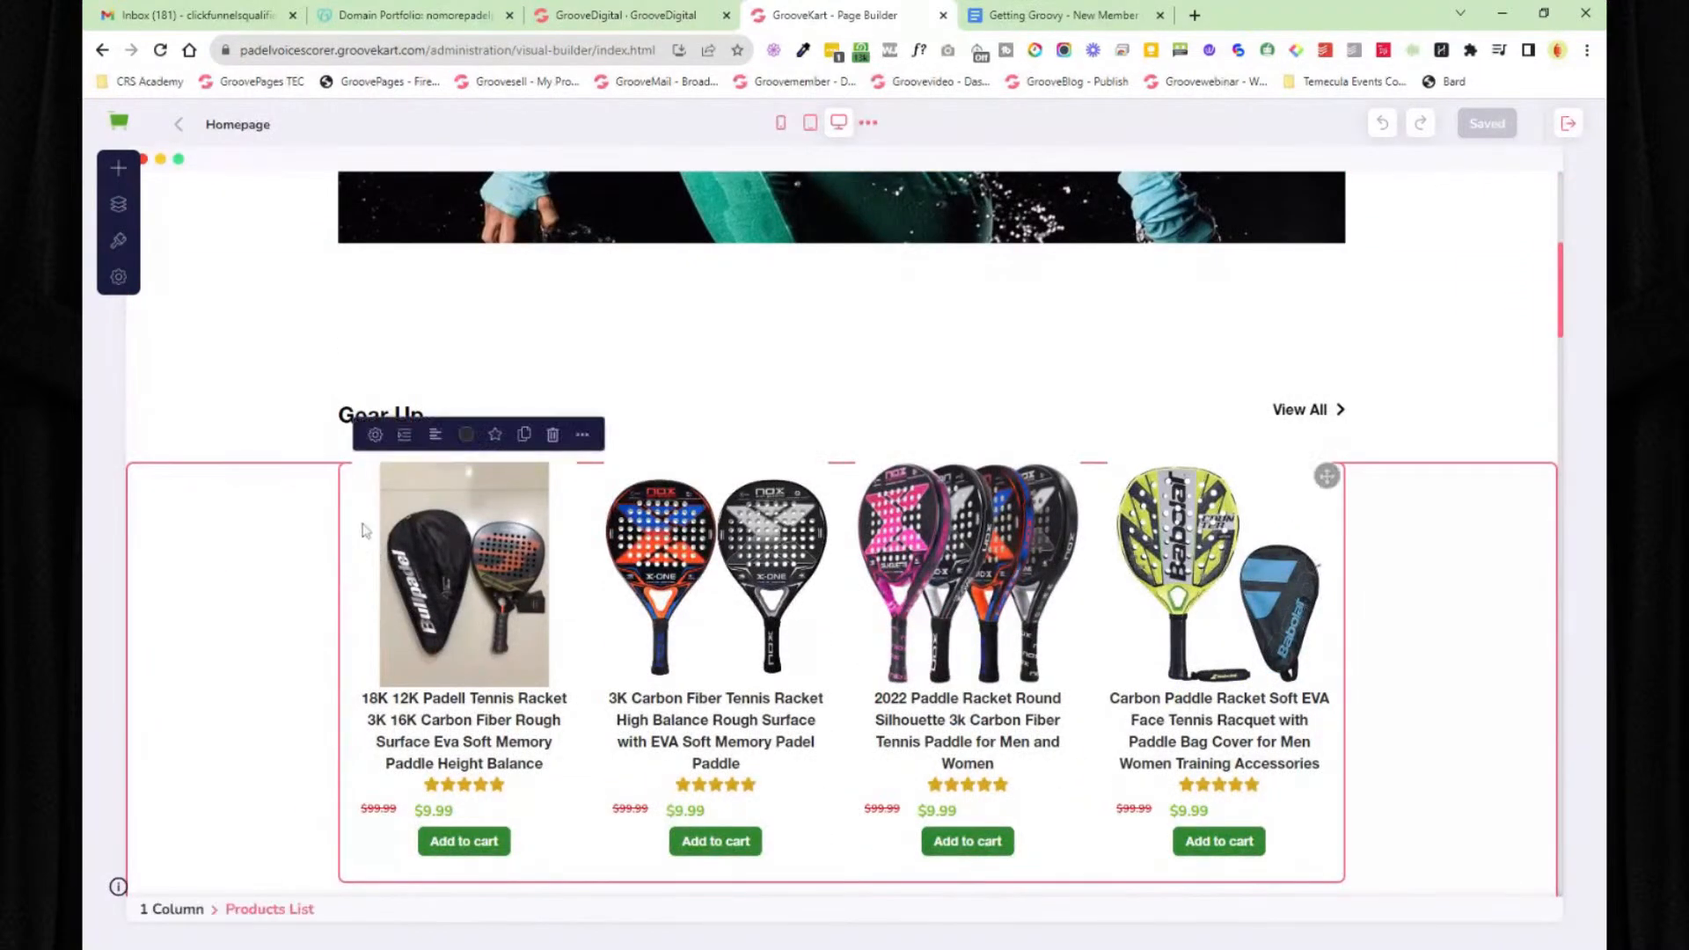
click(376, 435)
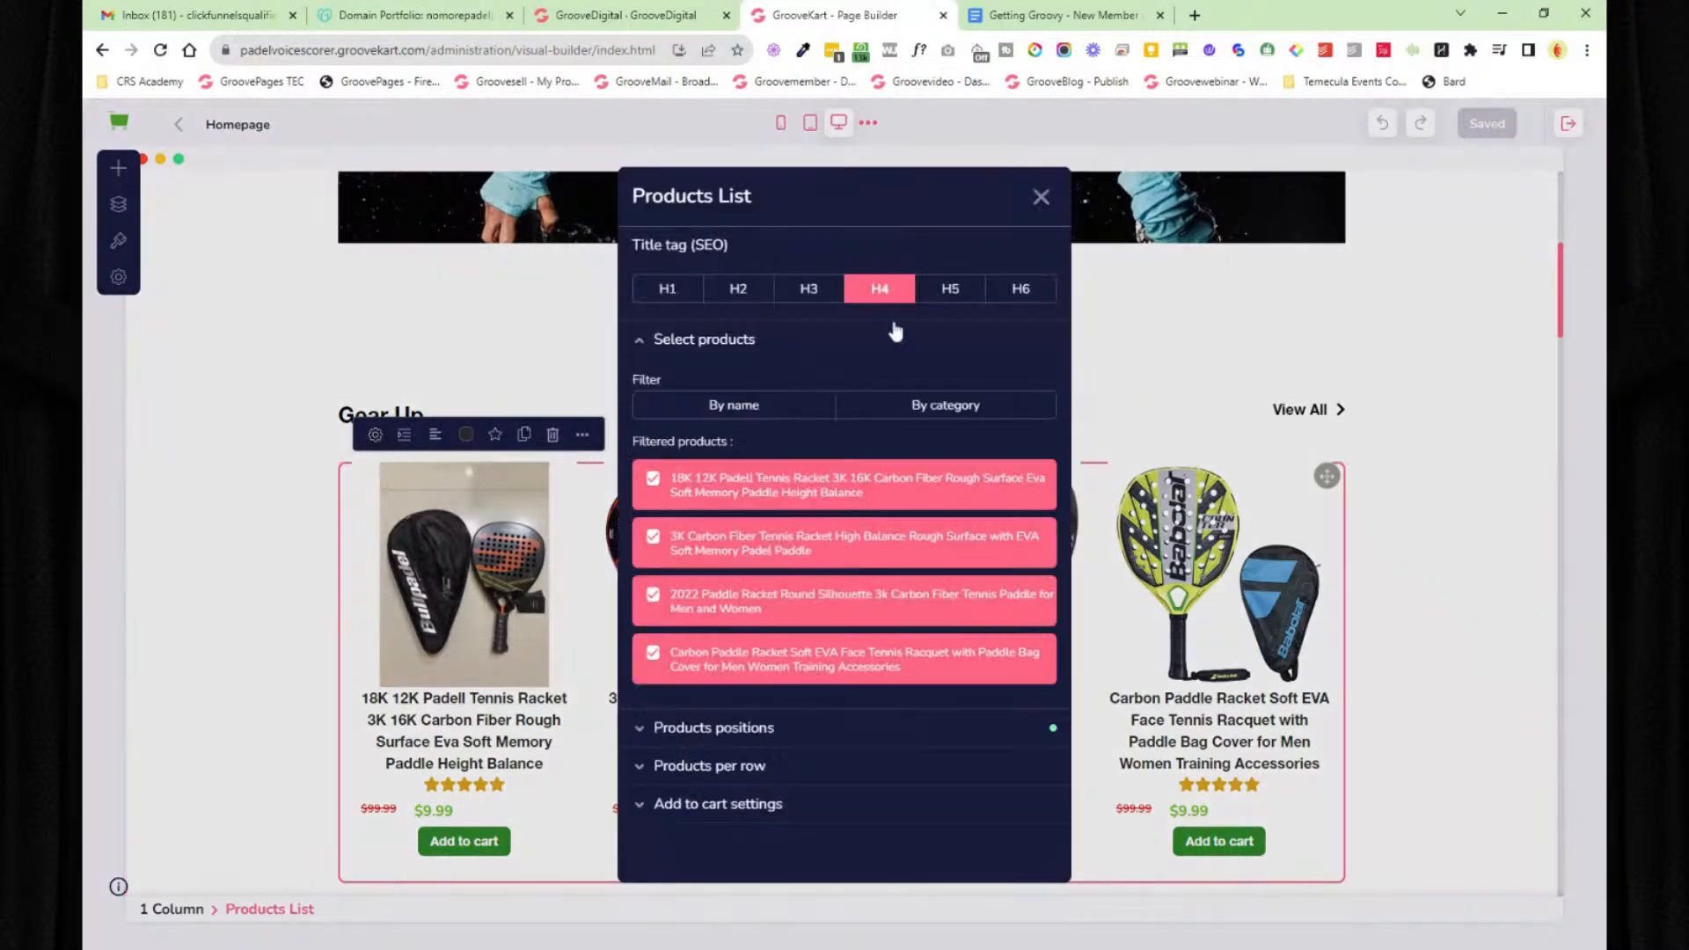
click(1040, 199)
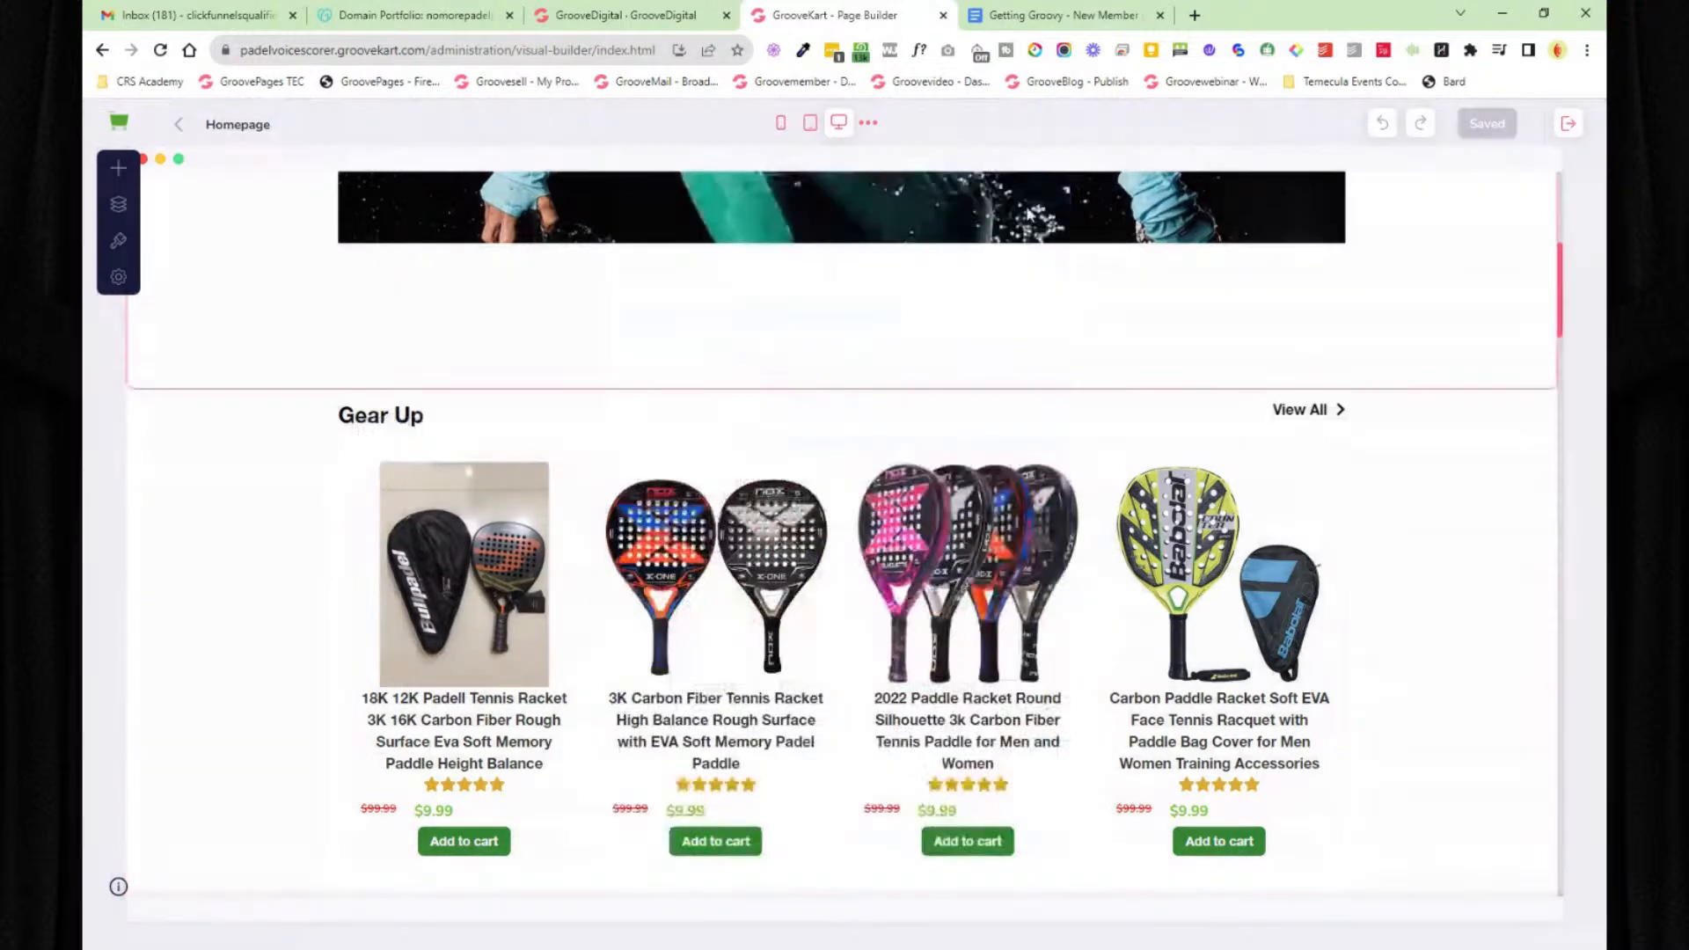
- Close the store's page builder and switch to the Getting Groovy onboarding roadmap document, at the end of the STEP #15 line
click(113, 125)
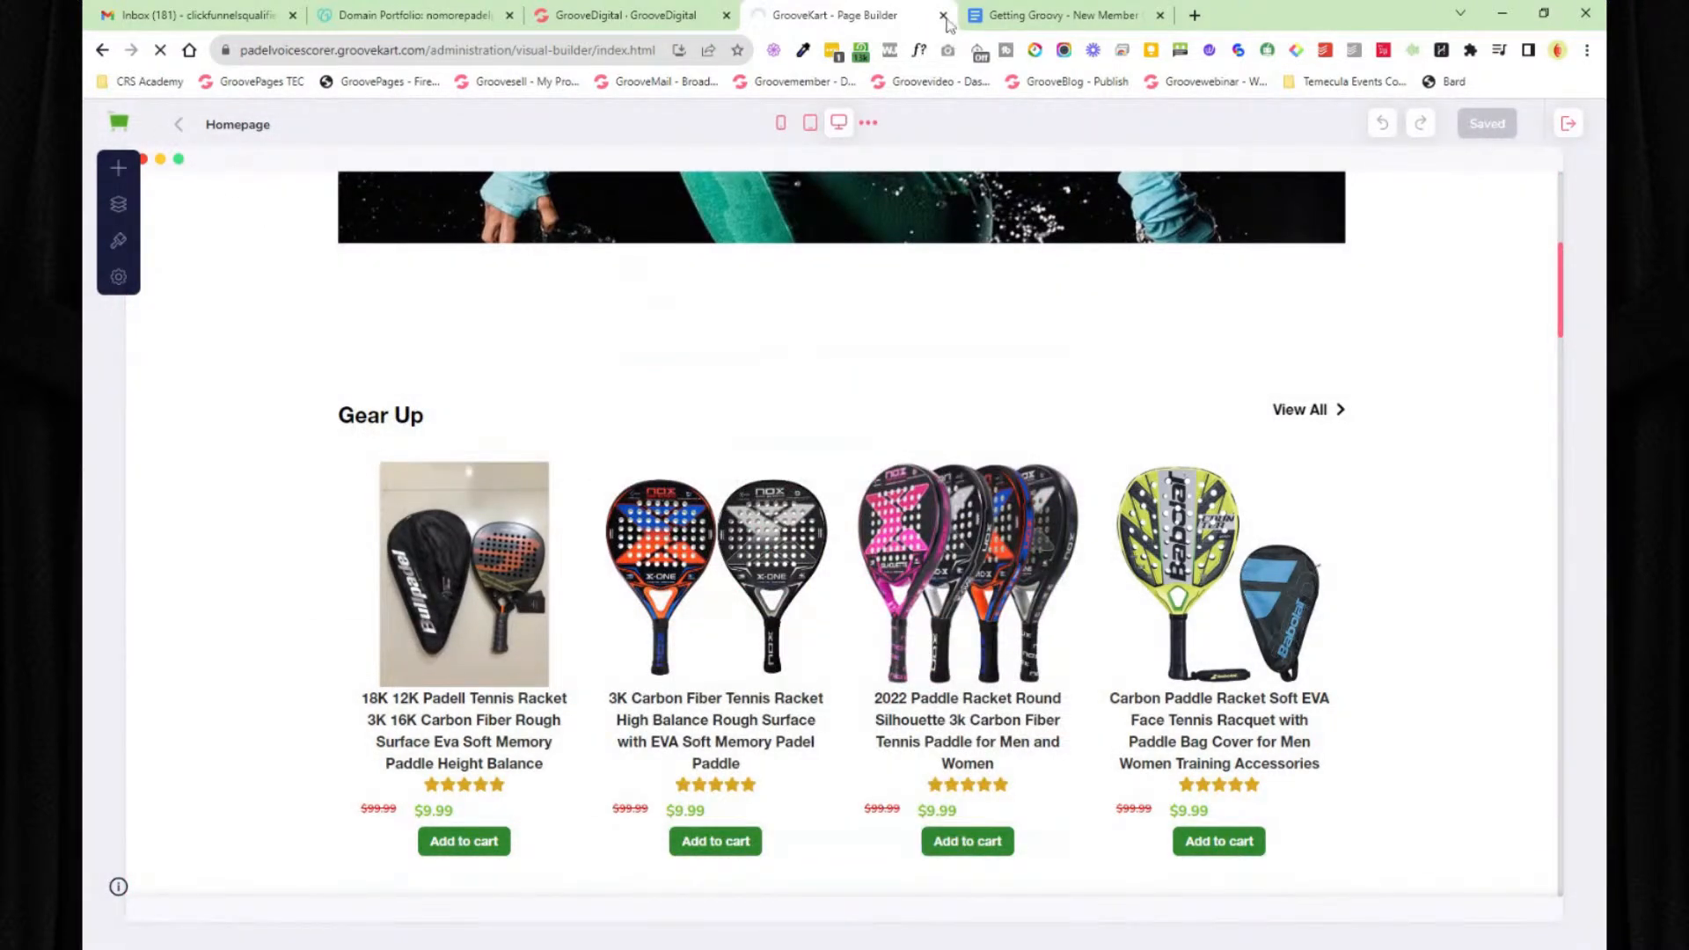
key(ctrl+w)
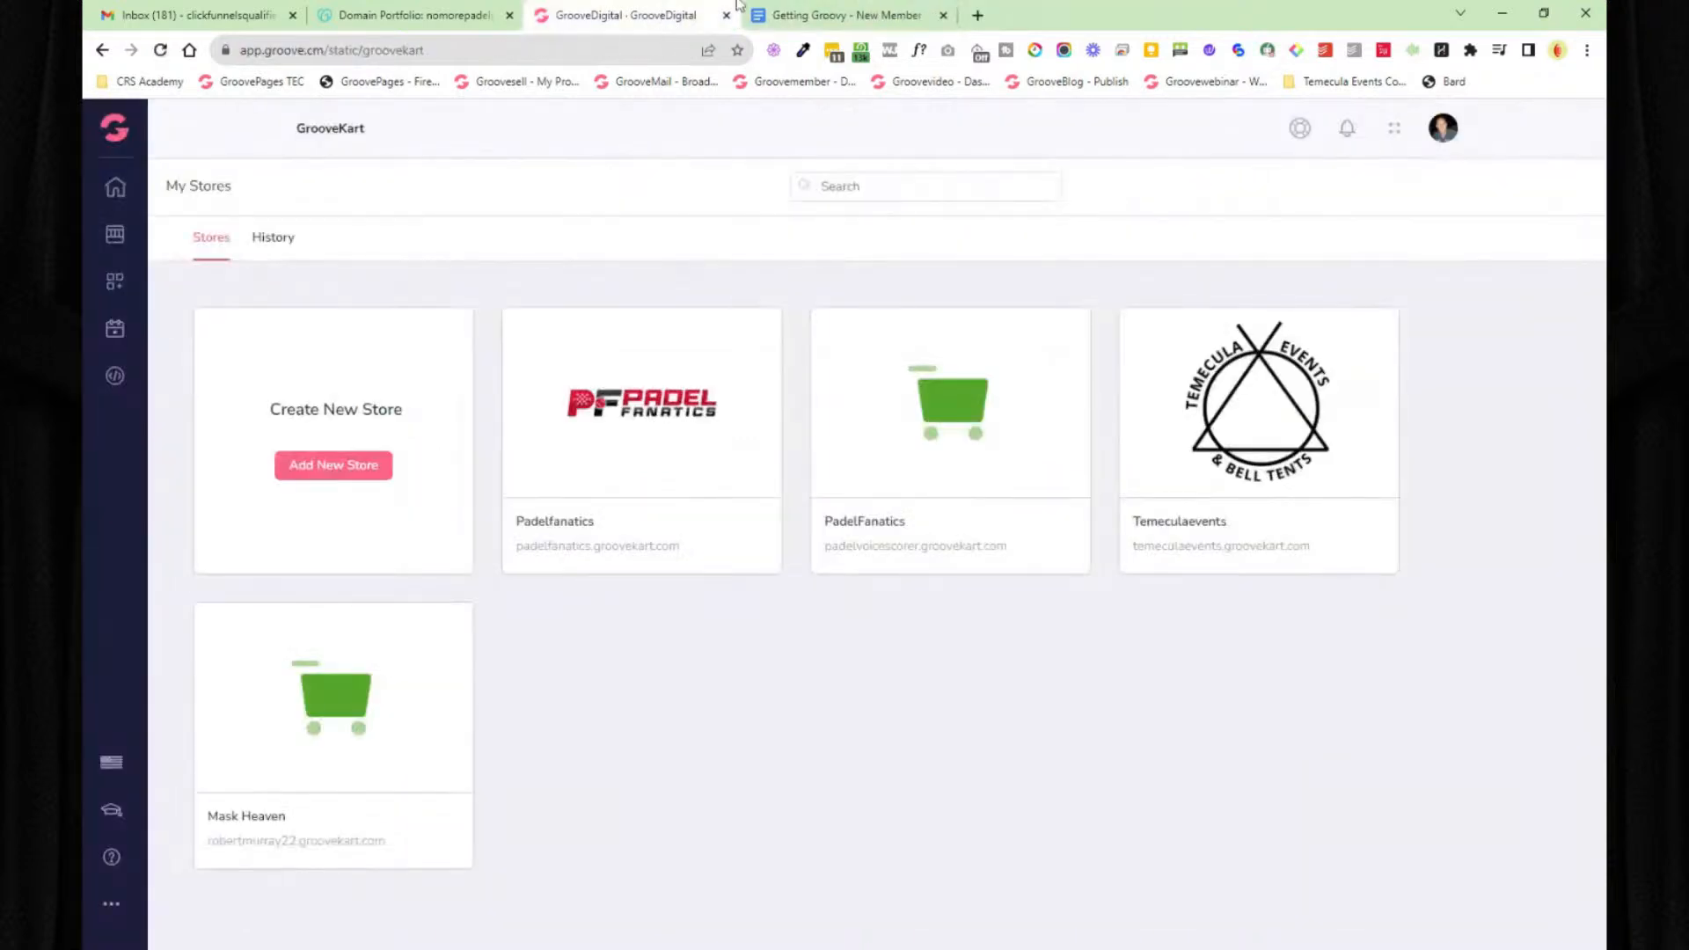
mouse_move(118, 126)
click(845, 15)
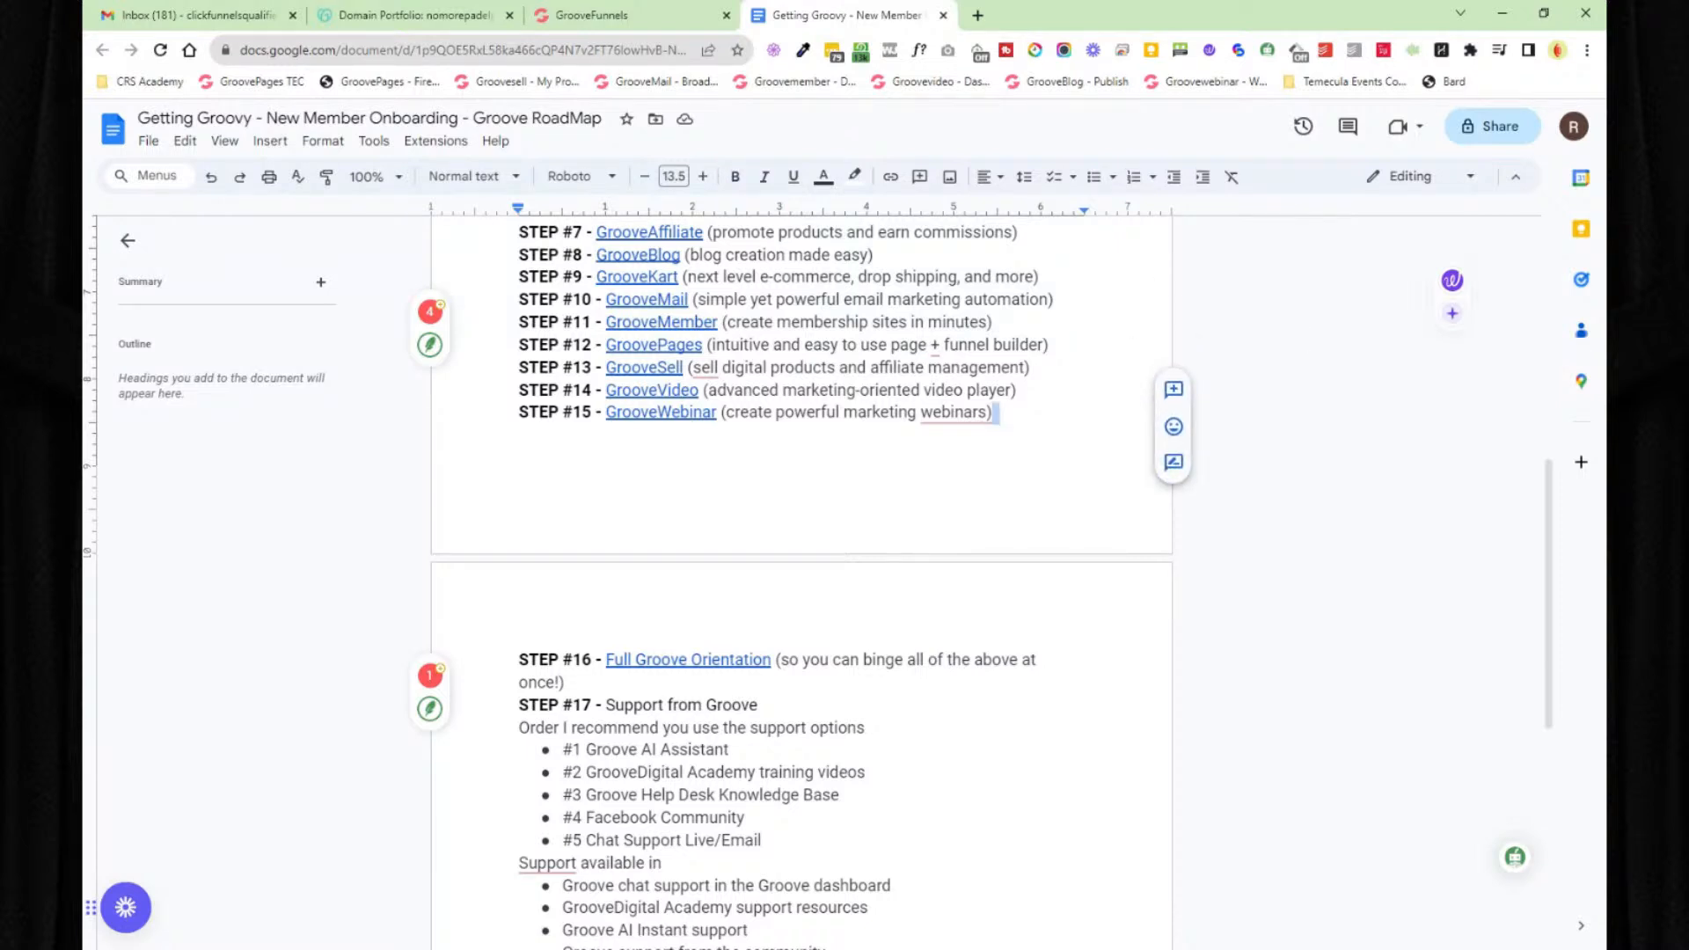
click(997, 413)
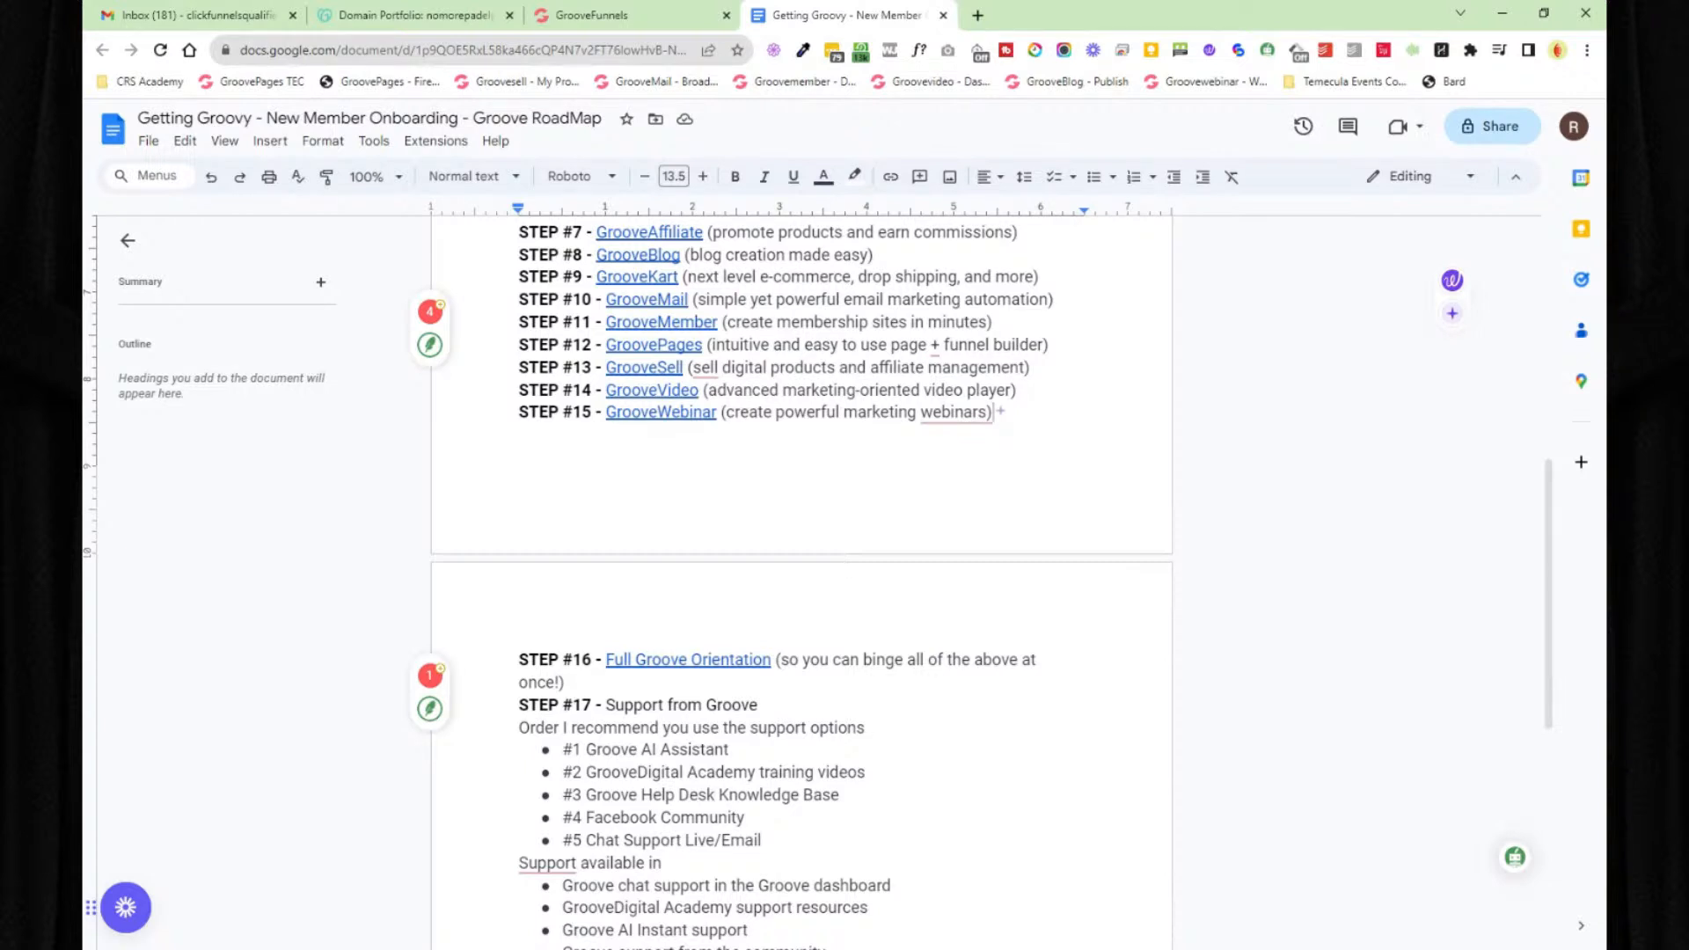
- Switch back to the Groove dashboard and open the GrooveMail app
click(625, 14)
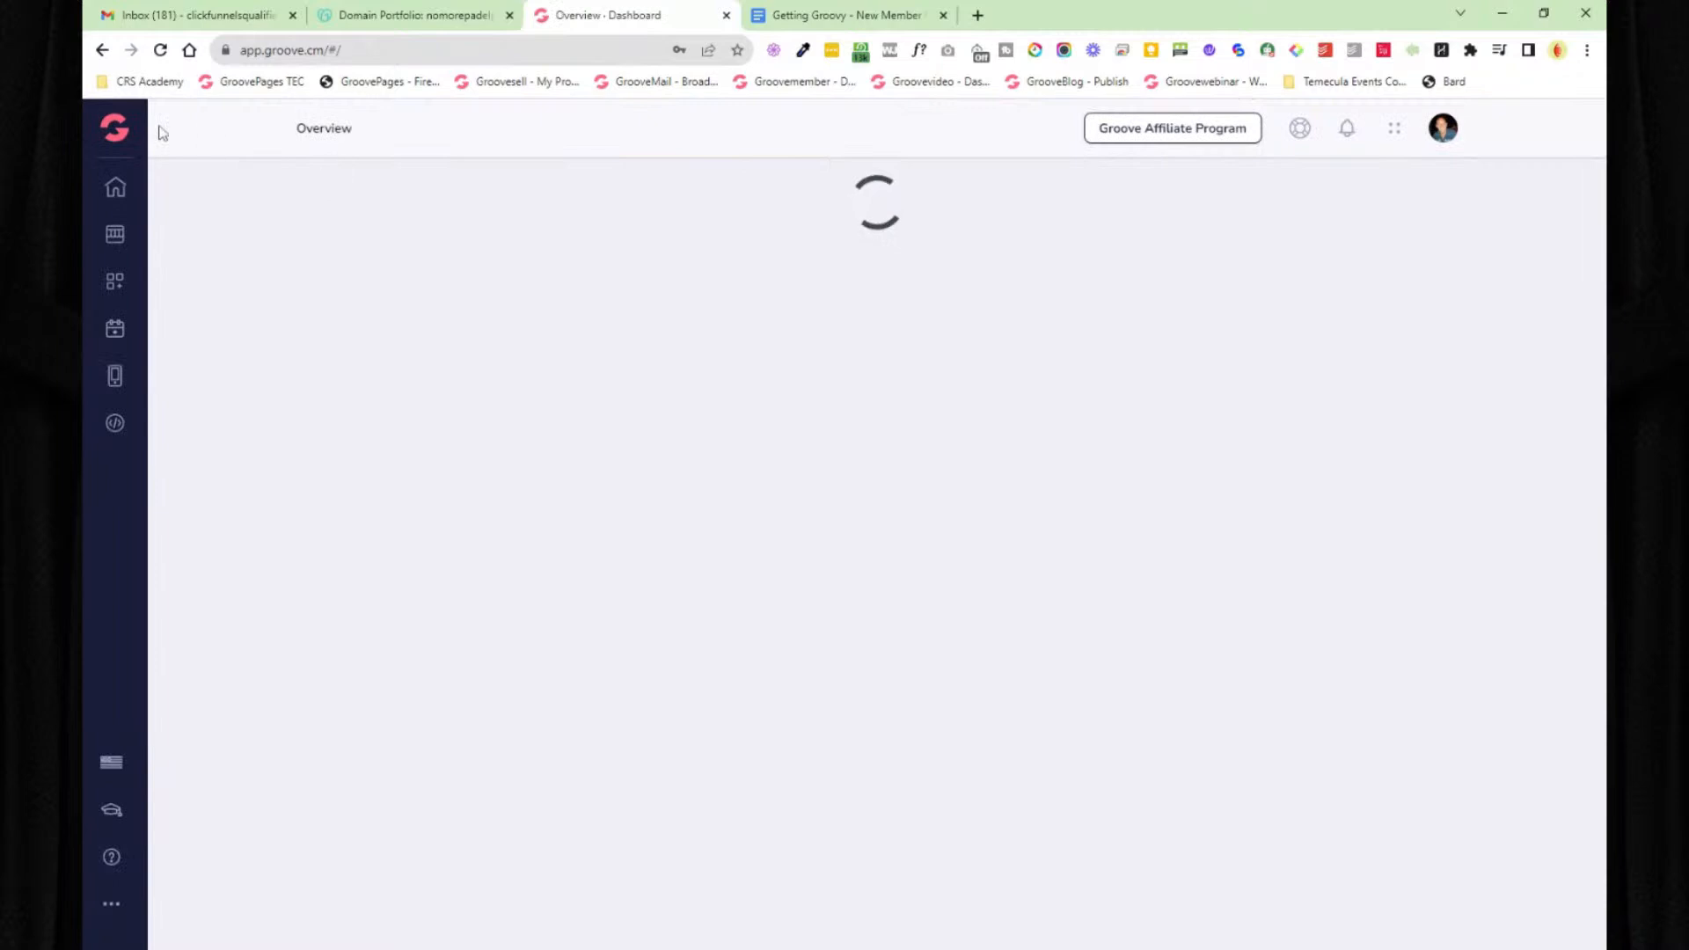
mouse_move(128, 138)
click(245, 462)
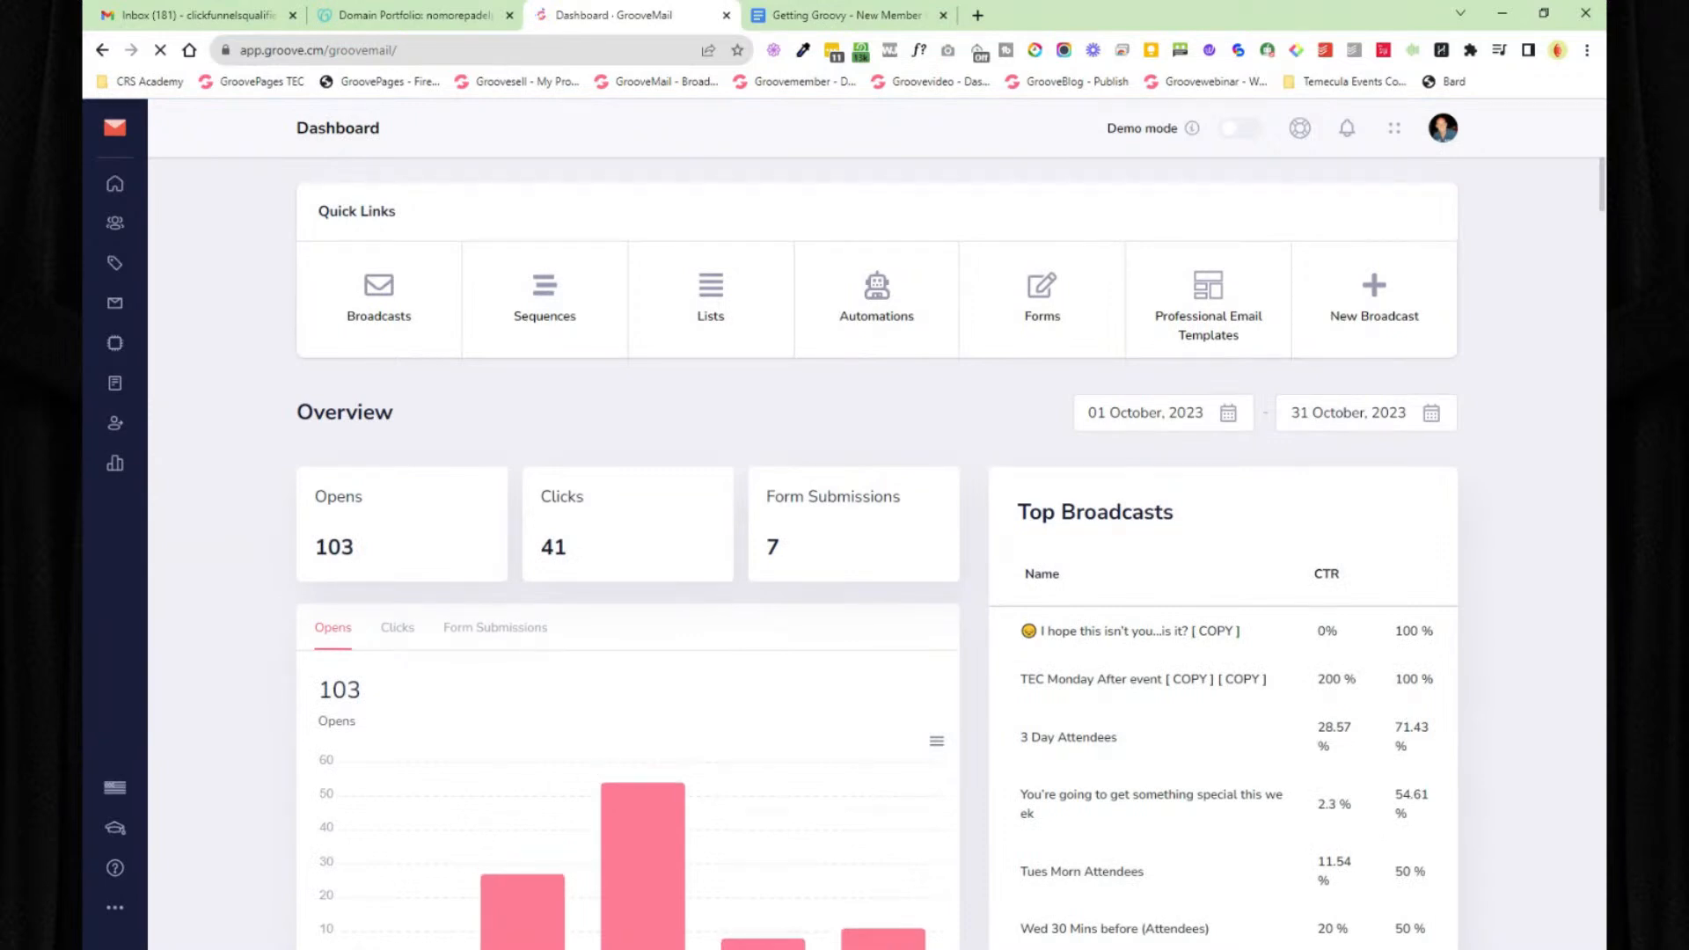
- Browse the contacts options and view the Lists and Segments pages in GrooveMail
click(114, 224)
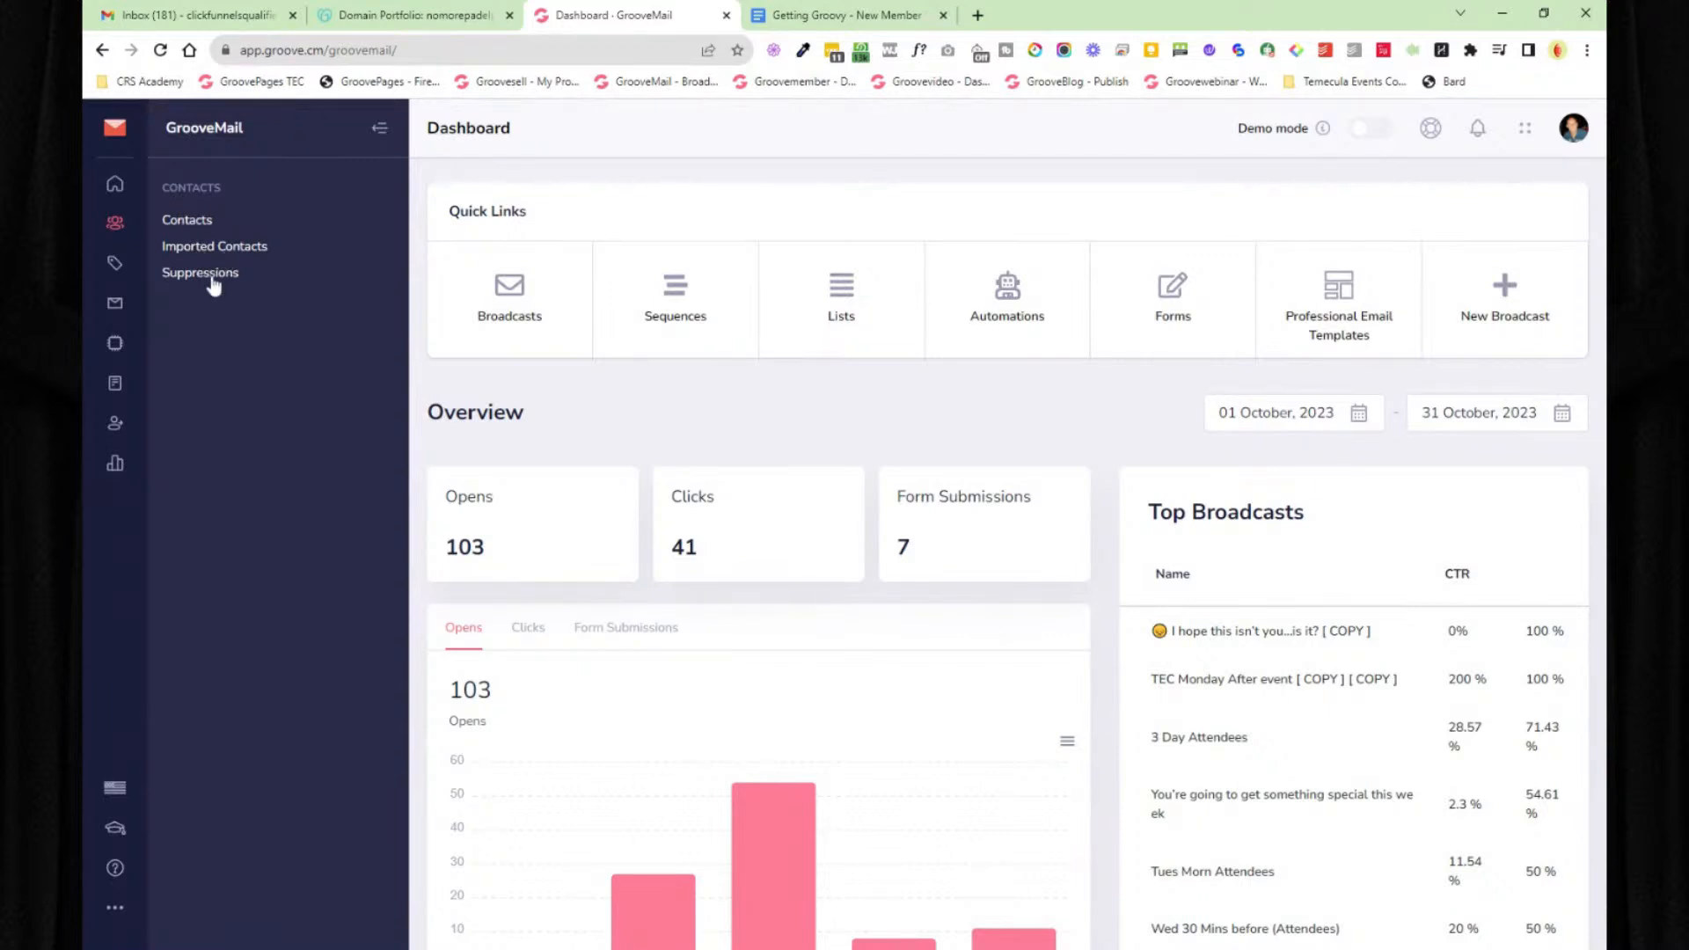
click(115, 264)
click(178, 223)
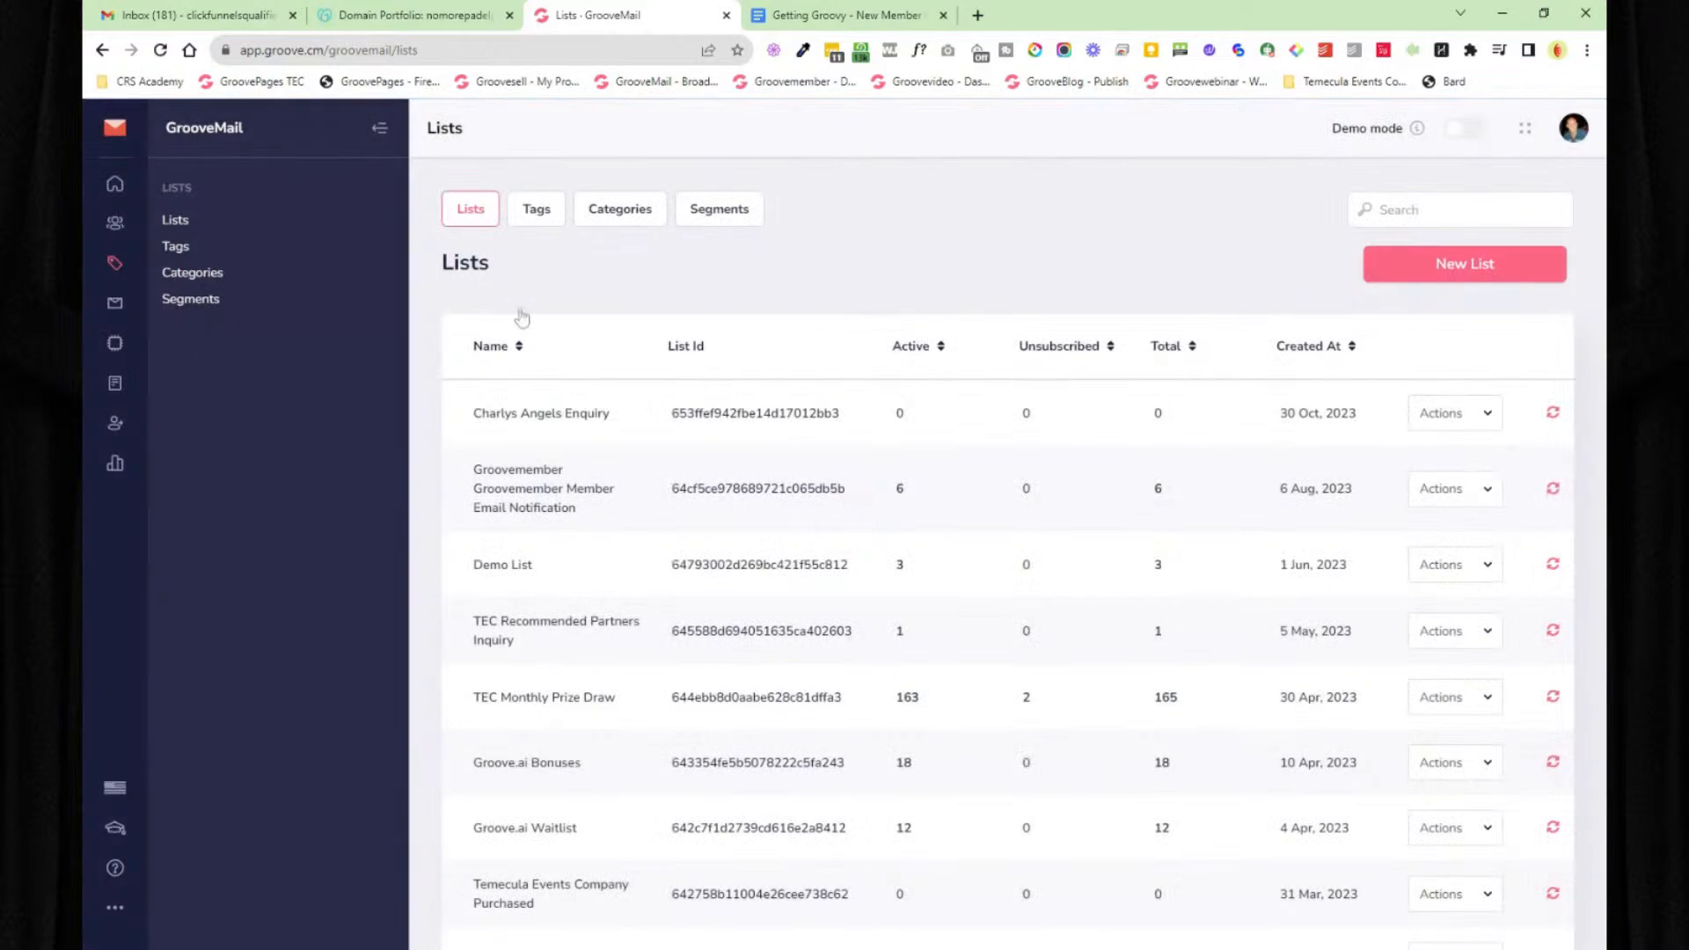
click(192, 301)
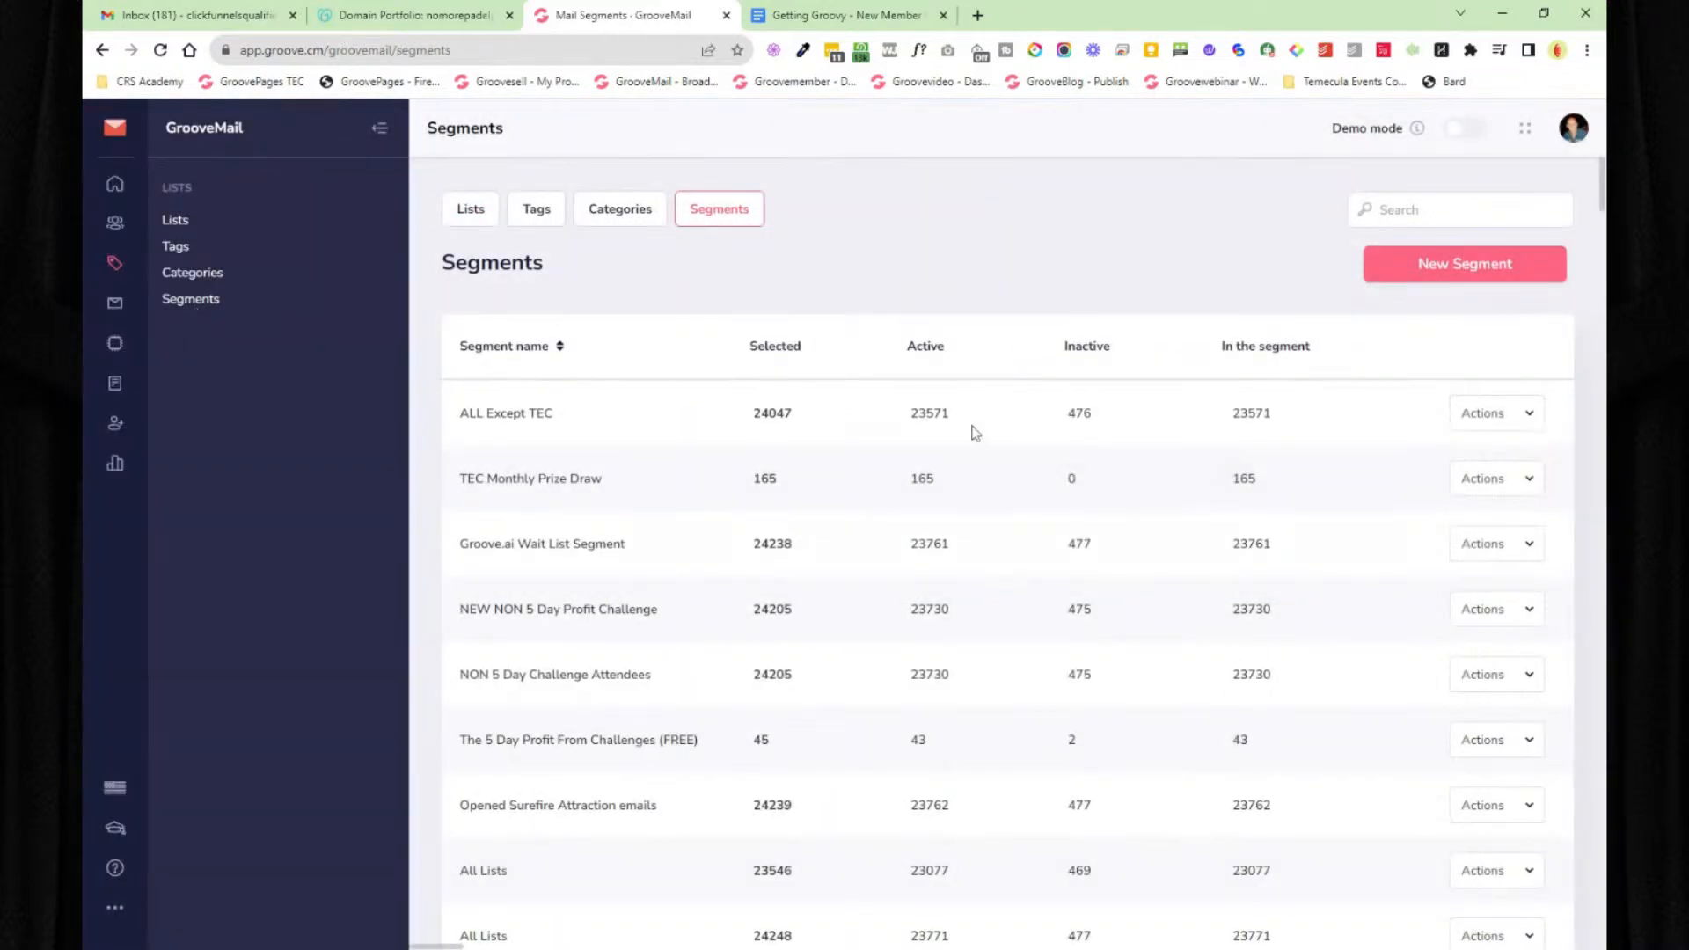
- Go to the campaign Sequences and open the TEC Monthly Prize Draw sequence for editing
click(117, 307)
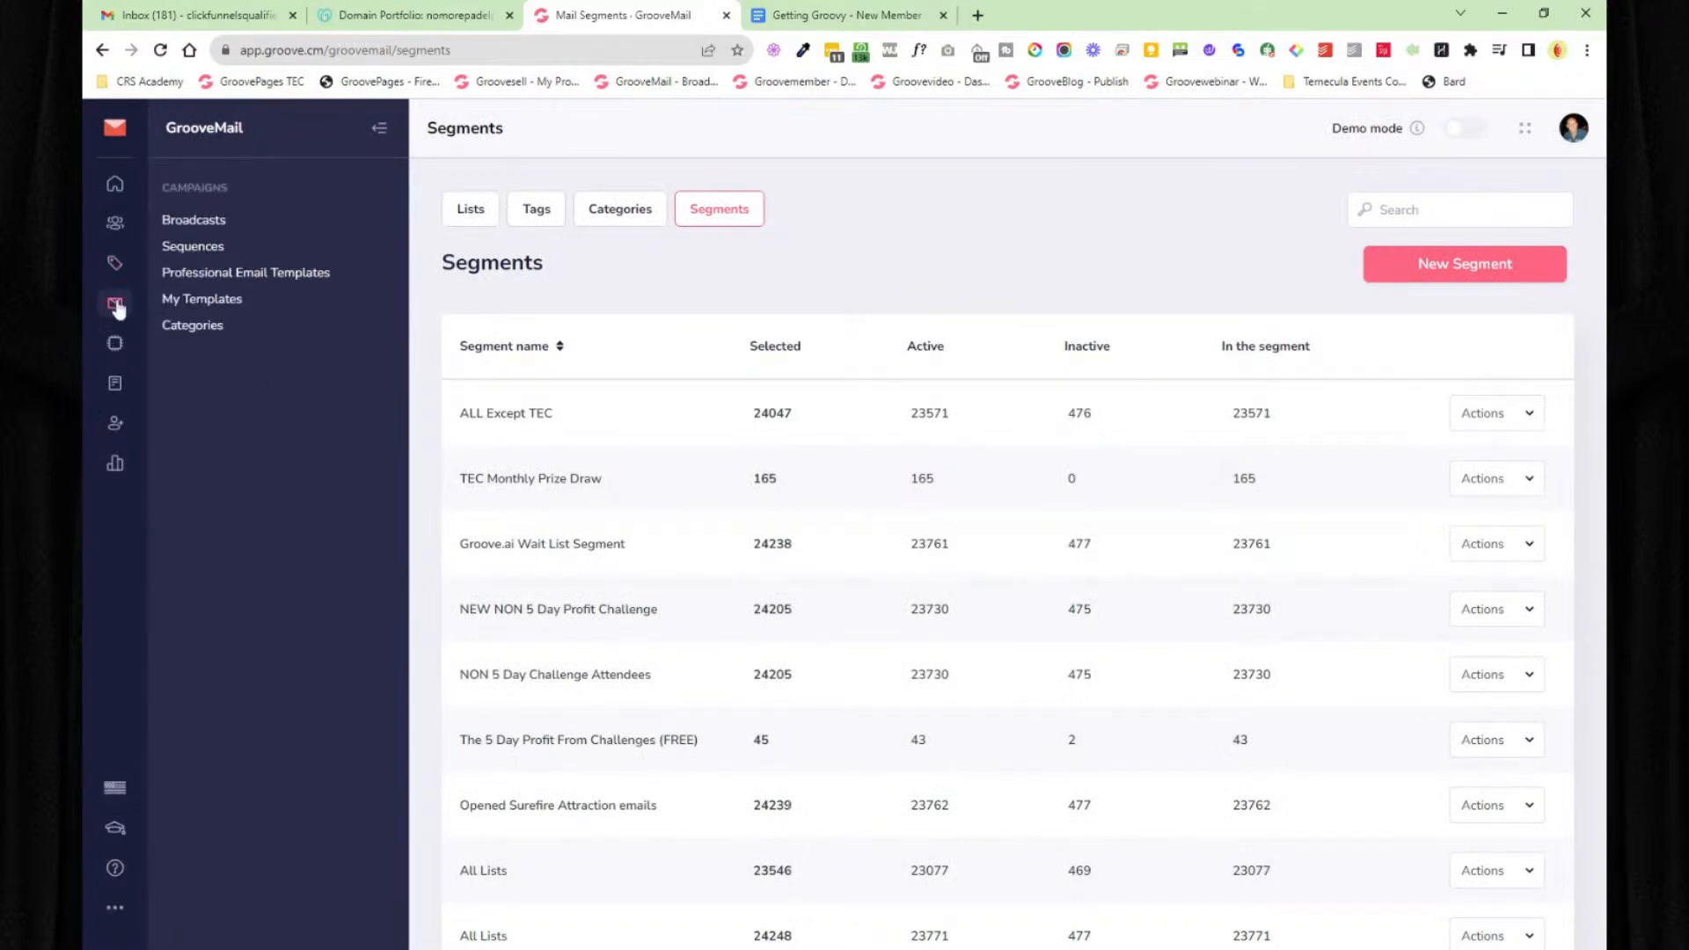
click(210, 250)
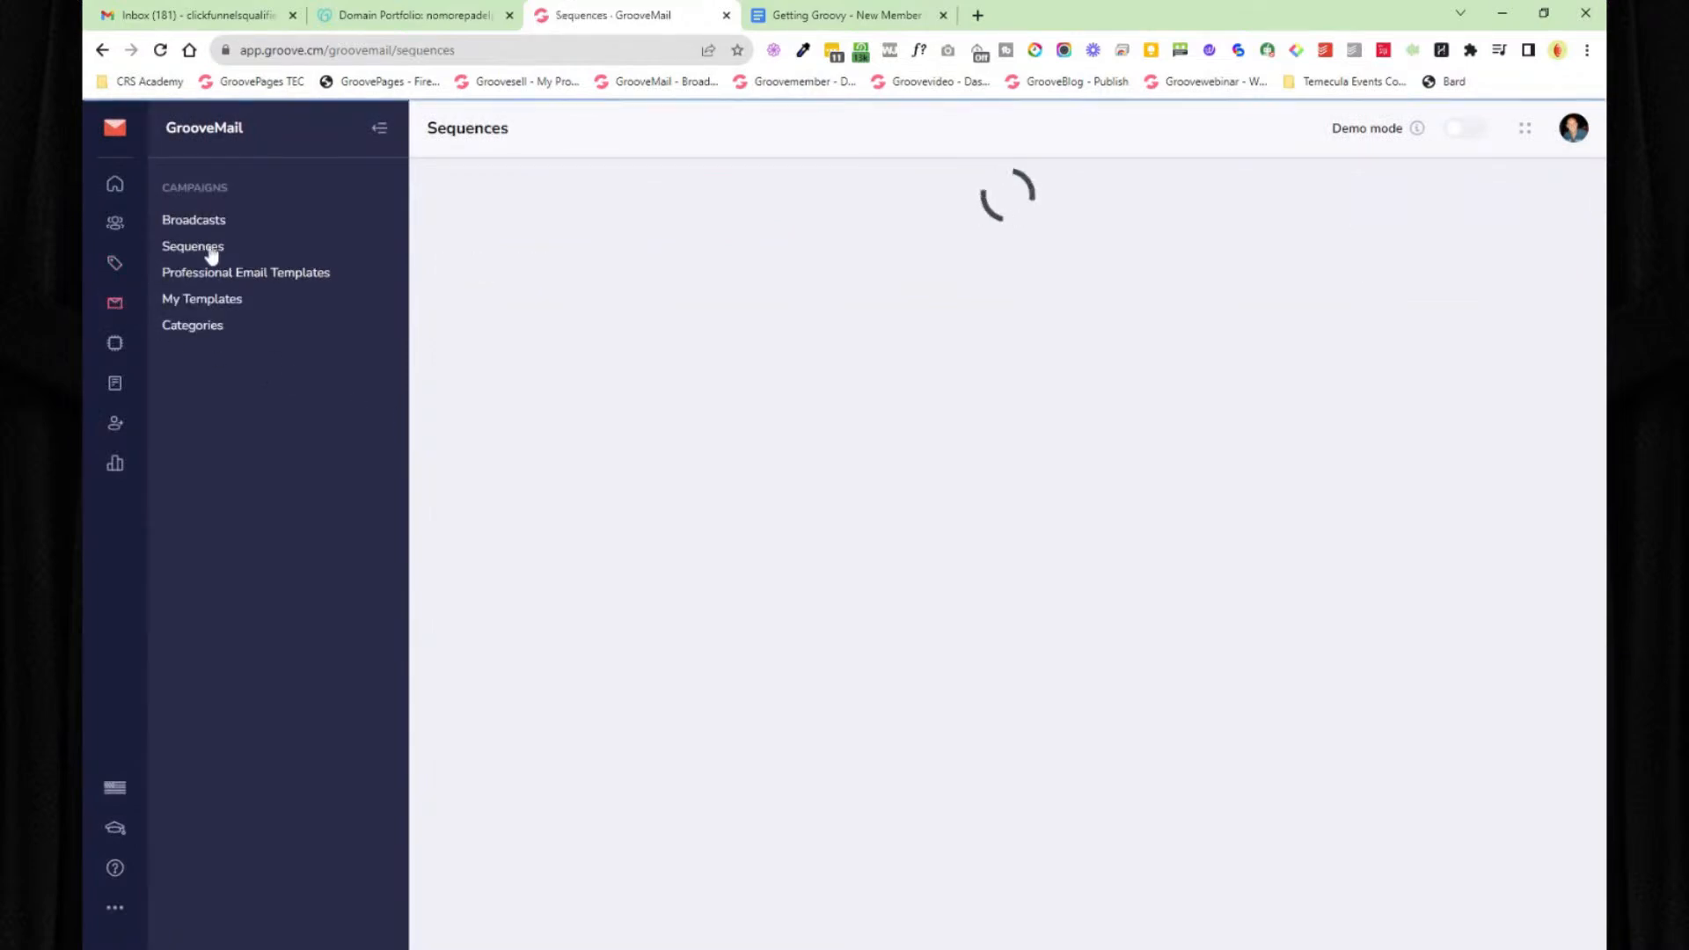
click(380, 127)
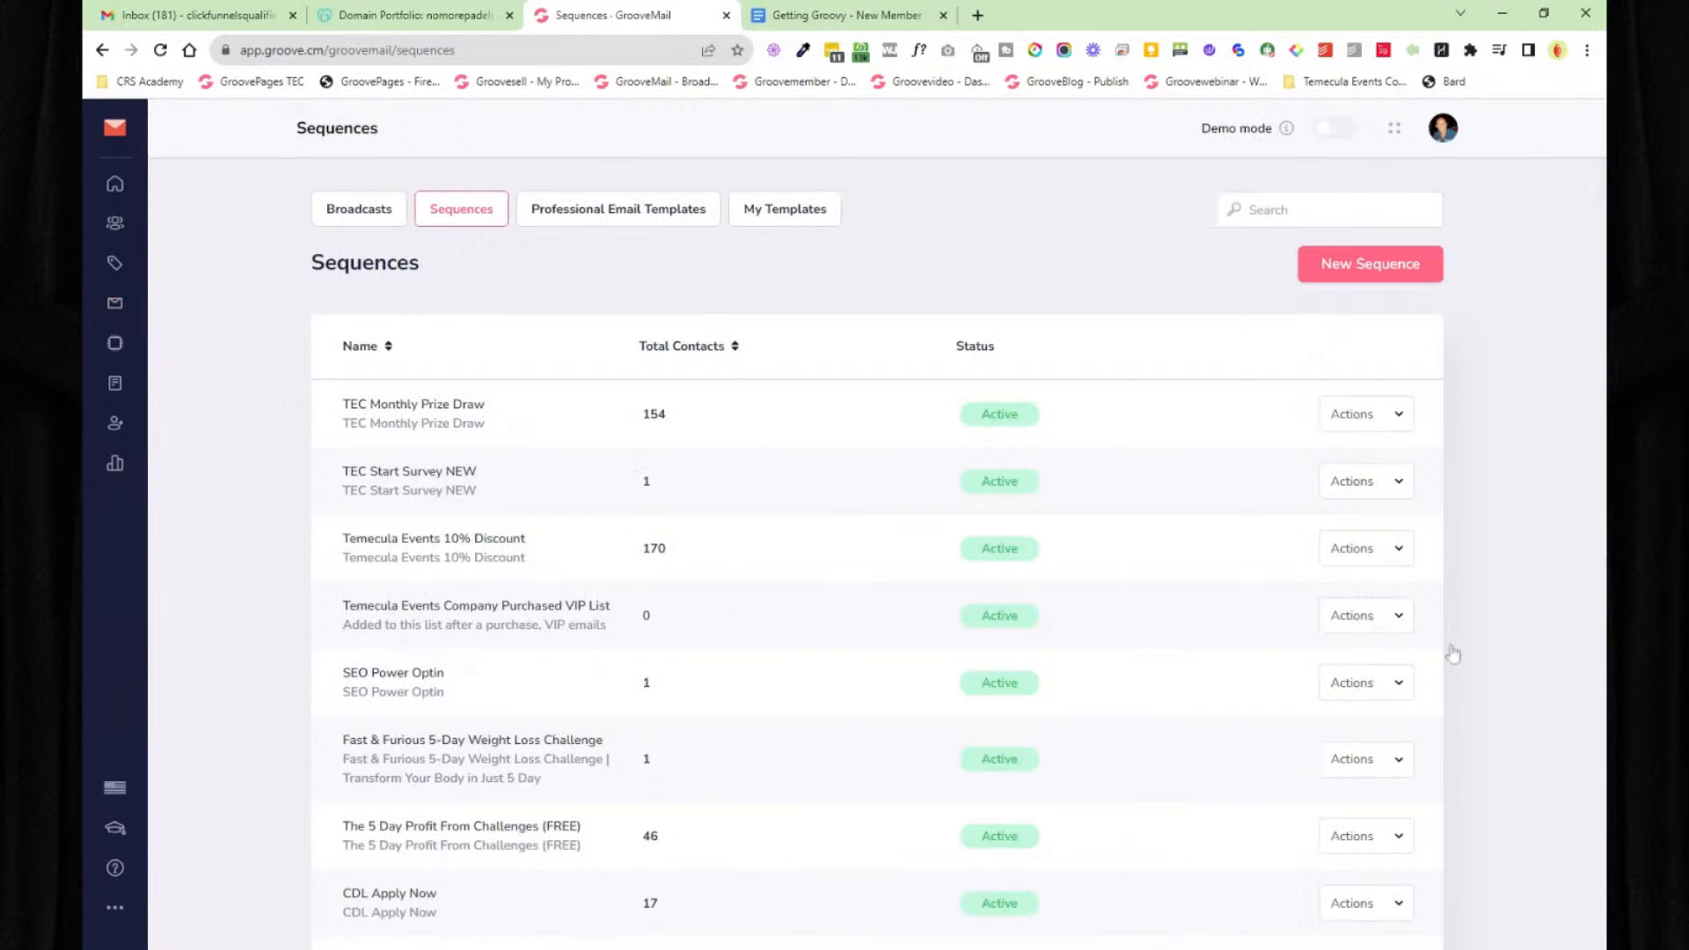
click(1398, 417)
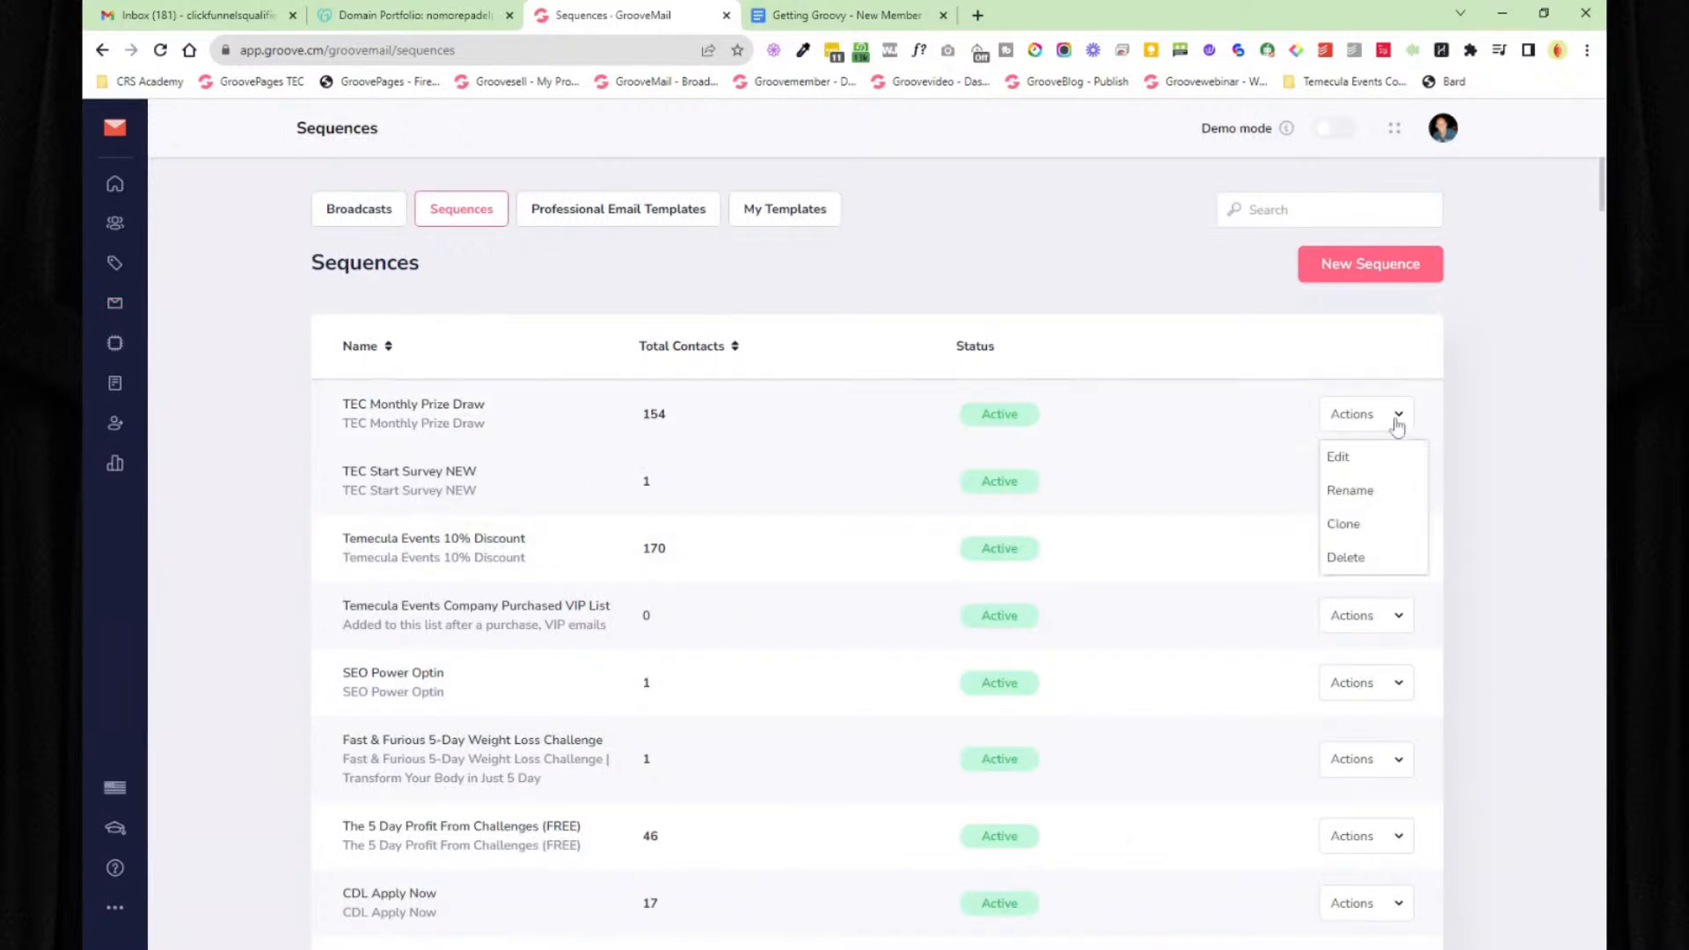
click(1338, 456)
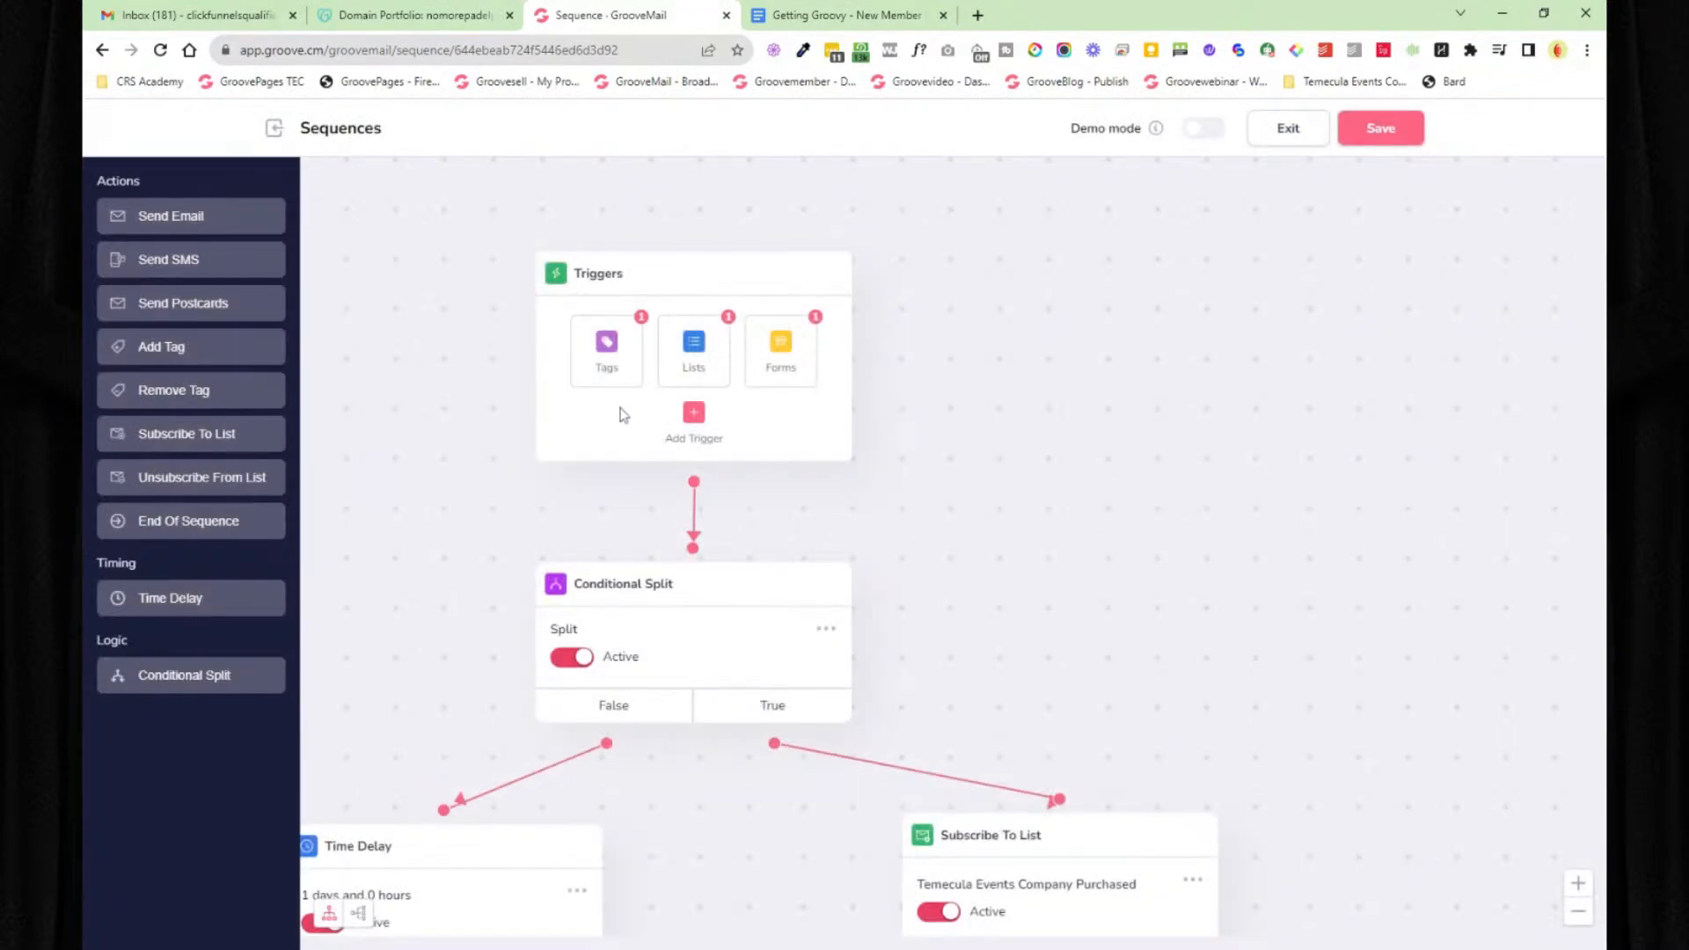
- Examine the sequence's tag, list and form triggers and its conditional split branches down to the Day 3 email, then exit the sequence editor
mouse_move(602, 352)
mouse_move(682, 375)
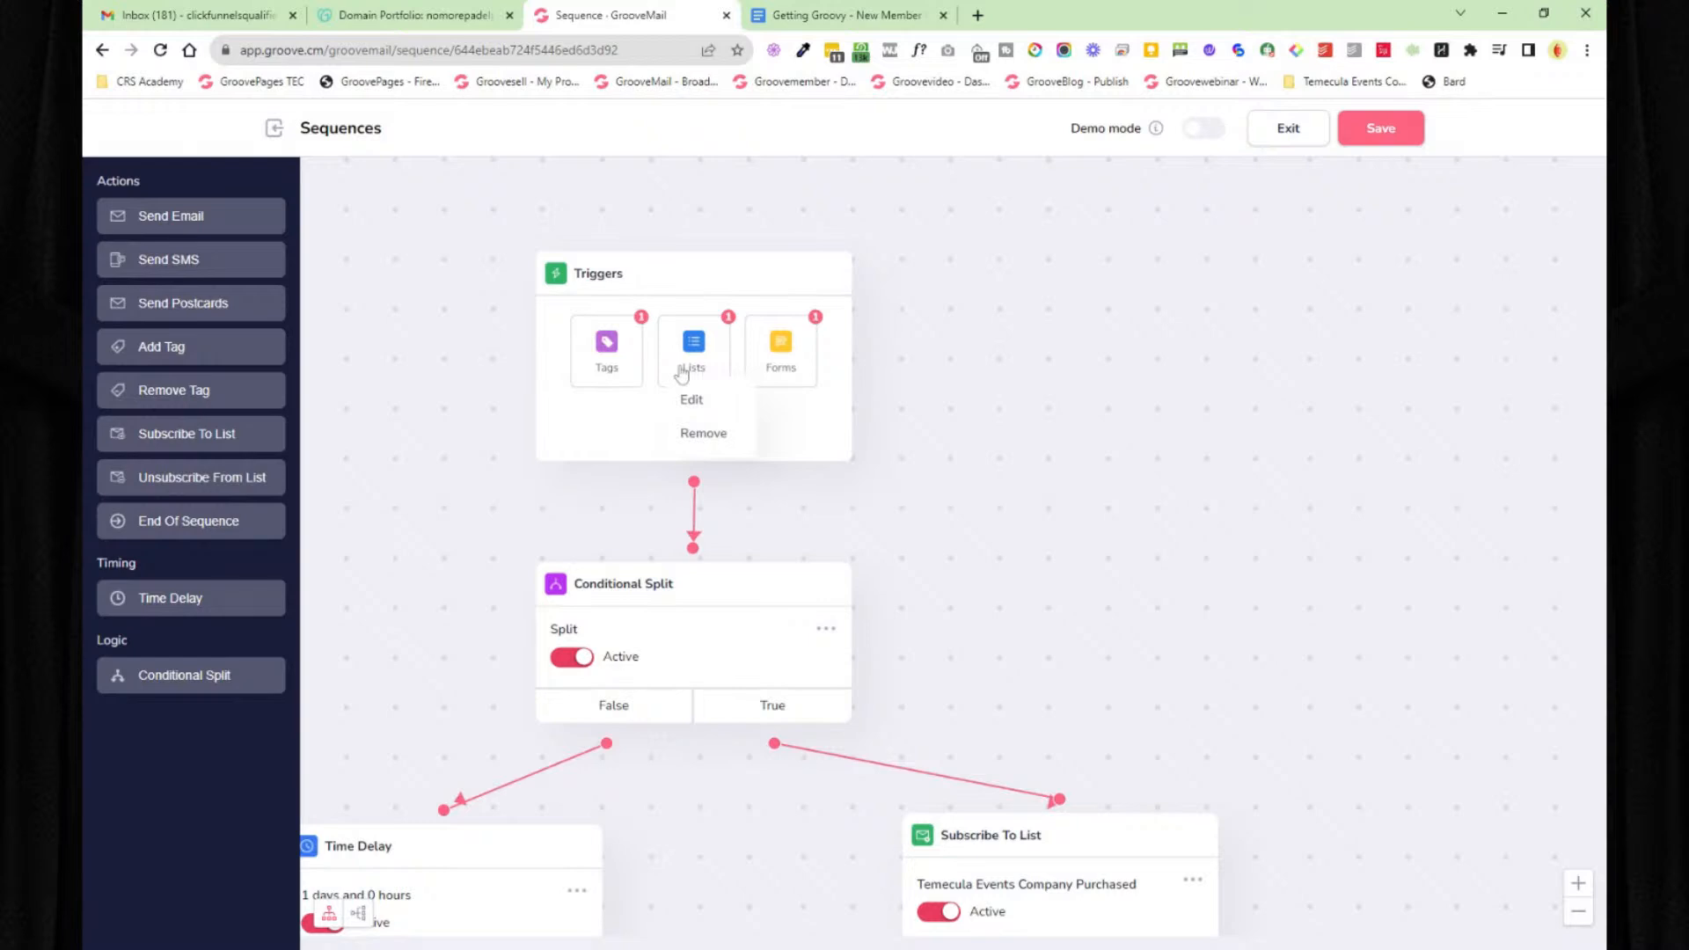
mouse_move(783, 356)
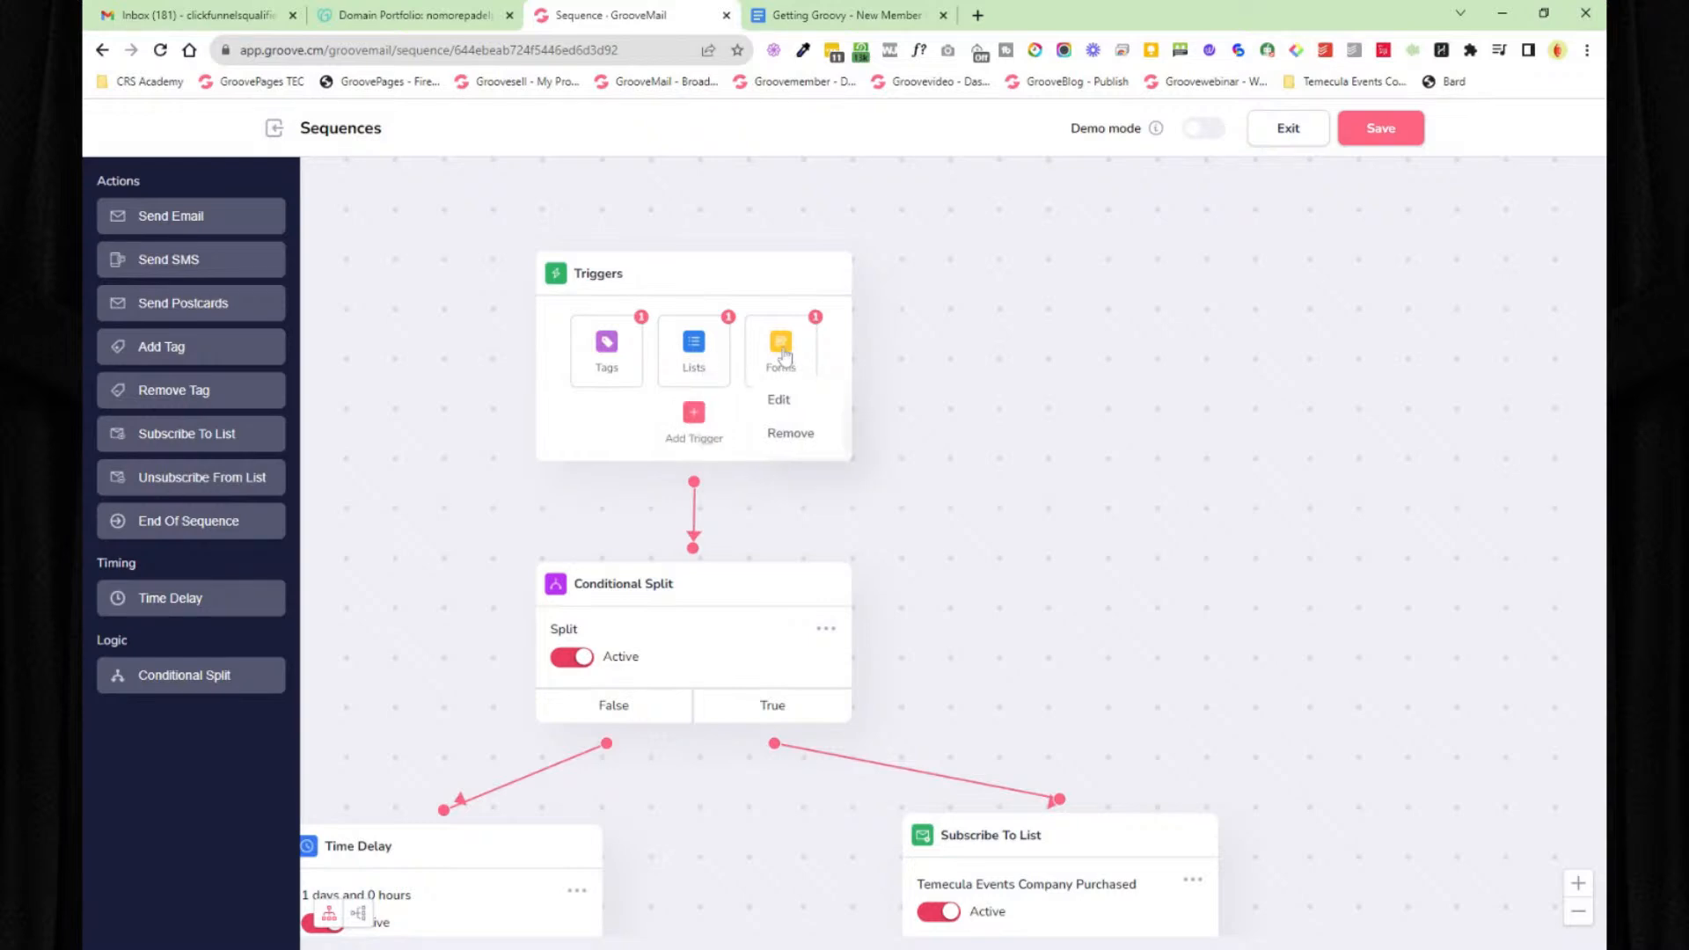
scroll(936, 468, down, 1)
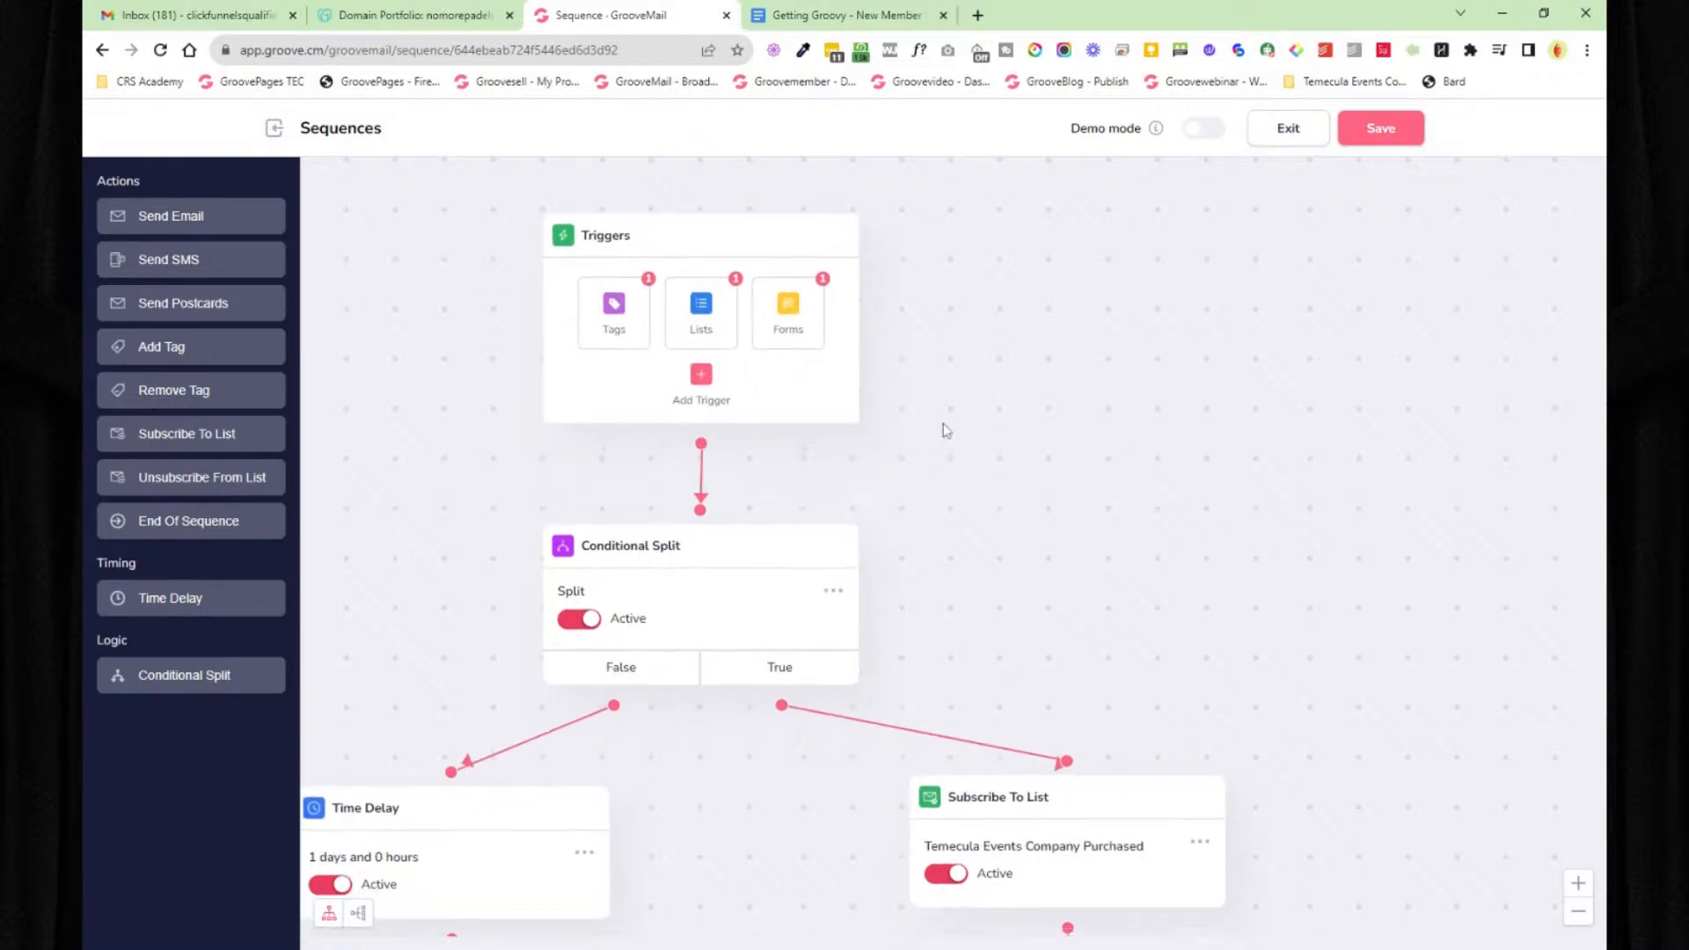
drag(1007, 584, 1100, 262)
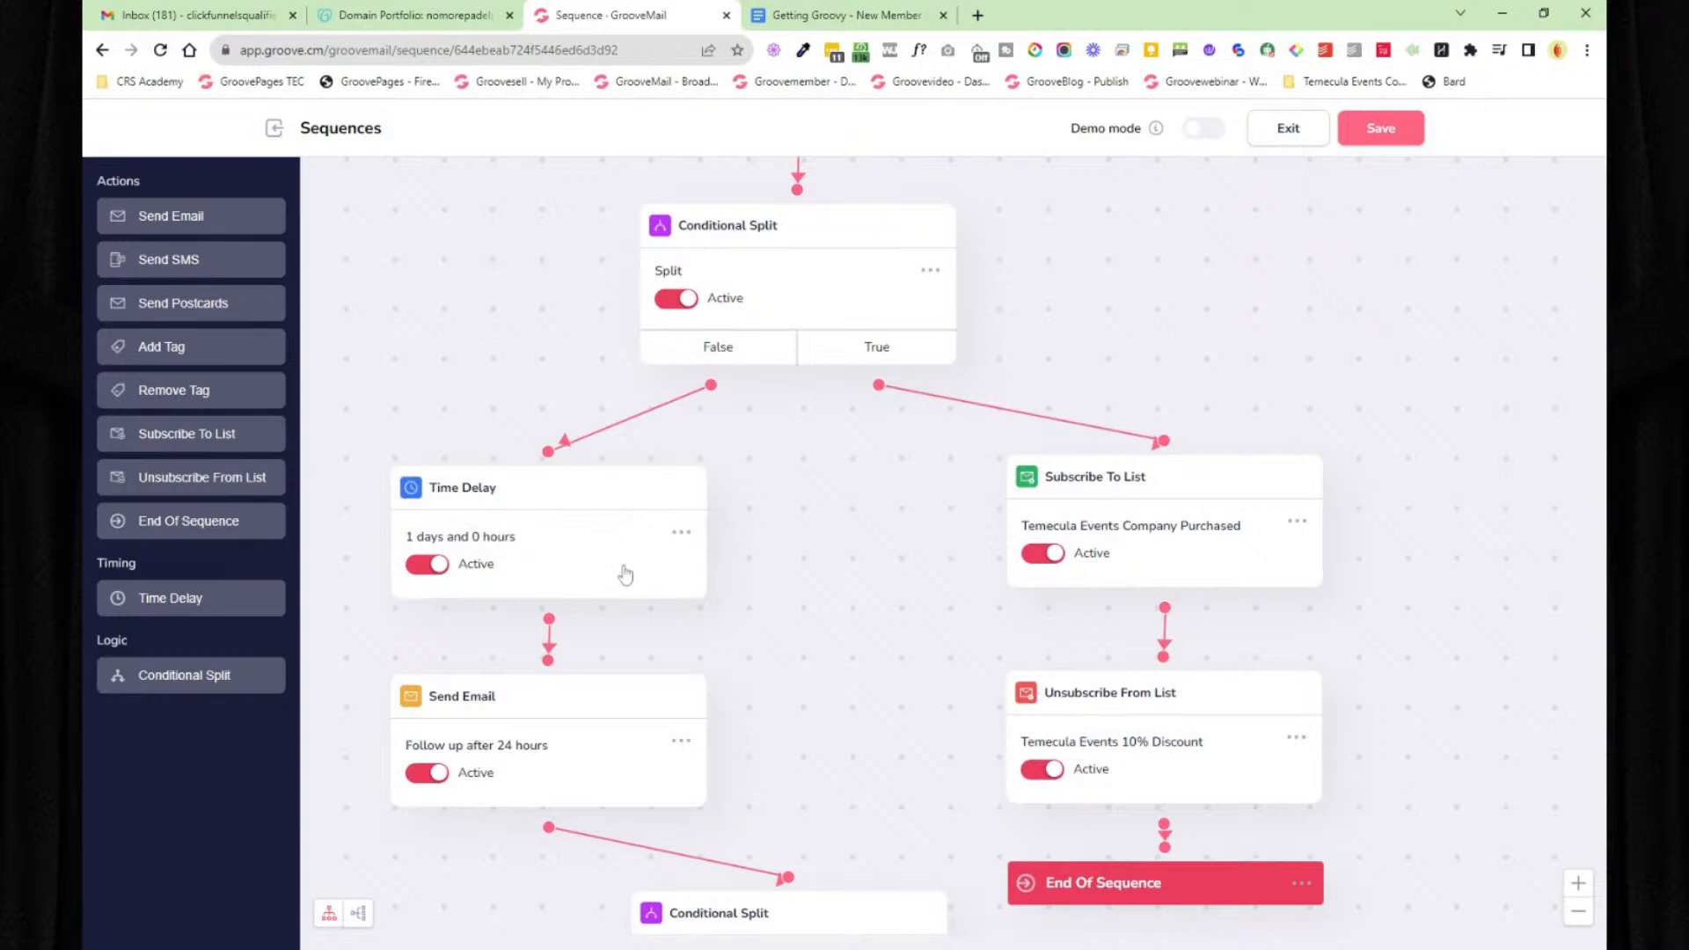
drag(769, 652, 767, 302)
drag(834, 759, 842, 527)
drag(810, 775, 853, 460)
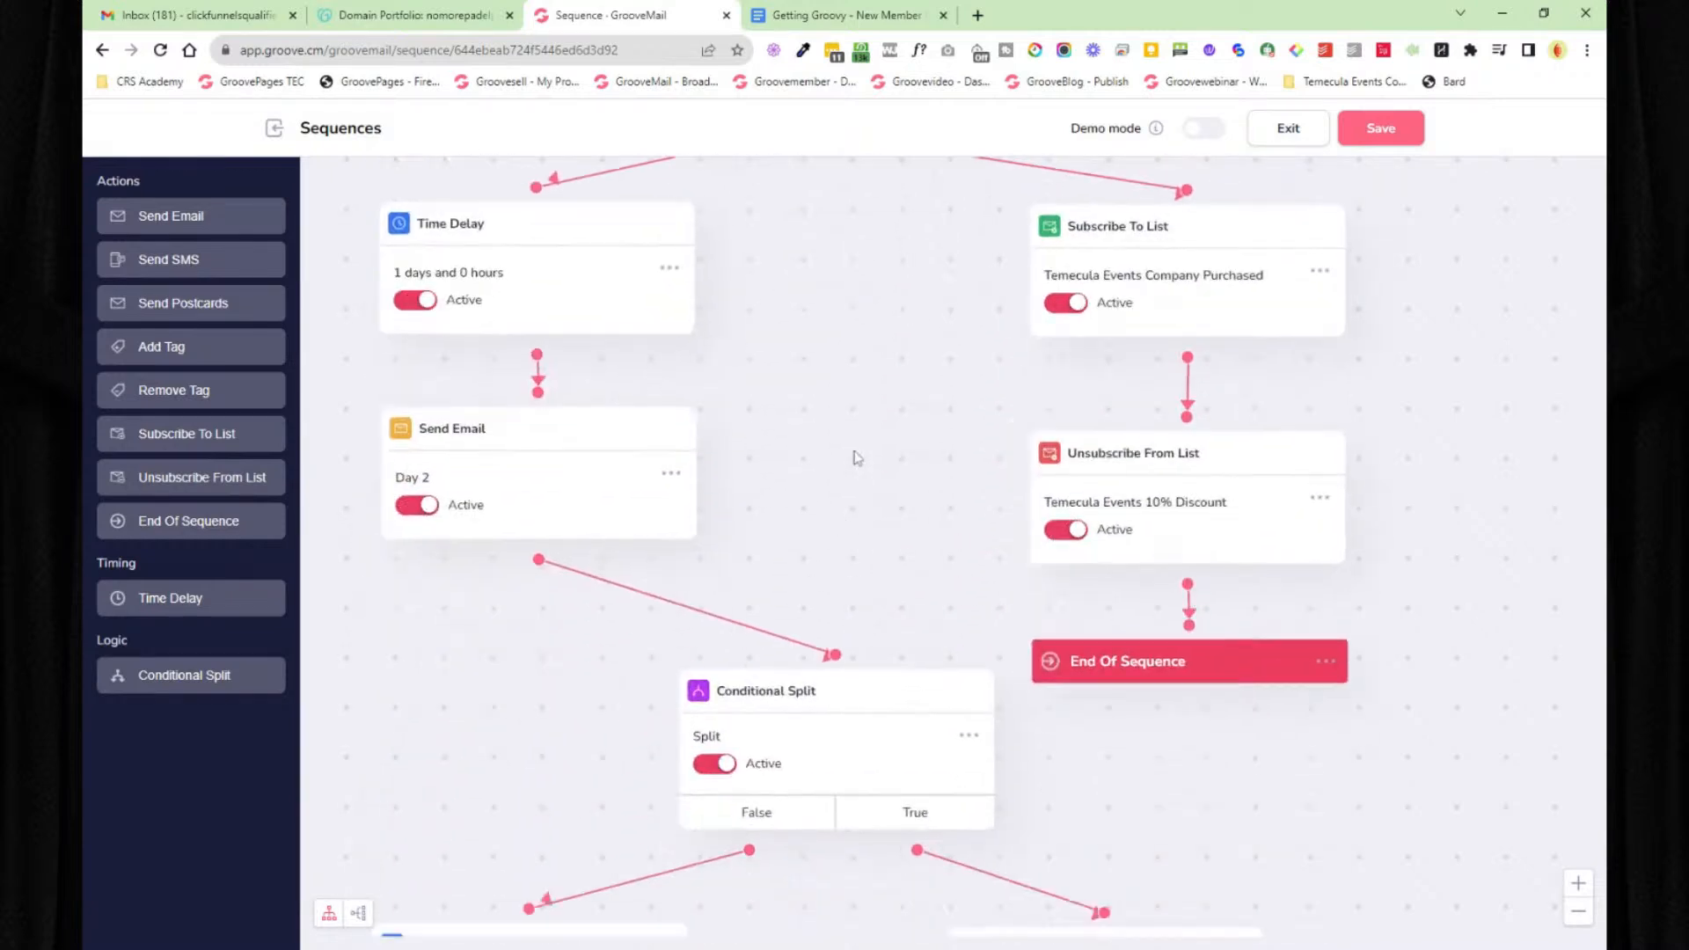
drag(850, 661, 852, 460)
drag(837, 758, 822, 459)
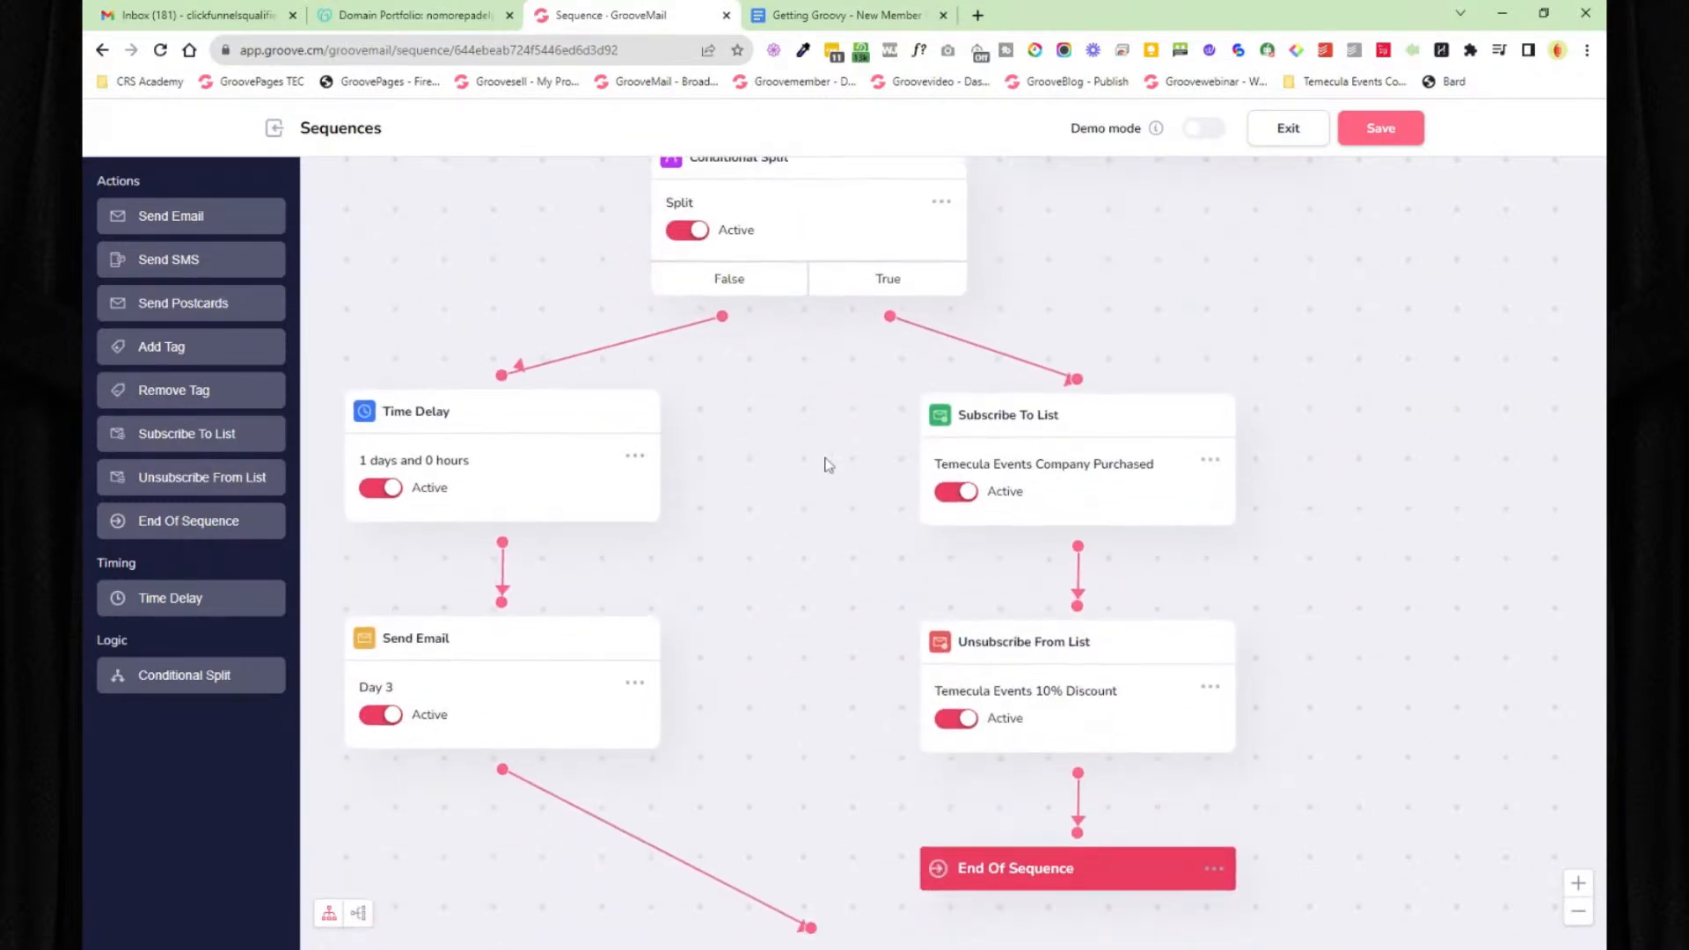
click(275, 132)
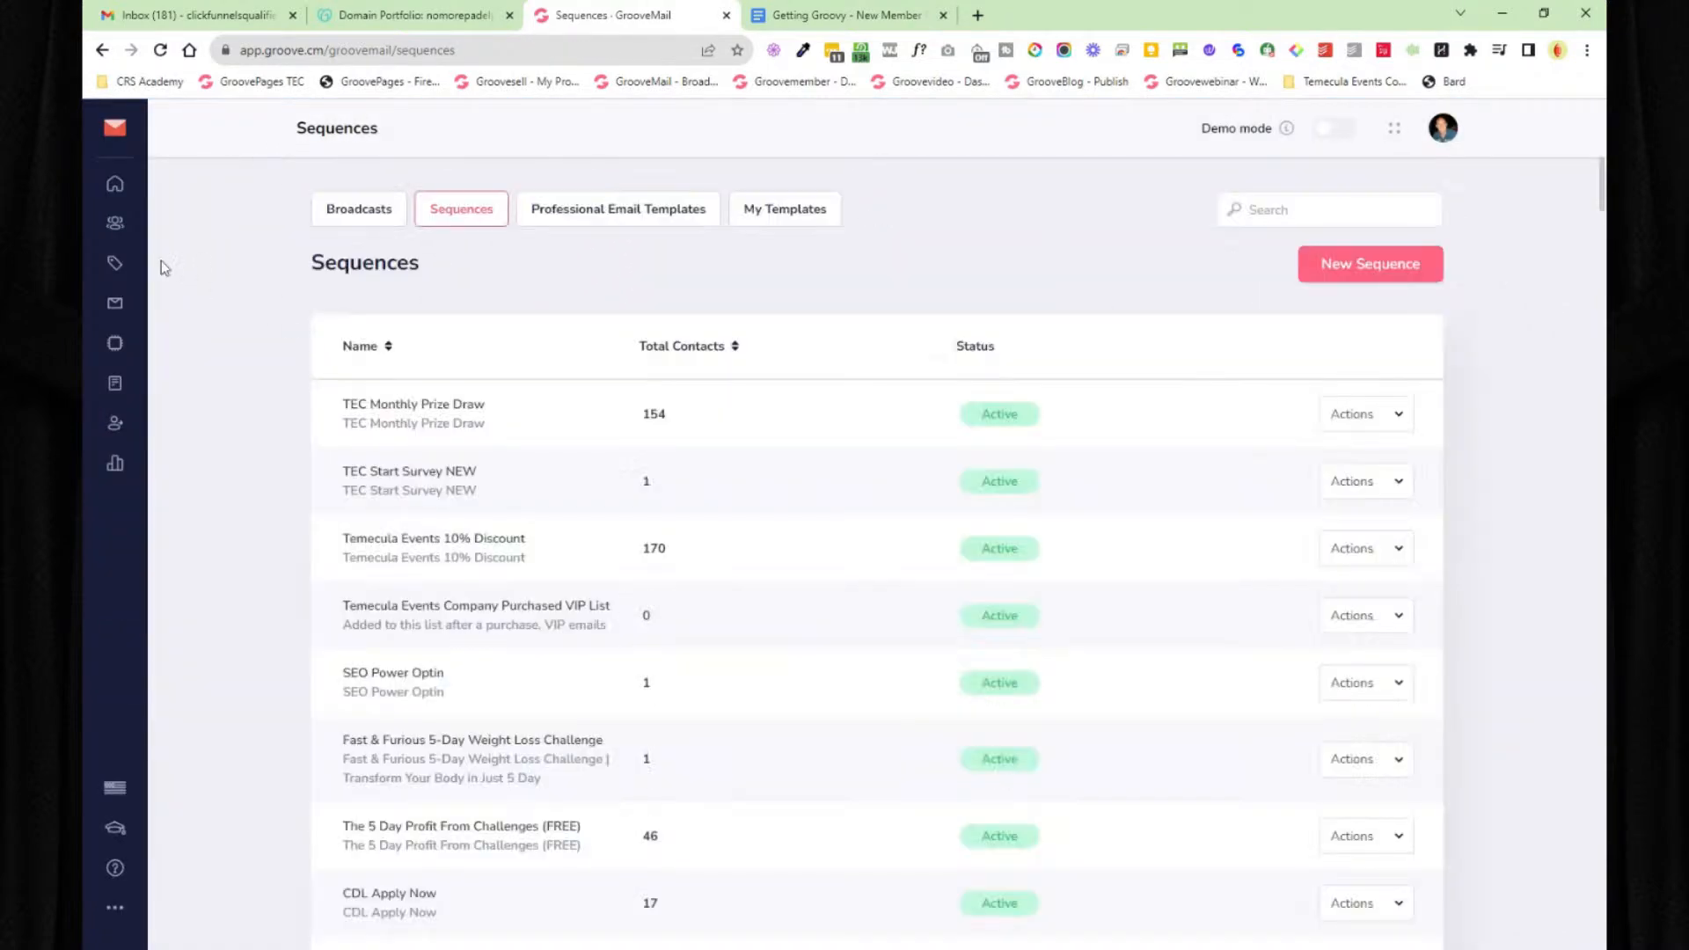
- Browse the Professional Email Templates gallery and the My Templates collection
click(115, 266)
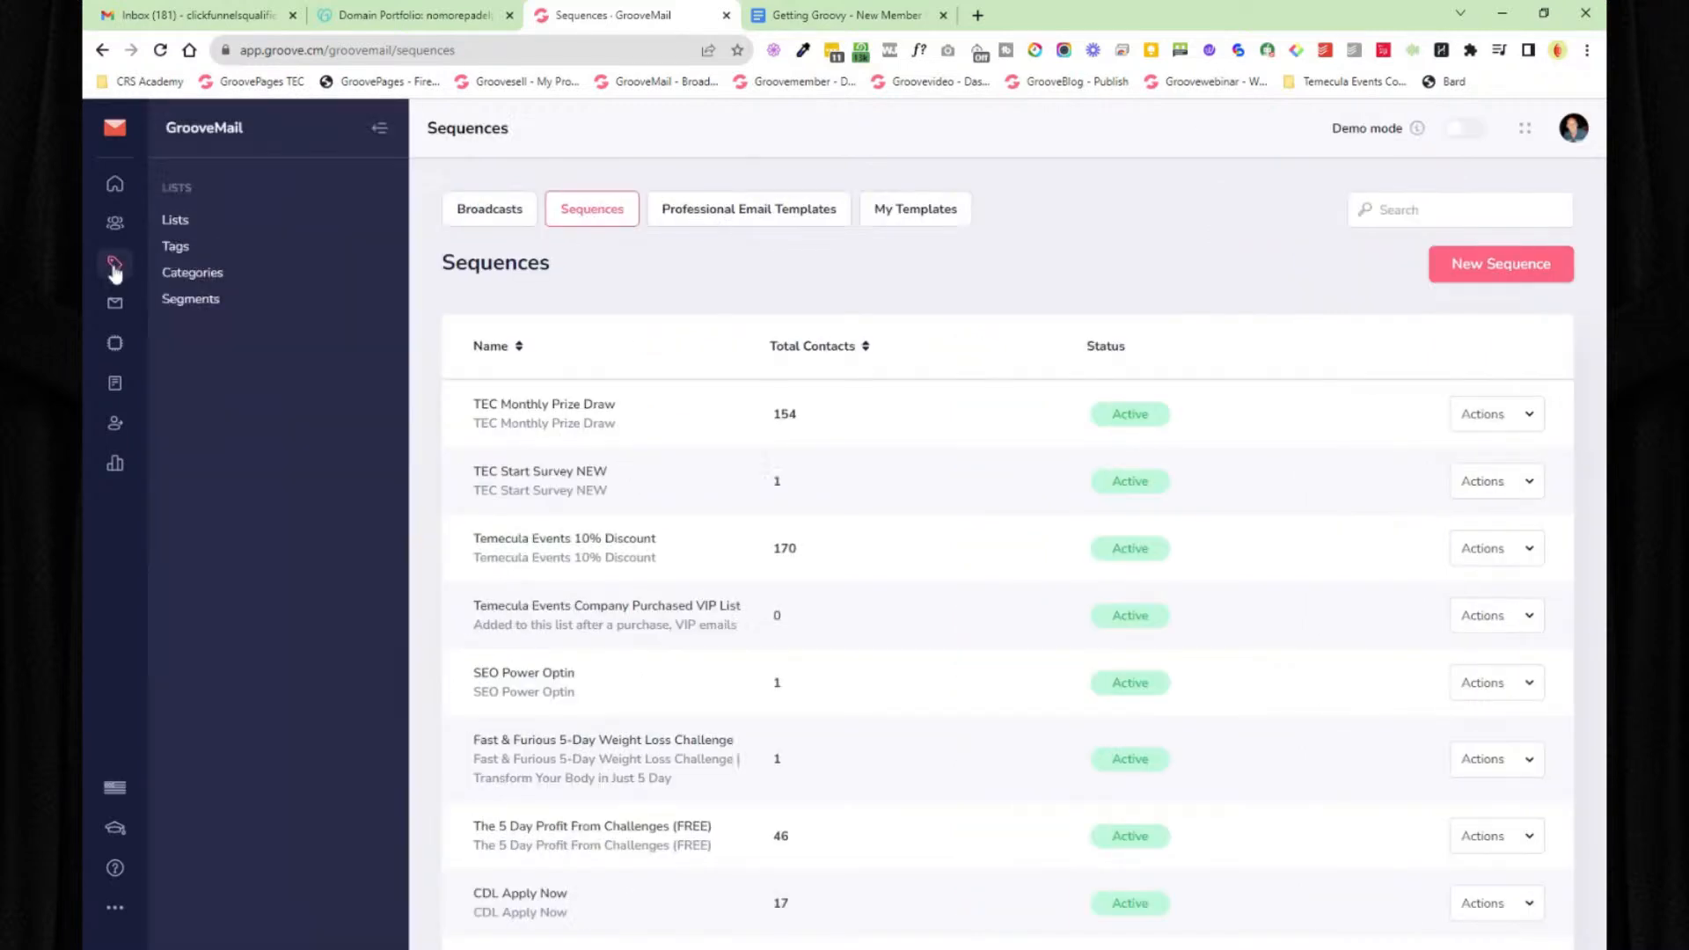
click(115, 318)
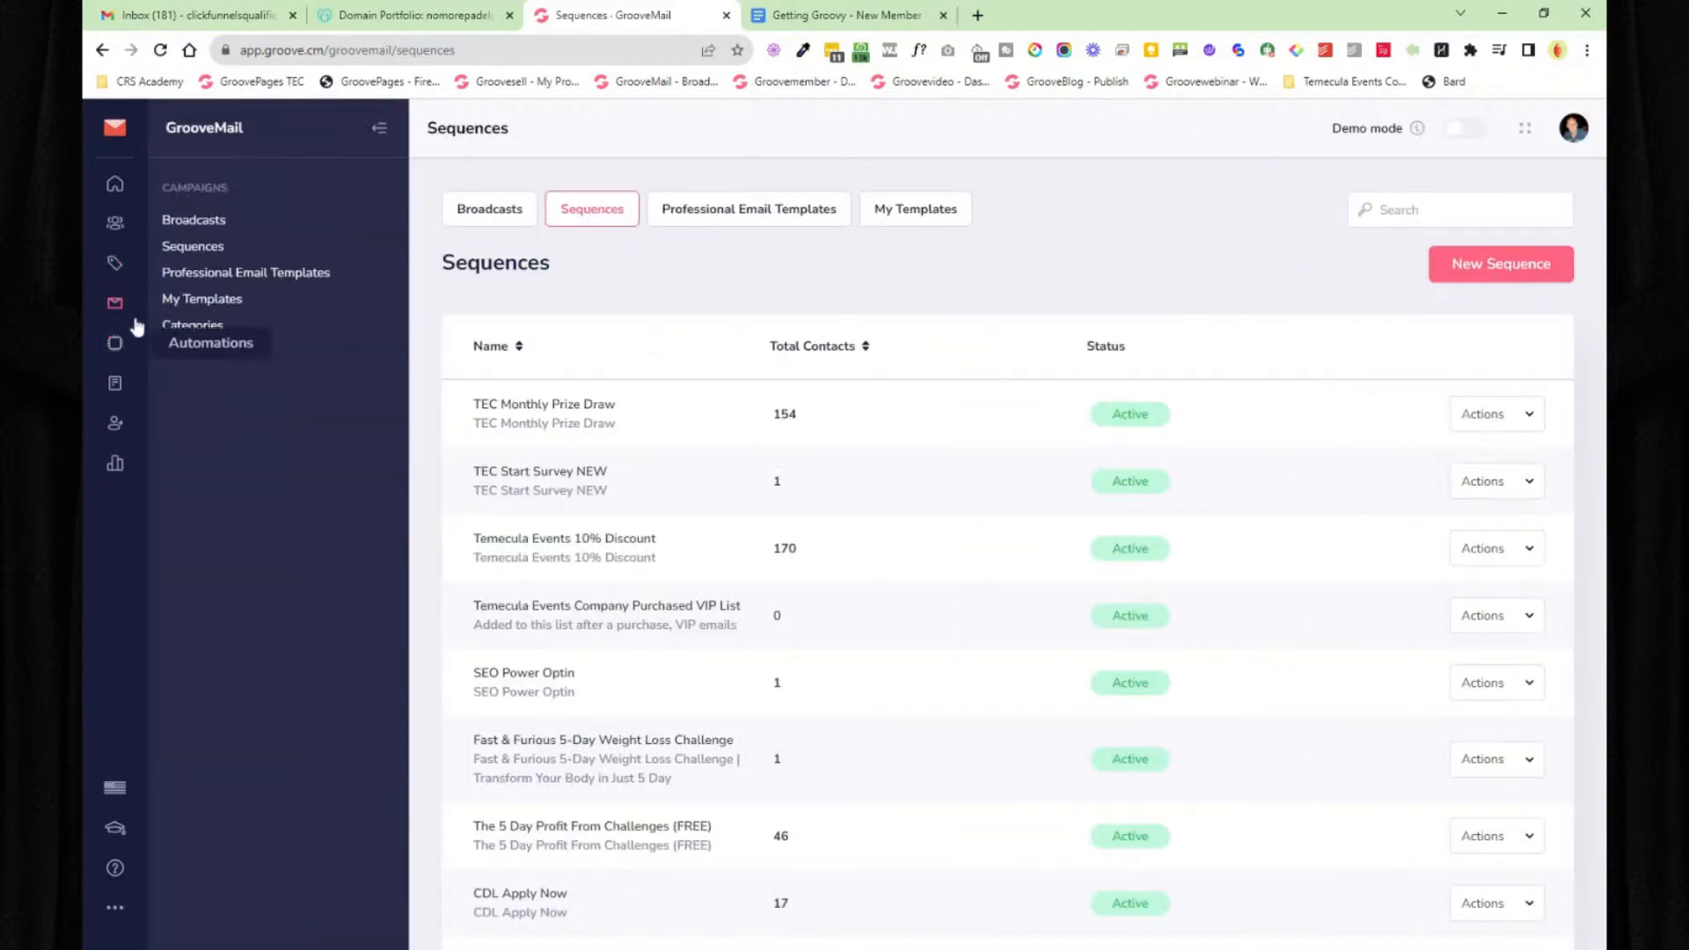
click(237, 273)
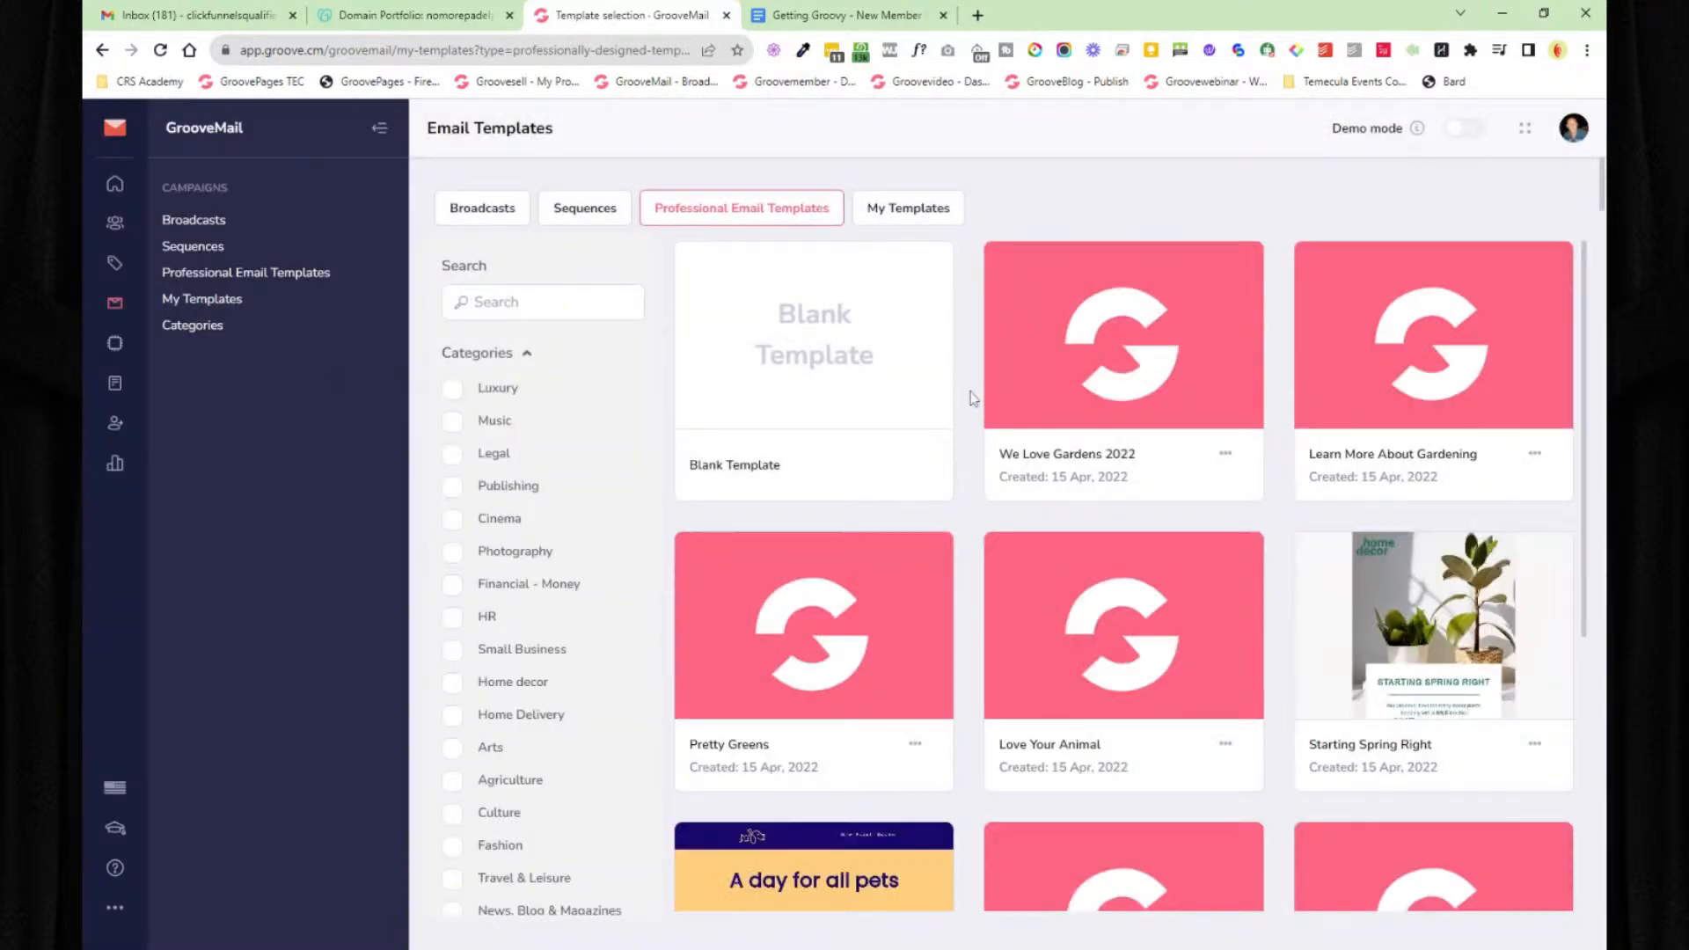
scroll(971, 396, down, 6)
mouse_move(811, 368)
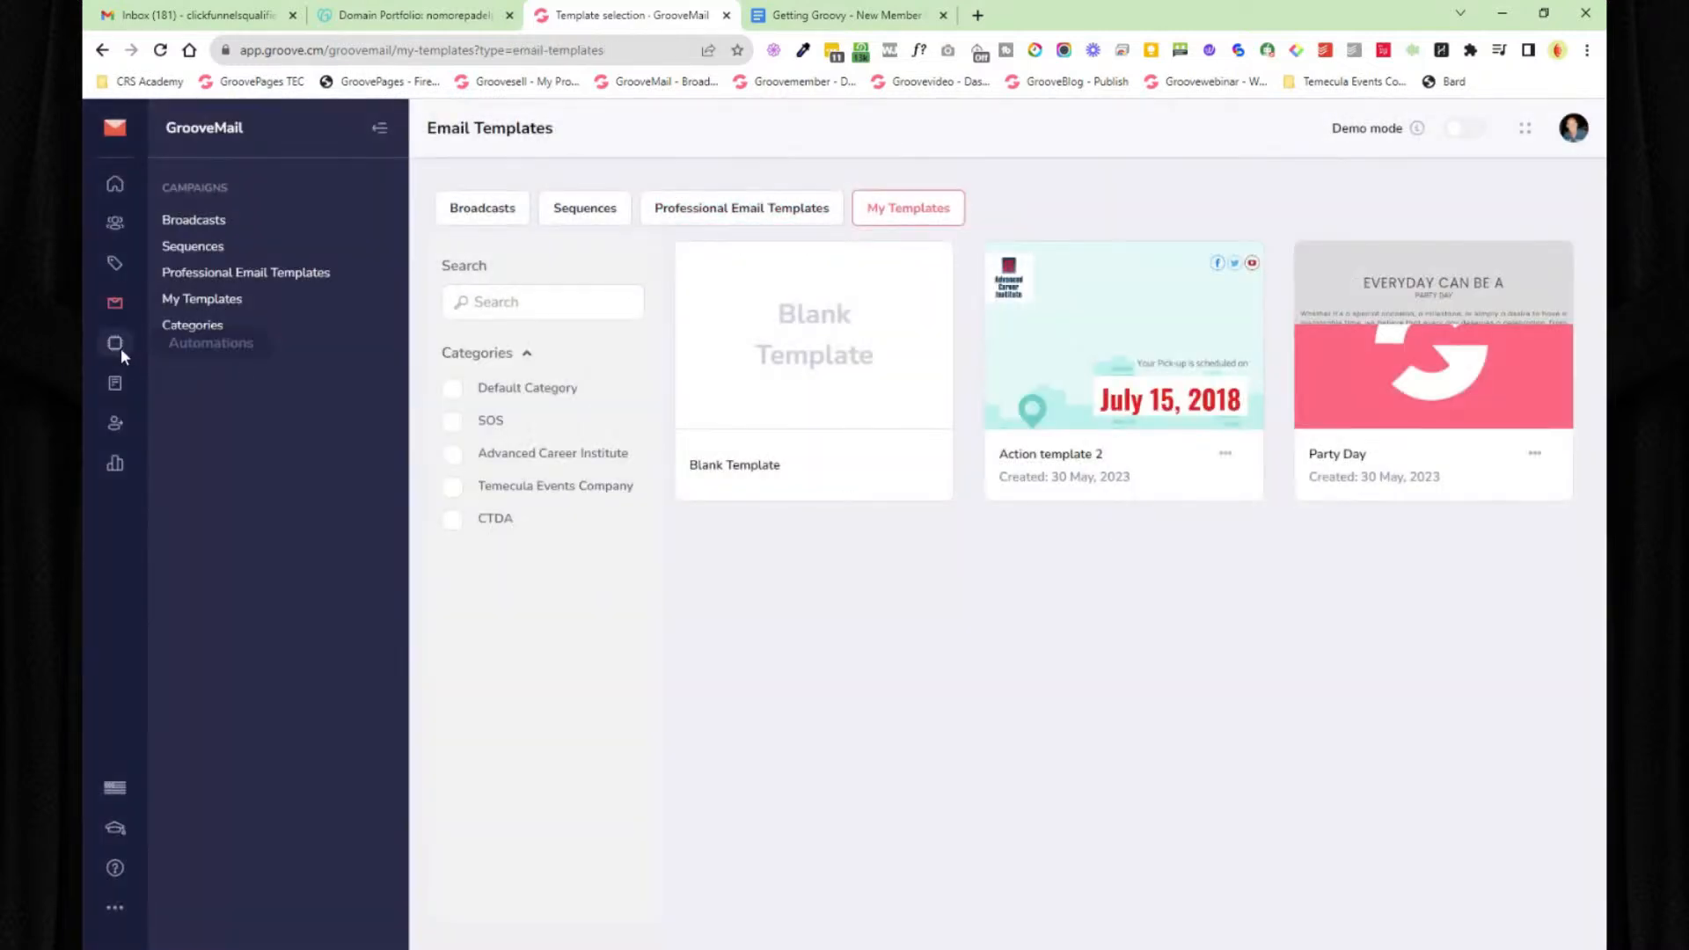
- Inspect the CPCF (Auto Affiliate) automation, trying the condition "Contact is subscribed to list", and cancel the edit without saving
click(116, 346)
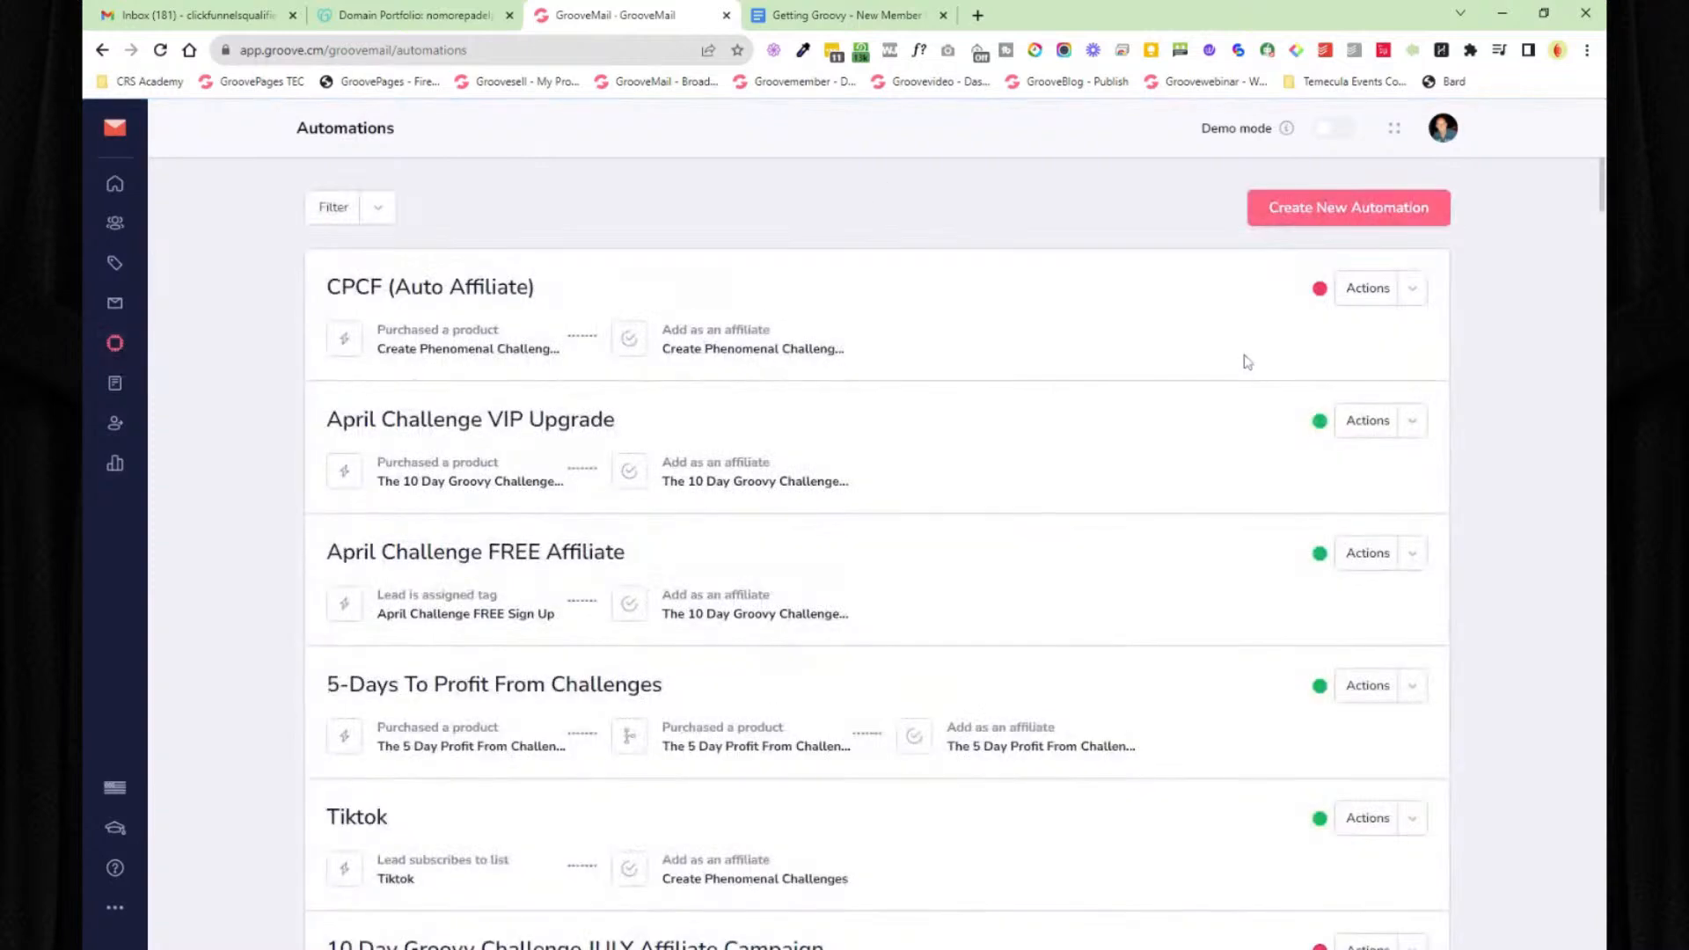
click(1413, 290)
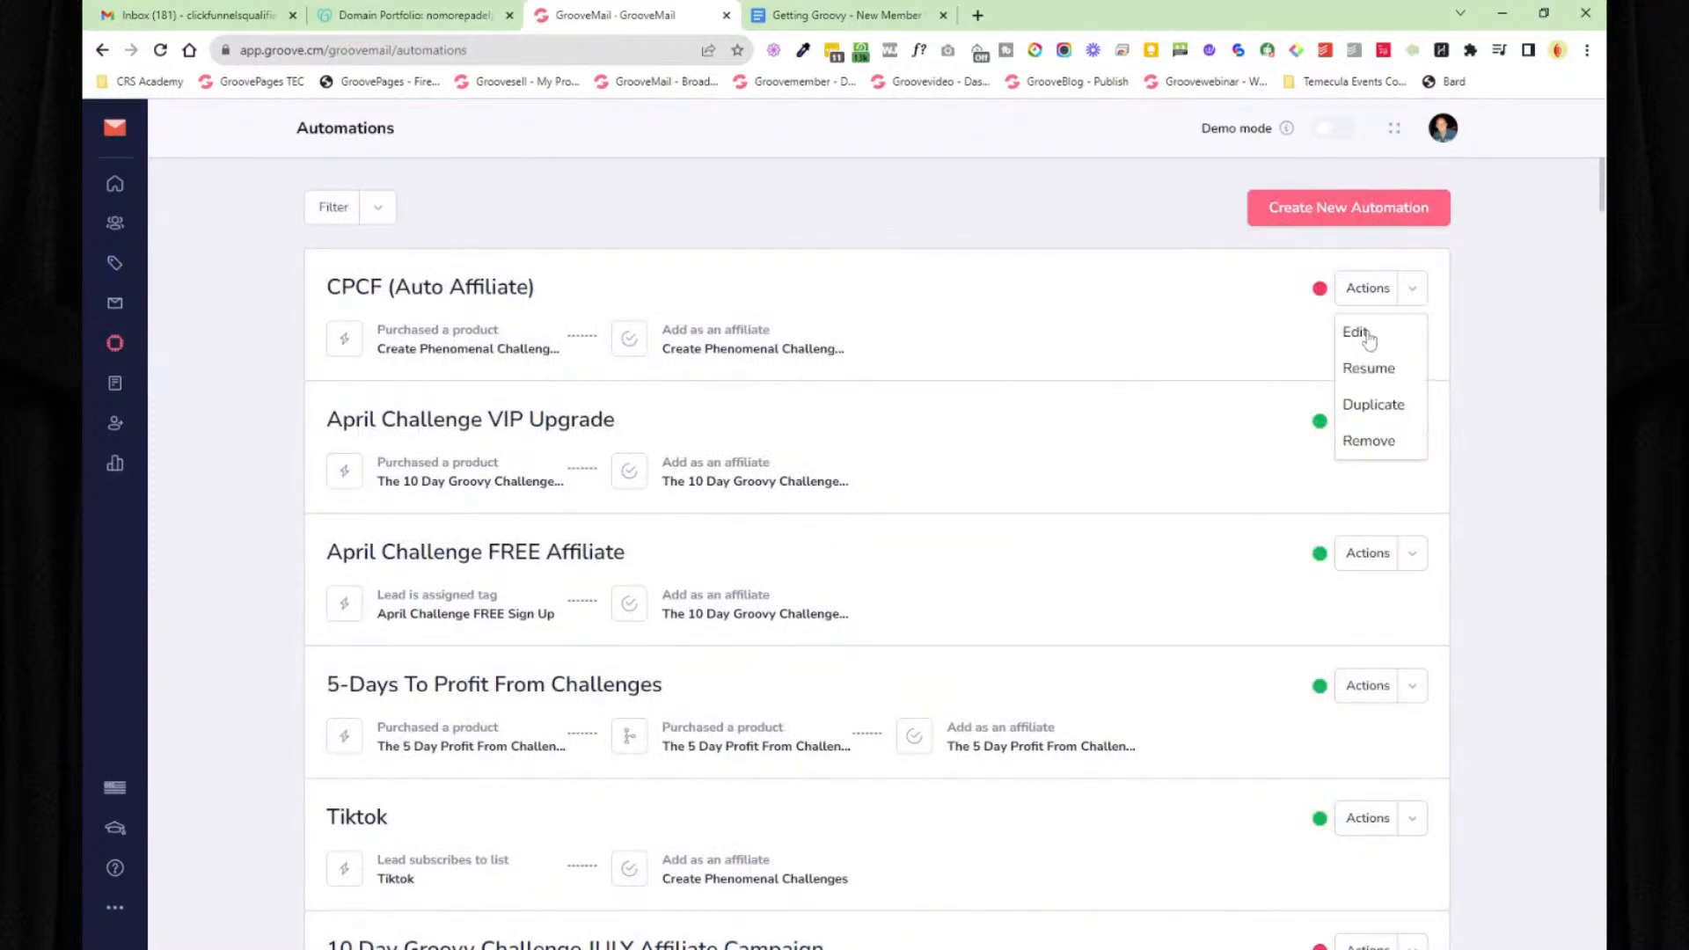
click(1360, 332)
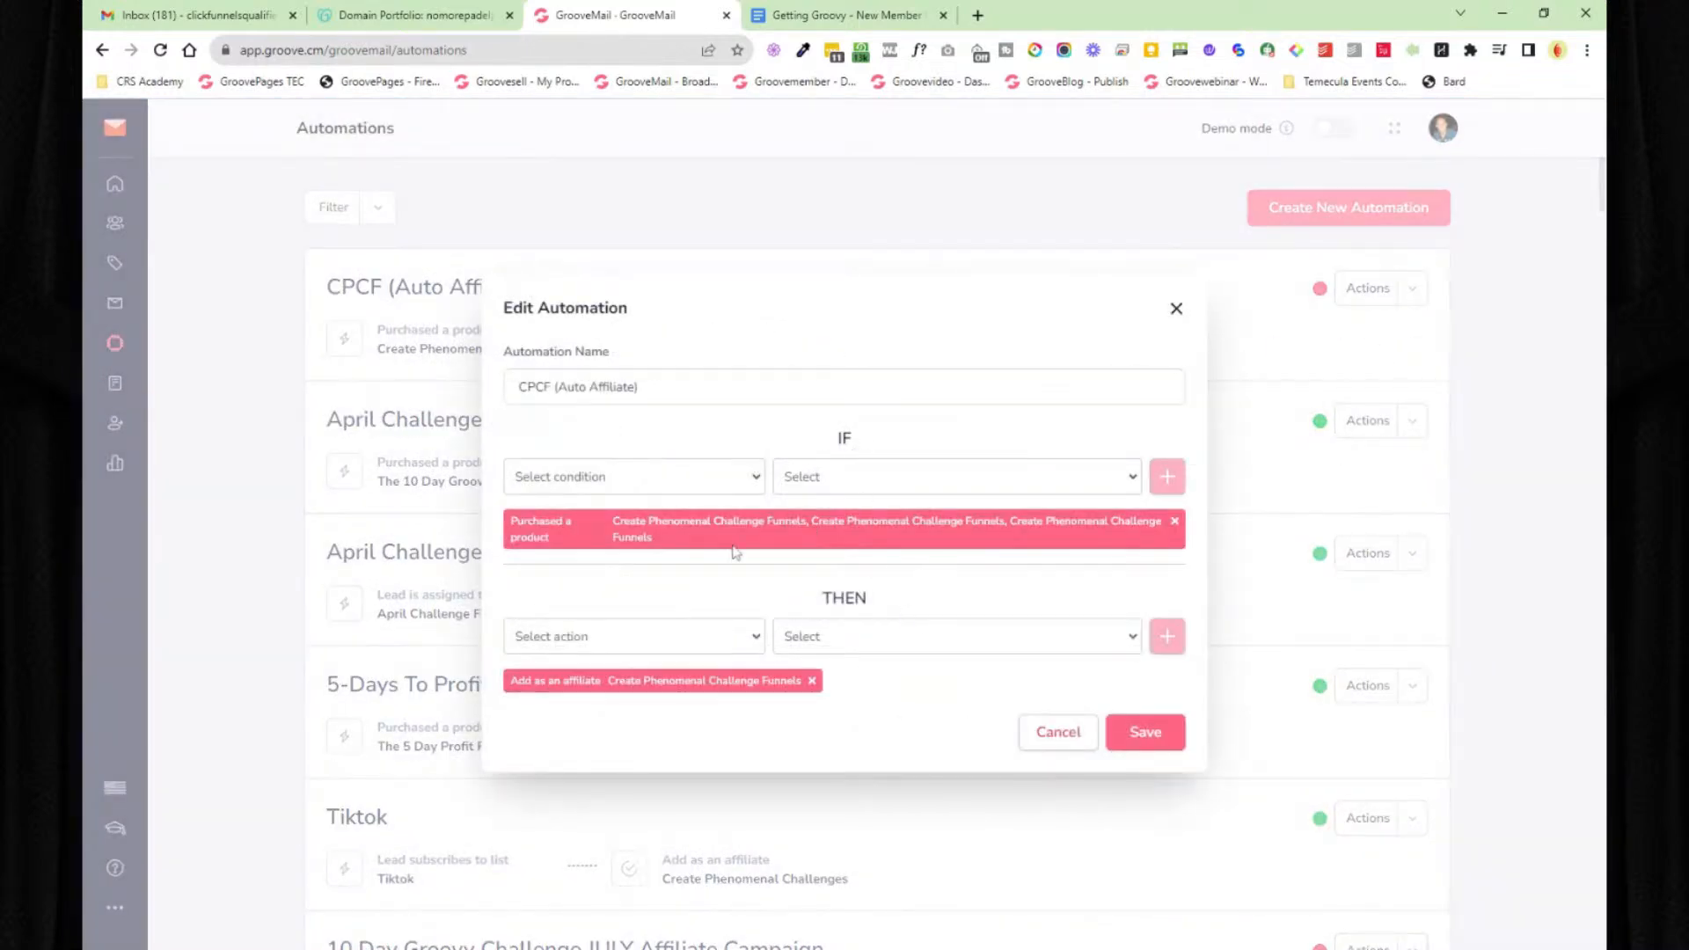
click(682, 506)
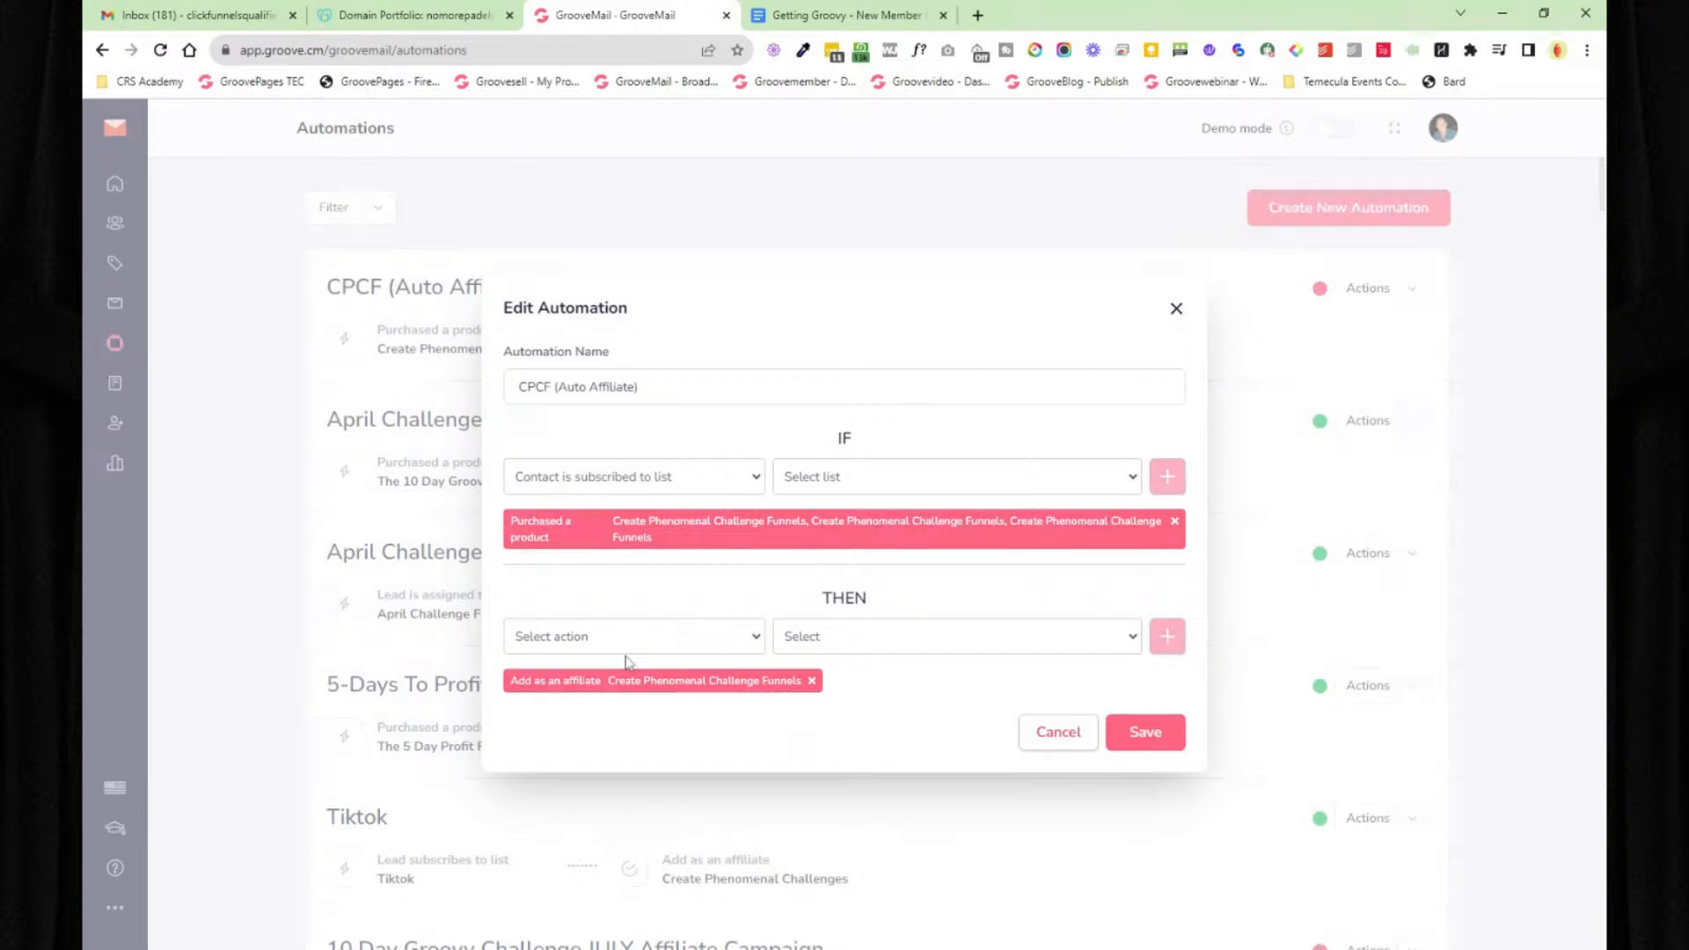
click(1058, 732)
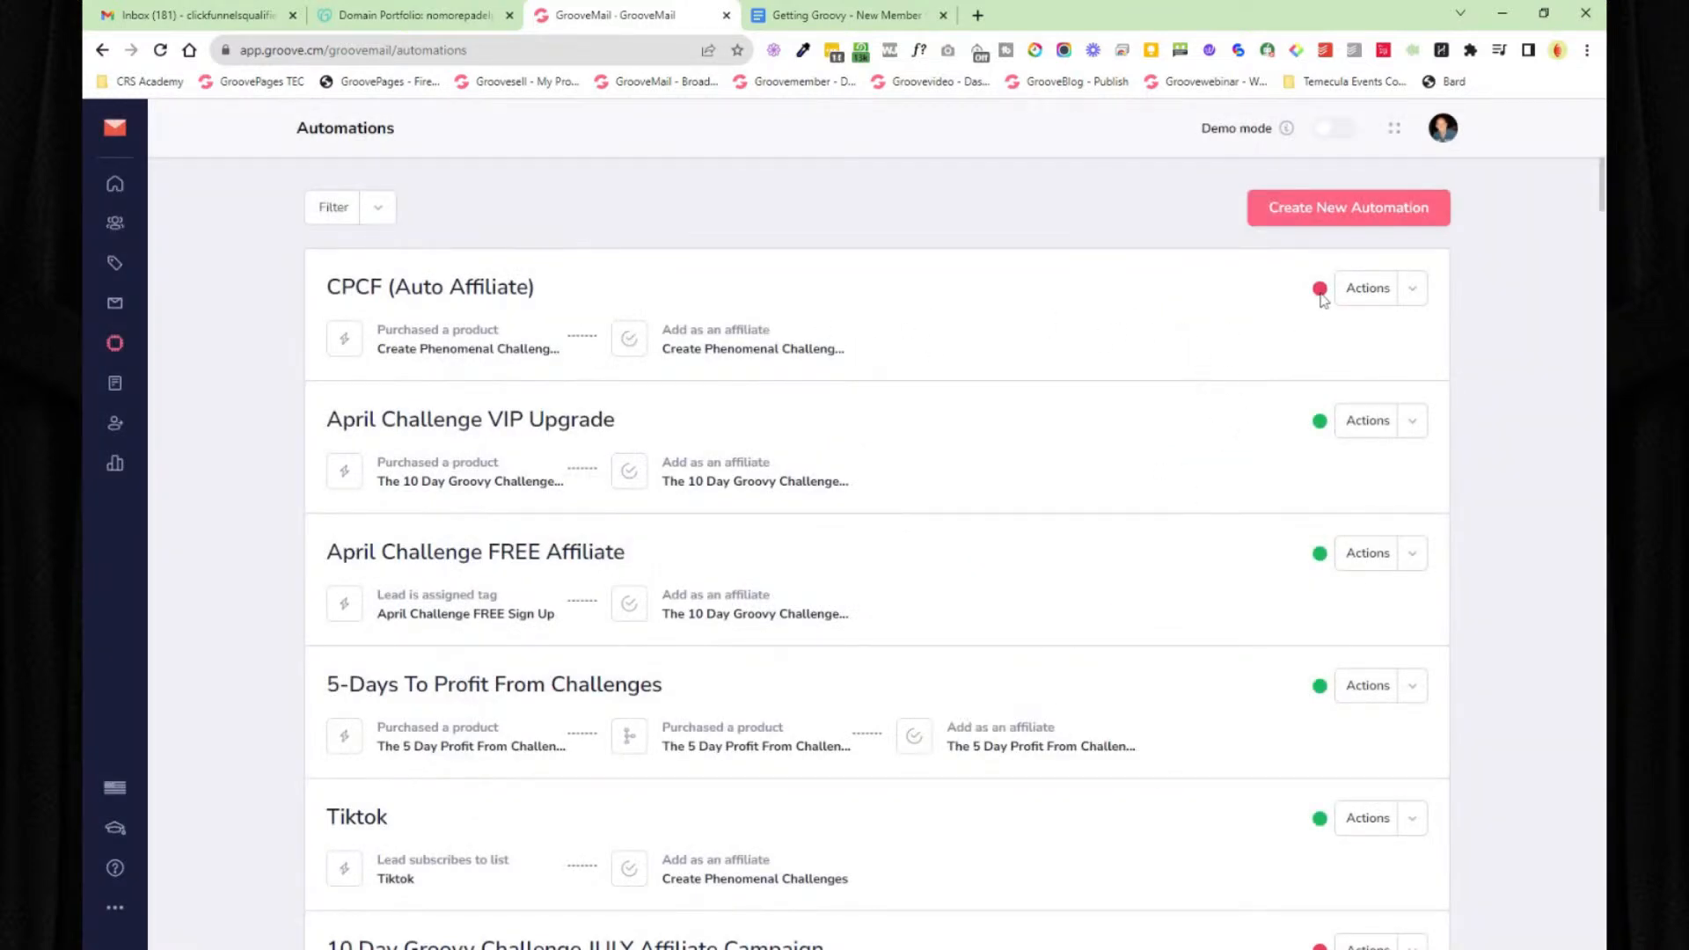
- Resume the CPCF (Auto Affiliate) automation and pause it again
click(1413, 295)
click(1366, 369)
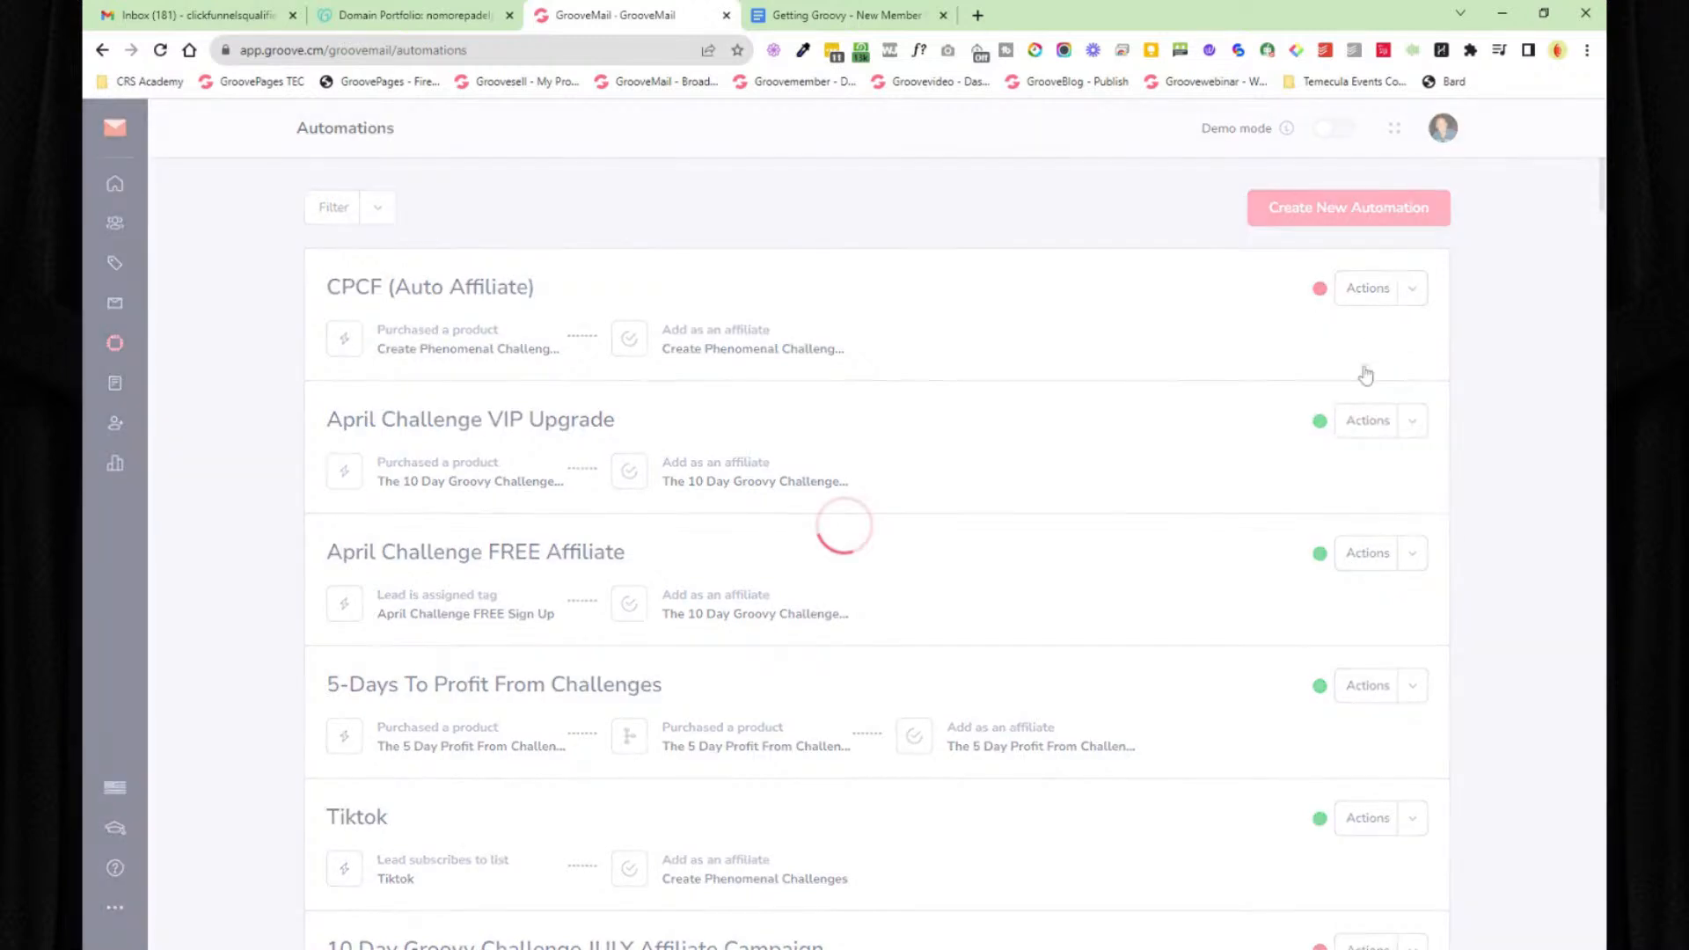
click(1411, 291)
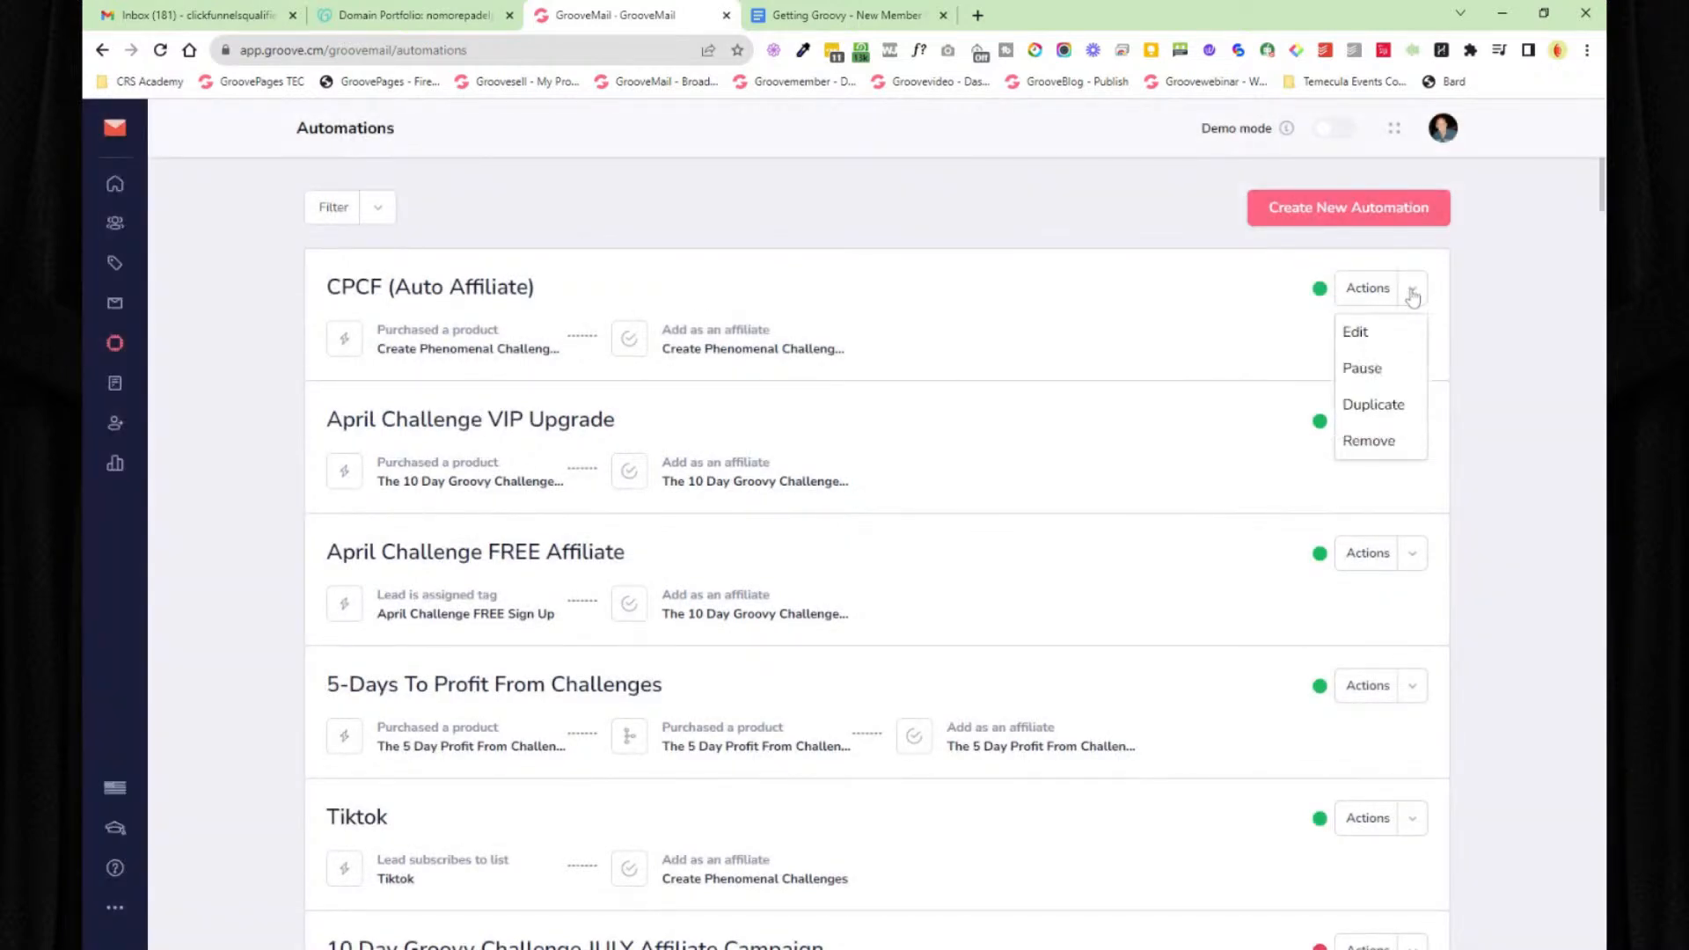
click(1365, 370)
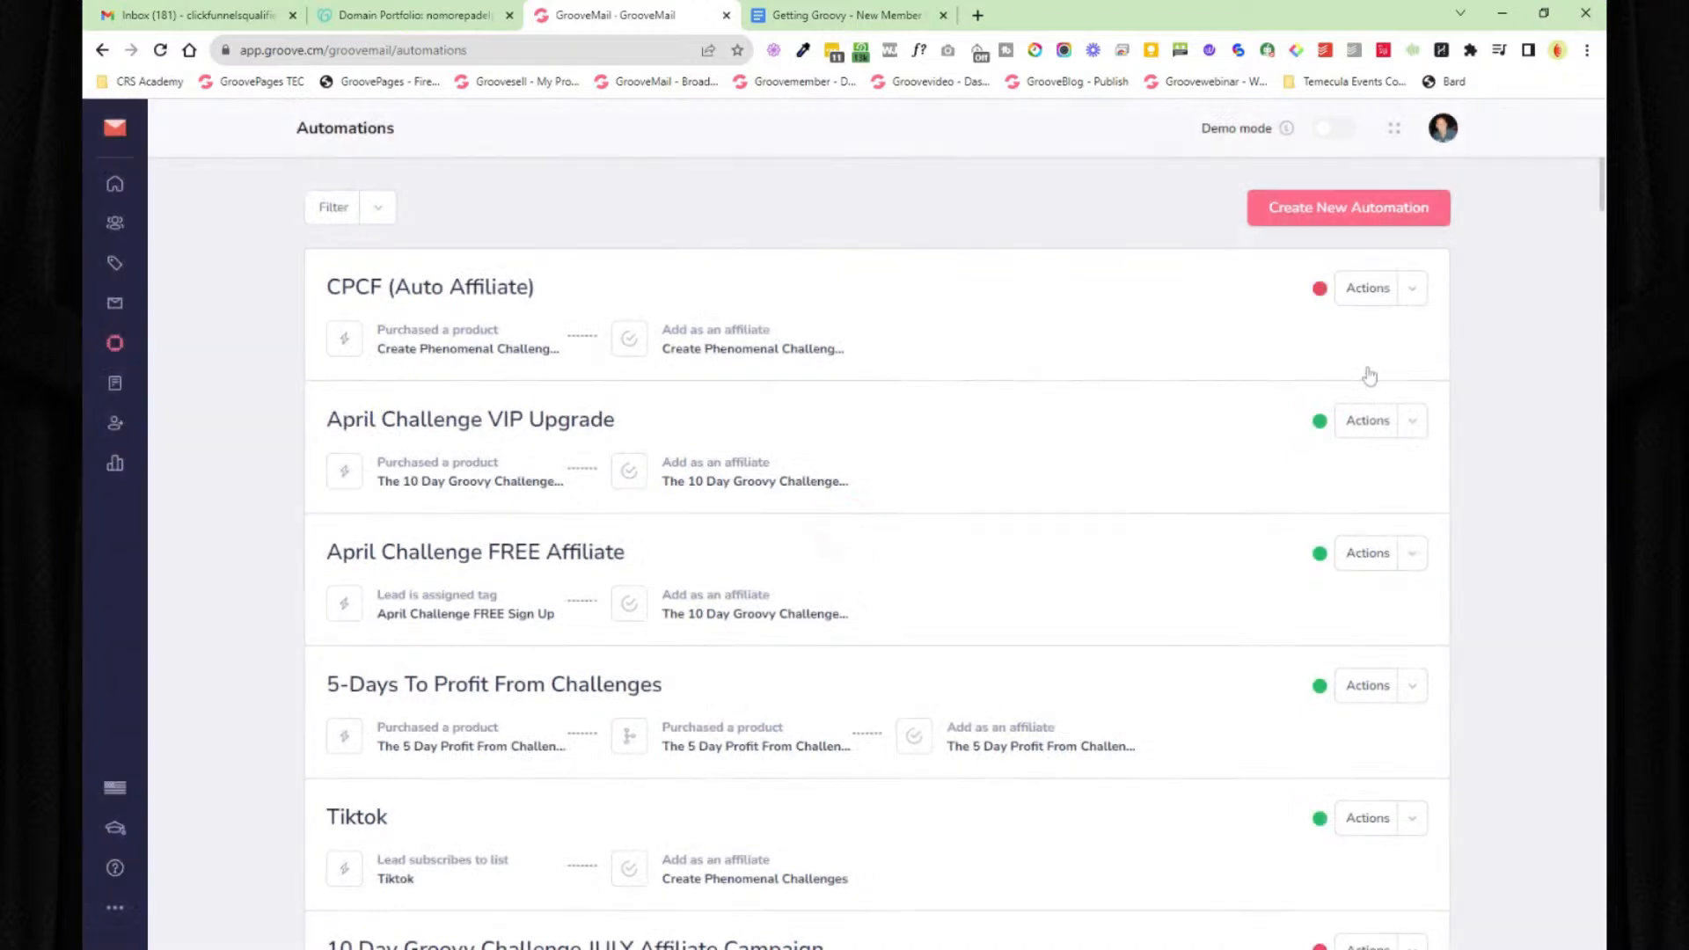
- Go to the GrooveMail forms and open the Test 123 form for editing
click(115, 384)
click(179, 221)
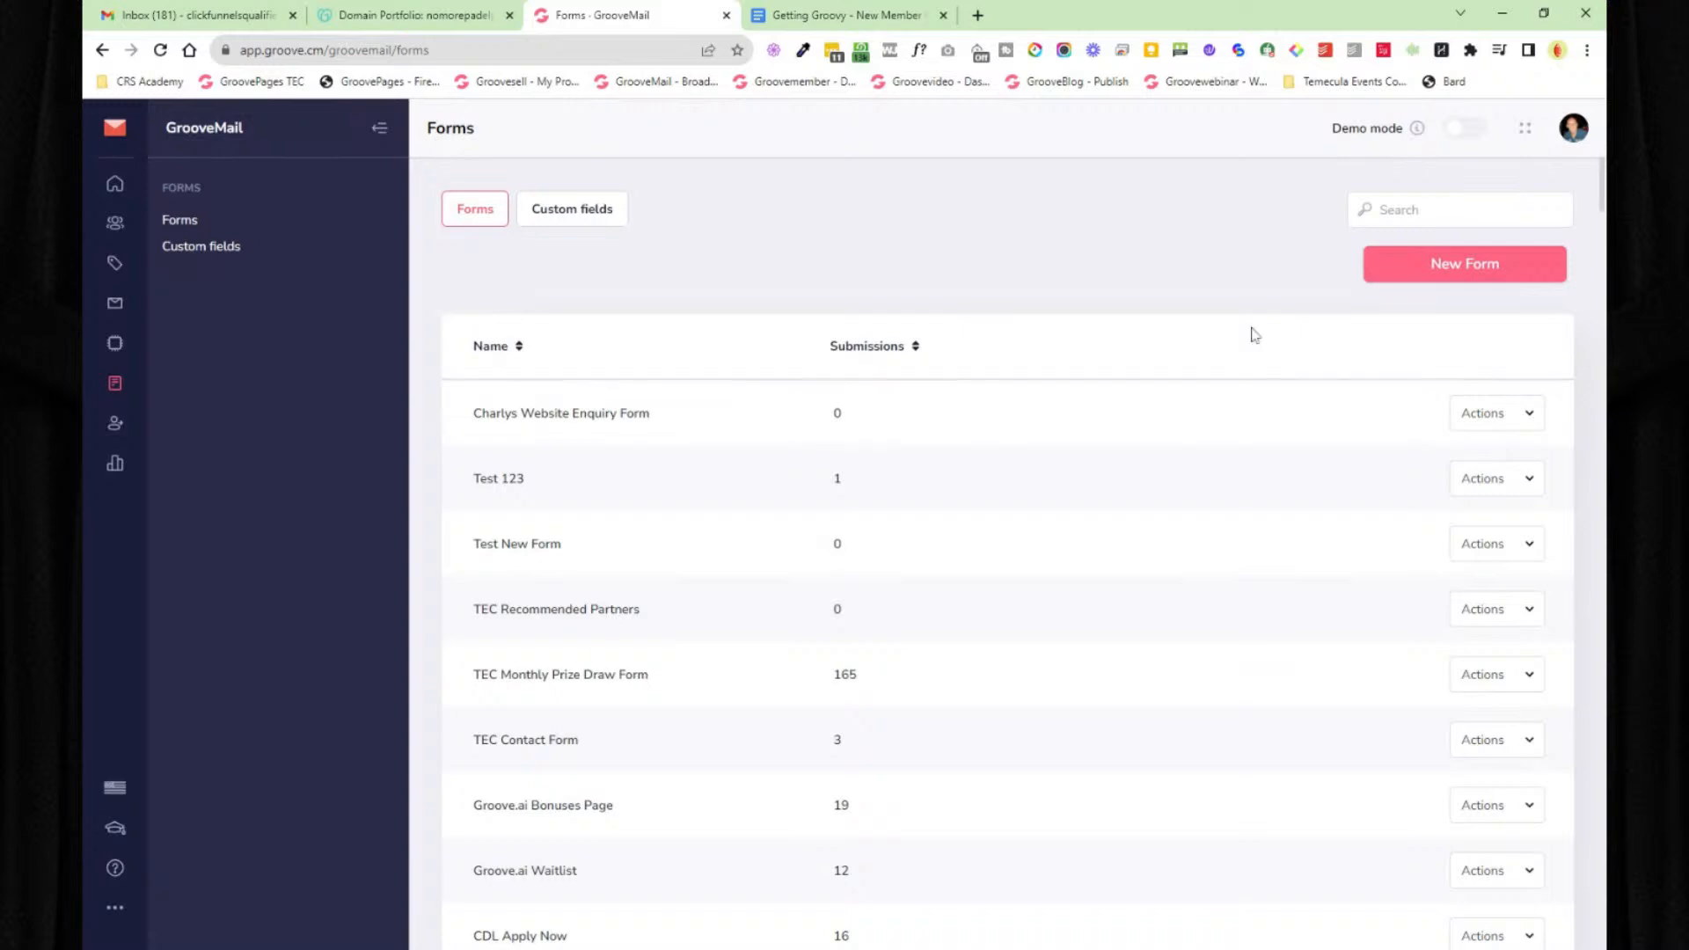
click(1531, 478)
click(1470, 558)
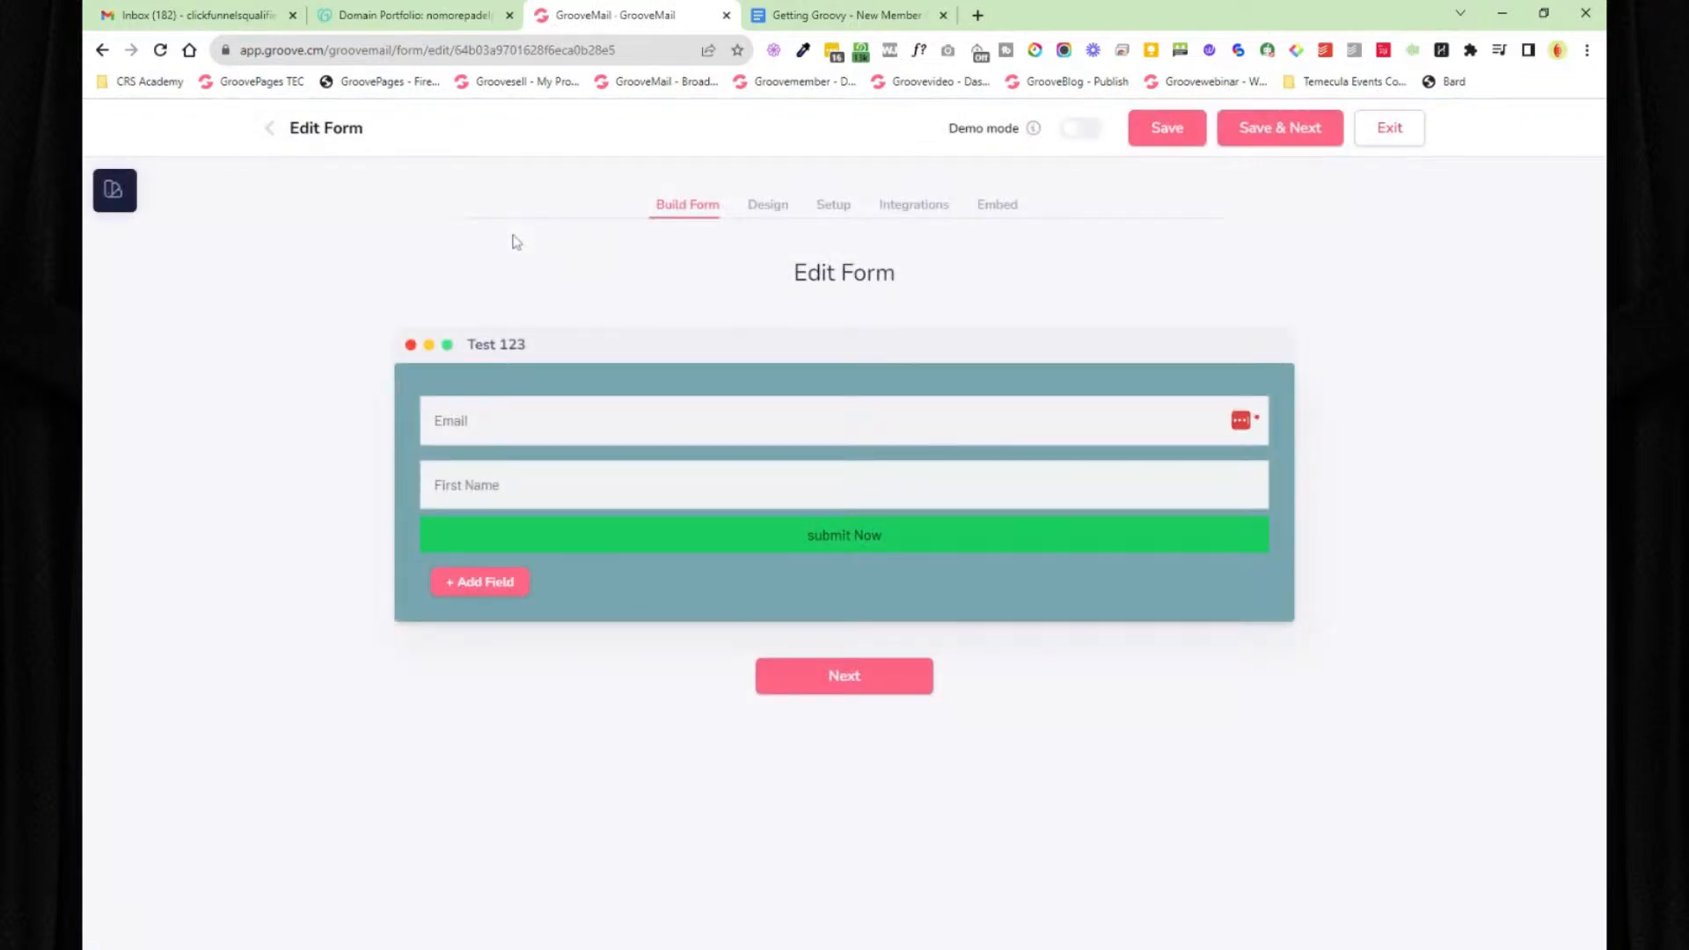
- Review the form's Design, Setup, Integrations with memberships, and Embed stages, and return to its Setup stage
click(765, 208)
click(836, 210)
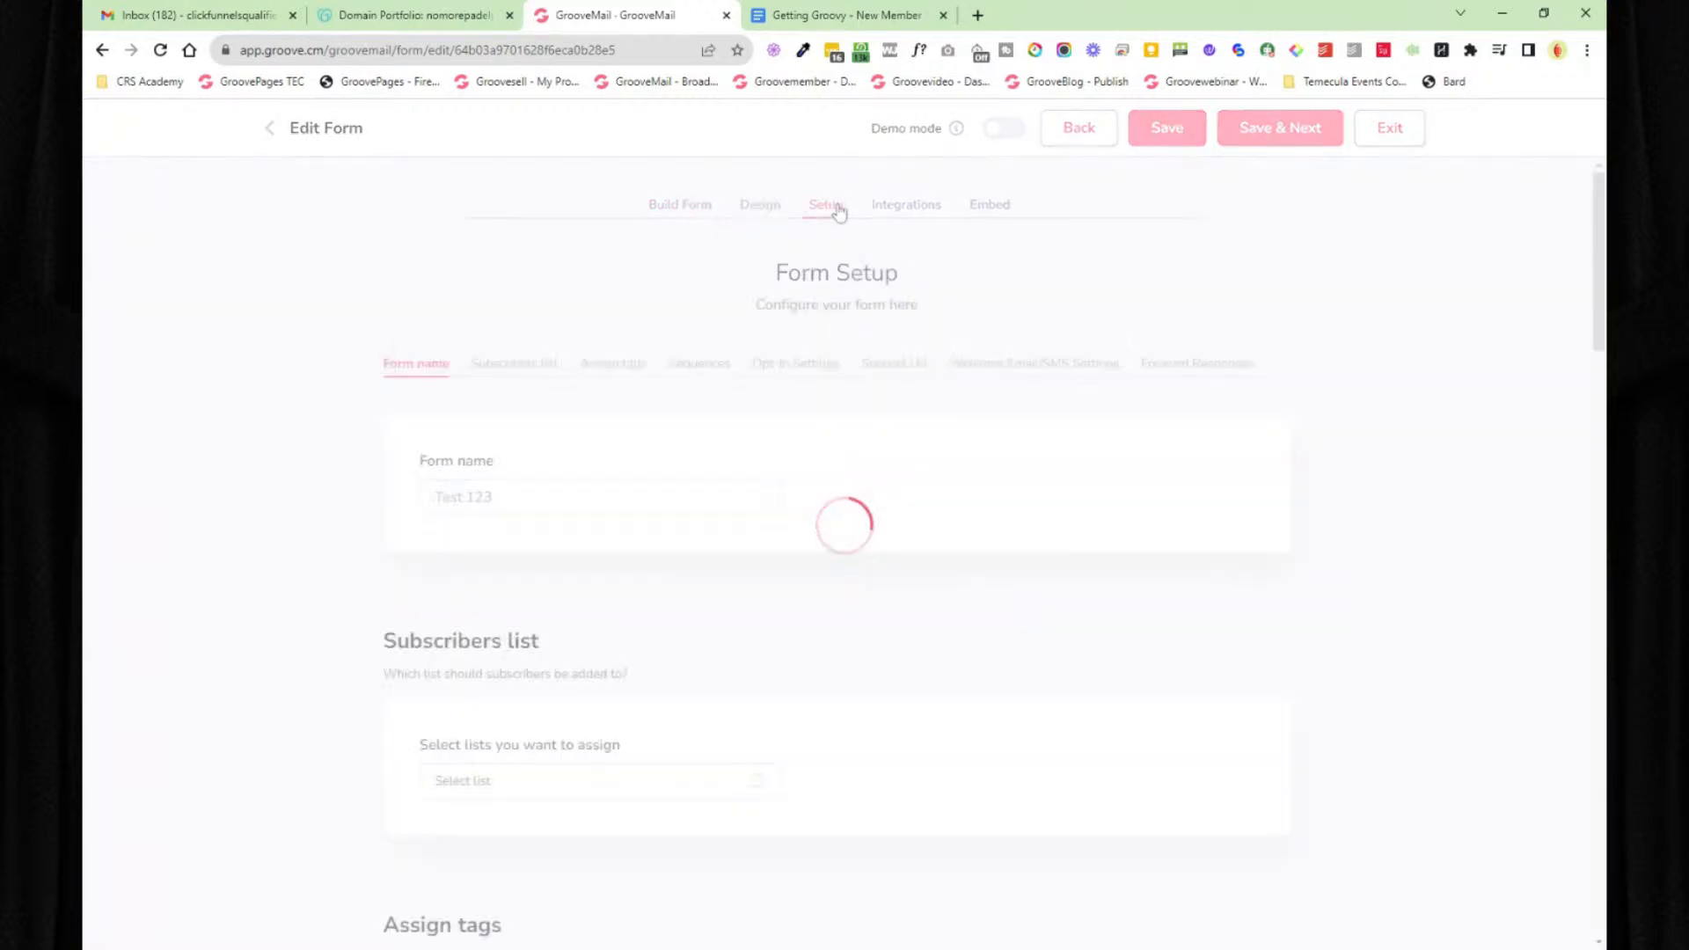
click(891, 211)
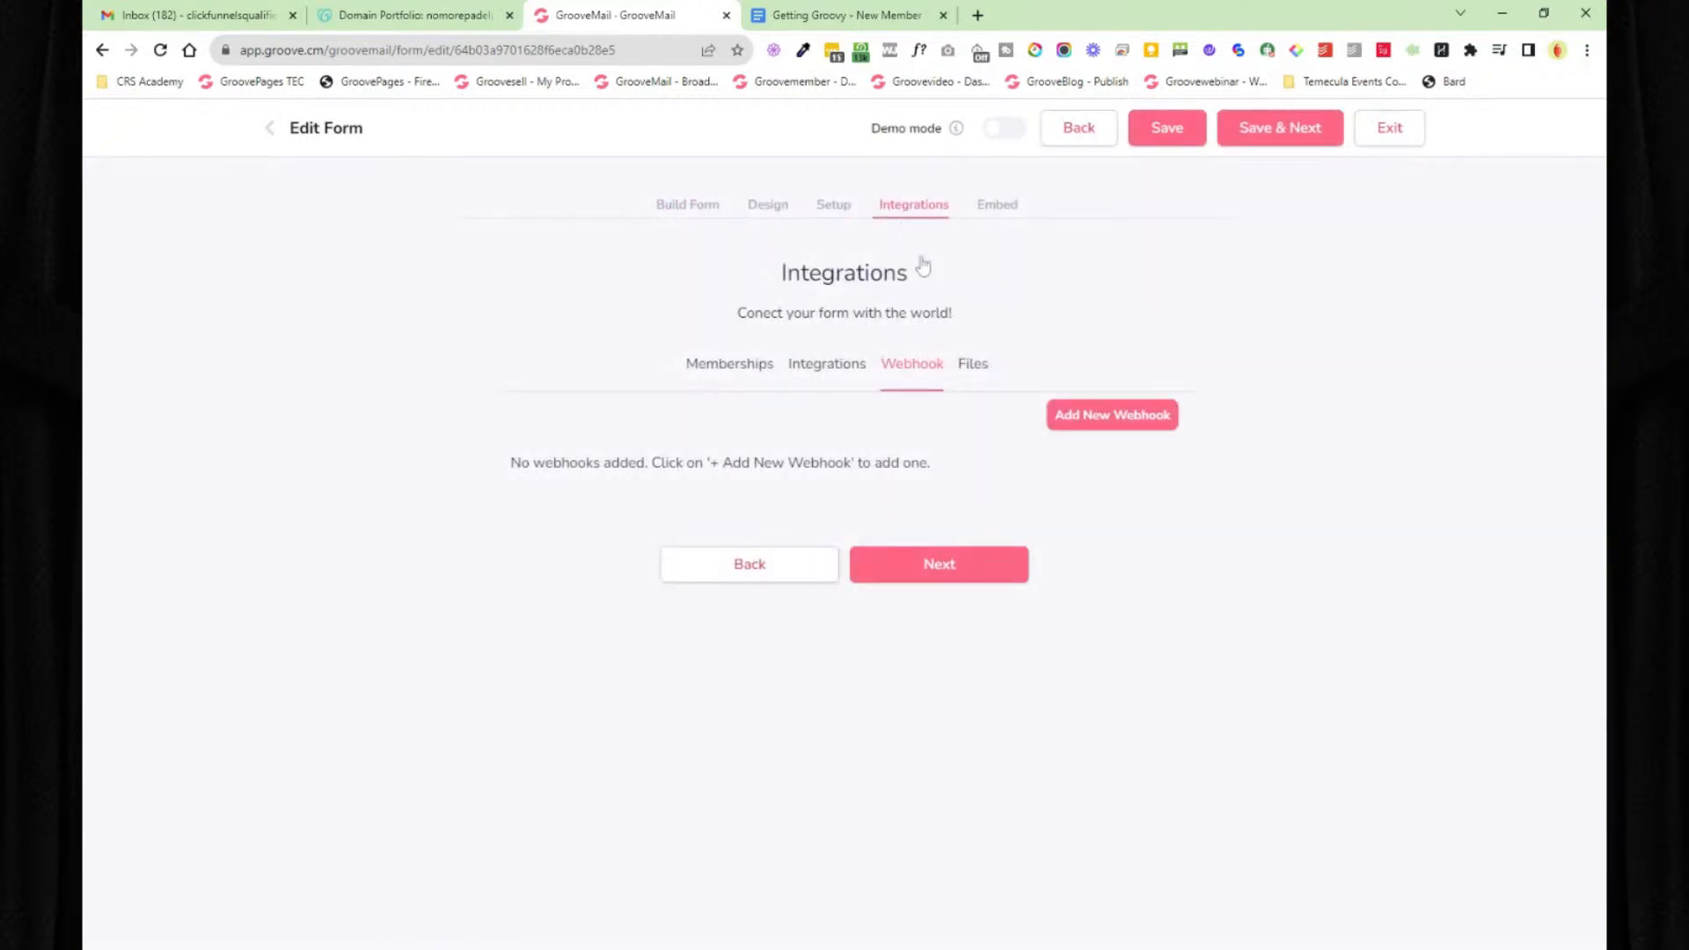
click(718, 360)
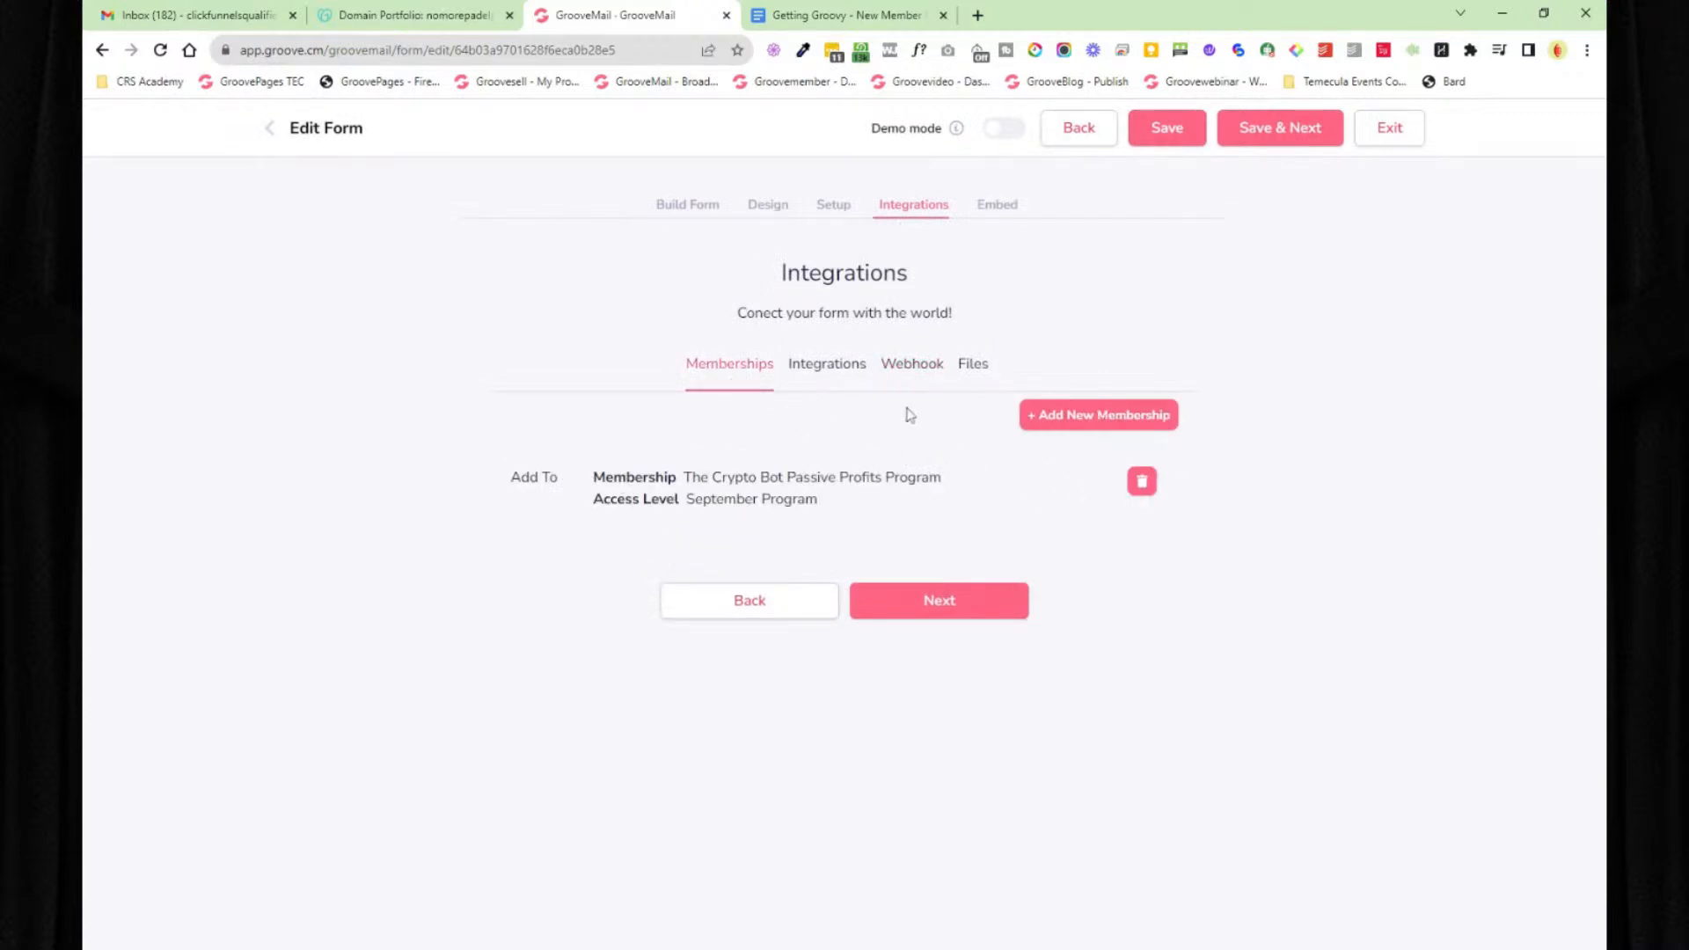
click(992, 207)
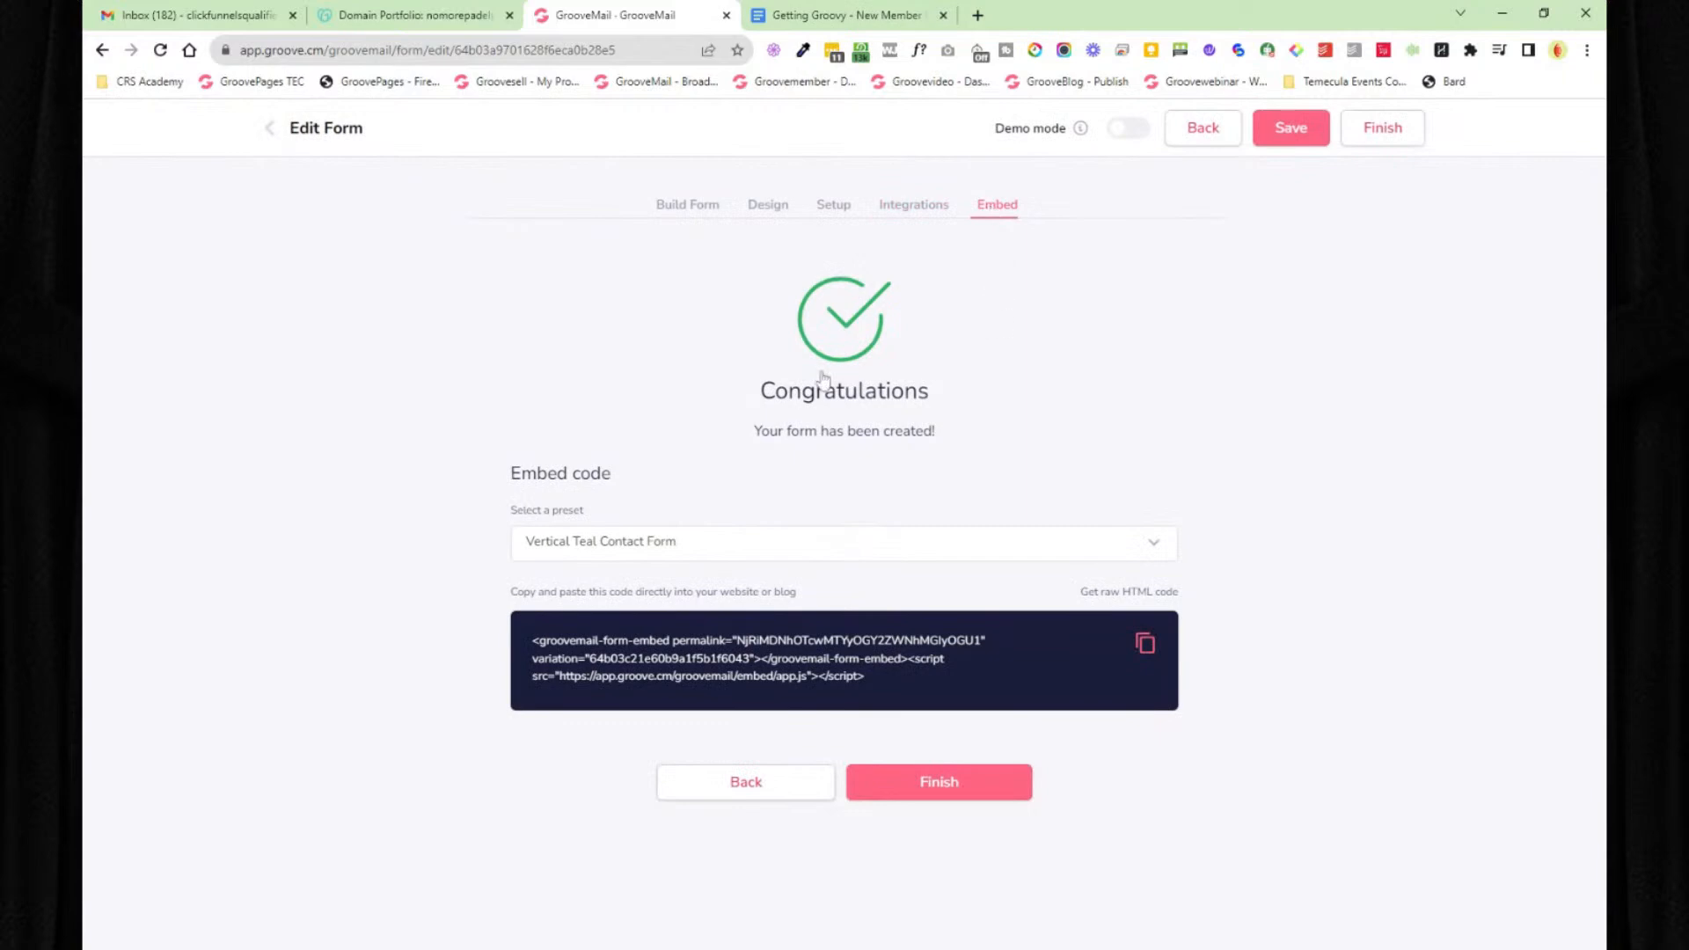
click(1218, 139)
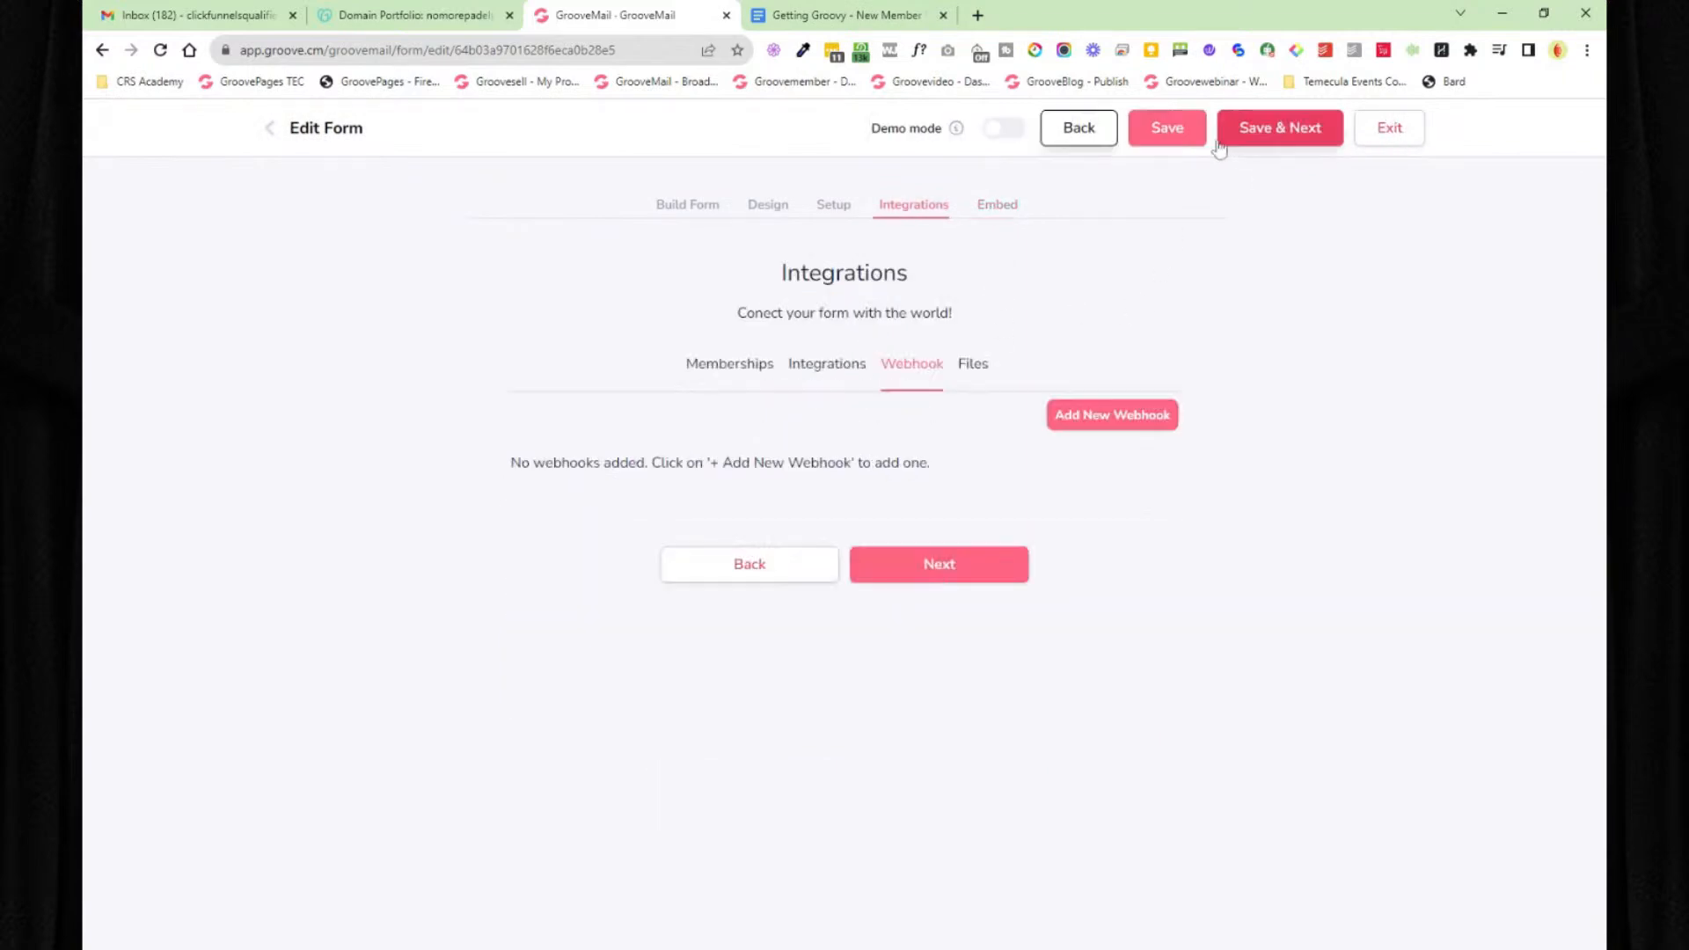
click(1089, 125)
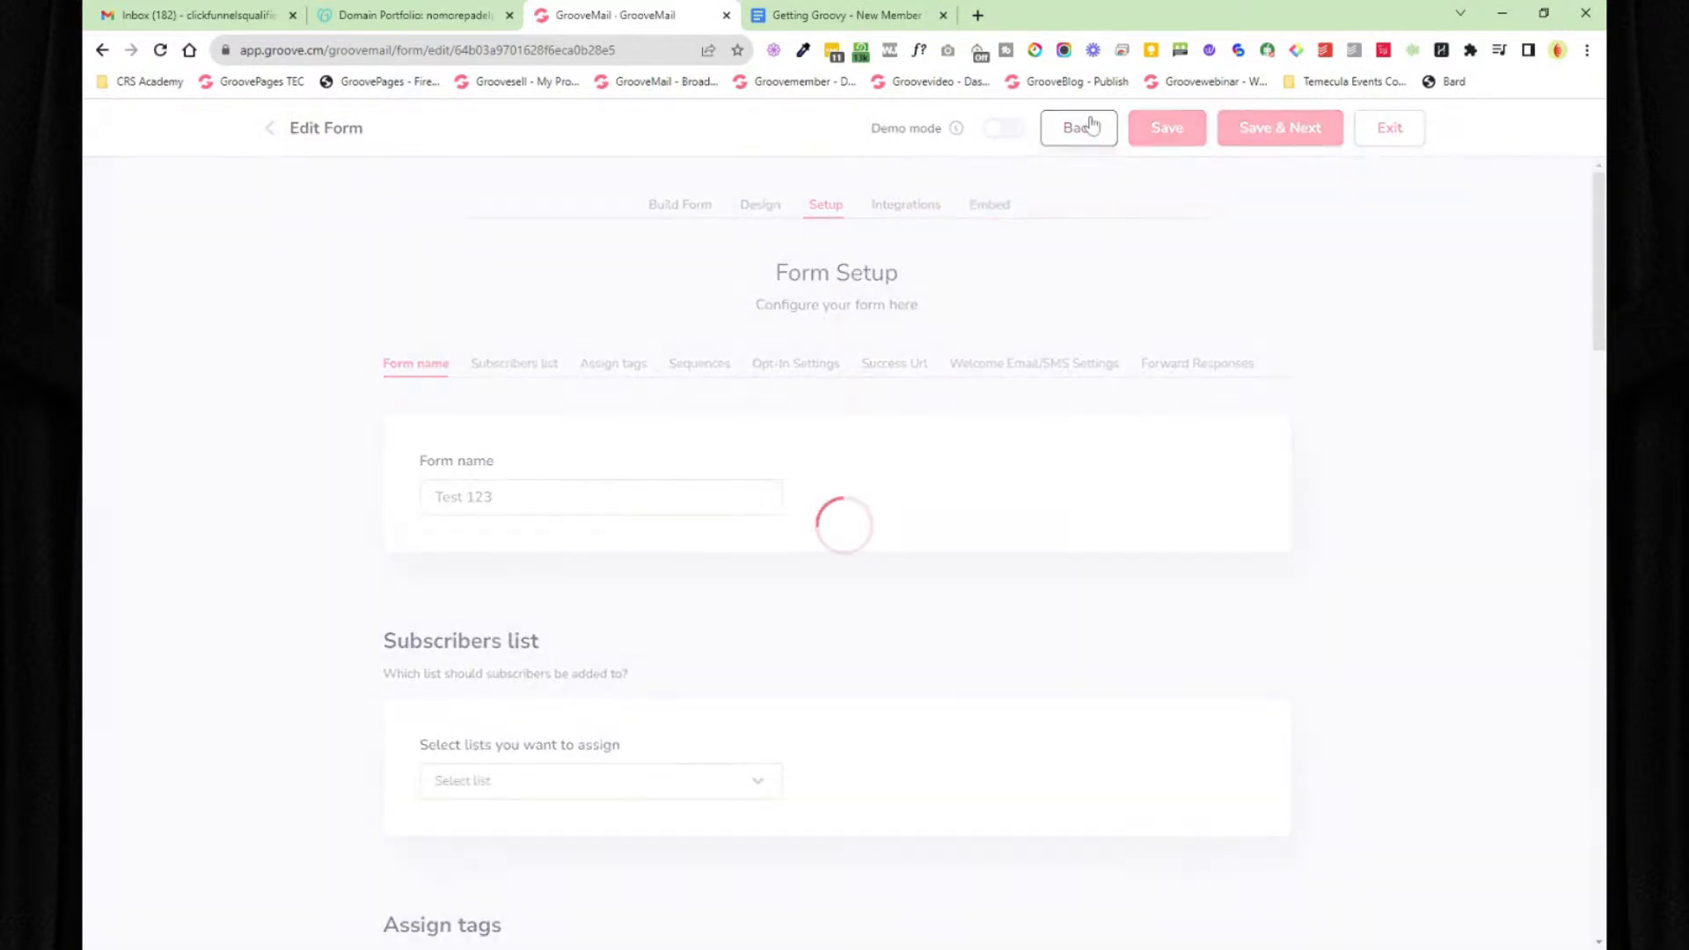
- Leave the Test 123 form, go to GrooveMail's email senders and open a blank new sender
click(266, 132)
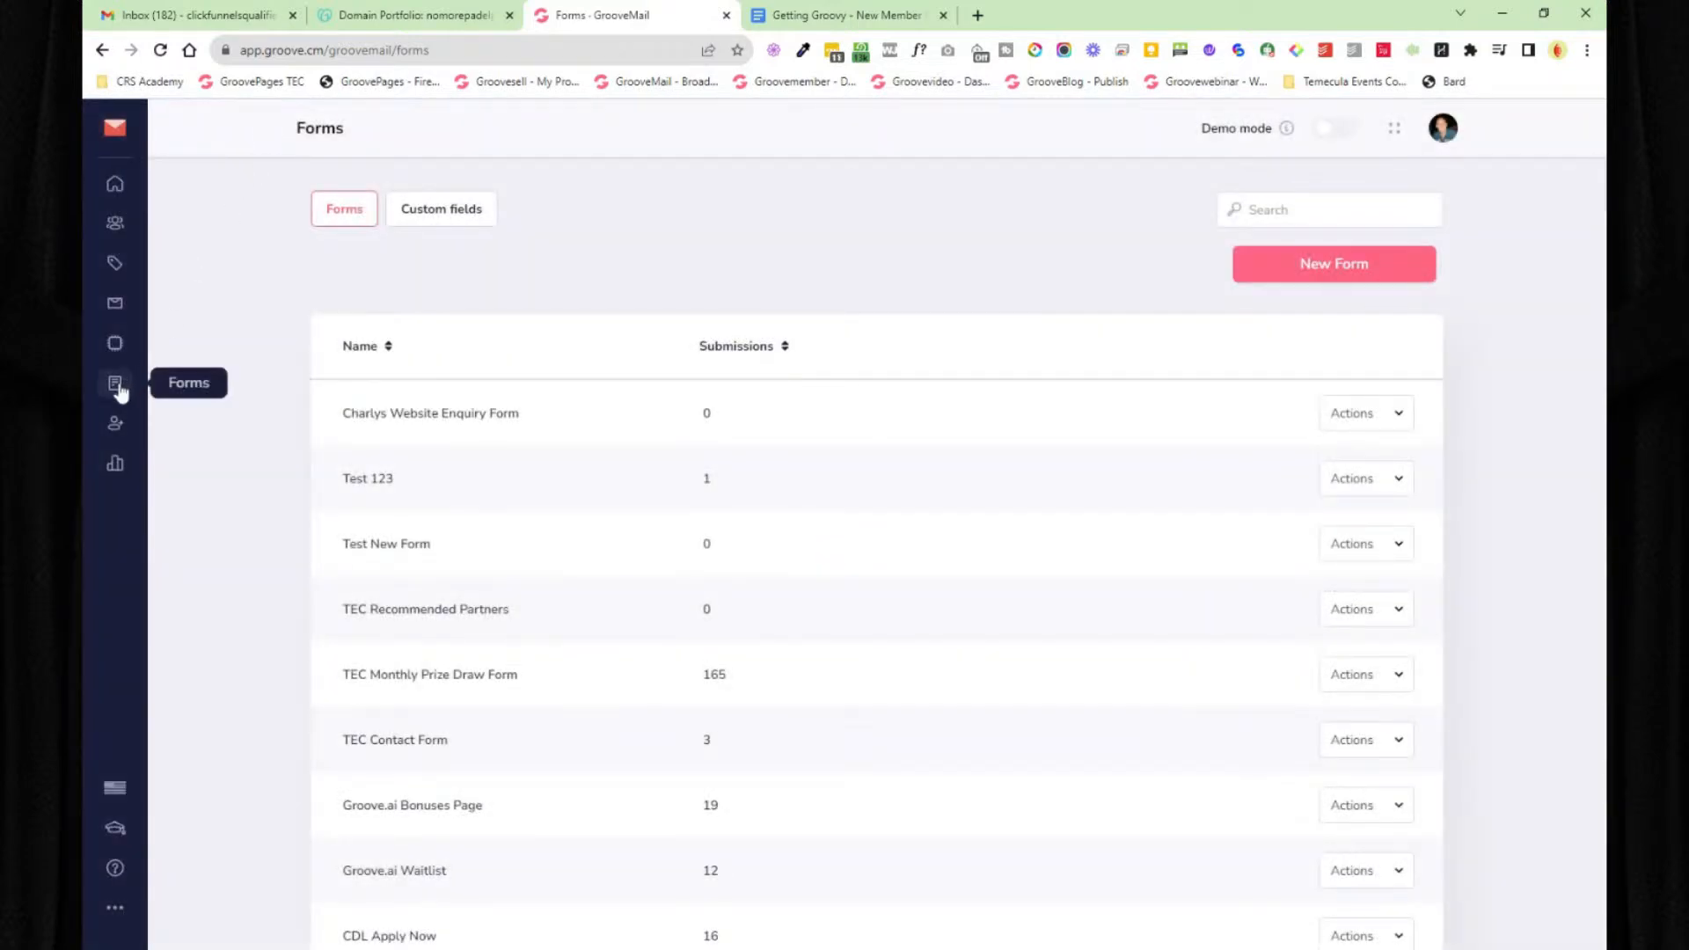
click(115, 424)
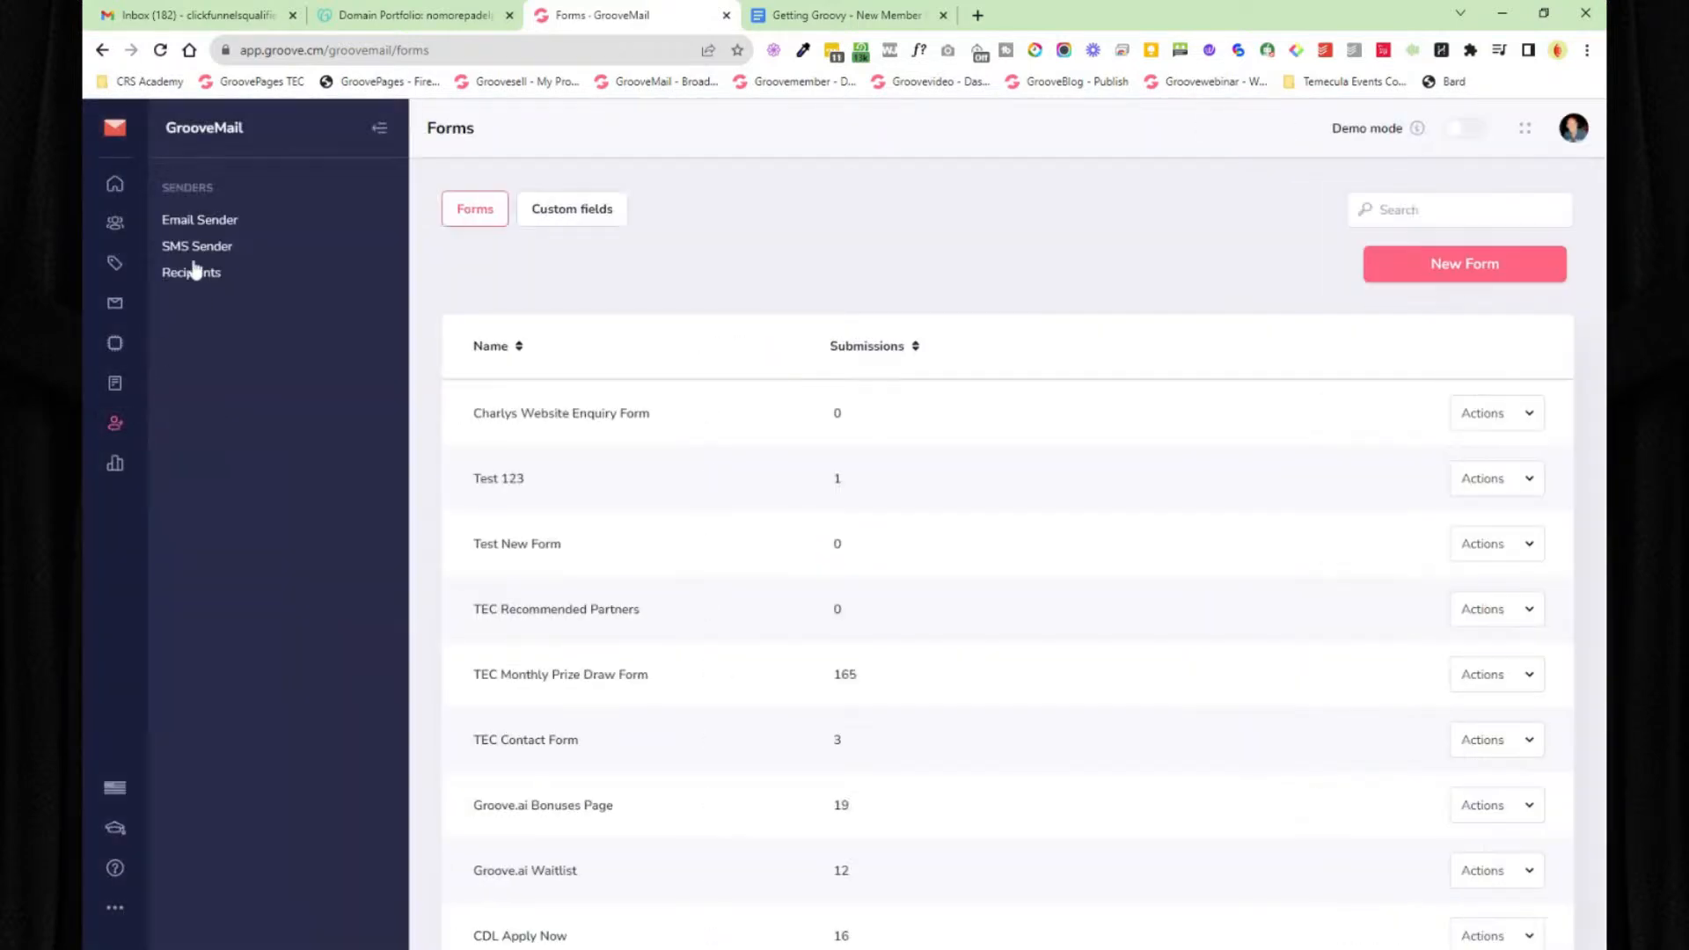
click(199, 220)
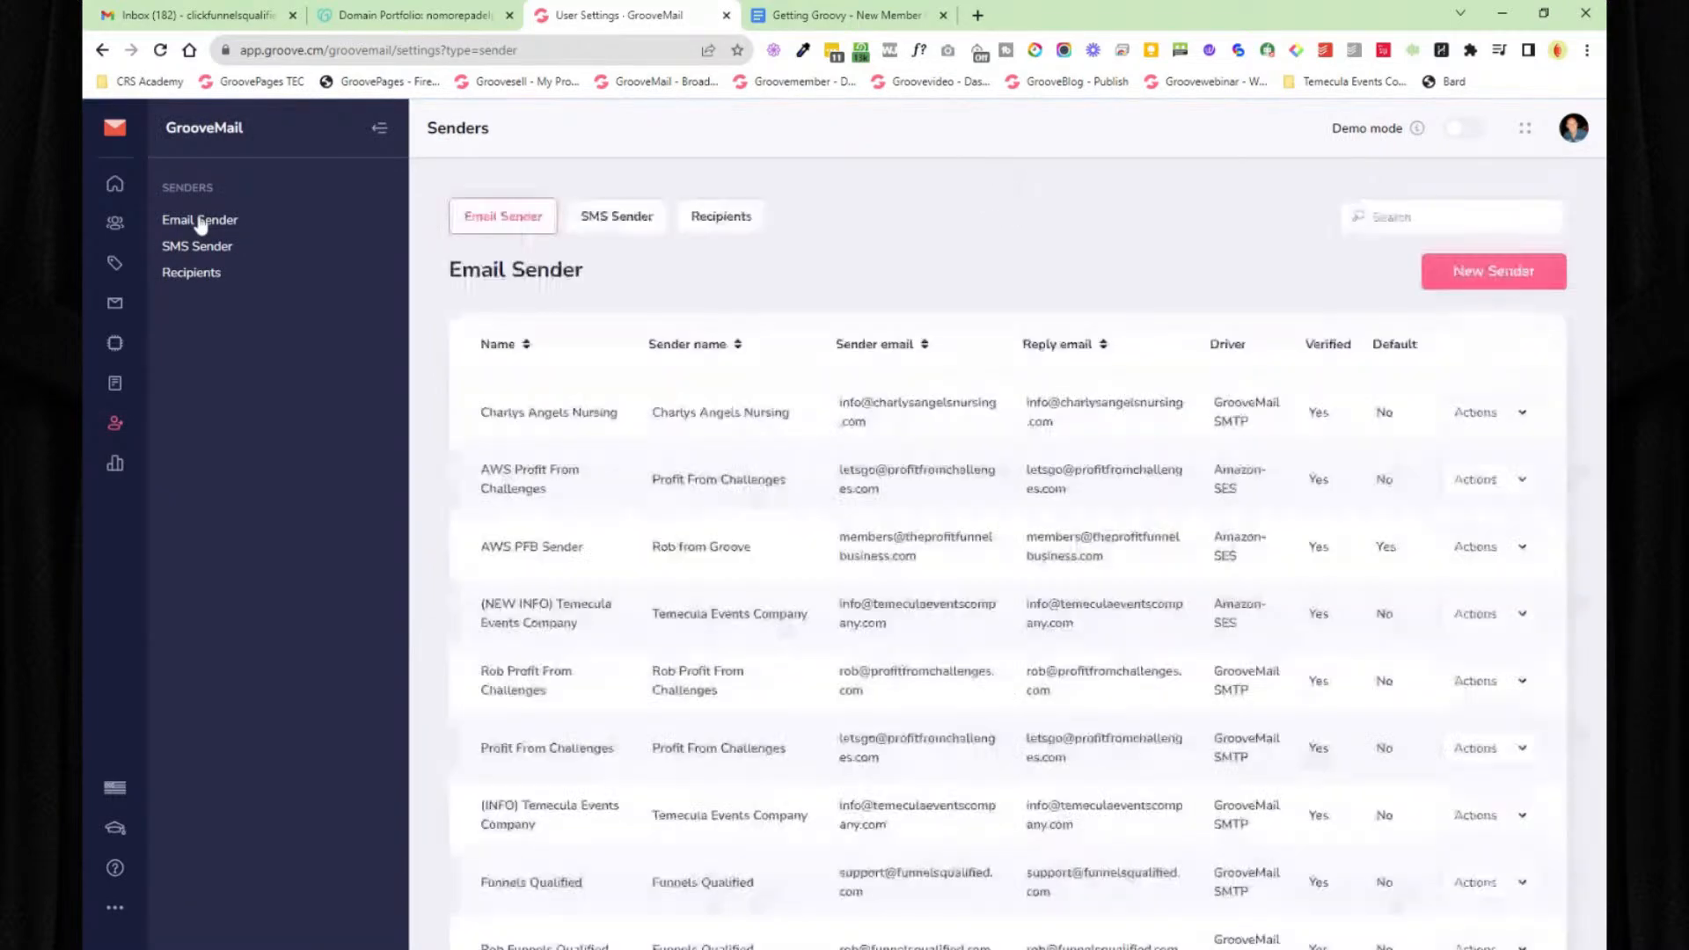
click(379, 130)
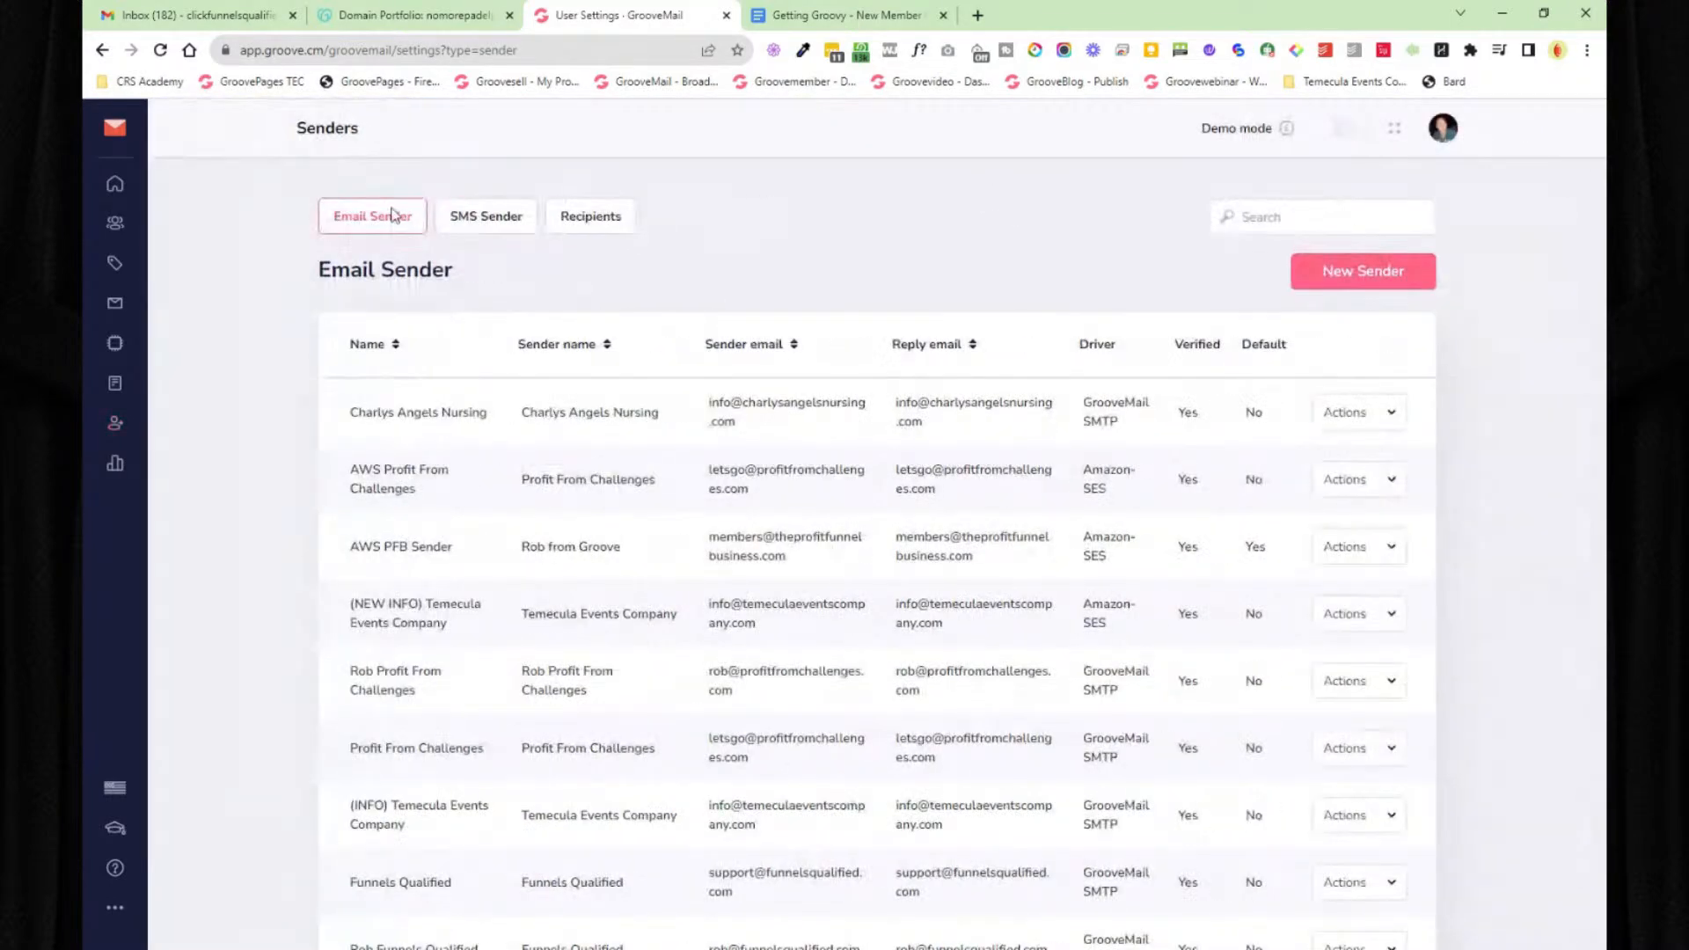
click(1389, 281)
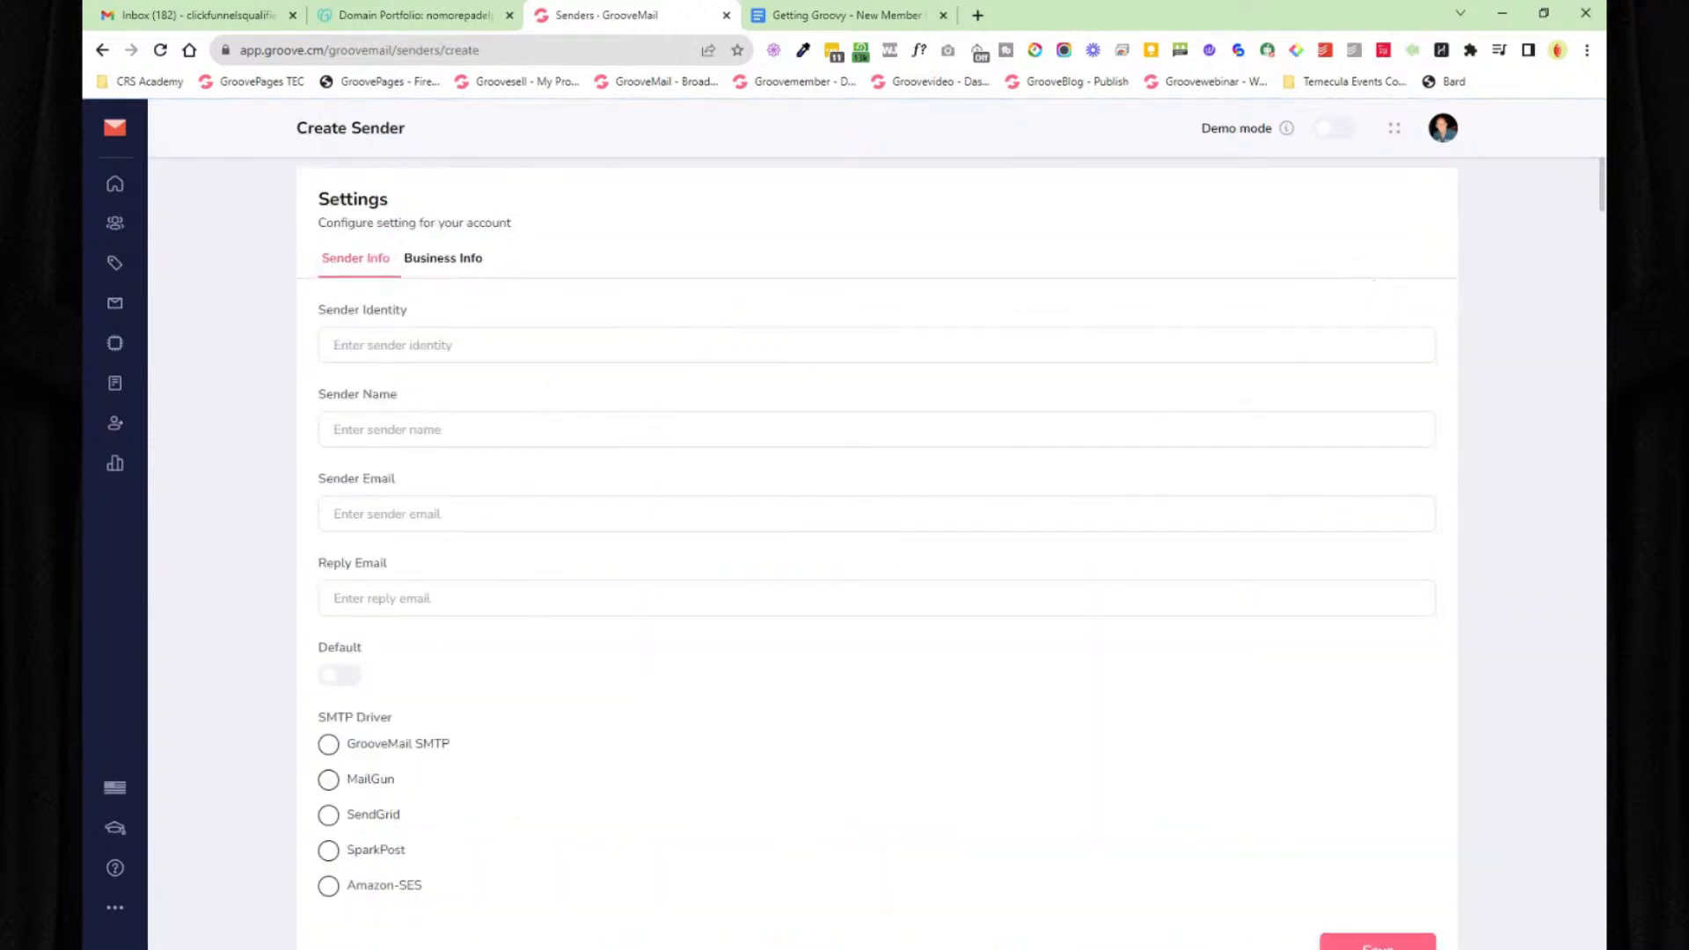
- Compare the new sender's SMTP driver settings for GrooveMail SMTP, SendGrid, SparkPost, MailGun and Amazon-SES, leaving Amazon-SES selected
drag(348, 746, 465, 750)
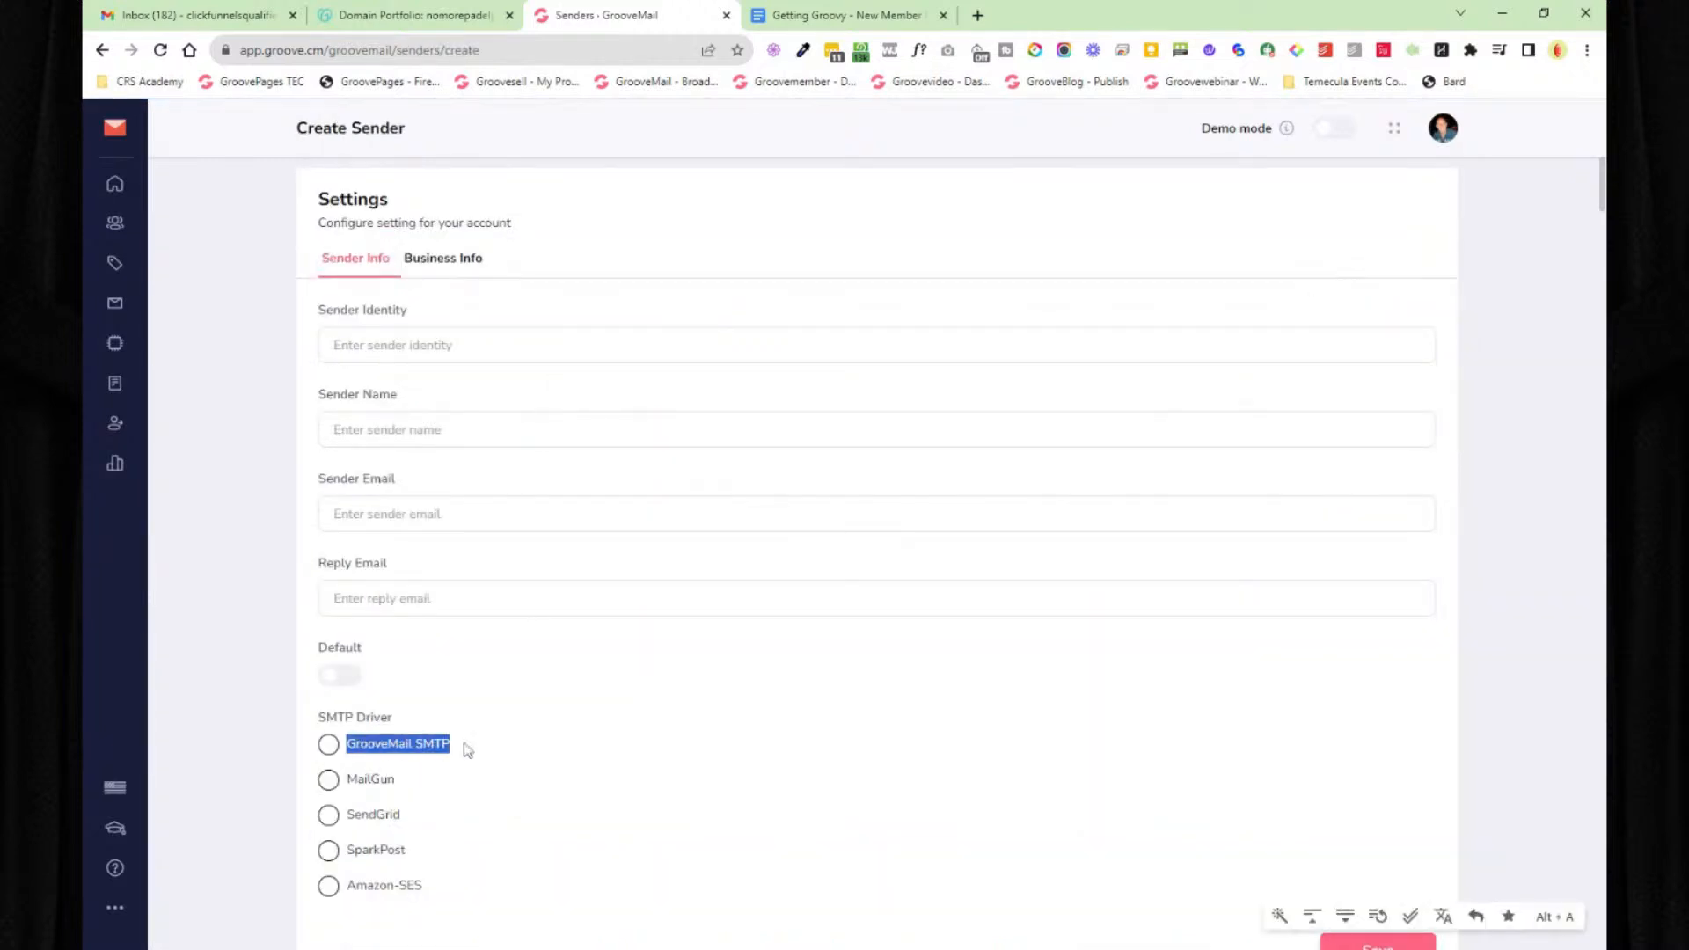
scroll(529, 734, down, 1)
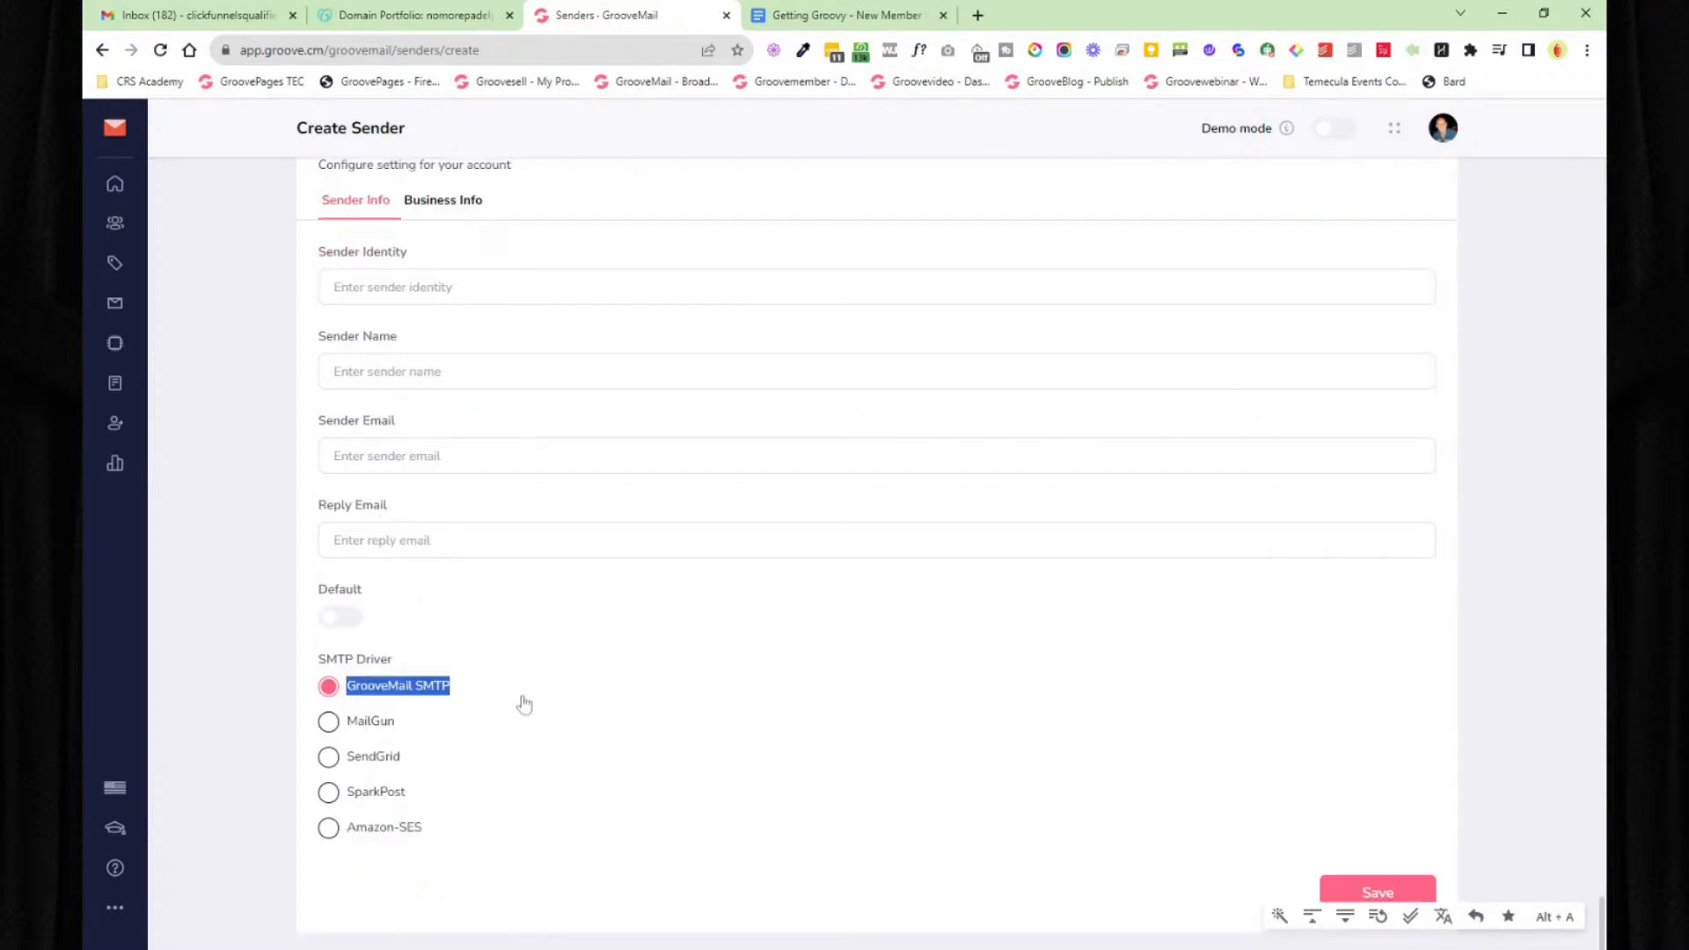
click(332, 831)
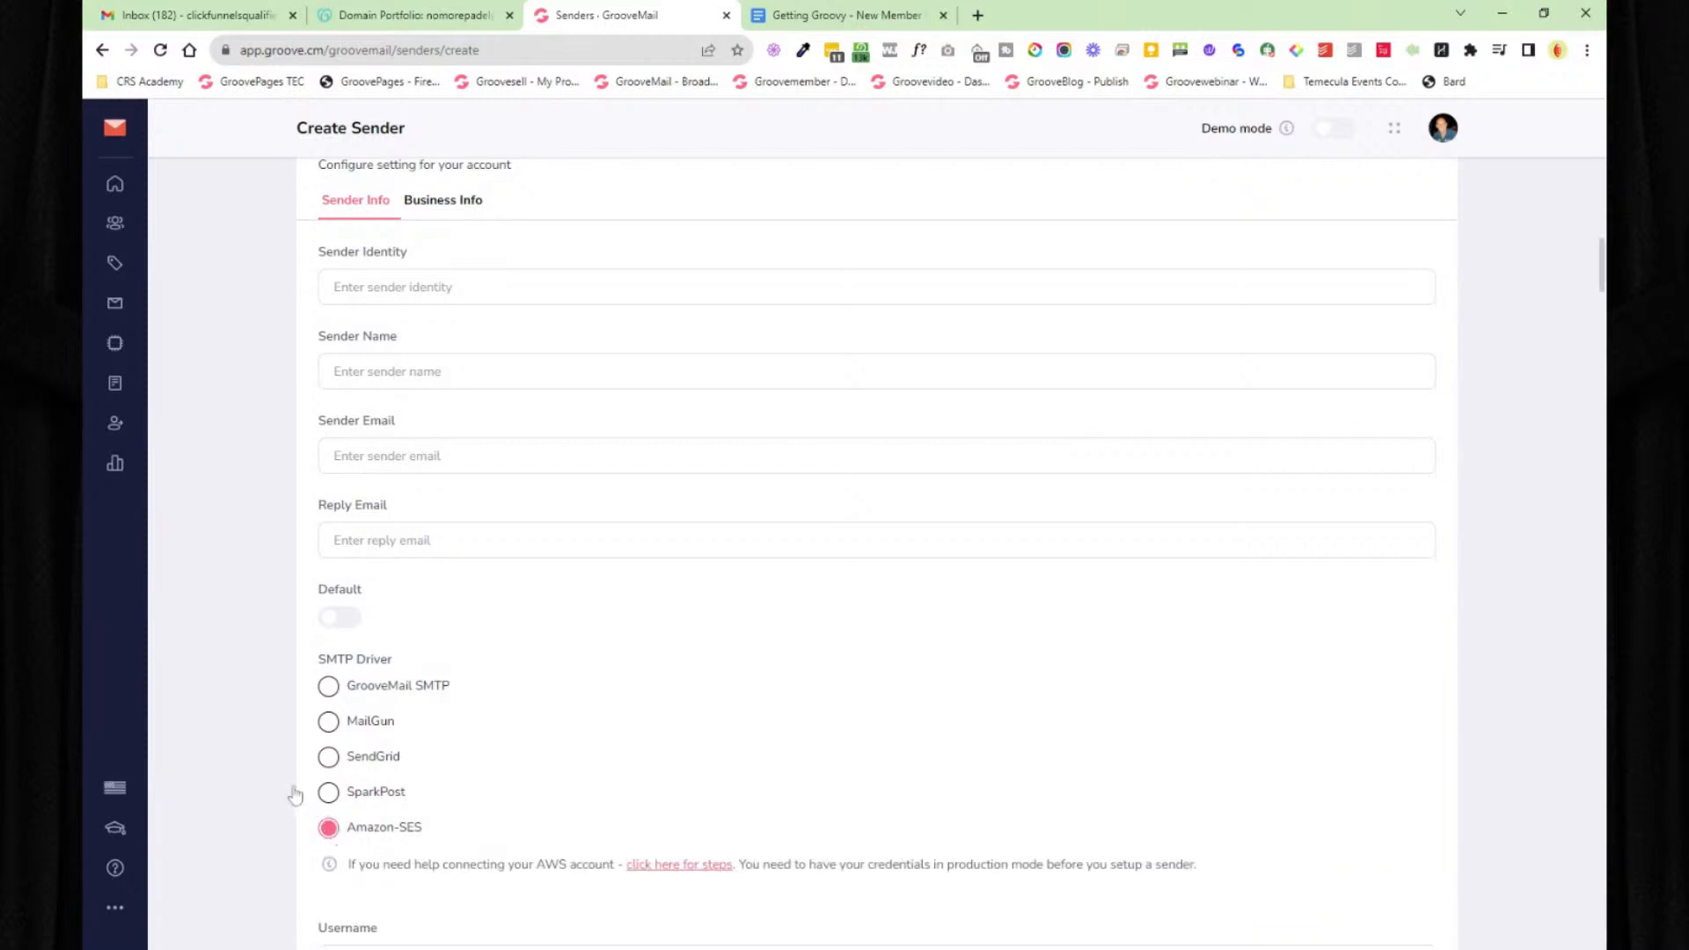
scroll(295, 783, down, 1)
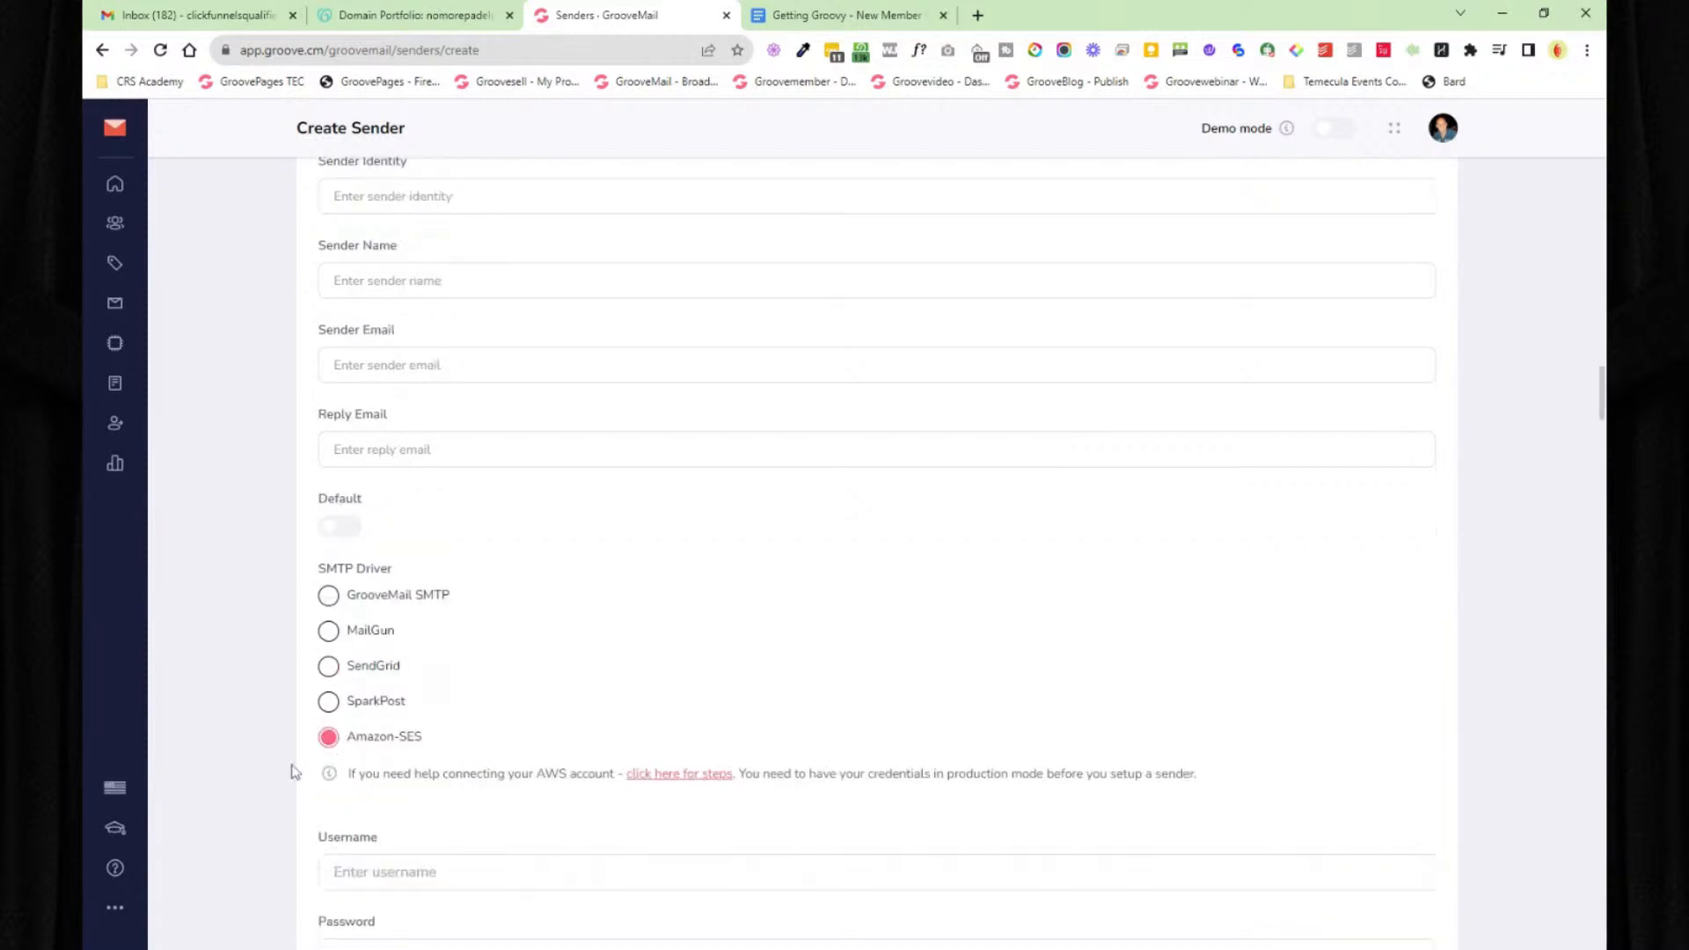
click(328, 667)
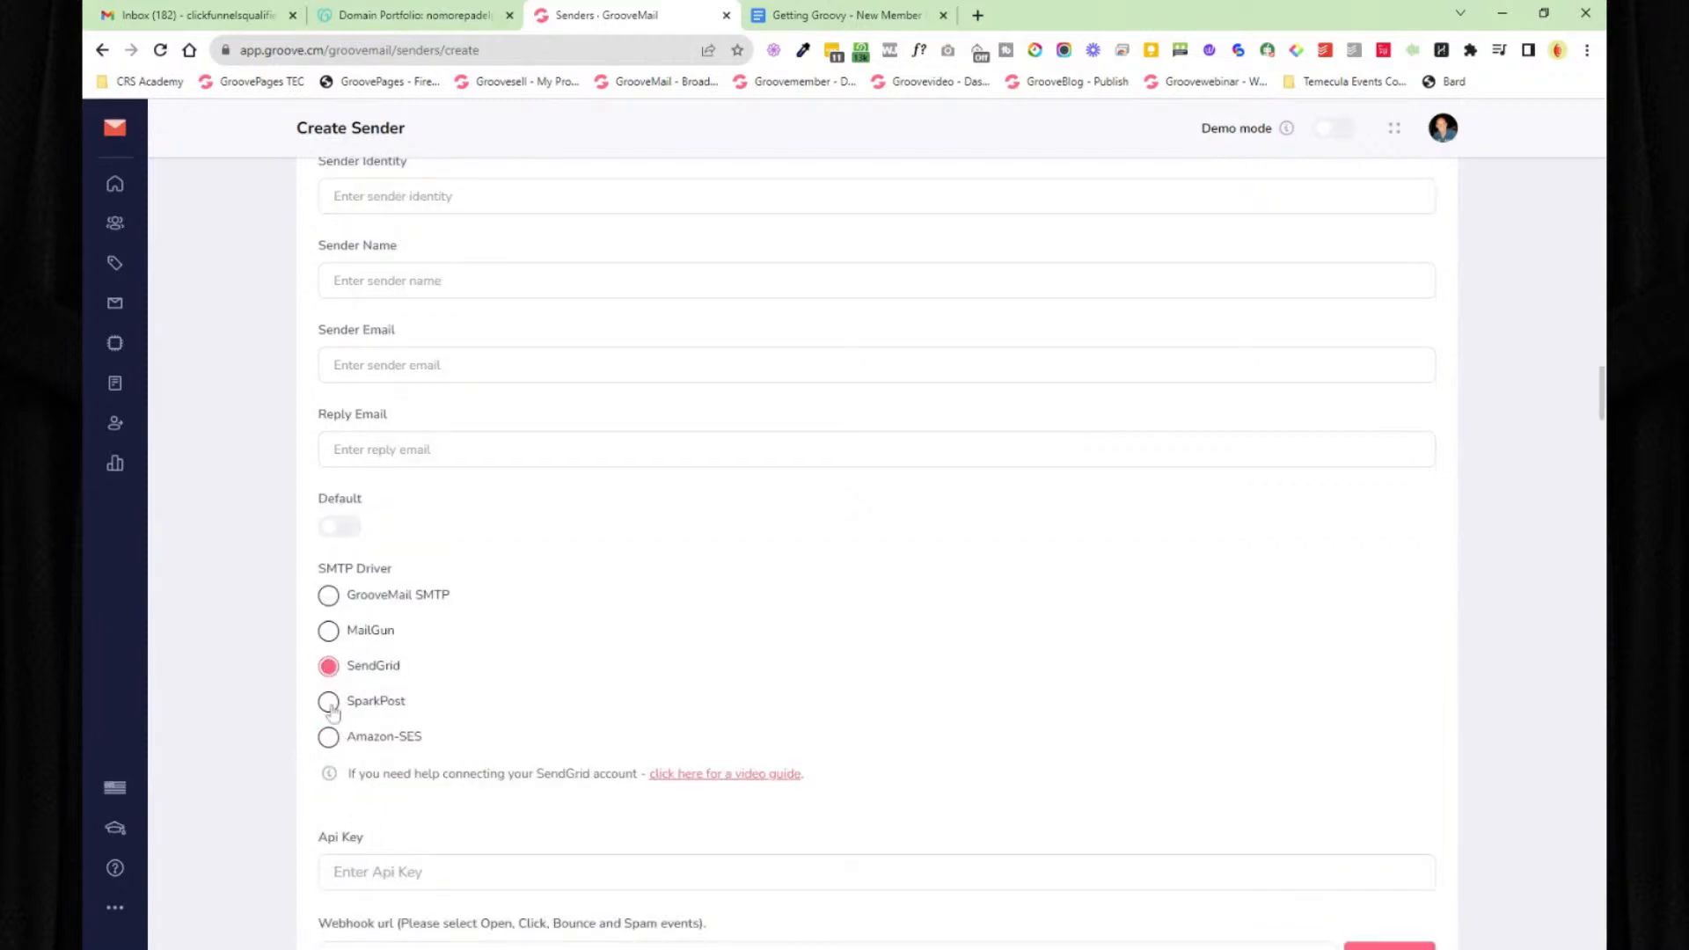
click(328, 702)
click(328, 632)
scroll(309, 677, down, 3)
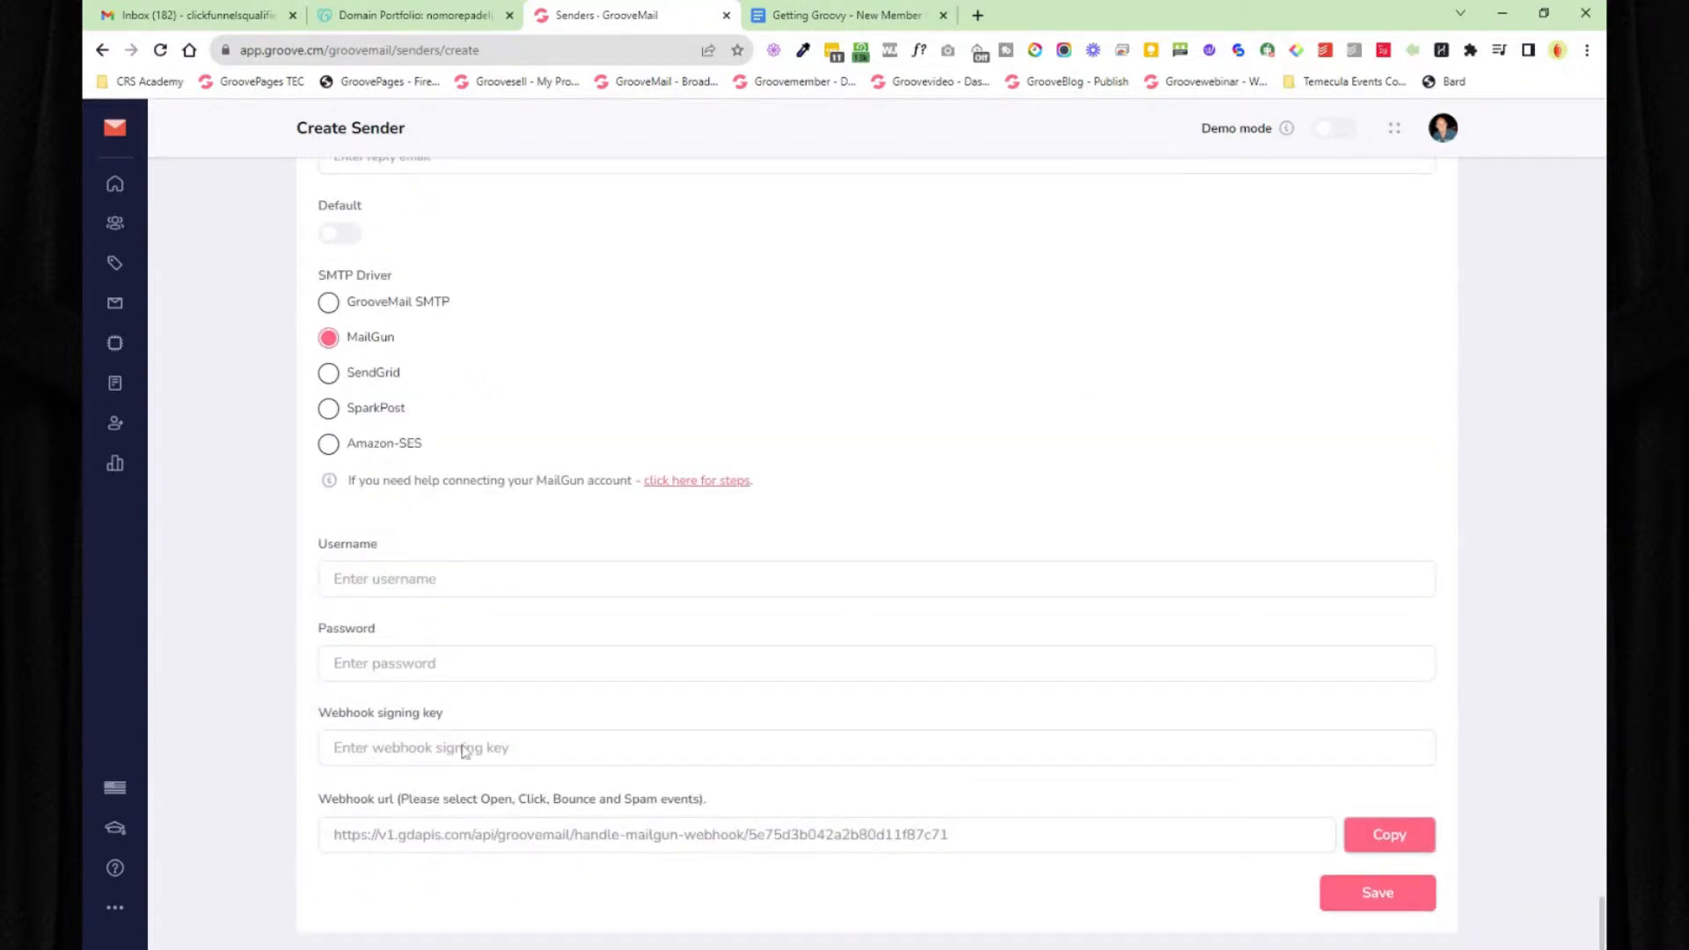
click(329, 444)
scroll(449, 692, down, 1)
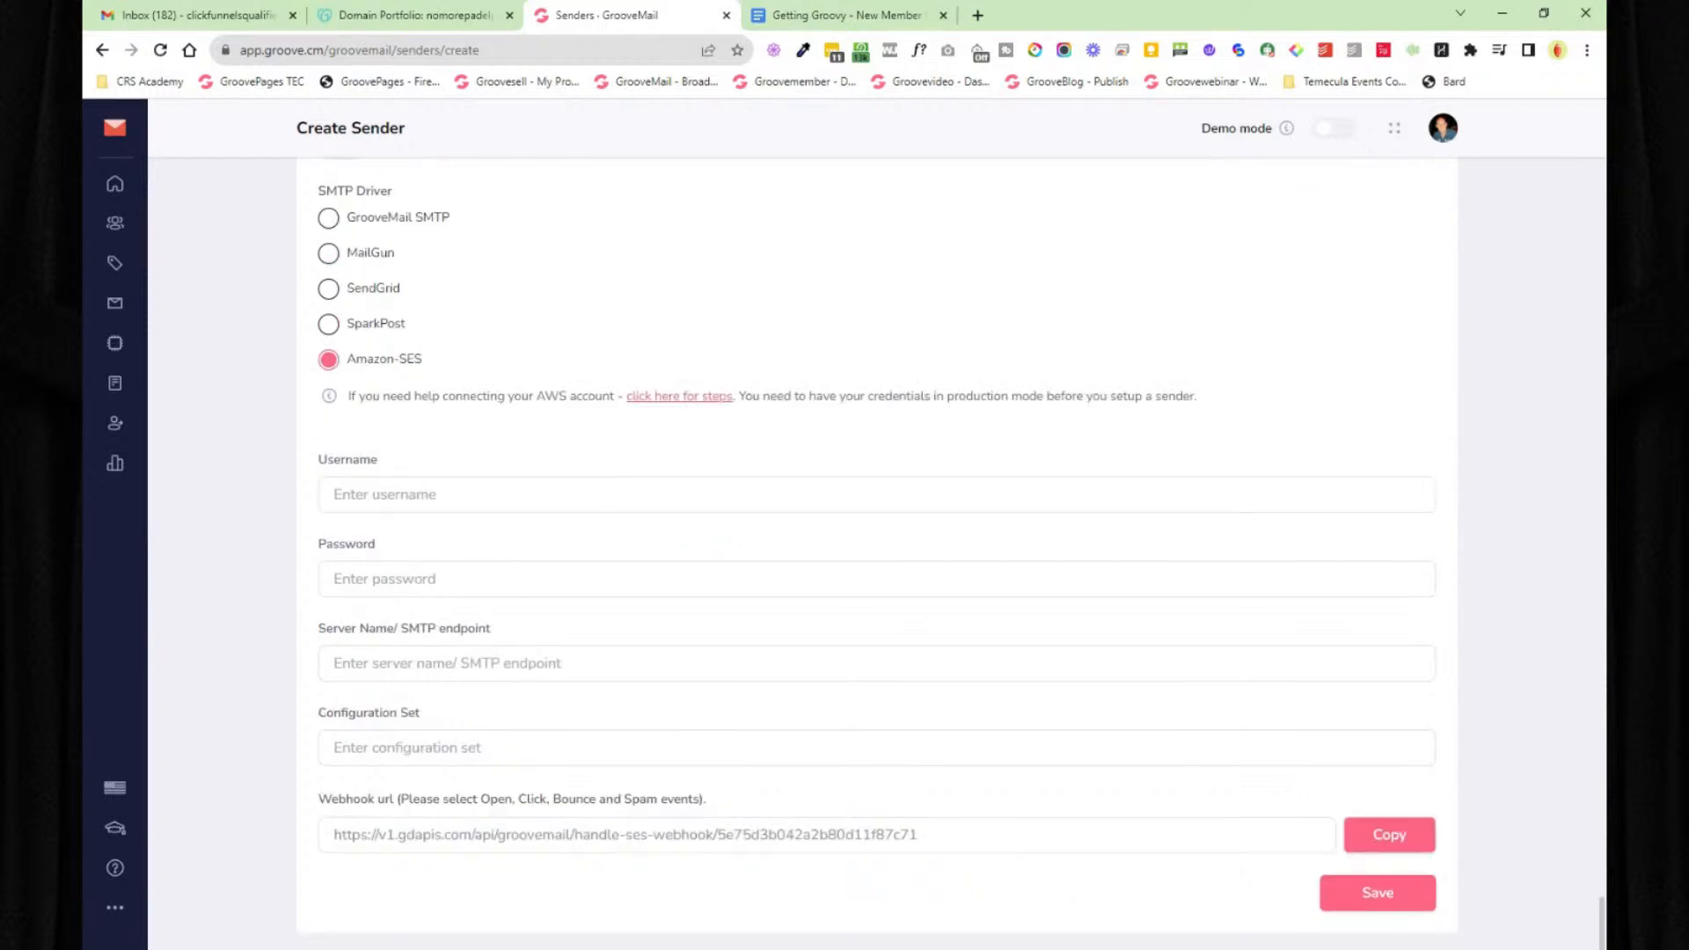
- Review the new sender's Sender Info and Business Info fields, and show GrooveMail's analytics sections
scroll(698, 437, up, 6)
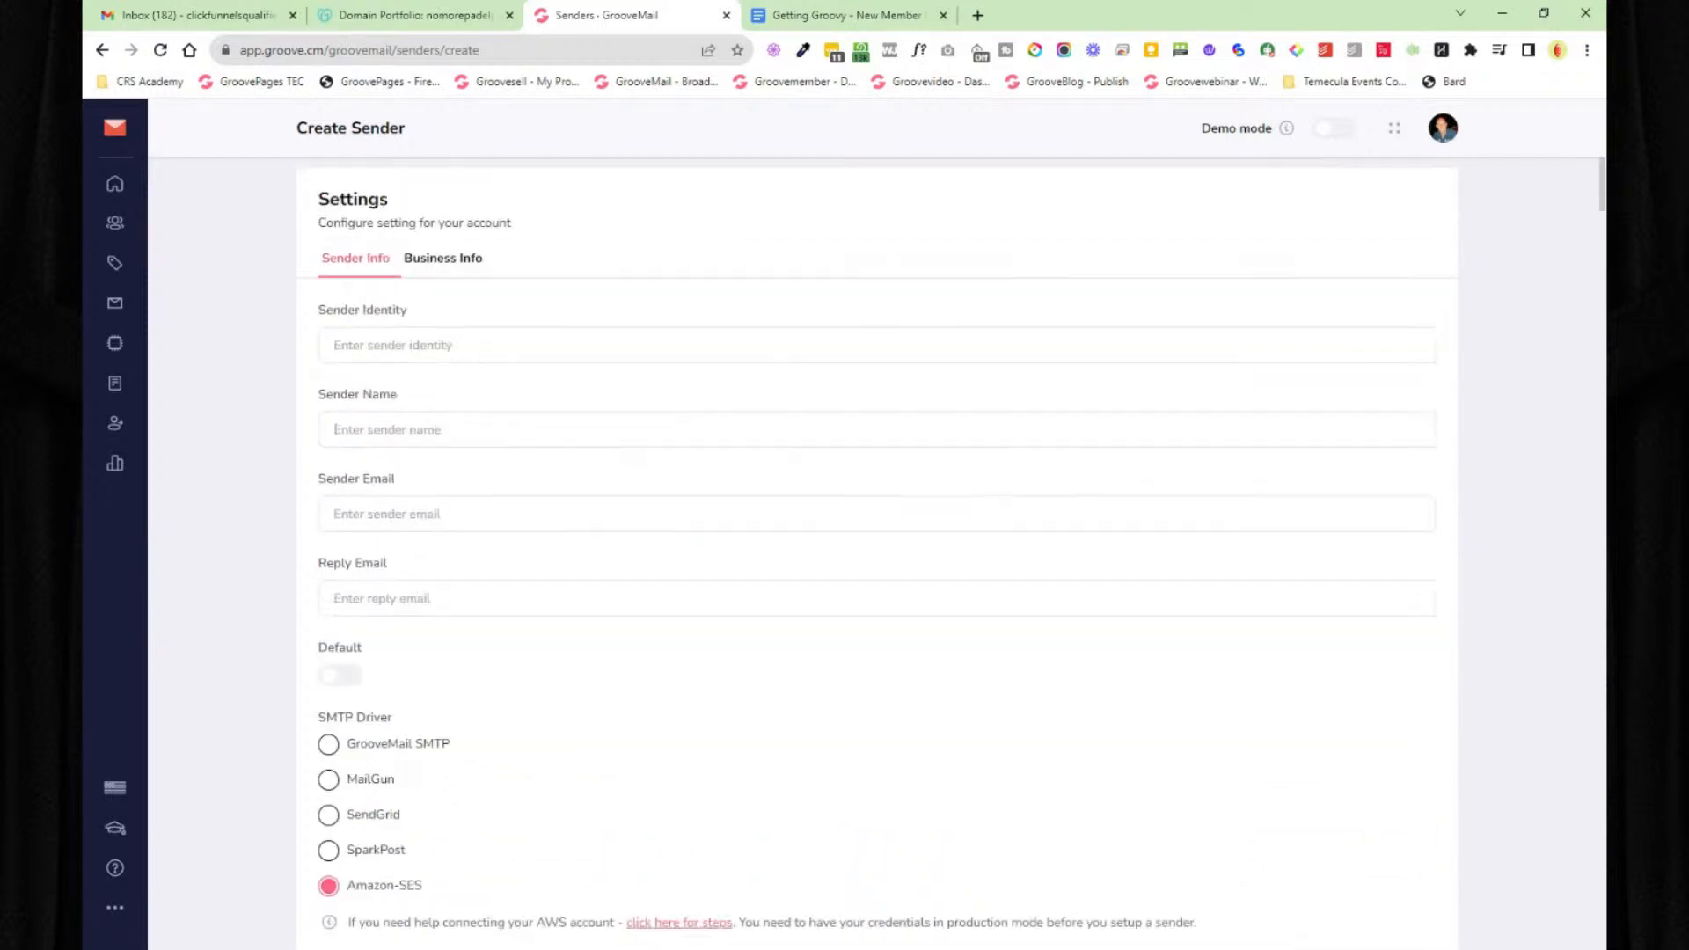
click(335, 345)
click(447, 261)
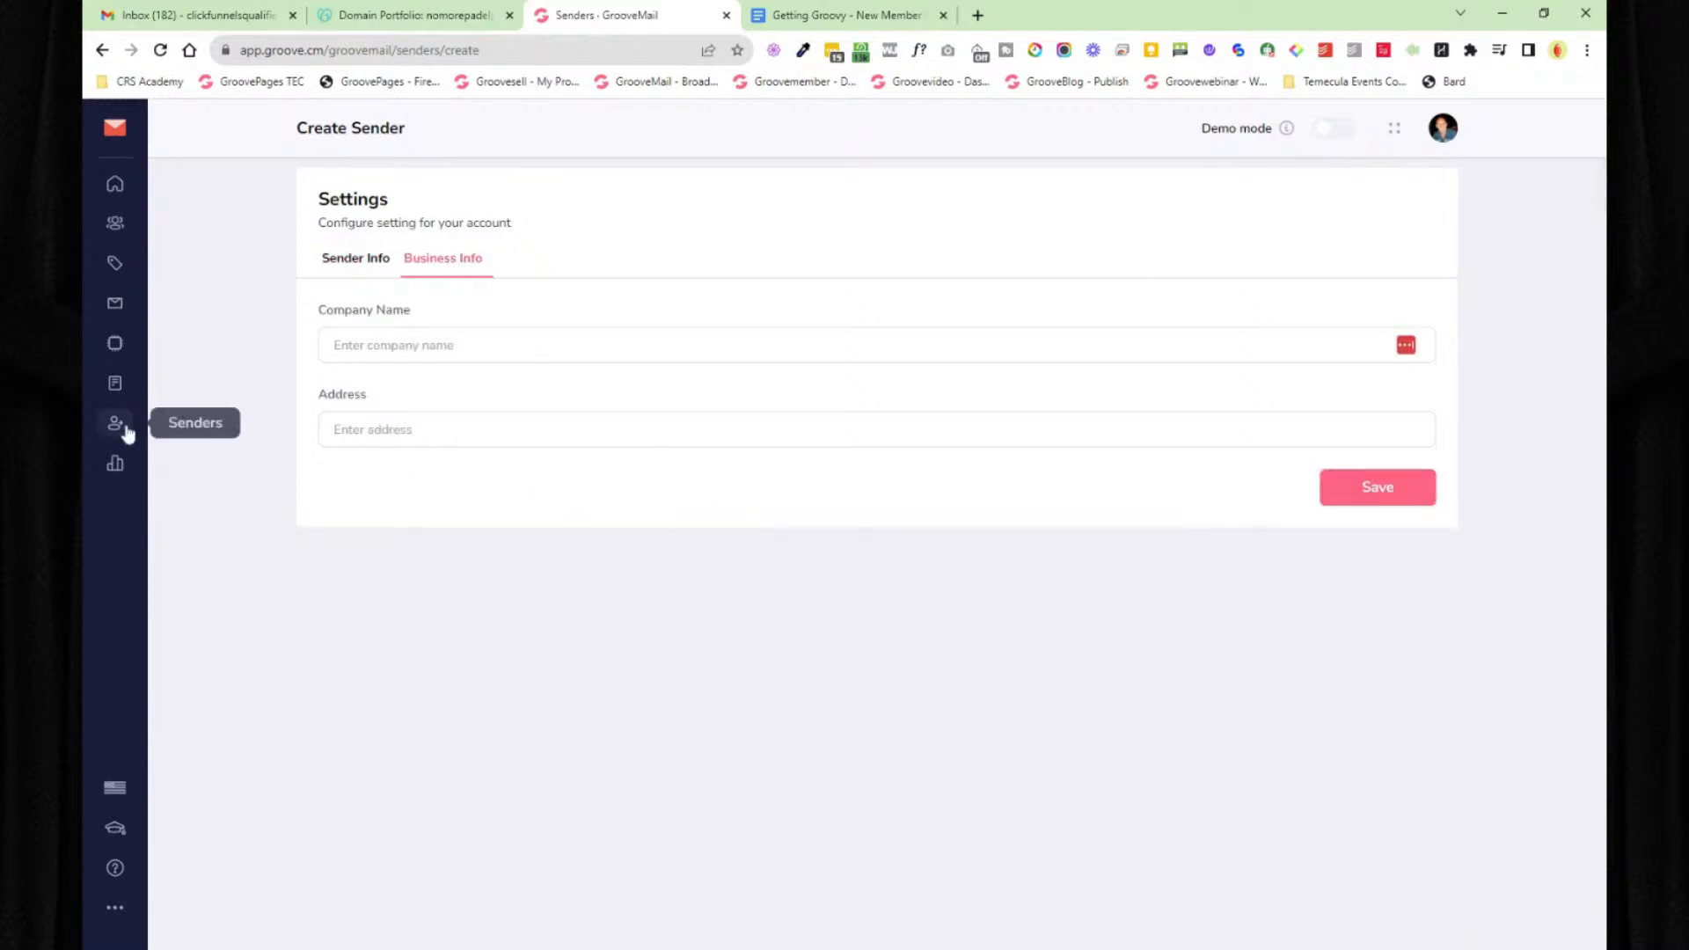
click(114, 466)
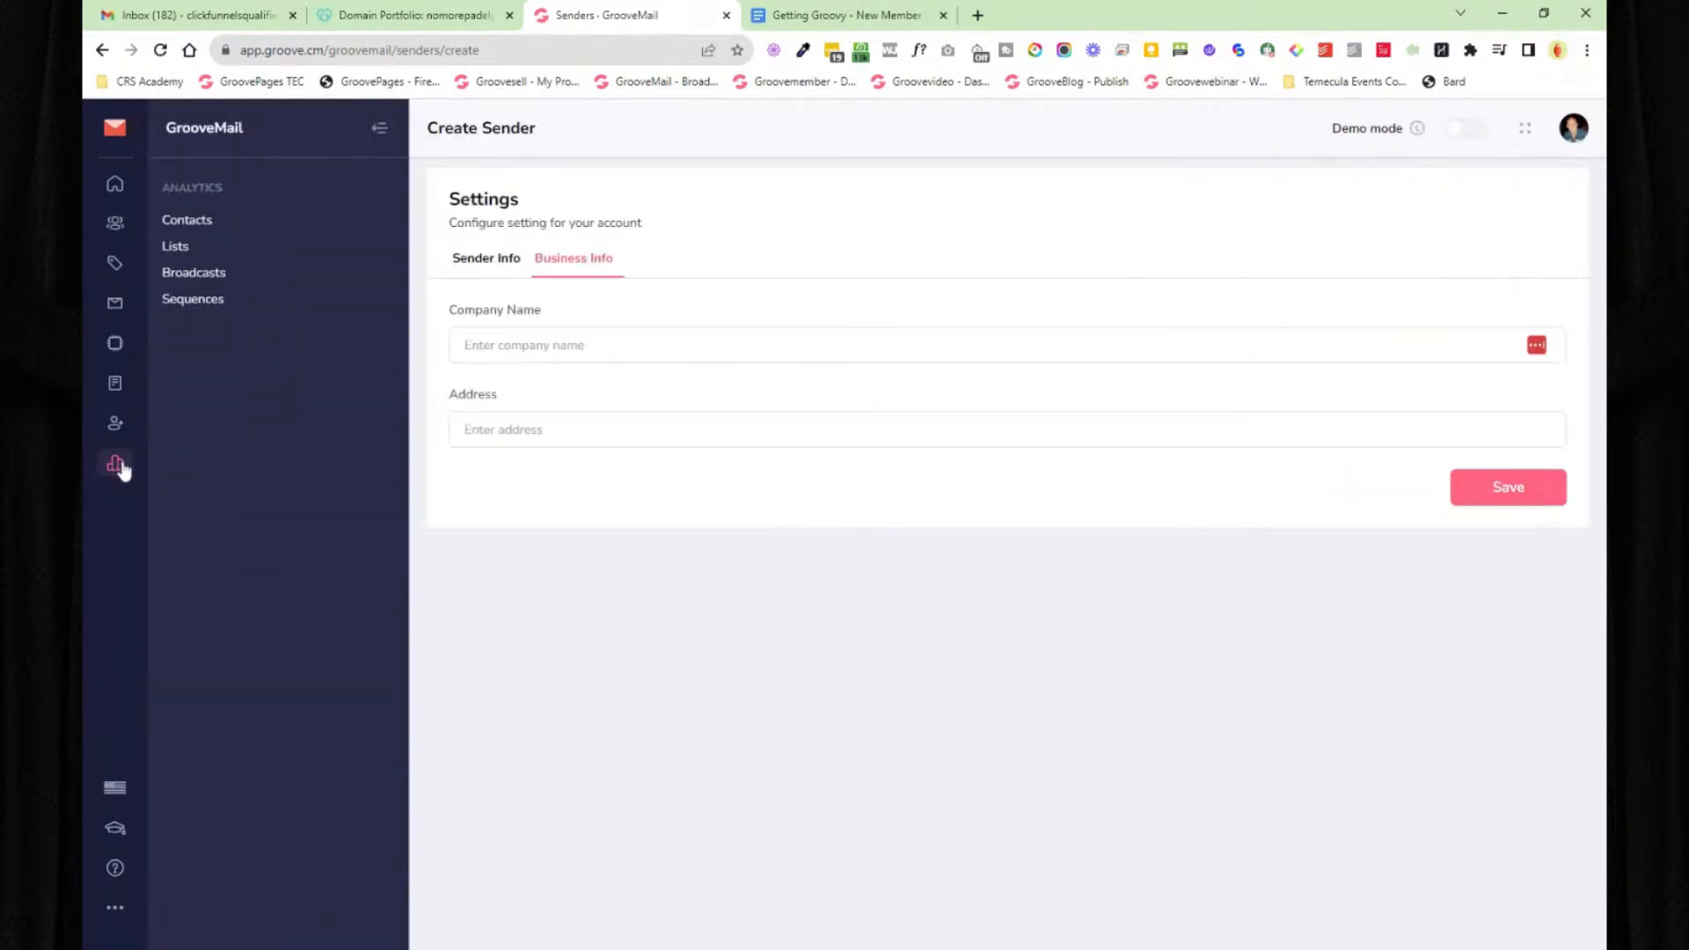
- Return to the Groove dashboard, check the onboarding roadmap document in Google Docs, and open GrooveMember
click(113, 139)
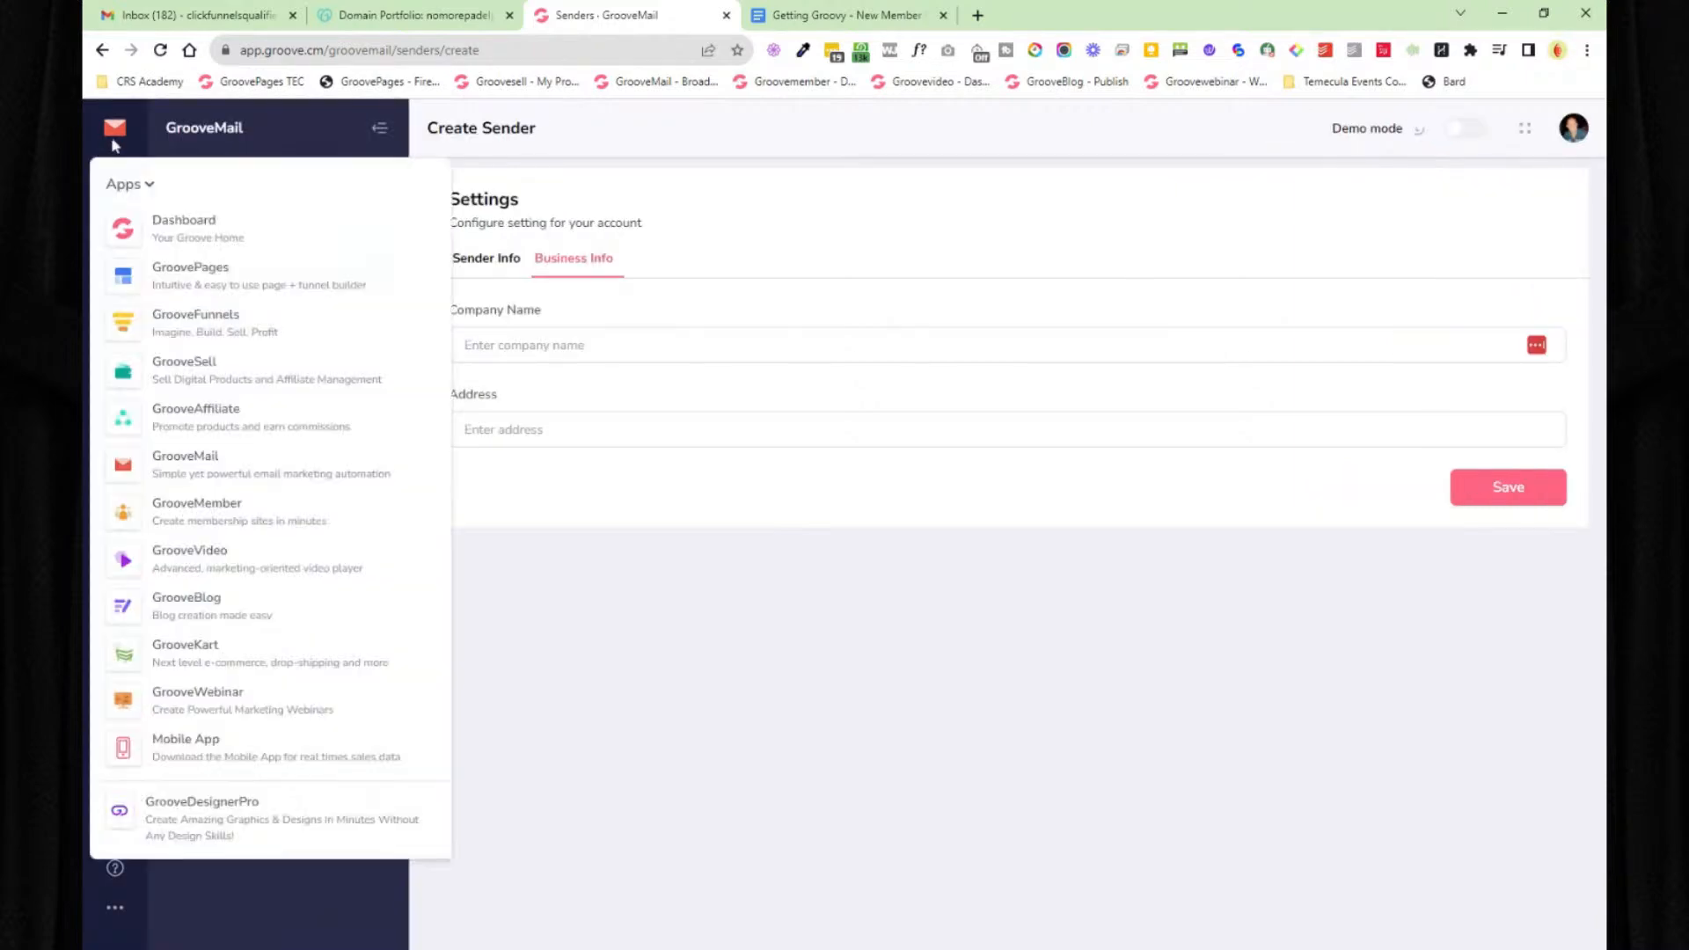
click(172, 229)
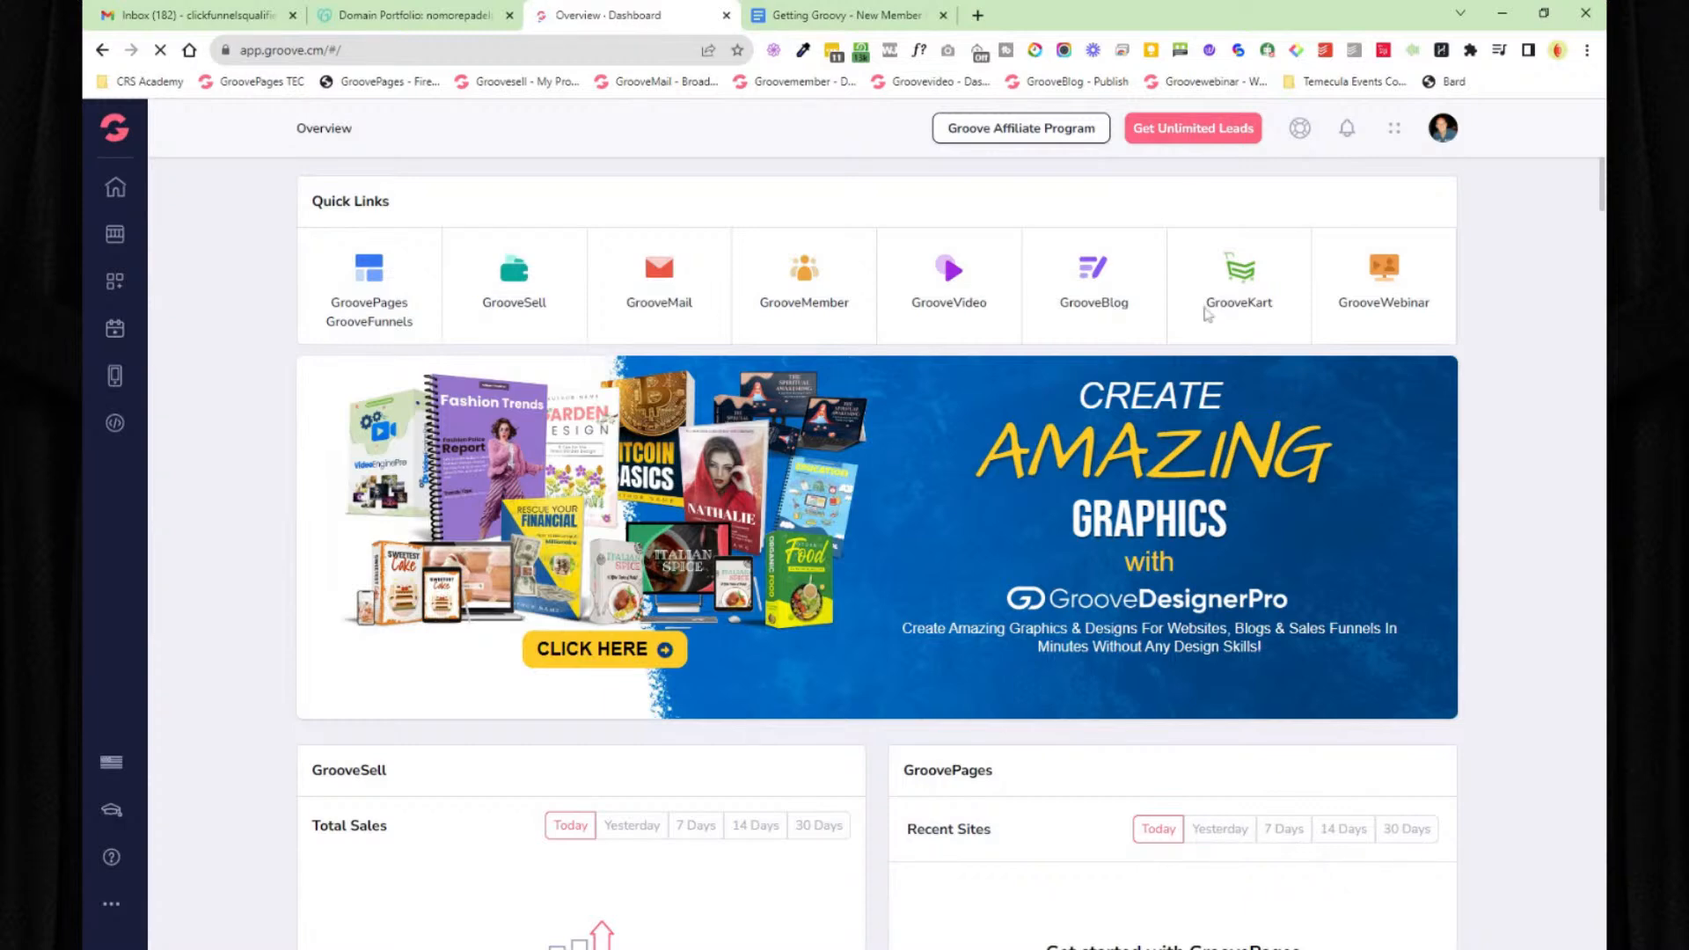
click(815, 25)
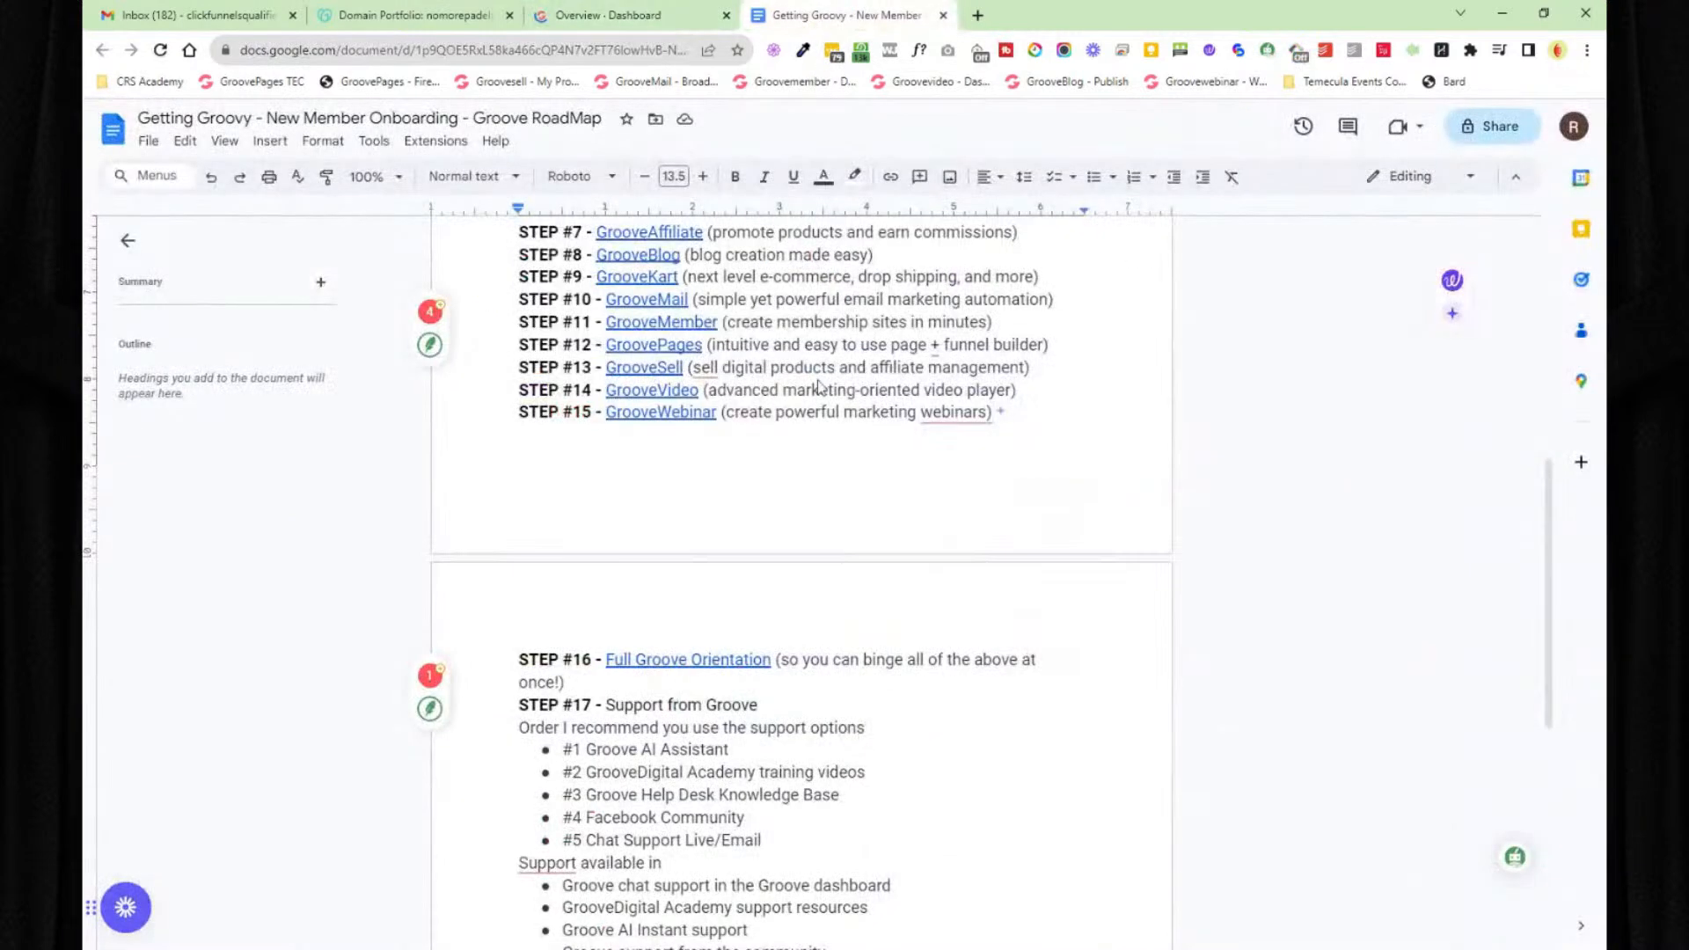
click(658, 21)
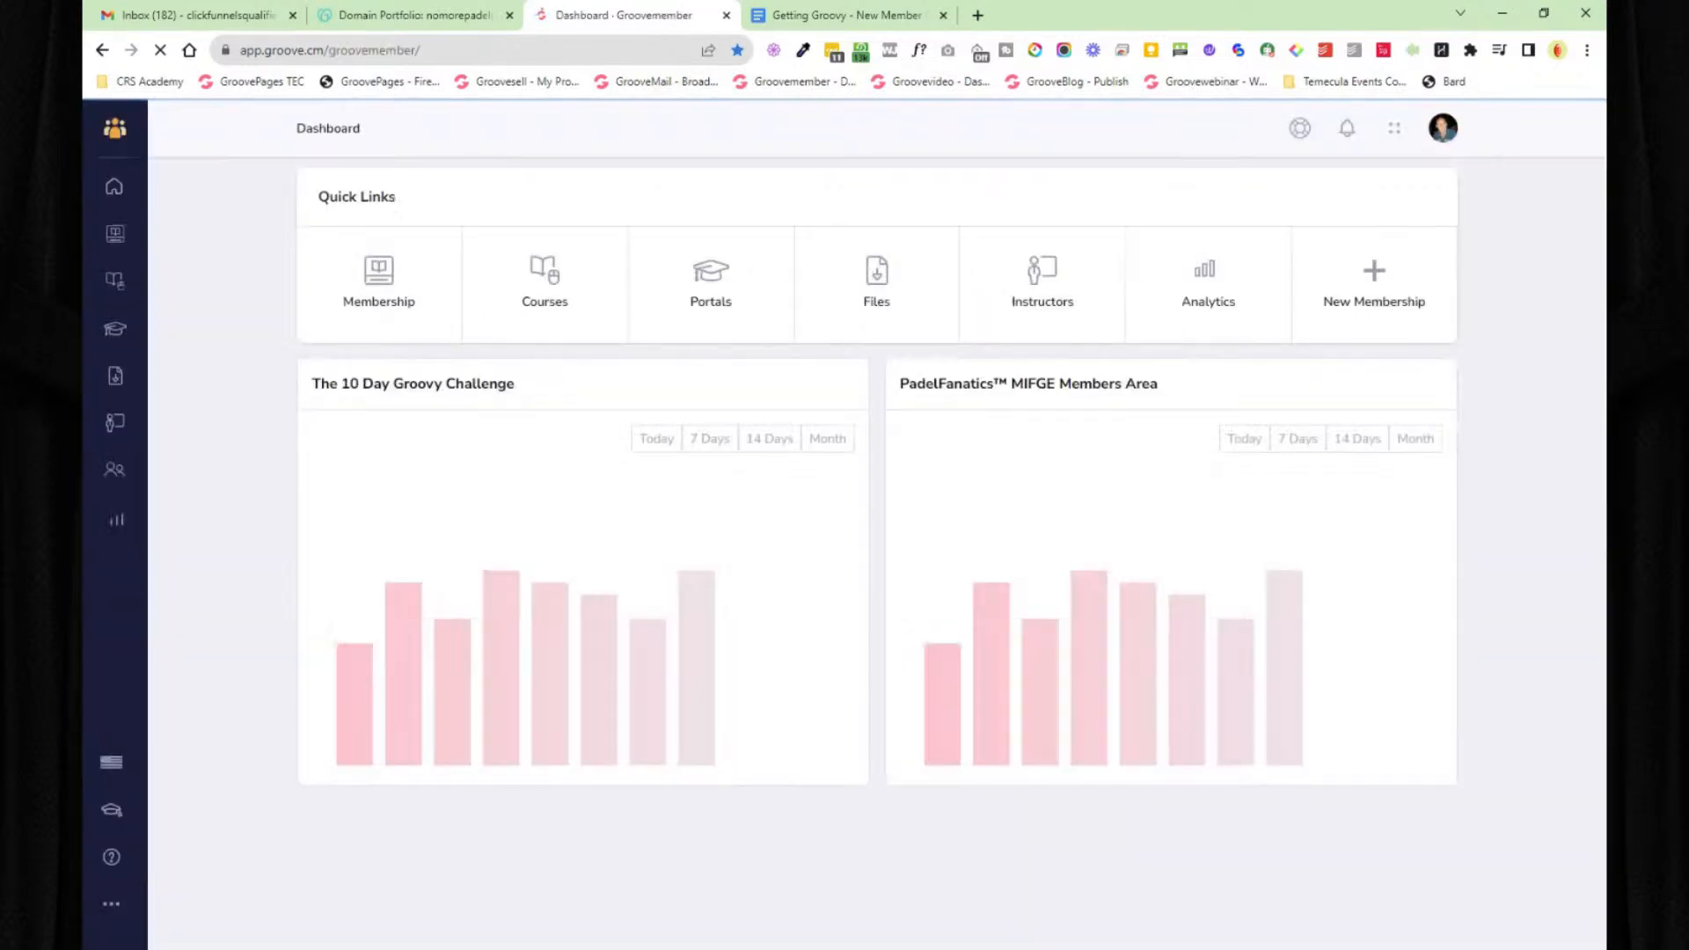
- Go to the GrooveMember memberships and open the dashboard of the PadelFanatics MIFGE Members Area
click(114, 236)
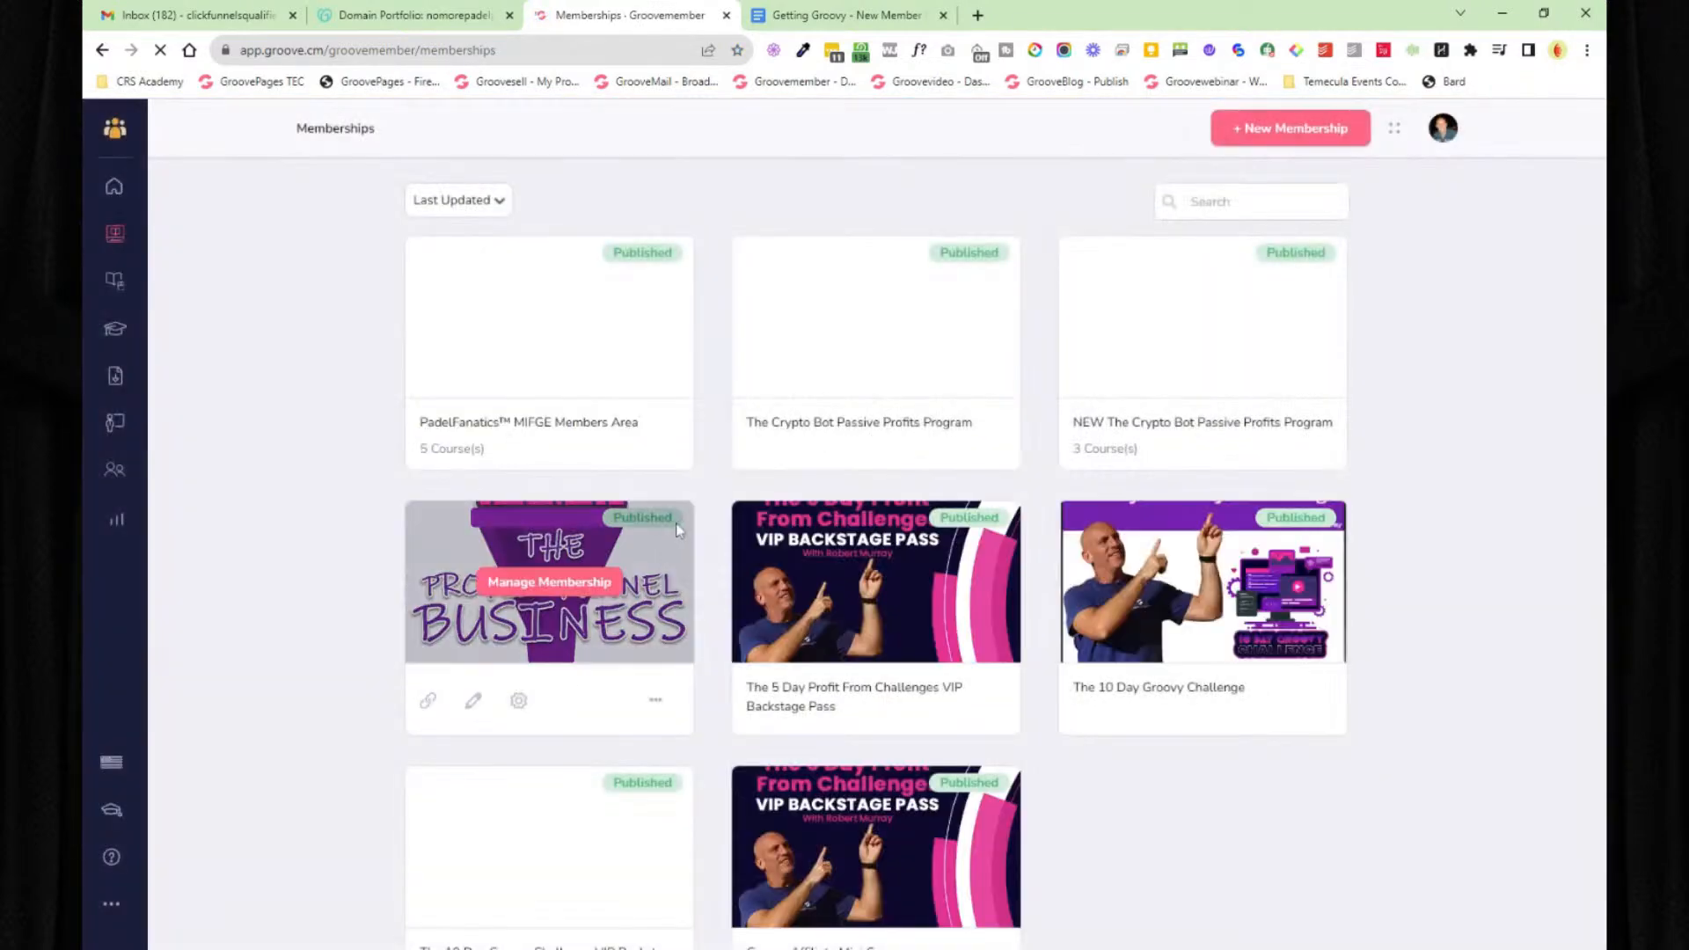
mouse_move(560, 372)
click(529, 323)
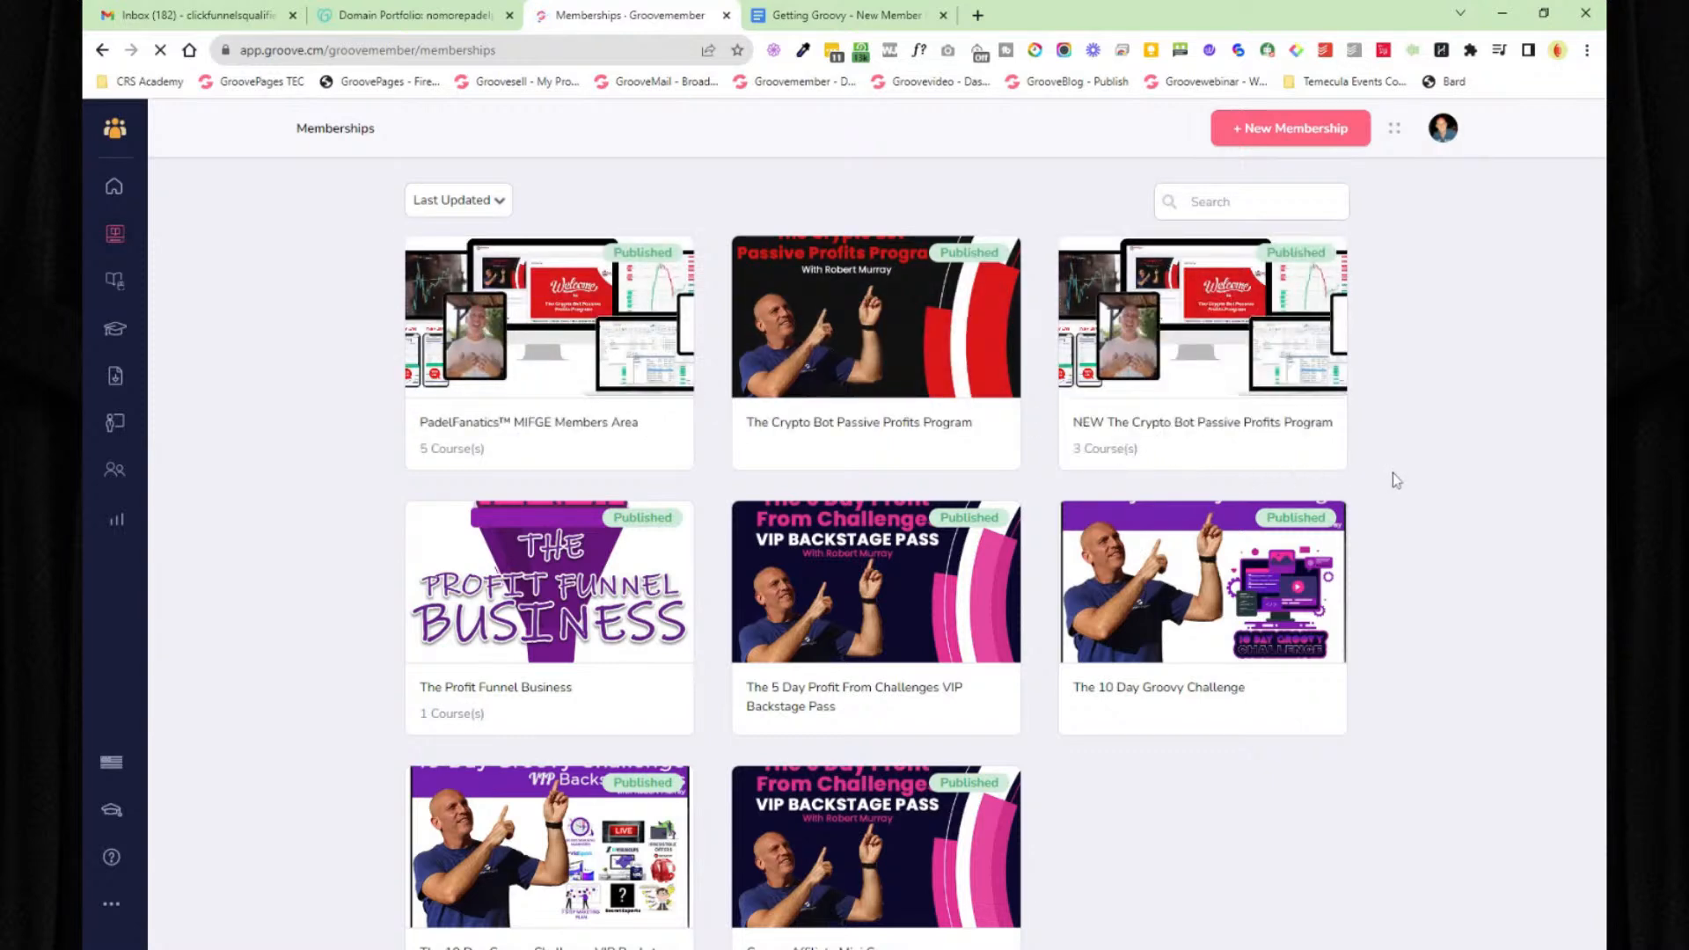
mouse_move(1287, 419)
click(1187, 322)
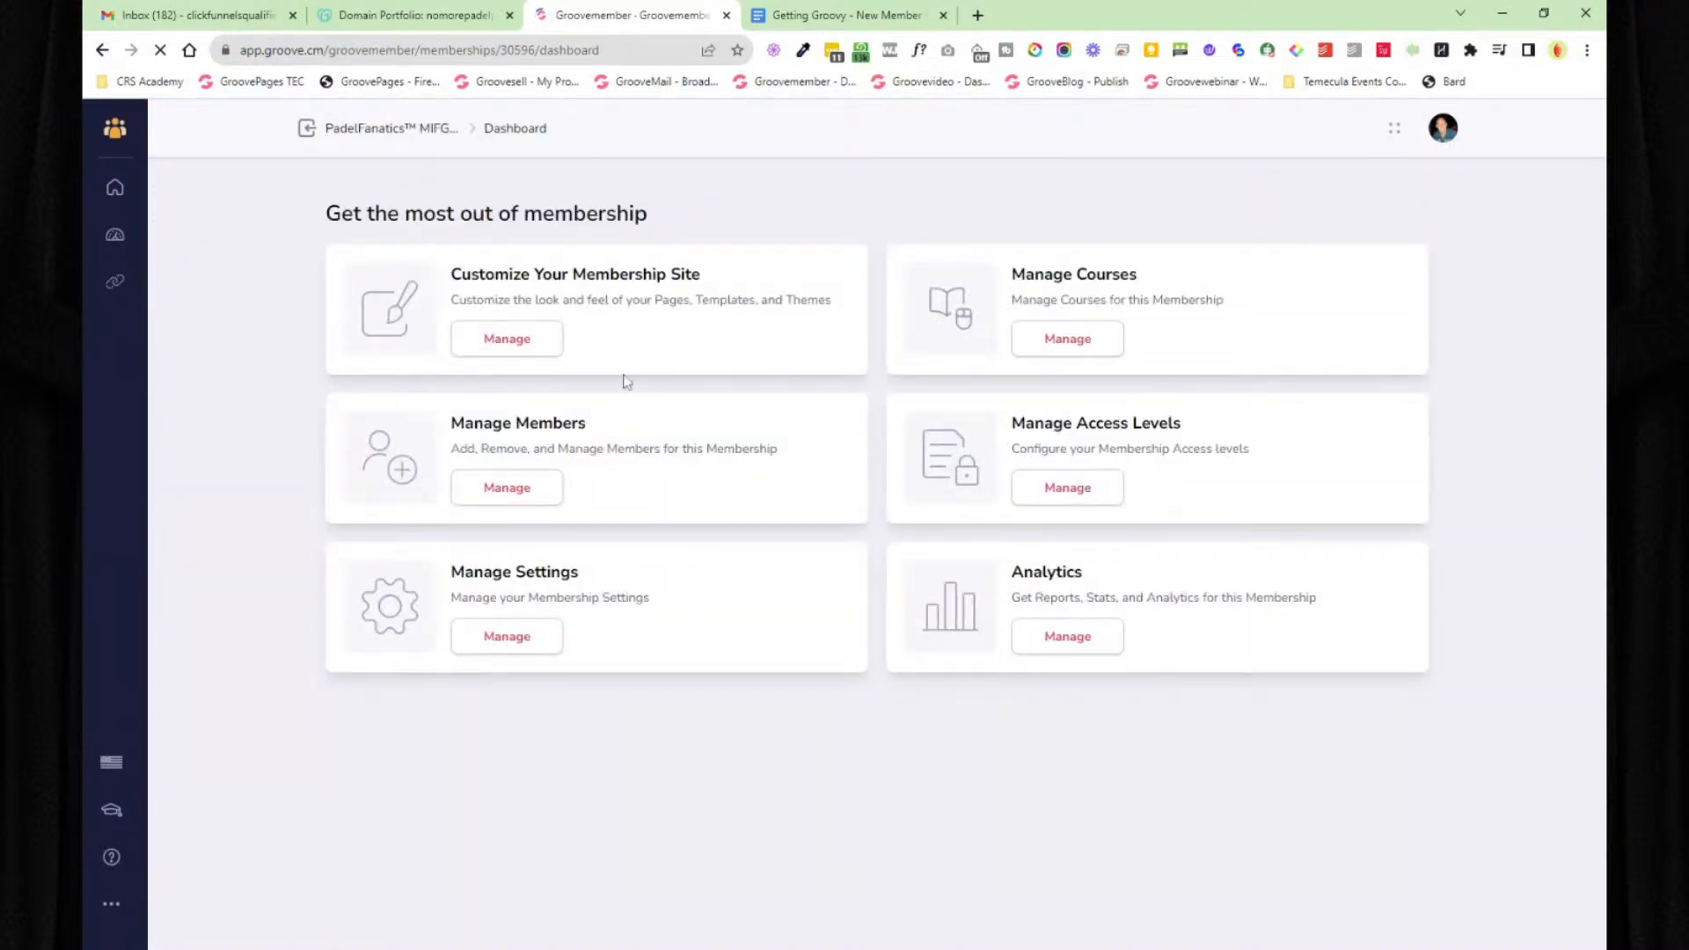
- Open the membership site's customizer and look through its Pages, Templates and Settings options
click(484, 348)
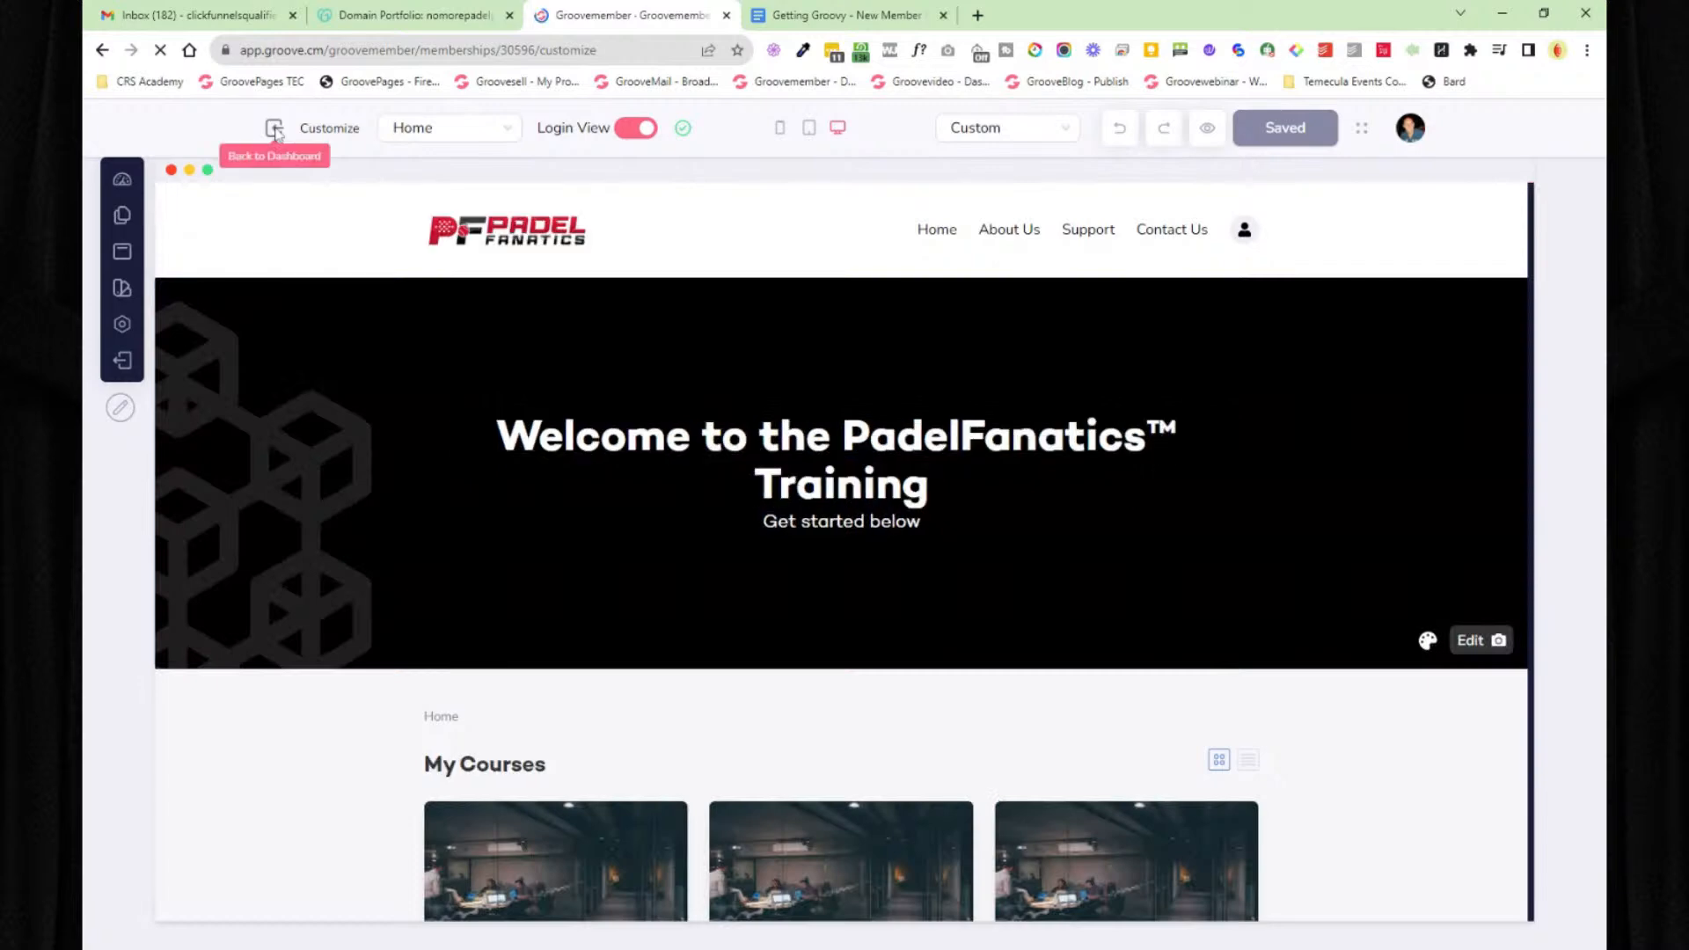
click(123, 215)
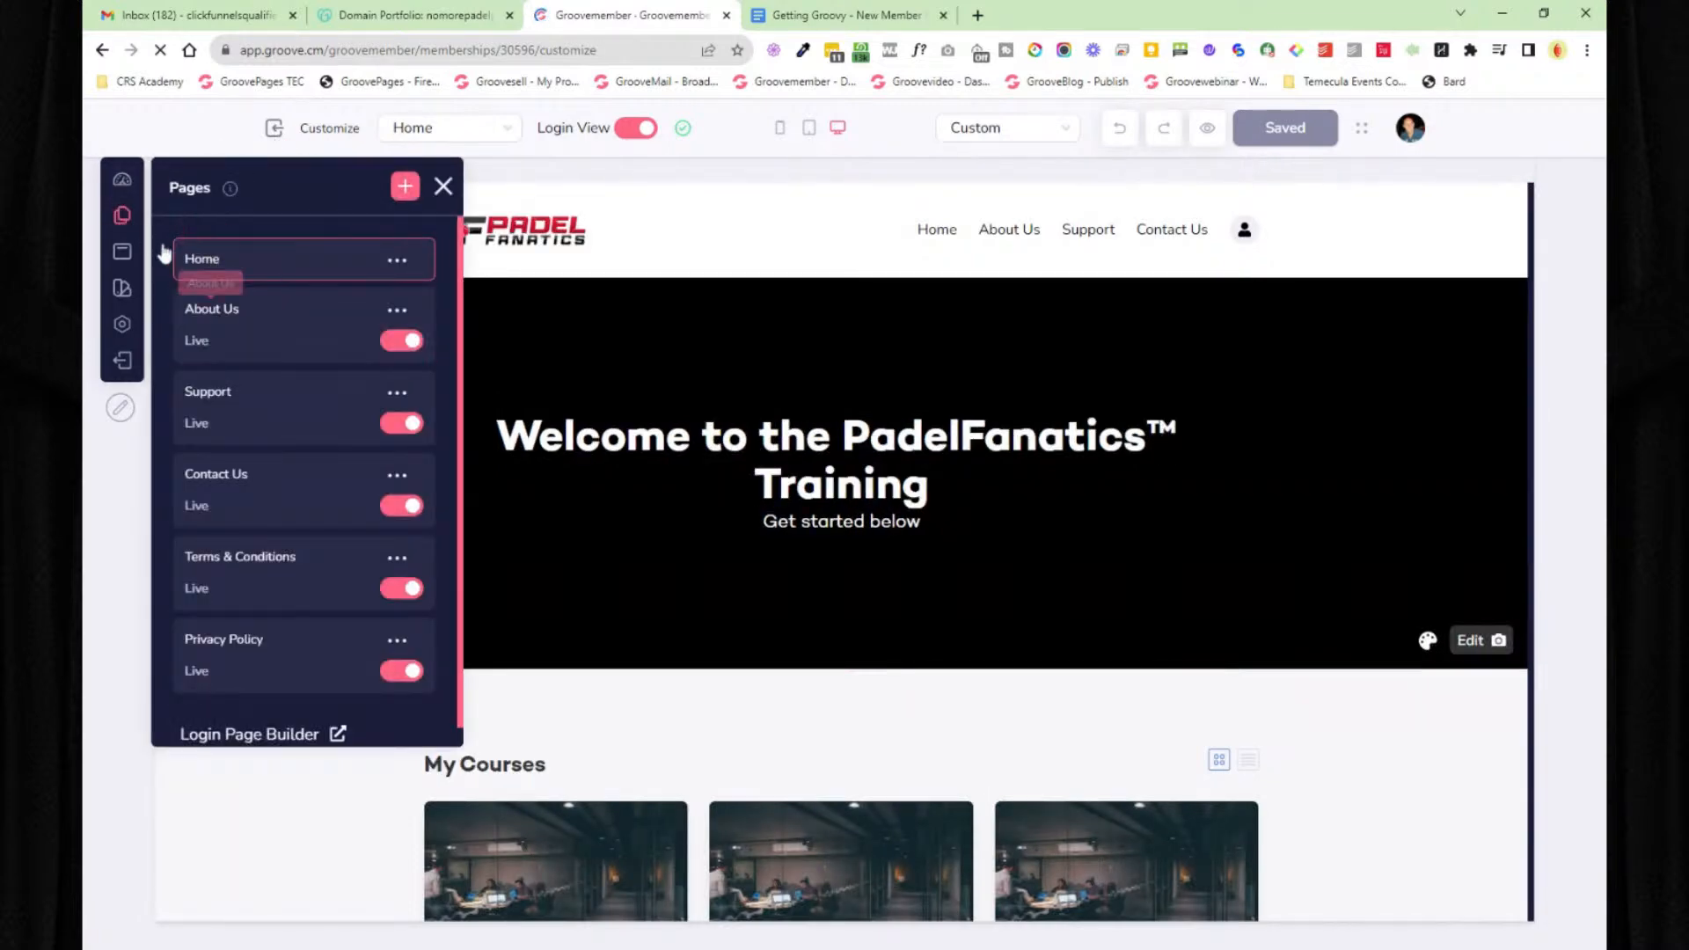
click(122, 251)
click(125, 294)
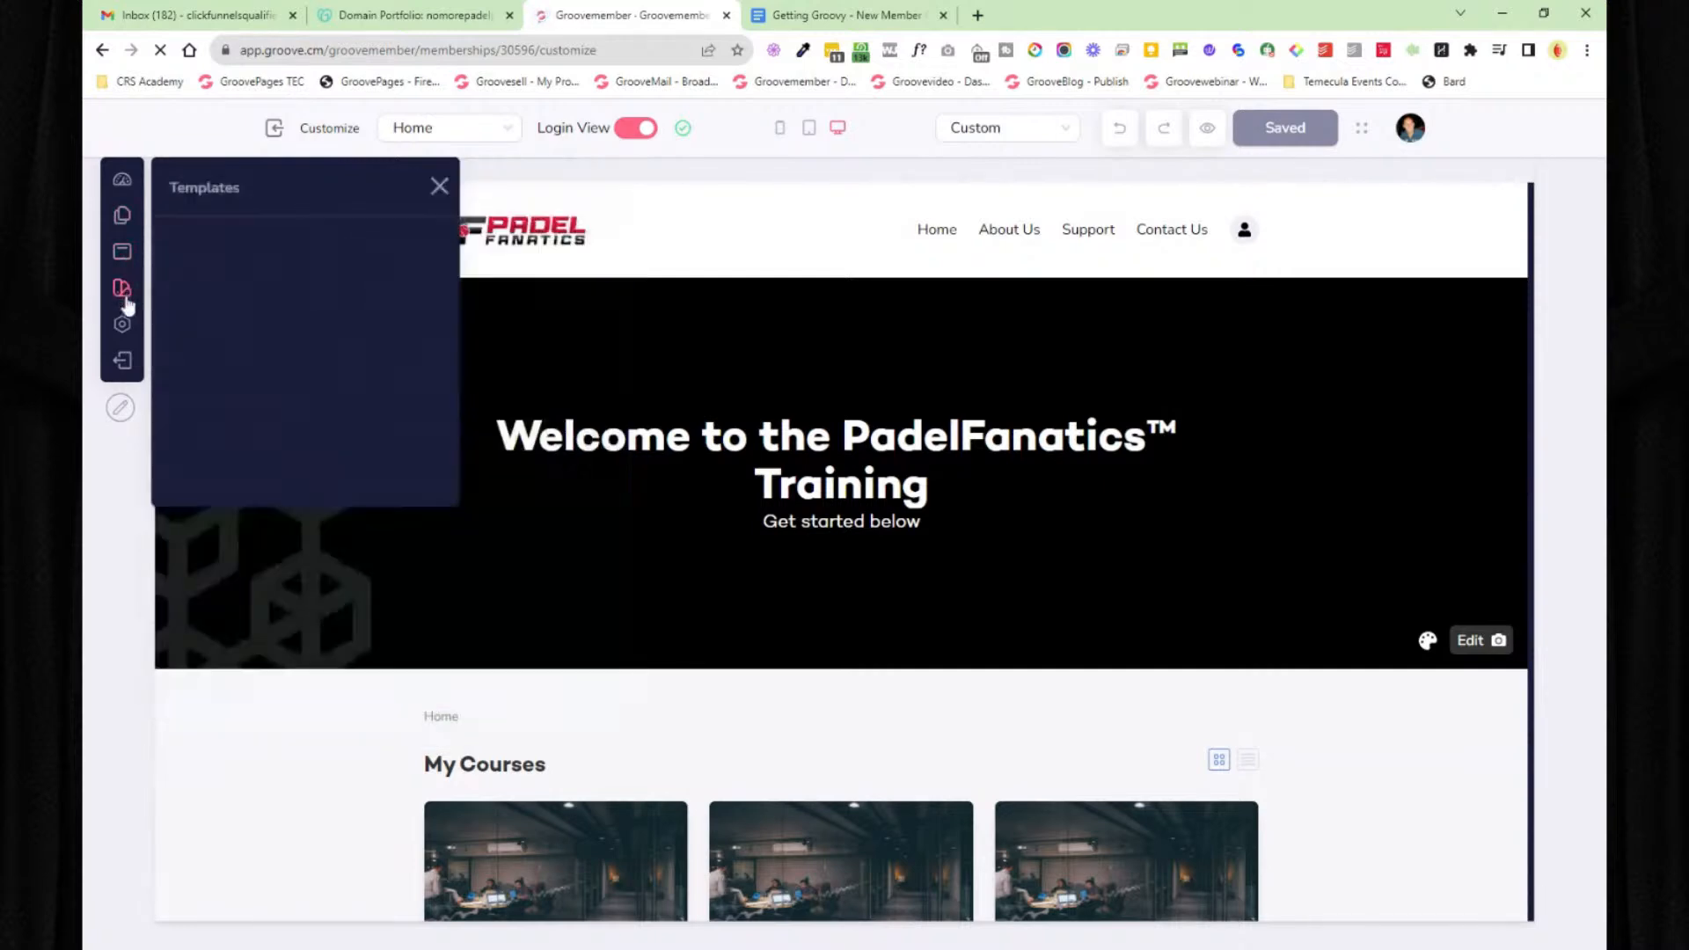
click(123, 324)
click(123, 216)
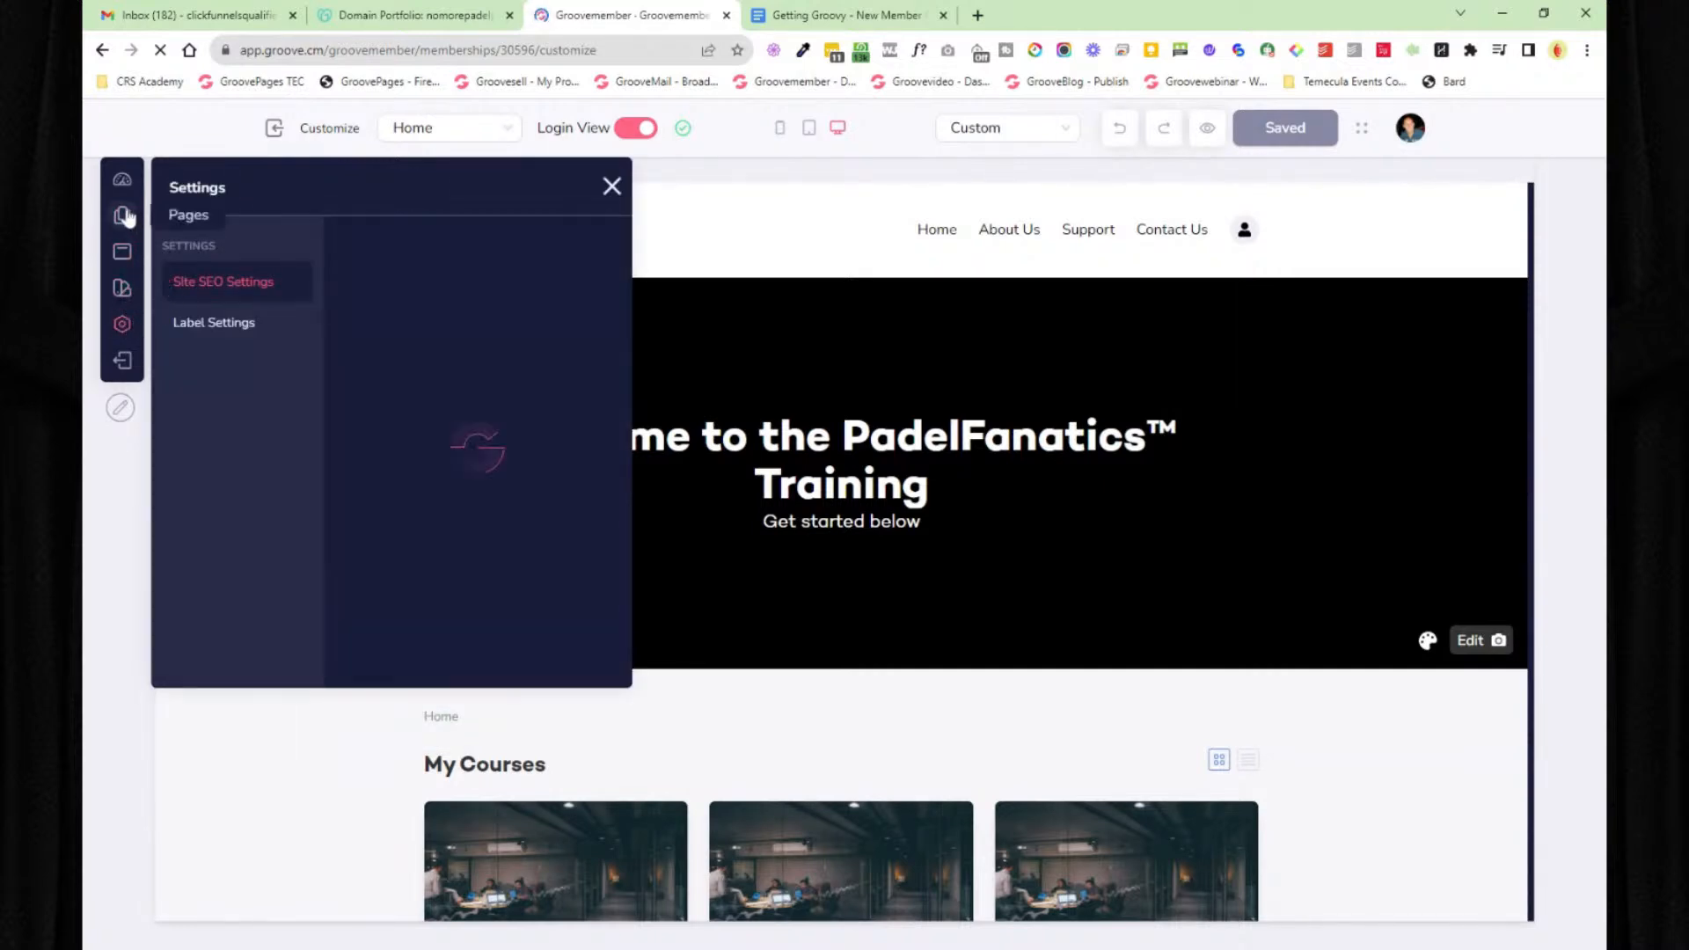
click(443, 186)
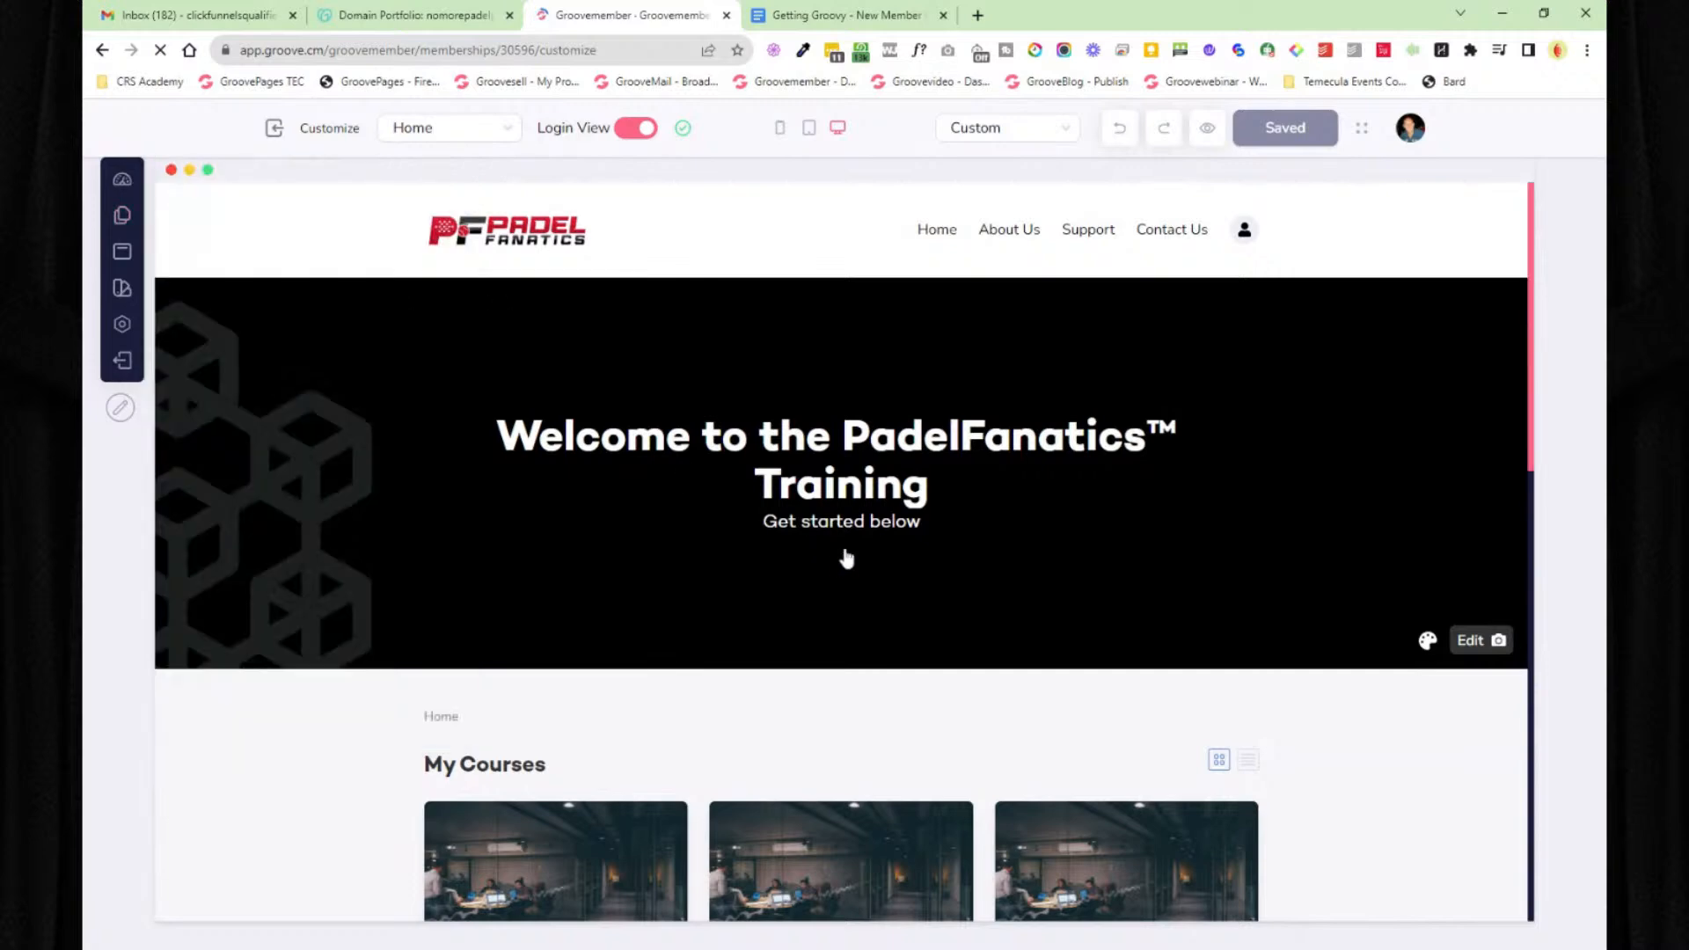
- View the image library for the home page banner, cancel it, and look over the home page's sections
click(1481, 641)
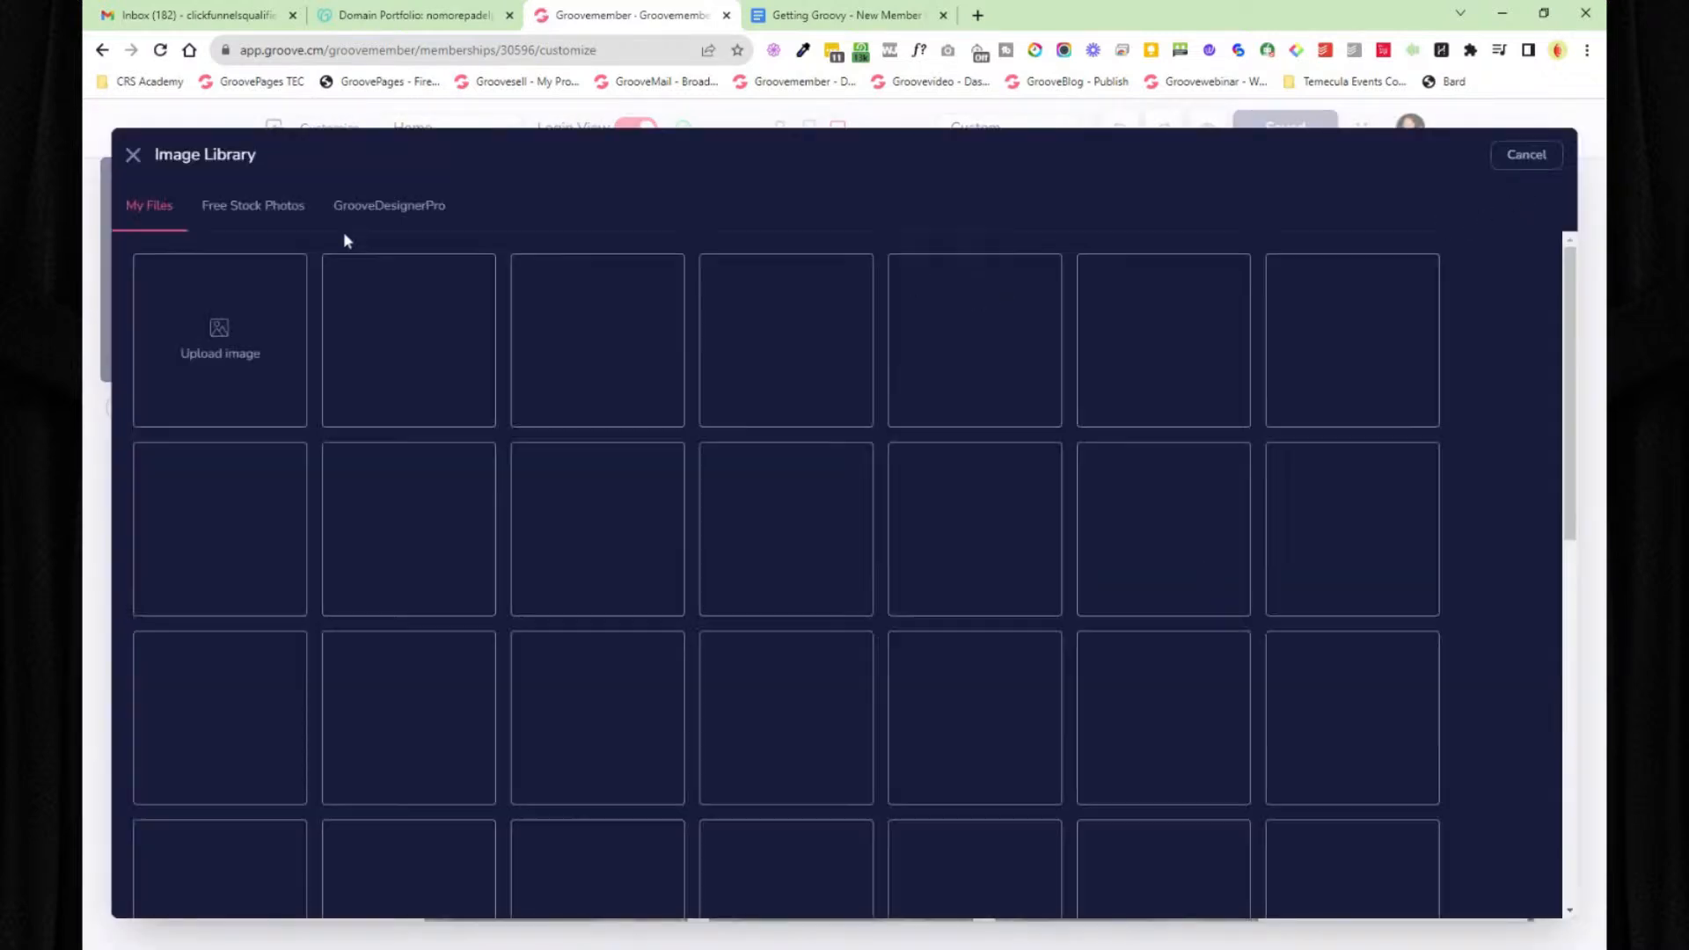
click(1527, 160)
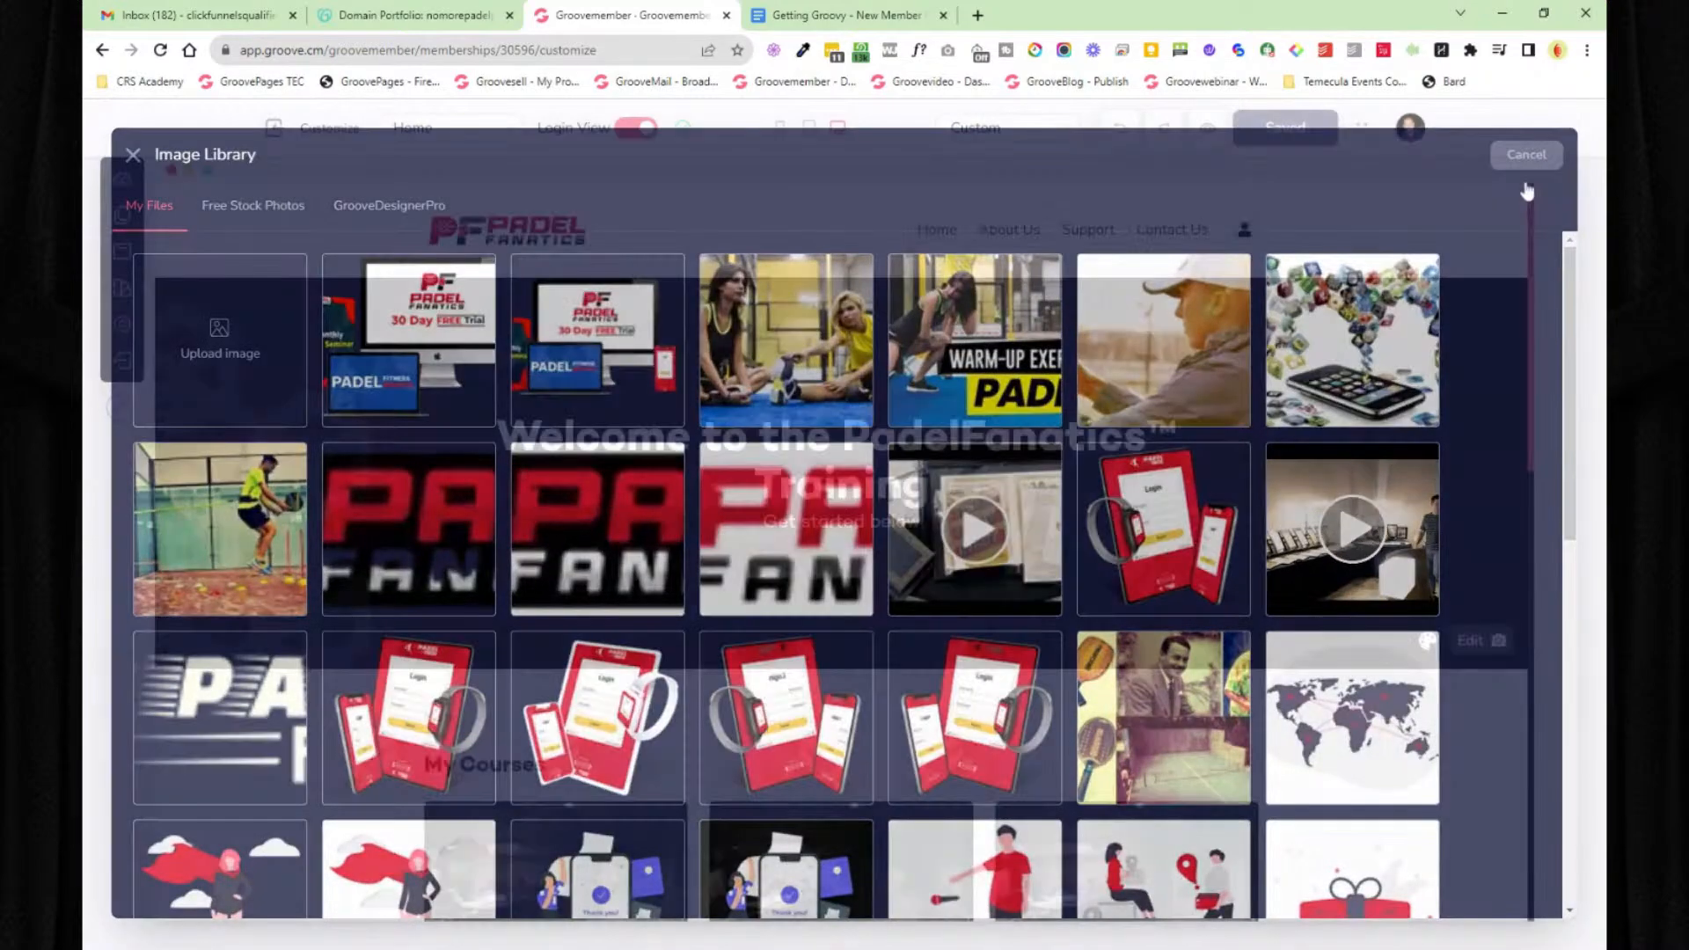
scroll(1467, 464, down, 10)
scroll(1388, 497, down, 2)
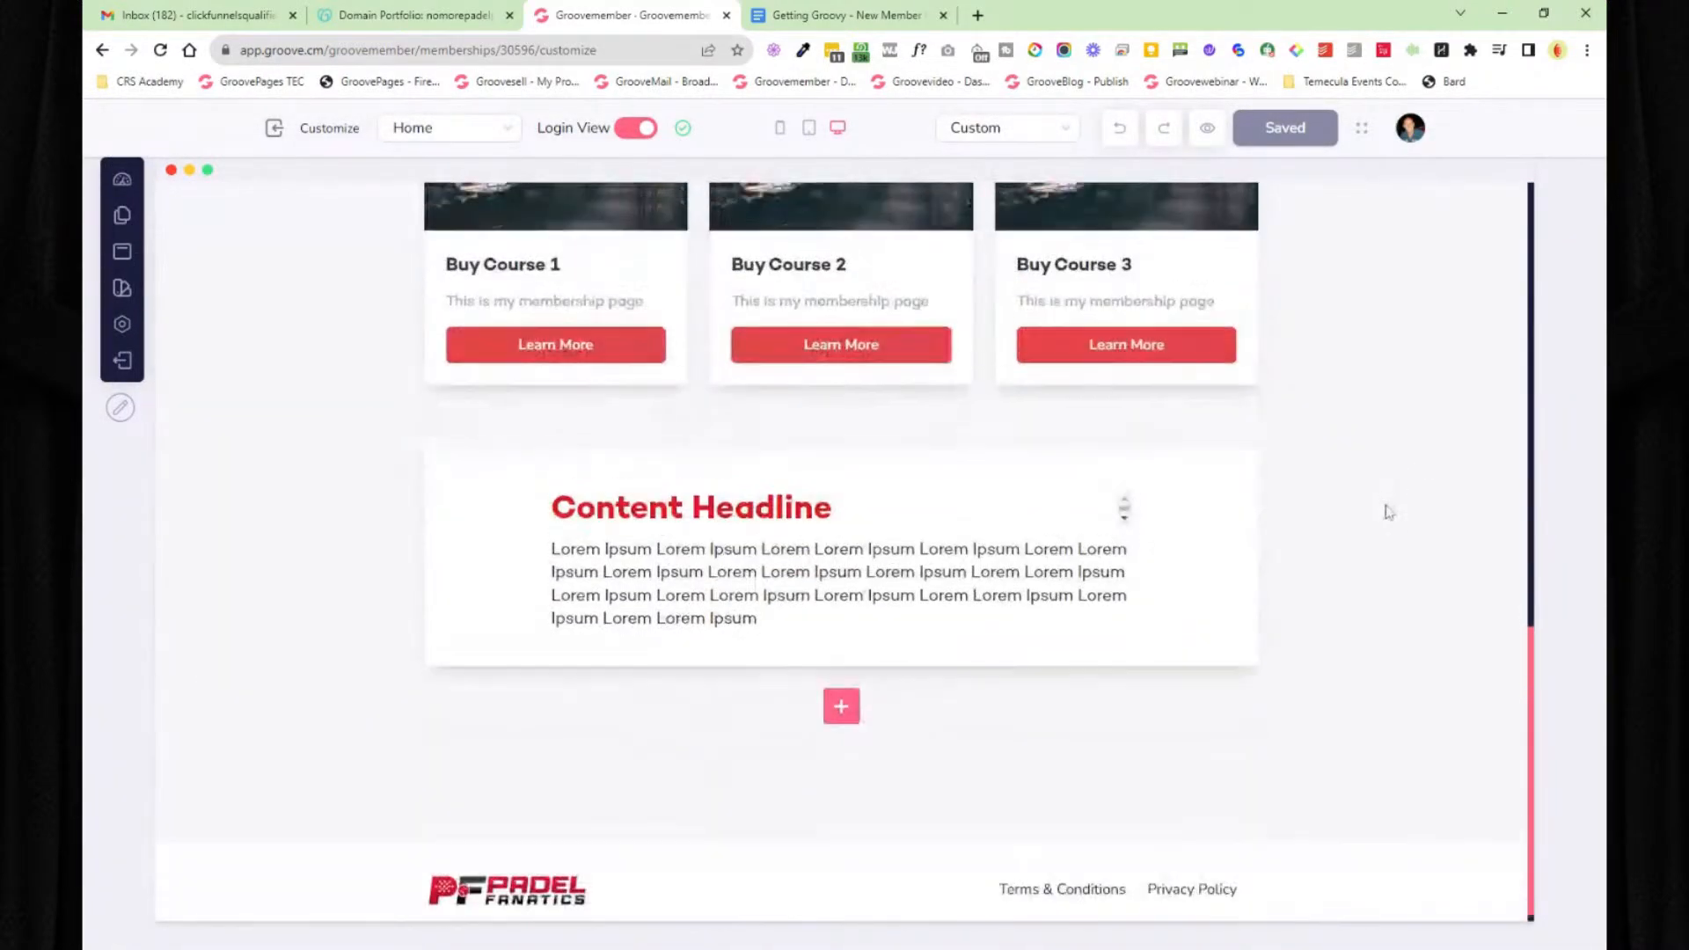
scroll(1384, 509, up, 10)
scroll(1207, 535, down, 4)
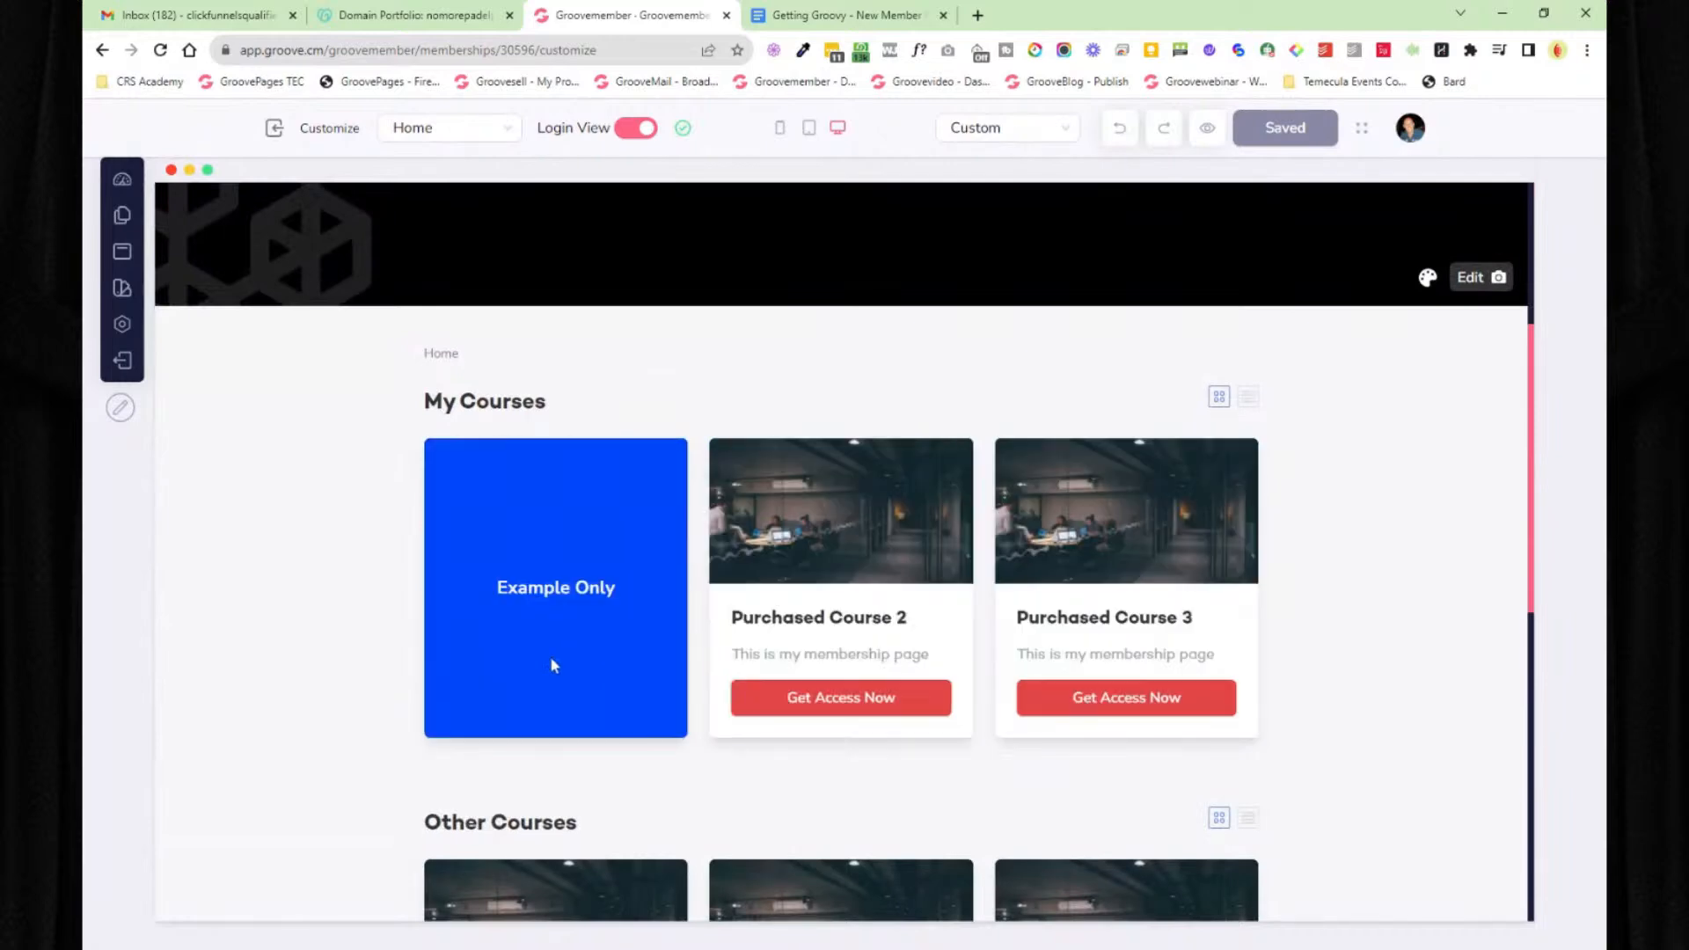
- Try the list layout for the My Courses section and return it to the grid layout
click(1249, 399)
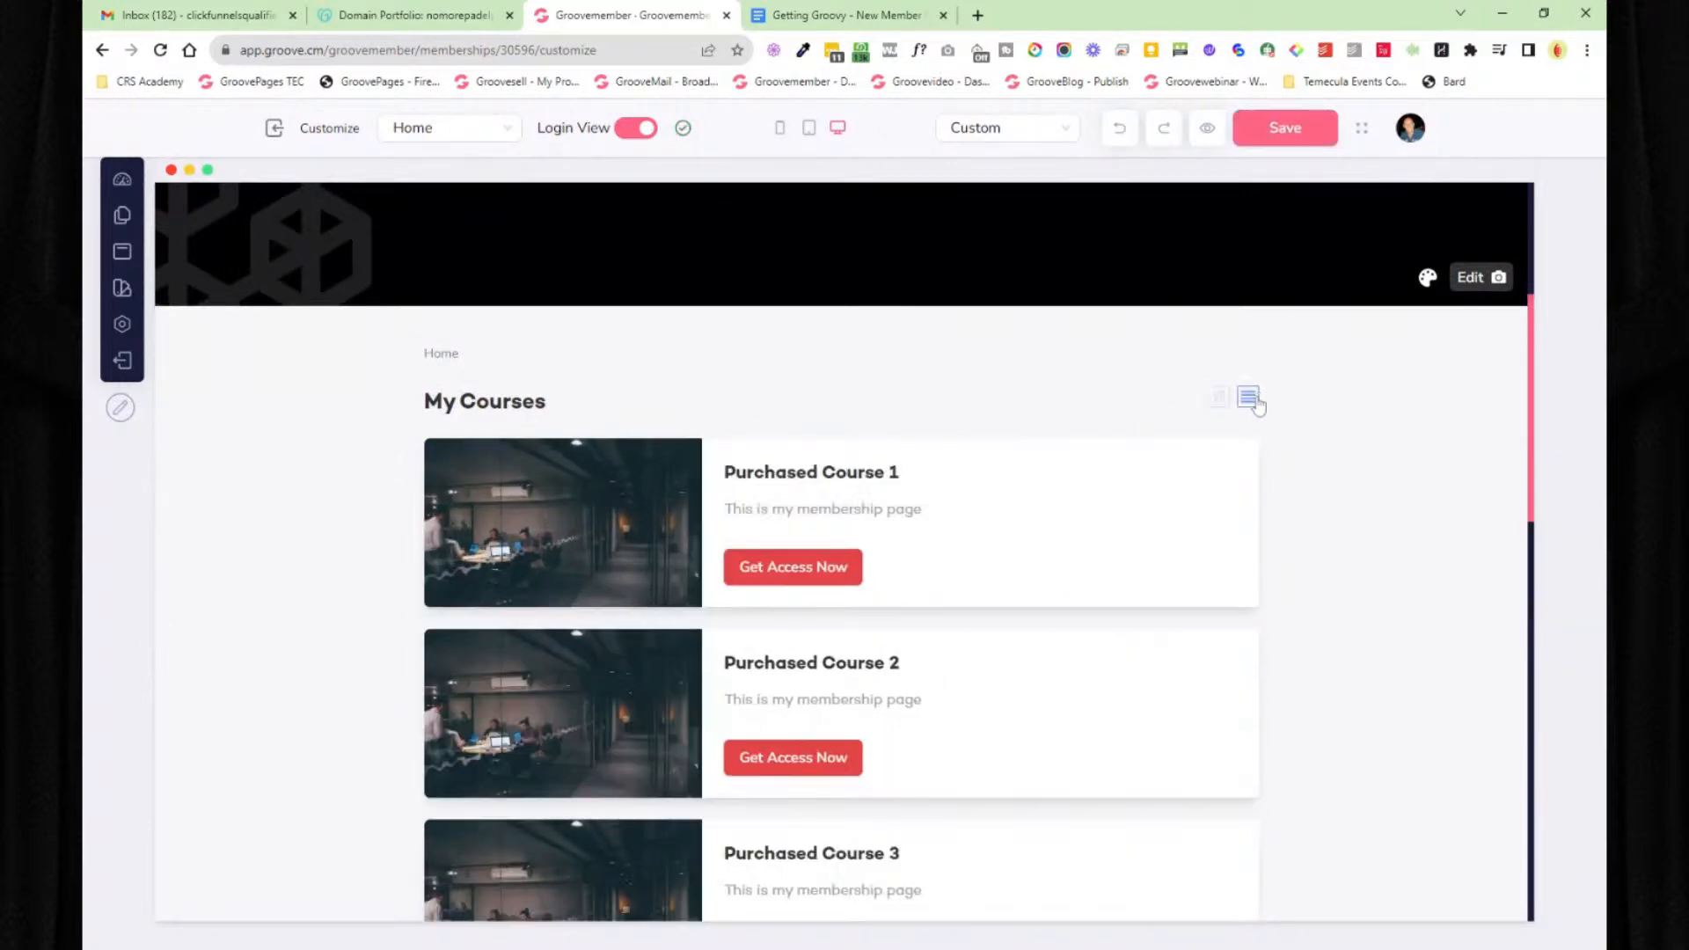
click(1219, 398)
scroll(1360, 501, up, 4)
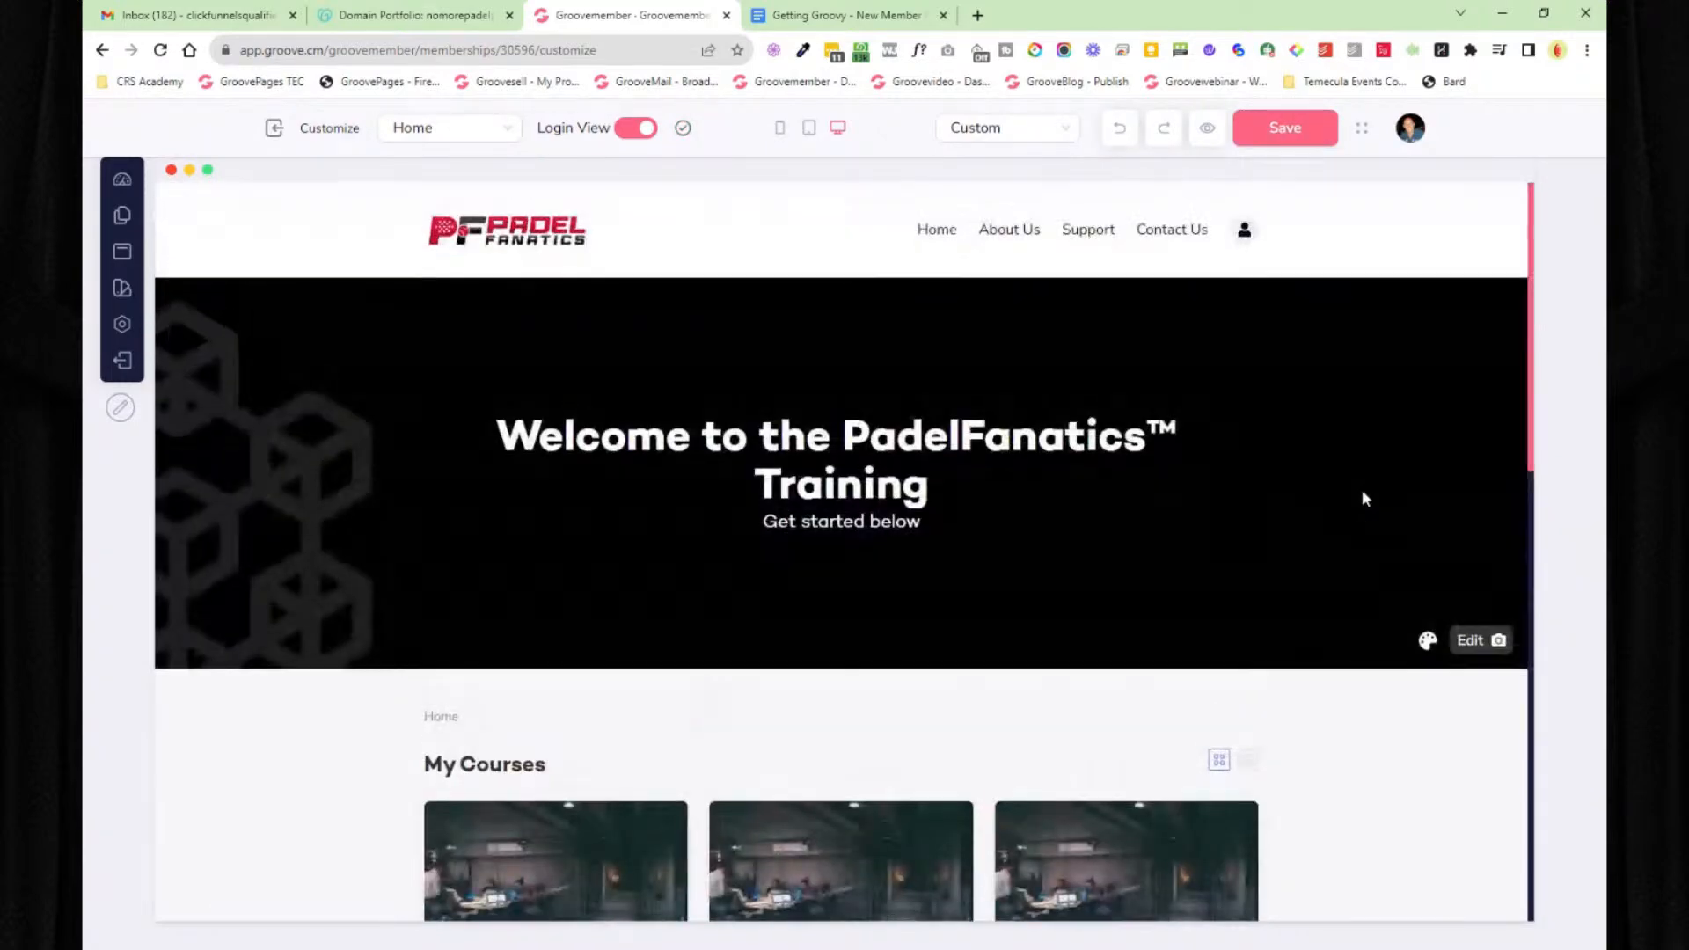
- Leave the customizer without saving and open the membership's course management
click(274, 129)
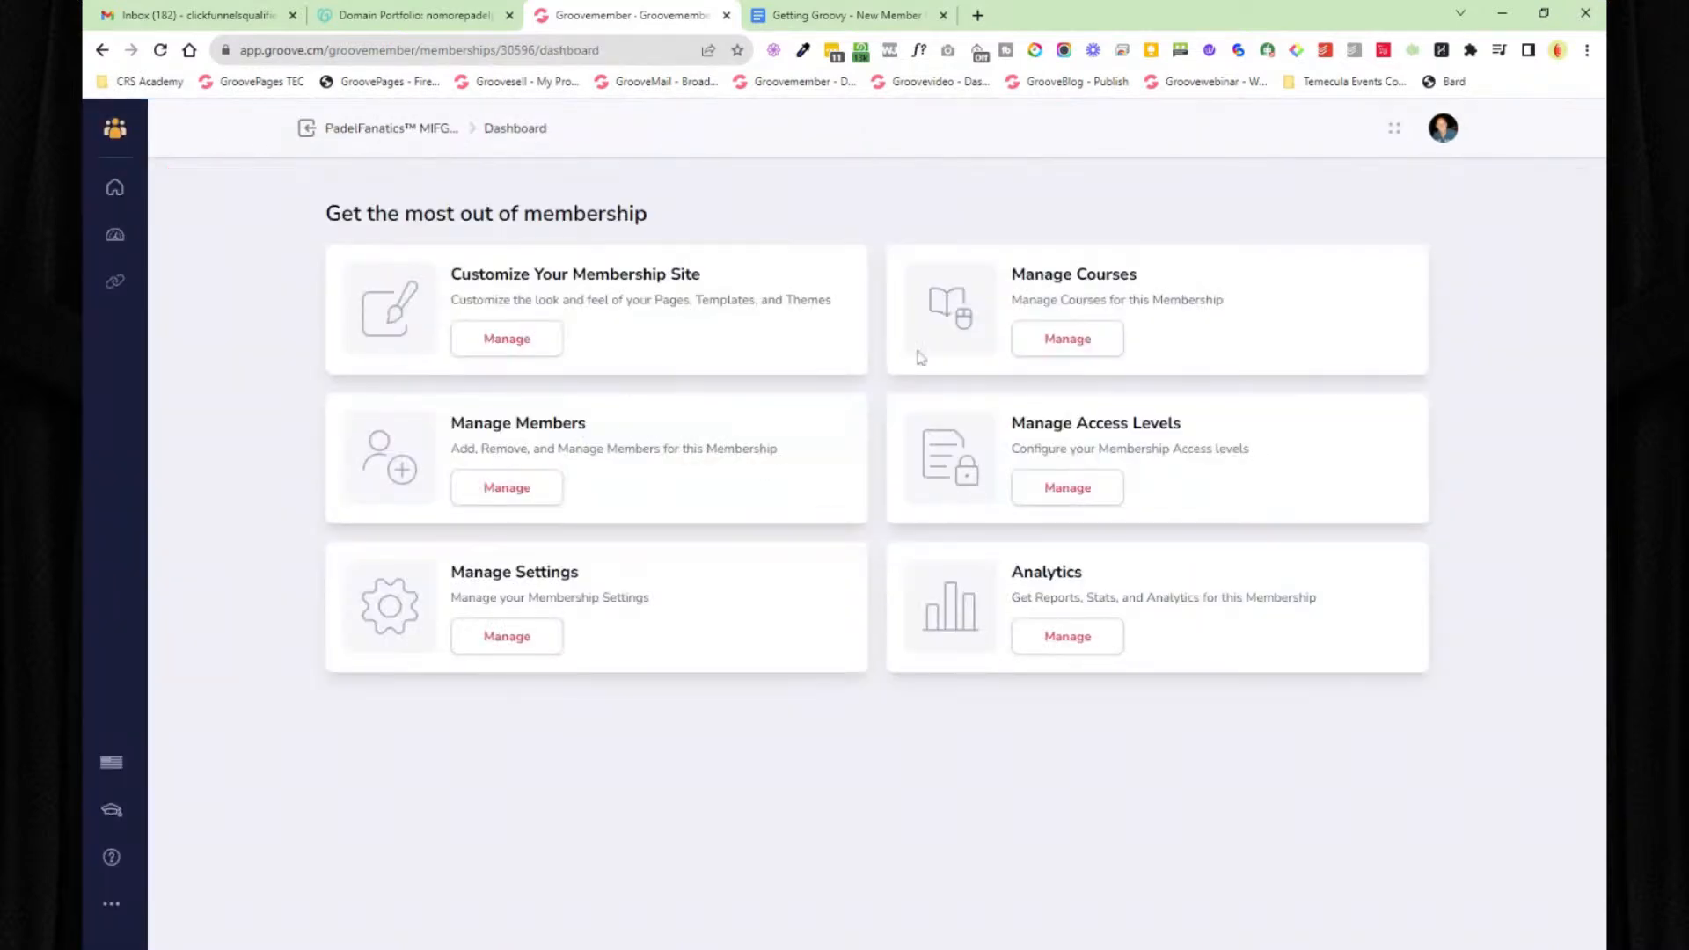
click(1073, 345)
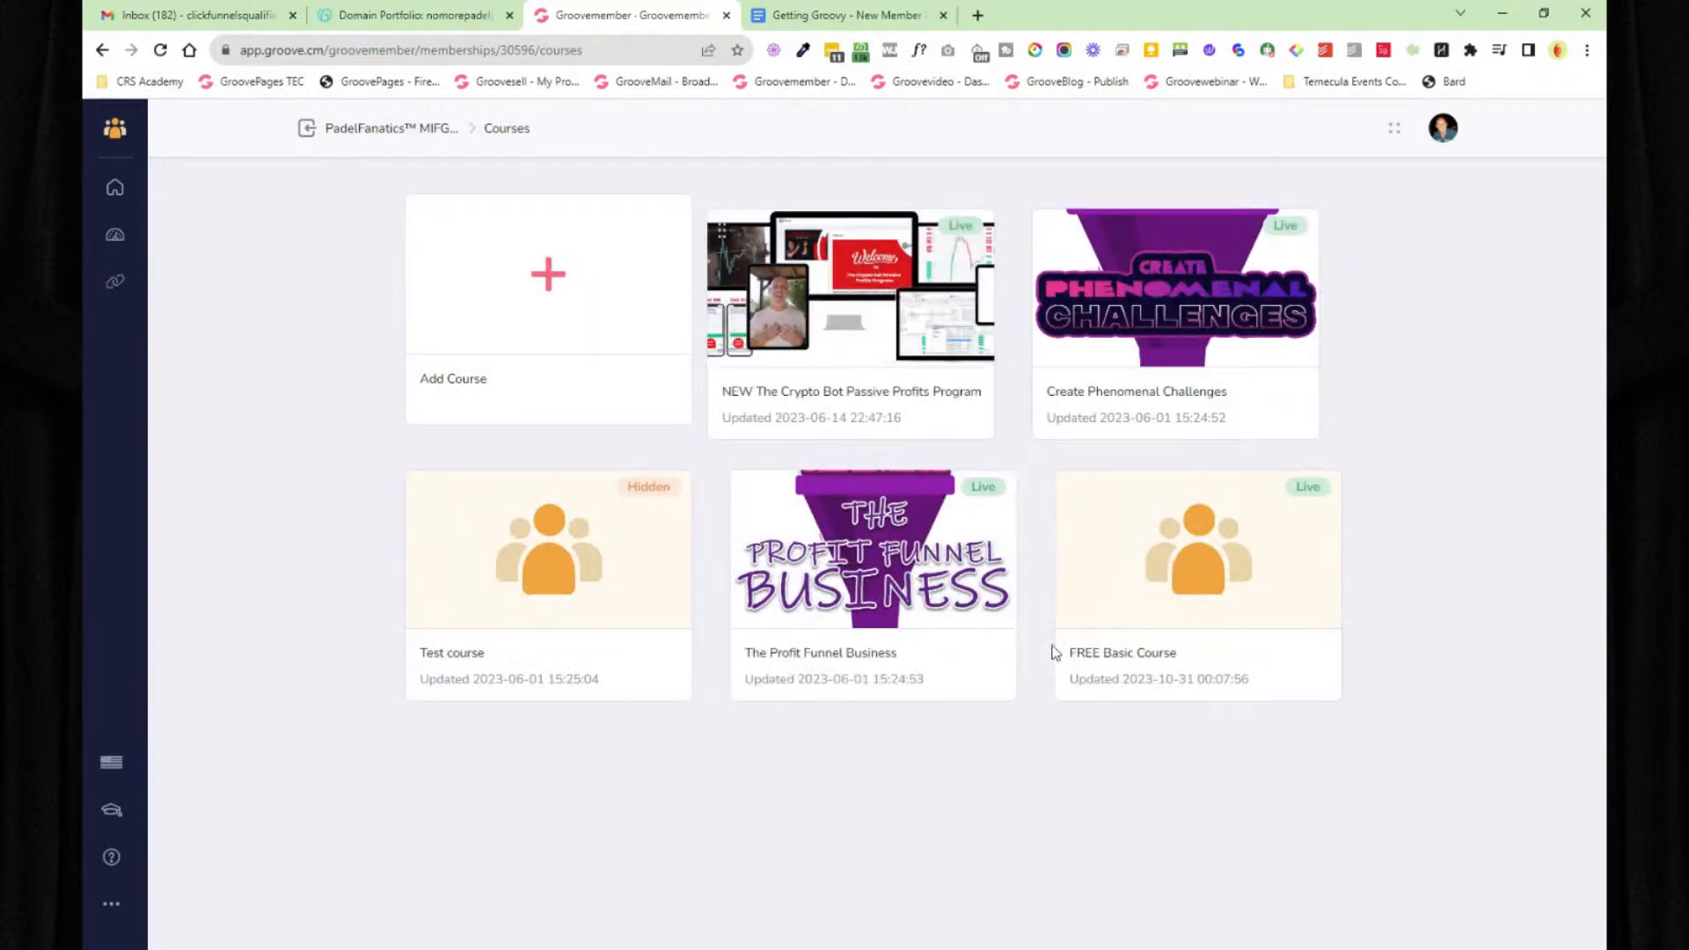
- Open the FREE Basic Course in the course editor, view its template options, and return to the membership dashboard
click(1196, 554)
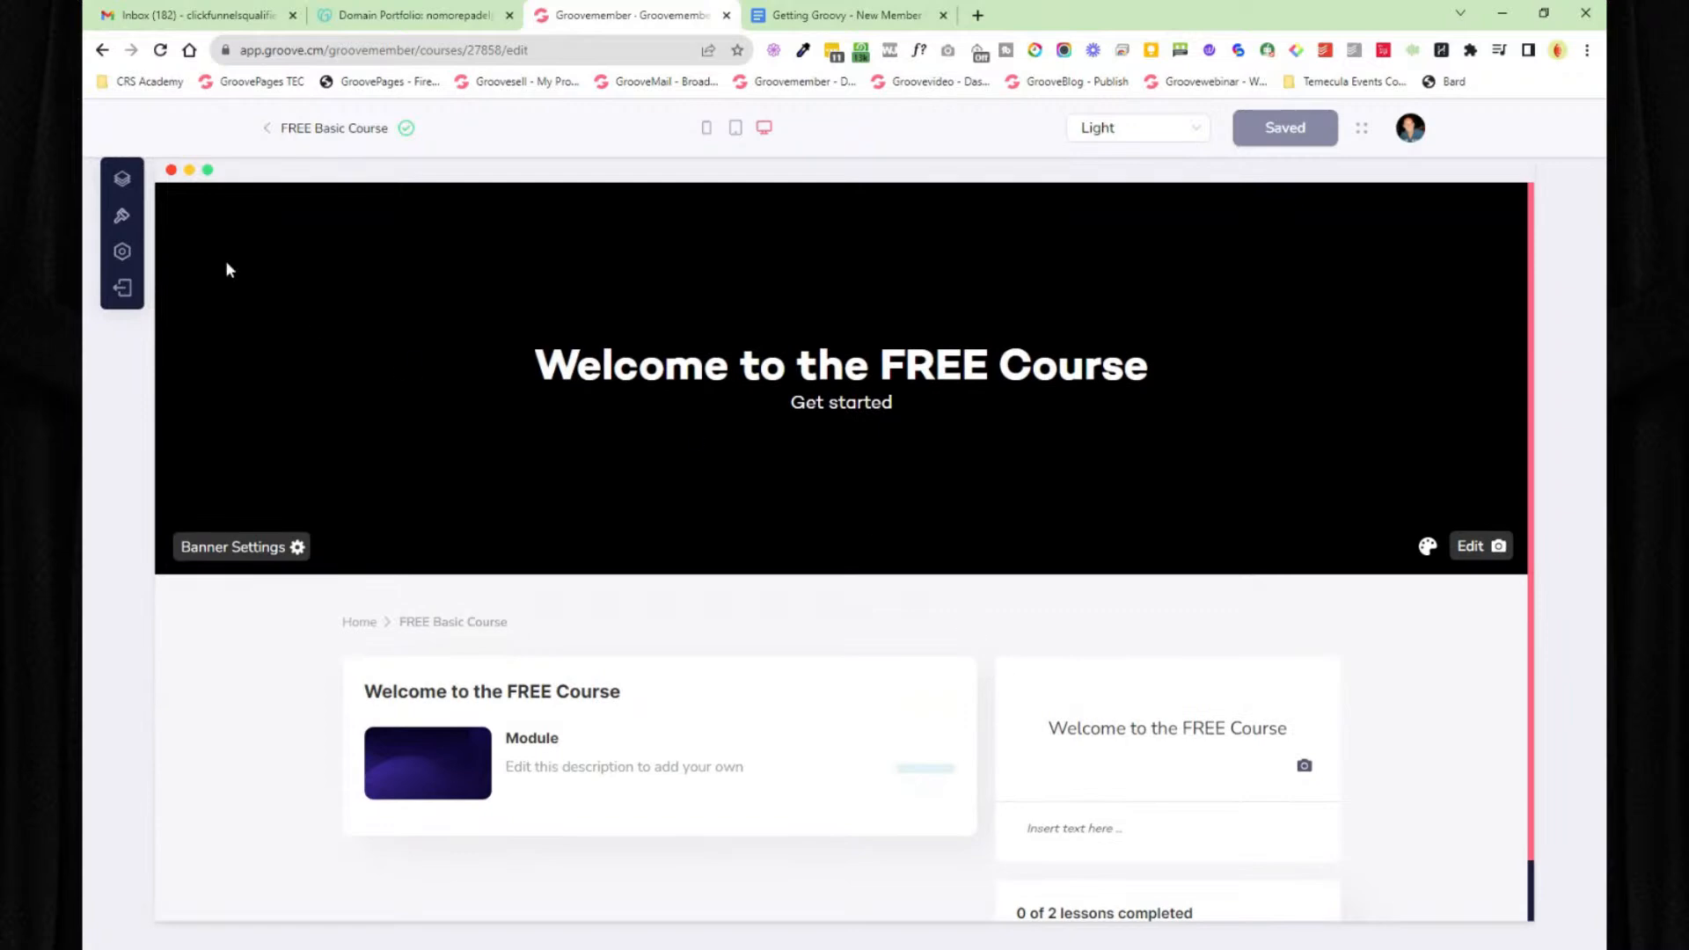
click(122, 215)
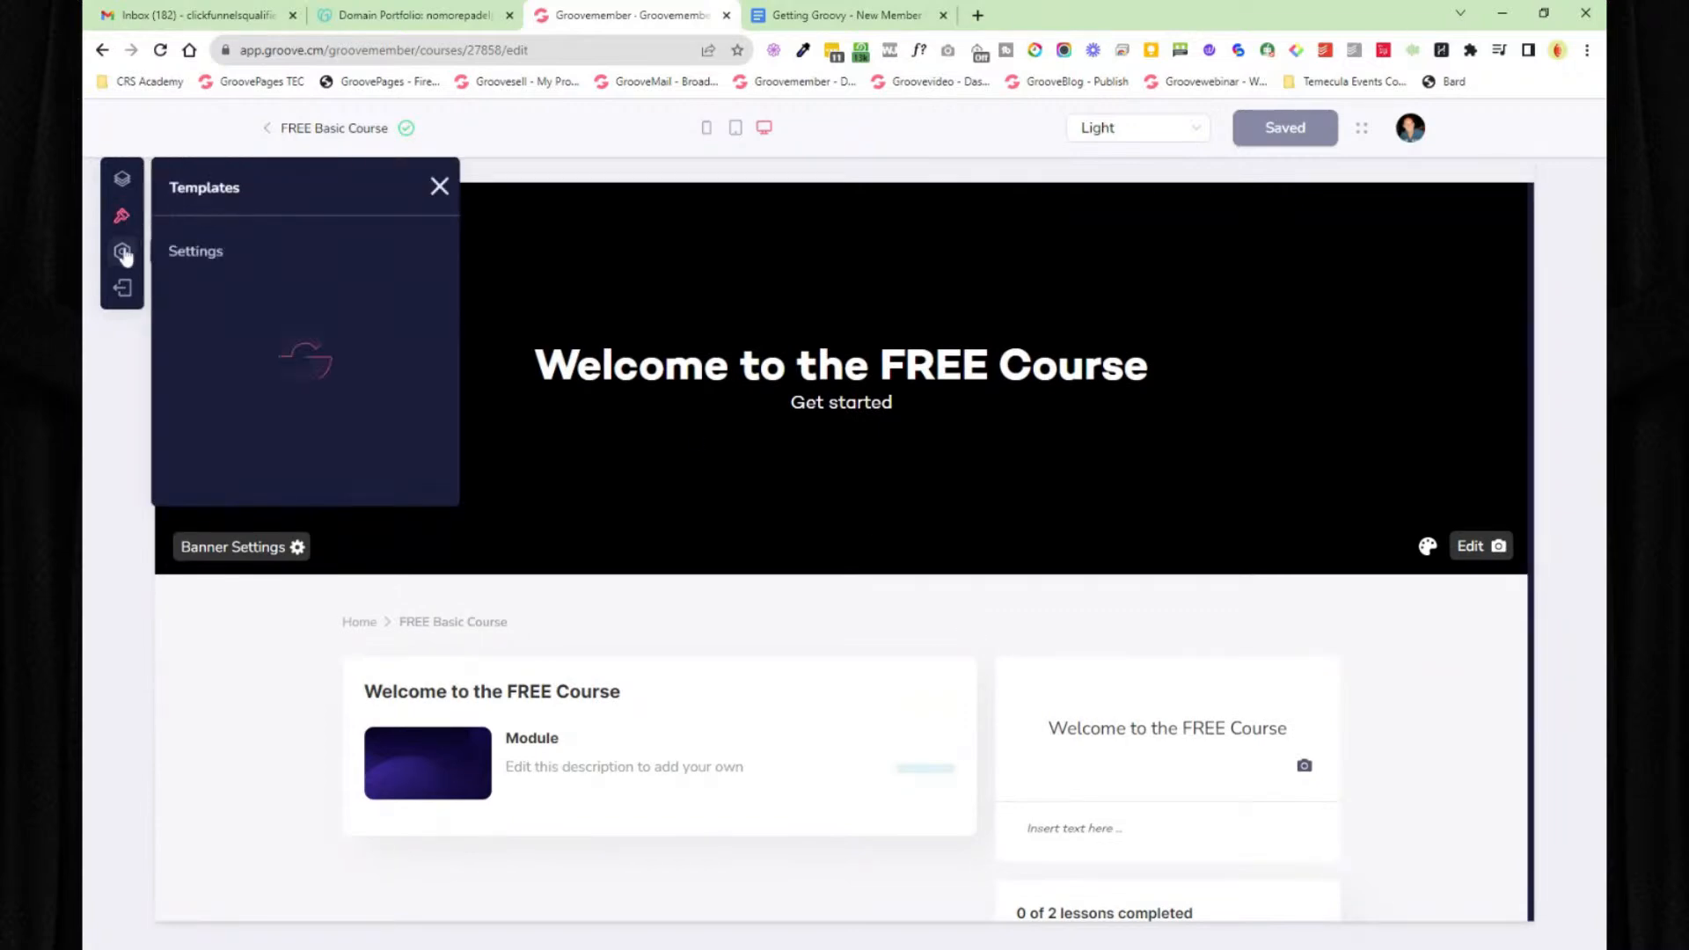
click(269, 130)
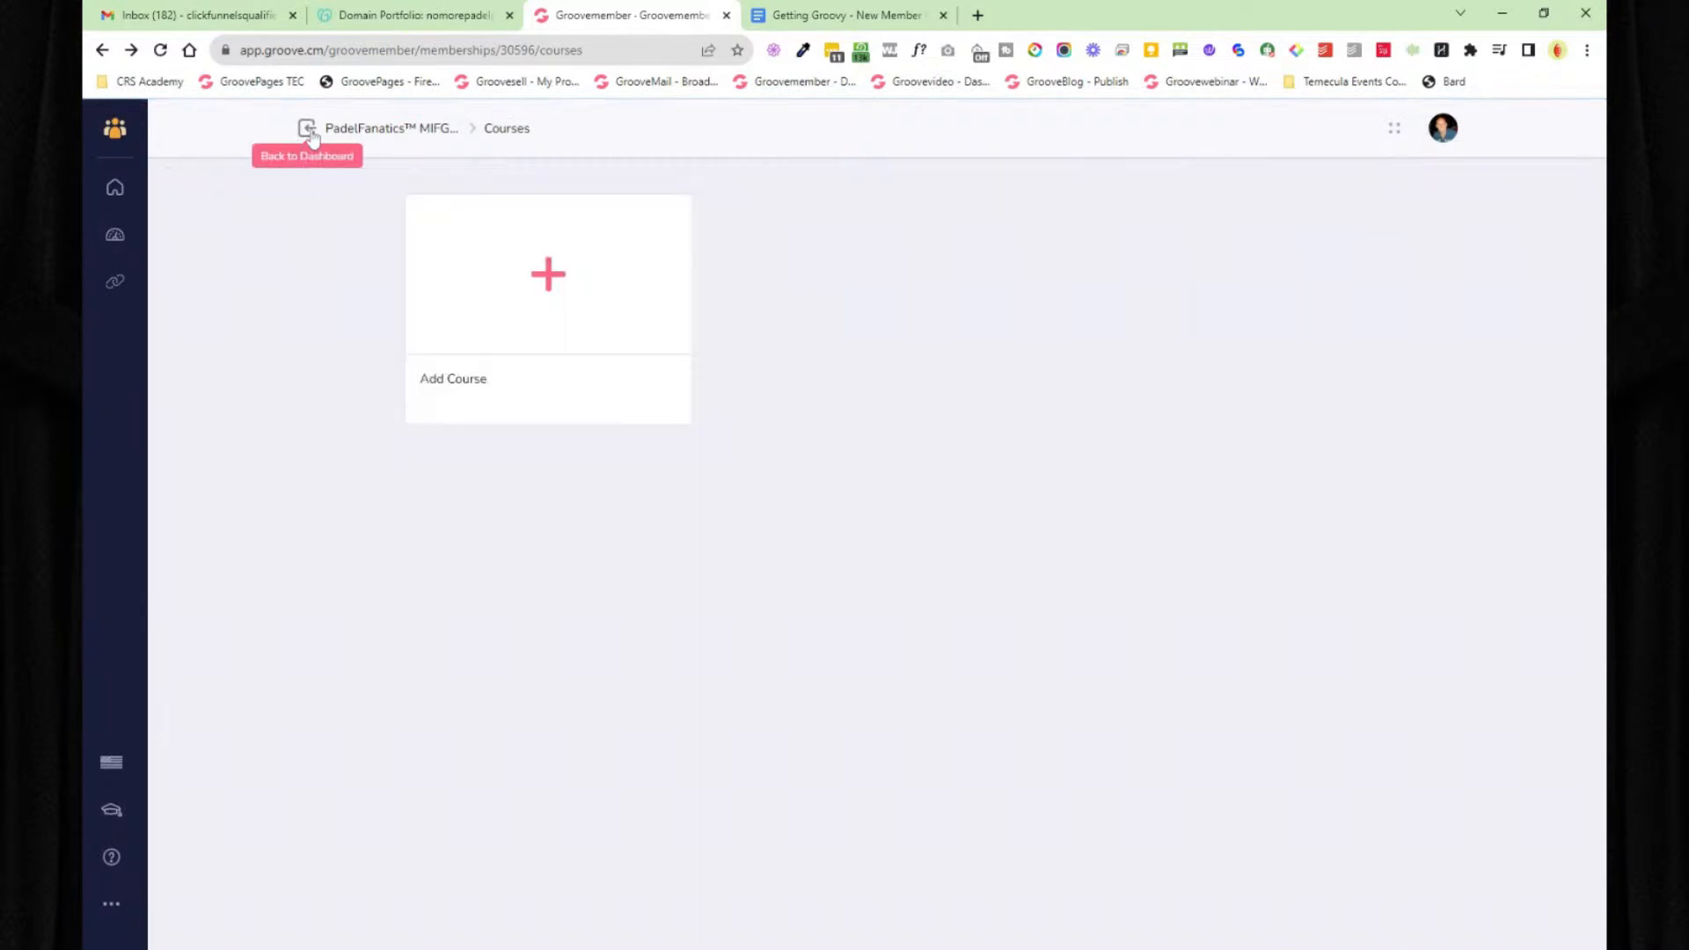
click(309, 134)
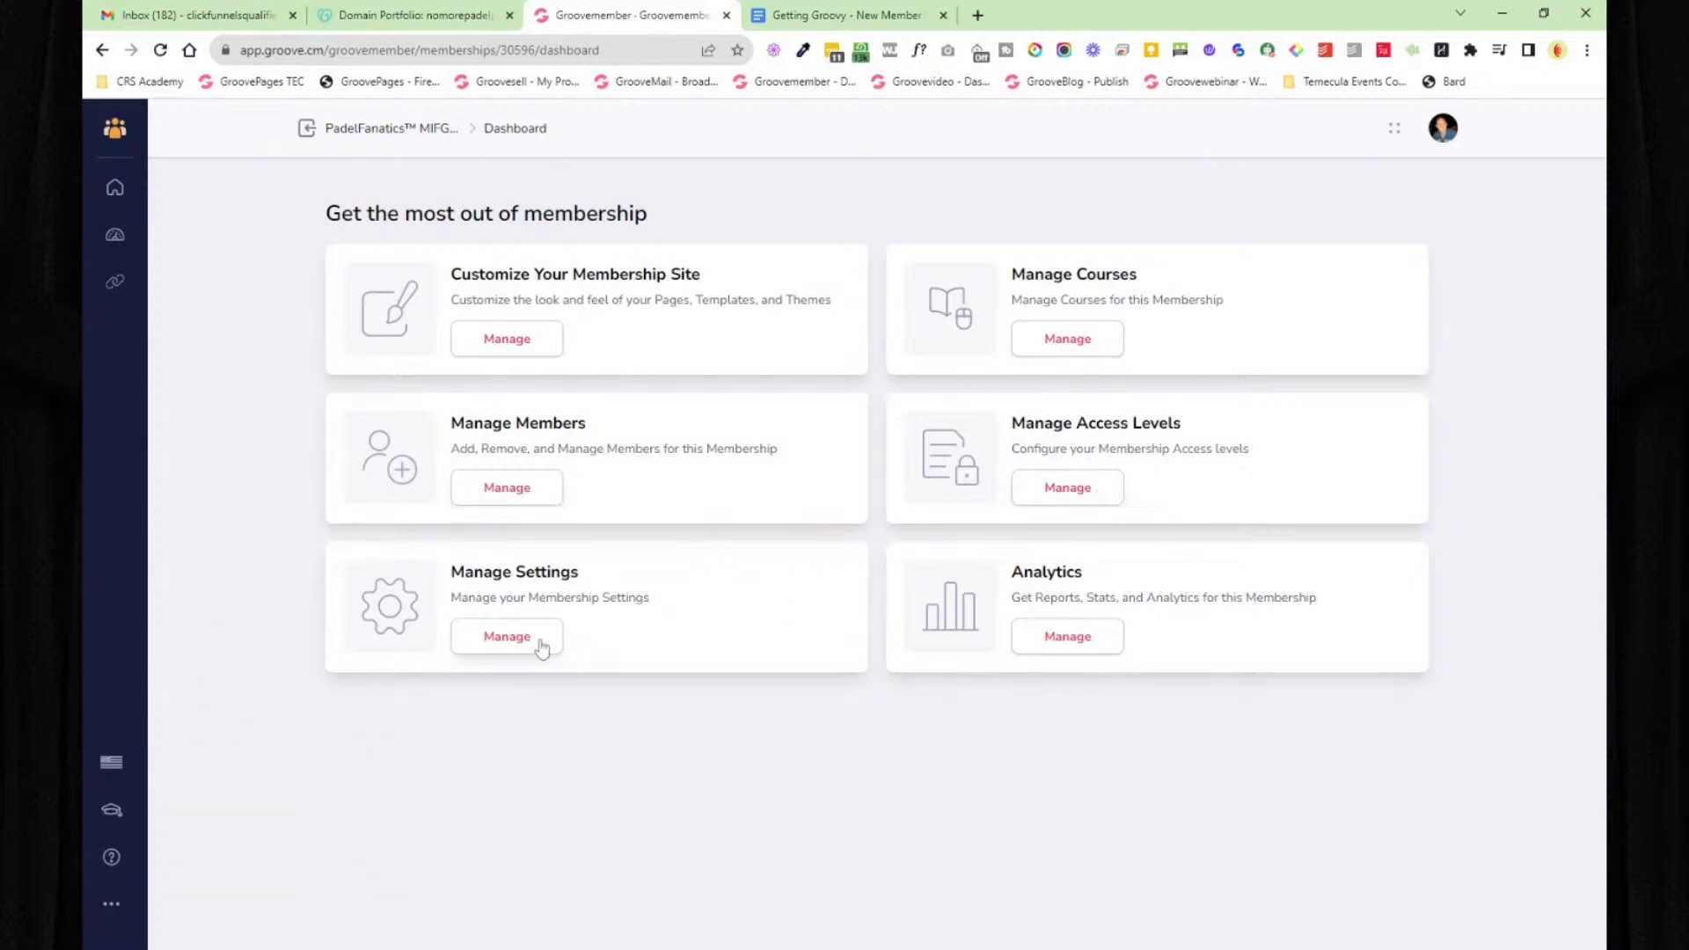
- Go to the GrooveMember dashboard and view its Courses and Portals pages
click(116, 238)
click(115, 188)
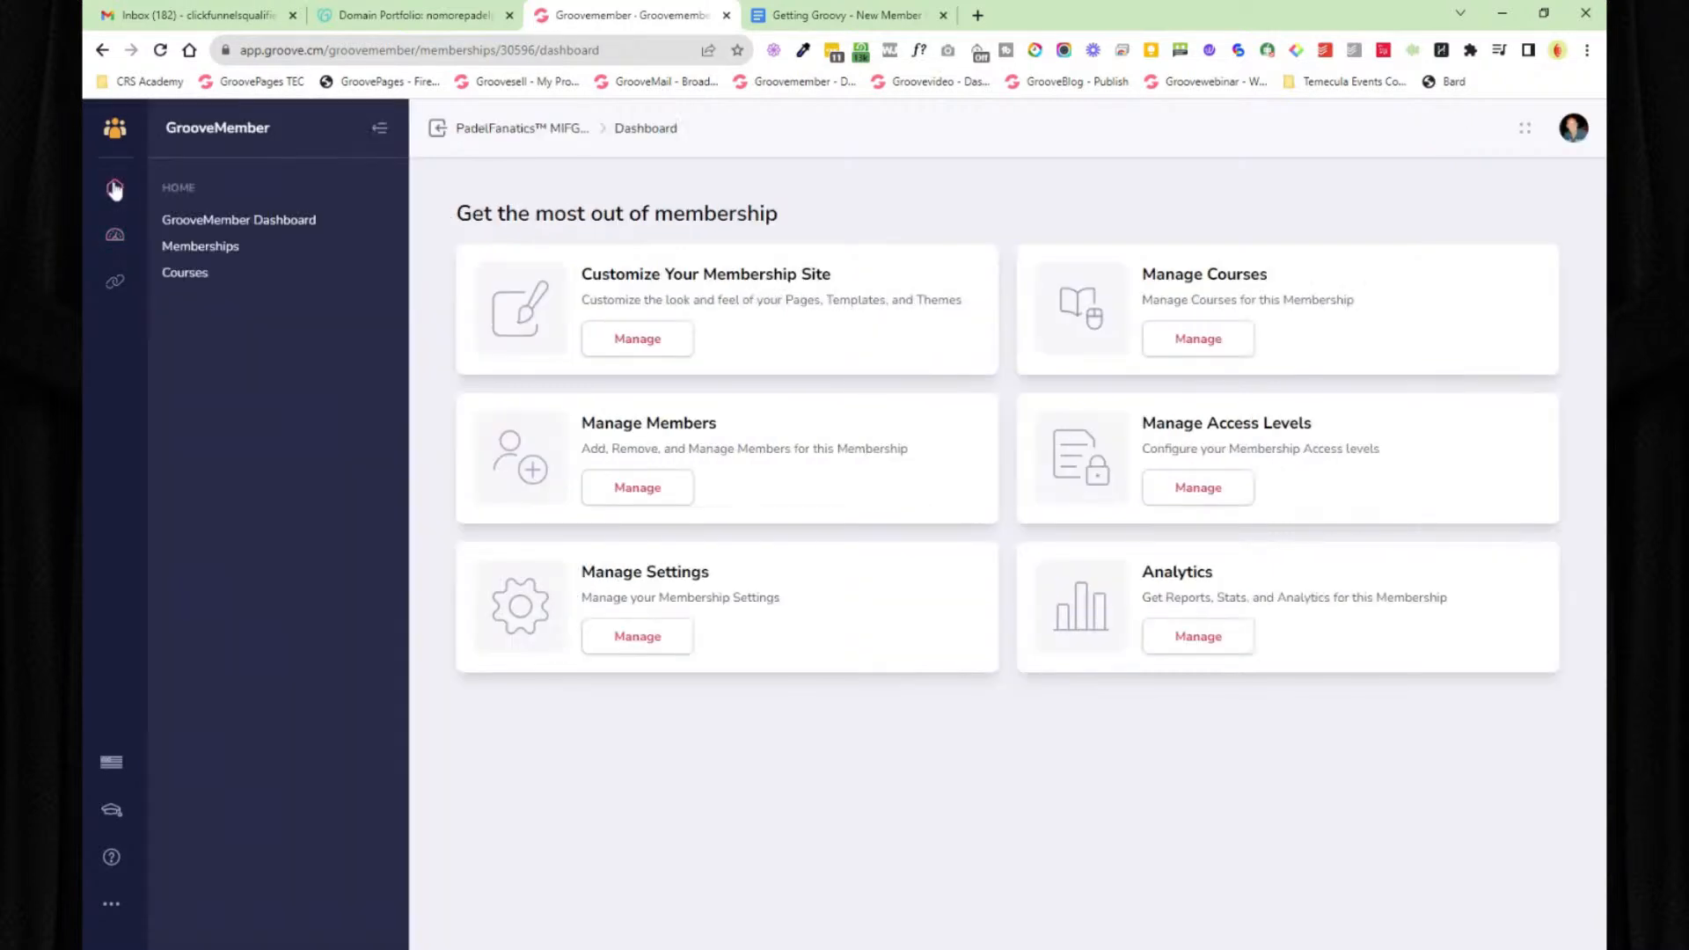
click(212, 221)
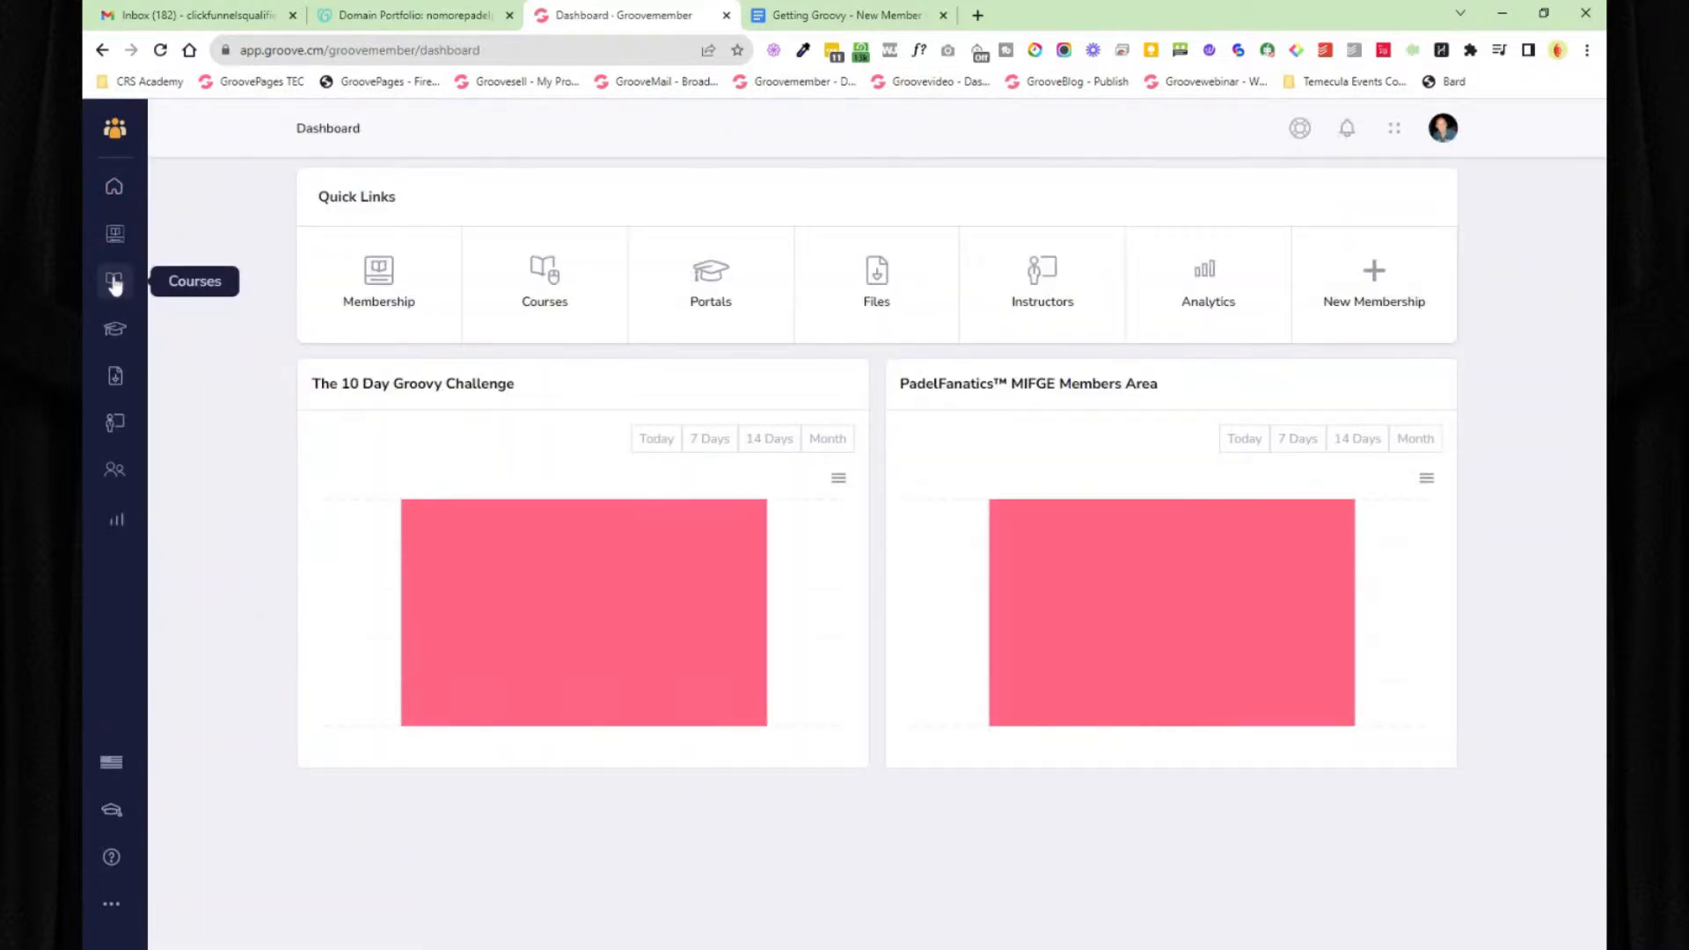
click(114, 282)
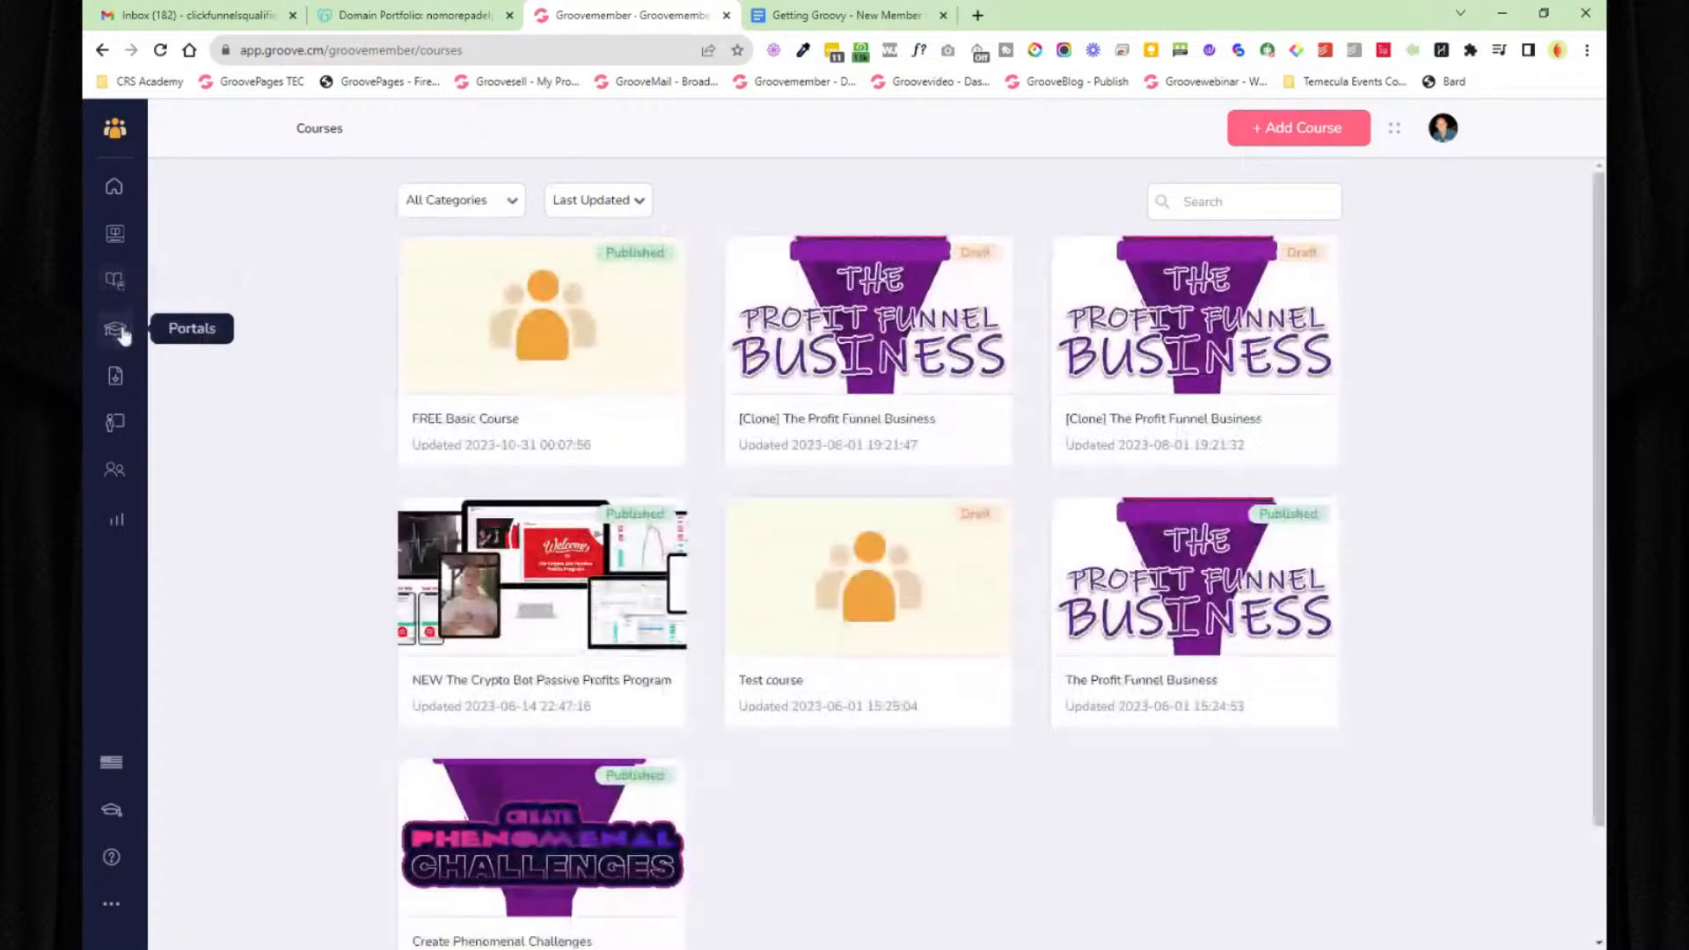
click(123, 334)
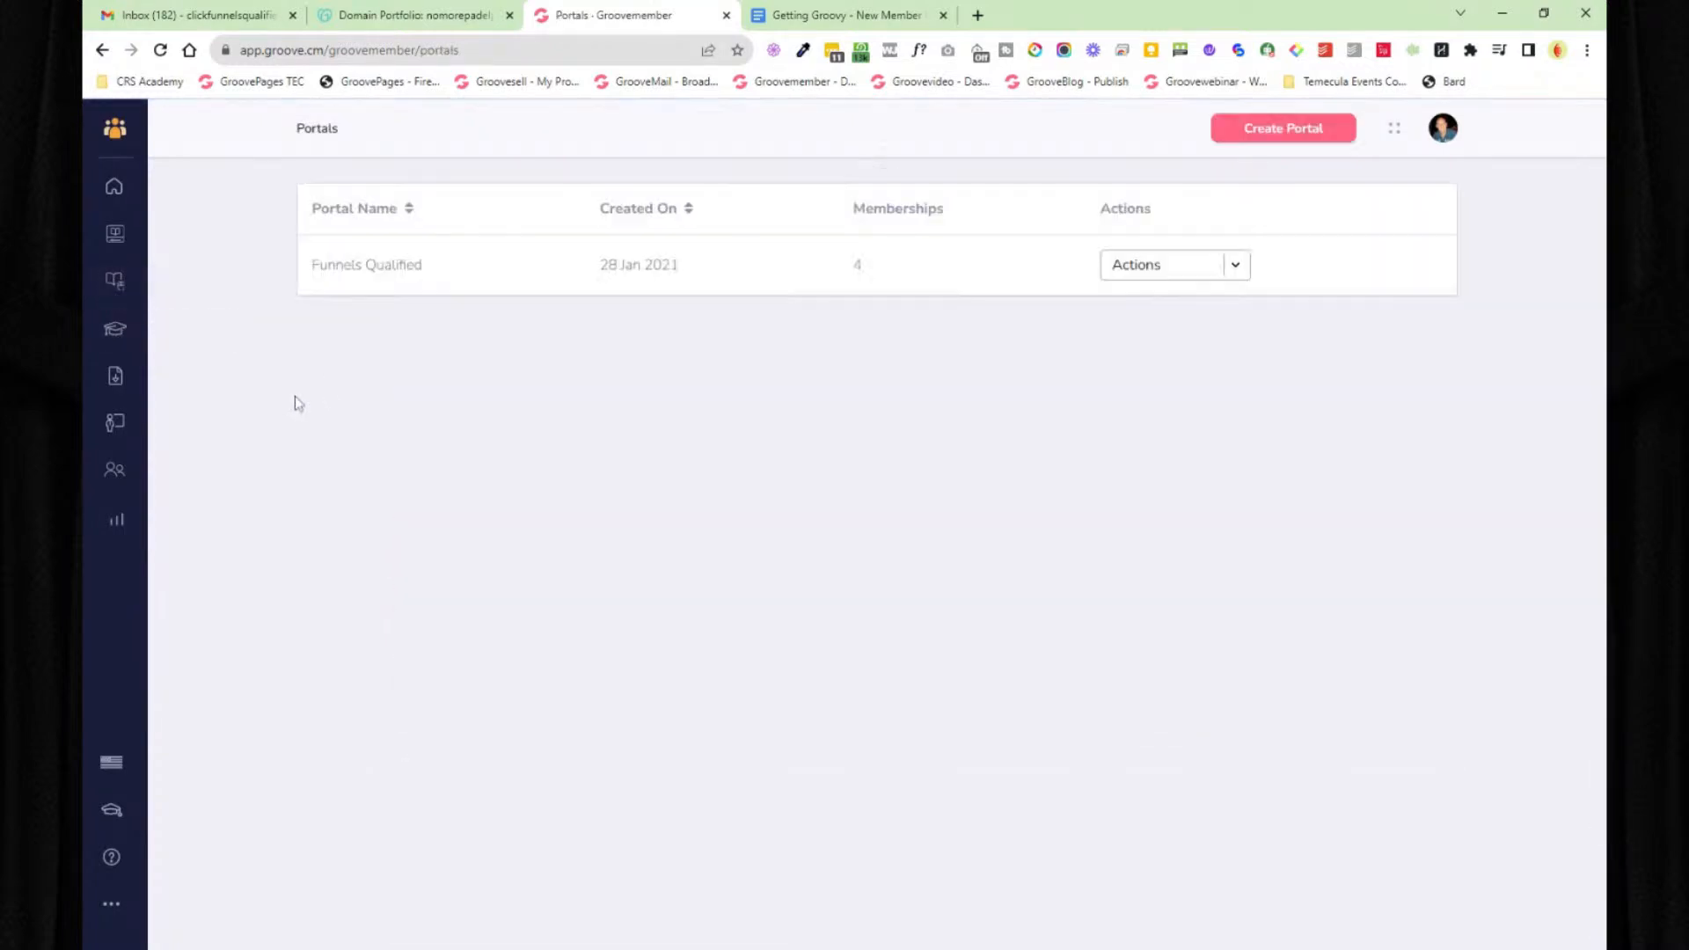
- View GrooveMember's Files, Instructors, Members and Analytics pages
click(114, 376)
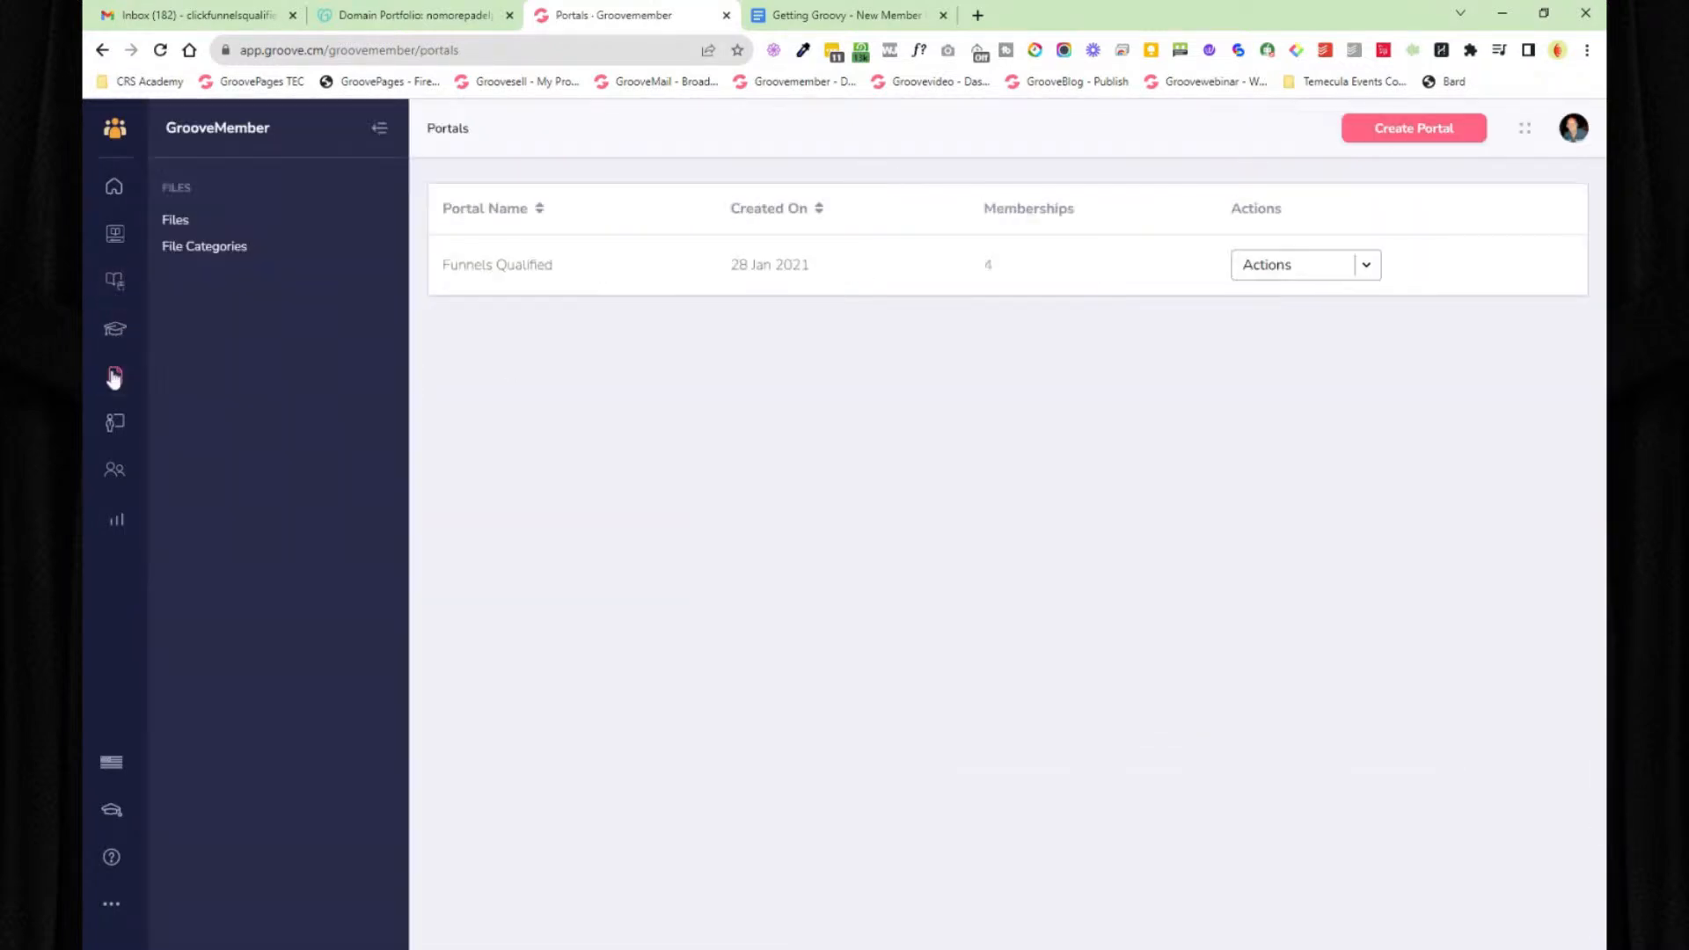
click(181, 225)
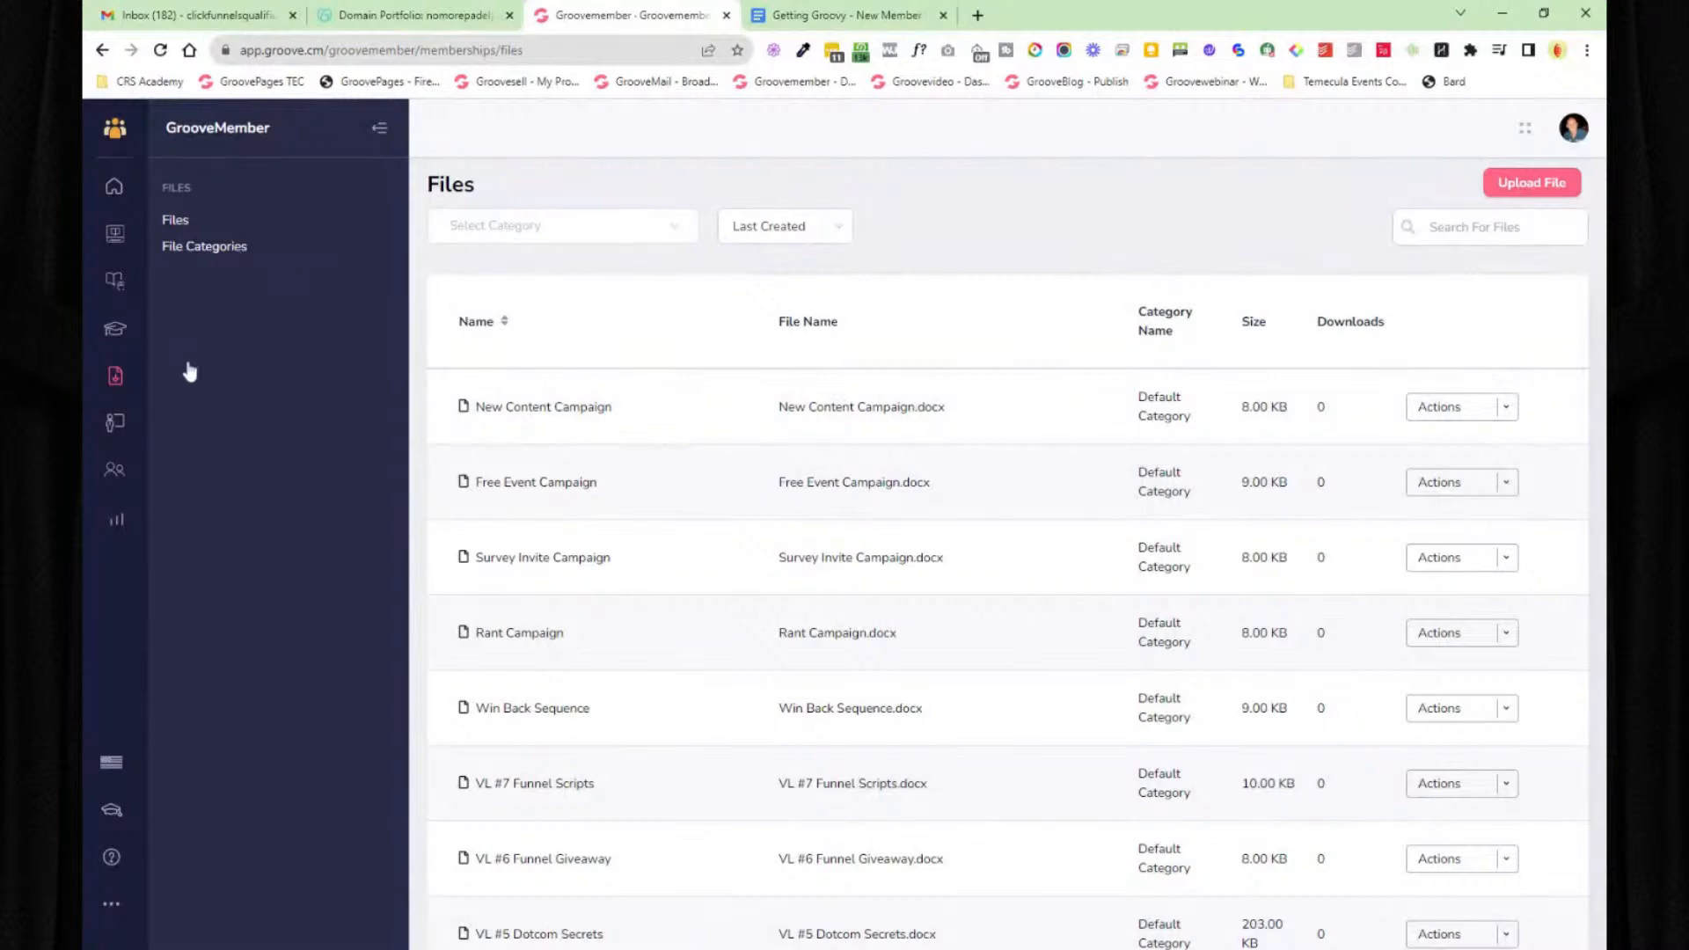
click(116, 422)
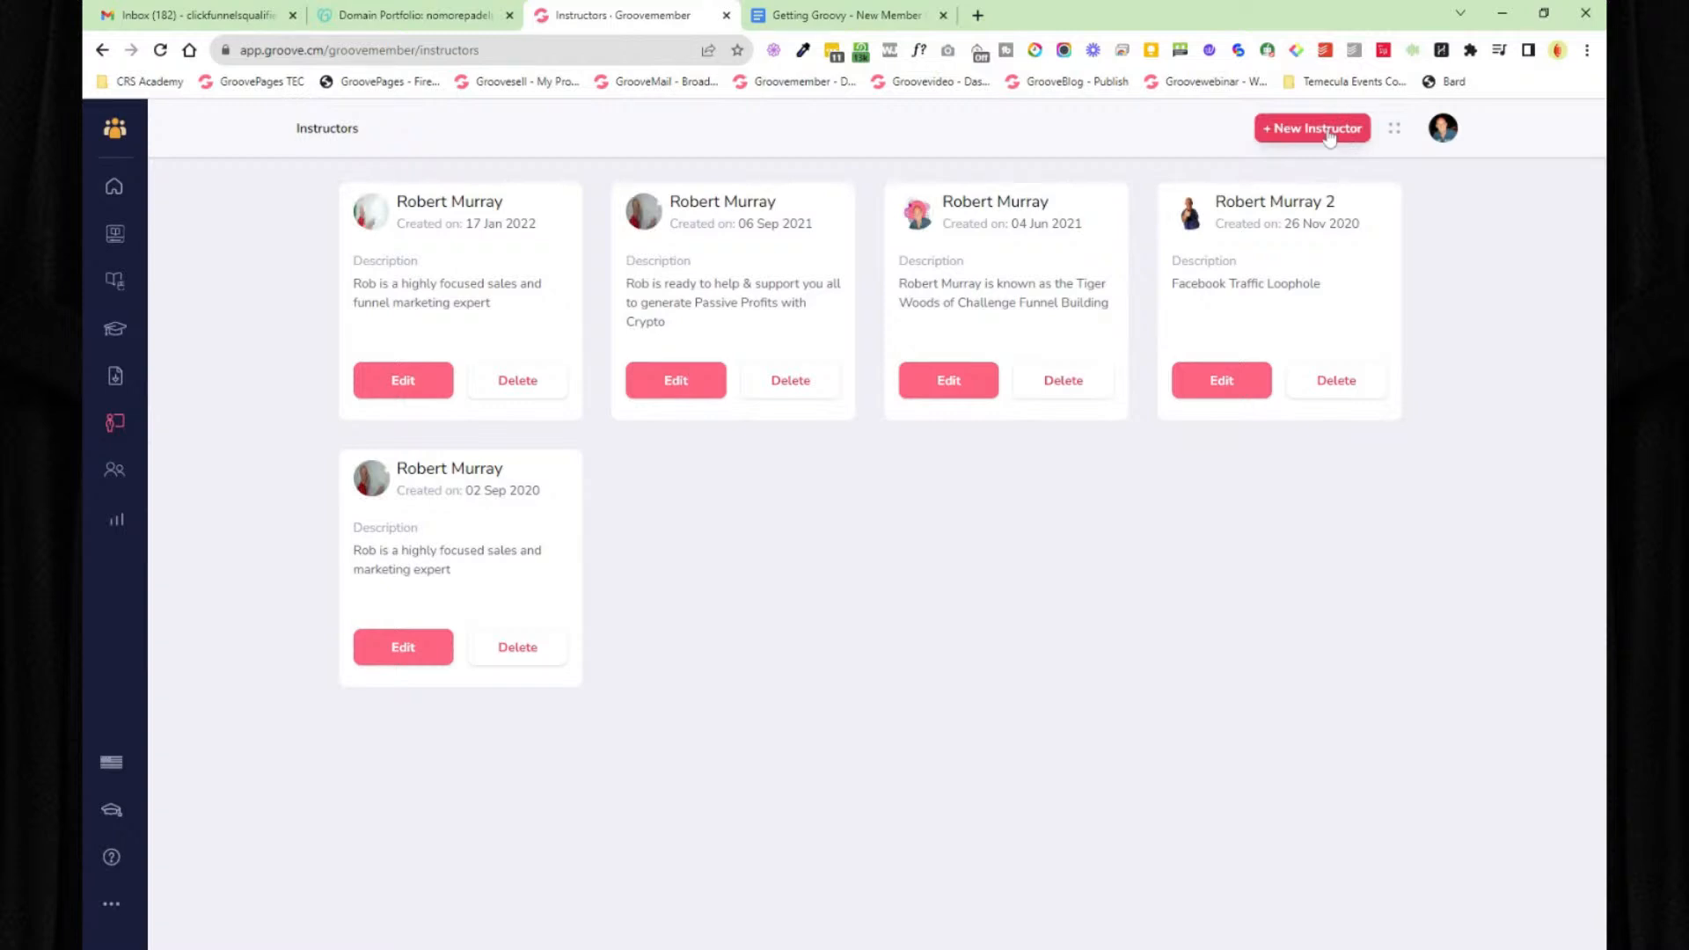
click(115, 472)
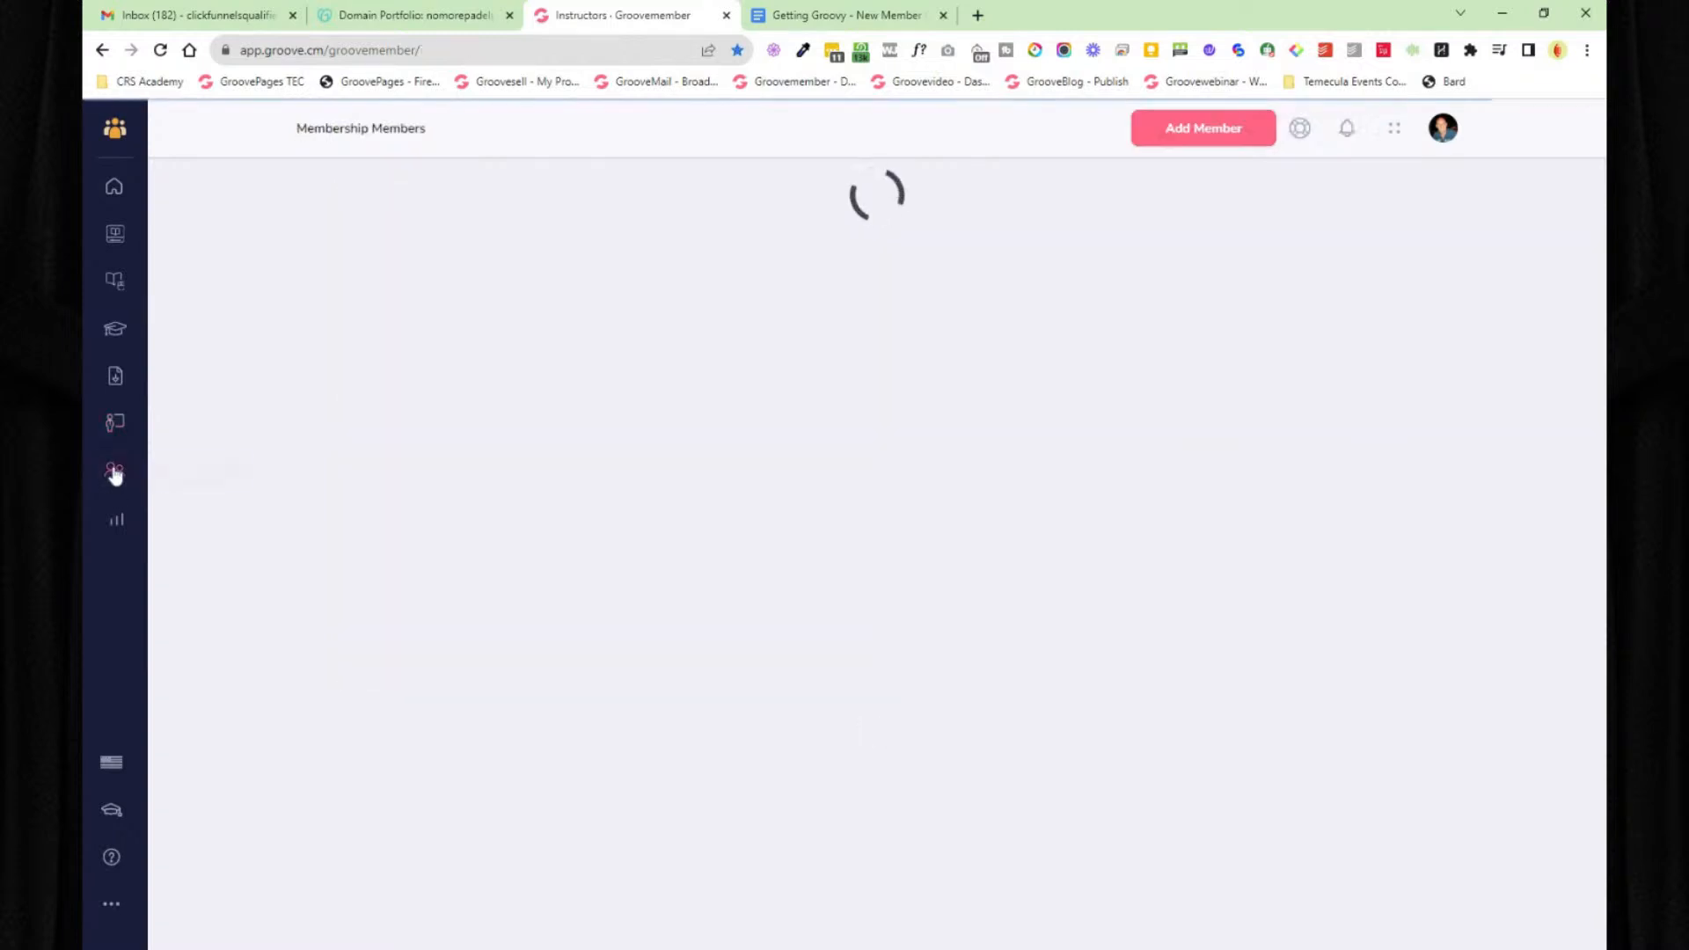
click(116, 520)
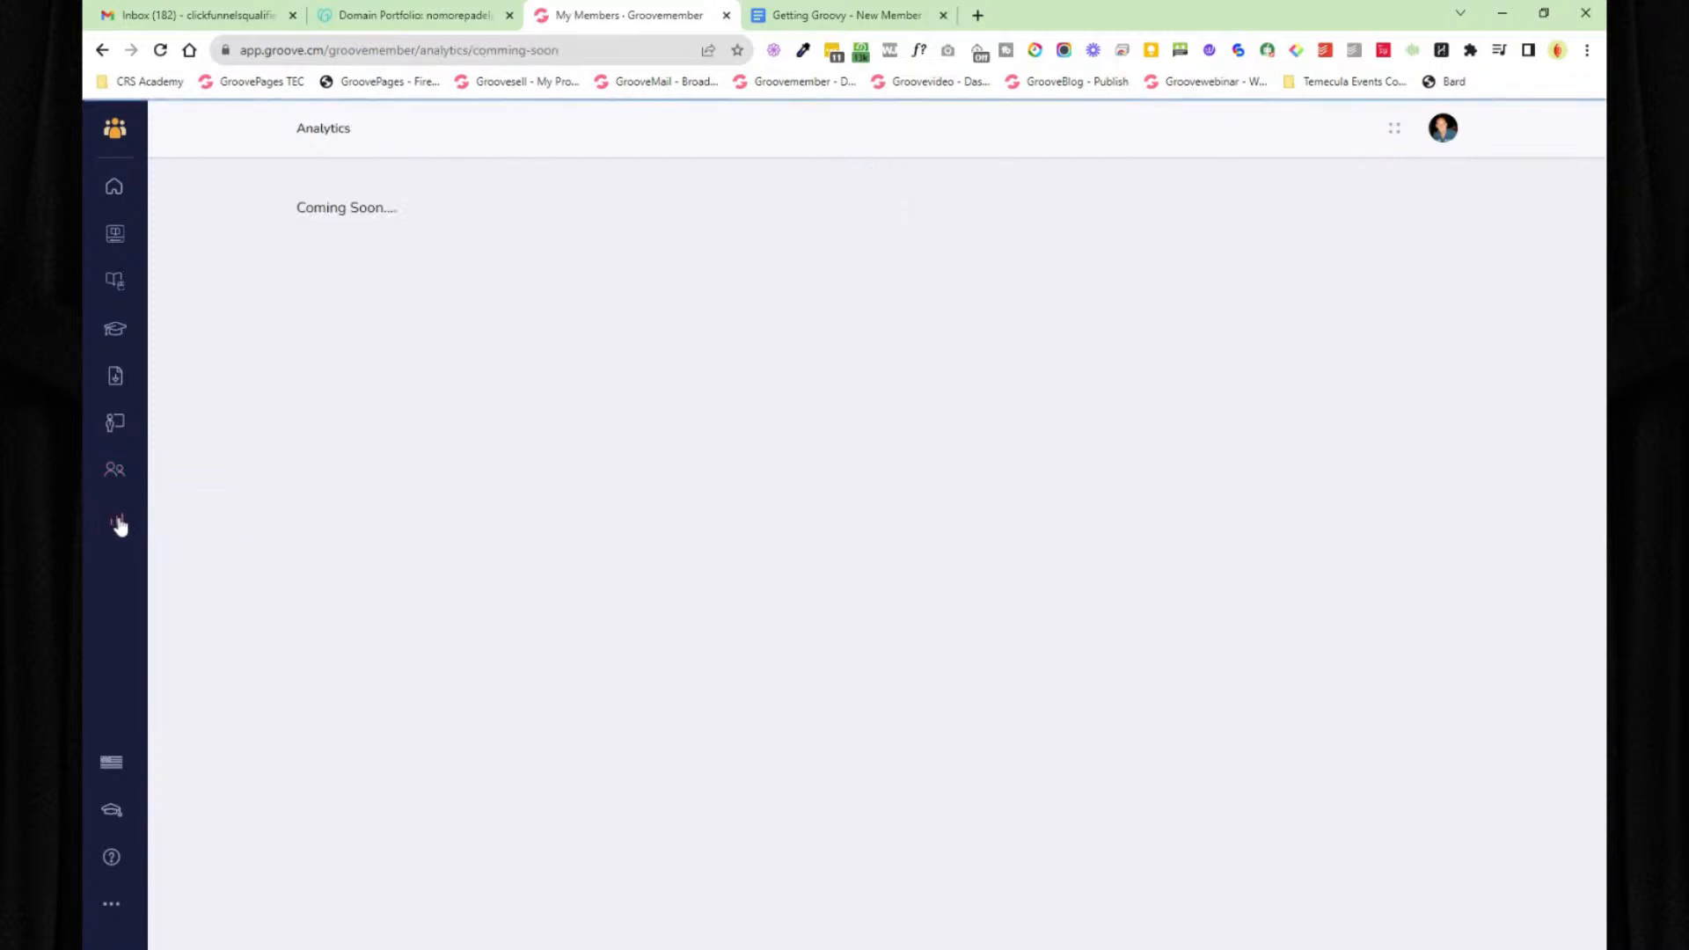
- Open the main Groove dashboard and check the app steps in the Google Docs onboarding roadmap
click(114, 129)
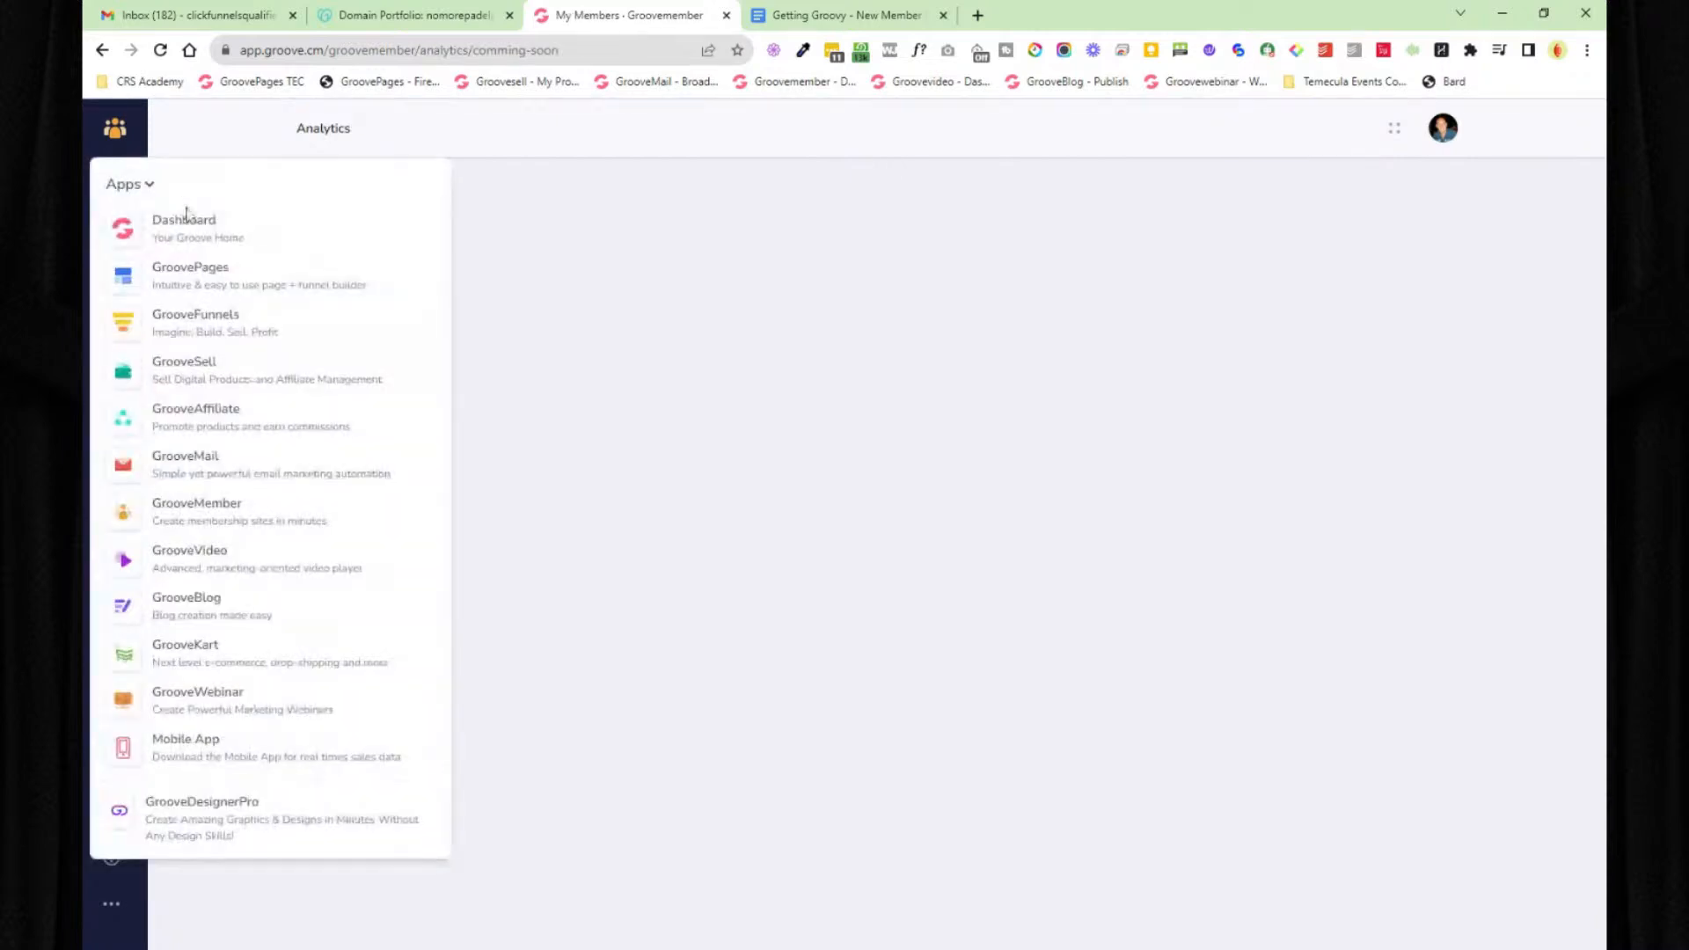
click(201, 228)
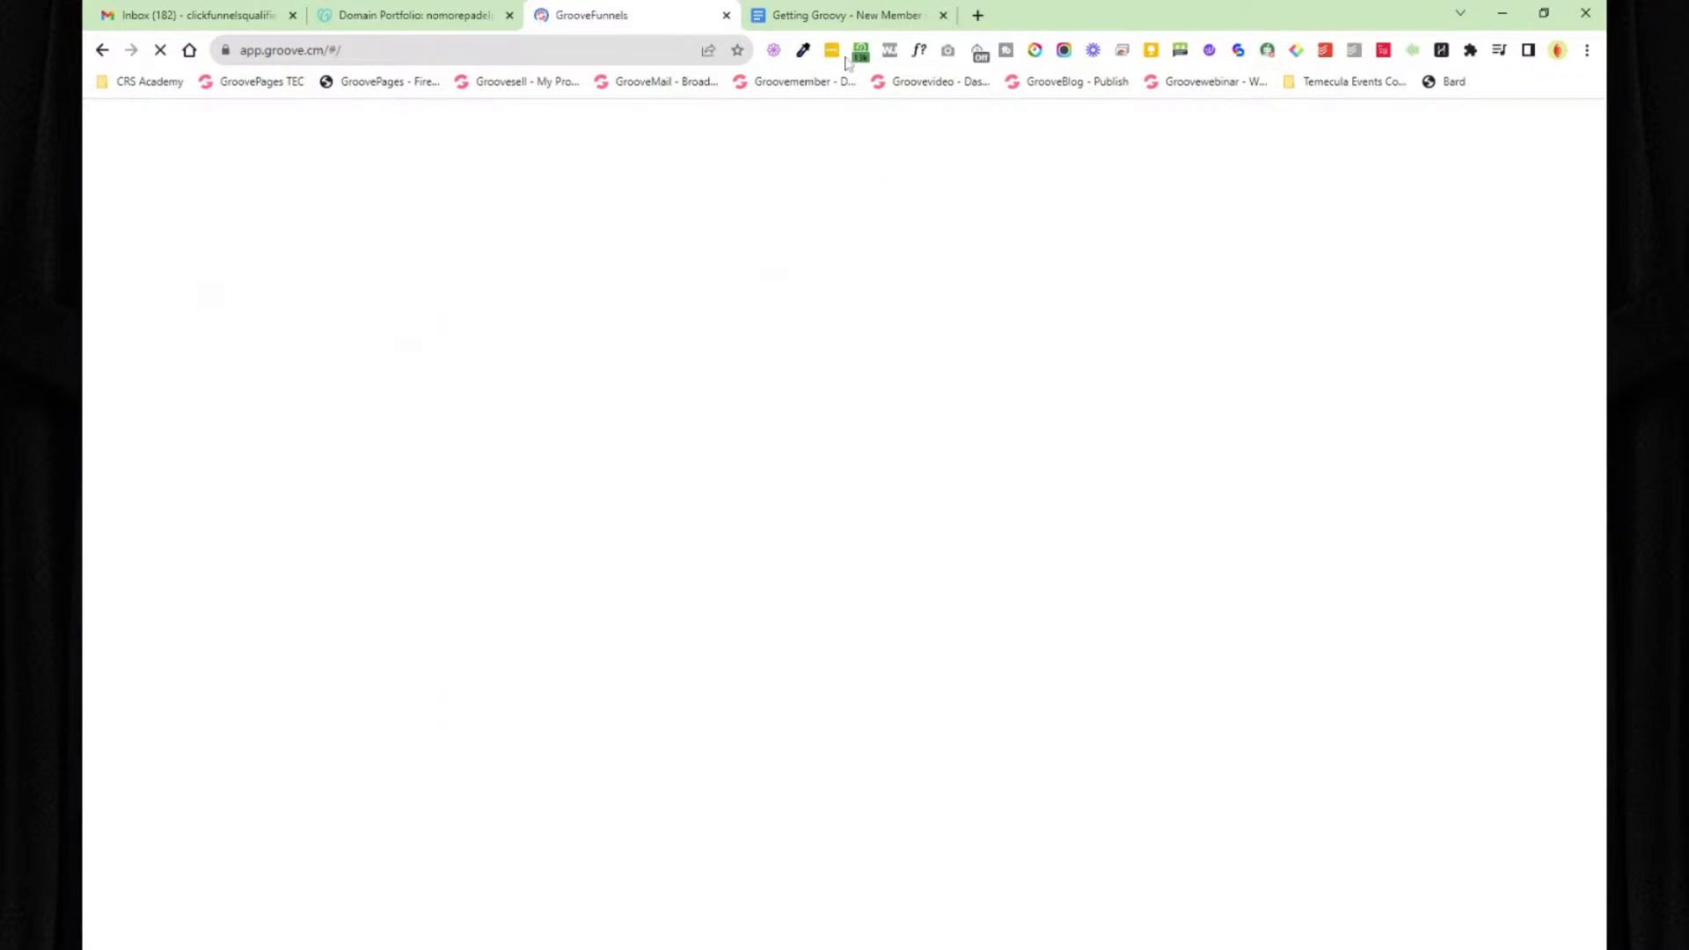
click(847, 17)
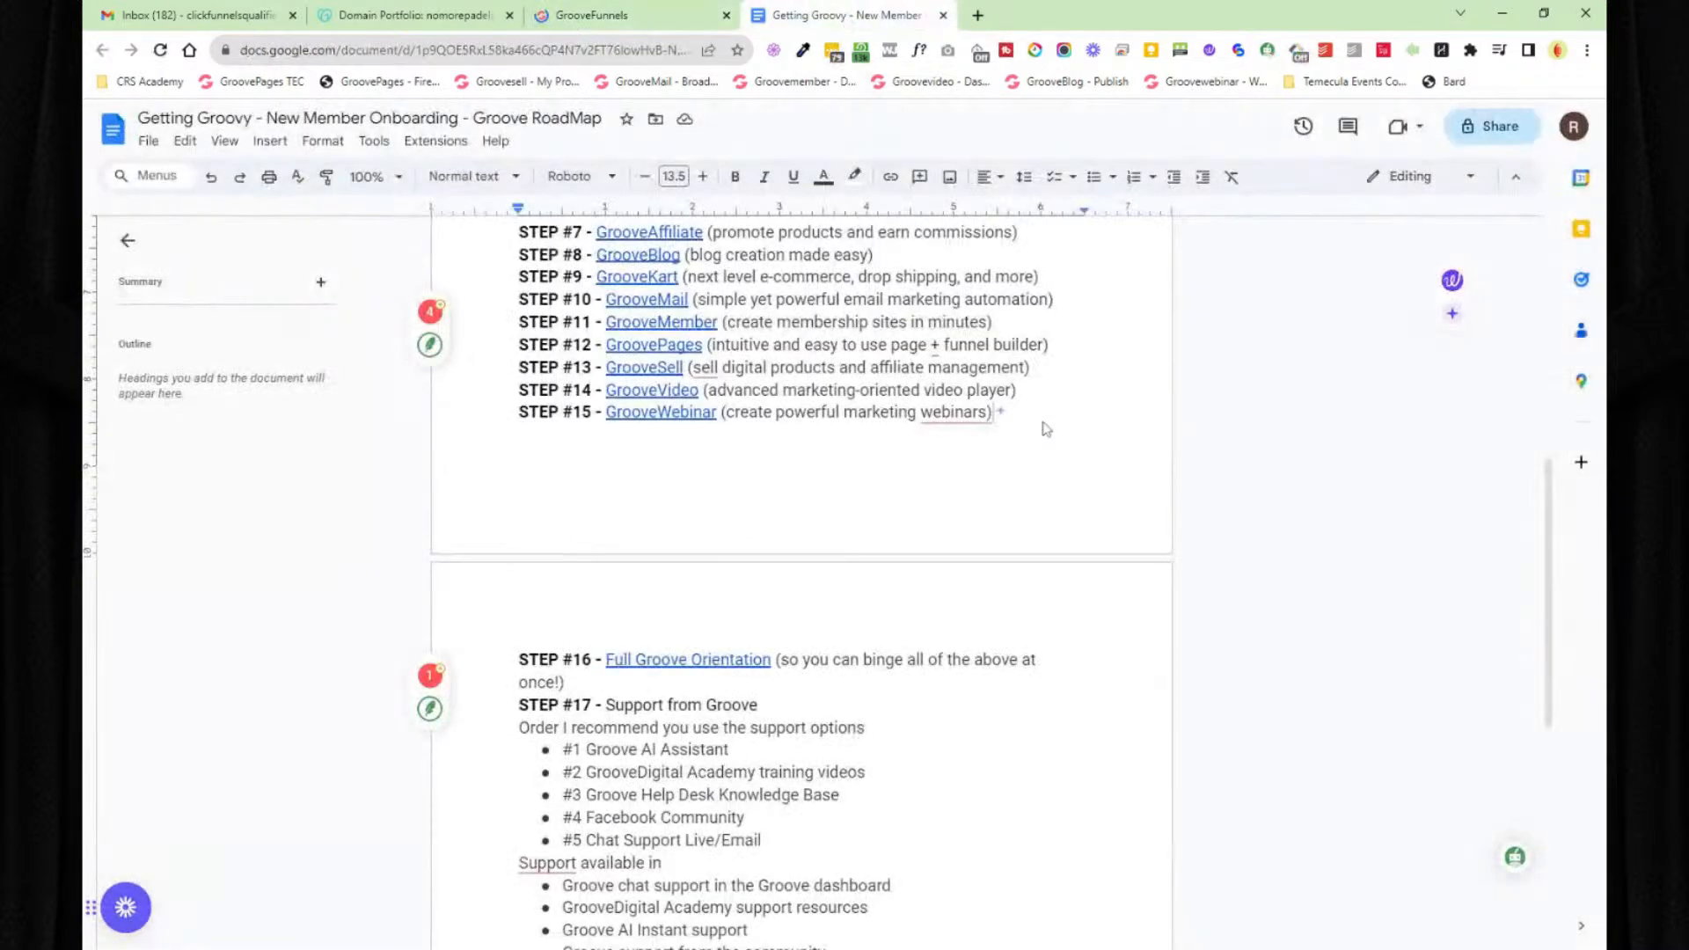
click(623, 17)
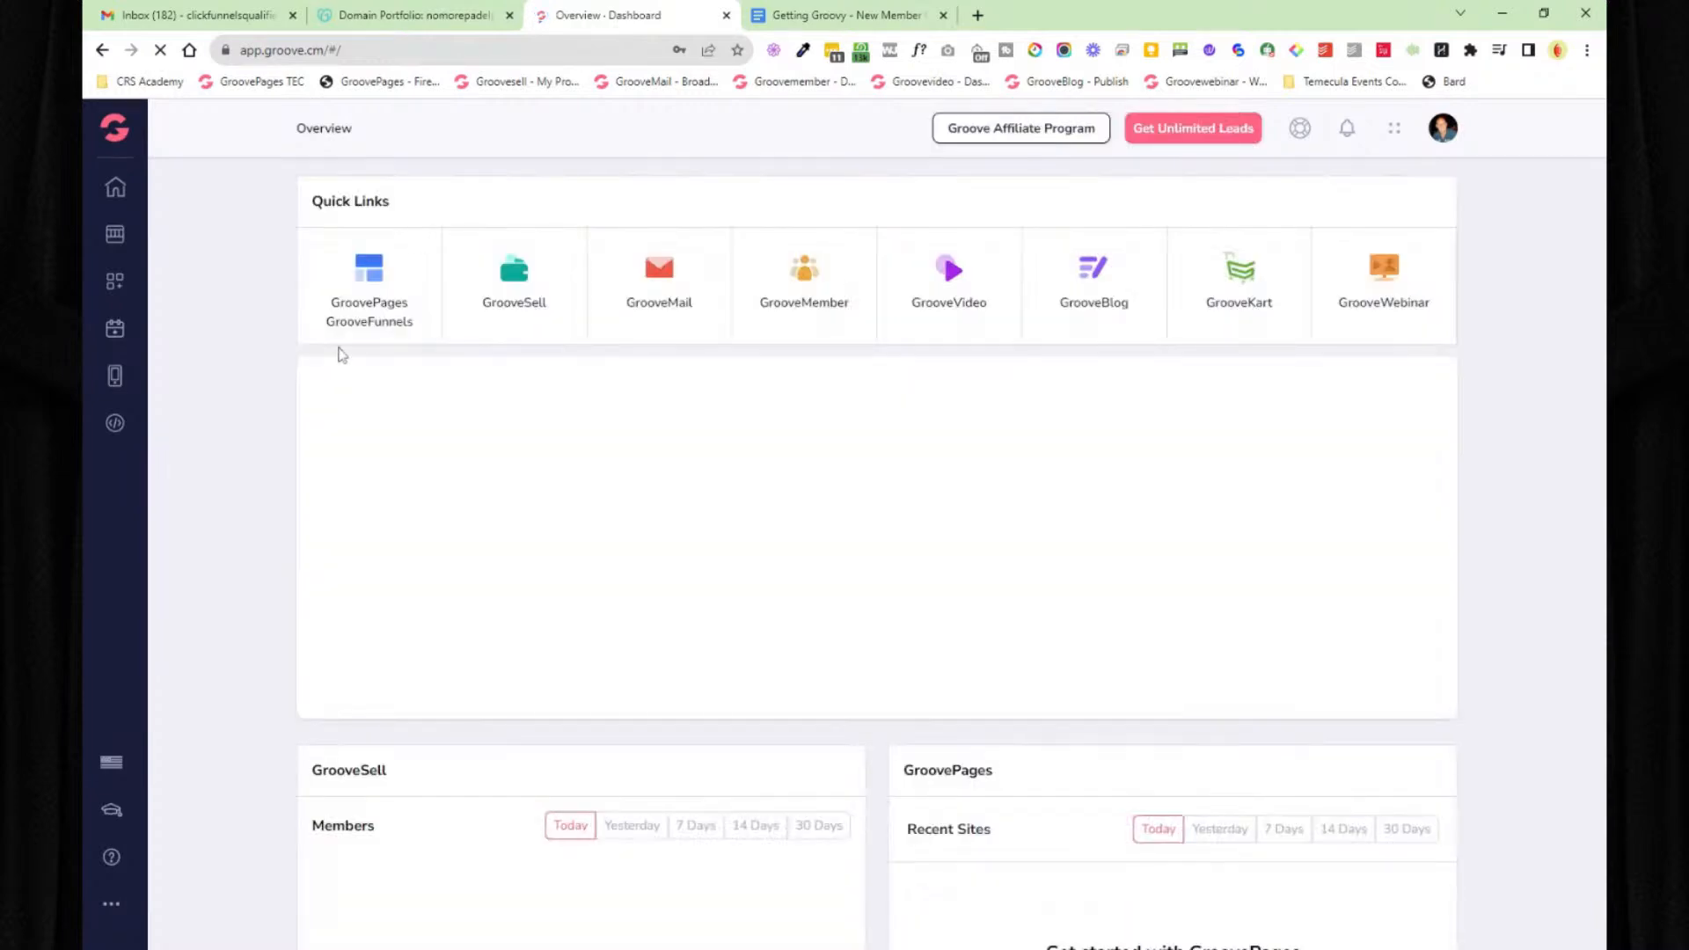
- Start a new site in GroovePages and browse its templates using the Funnels, Webinars and Complete Sites types
click(370, 271)
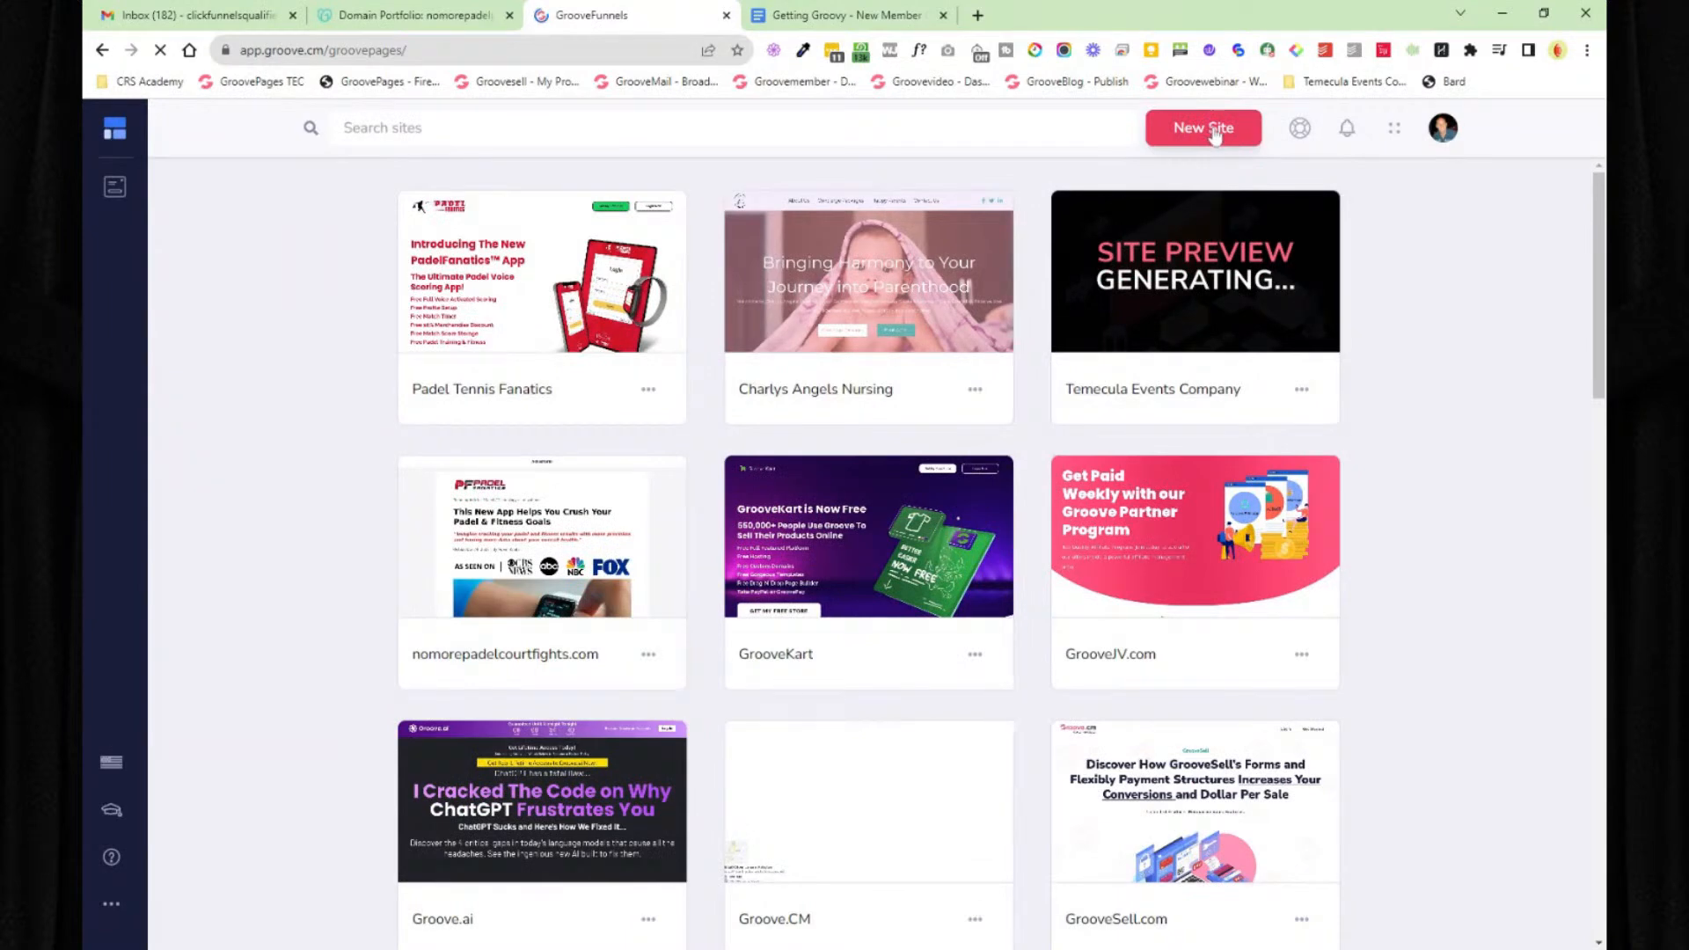
click(1215, 132)
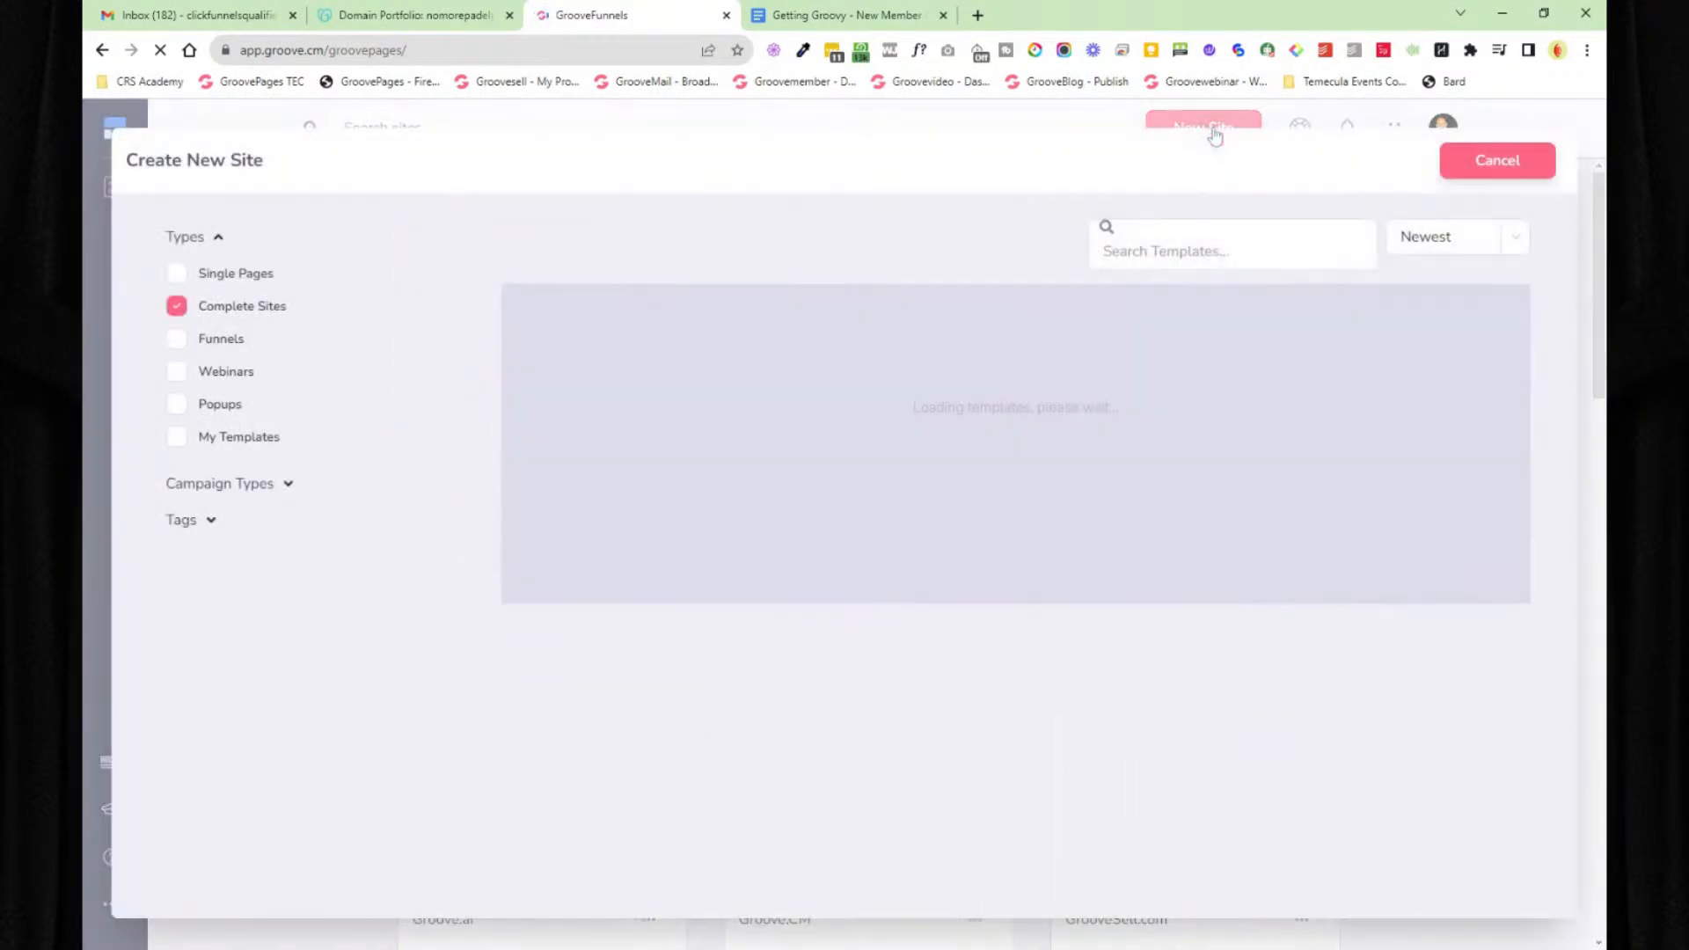
click(178, 340)
click(178, 371)
click(176, 306)
scroll(956, 435, down, 4)
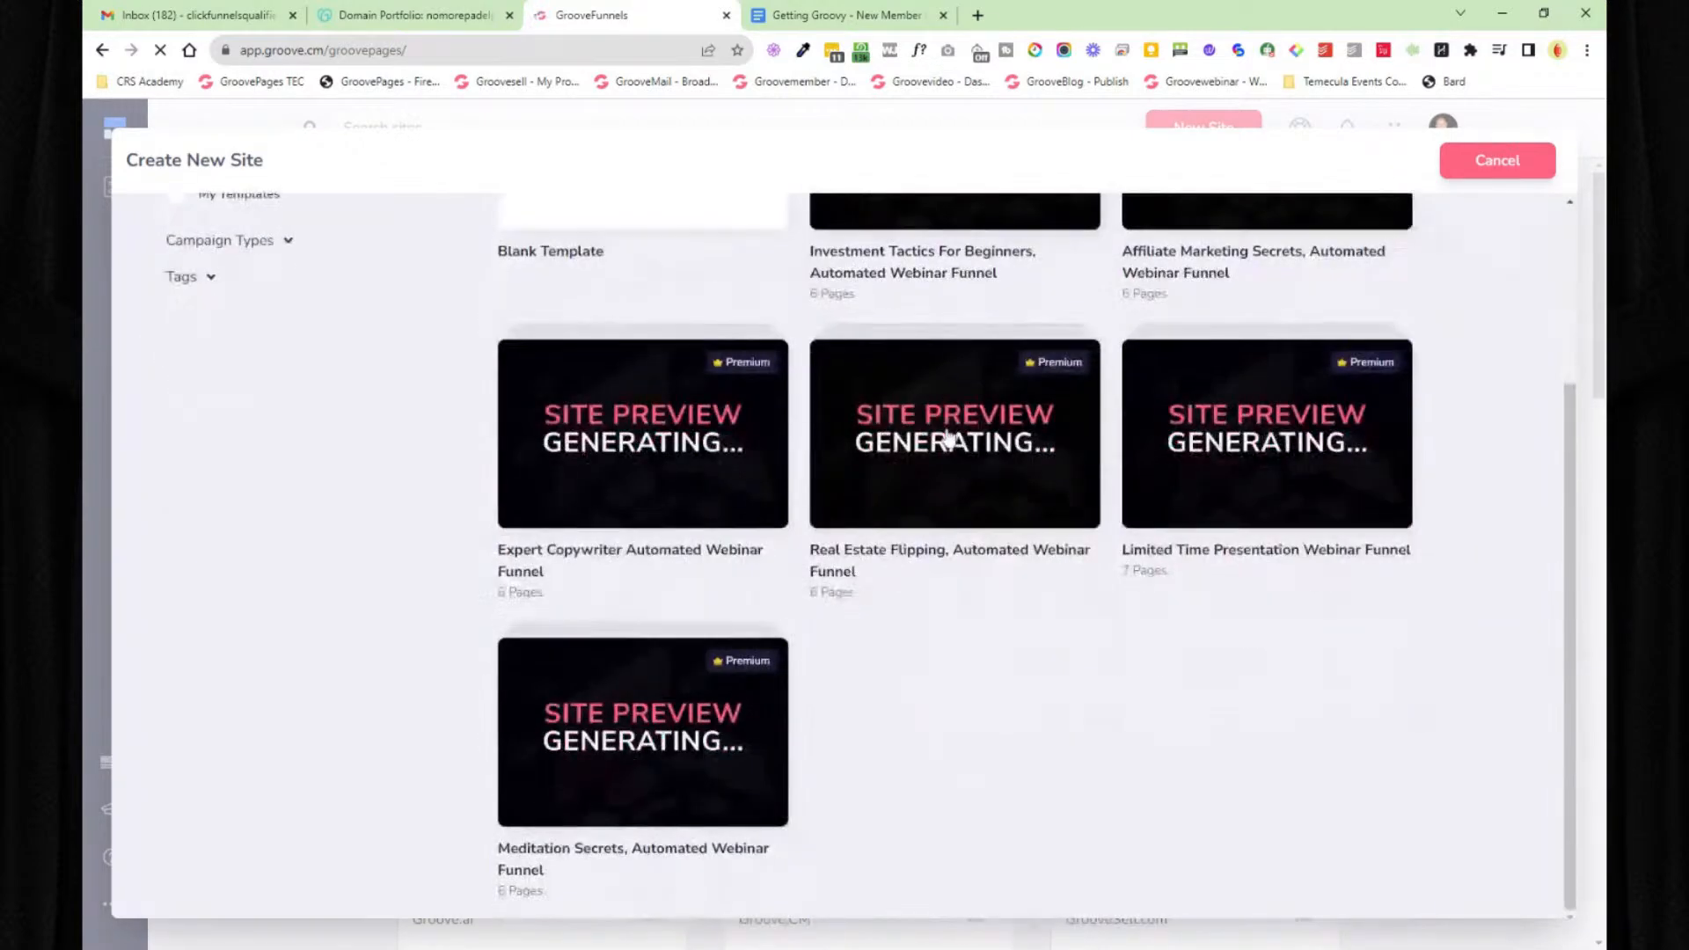
scroll(948, 449, up, 4)
- Show the Single Pages templates, look through the Campaign Types and Tags filters, and cancel the new site
click(195, 276)
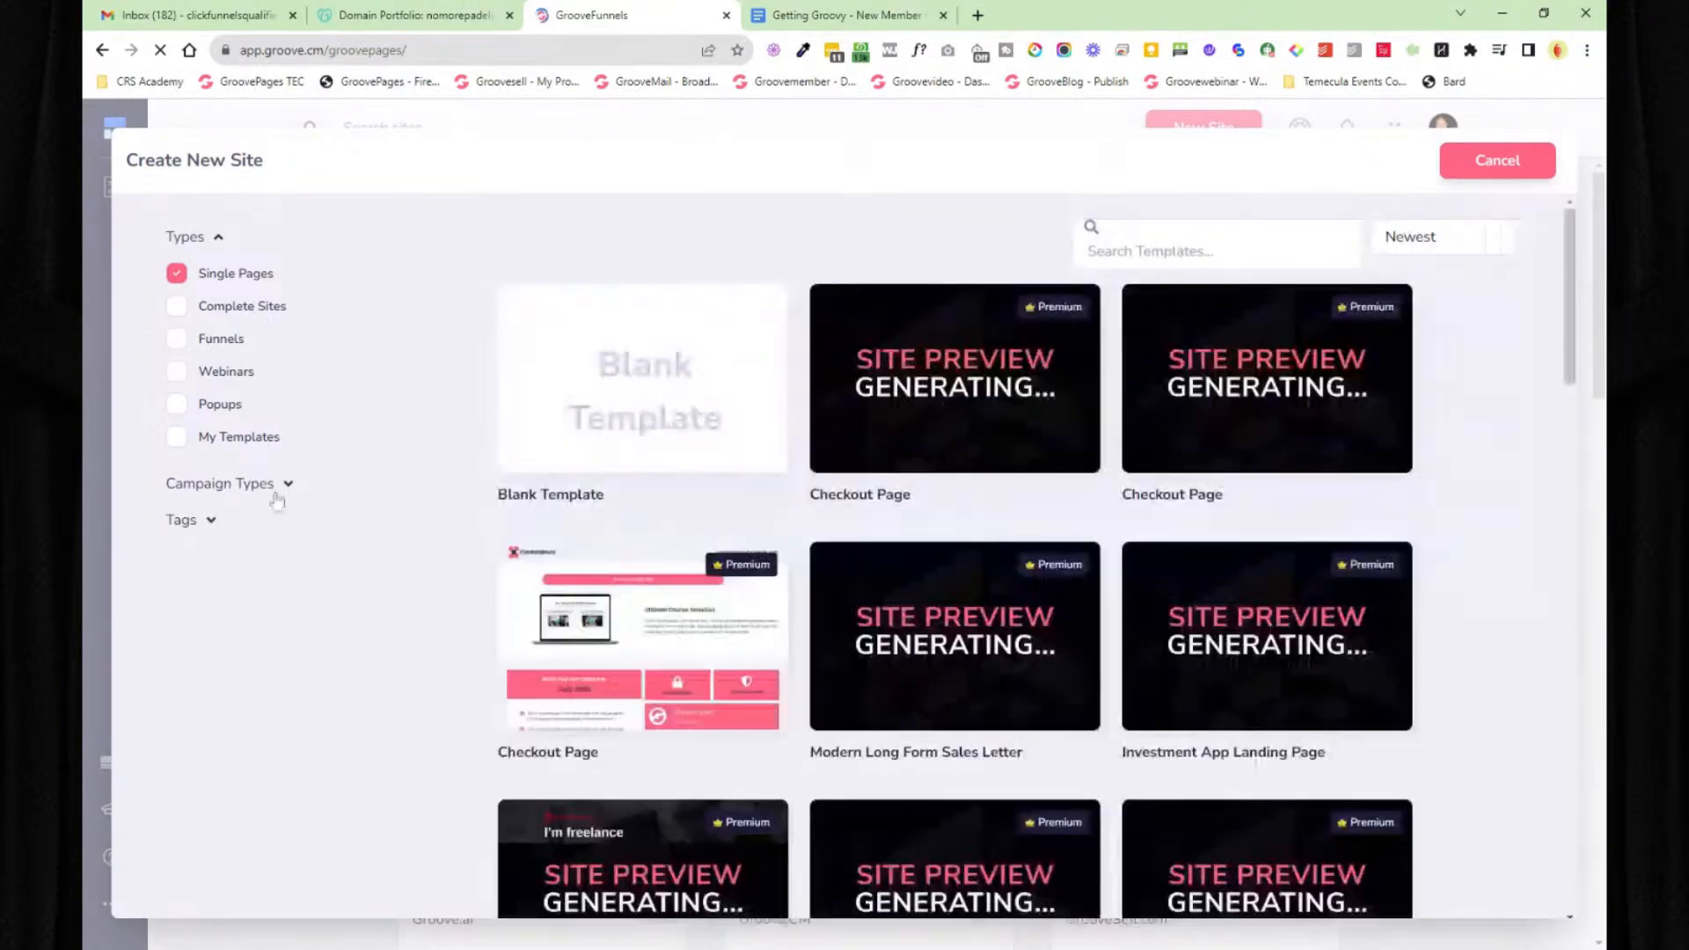
click(276, 486)
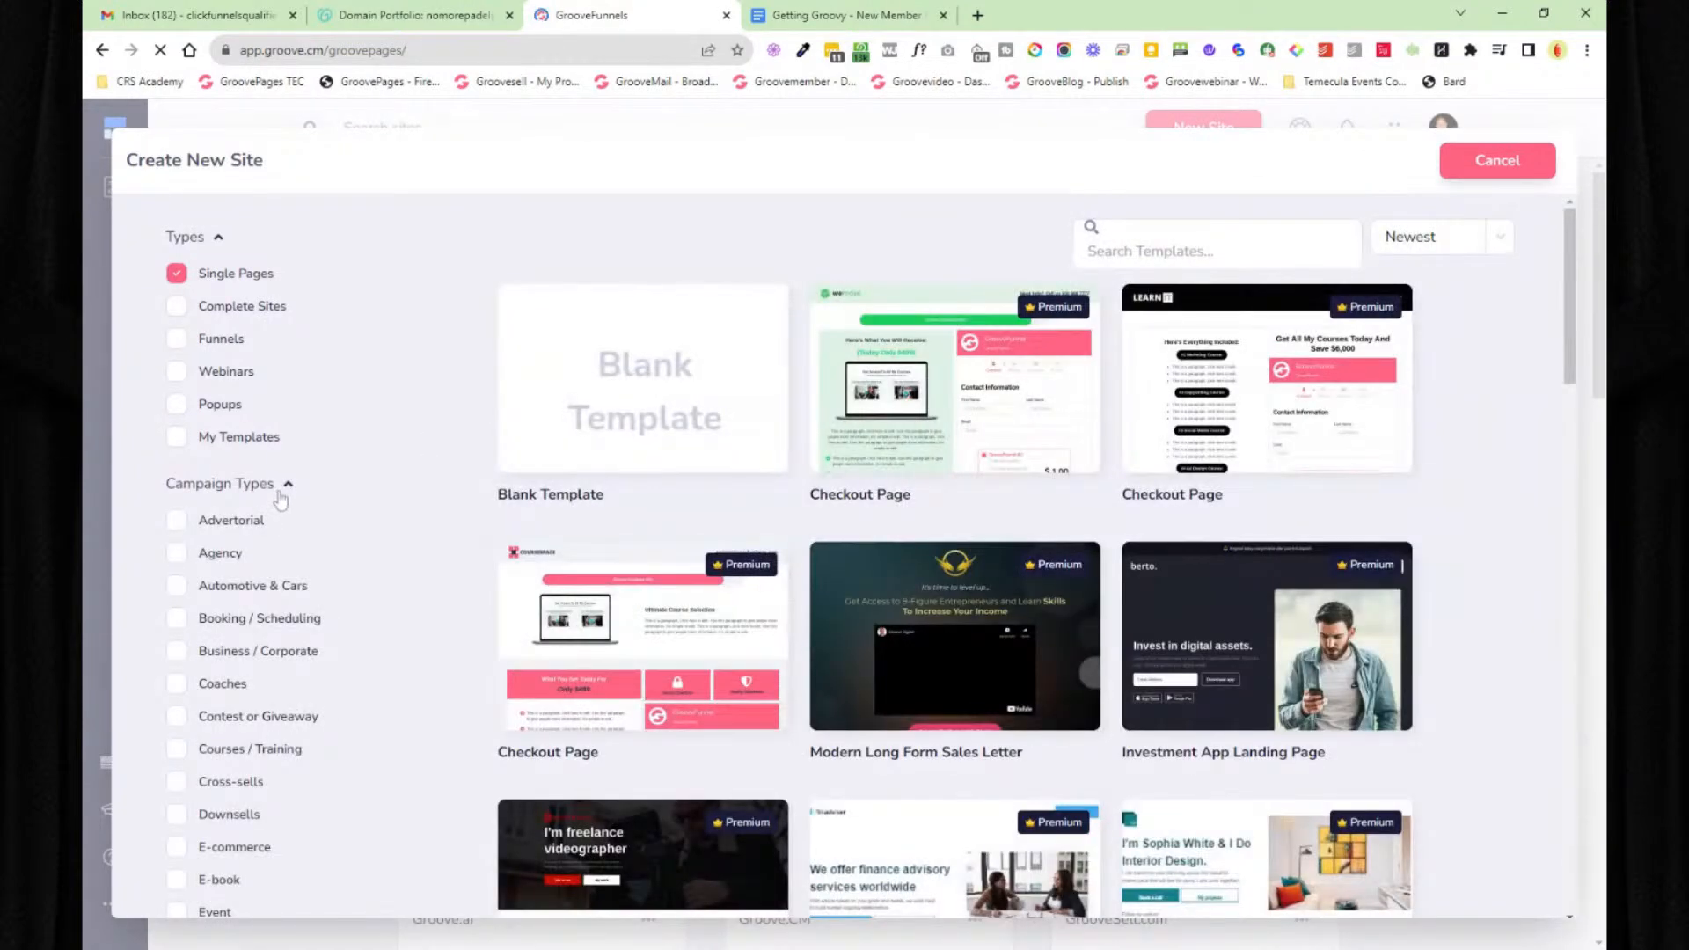
click(281, 498)
click(213, 521)
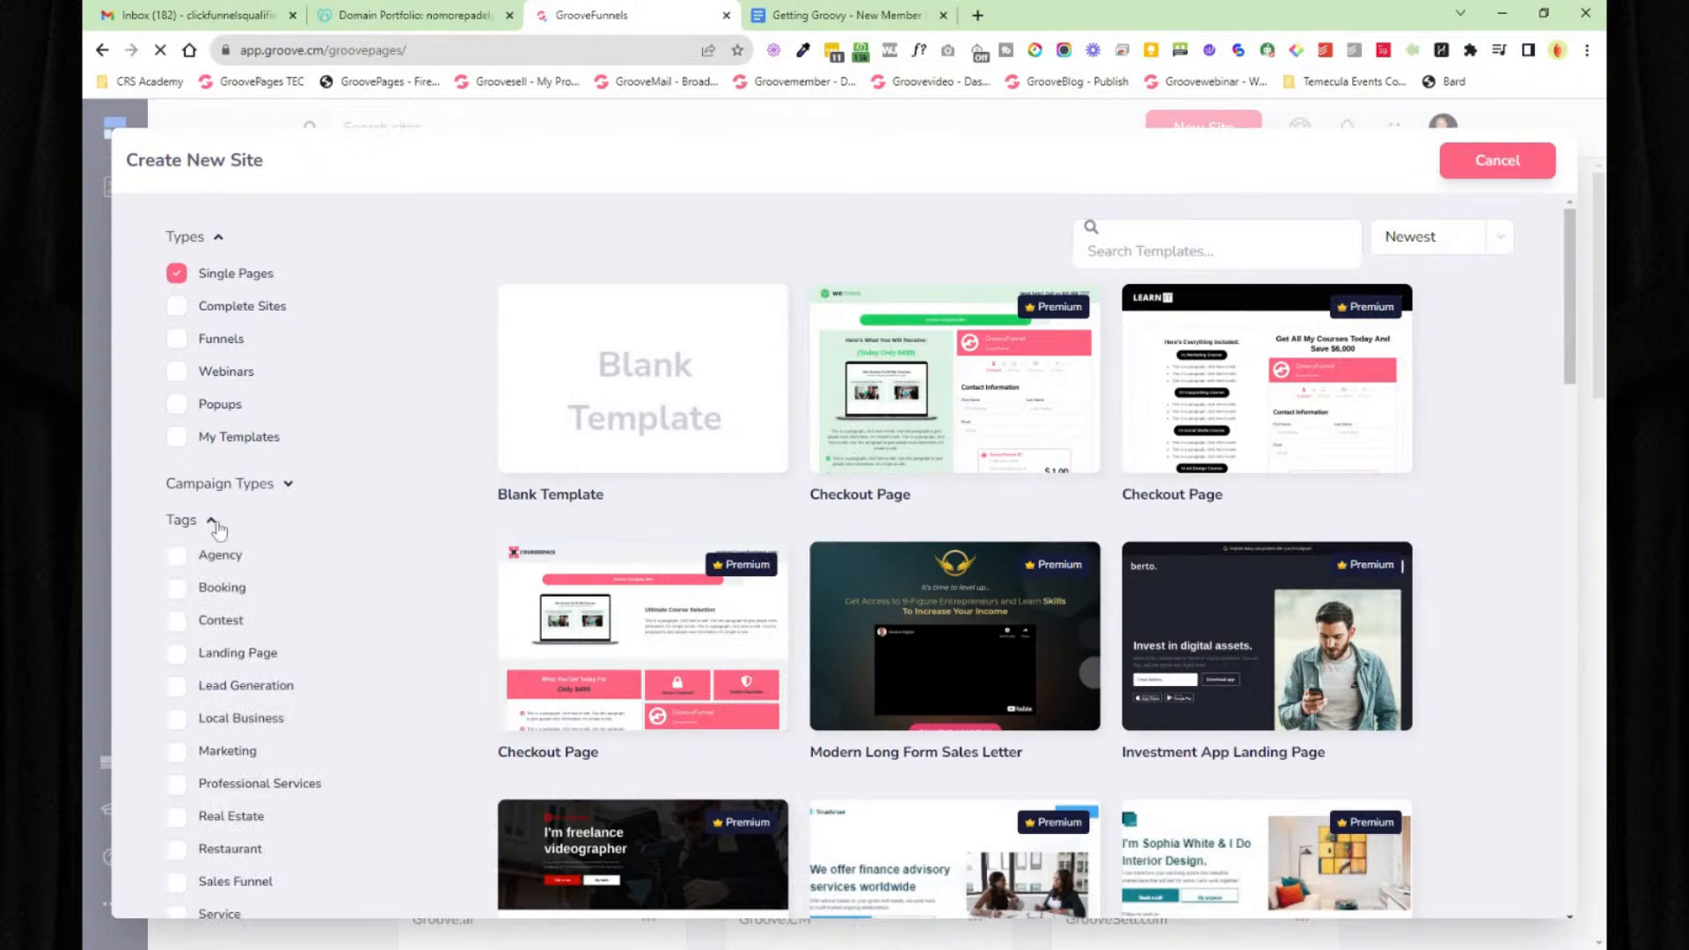
click(215, 525)
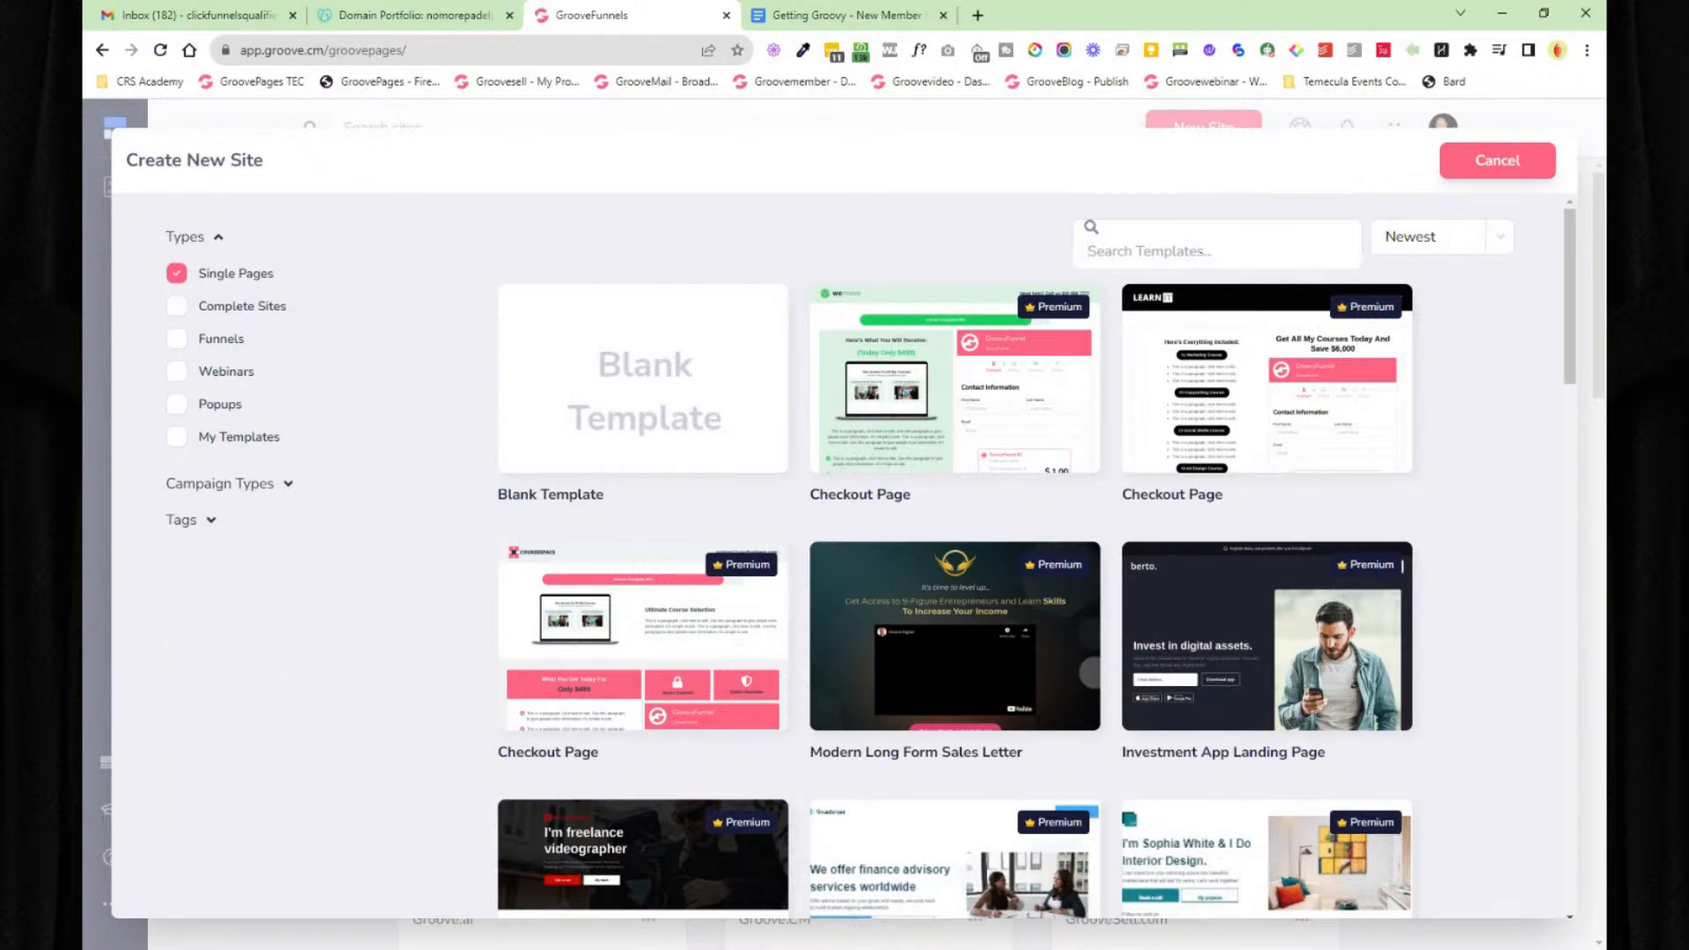
click(1487, 169)
- Open the Padel Tennis Fanatics site in the builder and look through its funnels, webinars, popups and global blocks
mouse_move(583, 288)
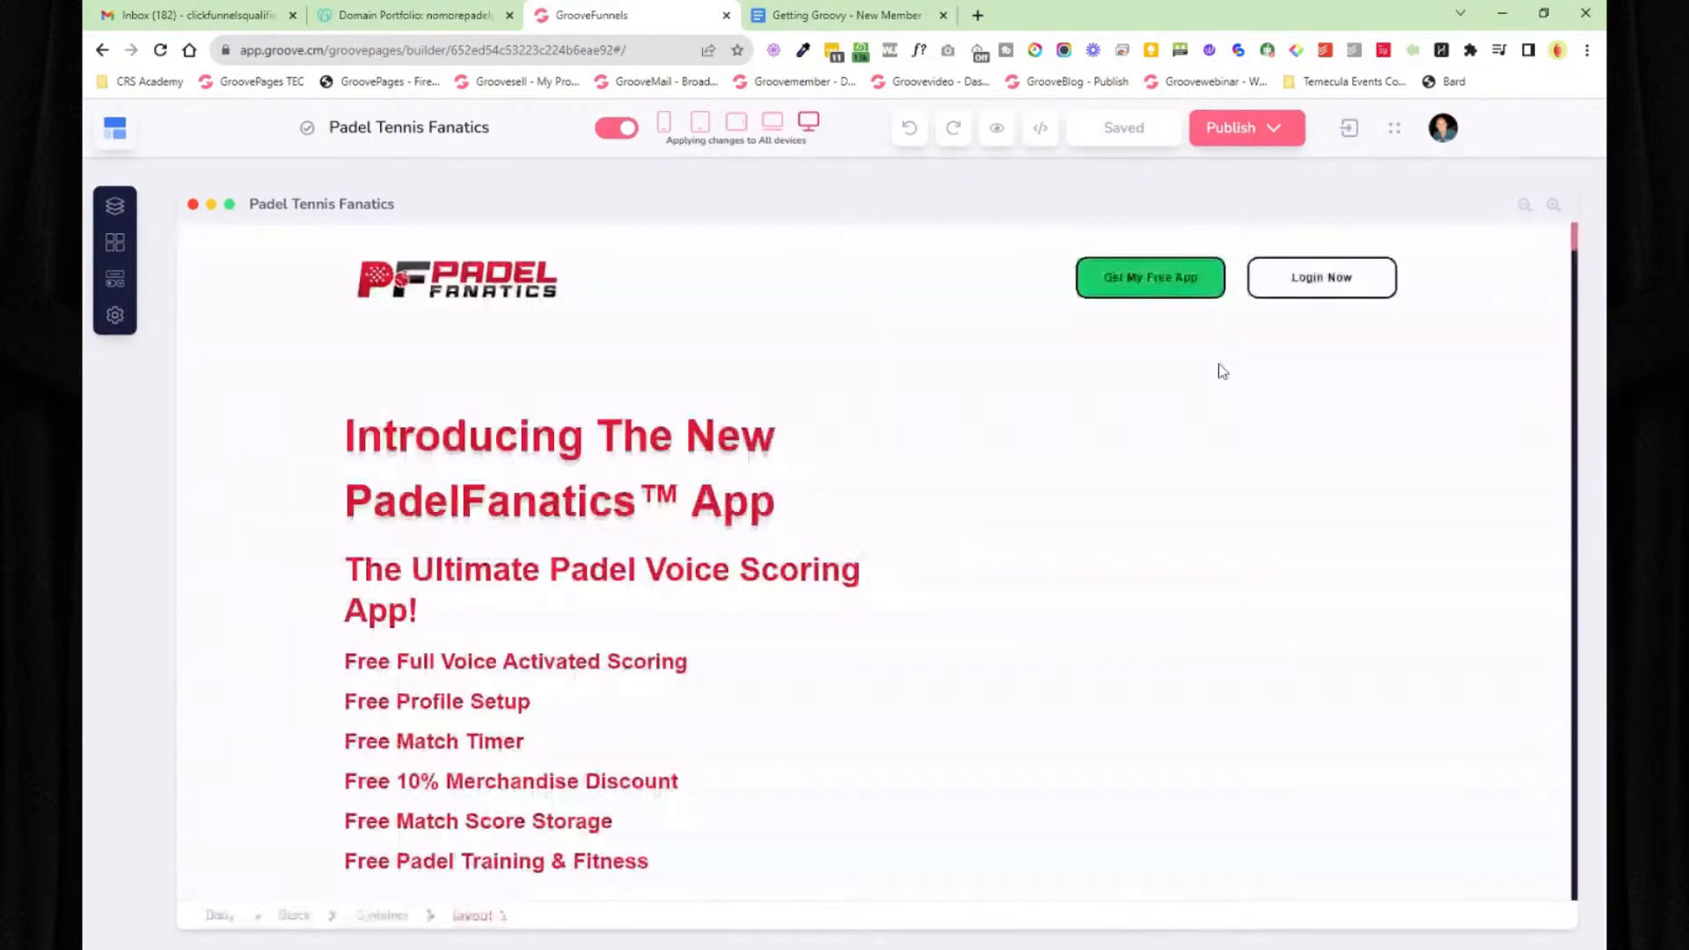
click(116, 211)
click(183, 294)
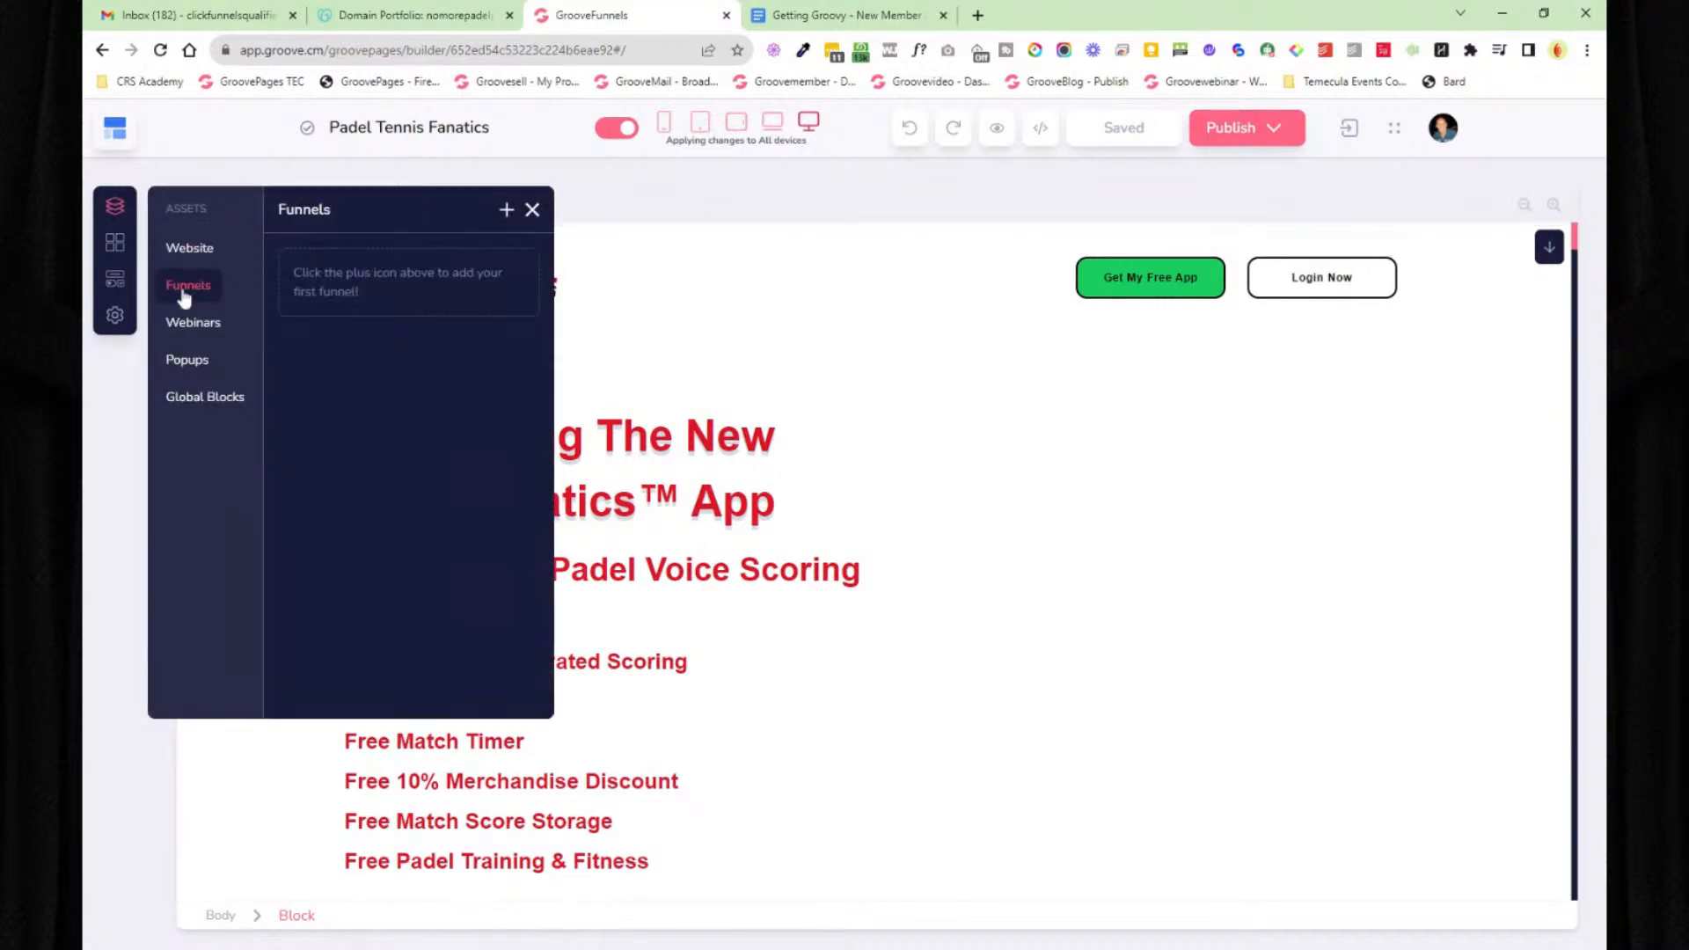
click(186, 322)
click(187, 363)
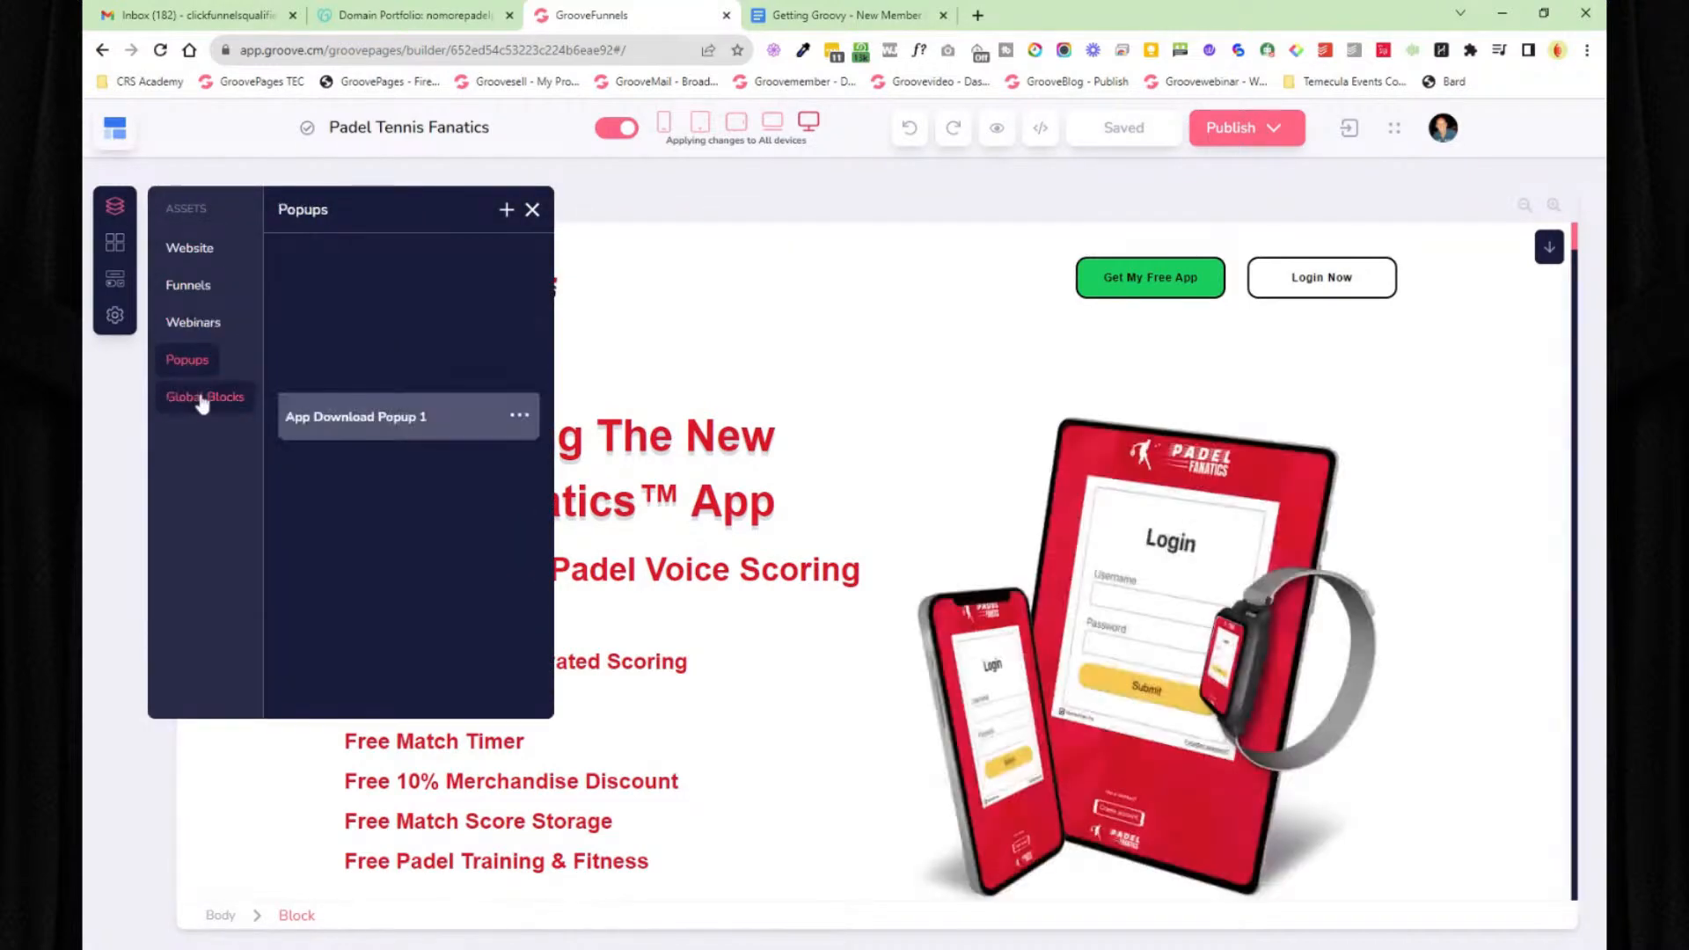
click(205, 397)
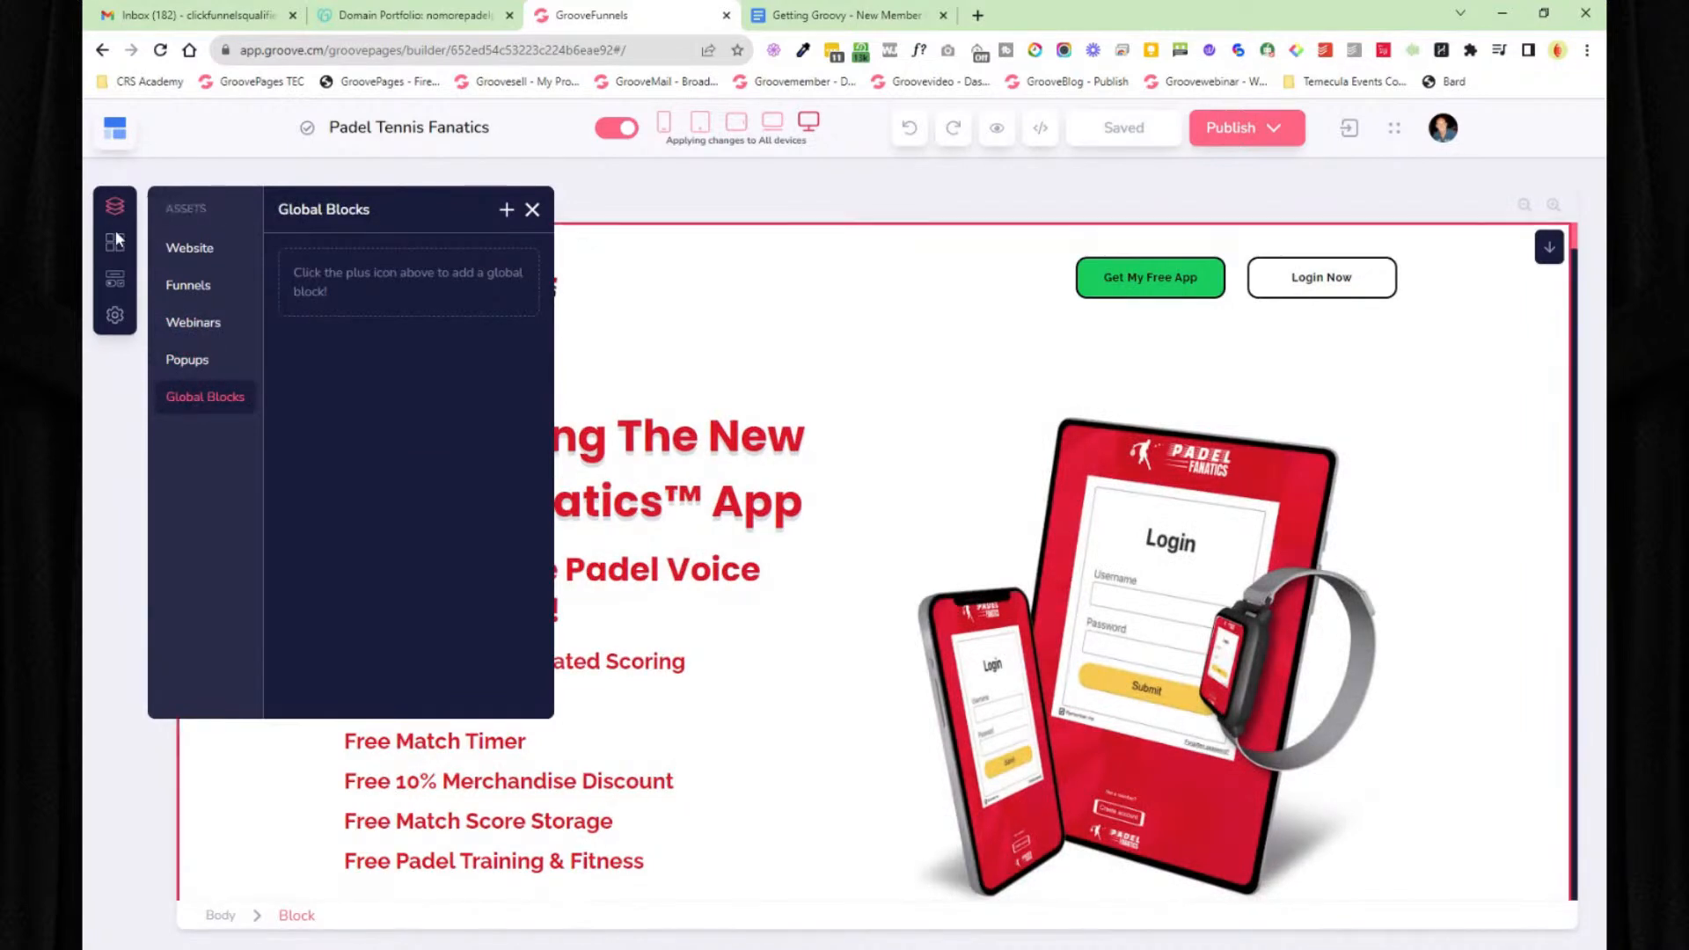
click(533, 212)
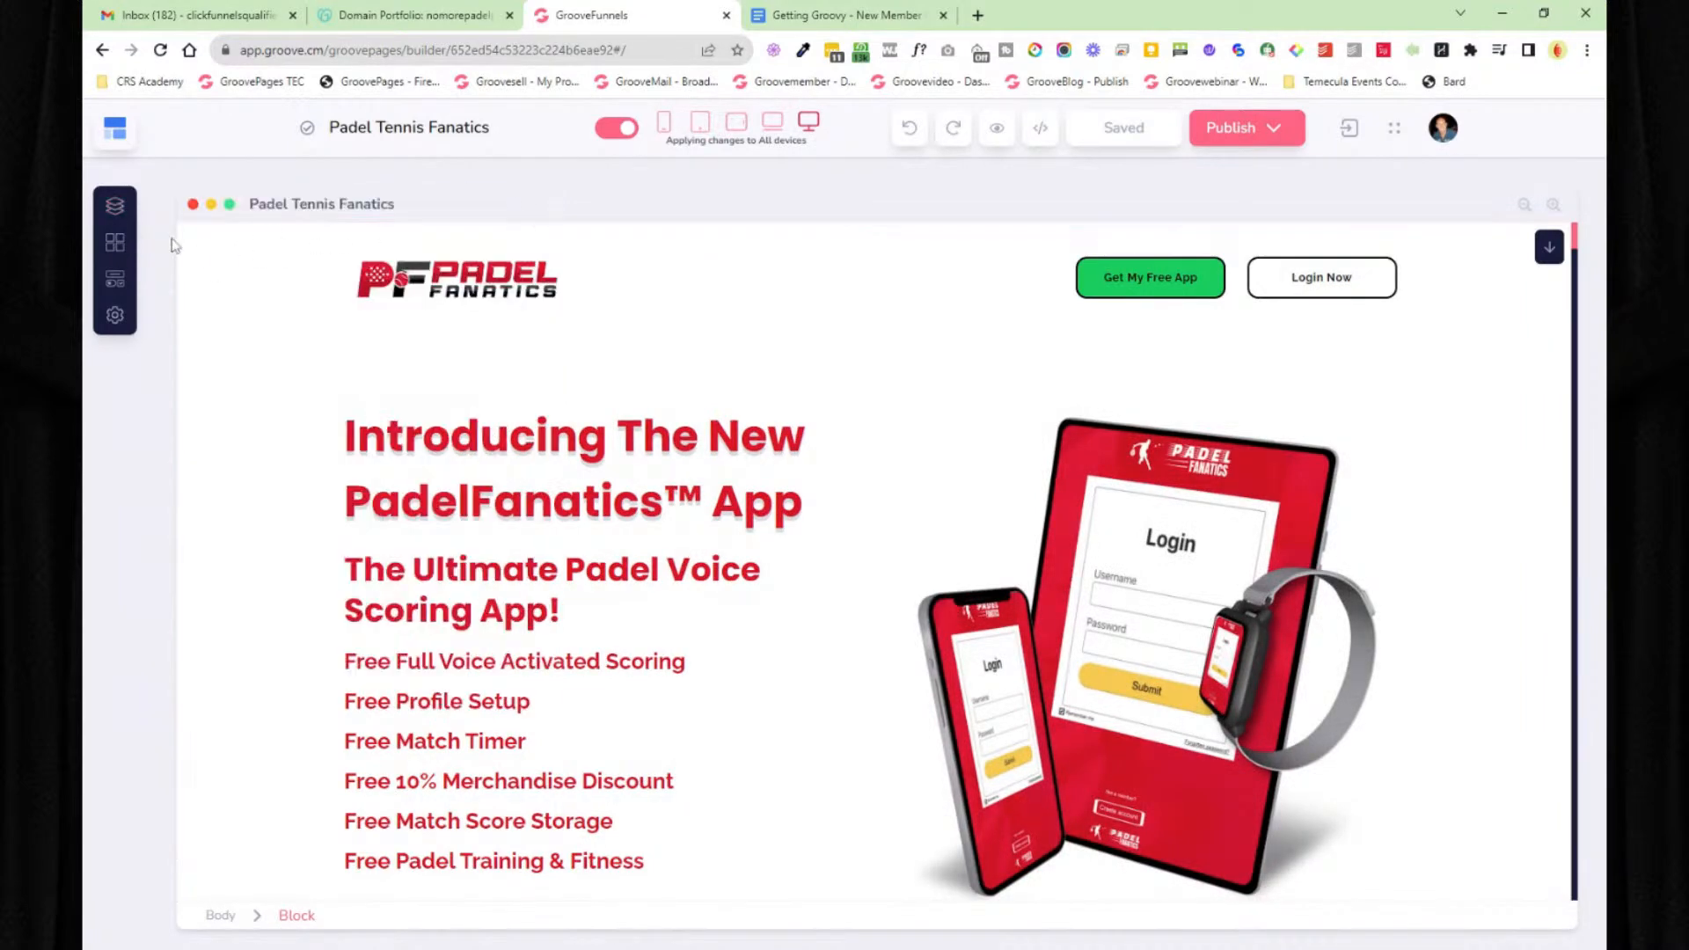
- Open the block library and browse the Modern type's Pricing, Contact and FAQ categories
click(113, 245)
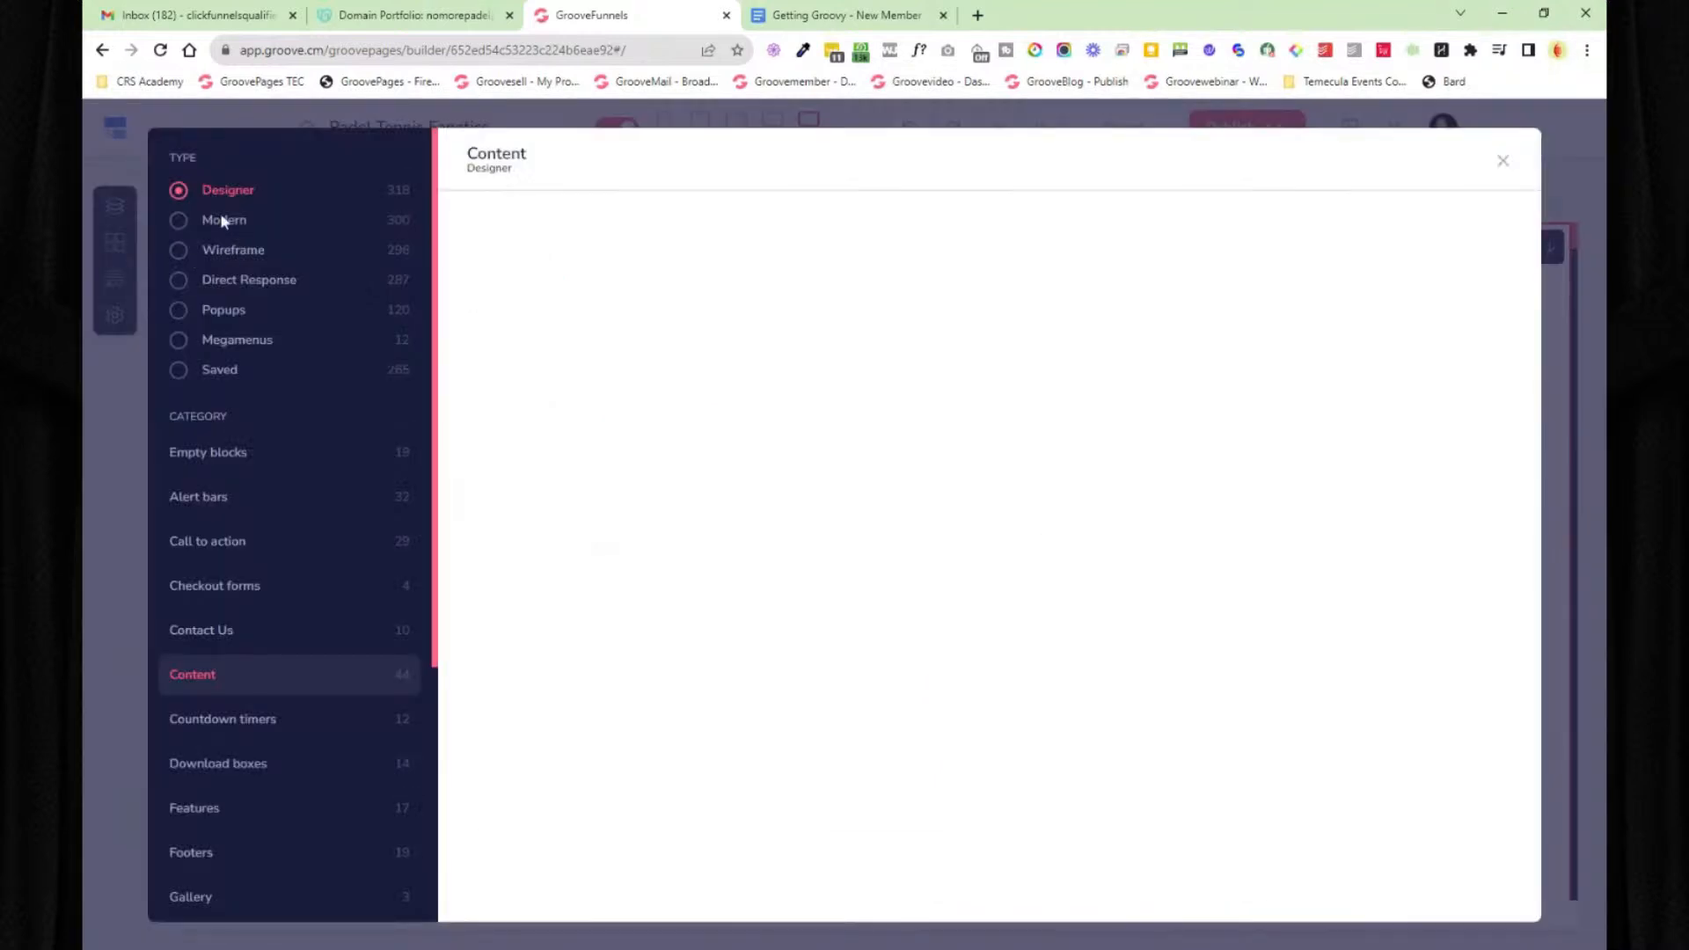
click(178, 221)
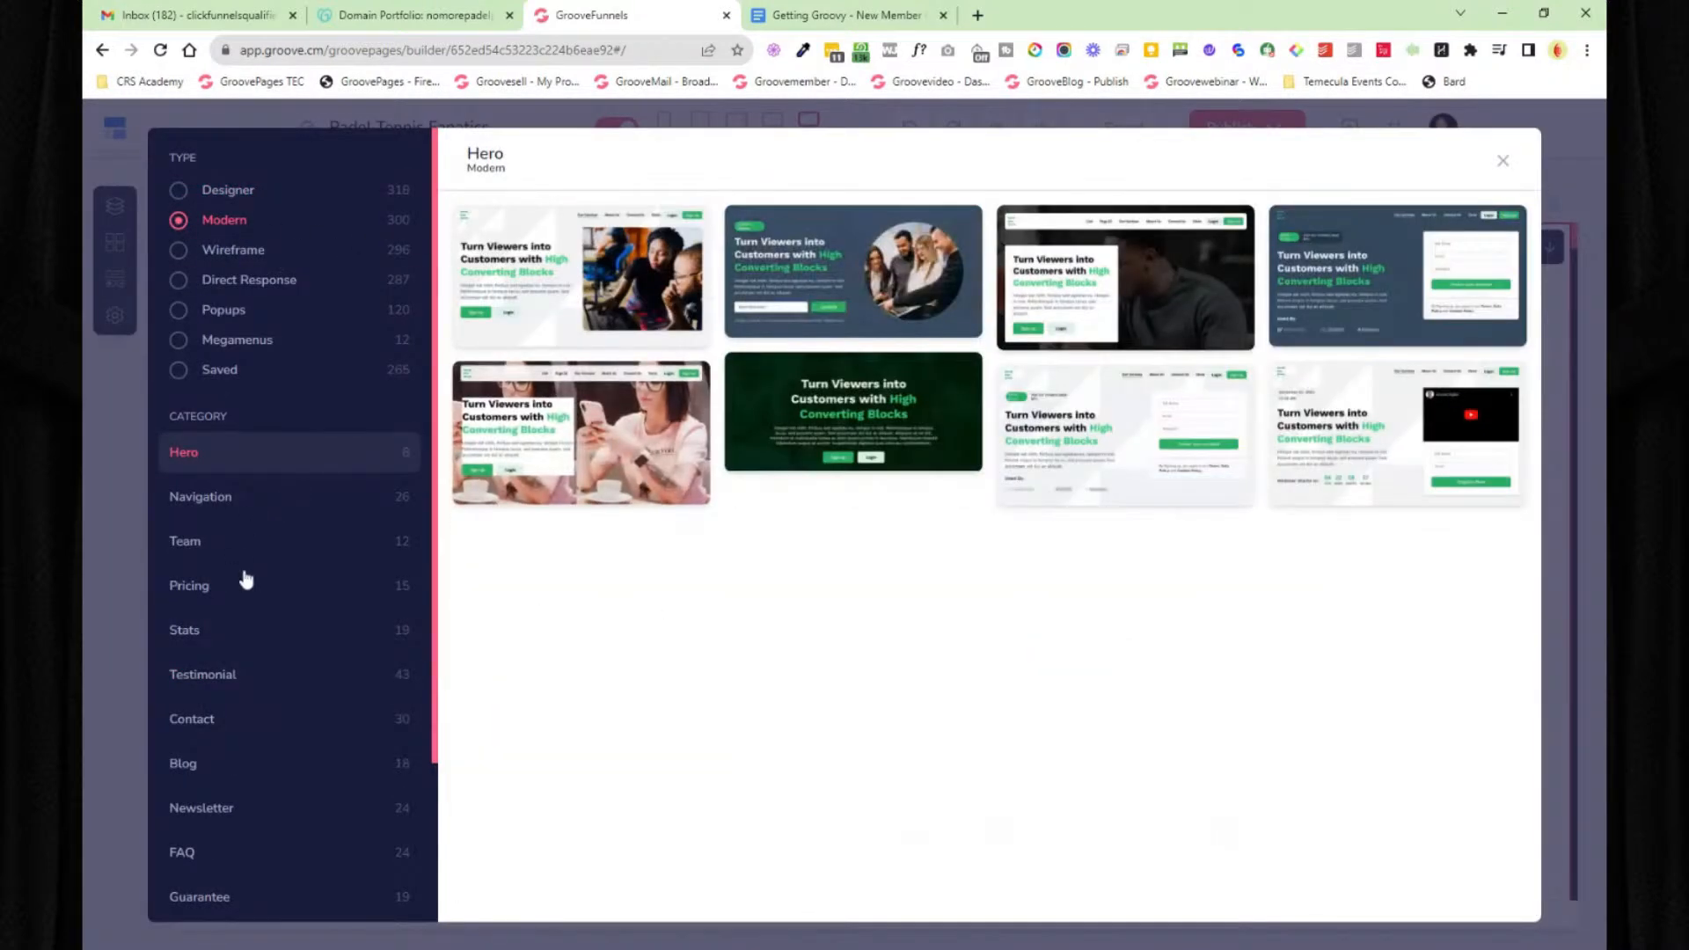
click(246, 602)
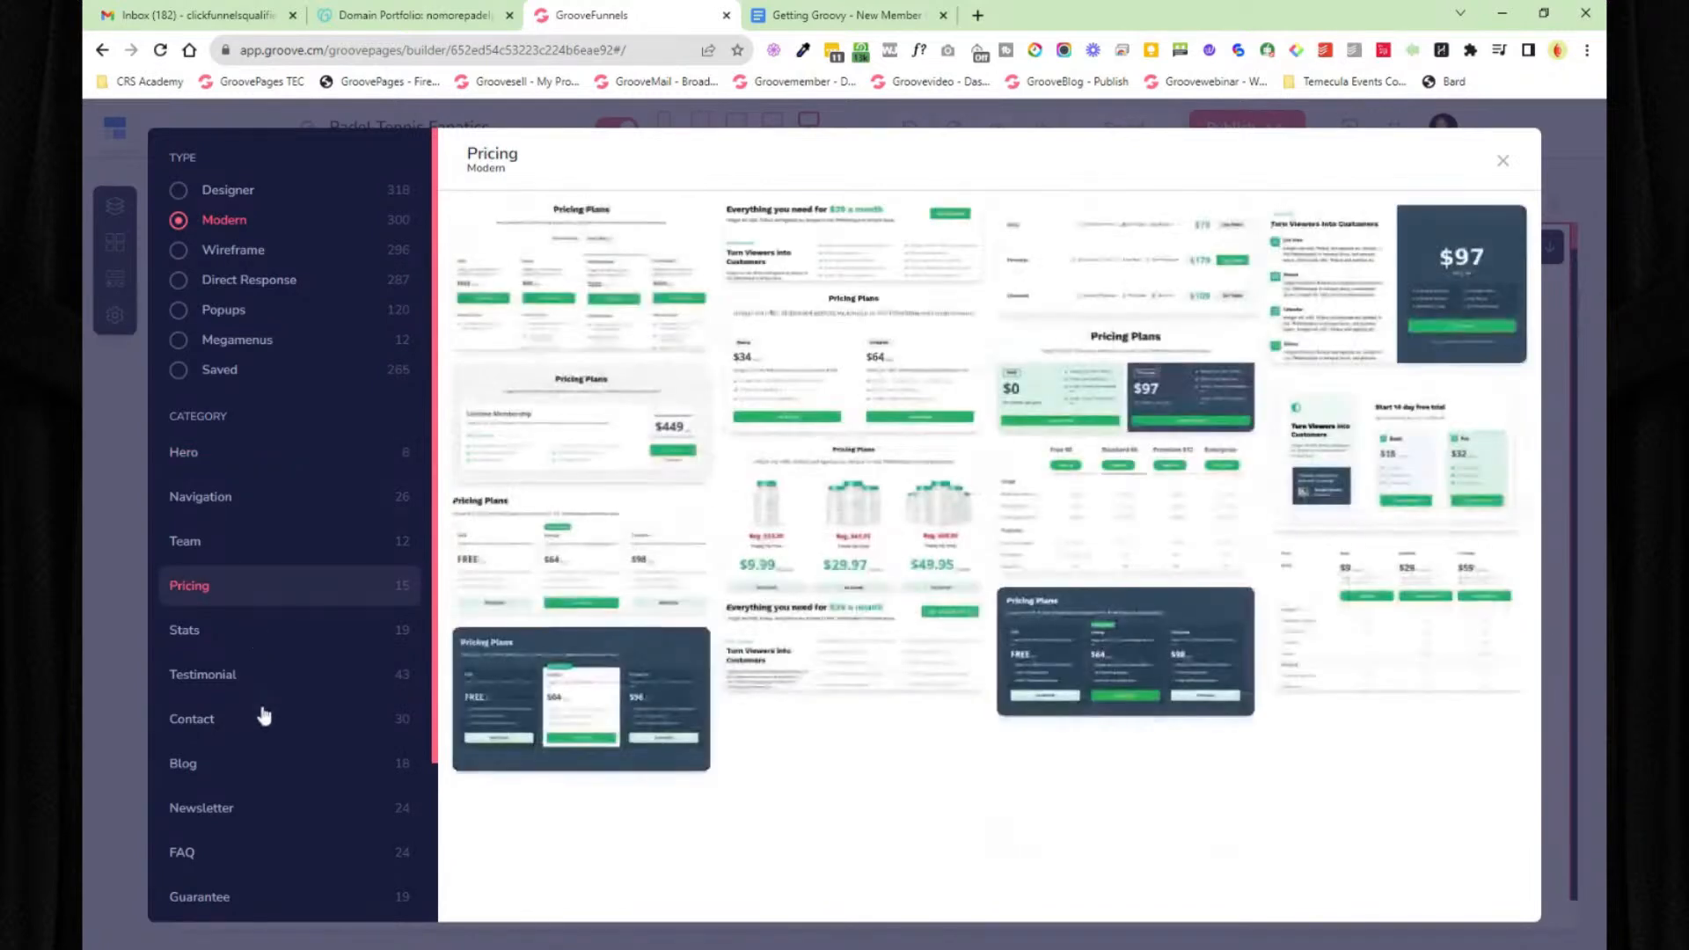
click(266, 717)
scroll(272, 695, down, 2)
click(276, 662)
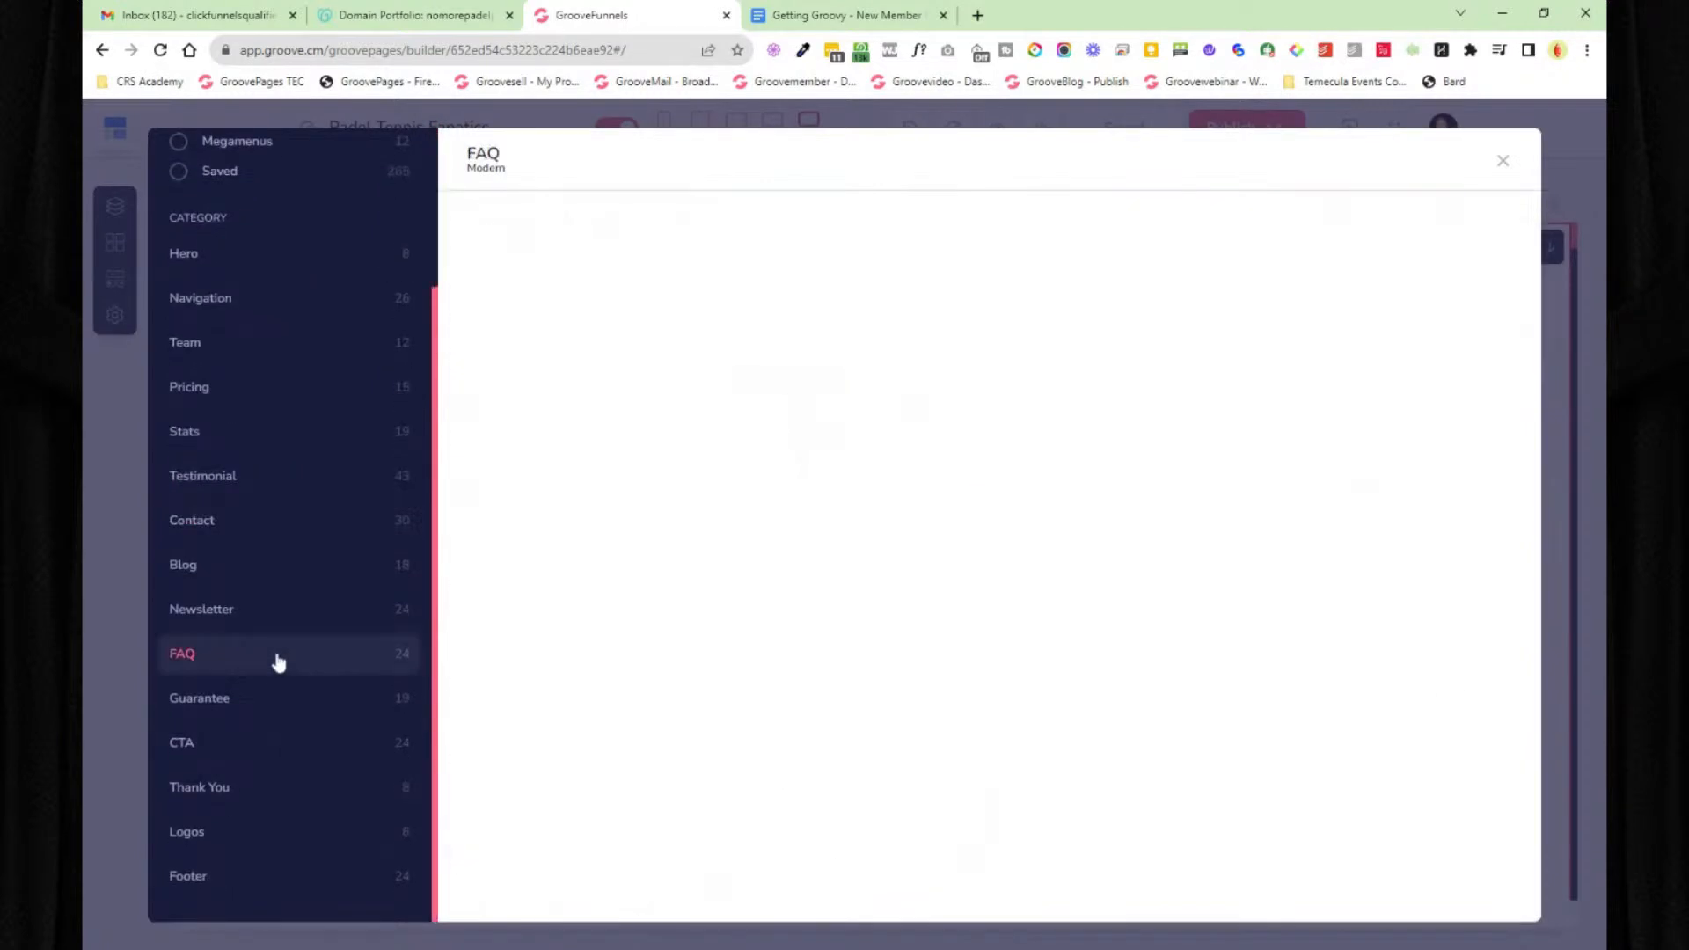
scroll(305, 625, up, 2)
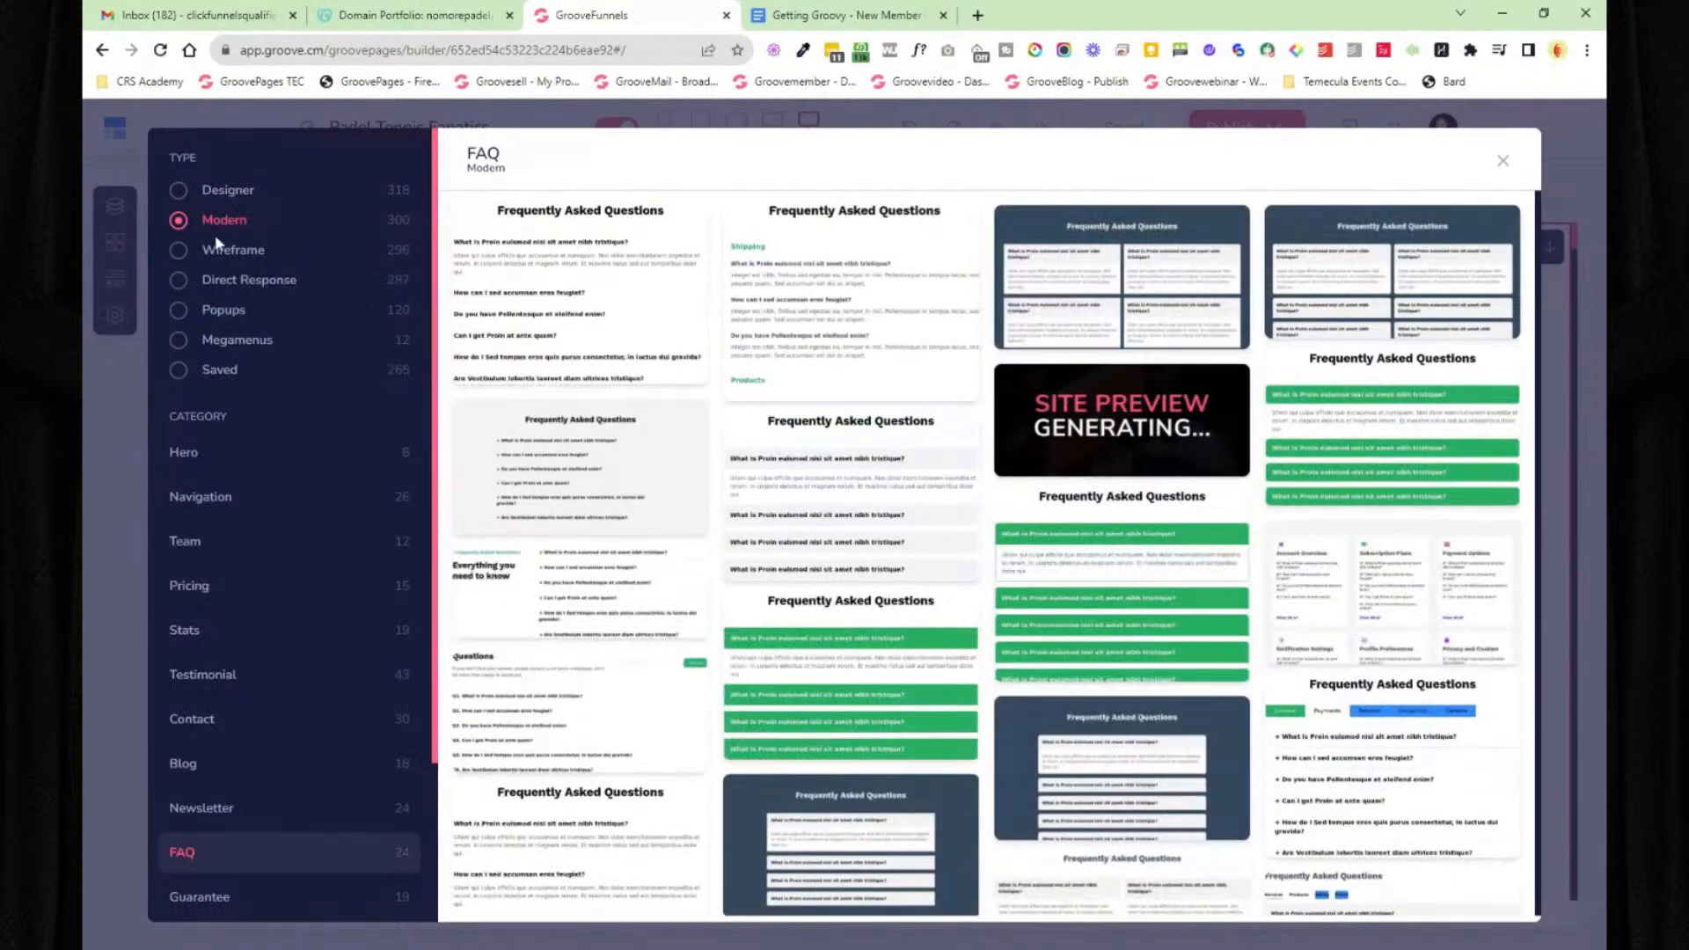
- Show the block library's Wireframe, Direct Response, Popups and Megamenus types
click(180, 252)
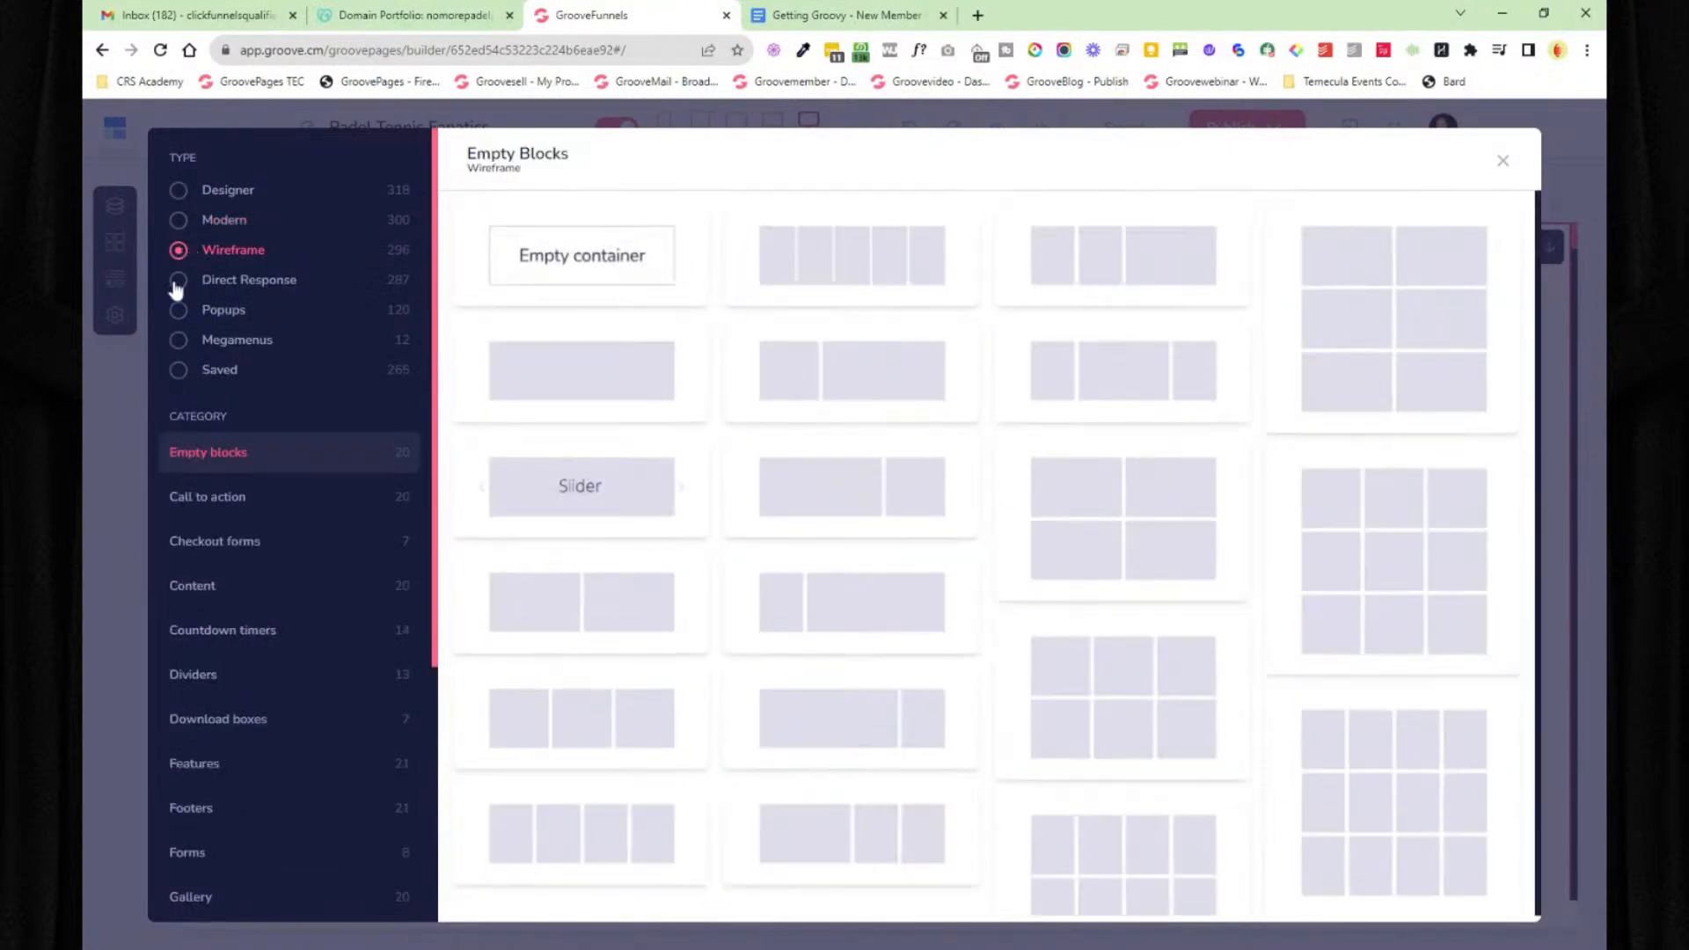
click(177, 282)
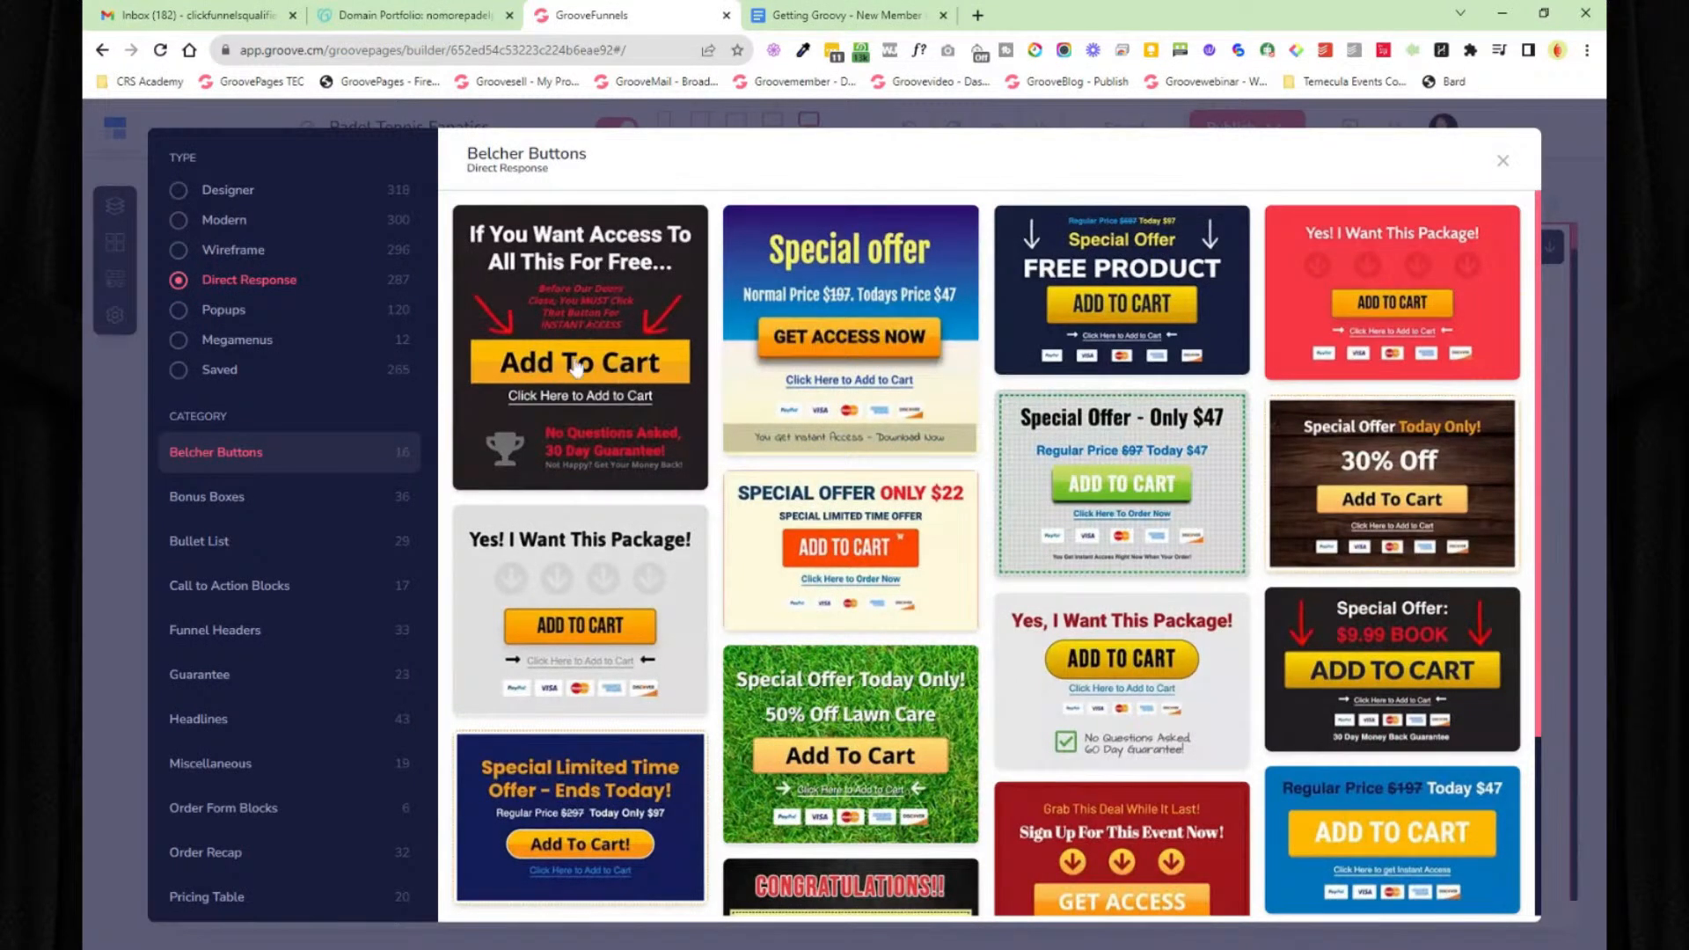
click(179, 310)
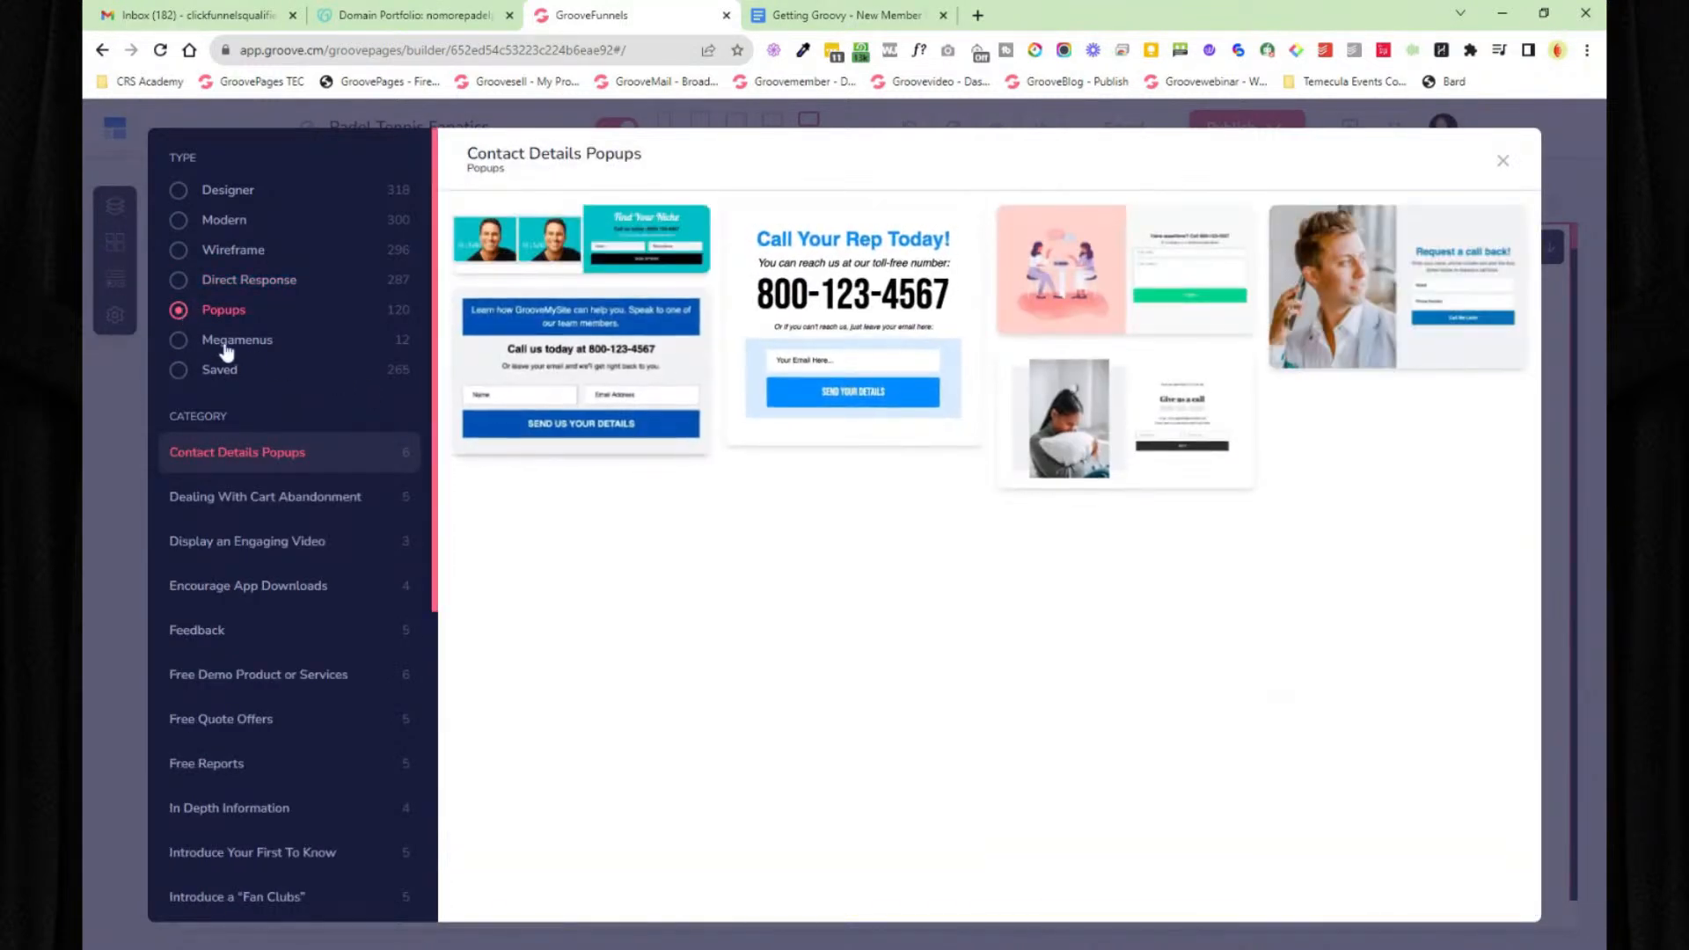
click(181, 341)
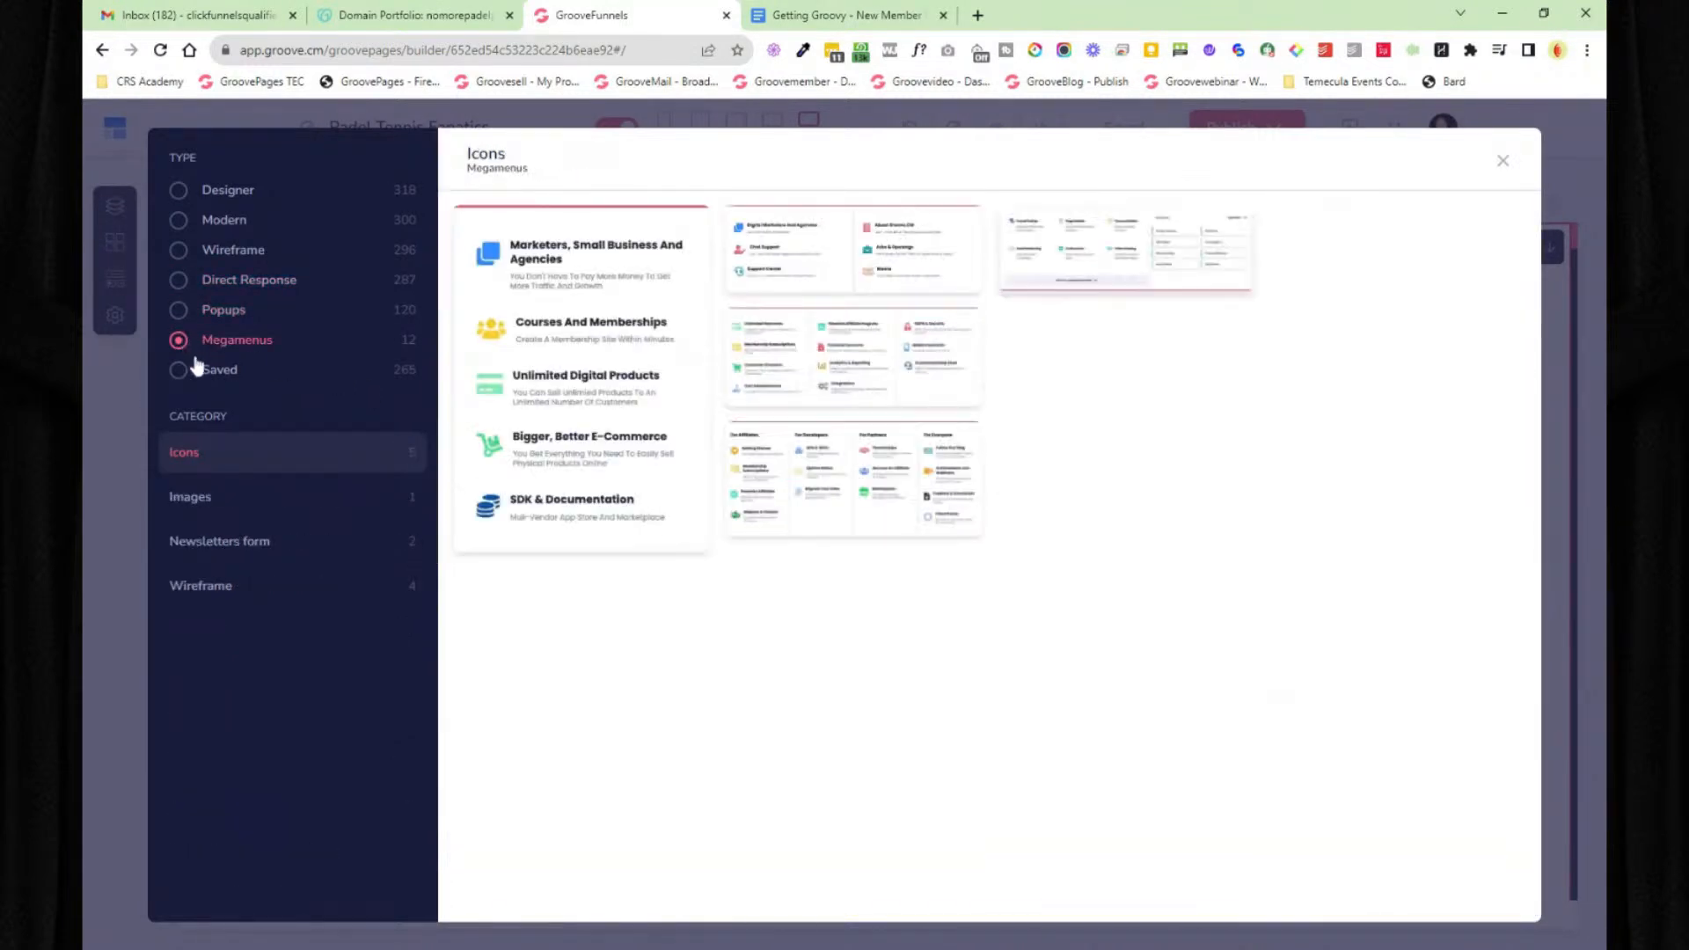
- Look through the Saved blocks, including the Crypto Bot Passive Profits and PadelFanatics App categories, and close the library
click(180, 373)
scroll(295, 518, down, 5)
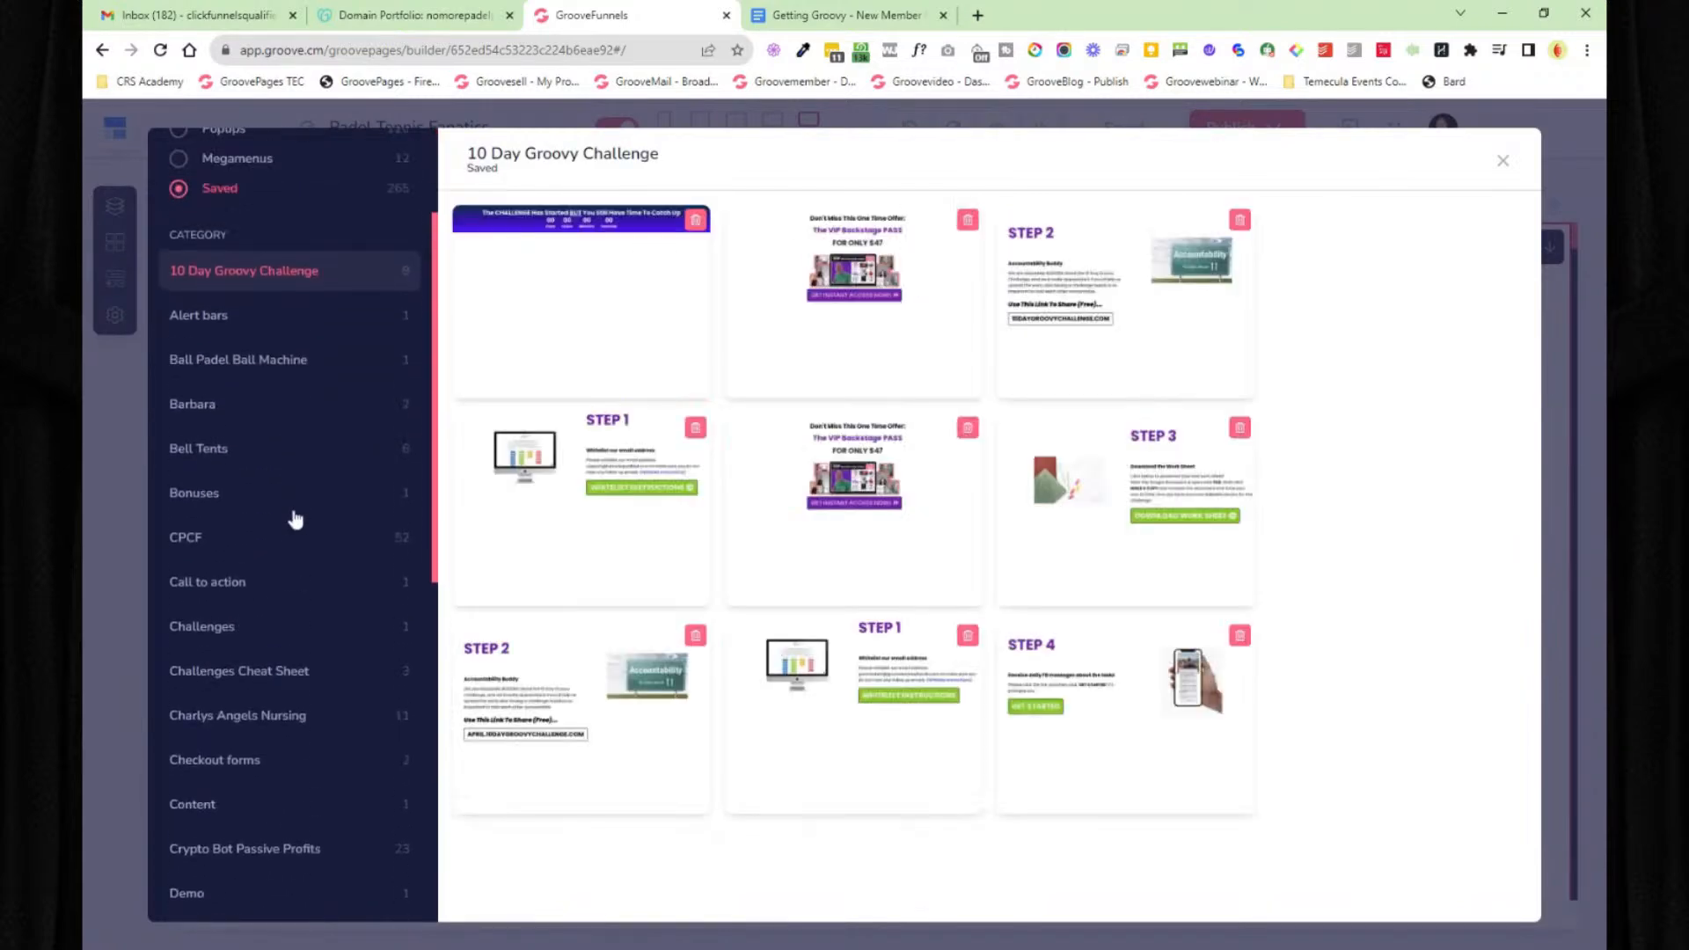
scroll(300, 595, down, 3)
scroll(302, 581, up, 3)
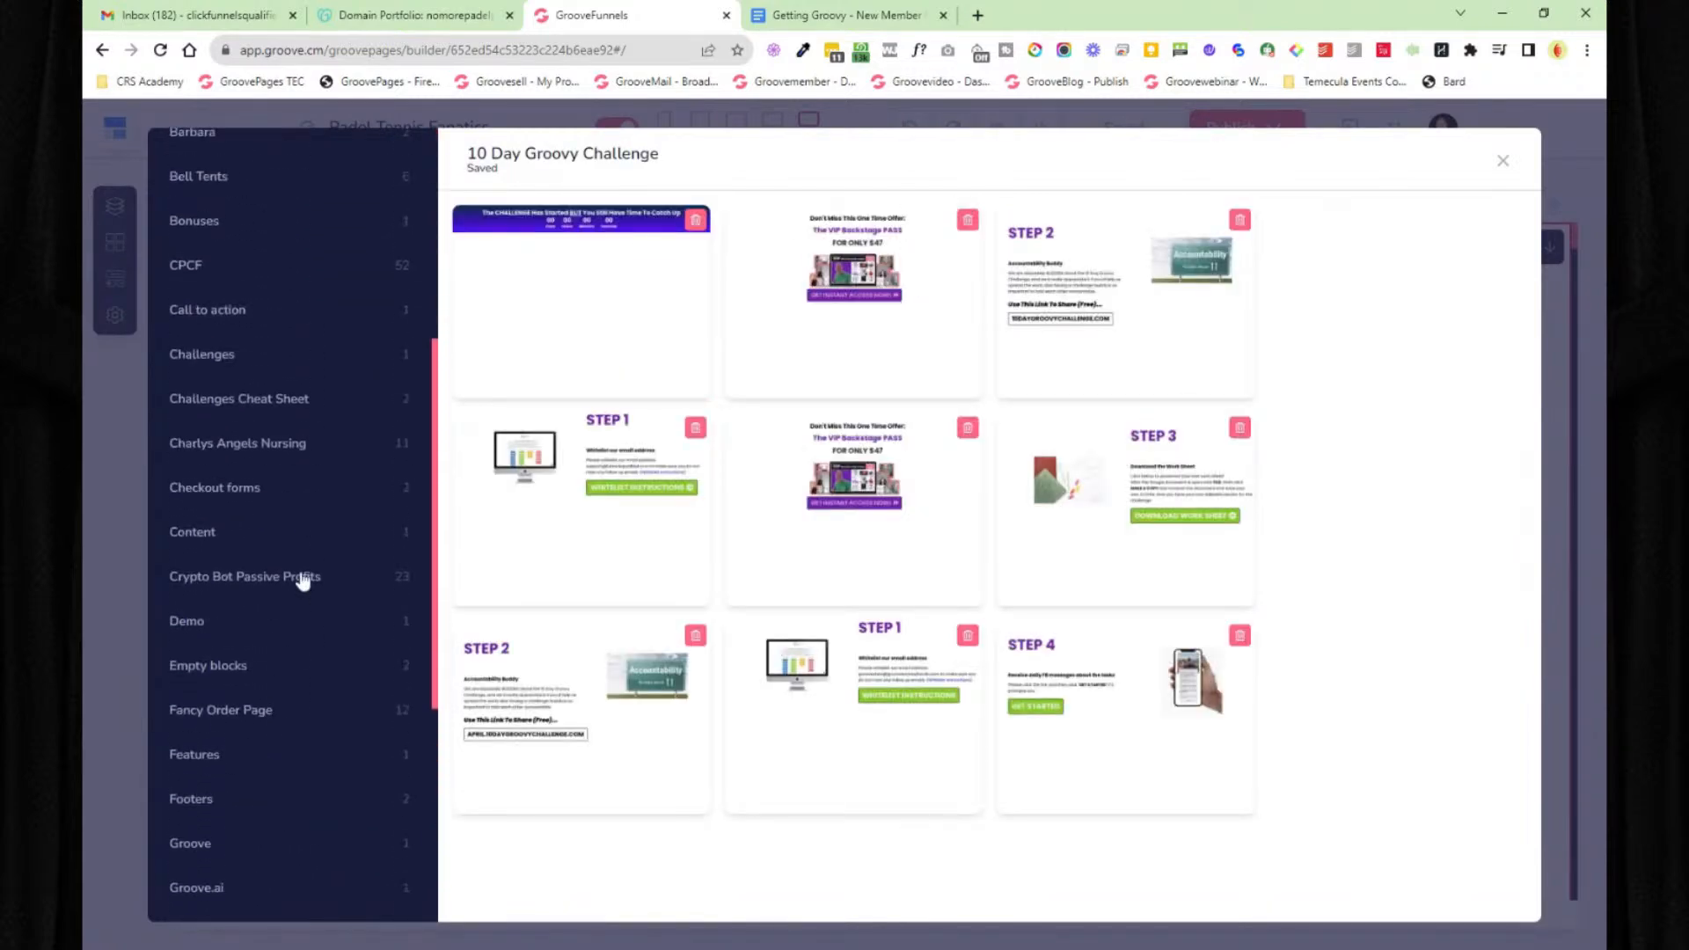
click(306, 579)
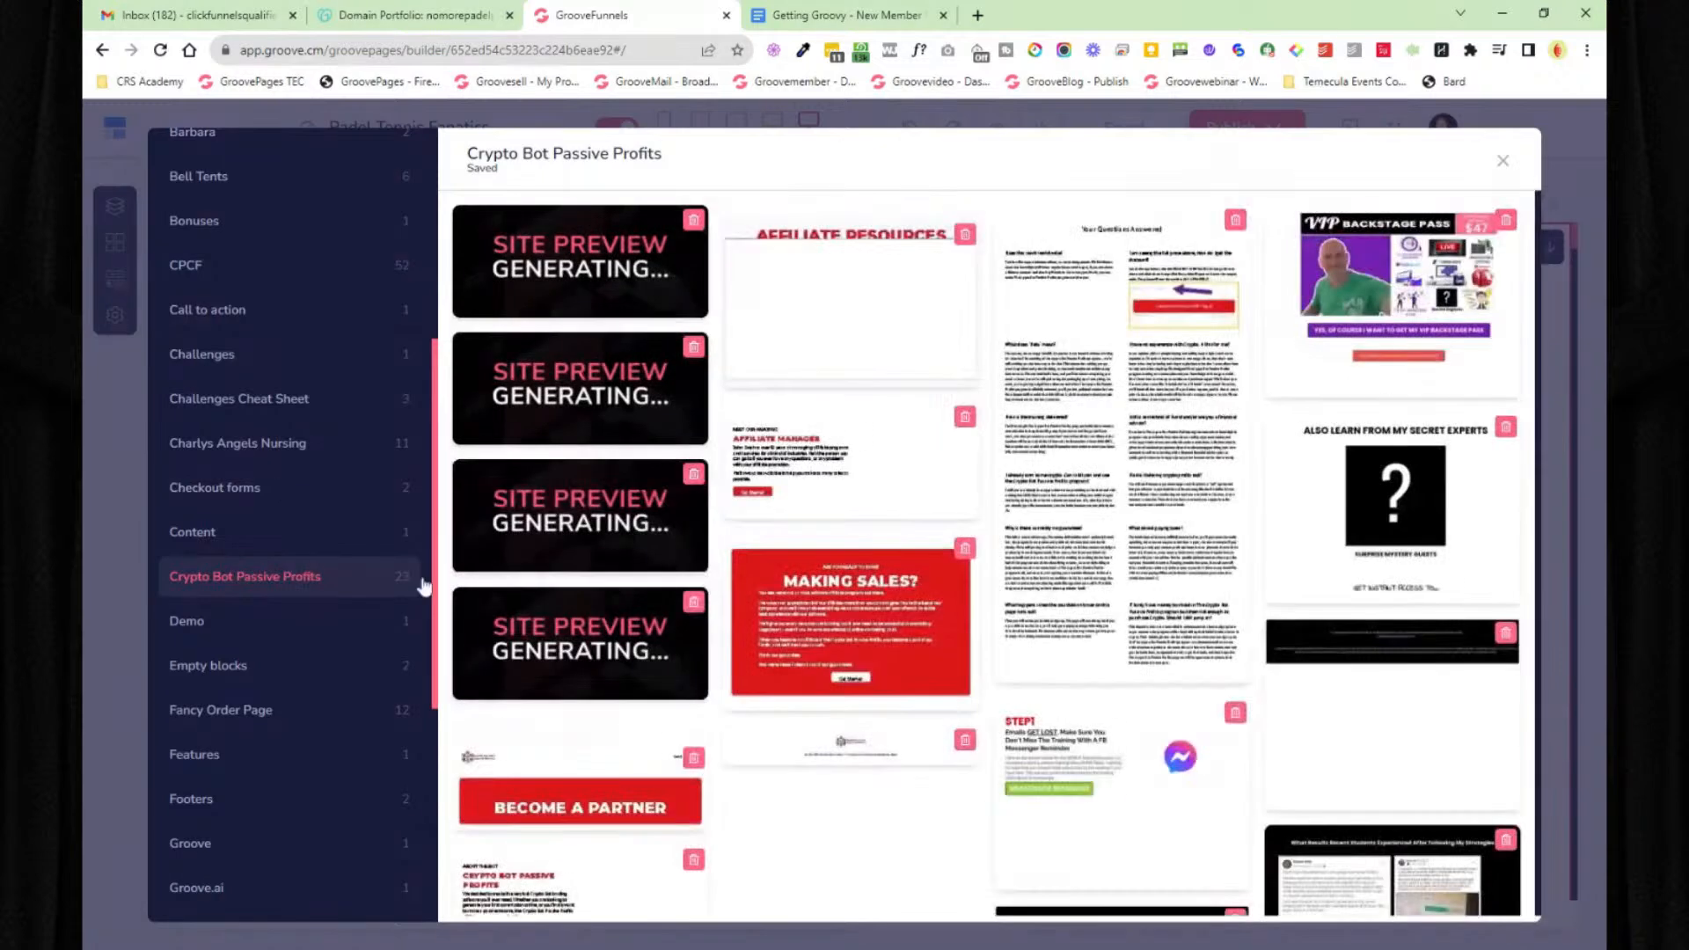
scroll(1192, 463, down, 5)
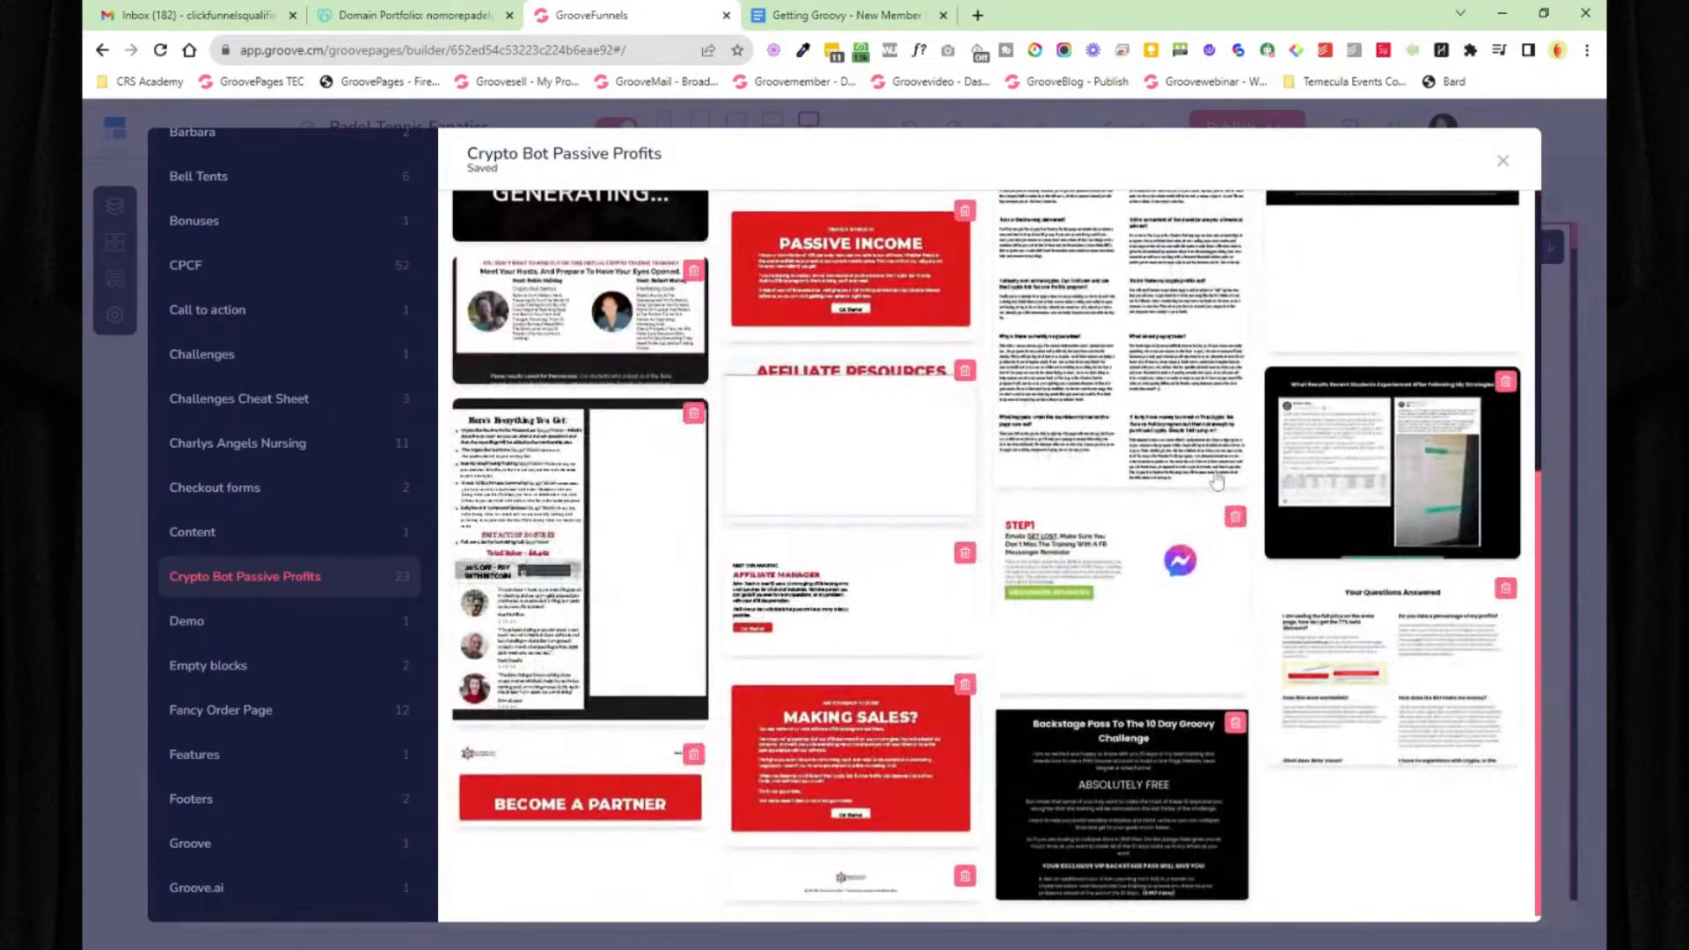
scroll(313, 715, down, 5)
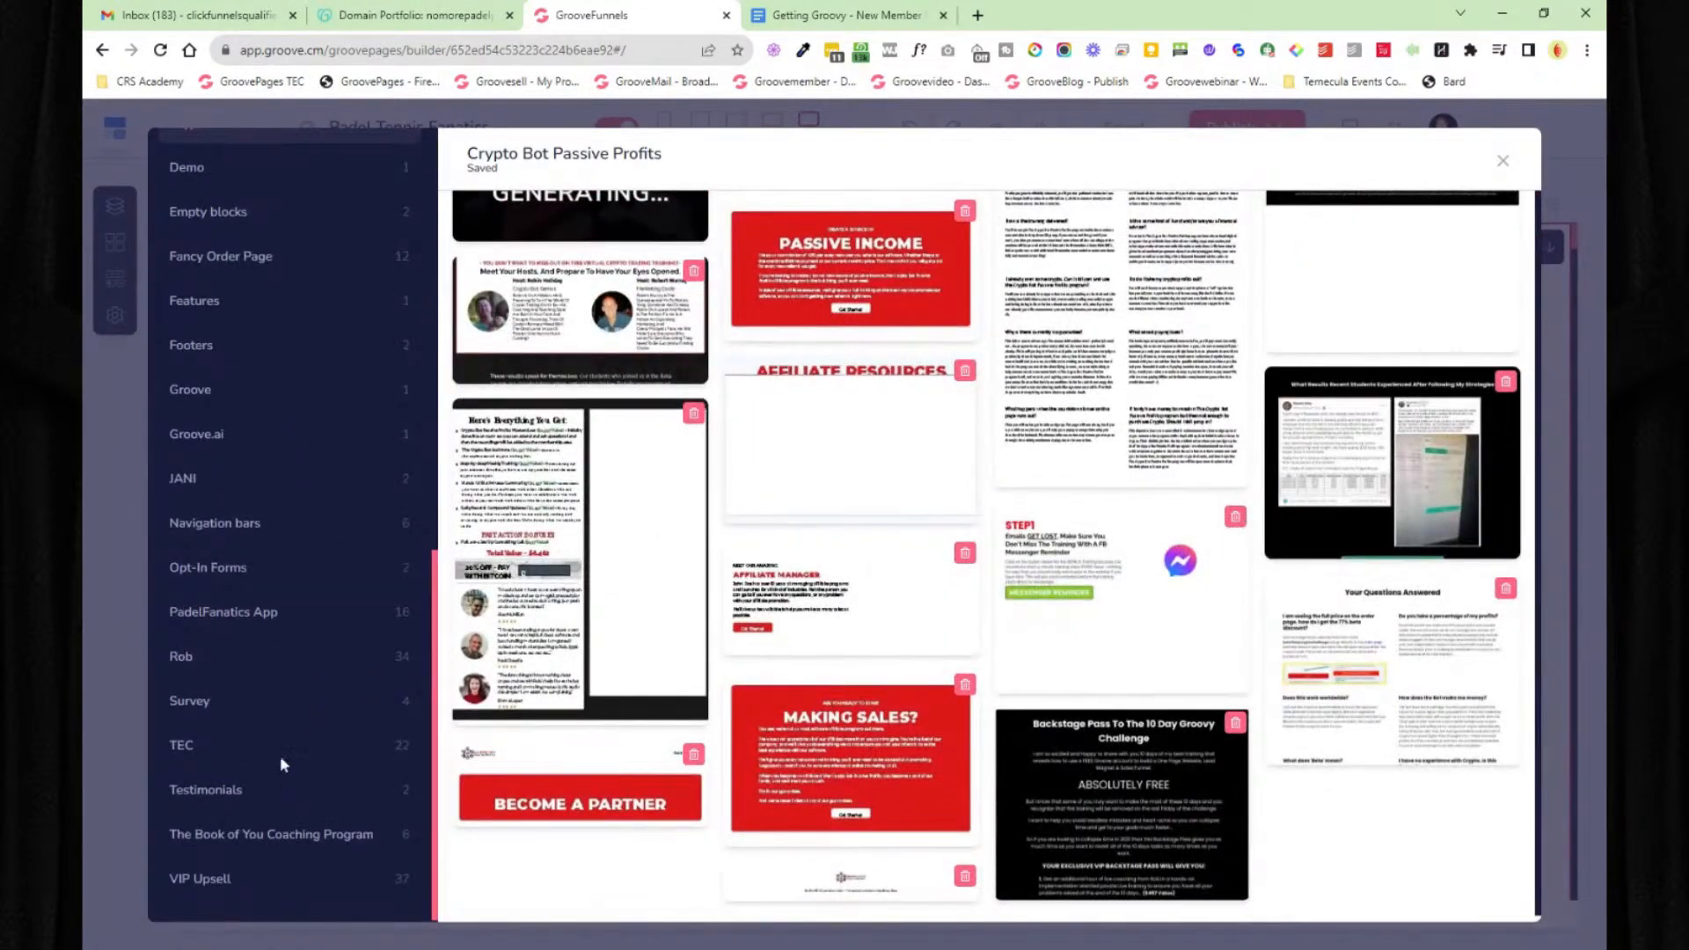
click(284, 616)
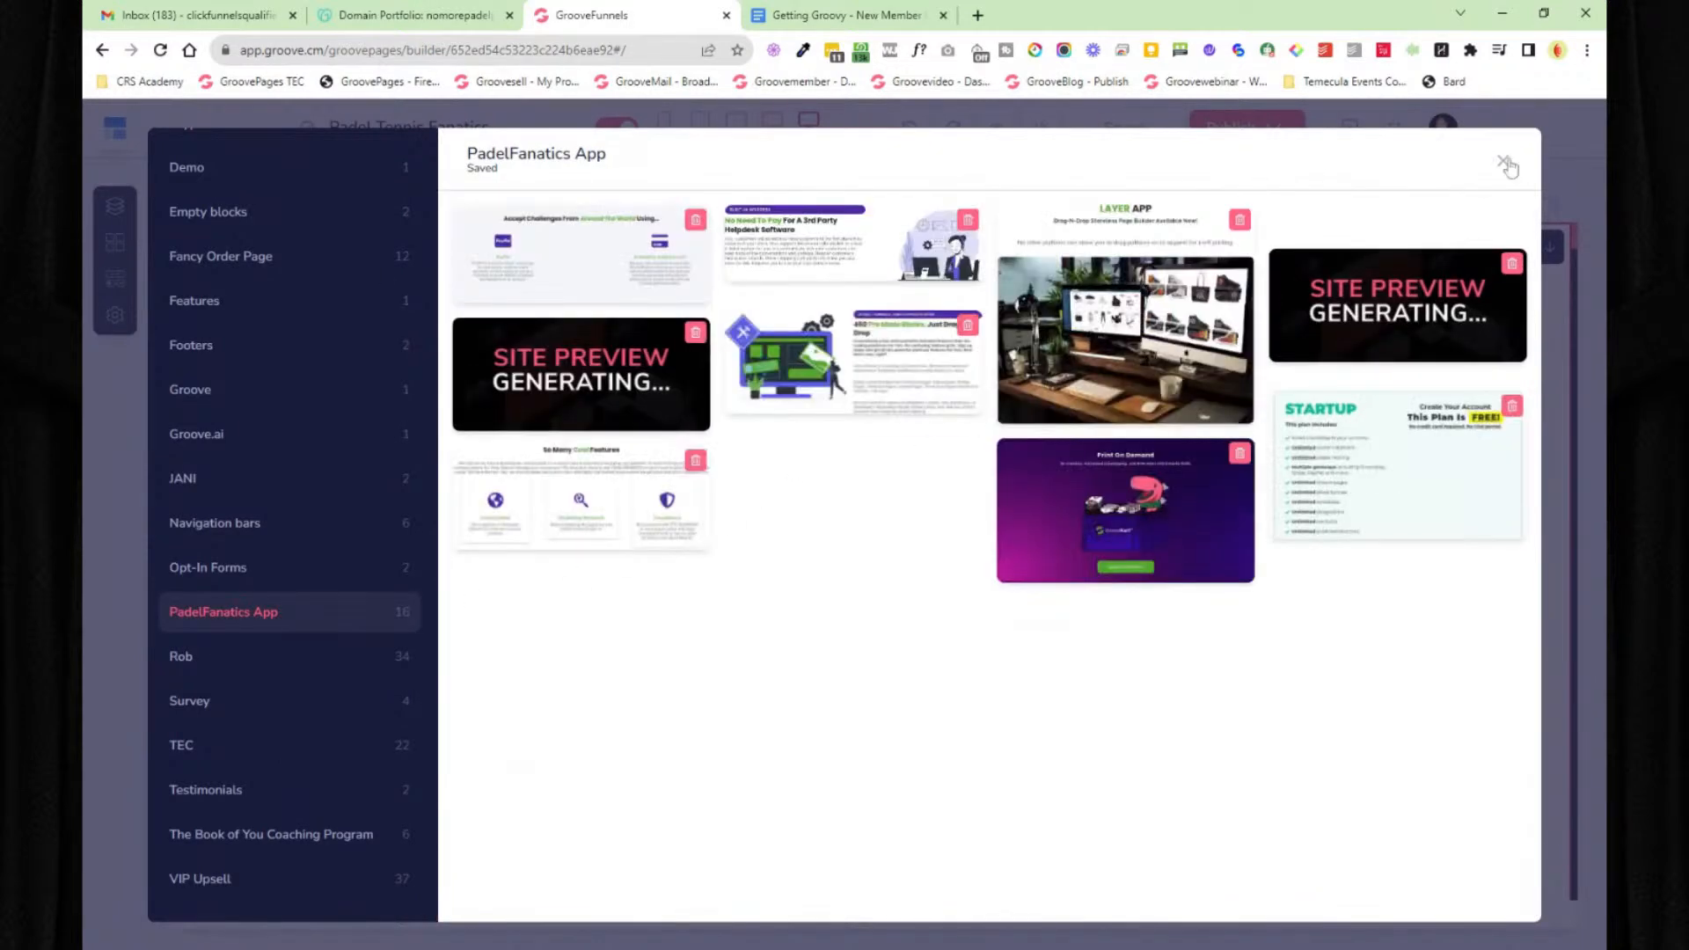
click(1503, 161)
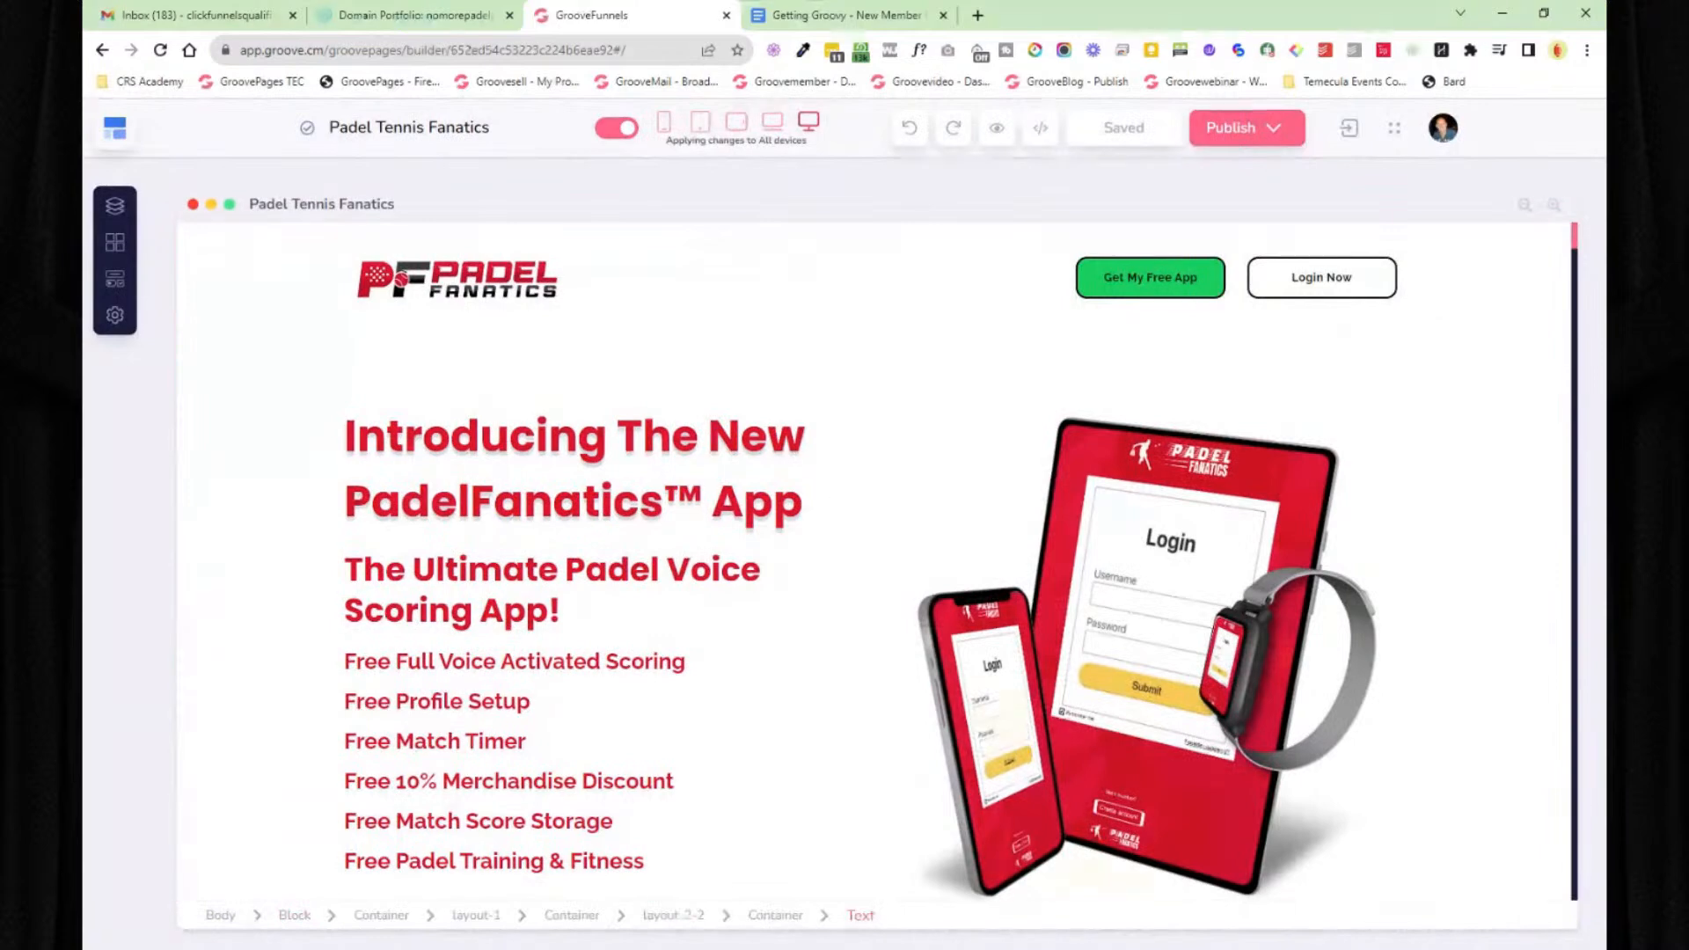
- Try adding a Checkbox form element to the page's headline area, and undo the placement
click(114, 279)
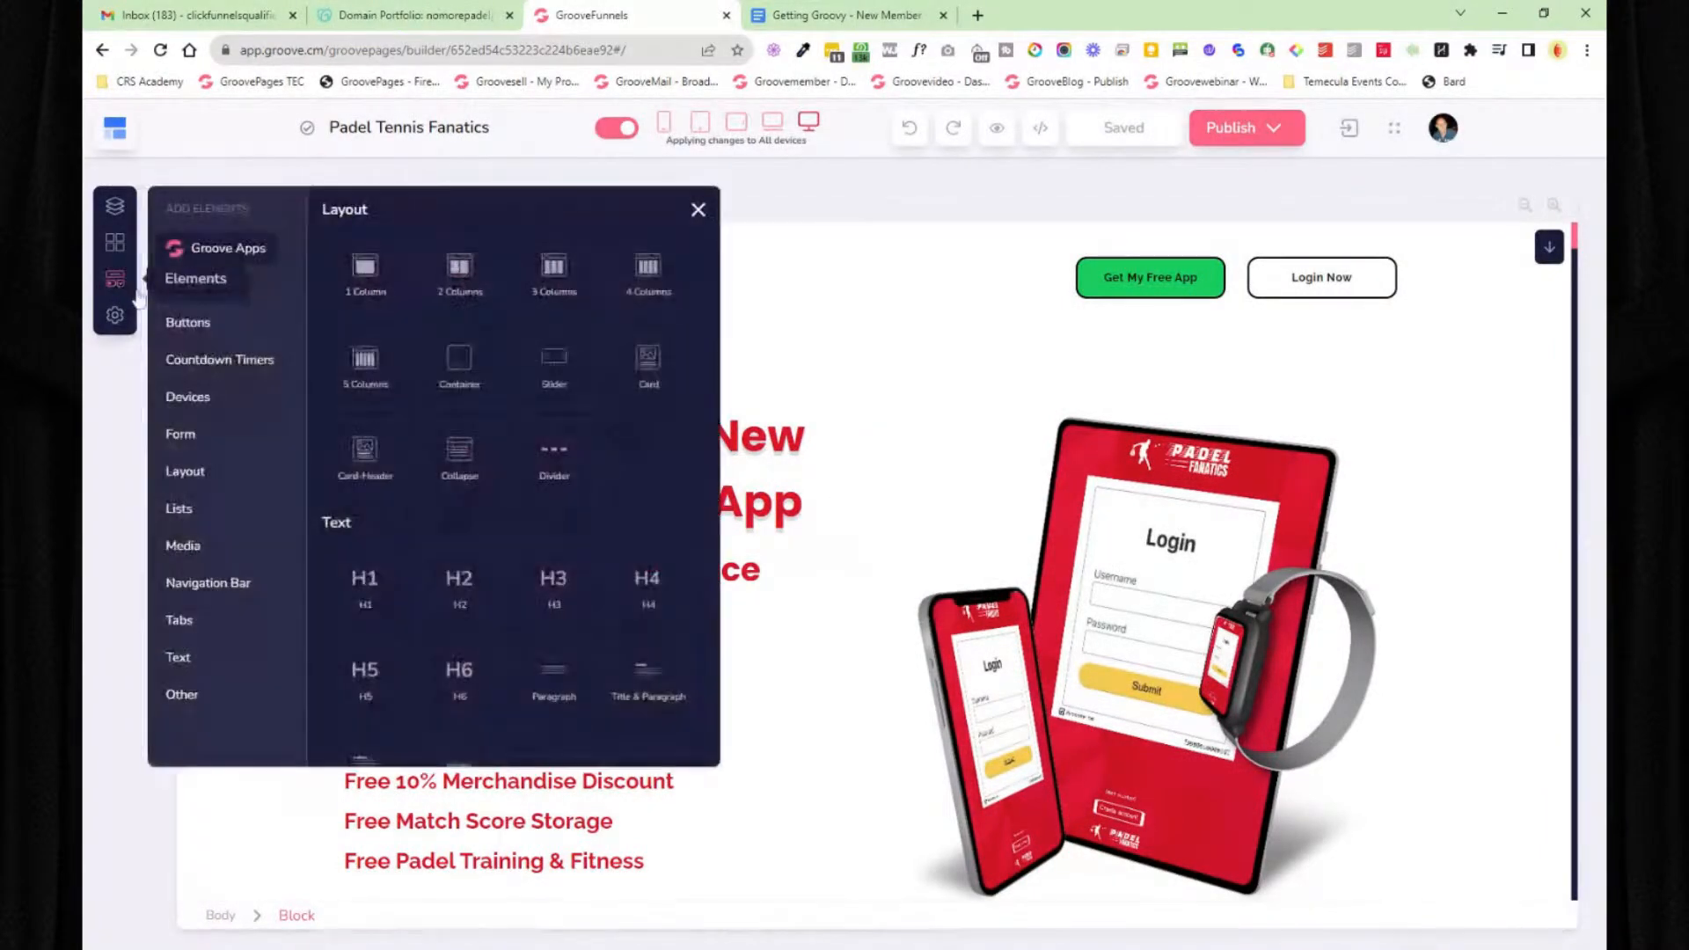
scroll(517, 418, down, 3)
scroll(528, 440, down, 4)
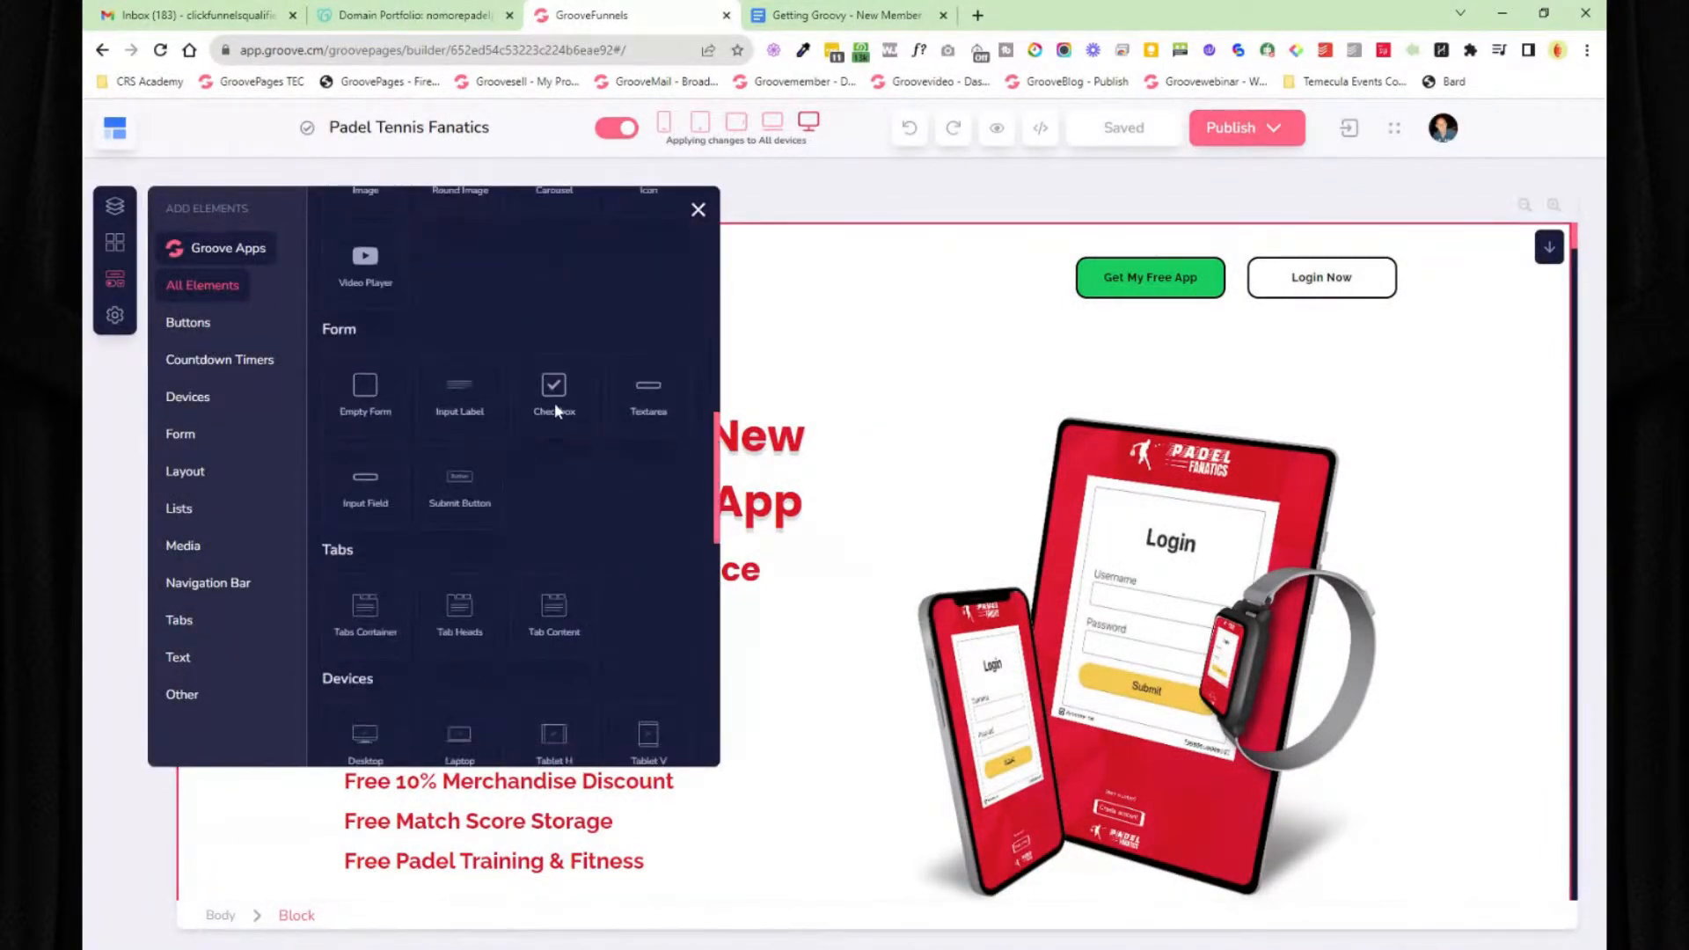
drag(555, 403, 744, 506)
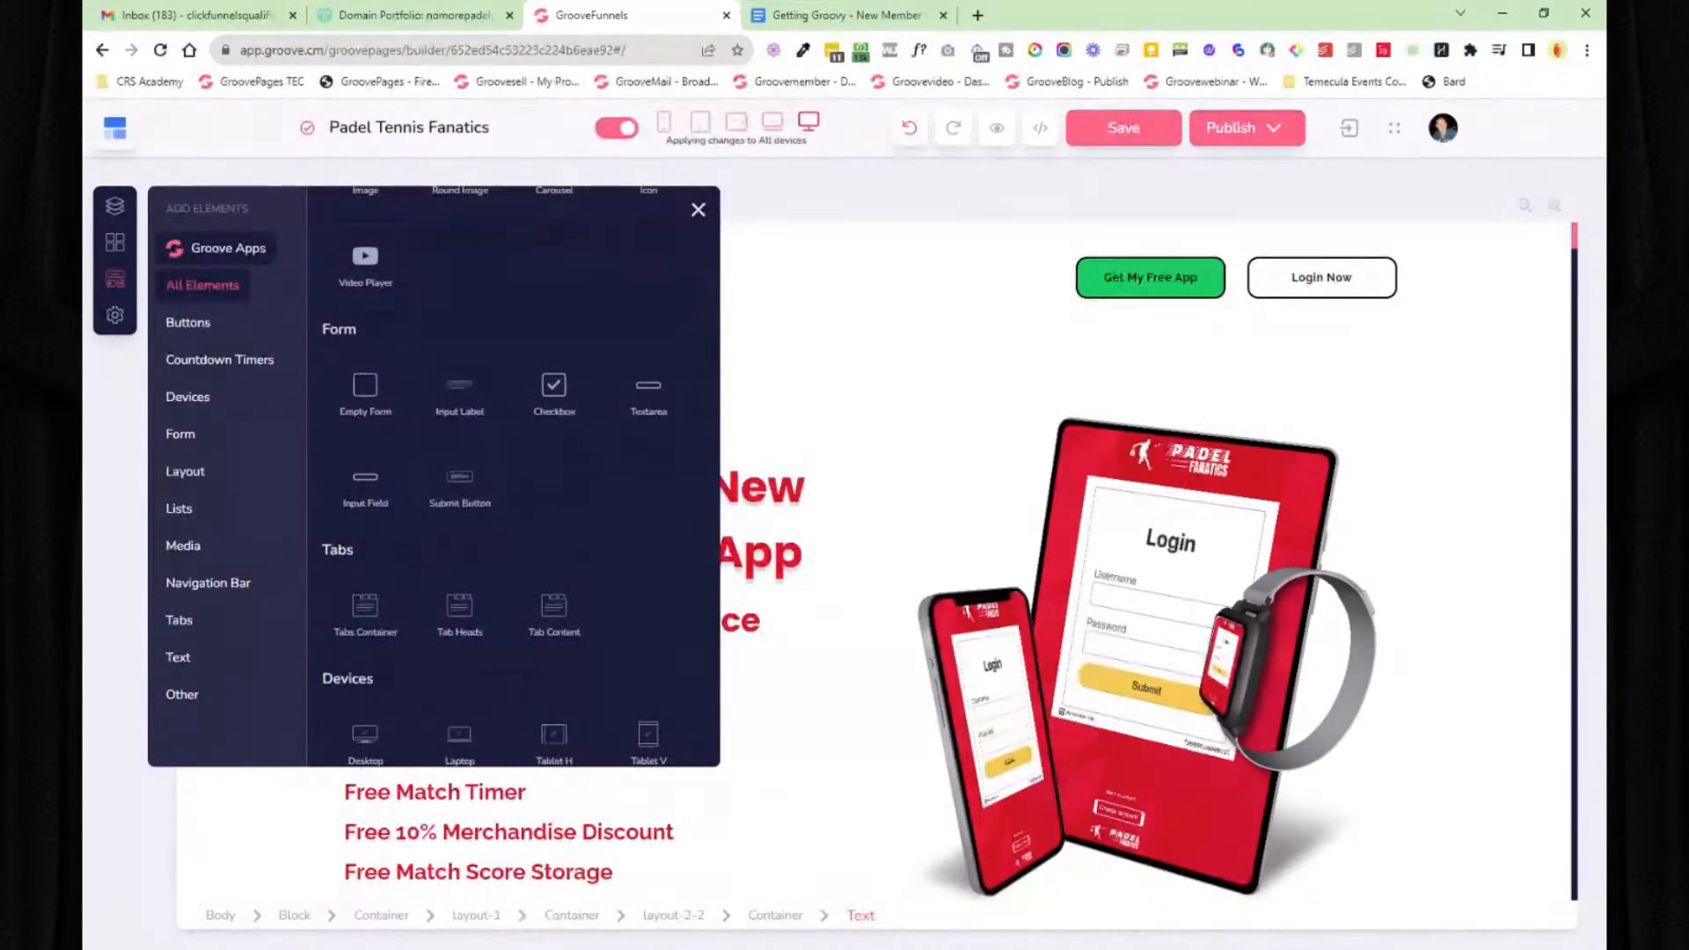
click(909, 129)
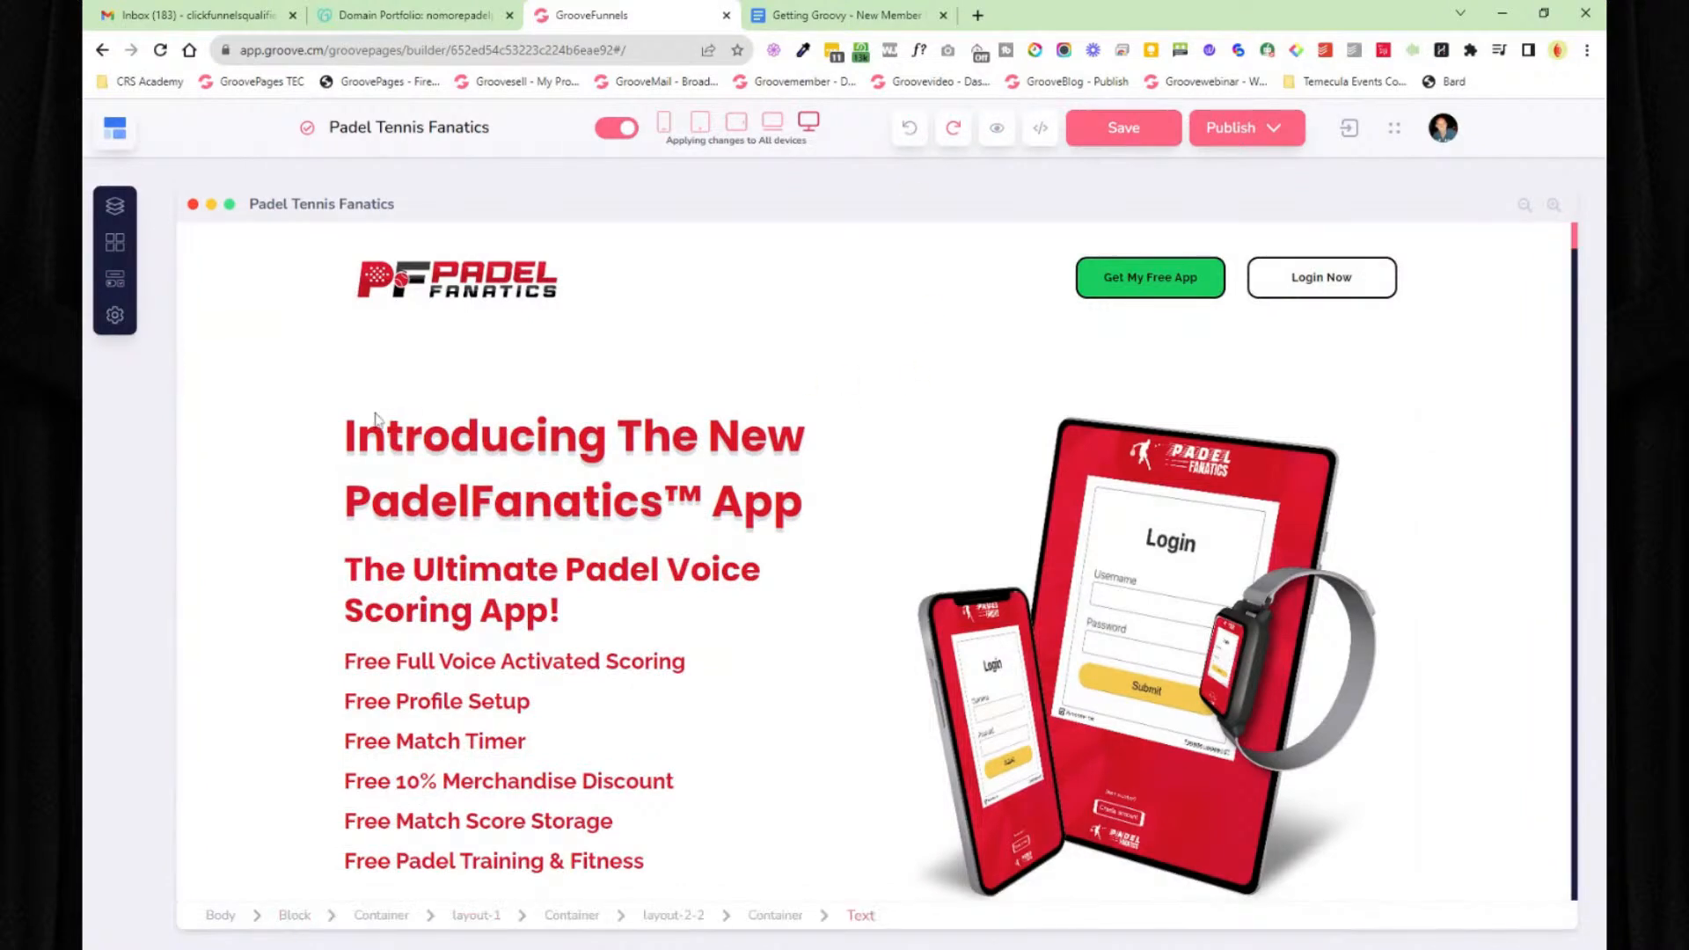
- Browse the Countdown Timers and designed Buttons among the page elements, and close the element list
click(115, 279)
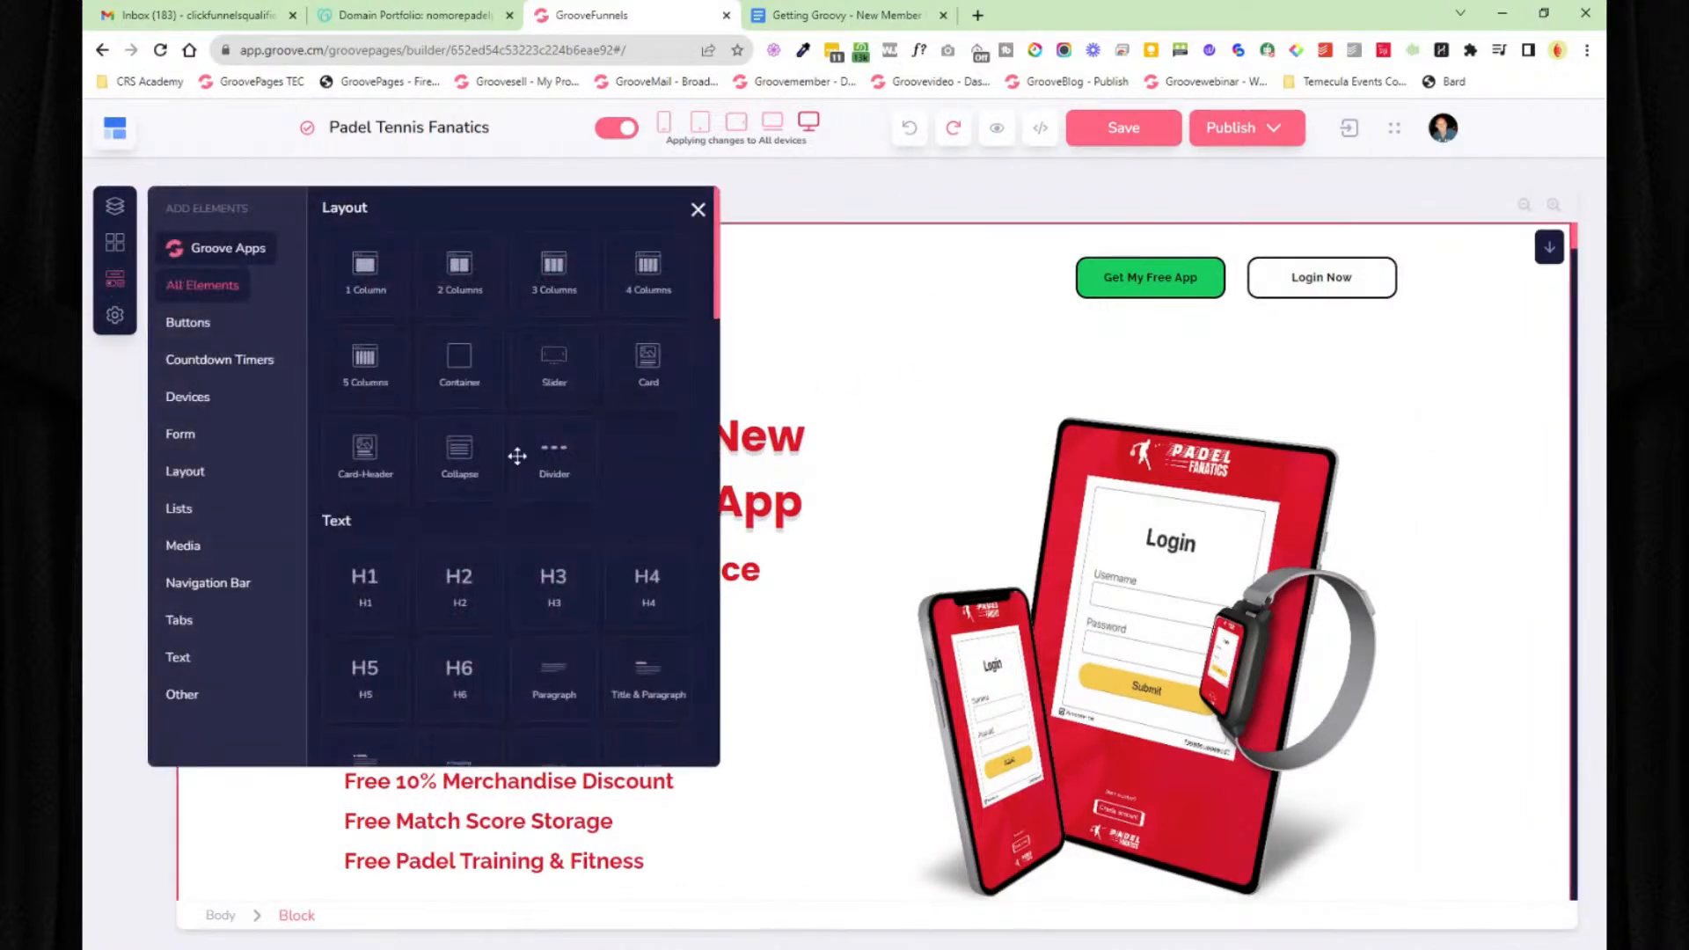
scroll(518, 455, down, 5)
click(205, 369)
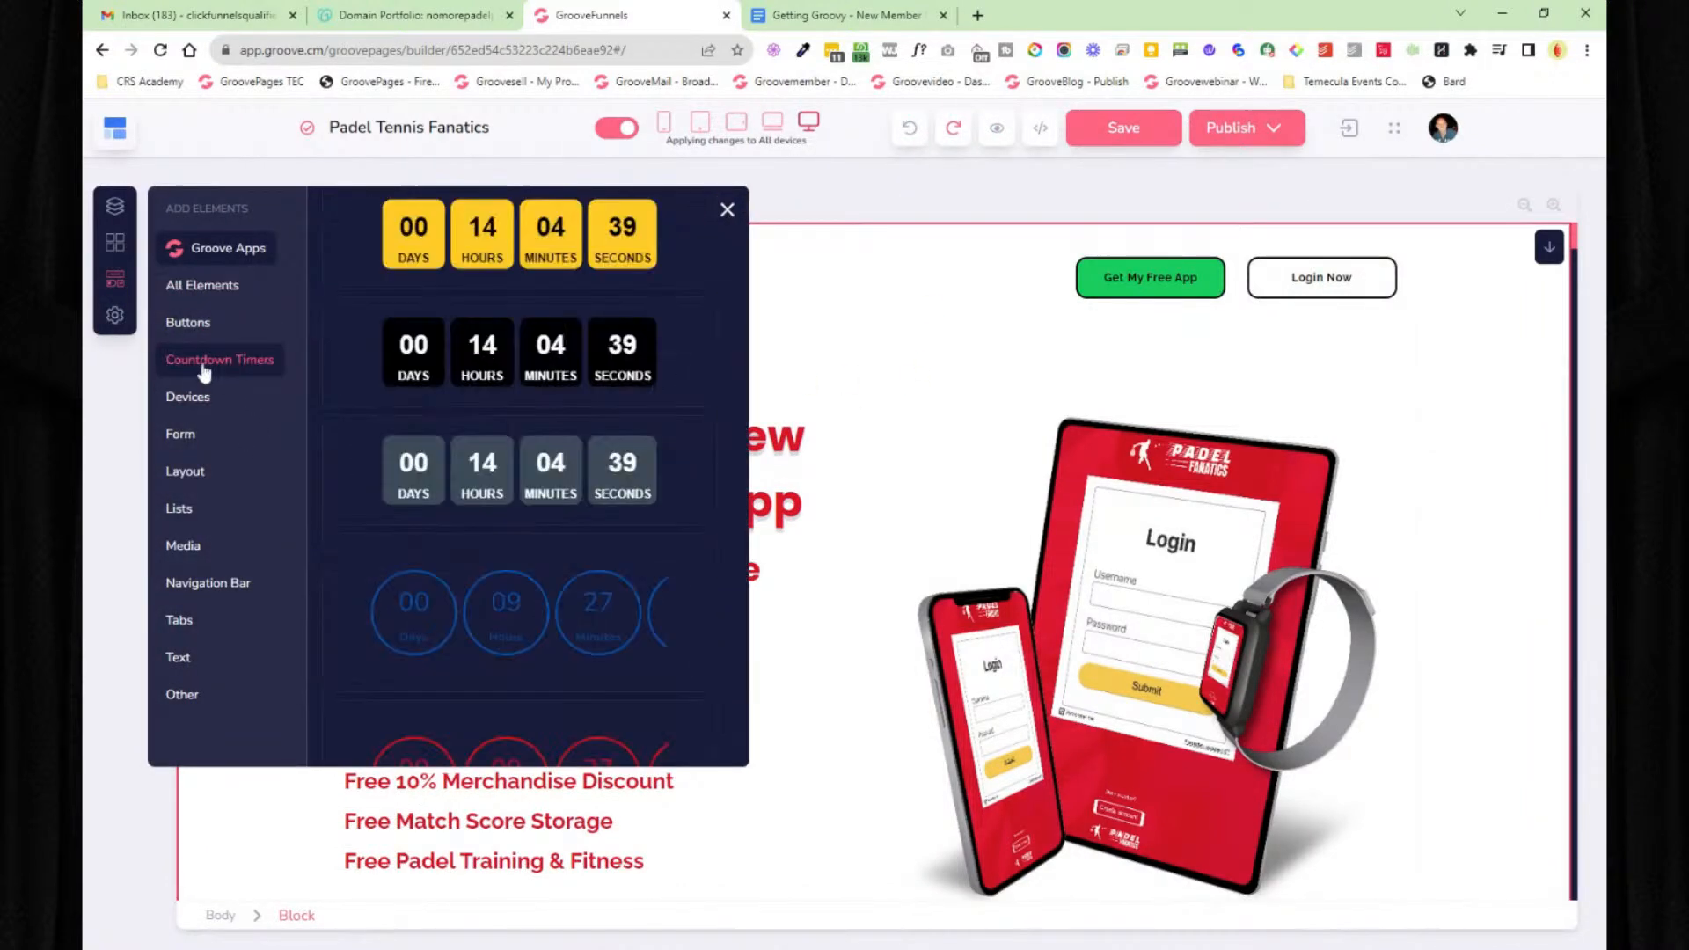
scroll(516, 403, down, 4)
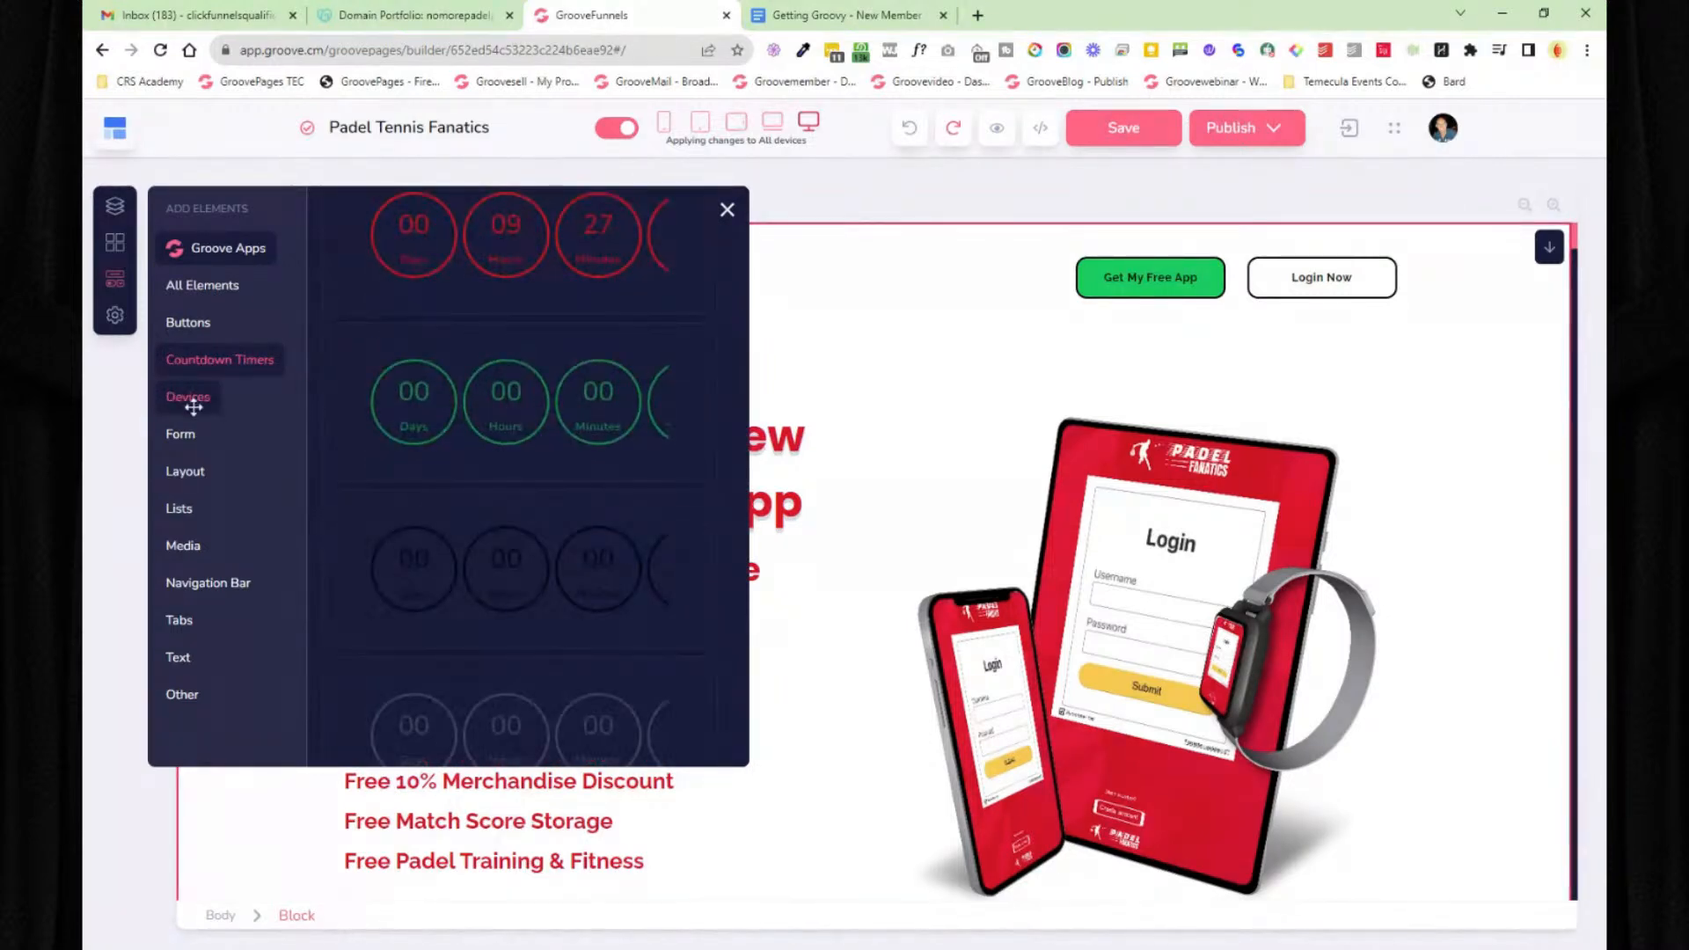
click(188, 324)
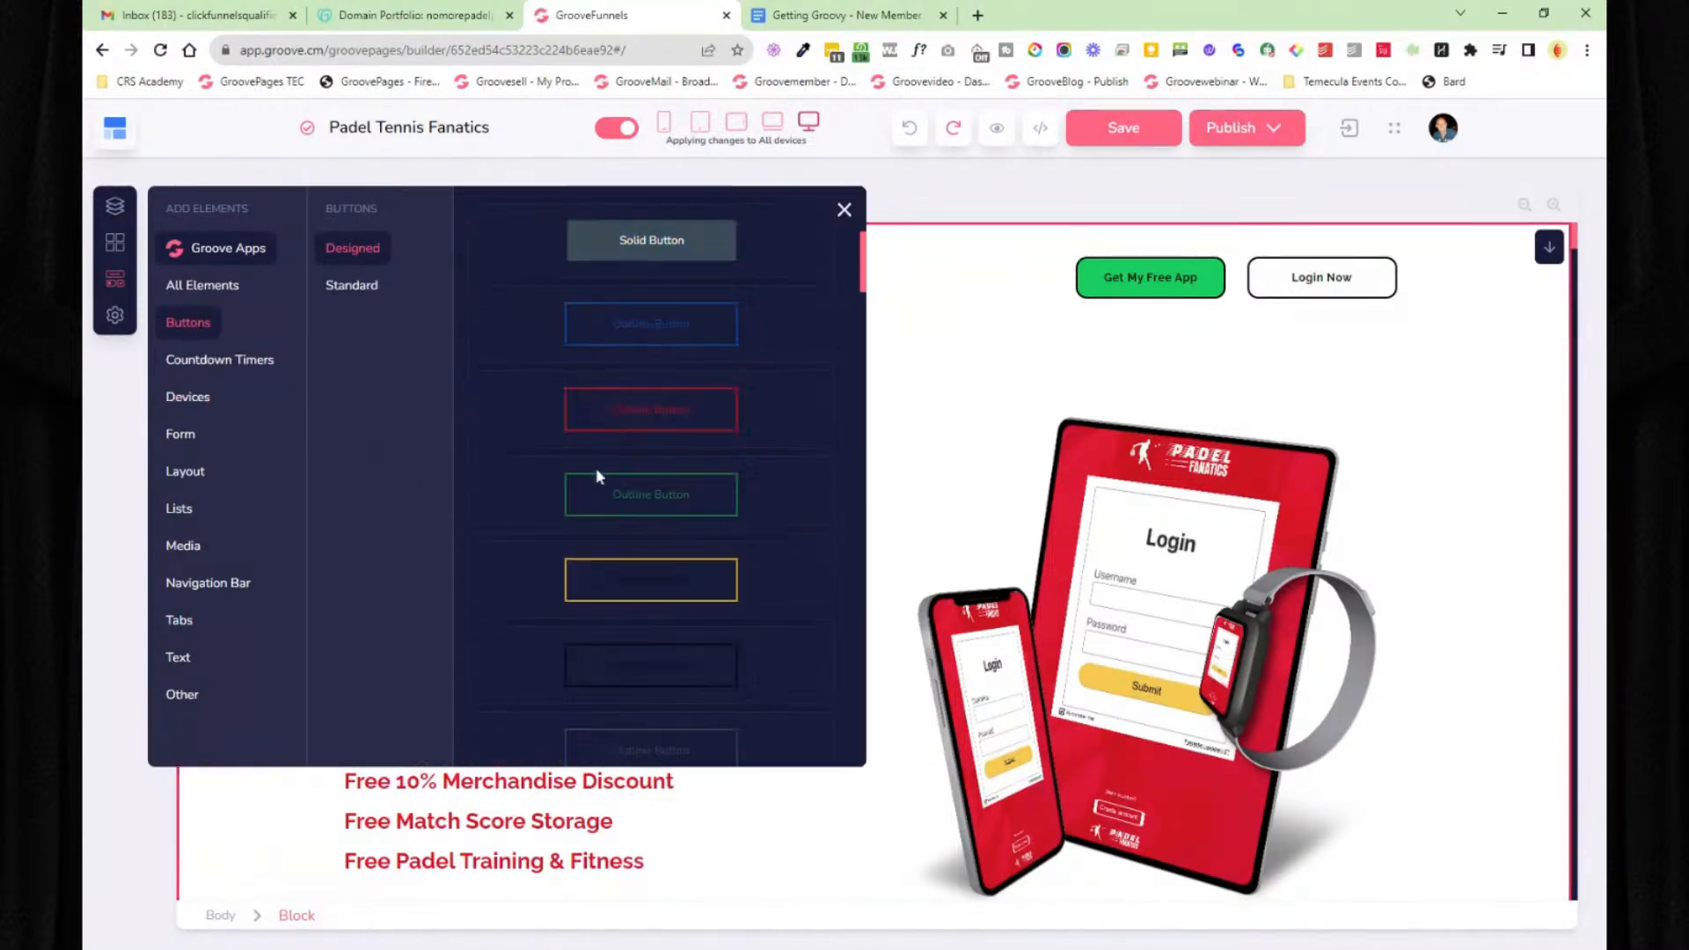
scroll(598, 476, down, 20)
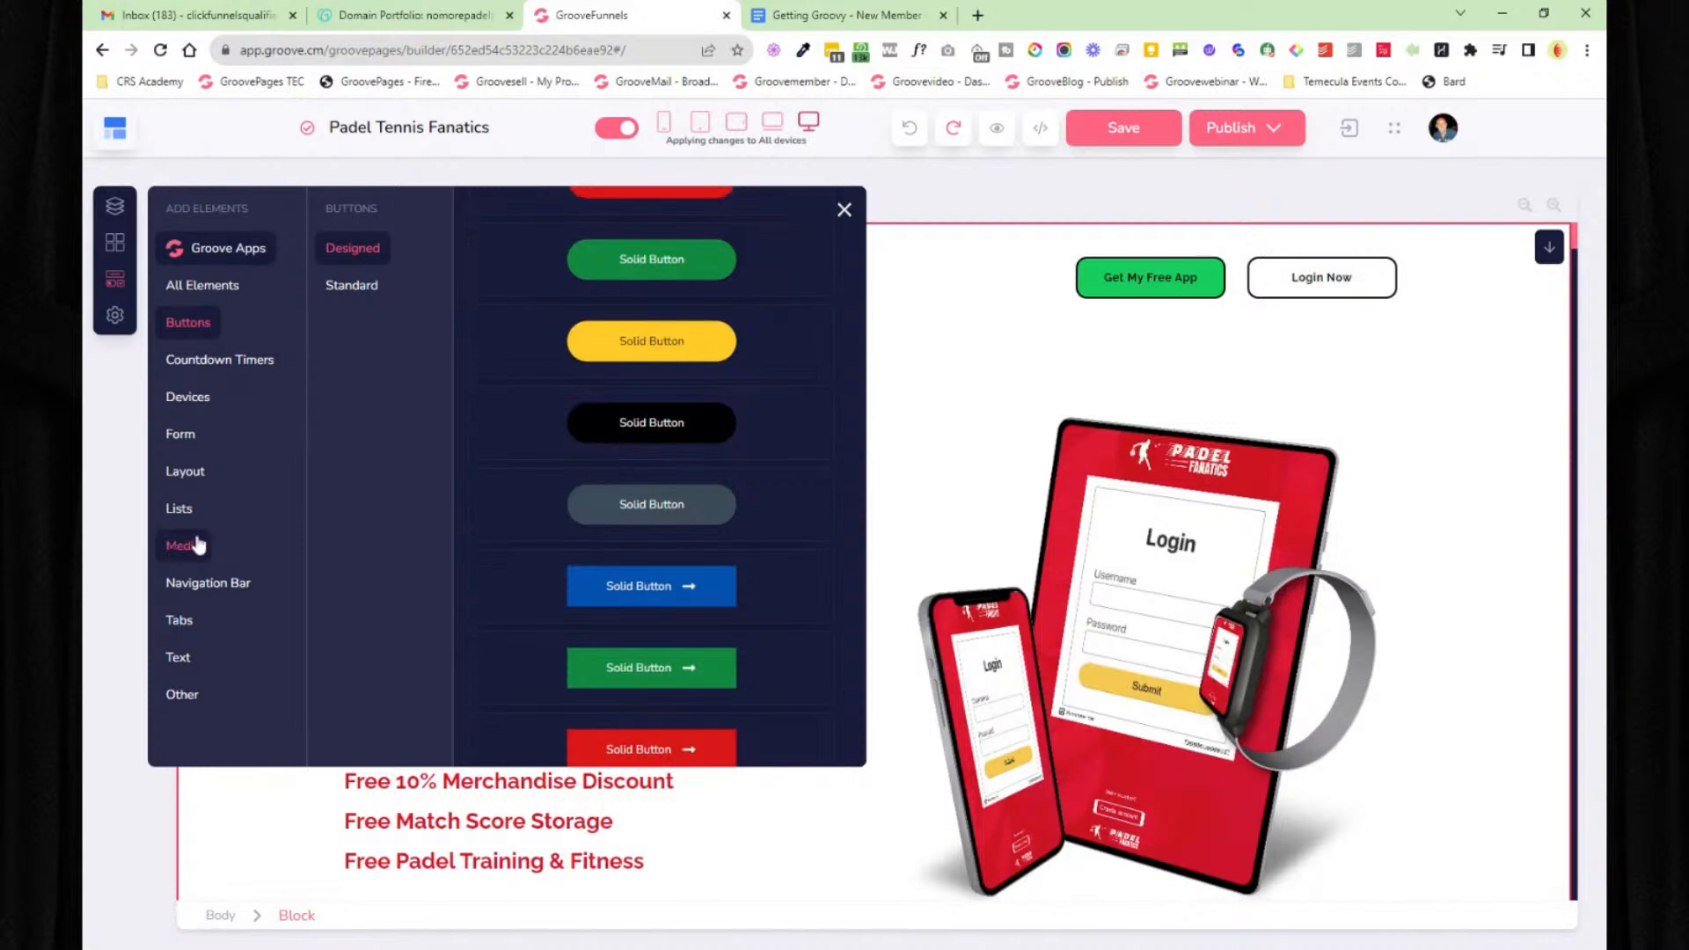
click(844, 212)
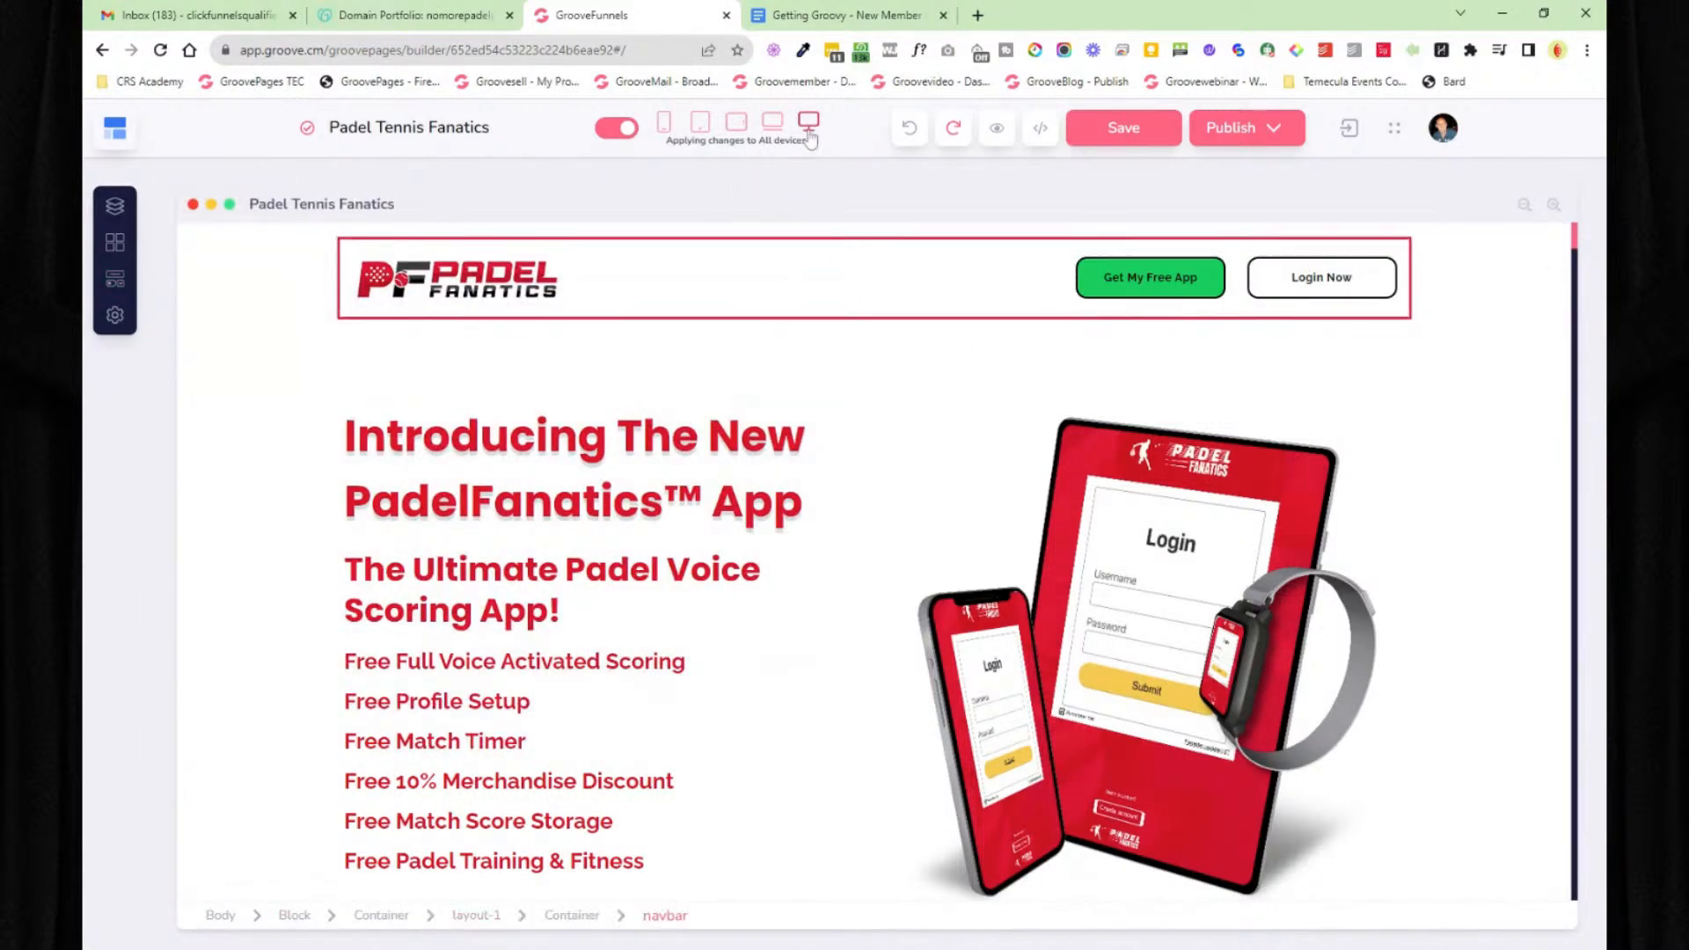
- Preview the Padel Tennis Fanatics page in laptop, desktop and mobile device views
click(774, 123)
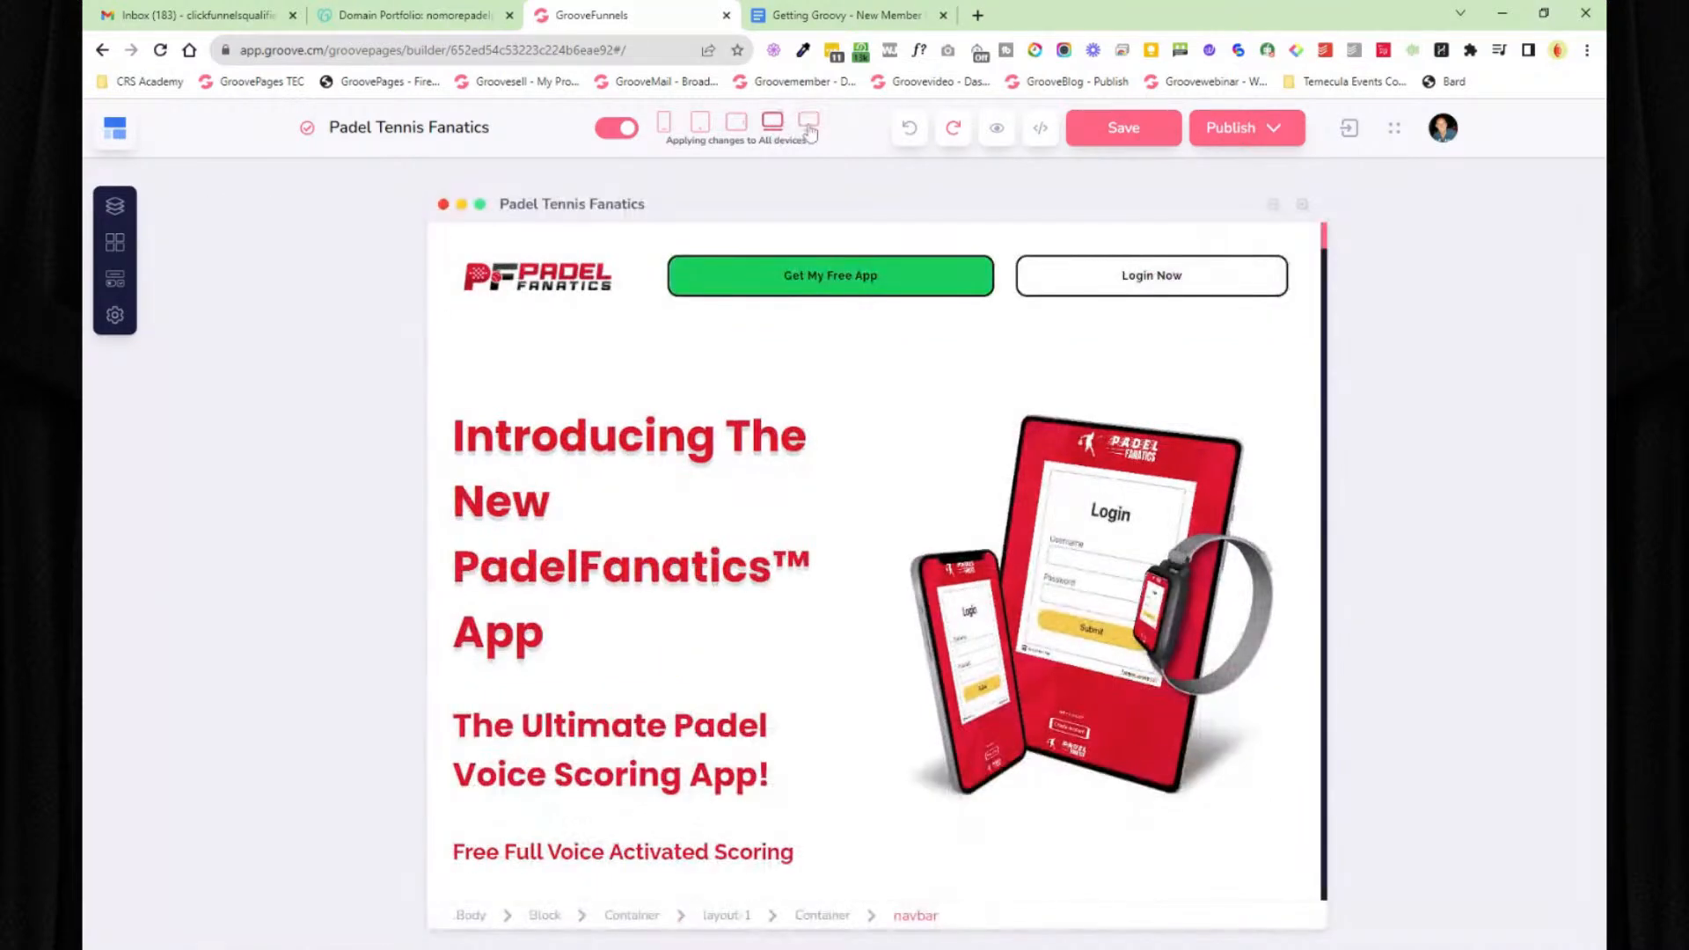
click(809, 122)
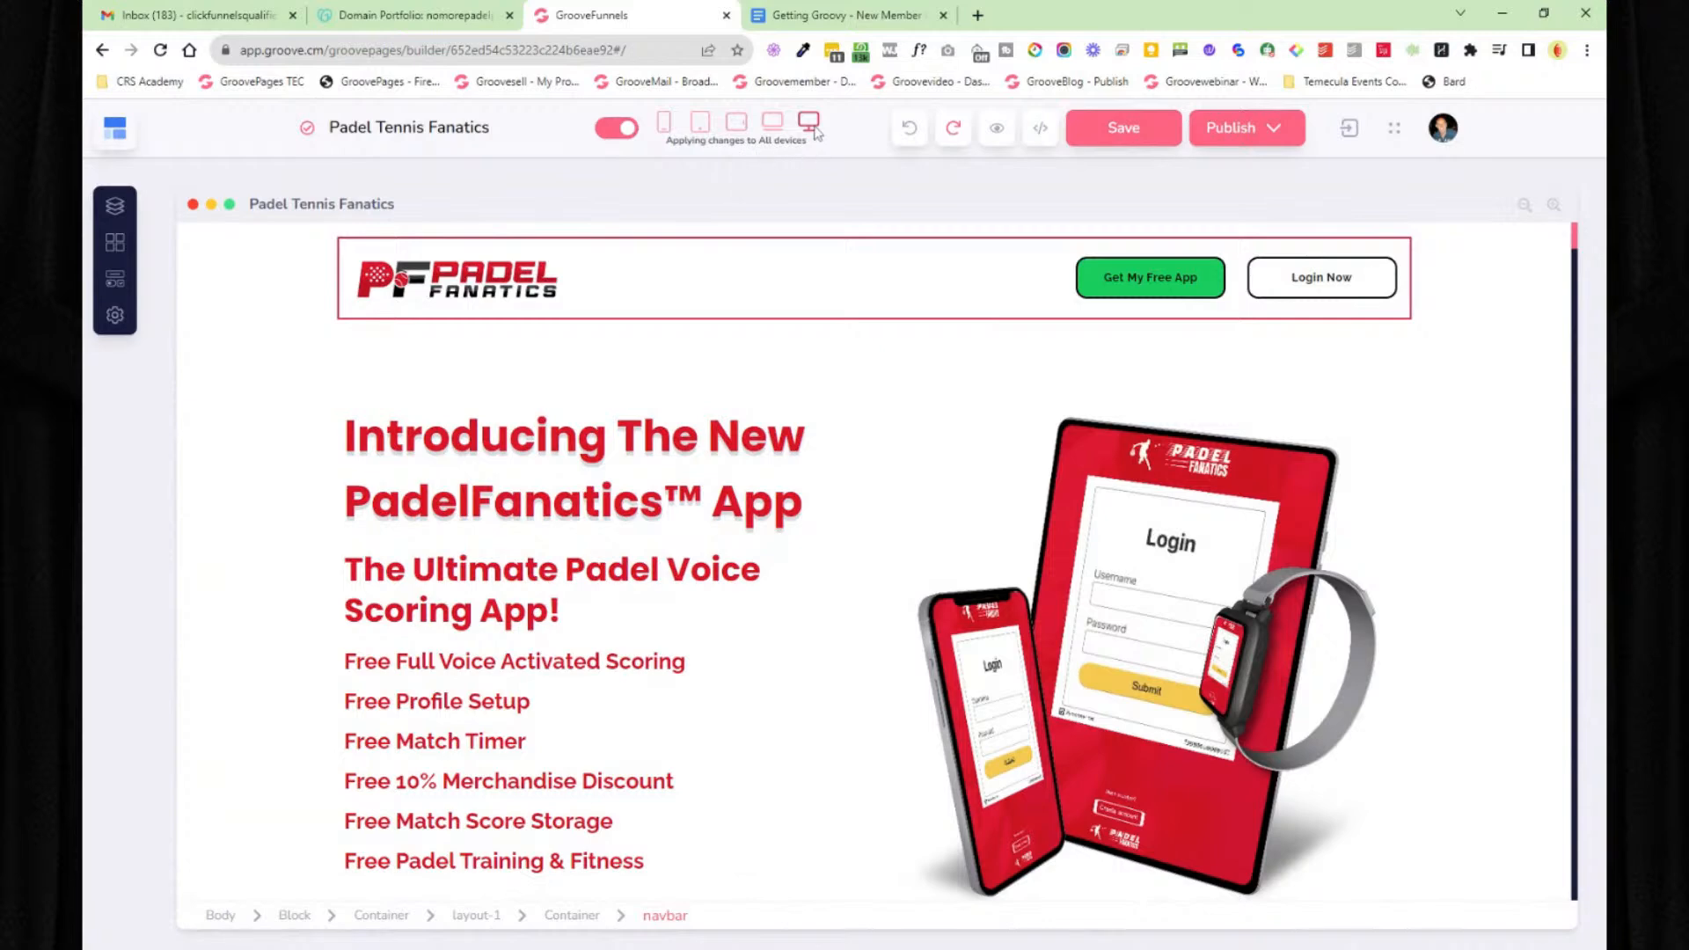
click(773, 123)
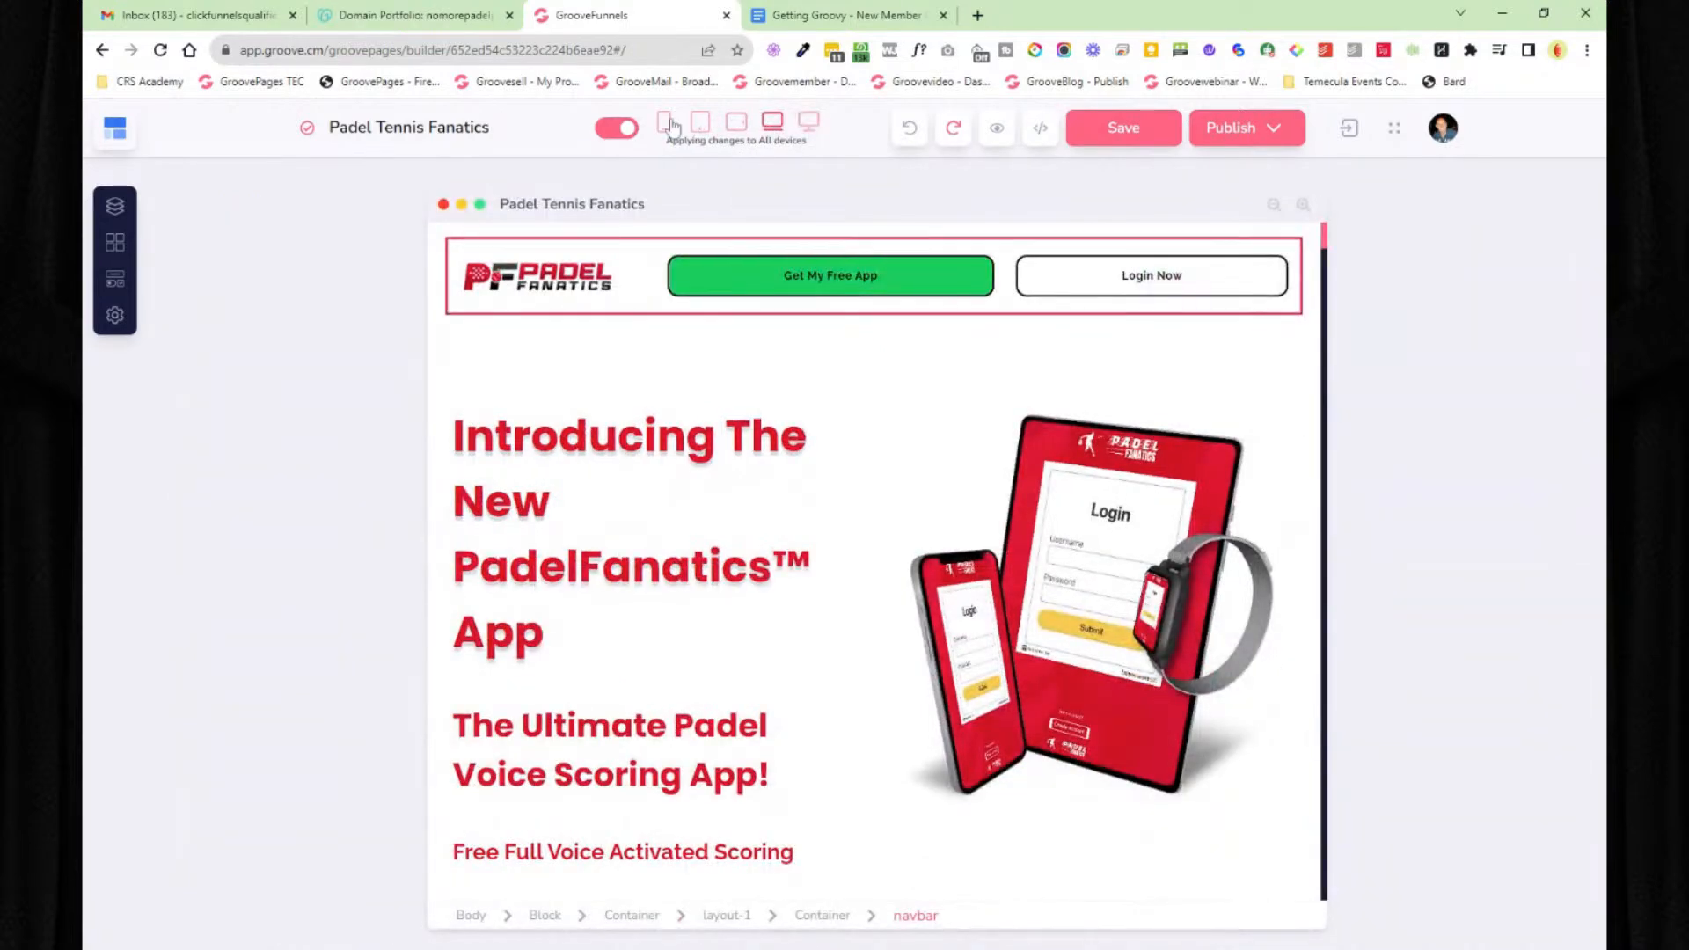
click(664, 123)
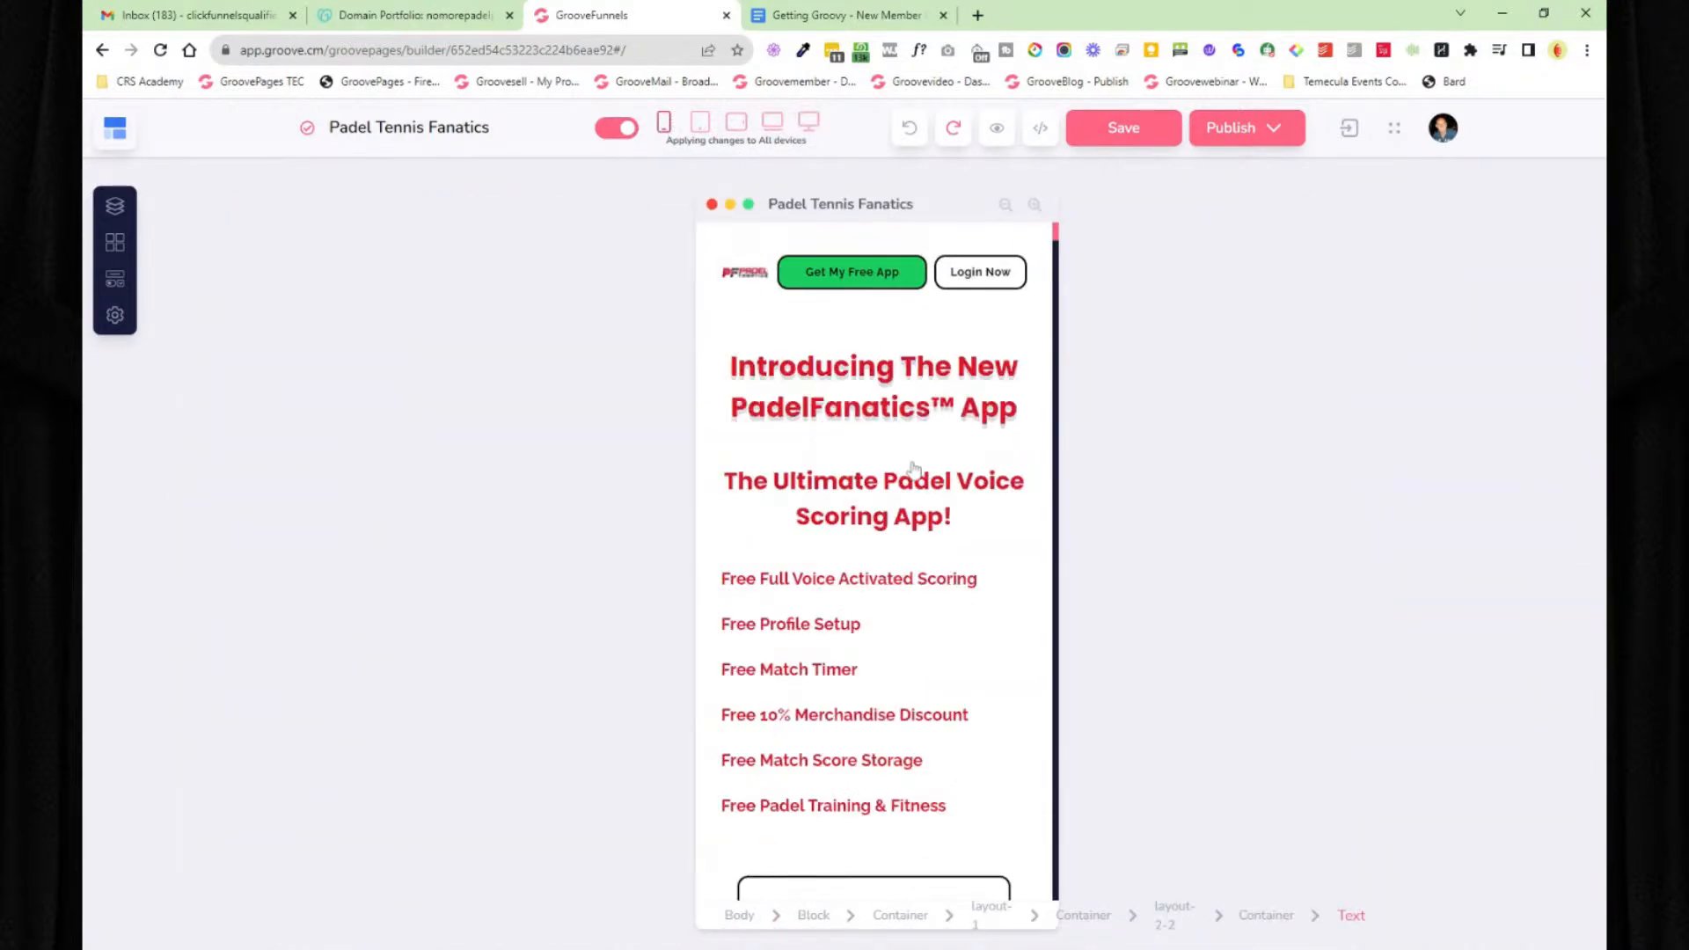
- Limit changes to the mobile device and set the "Introducing The New PadelFanatics™ App" headline's text size to 7
click(616, 128)
click(874, 387)
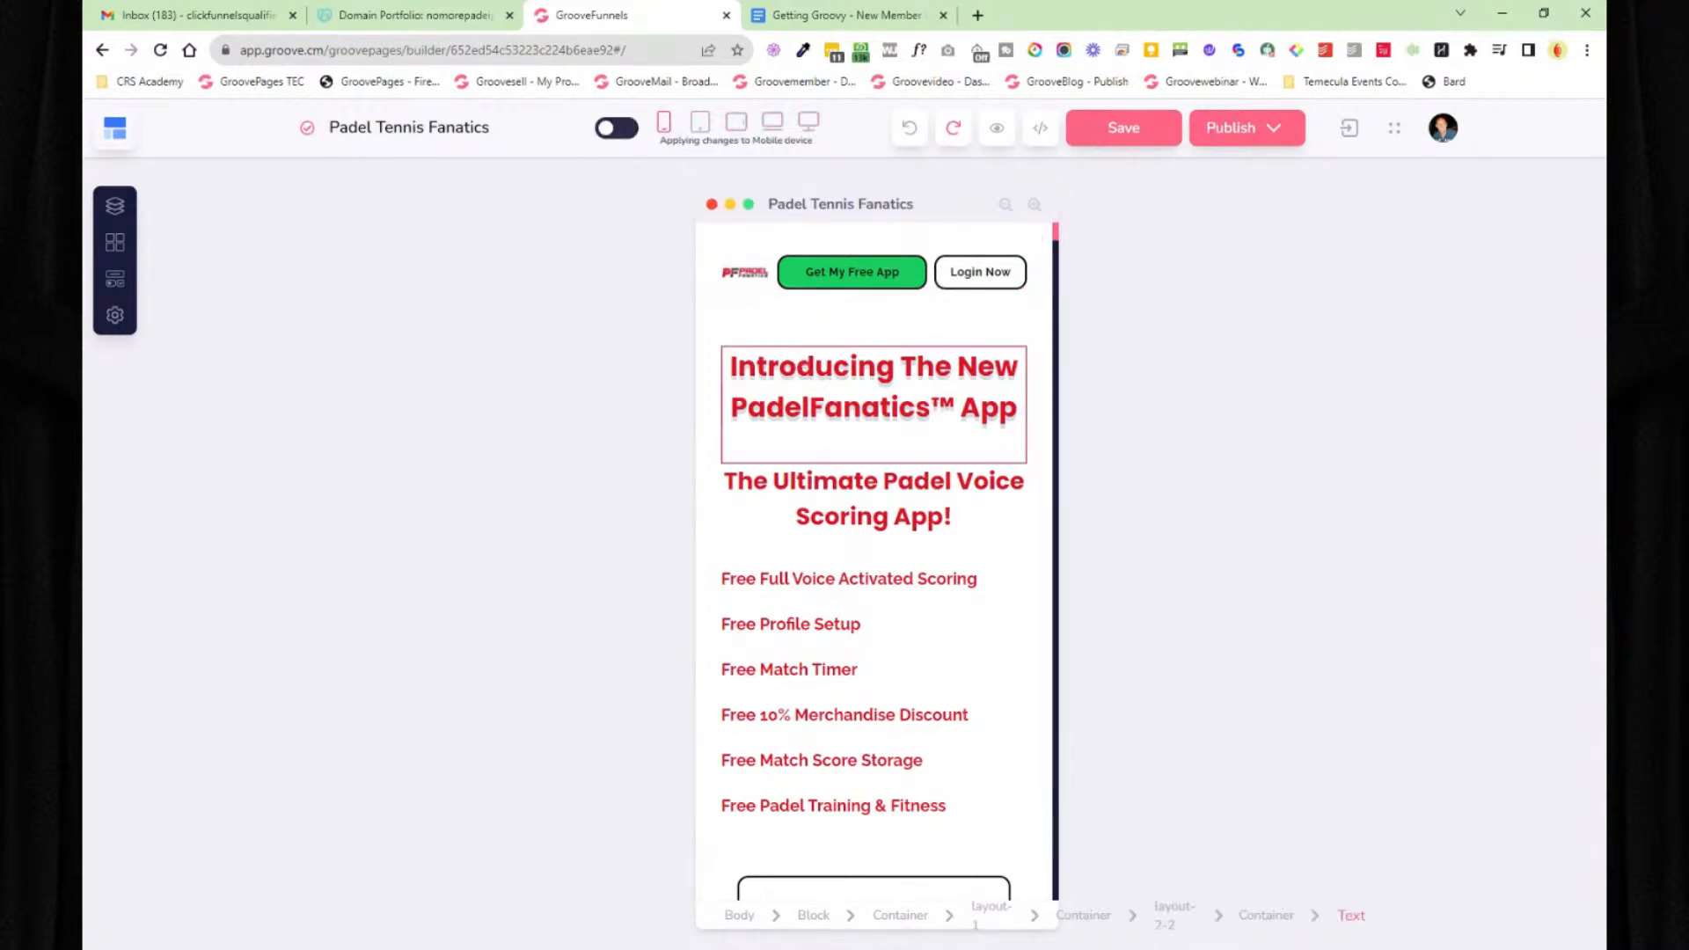
click(1531, 412)
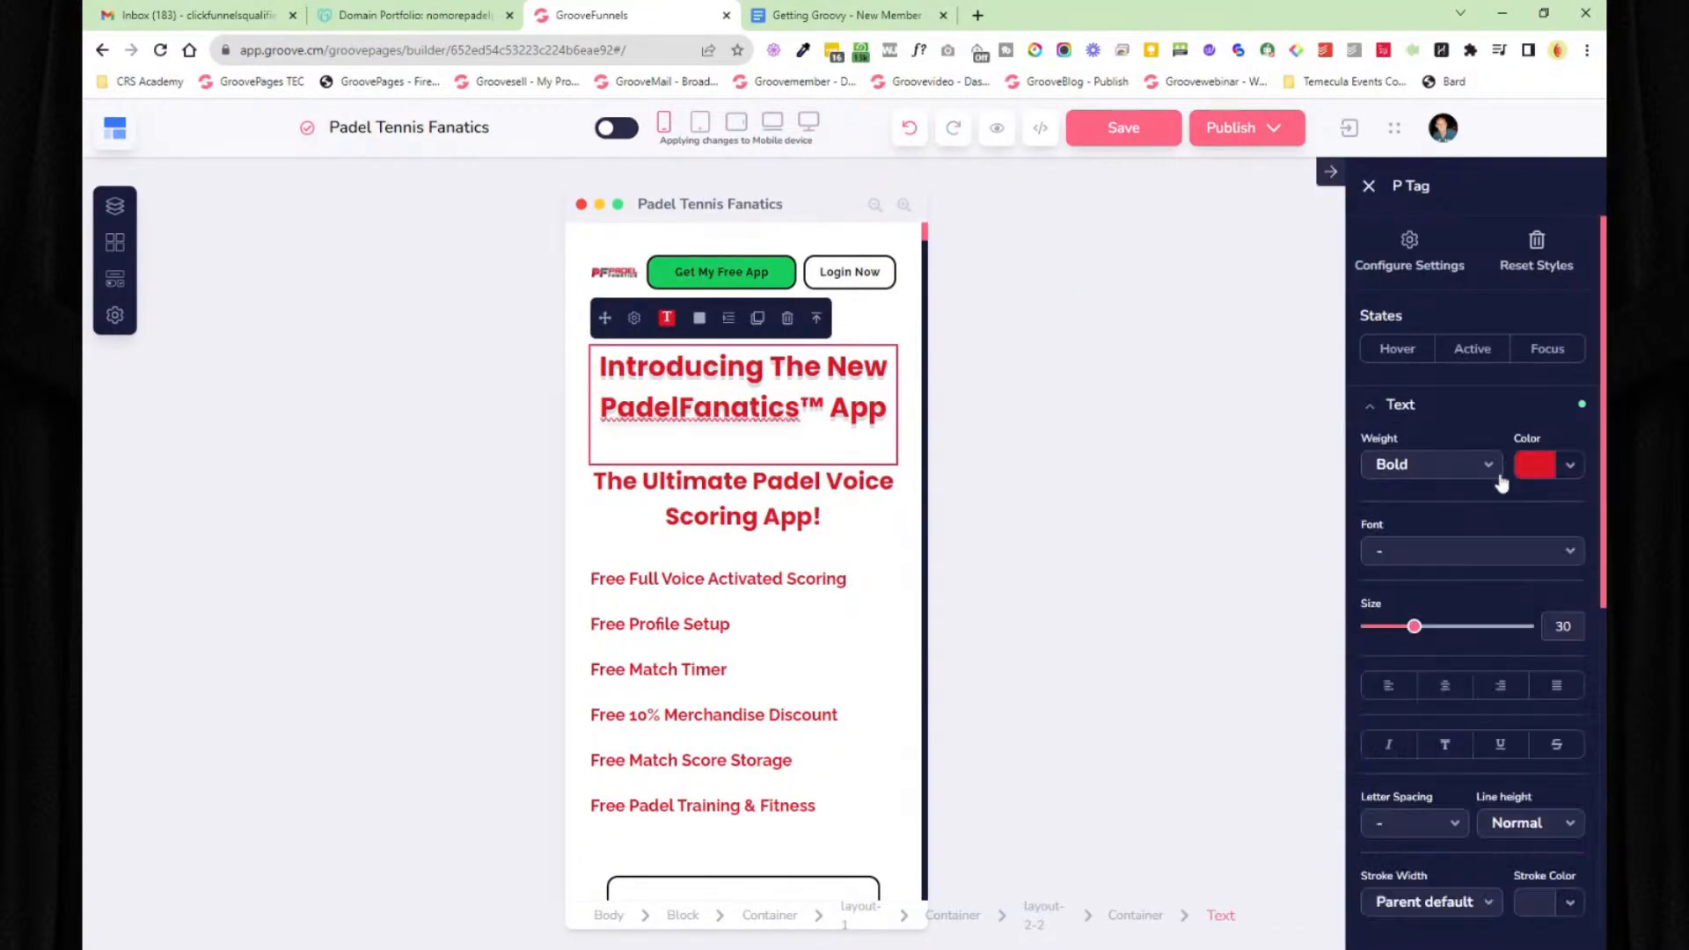
drag(1415, 630, 1378, 628)
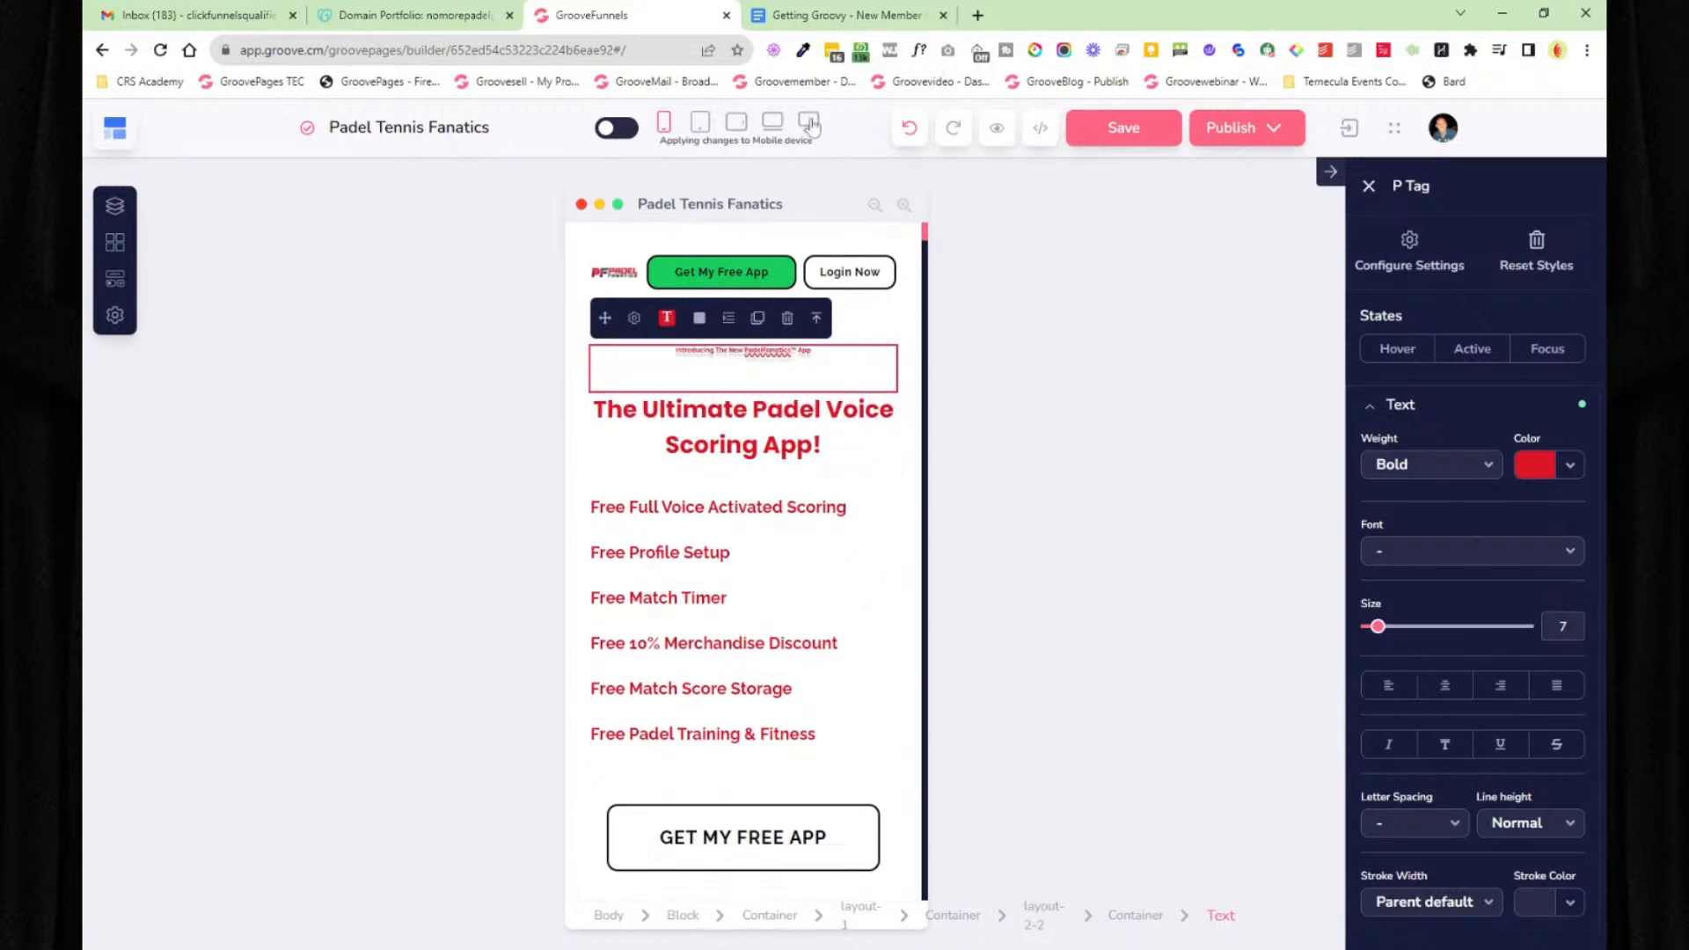
- Check the headline's size in the desktop, laptop and vertical tablet views
click(809, 122)
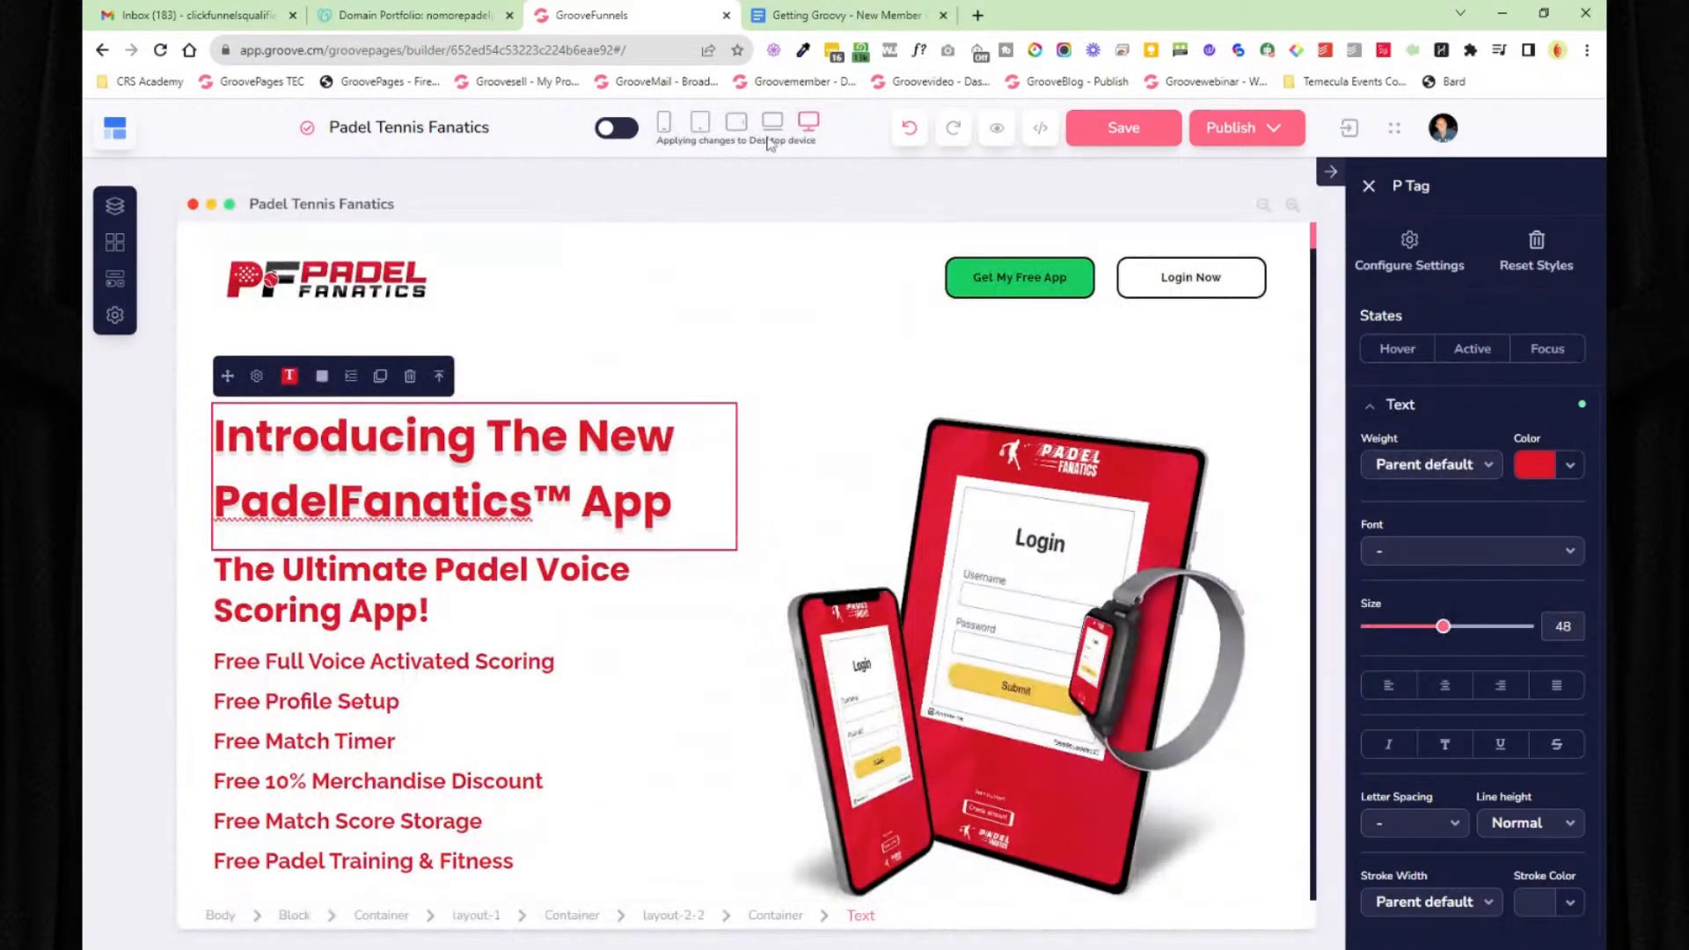
click(773, 123)
click(706, 126)
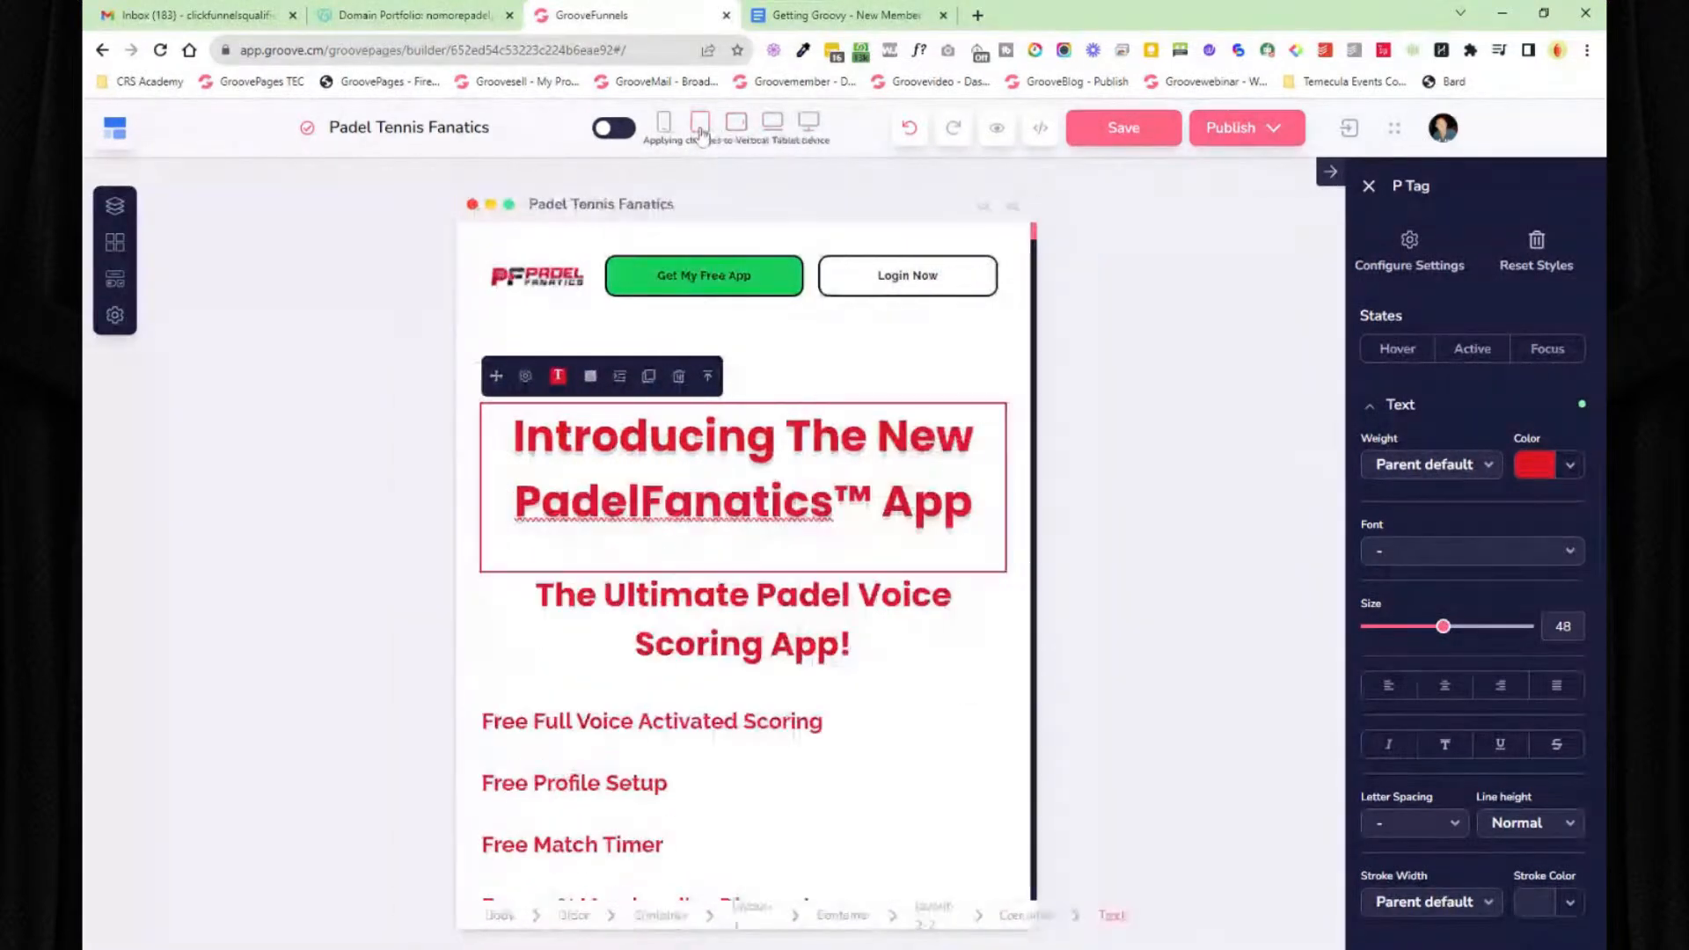
- Return to the mobile view, apply changes to all devices again, and undo the headline's text style changes
click(665, 124)
click(623, 130)
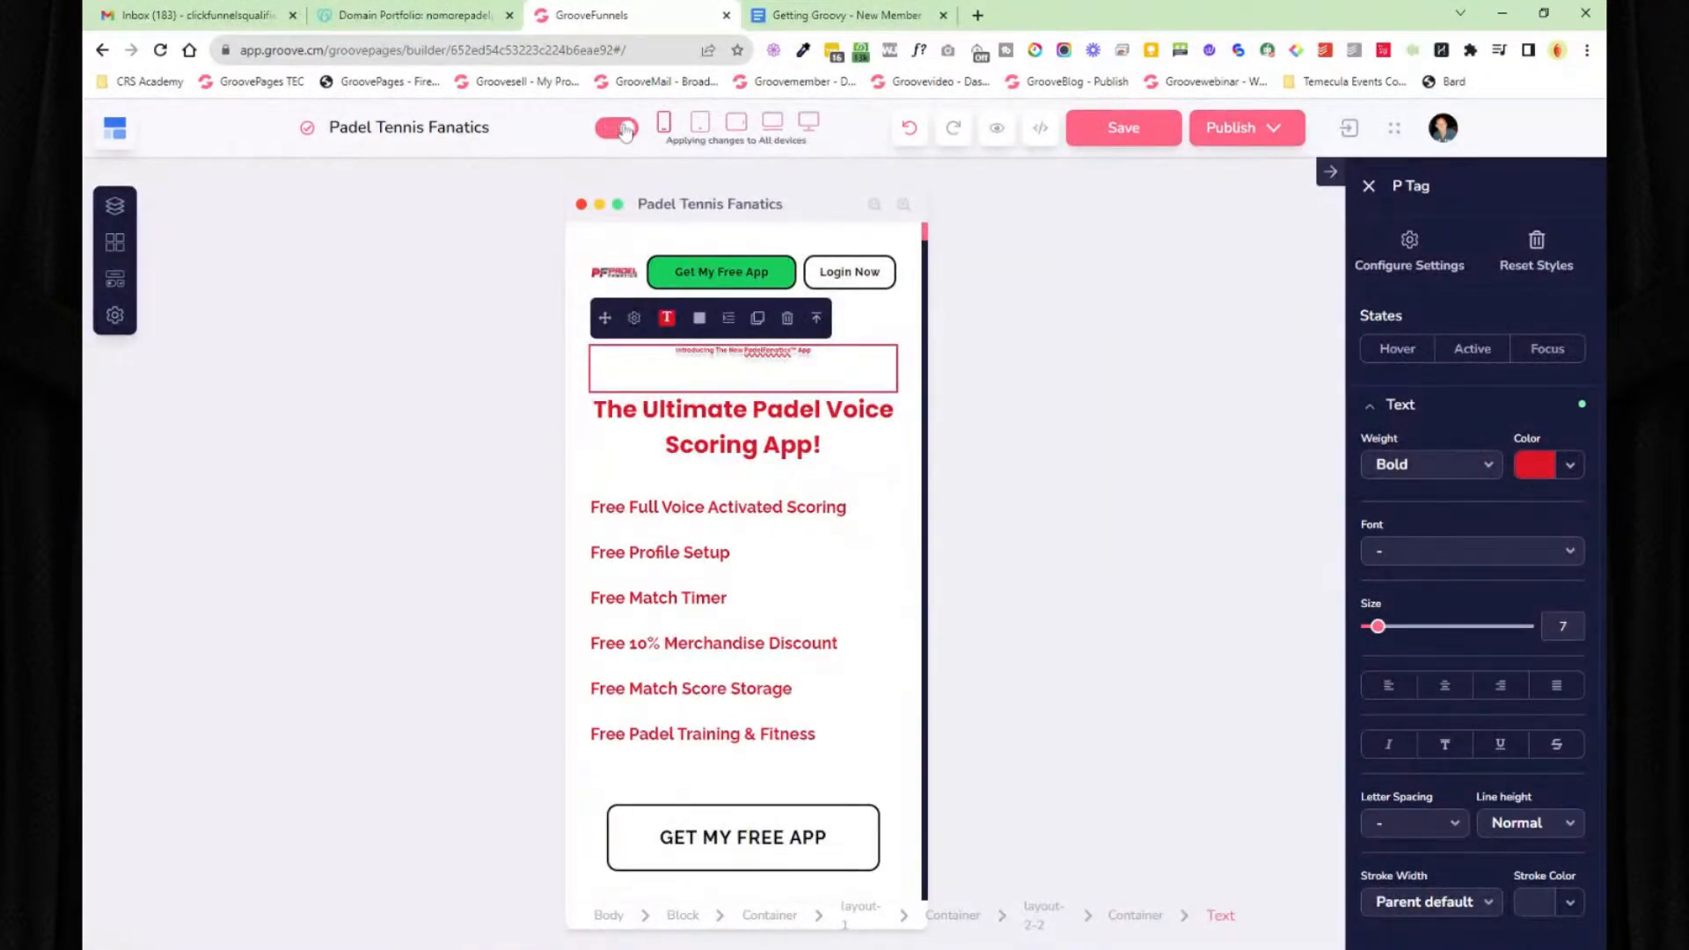
click(909, 132)
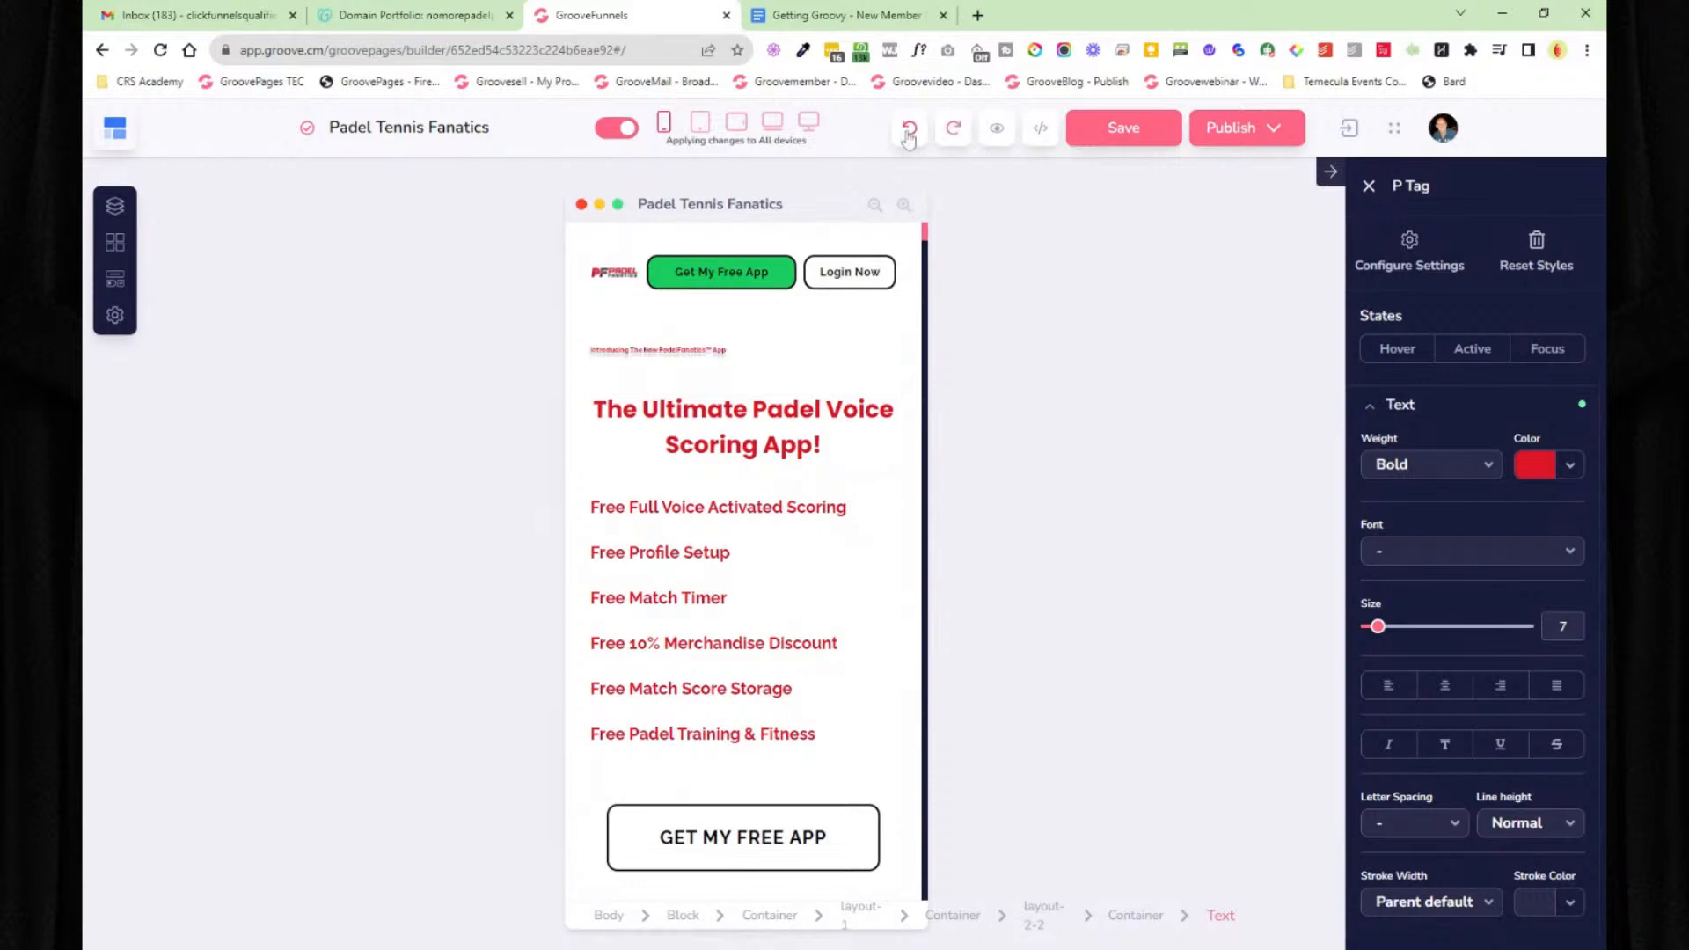
click(909, 132)
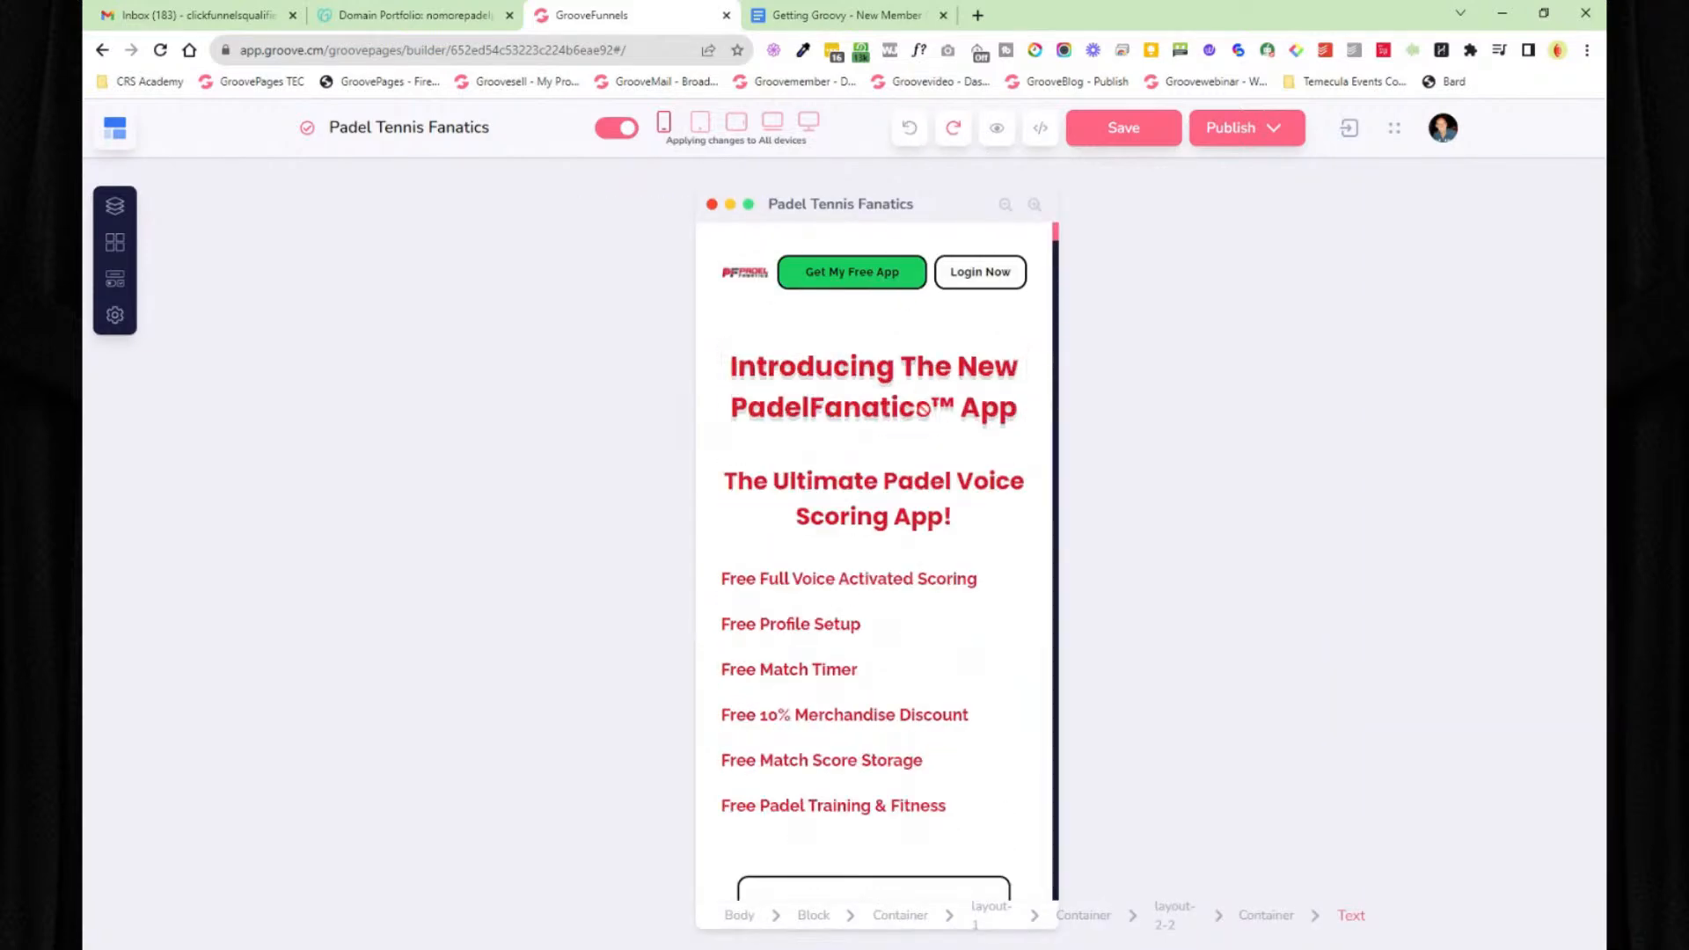
- Review the page in mobile view, try the device-specific editing switch on and off, and return to desktop view
scroll(942, 489, down, 4)
scroll(943, 490, down, 18)
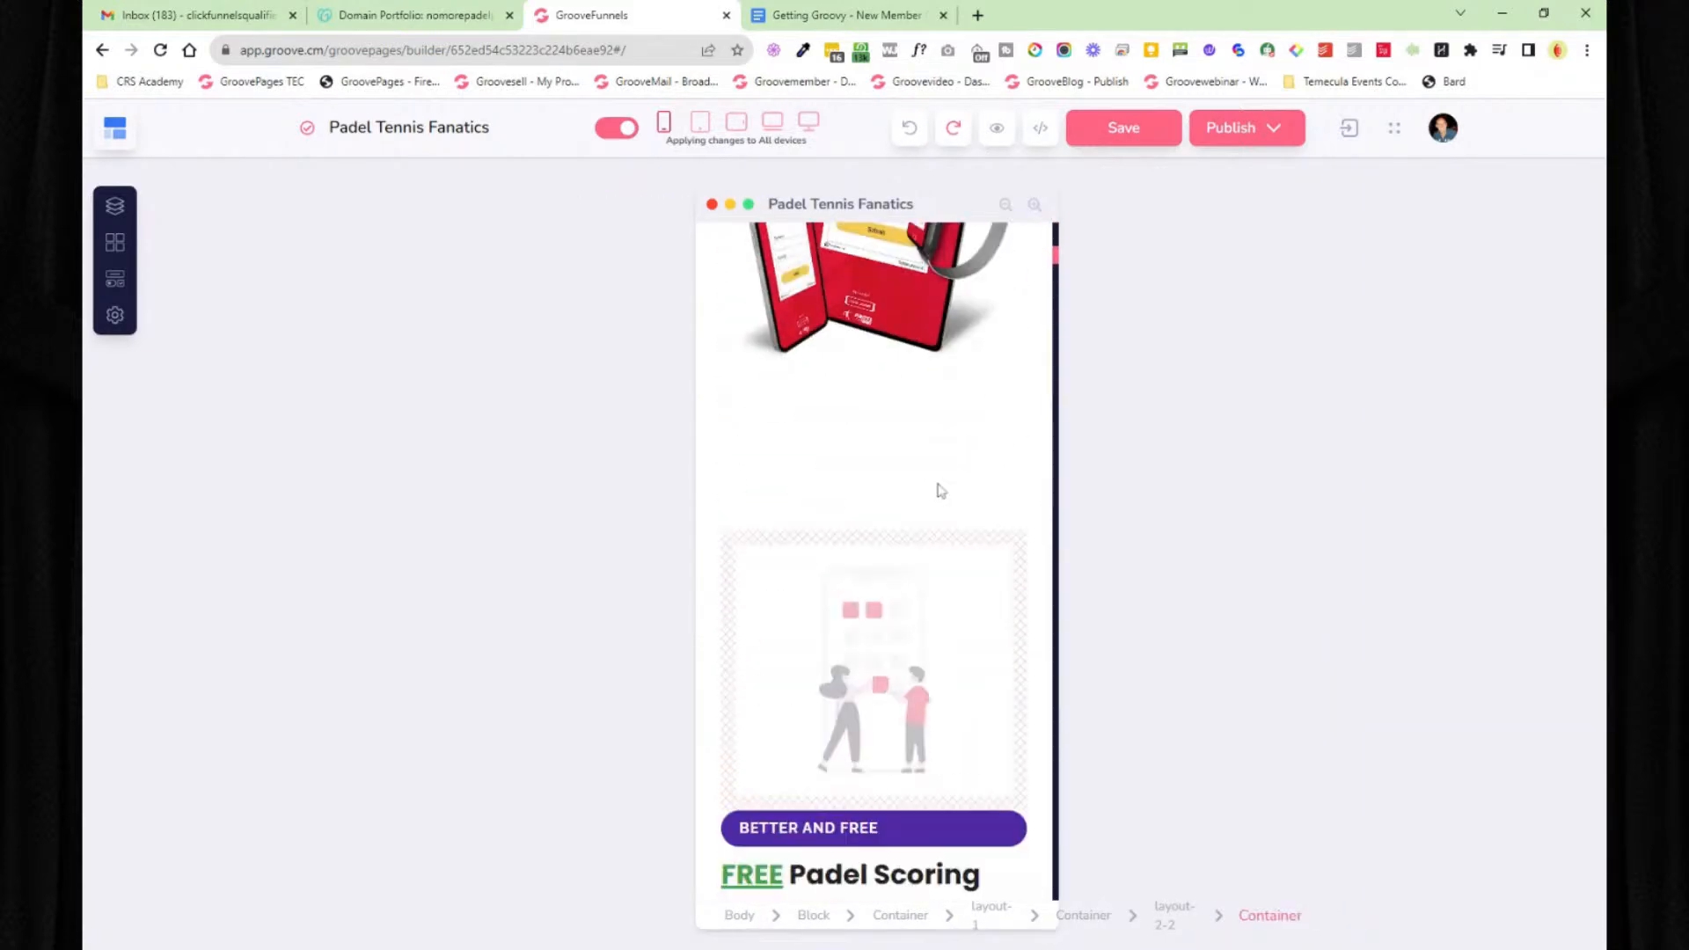
scroll(949, 504, down, 5)
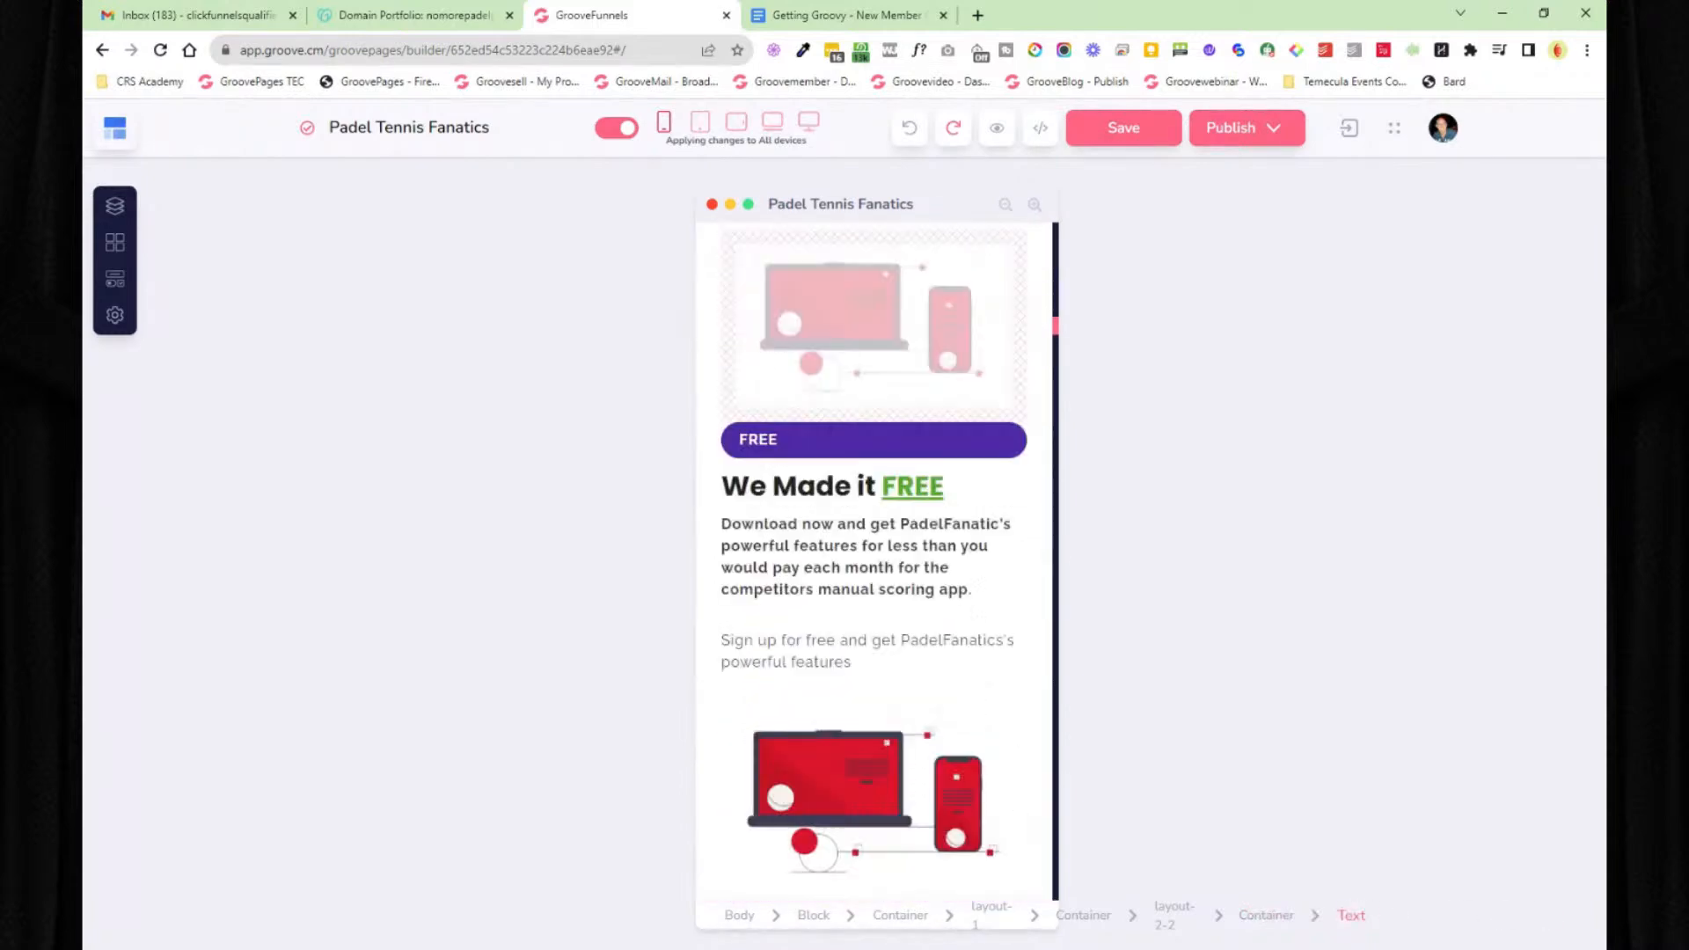
click(622, 130)
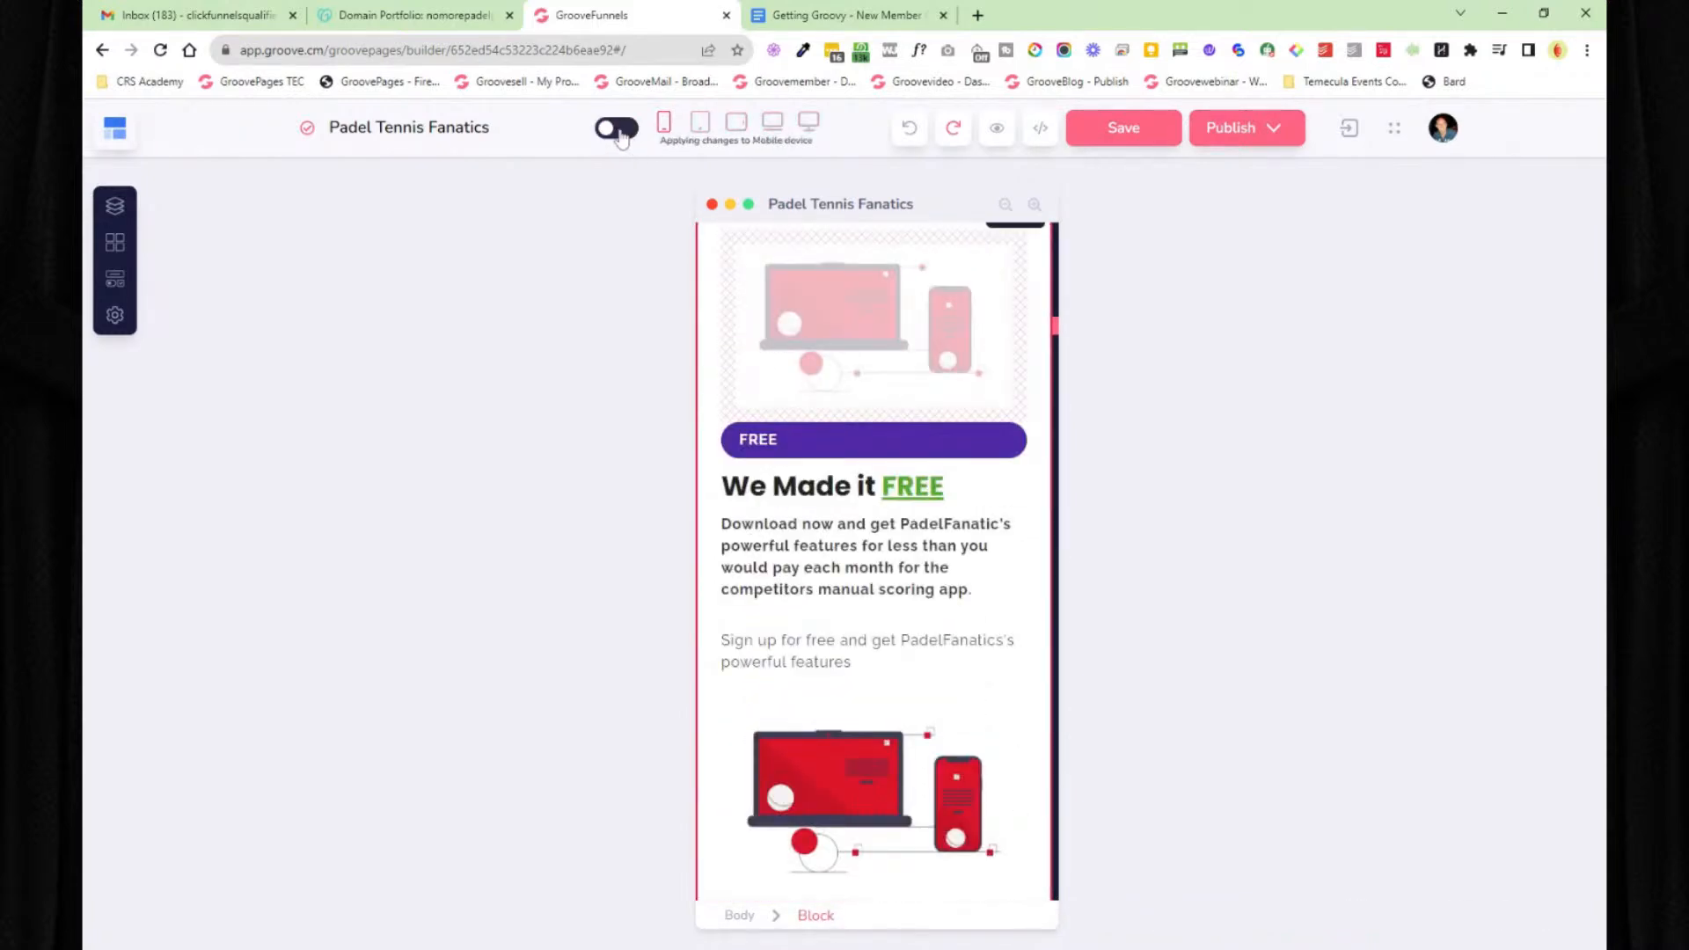
click(623, 130)
click(810, 123)
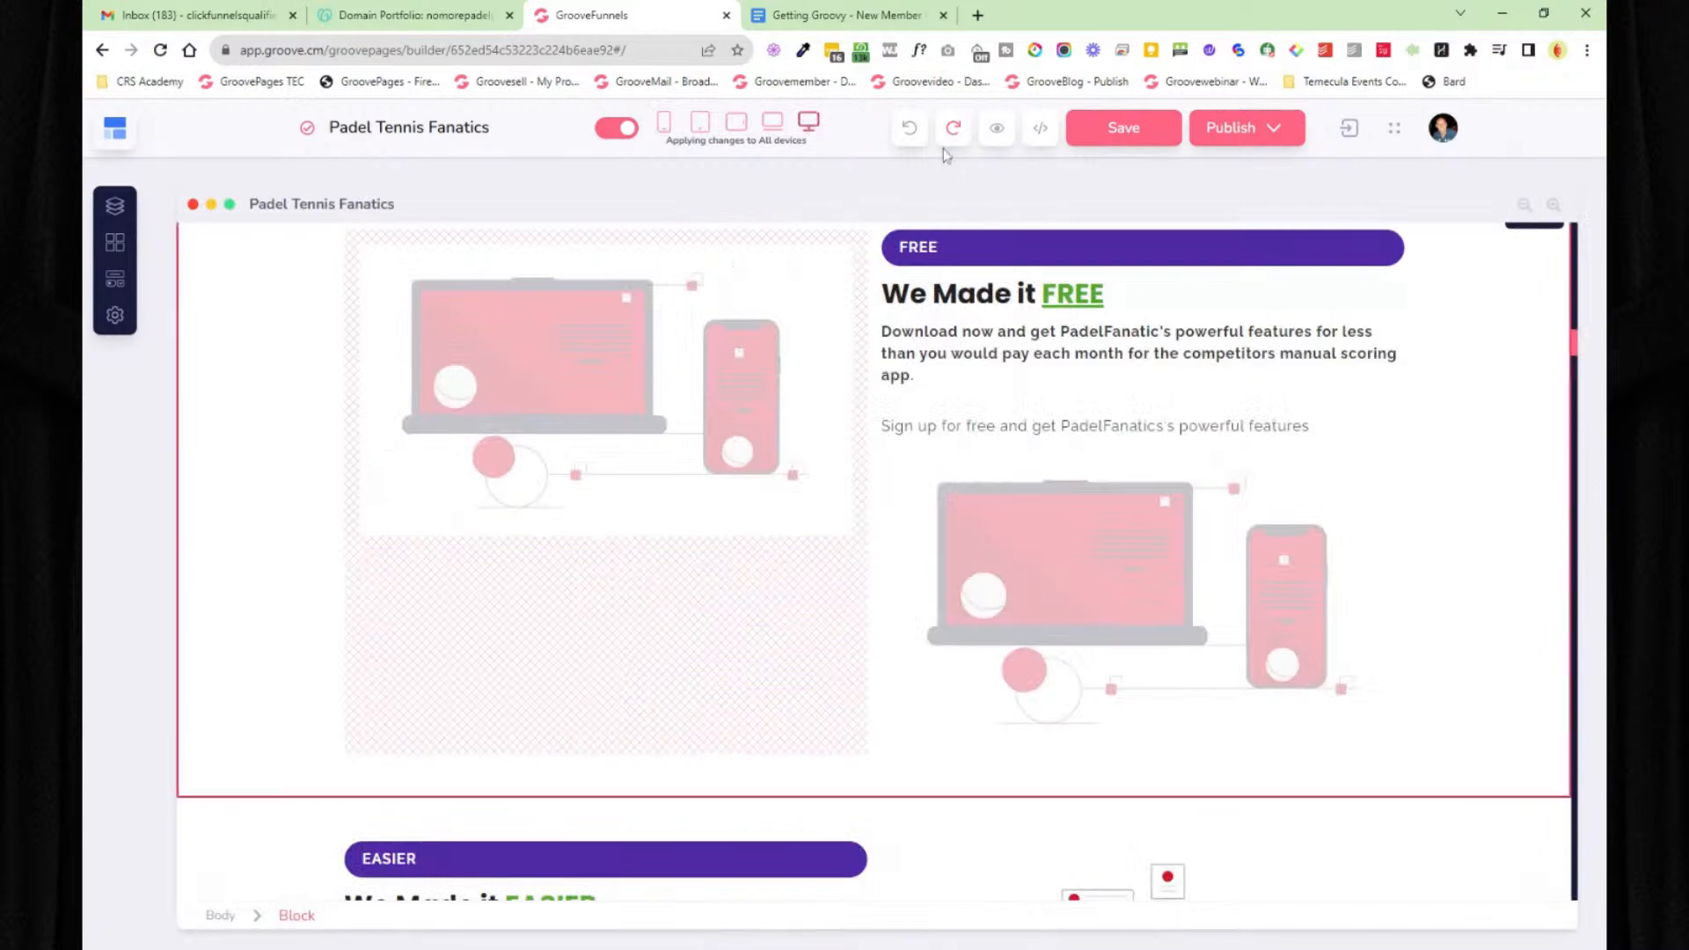
- Preview the live page, check the pop-up opened by Get My Free App, and close the preview
click(999, 130)
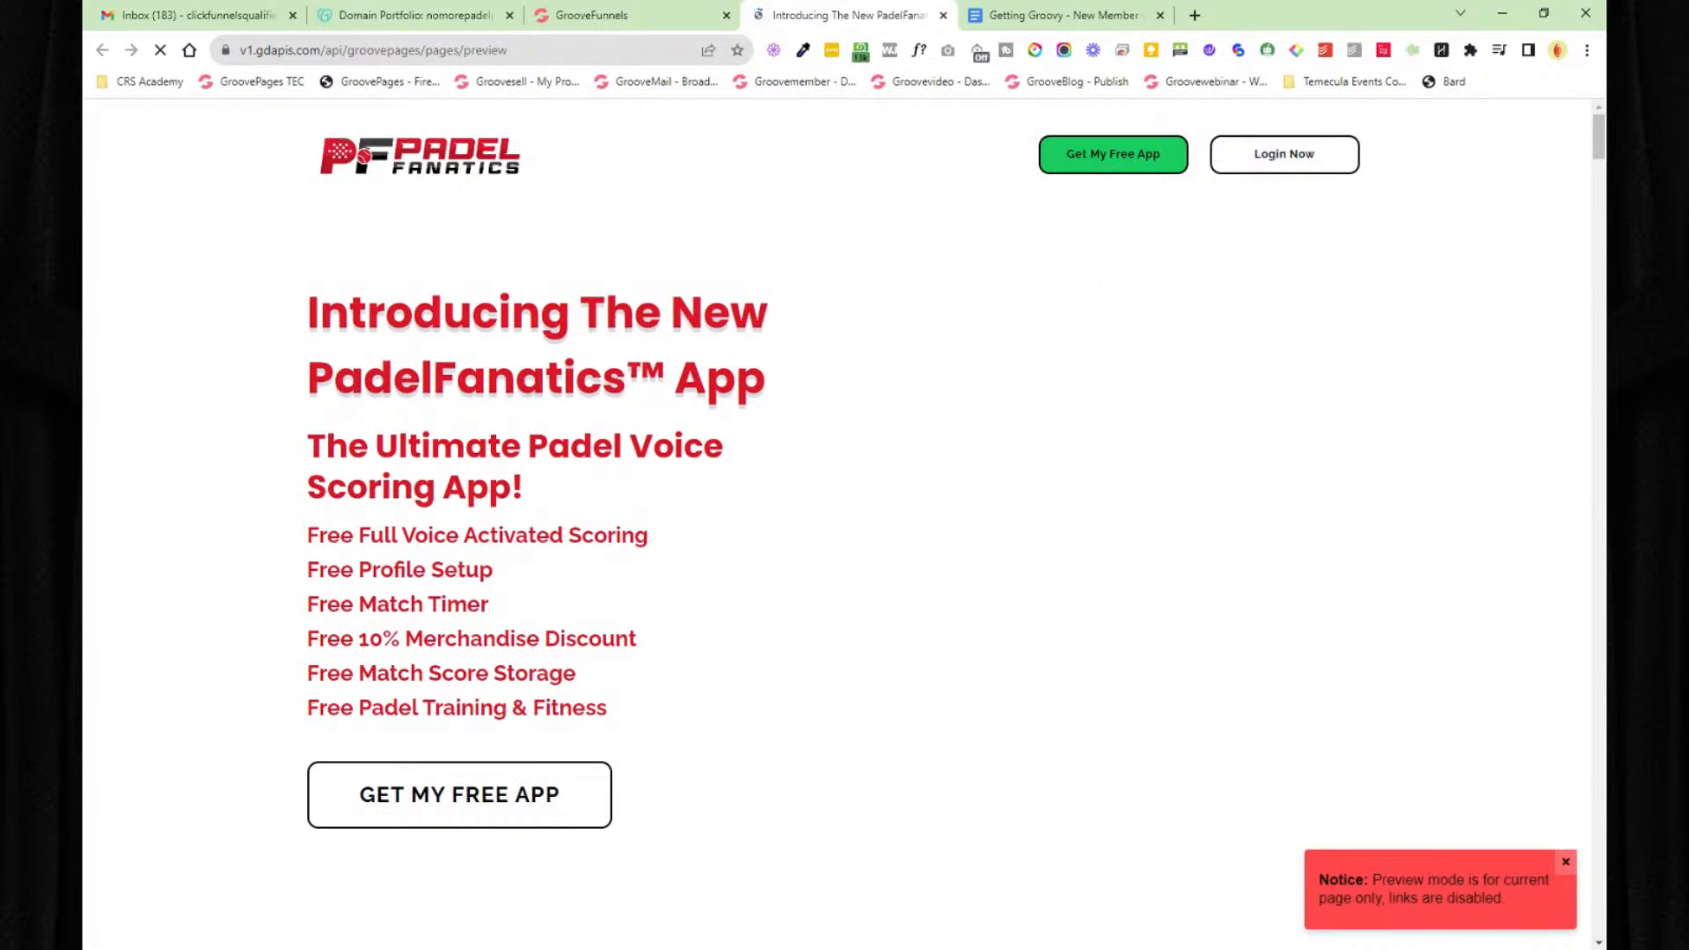
click(1100, 170)
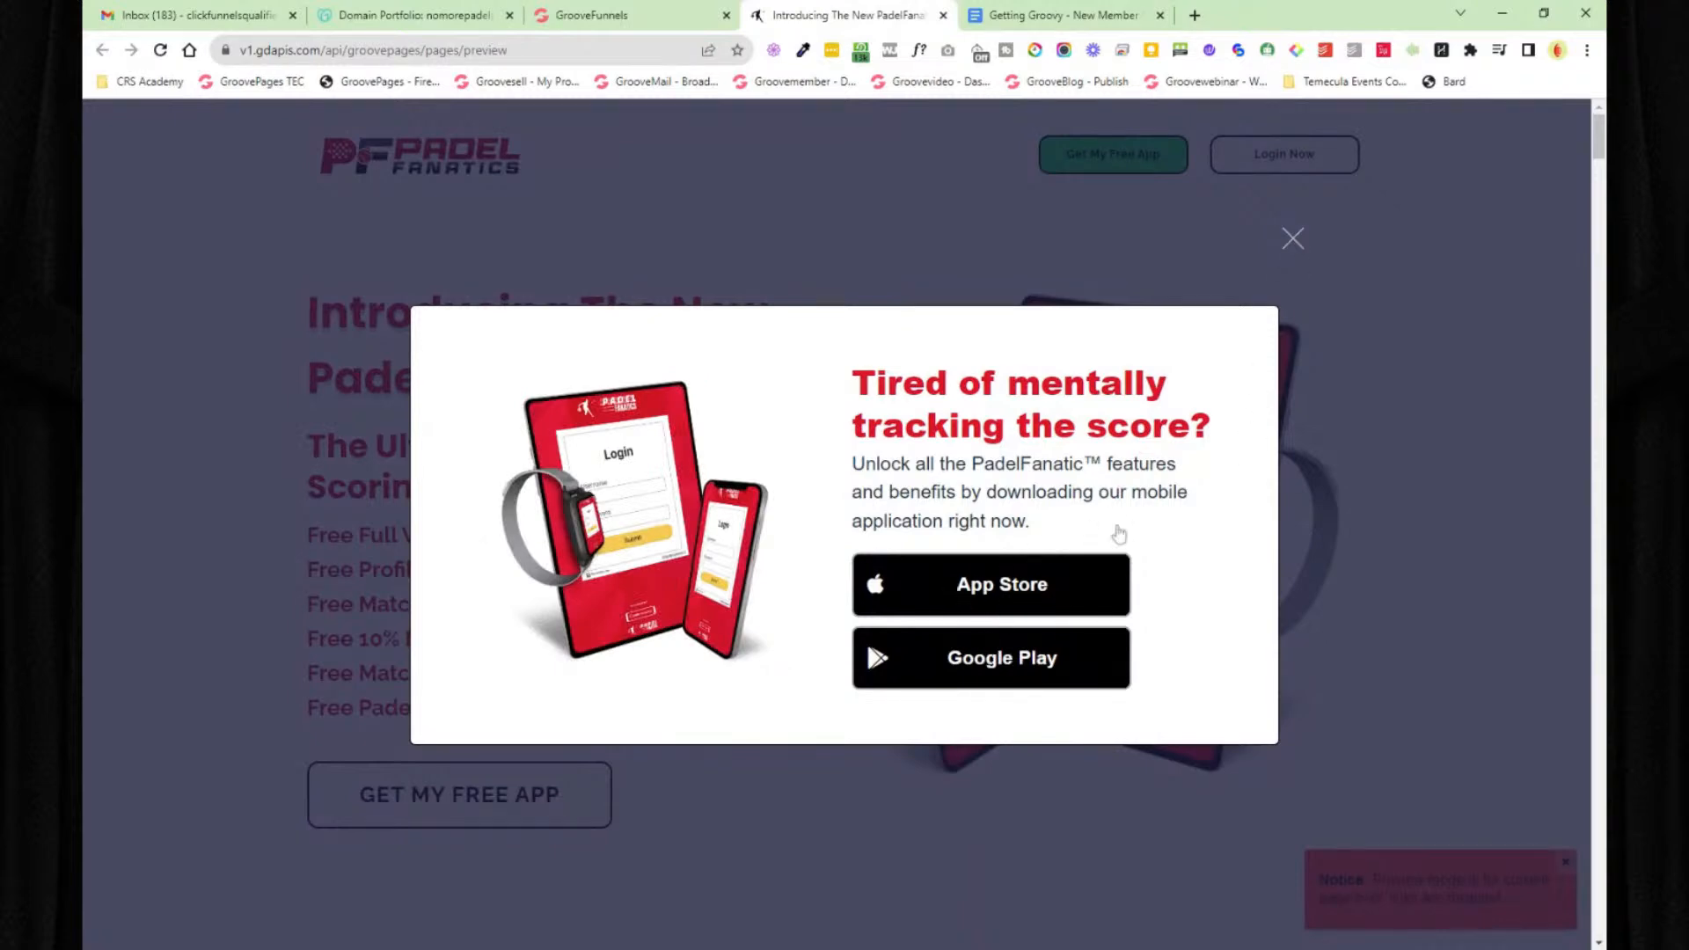
click(1294, 238)
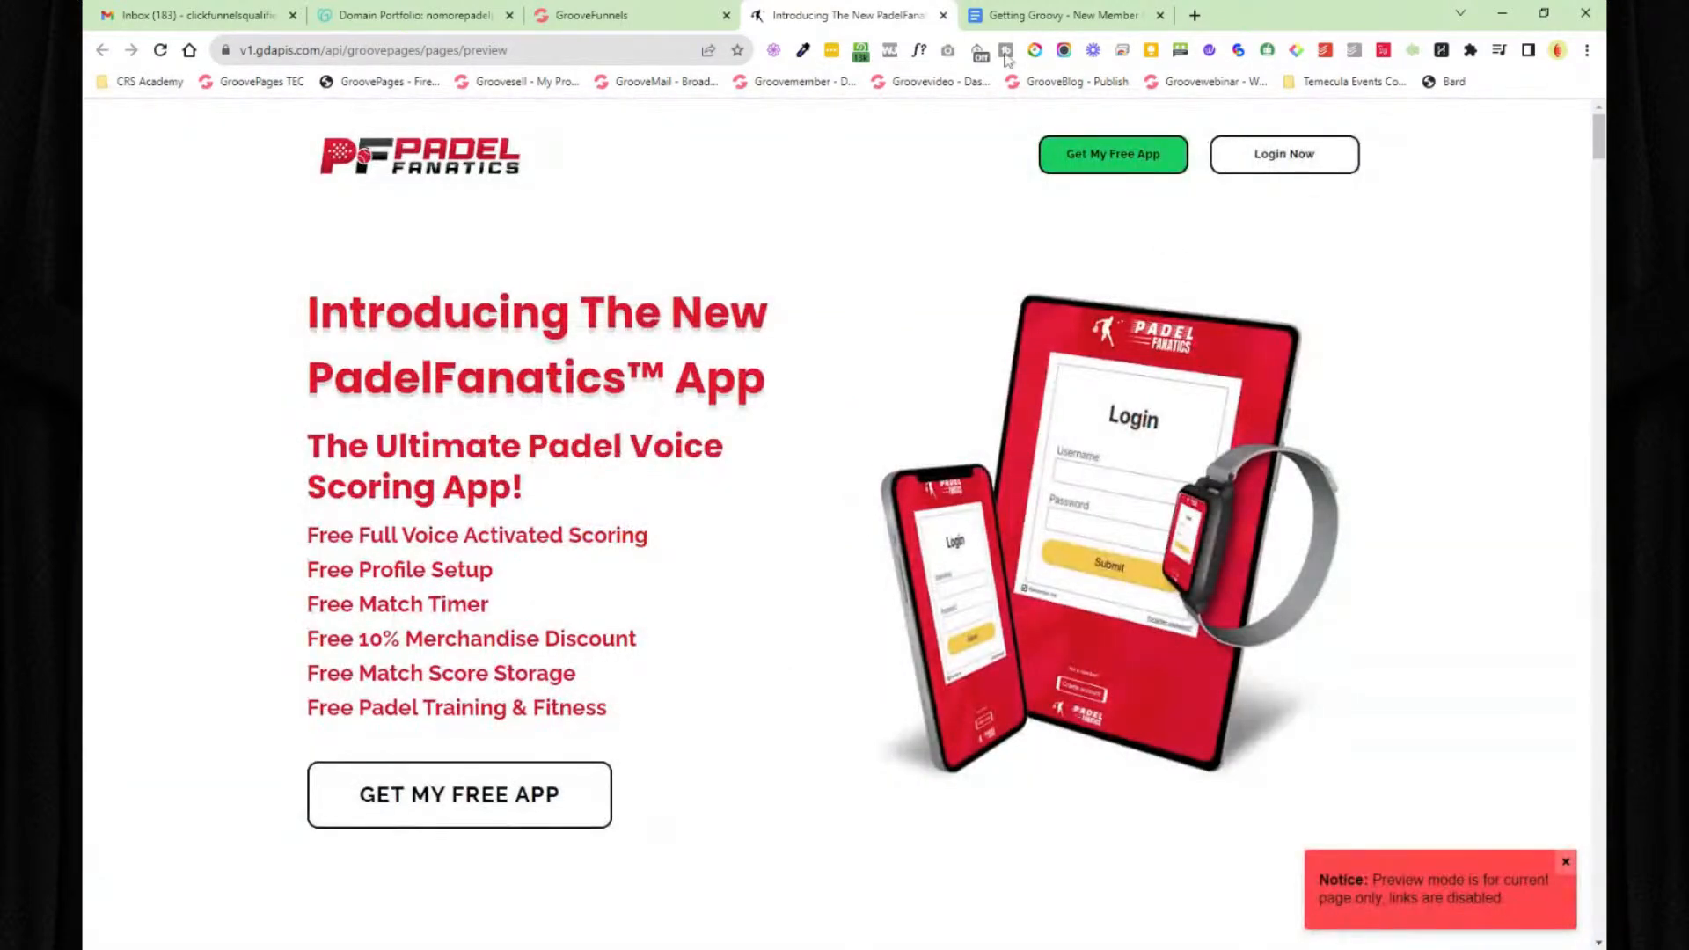
key(ctrl+w)
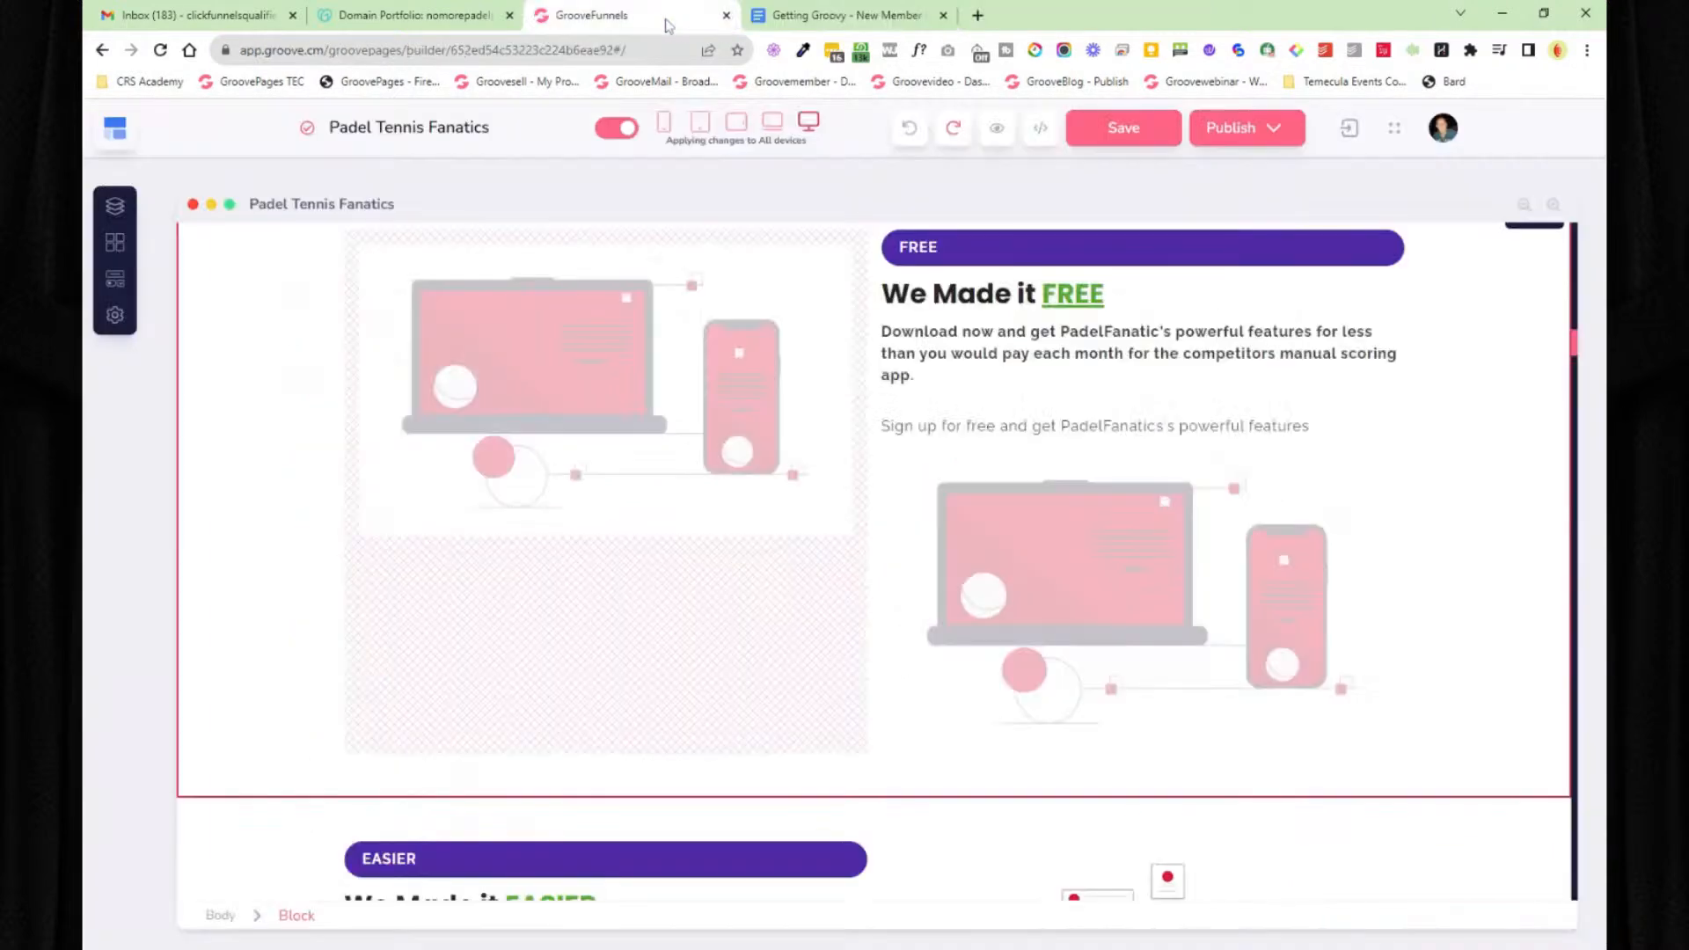
- Look over the page's publish settings and the account area for managing domains, and close the settings
click(1274, 129)
click(1487, 264)
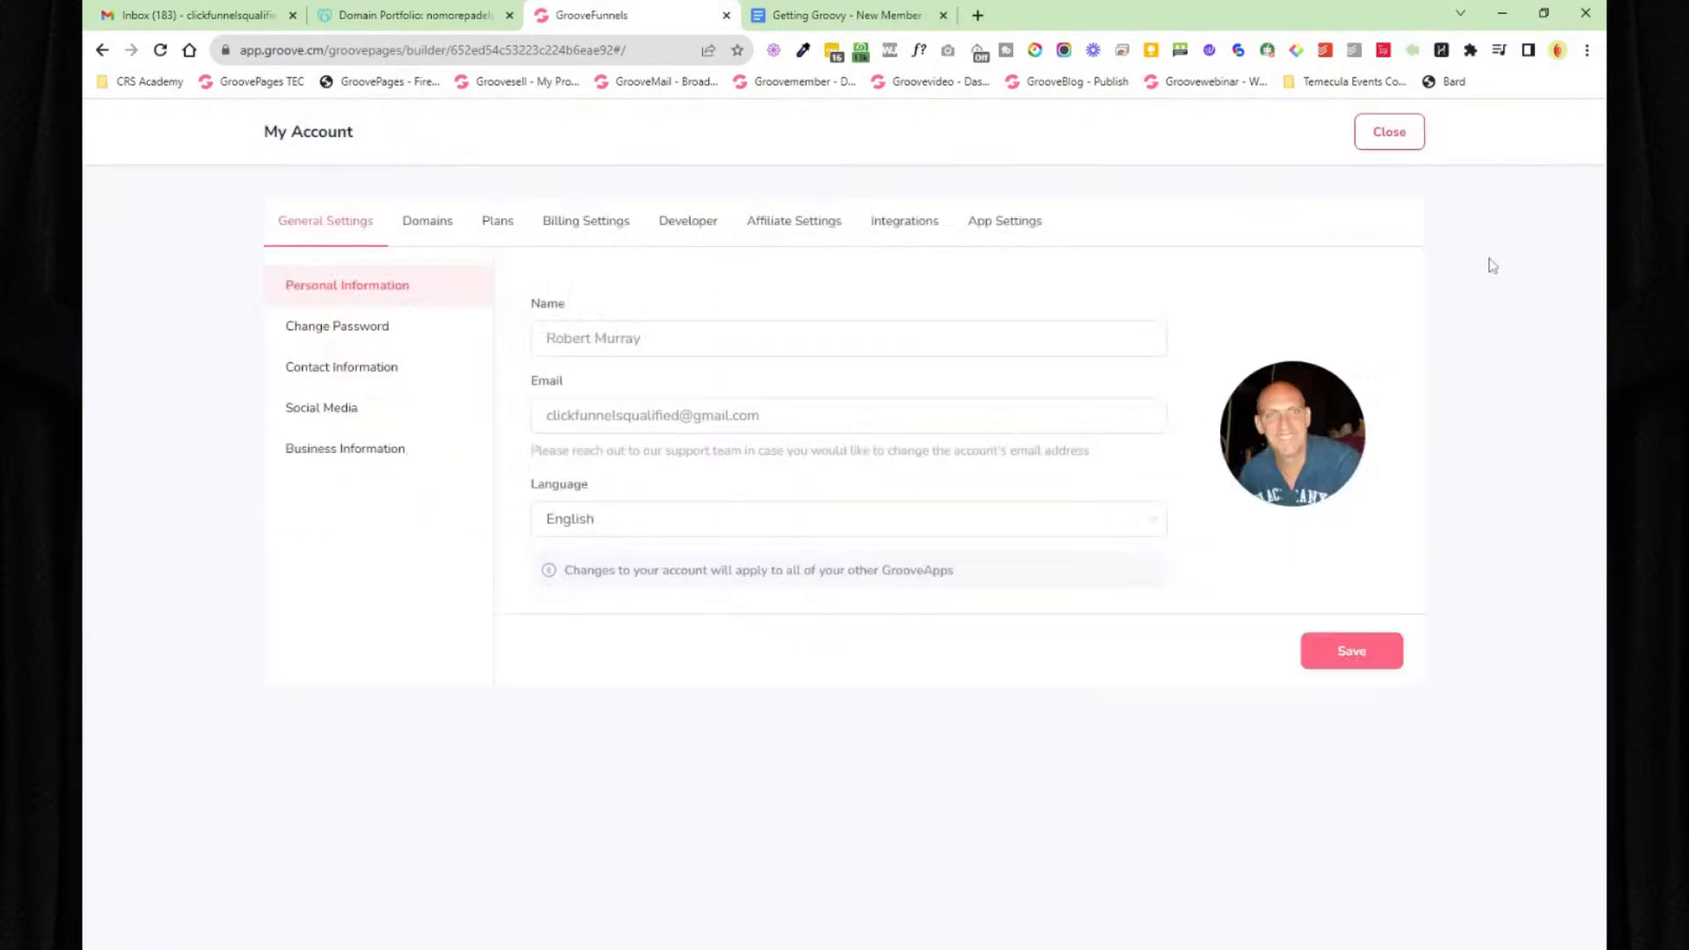
click(1380, 132)
click(1463, 301)
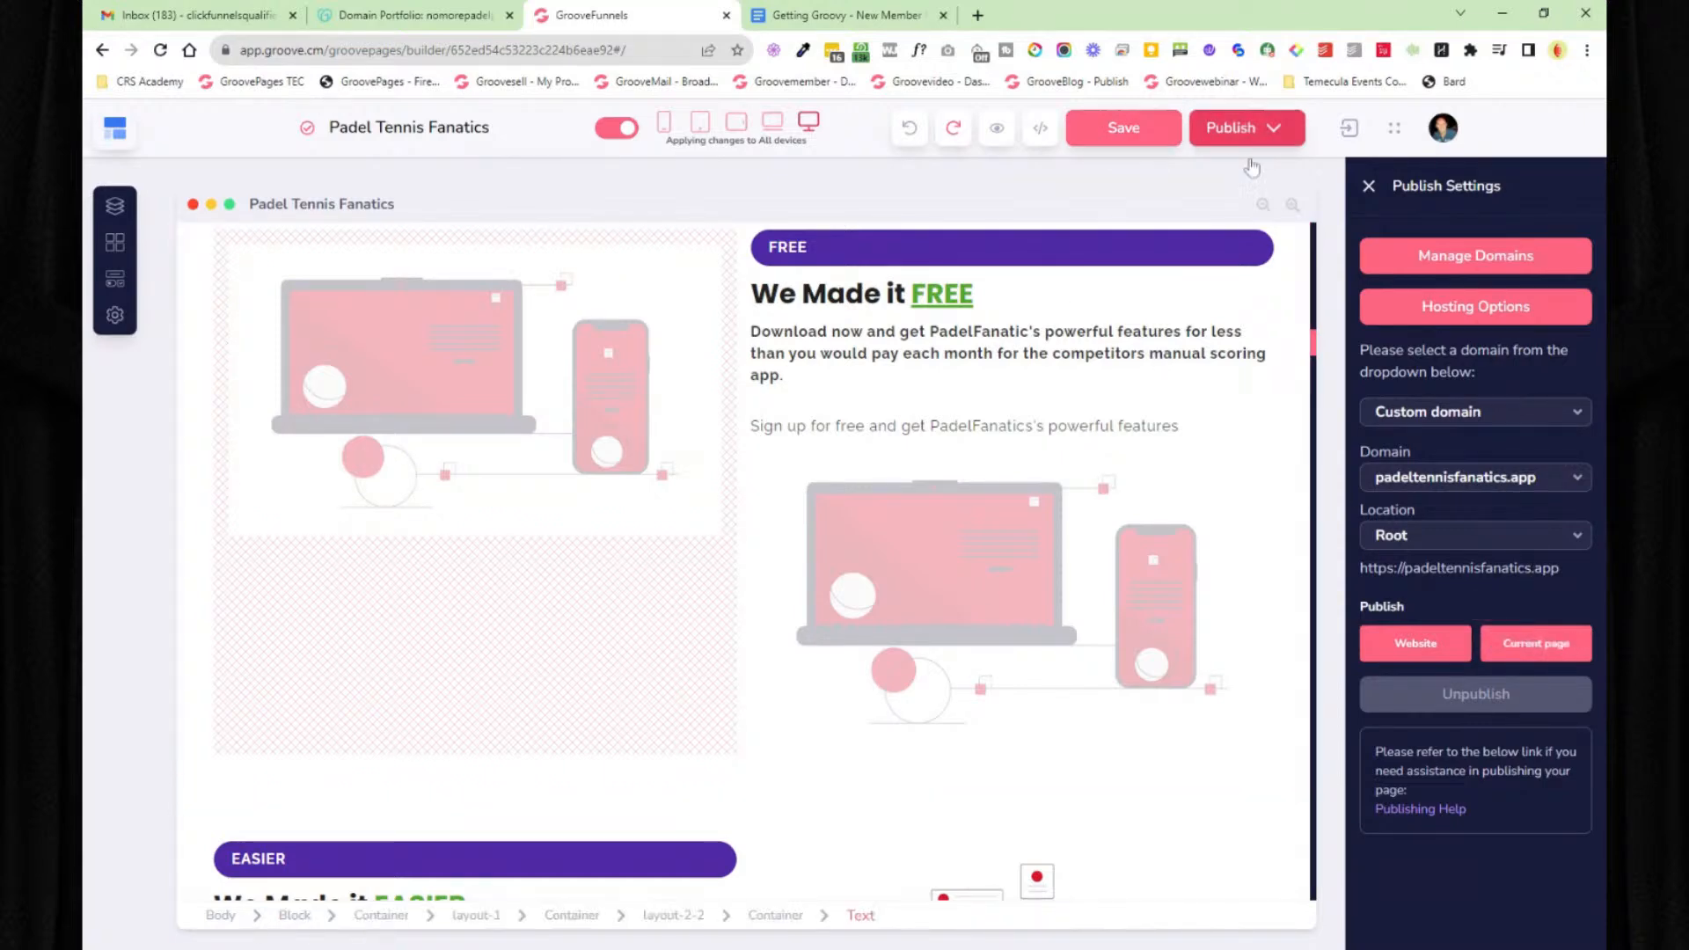
click(1369, 187)
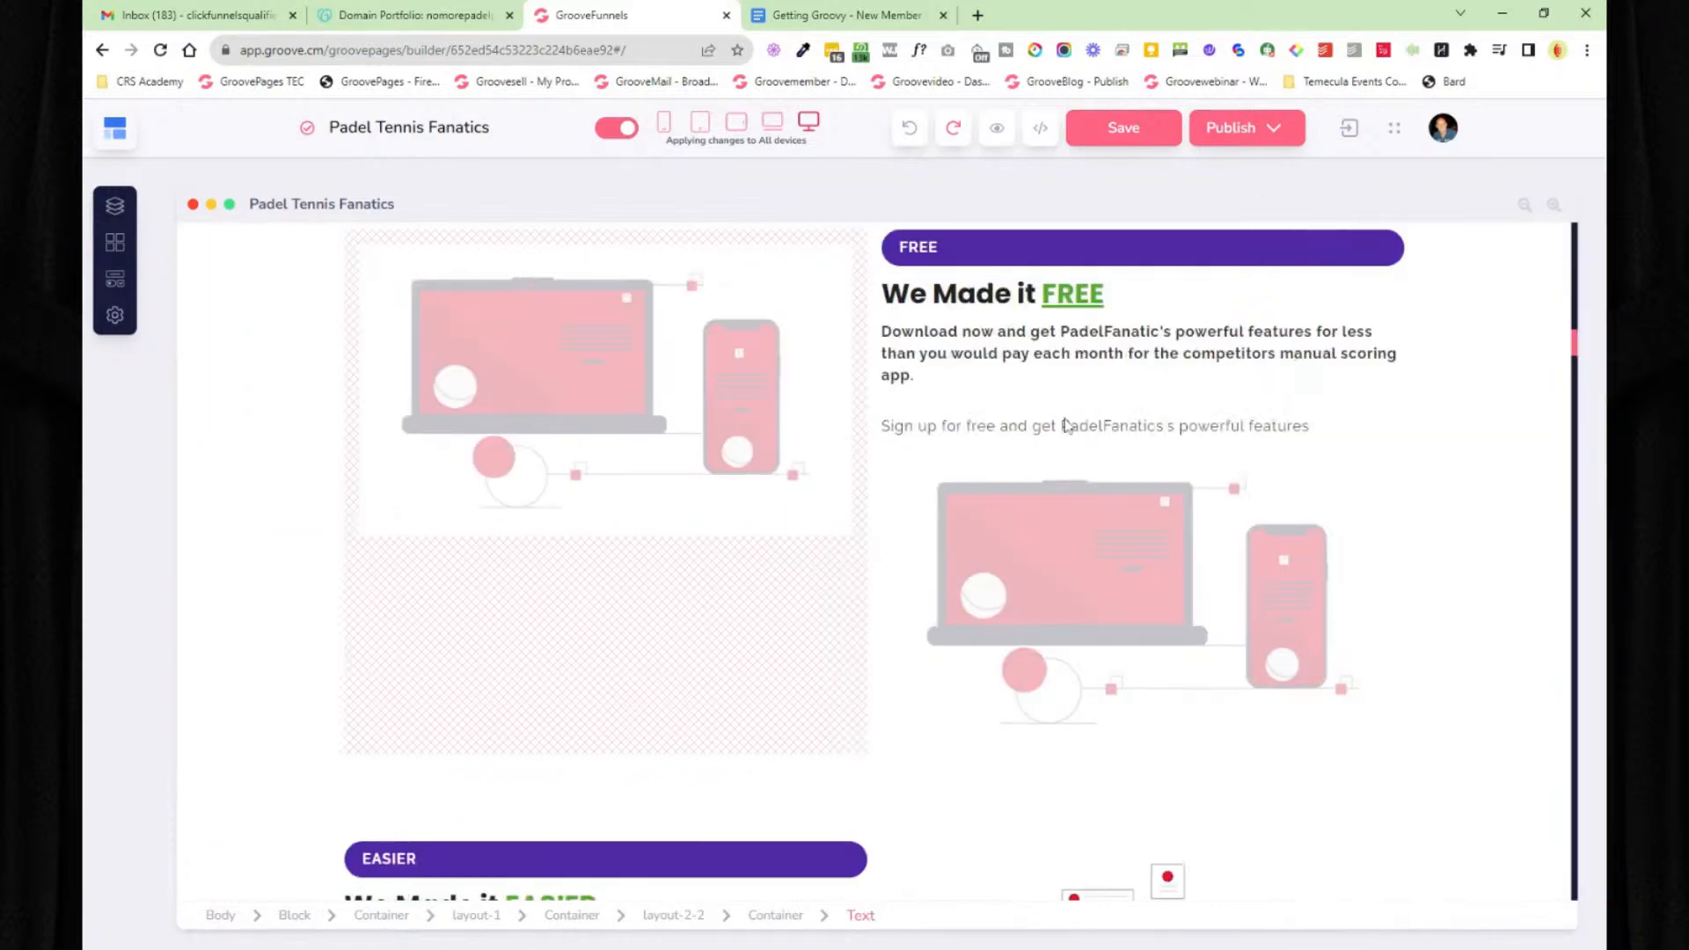
- Select the free features list in the page's opening section and examine its style options from Text through Delay
scroll(1067, 423, up, 3)
scroll(823, 548, up, 10)
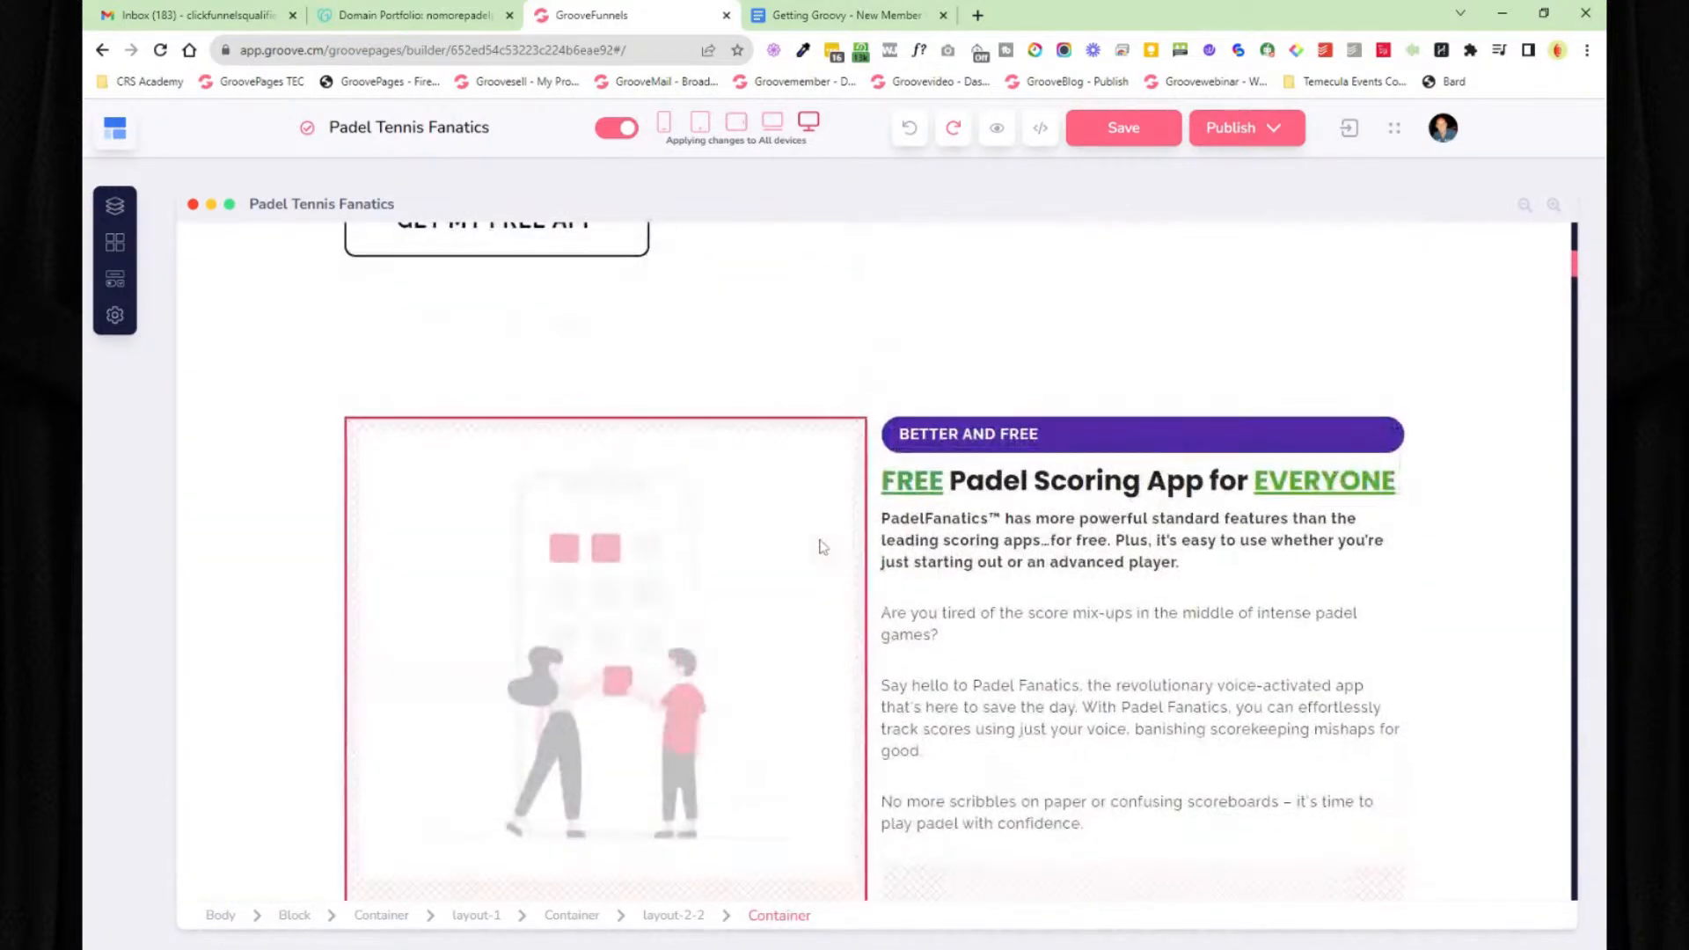
scroll(823, 547, up, 5)
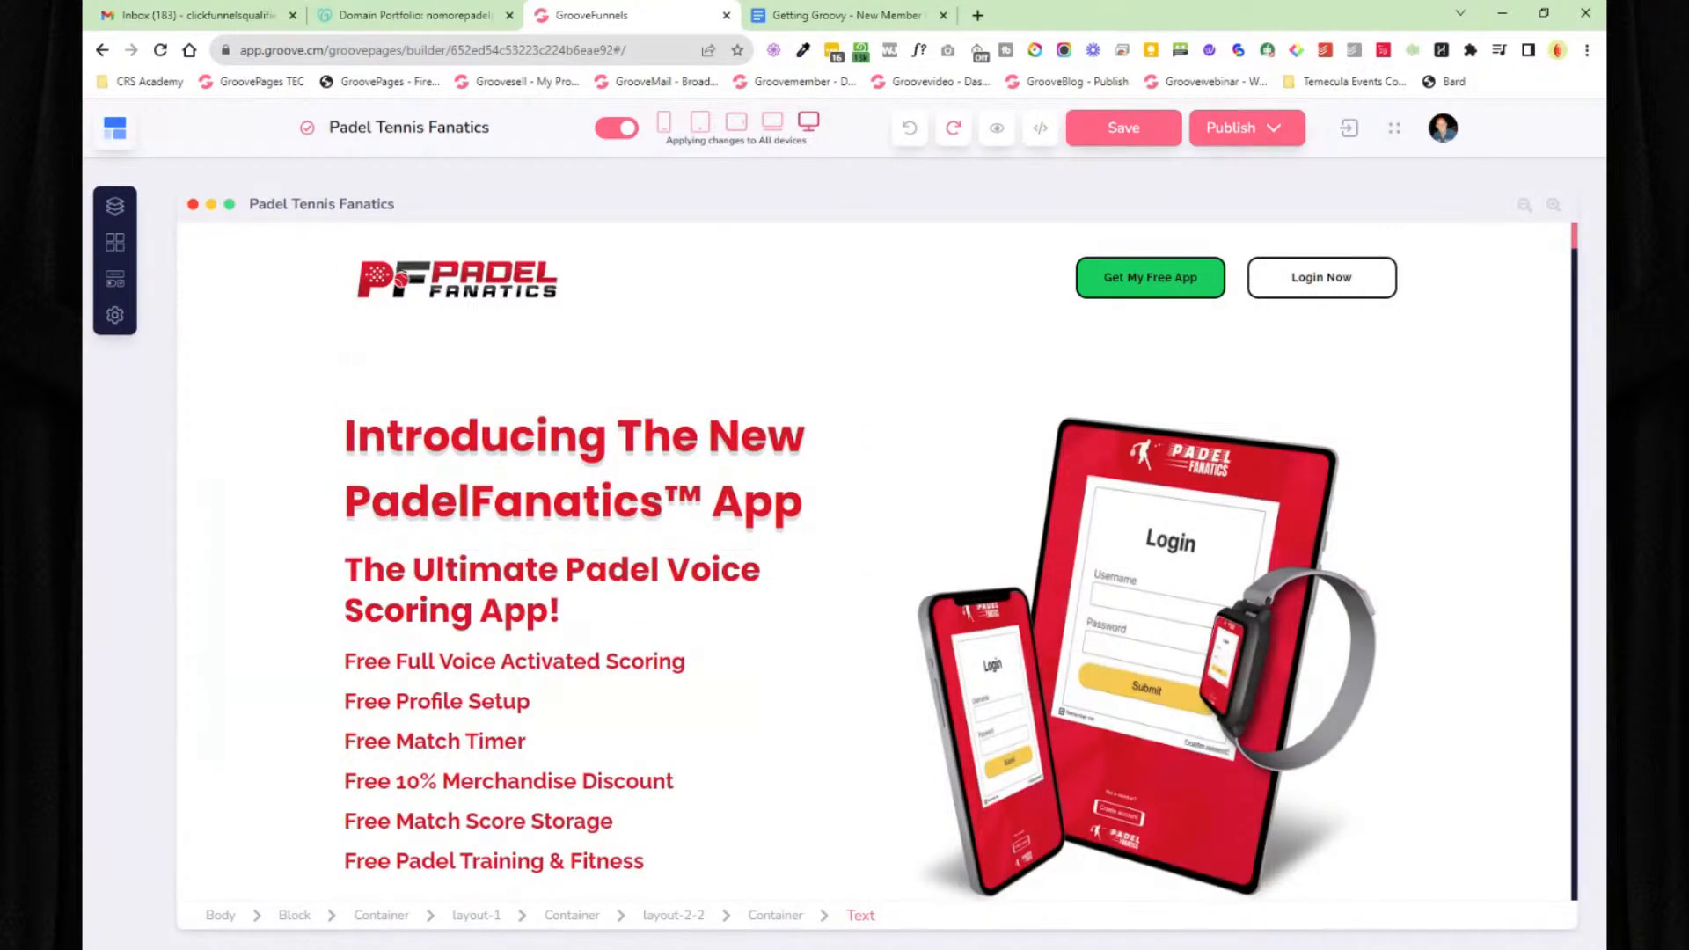
click(510, 860)
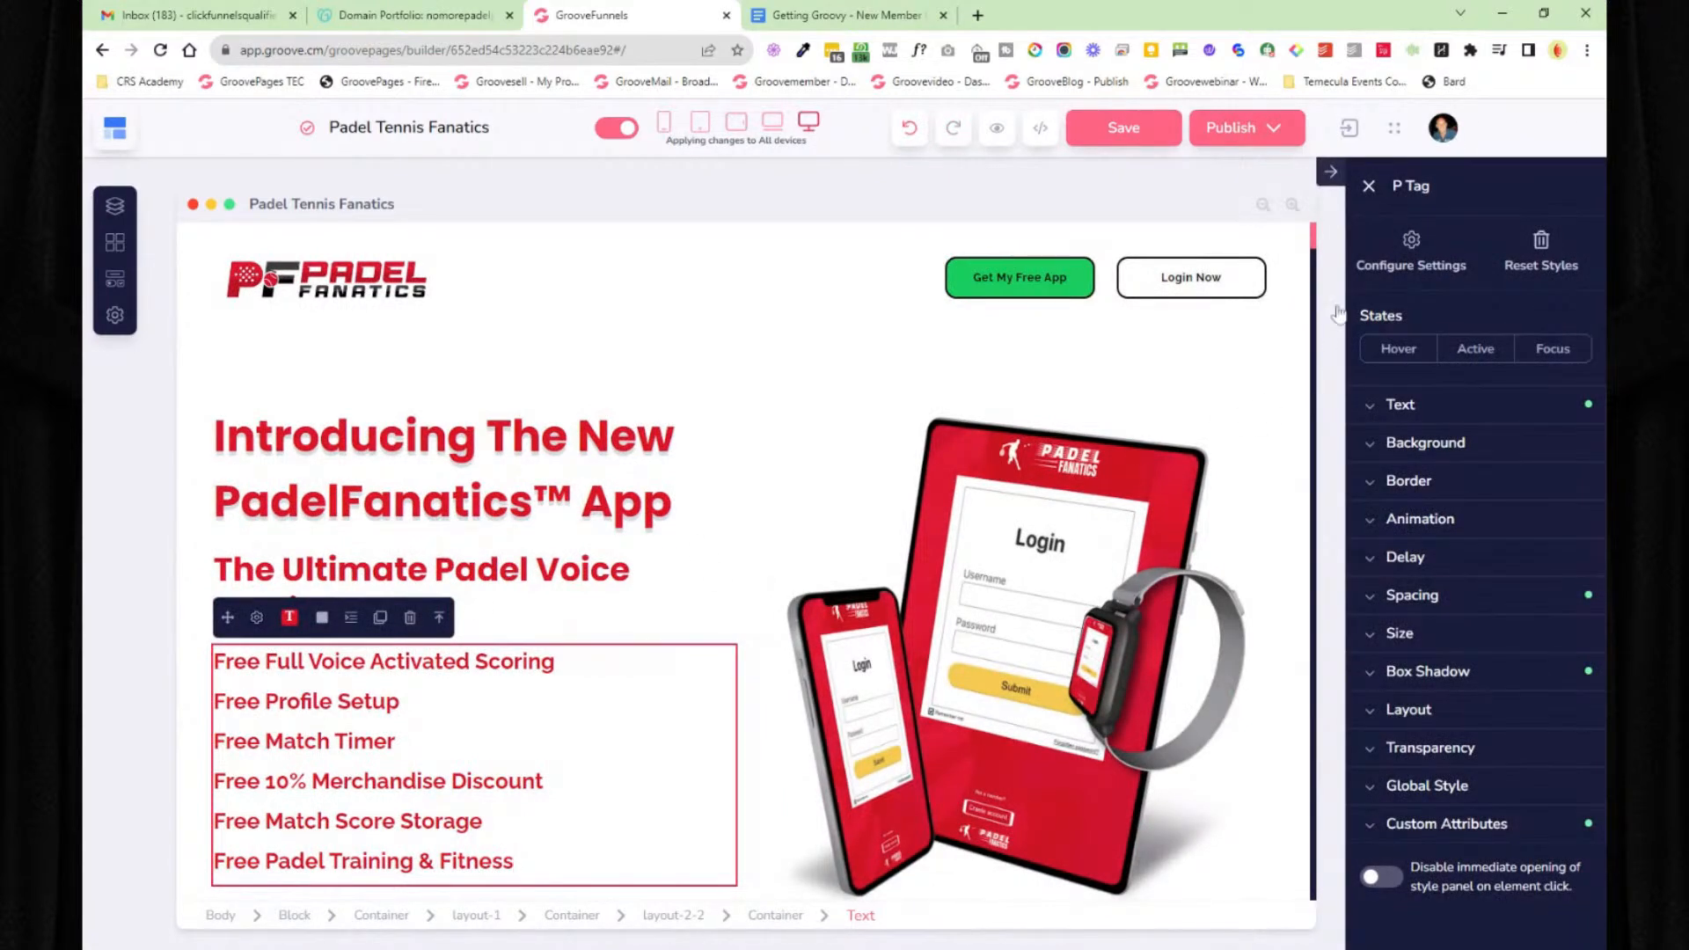
click(1525, 407)
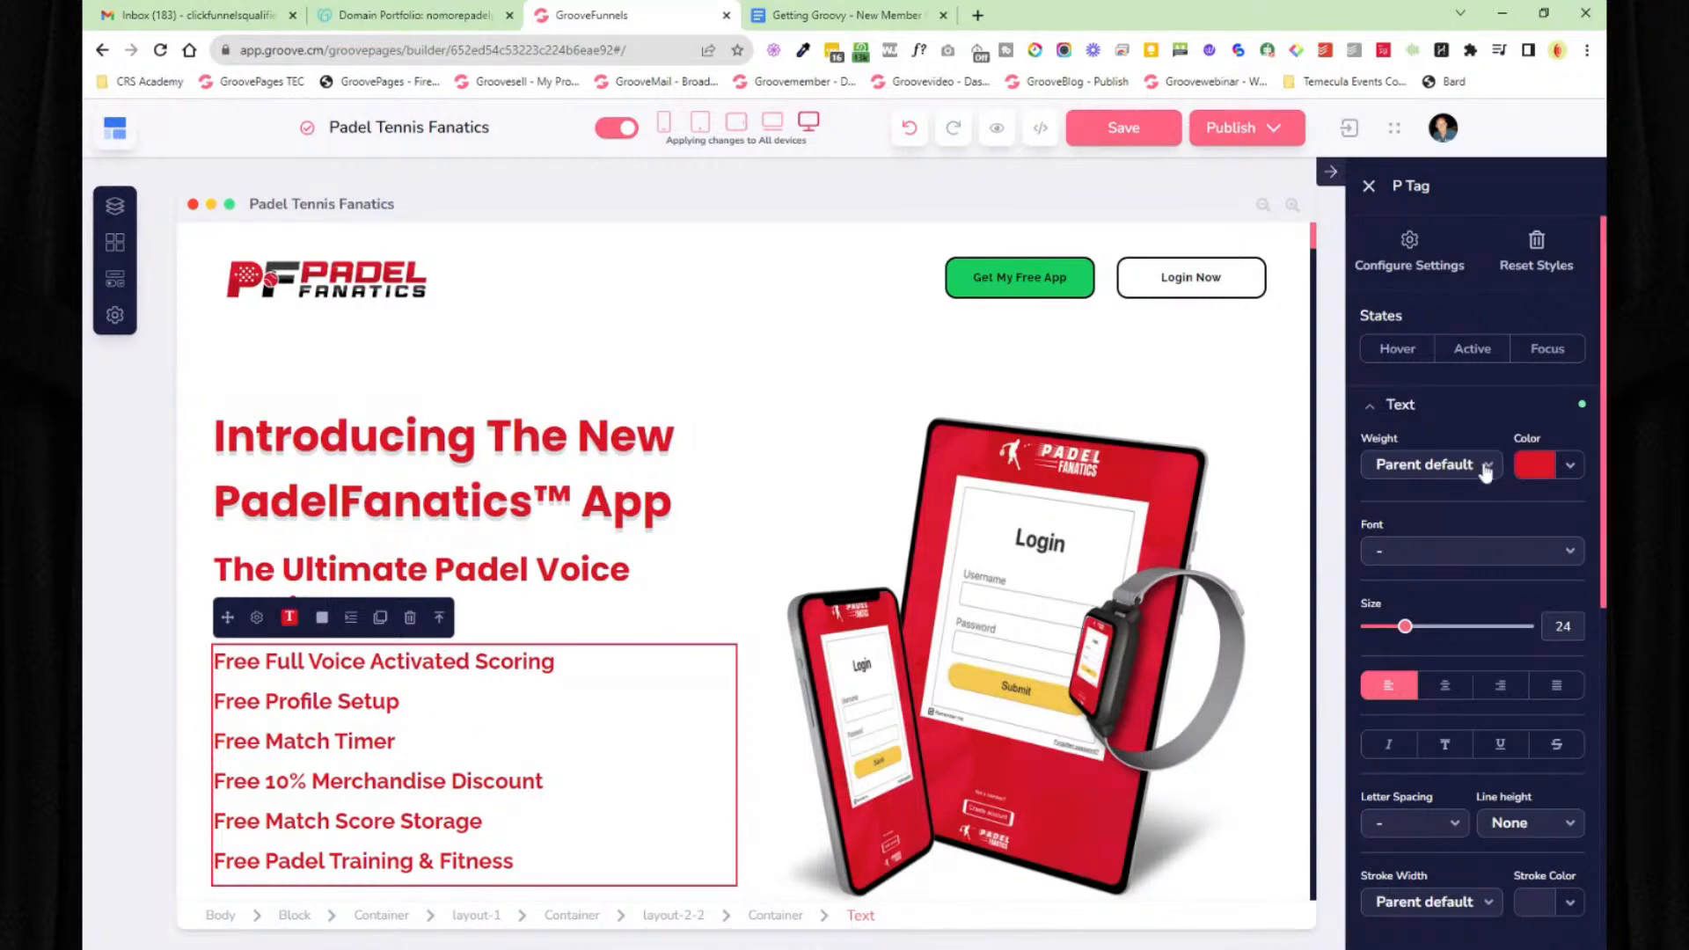
scroll(1478, 564, down, 5)
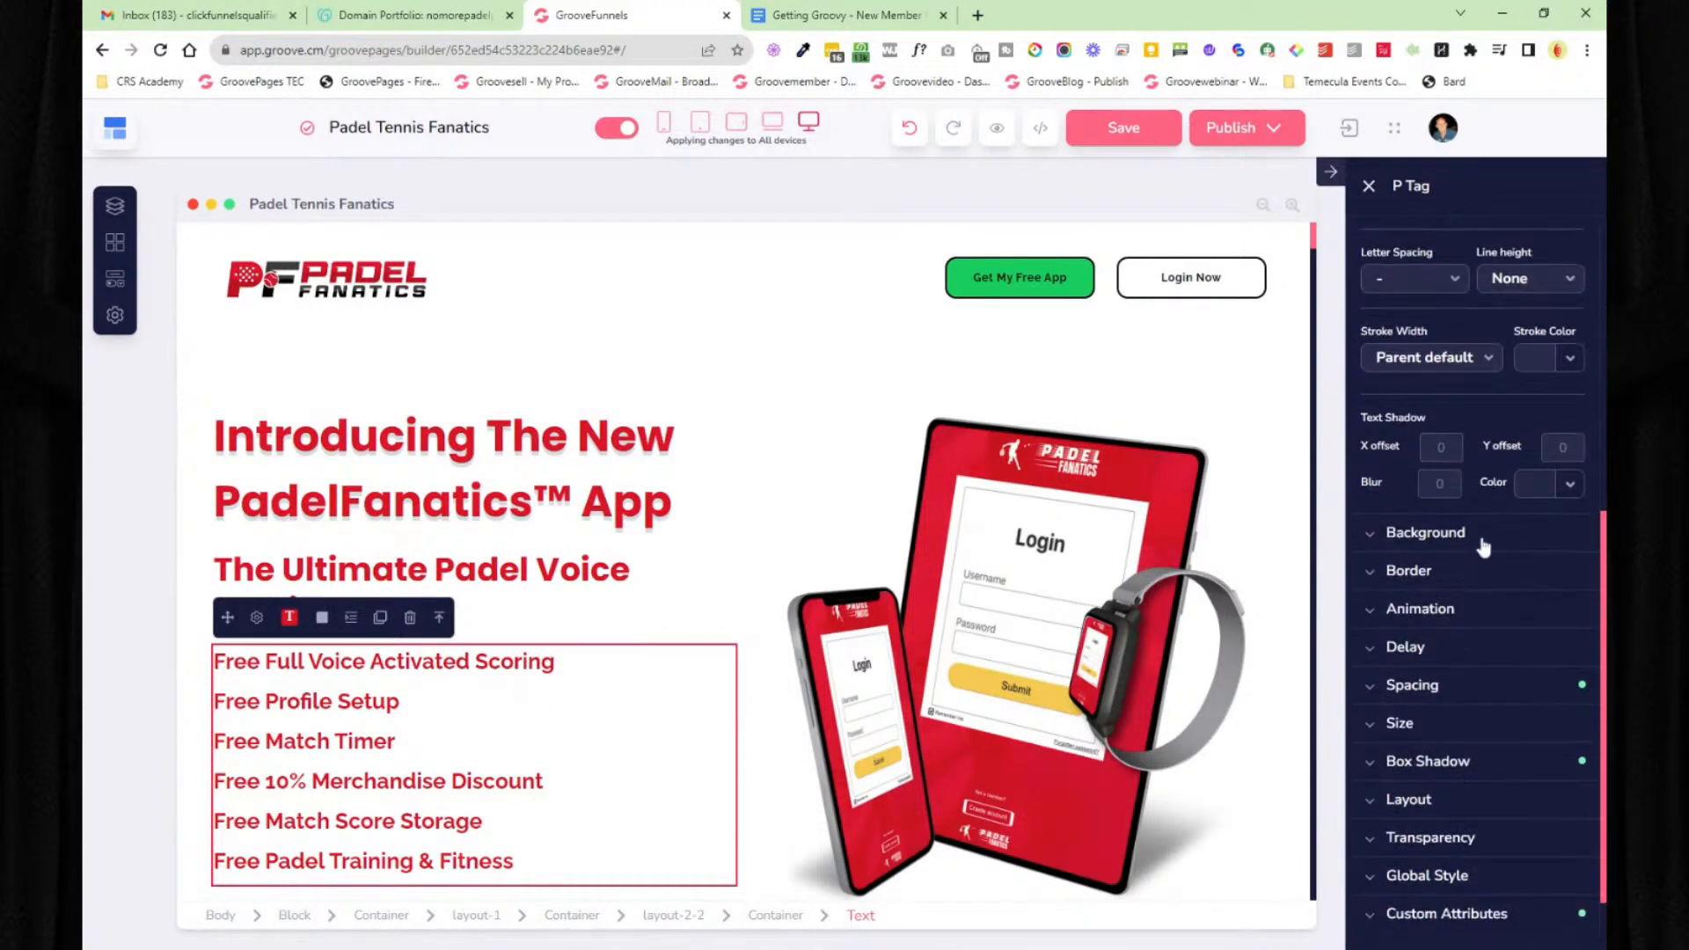
click(1484, 546)
click(1469, 557)
click(1475, 604)
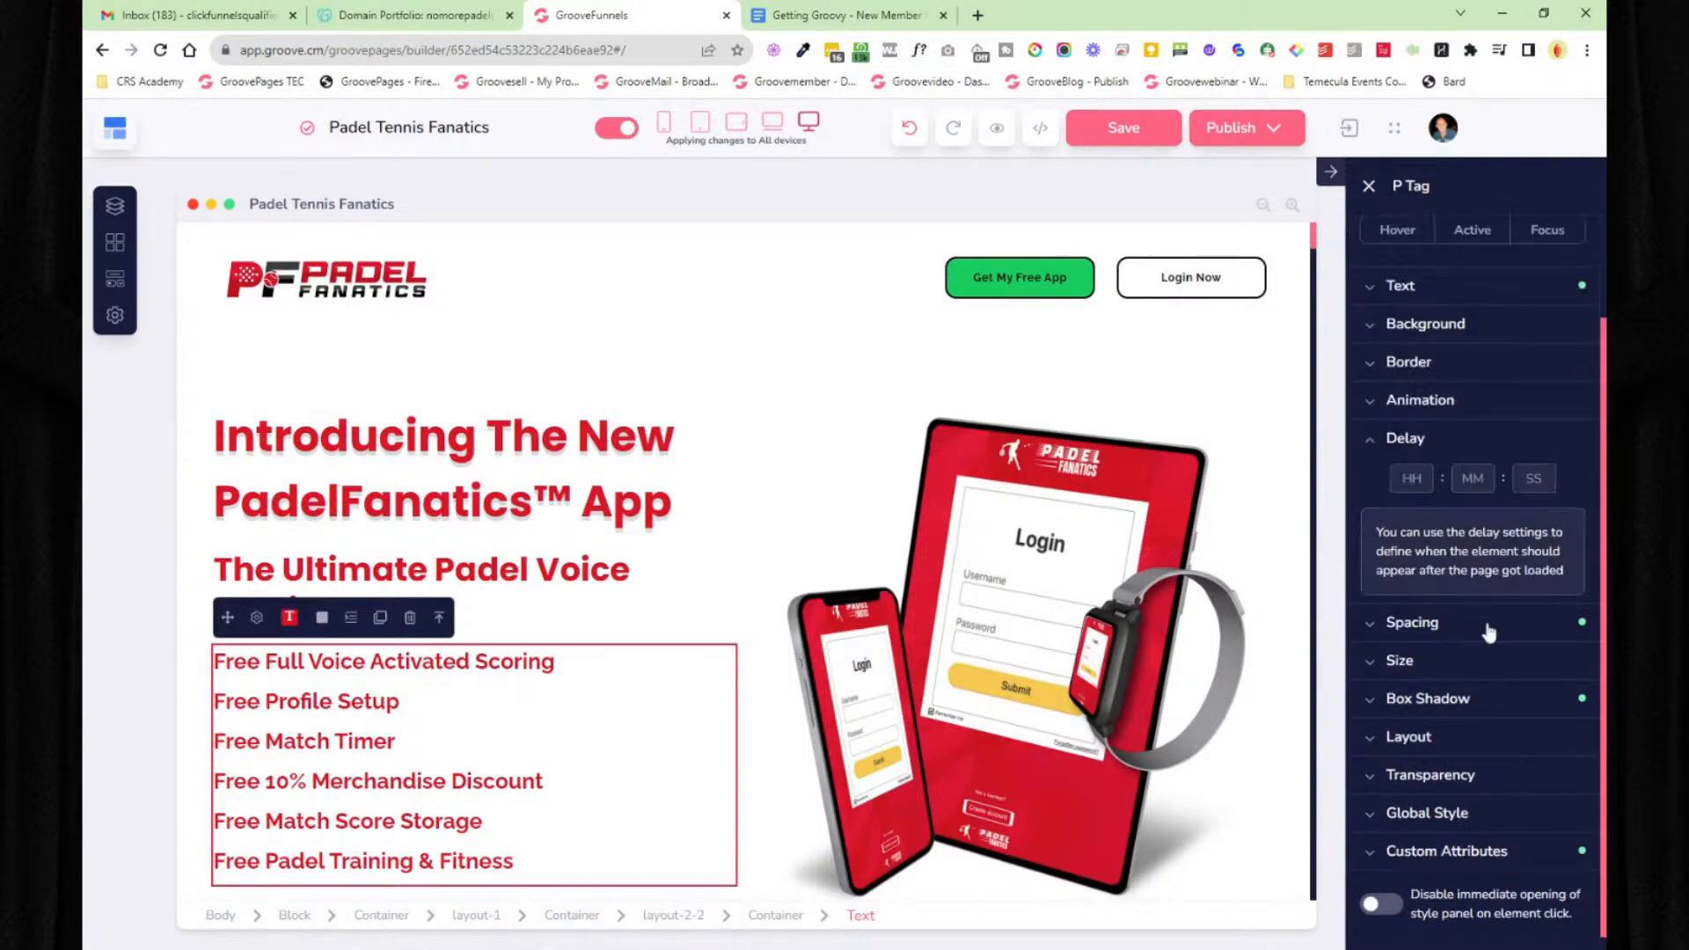
- Examine the feature list's style options from Spacing through Global Style, and close the style settings
click(1485, 628)
click(1490, 657)
click(1496, 700)
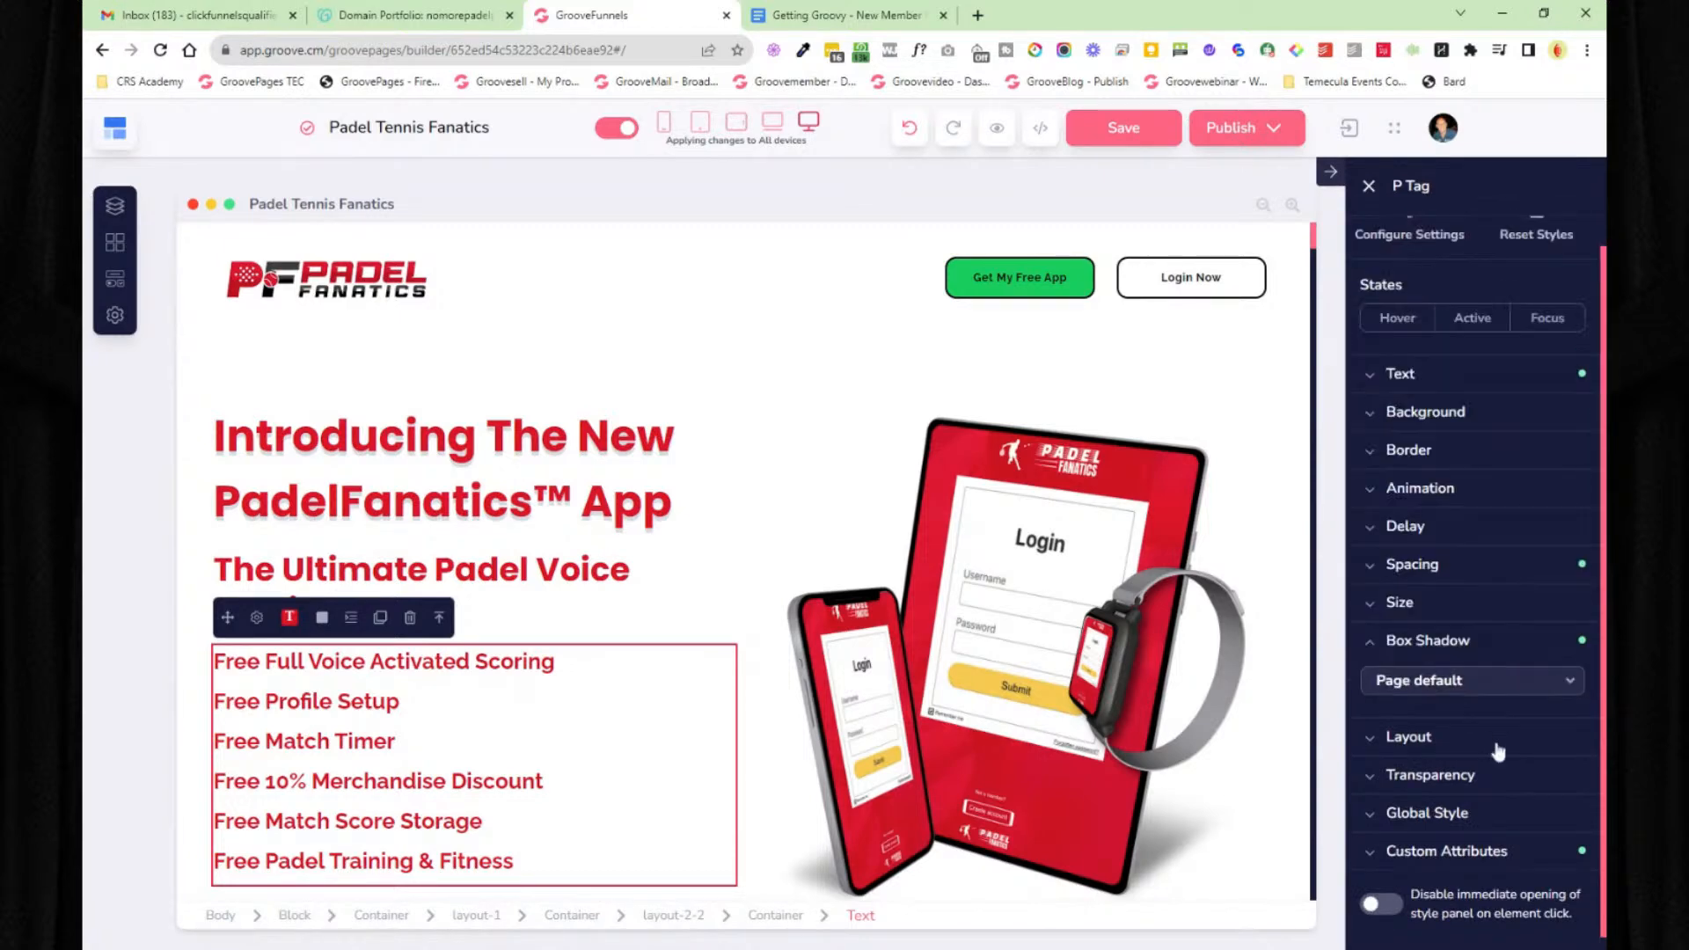
click(1496, 739)
click(1518, 779)
click(1519, 814)
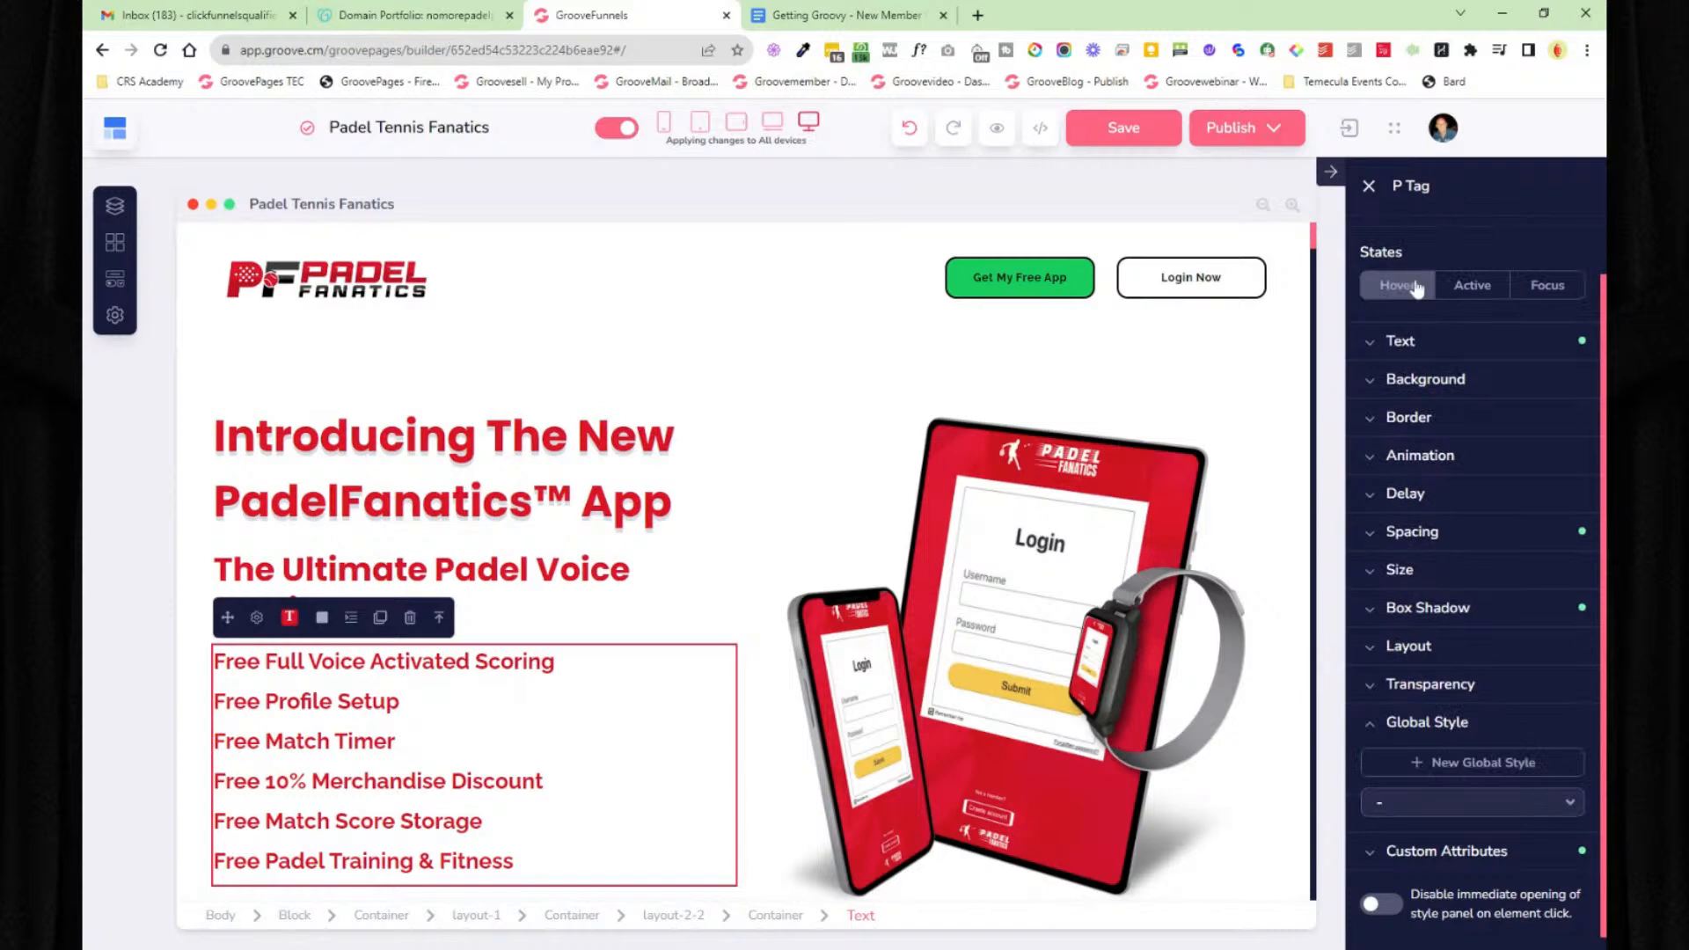
click(1370, 186)
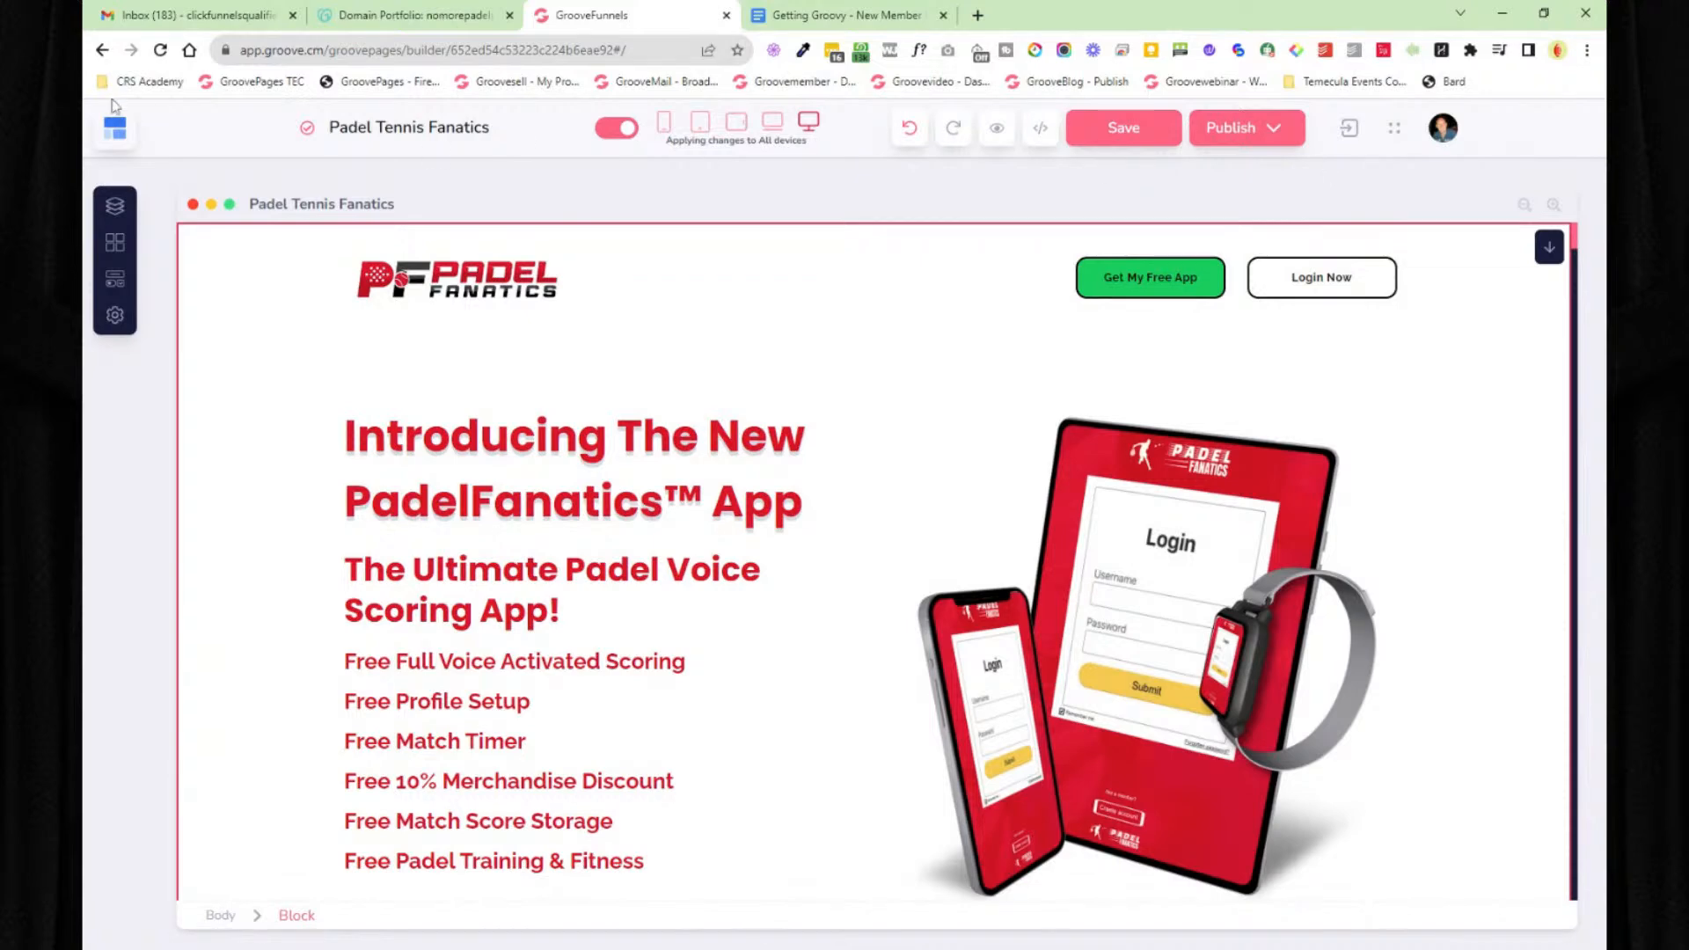
- Leave the page builder for the Groove dashboard and check the Getting Groovy onboarding roadmap in Google Docs
click(115, 128)
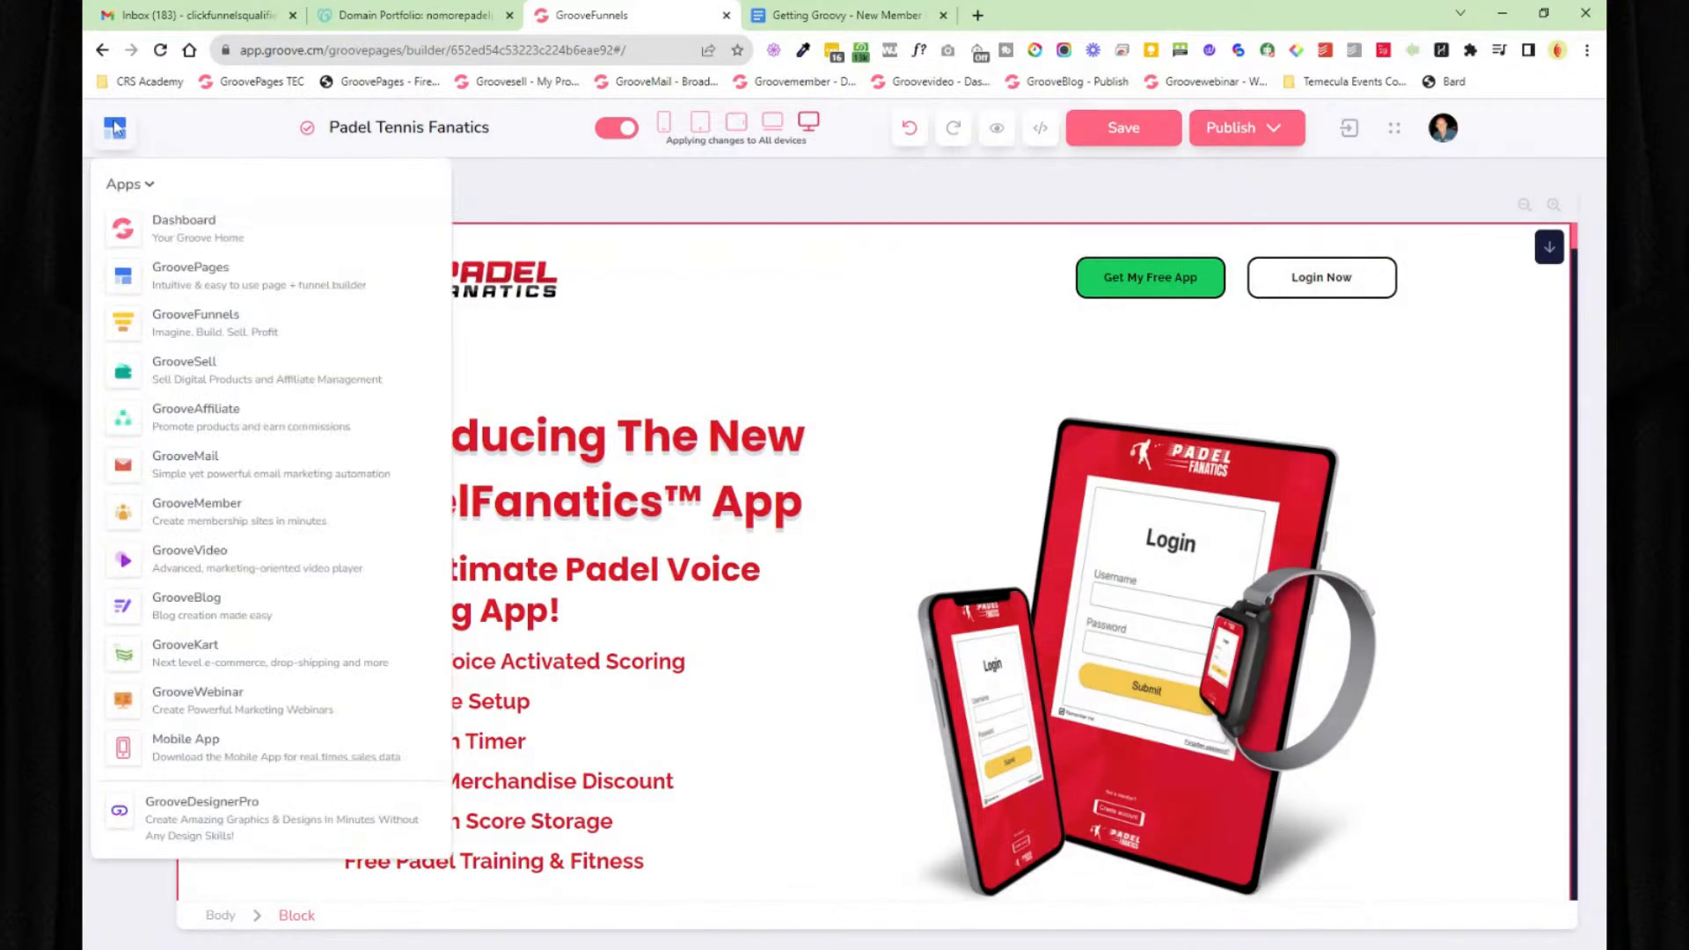
click(192, 227)
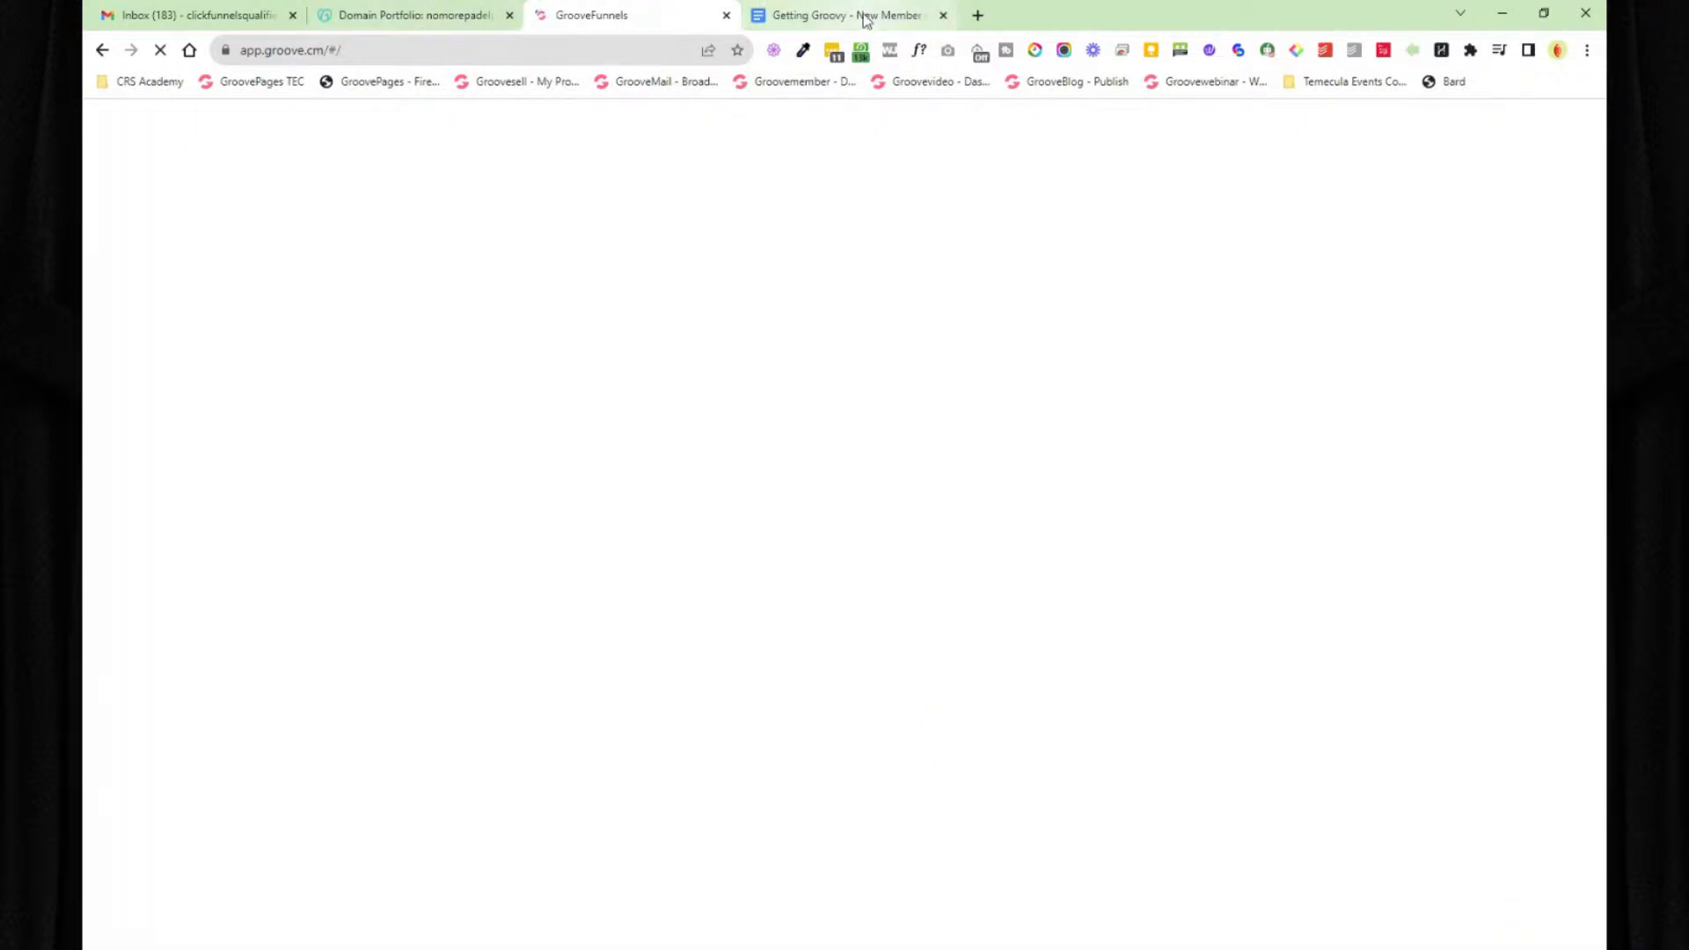
click(892, 17)
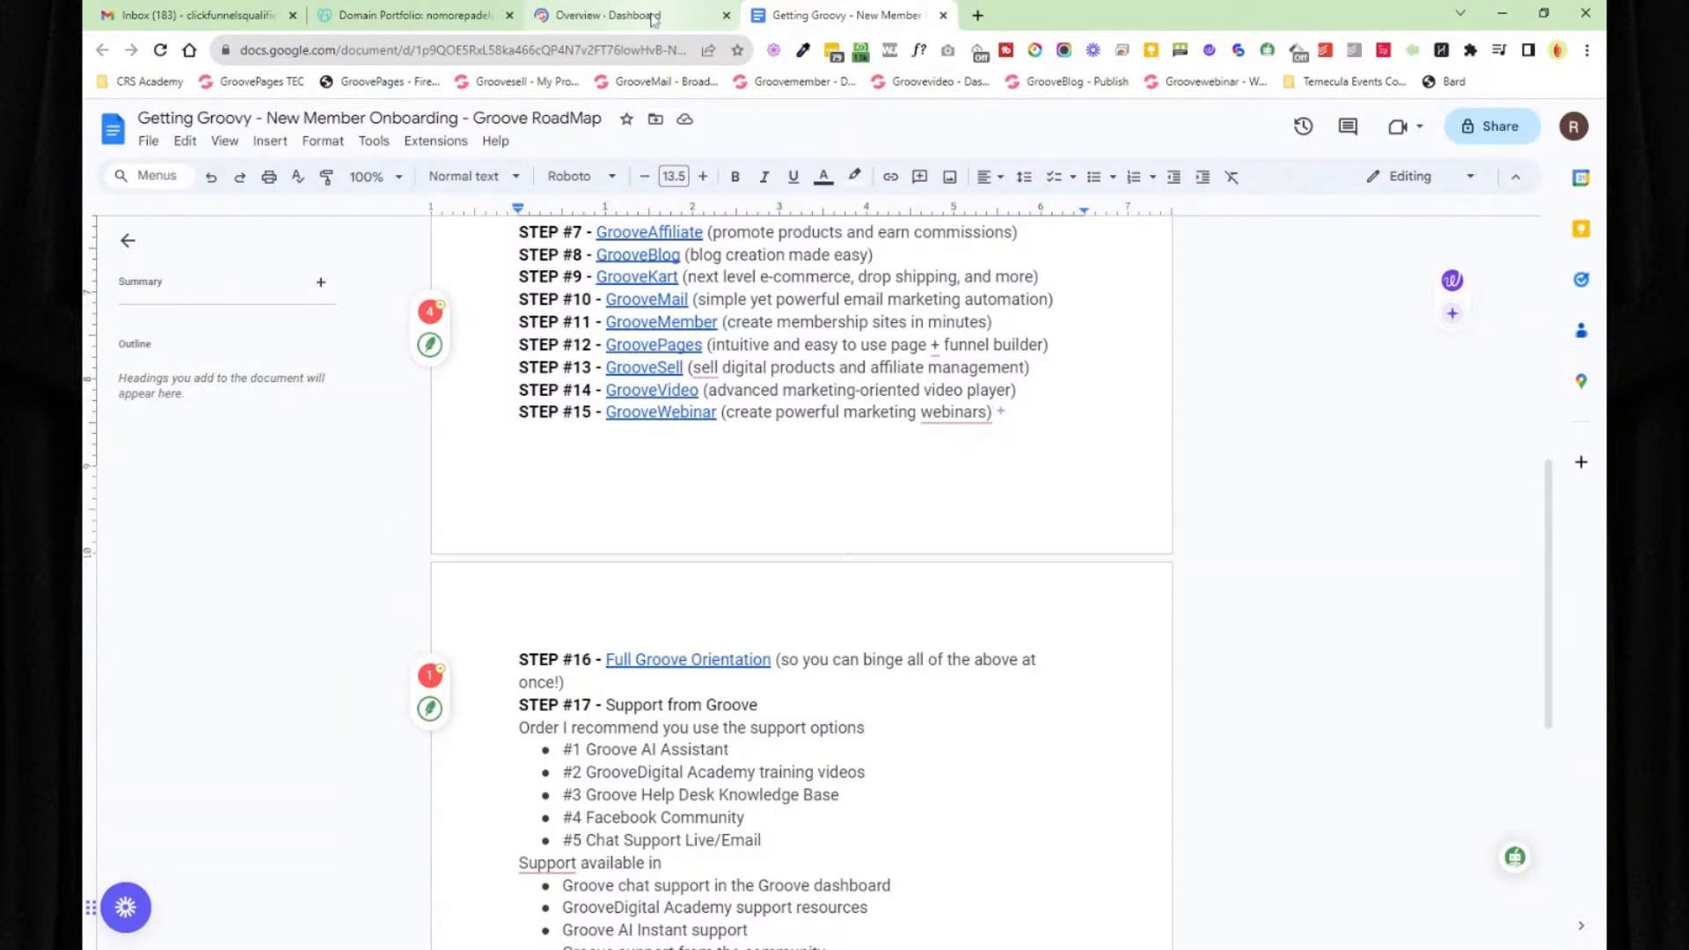
- Switch back to the Groove dashboard, open GrooveSell and show its list of product funnels
click(652, 18)
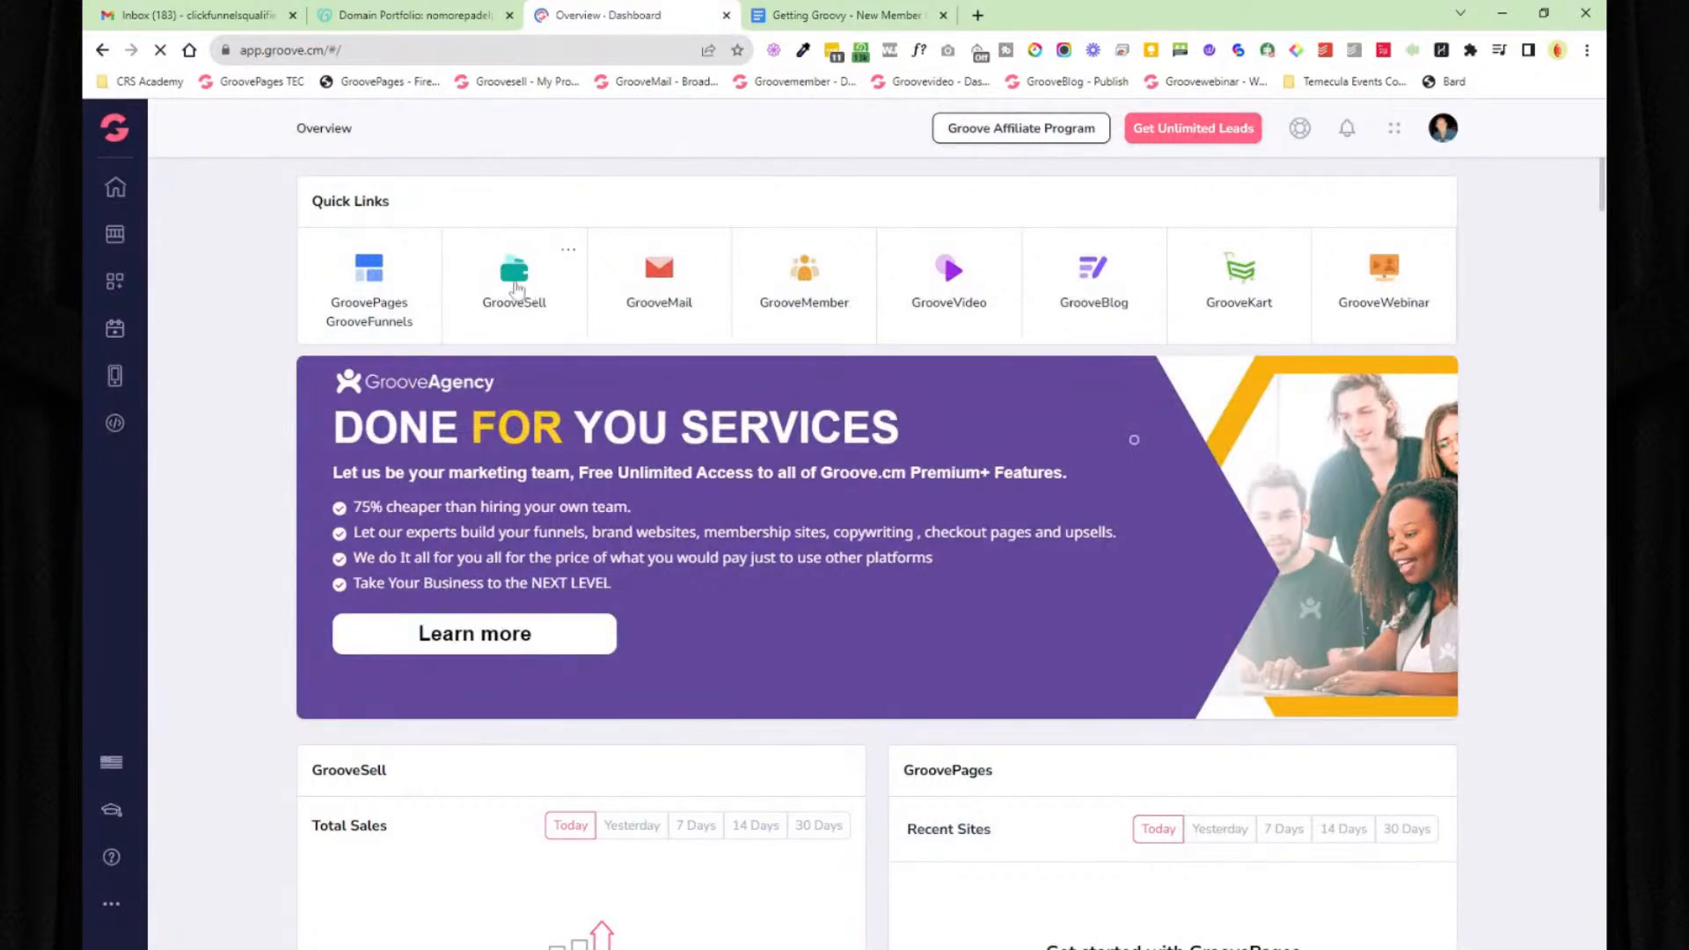
click(517, 288)
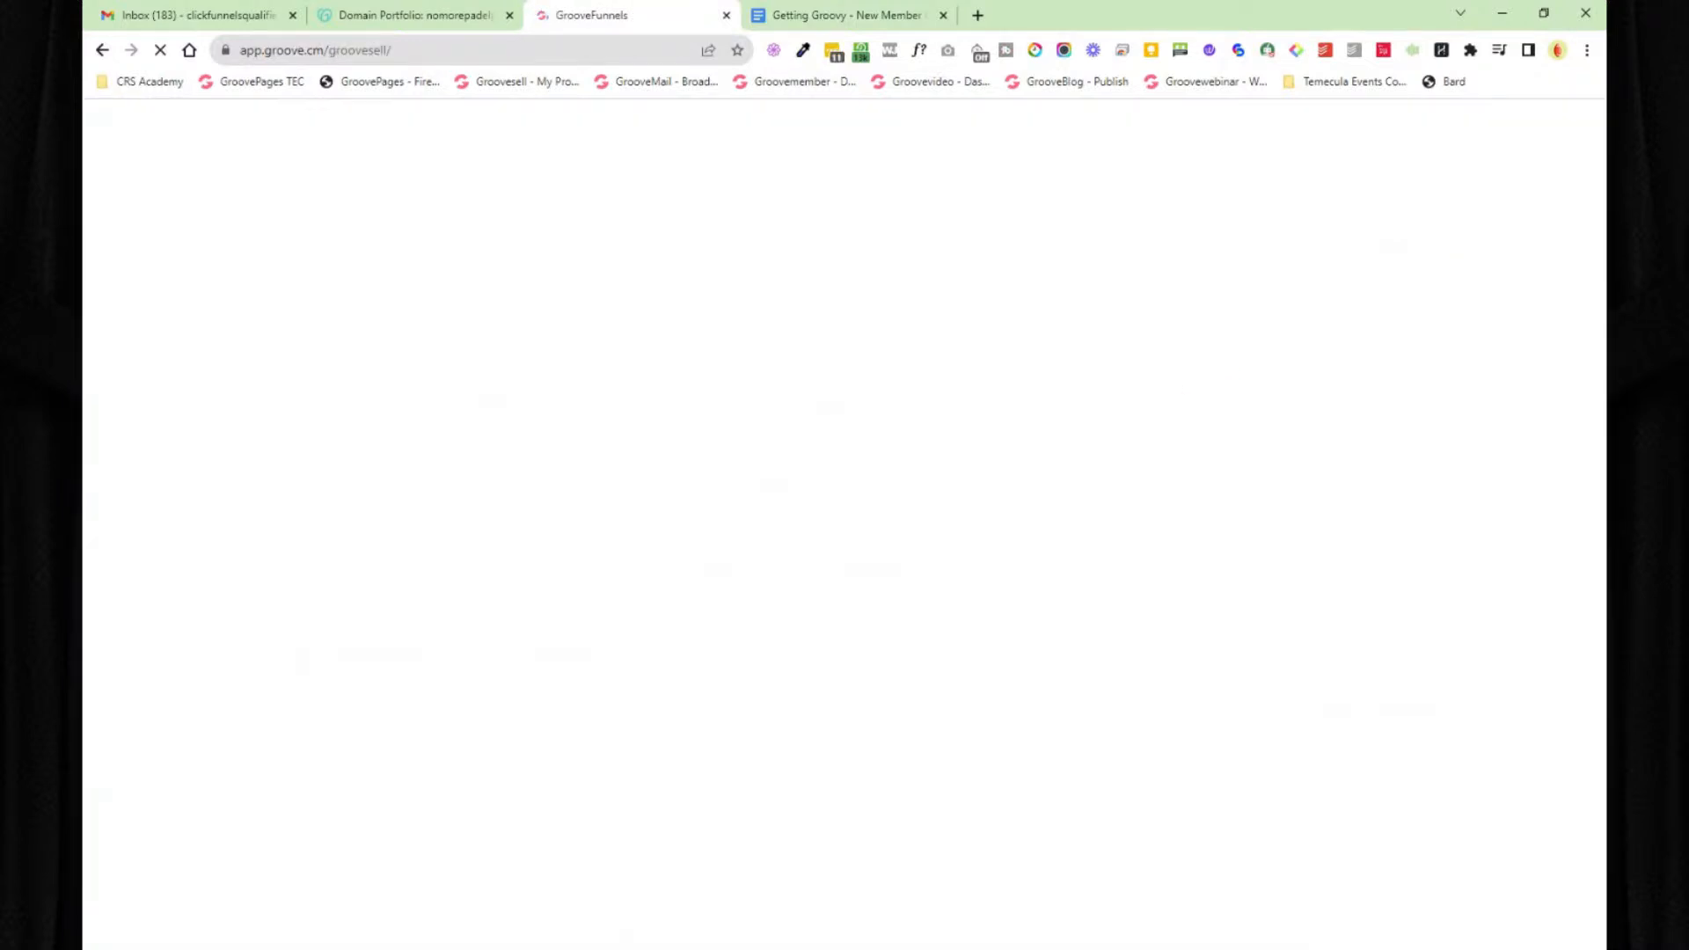
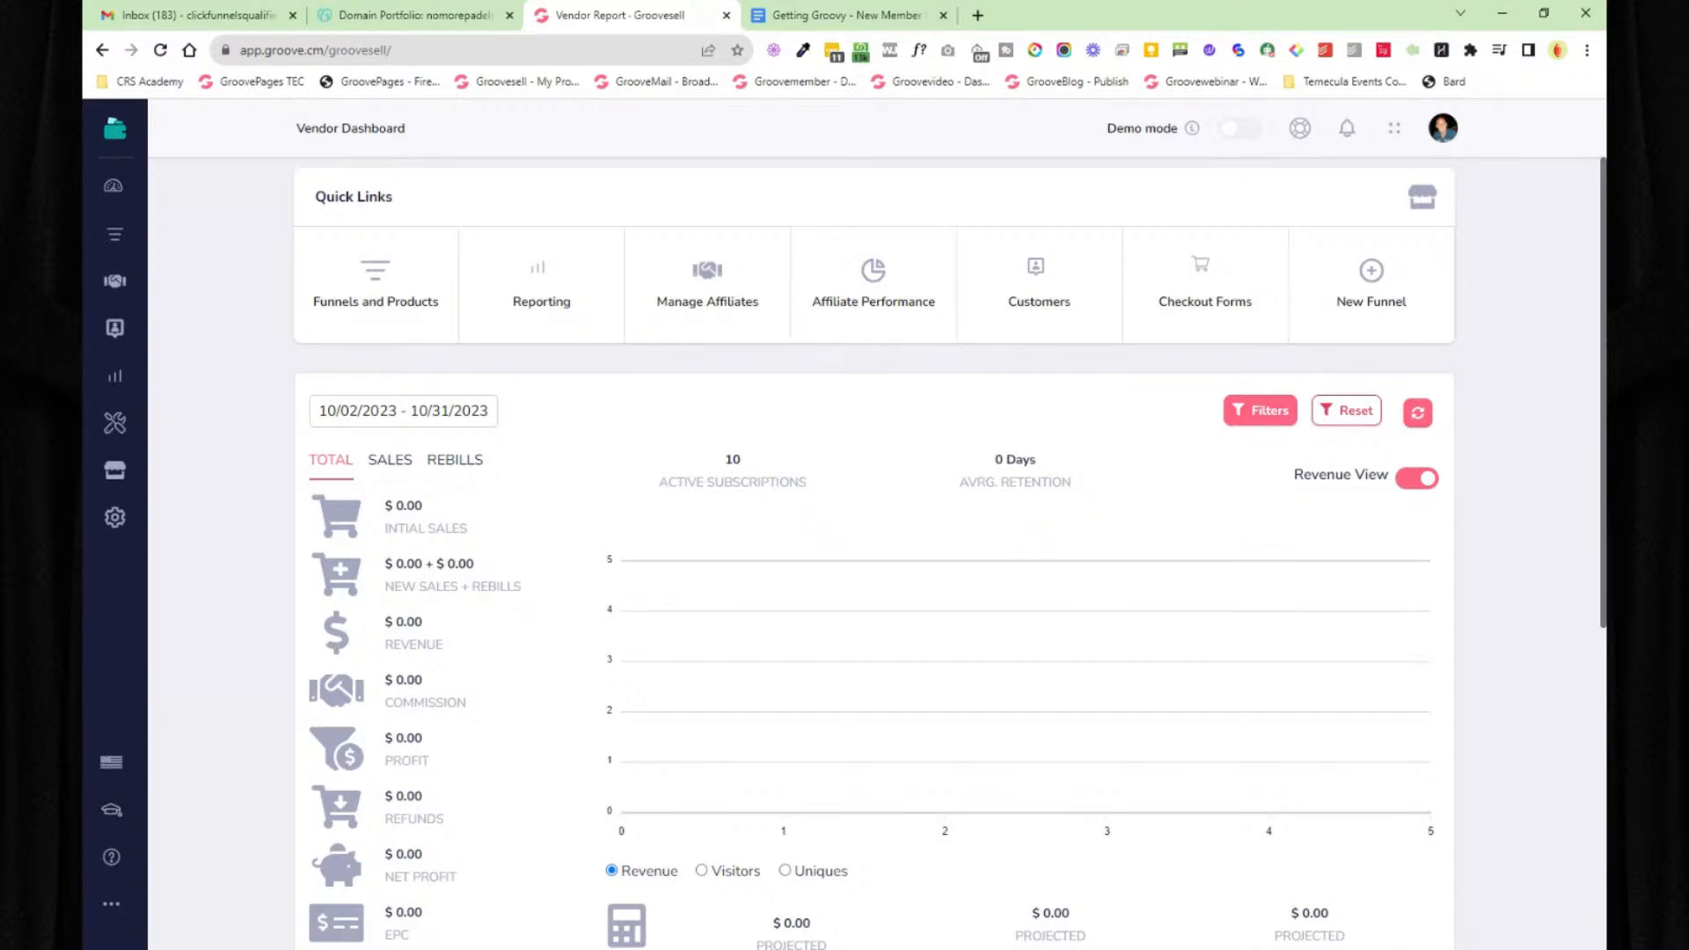
click(113, 239)
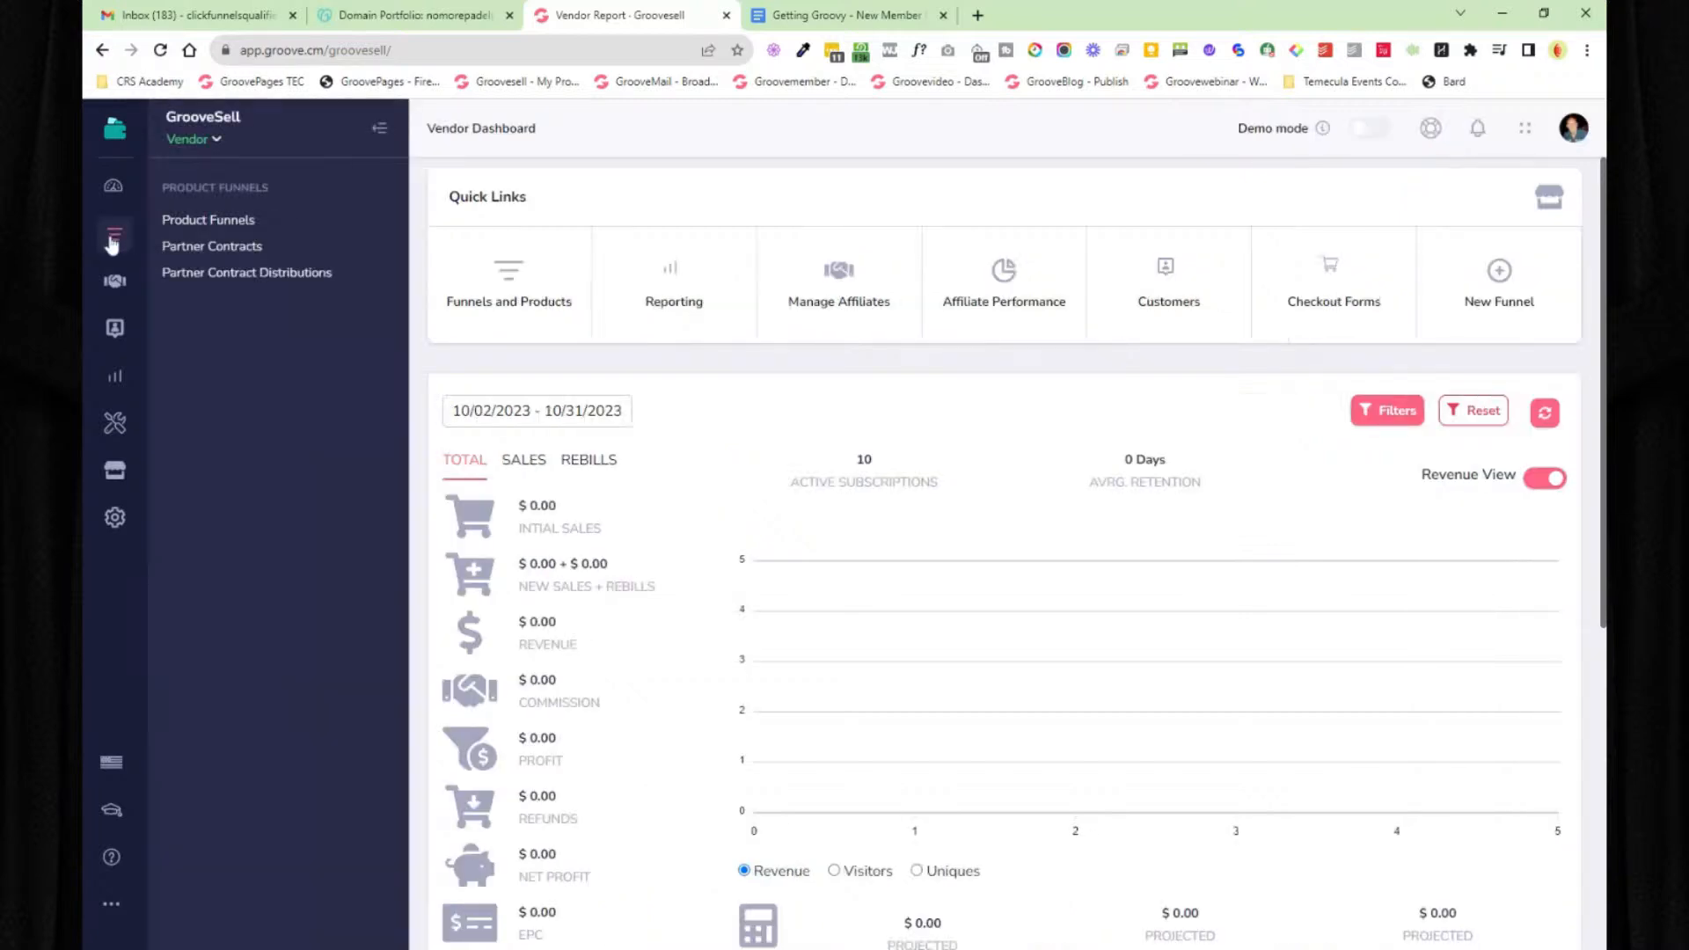
click(212, 222)
click(379, 128)
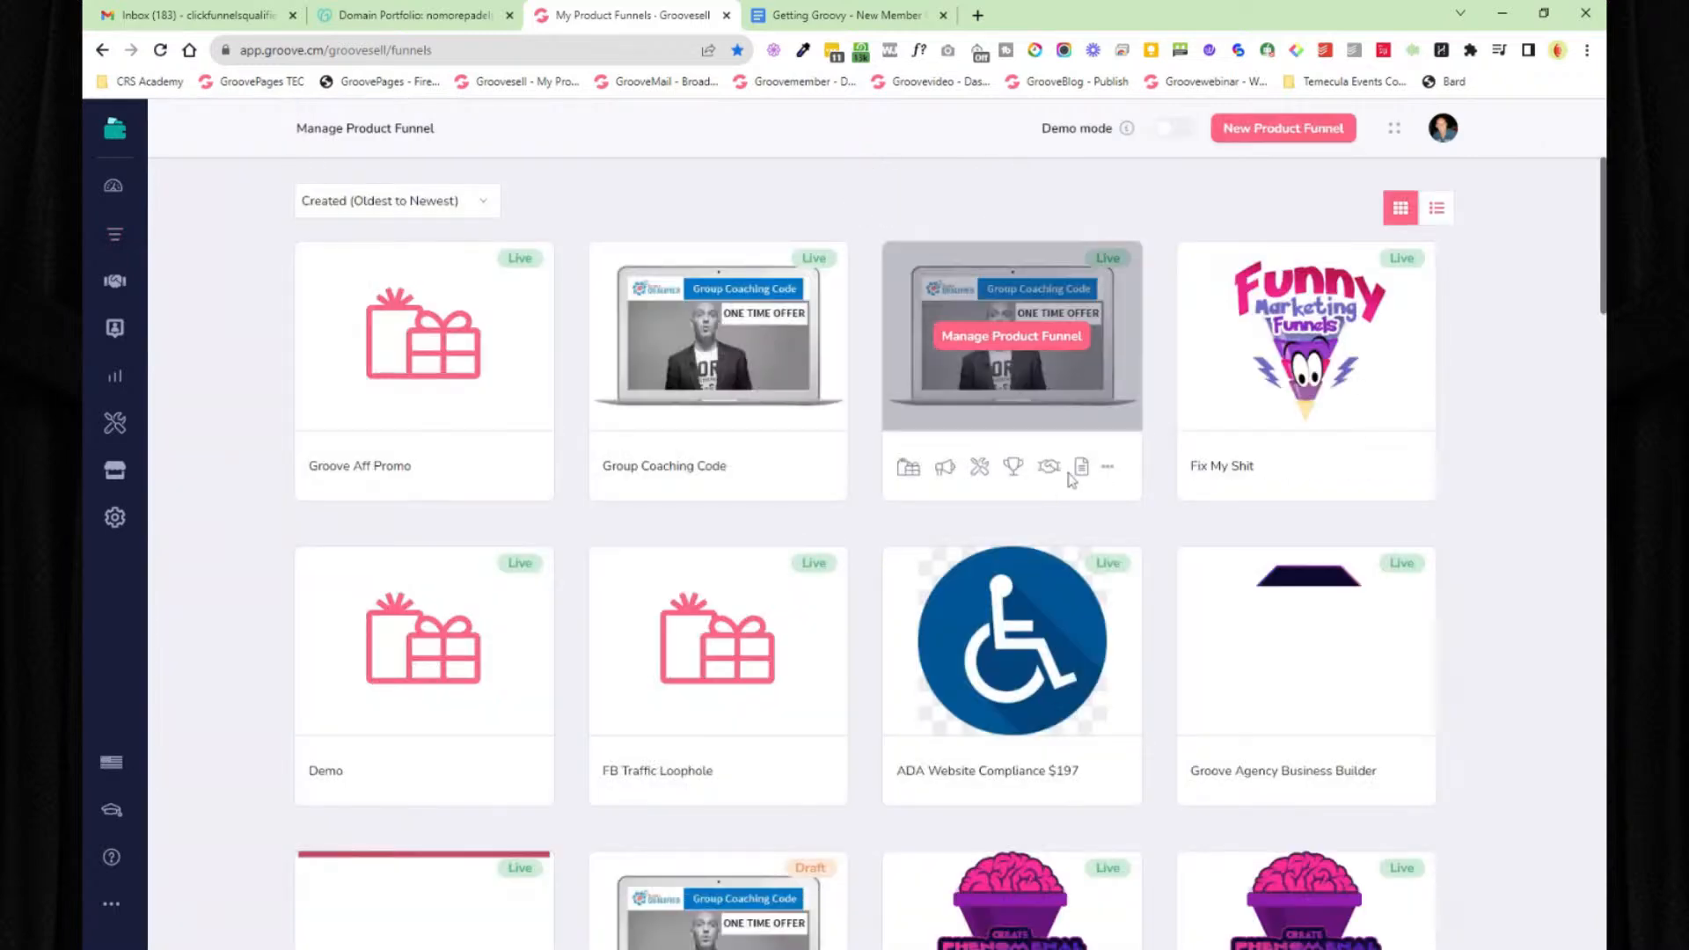
- Open the Group Coaching Code funnel's product for editing and highlight its setup stages from Info to Finish
click(698, 338)
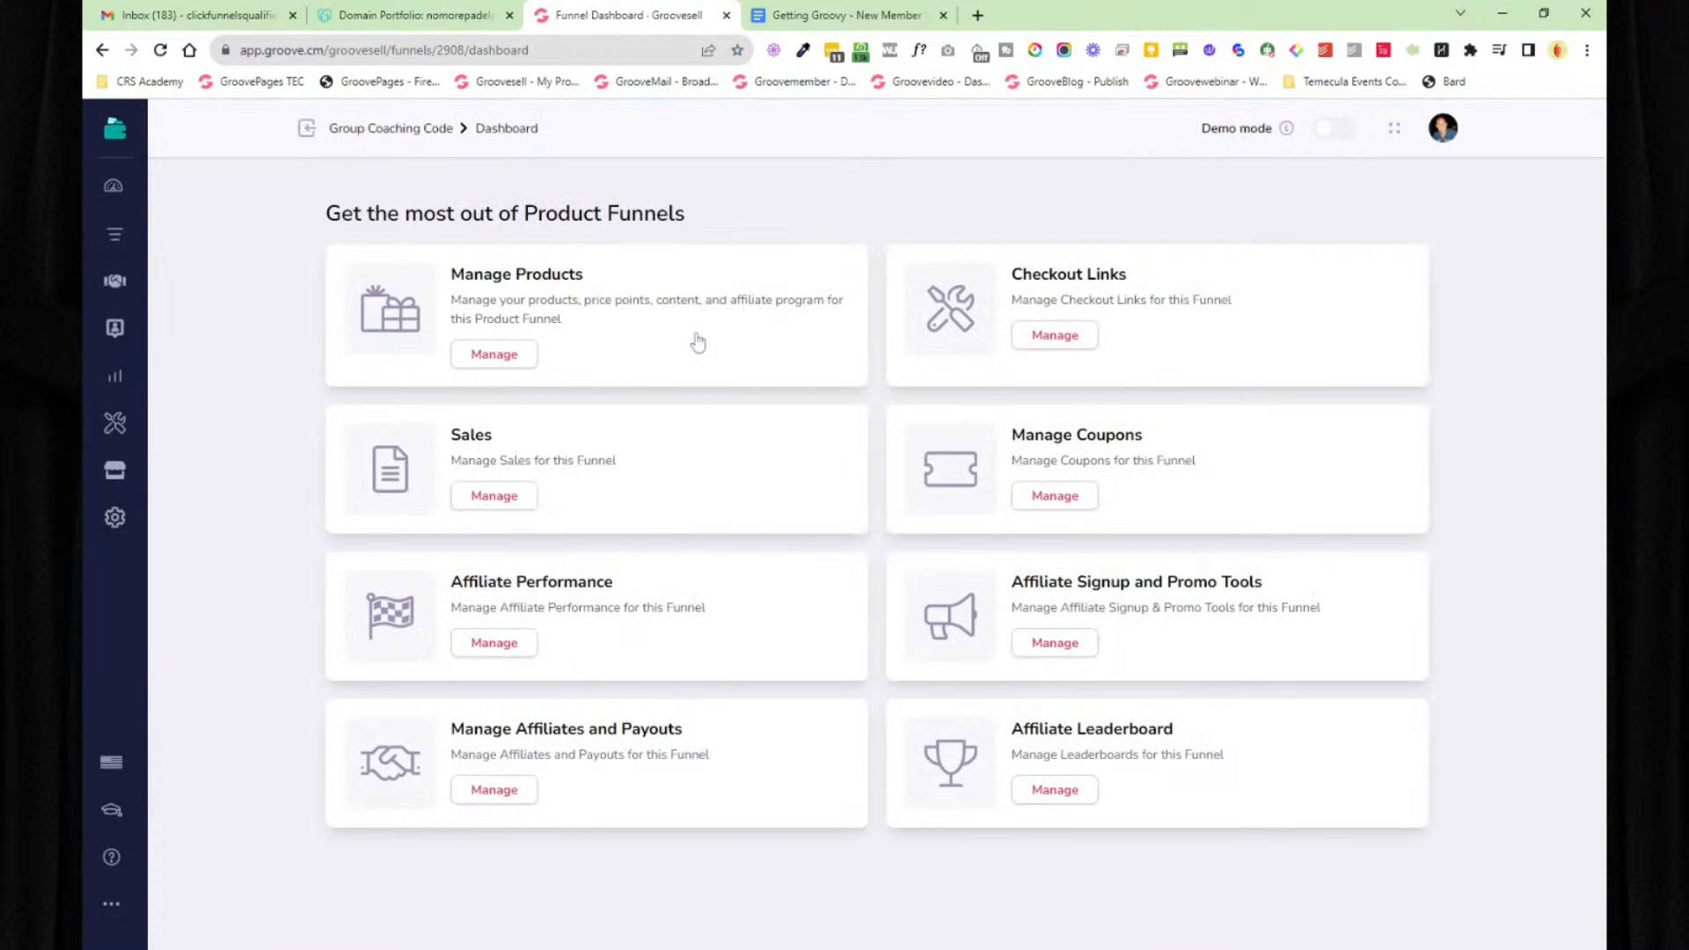
click(517, 359)
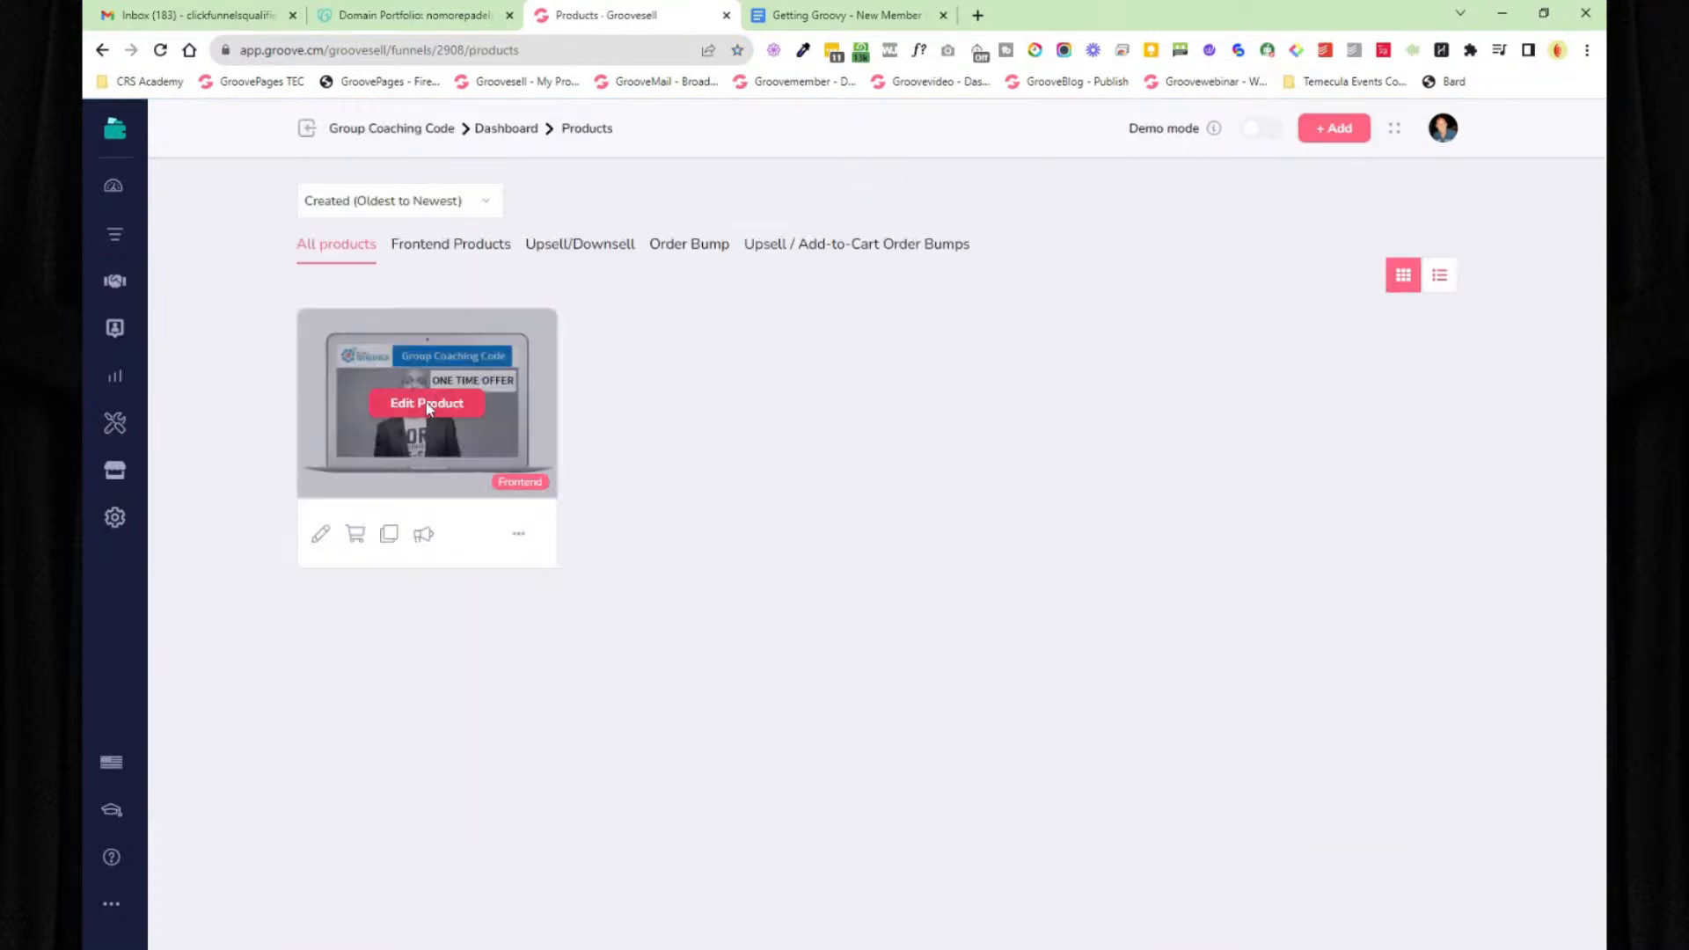
click(428, 407)
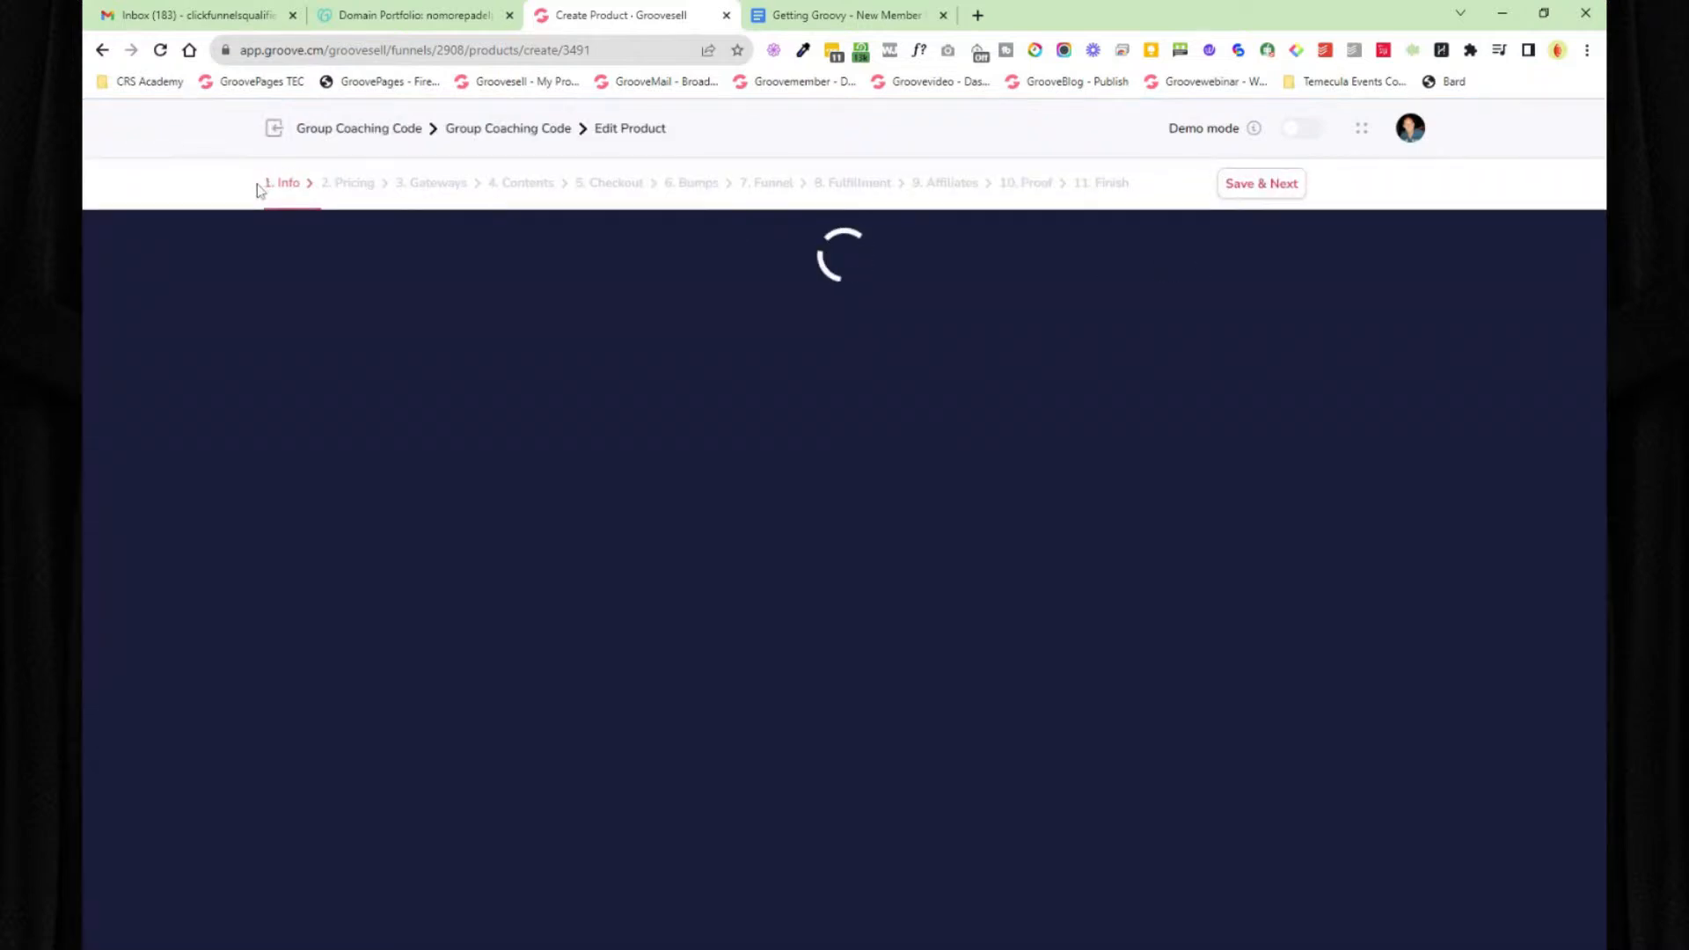
drag(260, 186, 1140, 190)
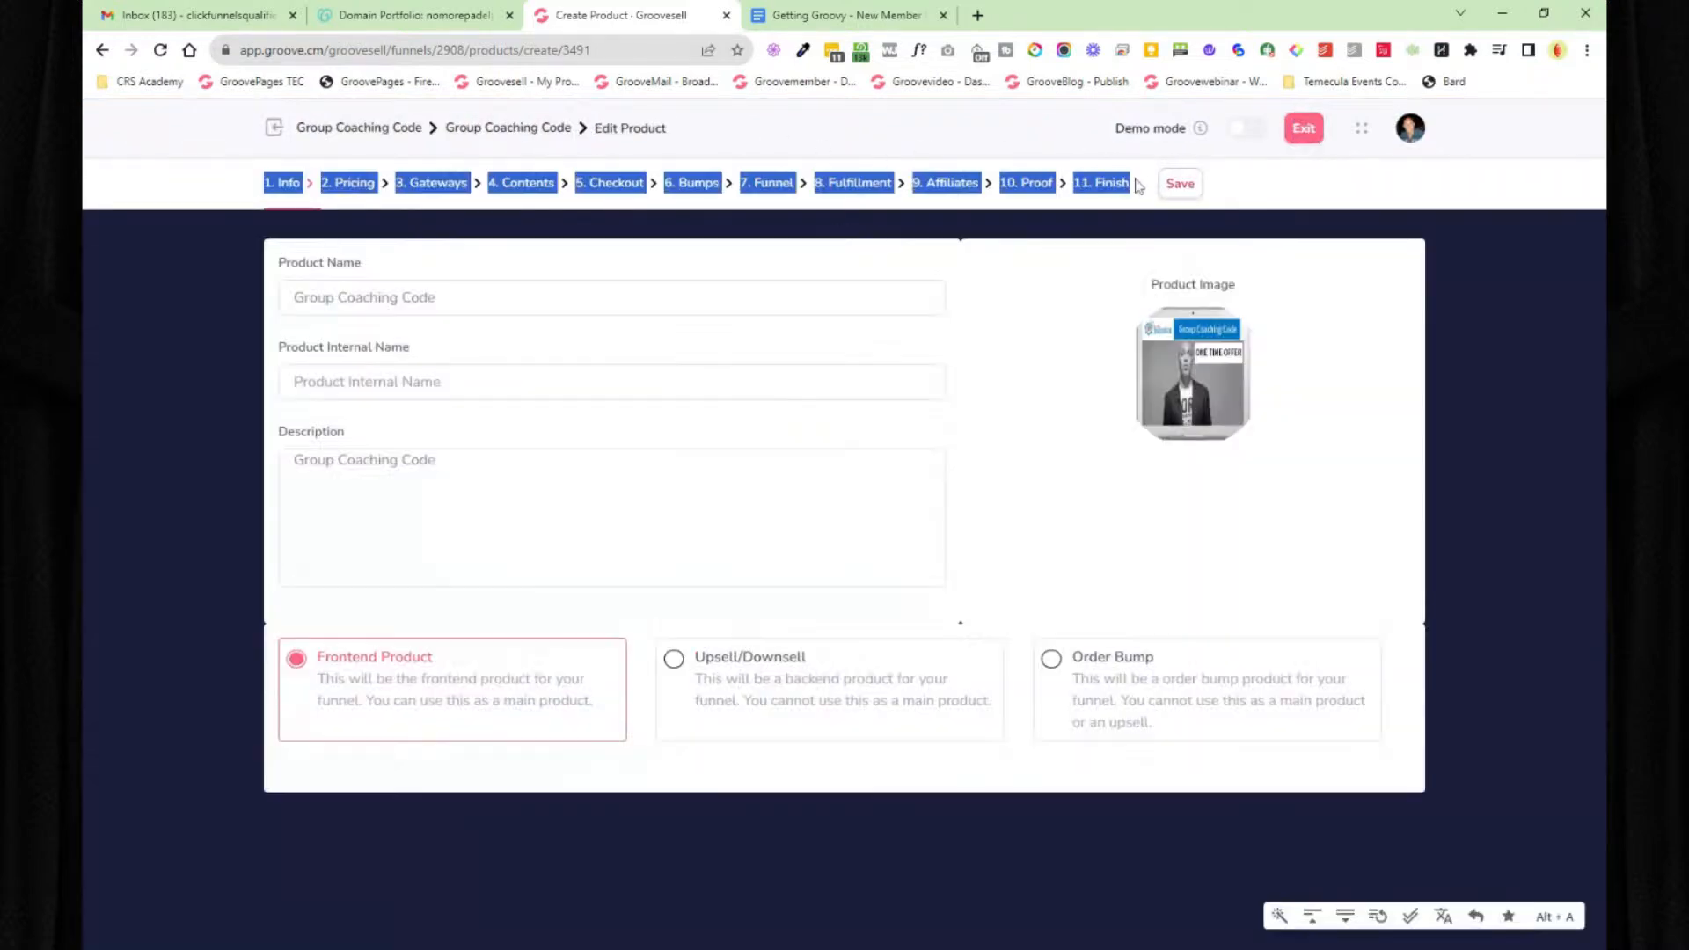
- Clear the stage highlight and point out the product's name, internal name and description fields in the Info stage
click(999, 319)
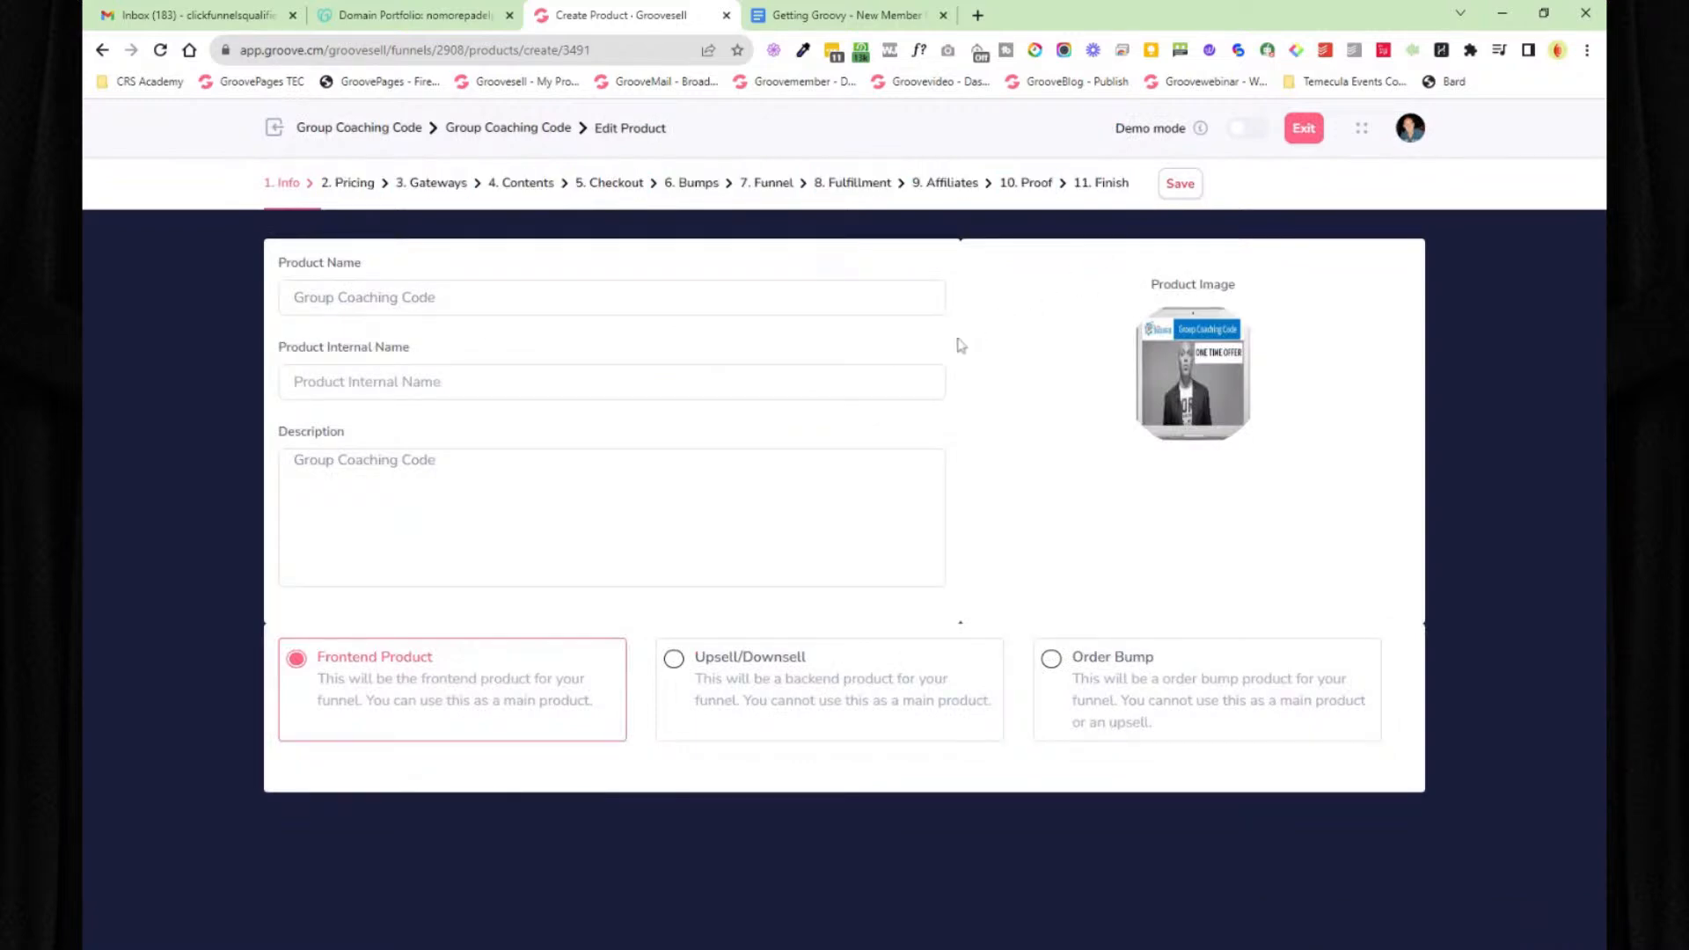
triple_click(338, 297)
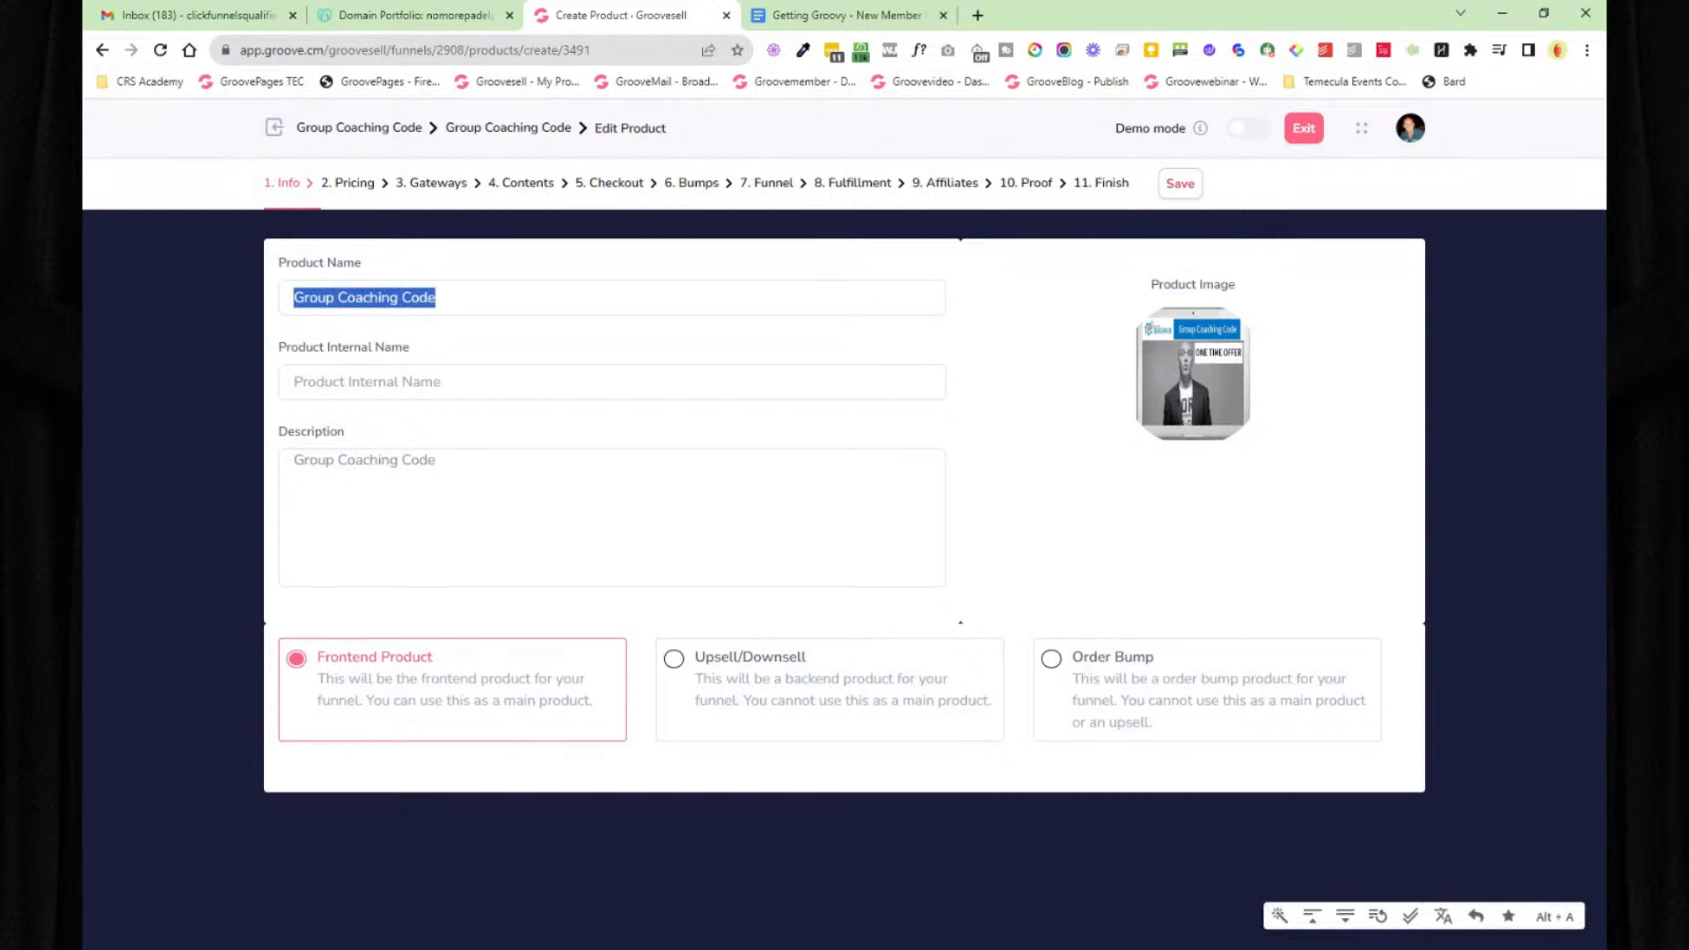
click(347, 382)
triple_click(369, 460)
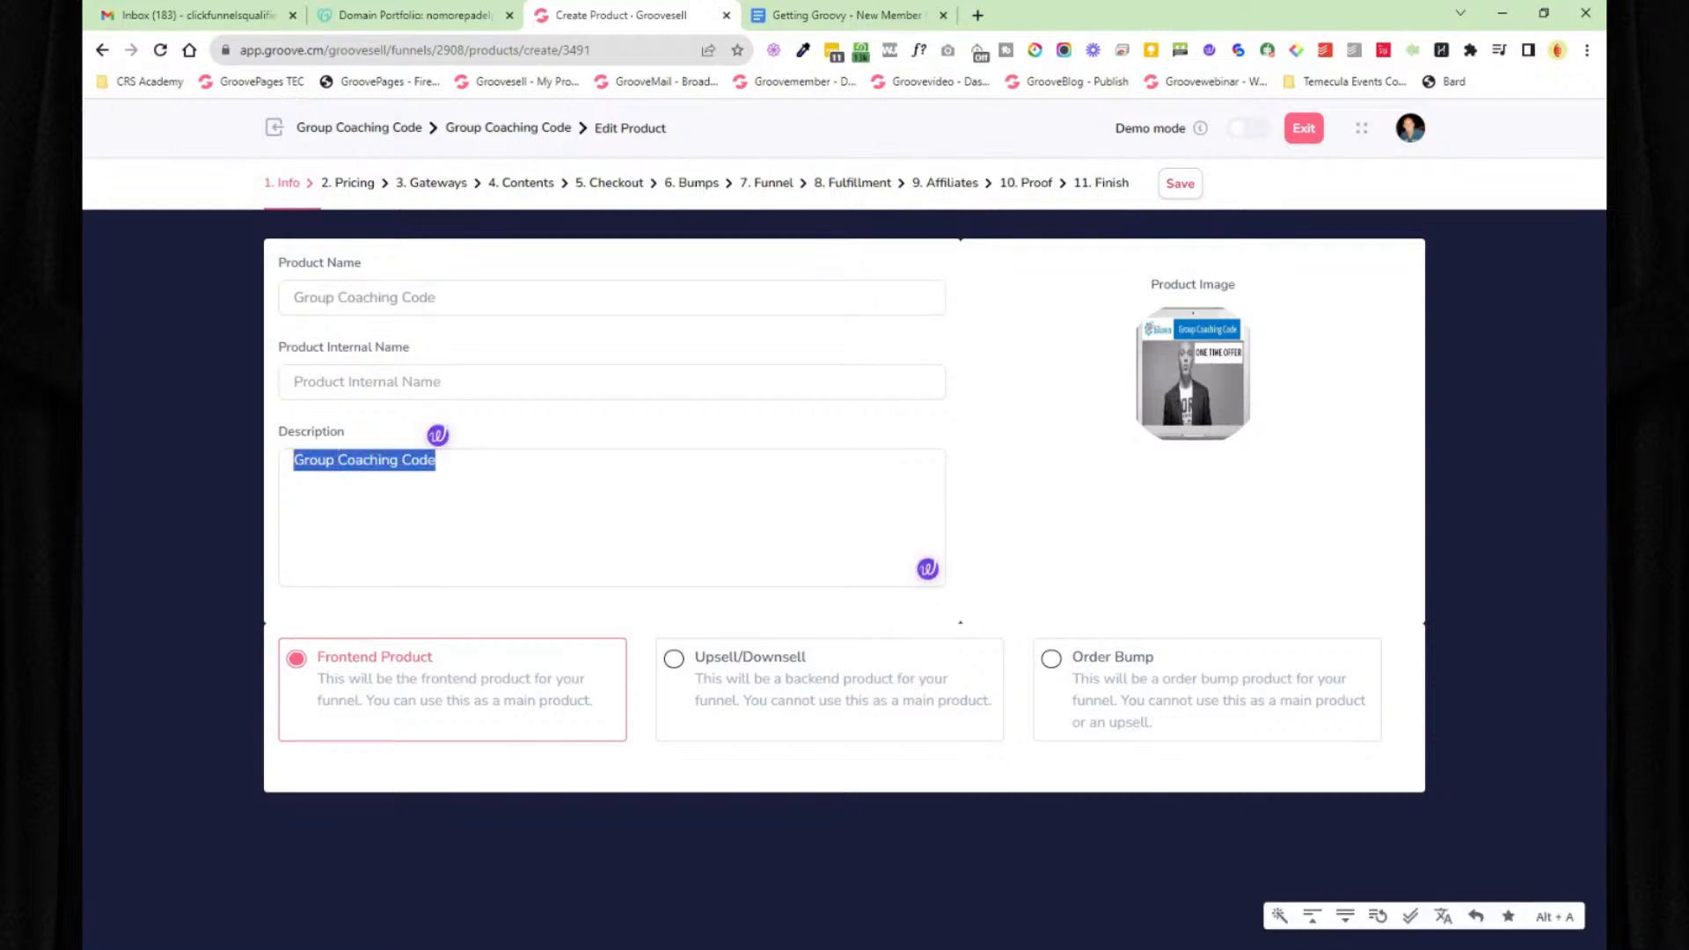
click(391, 387)
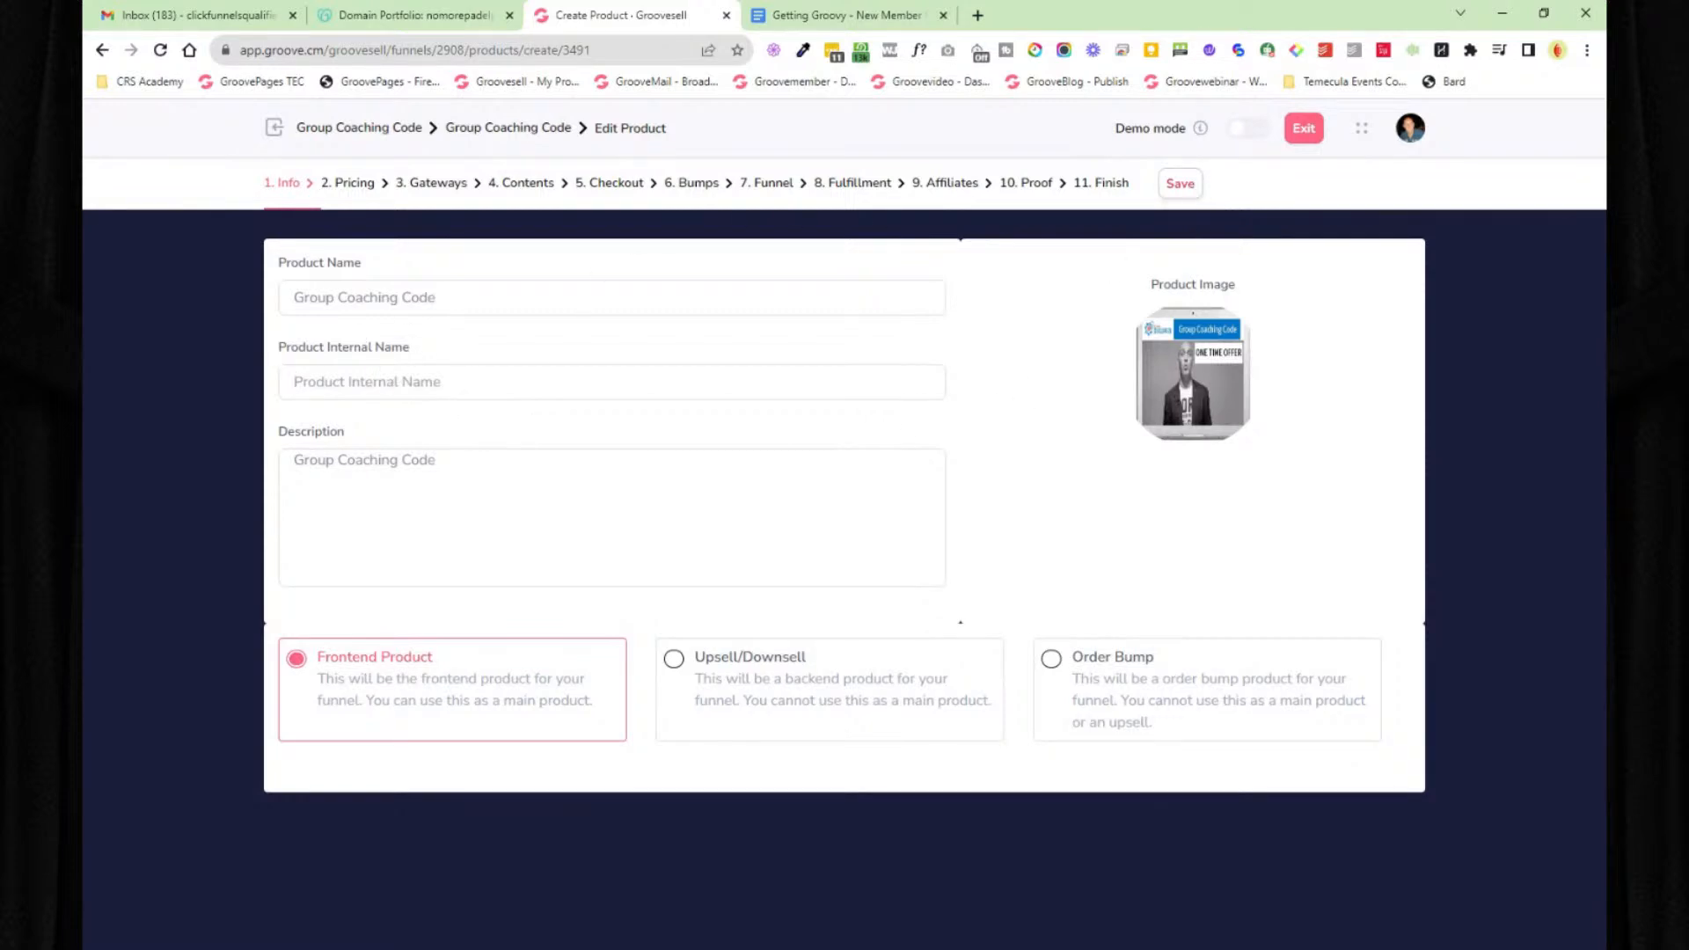
- View the product's Pricing, Gateways, Contents and Checkout stages in turn
click(359, 187)
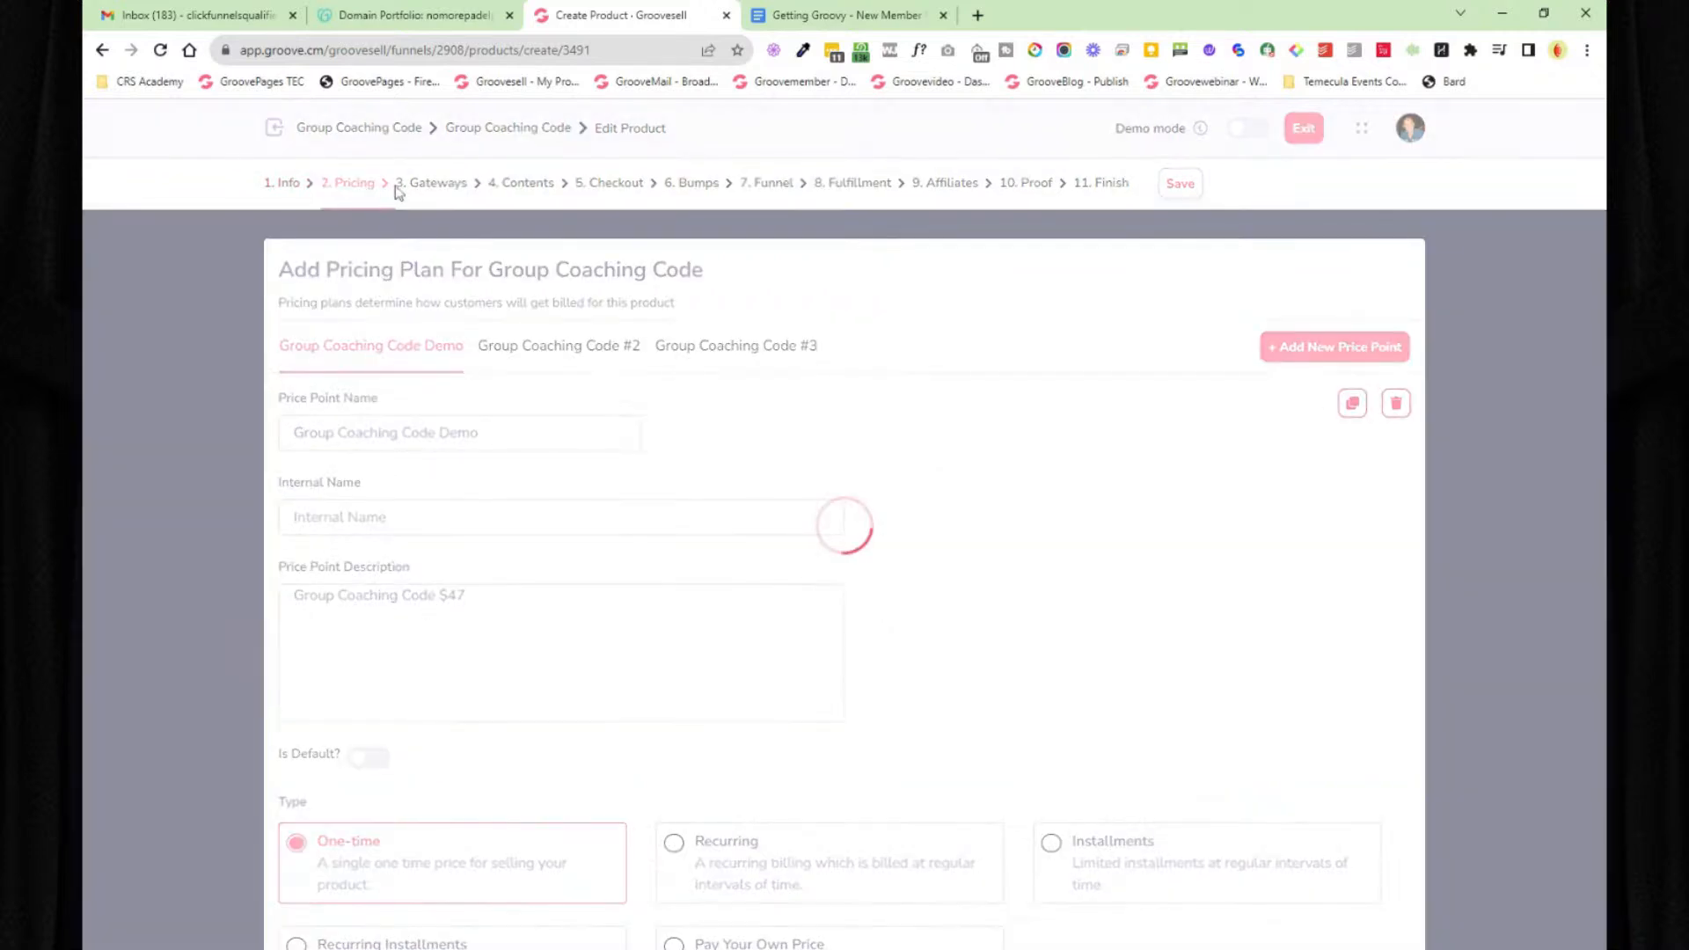
click(442, 190)
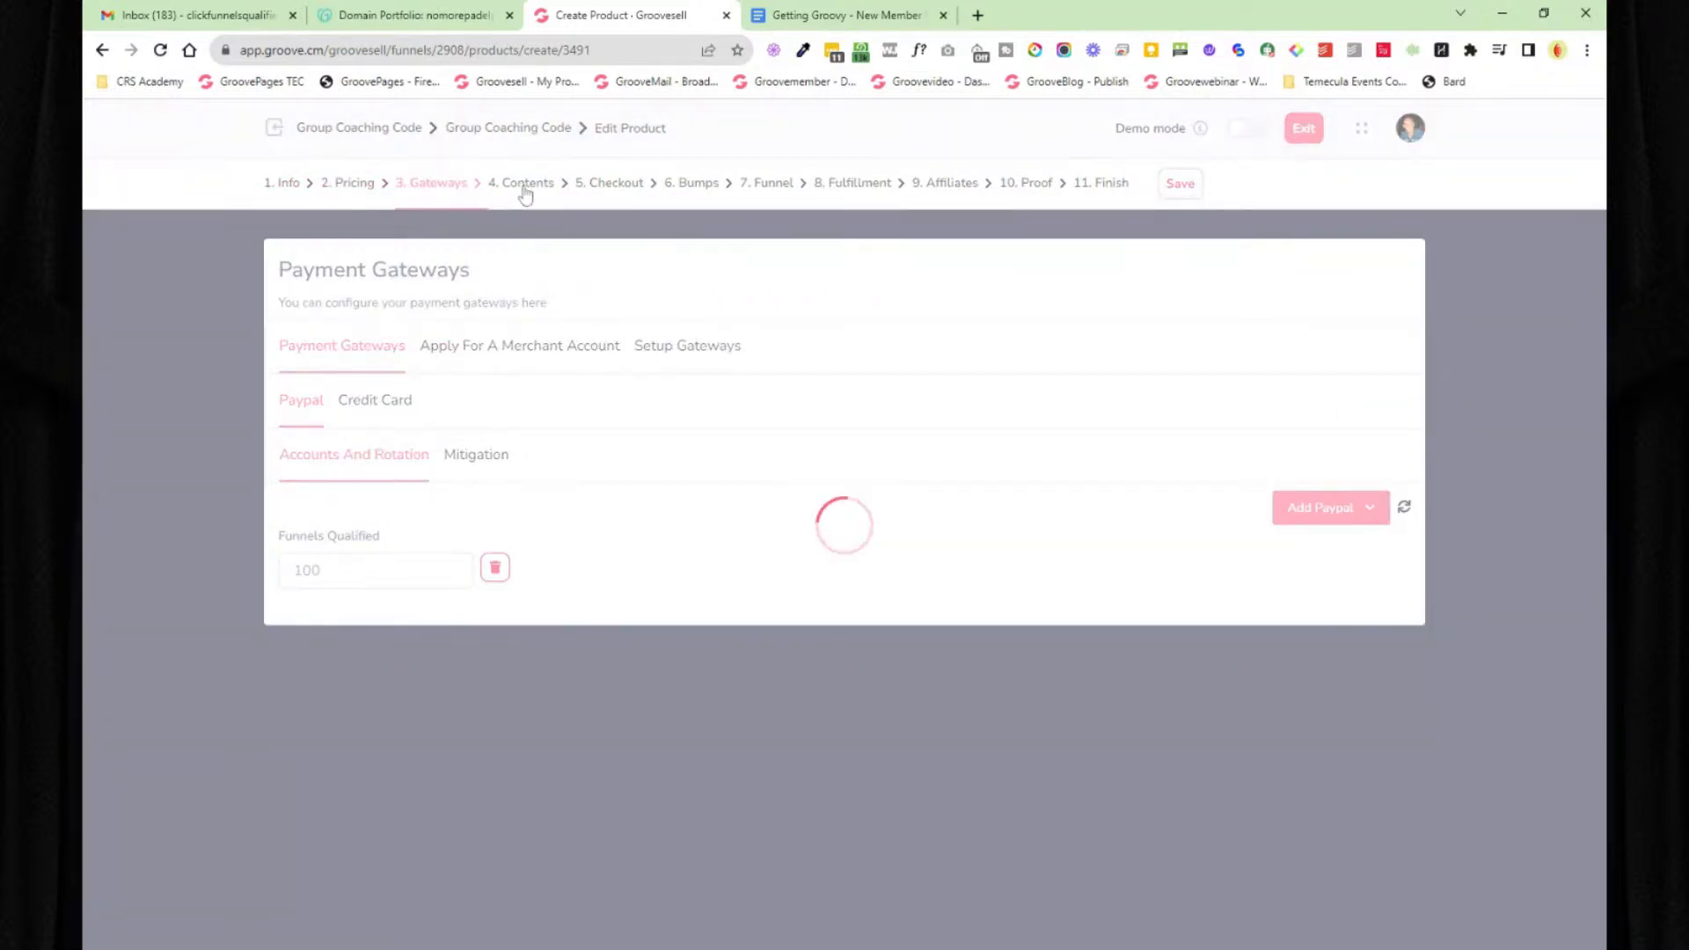
click(525, 186)
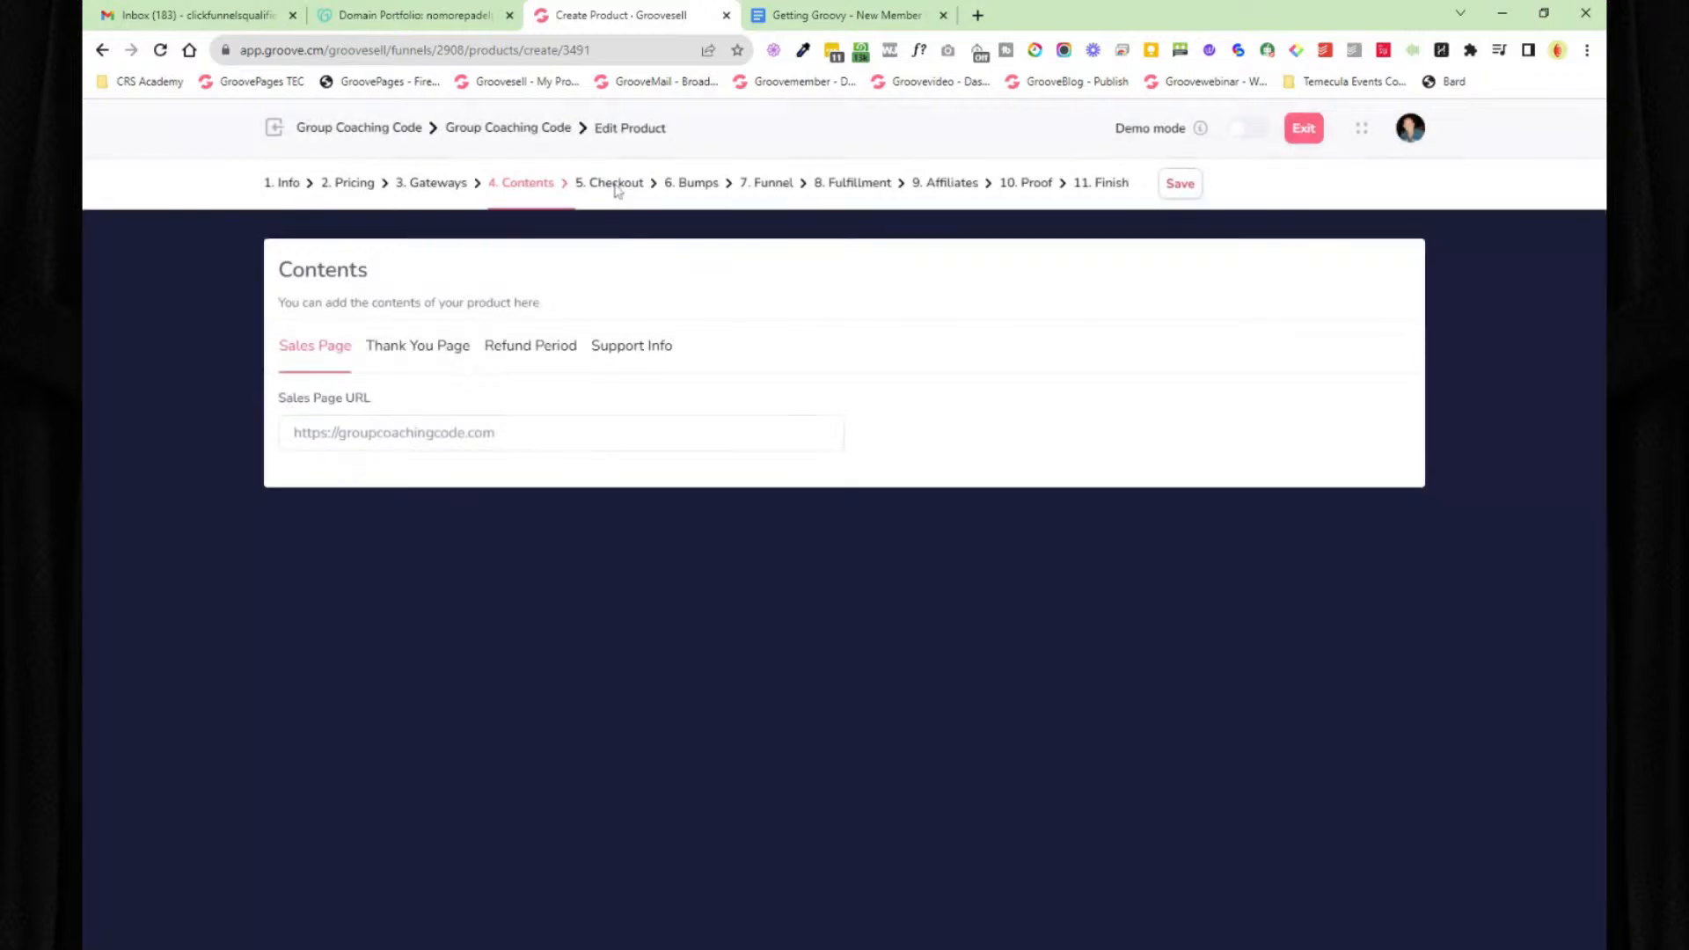
click(616, 184)
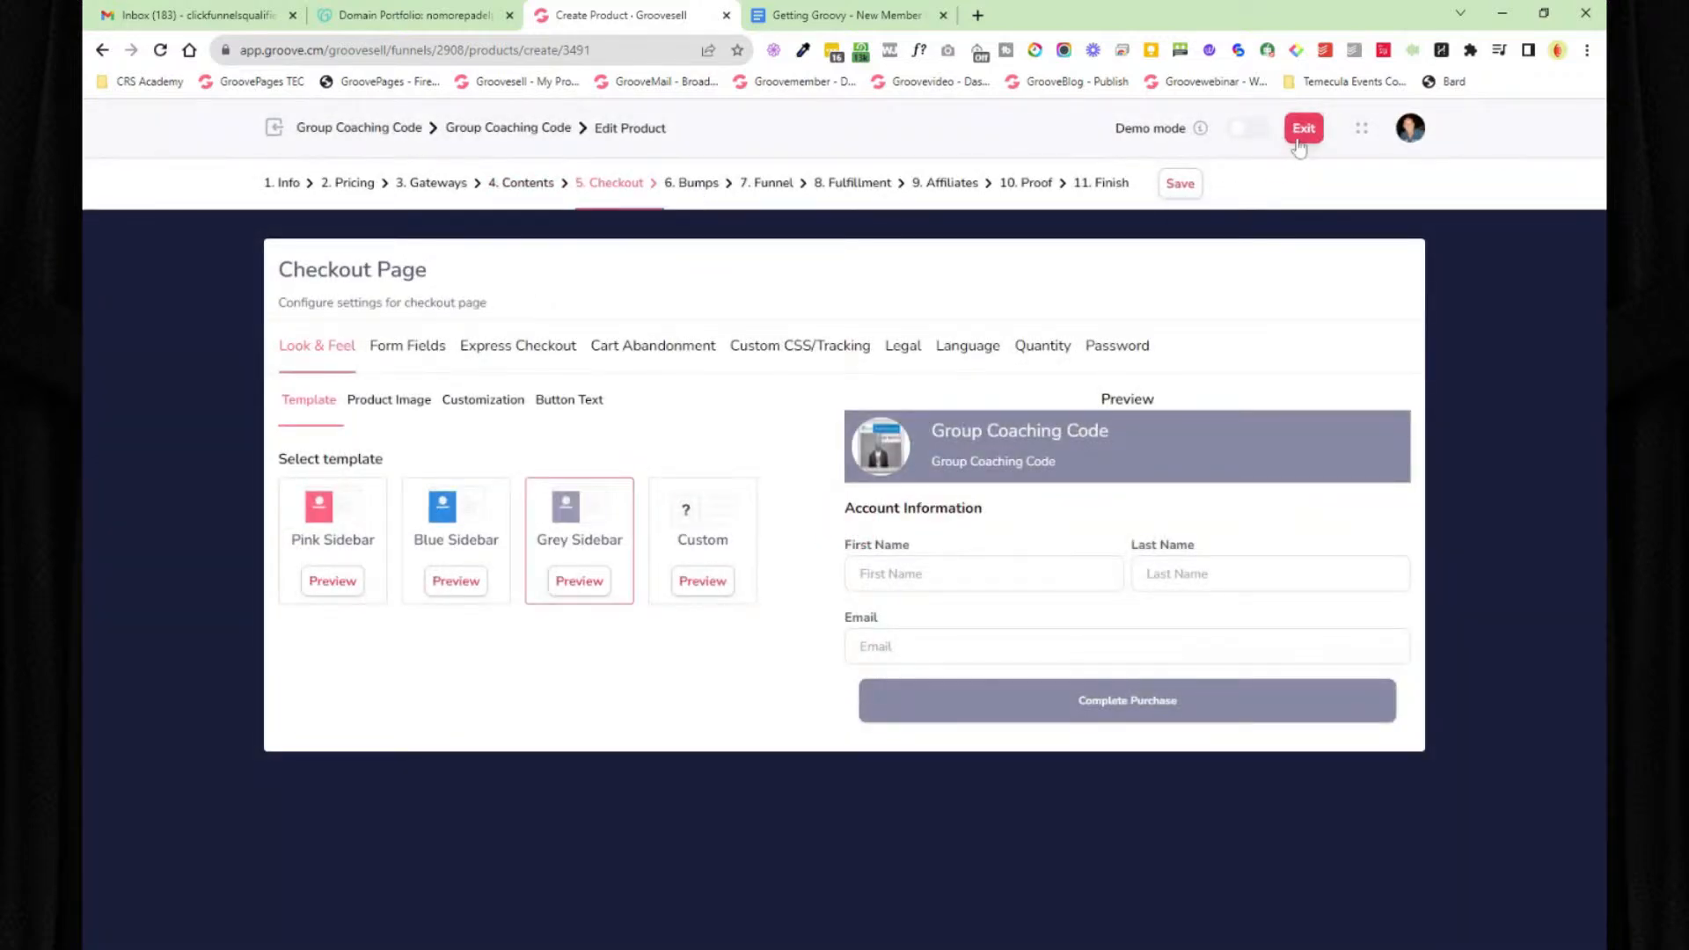
- Exit the product editor to the funnel's dashboard and view GrooveSell's Affiliates and Customers options
click(1301, 129)
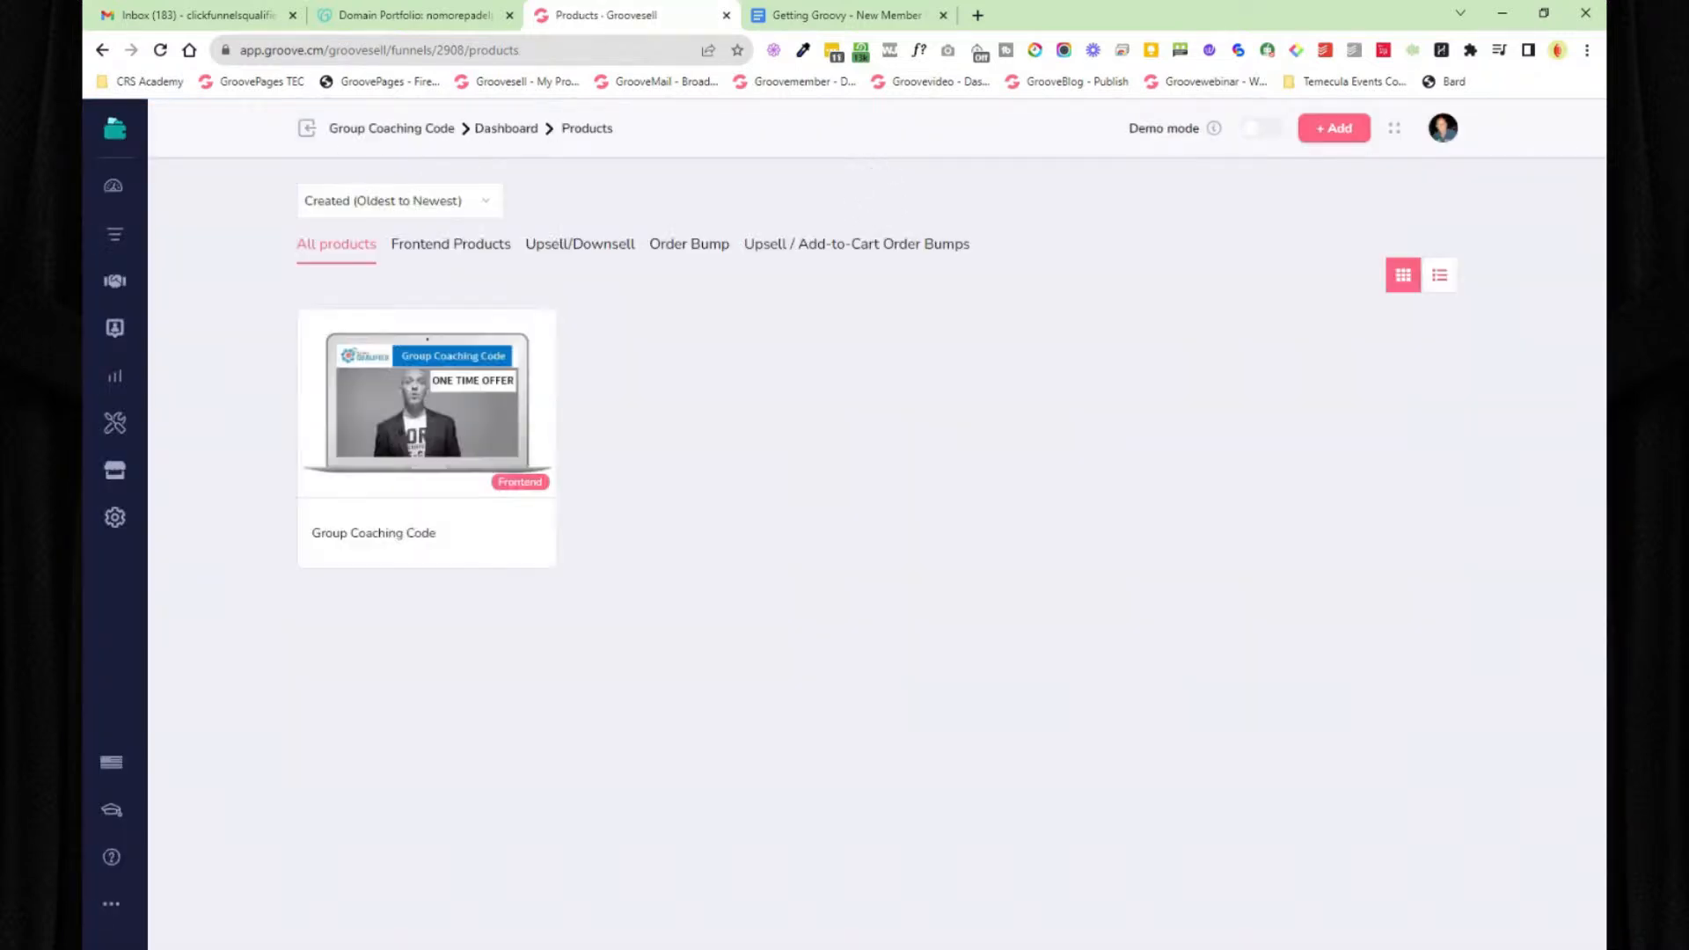
click(306, 130)
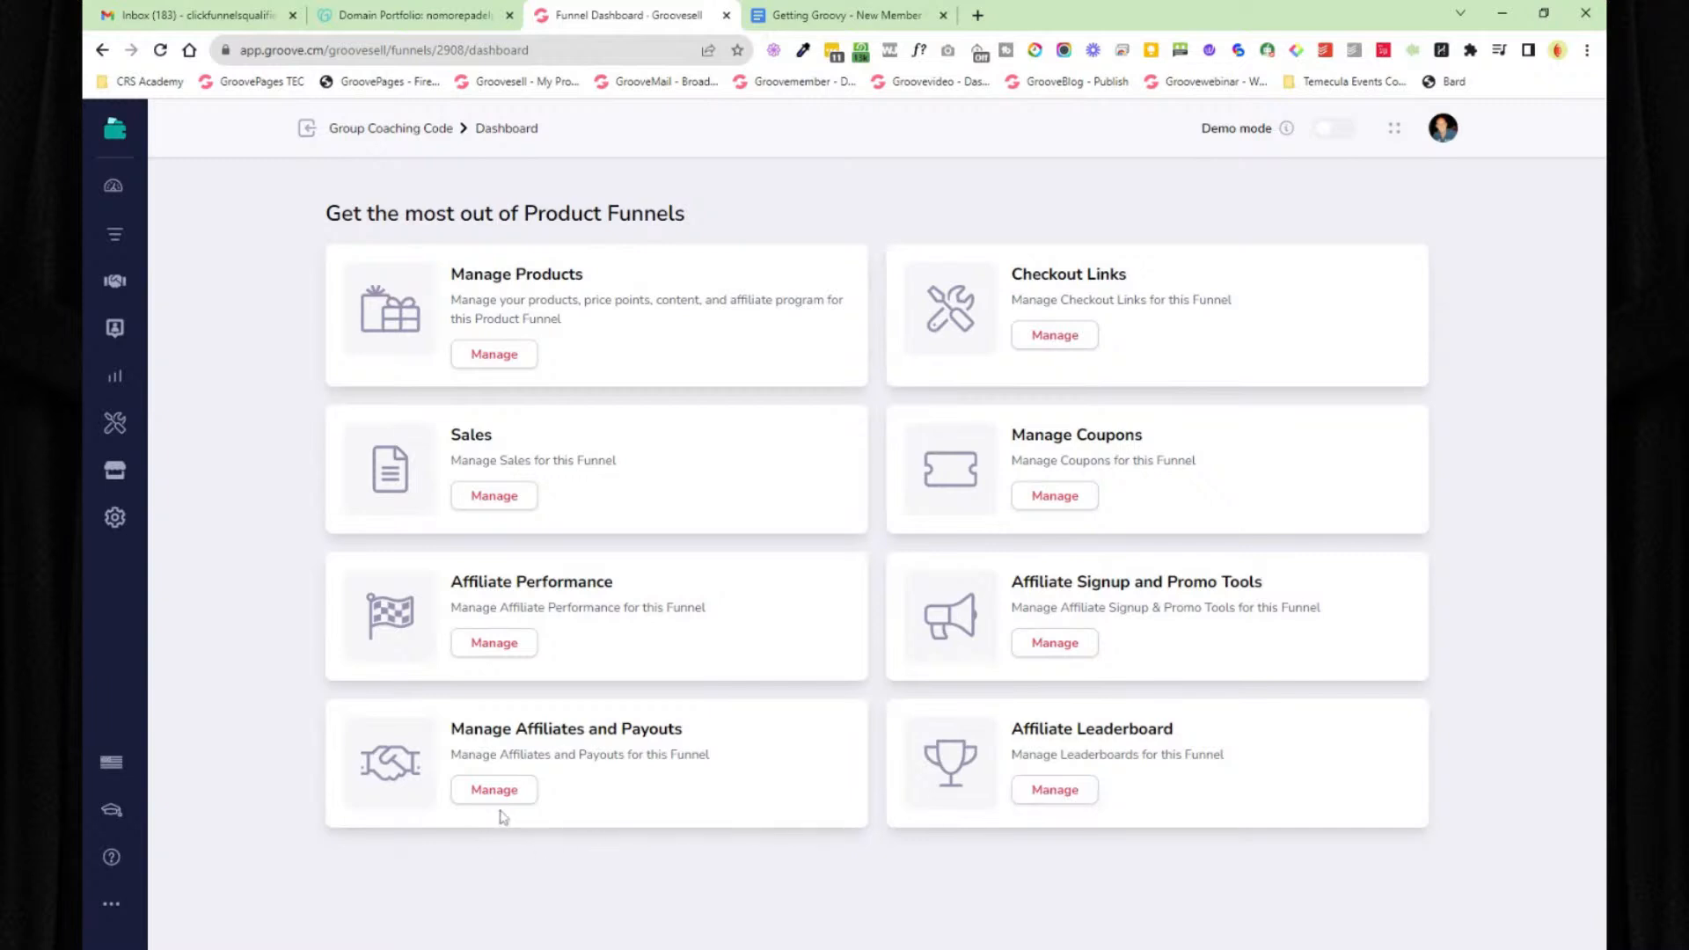
click(116, 280)
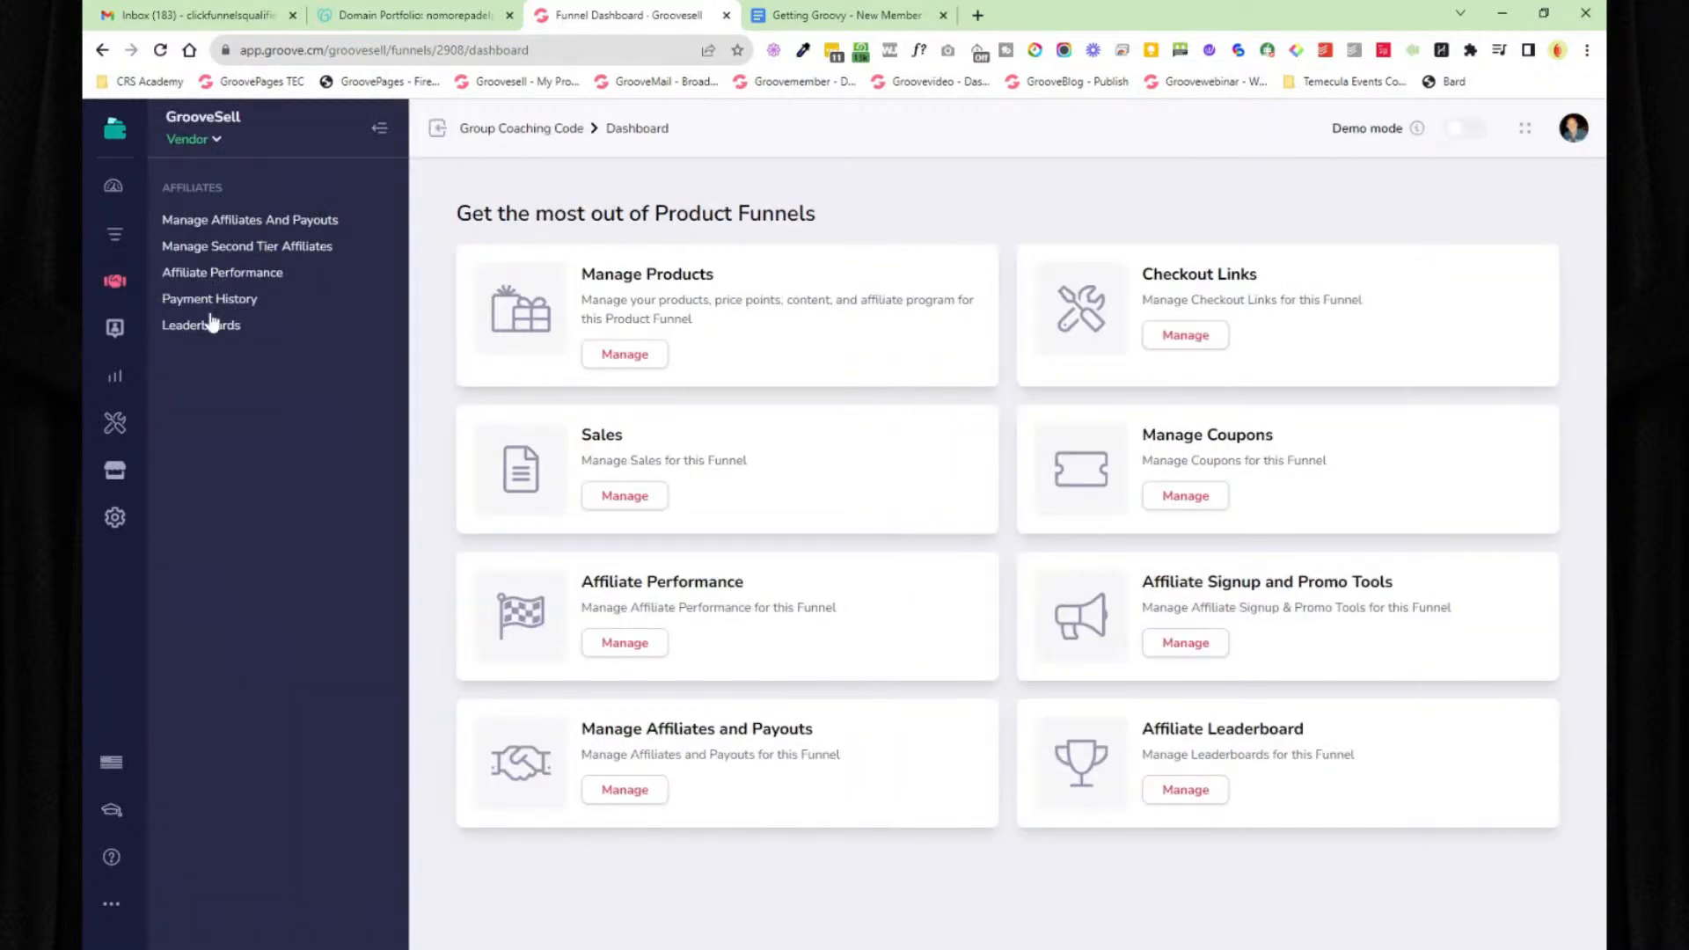
click(115, 327)
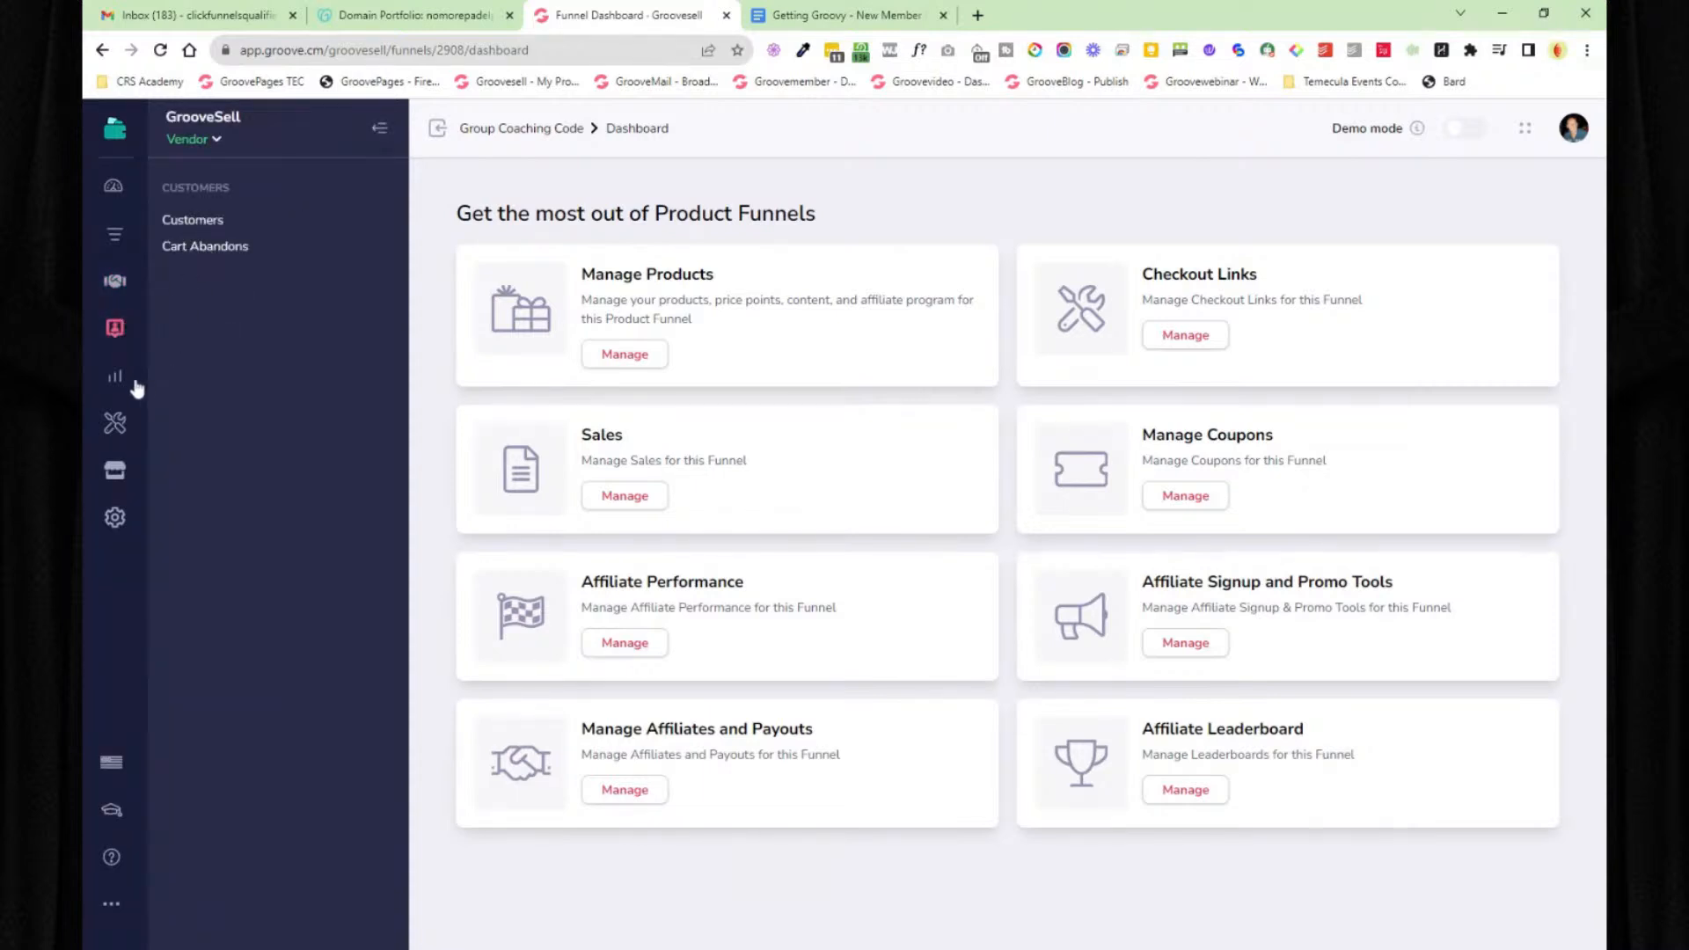
- Turn on demo mode, and view the Reporting and Tools options and the vendor settings
click(1465, 130)
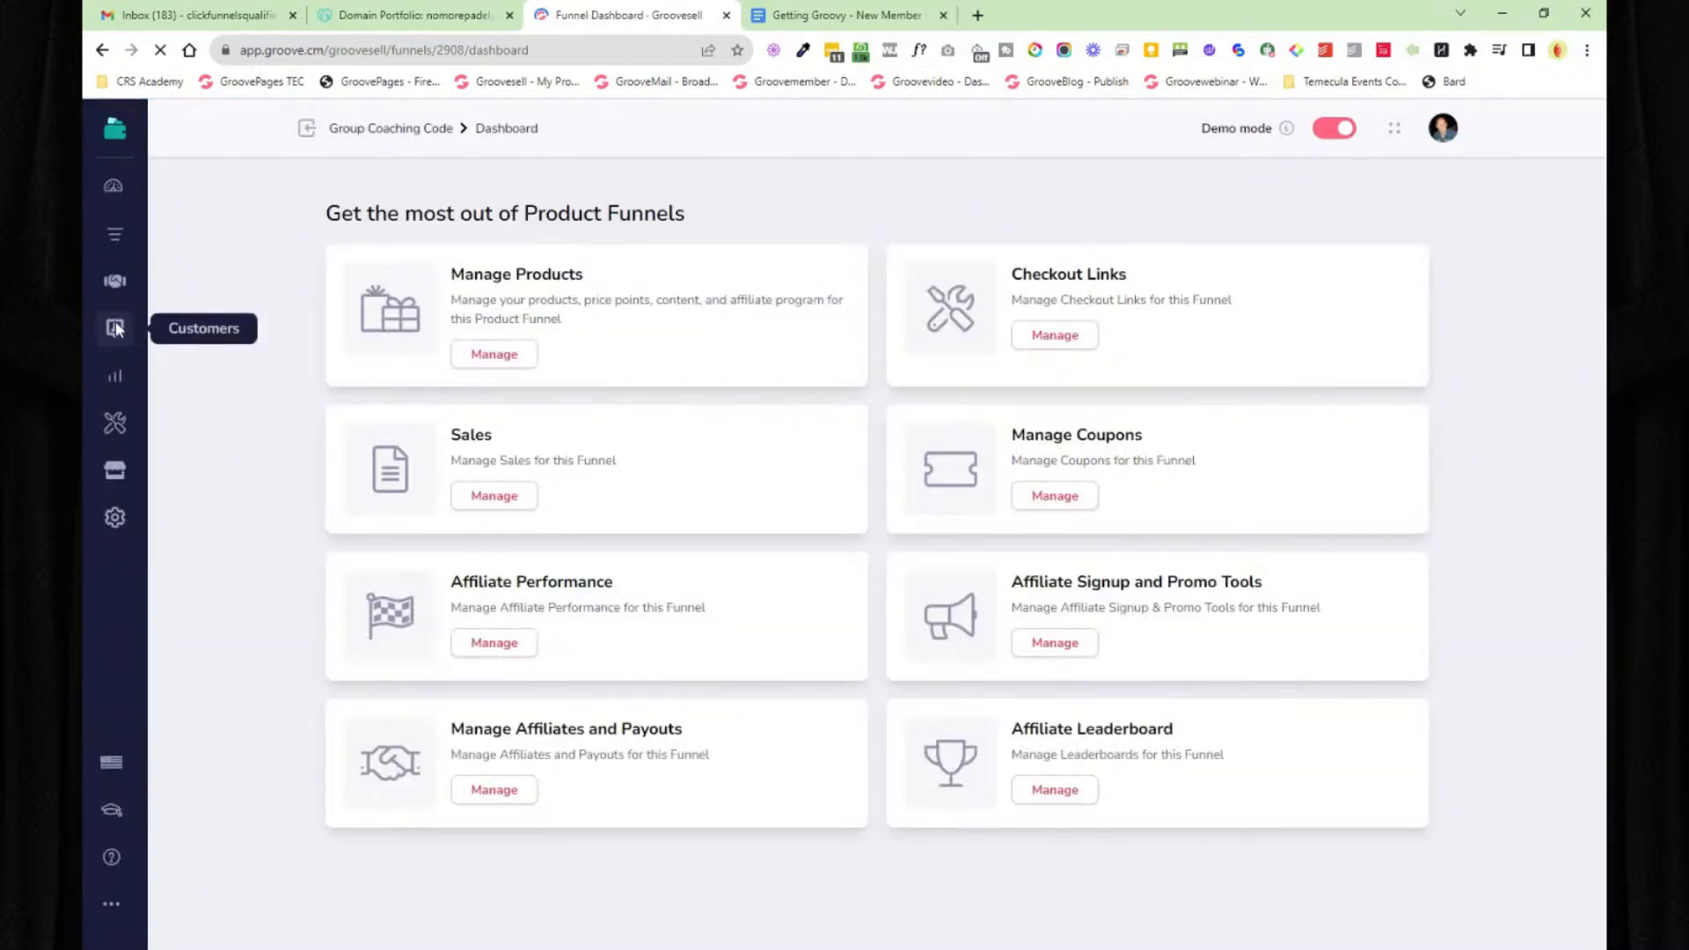
click(115, 377)
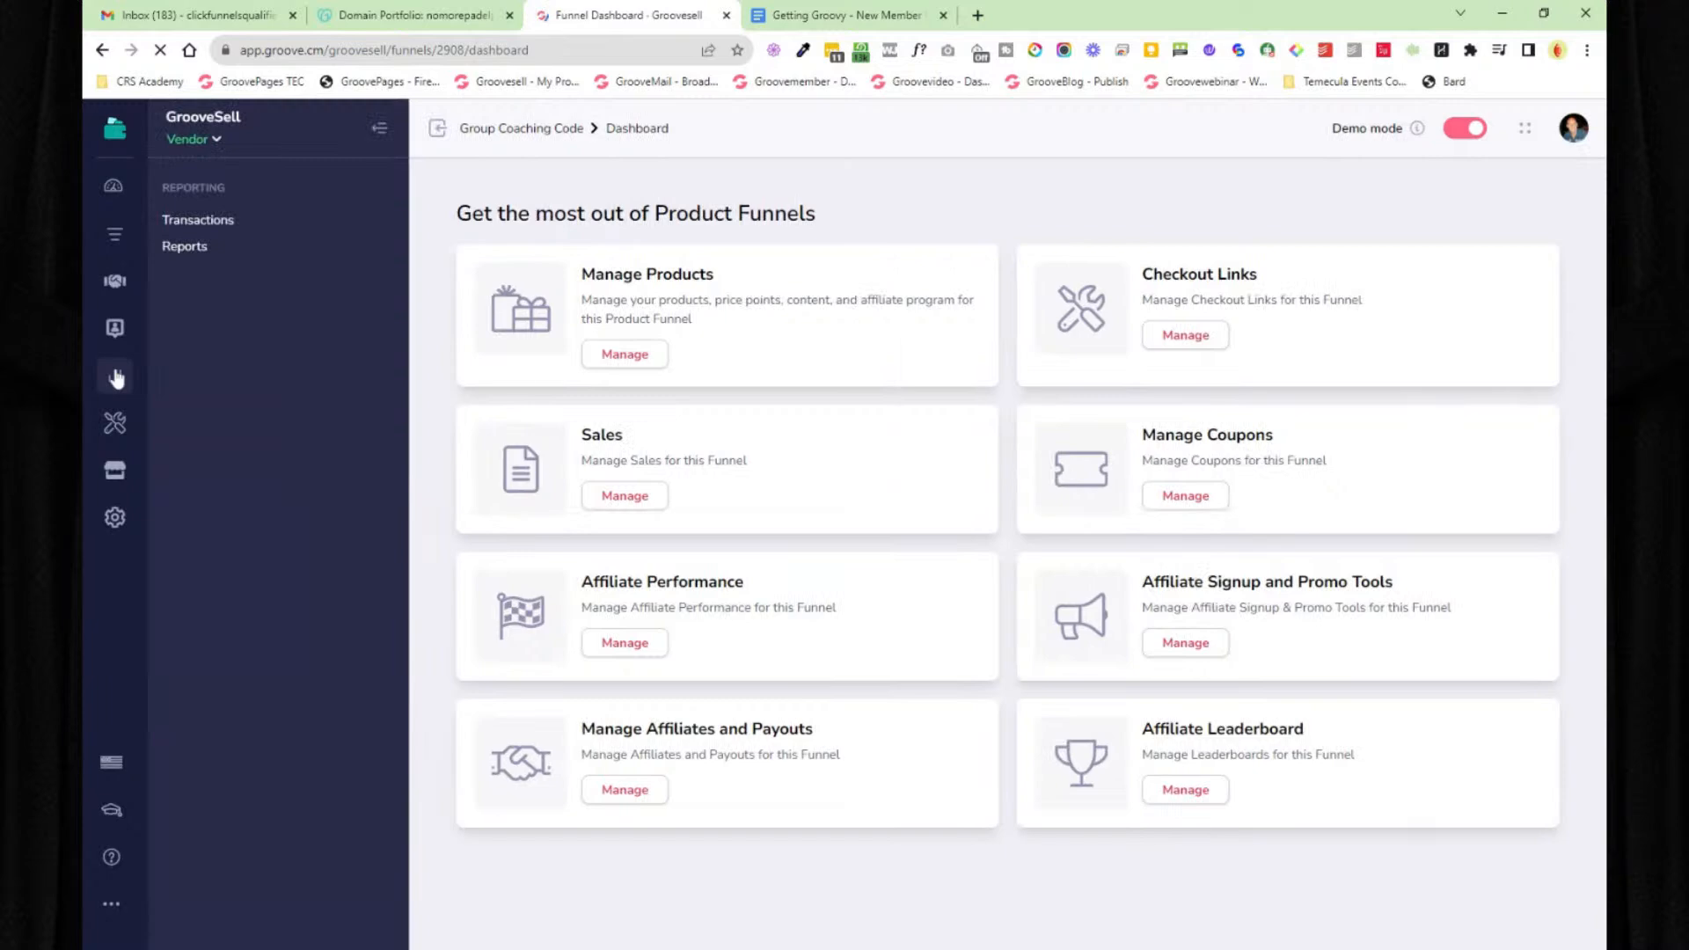
click(115, 425)
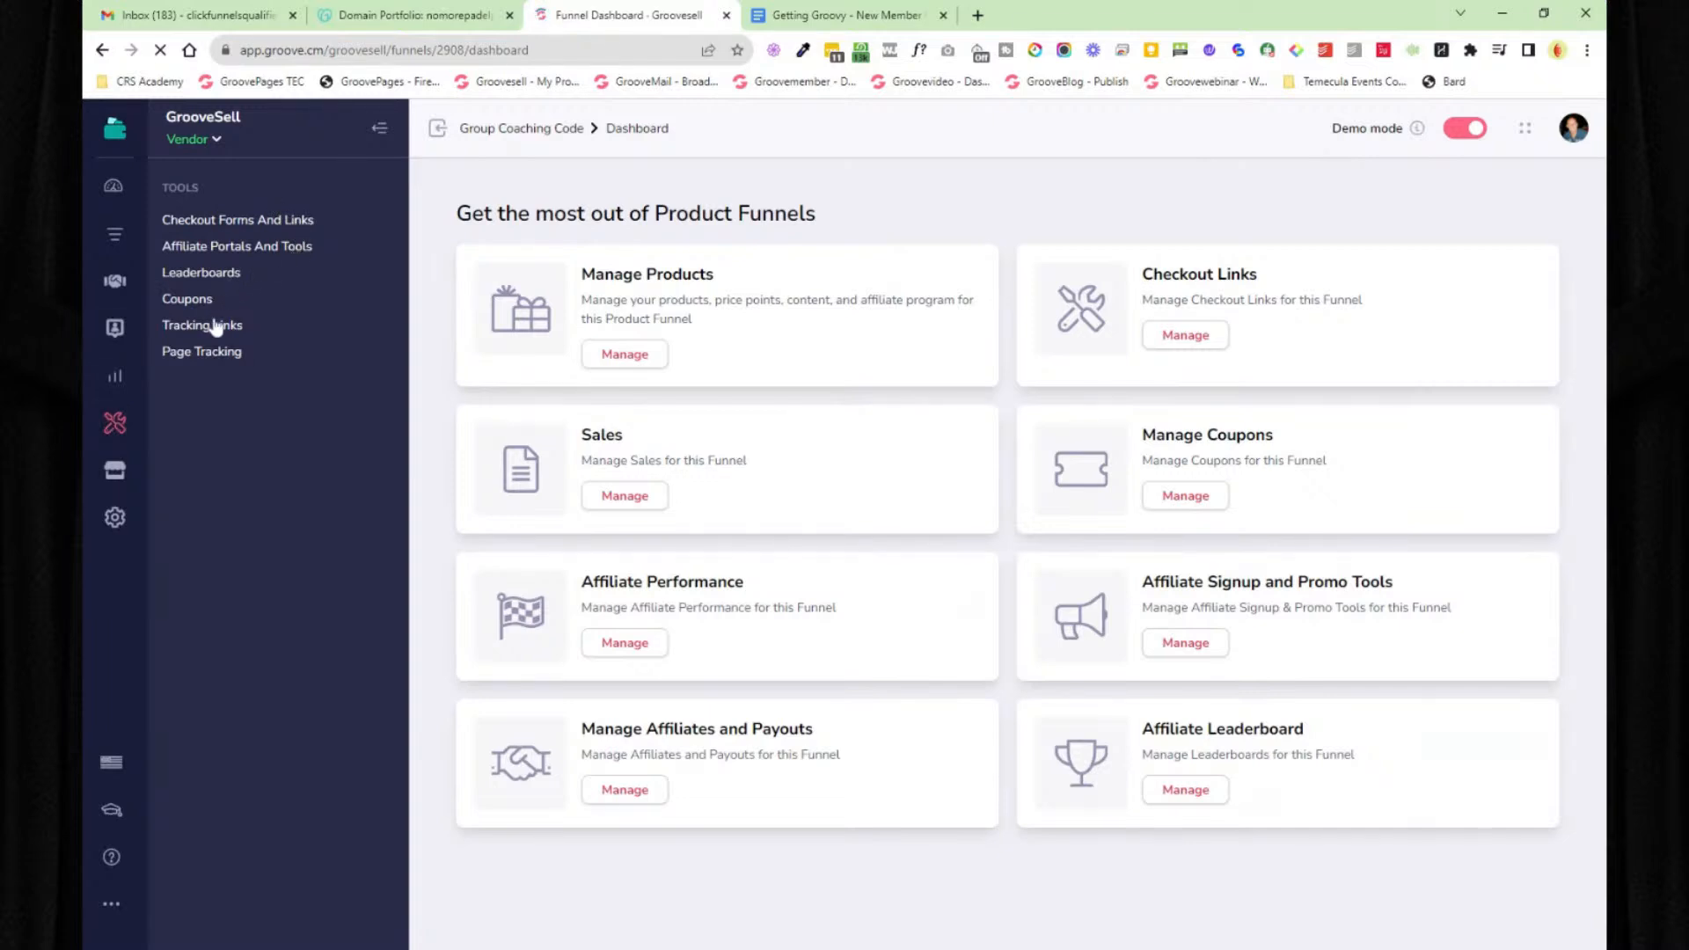
click(120, 526)
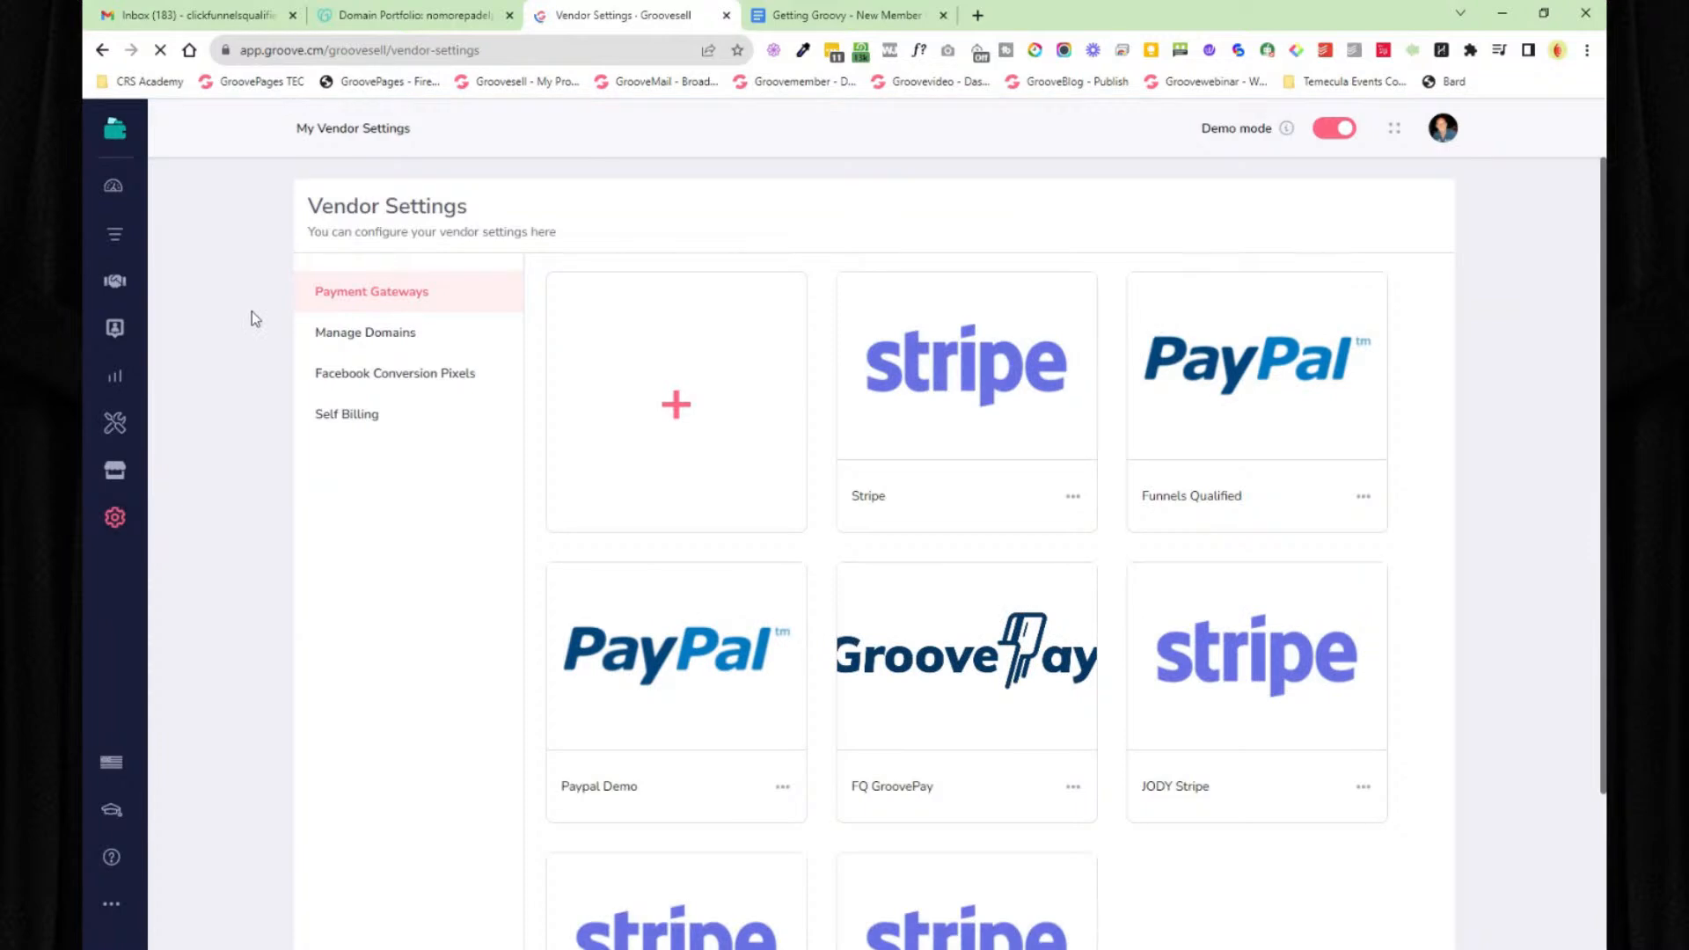
- Leave GrooveSell for the Groove dashboard, checking the onboarding roadmap in Google Docs while it loads
click(128, 172)
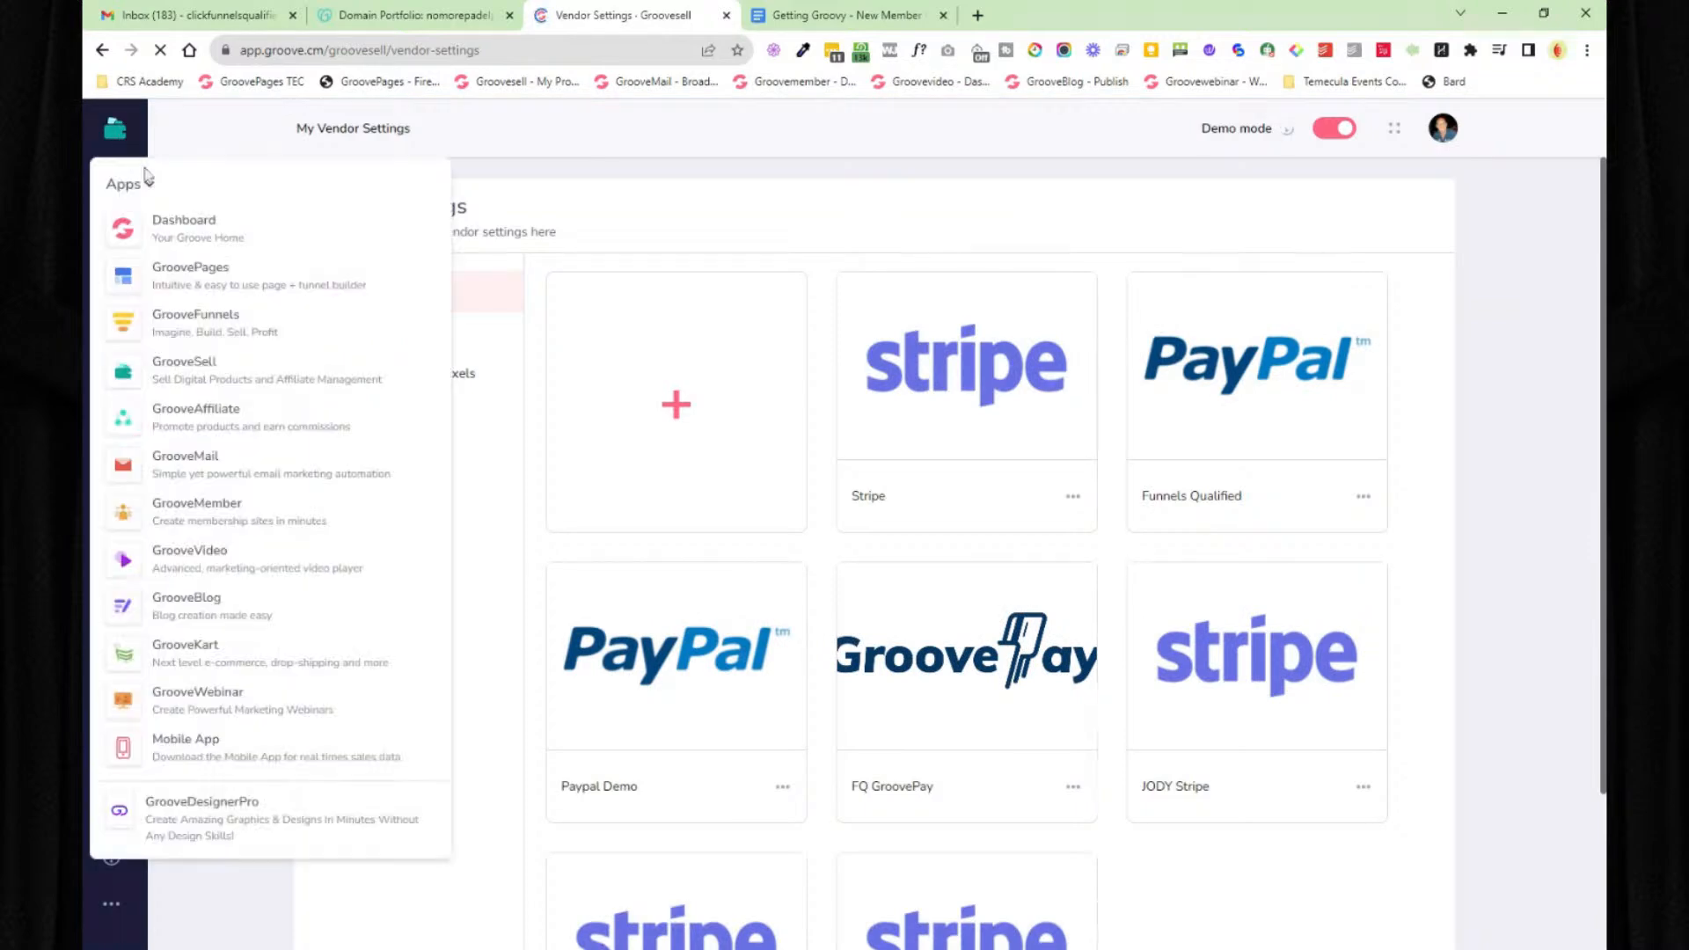
click(231, 215)
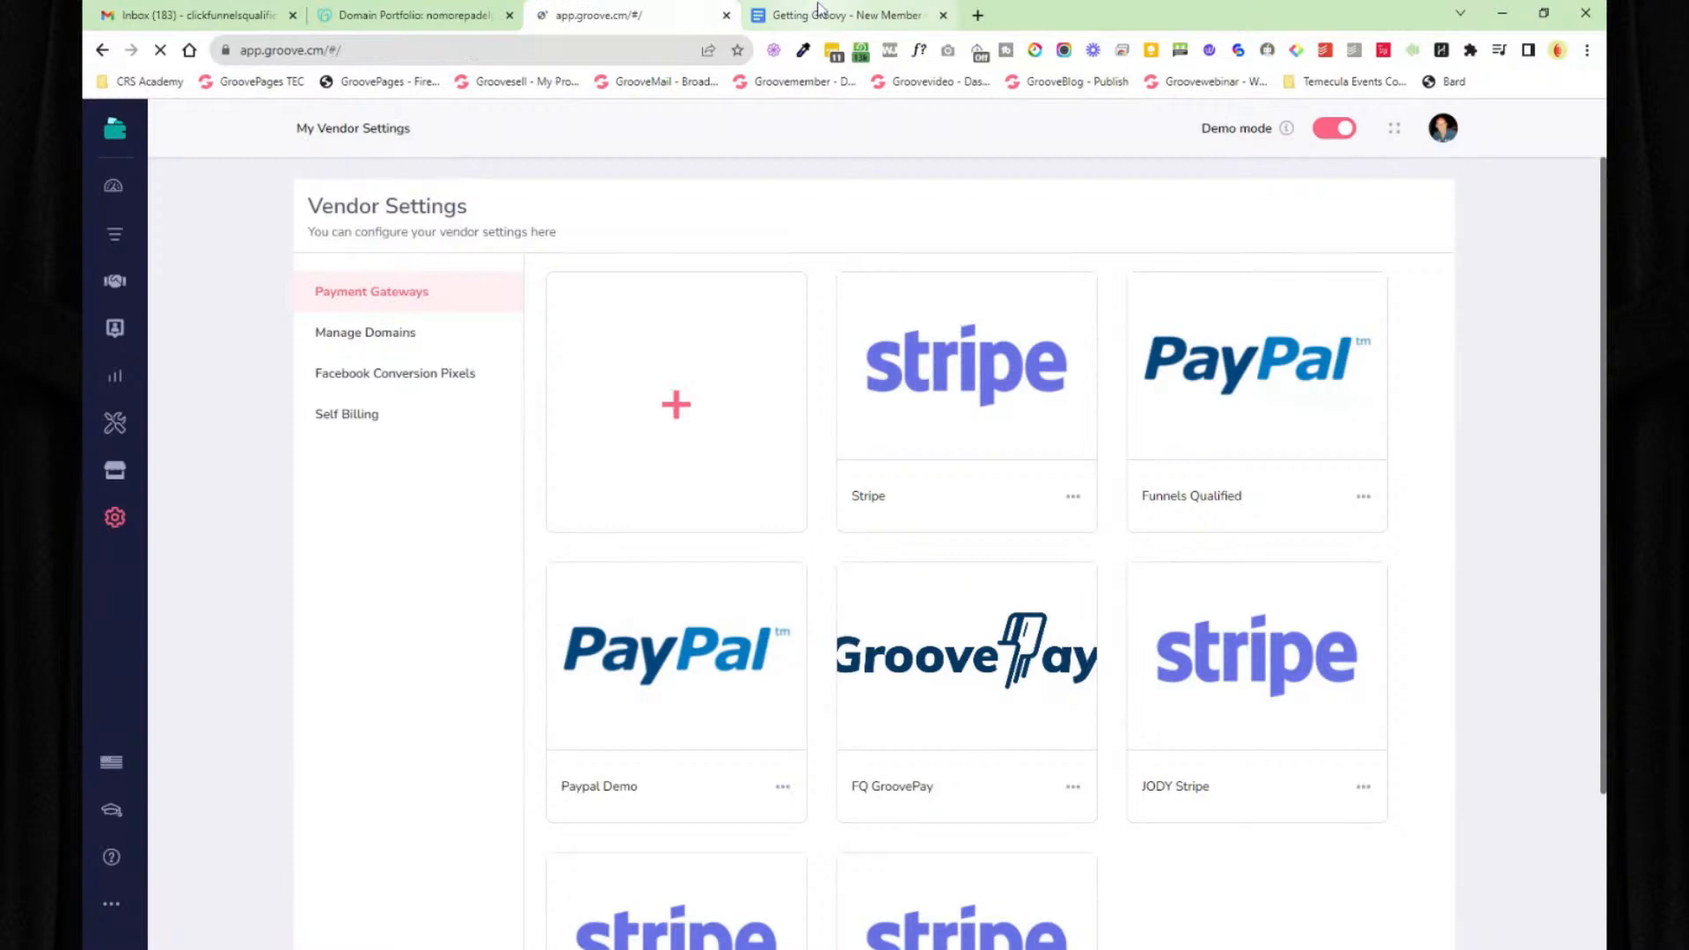
click(840, 15)
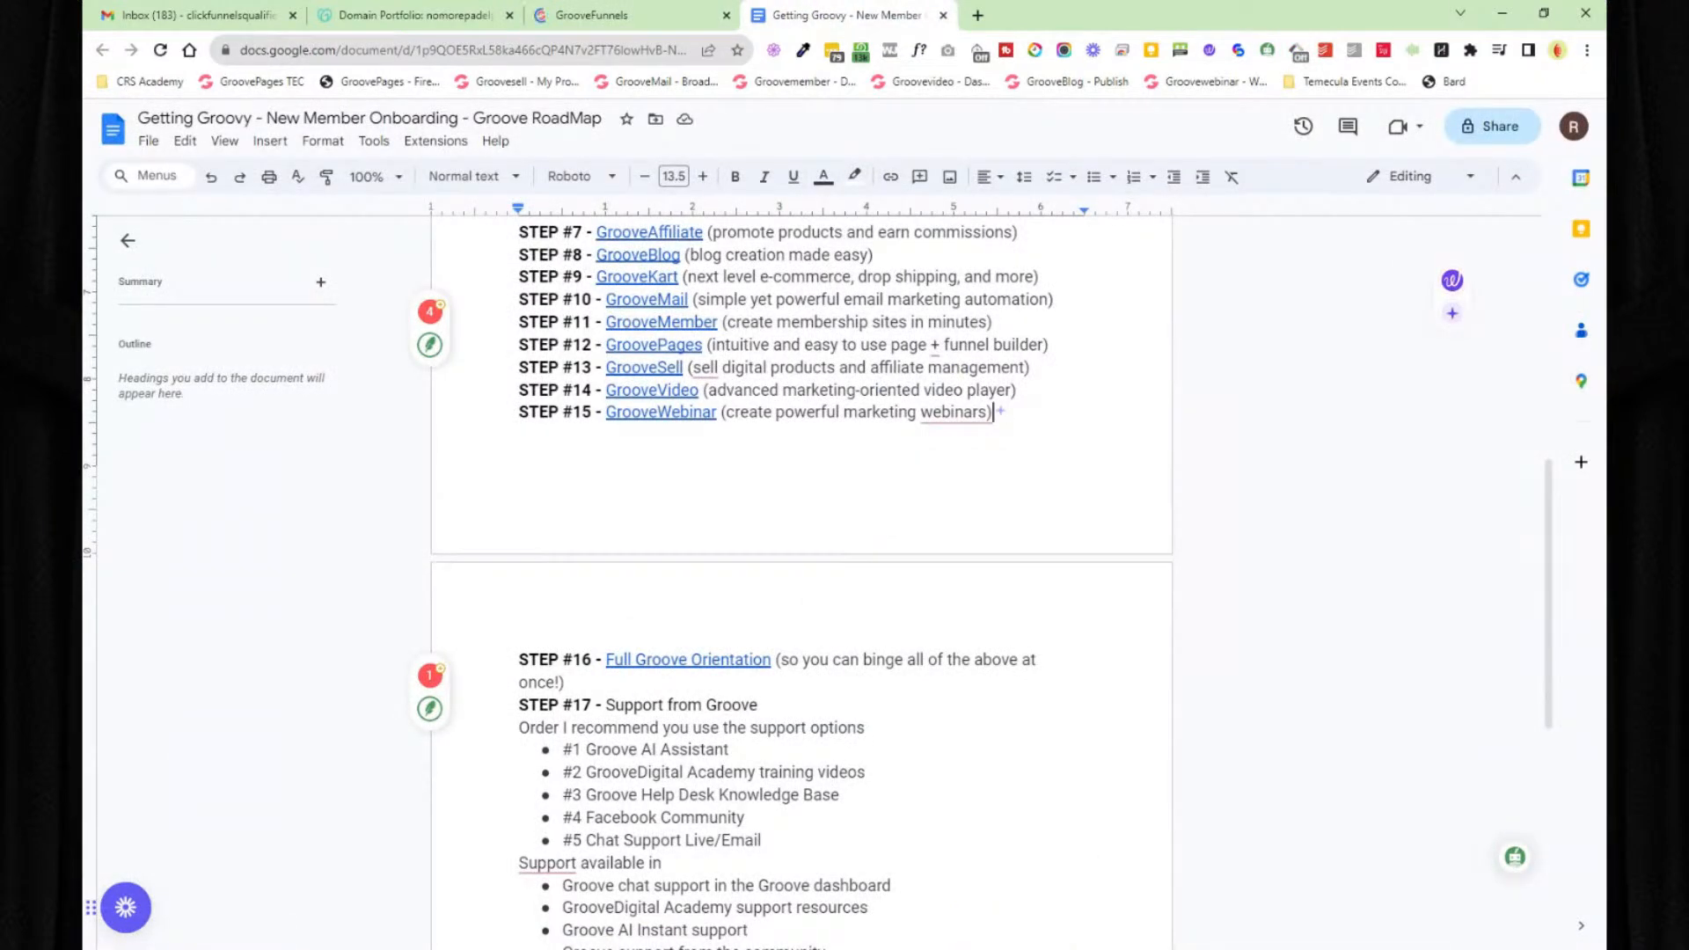
click(641, 21)
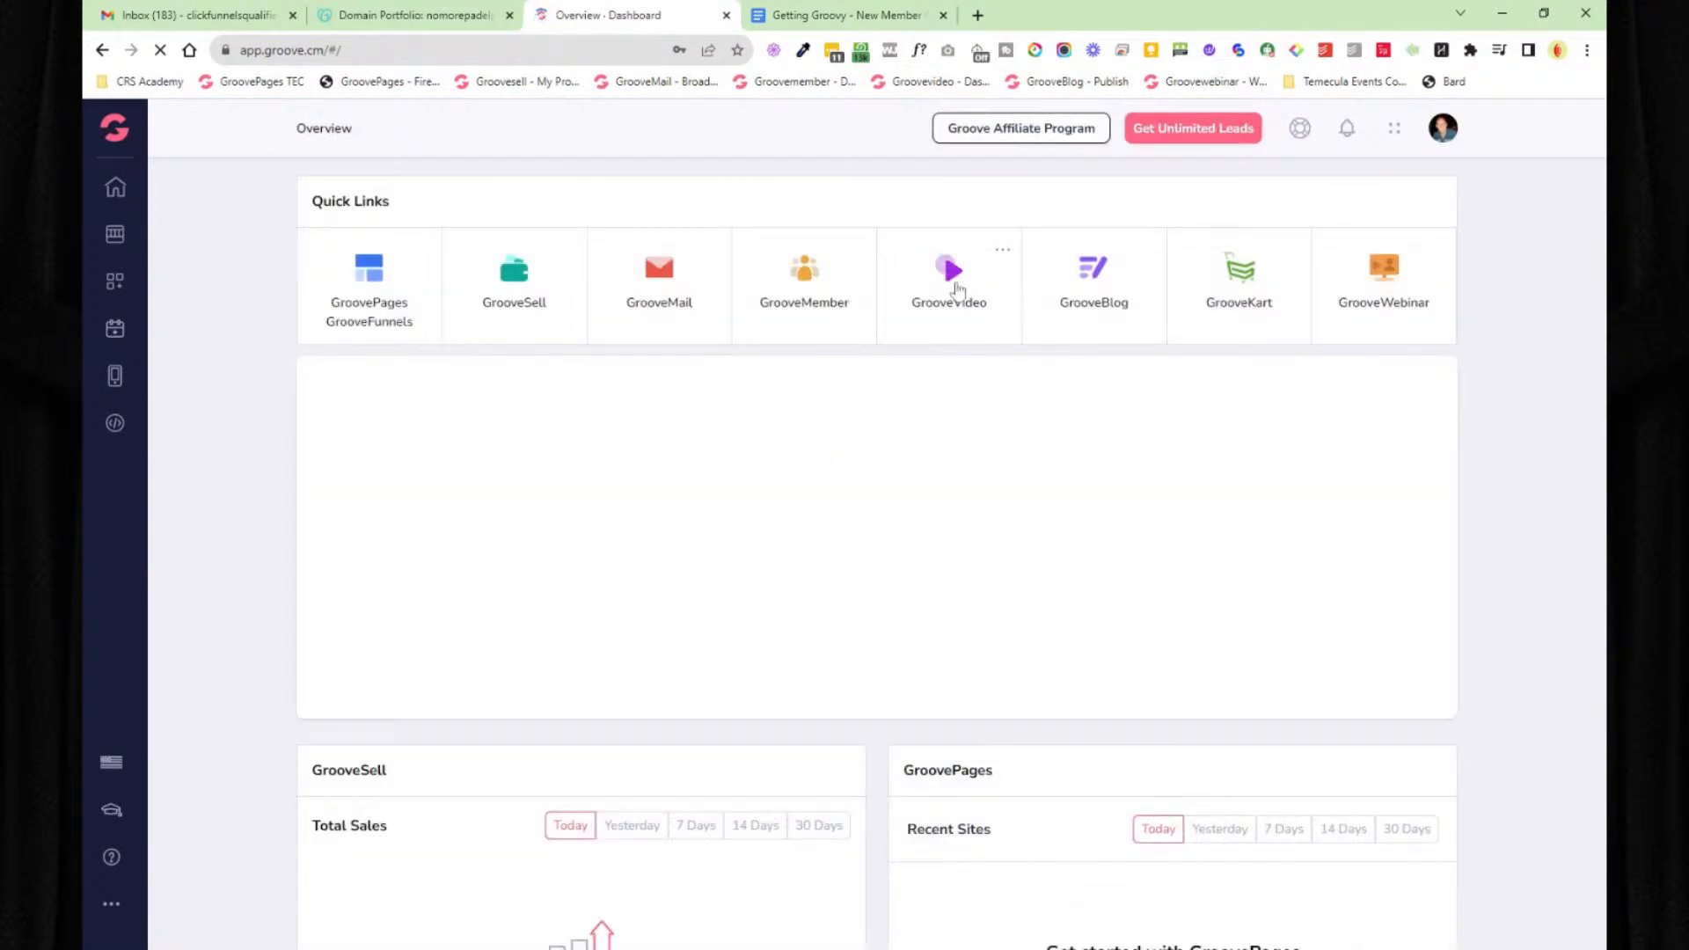
- Open GrooveVideo's video library and open the Groove.ai Bonuses Video for editing
click(957, 286)
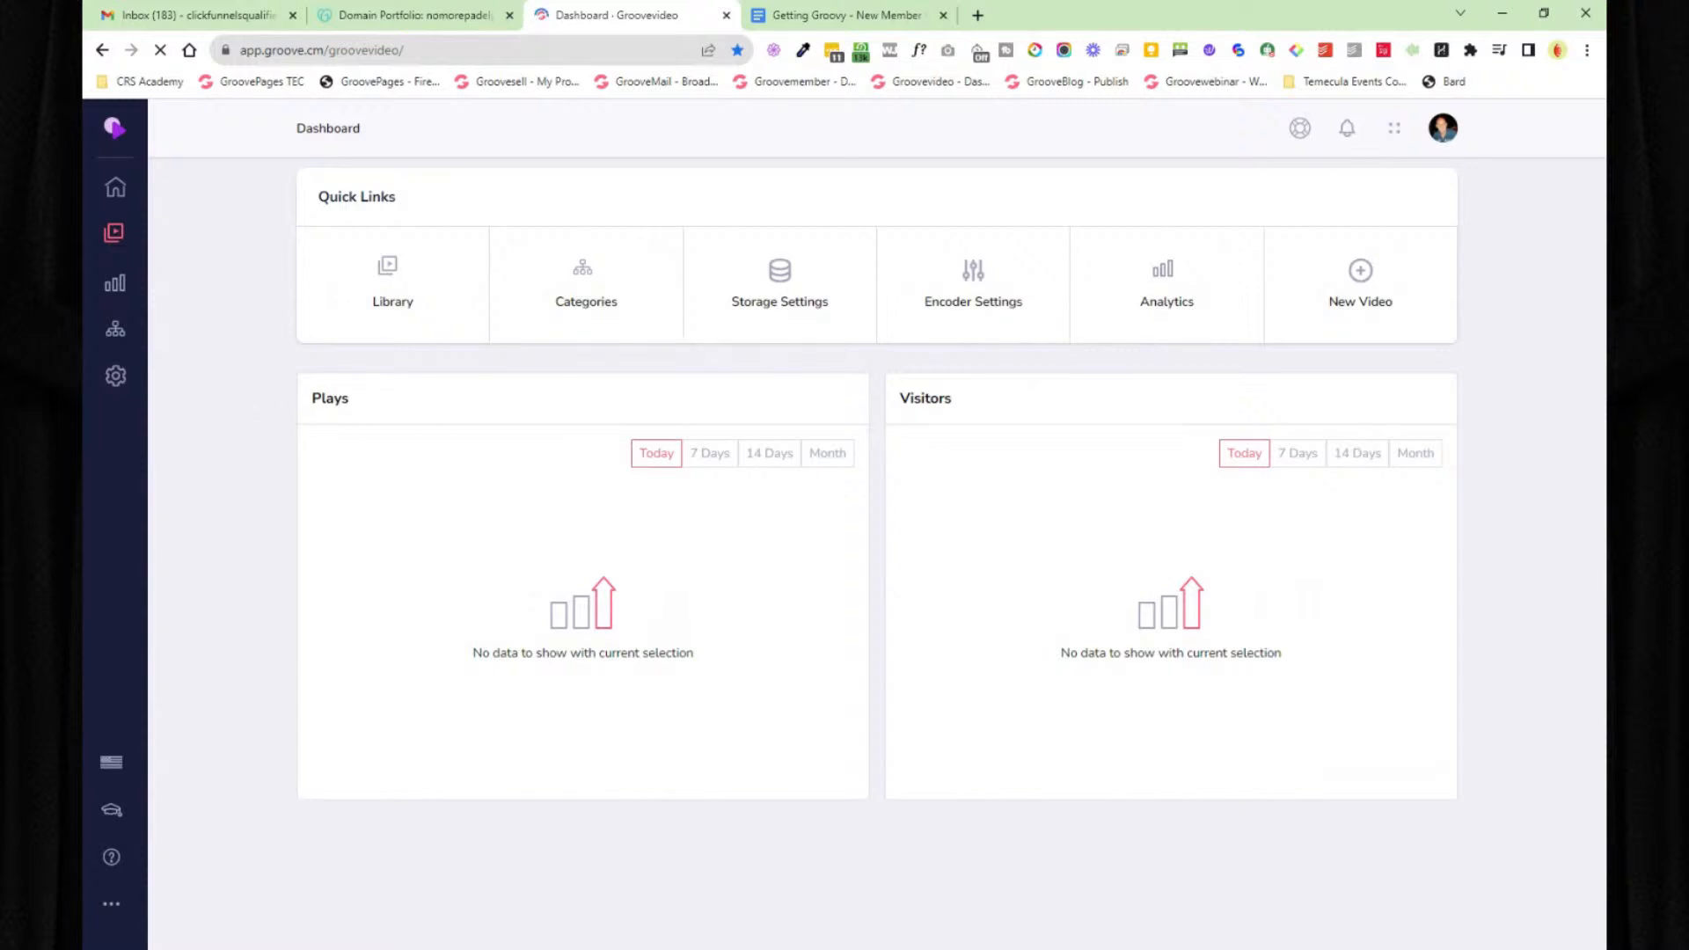
click(114, 238)
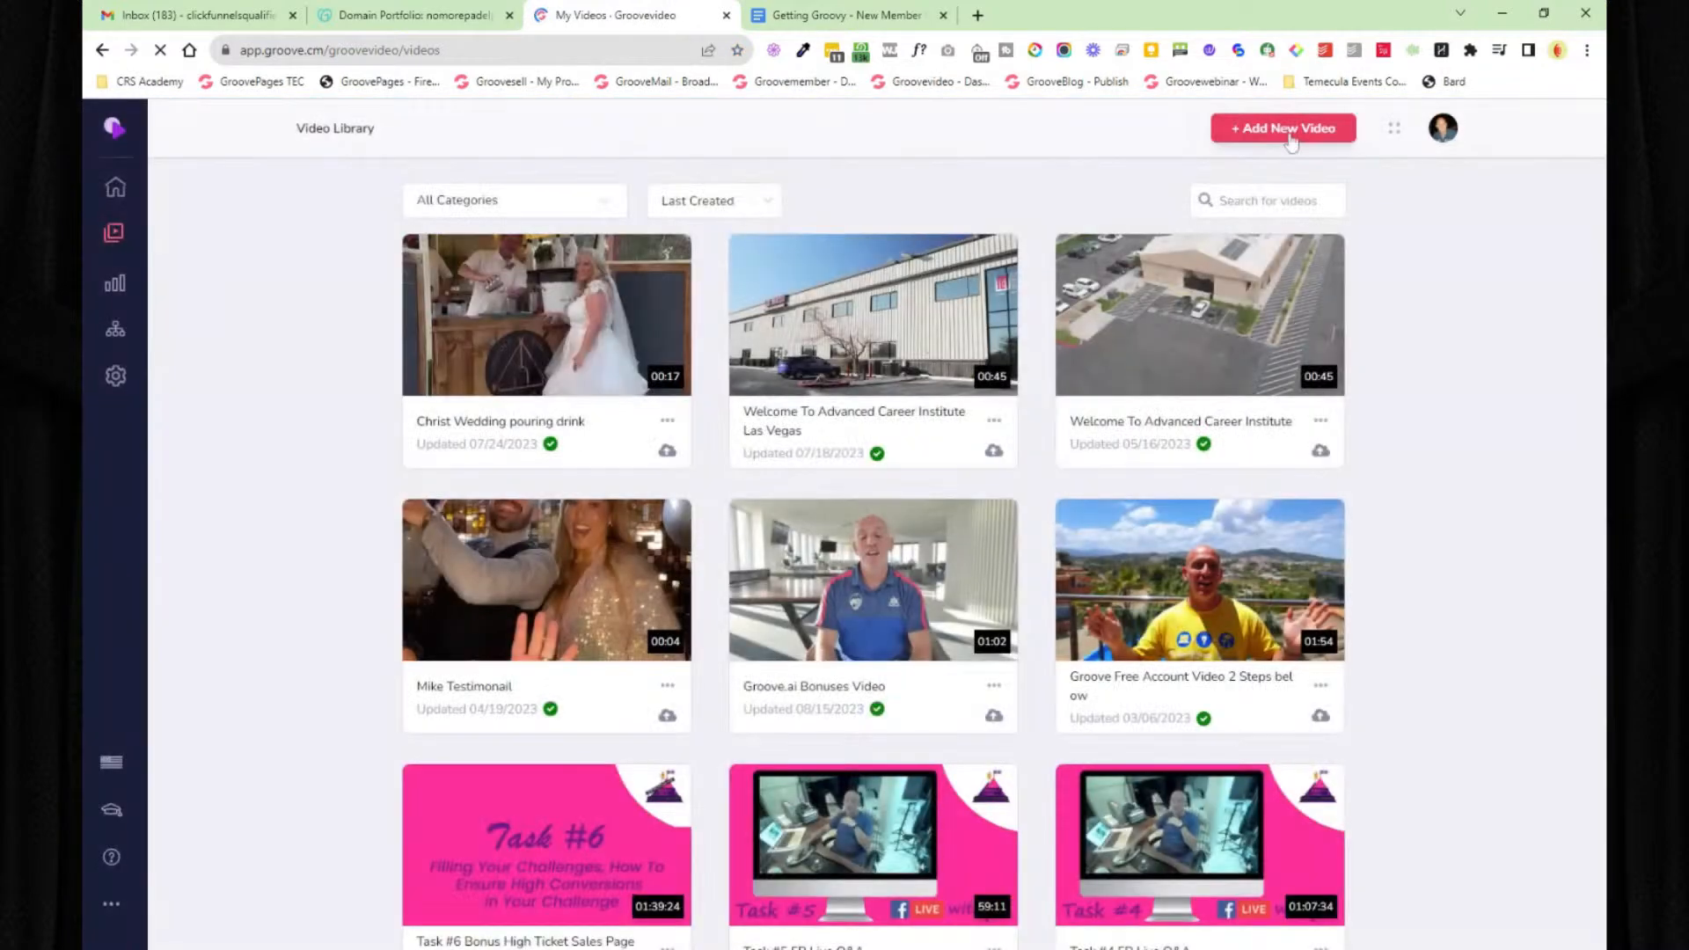
mouse_move(883, 594)
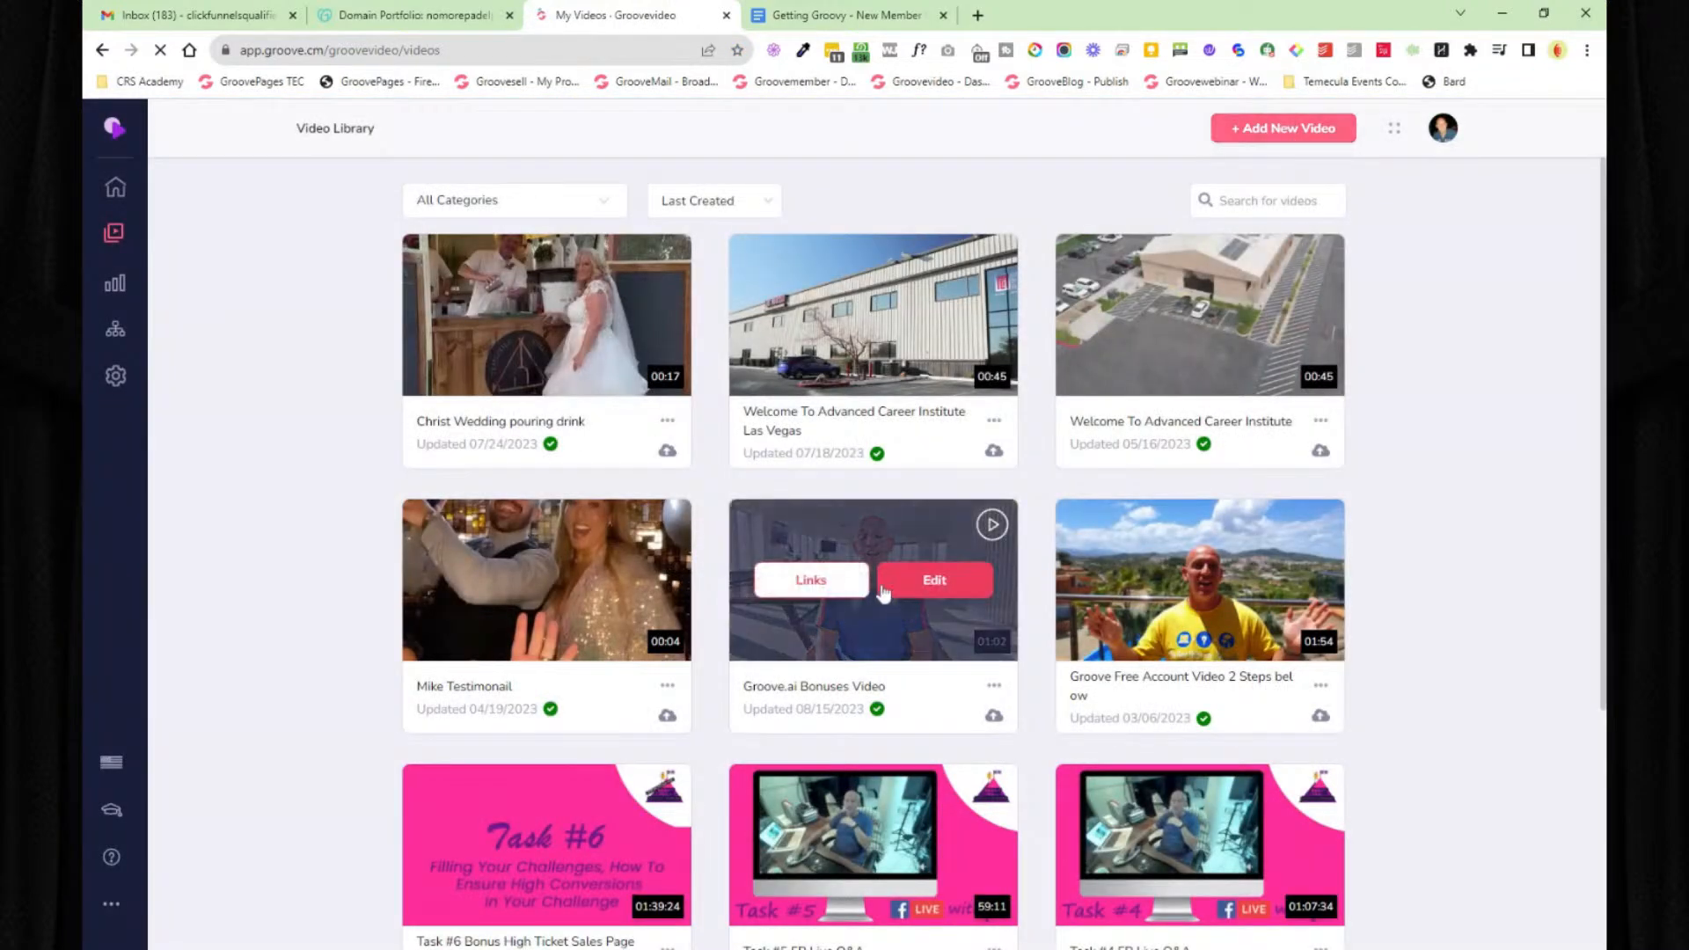
click(935, 580)
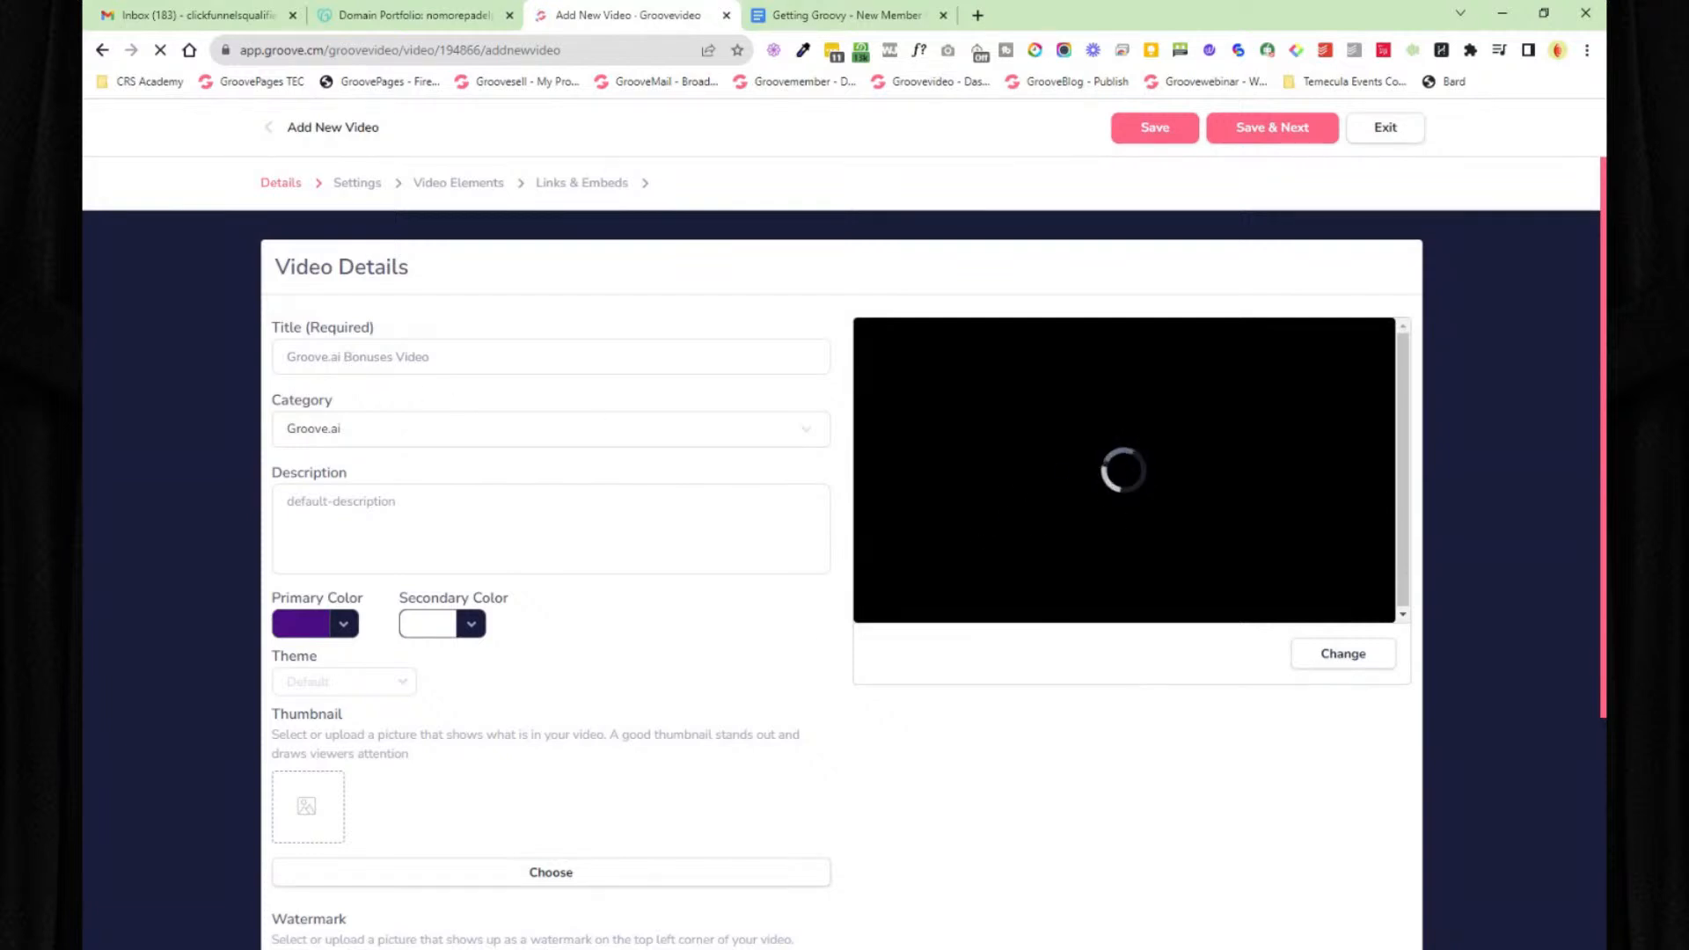
- Examine the video's details from the colors down to End Action, and save them to continue to the video settings
click(319, 626)
click(478, 670)
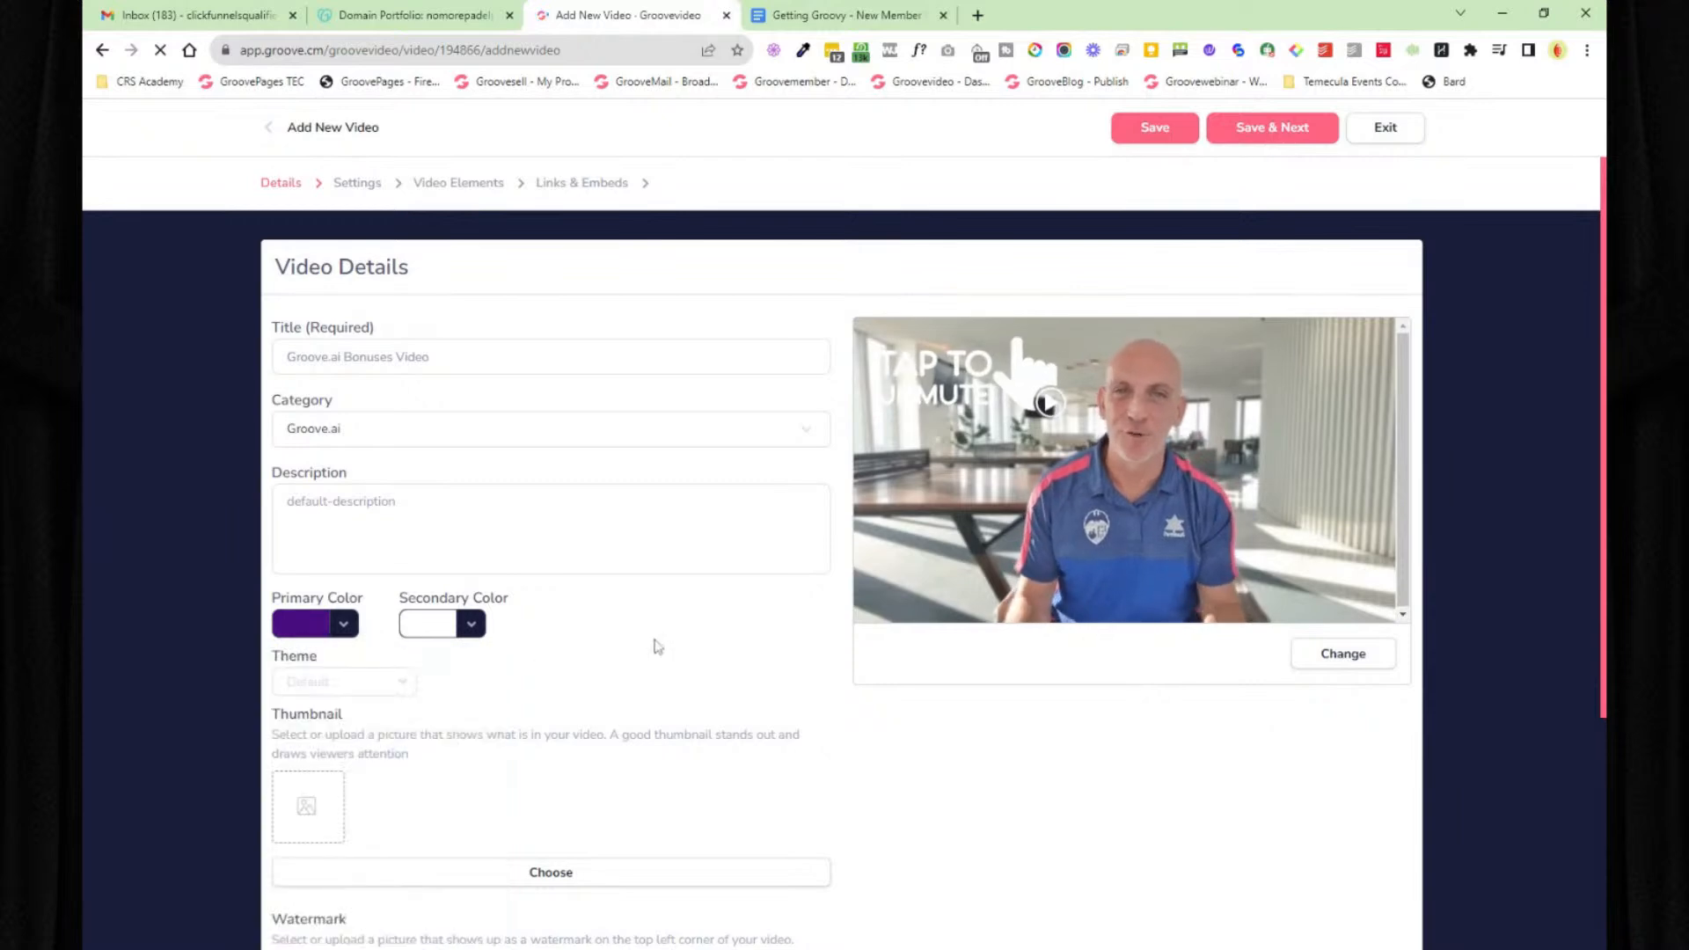
scroll(715, 627, down, 2)
scroll(715, 627, down, 2)
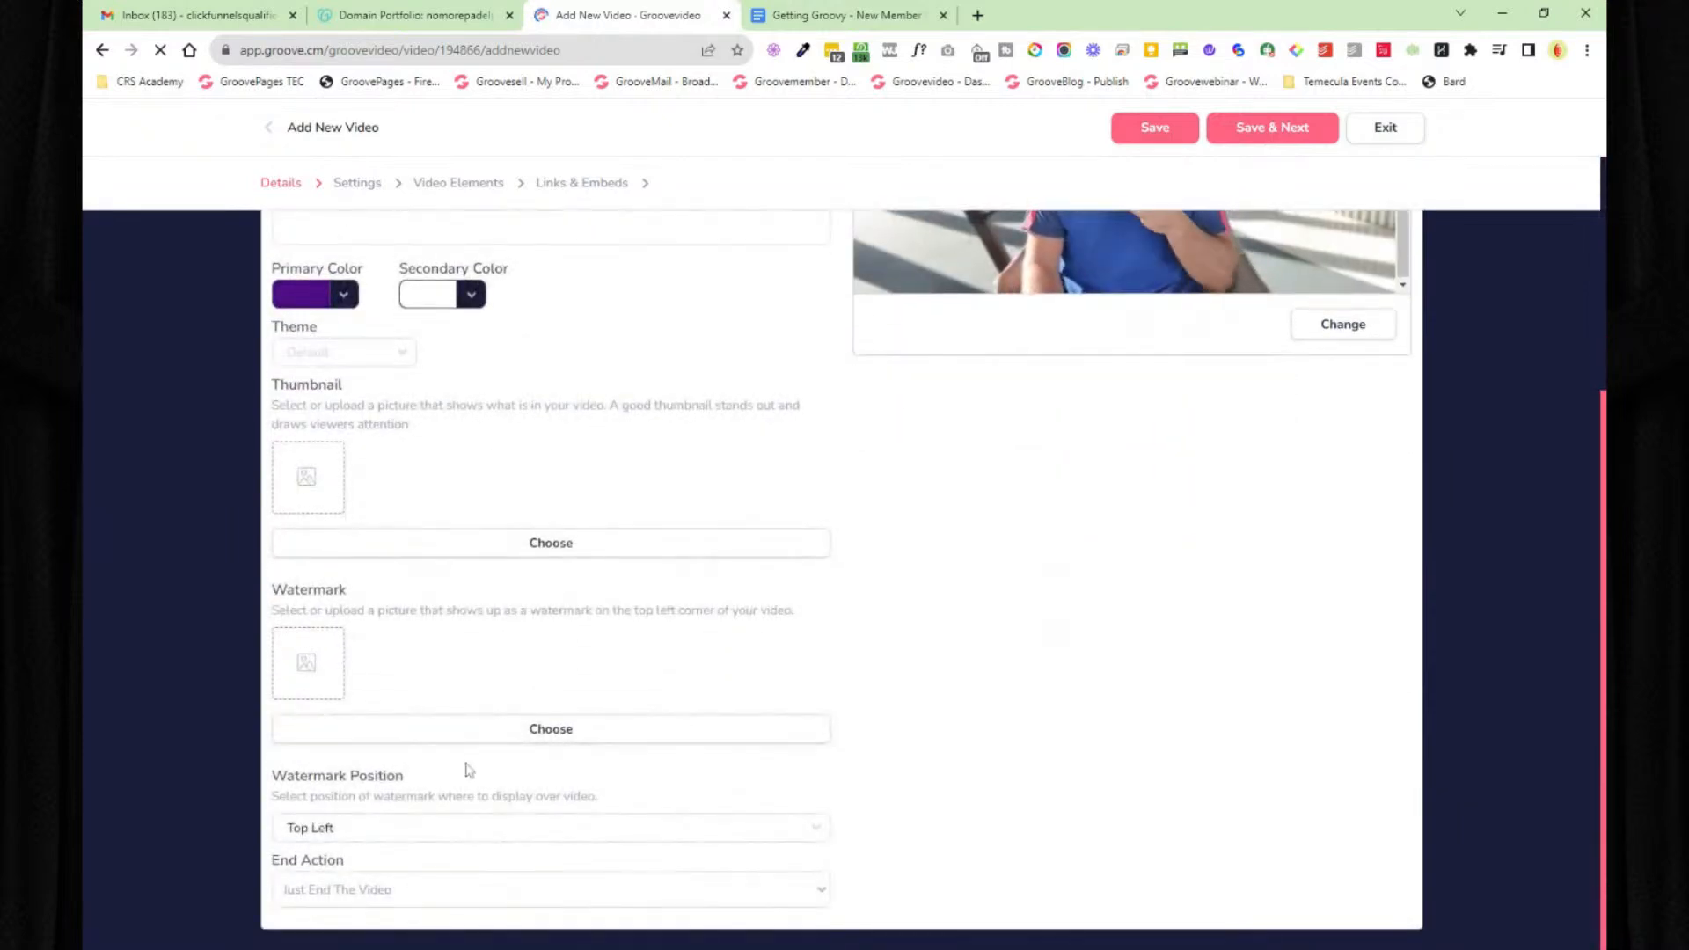
scroll(468, 770, up, 3)
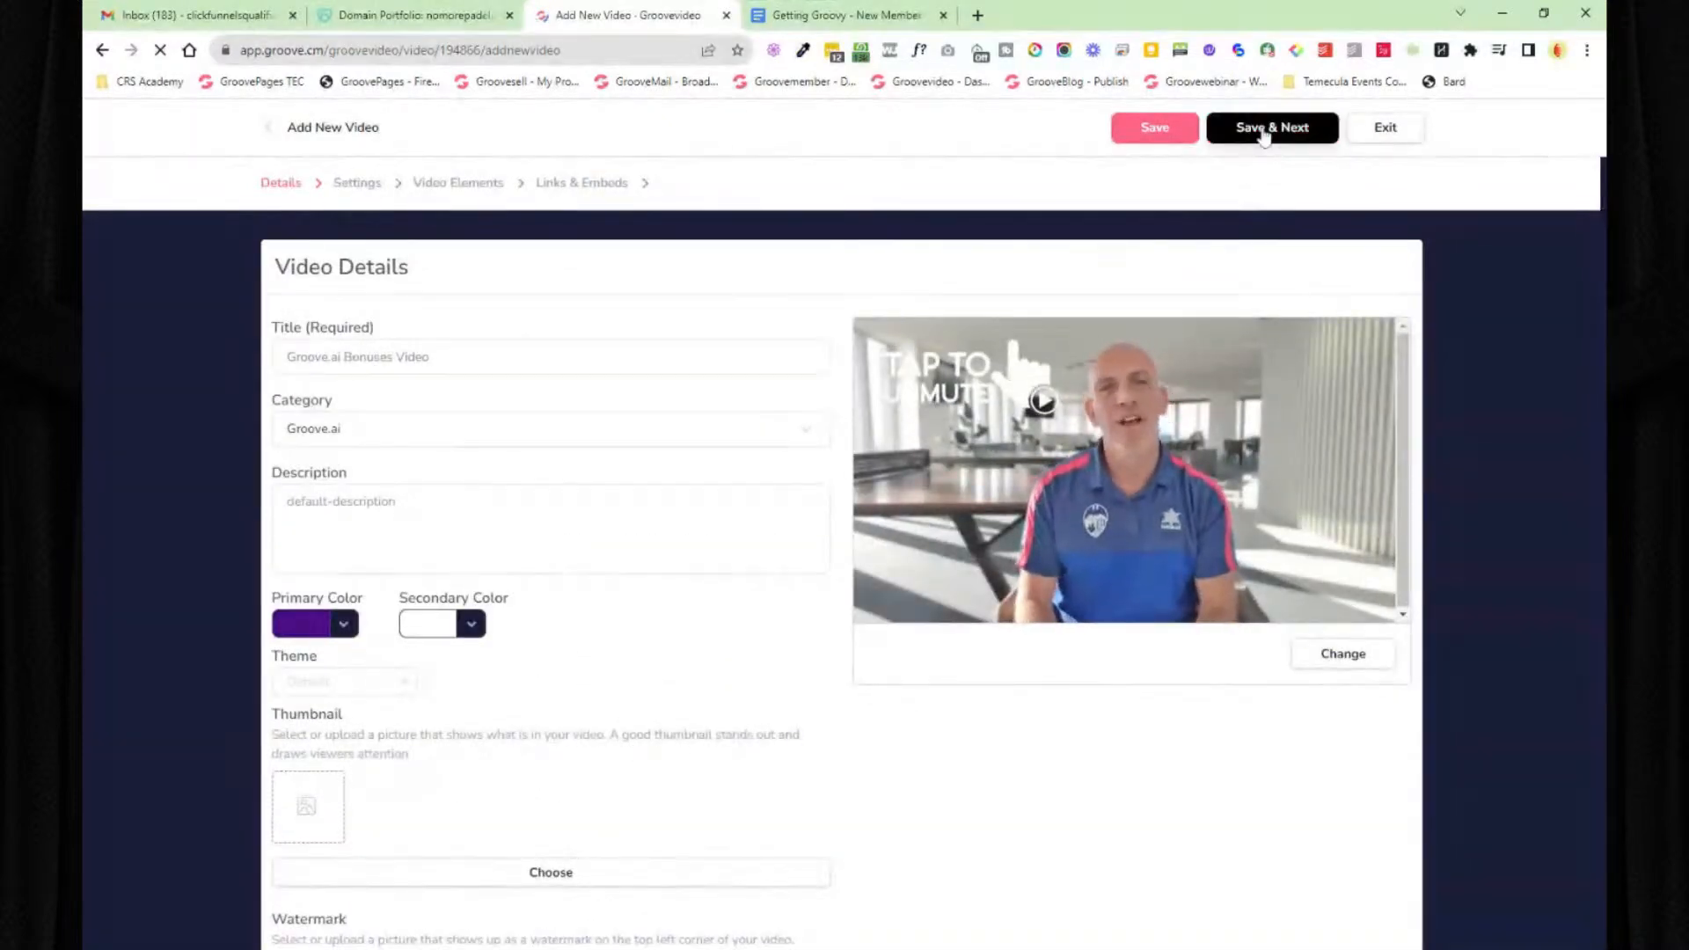
click(1264, 130)
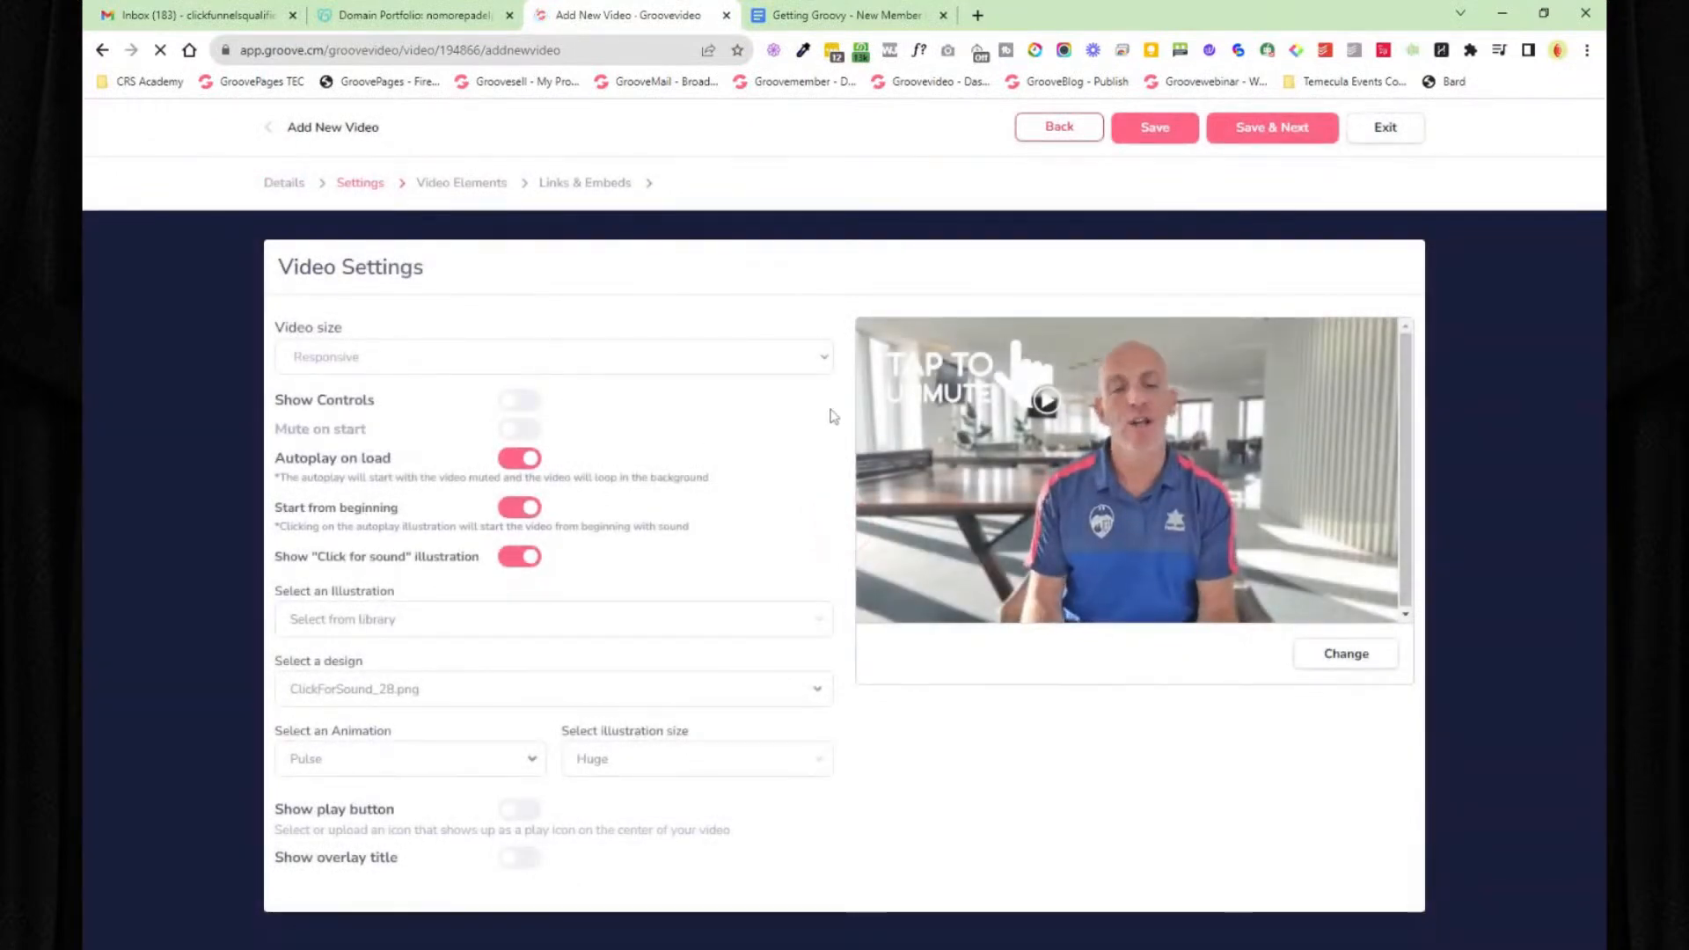
- Preview the video with player controls shown and hidden again, and look through the click-for-sound designs
click(523, 401)
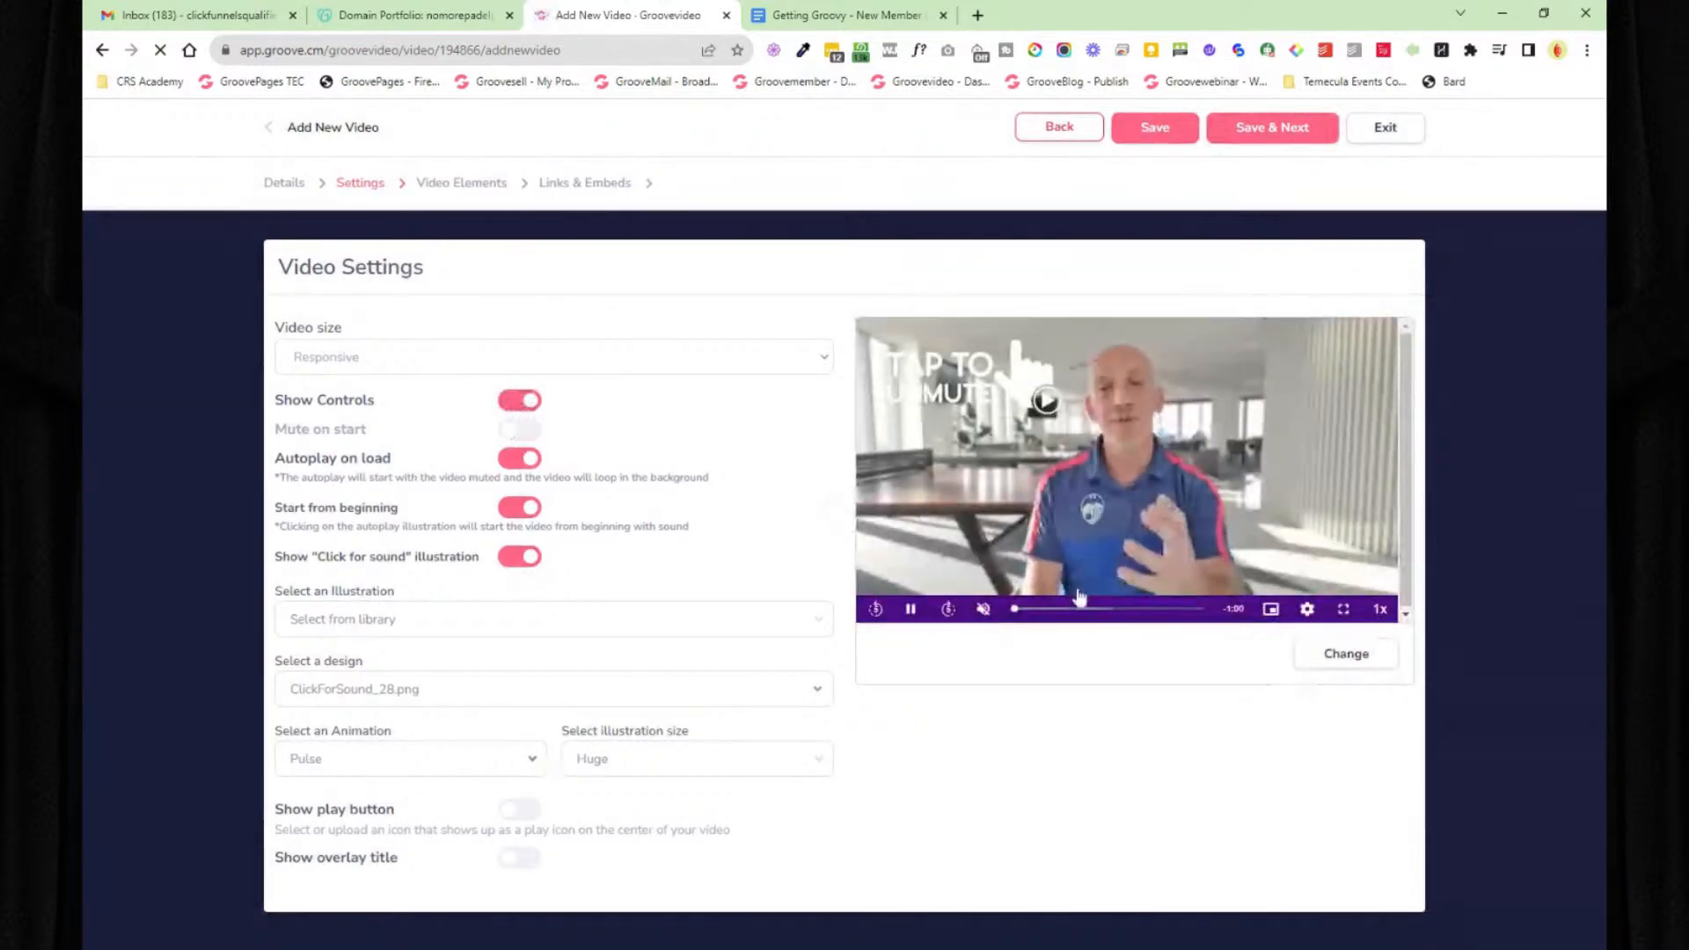
click(533, 403)
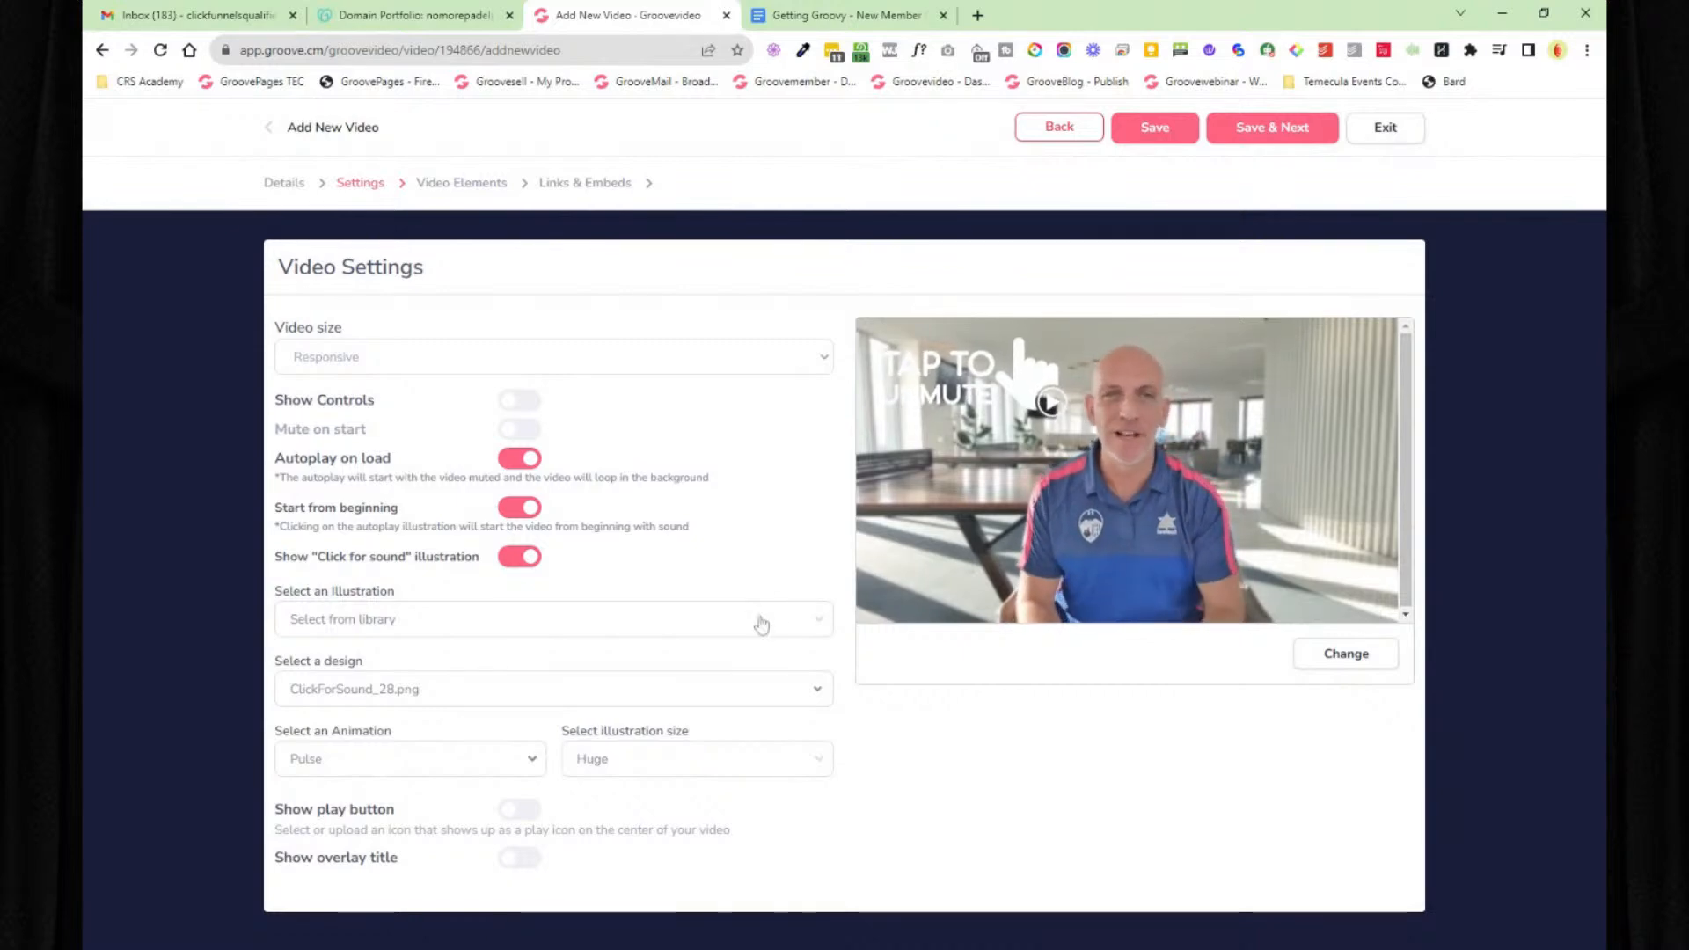
click(415, 699)
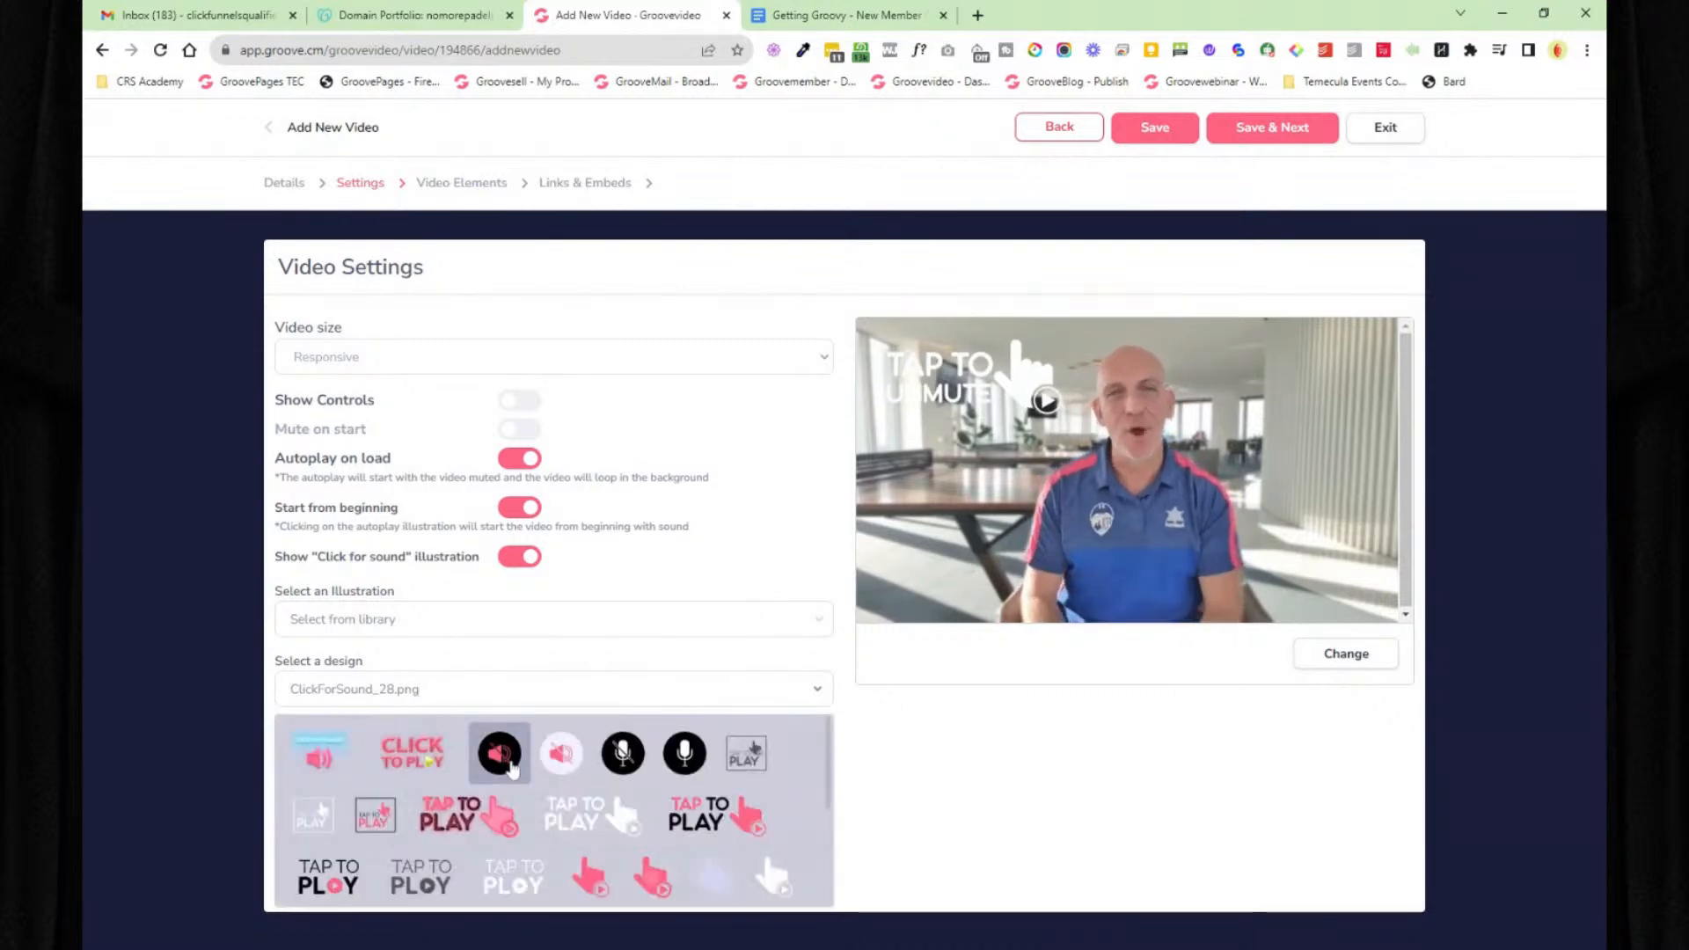
click(846, 789)
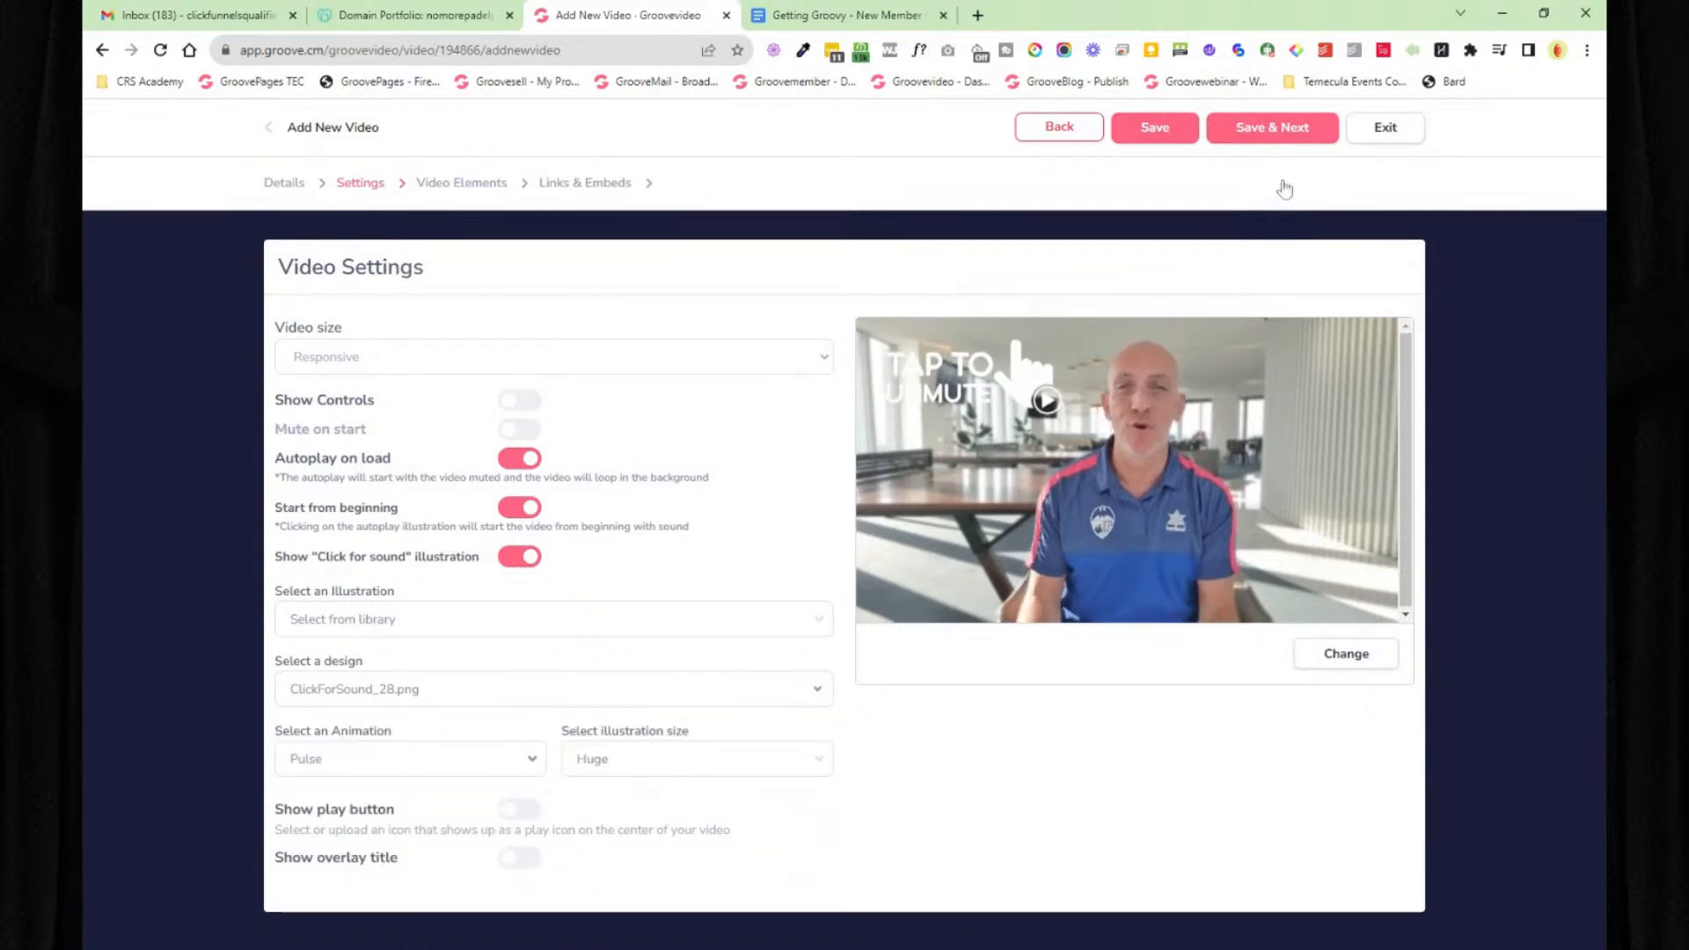
- Save the video settings to continue to Video Elements, and view the Text Overlay With CTA form without adding one
click(1276, 128)
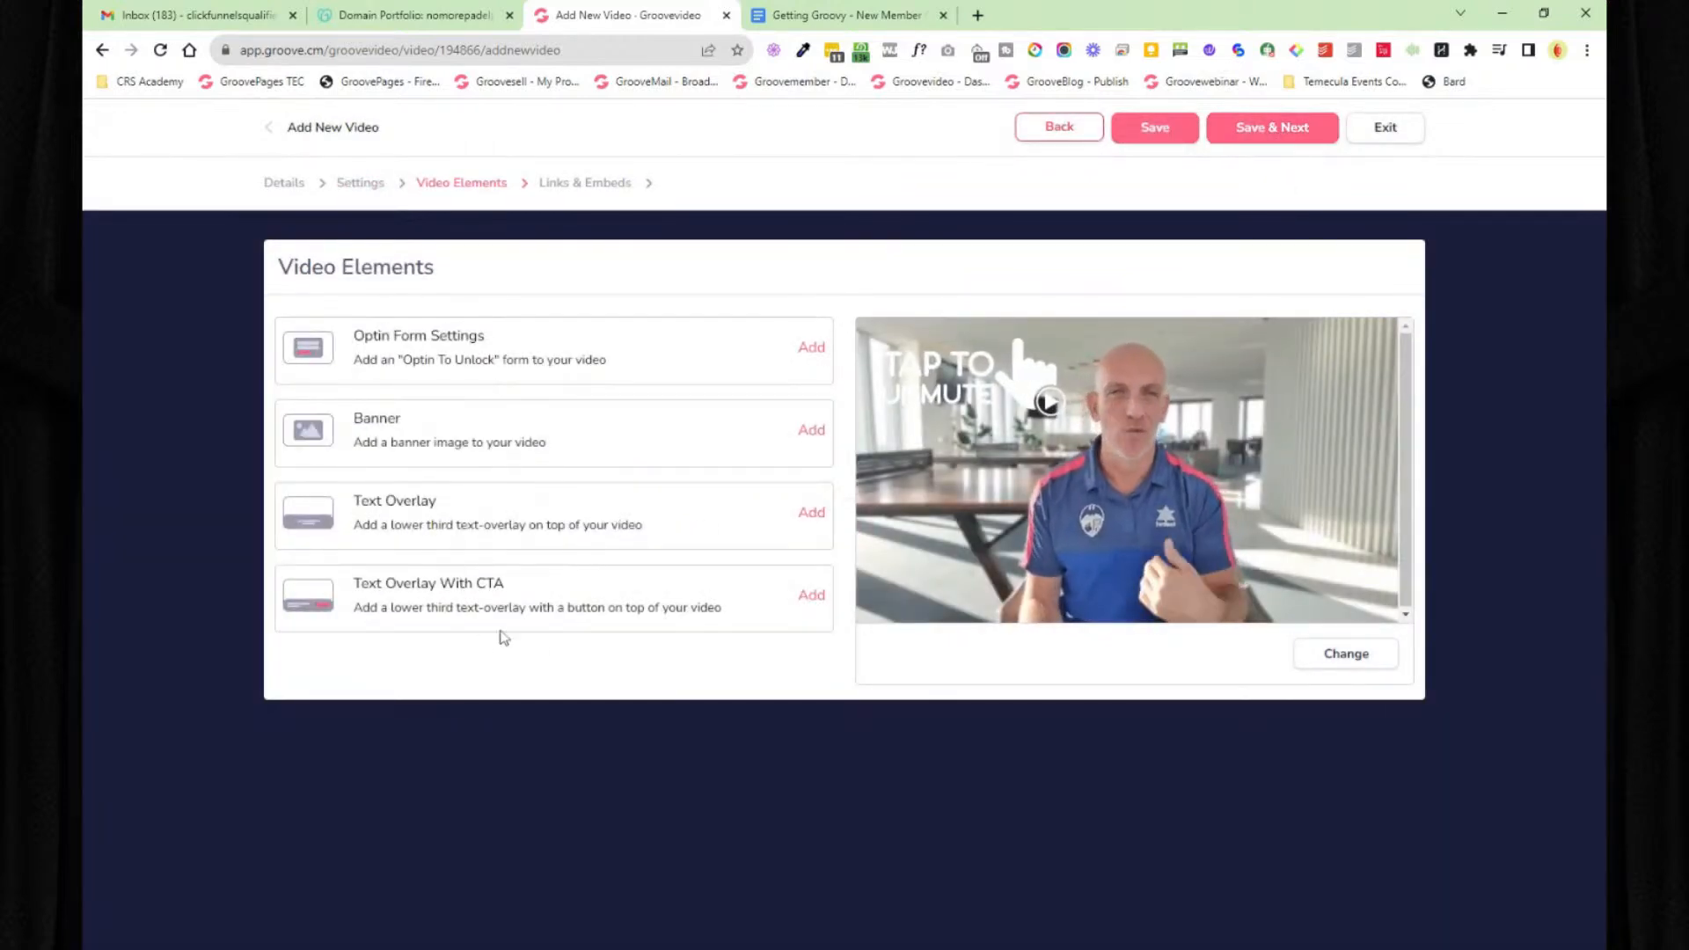
click(811, 595)
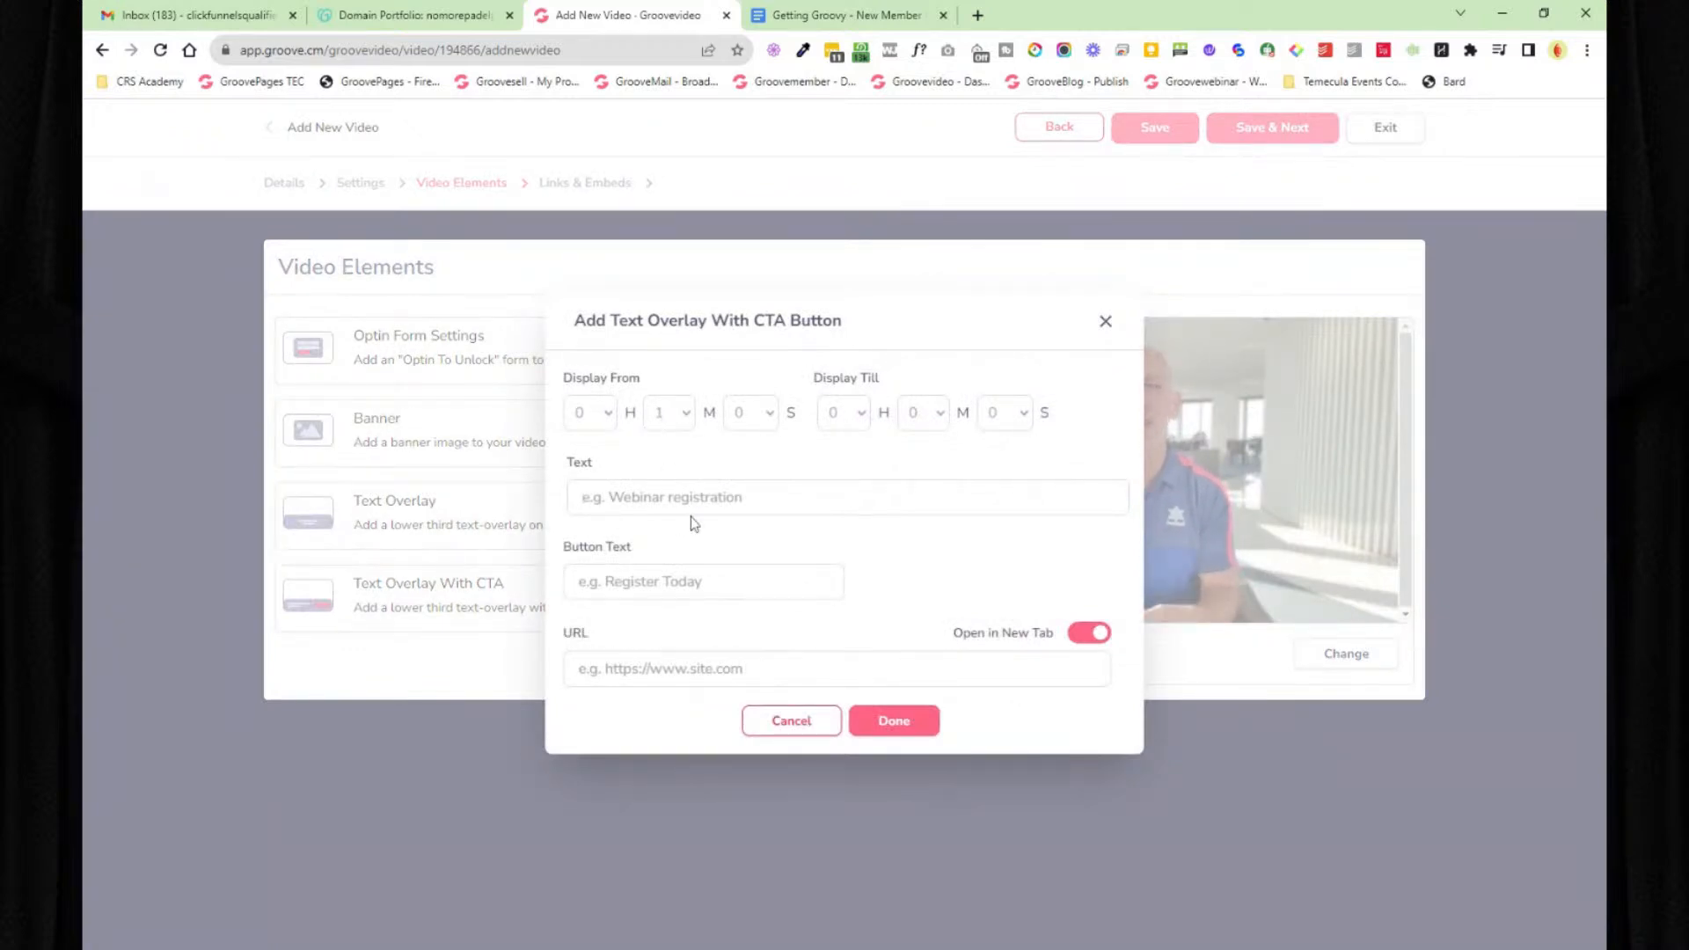
click(669, 497)
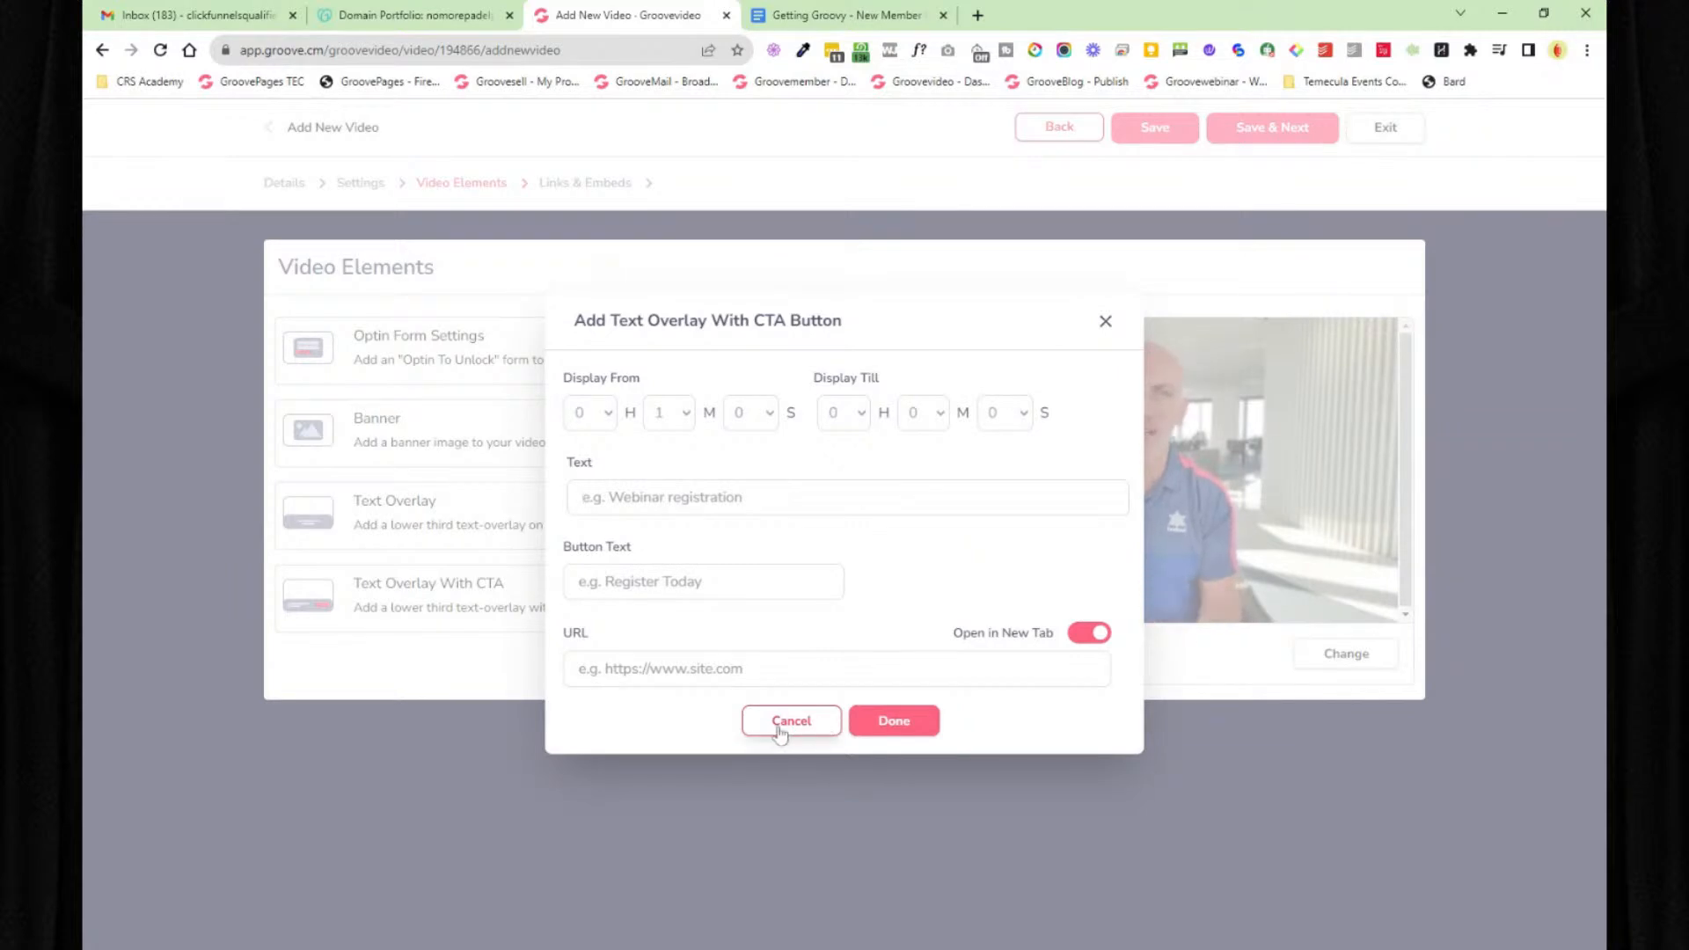
click(780, 723)
- Save on to Links & Embeds, view the embed code, hosted page and source file URL options, and exit the video editor
click(1265, 132)
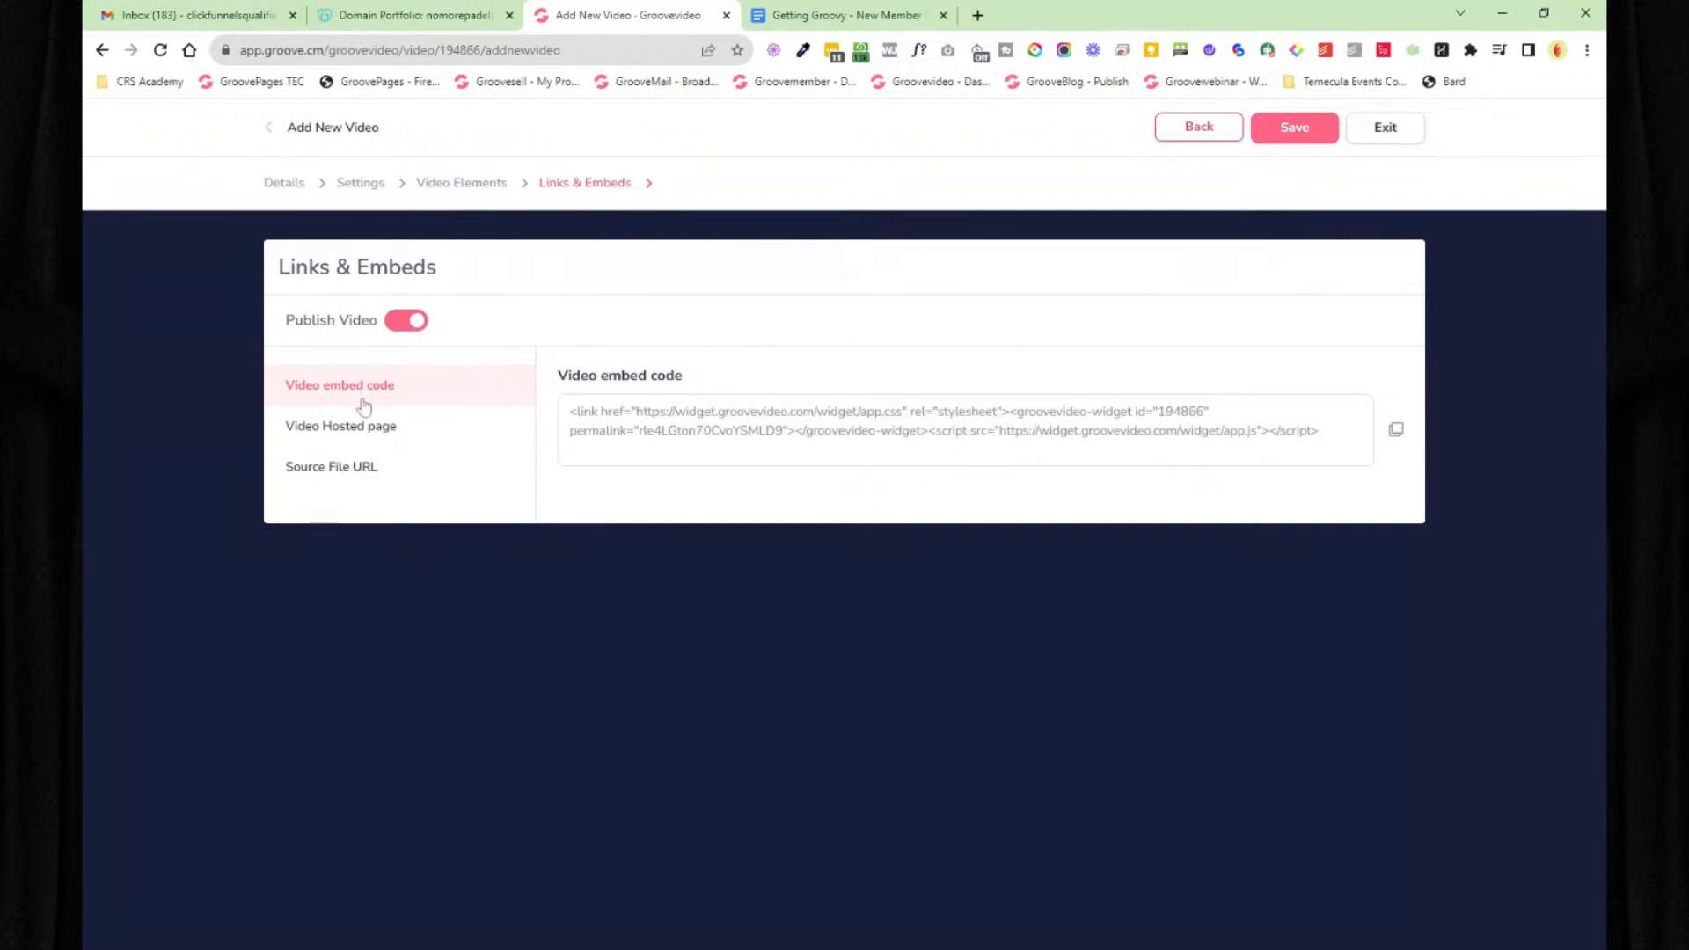
click(374, 427)
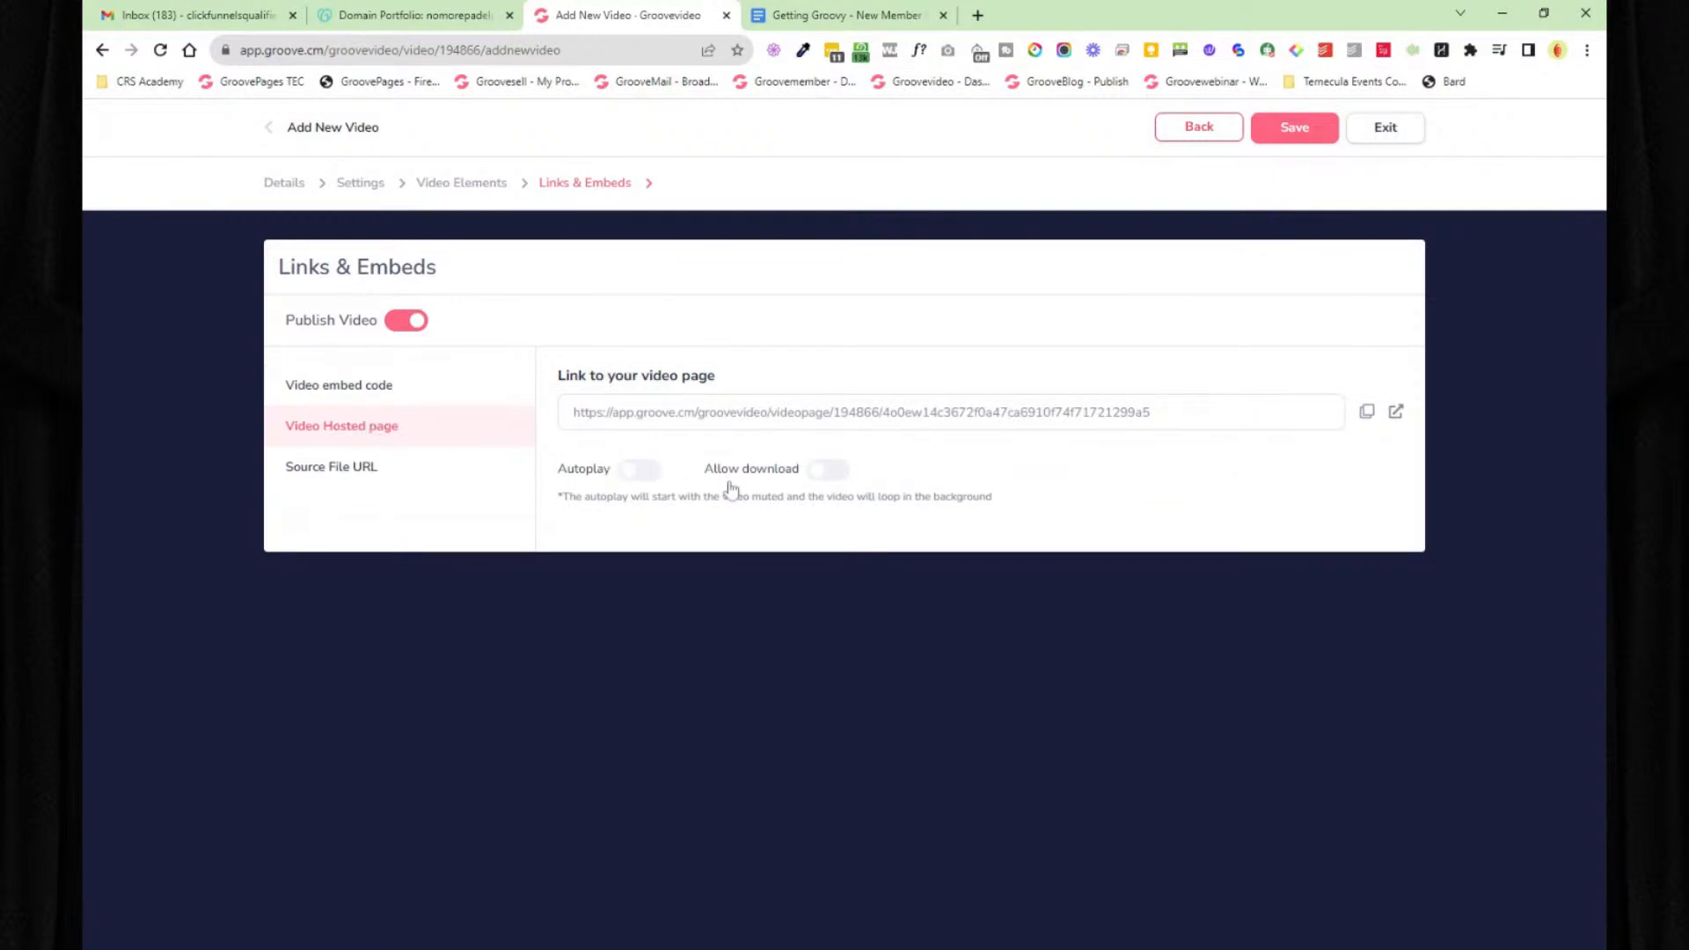
click(299, 473)
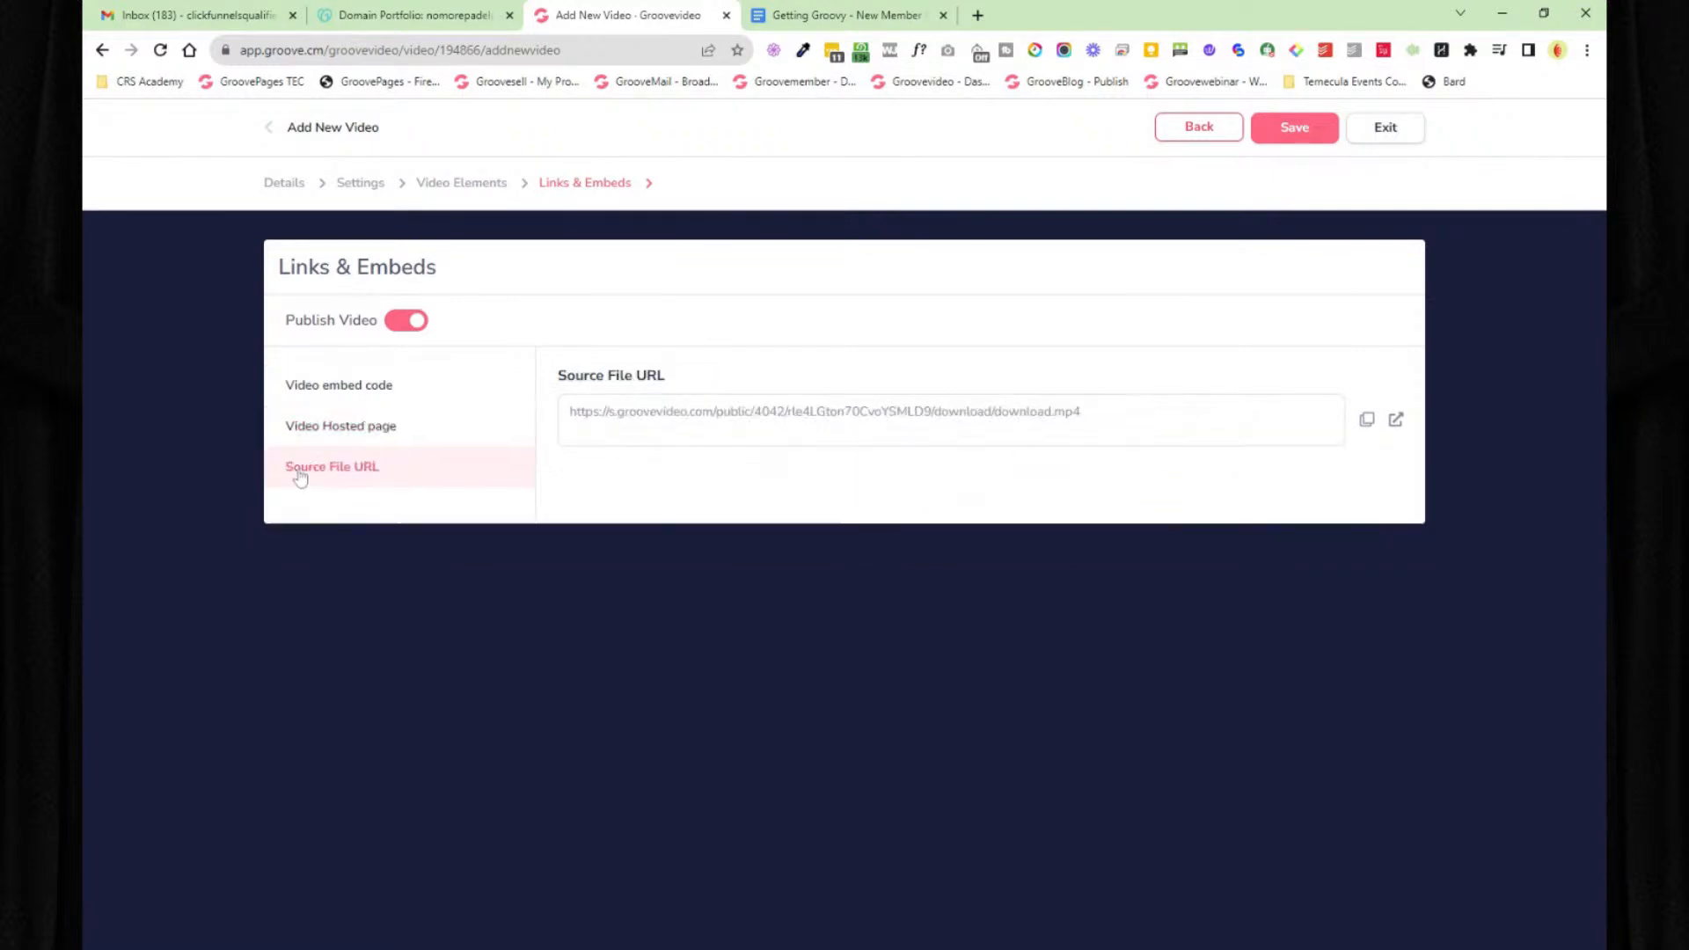
click(1377, 130)
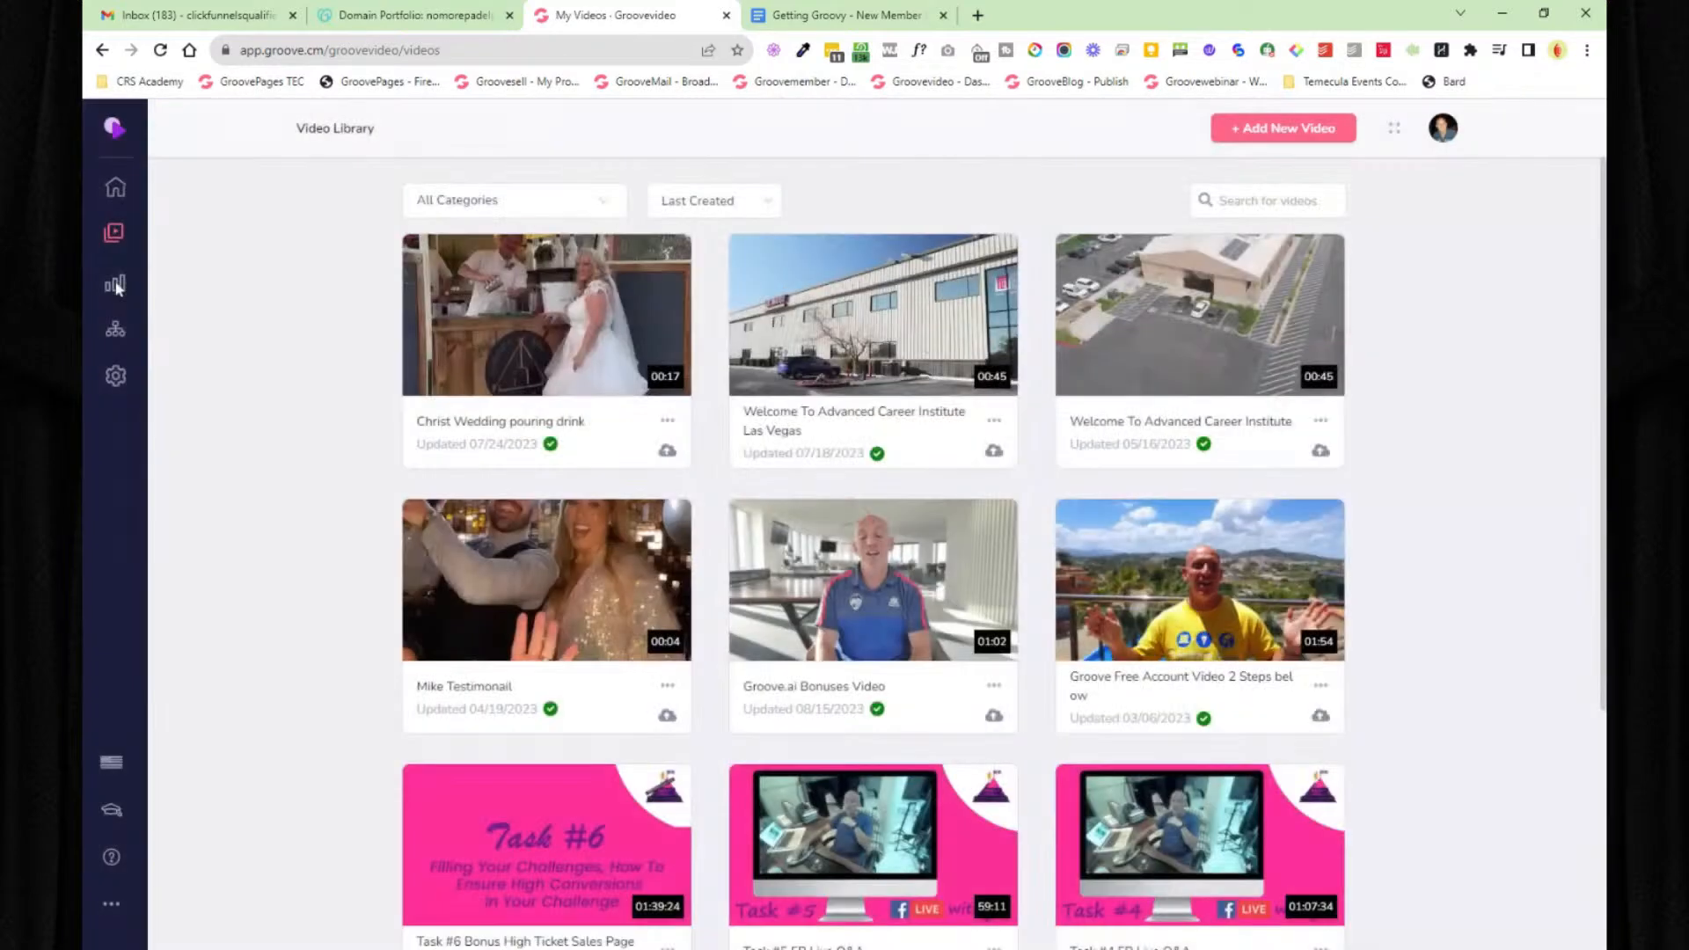
- Look through GrooveVideo's analytics, categories and settings pages
click(117, 282)
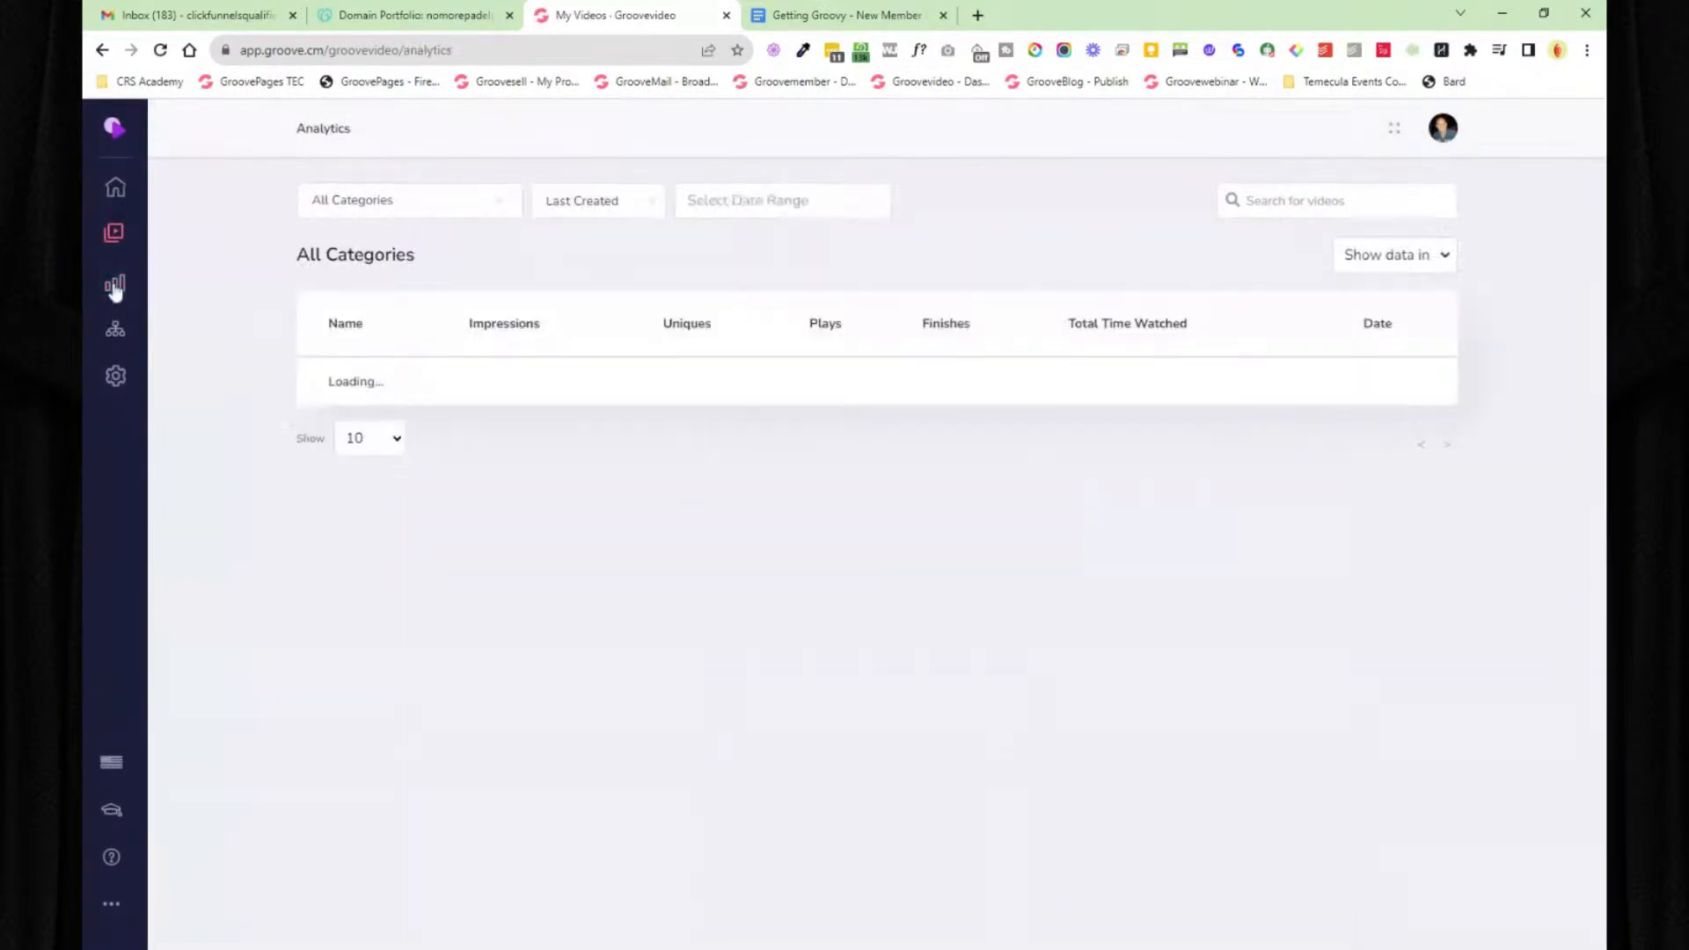
click(115, 332)
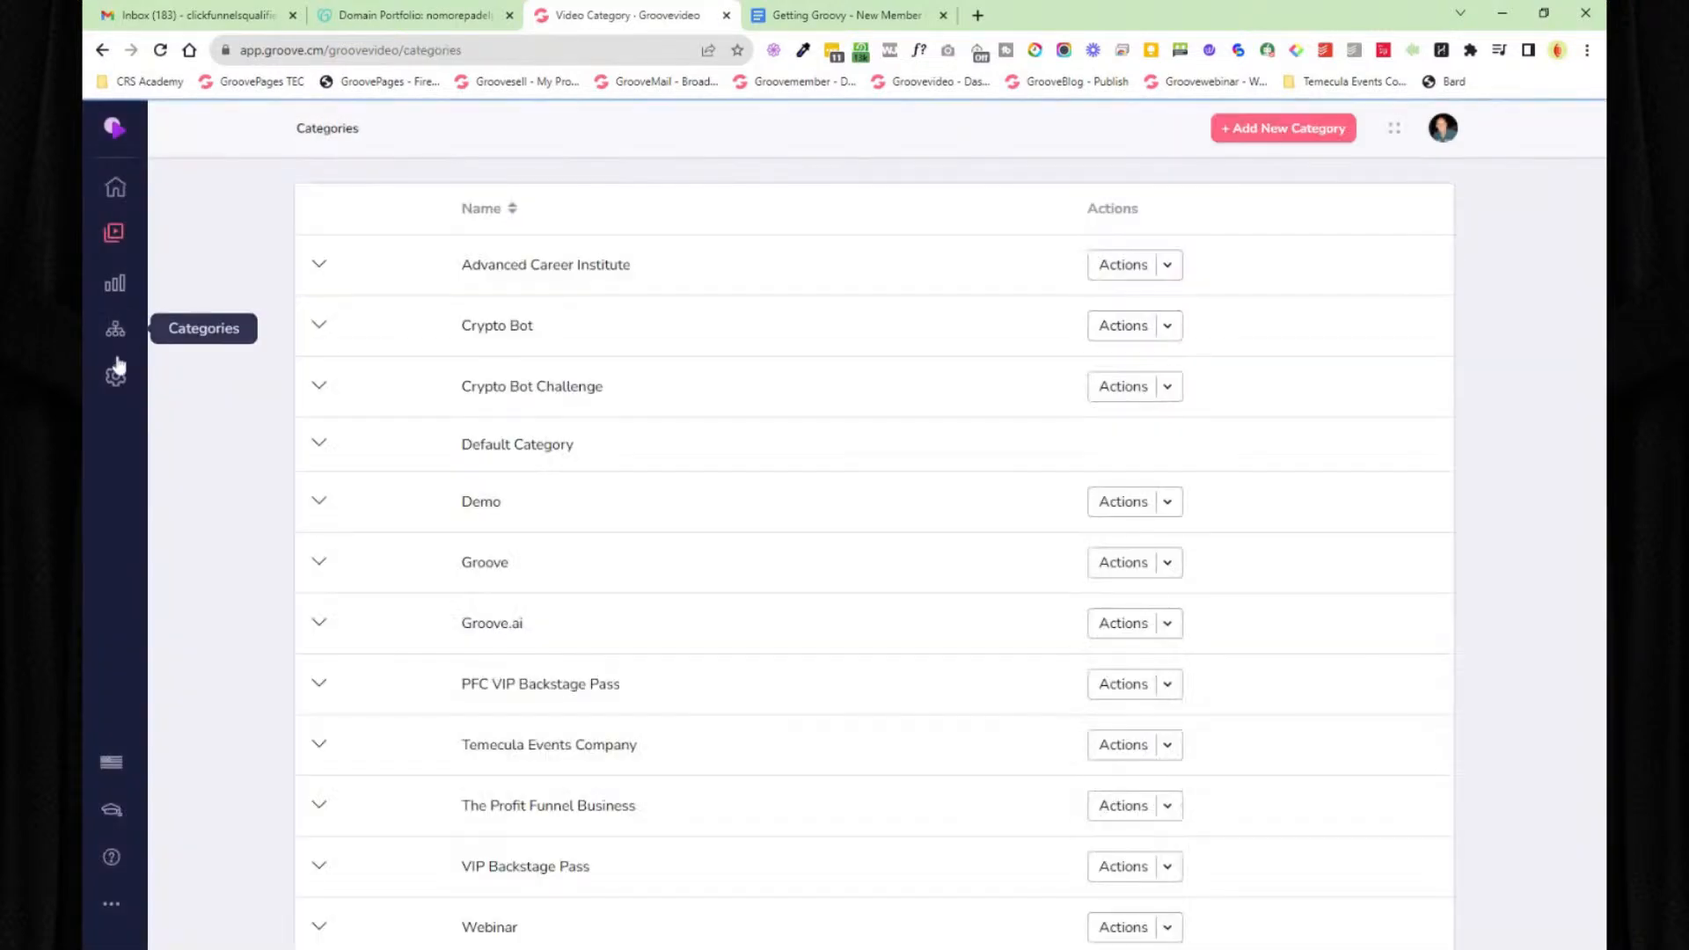
click(117, 376)
- Return from GrooveVideo to the Groove dashboard, and check the upcoming steps of the onboarding roadmap in Google Docs
click(114, 128)
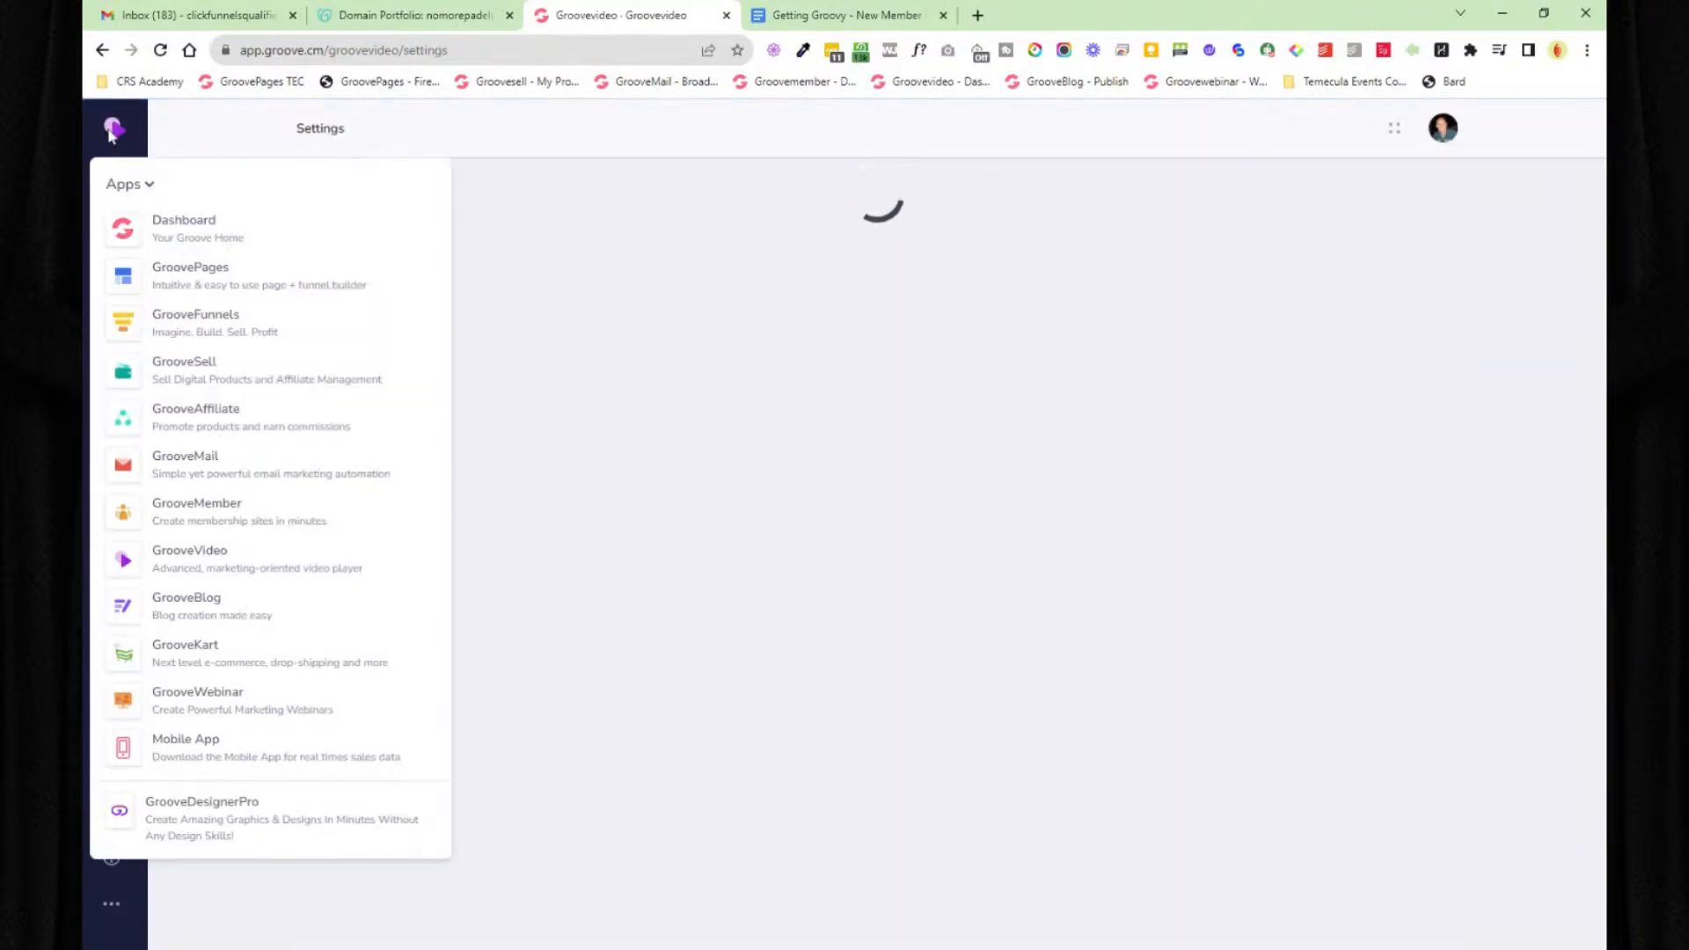
click(181, 225)
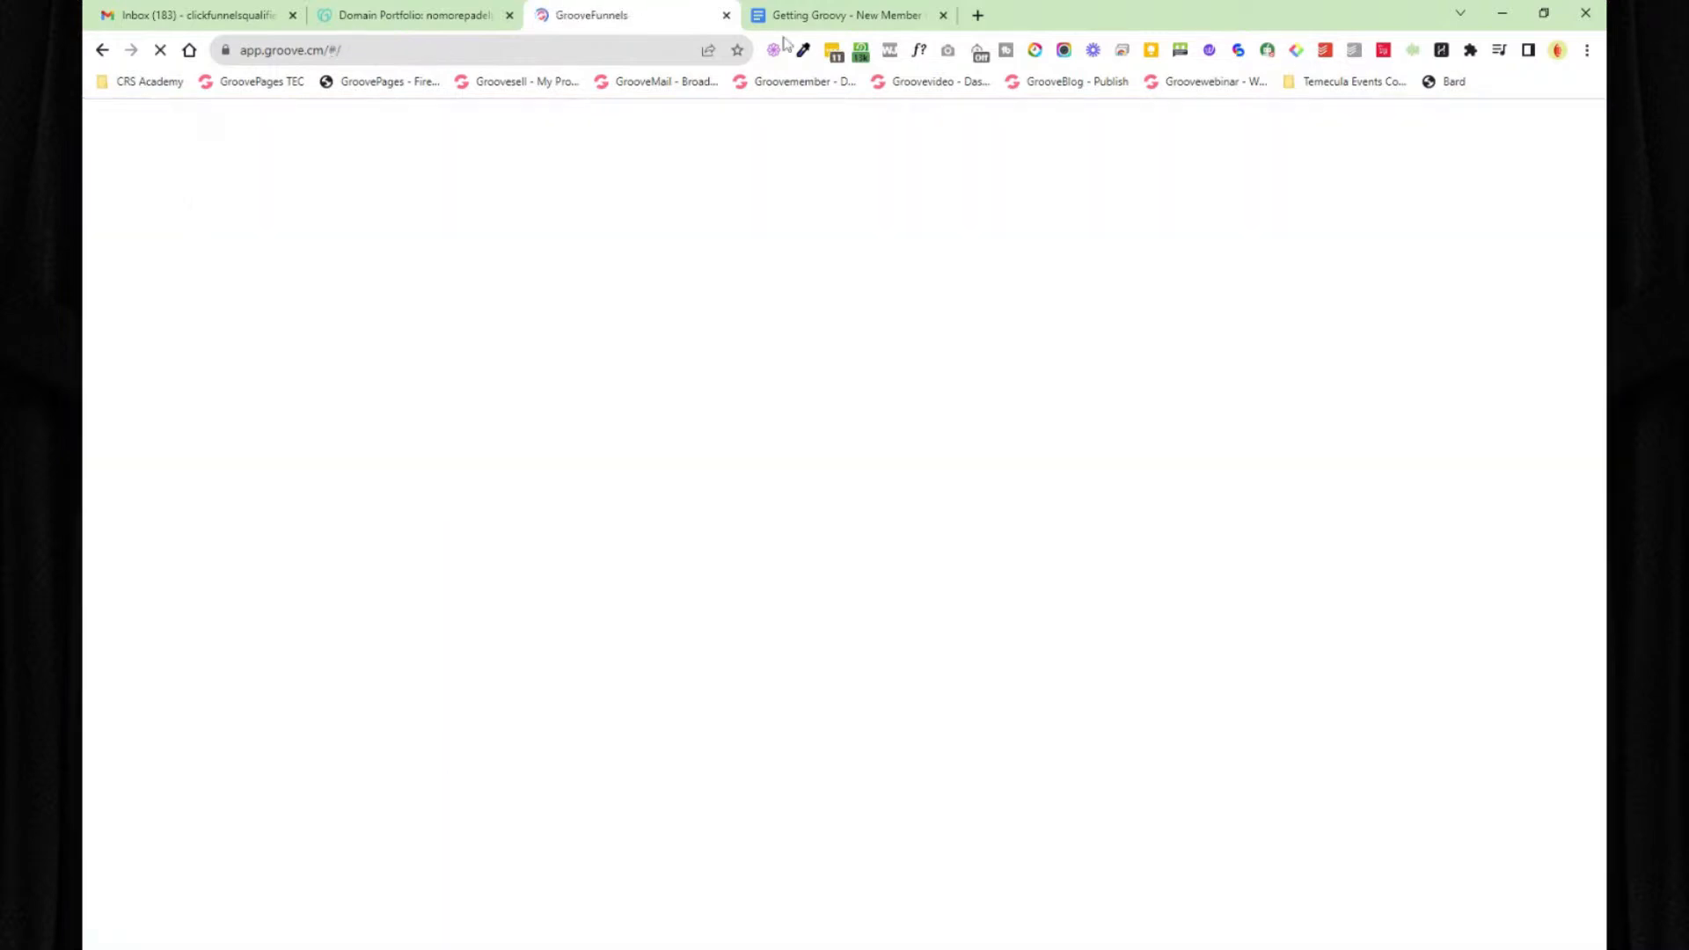
click(851, 19)
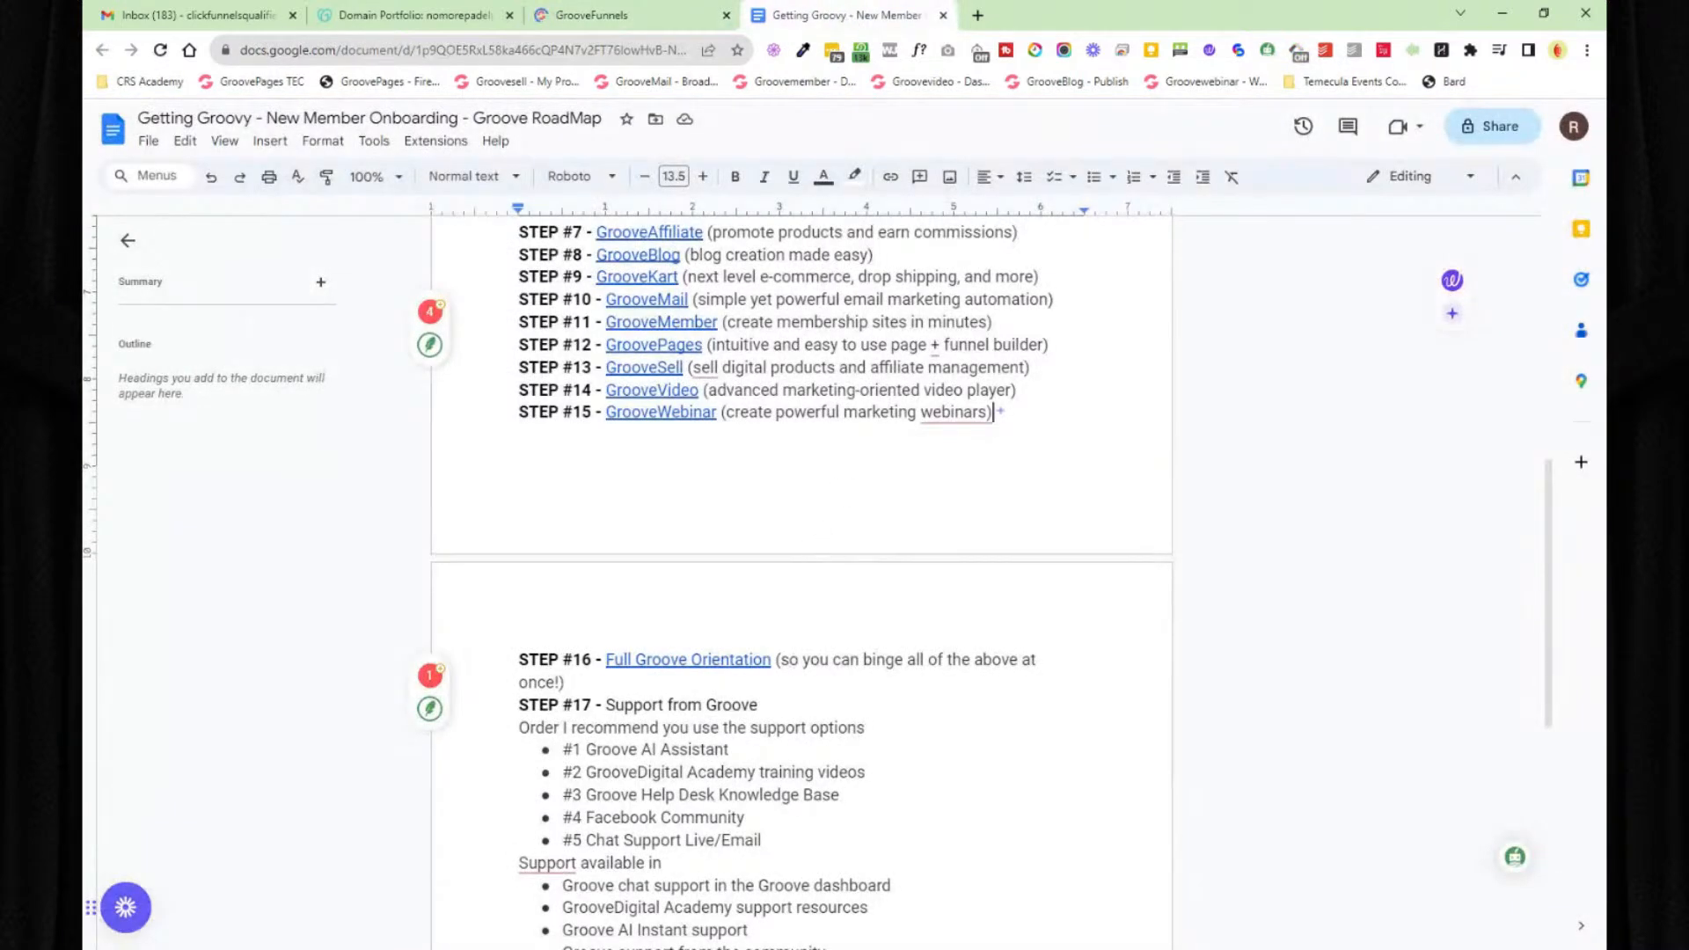
scroll(801, 528, down, 1)
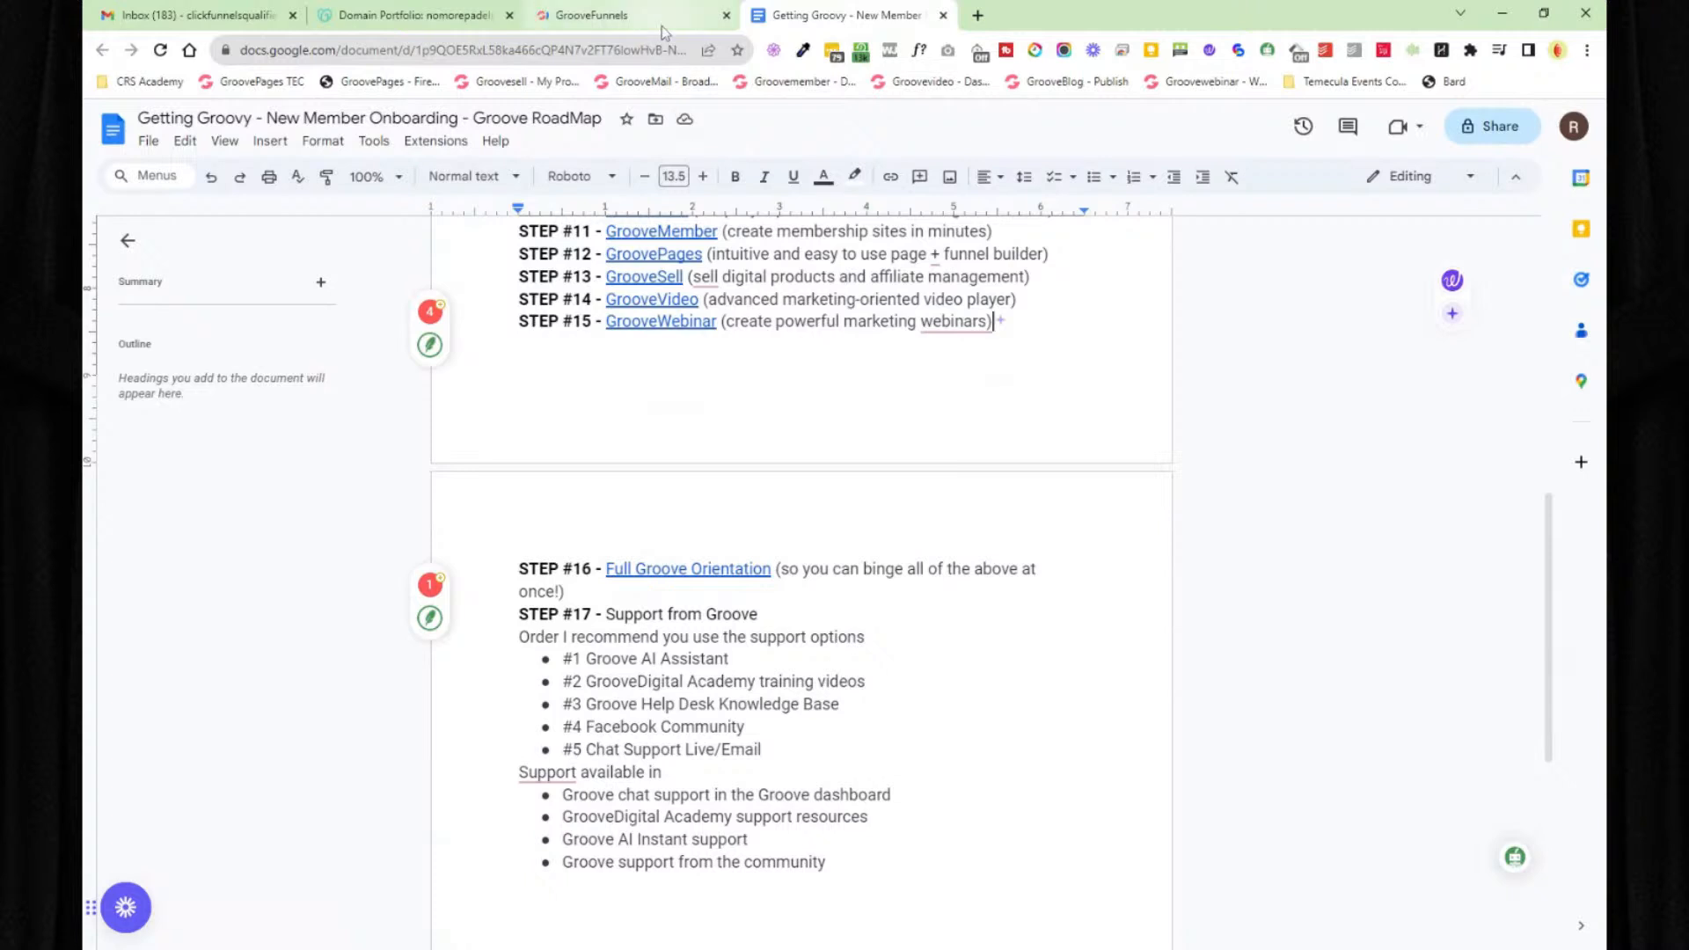
- Switch back to Groove, open GrooveWebinar's My Webinars list, and open NEW Crypto Bot Masterclass Automated for editing
click(665, 23)
click(115, 127)
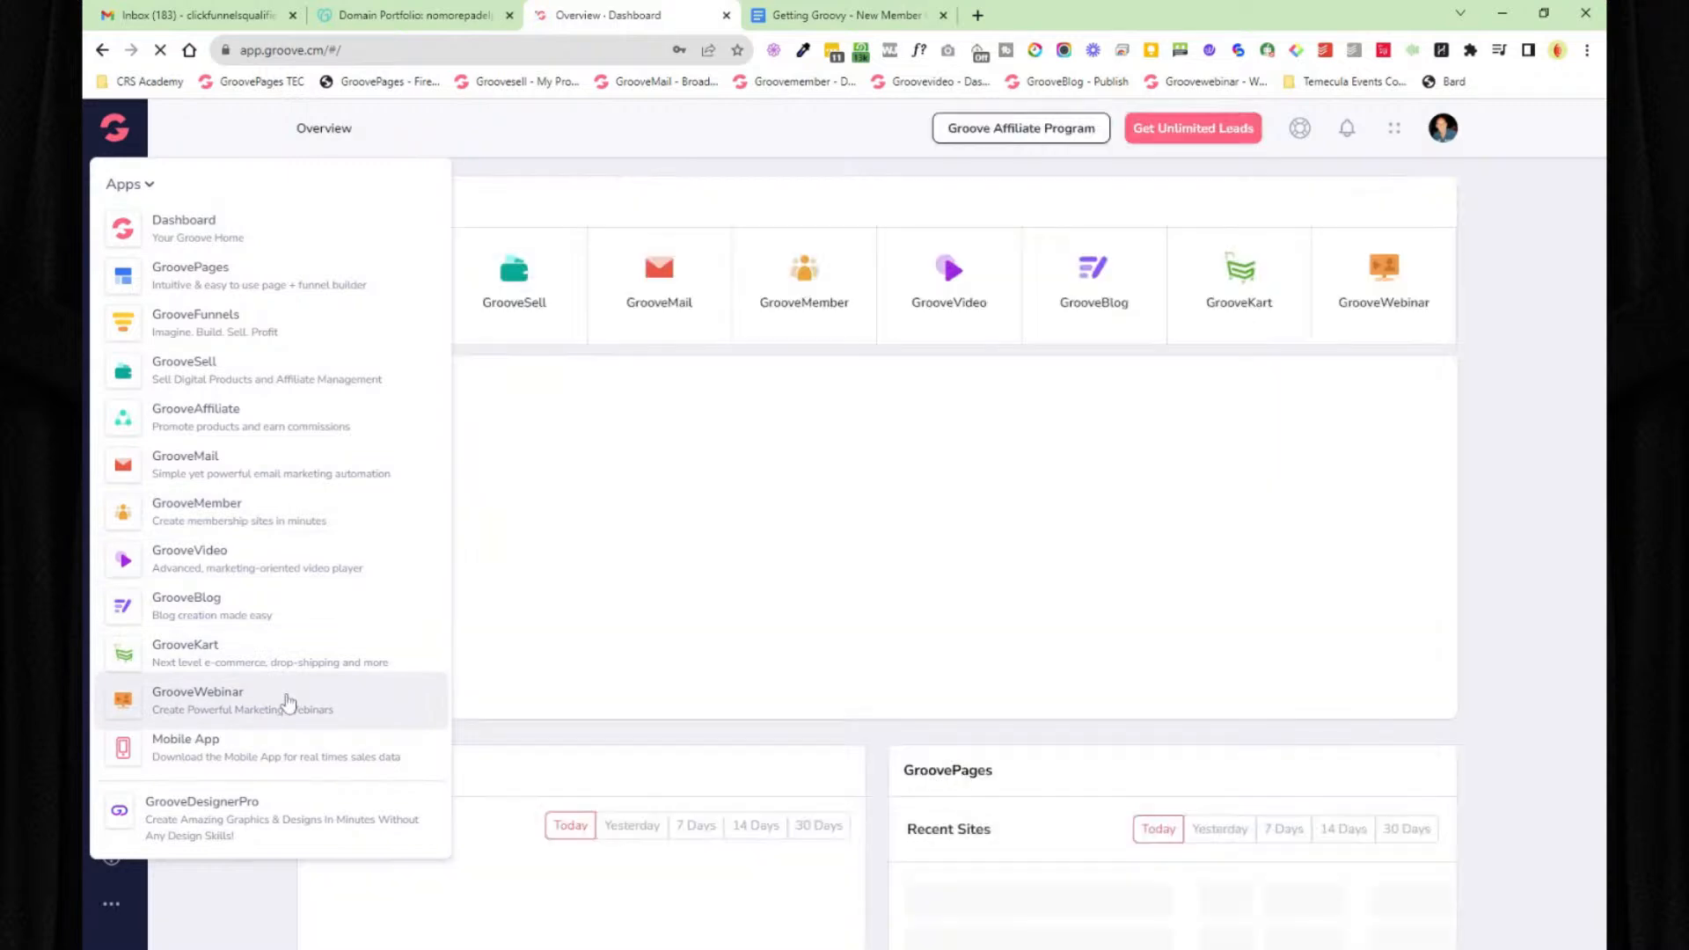
click(288, 701)
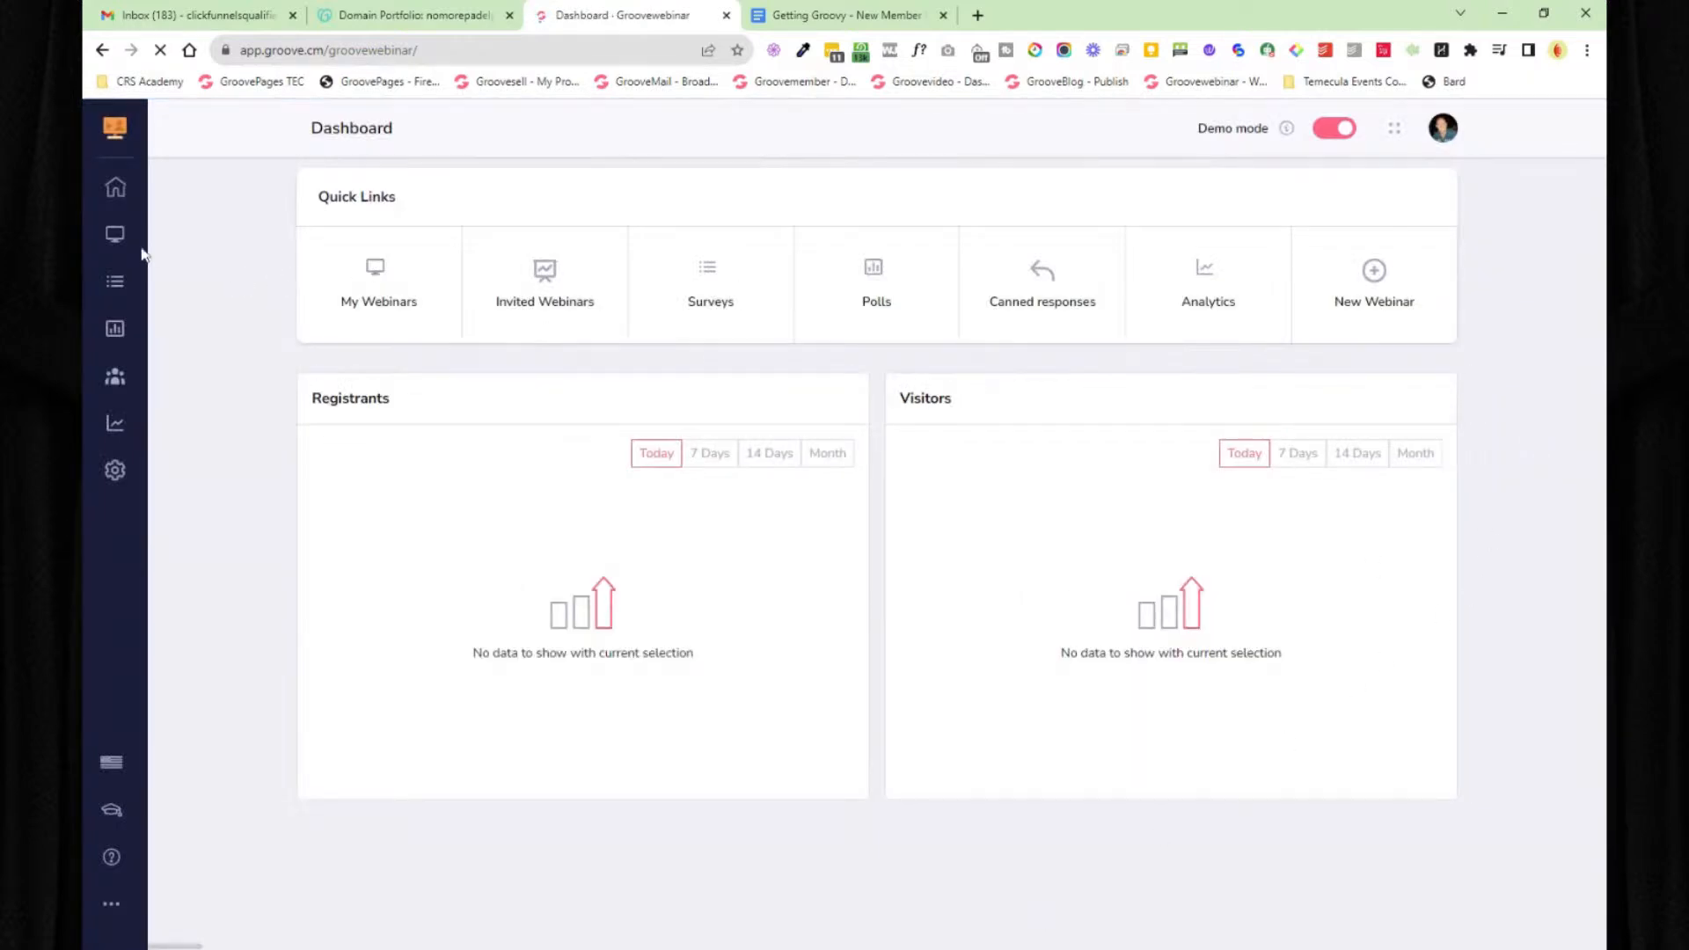
click(114, 234)
click(202, 222)
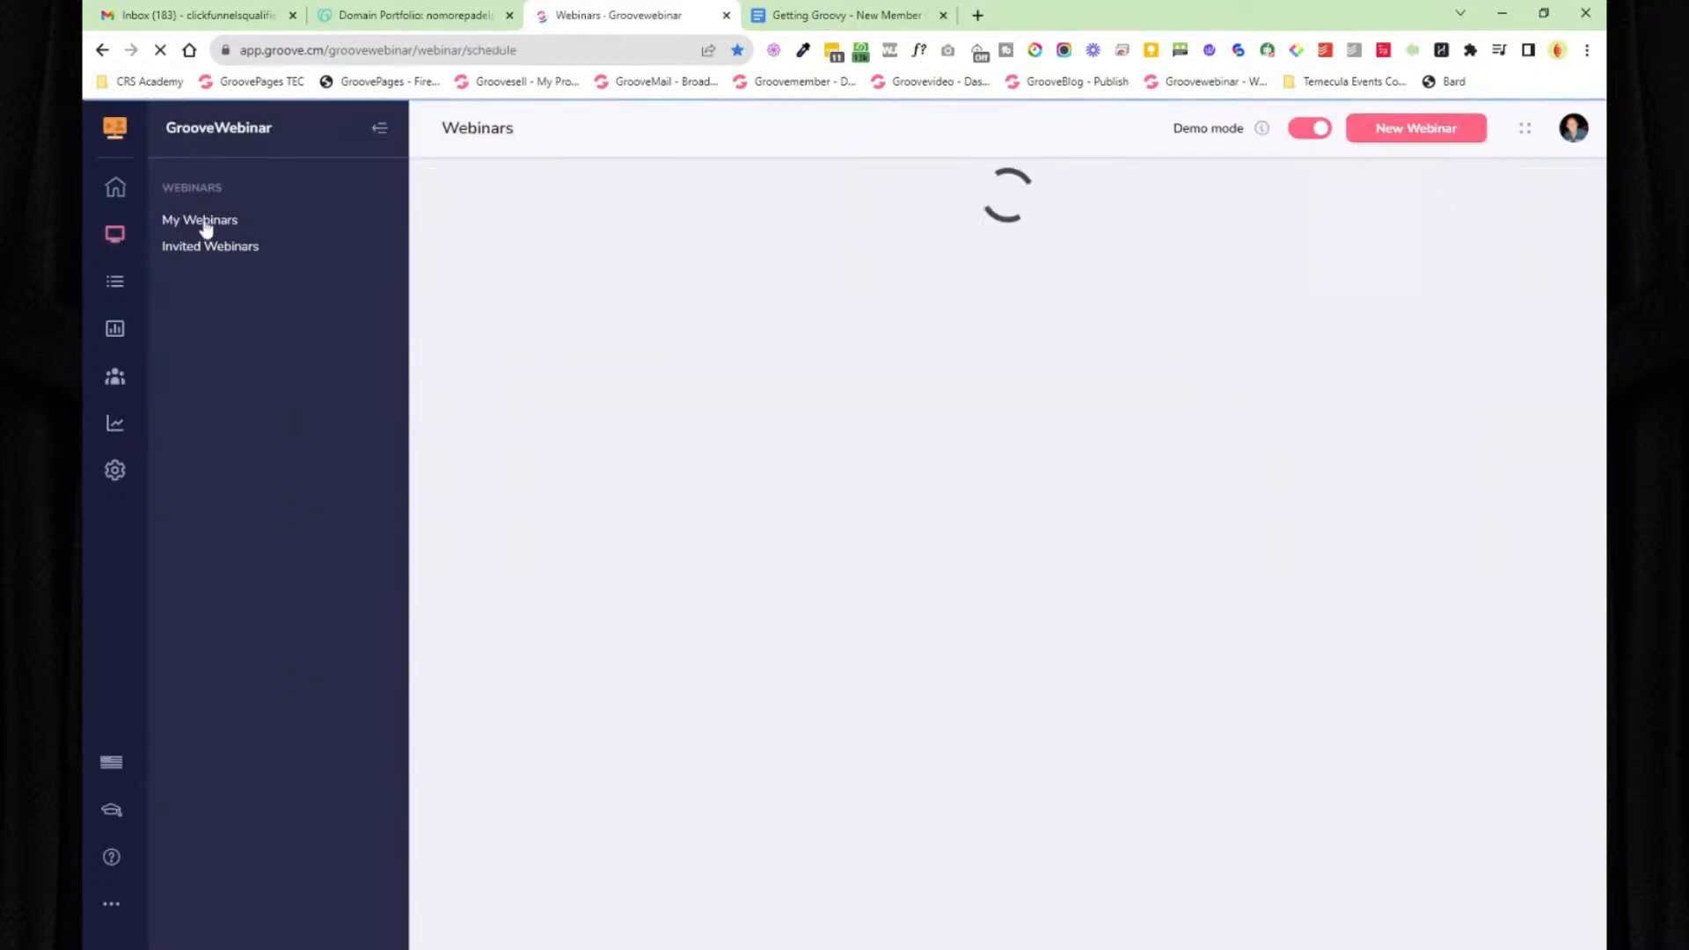
click(379, 128)
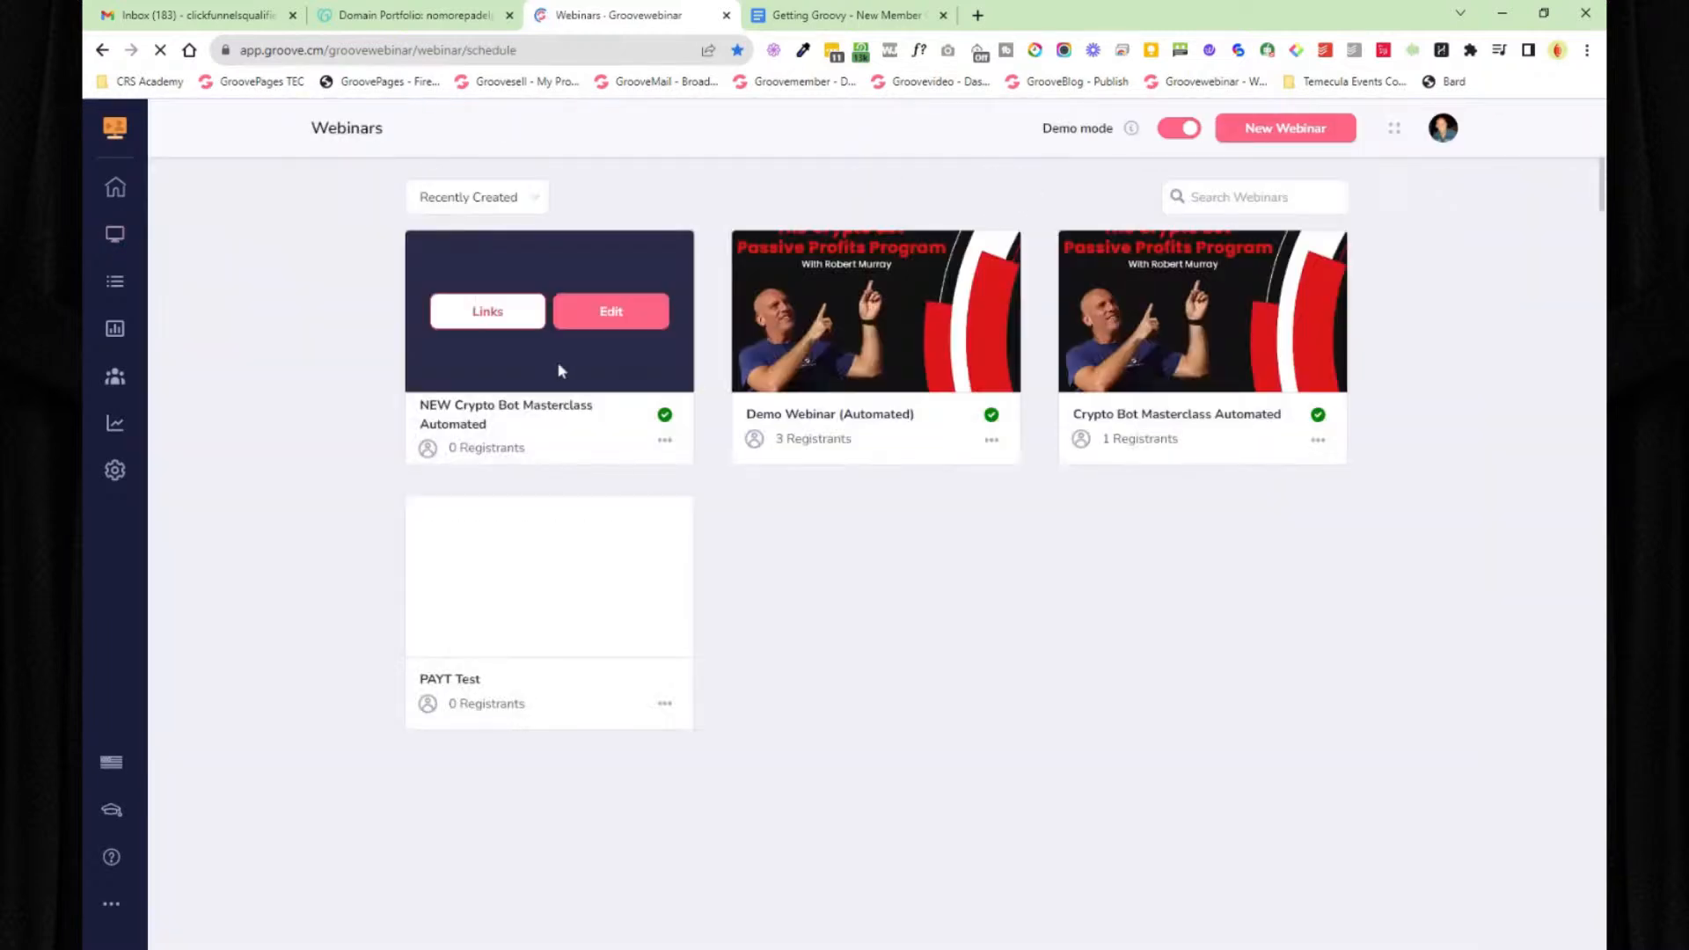
click(637, 317)
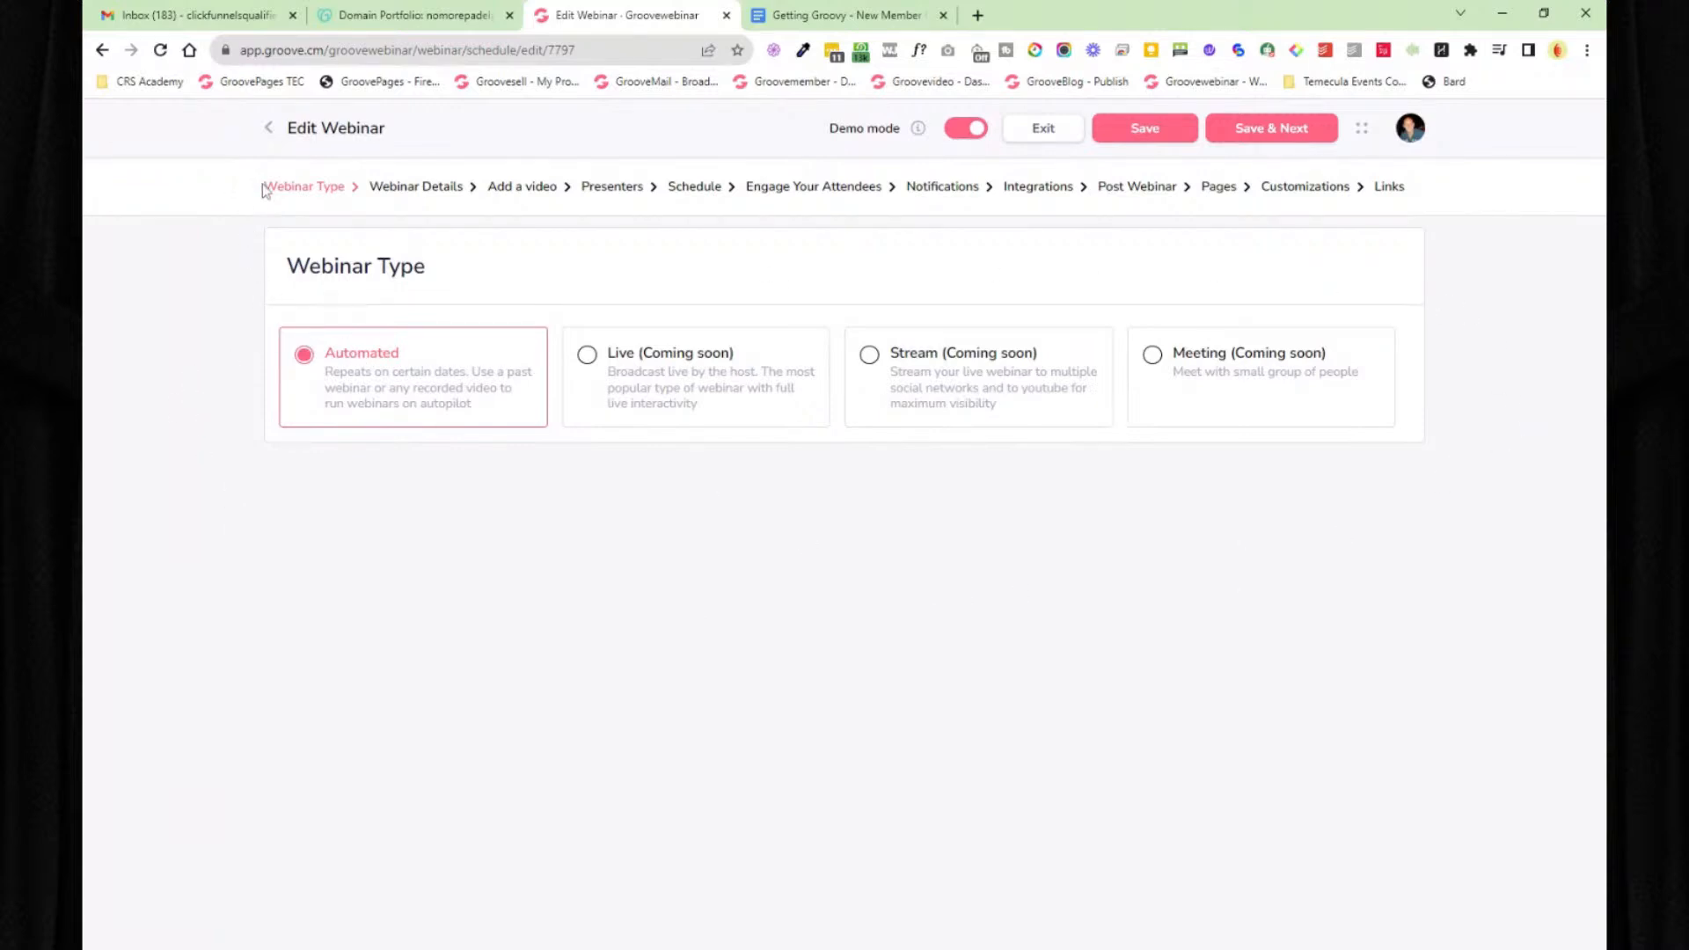
- Review the webinar's setup stages from Webinar Type to Links, examine Webinar Details, and return to the webinar list
drag(262, 188, 1418, 187)
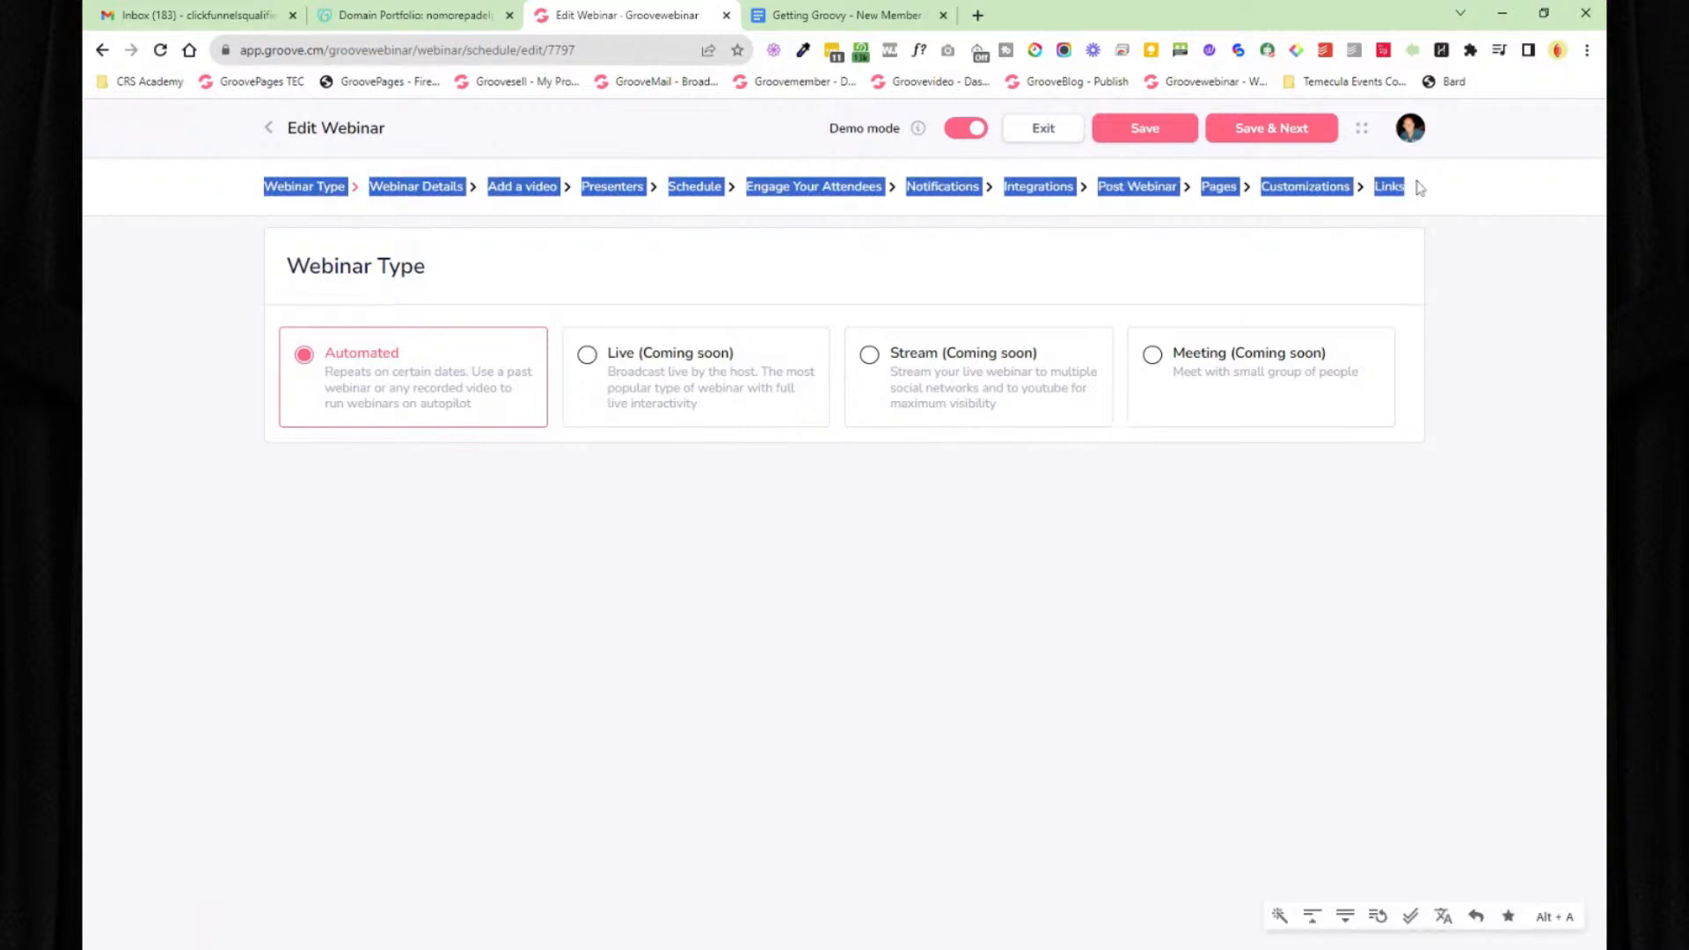
click(1450, 234)
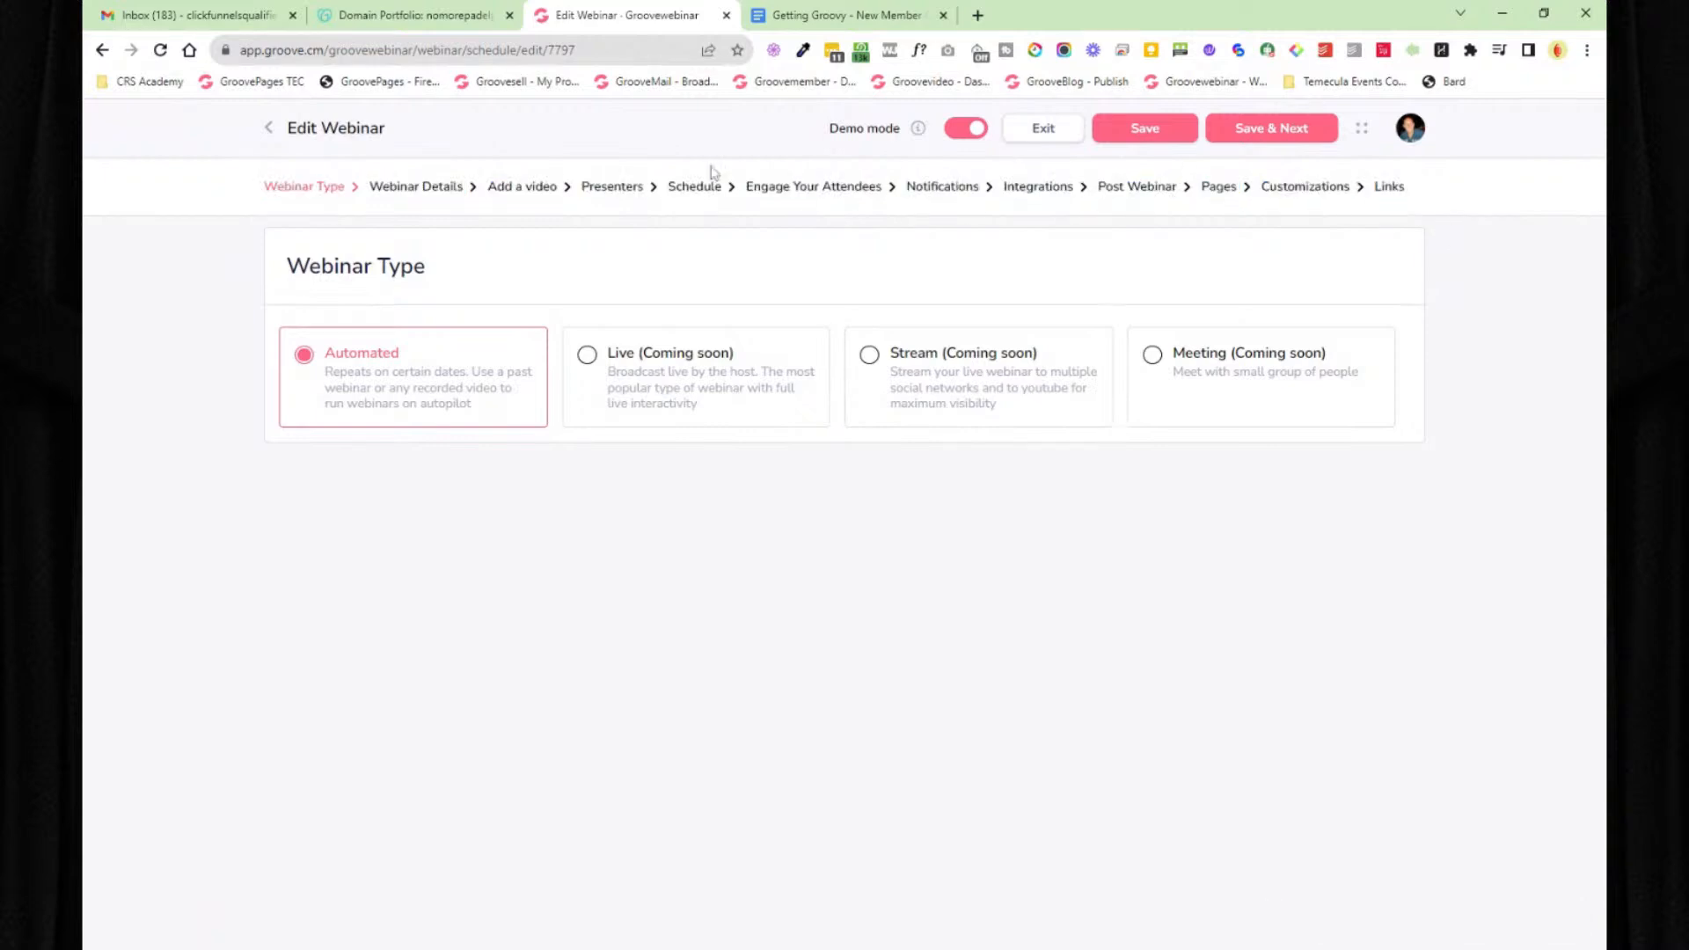
click(416, 191)
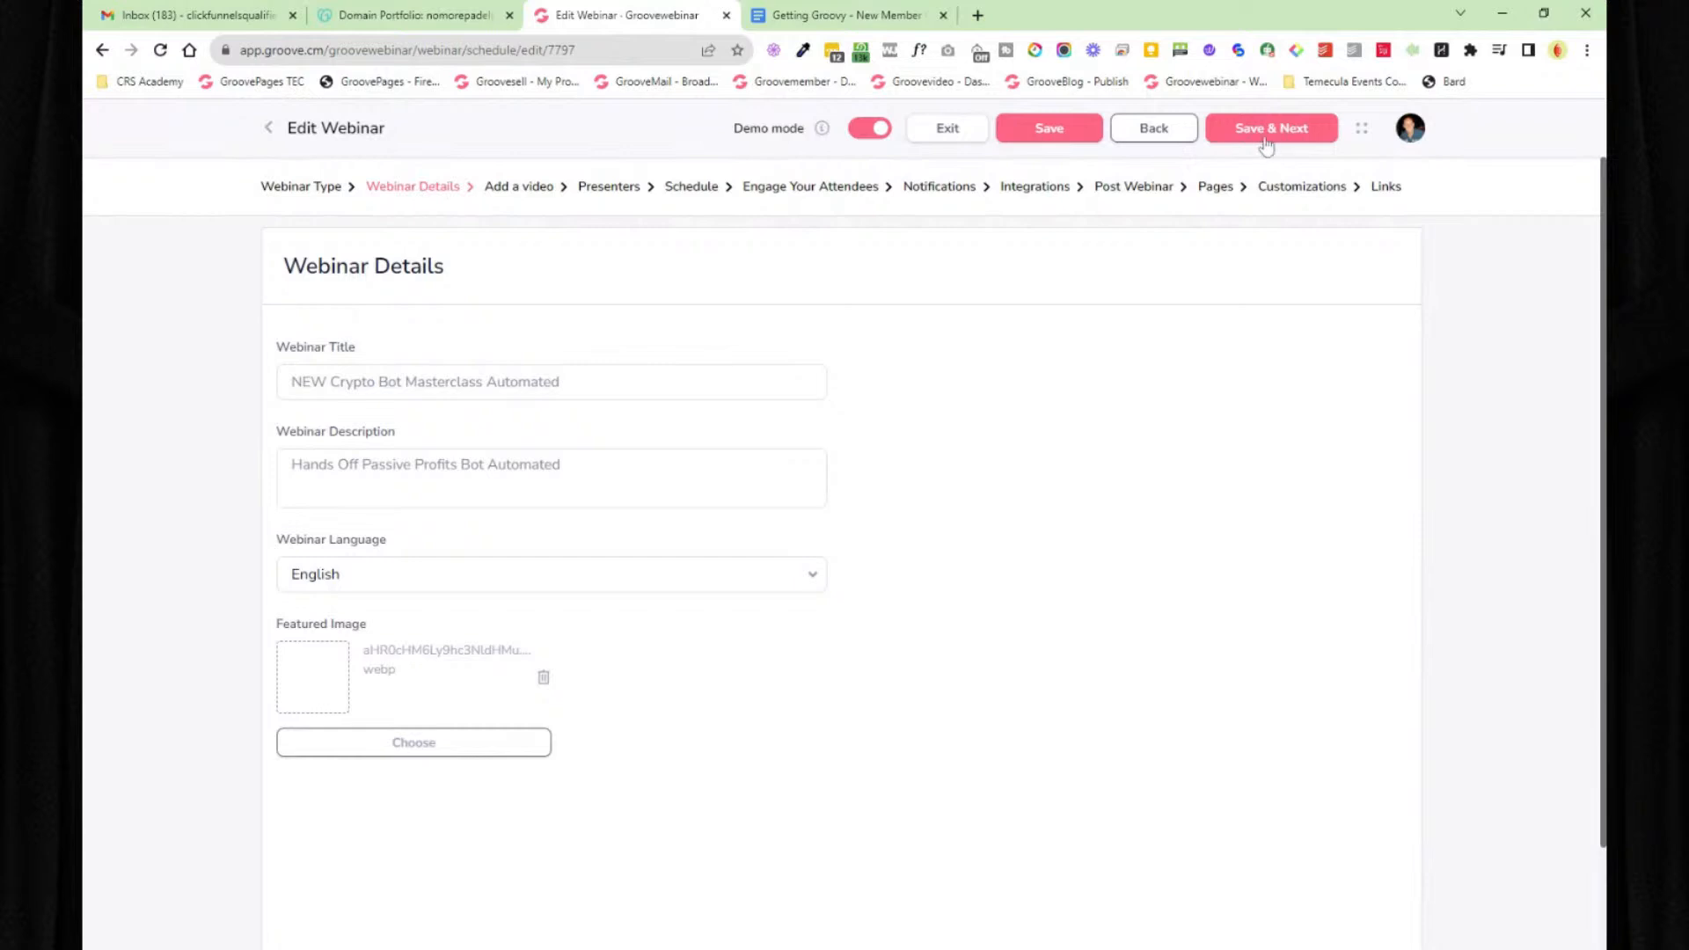
scroll(1107, 450, down, 2)
scroll(1105, 451, up, 2)
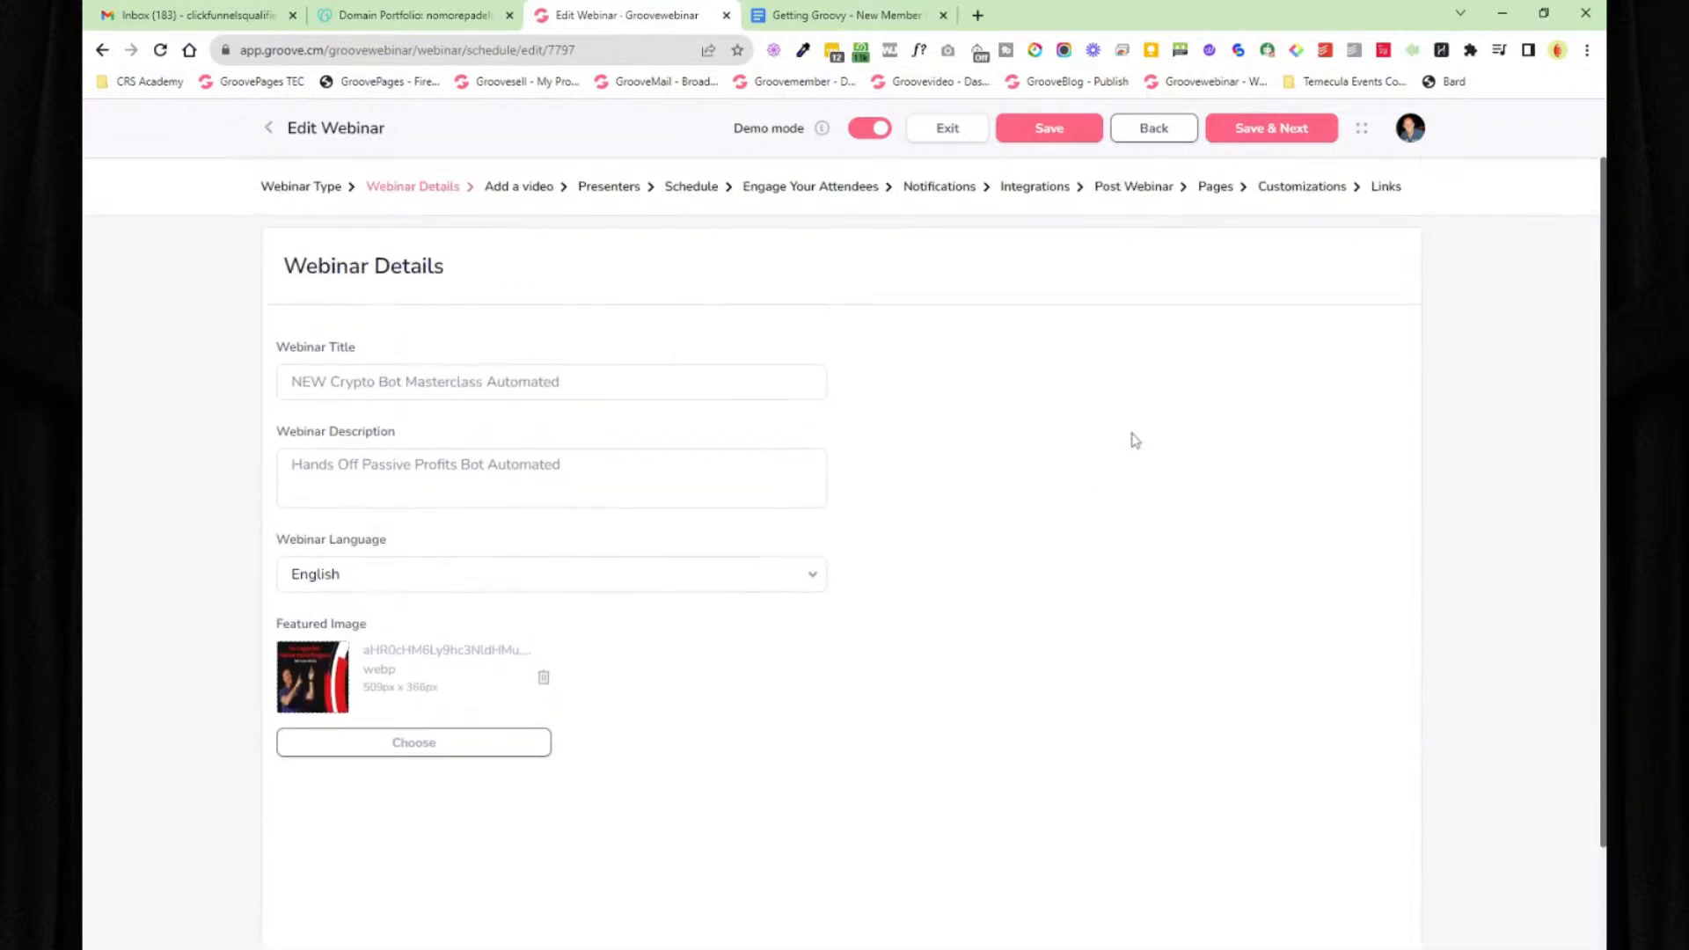
click(269, 130)
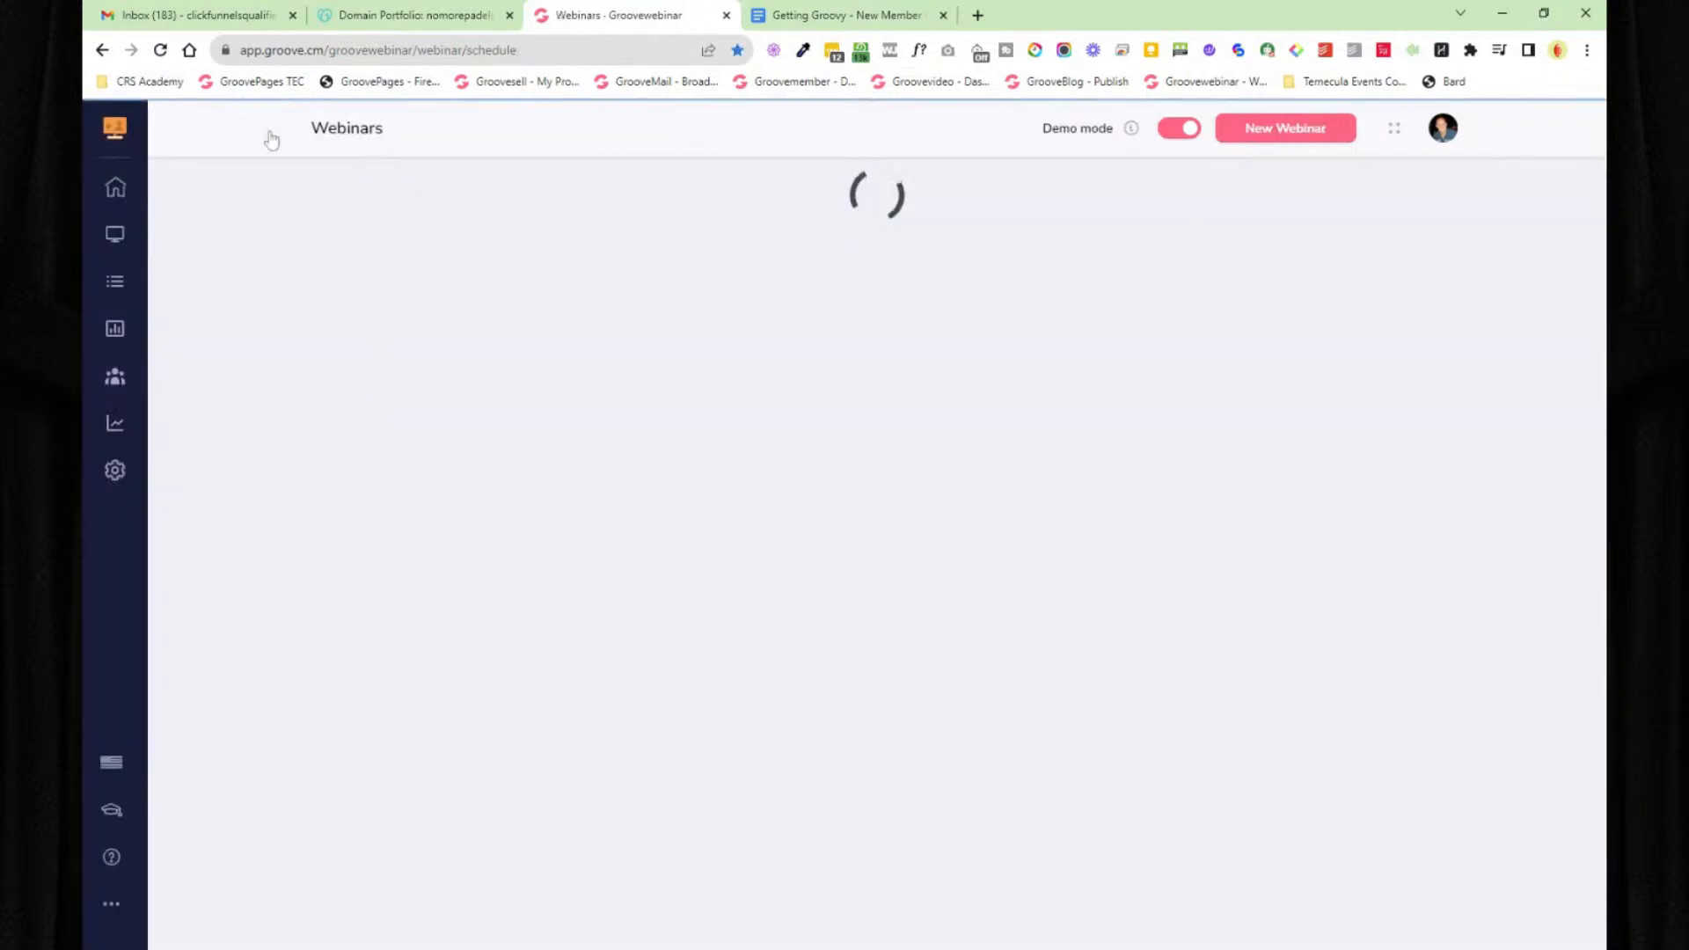
- Look through GrooveWebinar's surveys, polls, presenters, analytics and canned response settings
click(116, 288)
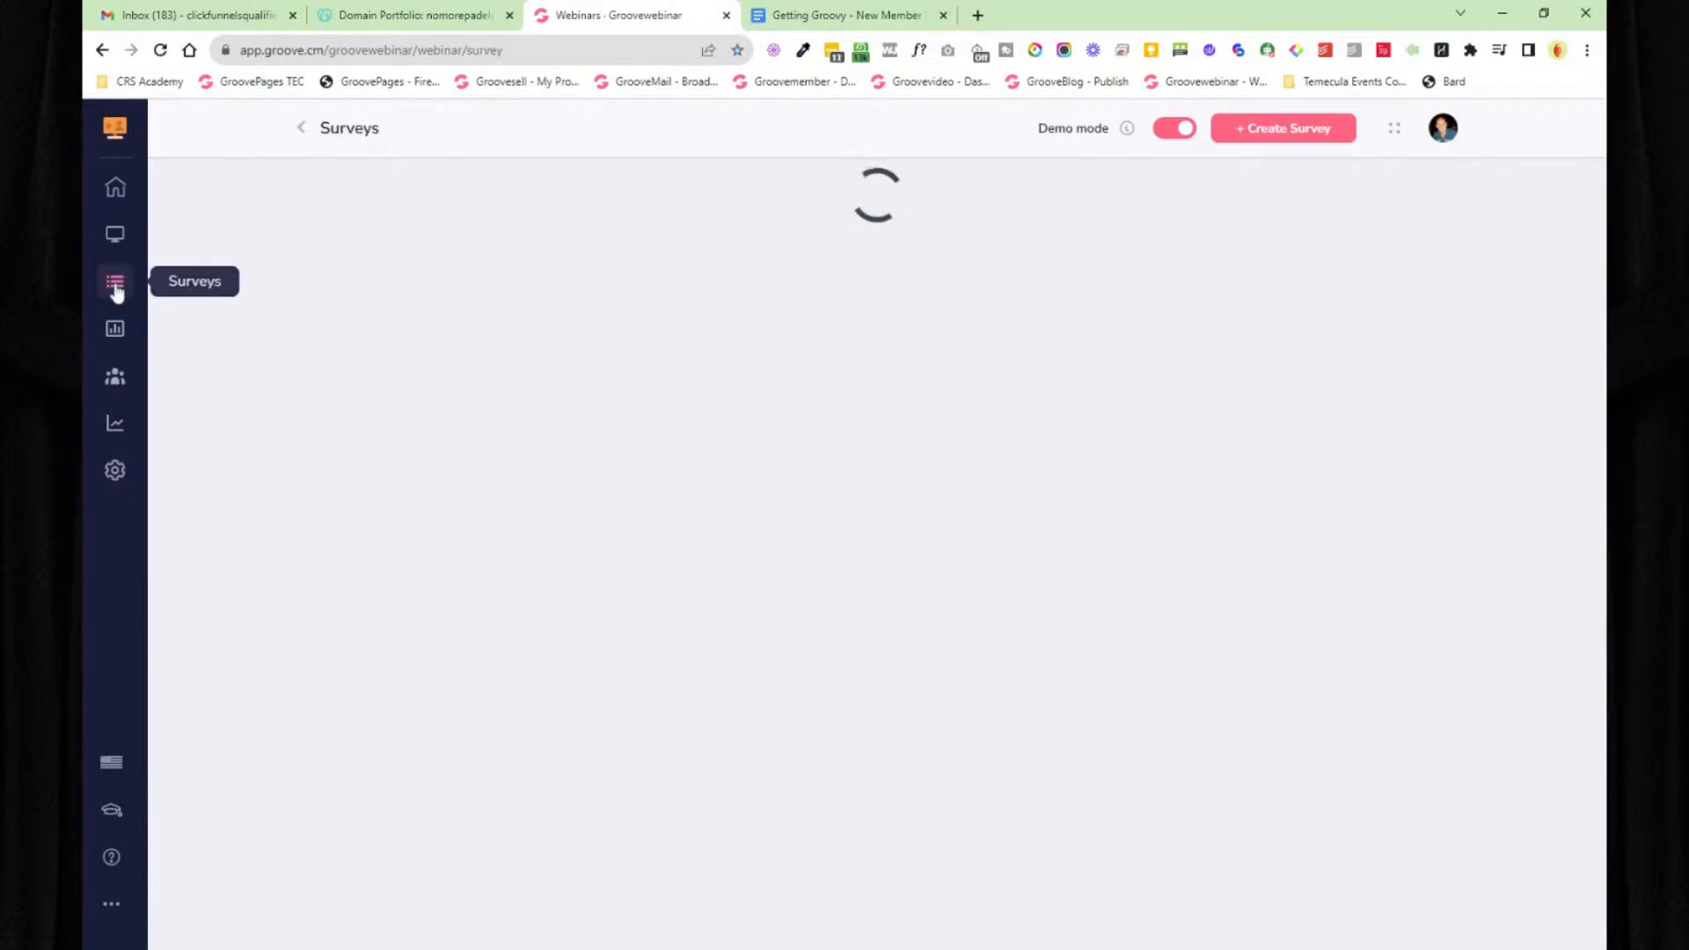
click(115, 337)
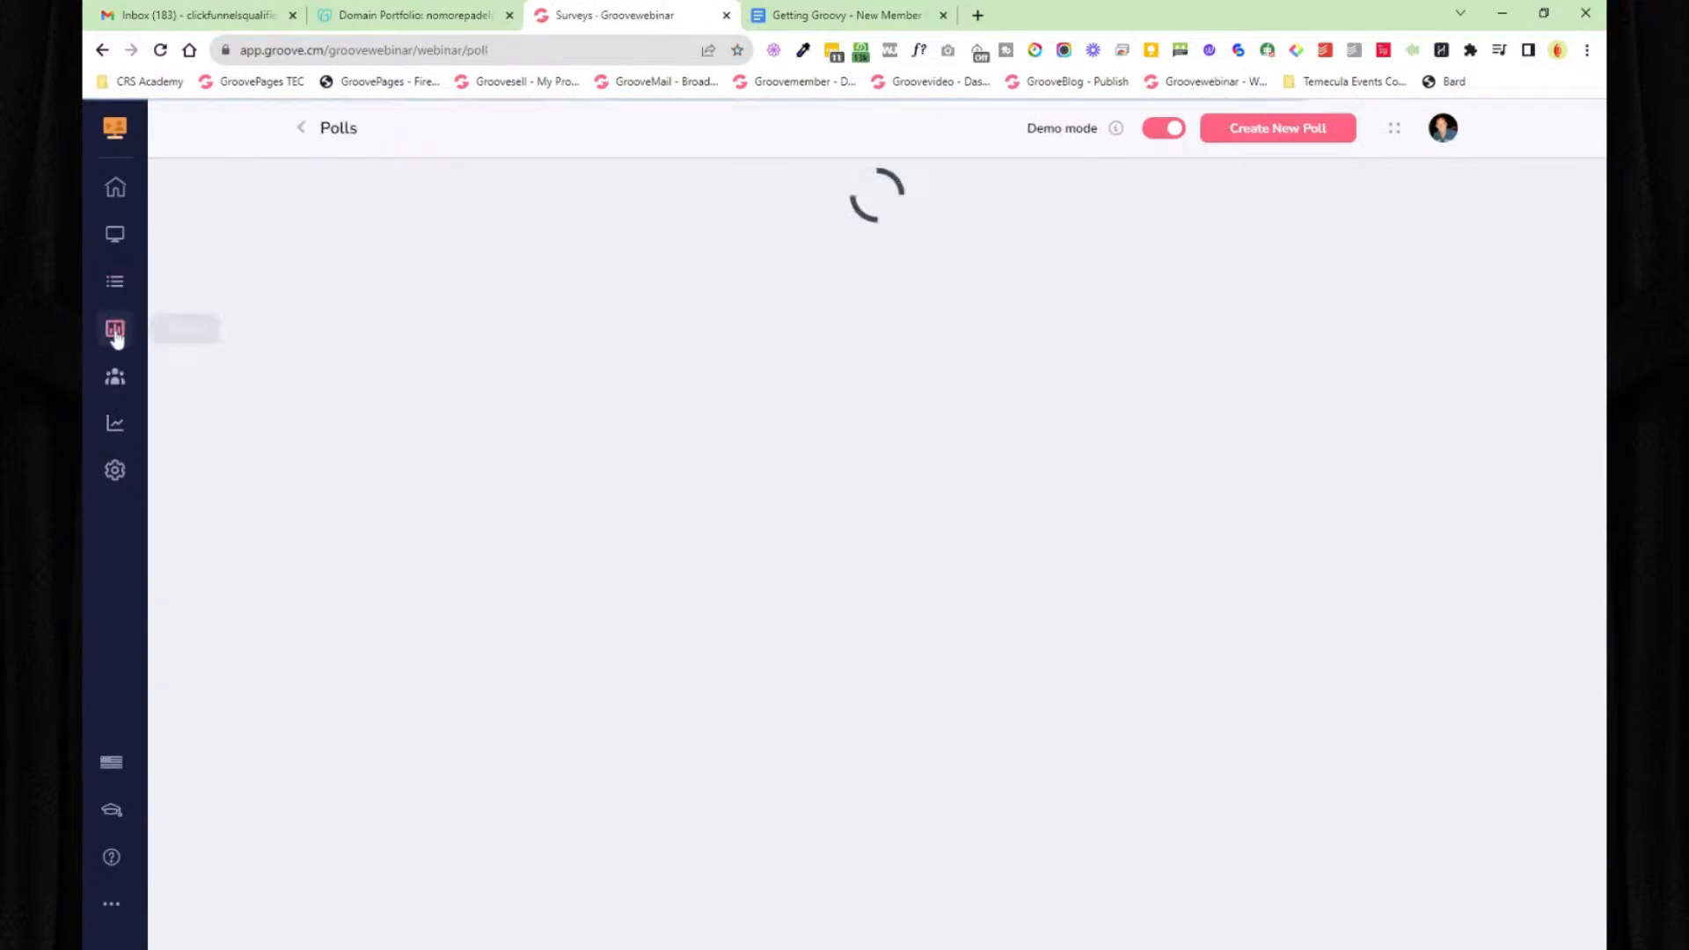
click(117, 381)
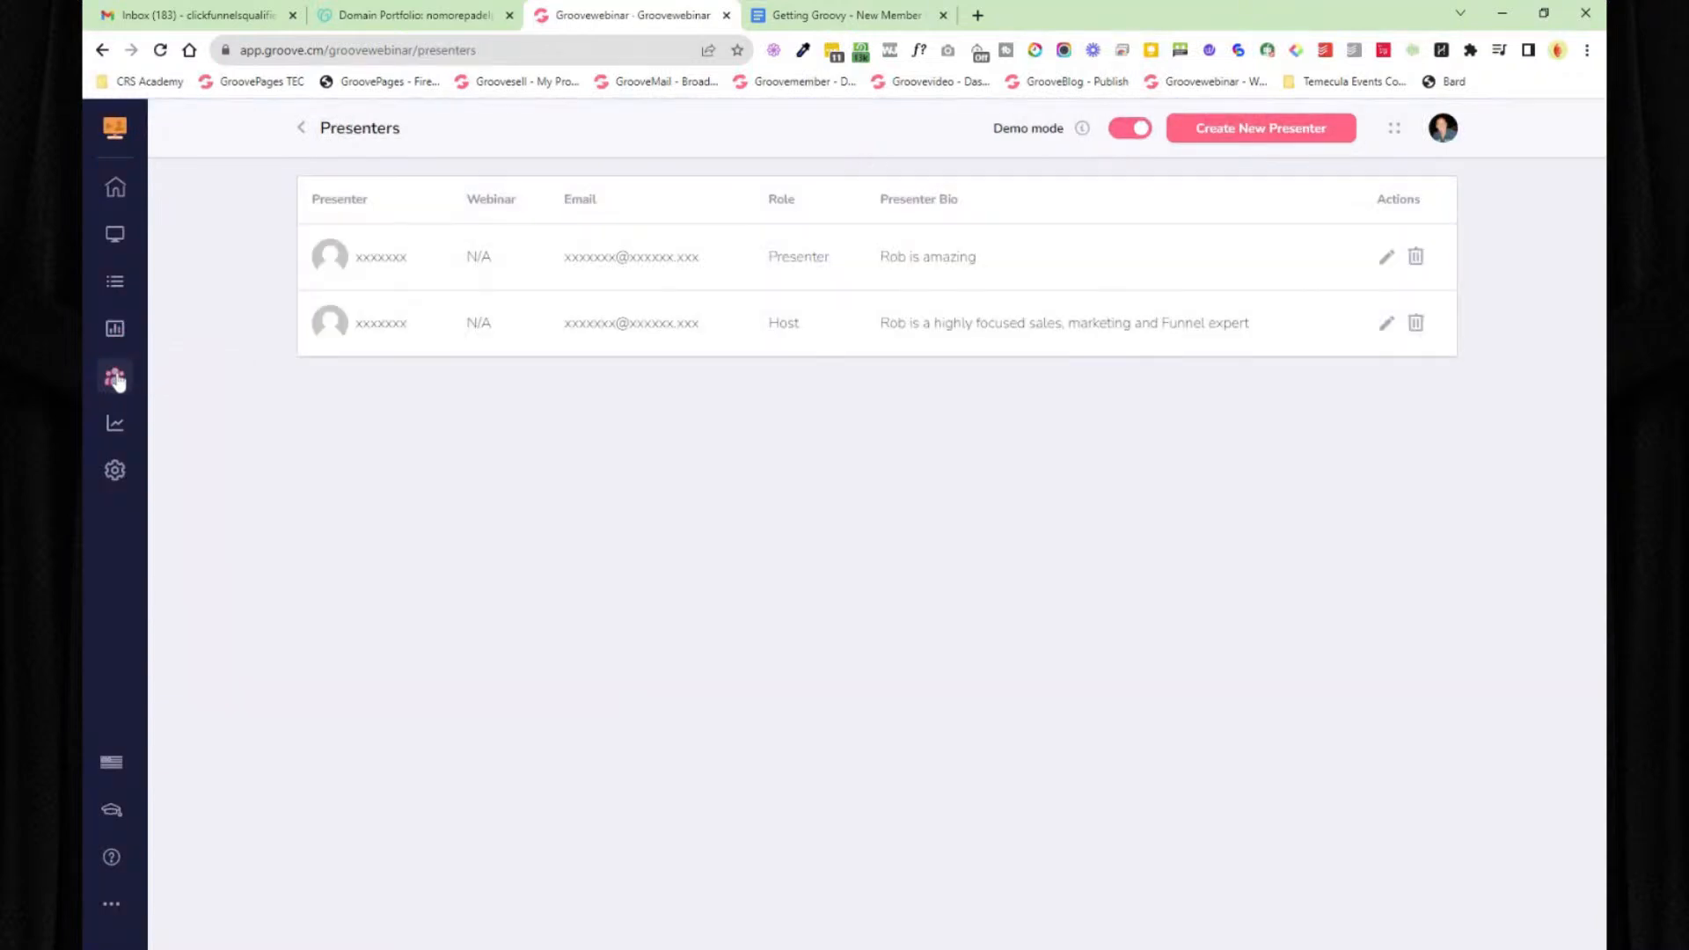
click(113, 425)
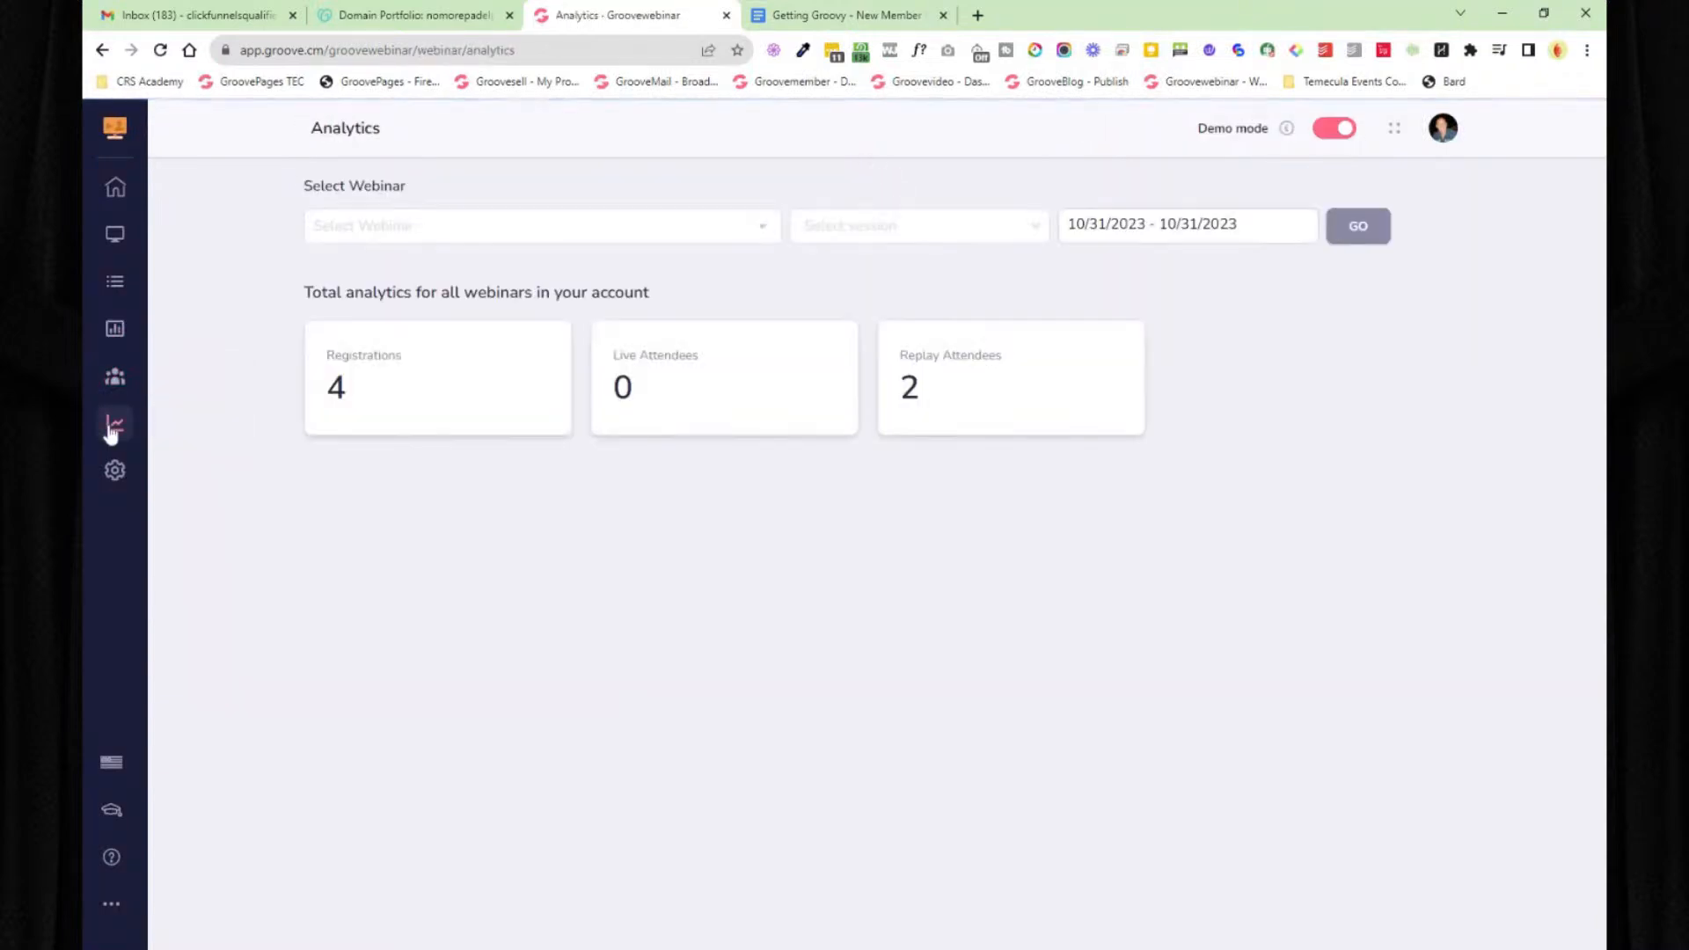
click(118, 472)
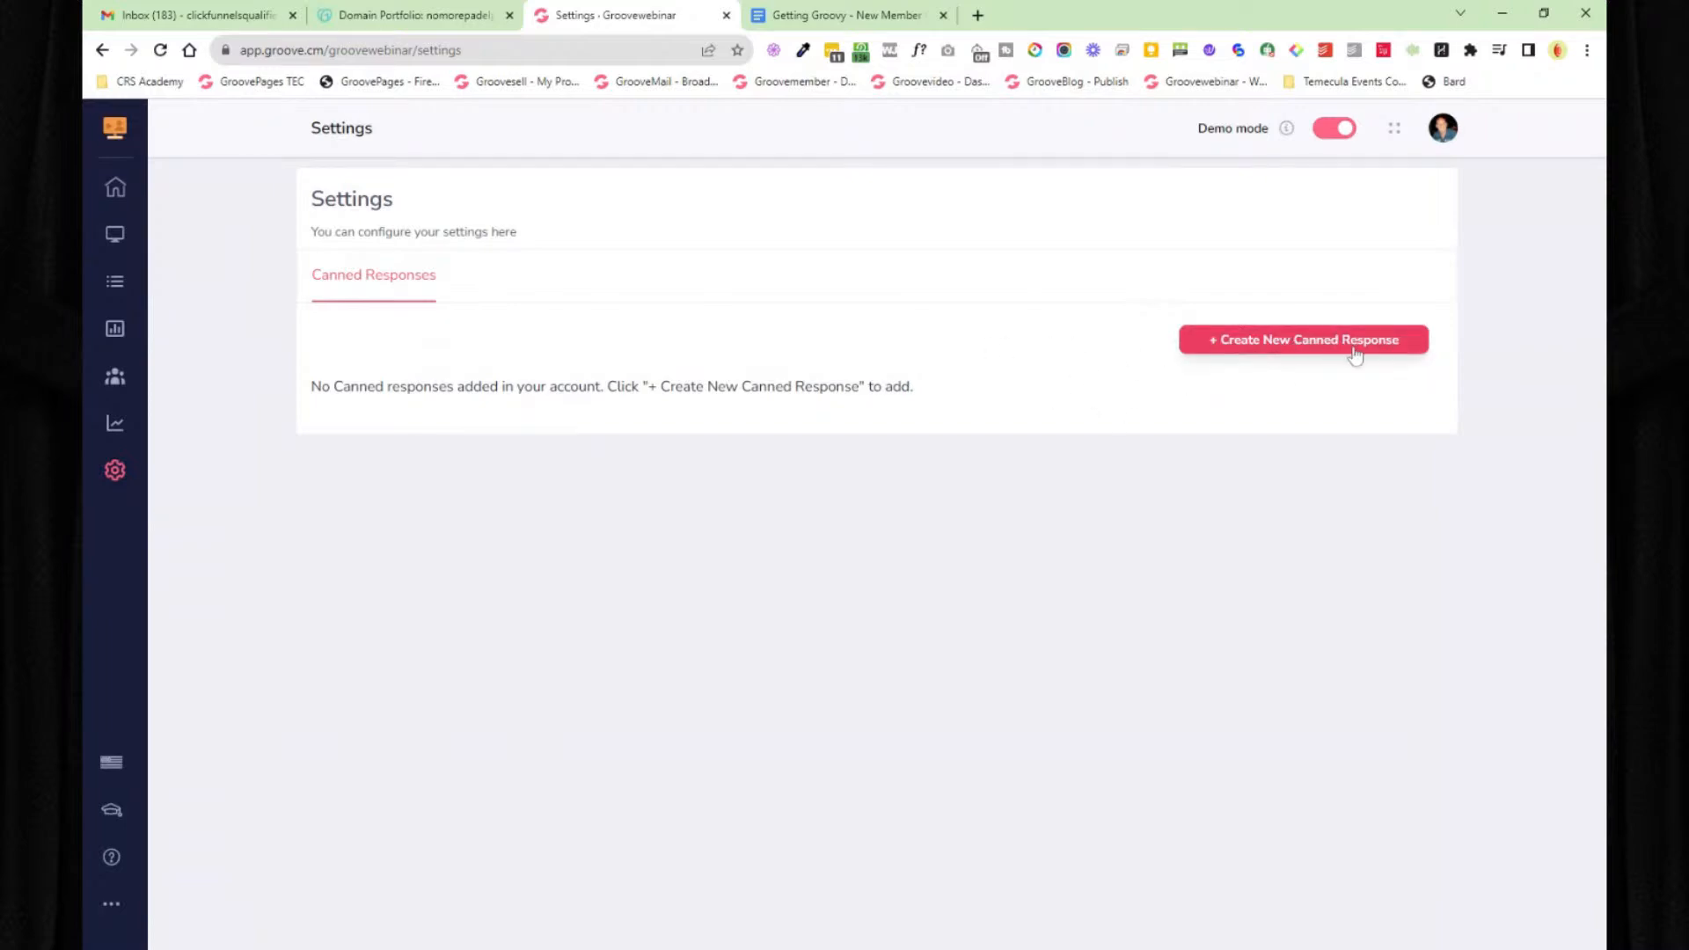
- Leave GrooveWebinar for the Groove dashboard, and switch to the onboarding roadmap in Google Docs
click(114, 128)
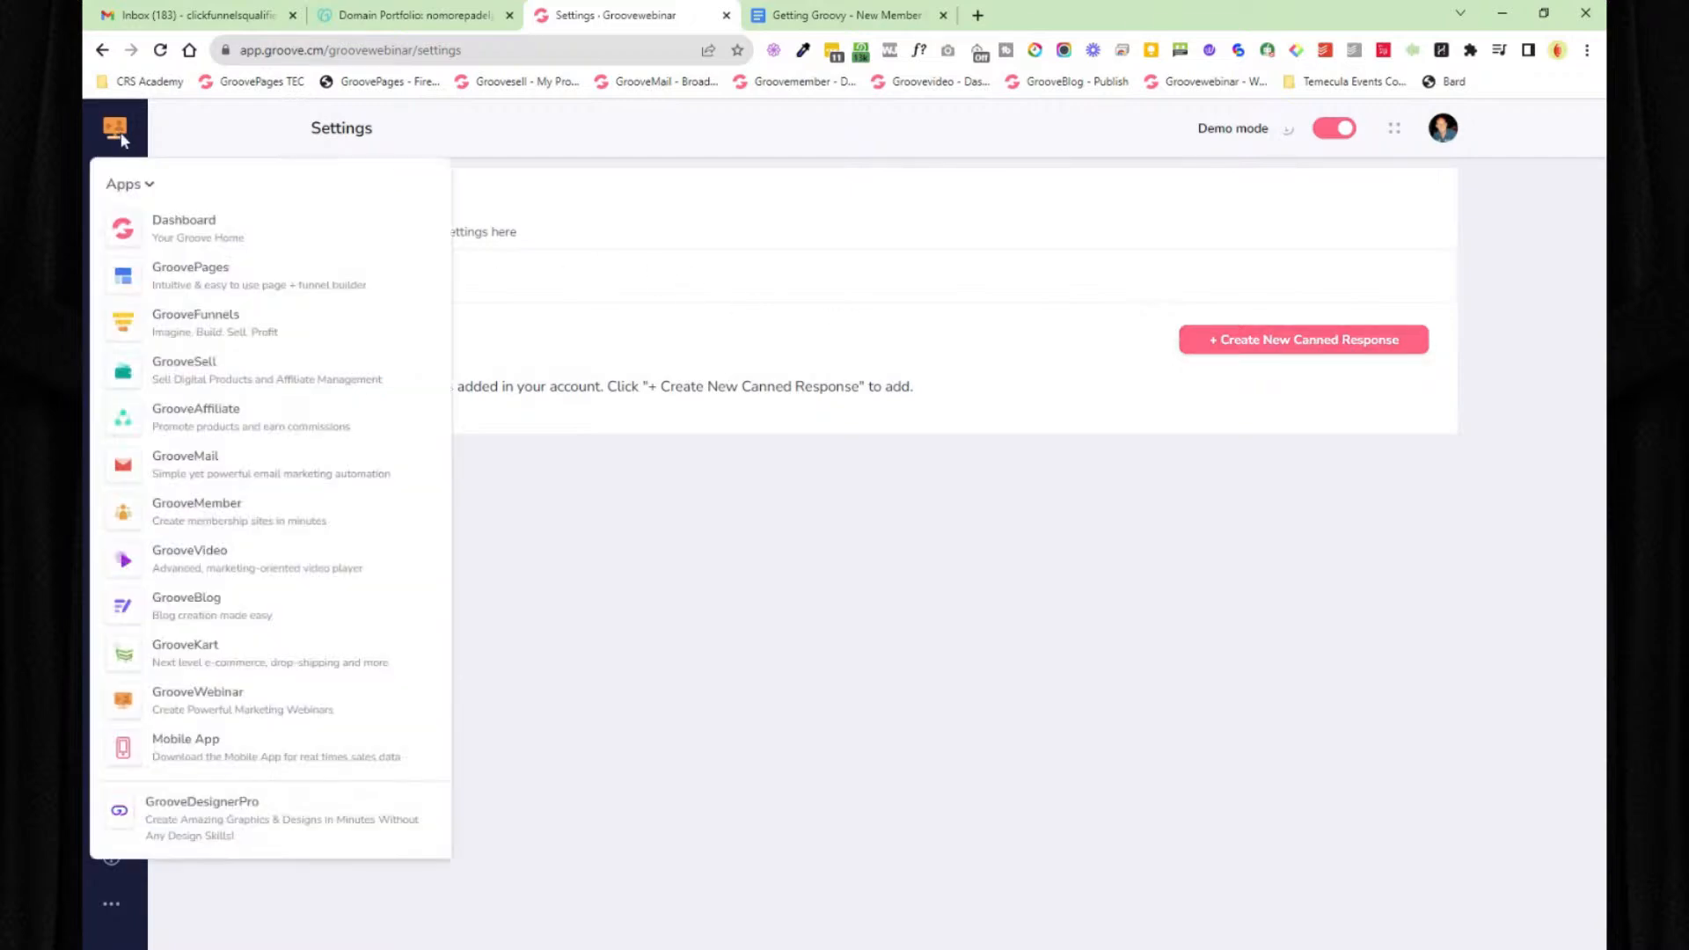
click(199, 233)
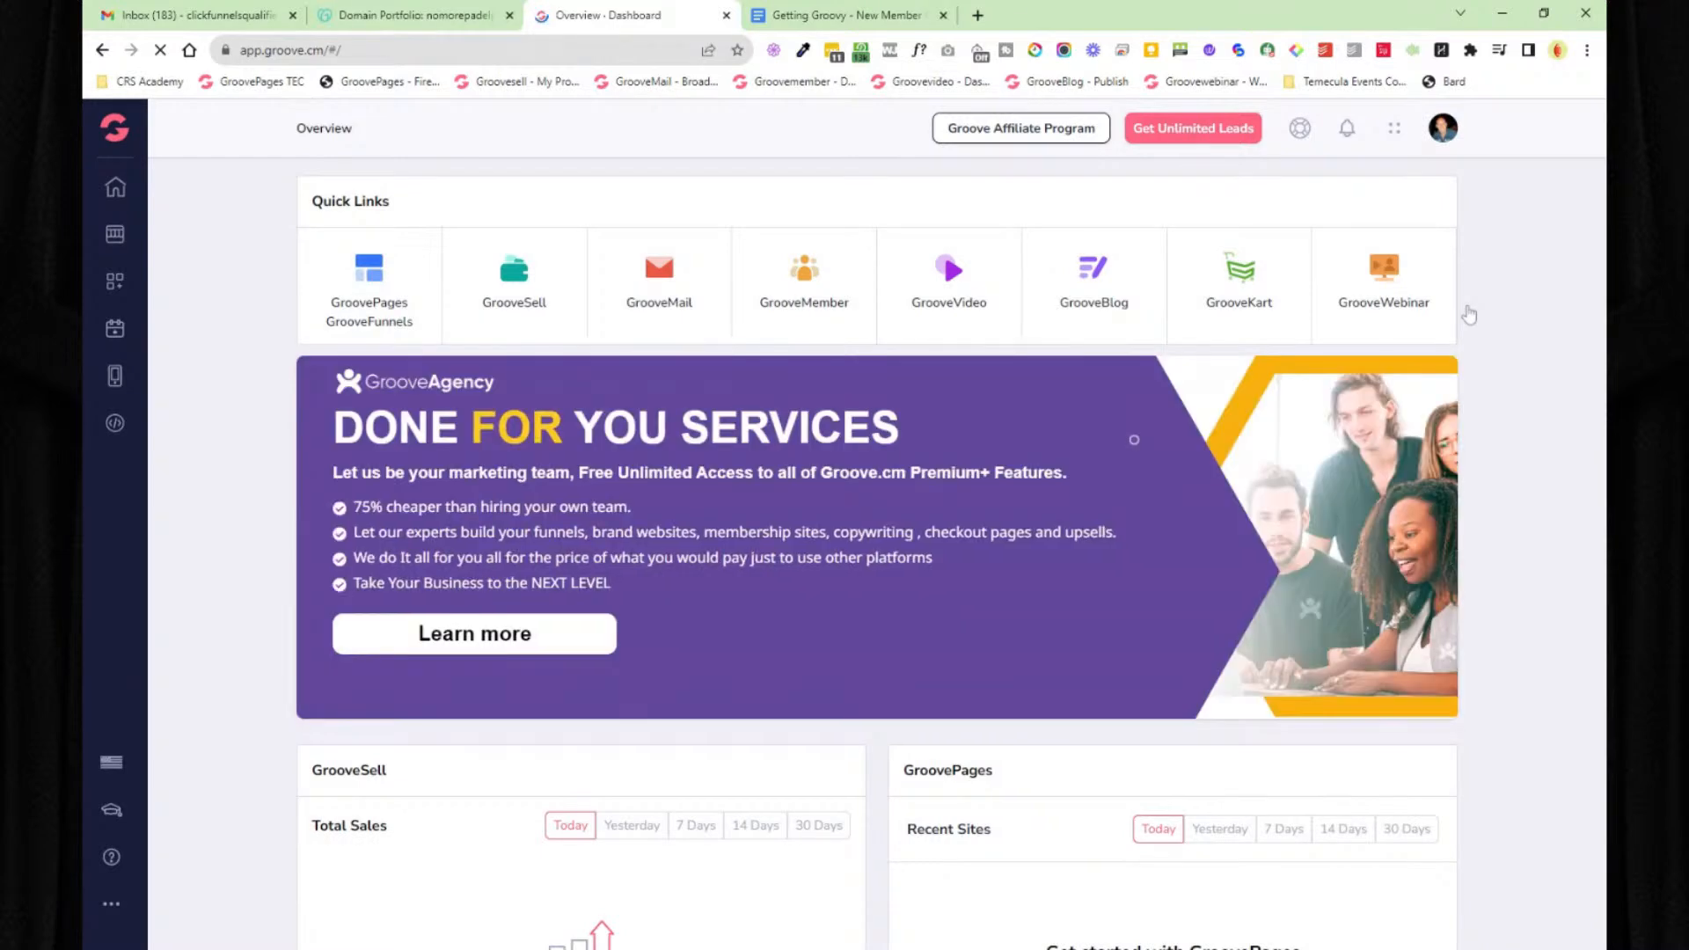
click(856, 16)
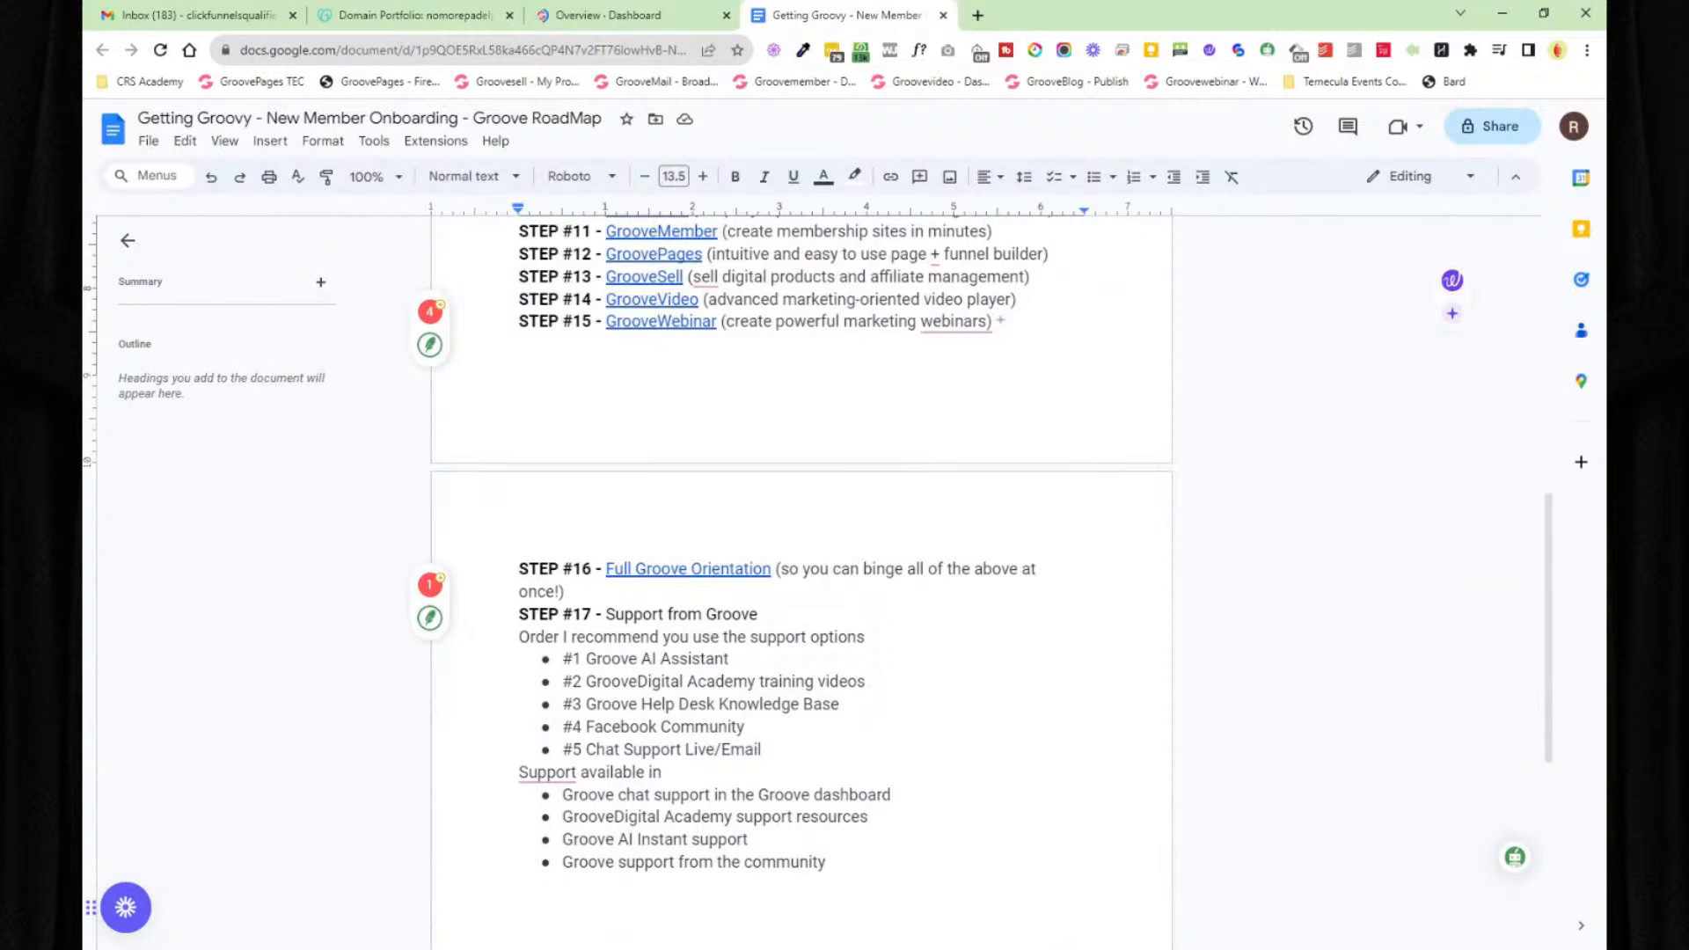
- View the Full Groove Orientation training page linked in Step #16, close it, and move to the roadmap's Step #17 support options
click(669, 570)
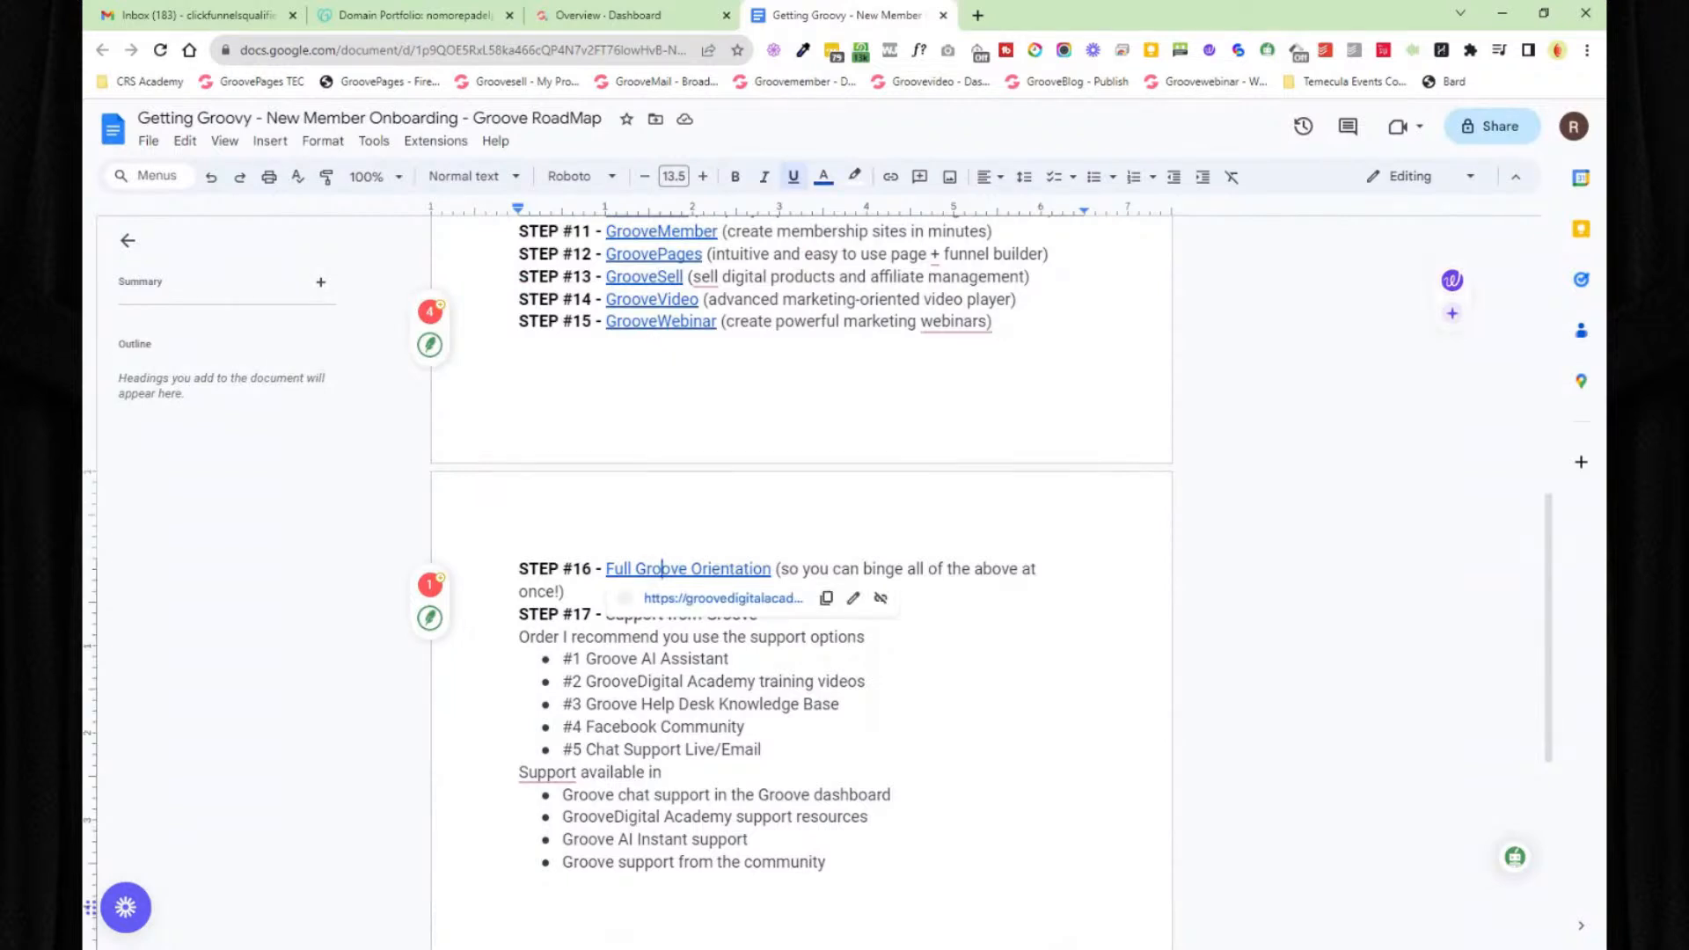
click(708, 596)
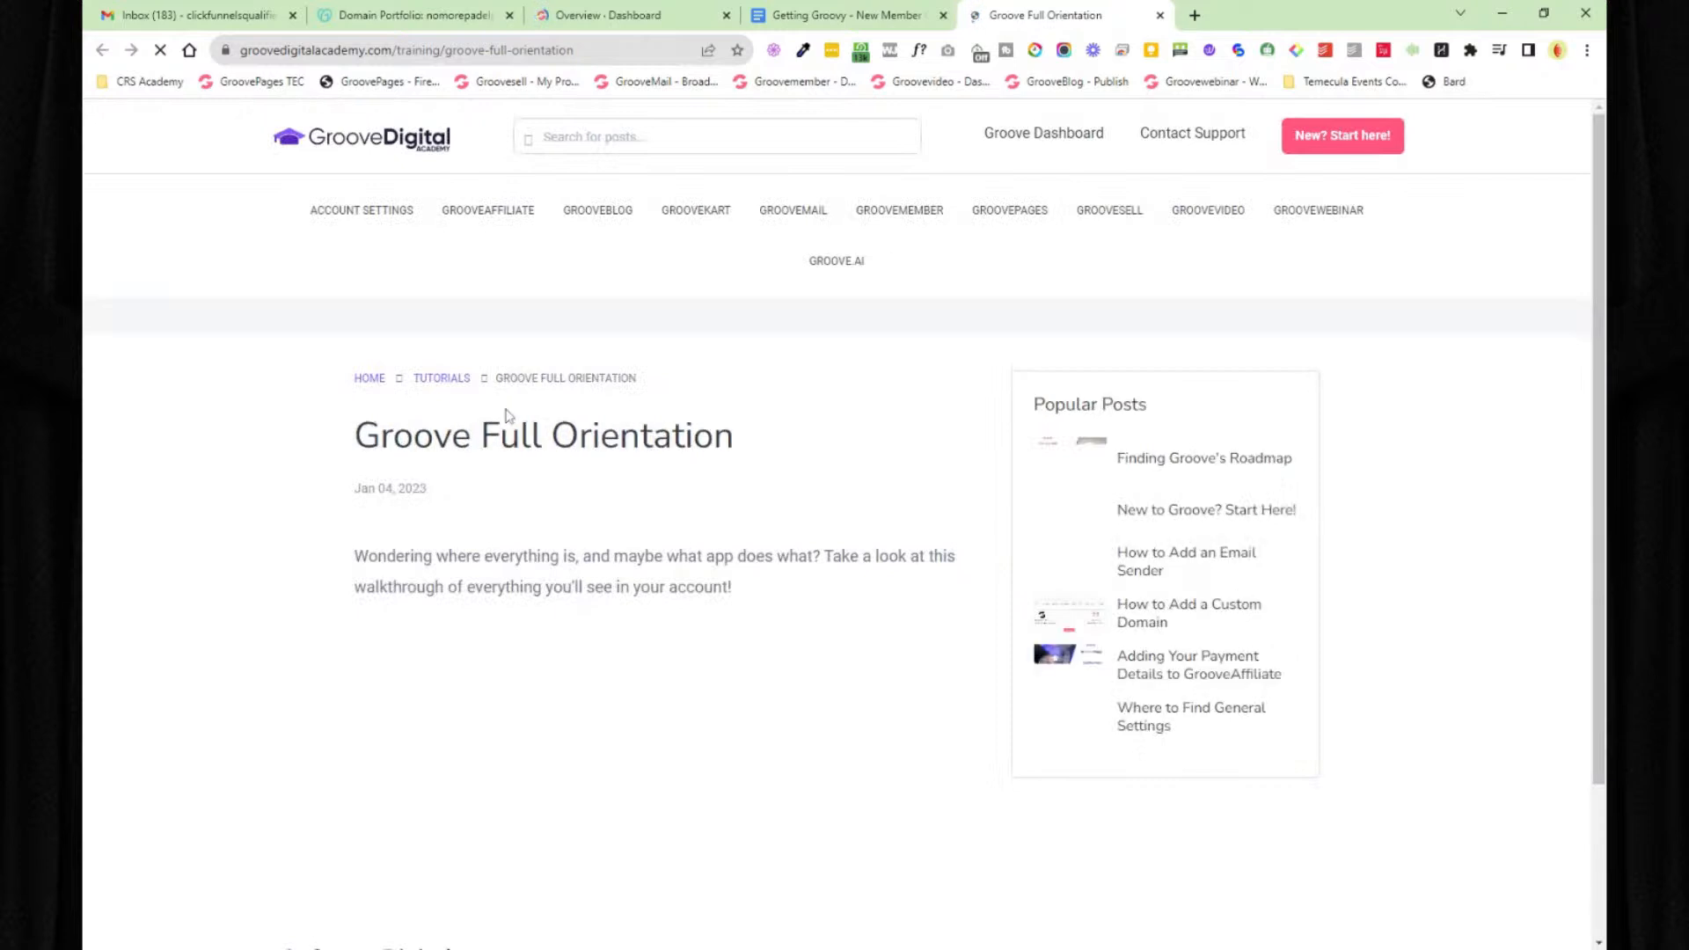
scroll(598, 480, down, 2)
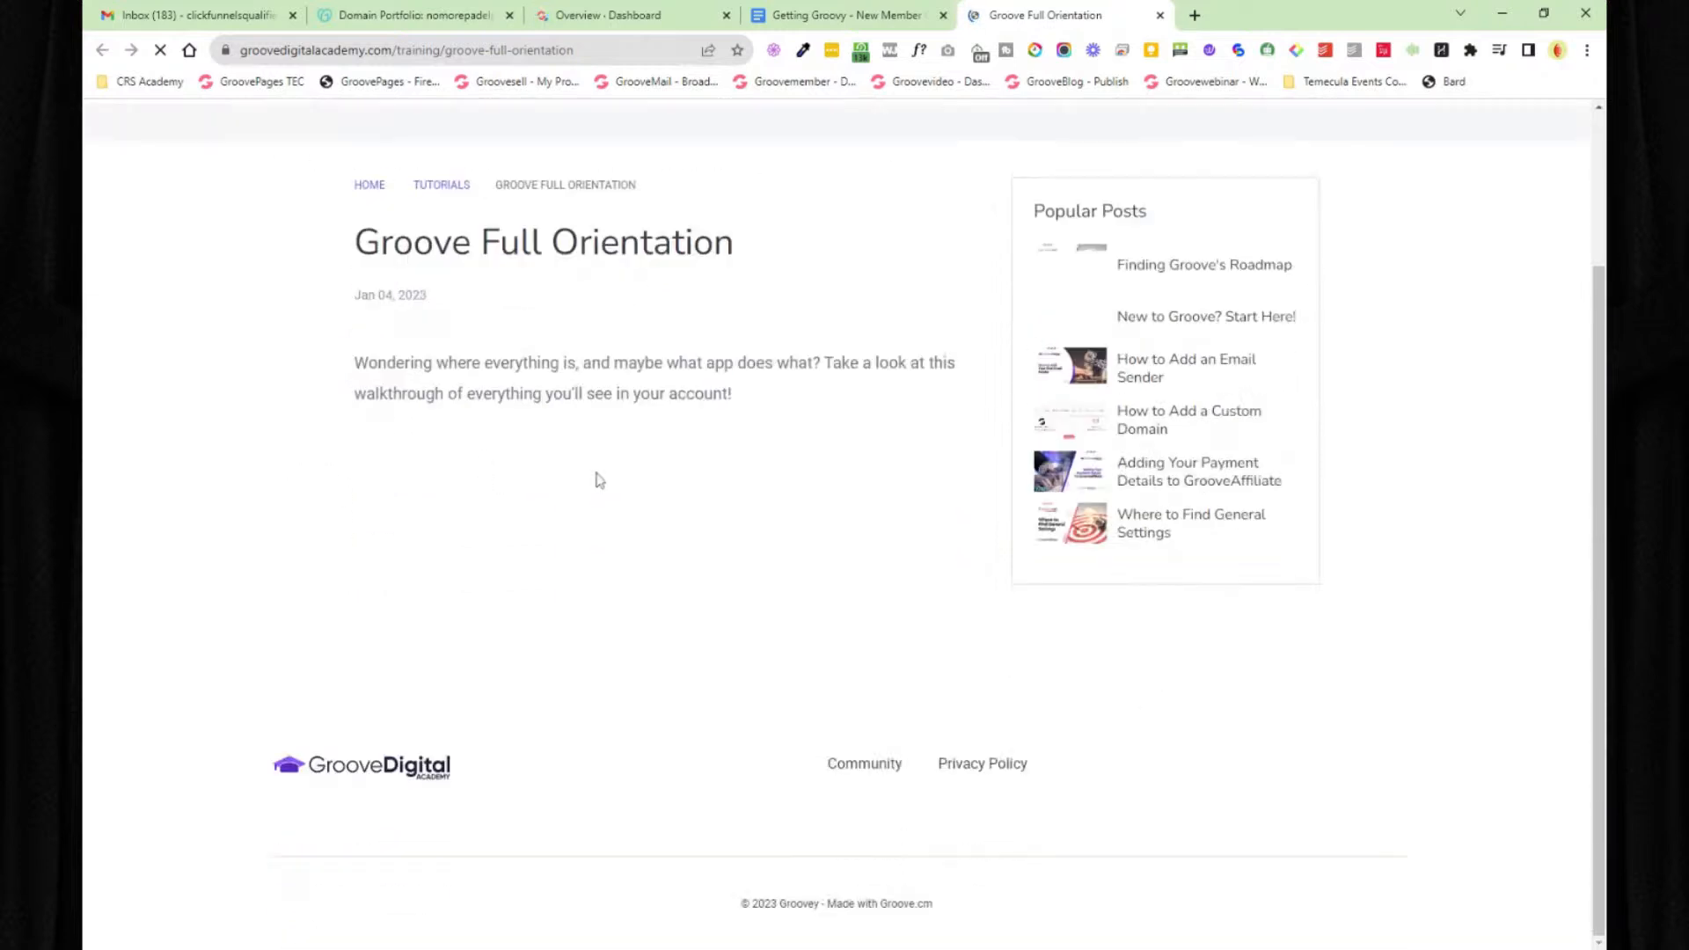
click(1161, 15)
scroll(490, 471, down, 3)
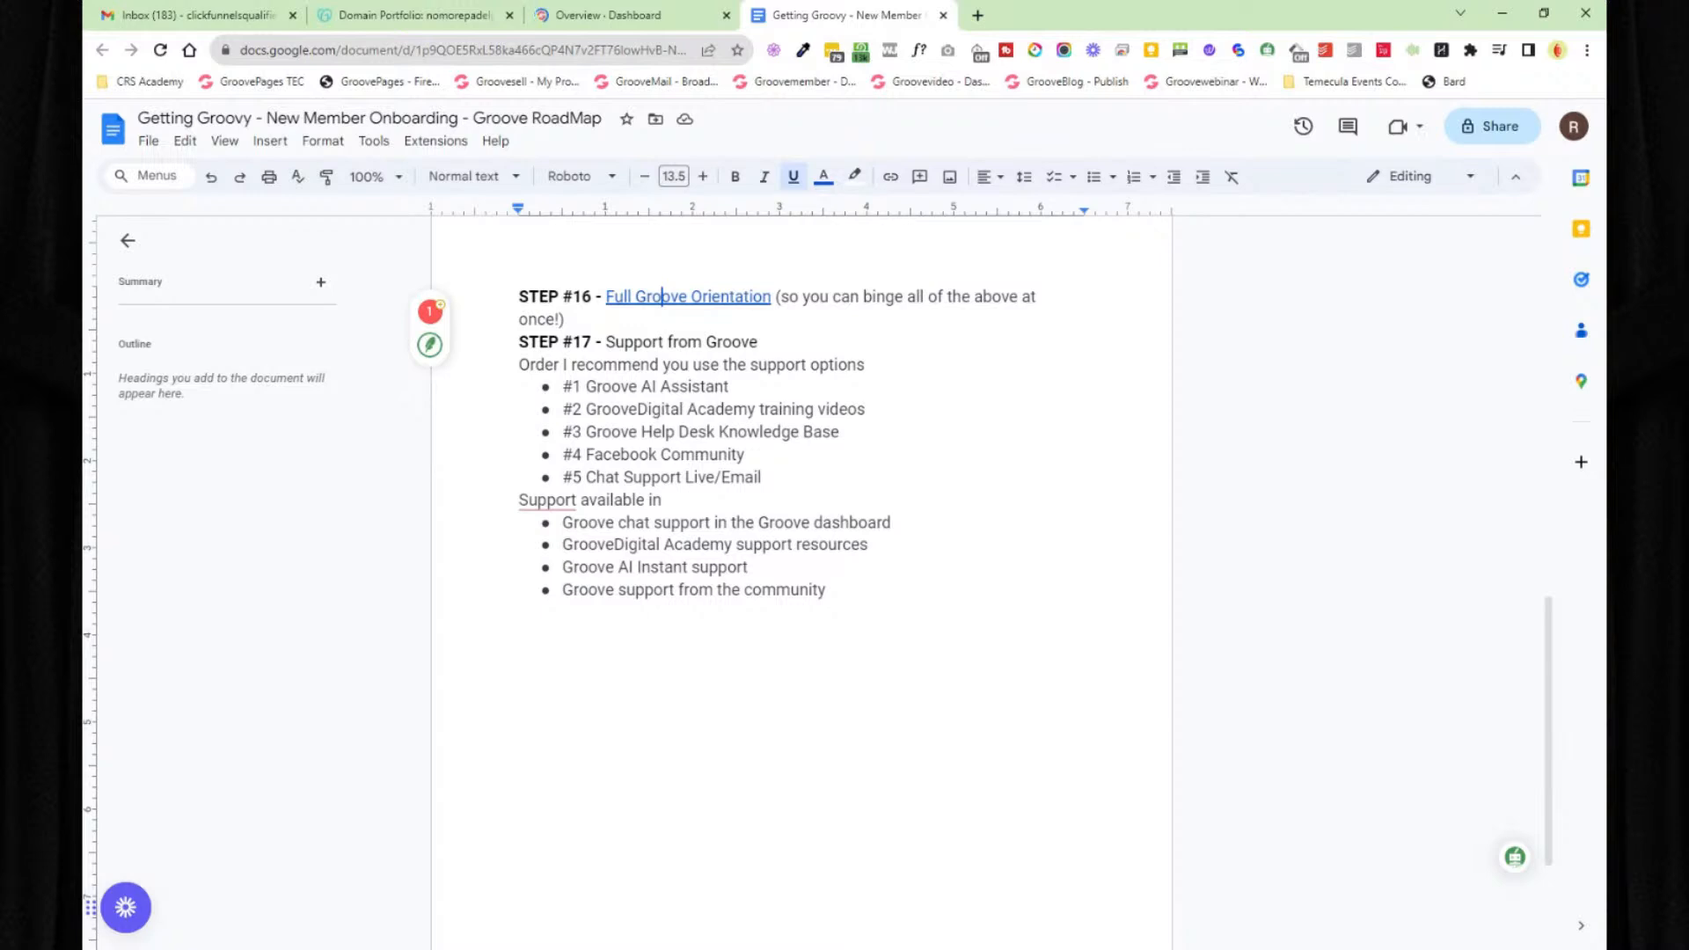
- Review the roadmap's Step #17 heading and its recommended order of support options, glancing at the Groove dashboard in between
drag(519, 342, 757, 344)
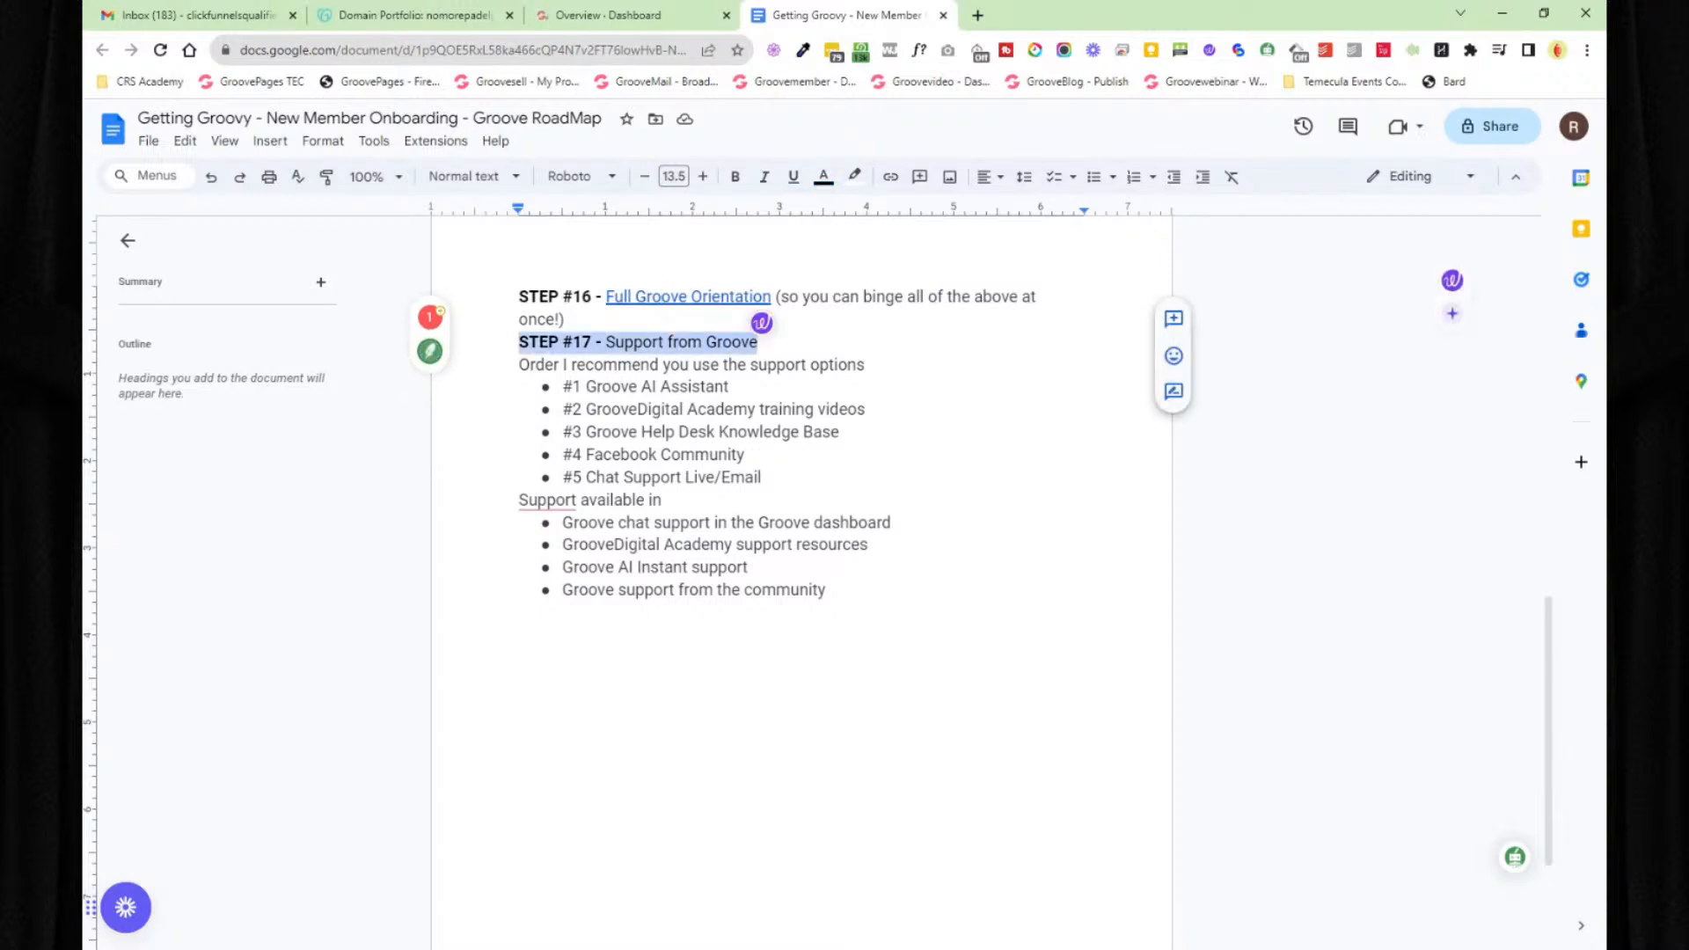
click(841, 432)
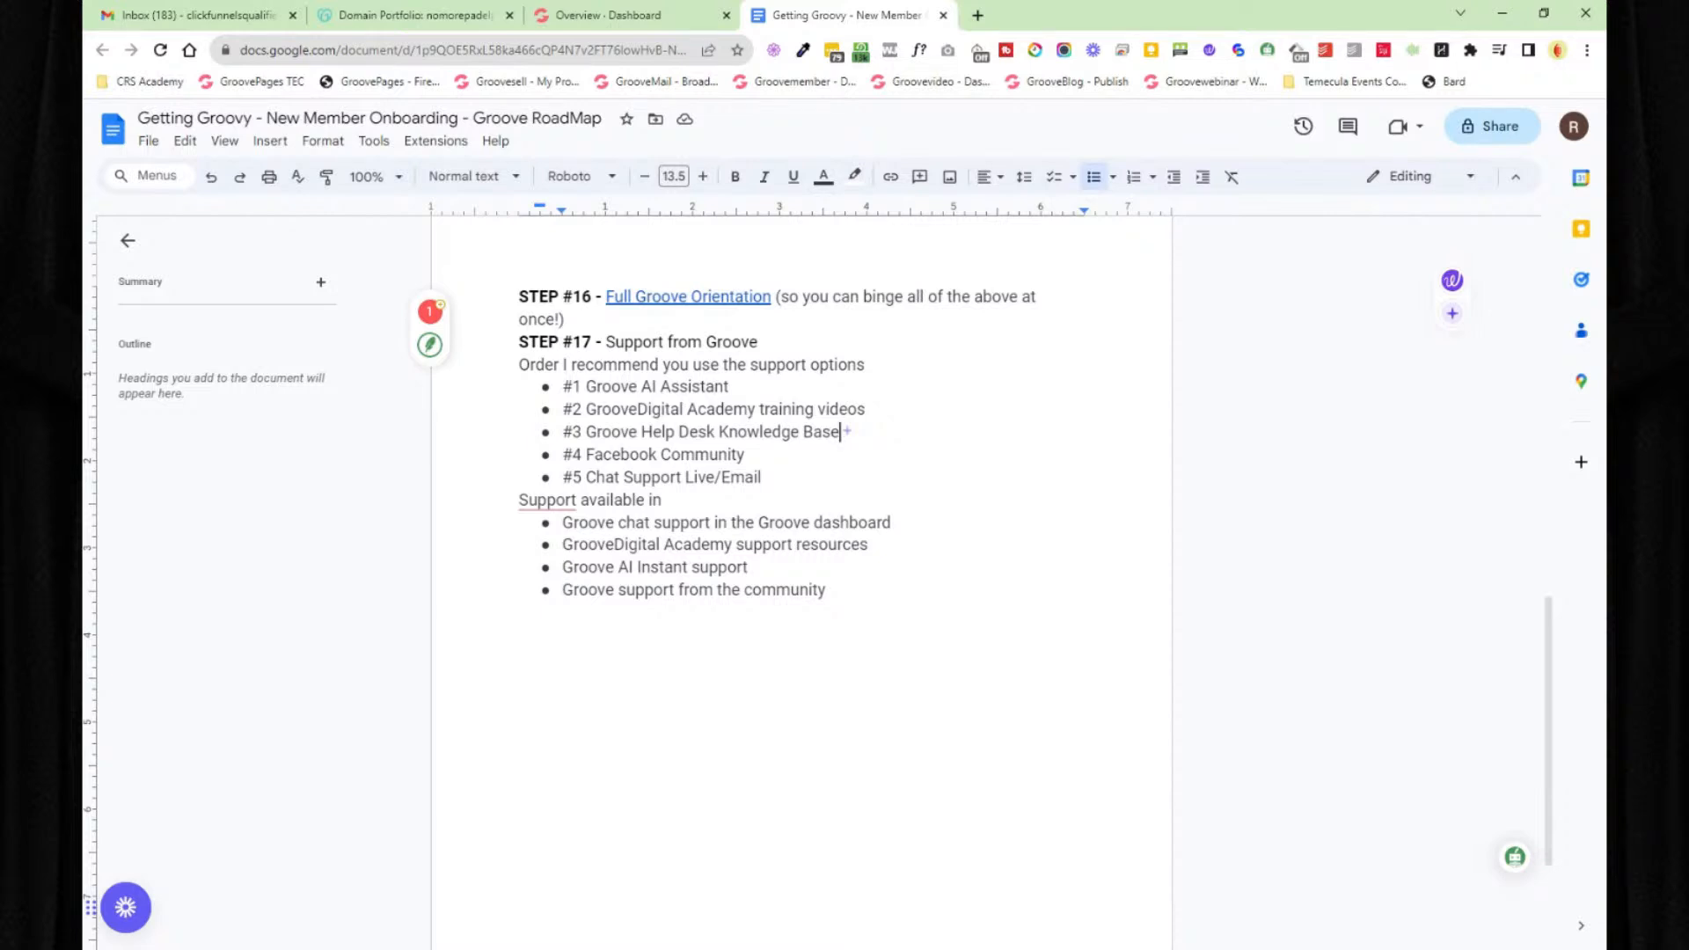
drag(762, 476, 520, 365)
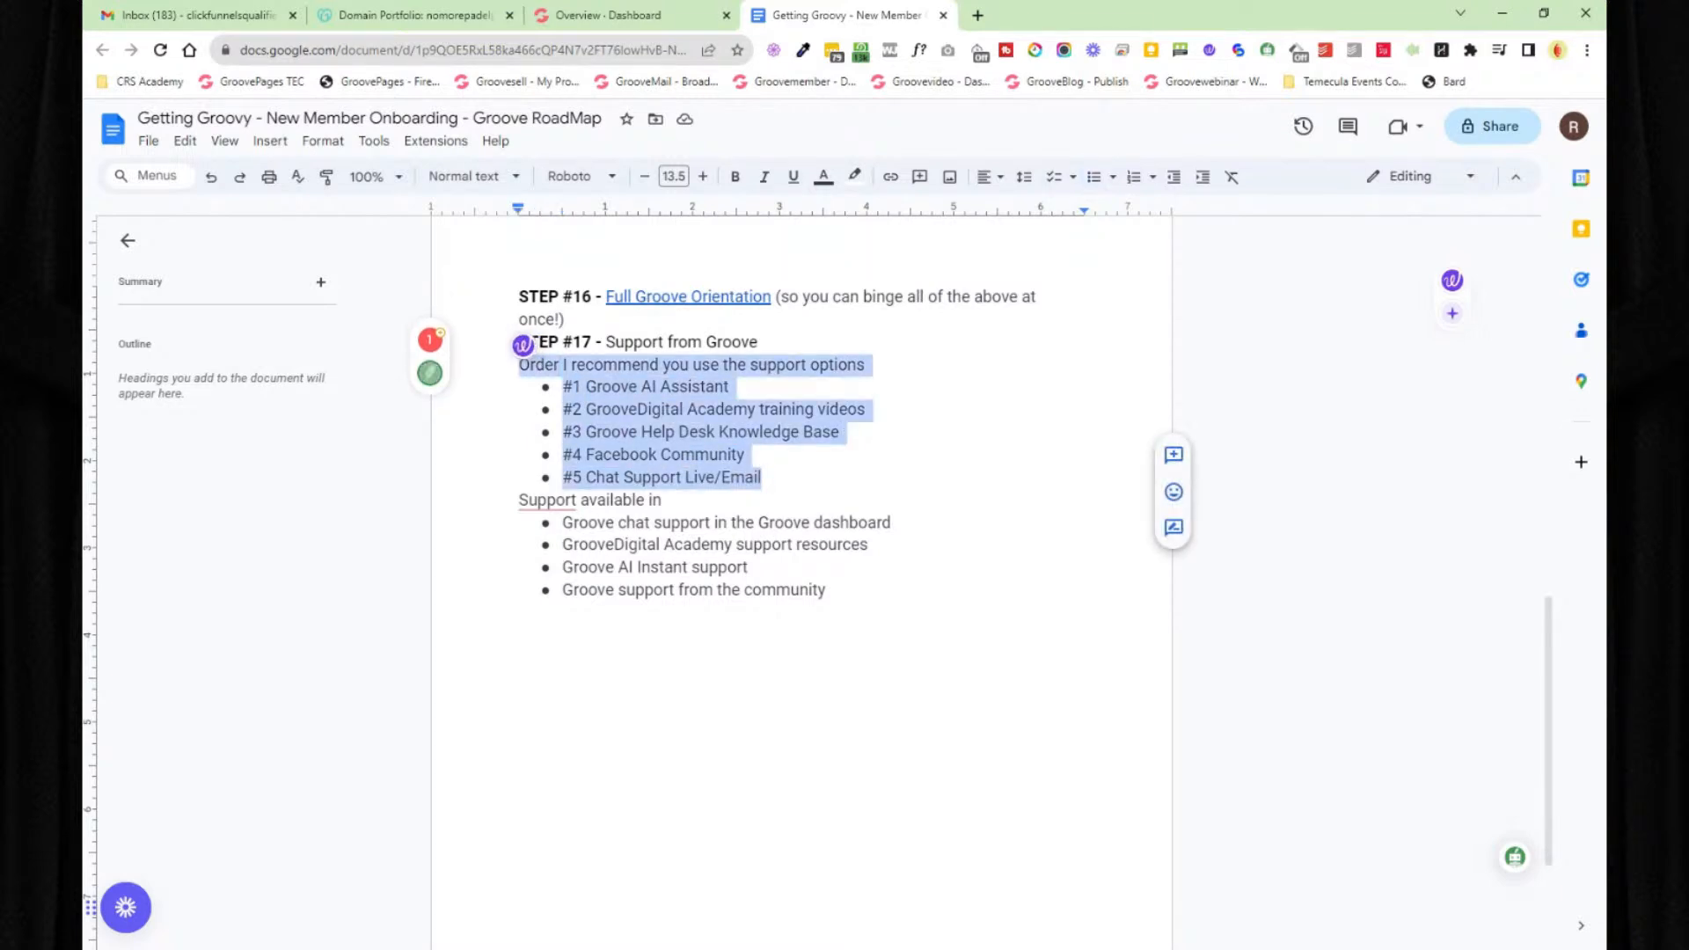
click(810, 364)
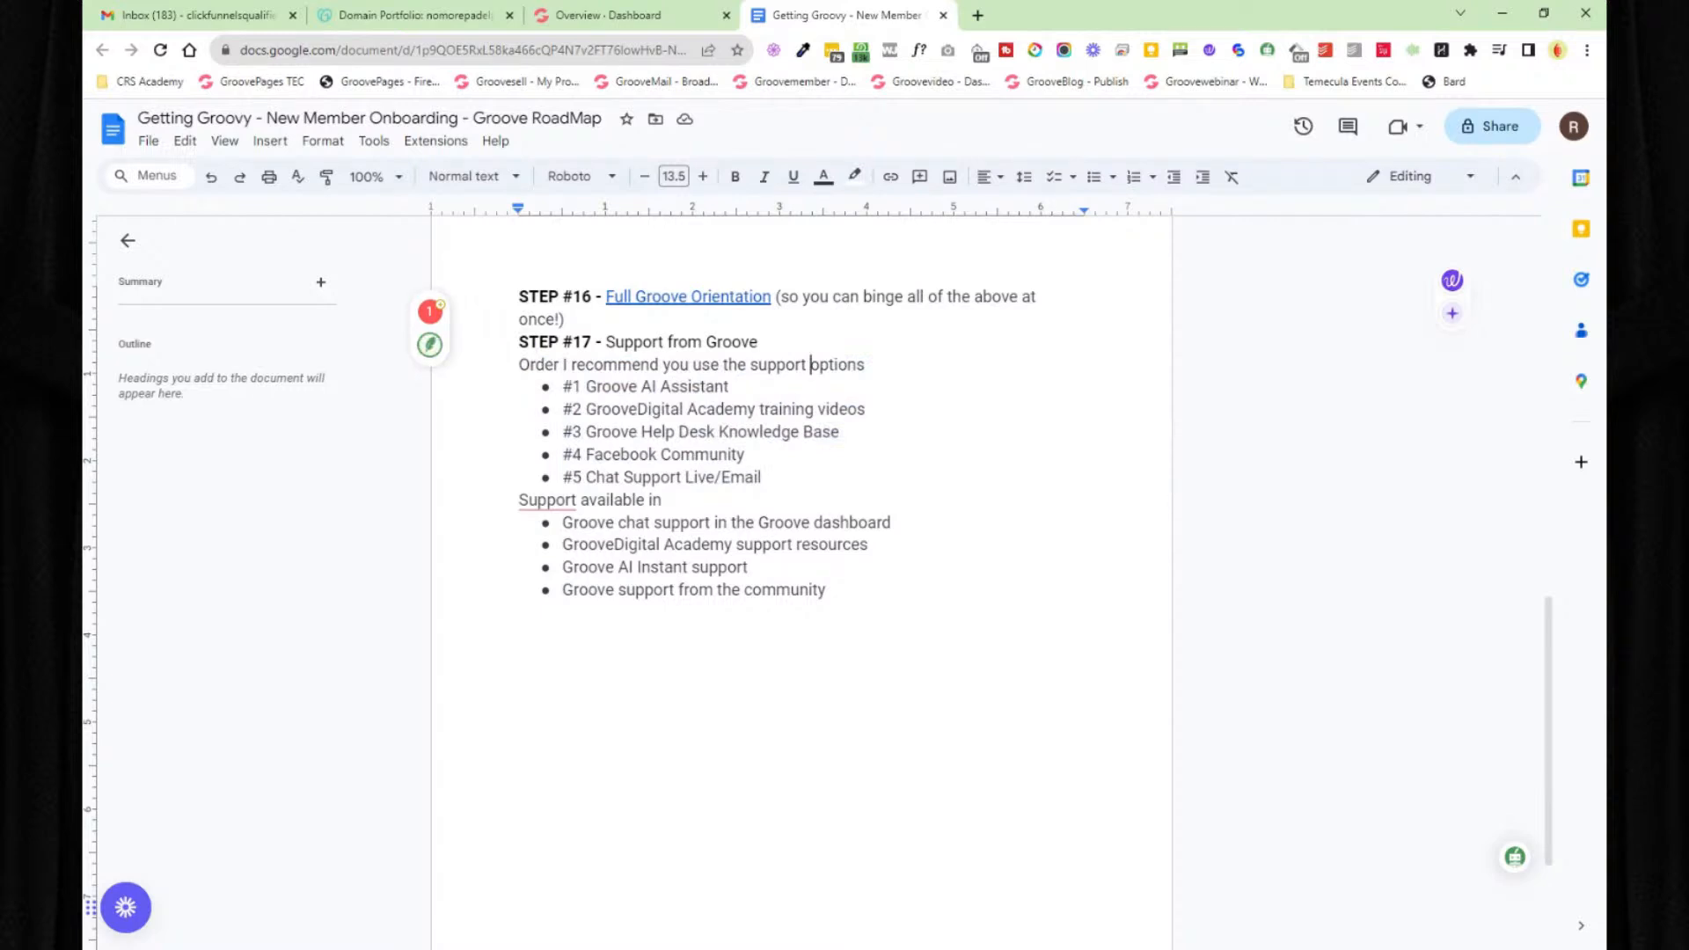
click(629, 26)
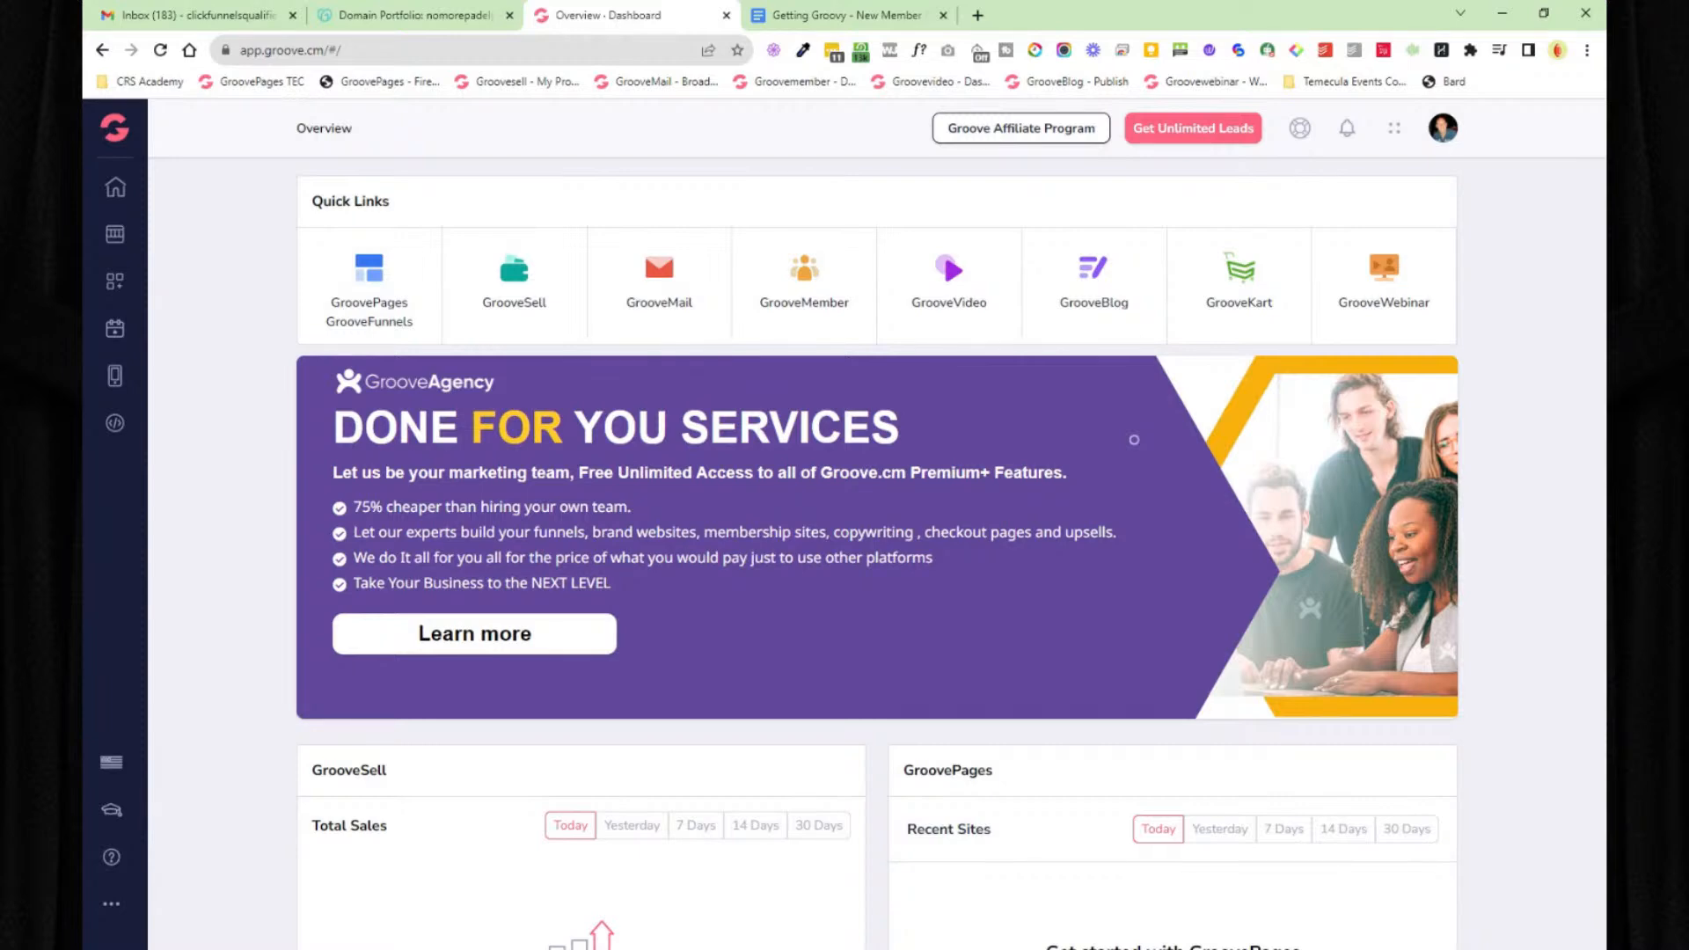
click(850, 21)
click(810, 364)
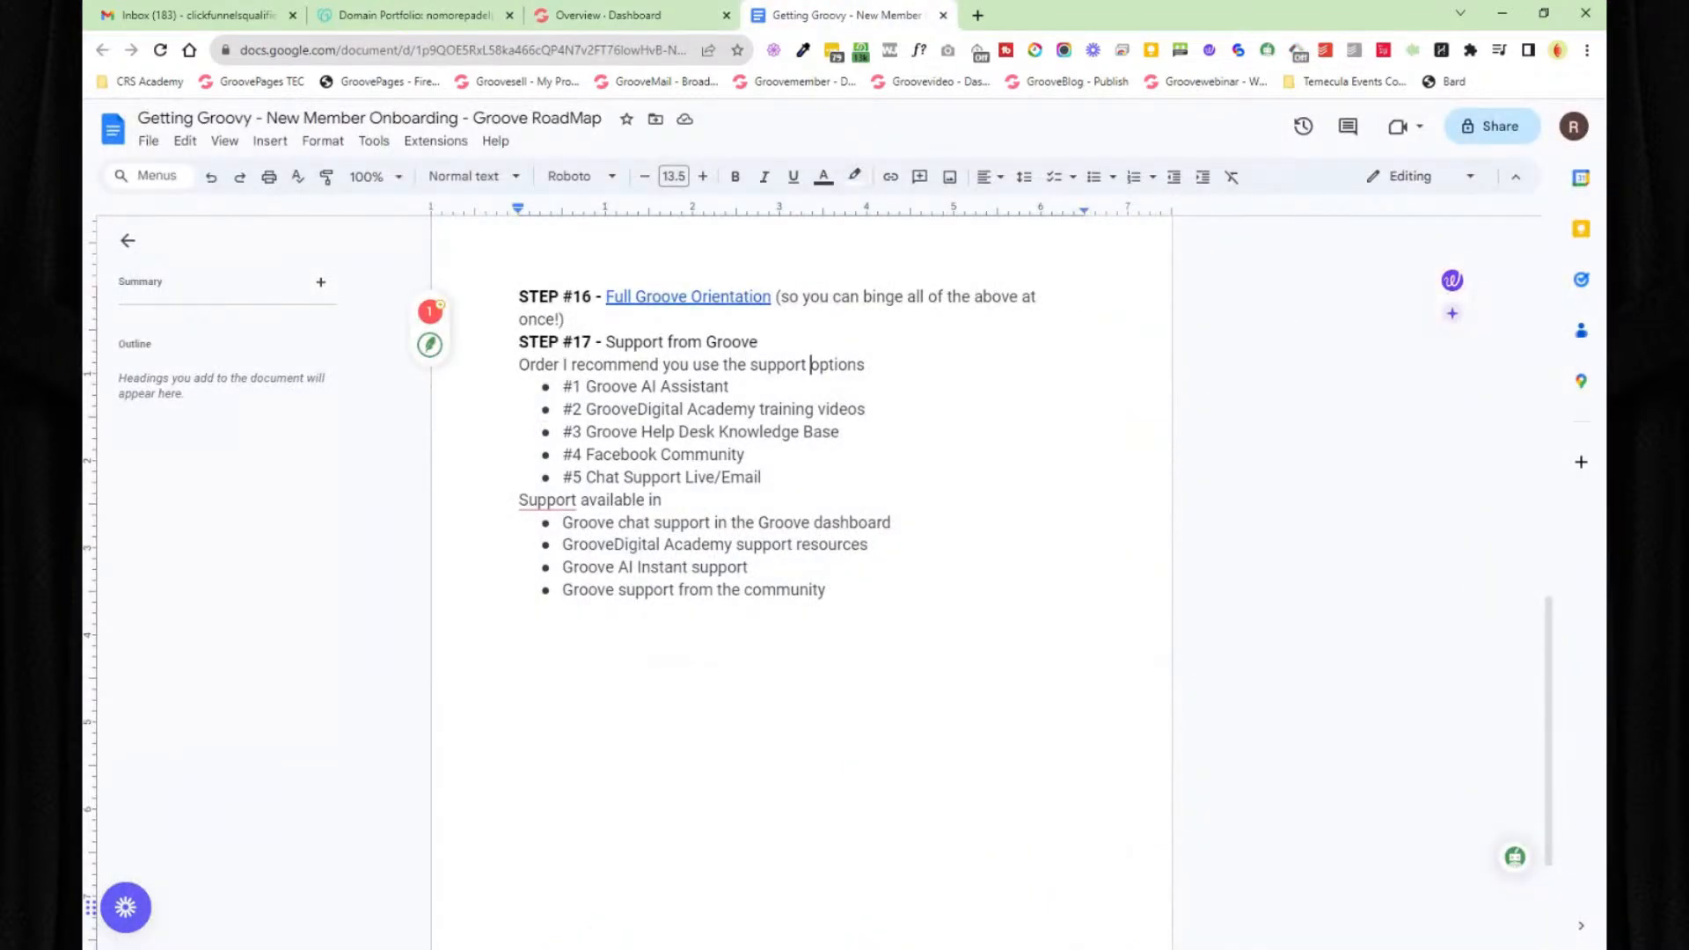
- Highlight "#1 Groove AI Assistant" in the roadmap, then view and dismiss the assistant on the Groove dashboard
drag(729, 387, 567, 366)
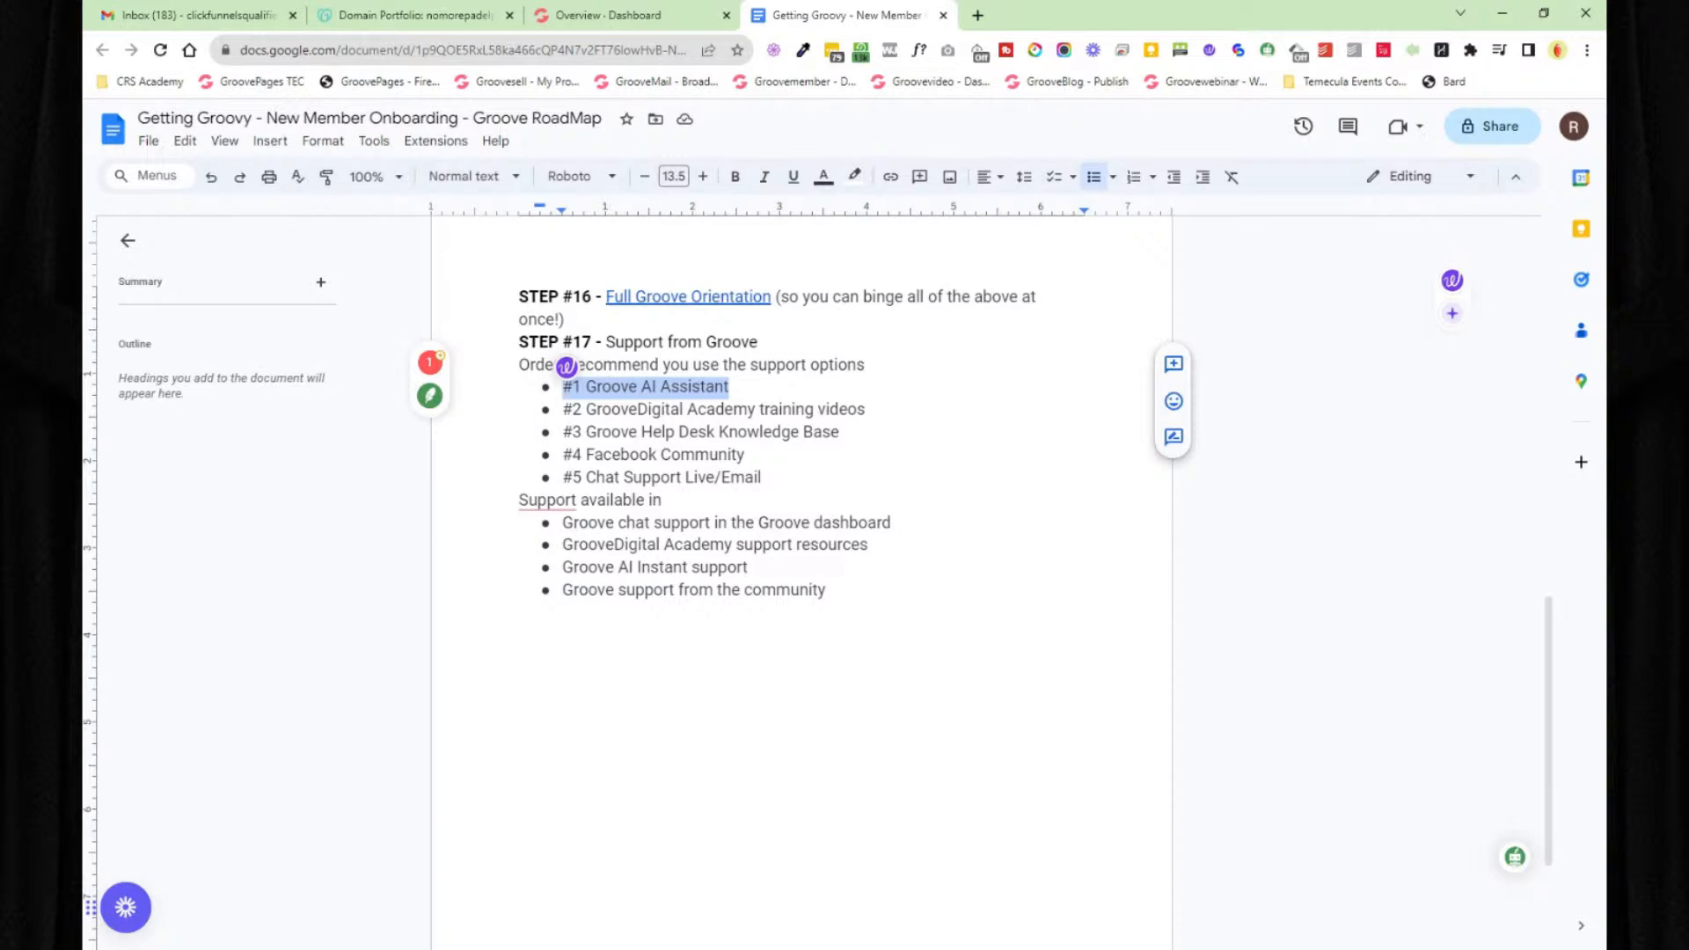
click(627, 22)
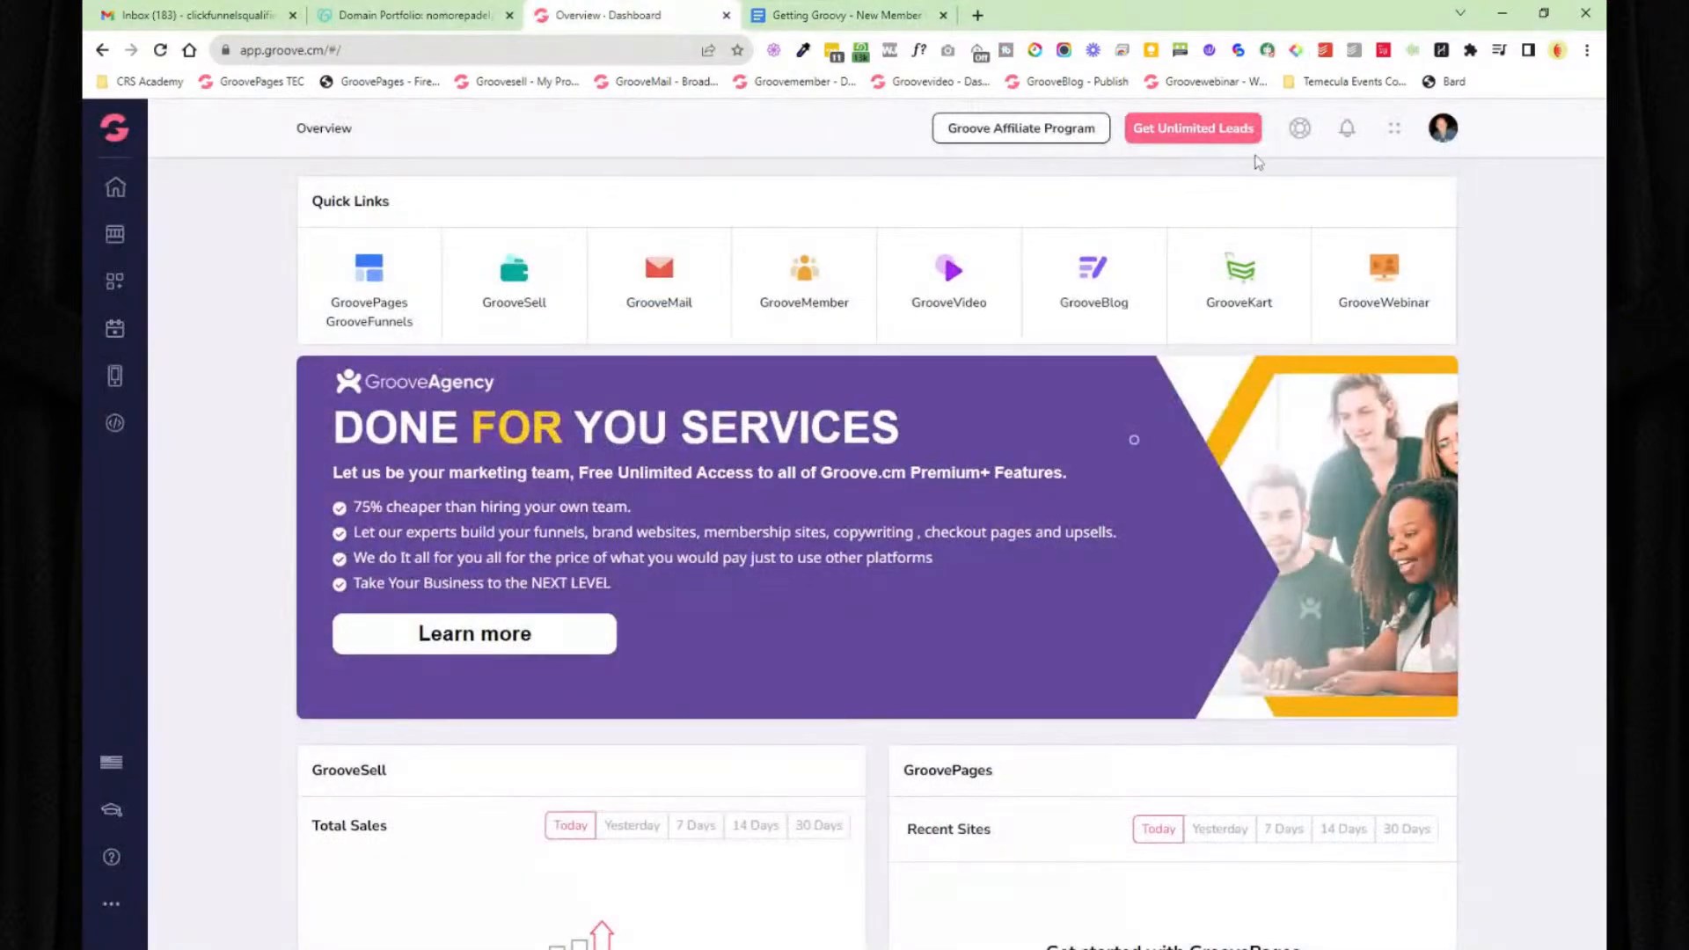
click(1300, 132)
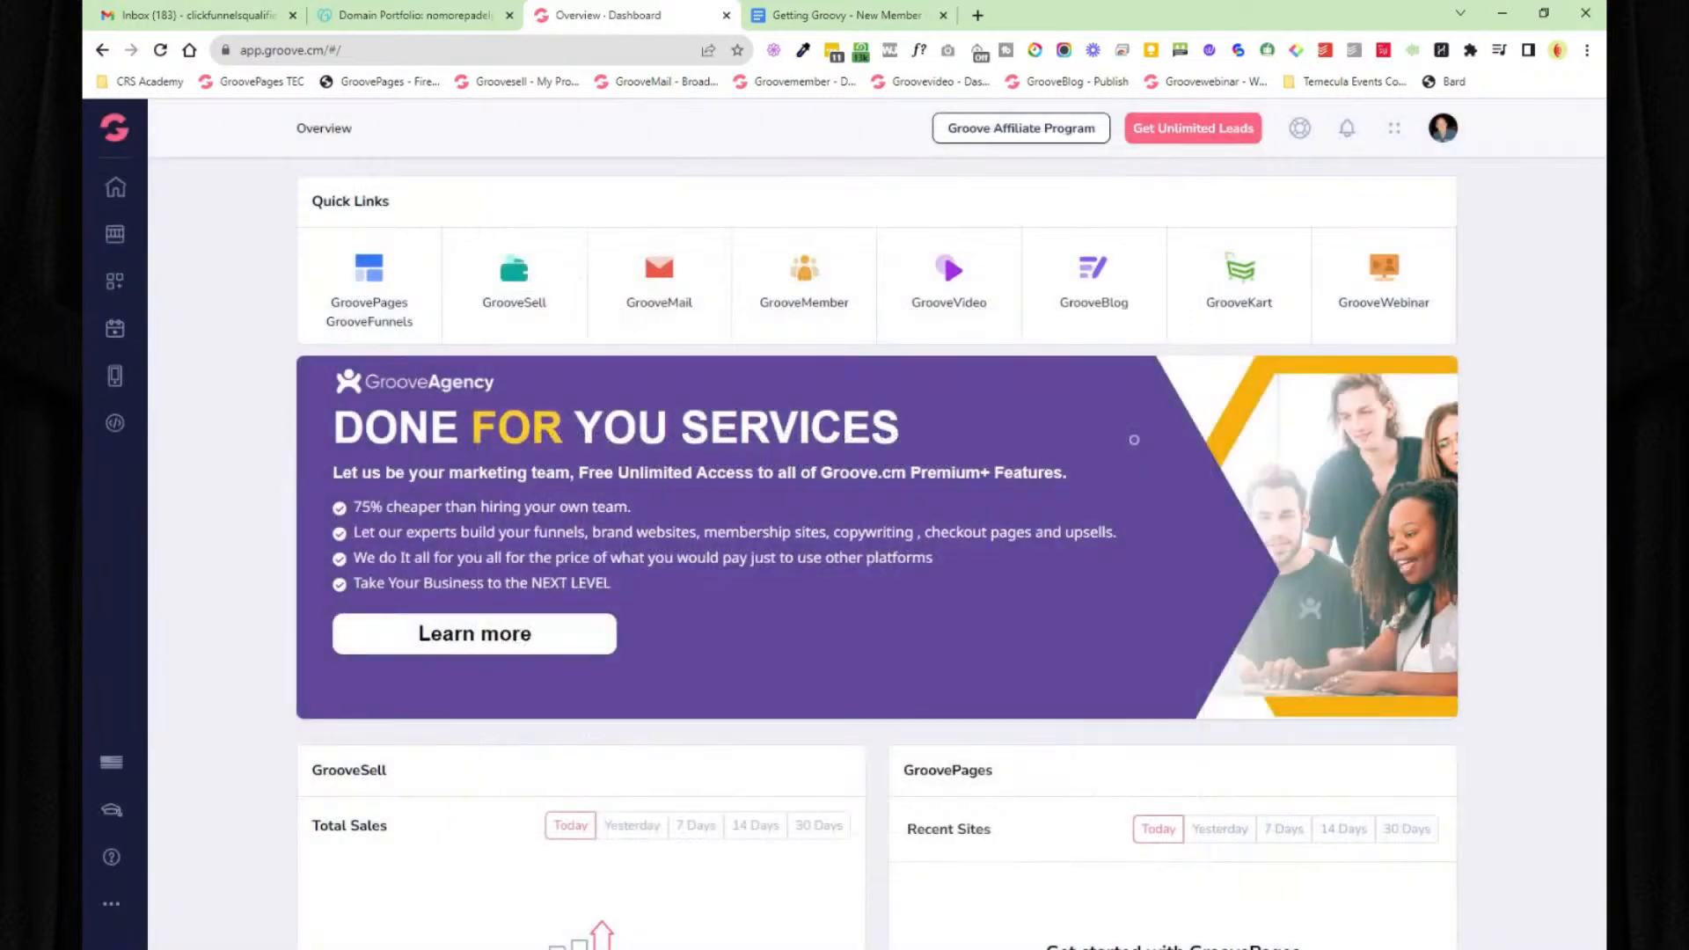
click(1144, 162)
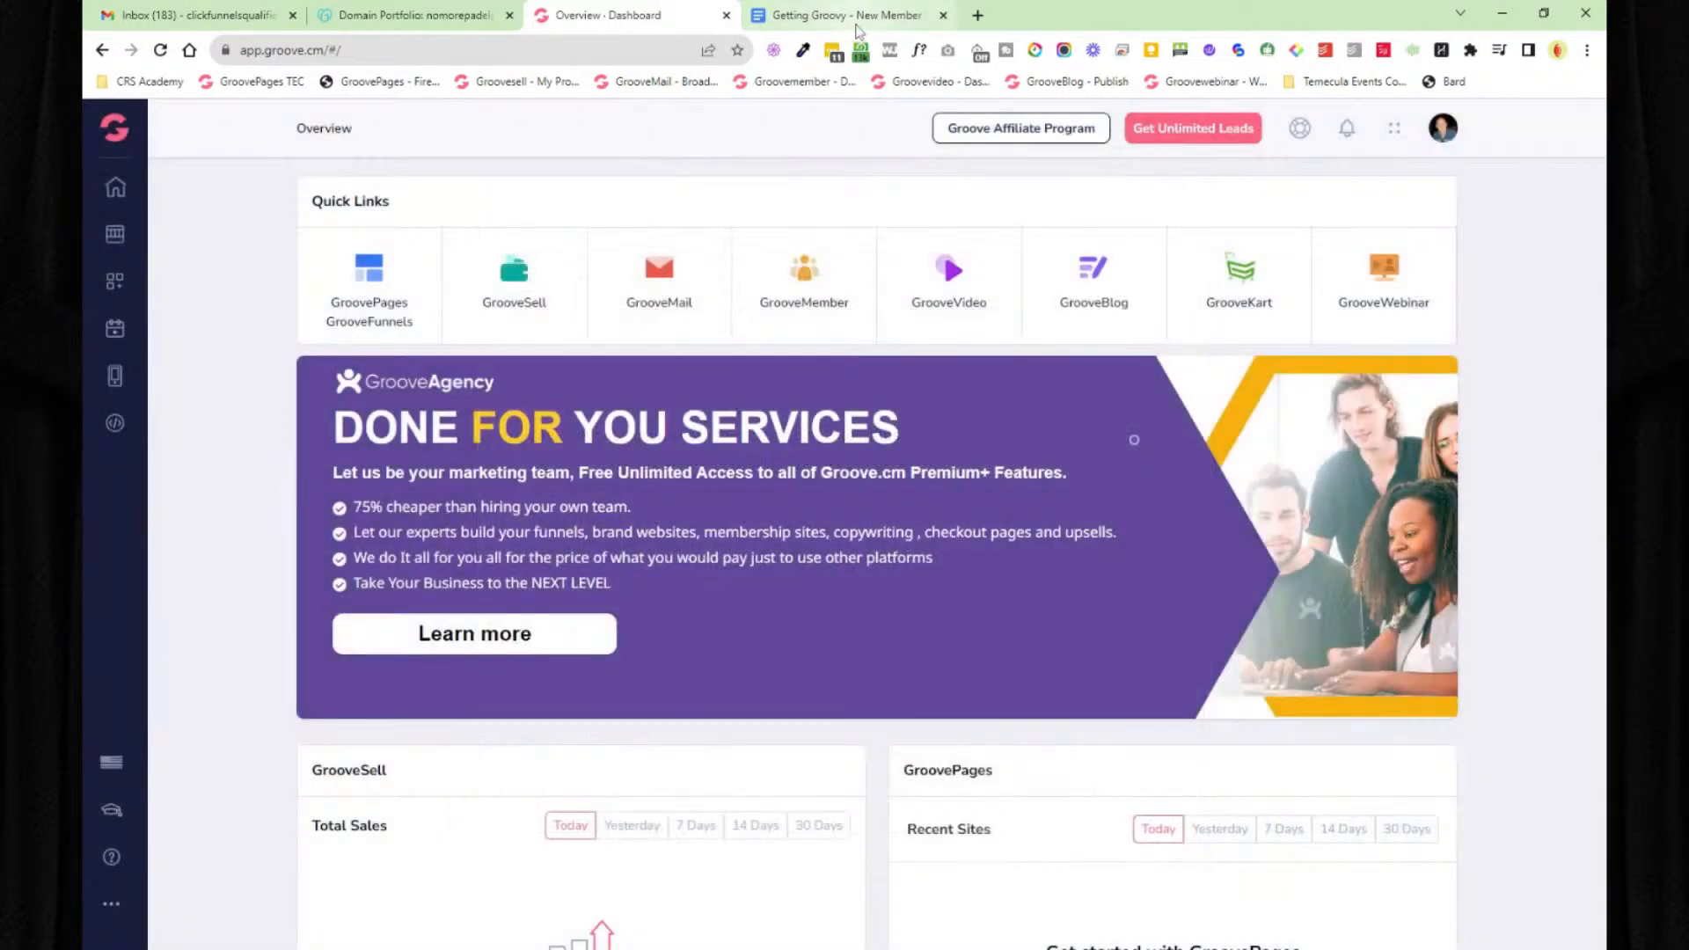
- Highlight "#2 GrooveDigital Academy training videos", view the academy's GrooveBlog tutorials from the Groove dashboard, close the site and return to the roadmap
click(858, 27)
drag(867, 410, 563, 411)
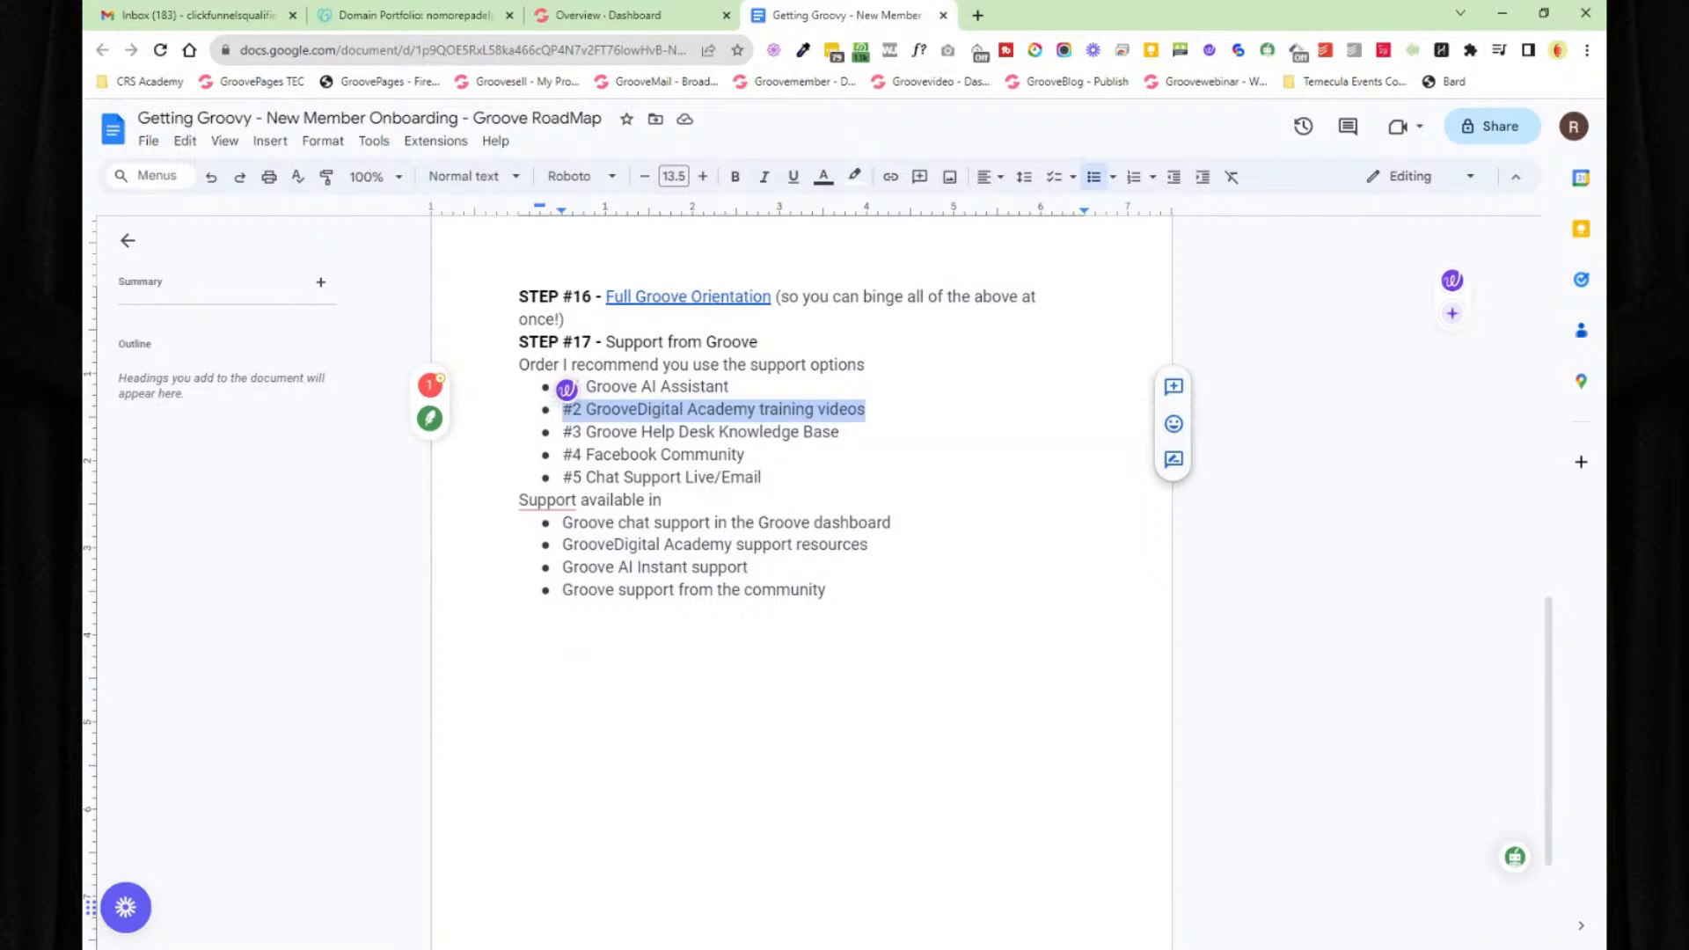
click(633, 26)
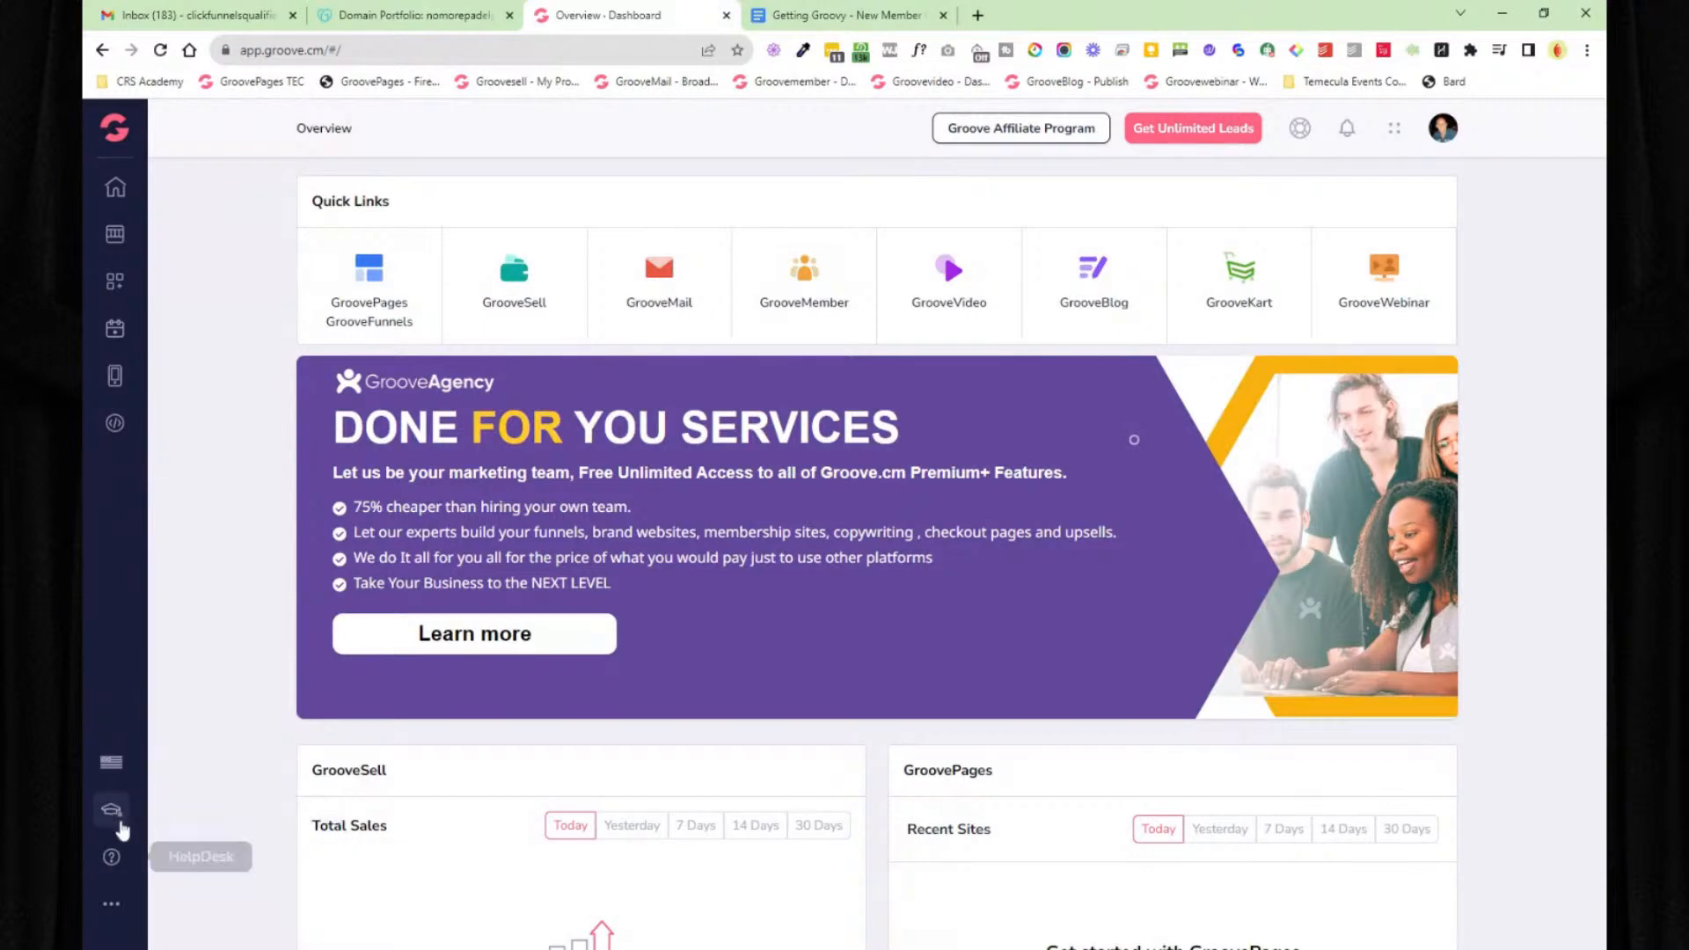
click(117, 817)
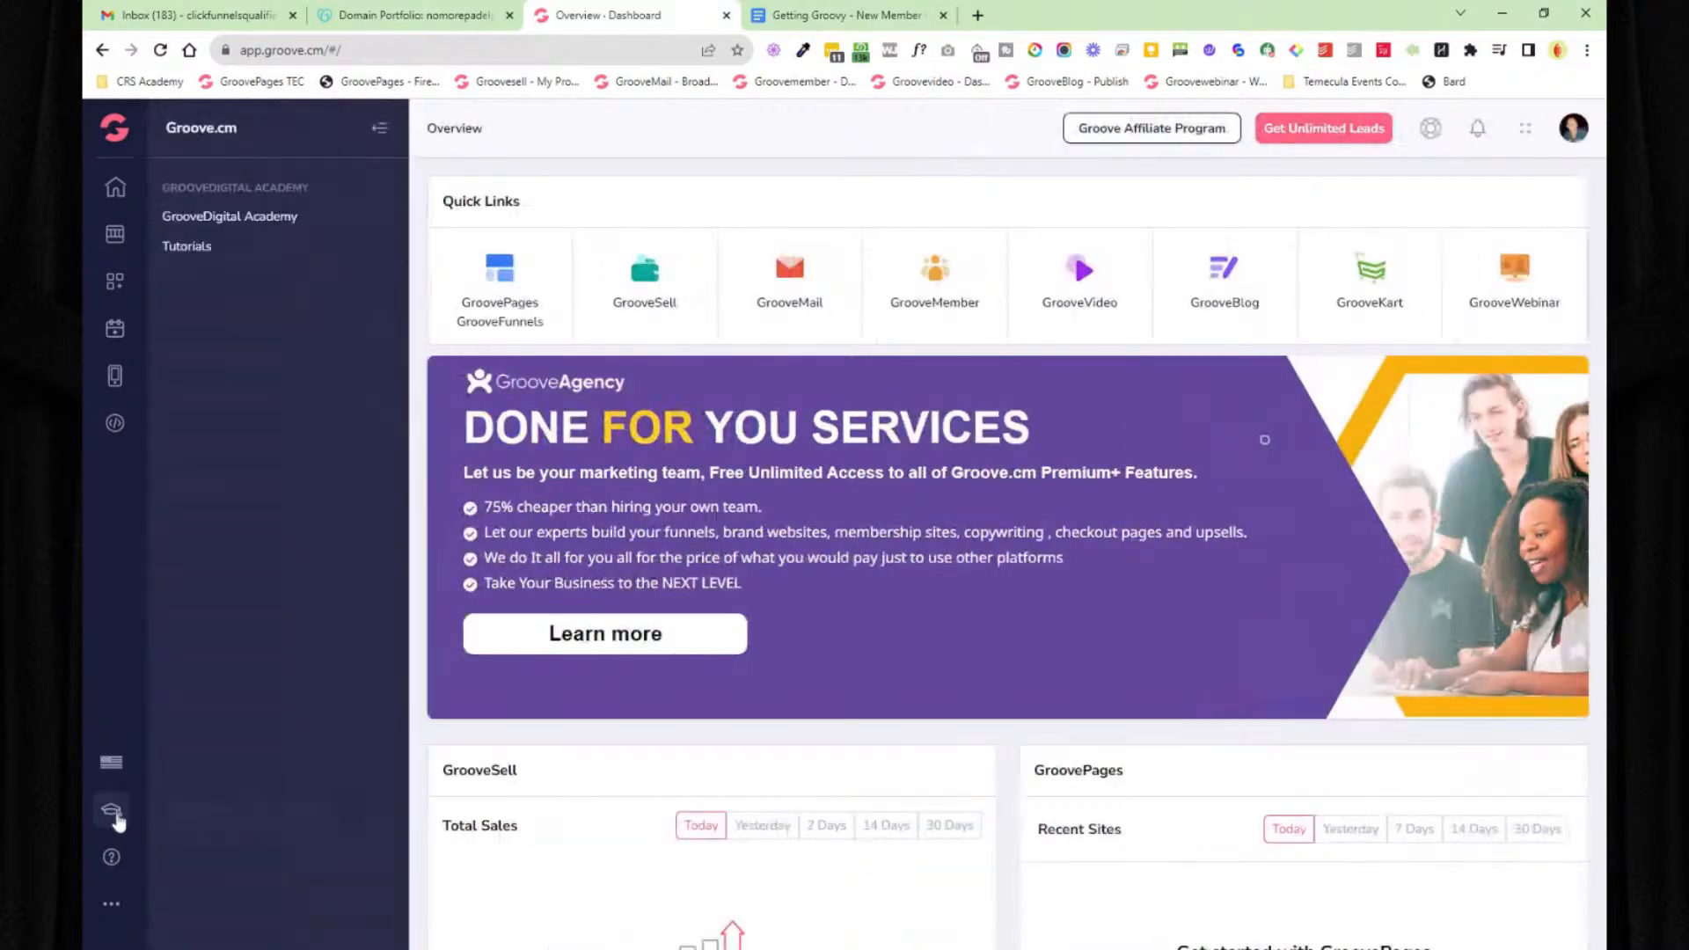
click(283, 221)
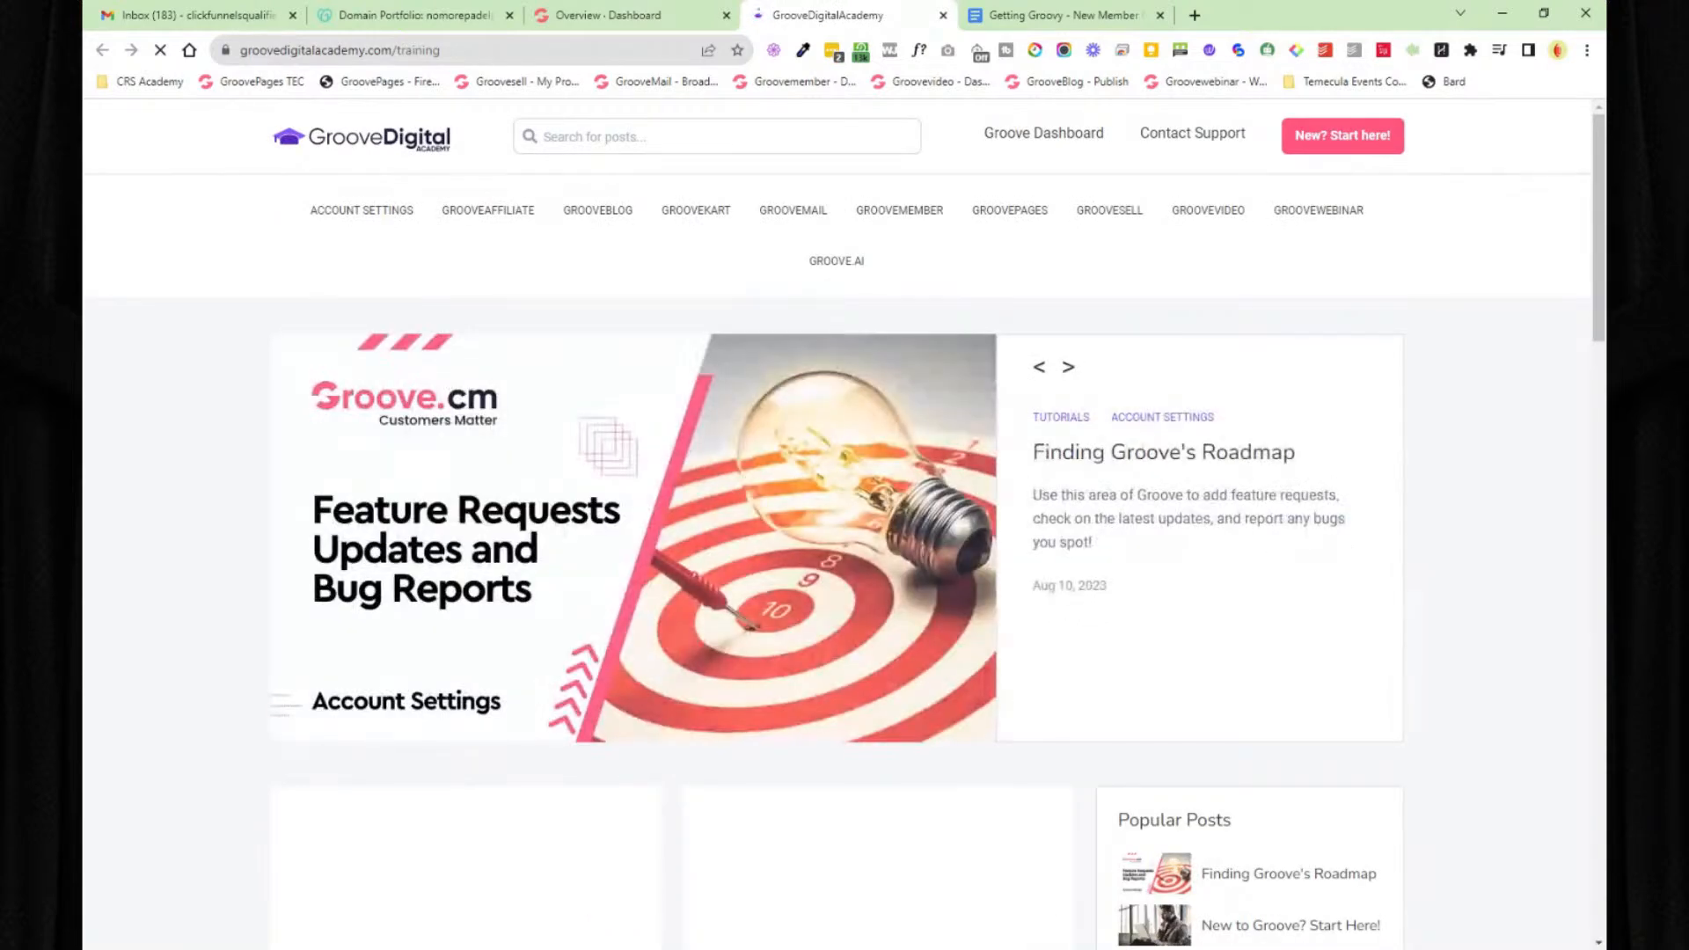
click(602, 211)
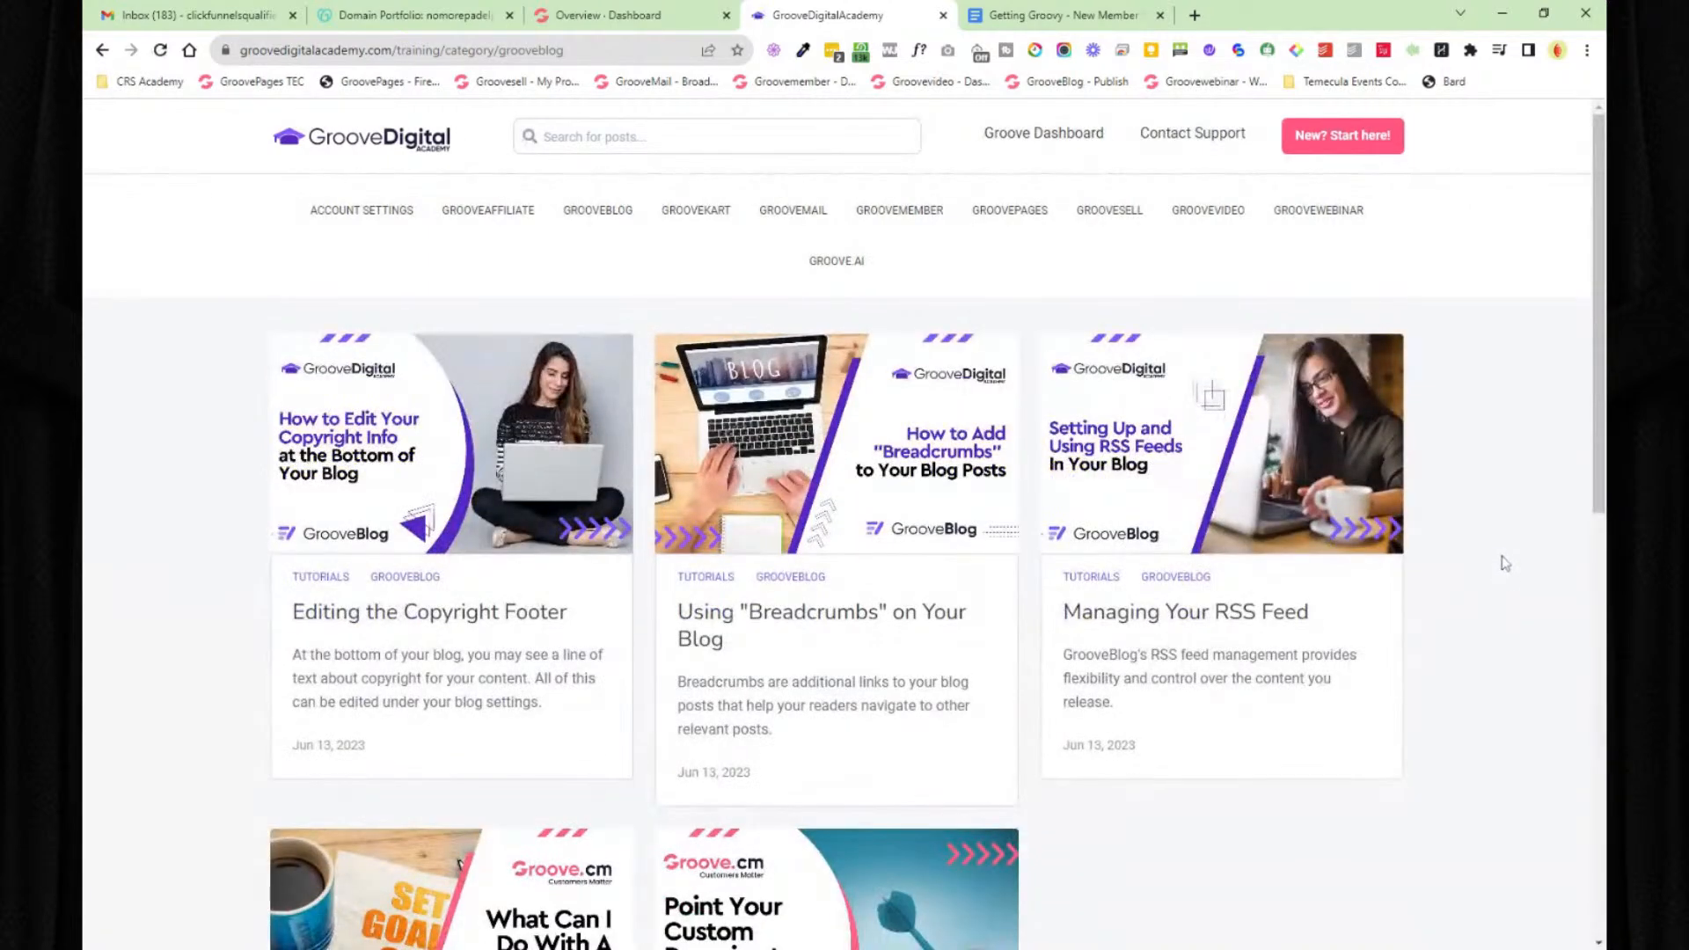
click(682, 20)
click(943, 15)
click(844, 15)
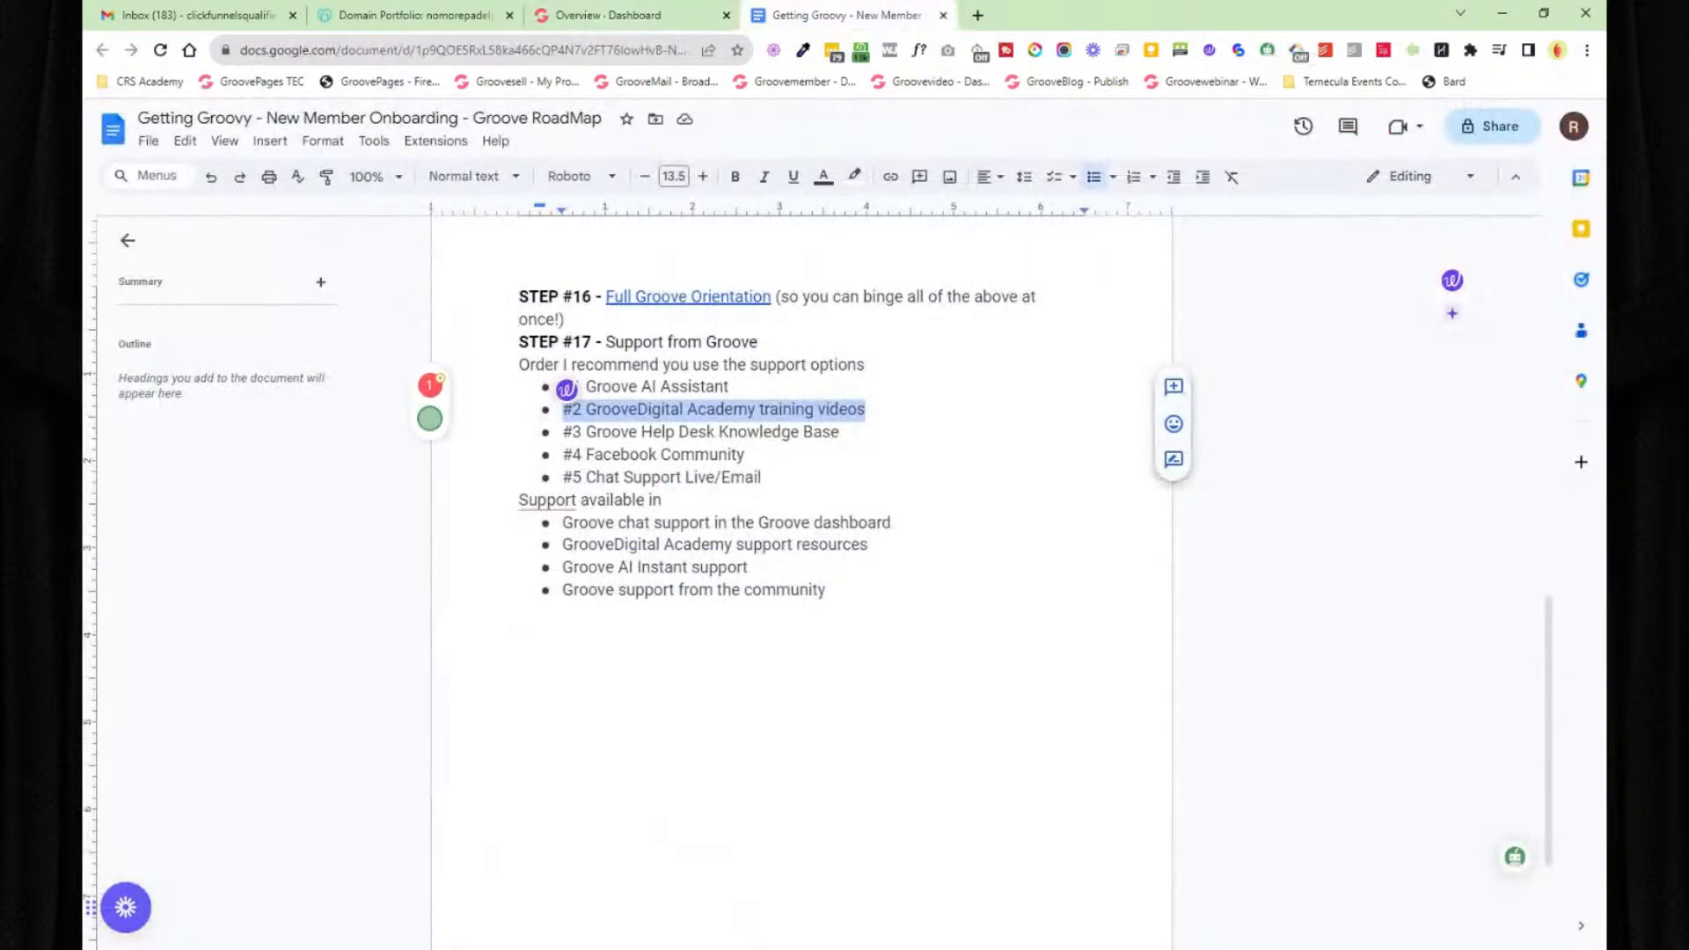
- Highlight "#3 Groove Help Desk Knowledge Base", look through the Groove Support Desk's articles and categories, close it and return to the roadmap
drag(840, 431, 563, 431)
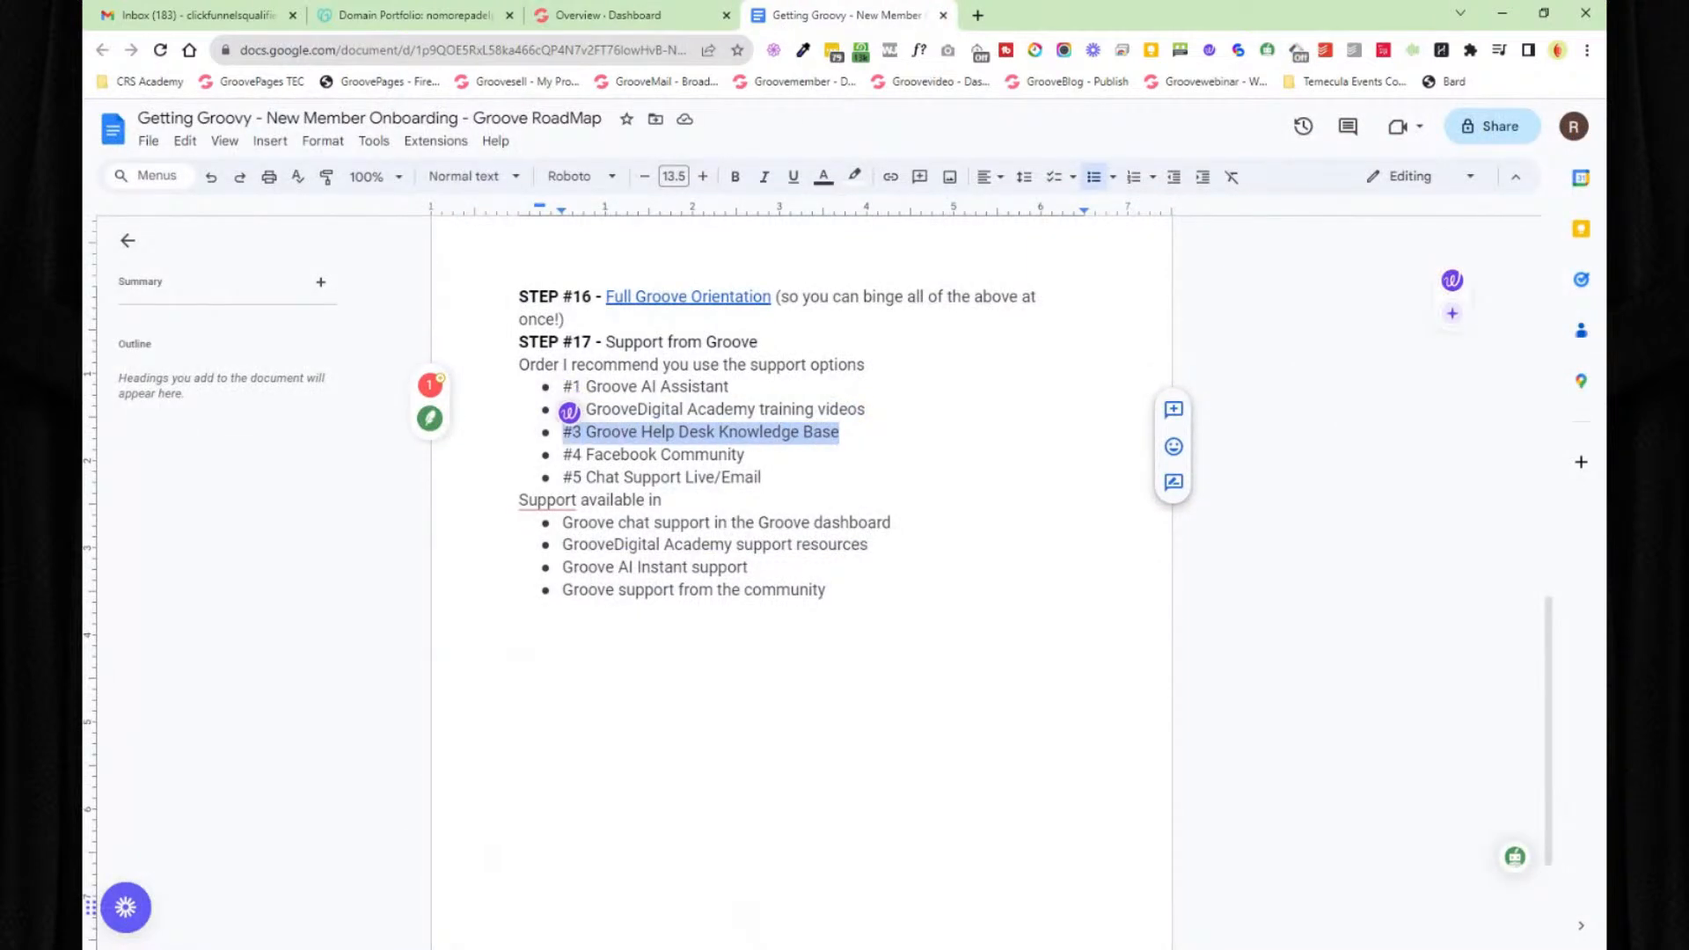
click(608, 15)
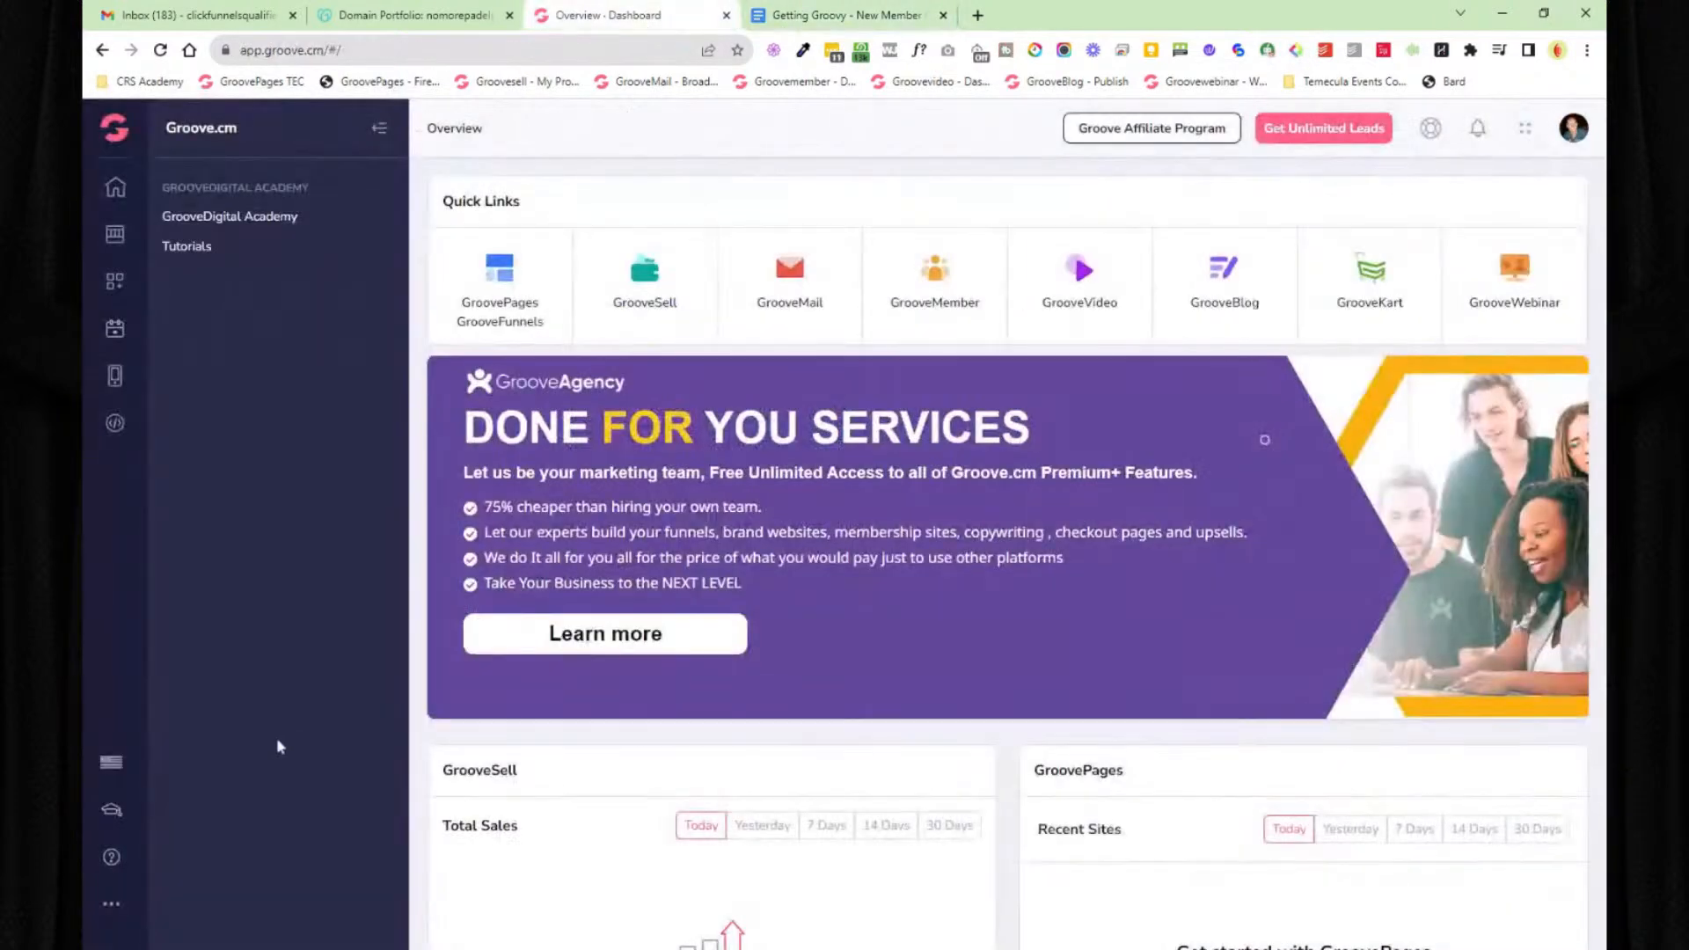
click(112, 860)
click(280, 225)
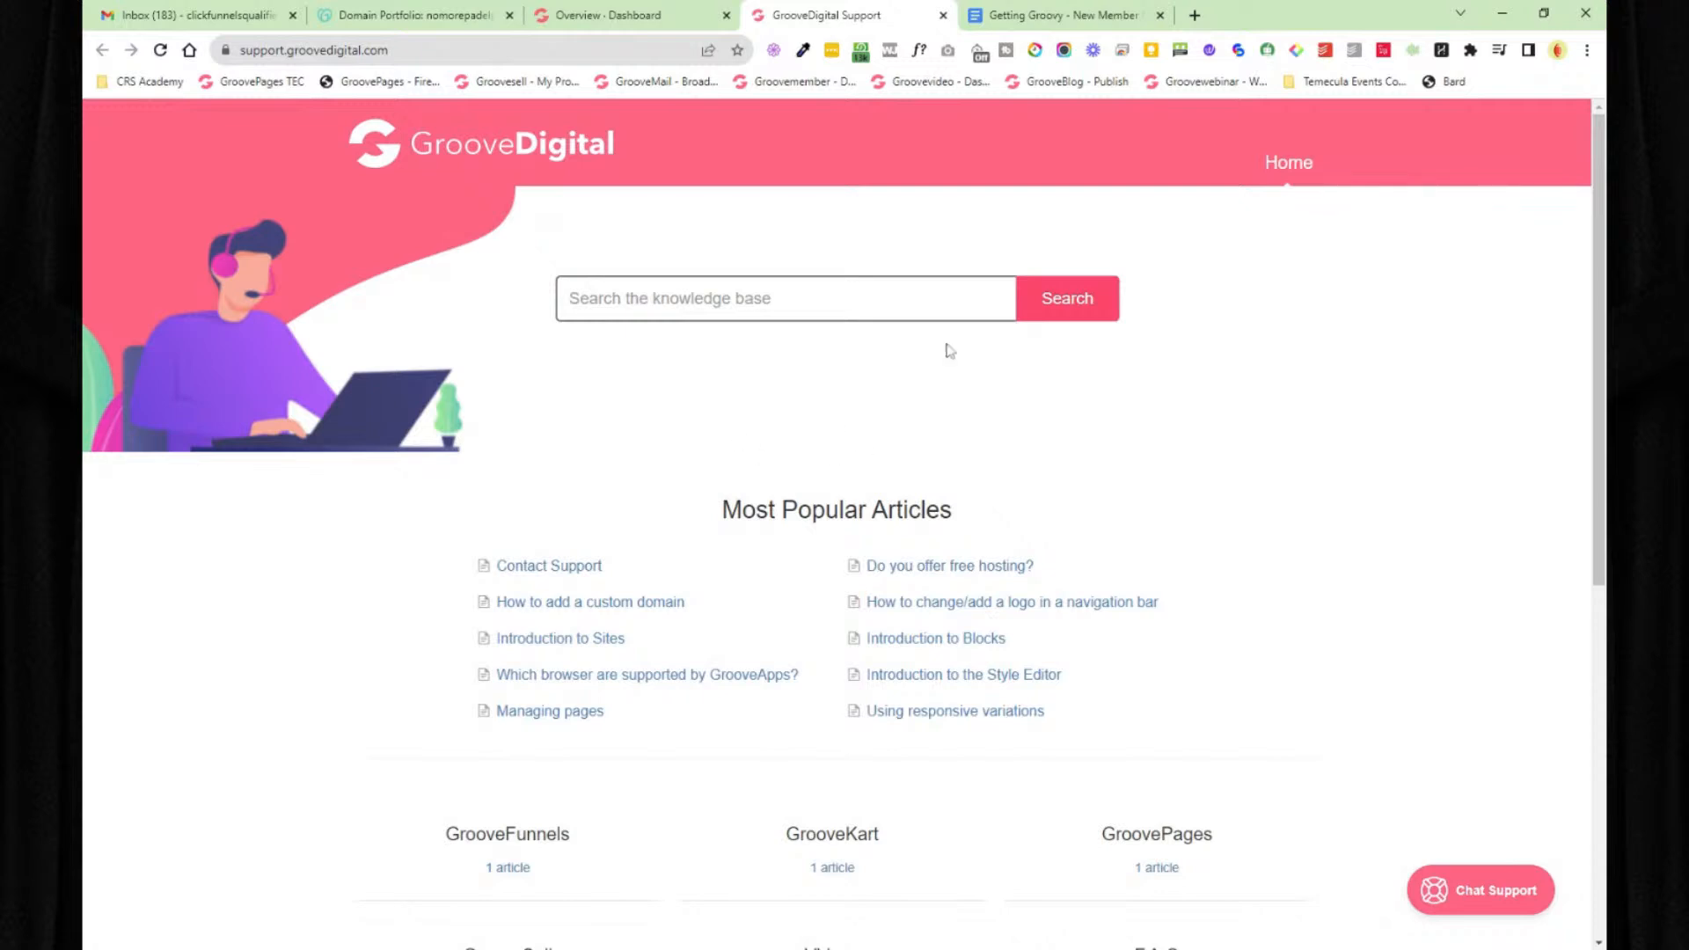
click(1129, 257)
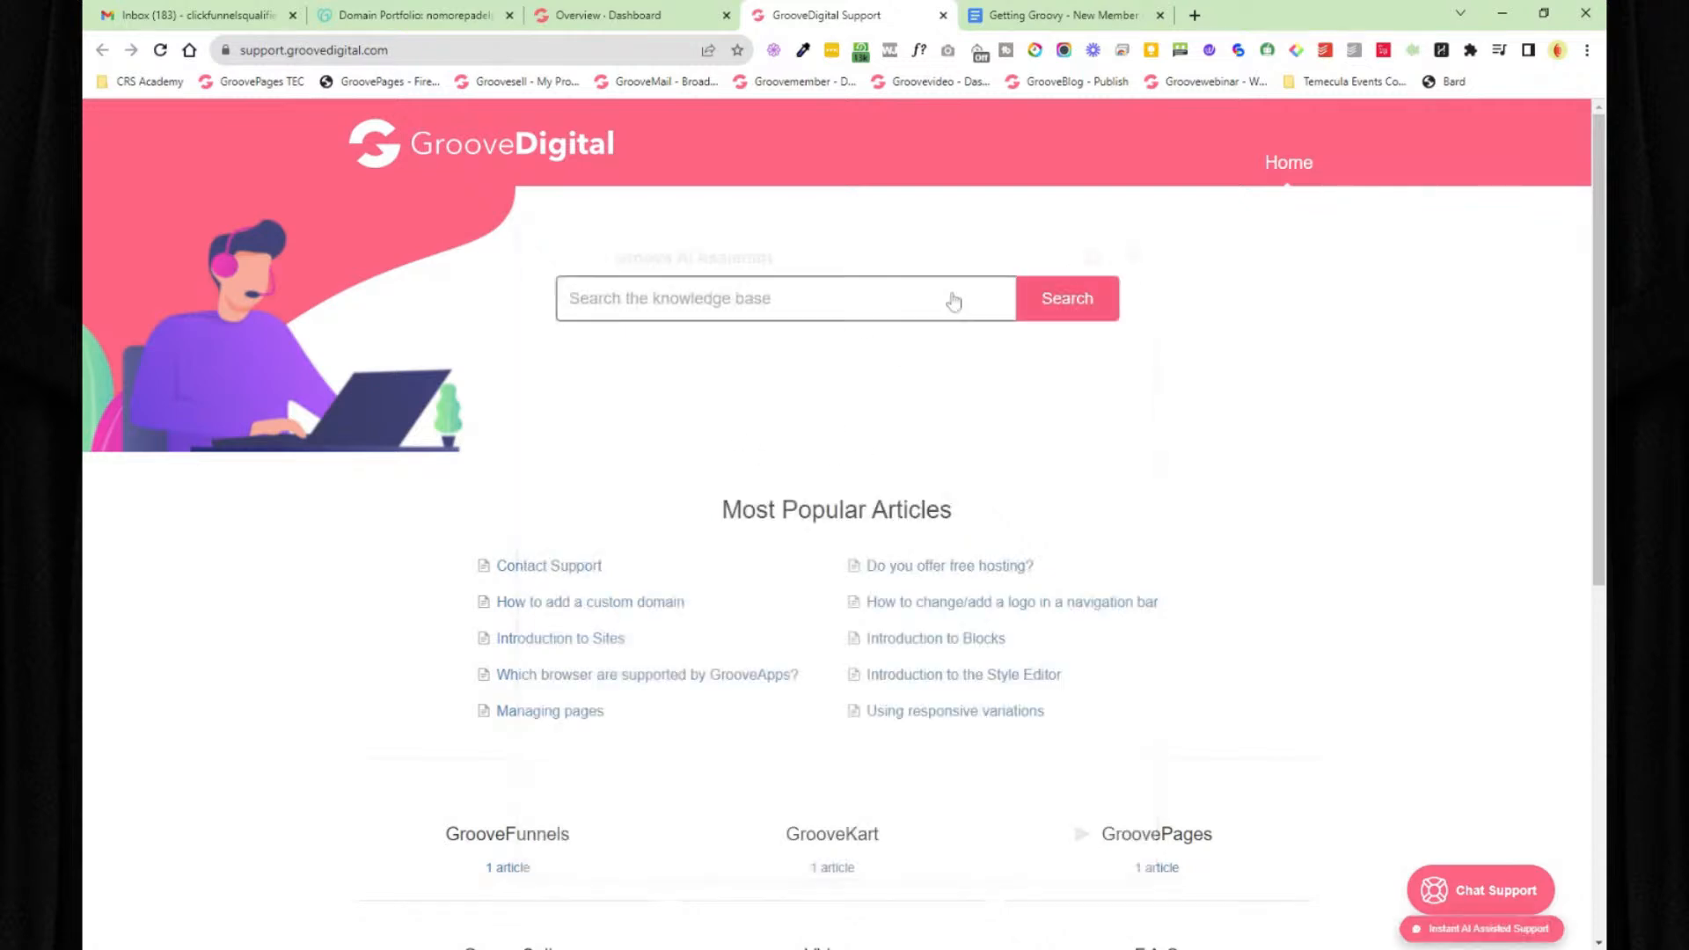
scroll(724, 415, down, 7)
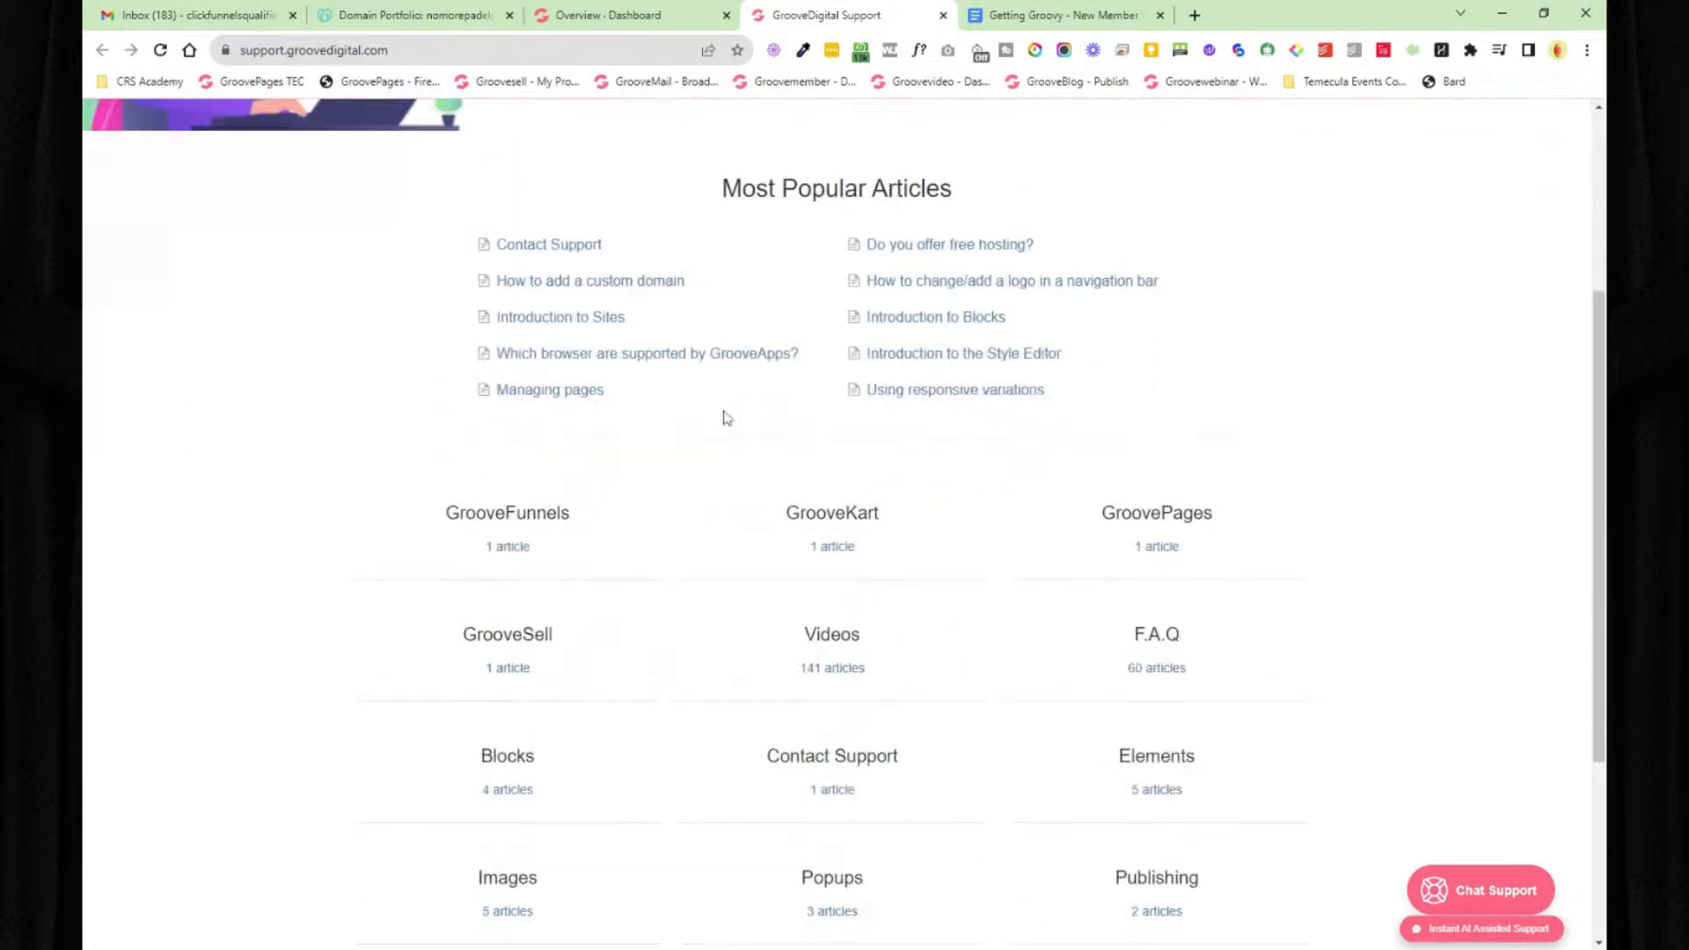
click(944, 17)
click(886, 24)
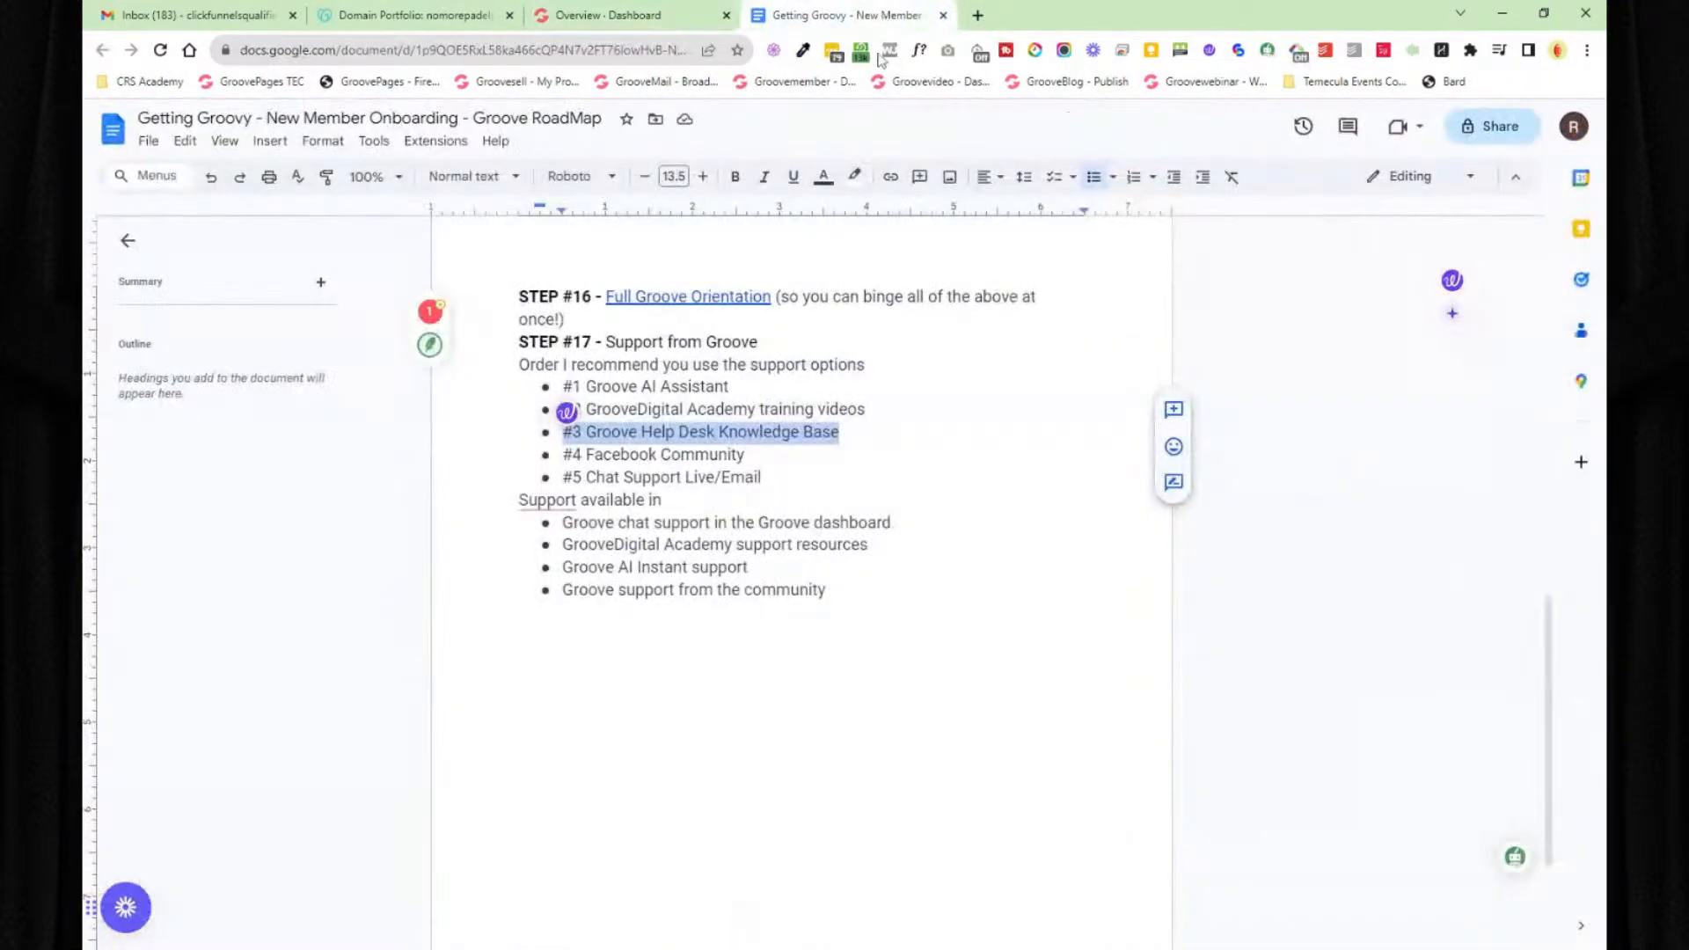
- Highlight "#4 Facebook Community" in the roadmap, followed by the whole range of support options #1 to #4
drag(748, 454, 563, 454)
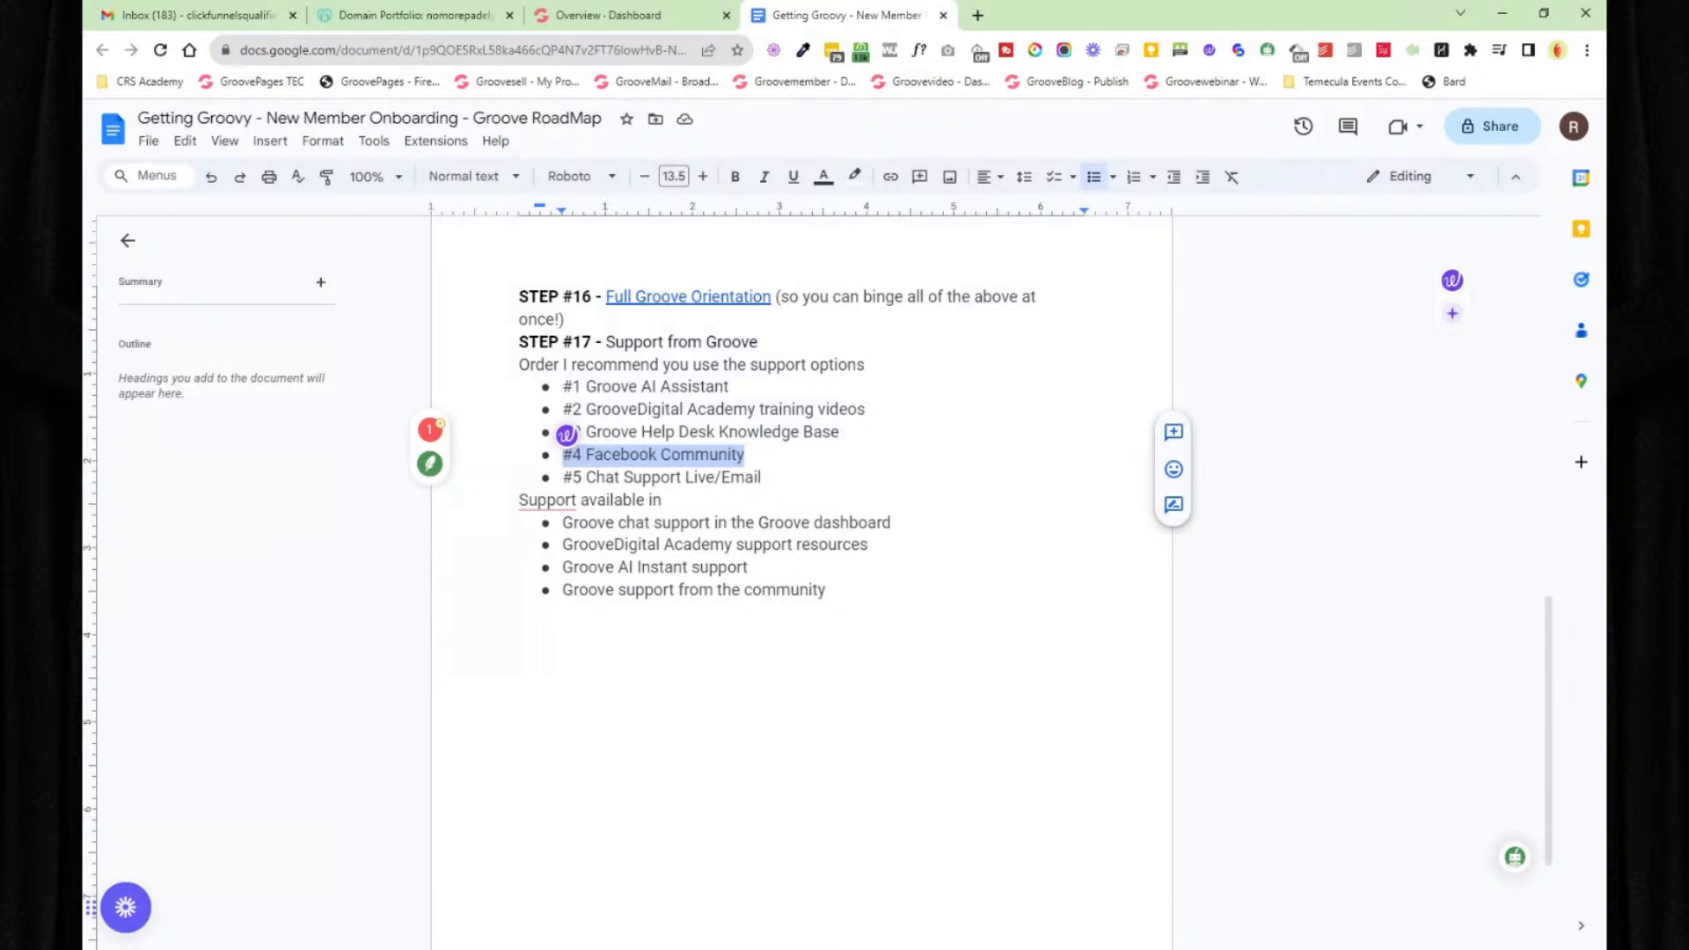
click(763, 478)
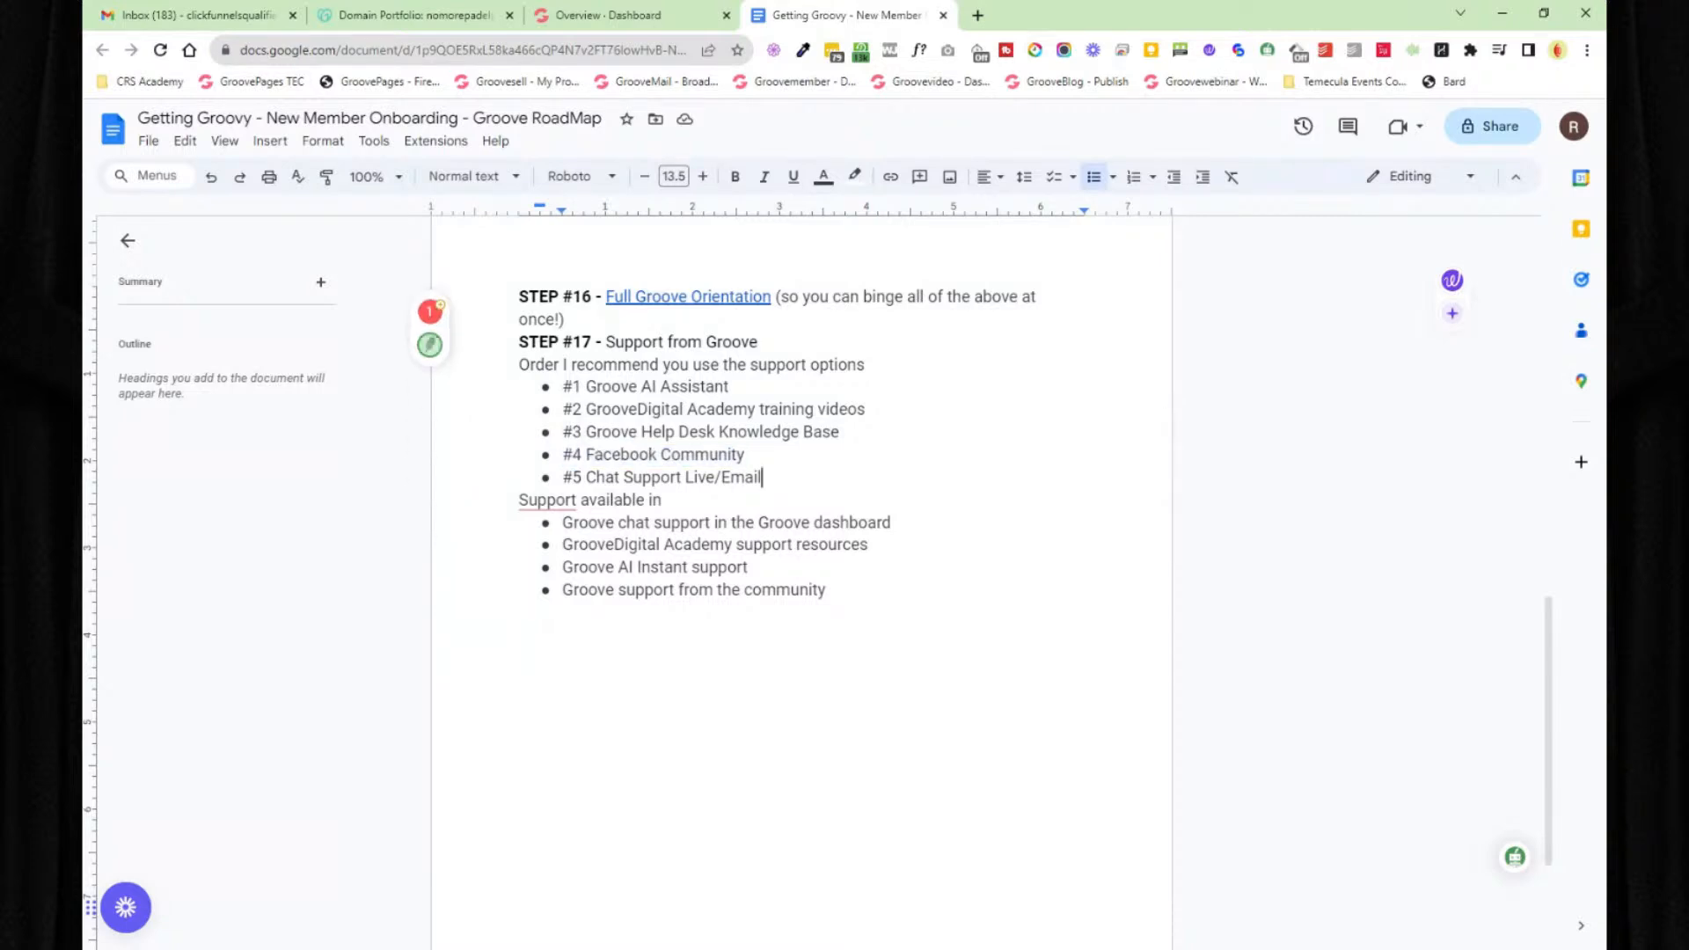
drag(745, 455, 563, 388)
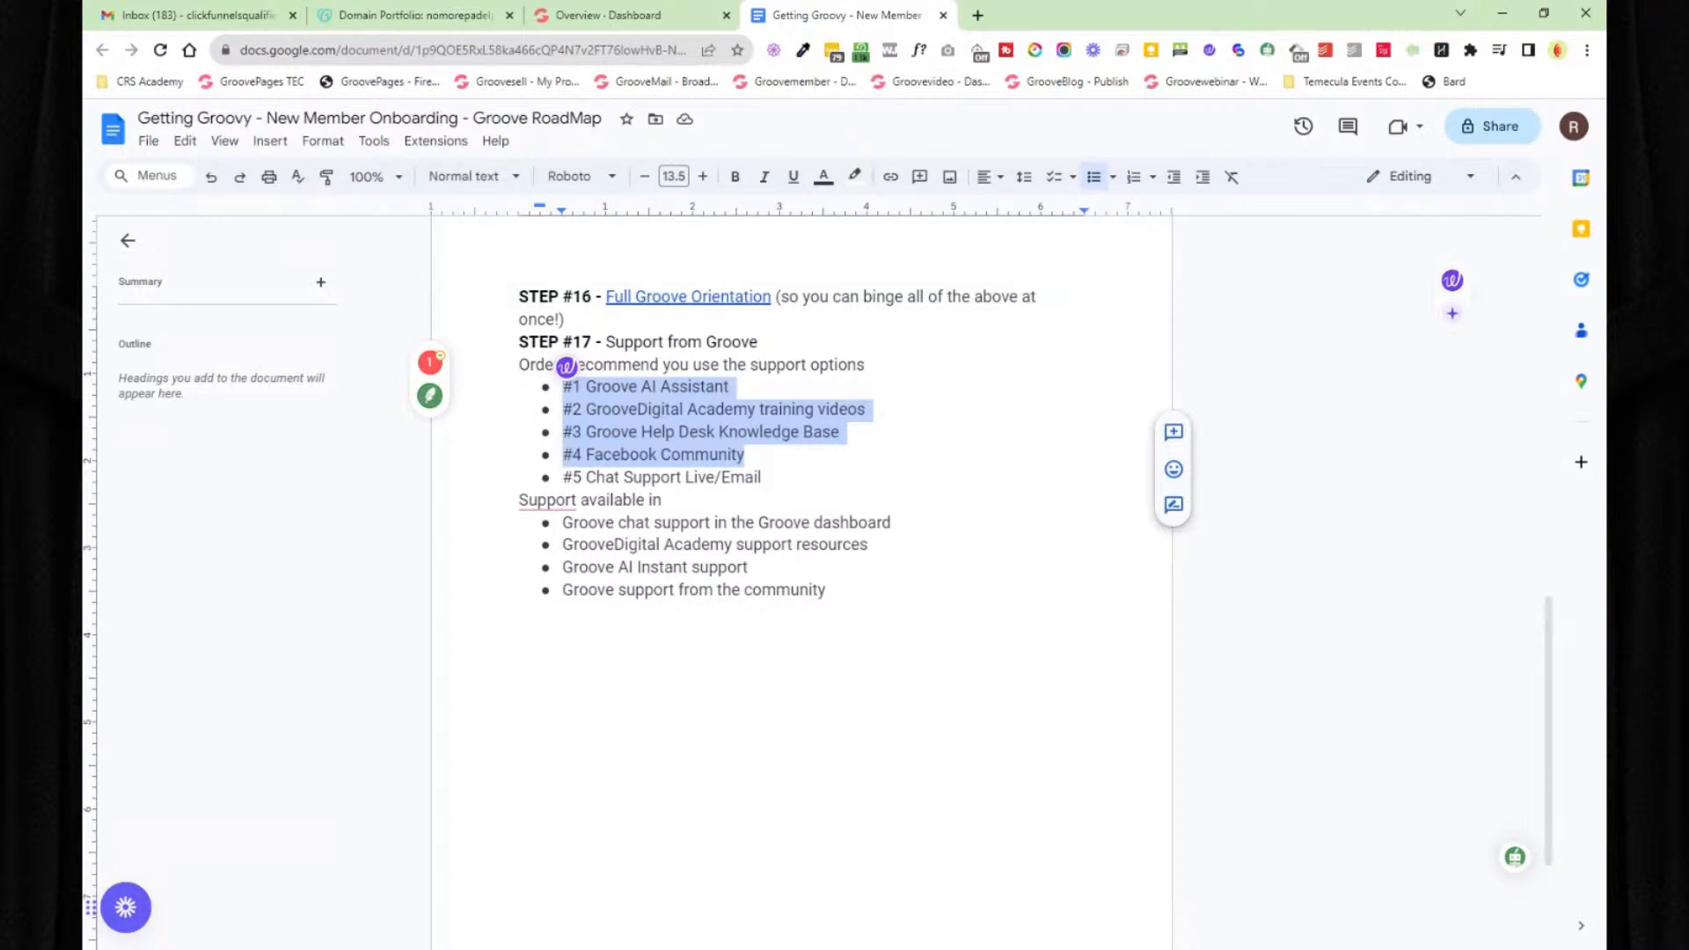
click(763, 478)
- Highlight "#5 Chat Support Live/Email", reopen the Groove Support Desk and bring up the Ask options in Chat Support
drag(763, 477, 565, 480)
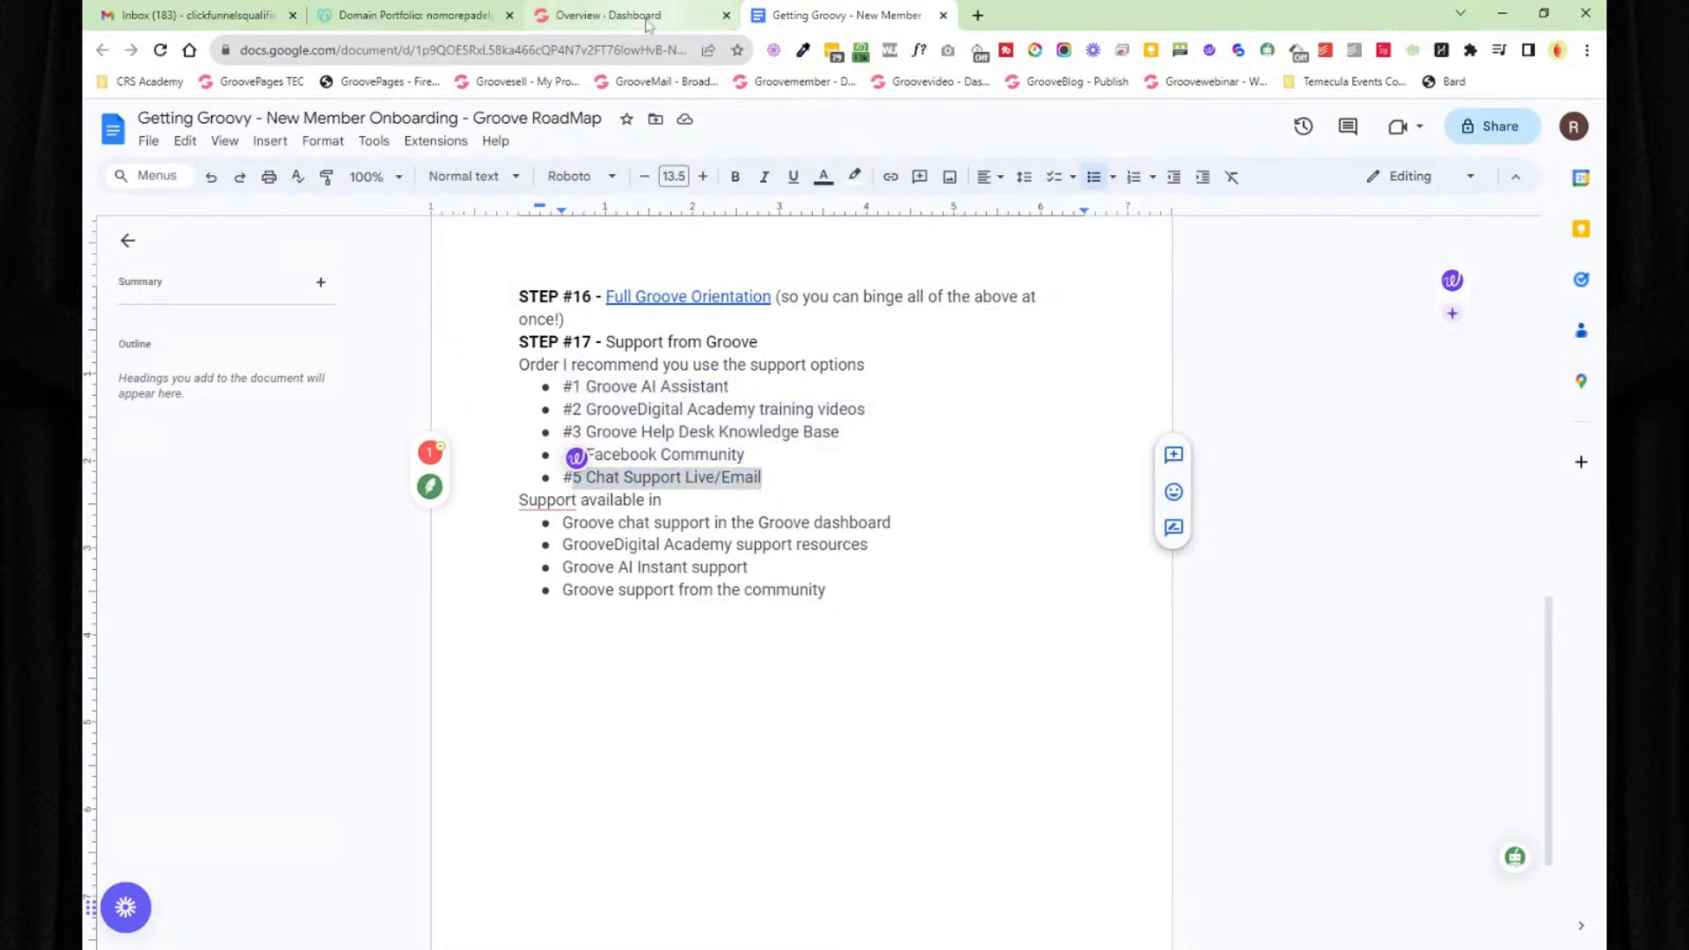
key(ctrl+shift+Tab)
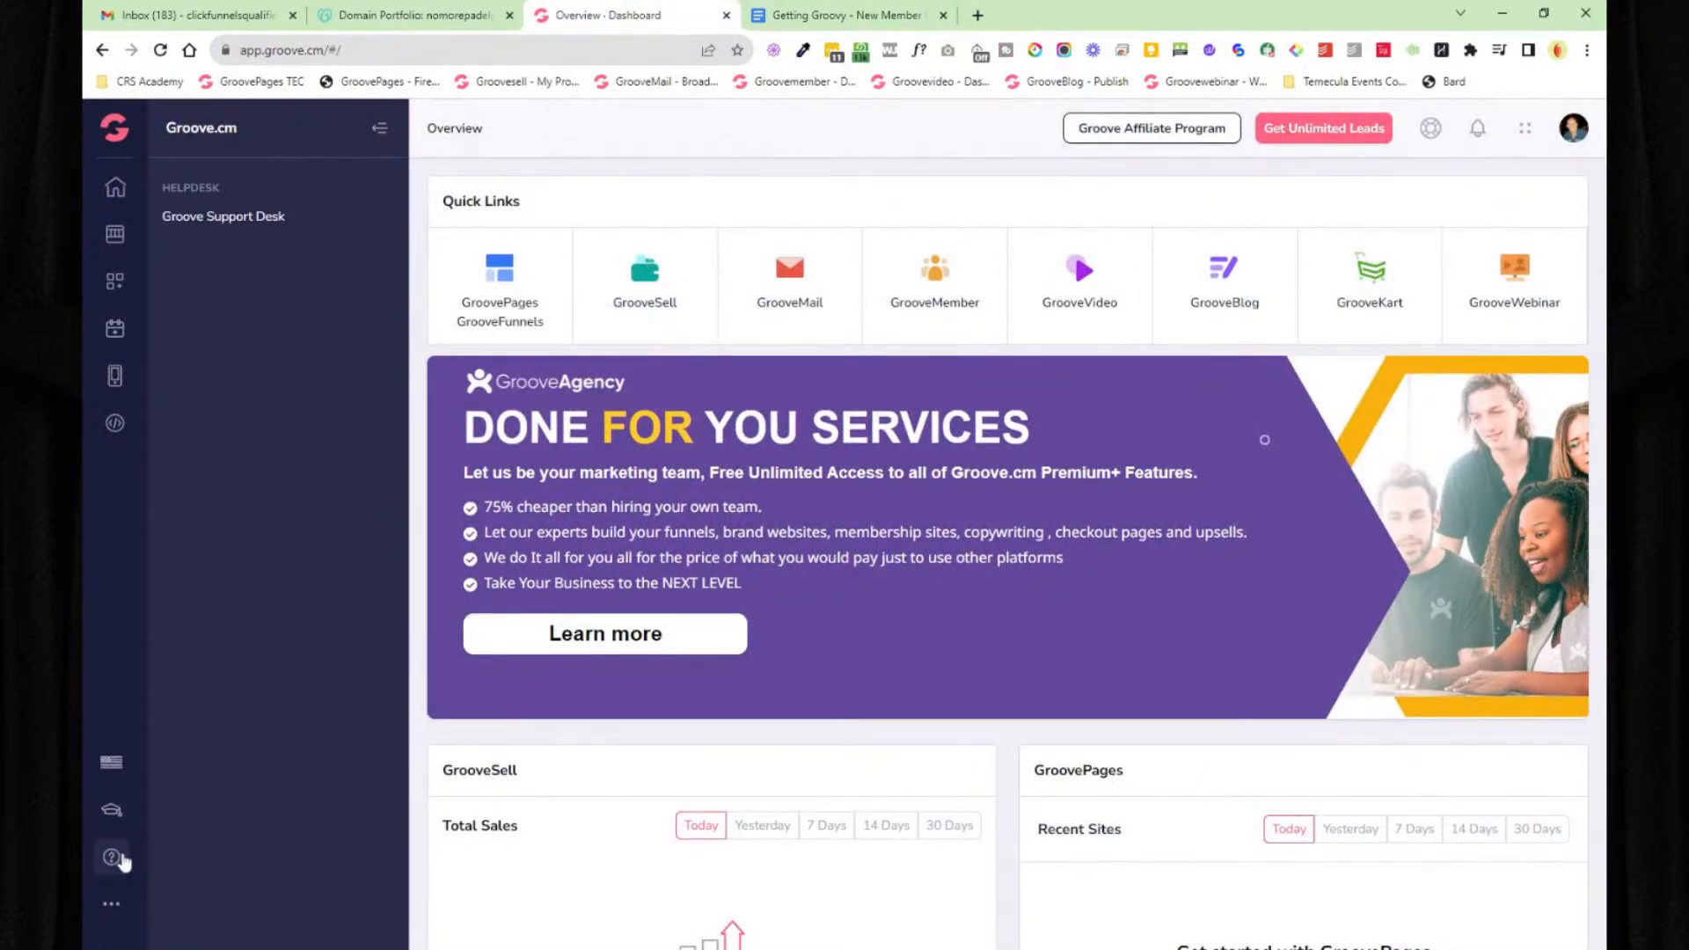
click(269, 218)
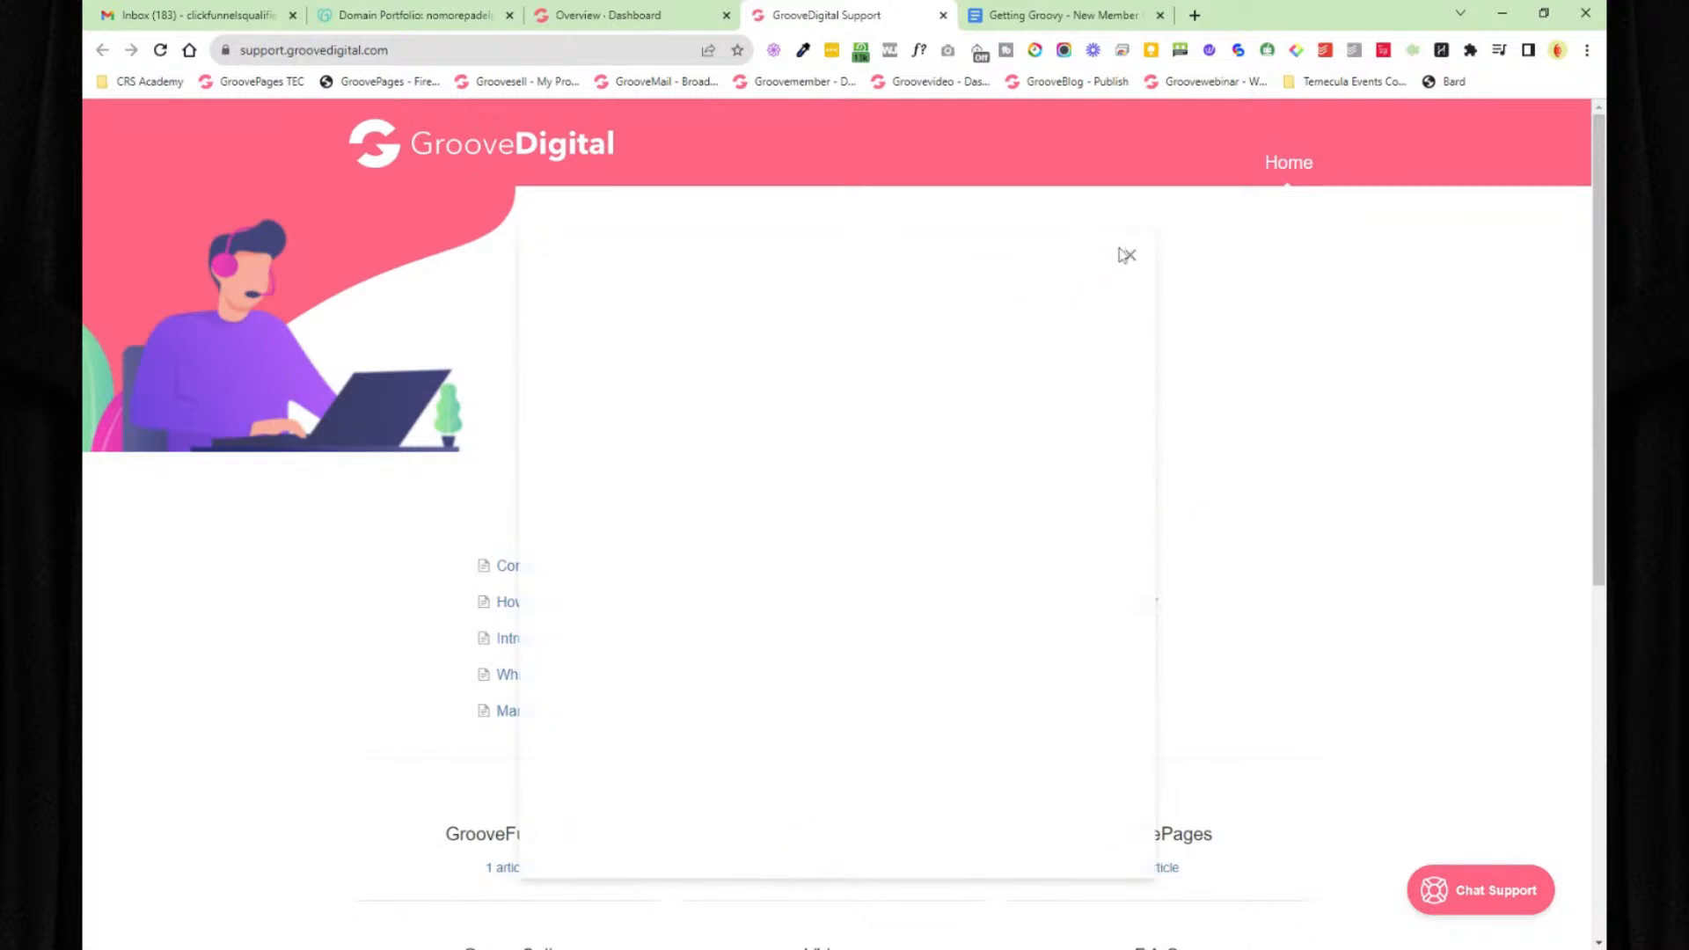
click(1130, 259)
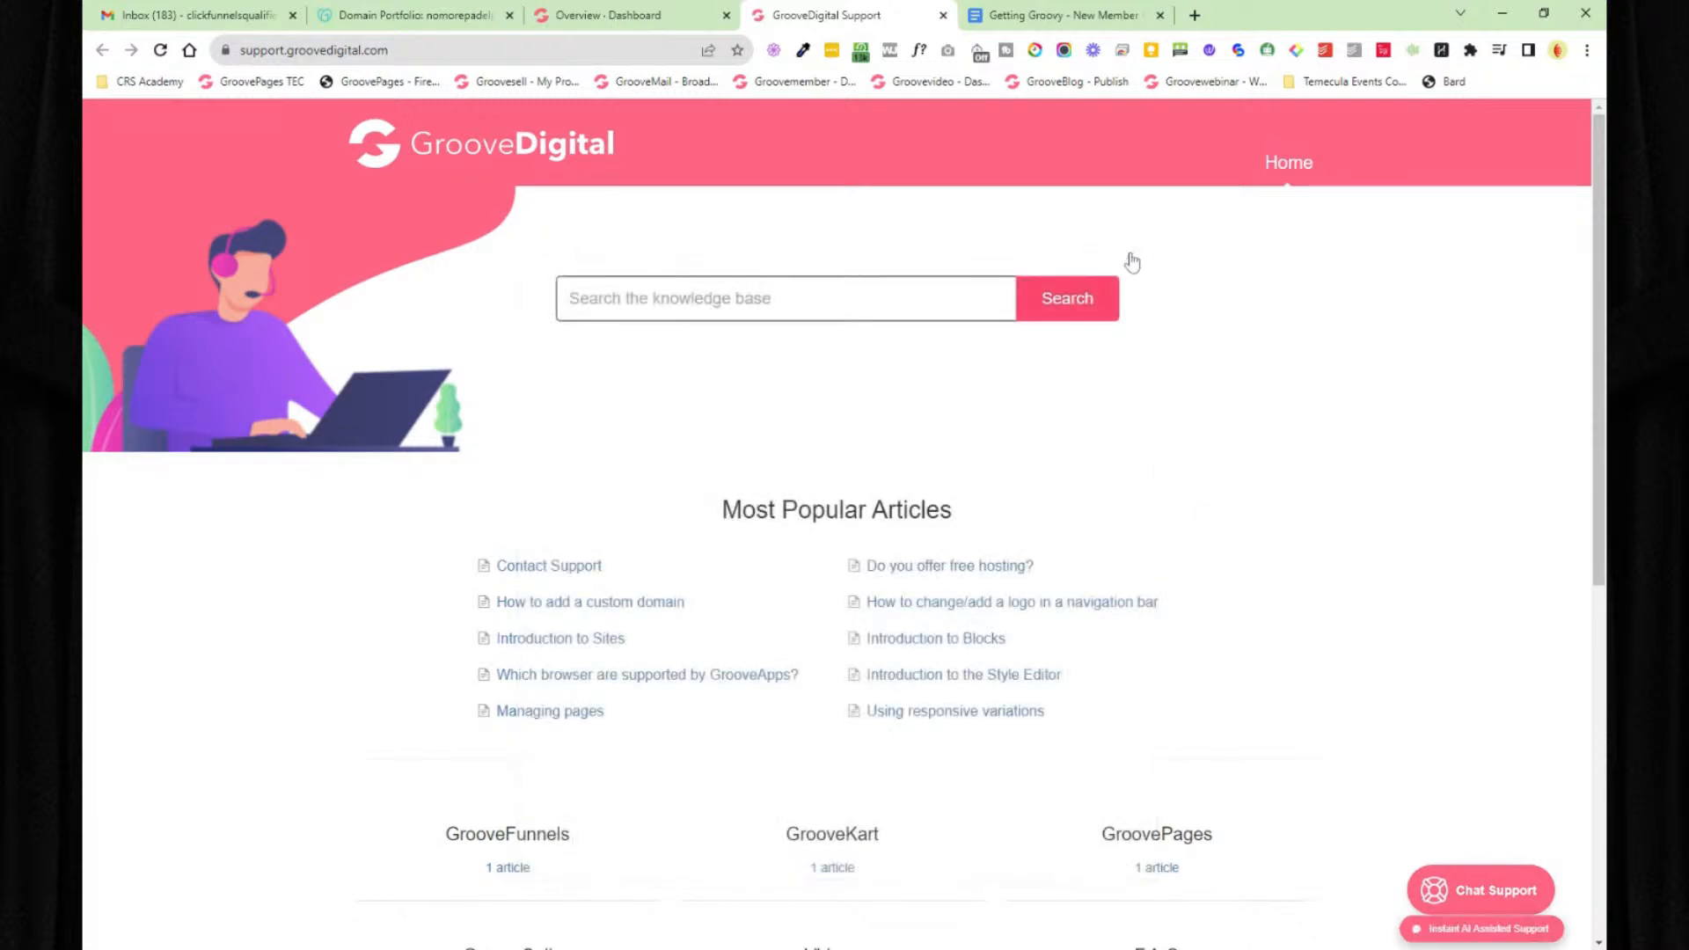
click(1493, 884)
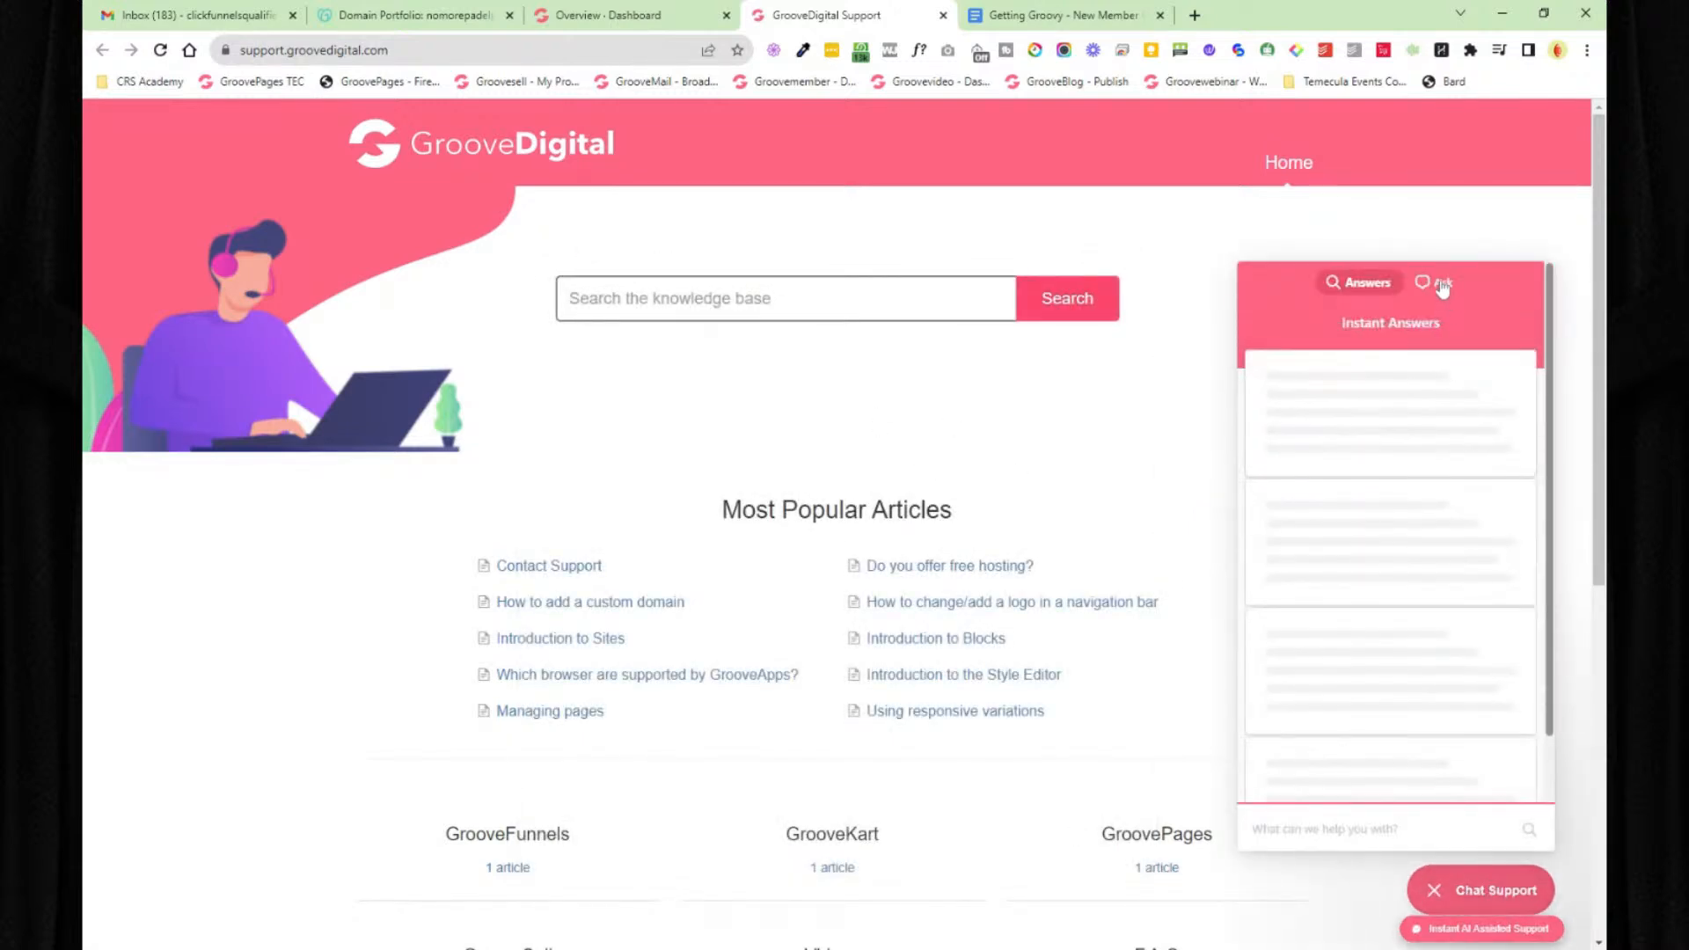
click(1441, 282)
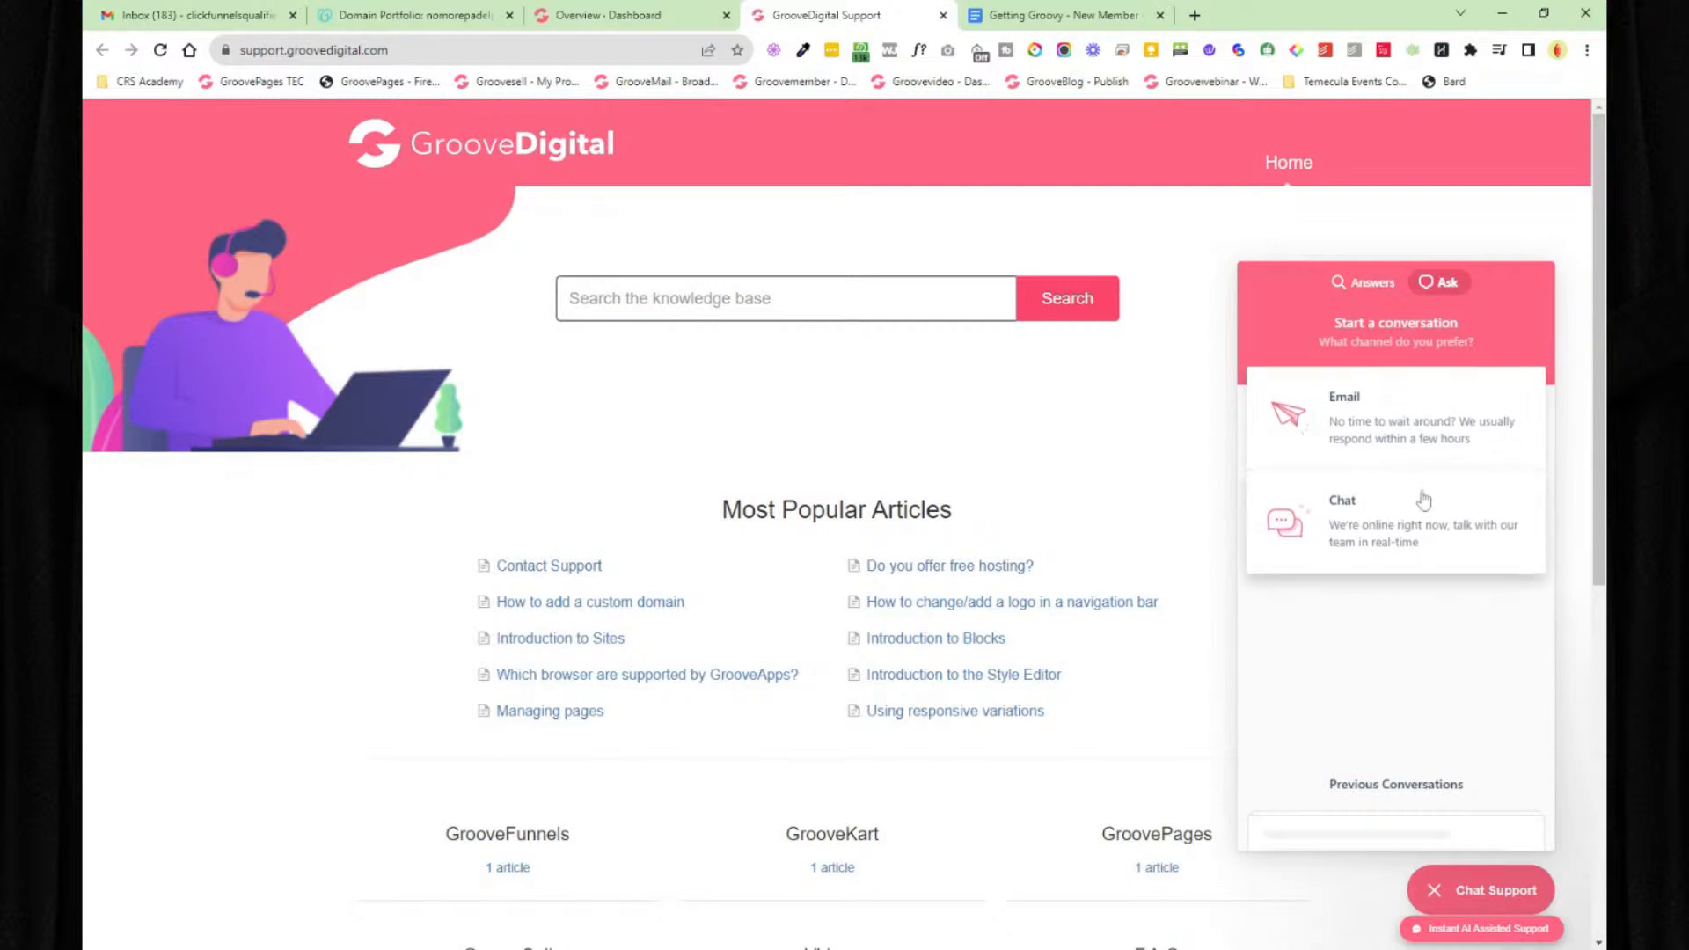
- Examine the support widget's Email contact form and Chat conversation window, returning to the channel choice after each
click(1410, 433)
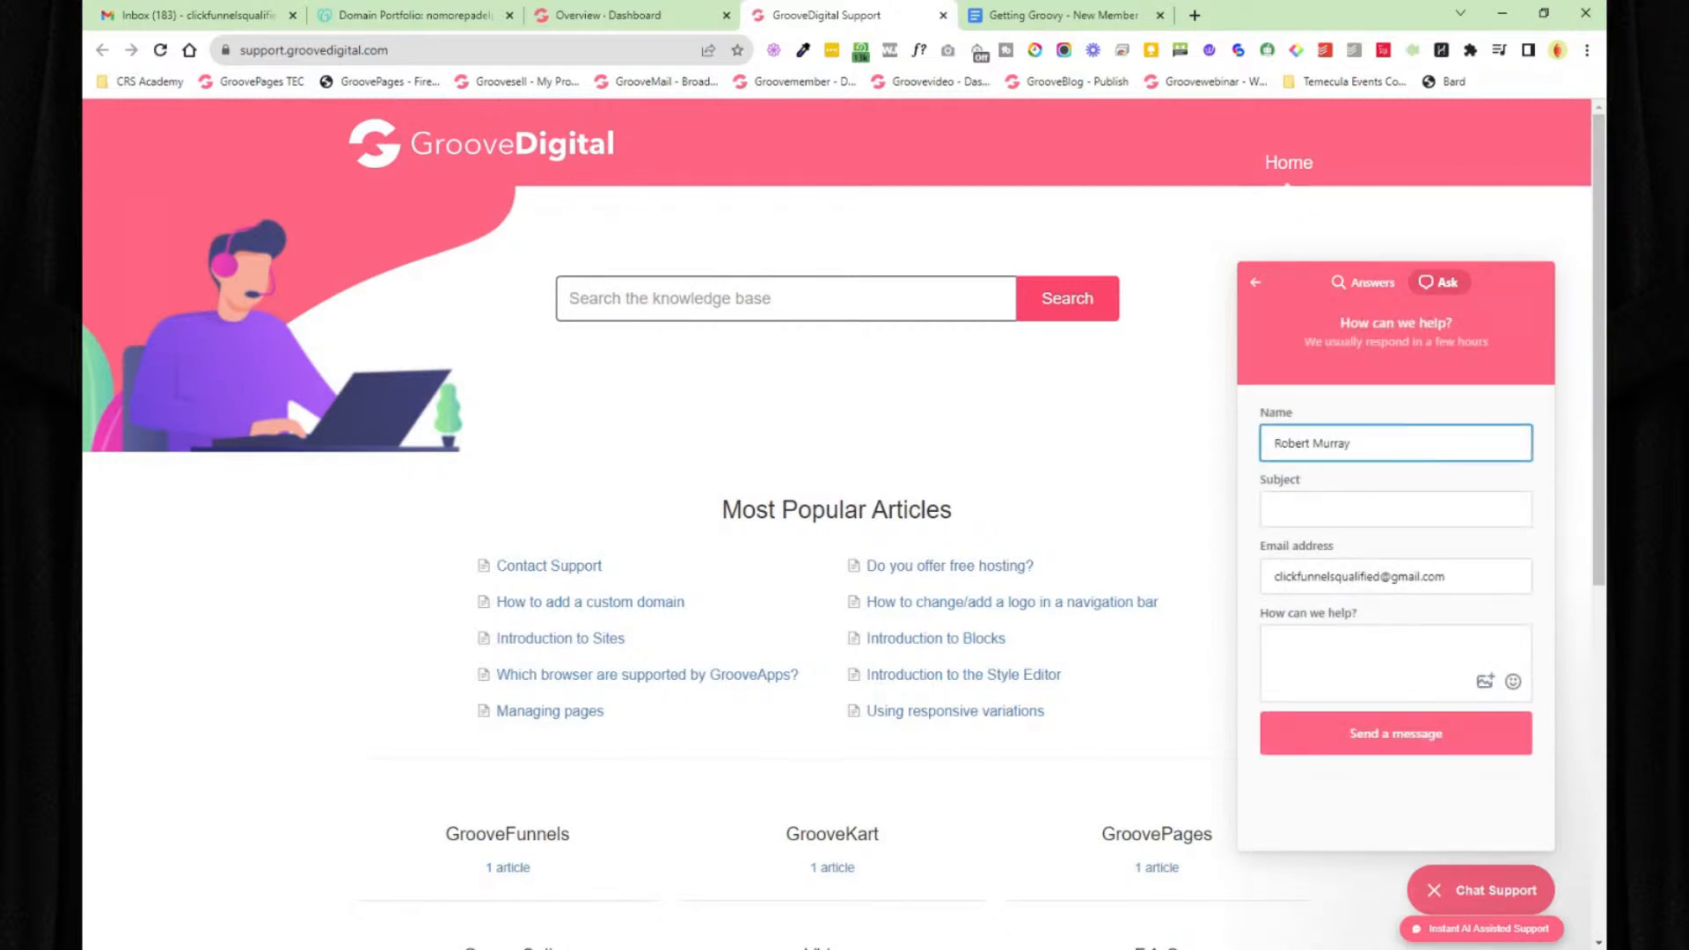
scroll(1365, 539, down, 3)
scroll(1384, 611, up, 3)
click(1257, 283)
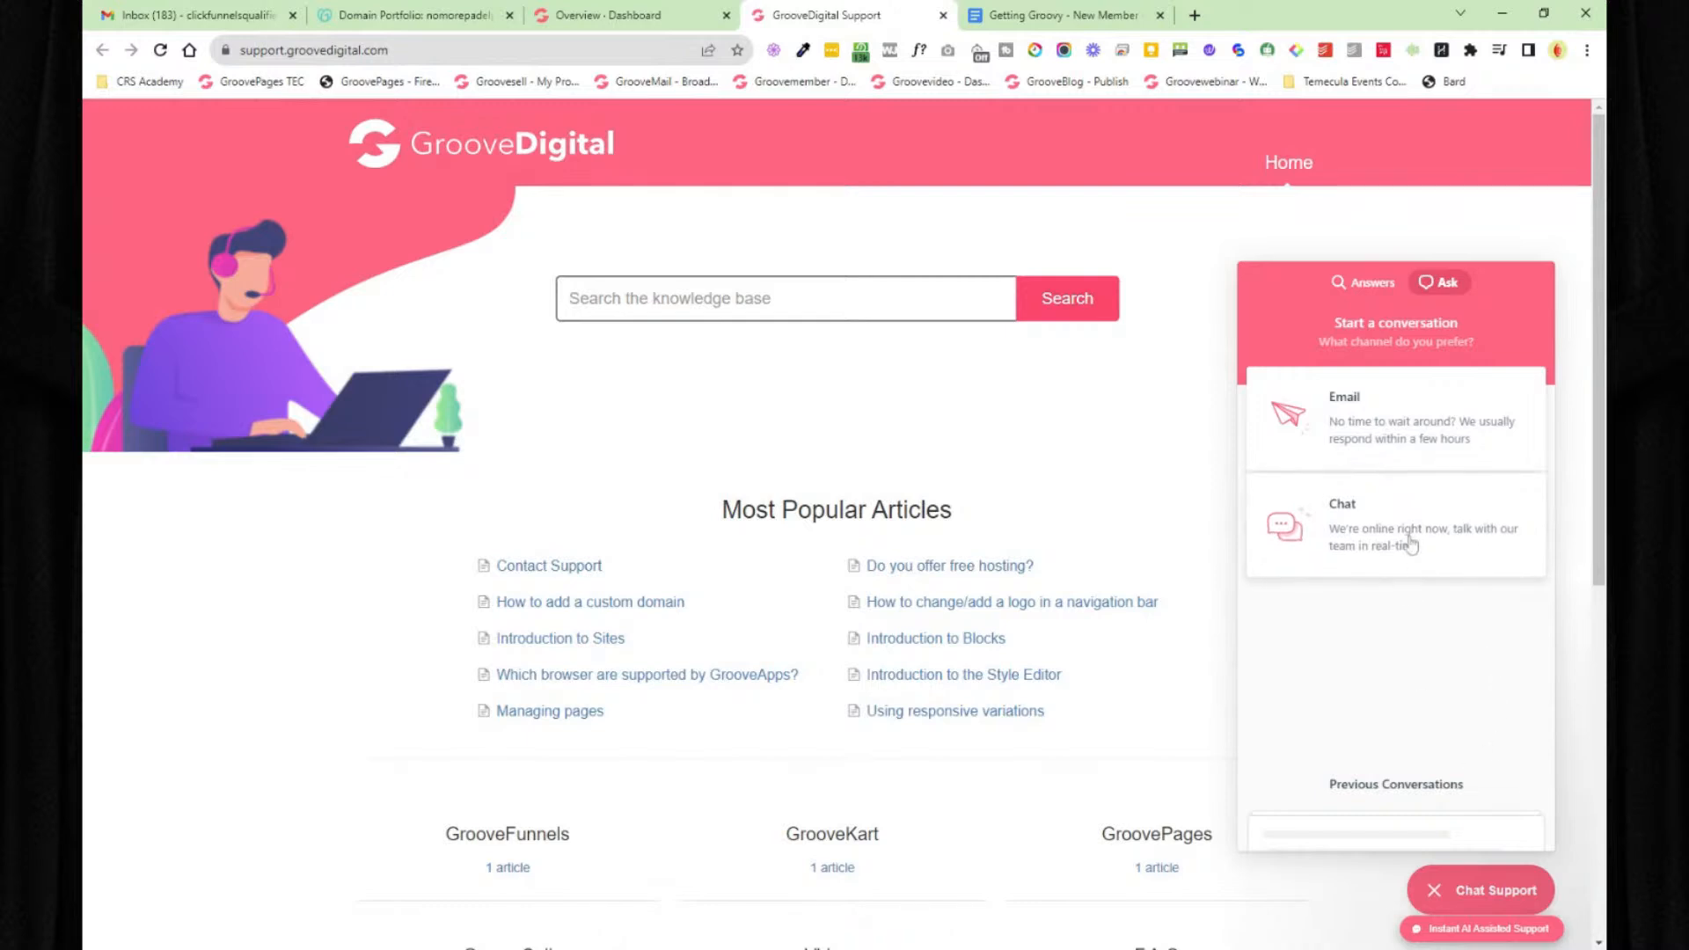
click(1416, 540)
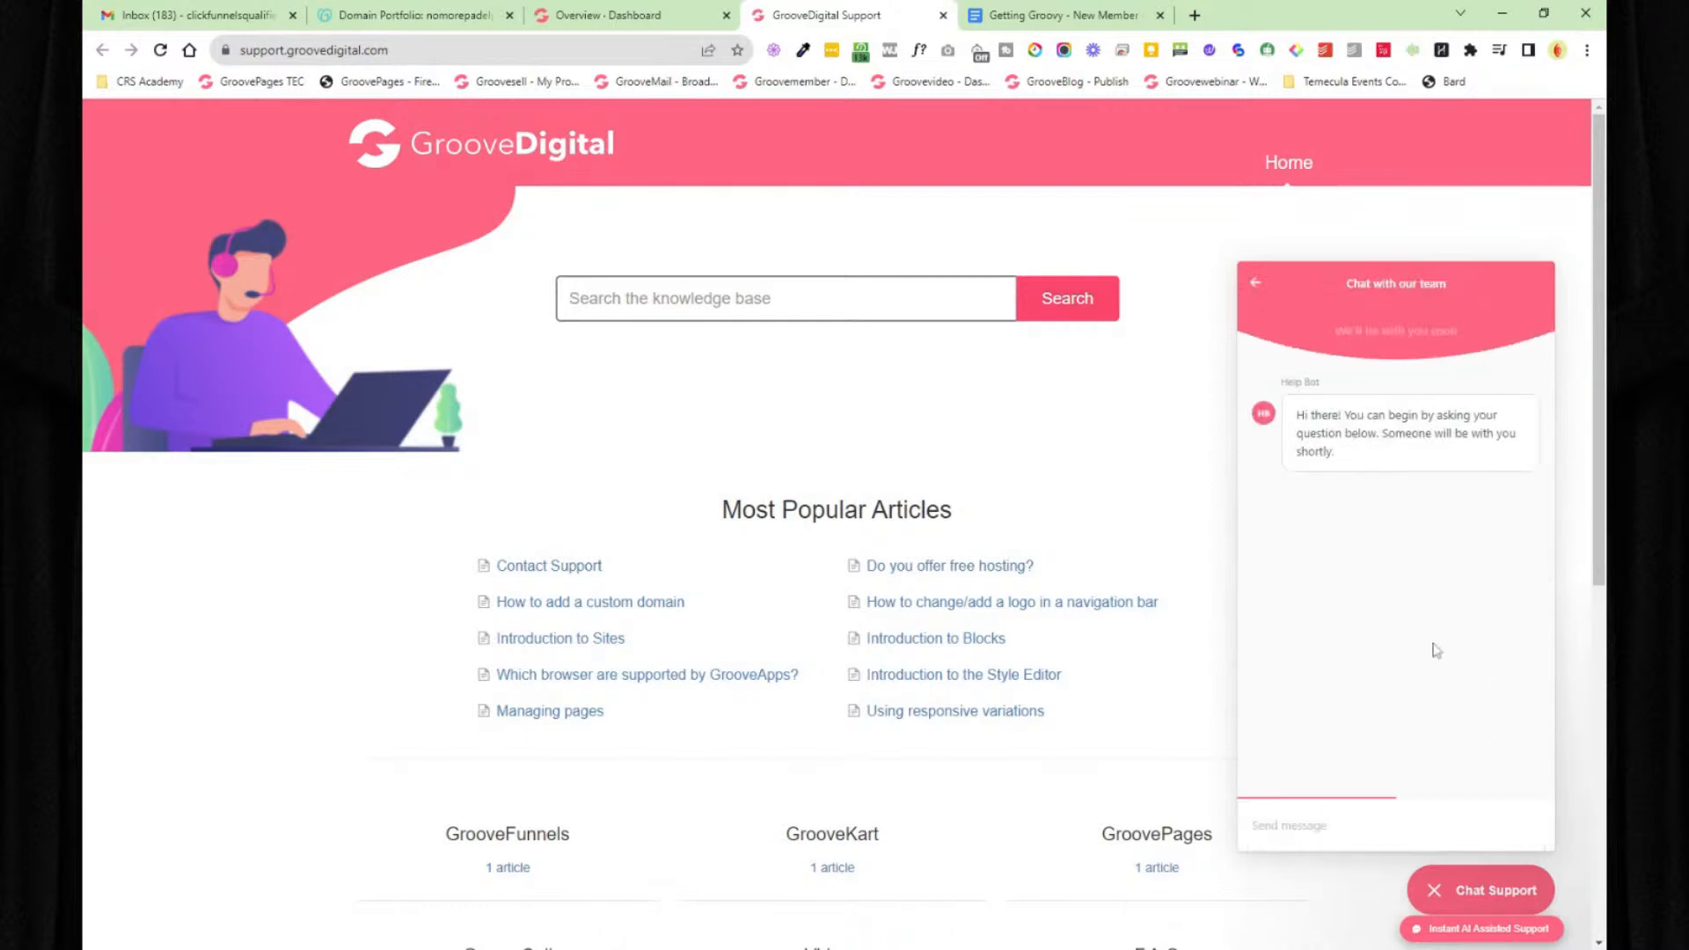
click(1257, 283)
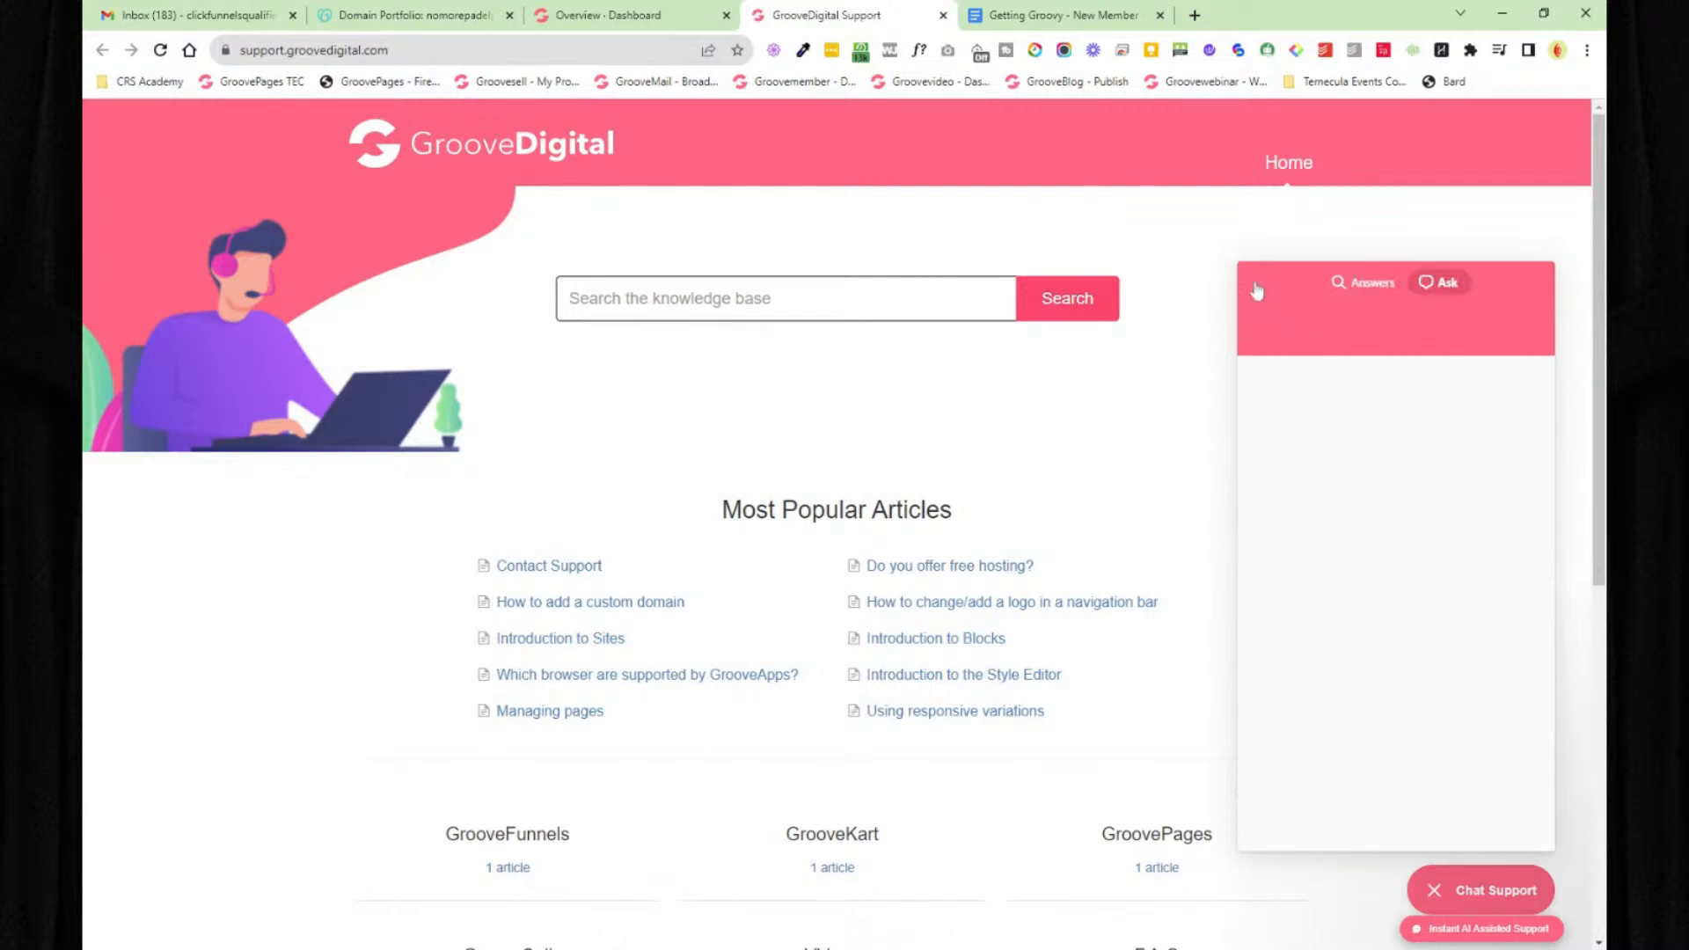
- Close the Groove Support Desk, return to the onboarding roadmap and clear the highlight on "#5 Chat Support Live/Email"
click(942, 15)
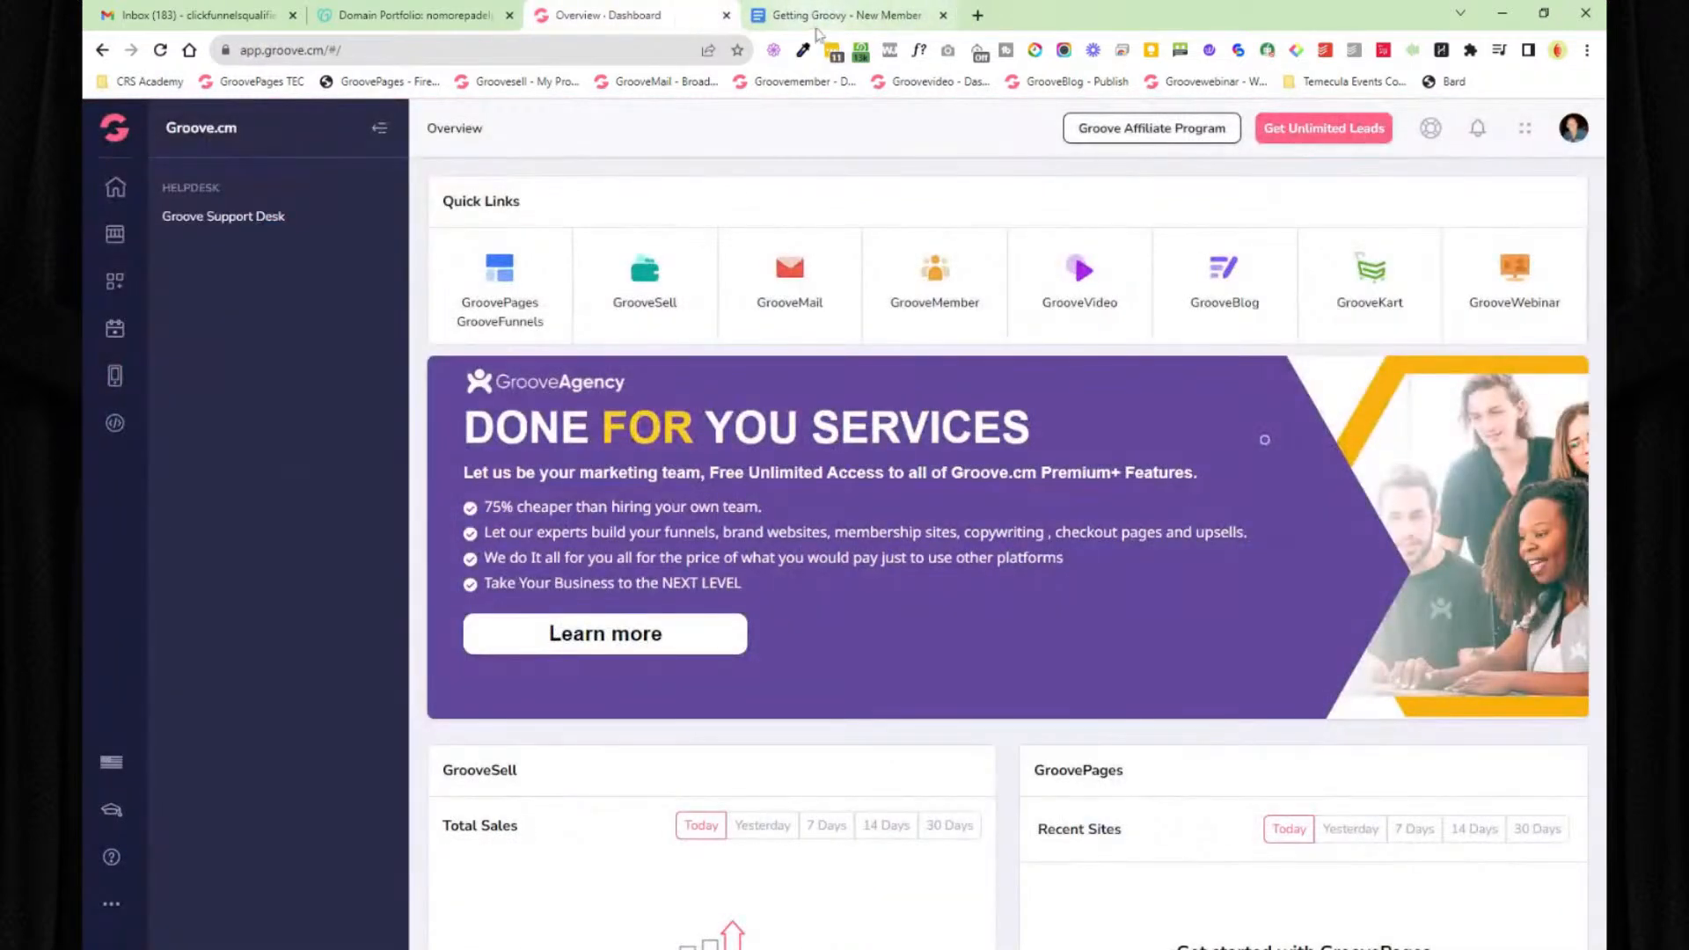
click(814, 18)
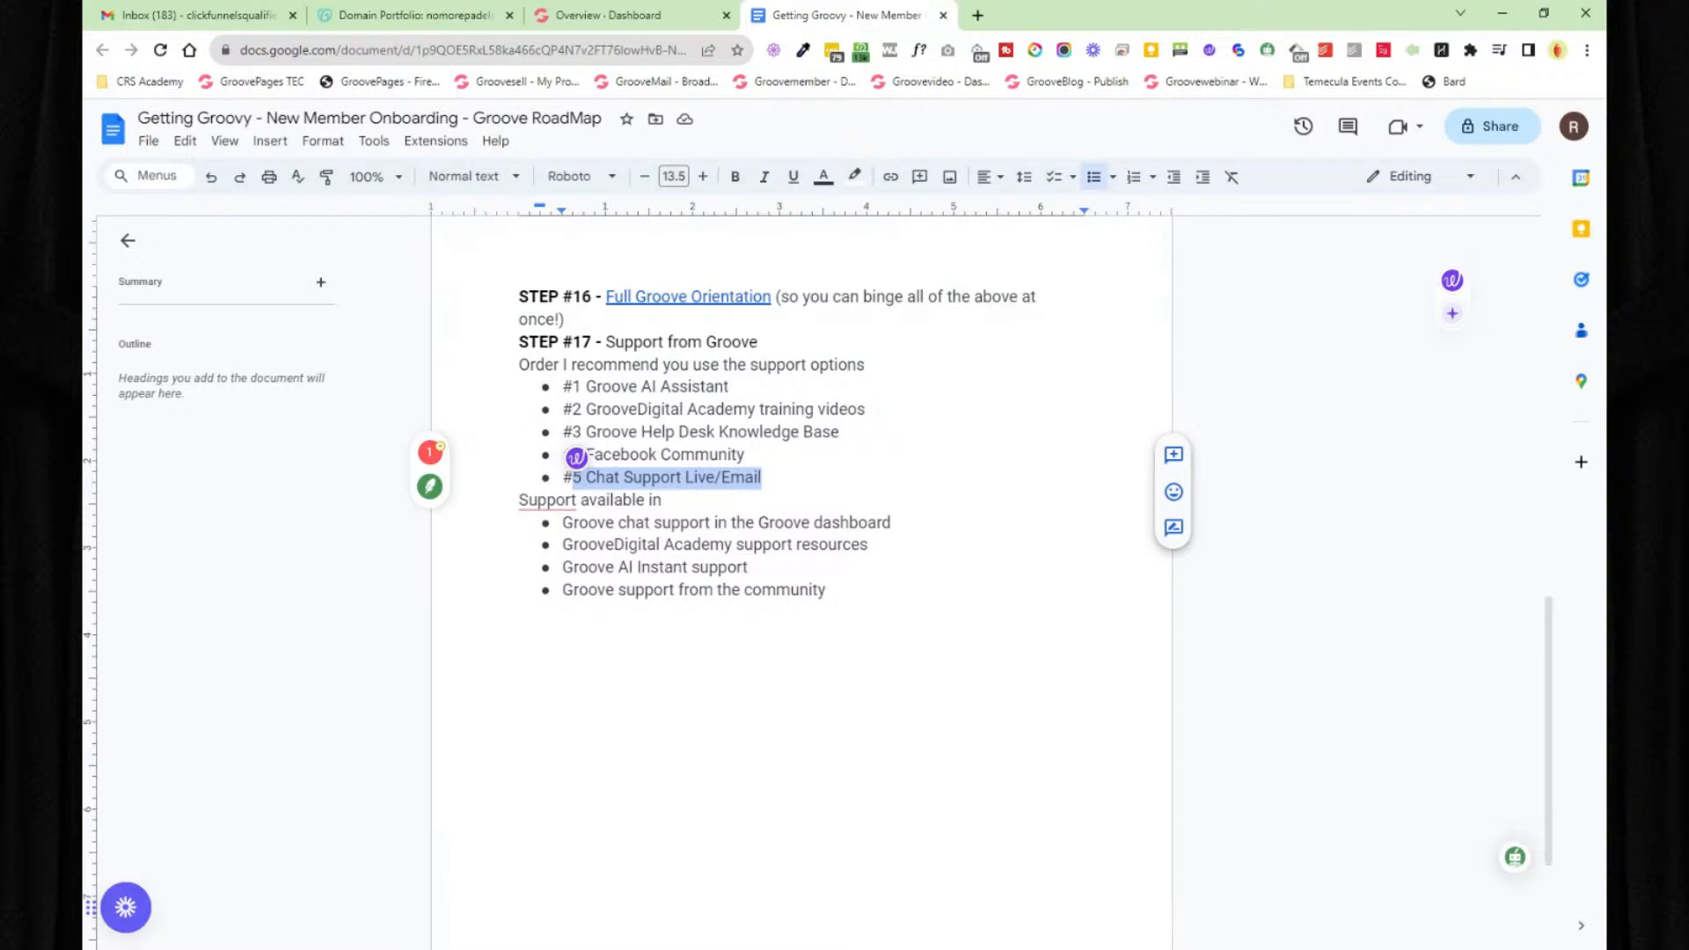
double_click(767, 477)
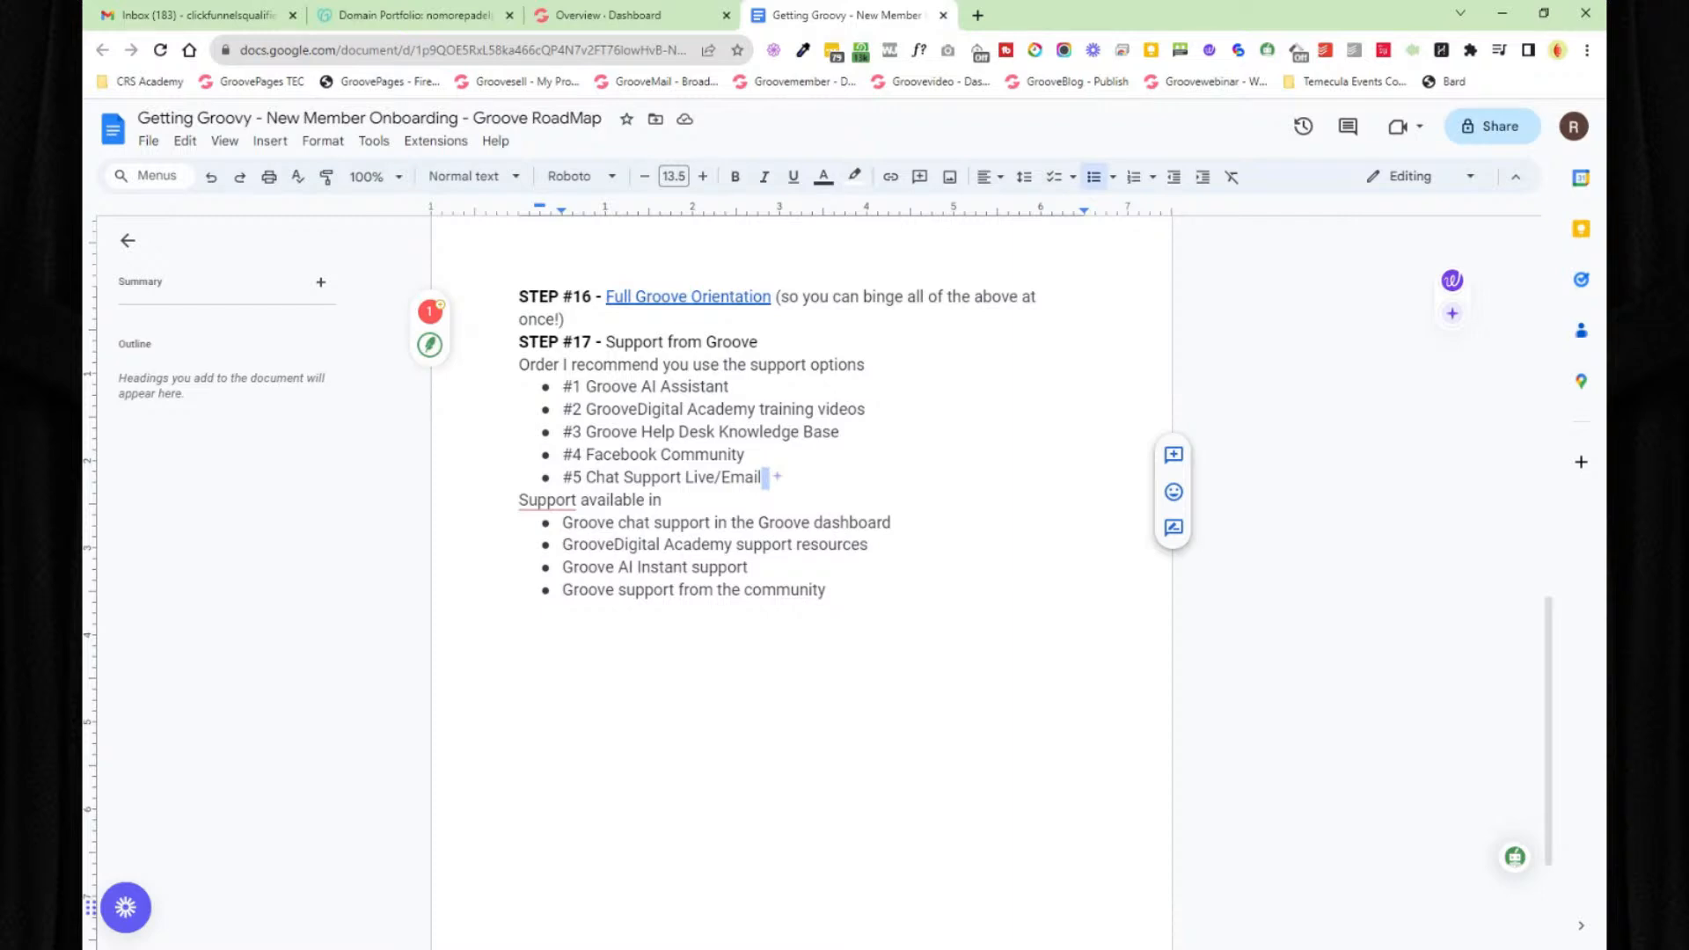
click(764, 478)
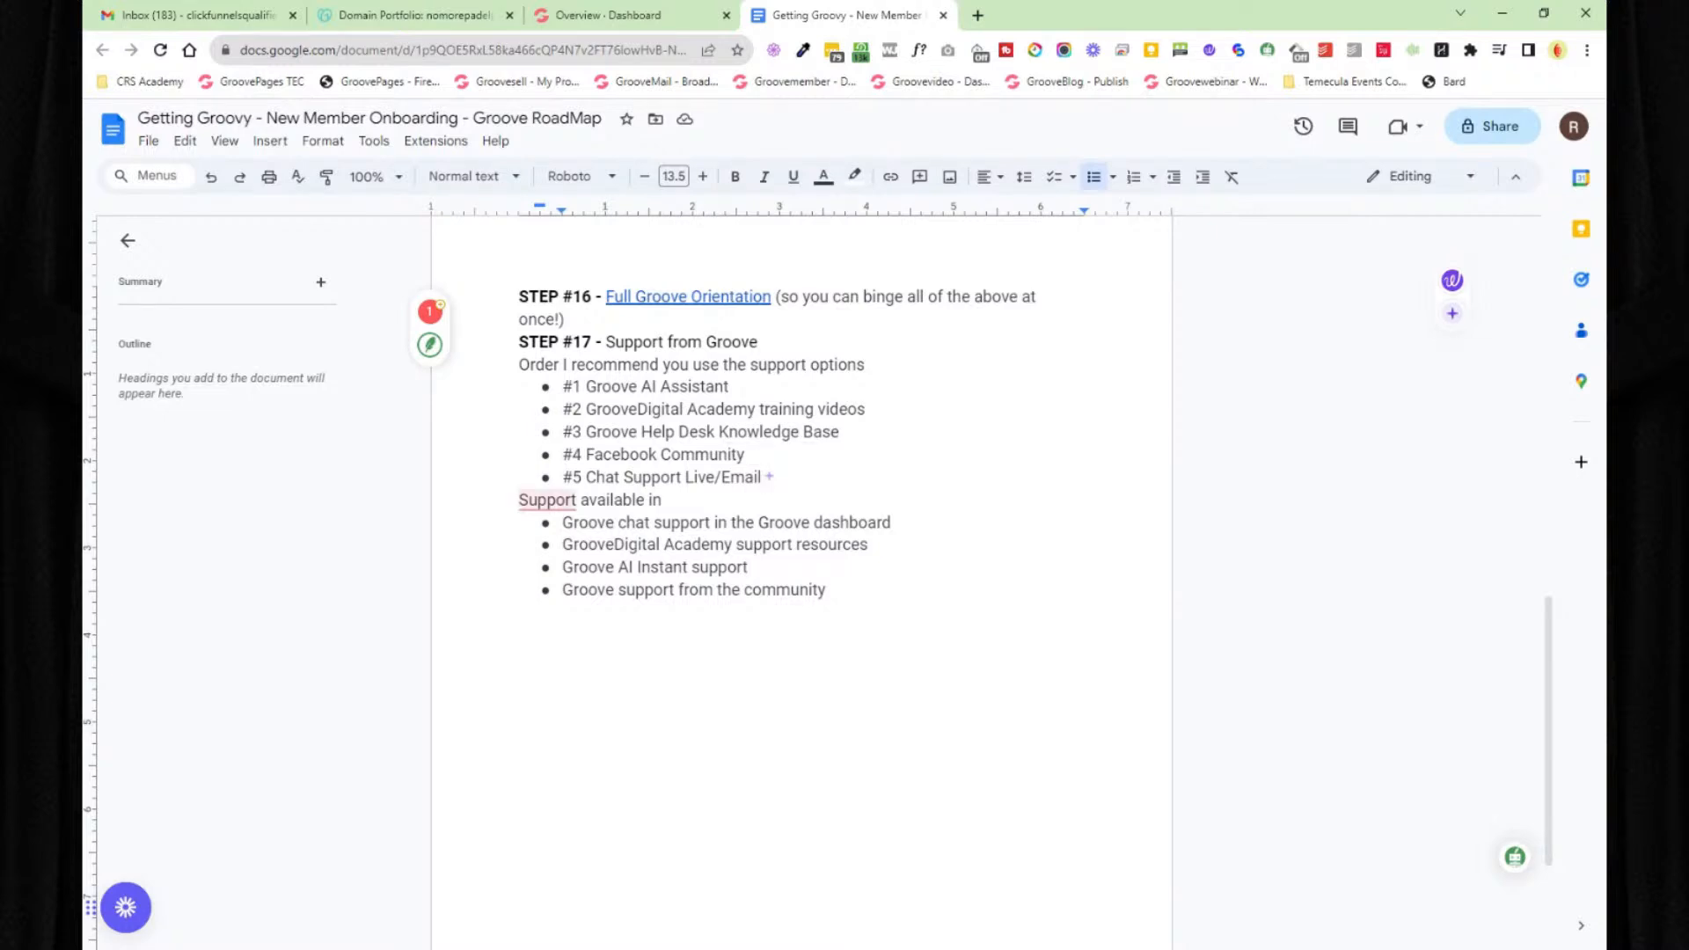
- Highlight "Groove chat support in the Groove dashboard" in the roadmap, open the Groove Support Desk from the dashboard and close it again
drag(562, 523, 891, 522)
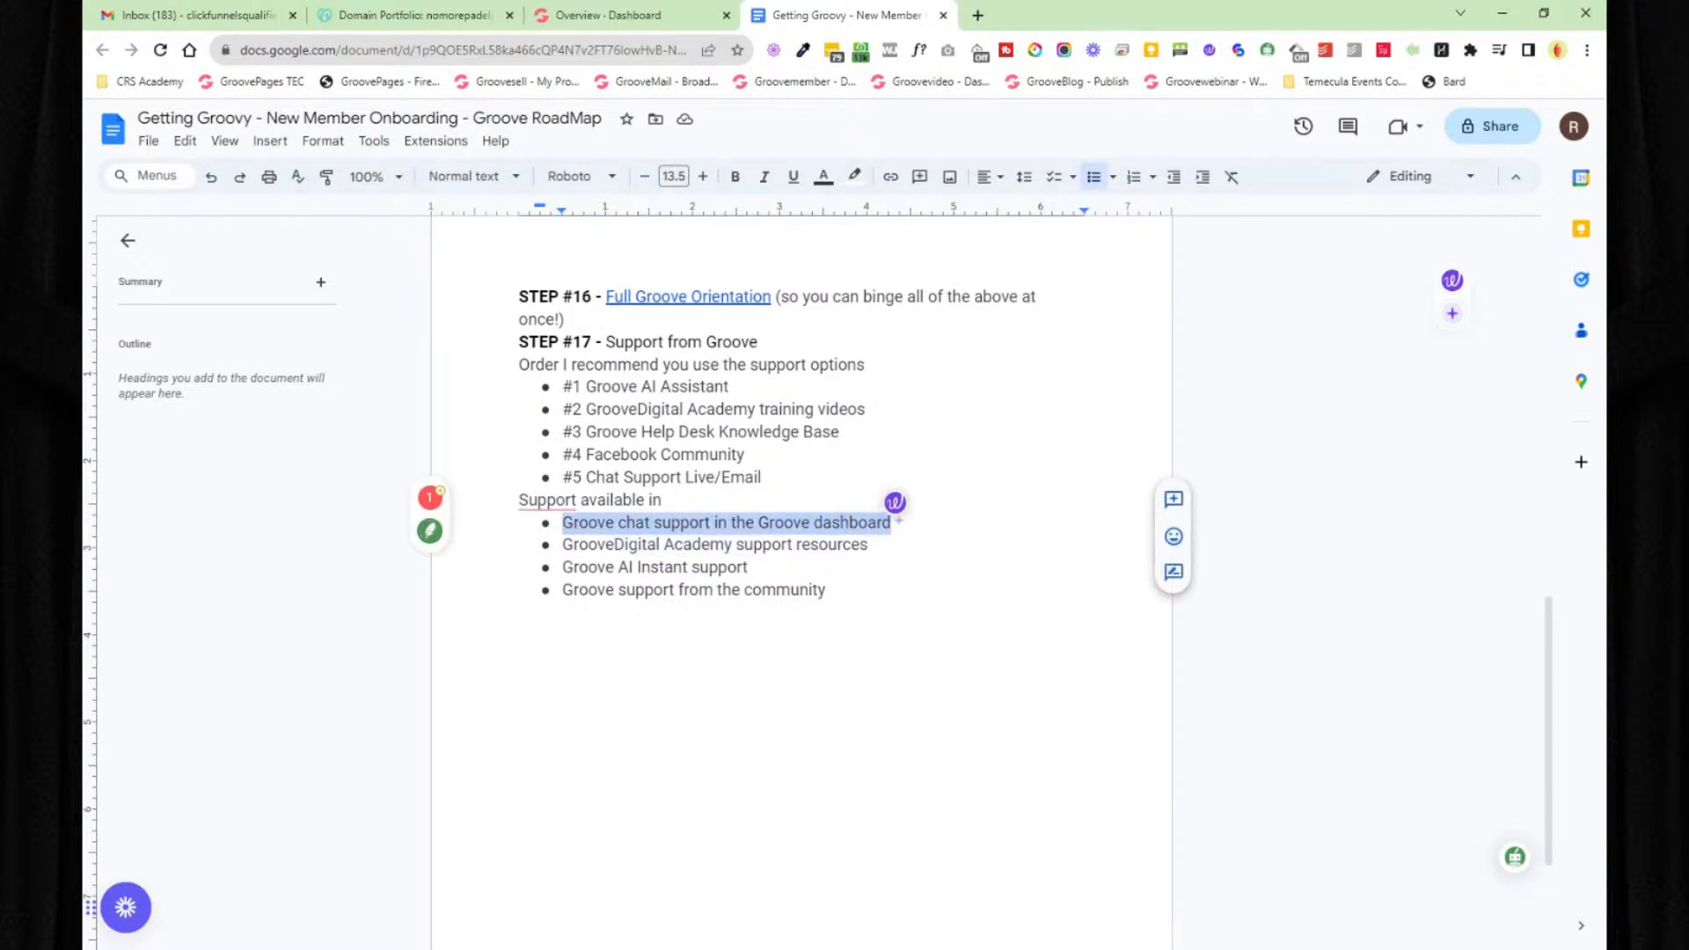
click(649, 19)
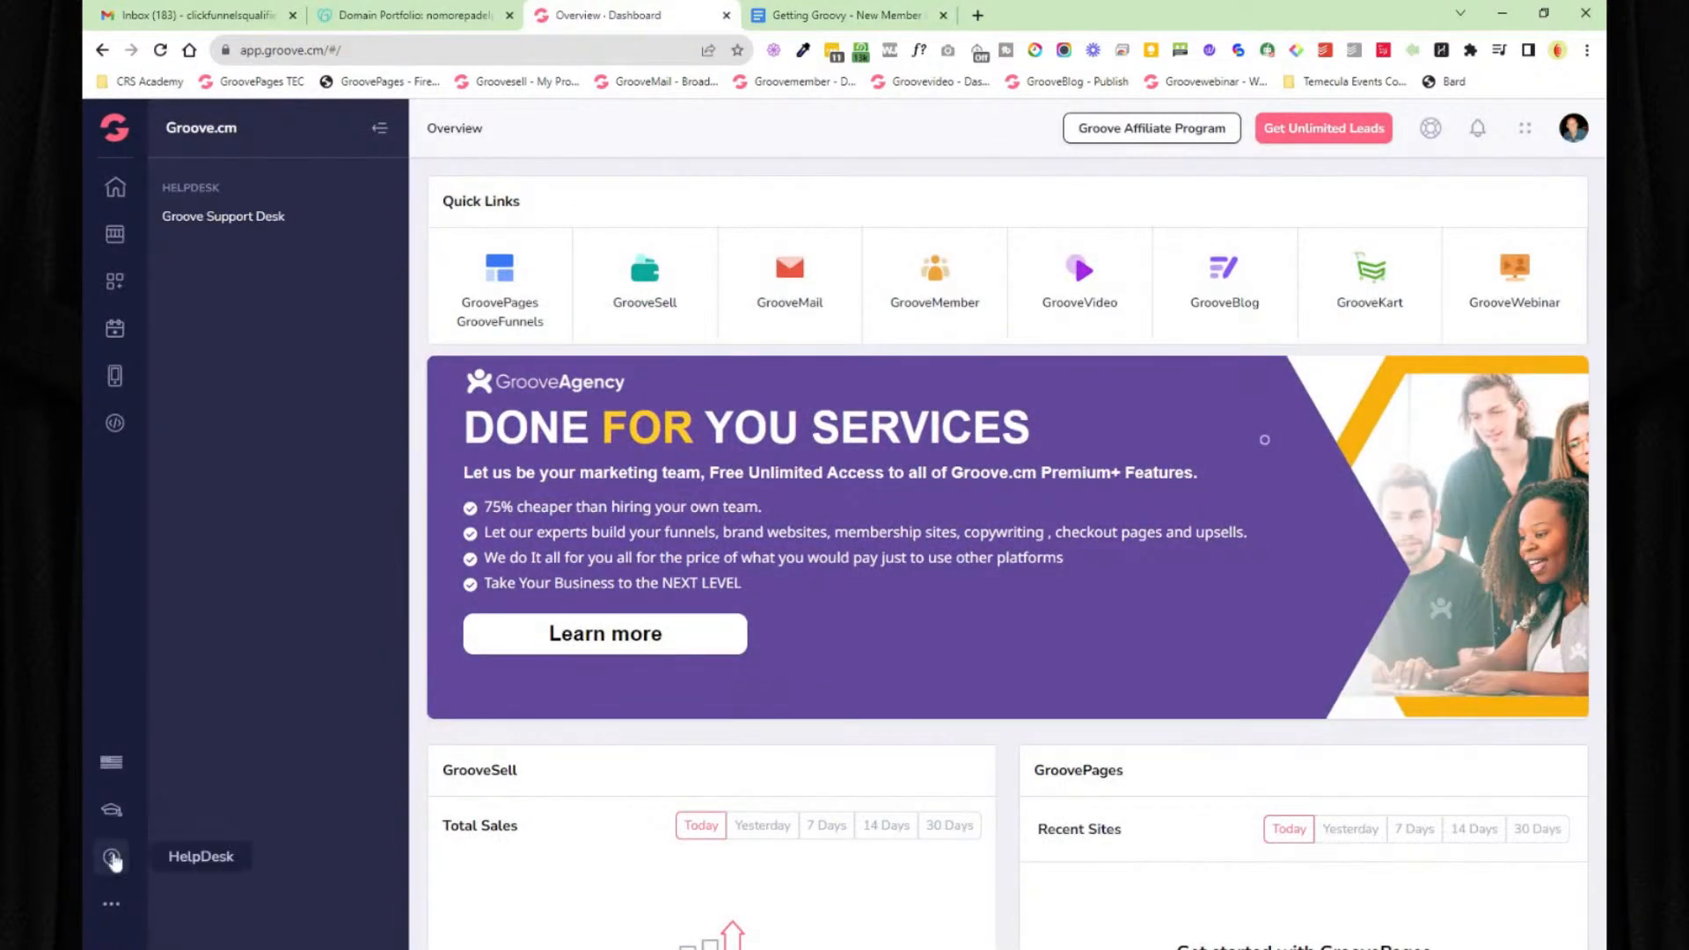
click(249, 218)
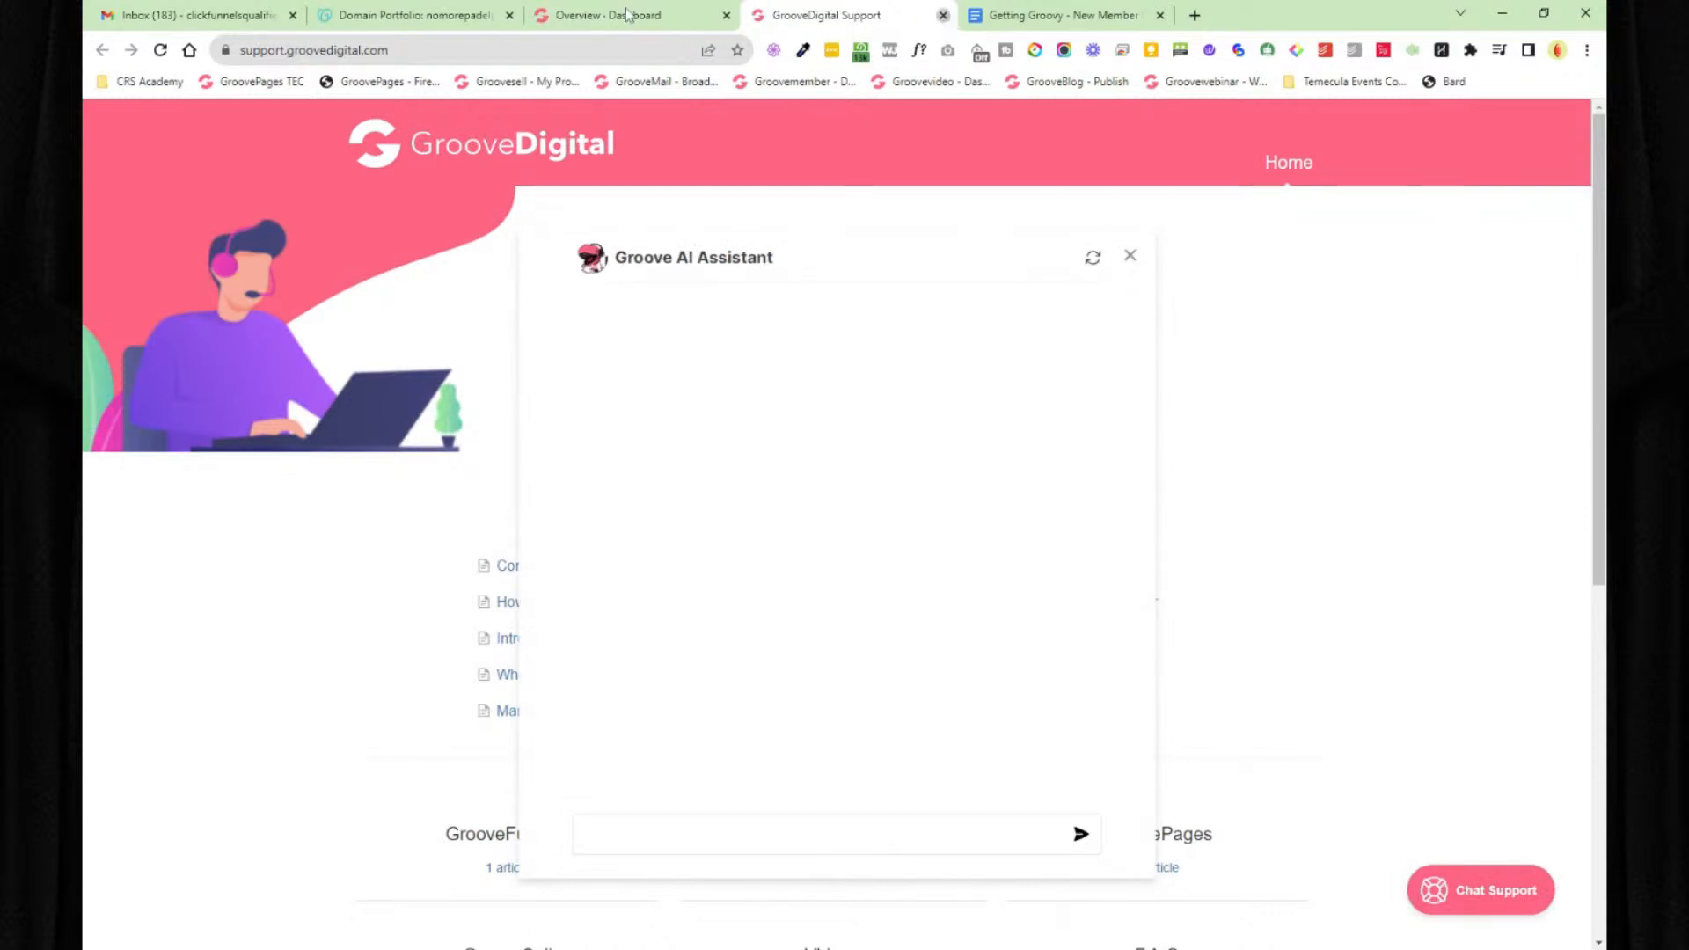
click(944, 15)
- Open GrooveDigital Academy from the dashboard, follow its Contact Support link, and close both pages
click(111, 810)
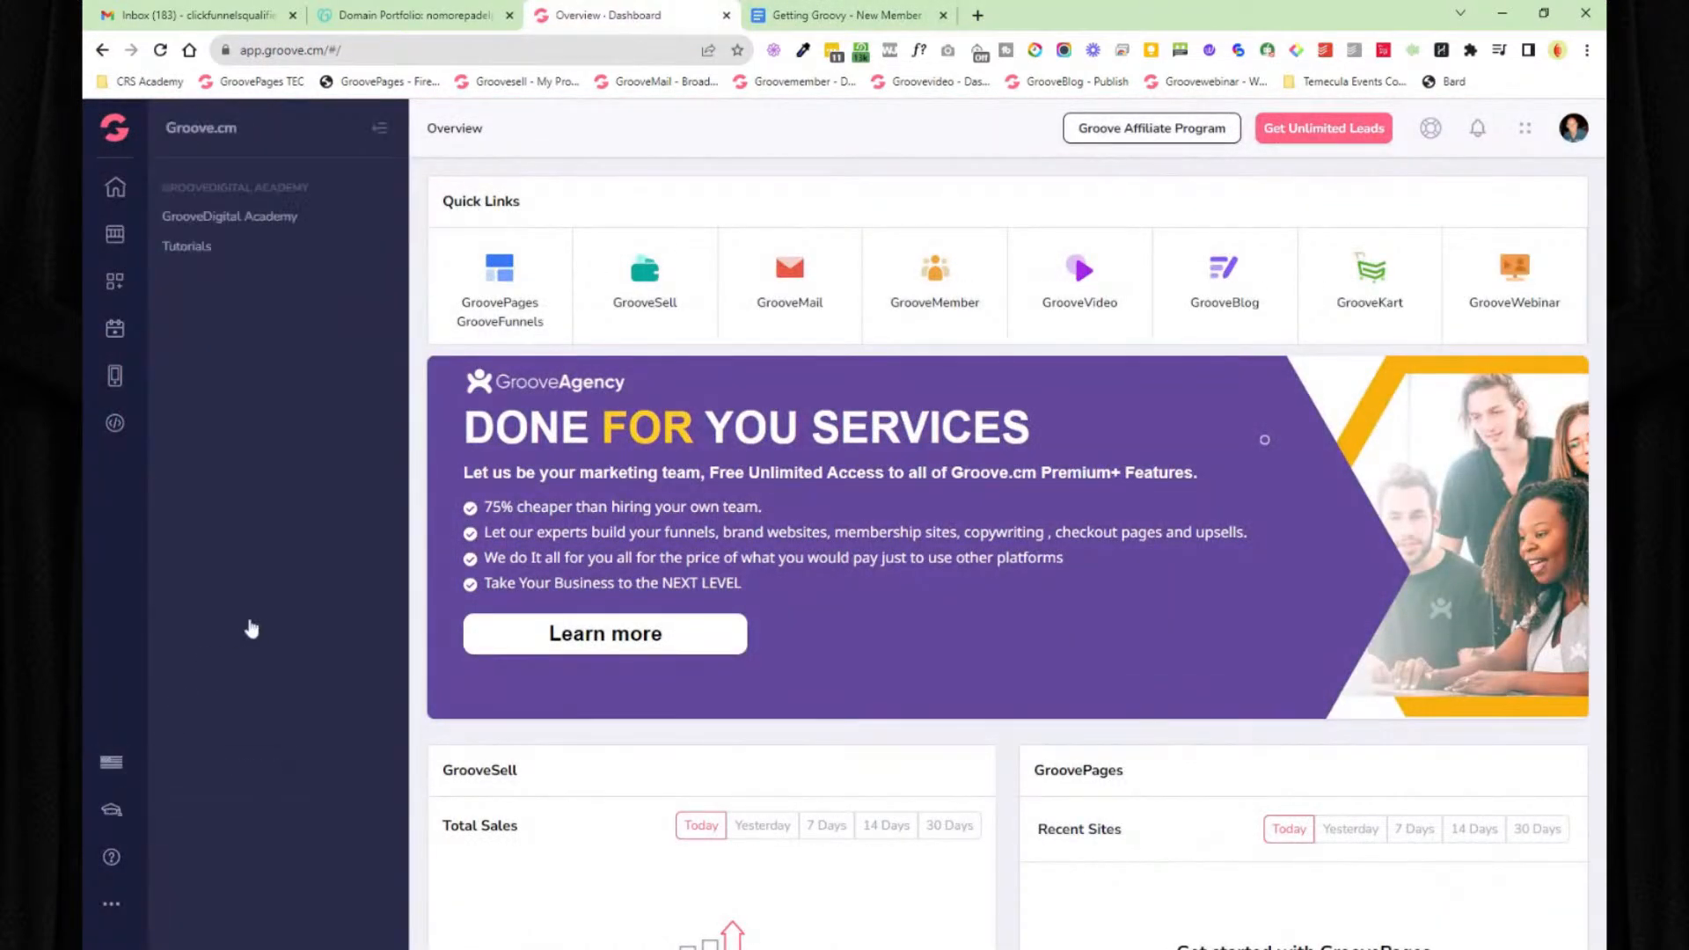
click(290, 226)
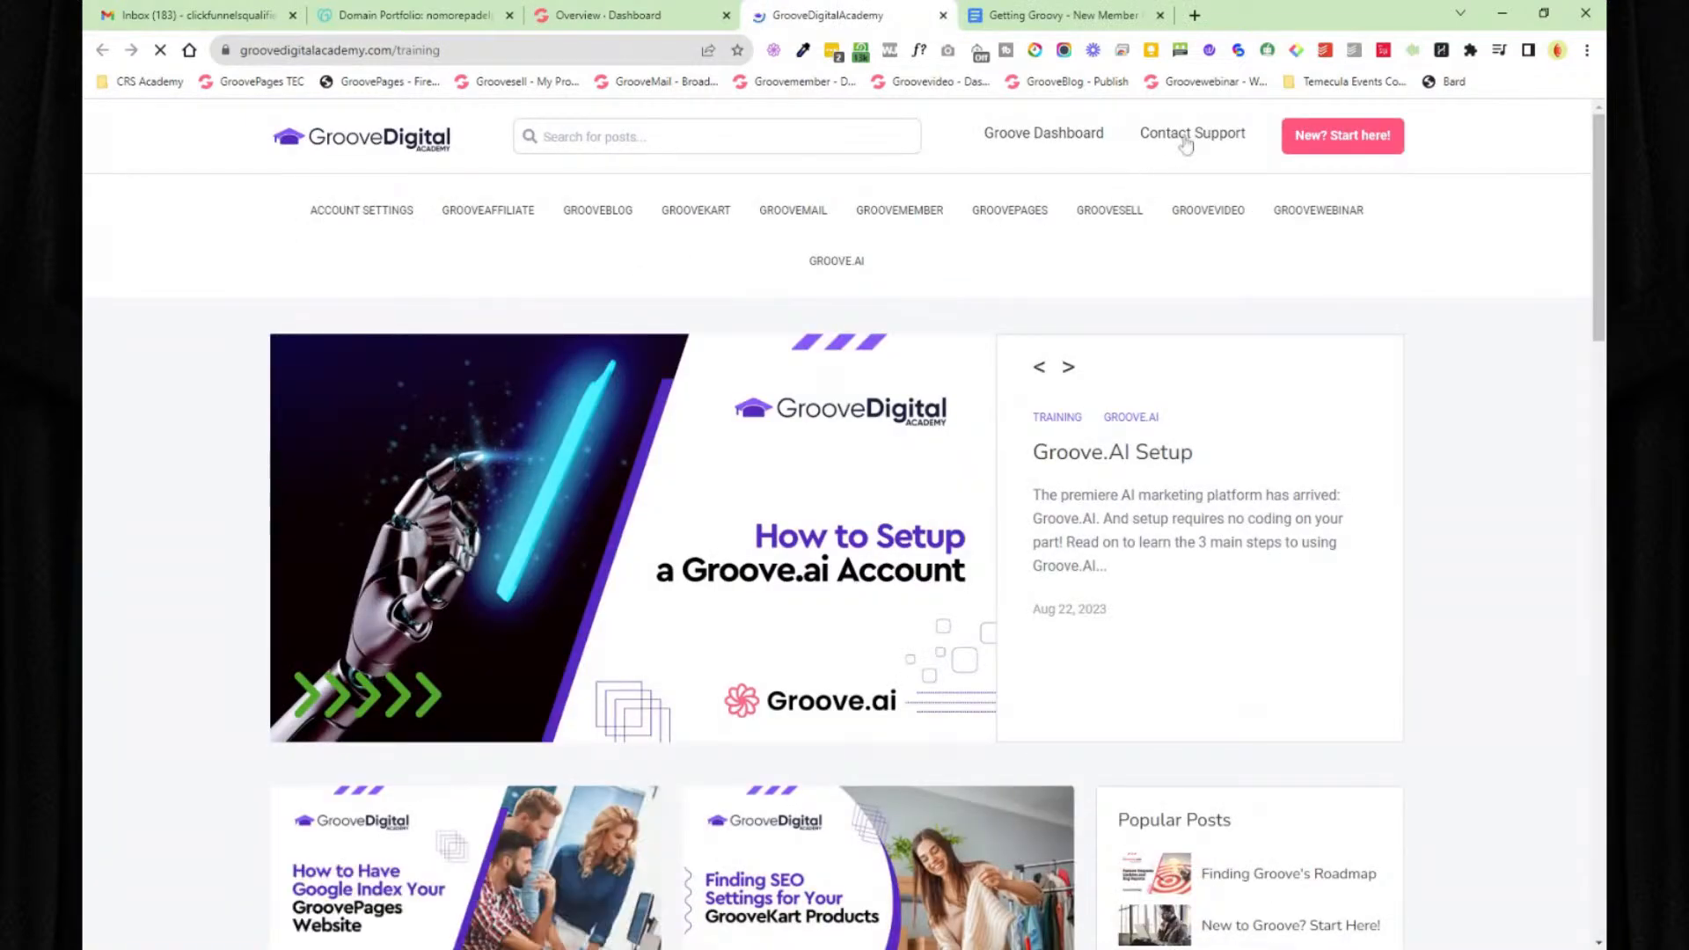
click(1185, 141)
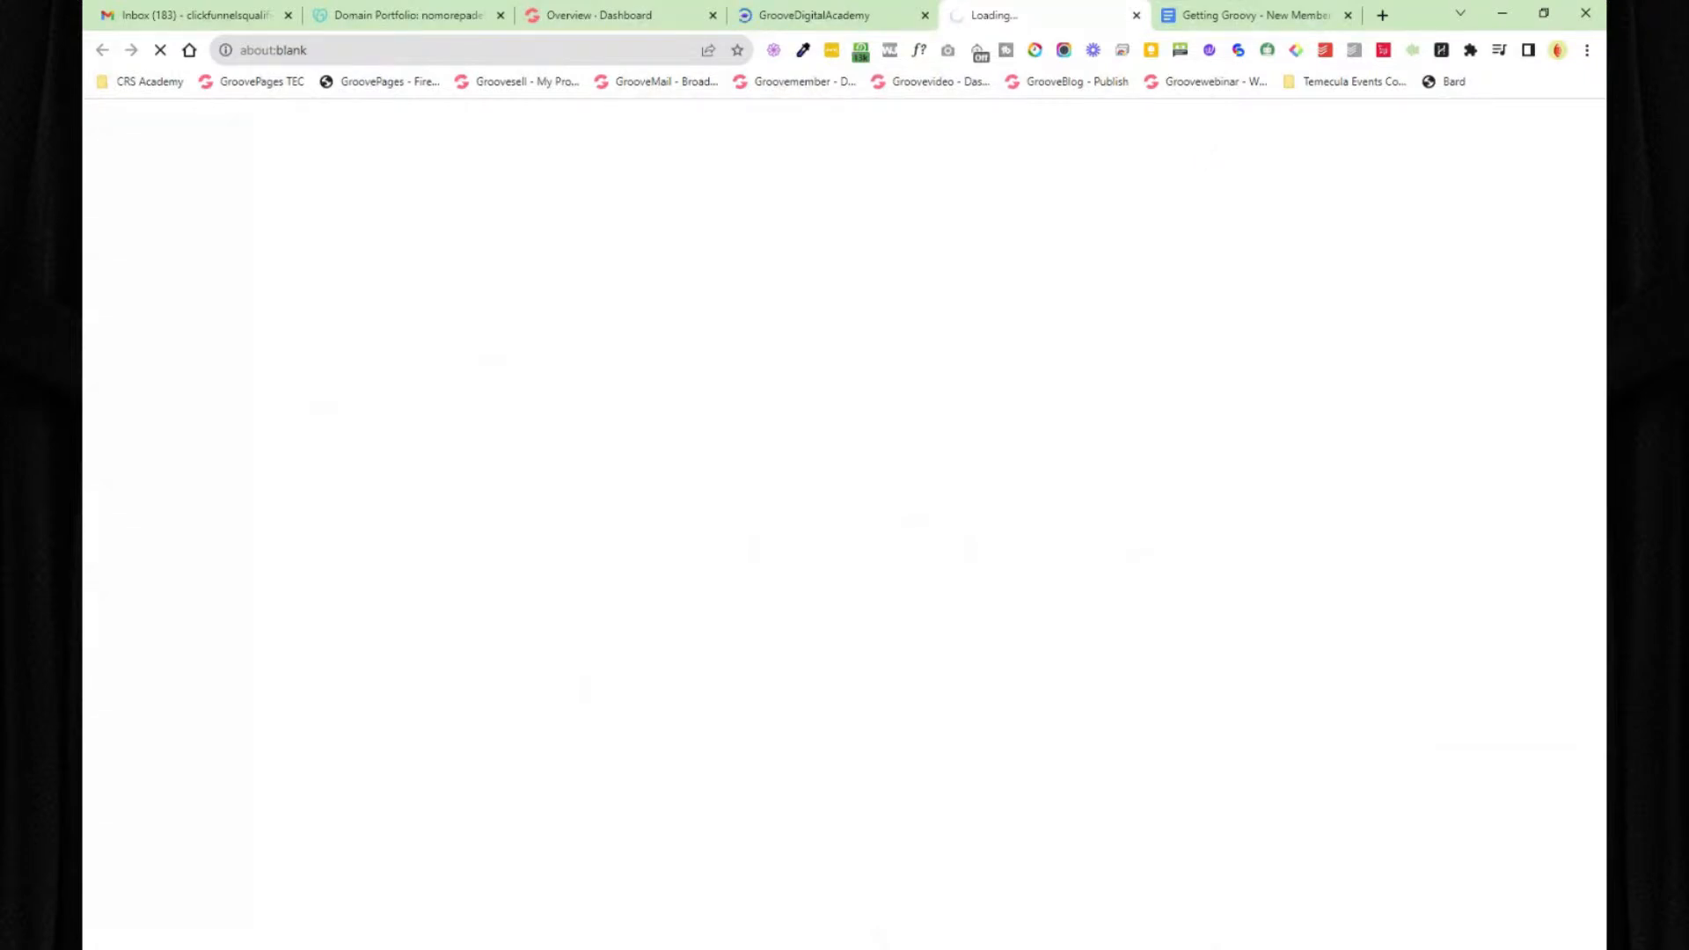
click(1136, 17)
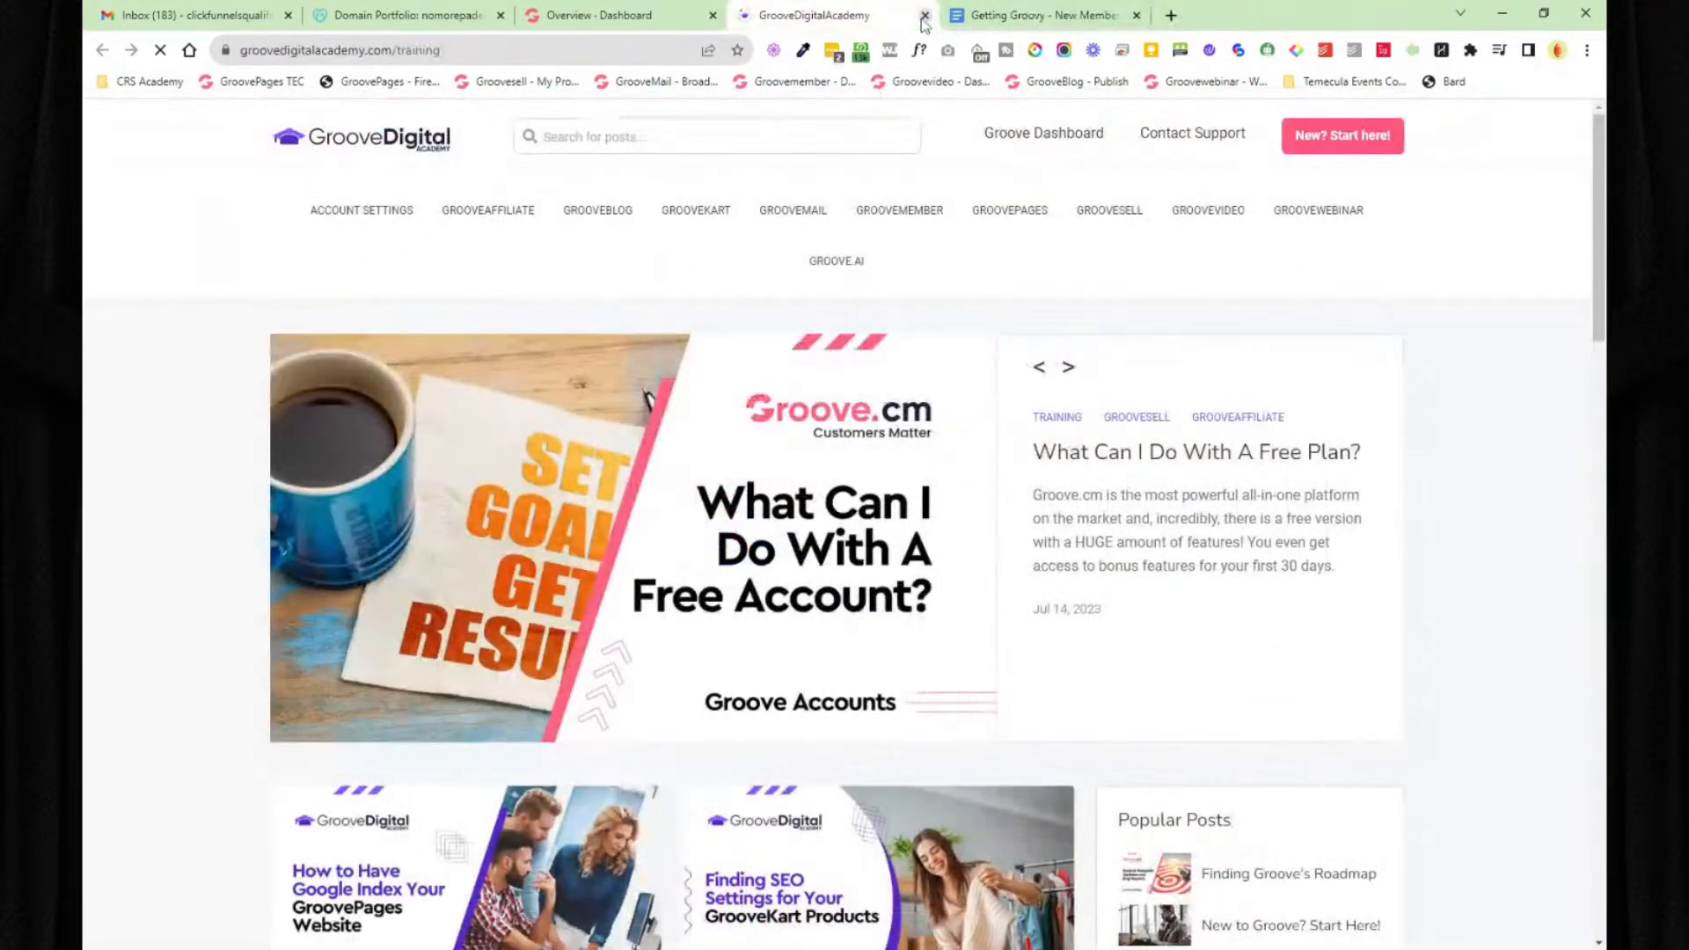
click(924, 16)
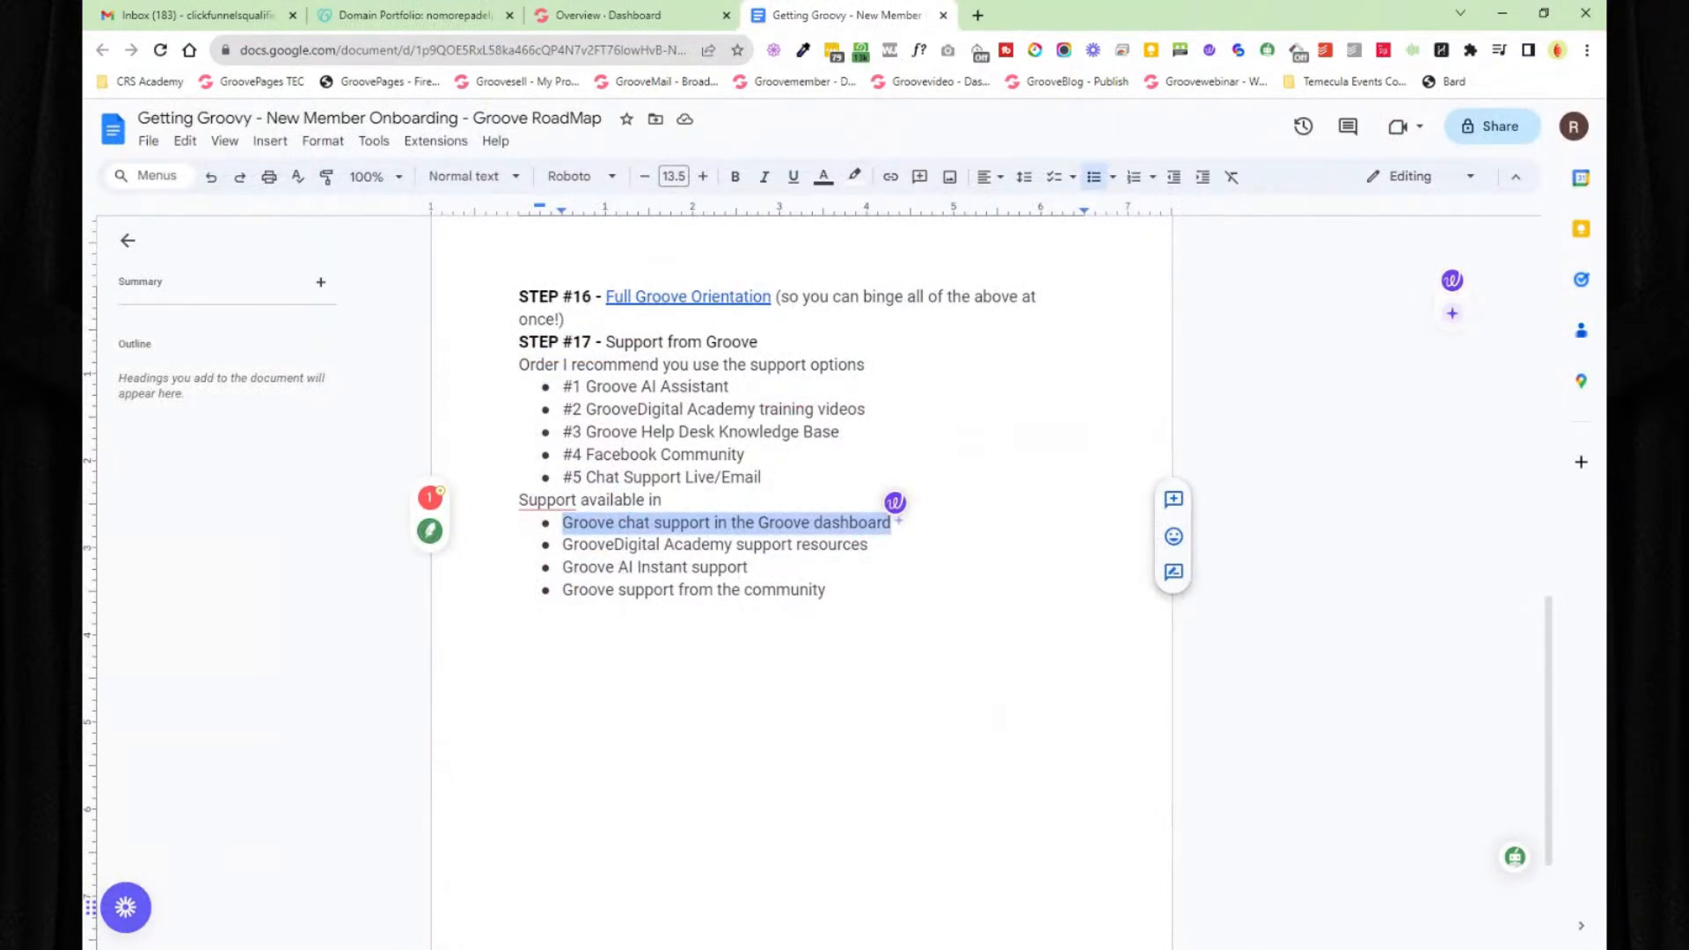
- Revisit the Groove dashboard briefly, return to the roadmap and highlight "Groove support from the community"
click(607, 15)
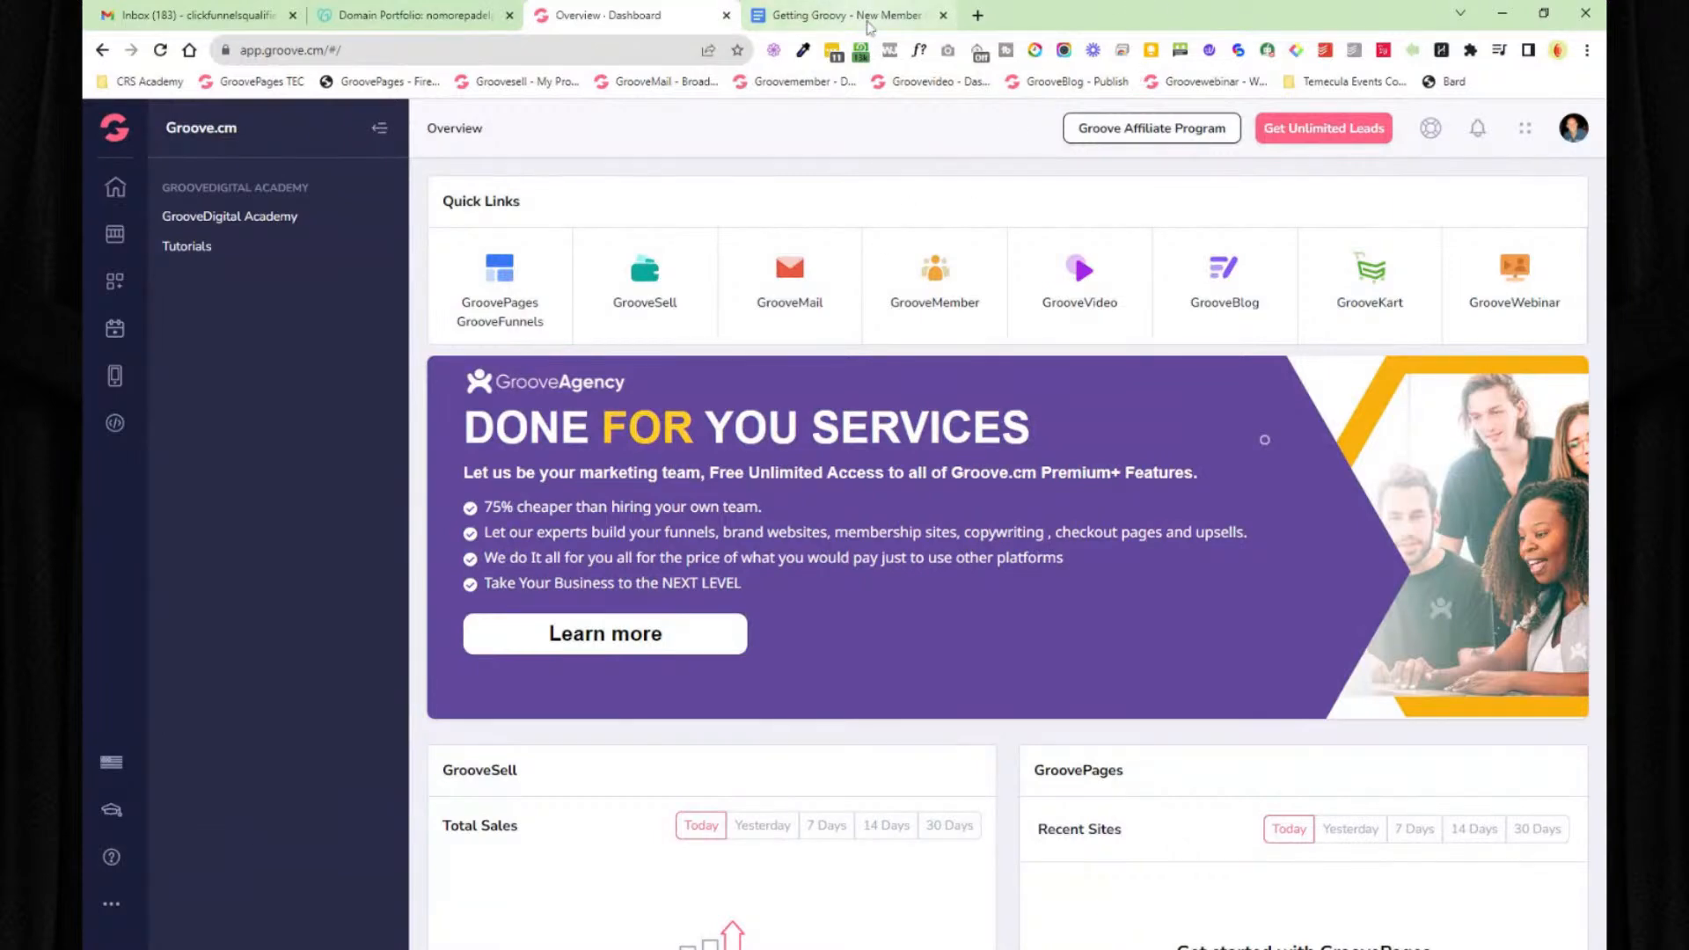
click(841, 15)
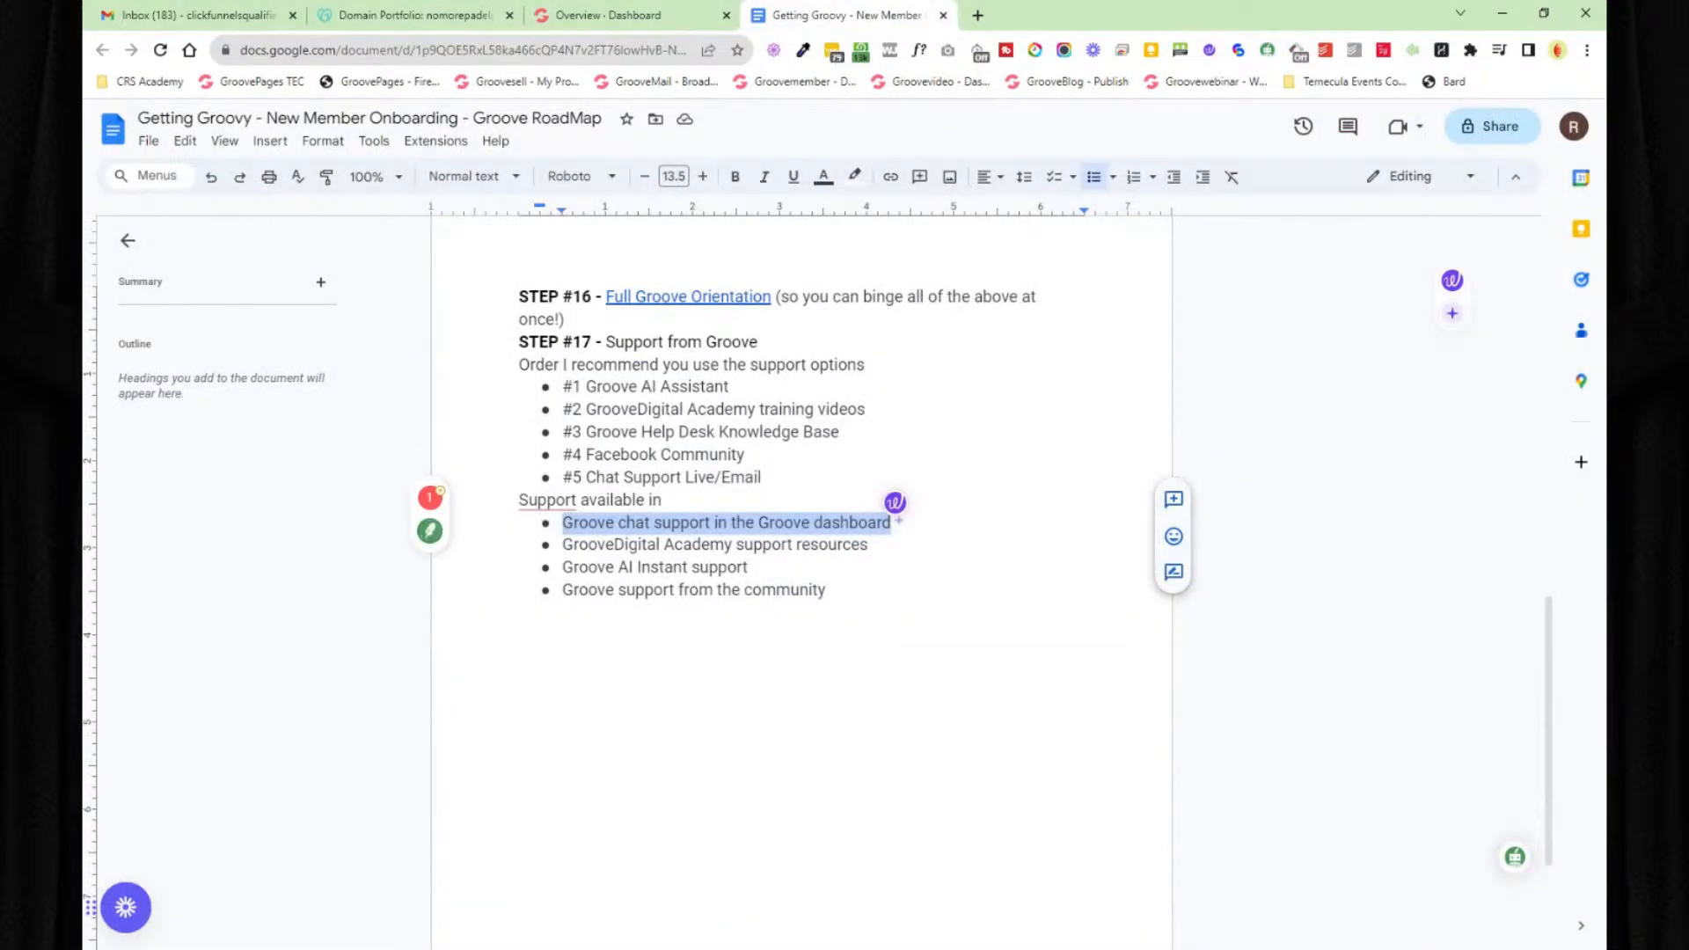
drag(563, 590, 829, 590)
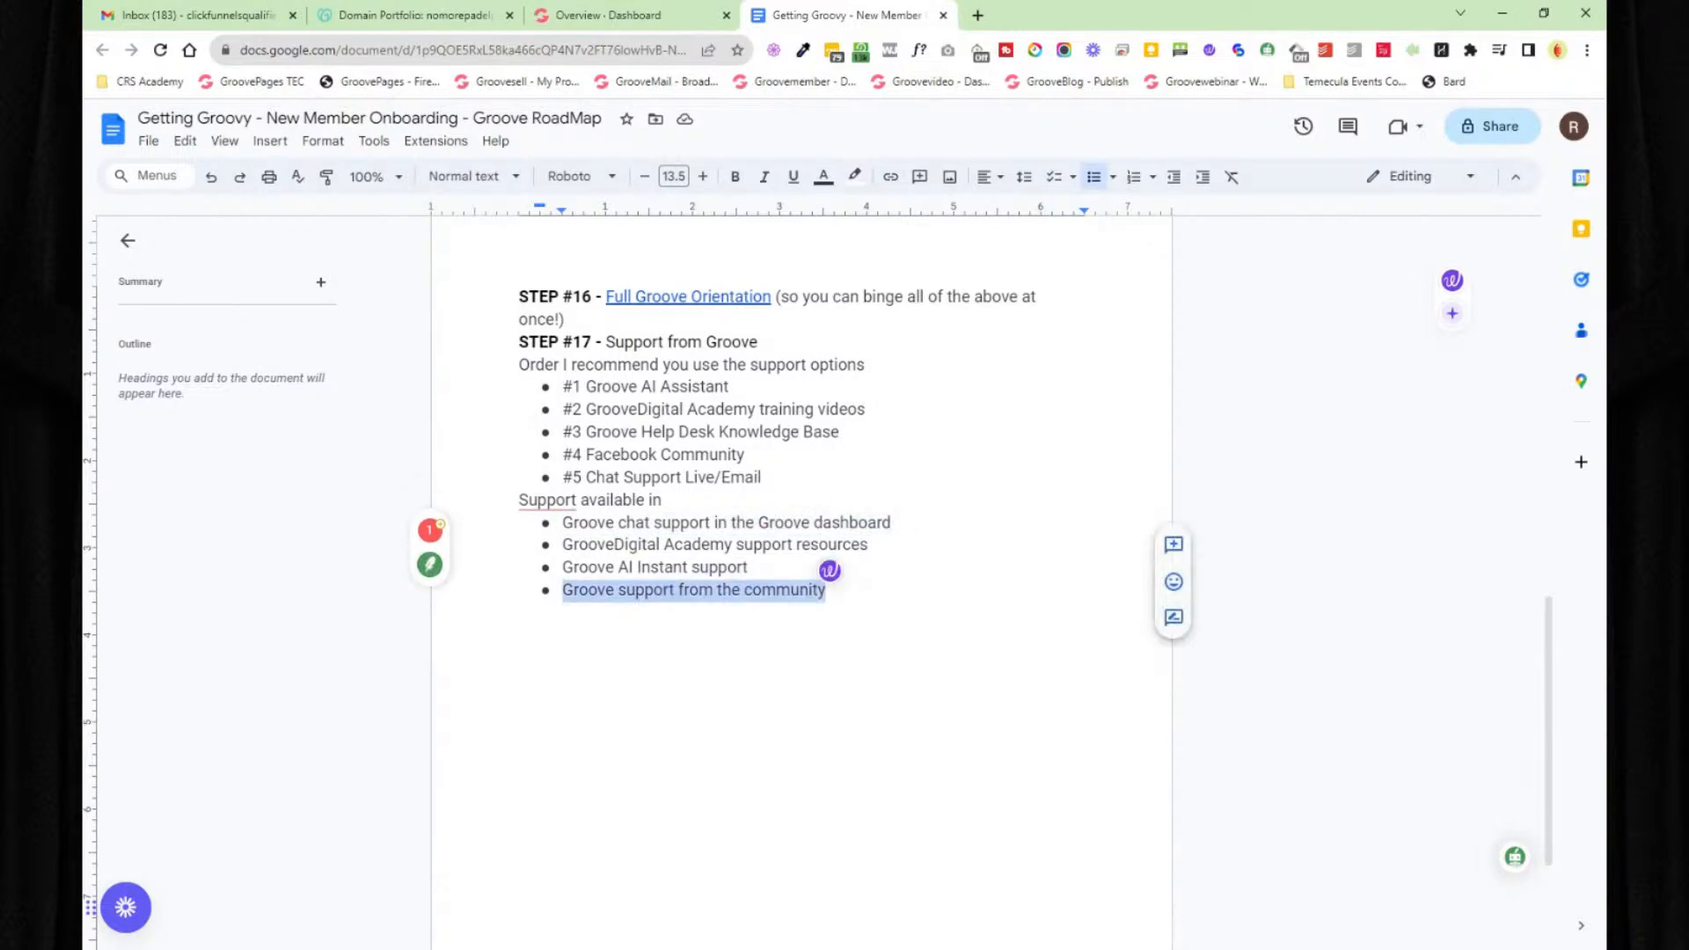
- Review the roadmap's introduction, setup steps #1 to #6 and orientation steps #7 to #15, finishing at the document title
scroll(801, 528, up, 7)
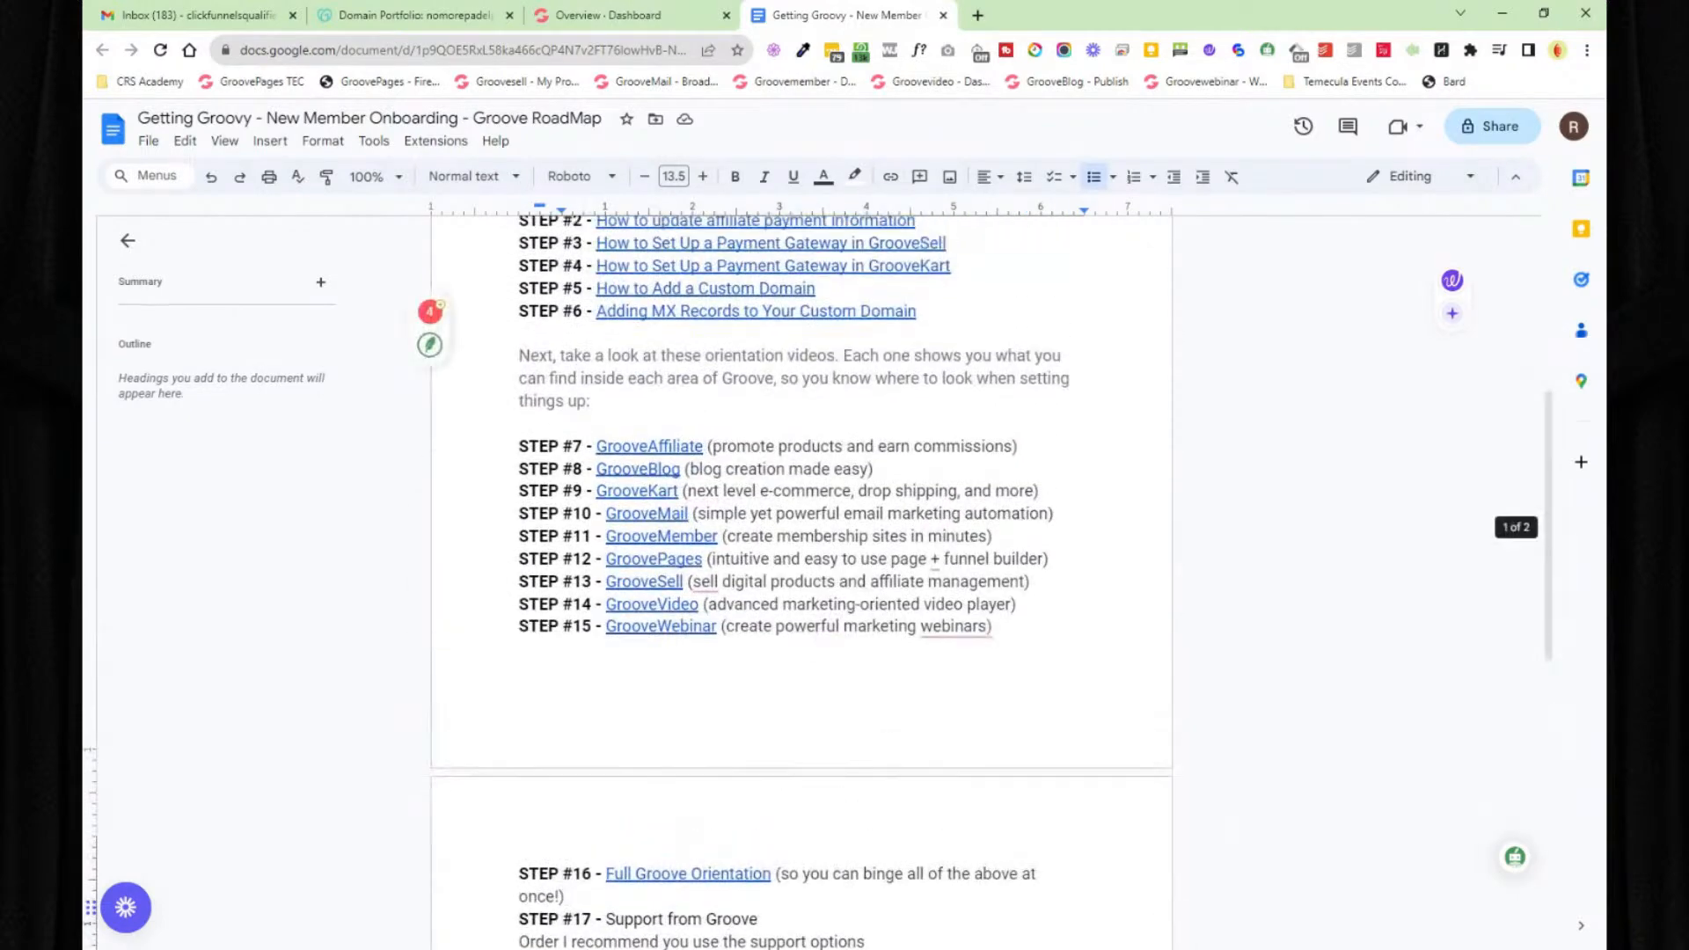
scroll(801, 528, up, 5)
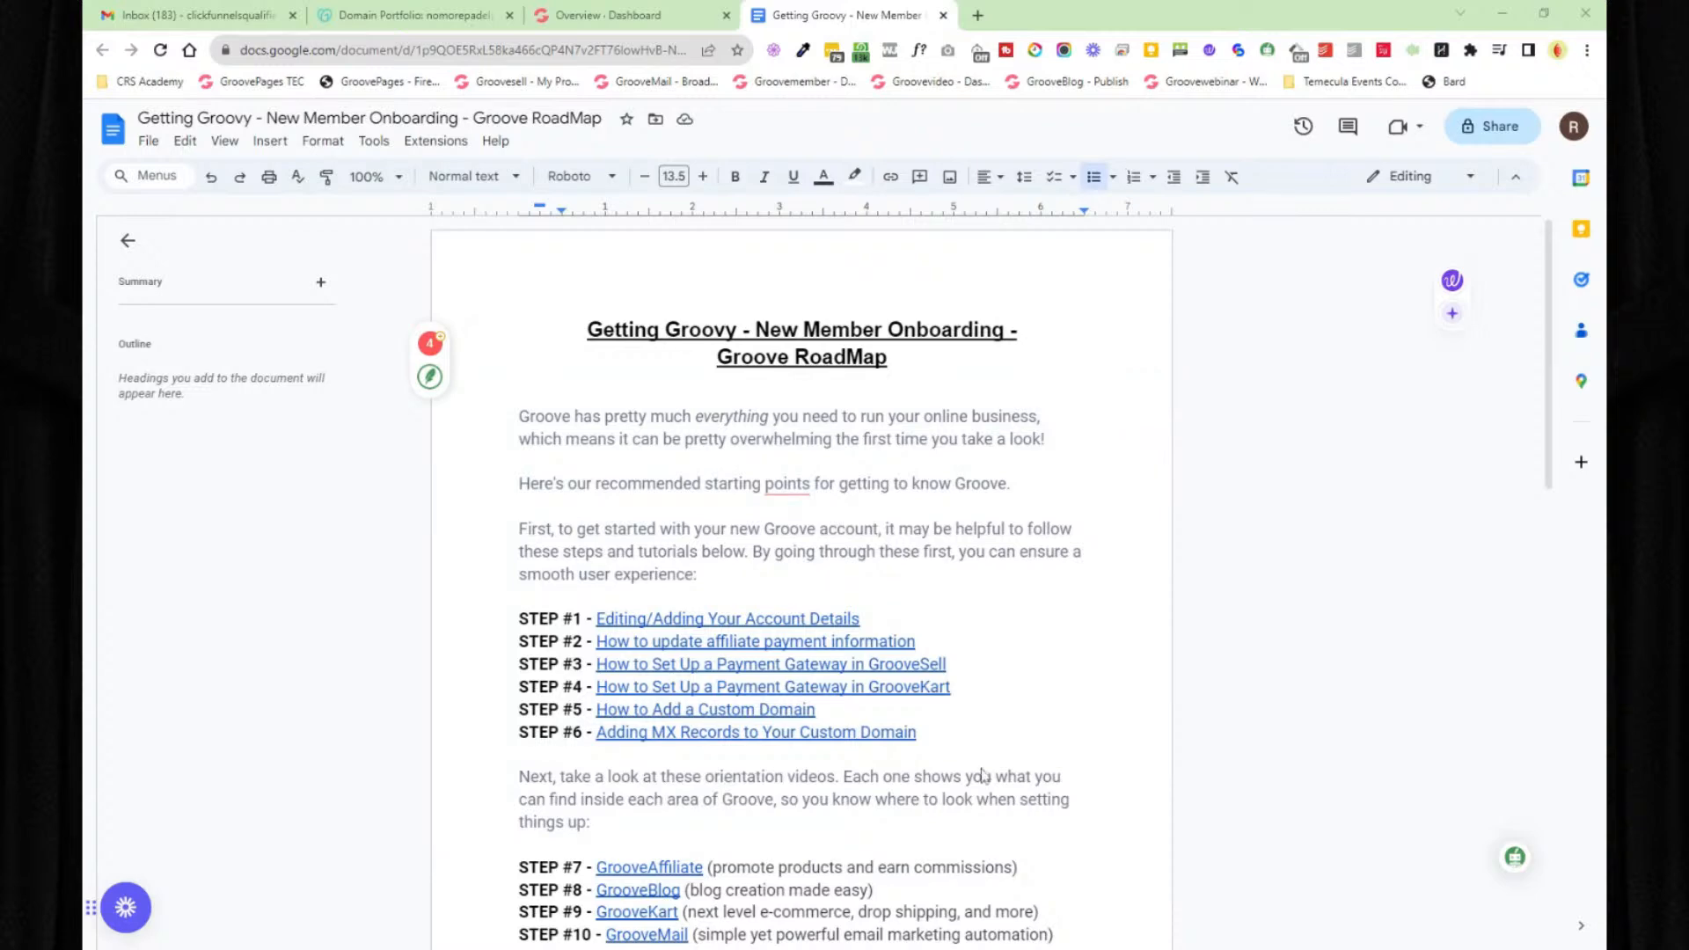
click(925, 552)
scroll(801, 580, down, 3)
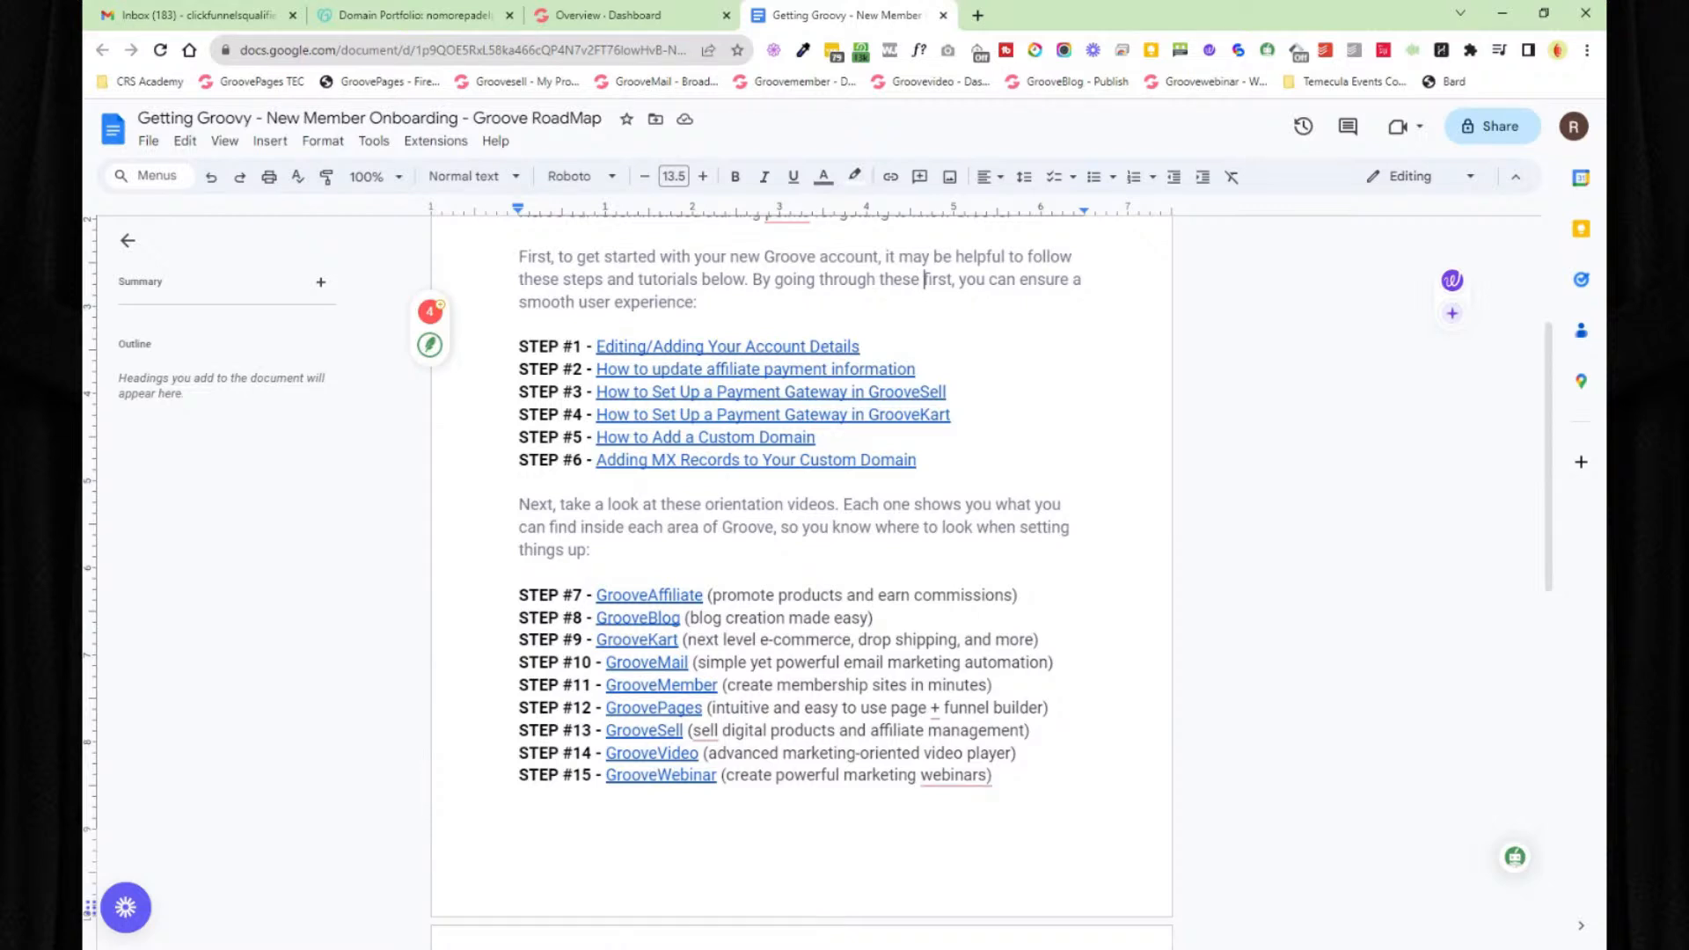
click(799, 505)
scroll(800, 505, up, 3)
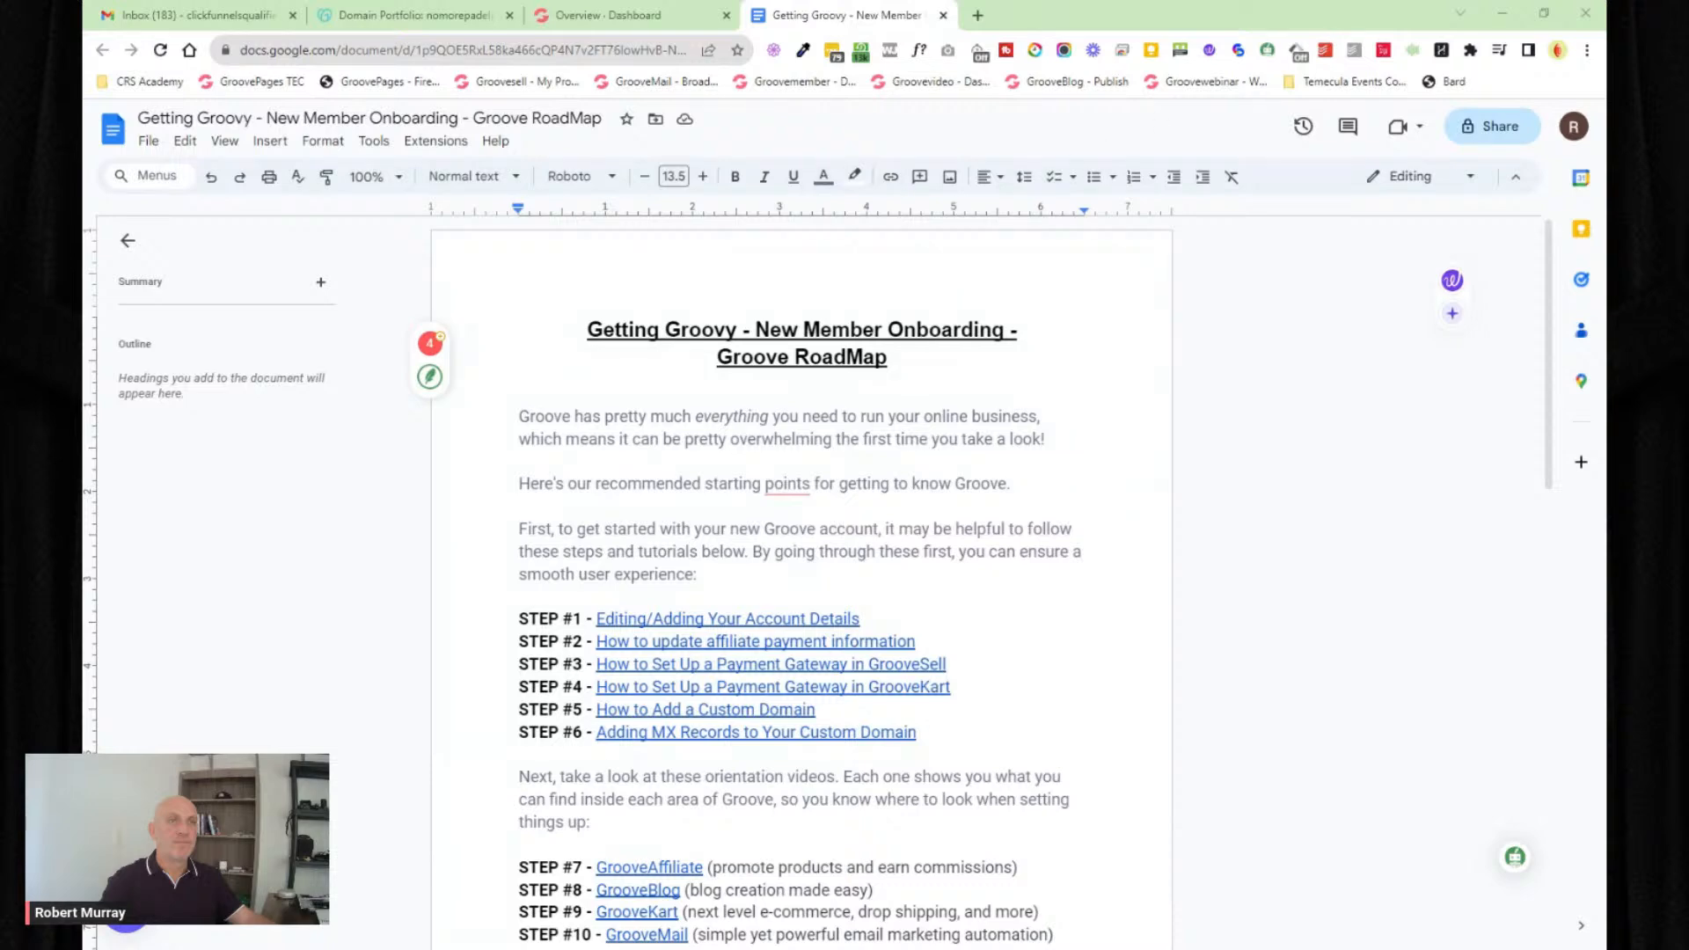
- Switch to the Groove dashboard and collapse its GrooveDigital Academy side menu
click(638, 25)
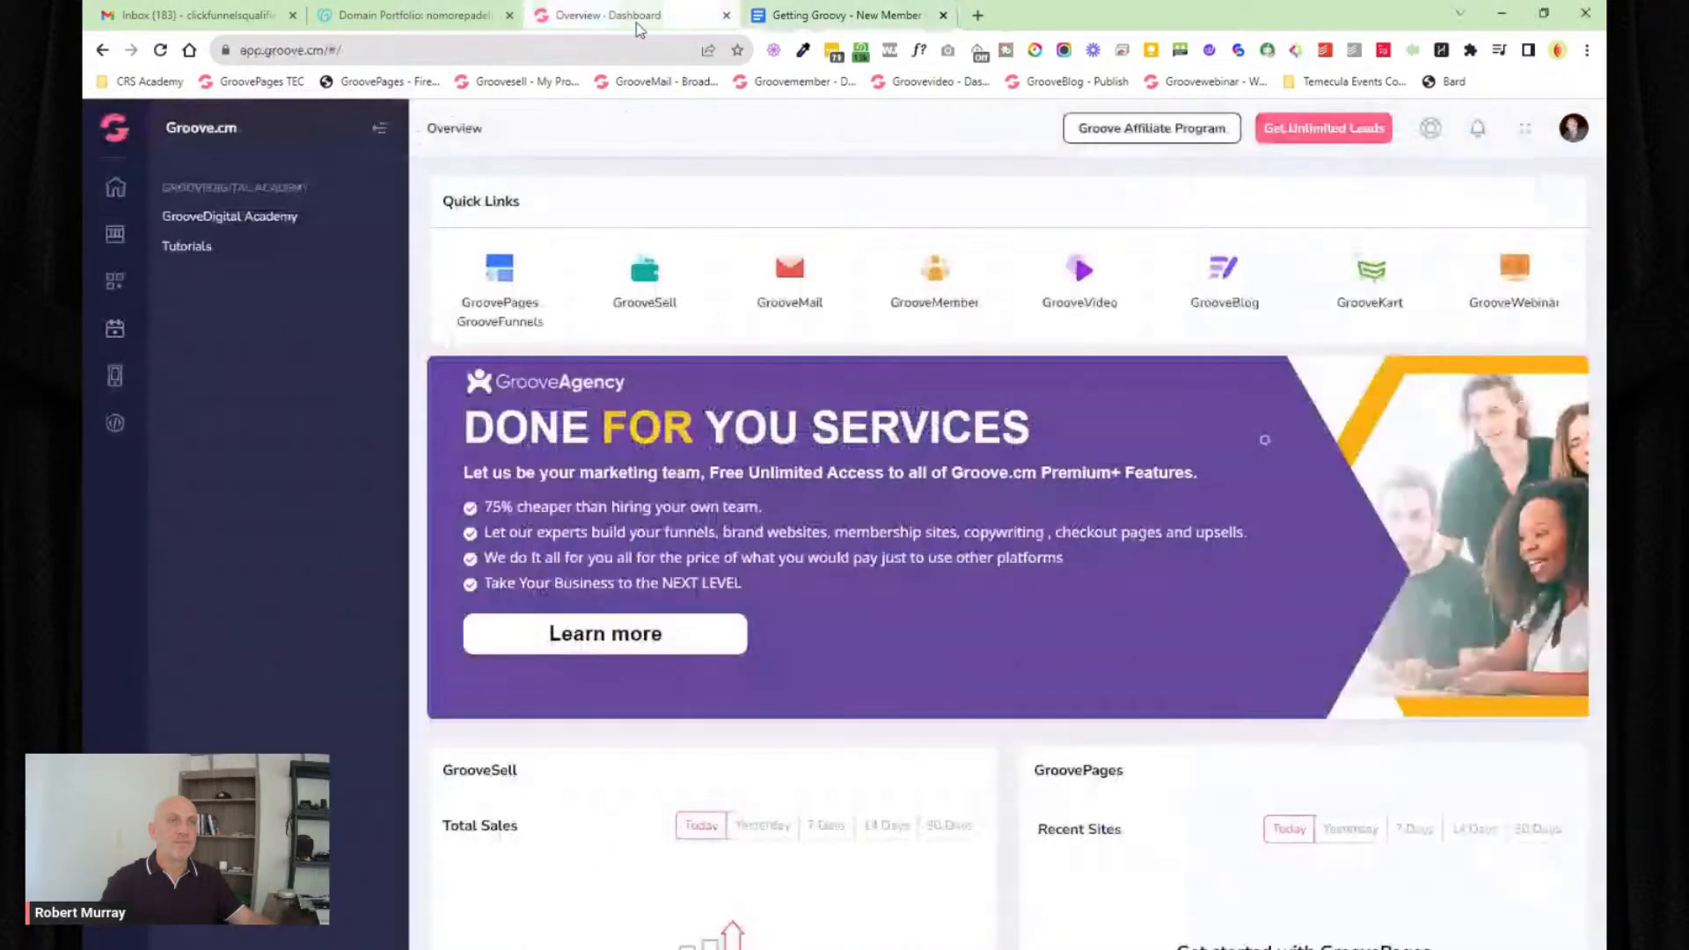
click(380, 130)
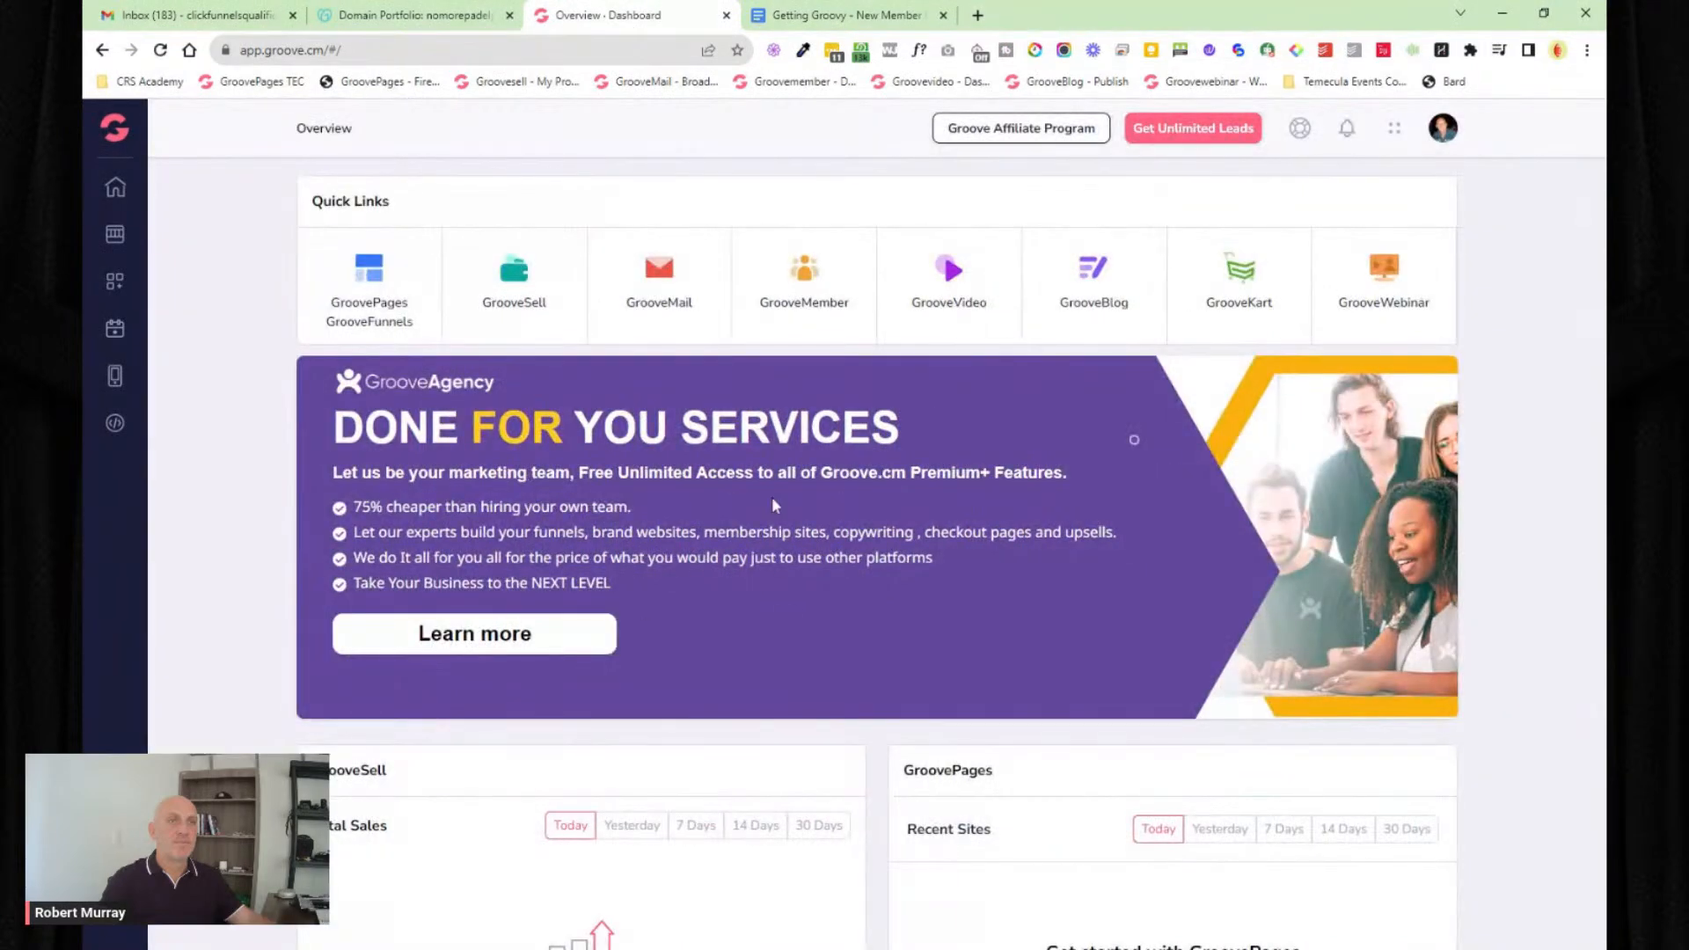